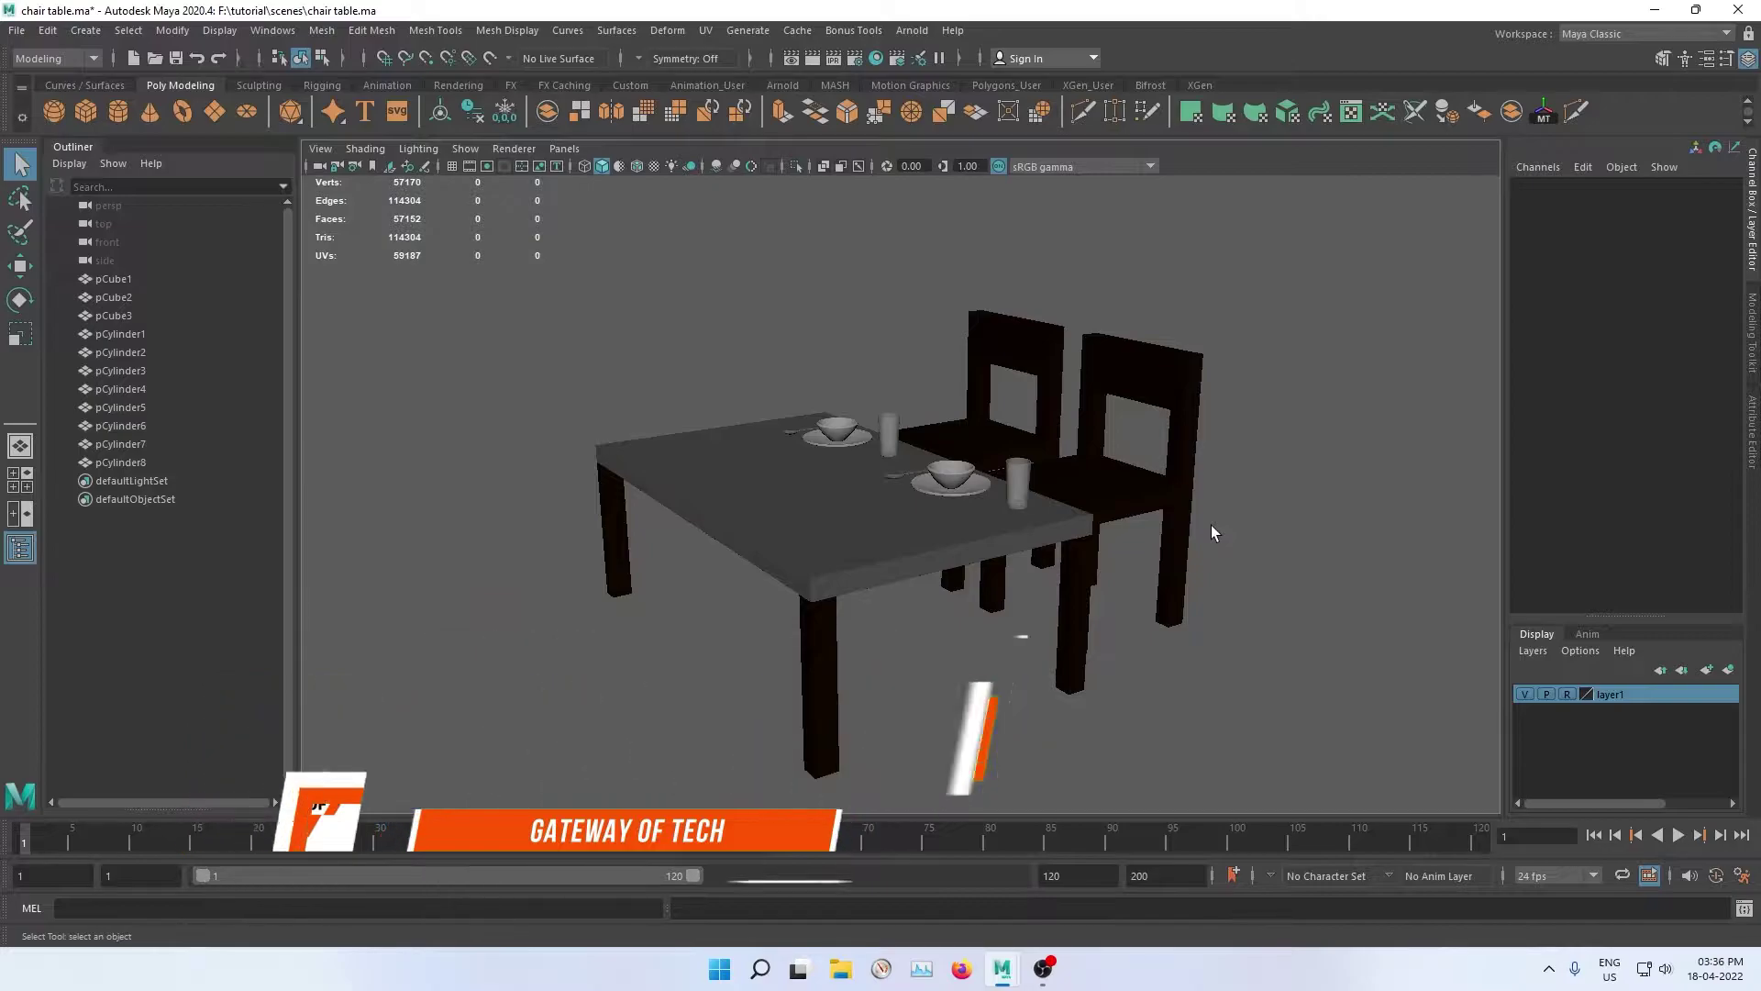
Step: Marquee-select the plates and cups (pCylinder1–8) sitting on the table
left_click_drag(1101, 515, 1164, 569, "alt")
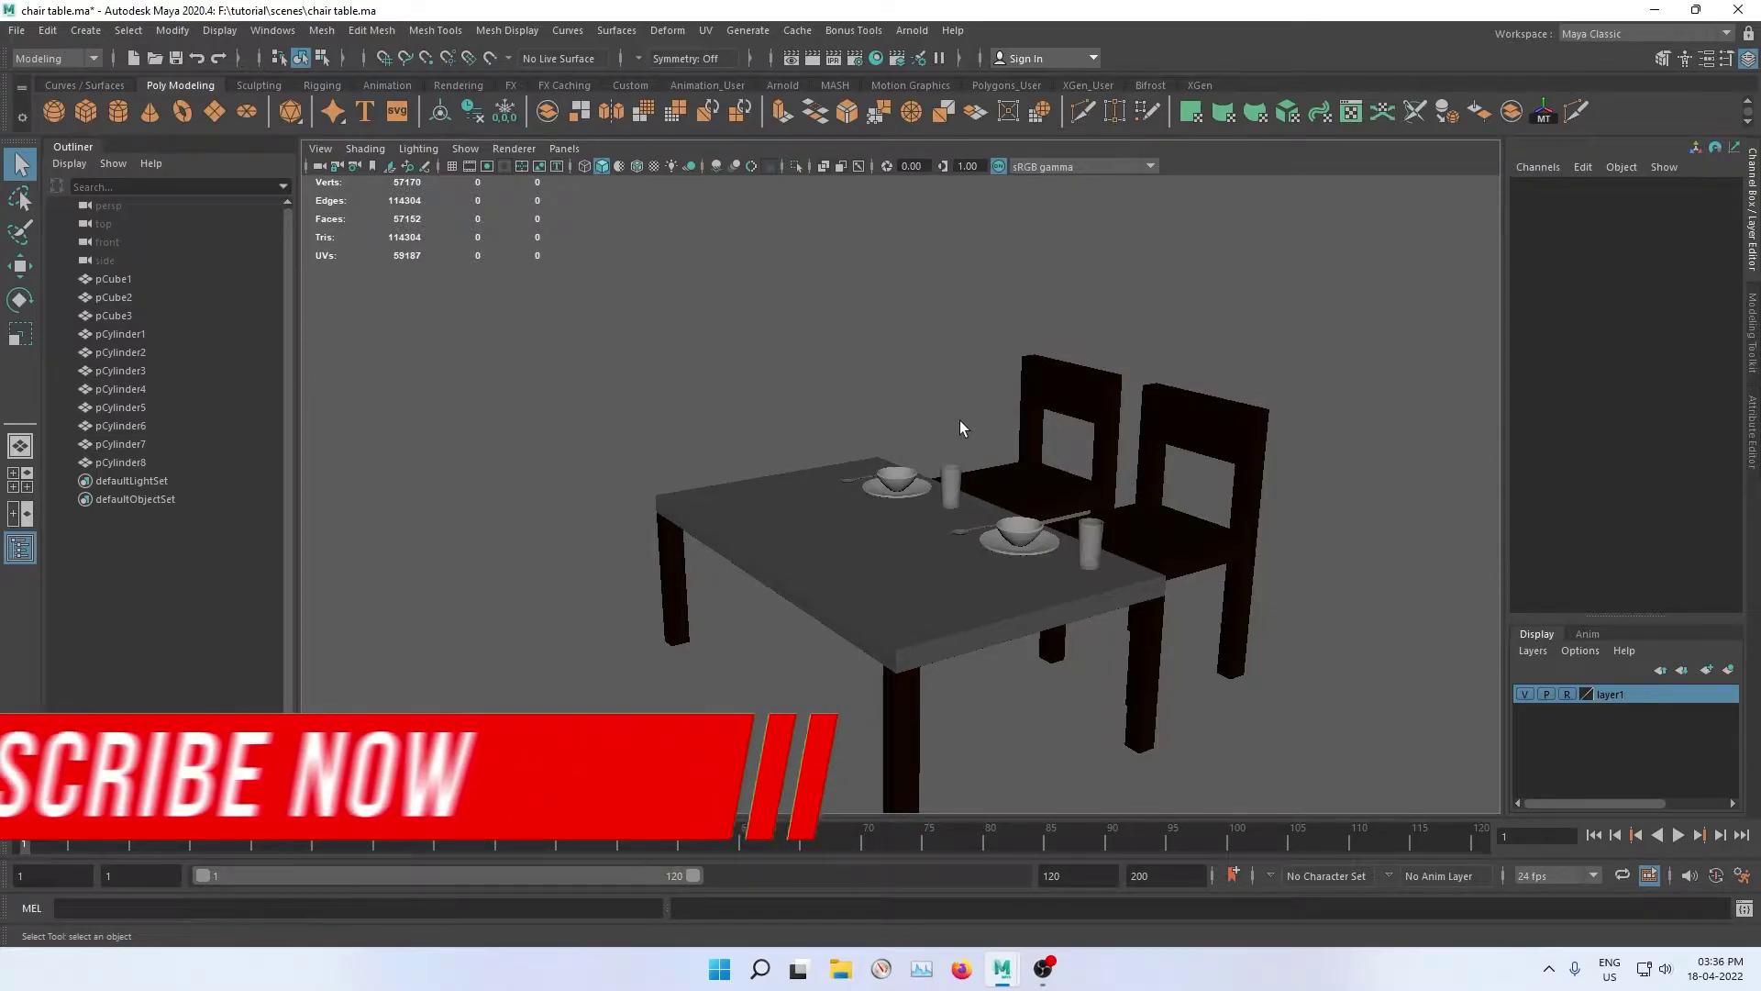
right_click_drag(1020, 497, 943, 433, "alt")
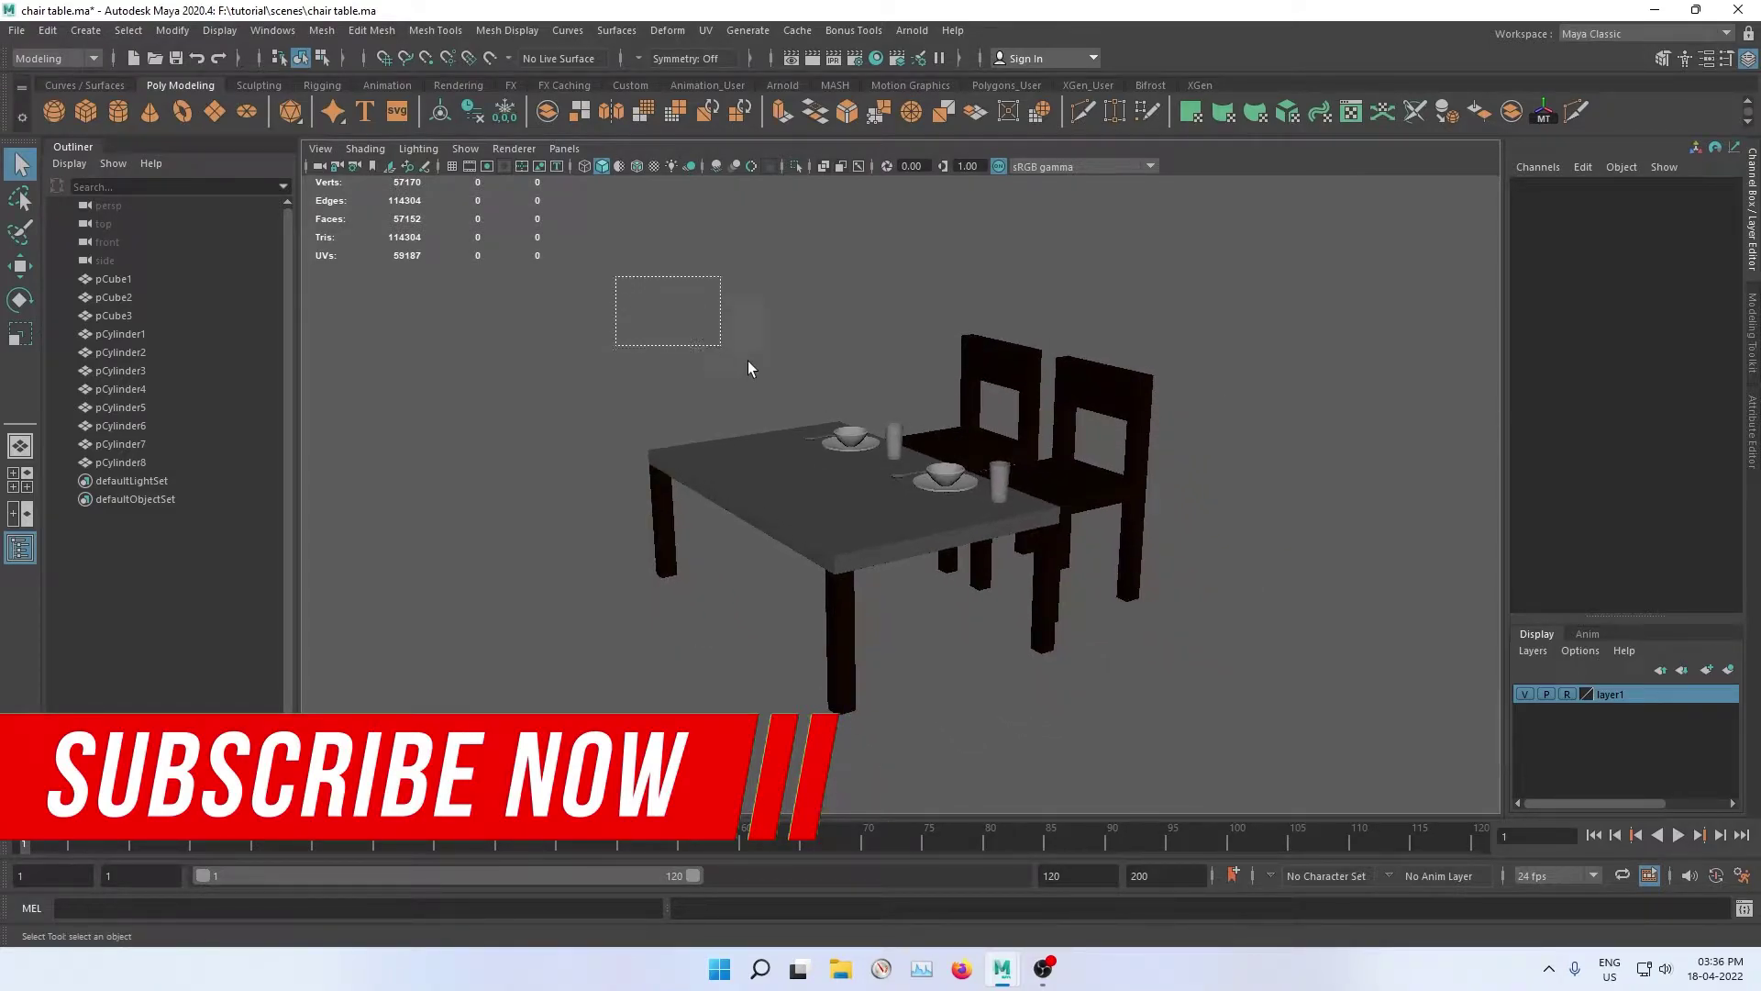
left_click_drag(748, 369, 1230, 660)
left_click_drag(959, 617, 914, 592, "alt")
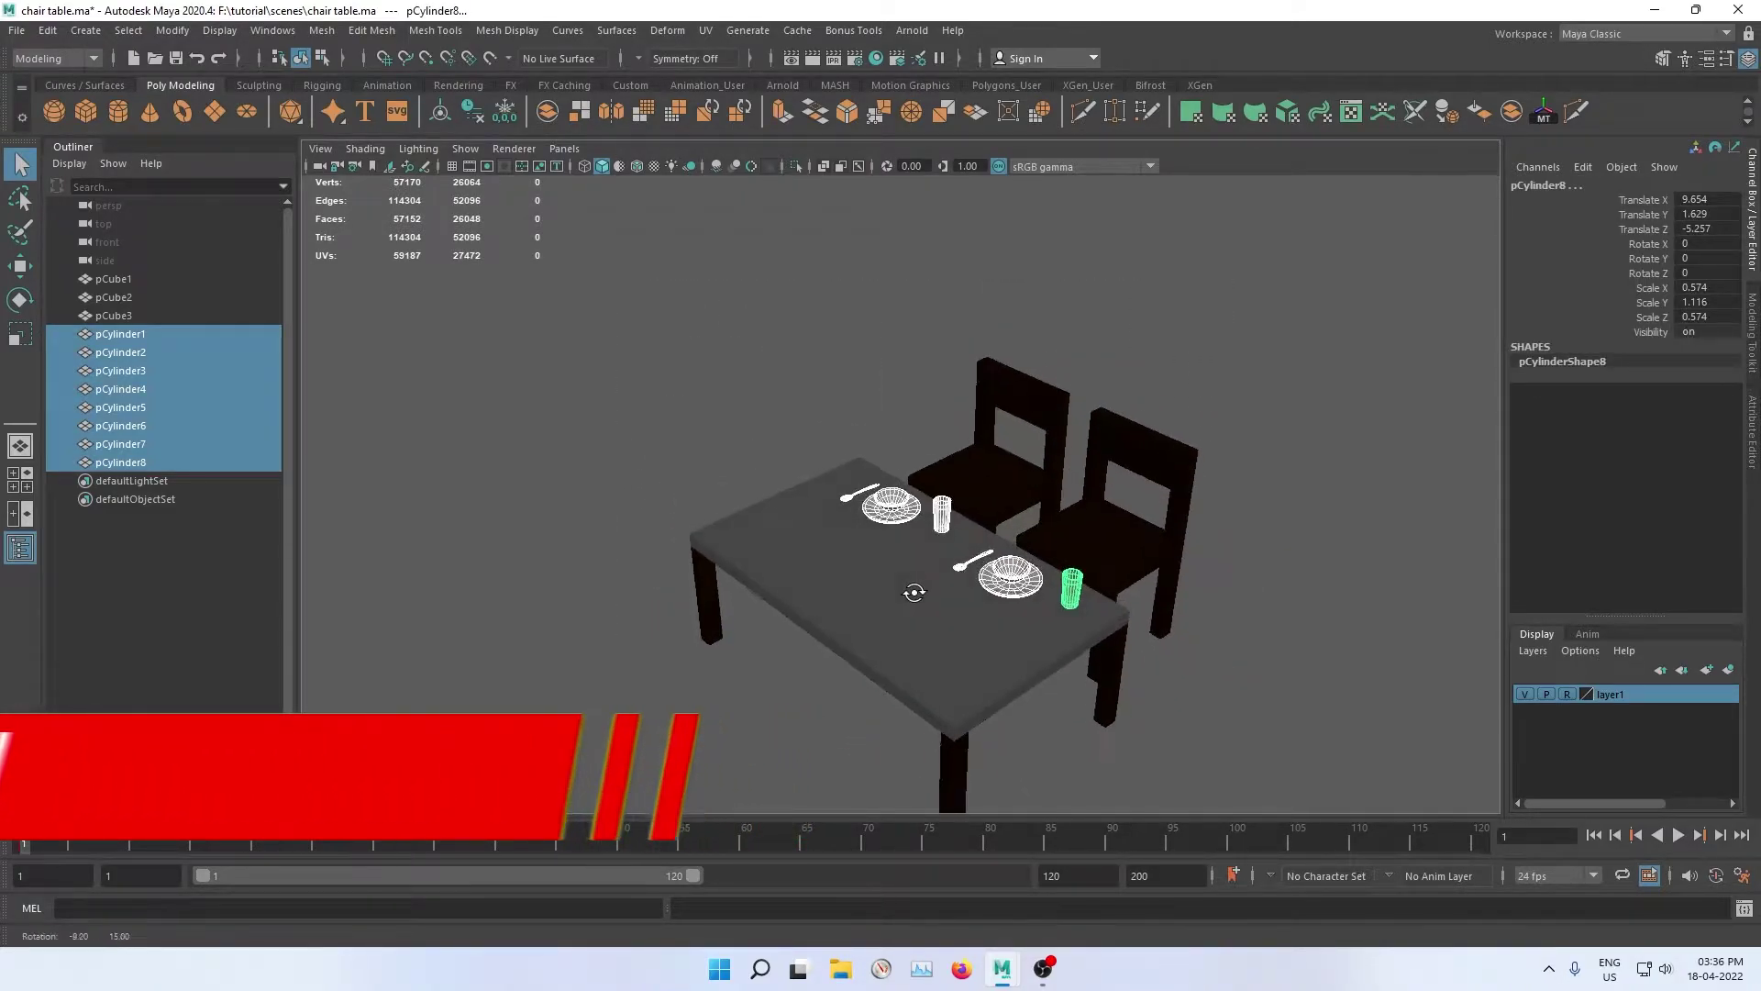
scroll(915, 592, "up", 5)
right_click_drag(1190, 599, 1052, 612, "alt")
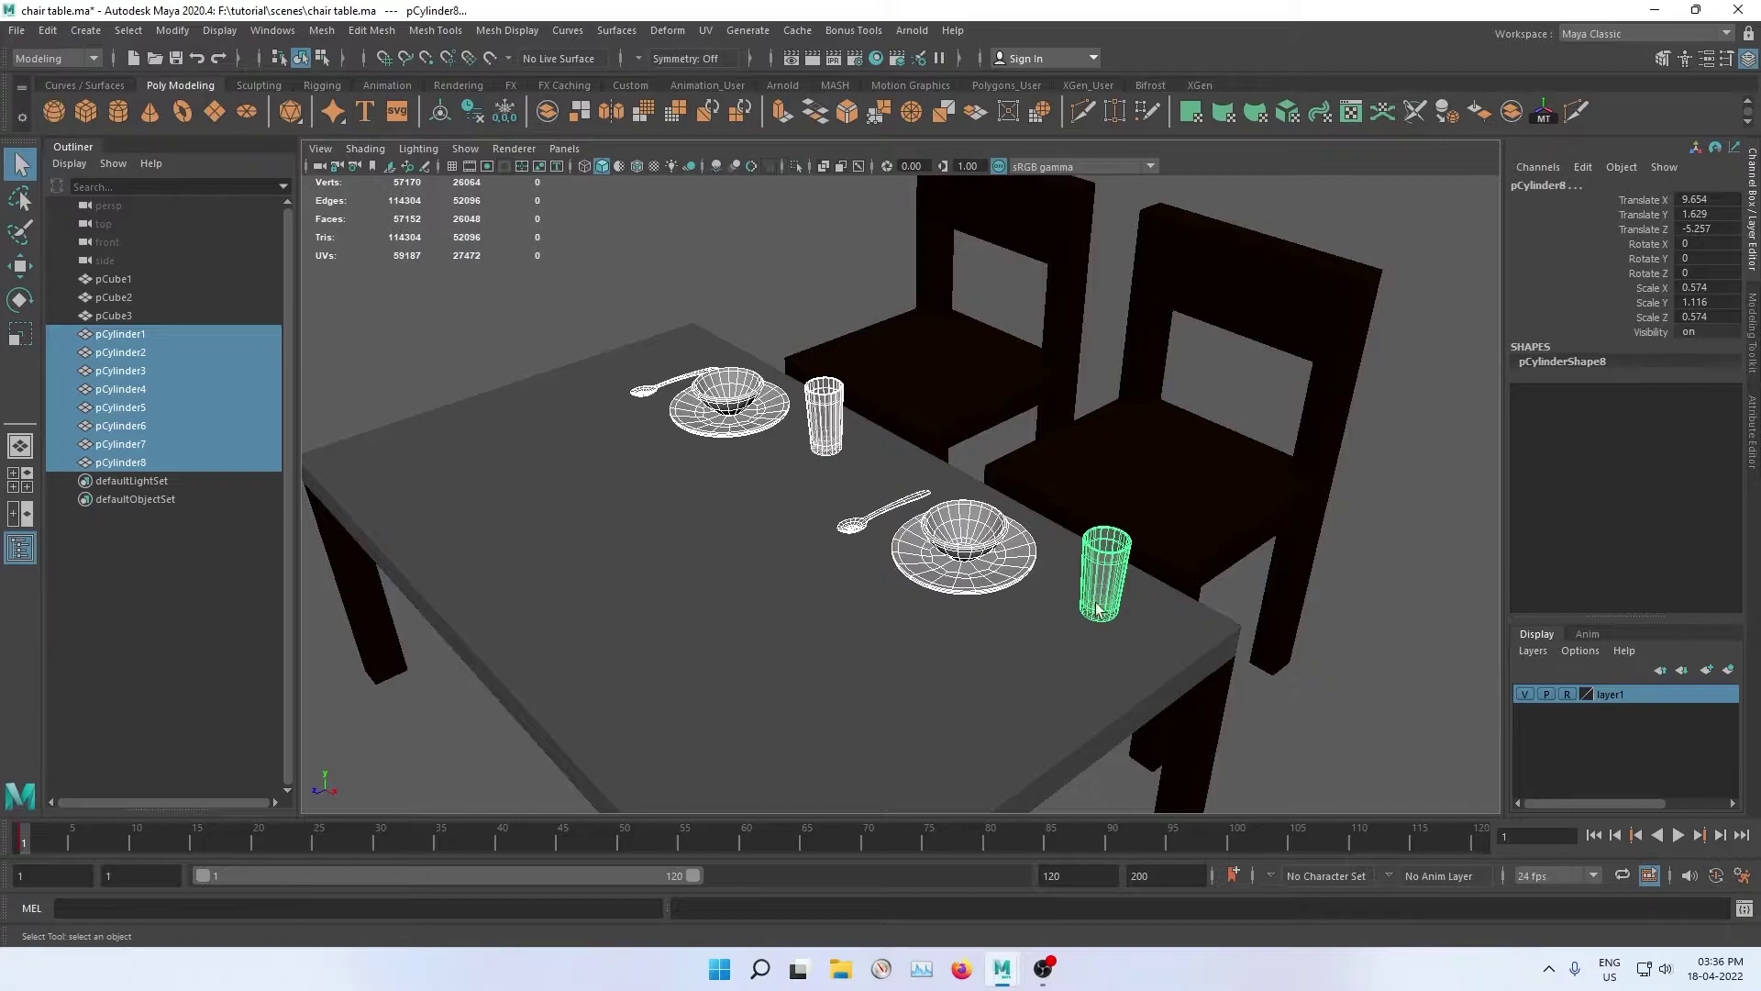
scroll(1097, 609, "down", 2)
scroll(1149, 620, "down", 2)
Step: Add the selected tableware to layer1 and set the layer's display type to Template (T)
right_click(1630, 698)
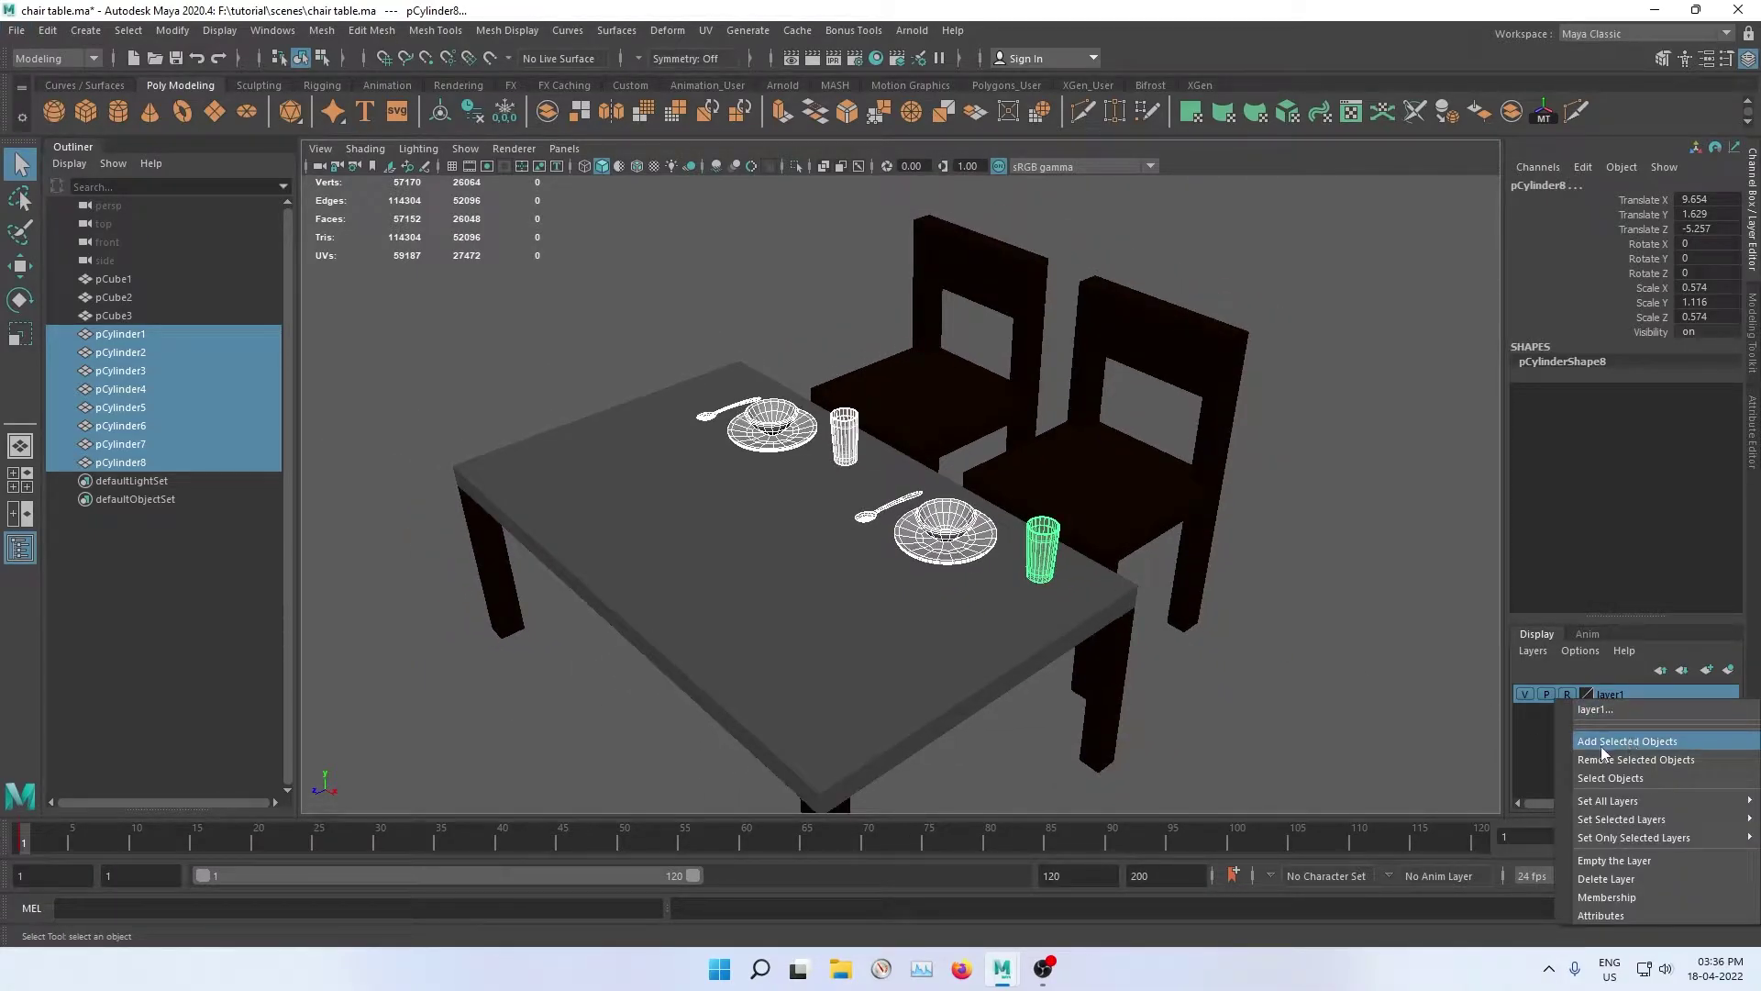
left_click(1647, 745)
left_click(1306, 695)
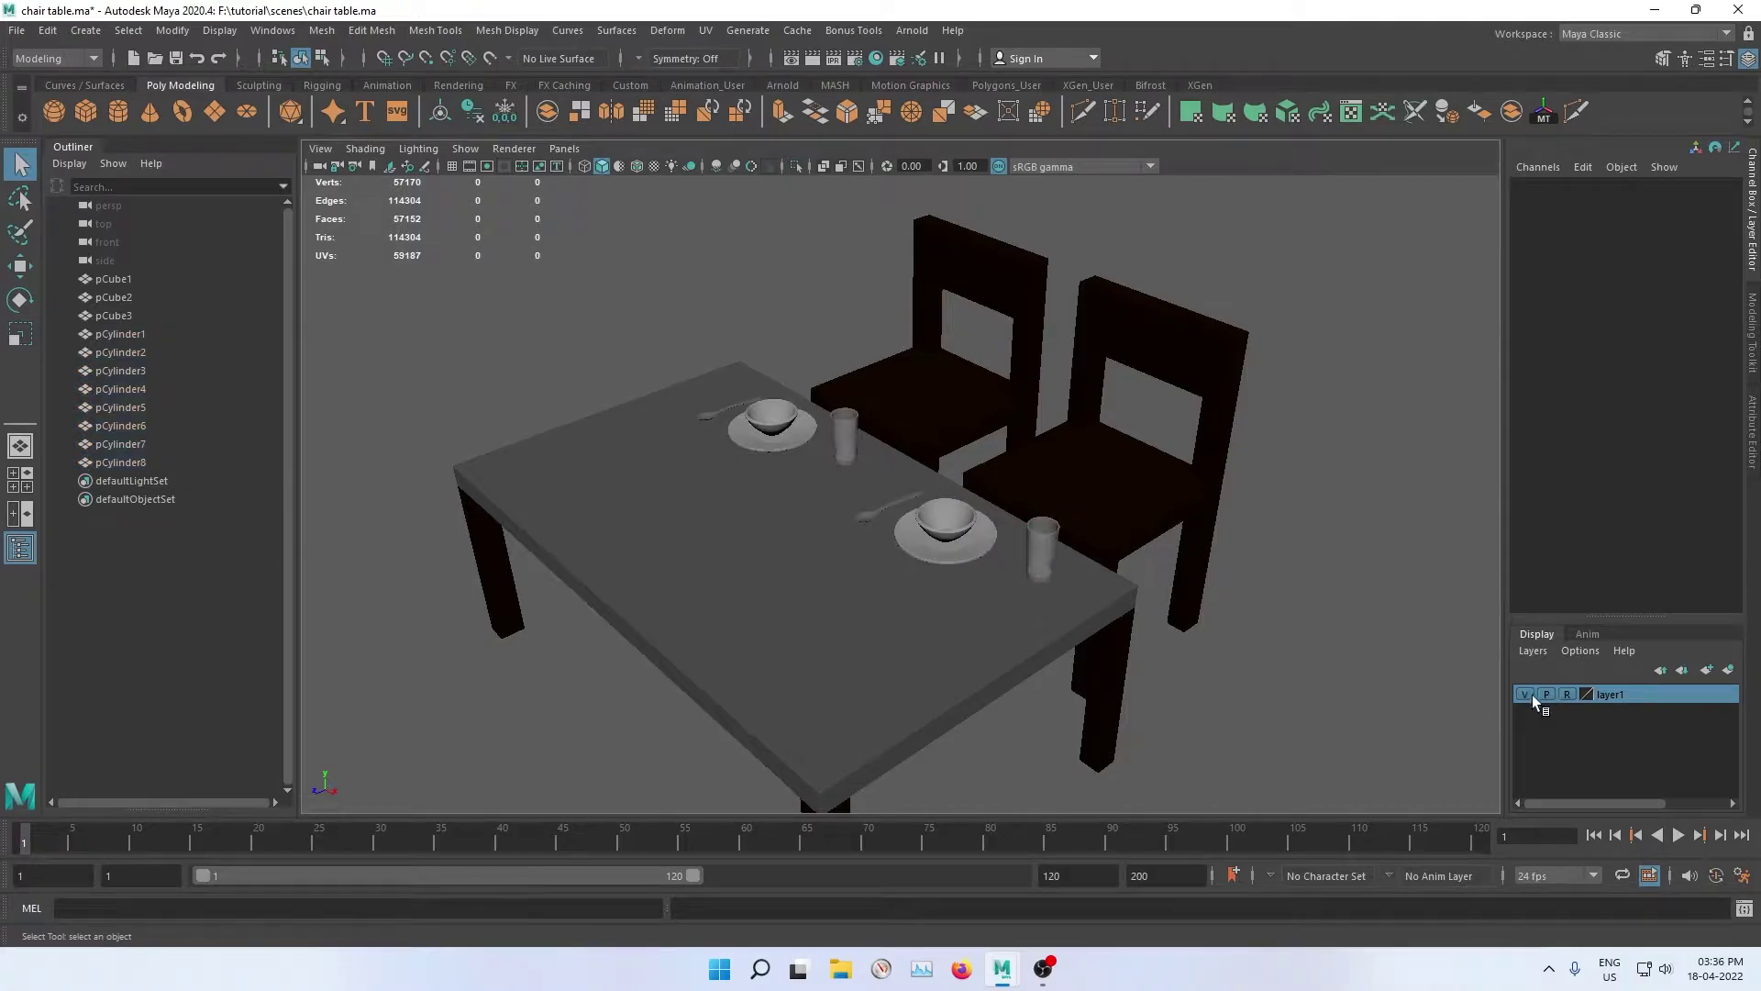
left_click(1526, 694)
left_click(1564, 696)
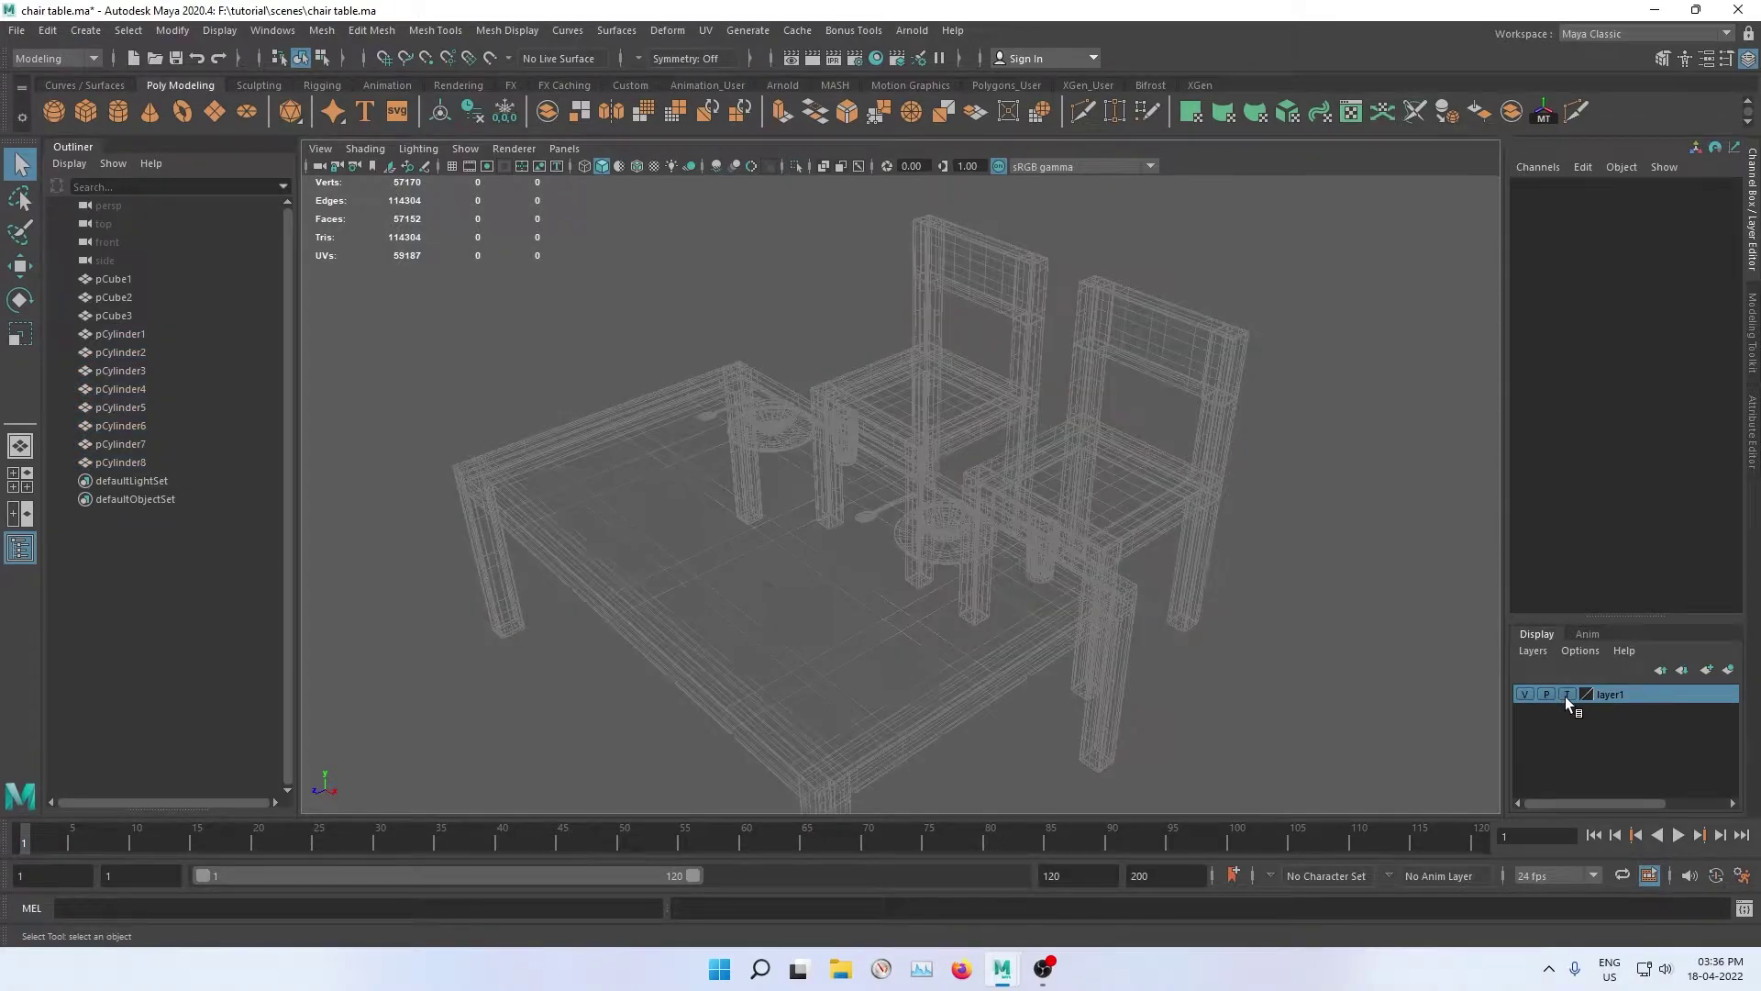
scroll(817, 342, "down", 3)
mouse_move(1092, 492)
left_mouse_down("alt")
mouse_move(983, 436)
mouse_move(1015, 479)
mouse_move(1040, 441)
mouse_move(978, 550)
mouse_move(1053, 531)
mouse_move(612, 371)
left_mouse_up("alt")
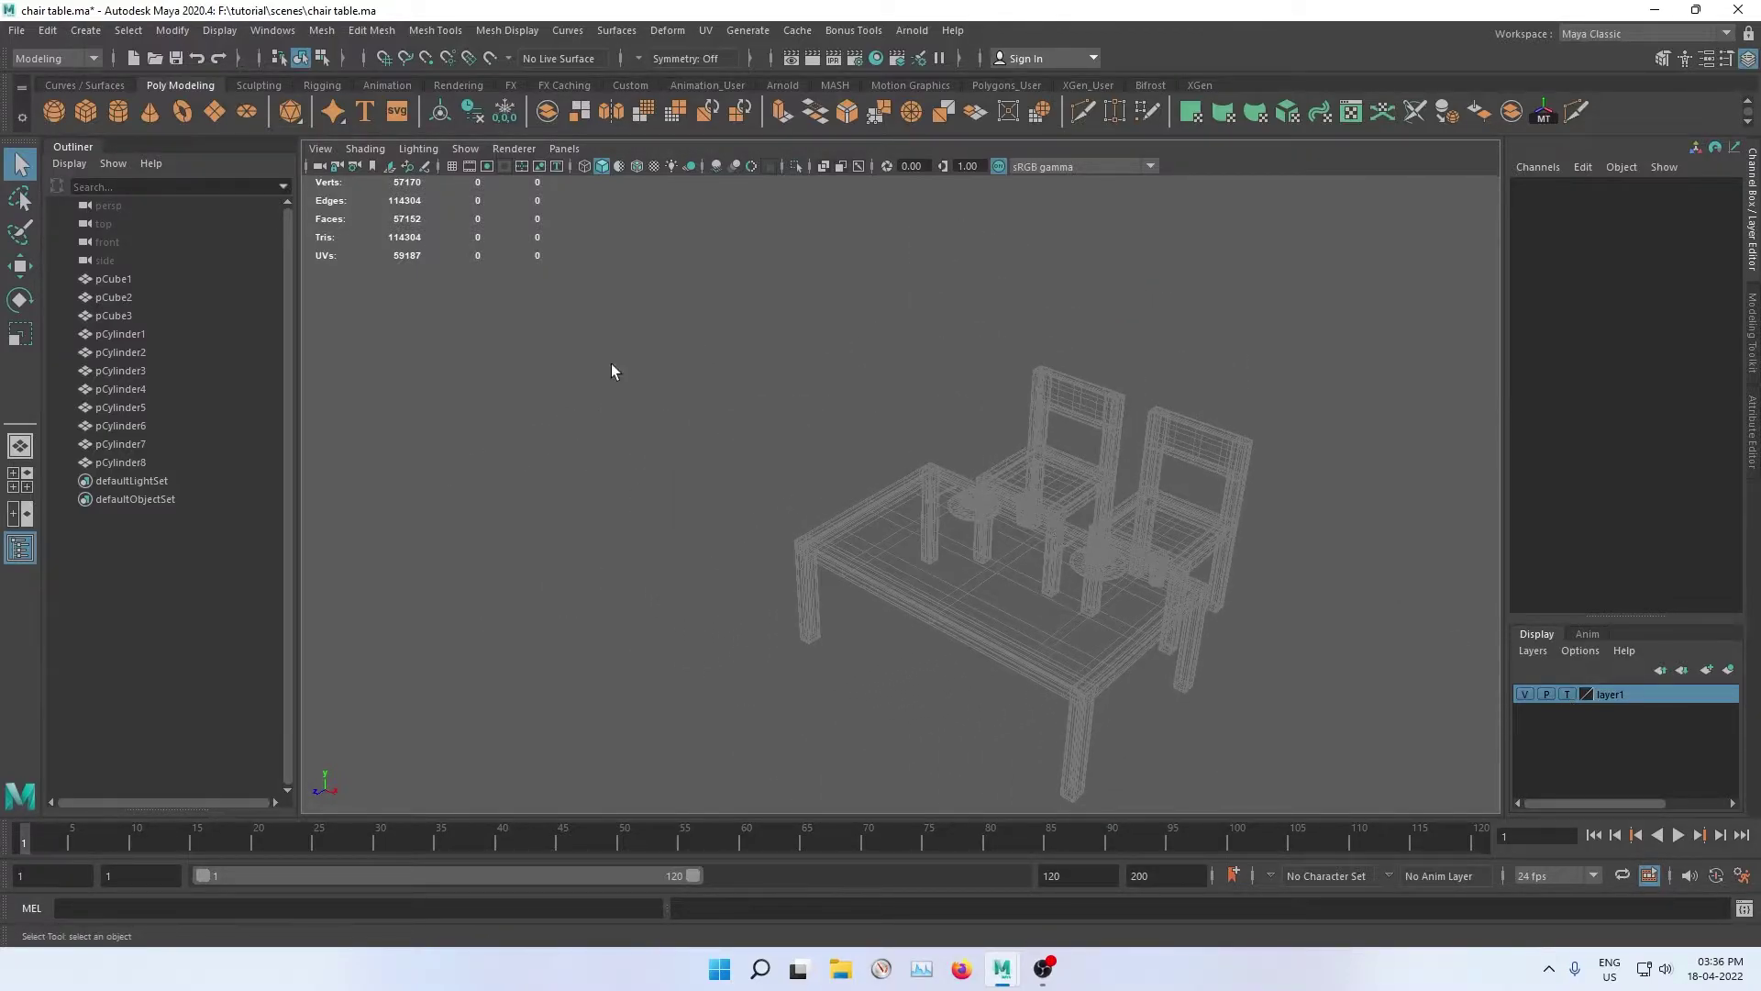
Step: Create a polygon cube with Width 10, Height 10 and Depth 15
left_click(78, 111)
scroll(873, 482, "down", 3)
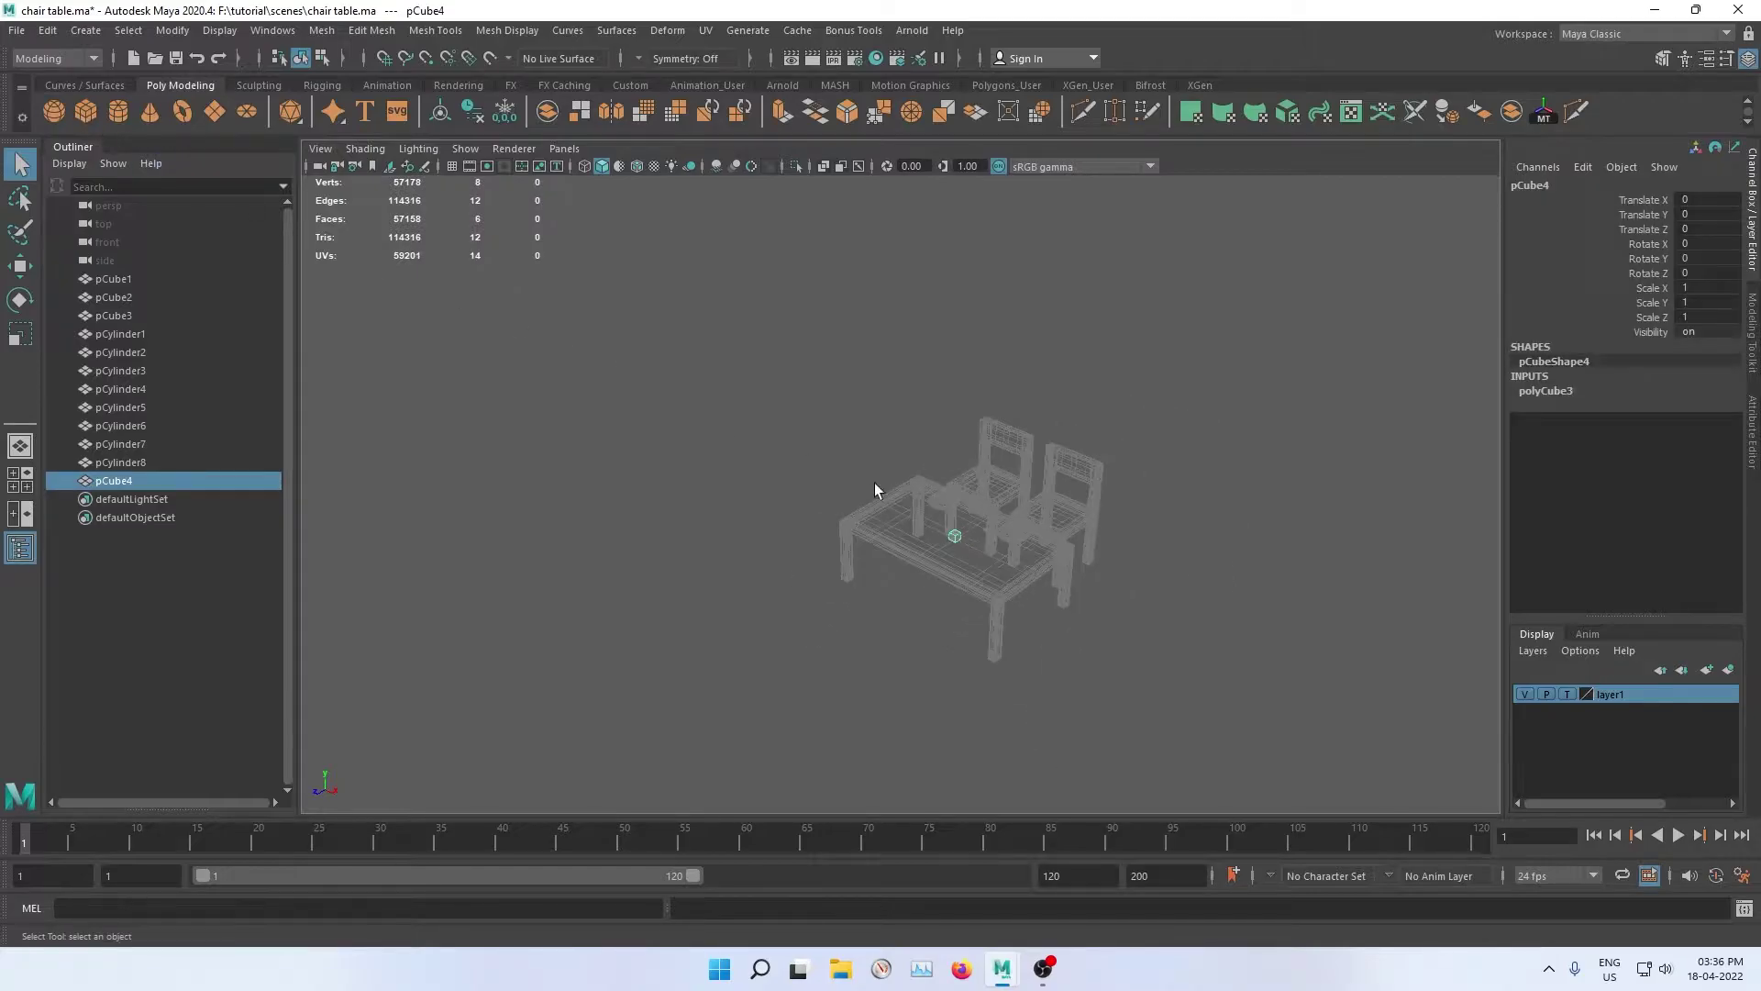
scroll(874, 482, "up", 2)
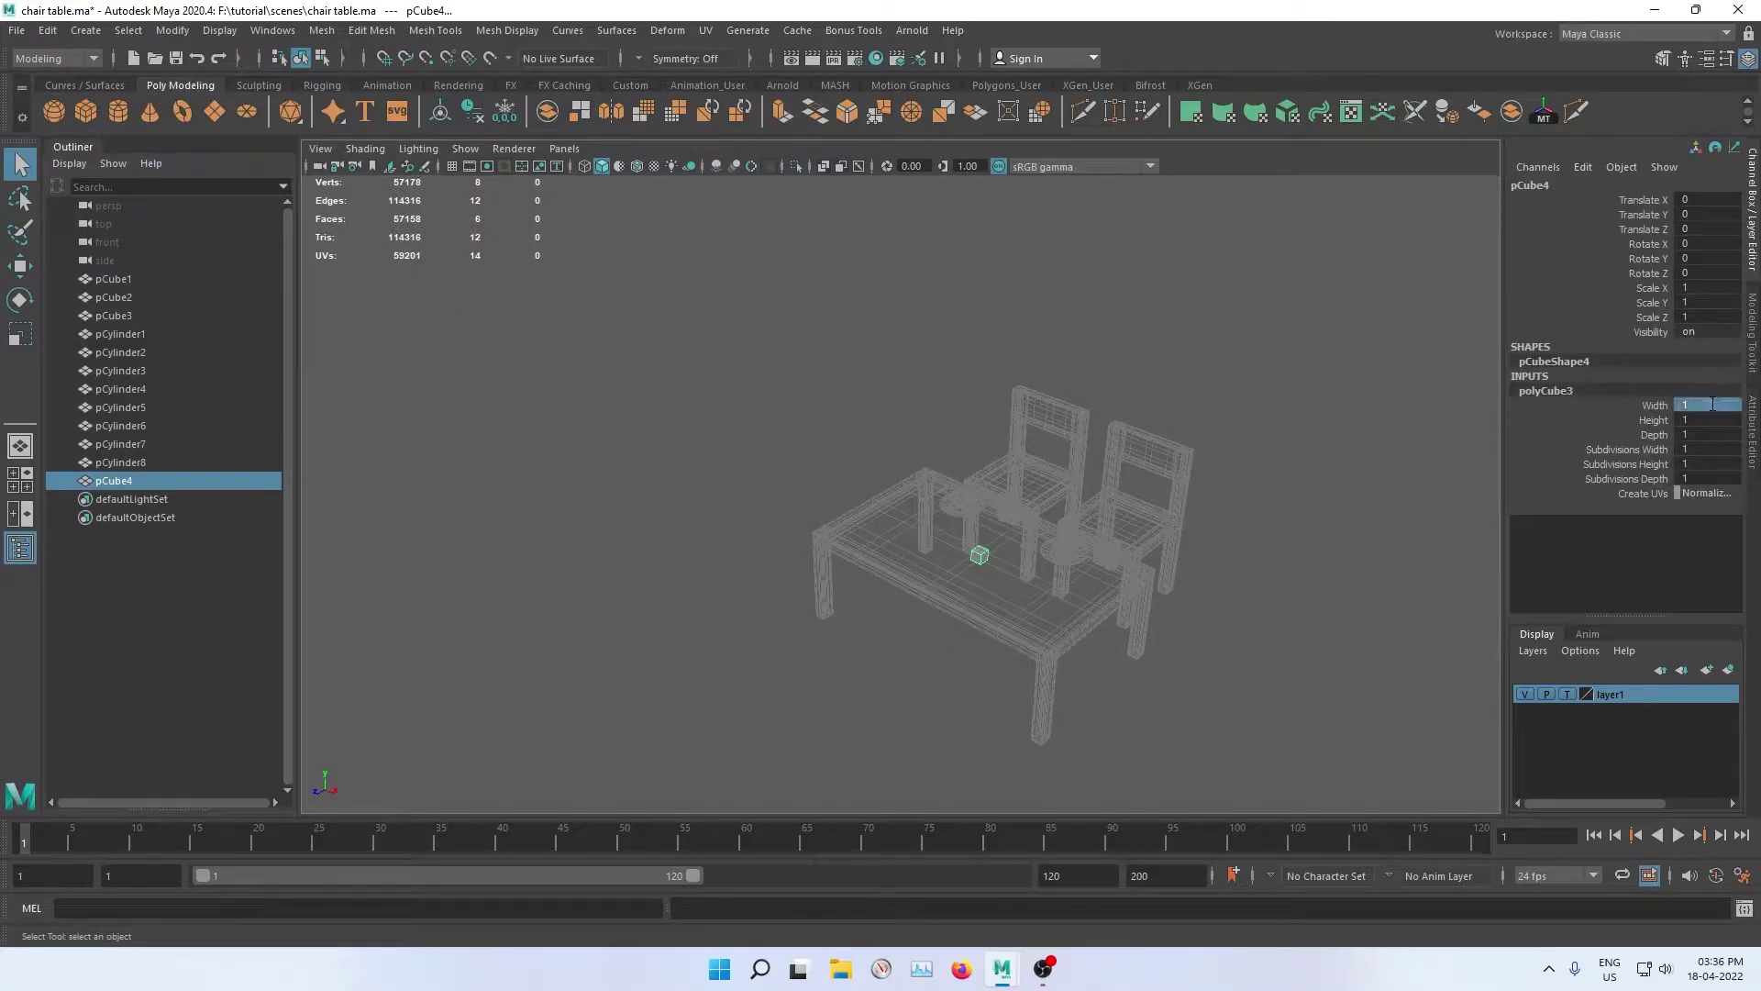
key("Return")
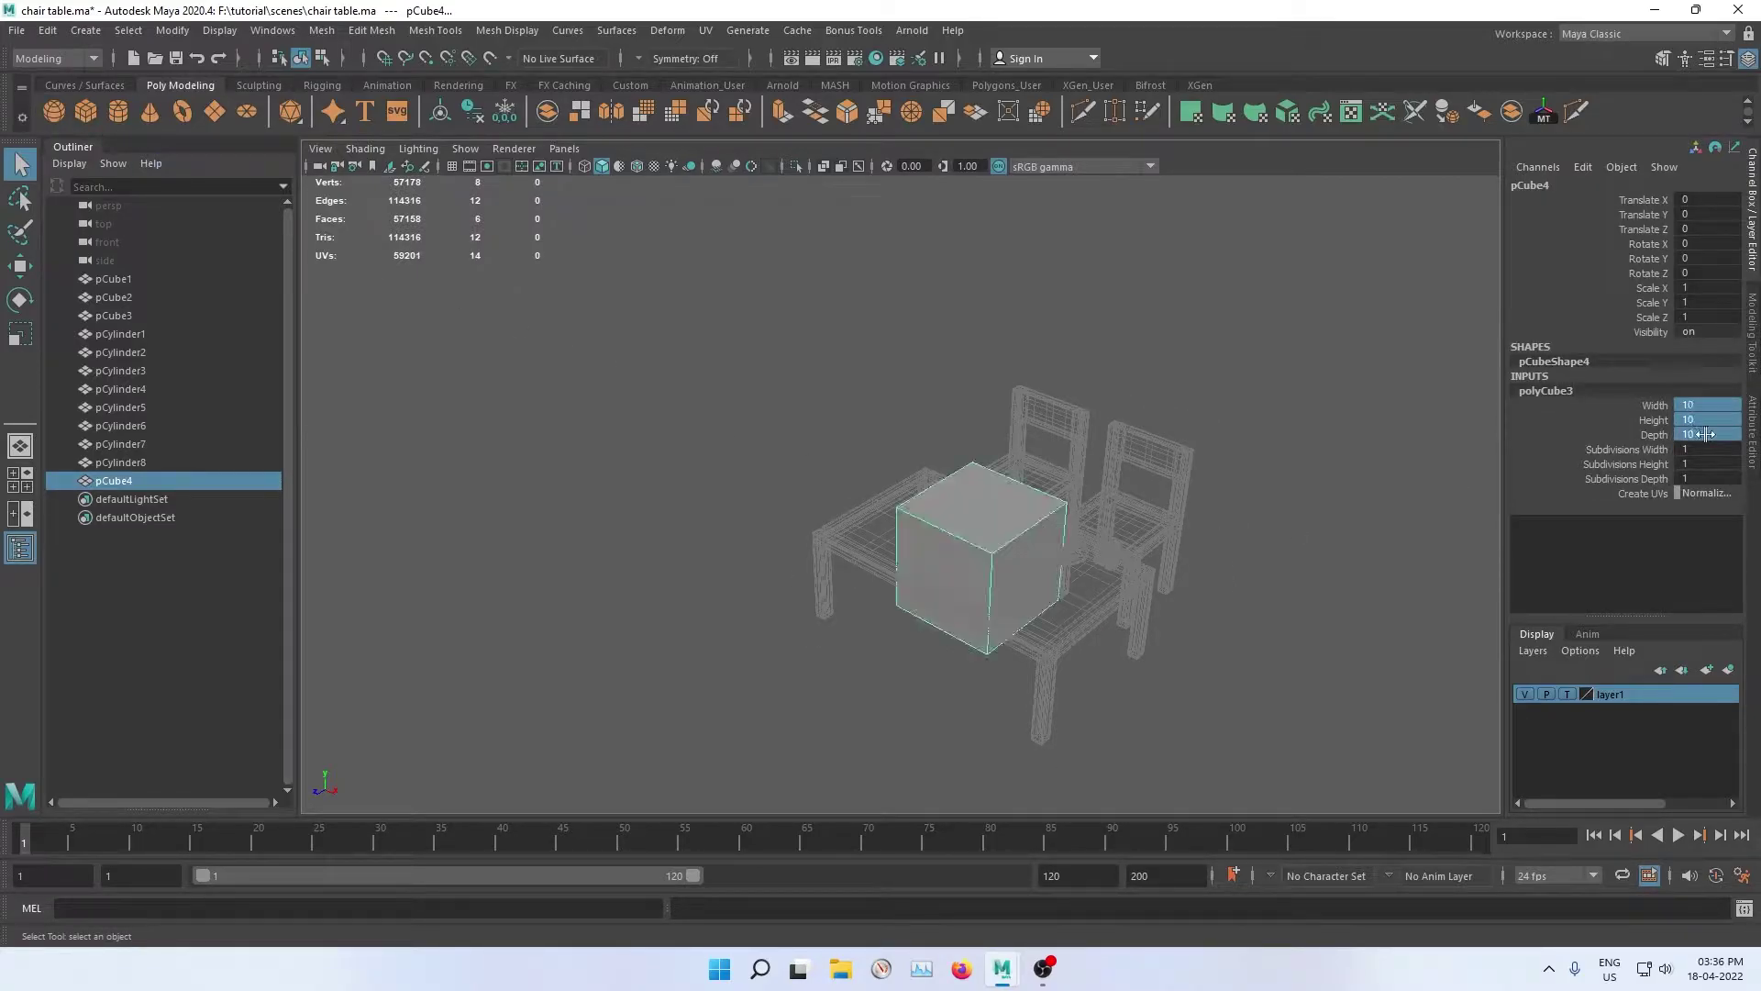
type("15")
key("Return")
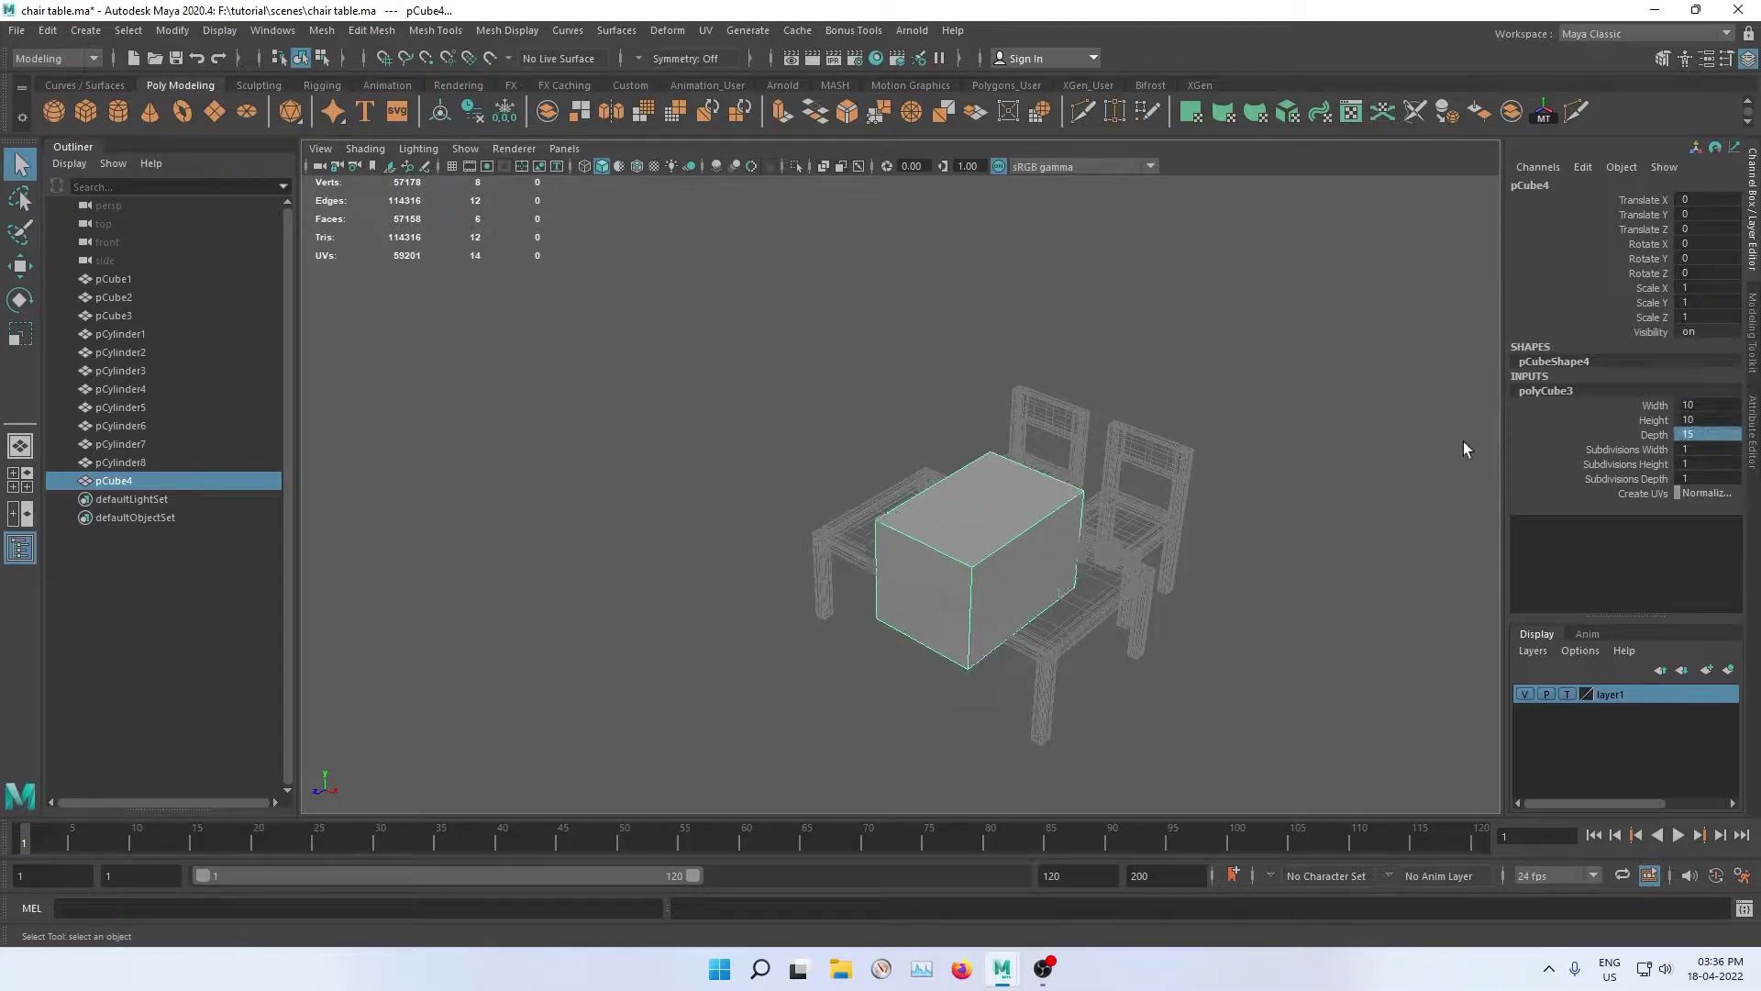
Step: Move the cube beside the table and lower it, to roughly X −25.4, Y −3.7
key("space")
key("space")
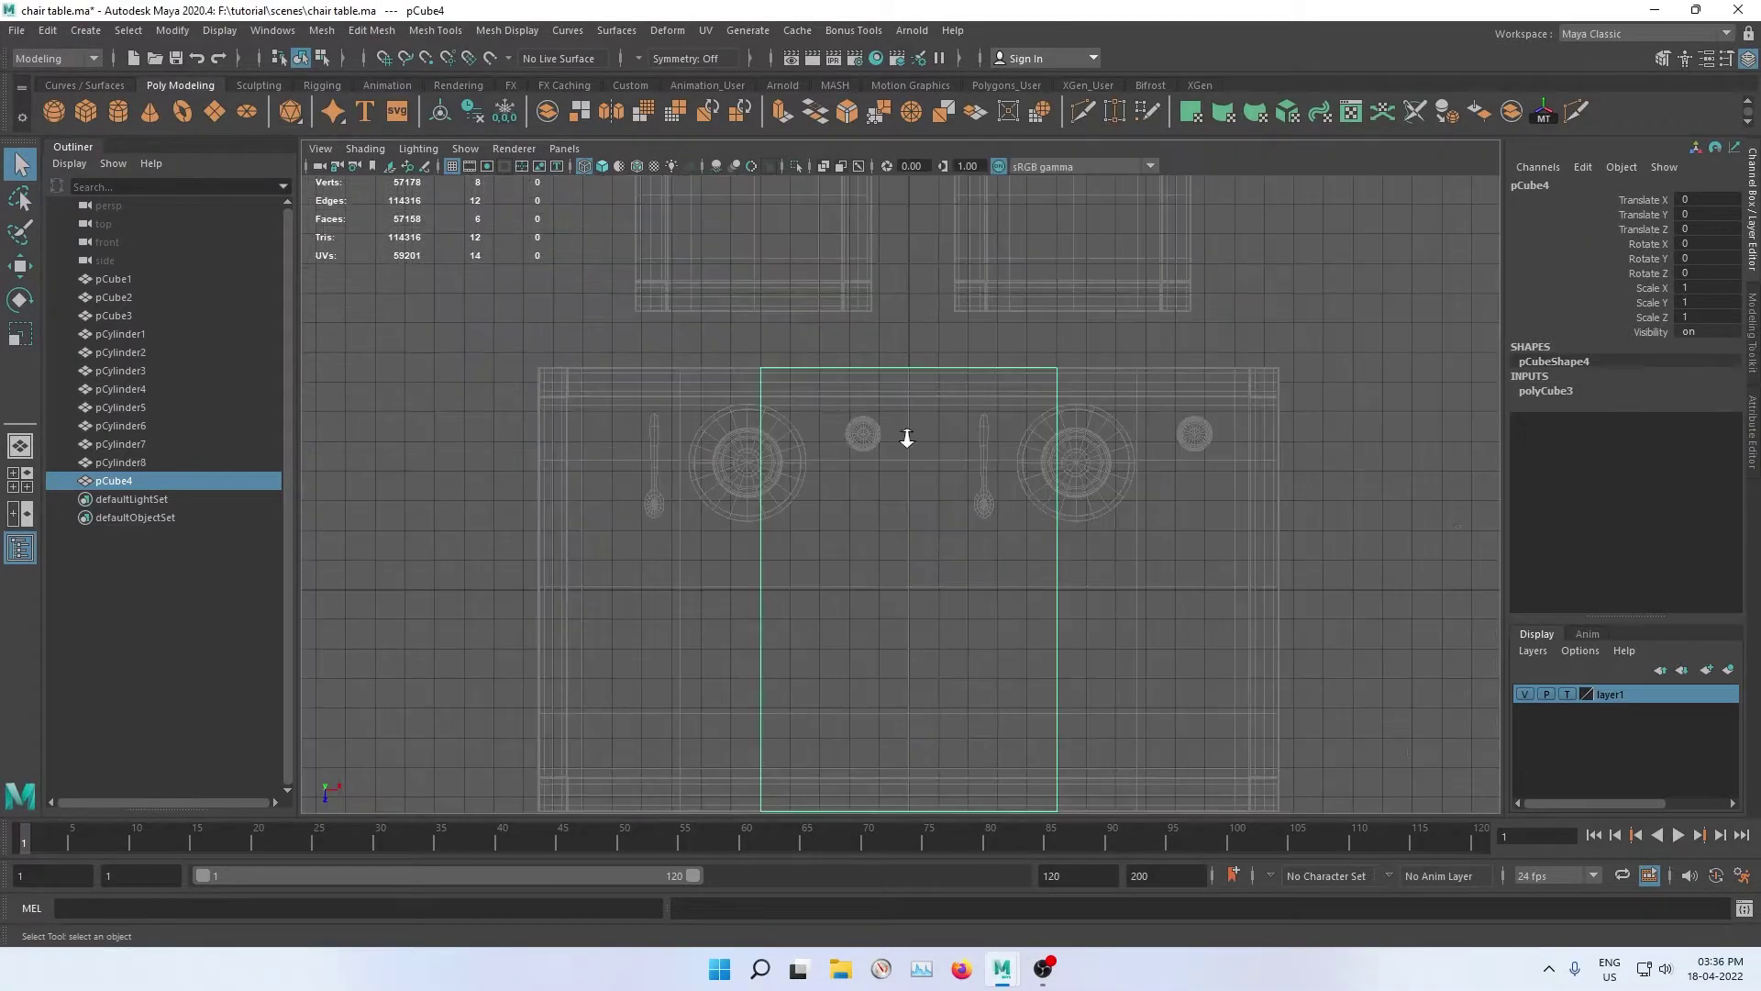
scroll(934, 444, "down", 2)
key("w")
left_click_drag(996, 528, 746, 528)
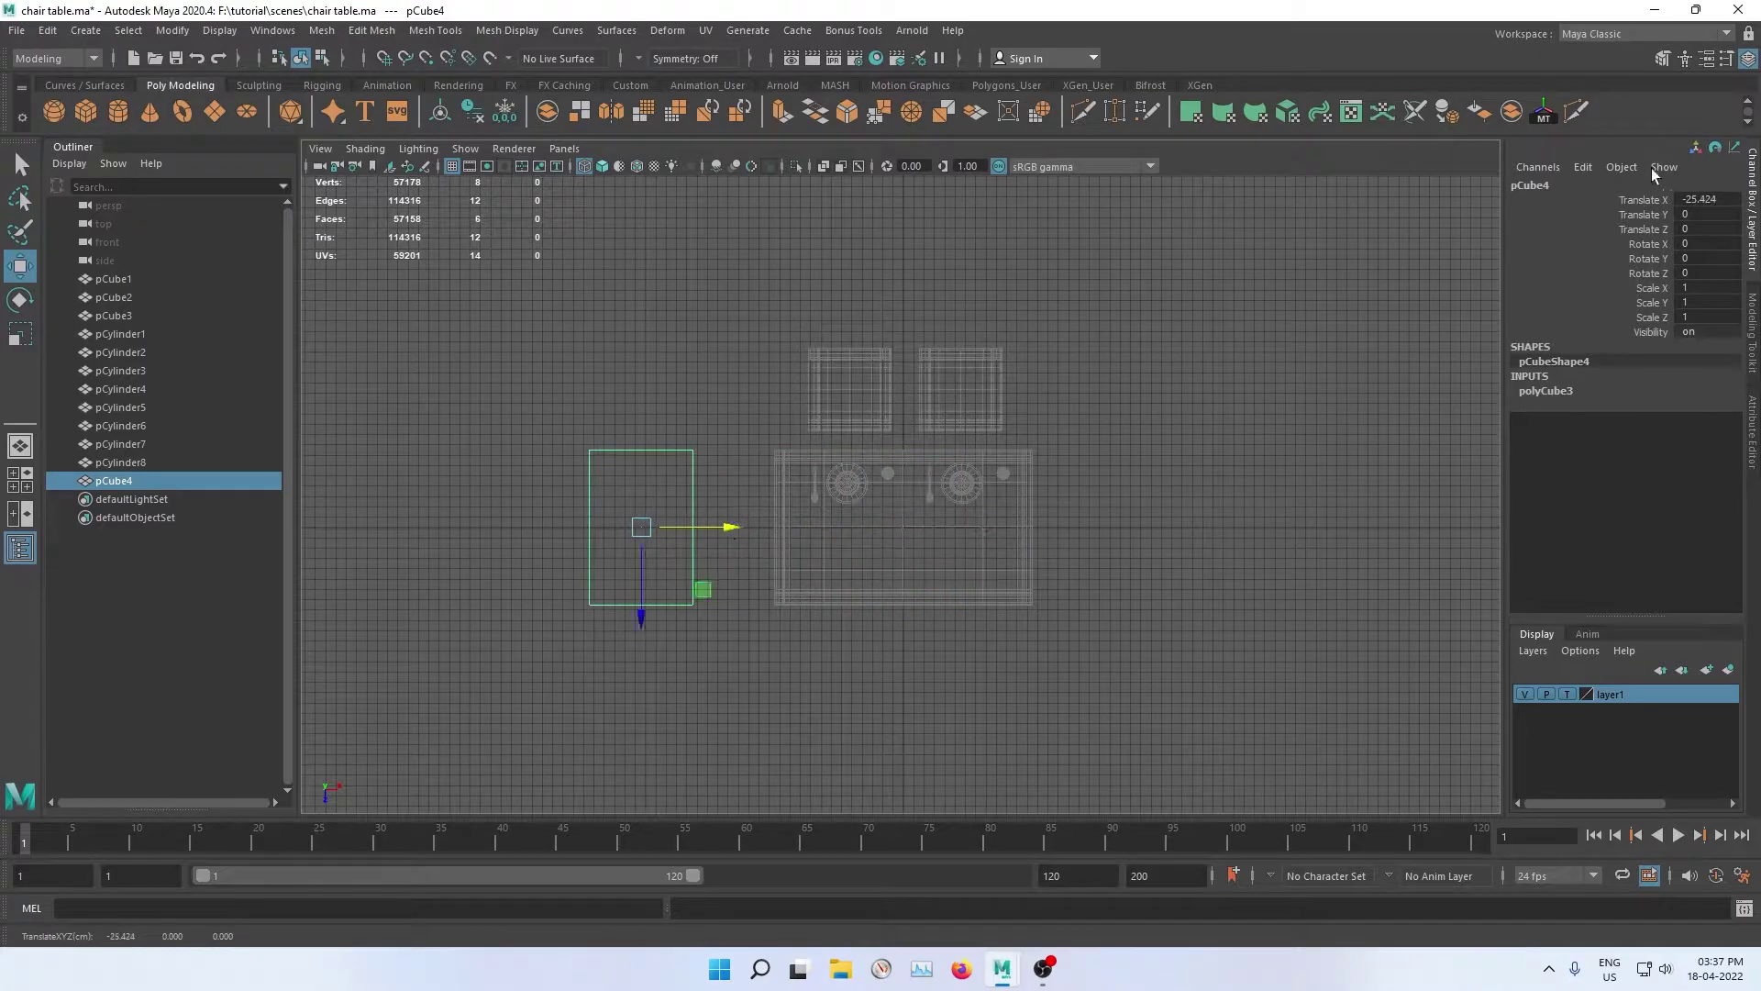
key("space")
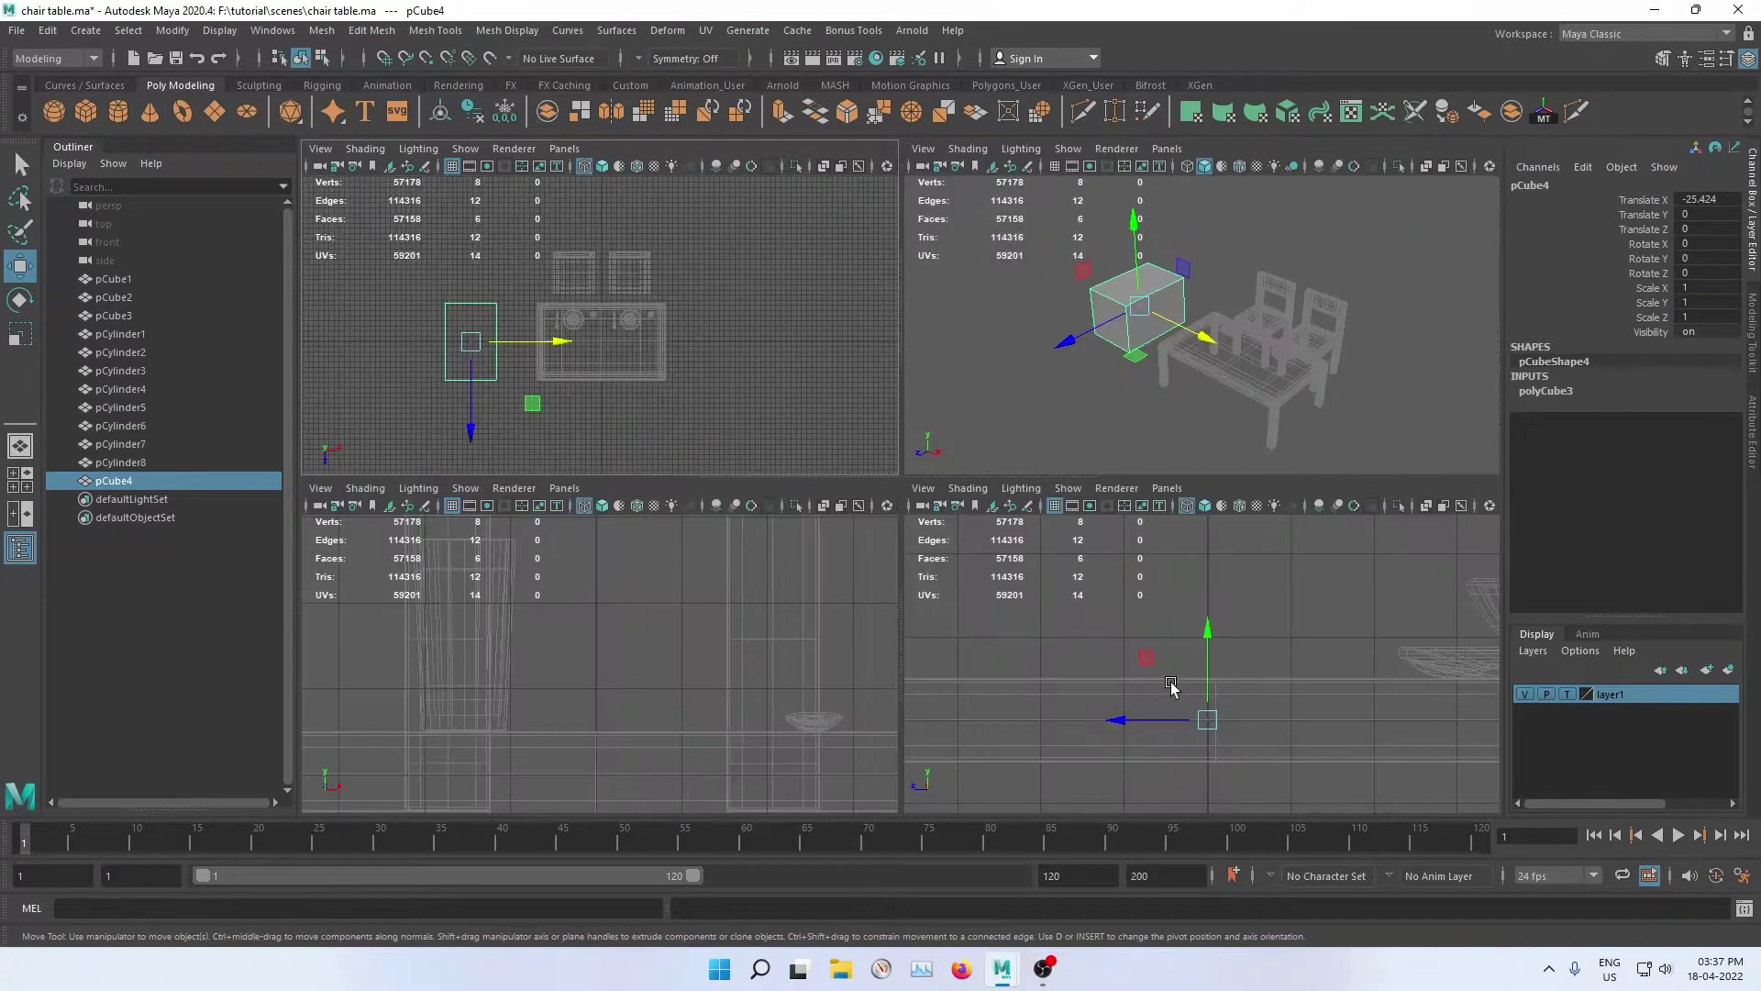
key("space")
scroll(1119, 605, "down", 3)
left_click_drag(908, 421, 900, 463)
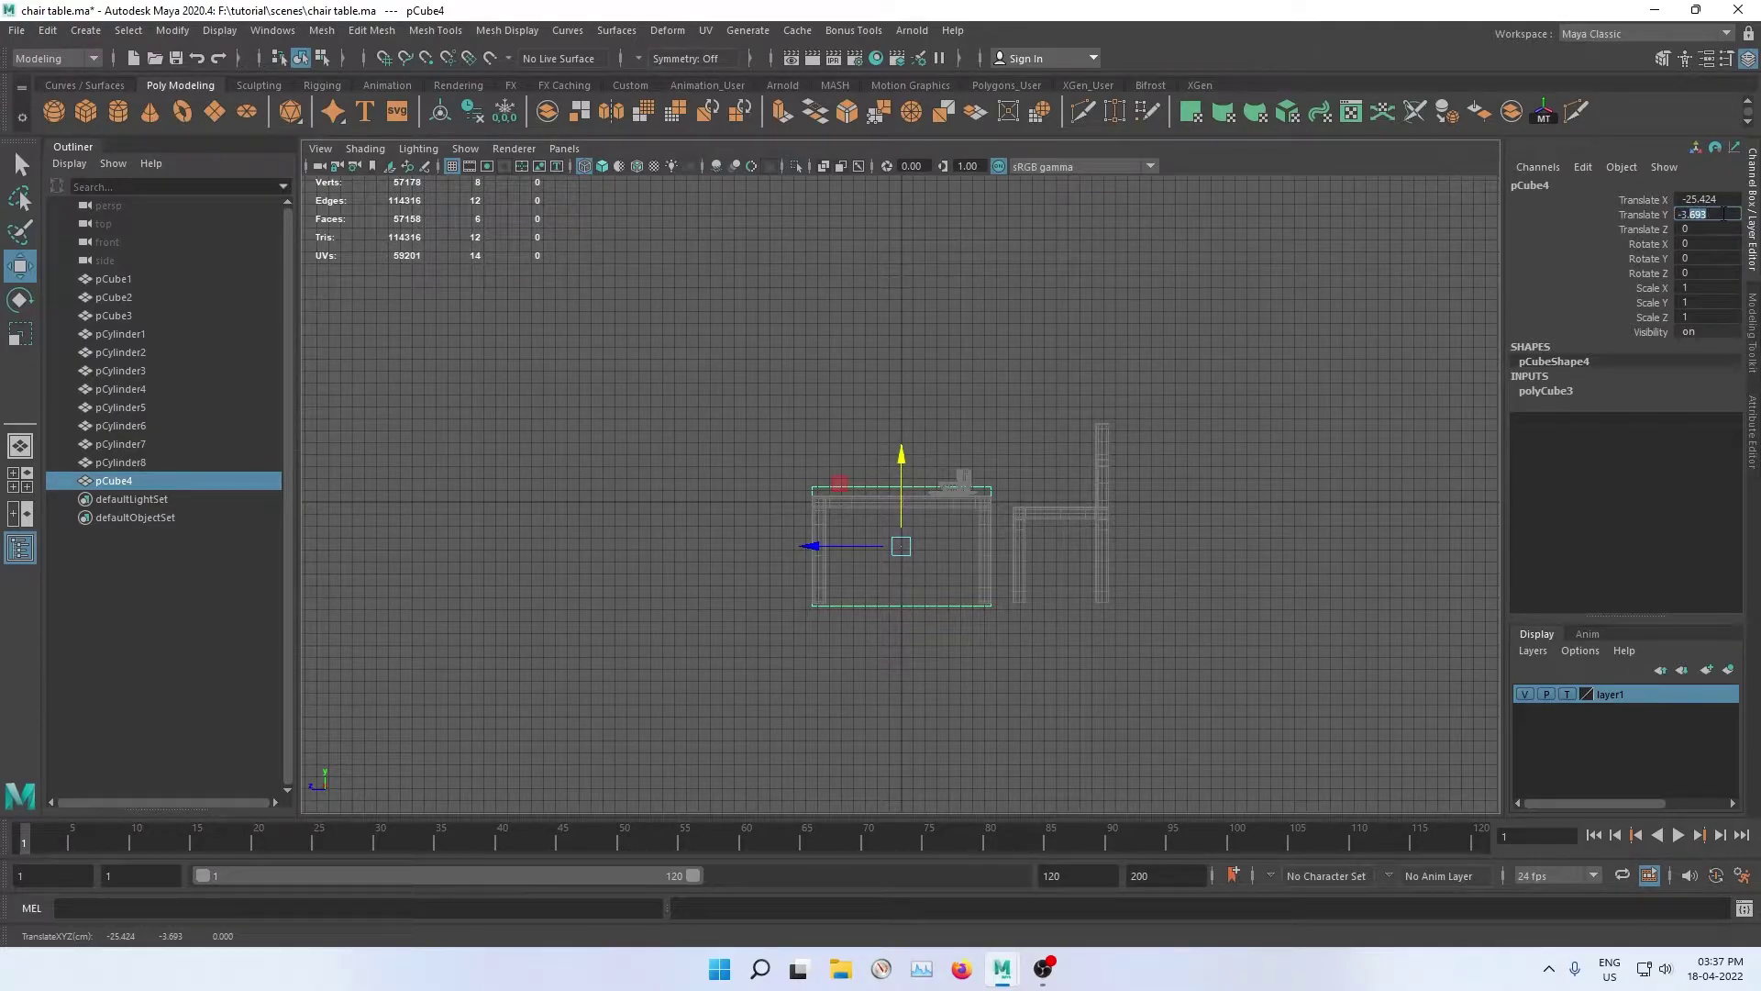
key("Return")
Step: Reselect pCube4 and slide it along Z and X away from the table
left_click(928, 591)
scroll(928, 590, "up", 2)
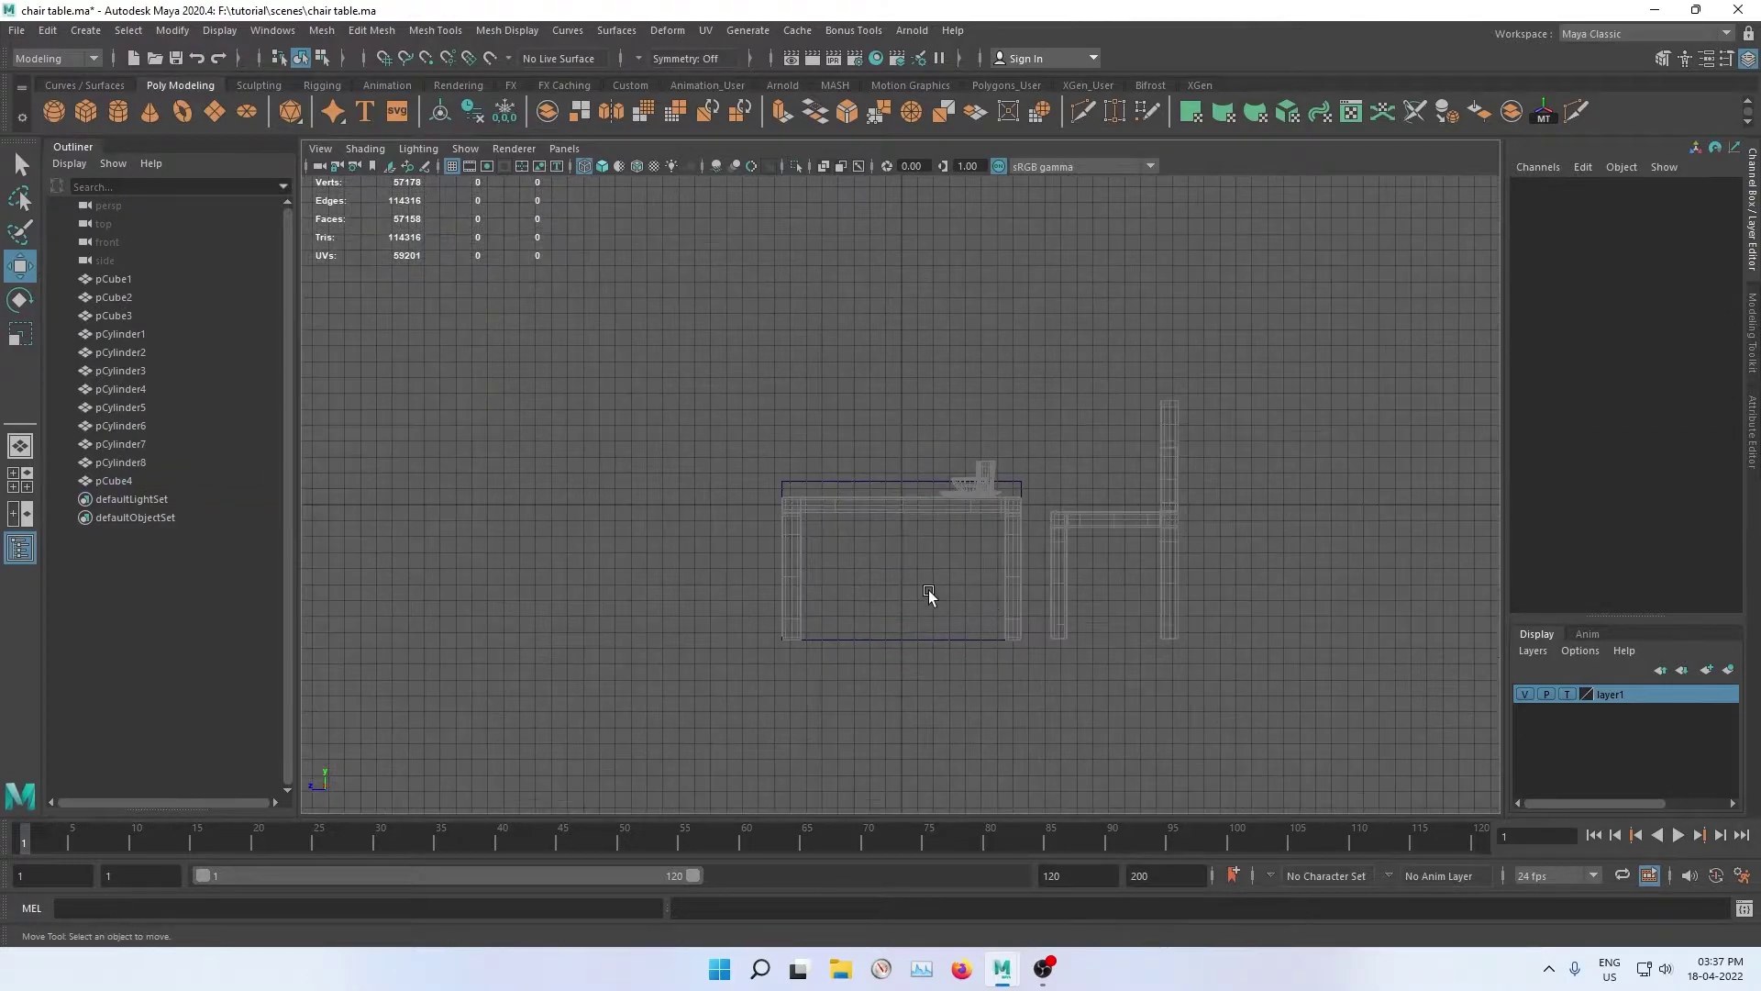
left_click(918, 482)
left_click_drag(826, 560, 1061, 561)
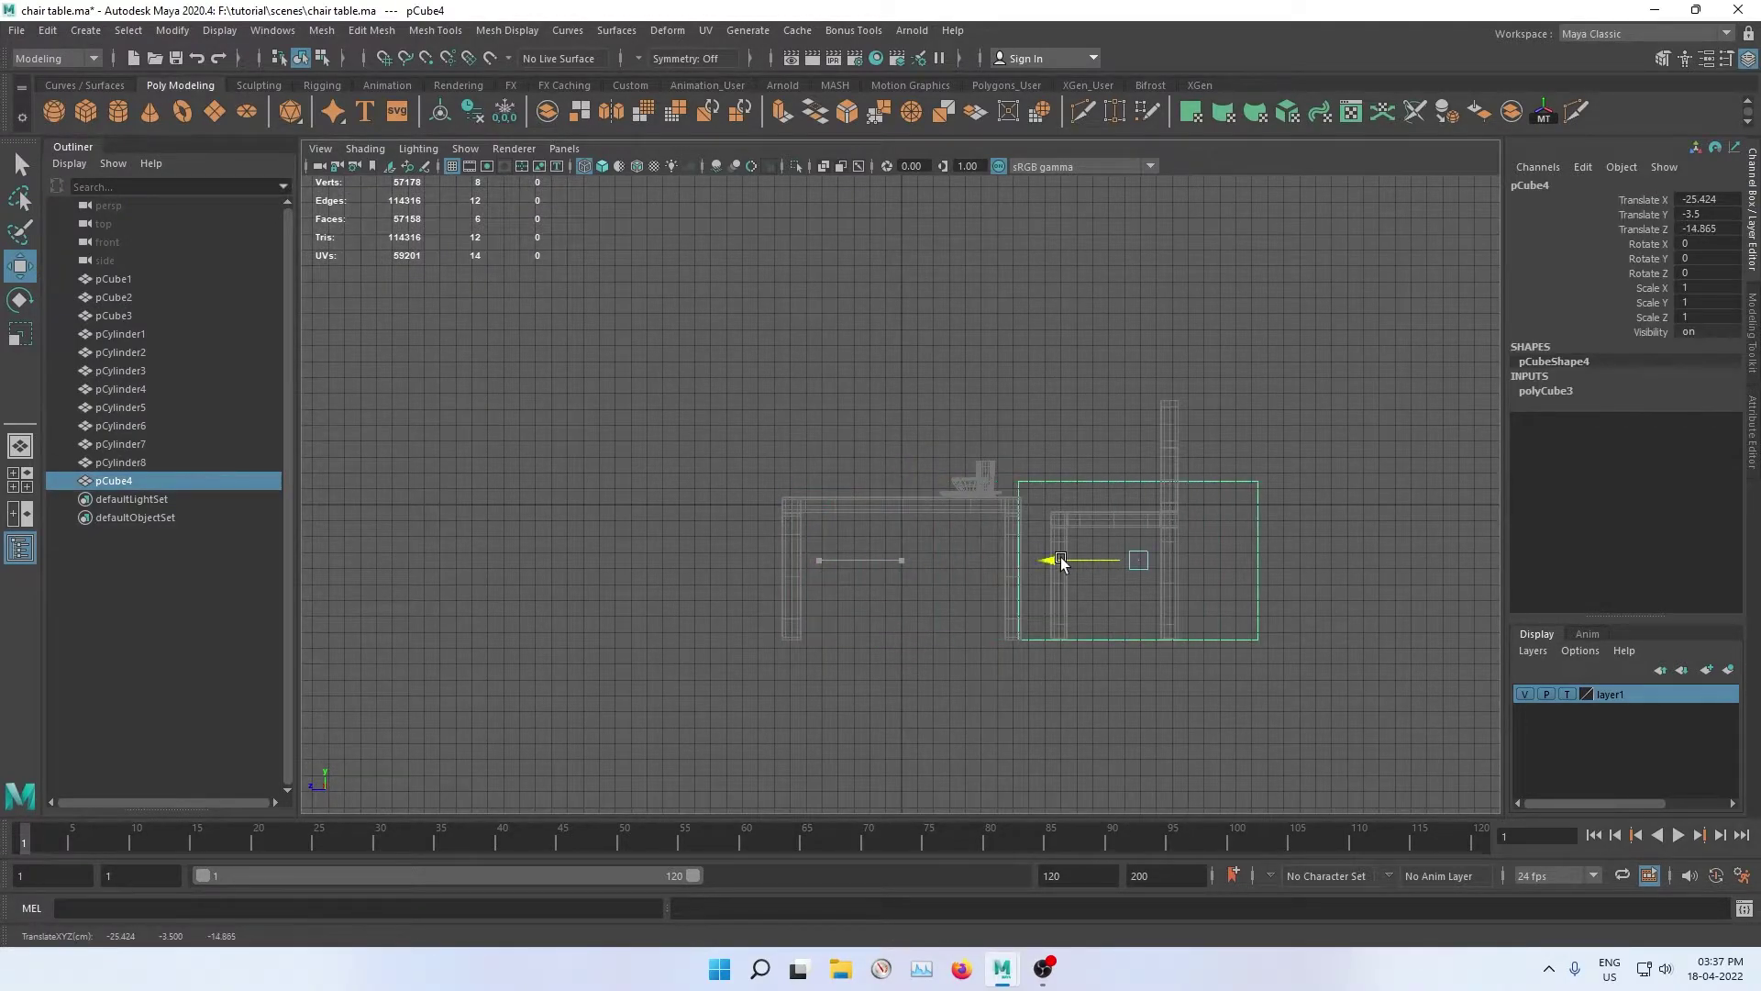
key("space")
key("space")
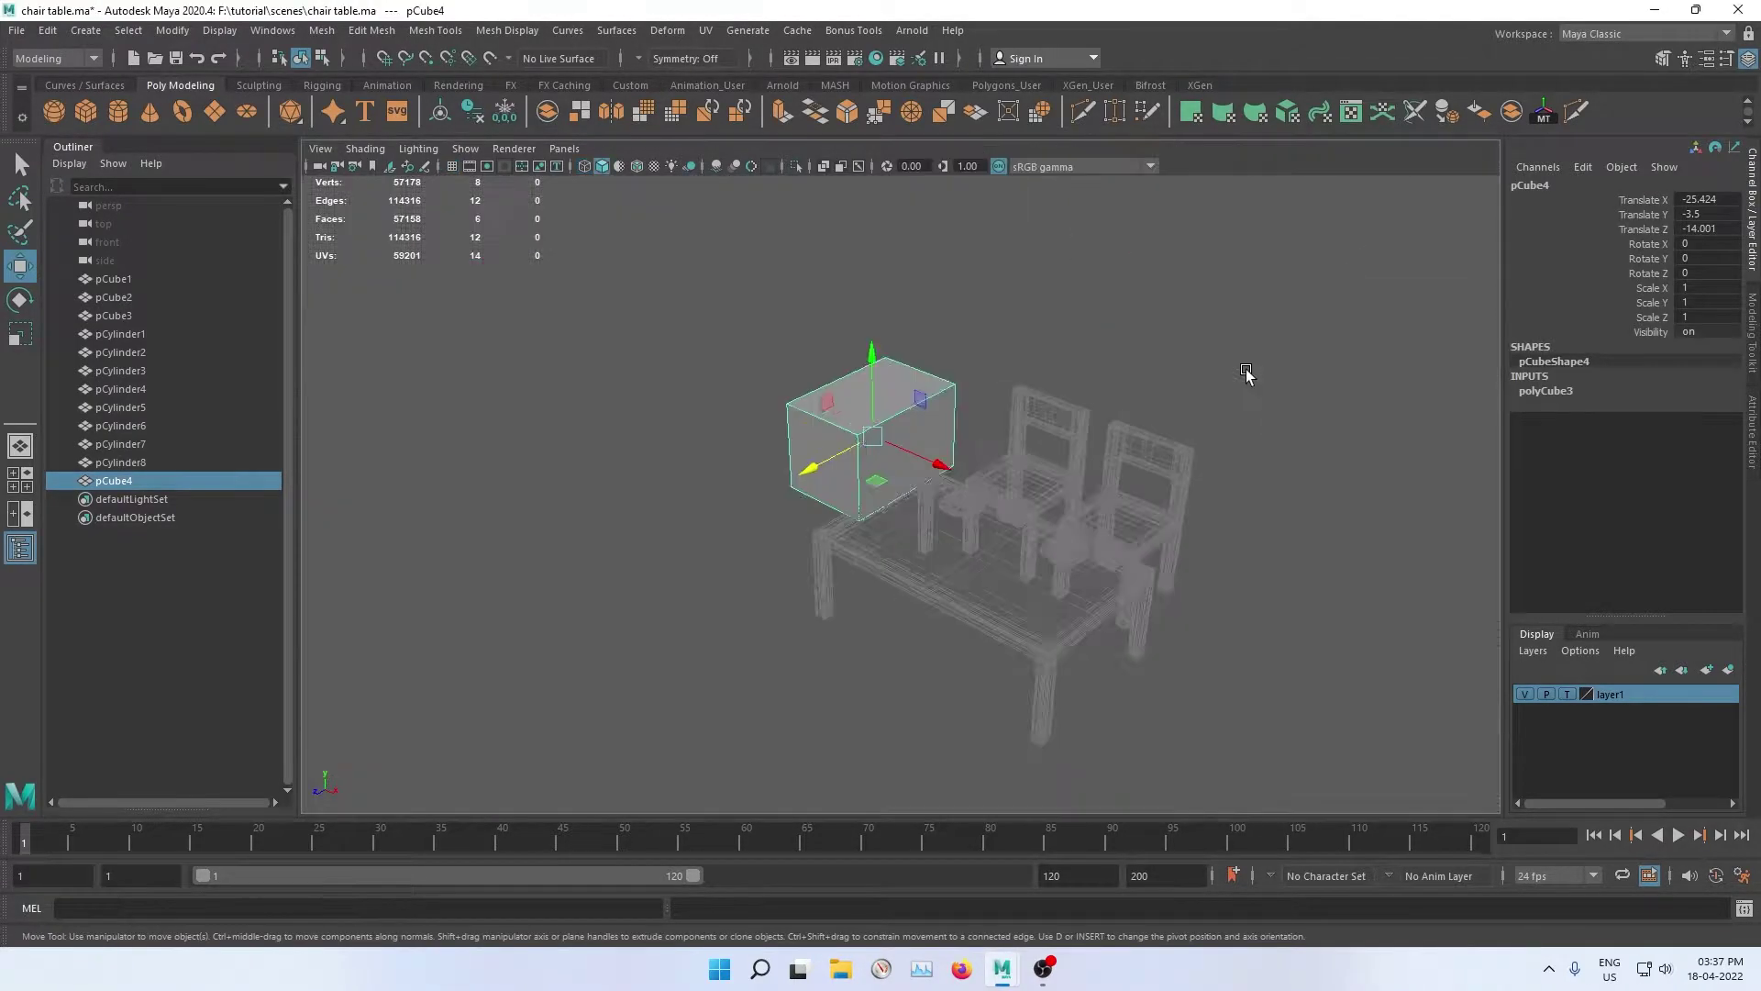
mouse_move(1246, 373)
left_mouse_down("alt")
mouse_move(1013, 456)
mouse_move(1250, 397)
left_mouse_up("alt")
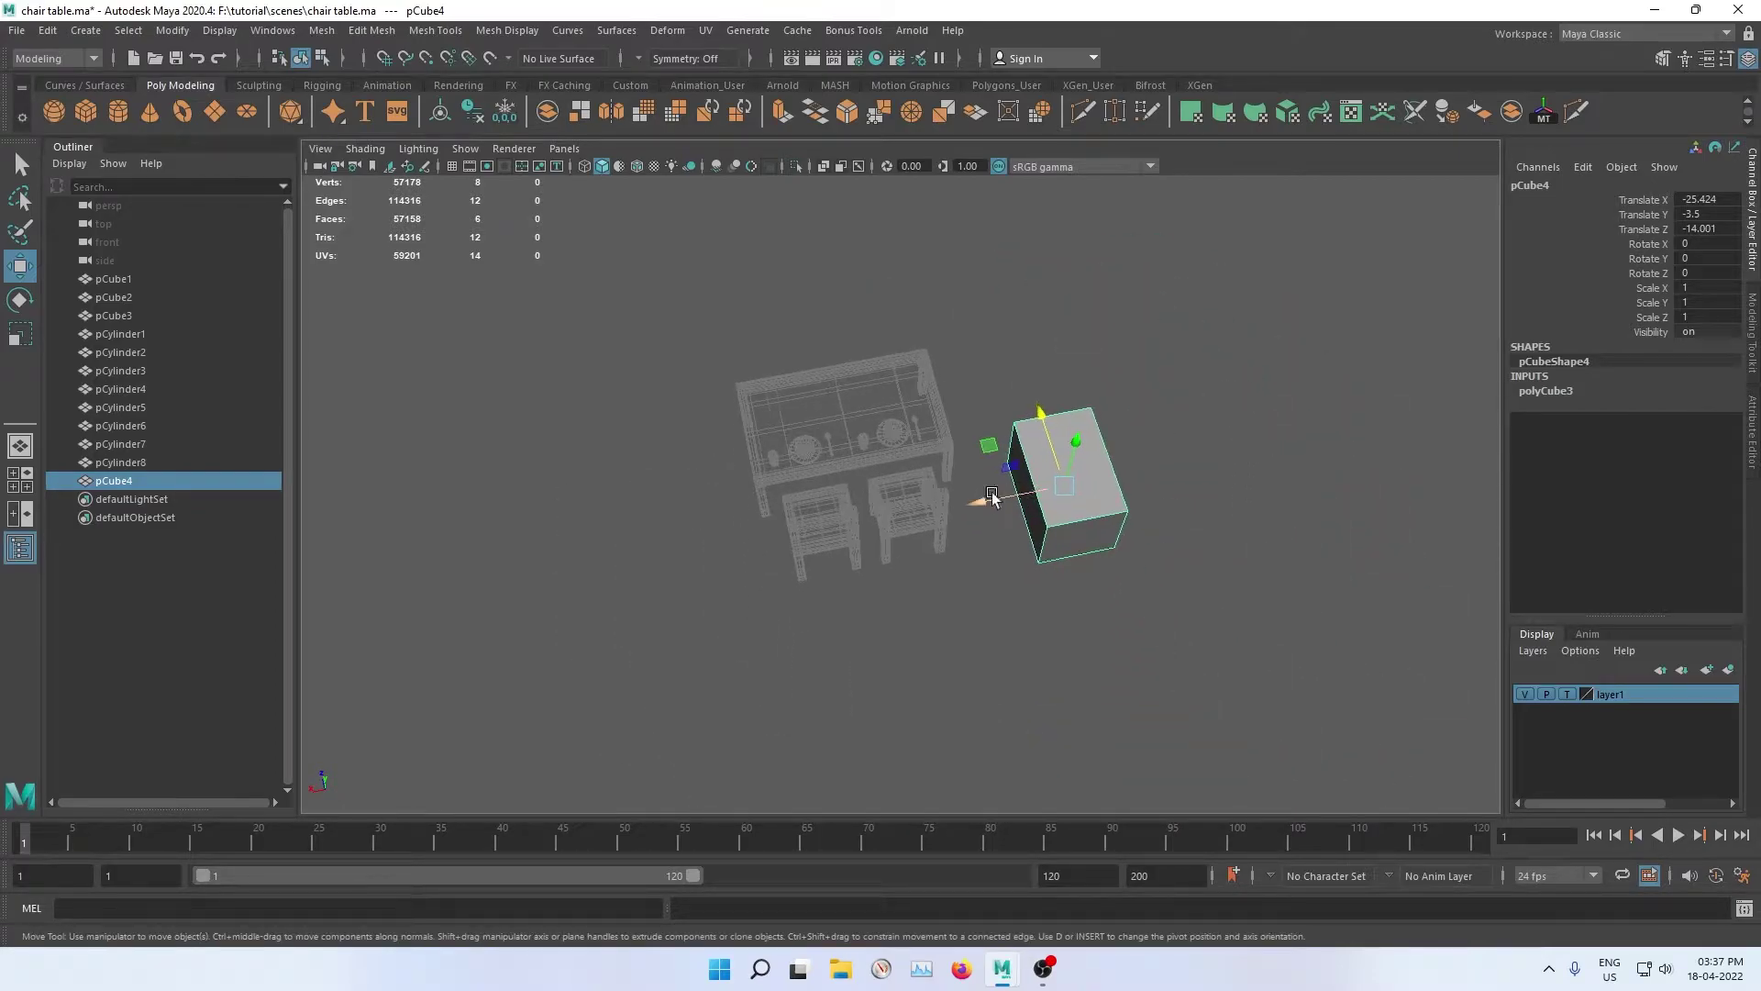
left_click_drag(1037, 477, 1115, 440)
Step: Shift the box further out to about X −39.8, Y −3.5, Z −14.0, checking the front view
left_click(1125, 518)
scroll(1126, 518, "down", 1)
middle_click_drag(1147, 440, 856, 519, "alt")
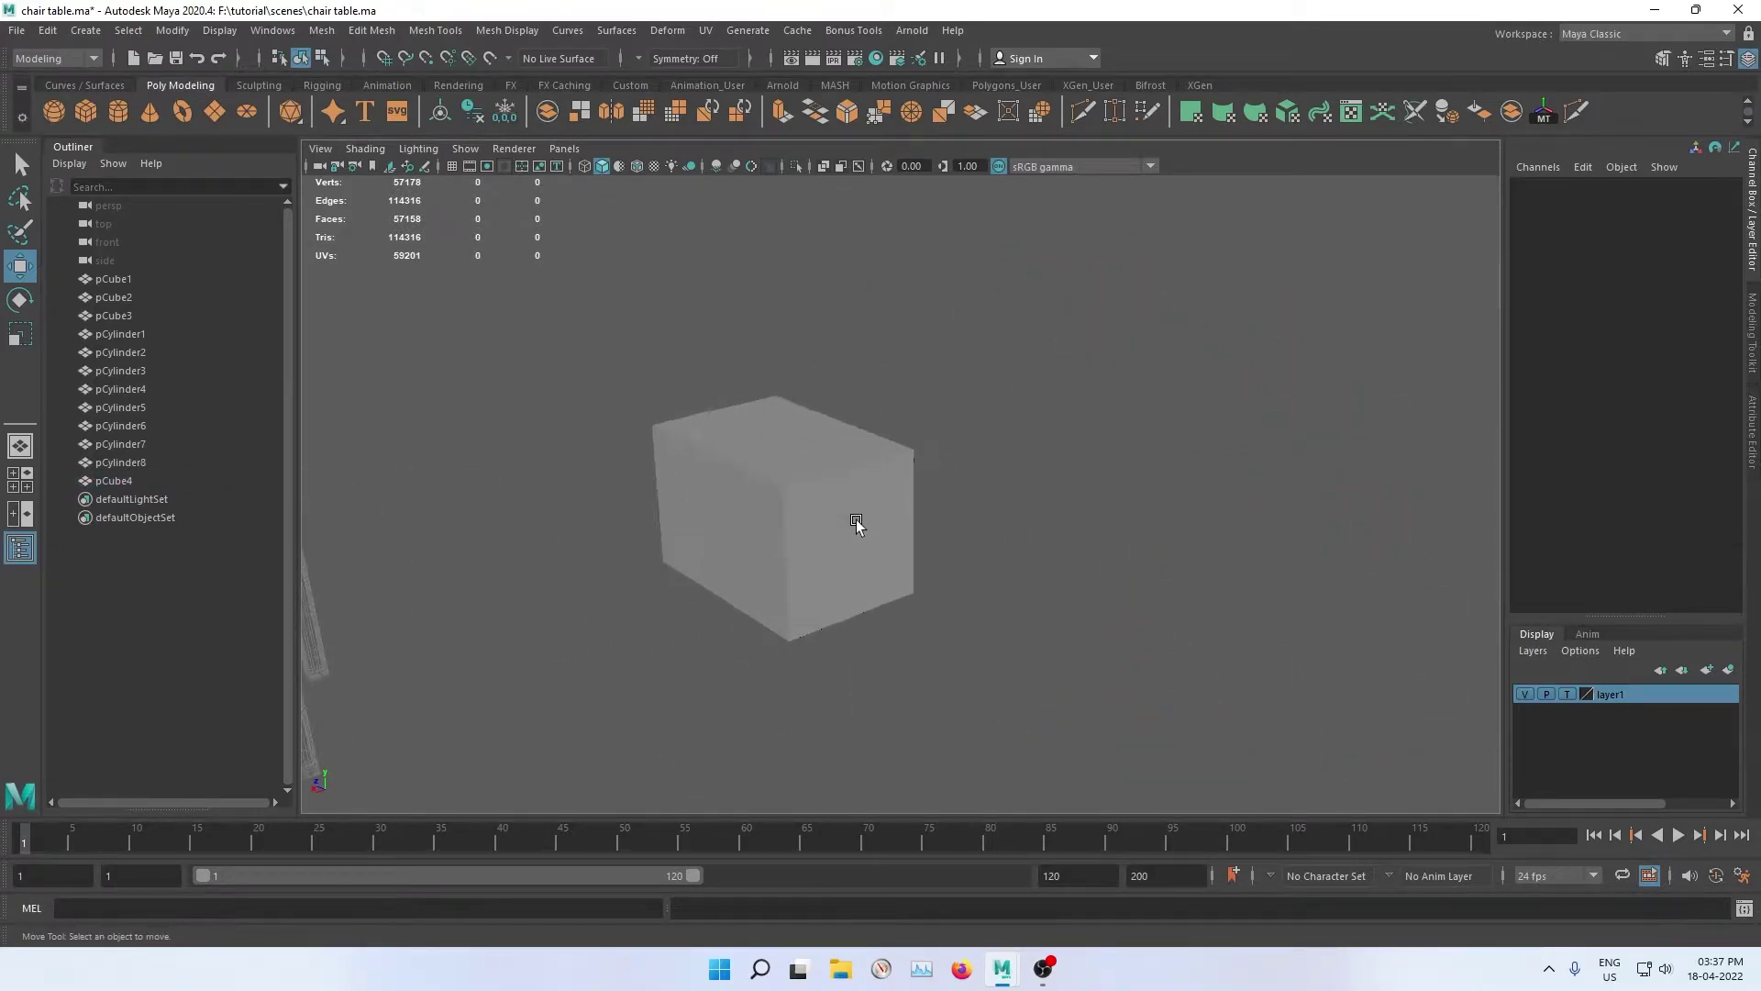
scroll(856, 519, "up", 2)
scroll(762, 491, "up", 2)
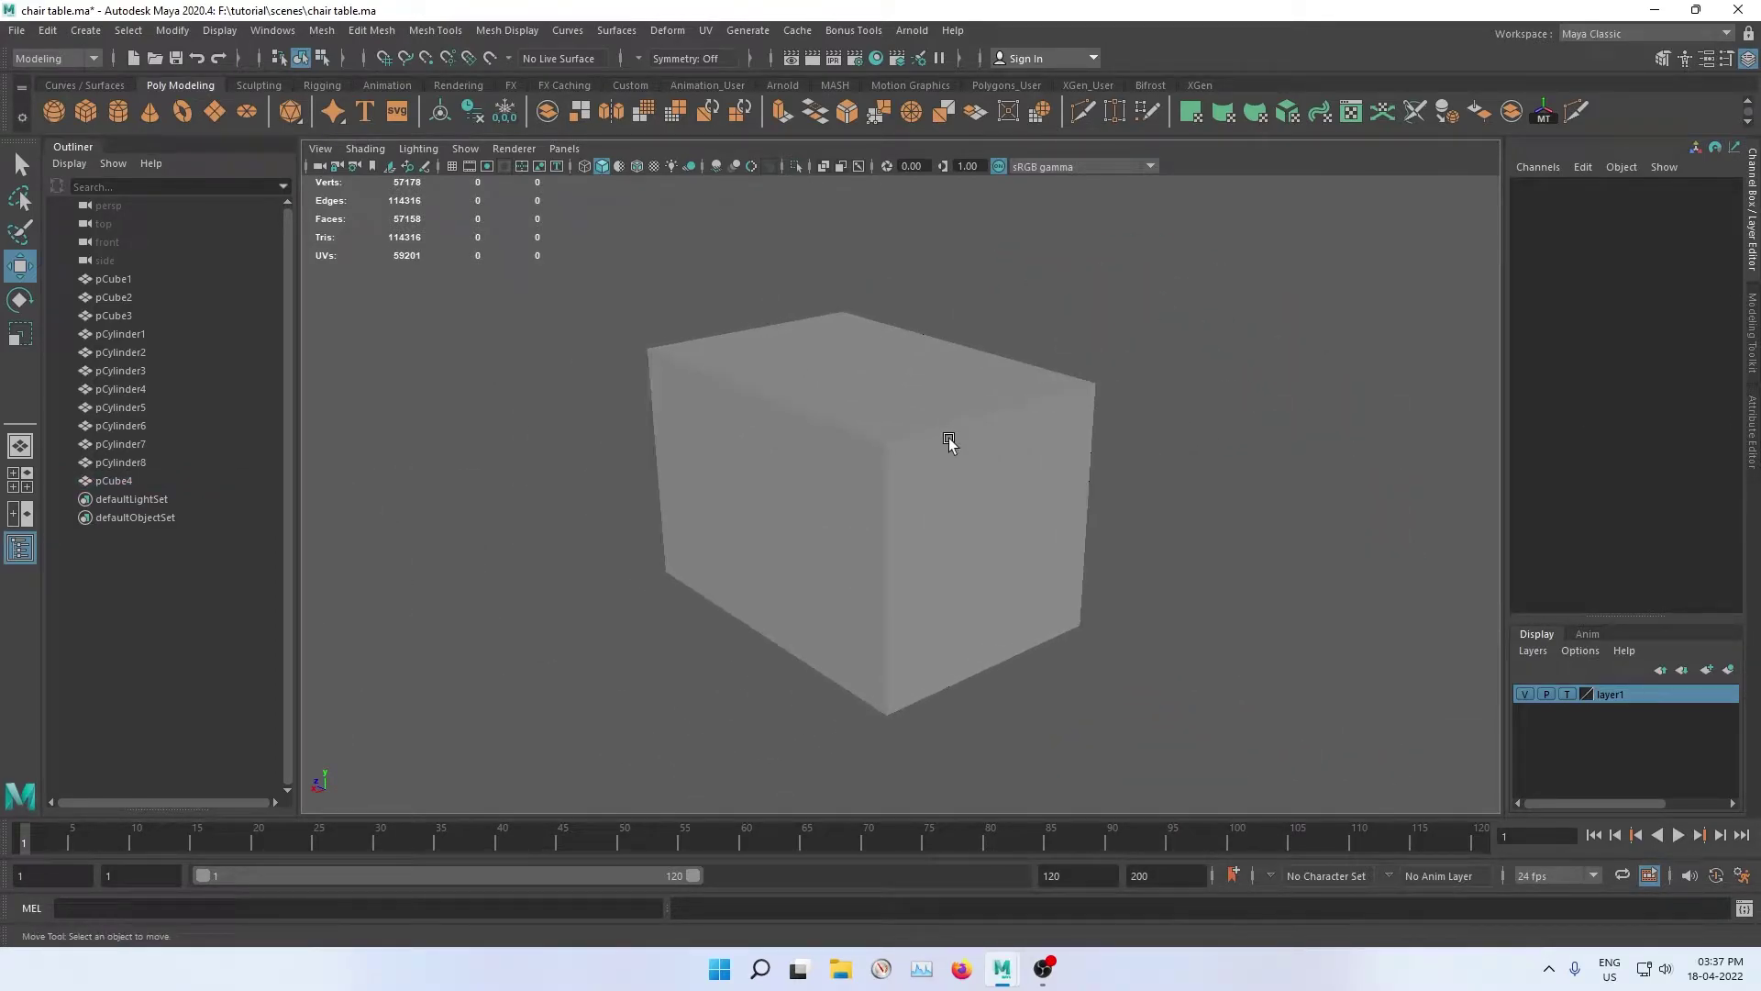
left_click(949, 443)
left_click_drag(949, 443, 1074, 339, "alt")
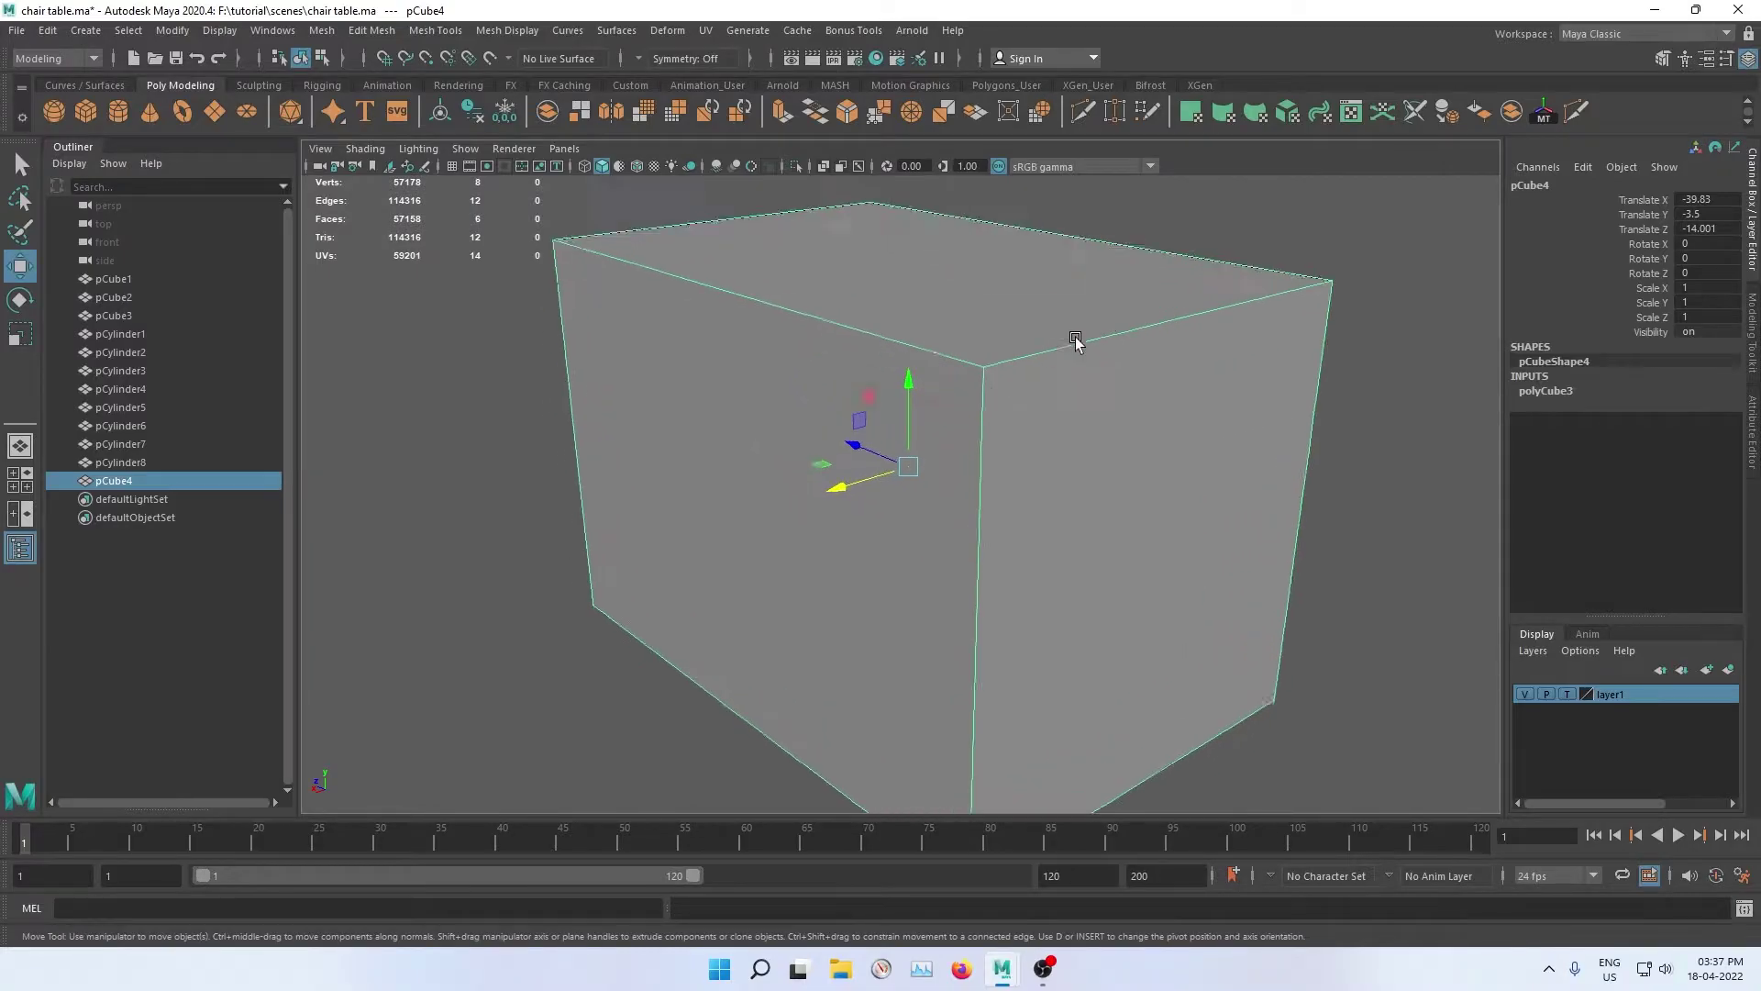
key("space")
key("space")
scroll(915, 637, "down", 3)
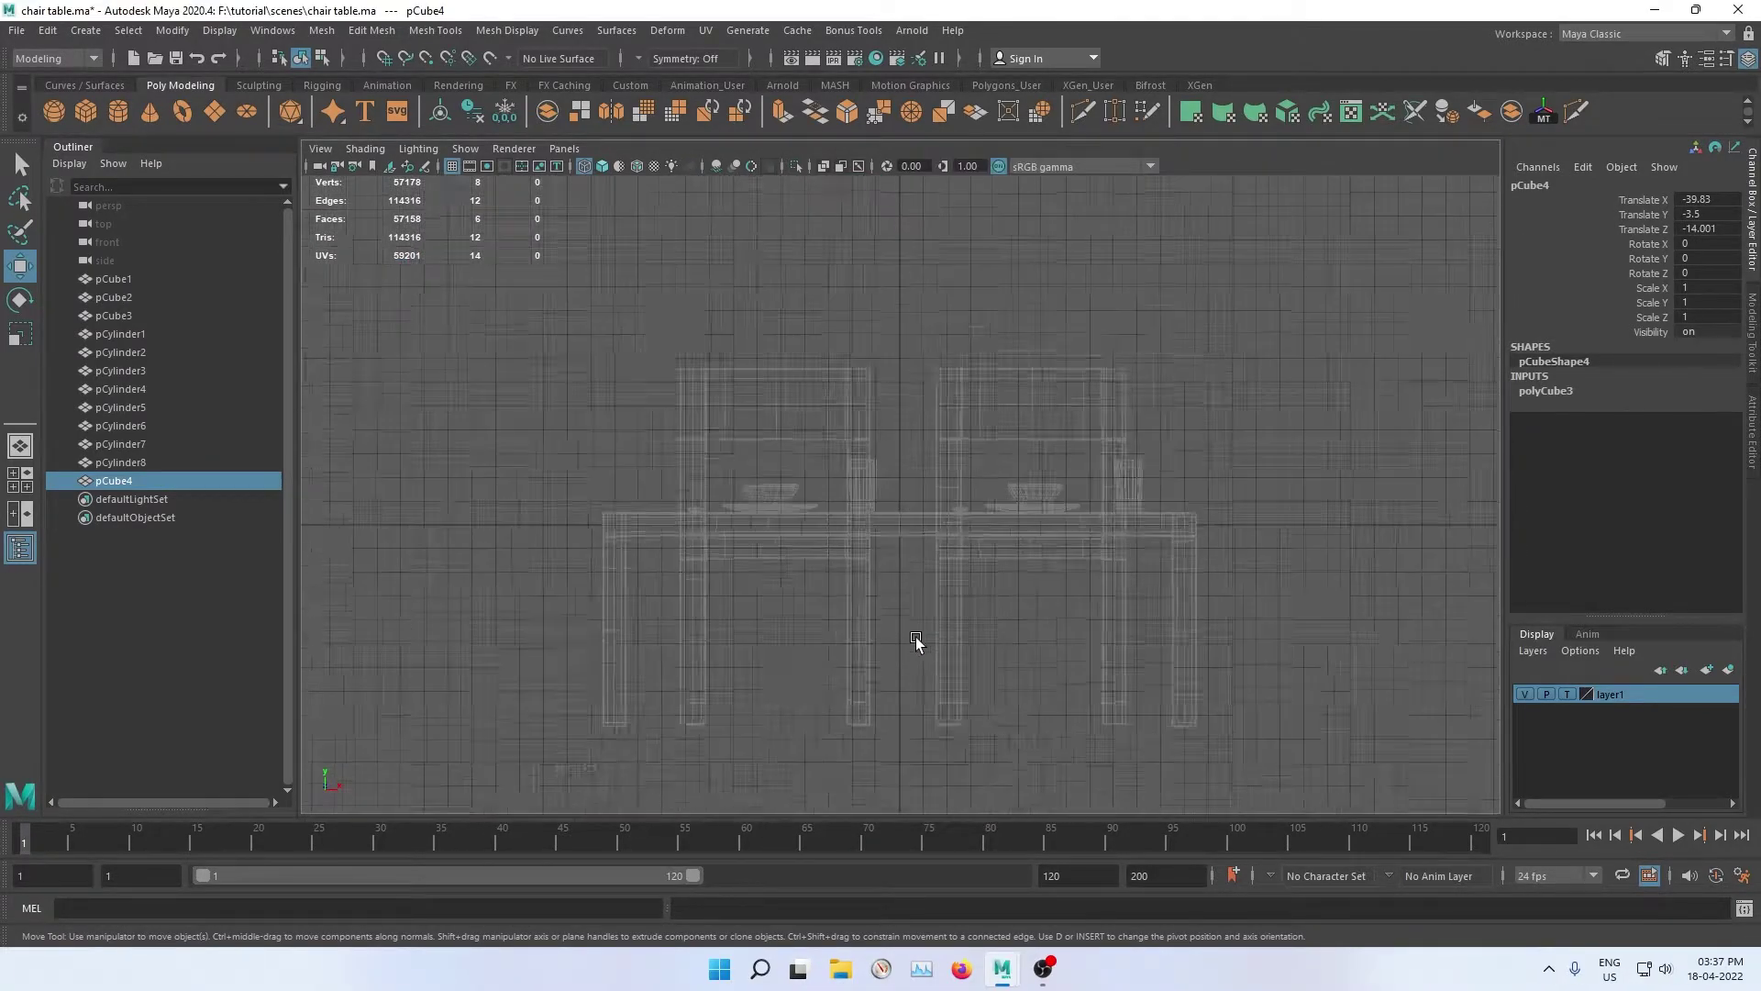
key("space")
key("space")
scroll(1074, 523, "up", 1)
scroll(1219, 468, "up", 3)
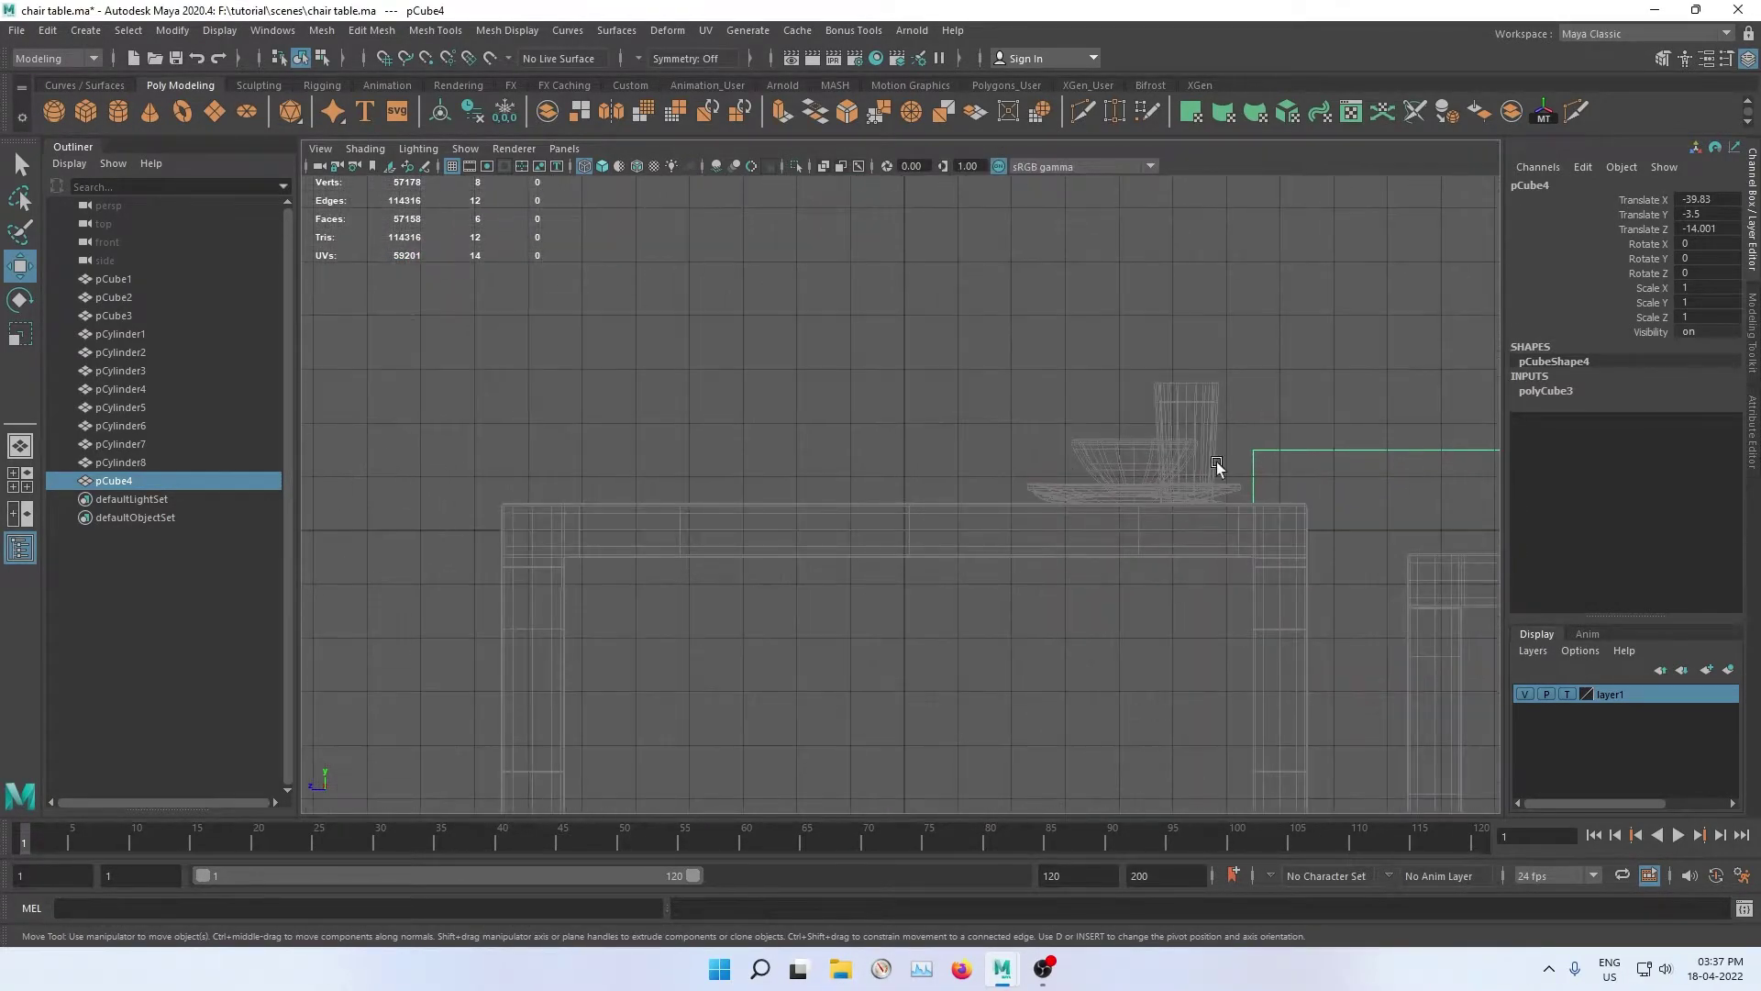
middle_click_drag(1219, 467, 809, 440, "alt")
scroll(707, 415, "up", 2)
mouse_move(706, 415)
middle_mouse_down("alt")
mouse_move(1006, 503)
mouse_move(880, 393)
middle_mouse_up("alt")
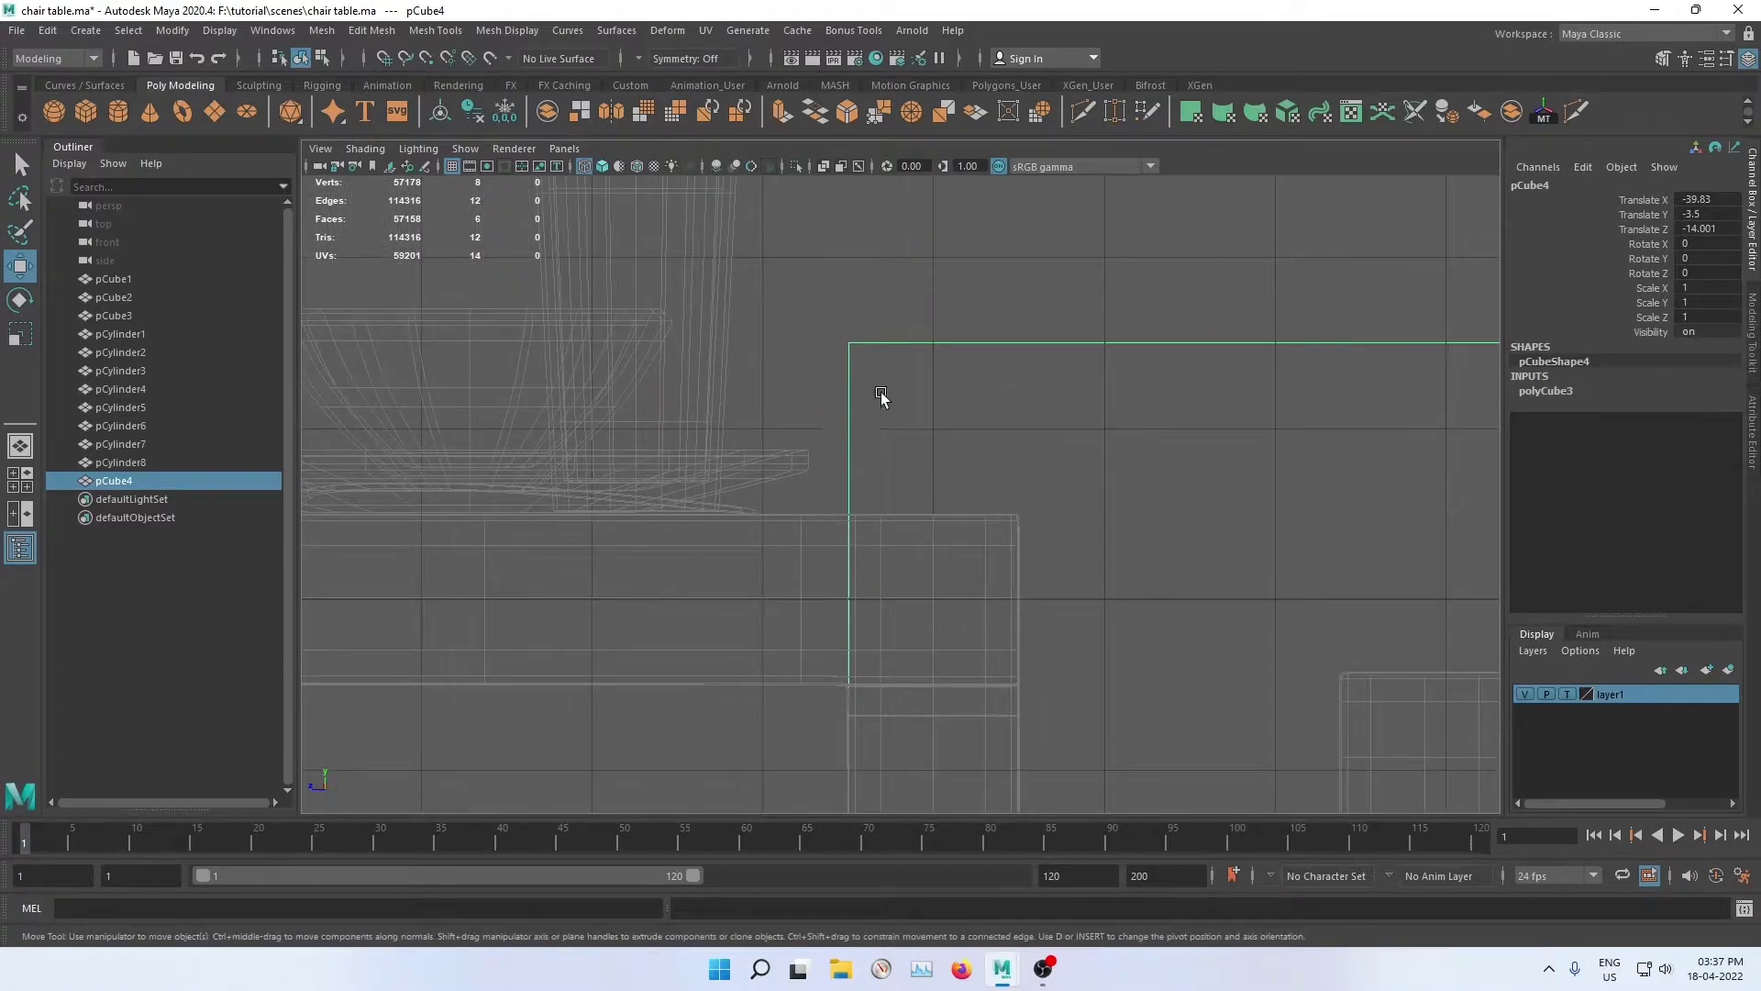
left_click(1080, 119)
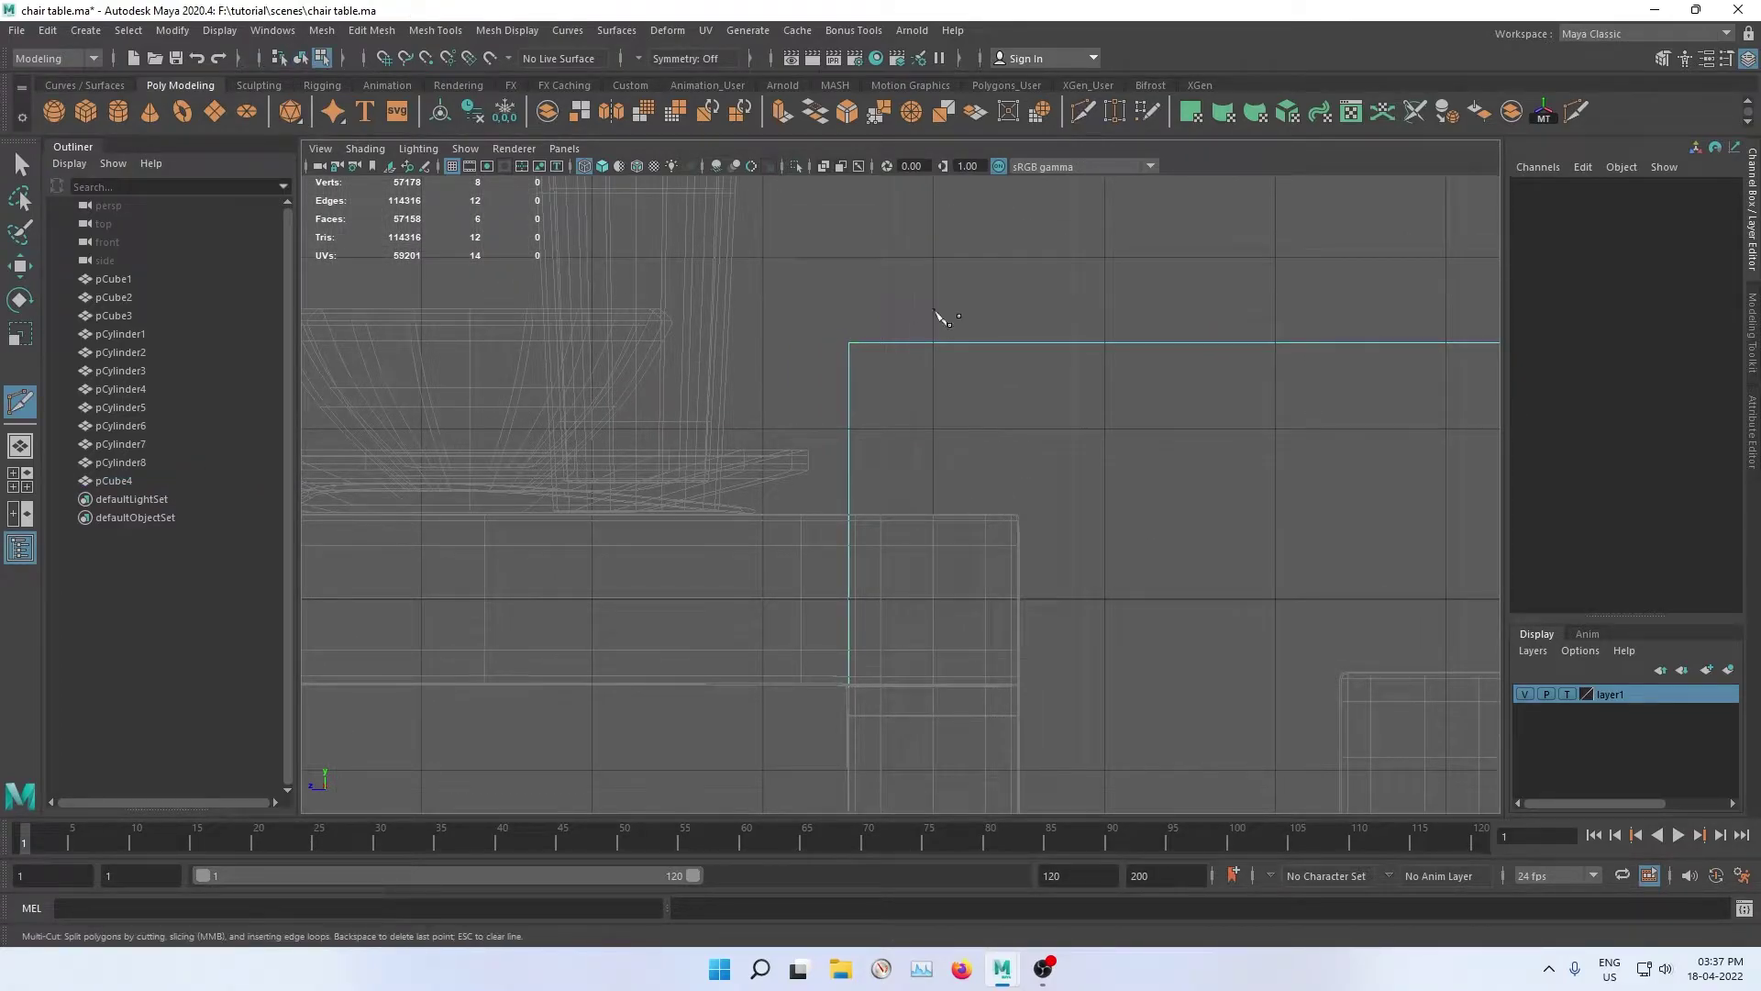
left_click(850, 429, "ctrl")
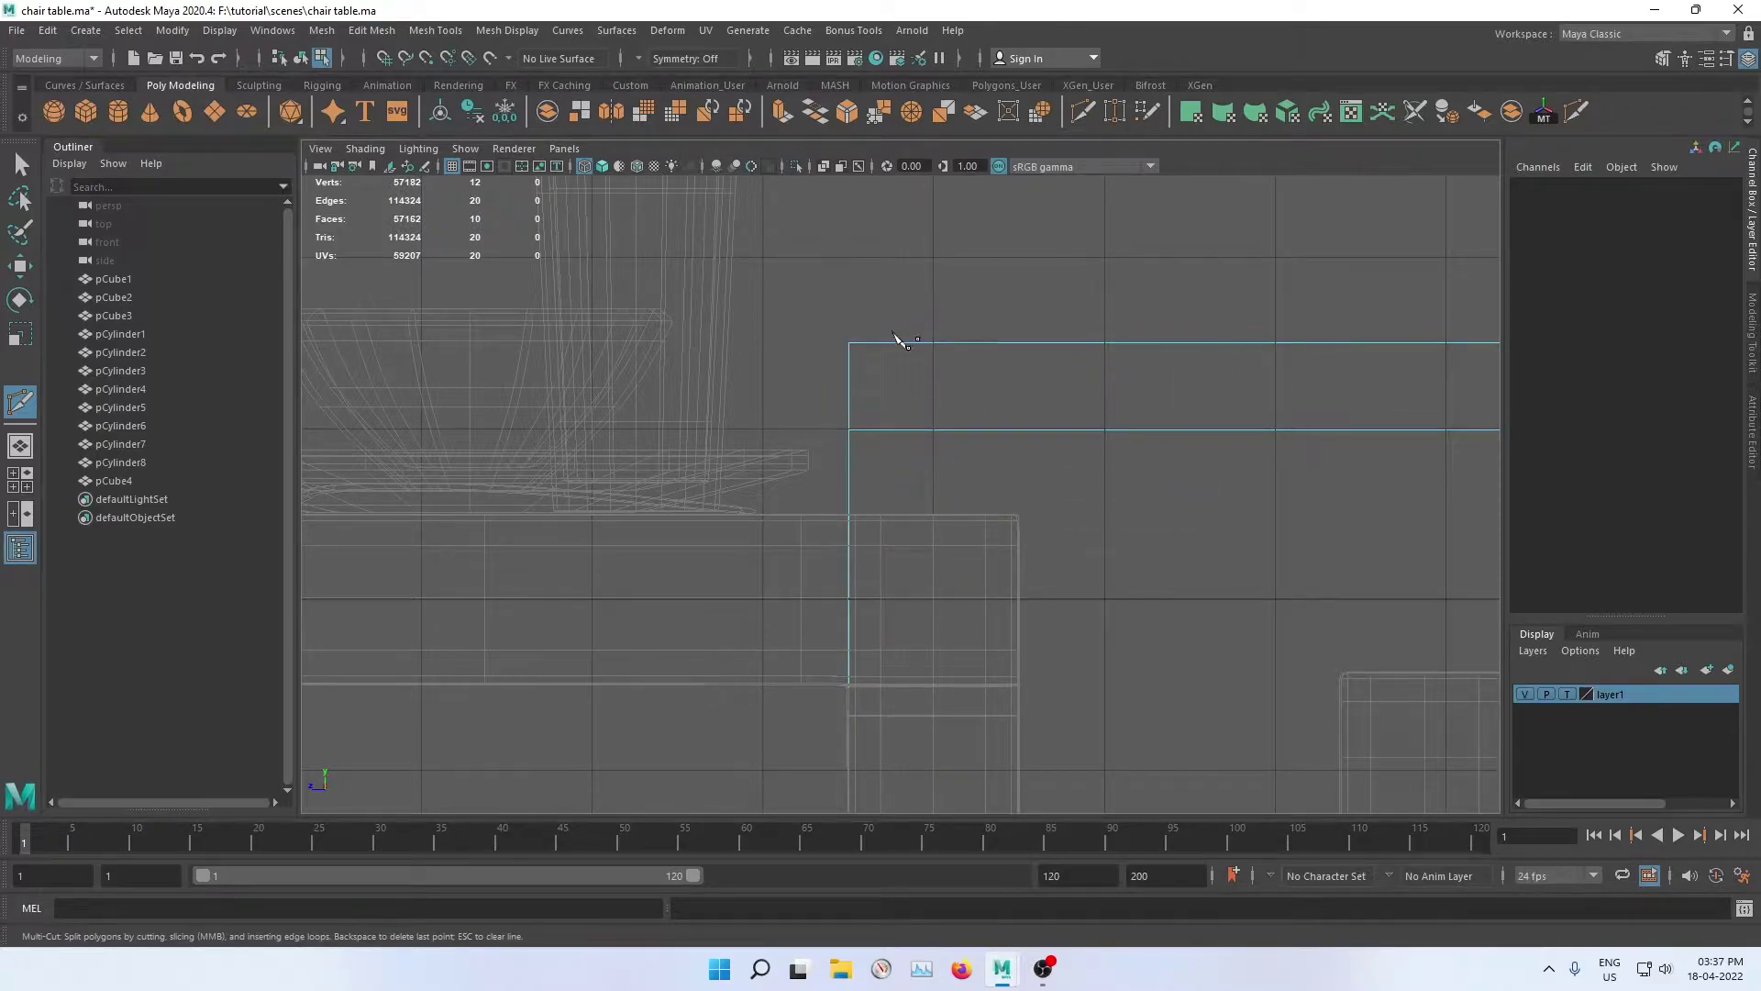
scroll(906, 367, "down", 3)
scroll(1009, 422, "down", 2)
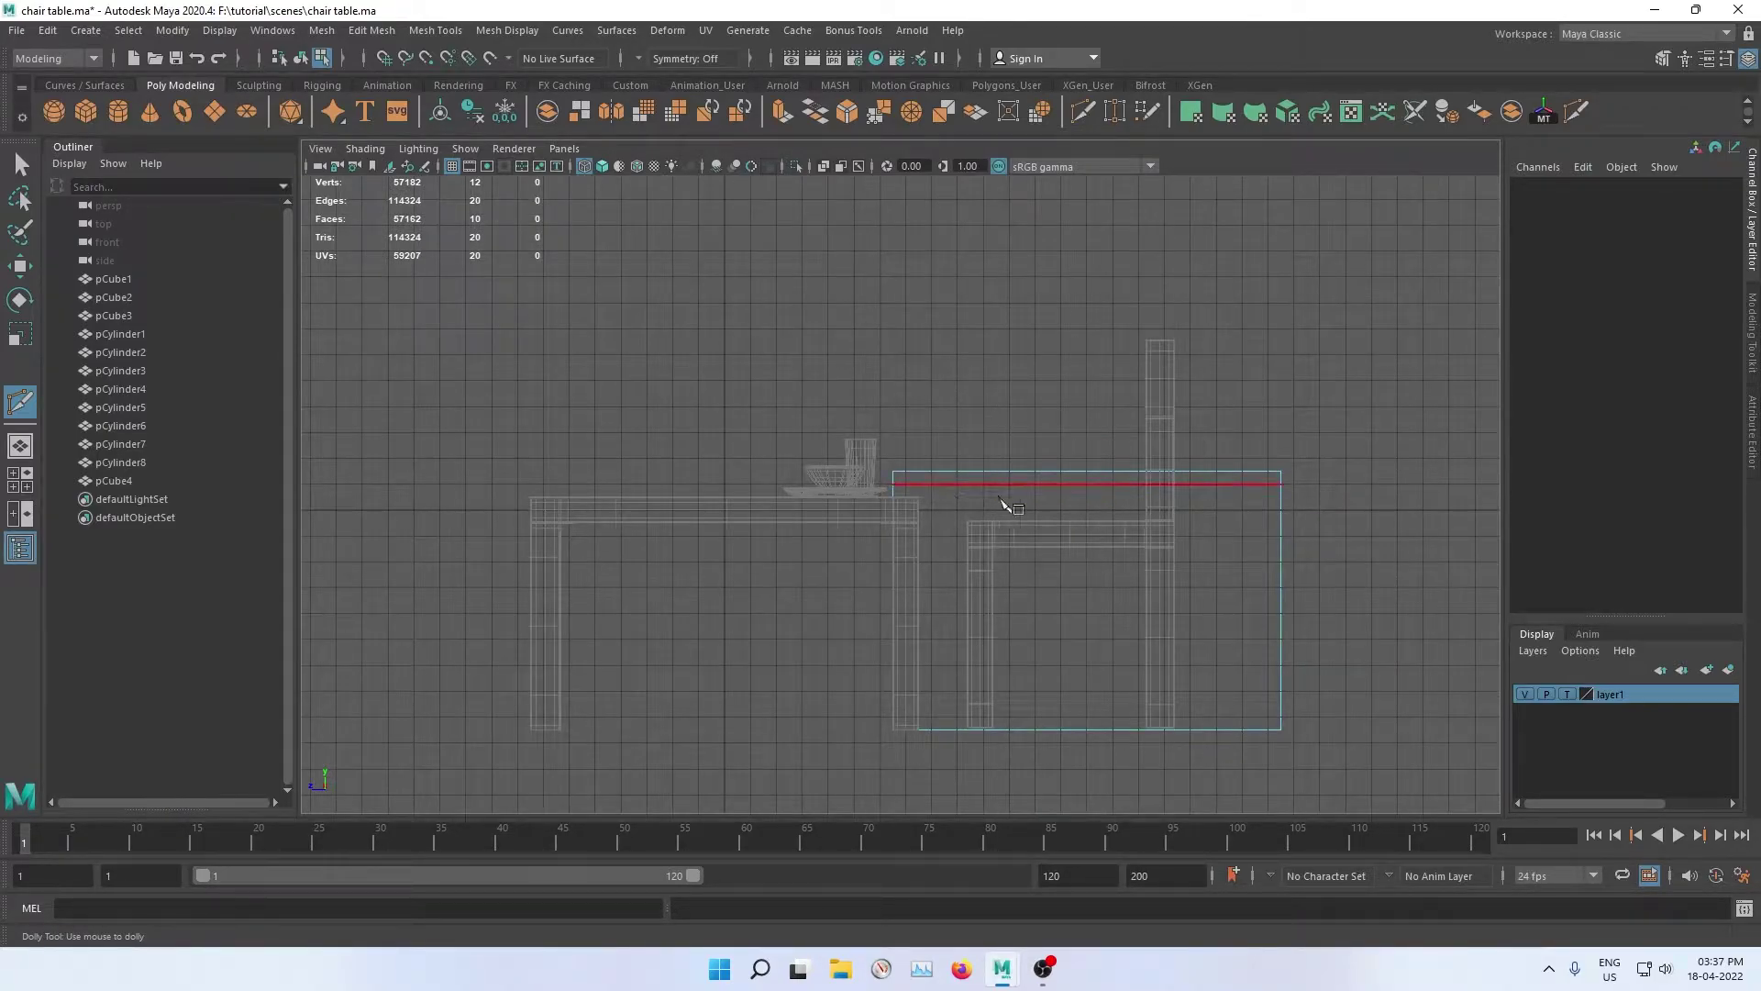
scroll(963, 497, "up", 2)
key("space")
key("space")
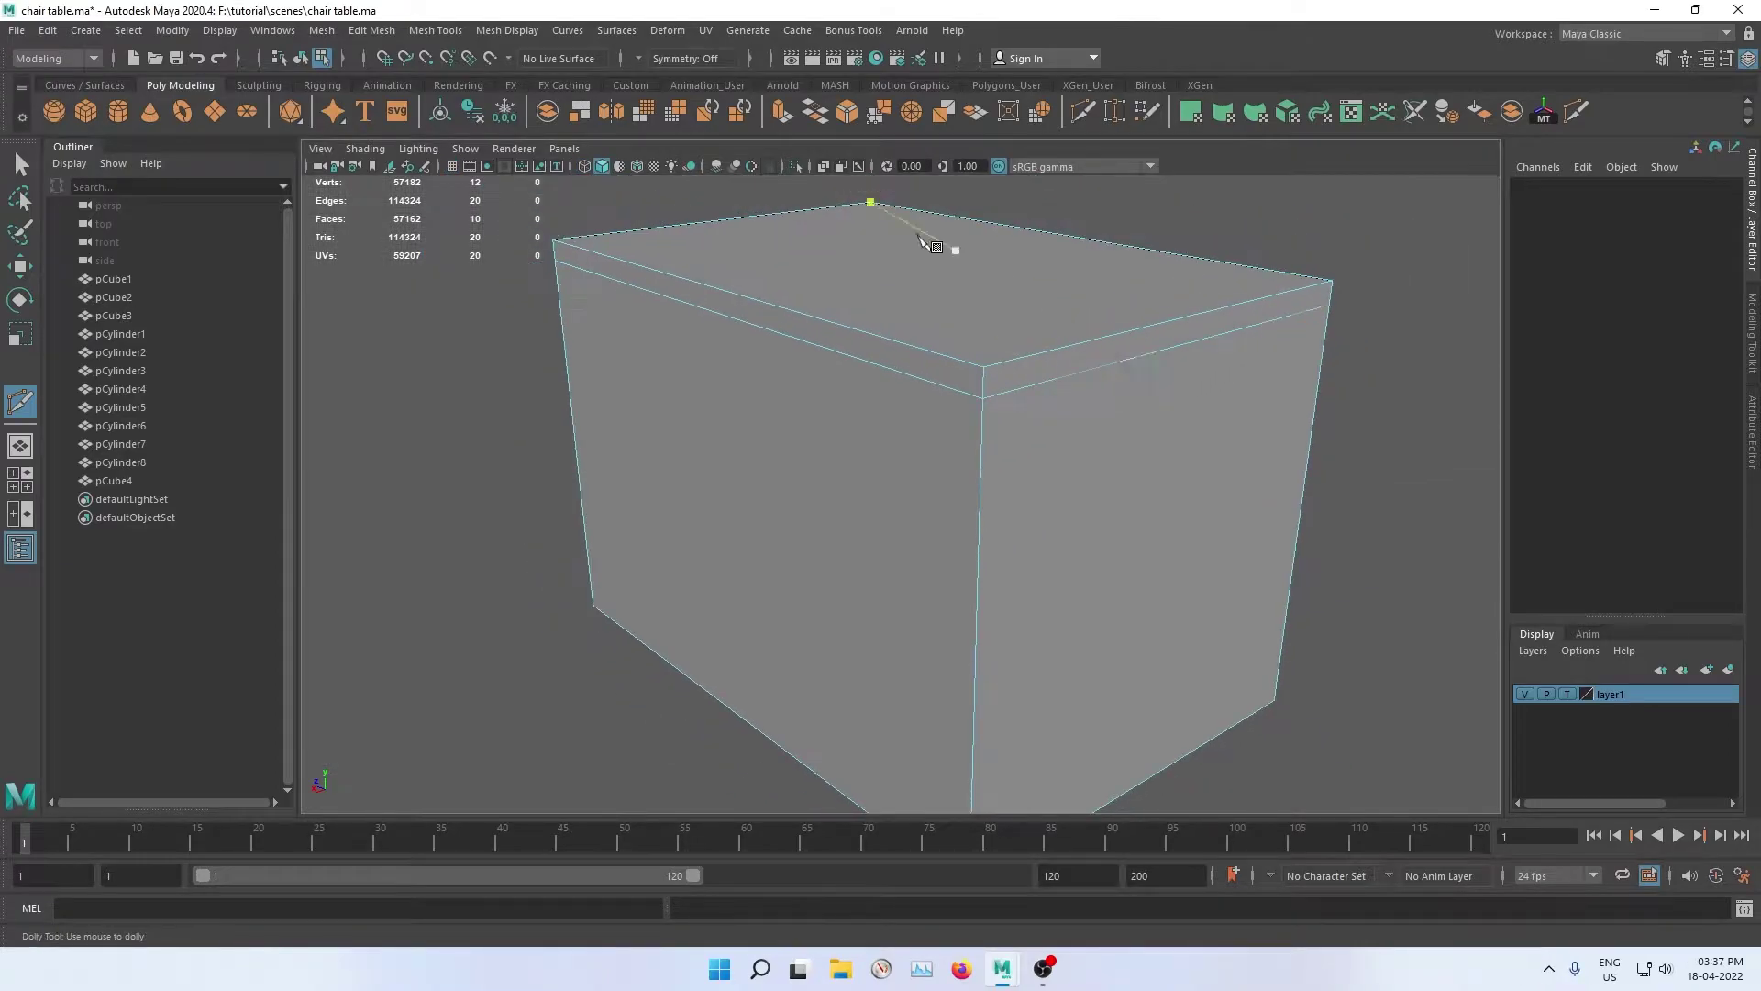
scroll(1482, 334, "down", 3)
left_click_drag(1482, 334, 1180, 358, "alt")
scroll(824, 200, "up", 3)
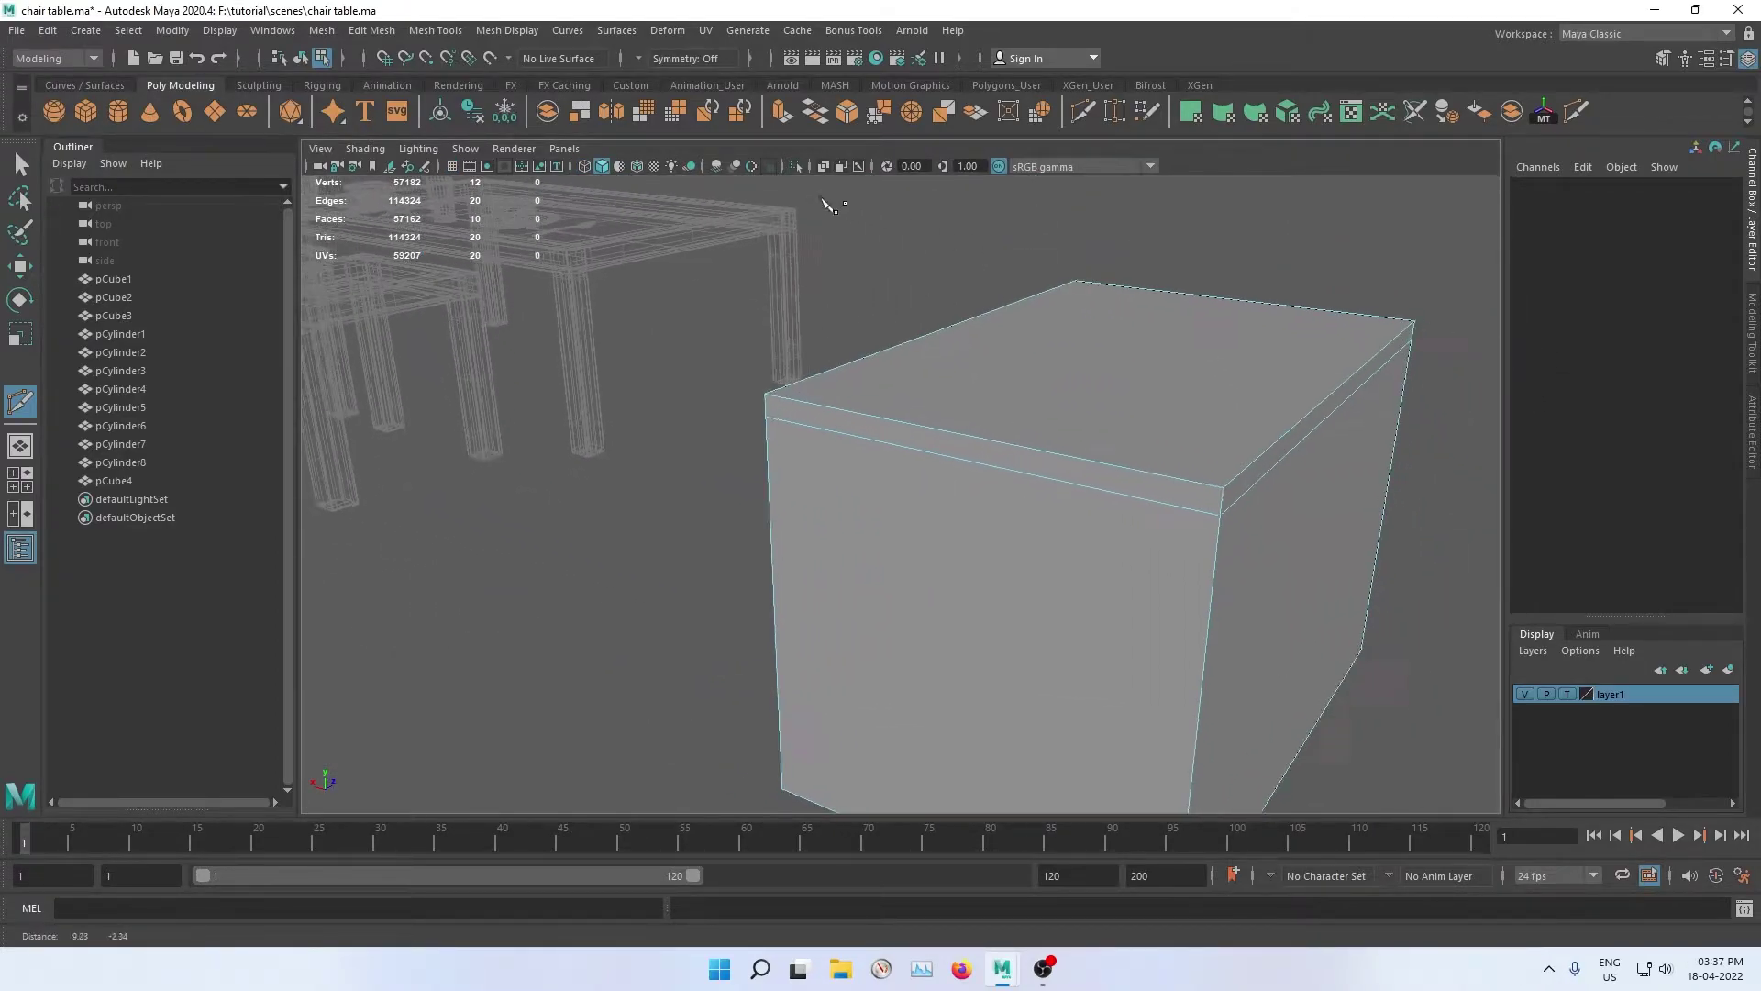
mouse_move(1227, 452)
left_mouse_down("alt")
mouse_move(1003, 405)
mouse_move(972, 382)
left_mouse_up("alt")
middle_click_drag(972, 382, 1032, 149, "alt")
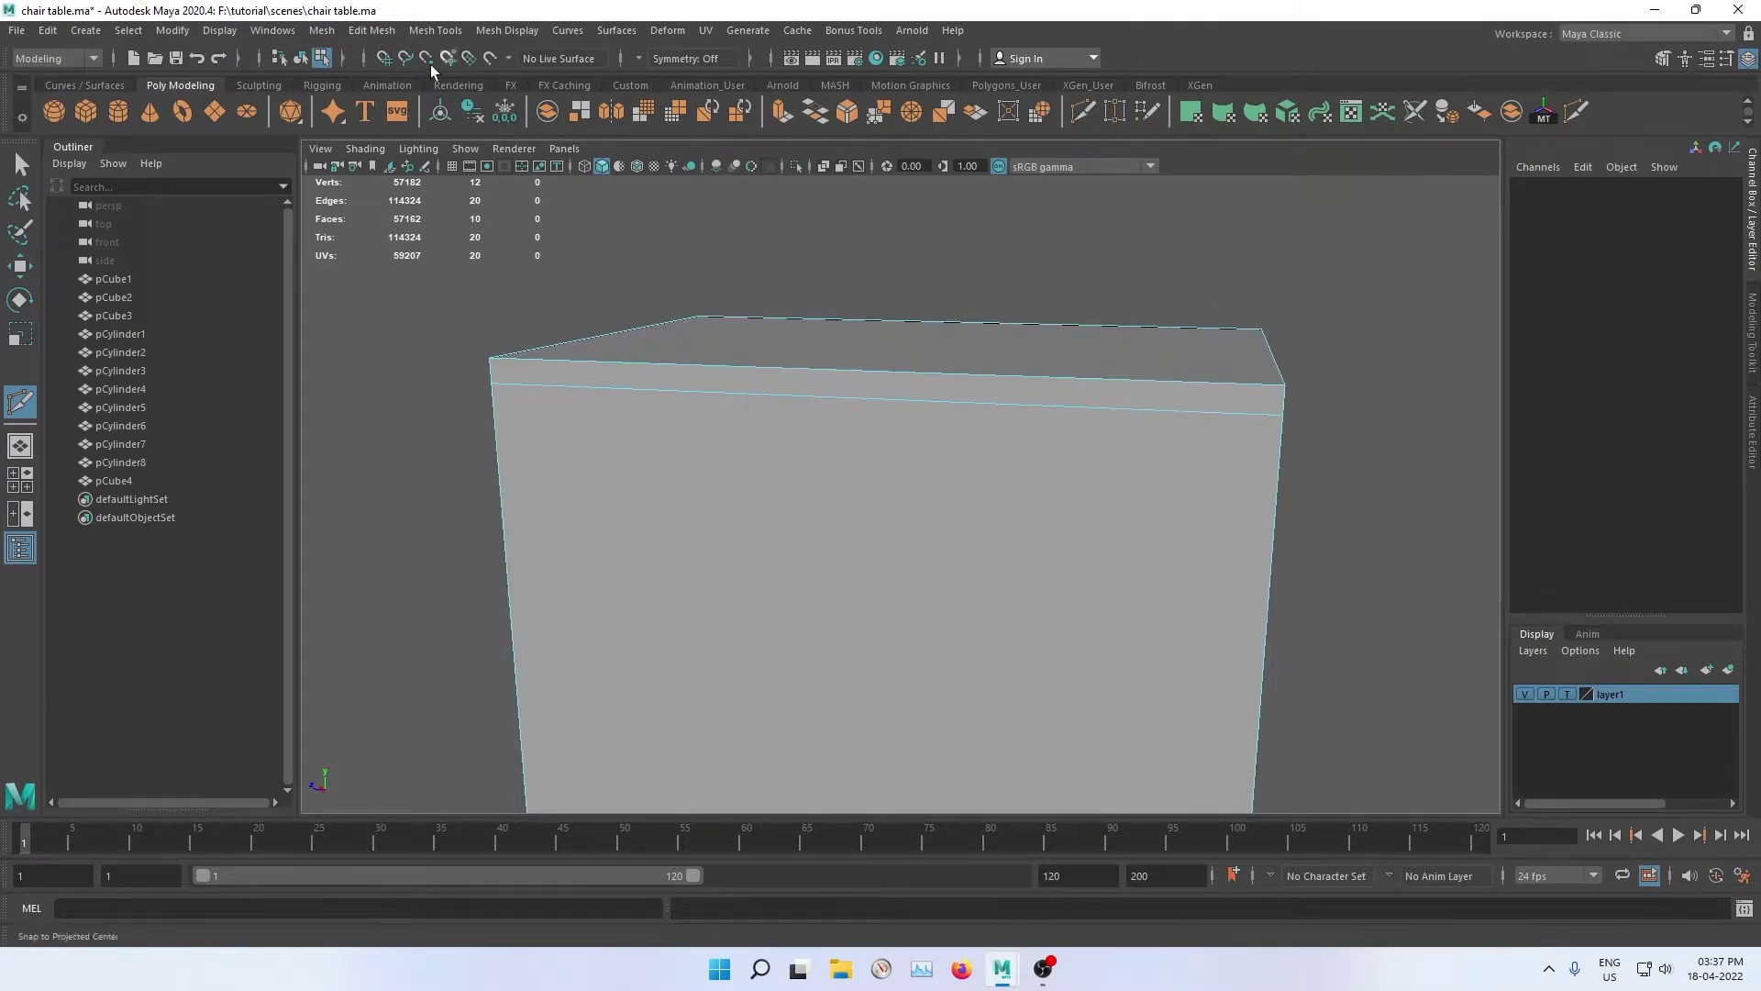
left_click(435, 30)
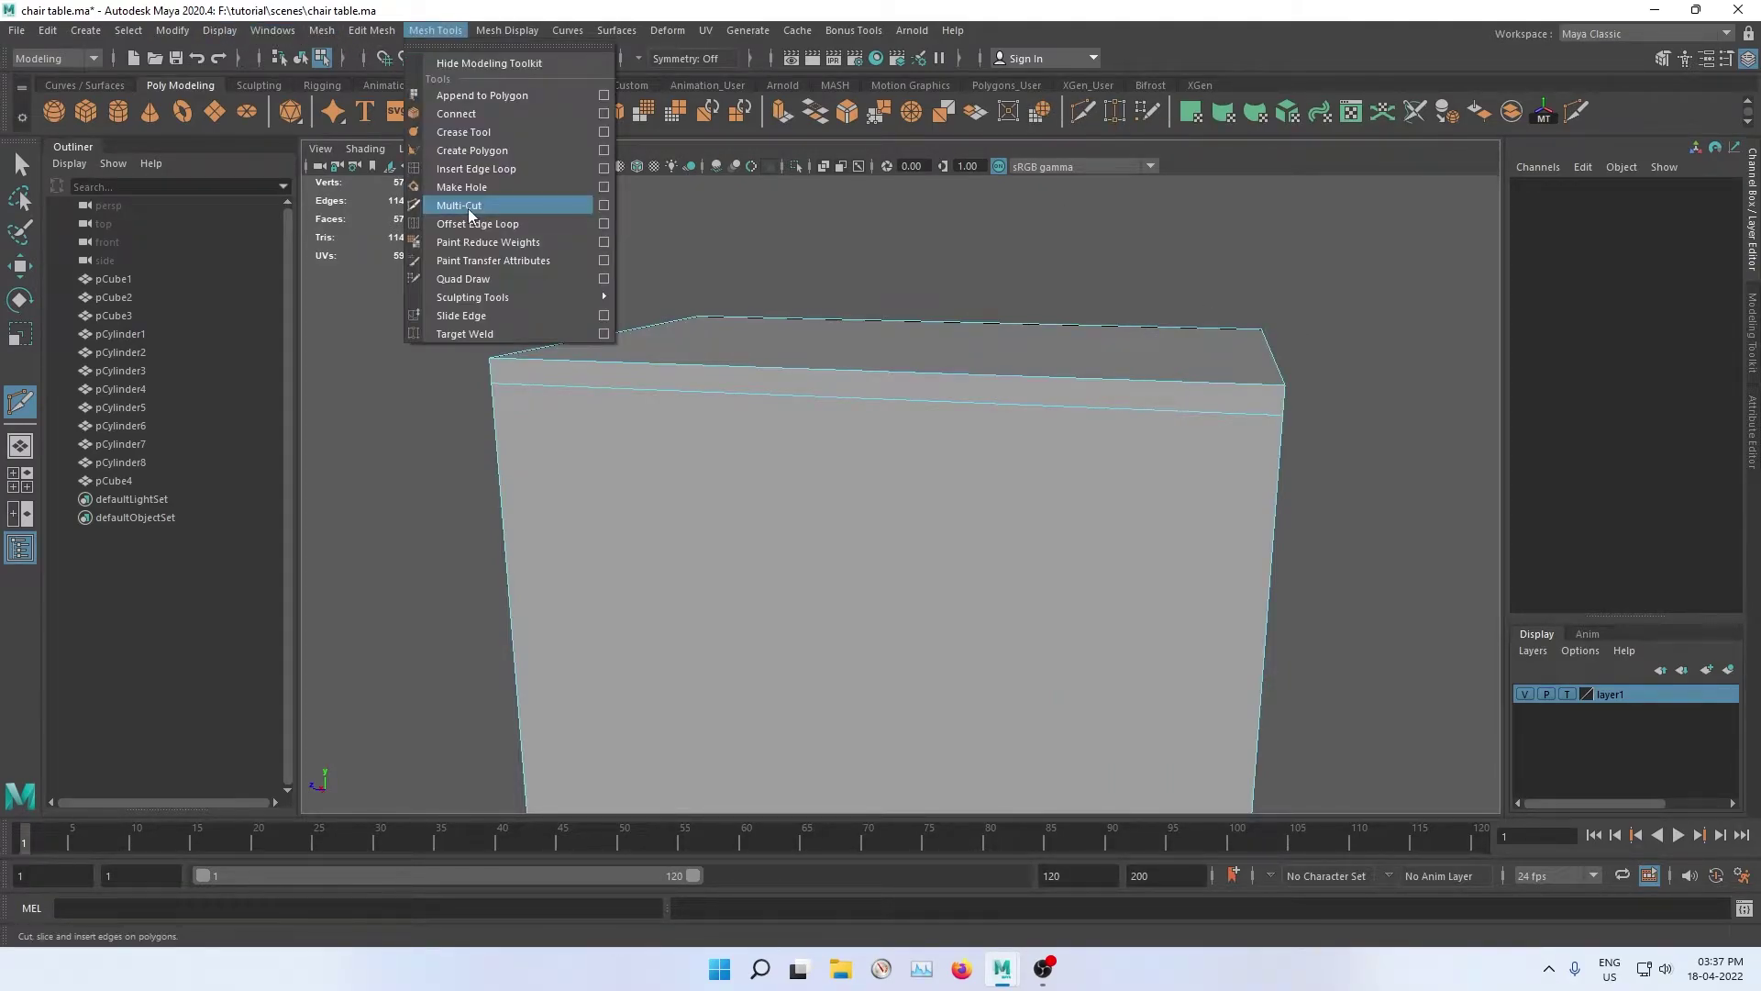
left_click(511, 218)
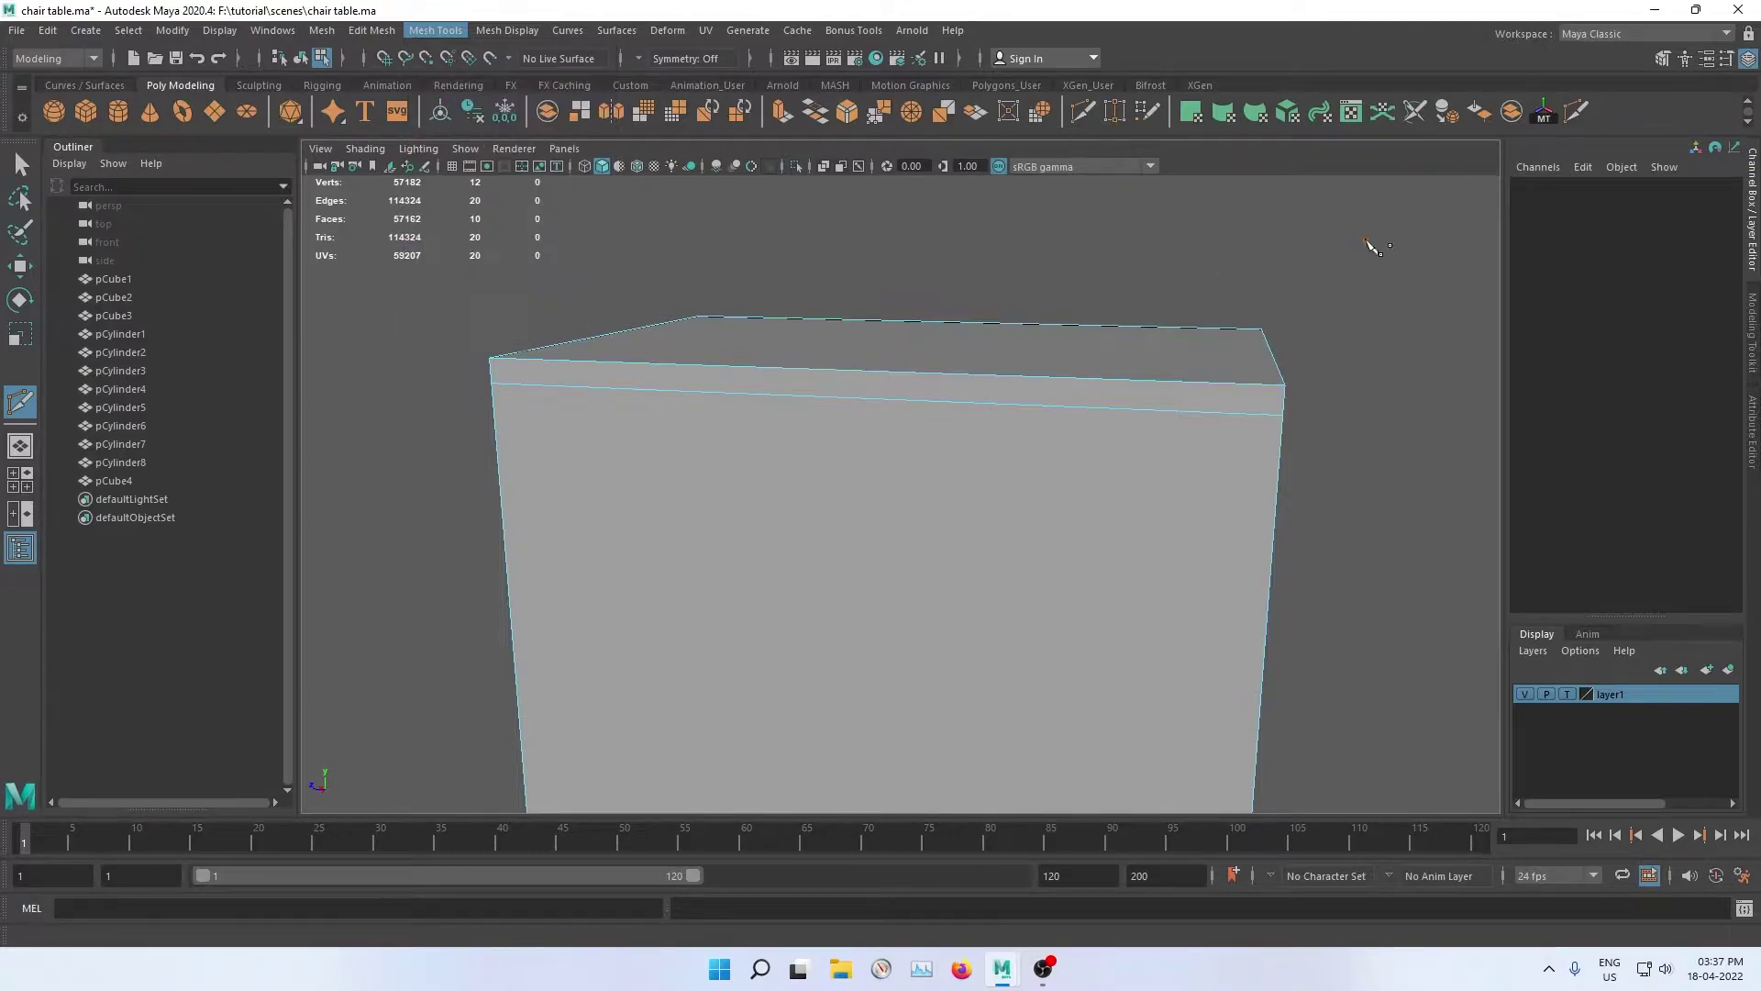
left_click_drag(1082, 275, 1212, 332, "alt")
scroll(1215, 344, "up", 2)
scroll(1083, 246, "up", 2)
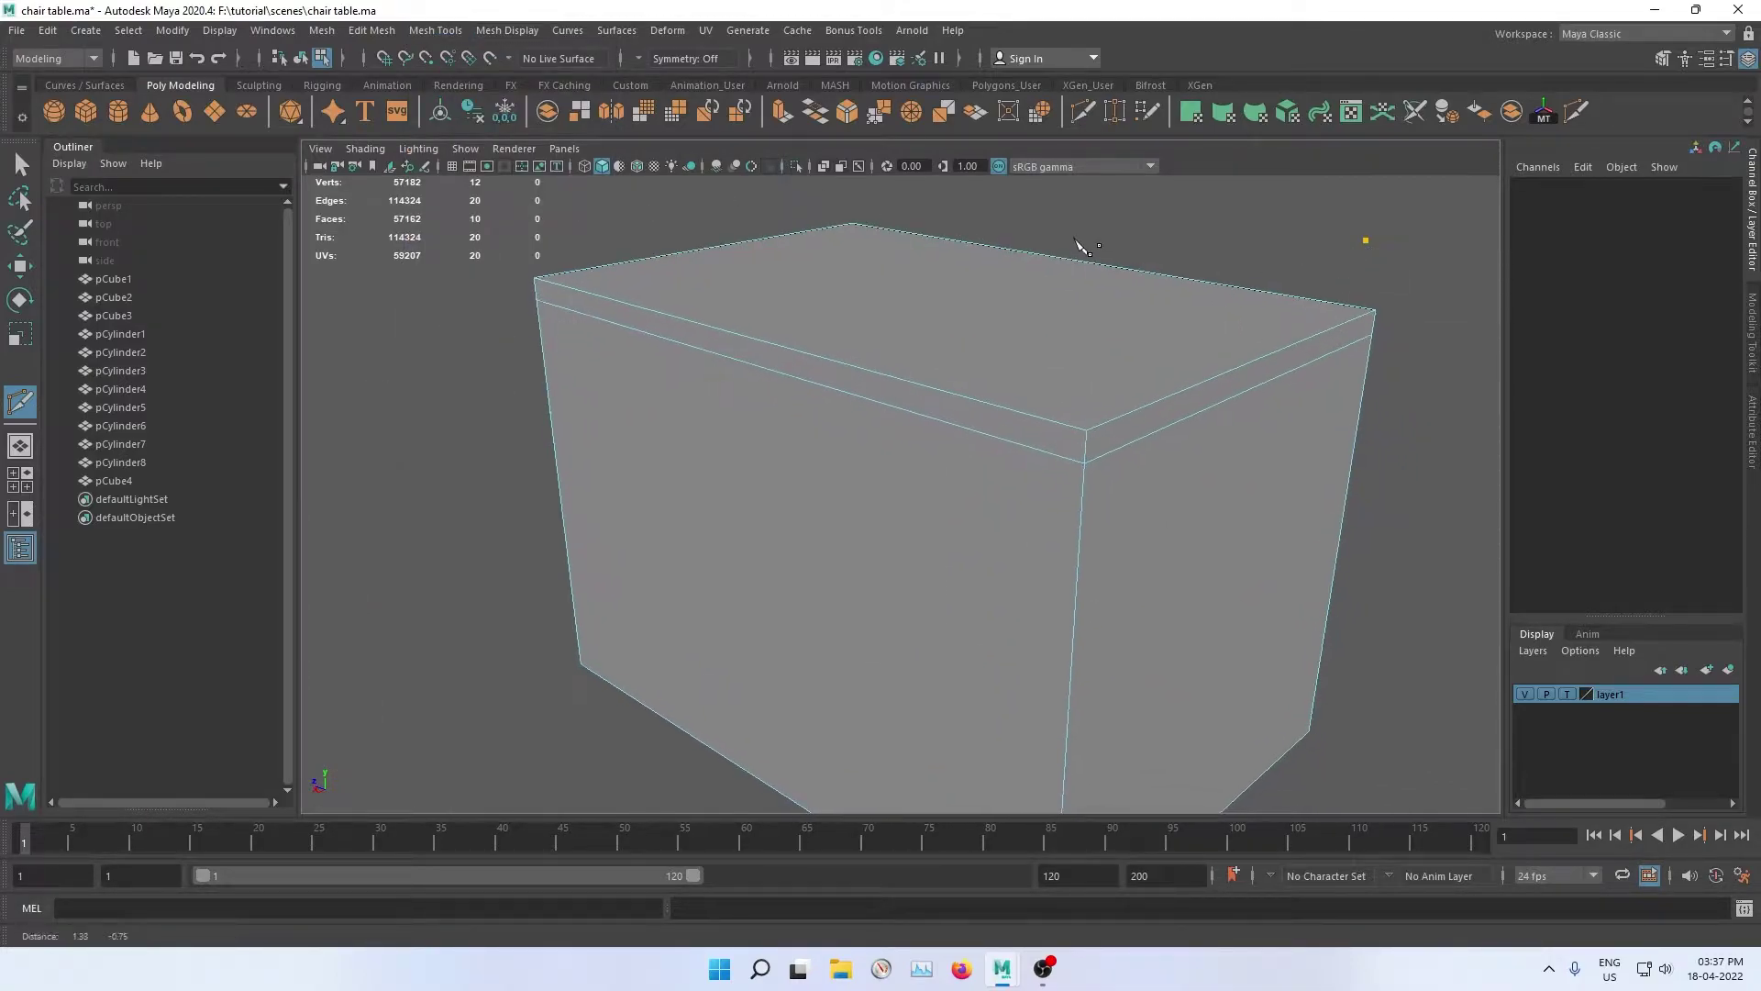
Step: Extrude the thin band face below the box top outward with Thickness 0.5
left_click(718, 345)
left_click_drag(720, 350, 909, 394, "alt")
scroll(988, 331, "up", 3)
scroll(988, 330, "down", 2)
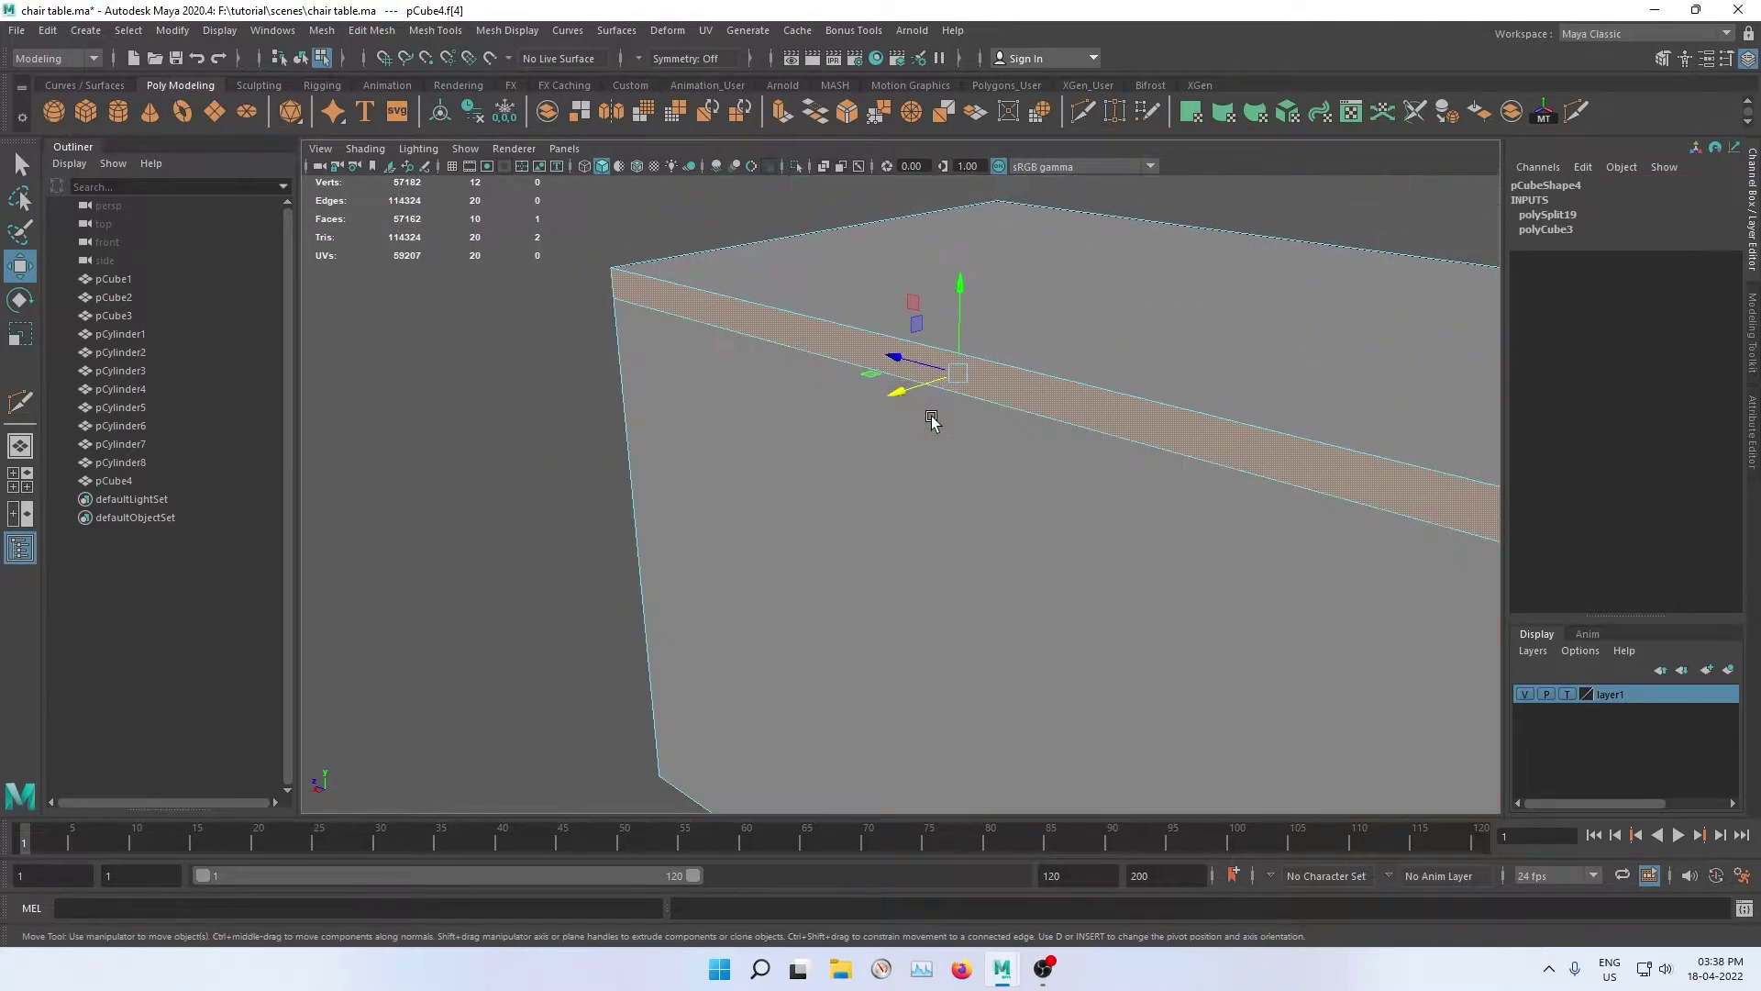
left_click(785, 113)
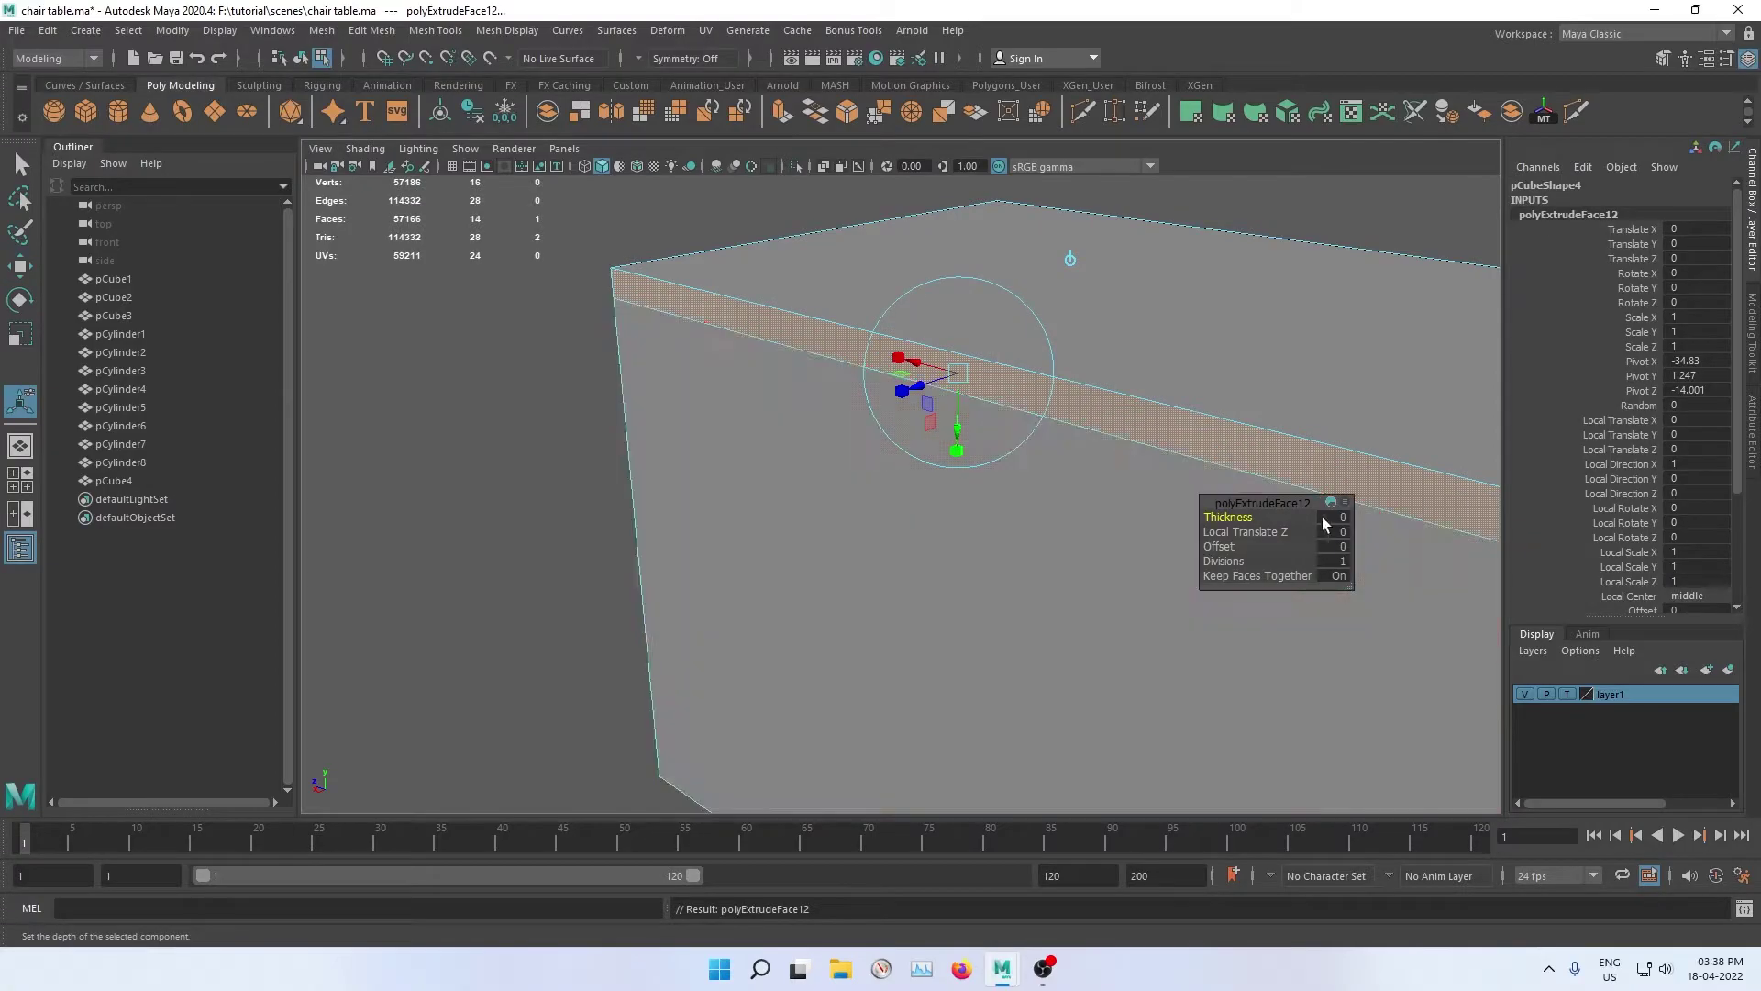
left_click(1341, 523)
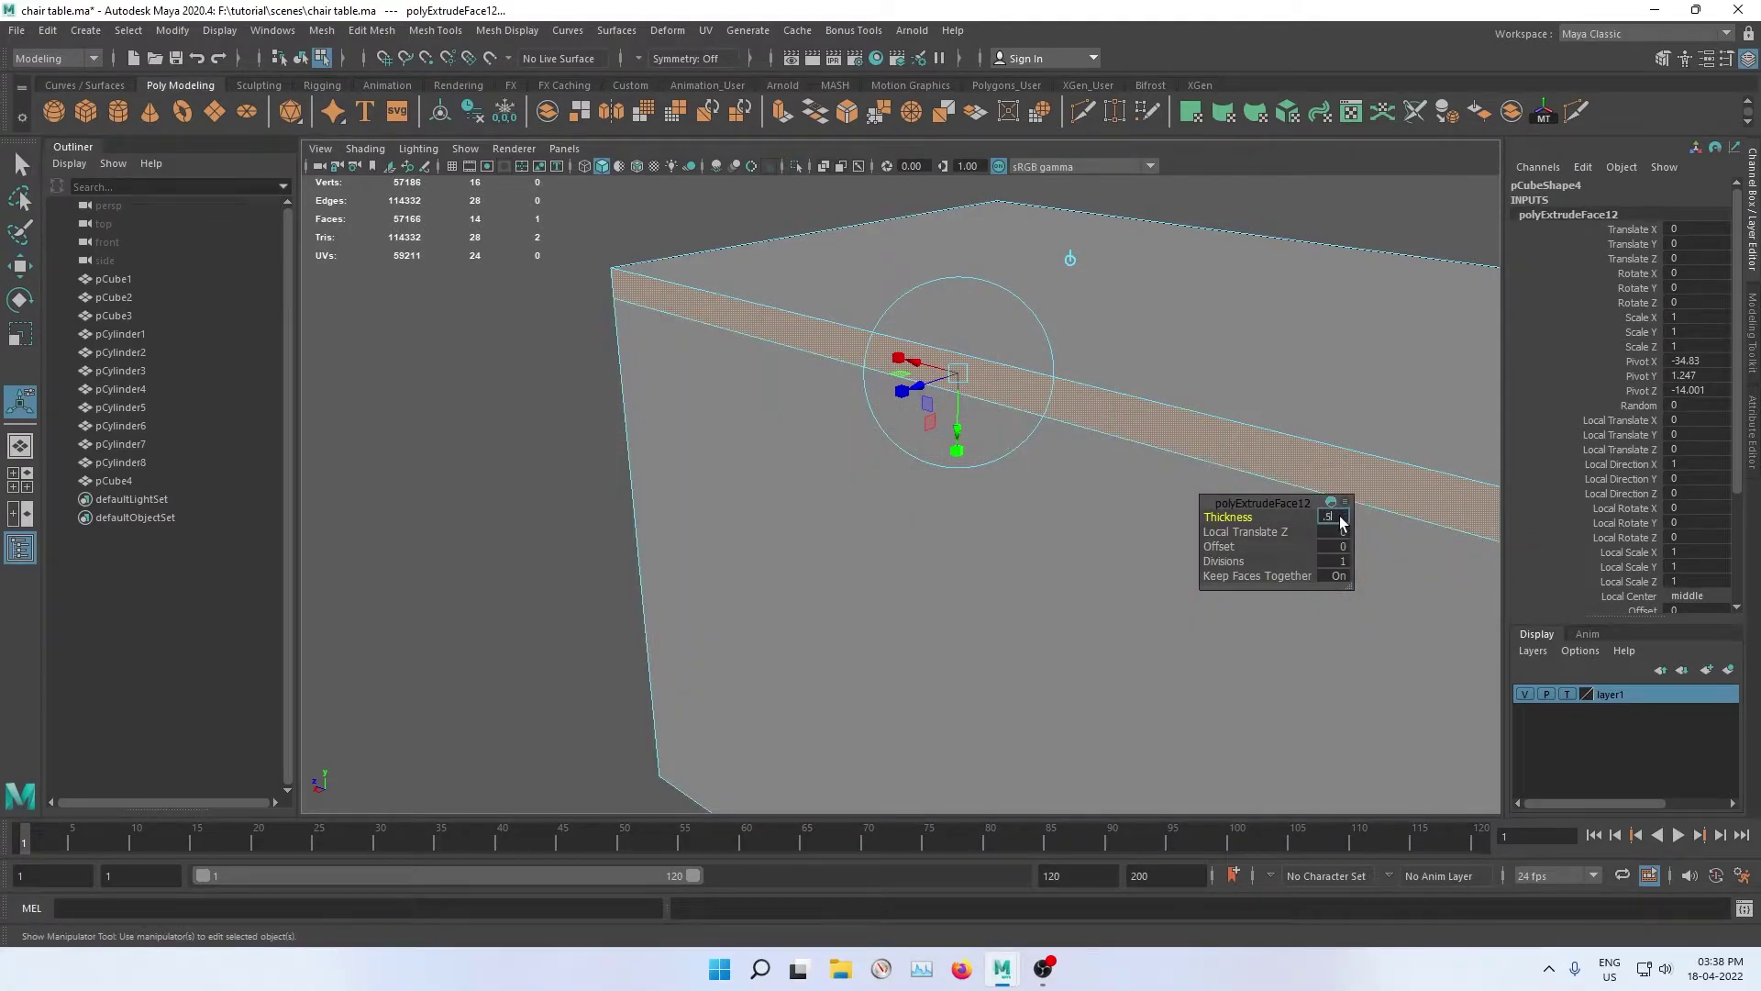
key("Return")
Step: Clear the face selection and orbit to view the new lip corner from above
left_click(548, 465)
scroll(629, 472, "down", 5)
scroll(707, 413, "up", 5)
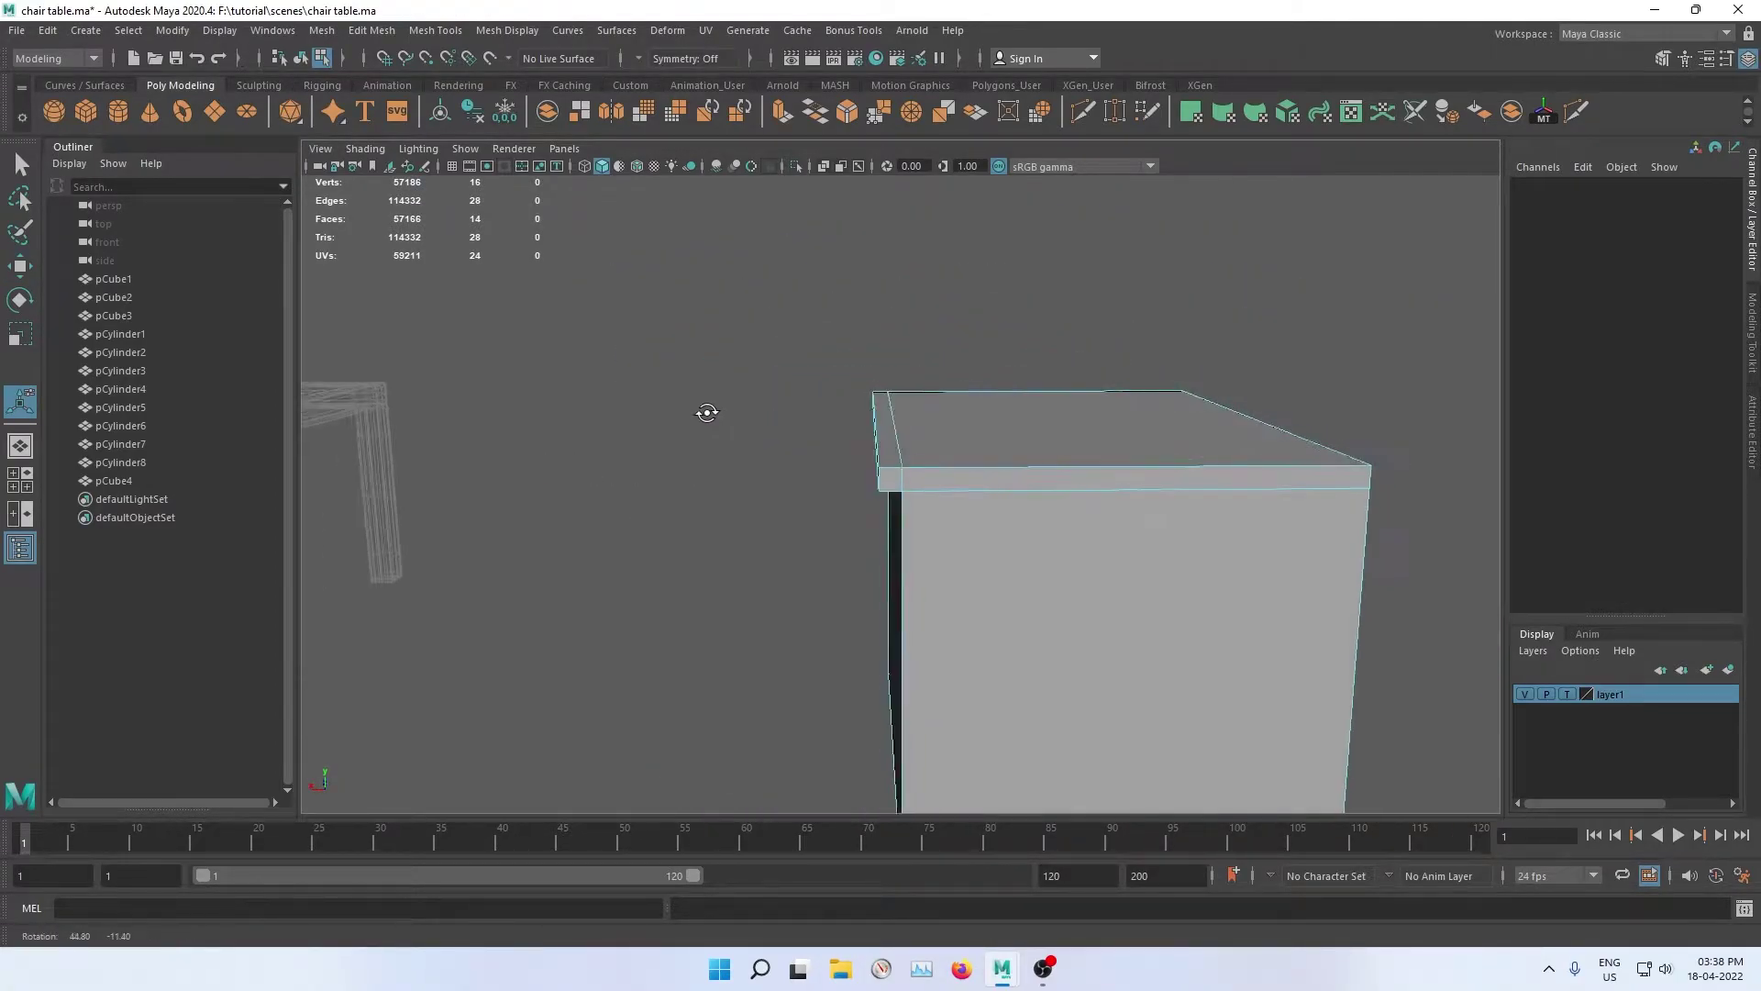
scroll(719, 412, "up", 1)
scroll(998, 616, "up", 2)
key("super")
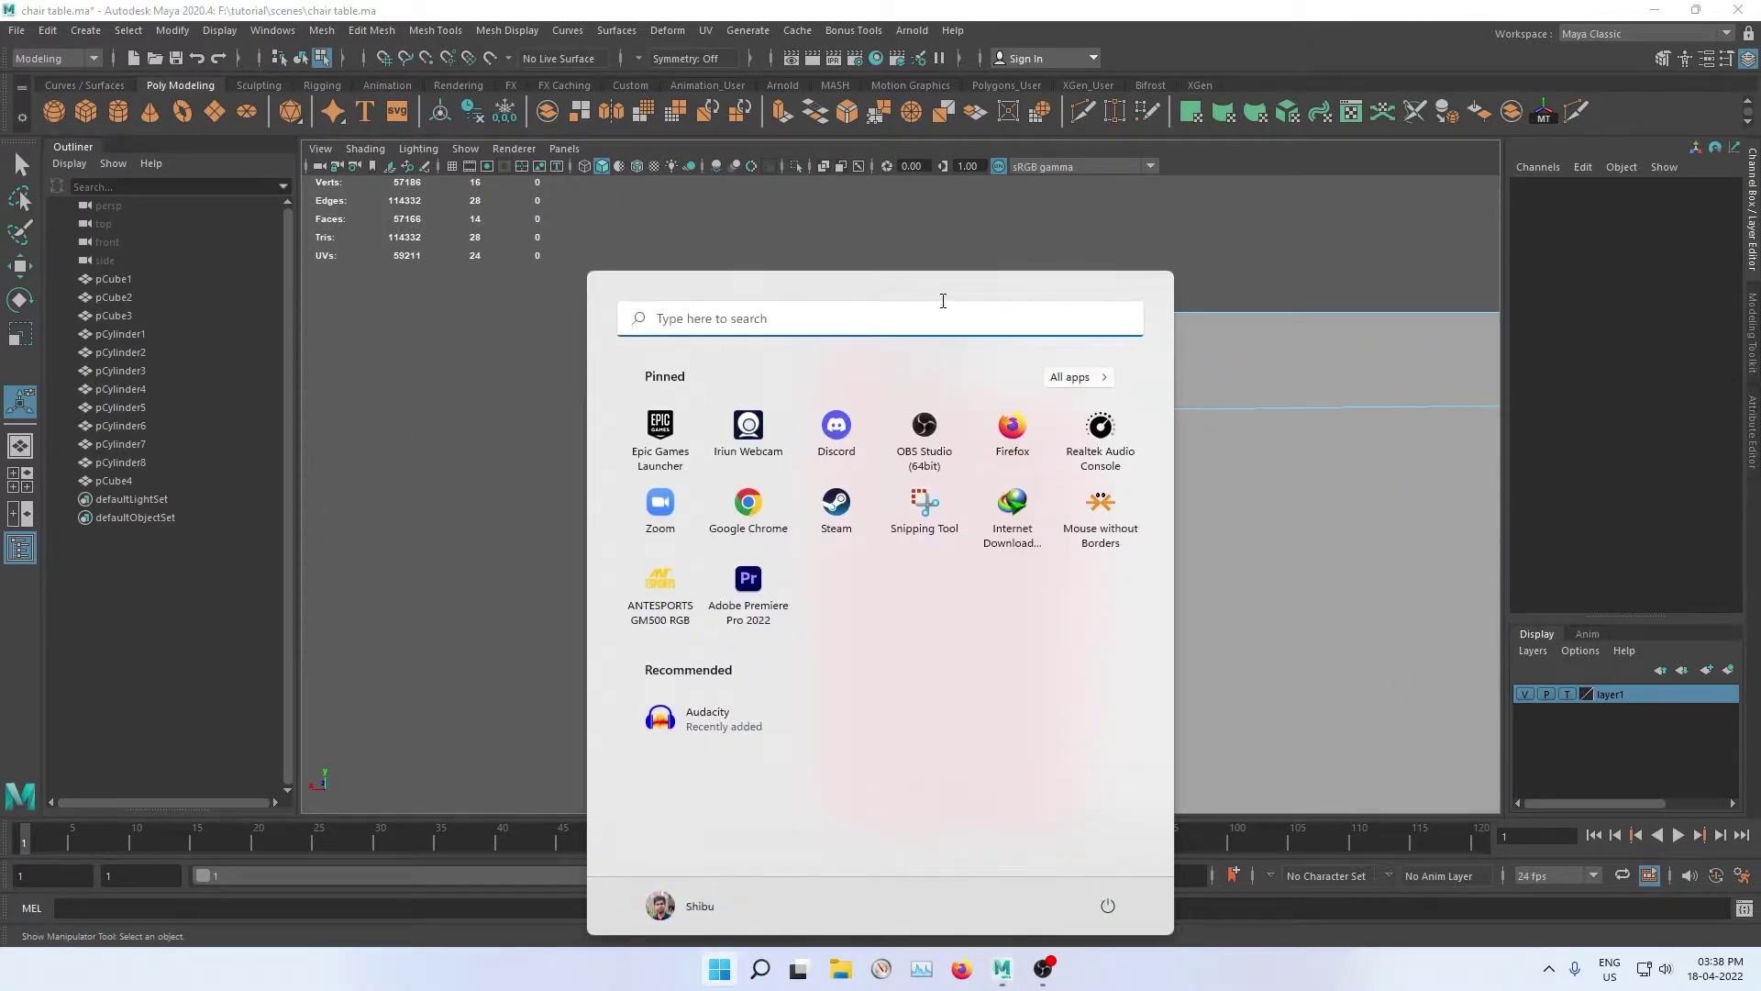
left_click(983, 303)
mouse_move(932, 344)
left_mouse_down("alt")
mouse_move(812, 476)
mouse_move(782, 471)
left_mouse_up("alt")
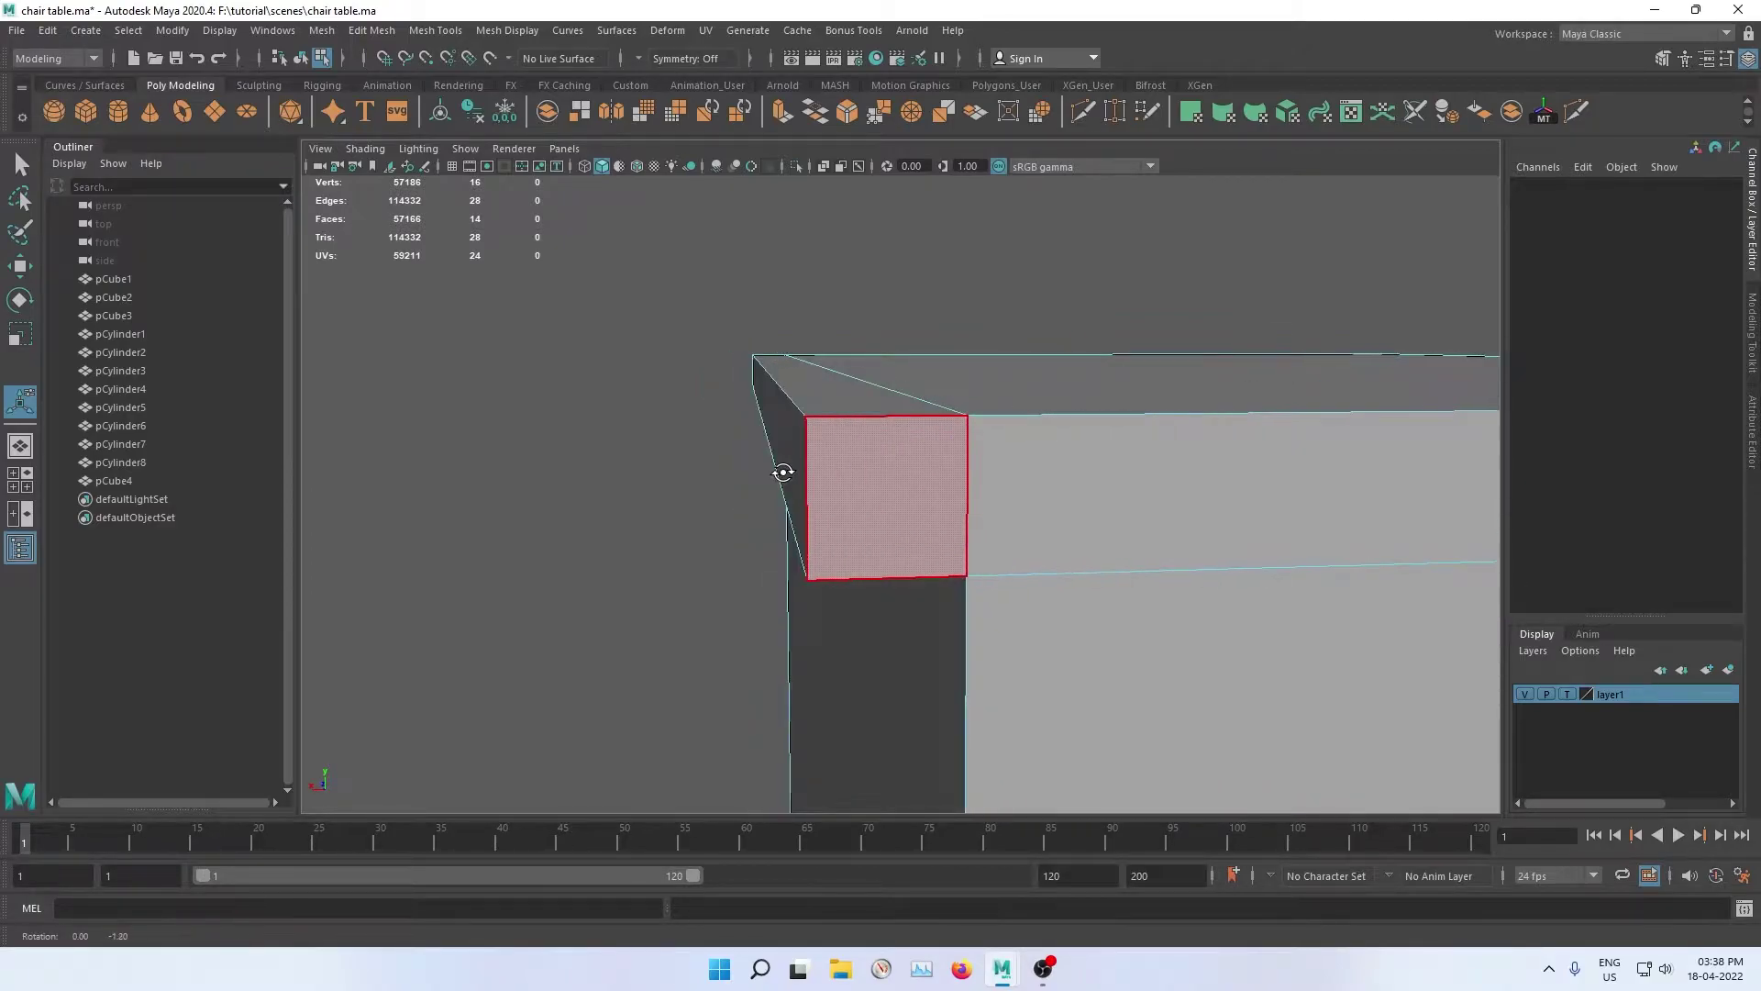
Step: Multi-Cut a diagonal edge across the lip corner and preview it smoothed
left_click(1085, 112)
left_click(899, 415)
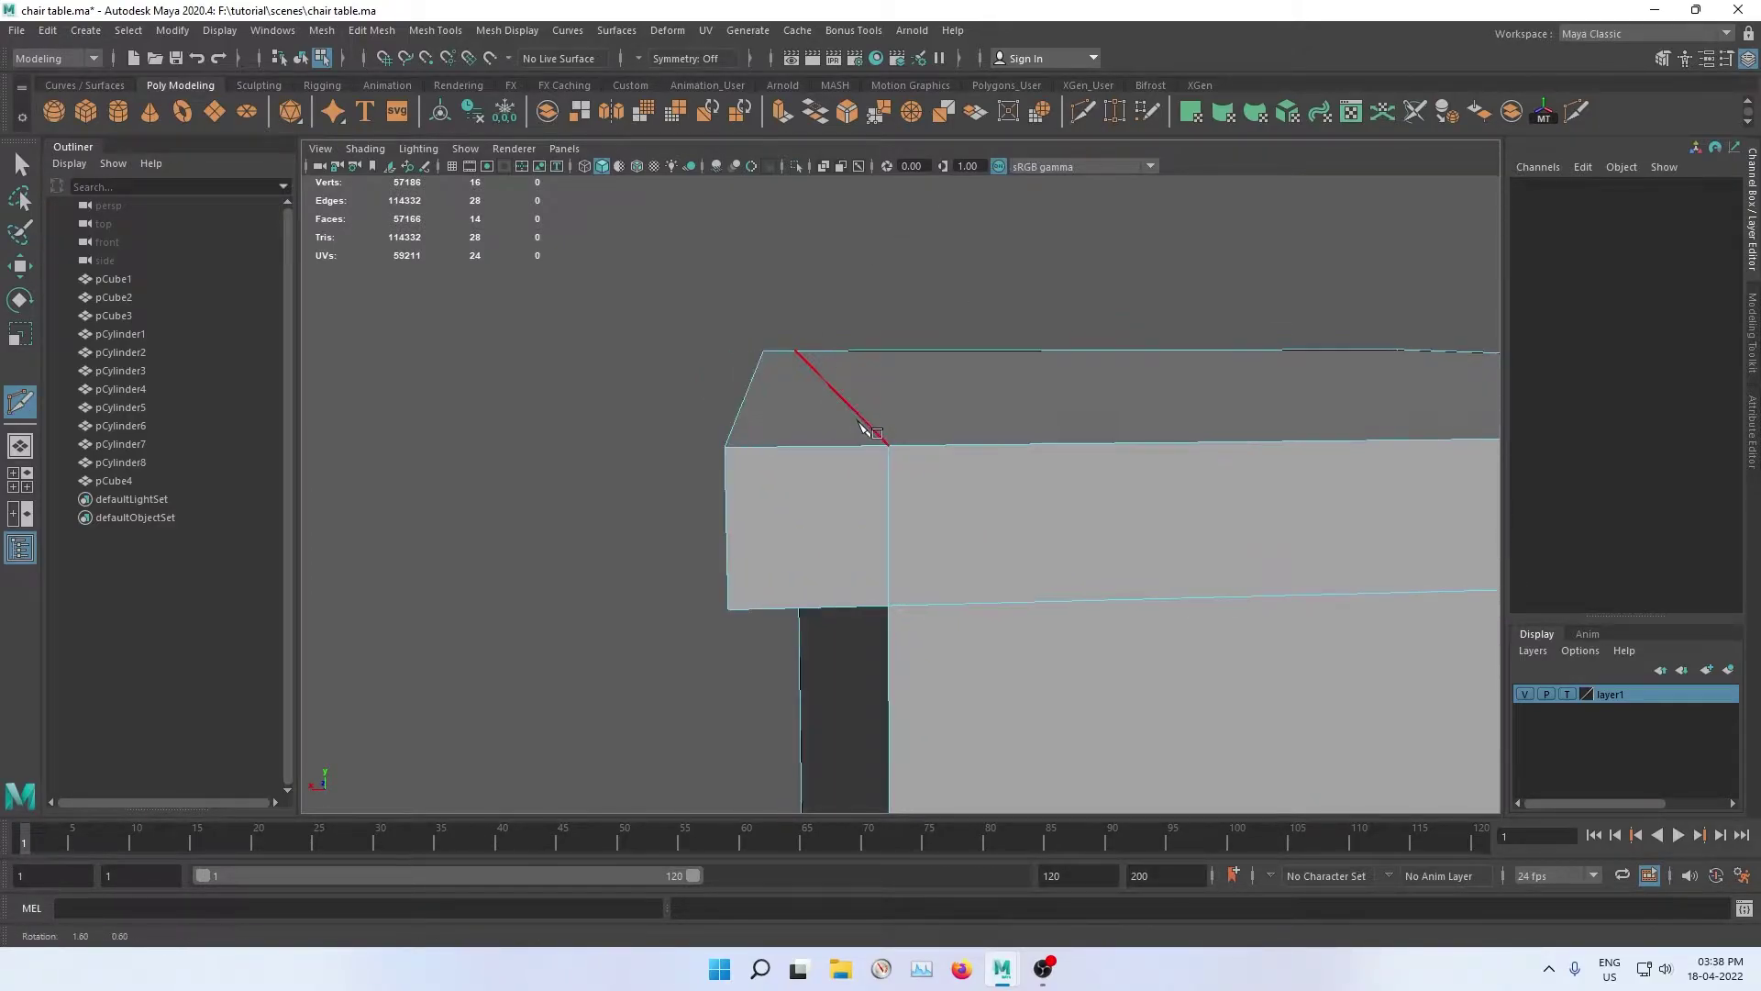
scroll(896, 503, "up", 3)
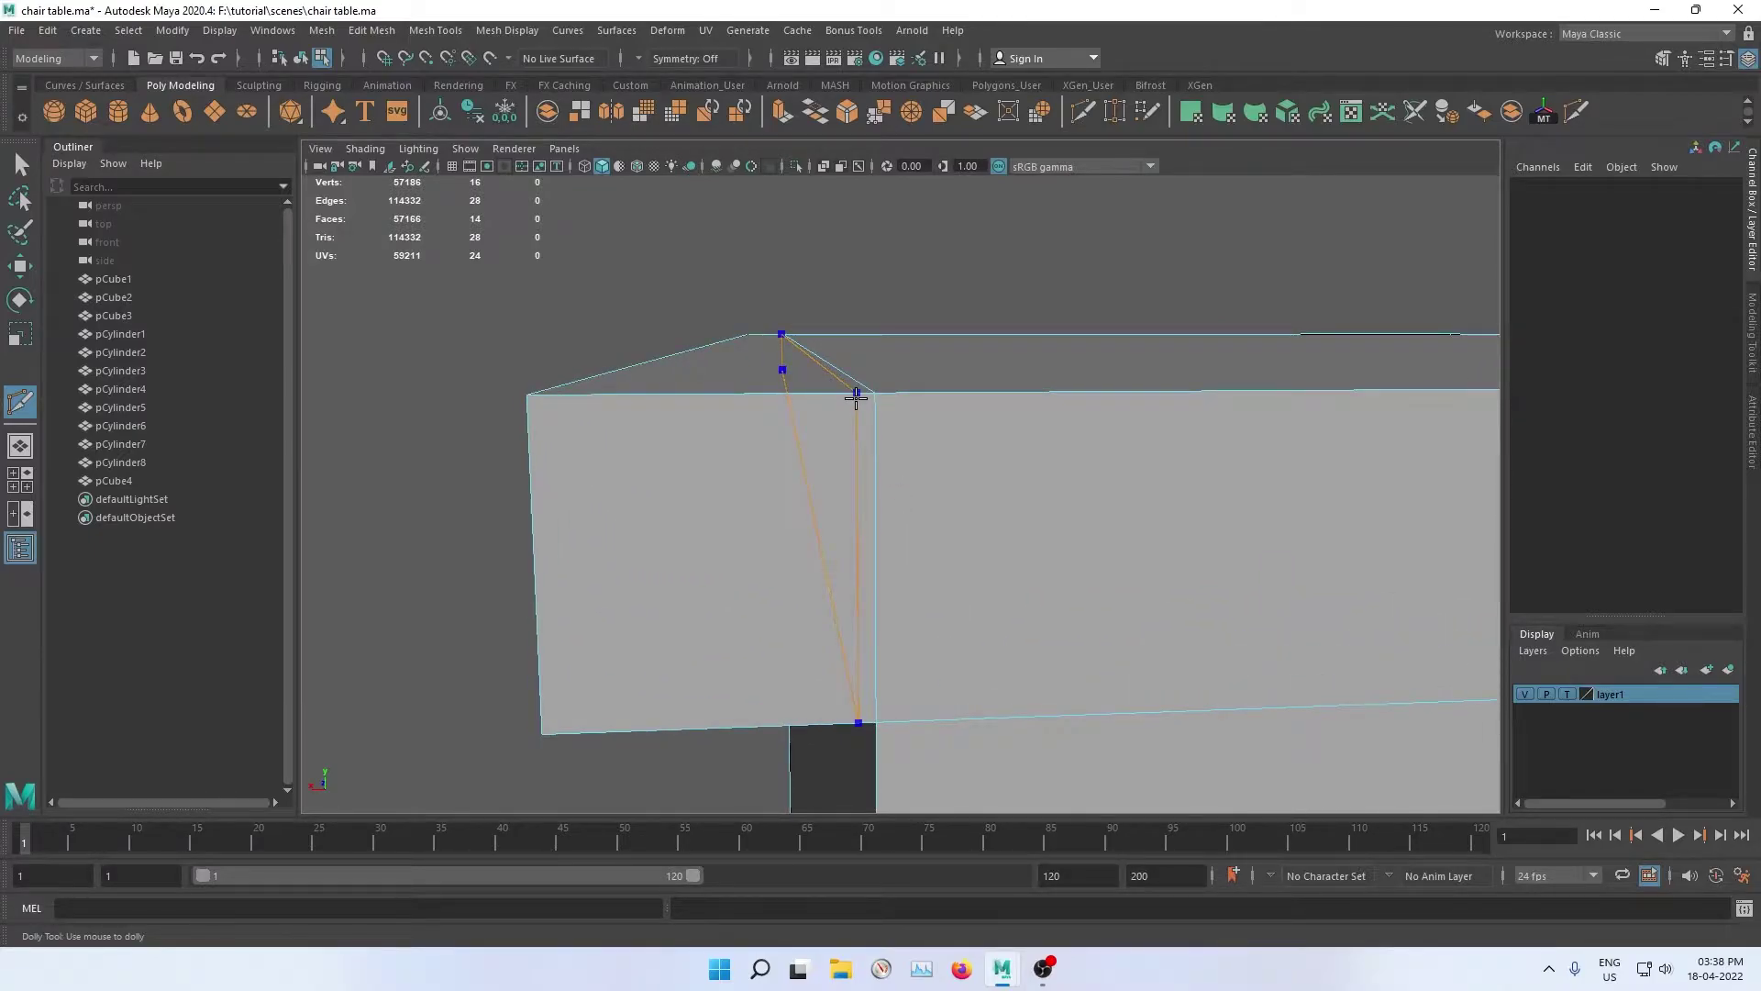
key("Return")
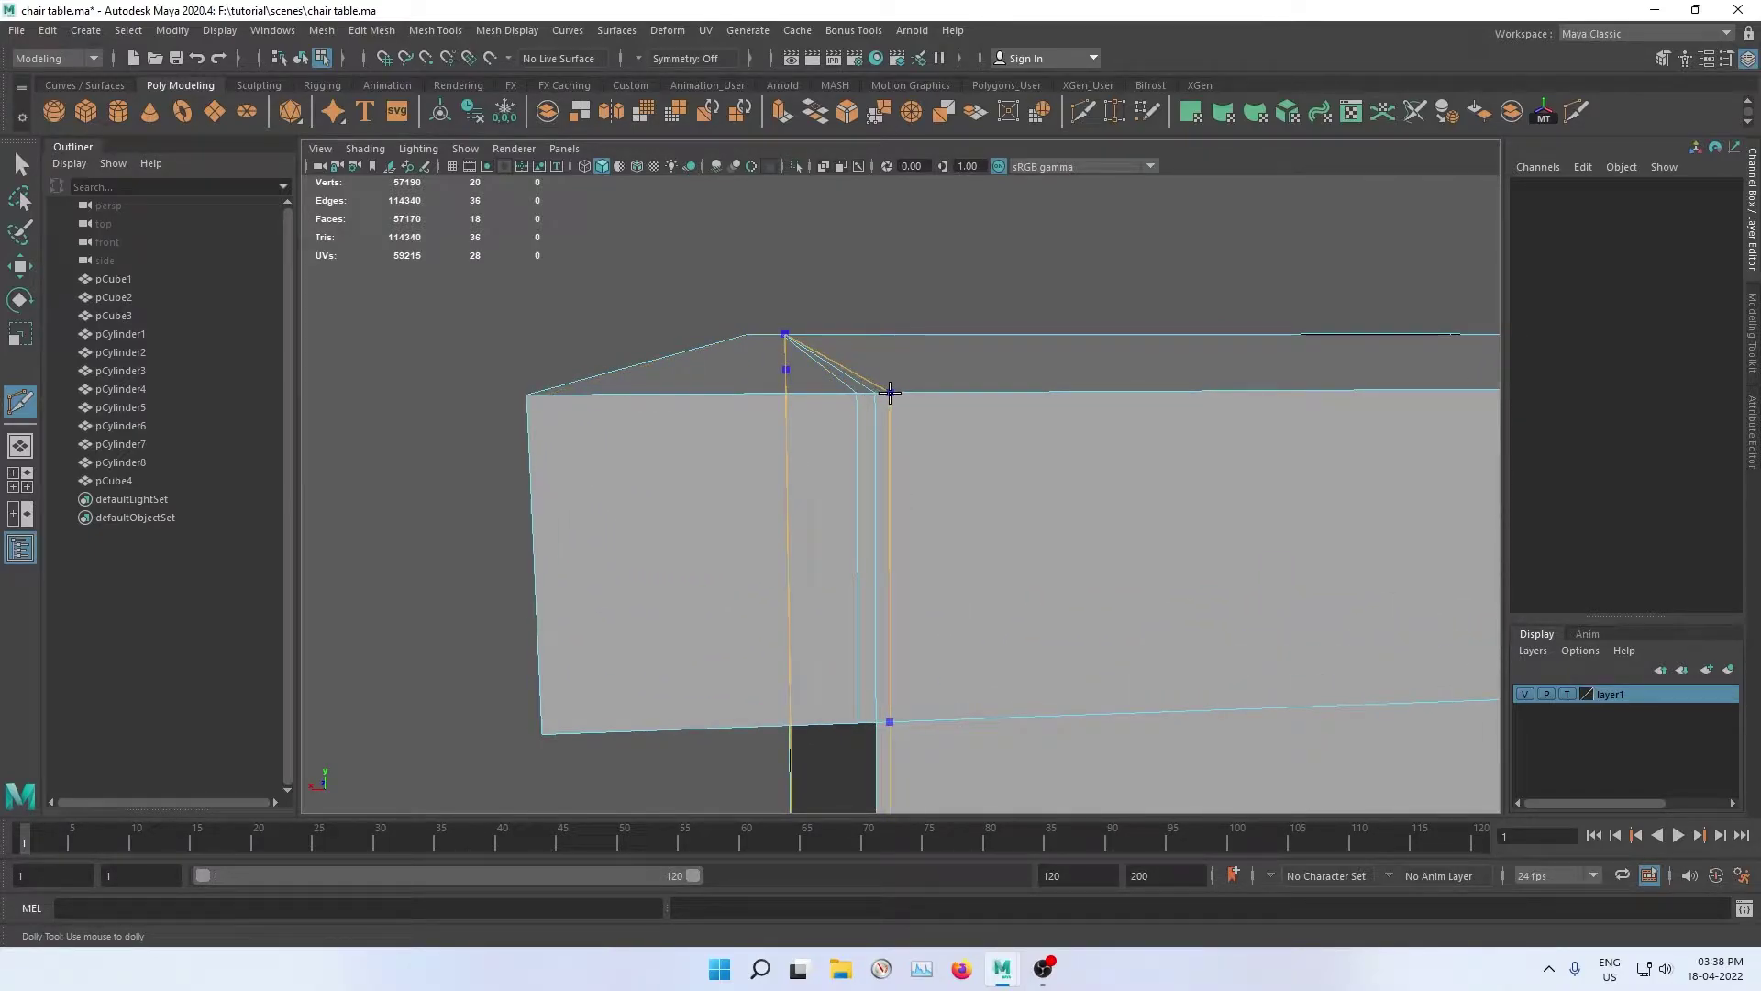
mouse_move(882, 403)
left_mouse_down("alt")
mouse_move(826, 399)
mouse_move(1034, 515)
mouse_move(982, 558)
mouse_move(835, 504)
mouse_move(829, 480)
mouse_move(801, 500)
left_mouse_up("alt")
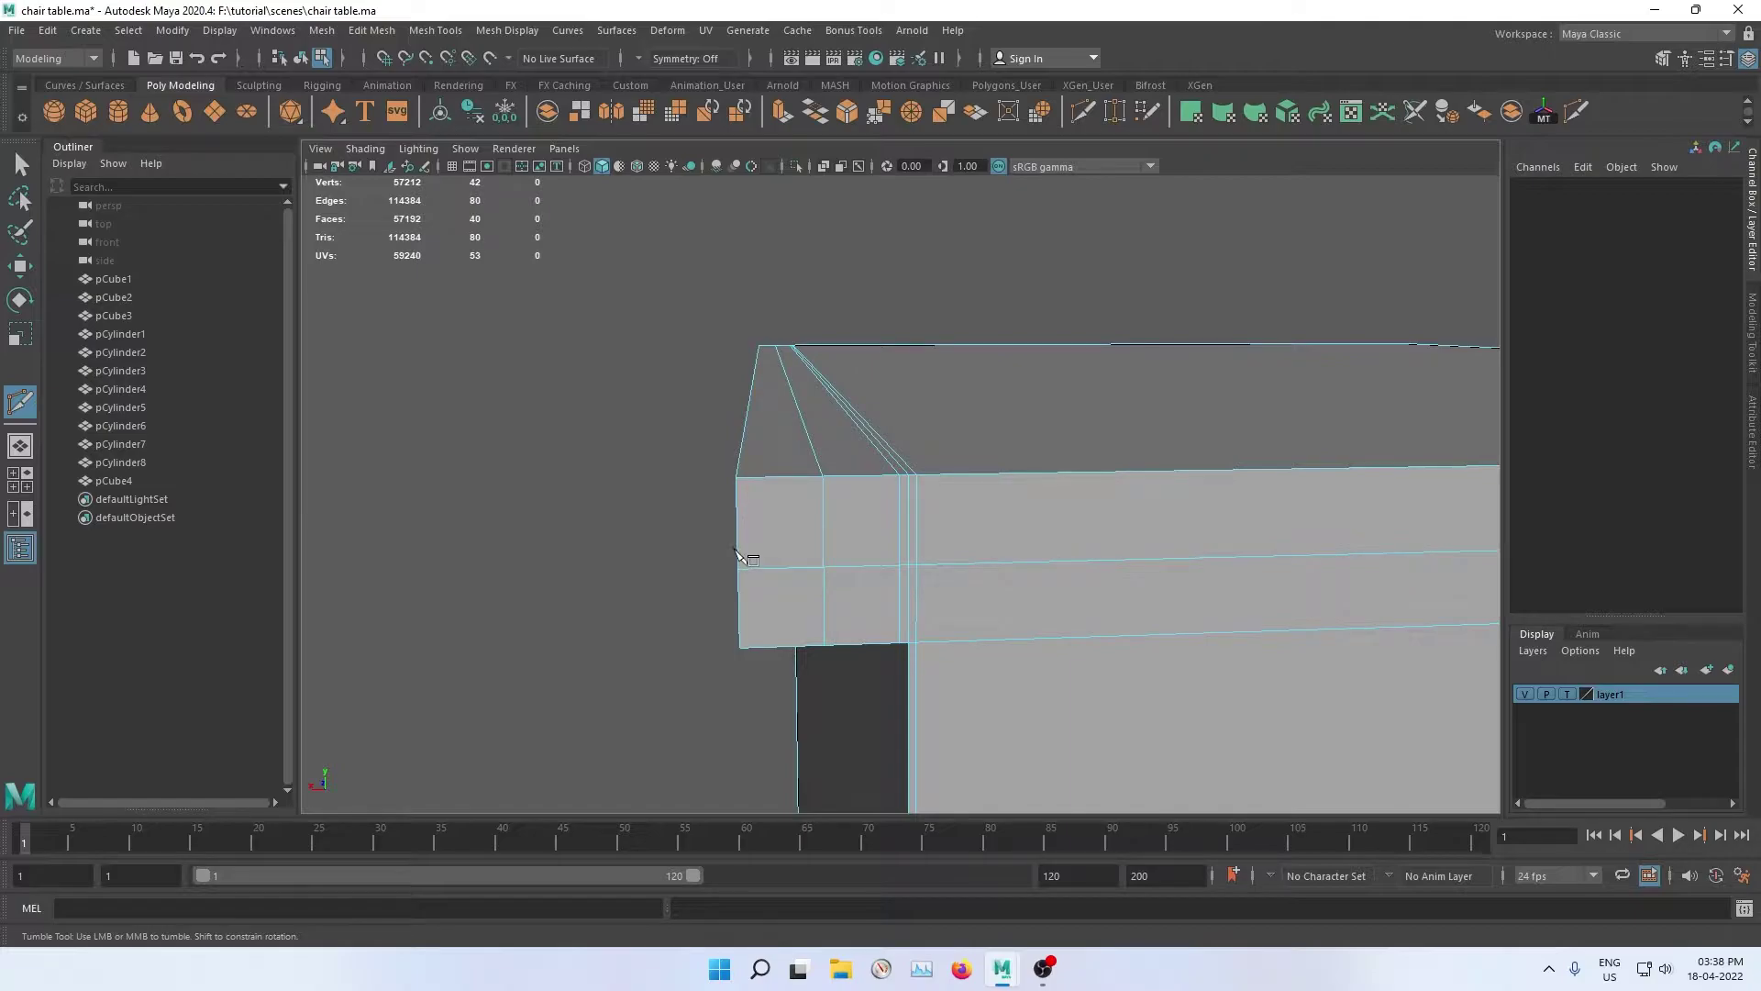
key("3")
key("1")
Step: Insert a support edge loop just under the lip, after undoing a first attempt along the lip
mouse_move(826, 523)
left_mouse_down("alt")
mouse_move(707, 487)
mouse_move(912, 498)
mouse_move(1293, 447)
mouse_move(1054, 642)
left_mouse_up("alt")
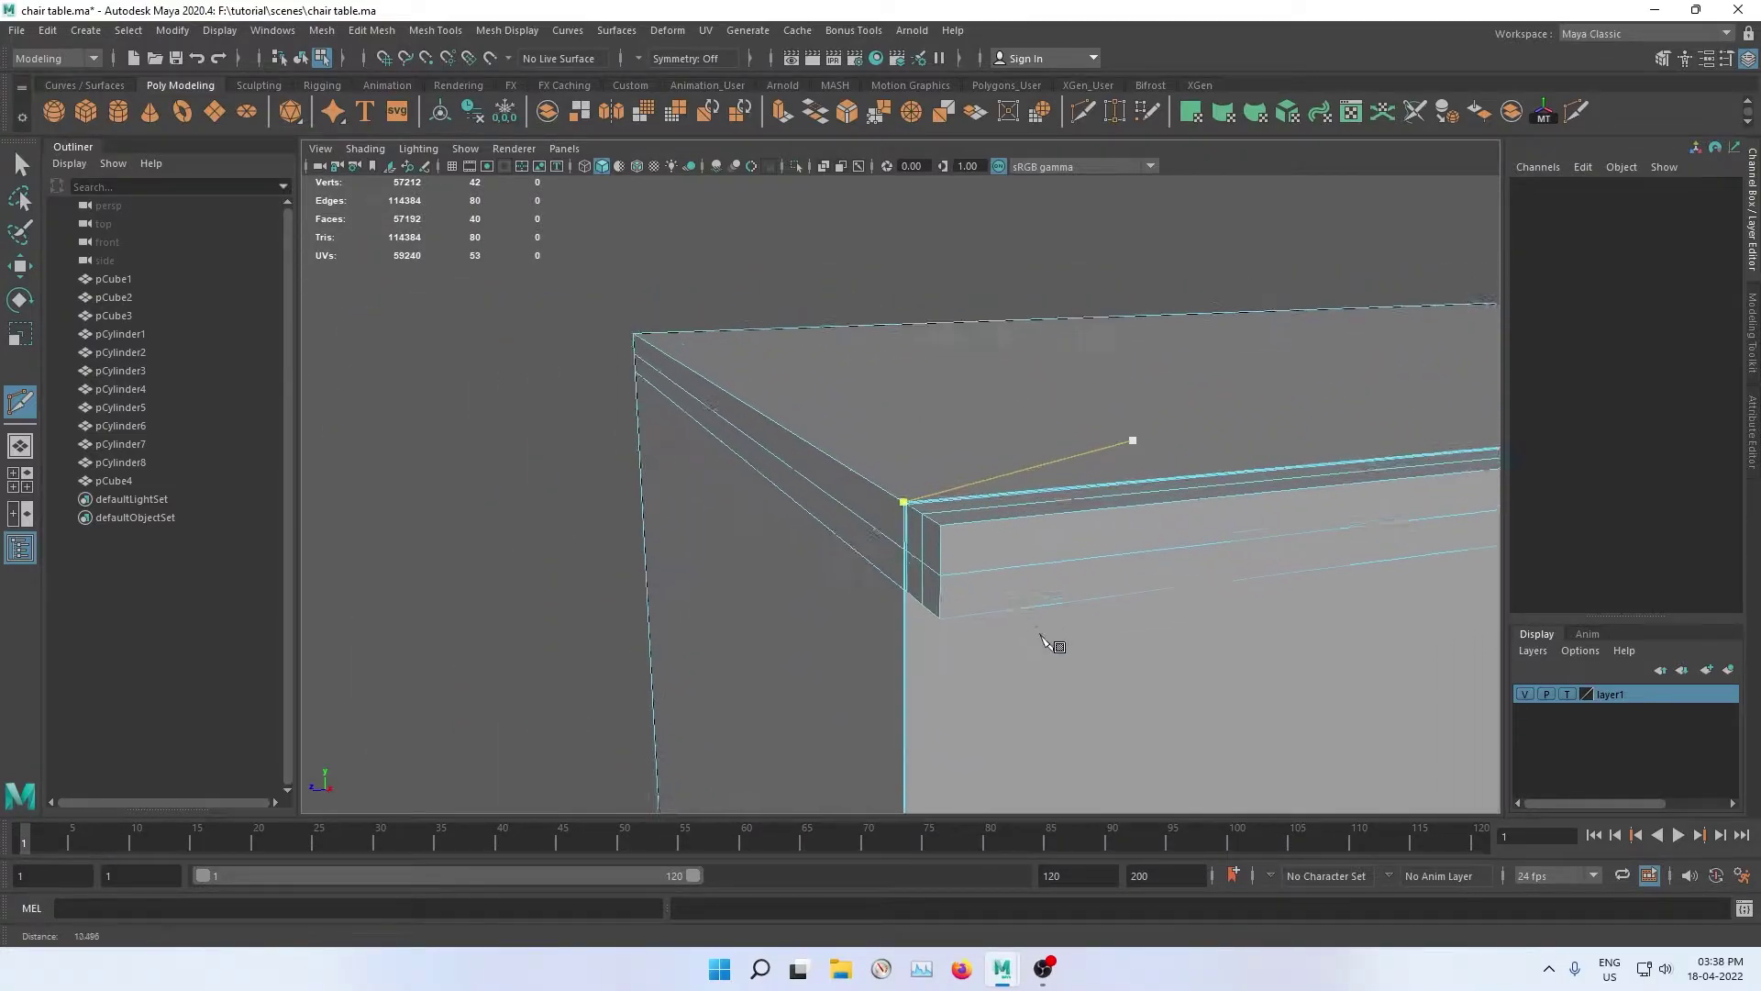
mouse_move(1054, 642)
right_mouse_down("alt")
mouse_move(987, 601)
mouse_move(503, 585)
right_mouse_up("alt")
left_click(978, 551, "ctrl")
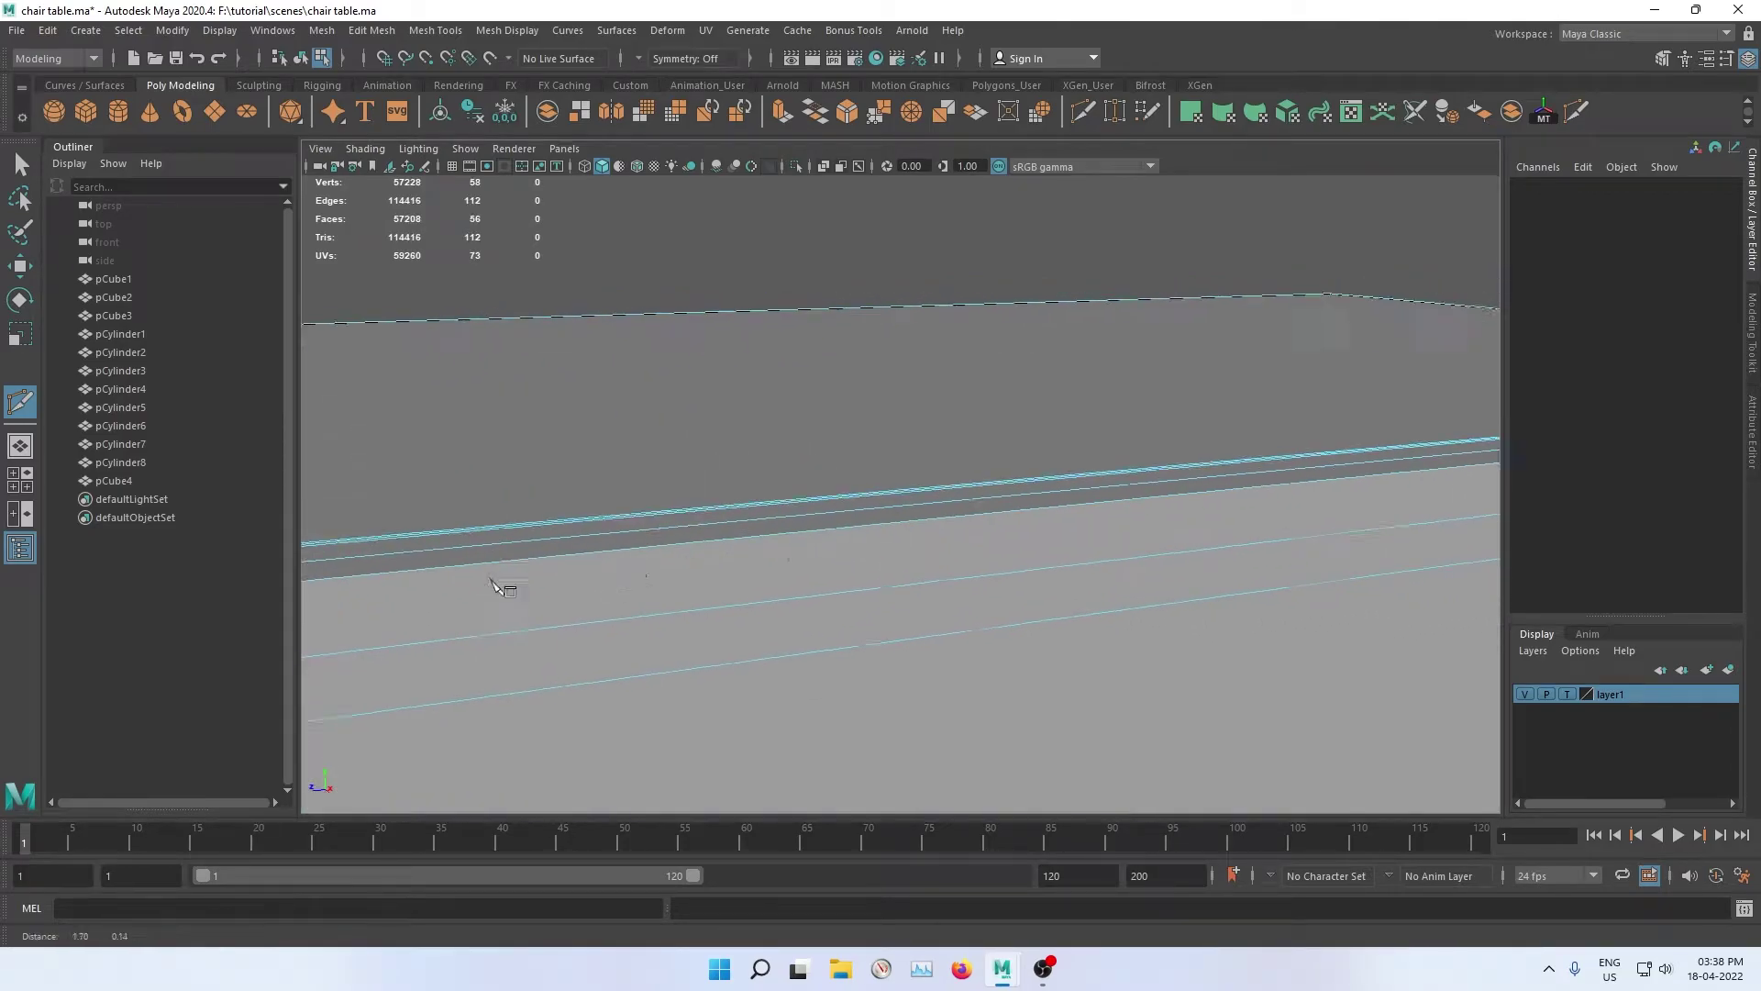
mouse_move(503, 585)
left_mouse_down("alt")
mouse_move(517, 515)
mouse_move(652, 557)
mouse_move(568, 561)
mouse_move(1111, 608)
left_mouse_up("alt")
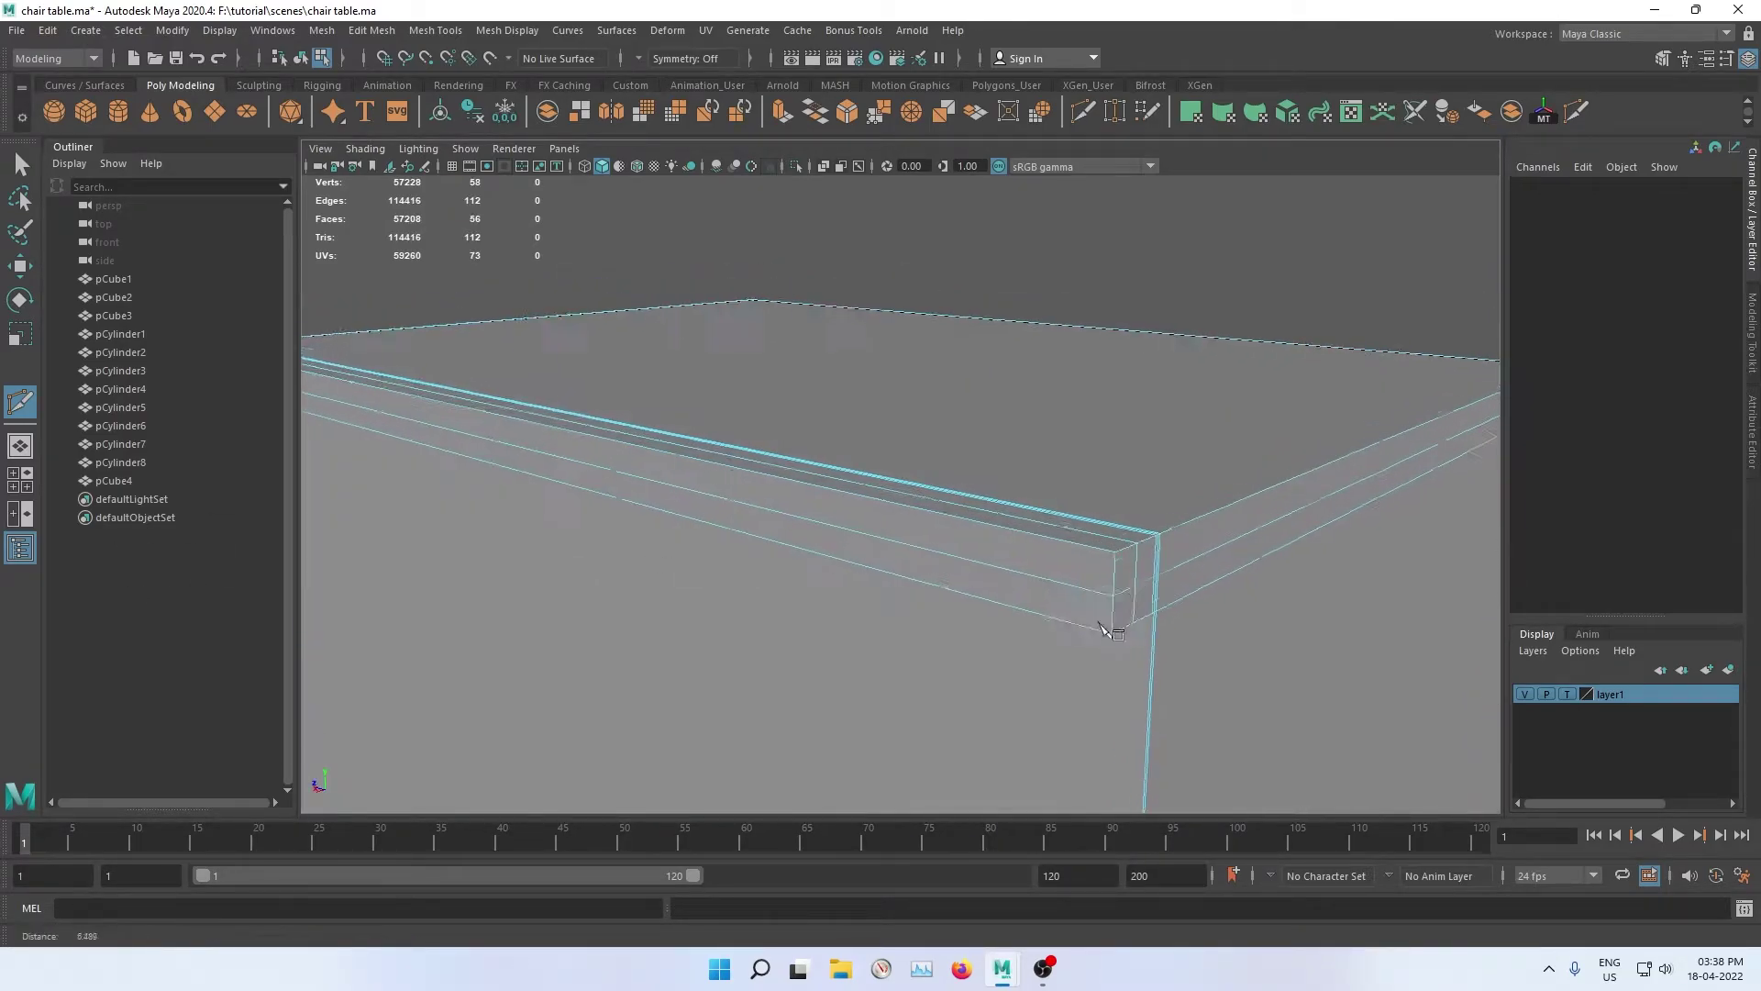
mouse_move(1110, 608)
right_mouse_down("alt")
mouse_move(1224, 616)
mouse_move(1062, 570)
right_mouse_up("alt")
key("ctrl+z")
mouse_move(952, 570)
left_mouse_down("alt")
mouse_move(975, 590)
mouse_move(1018, 534)
left_mouse_up("alt")
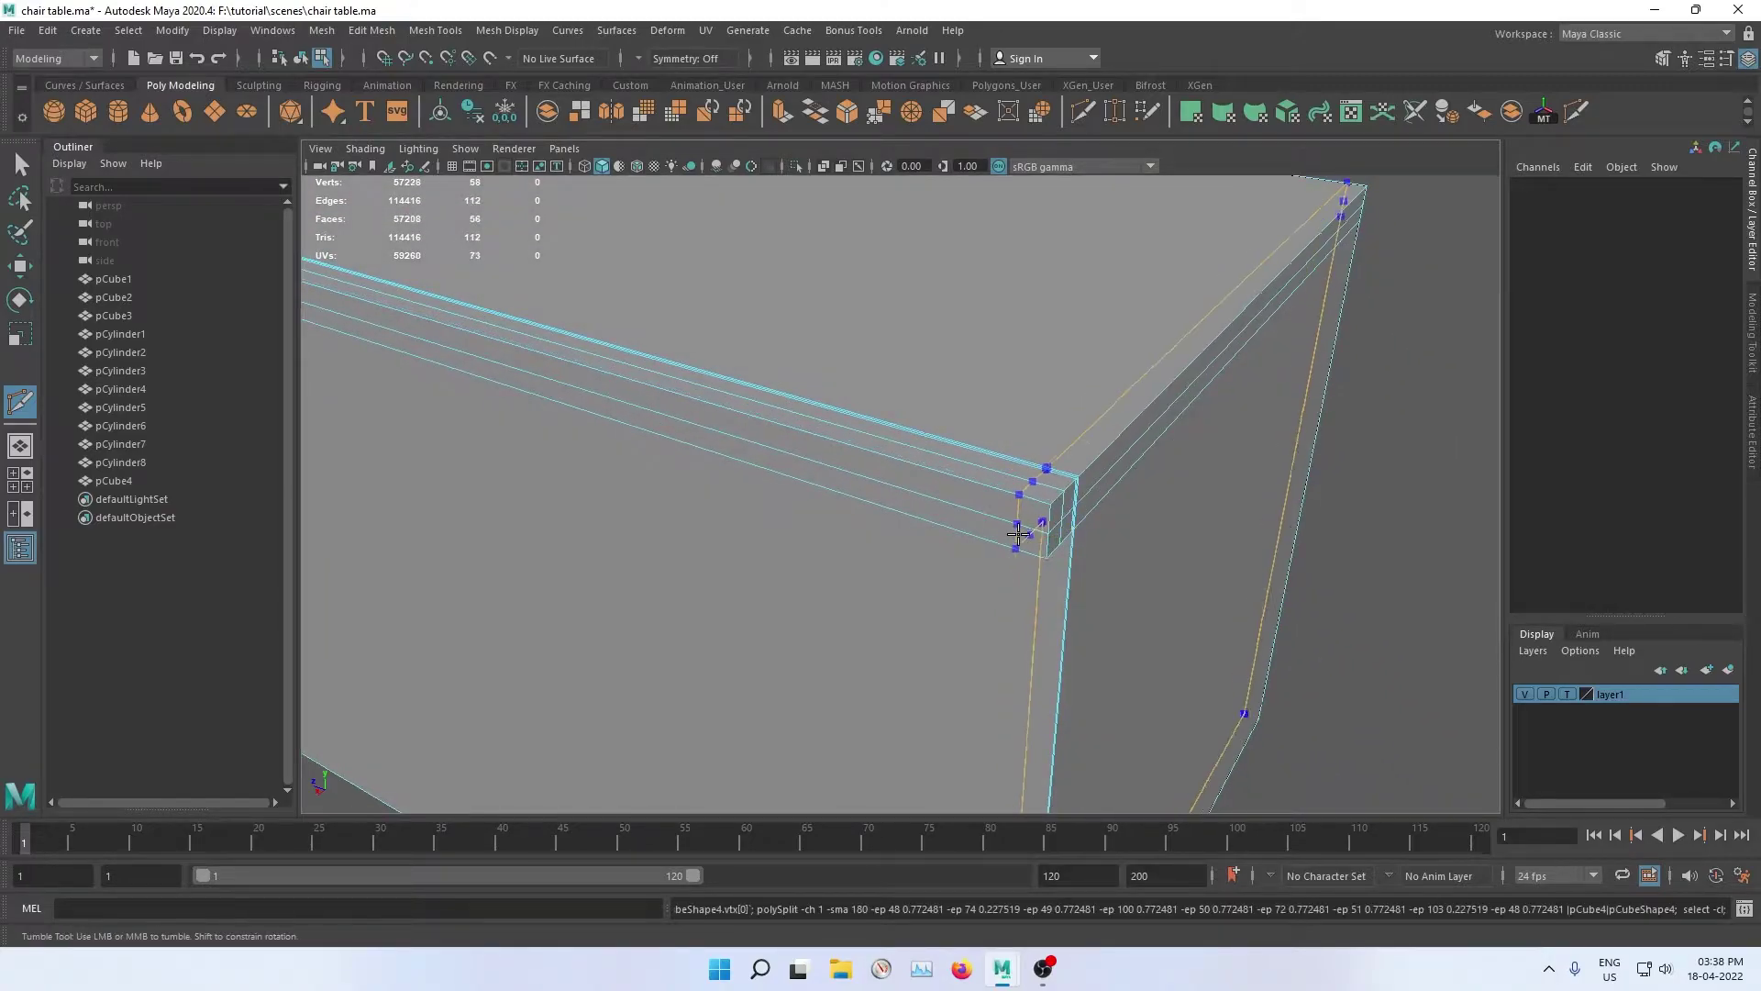
mouse_move(1018, 533)
right_mouse_down("alt")
mouse_move(1050, 507)
mouse_move(1137, 509)
mouse_move(975, 523)
right_mouse_up("alt")
mouse_move(975, 523)
left_mouse_down("alt")
mouse_move(959, 519)
mouse_move(1018, 641)
left_mouse_up("alt")
mouse_move(1018, 641)
right_mouse_down("alt")
mouse_move(864, 625)
mouse_move(872, 504)
mouse_move(963, 440)
right_mouse_up("alt")
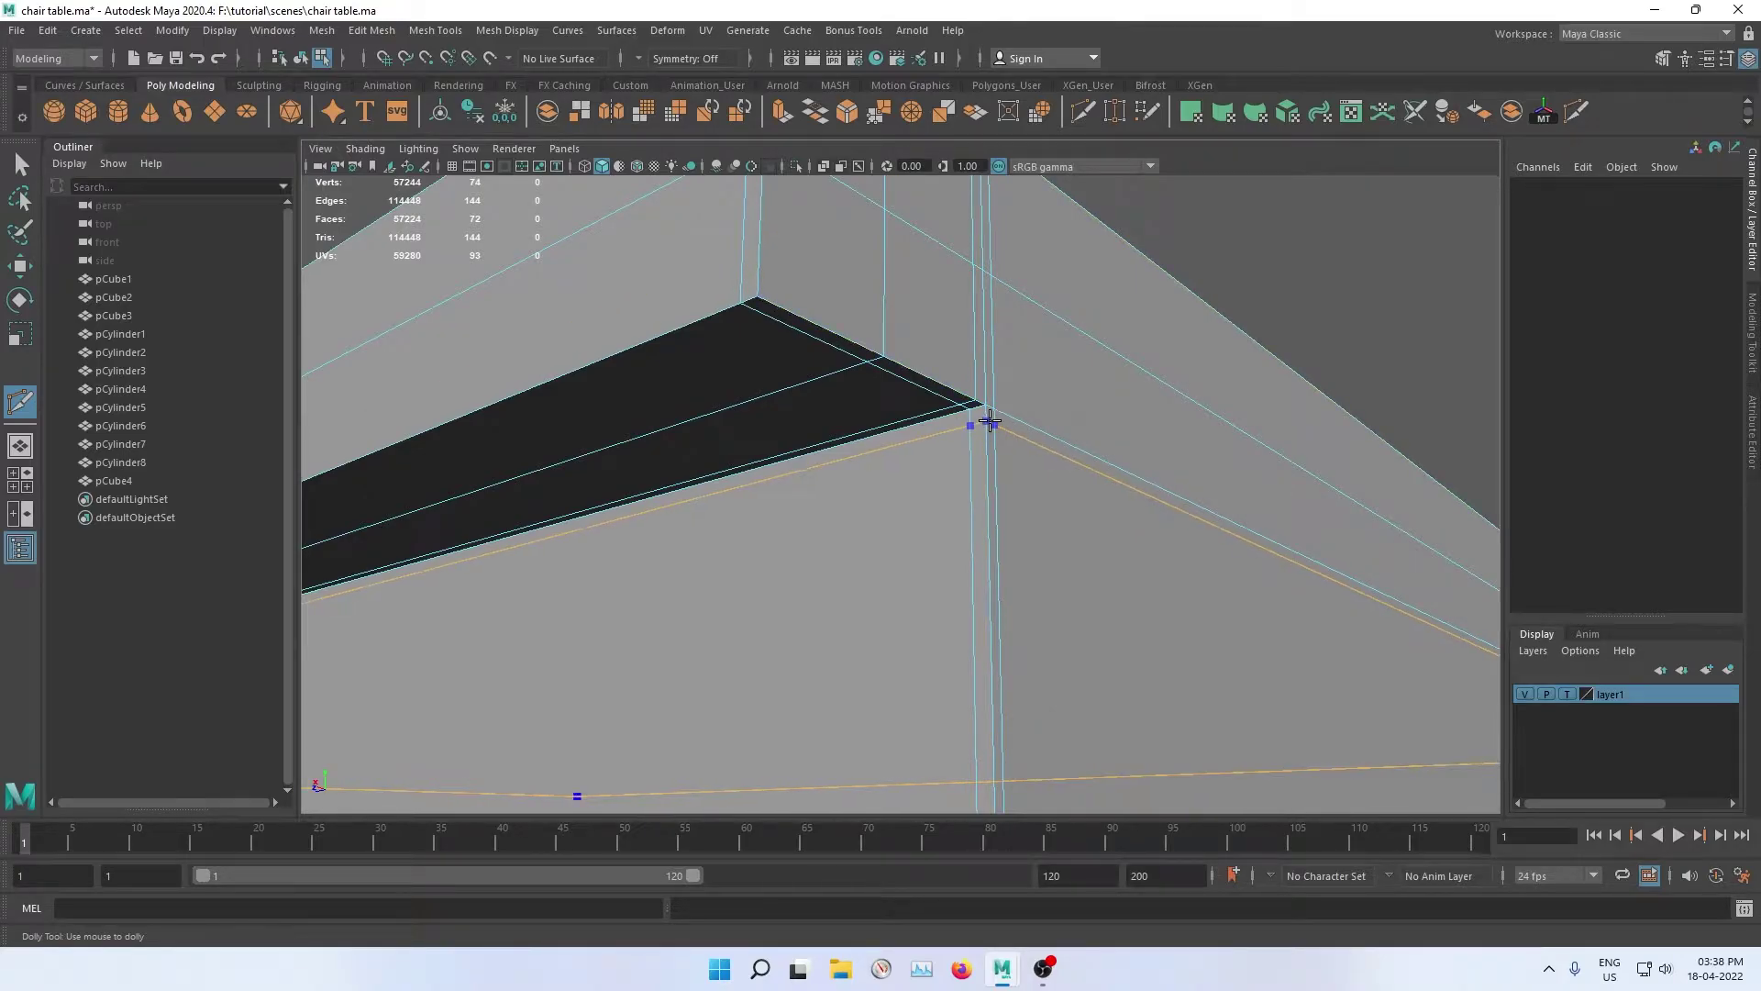
left_click(990, 418)
Step: Insert a support edge loop near the bottom of the box
mouse_move(990, 418)
left_mouse_down("alt")
mouse_move(856, 541)
mouse_move(975, 542)
mouse_move(802, 527)
mouse_move(1160, 484)
mouse_move(483, 428)
mouse_move(723, 404)
left_mouse_up("alt")
mouse_move(724, 405)
right_mouse_down("alt")
mouse_move(857, 416)
mouse_move(911, 444)
mouse_move(1050, 343)
mouse_move(947, 516)
mouse_move(956, 358)
mouse_move(990, 377)
mouse_move(933, 519)
right_mouse_up("alt")
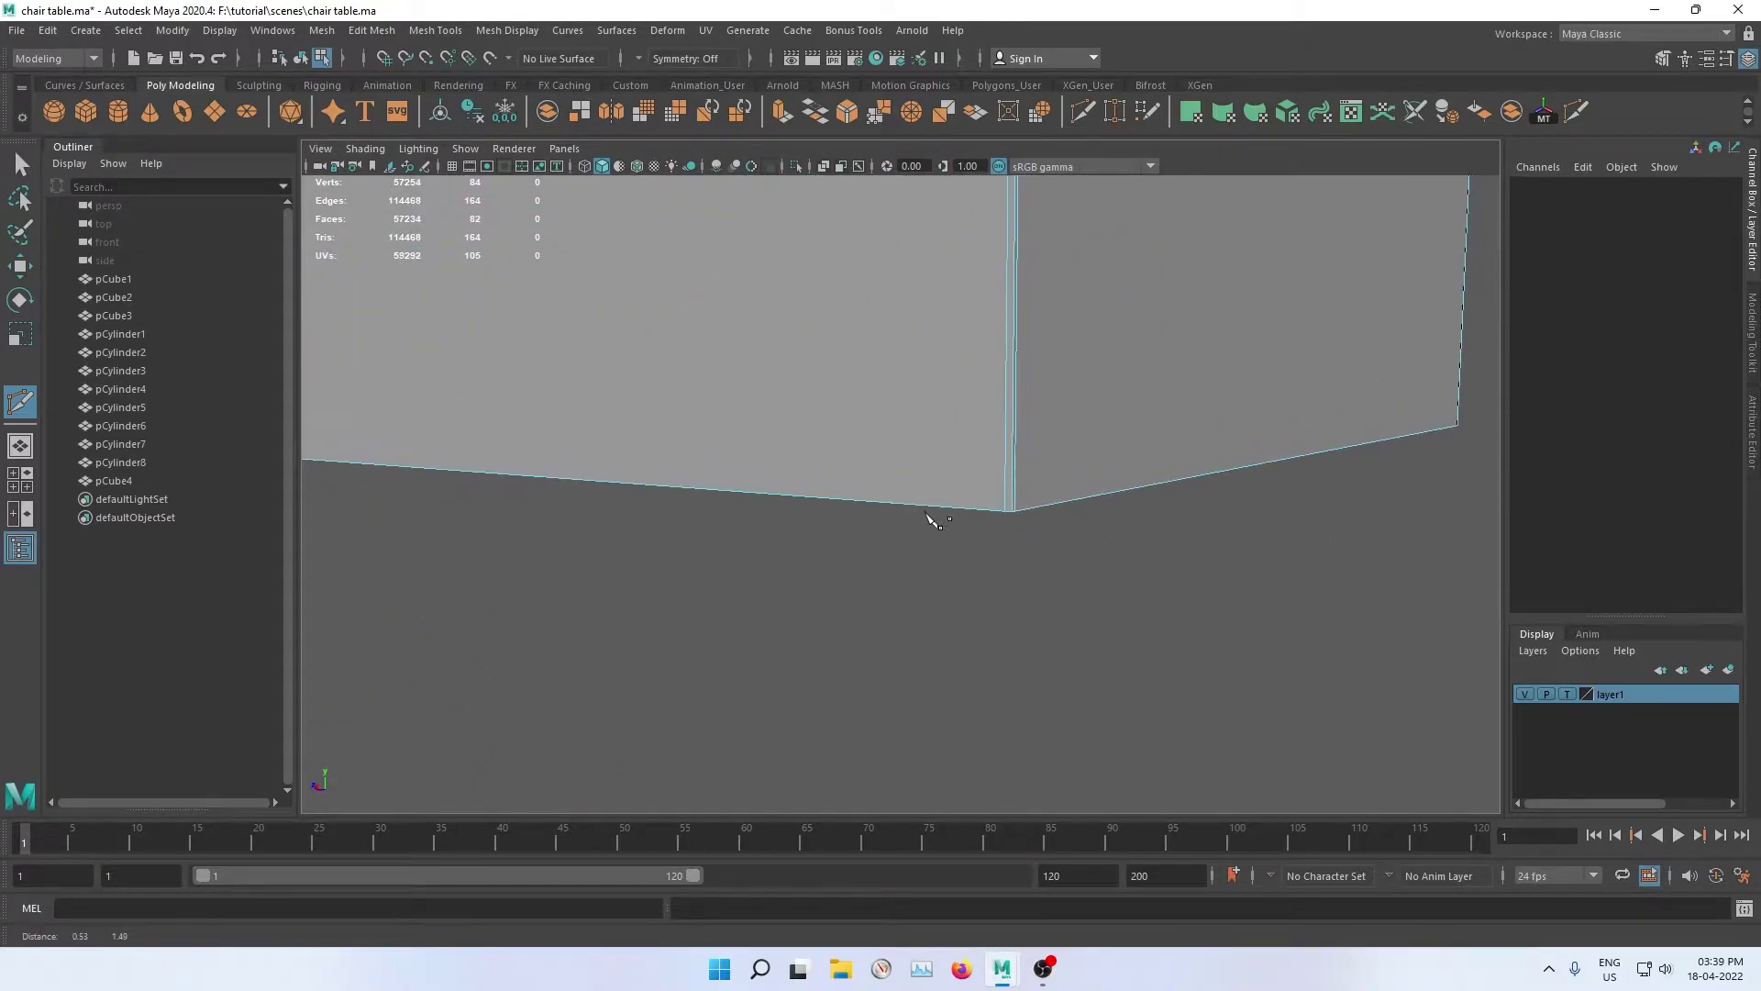
left_click(1005, 501, "ctrl")
mouse_move(987, 515)
left_mouse_down("alt")
mouse_move(707, 562)
mouse_move(694, 583)
mouse_move(896, 405)
mouse_move(896, 492)
left_mouse_up("alt")
mouse_move(896, 492)
right_mouse_down("alt")
mouse_move(943, 486)
mouse_move(953, 445)
right_mouse_up("alt")
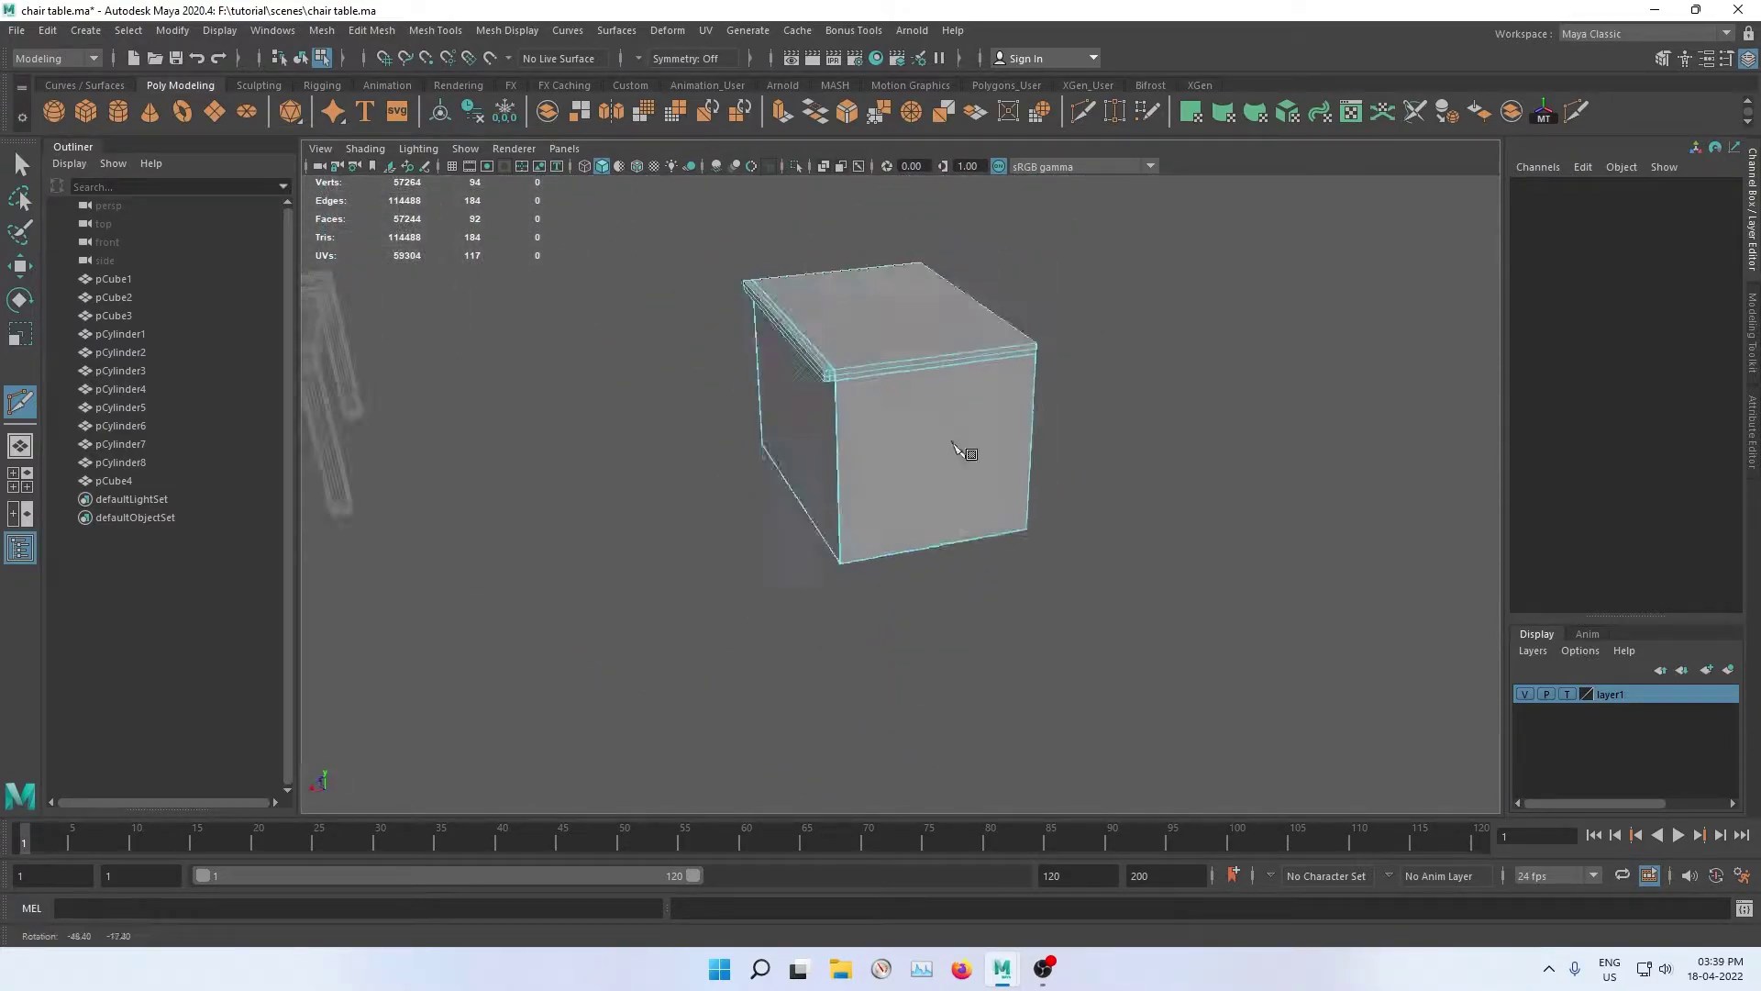
left_click_drag(953, 446, 994, 436, "alt")
mouse_move(994, 436)
right_mouse_down("alt")
mouse_move(1018, 563)
mouse_move(1005, 553)
right_mouse_up("alt")
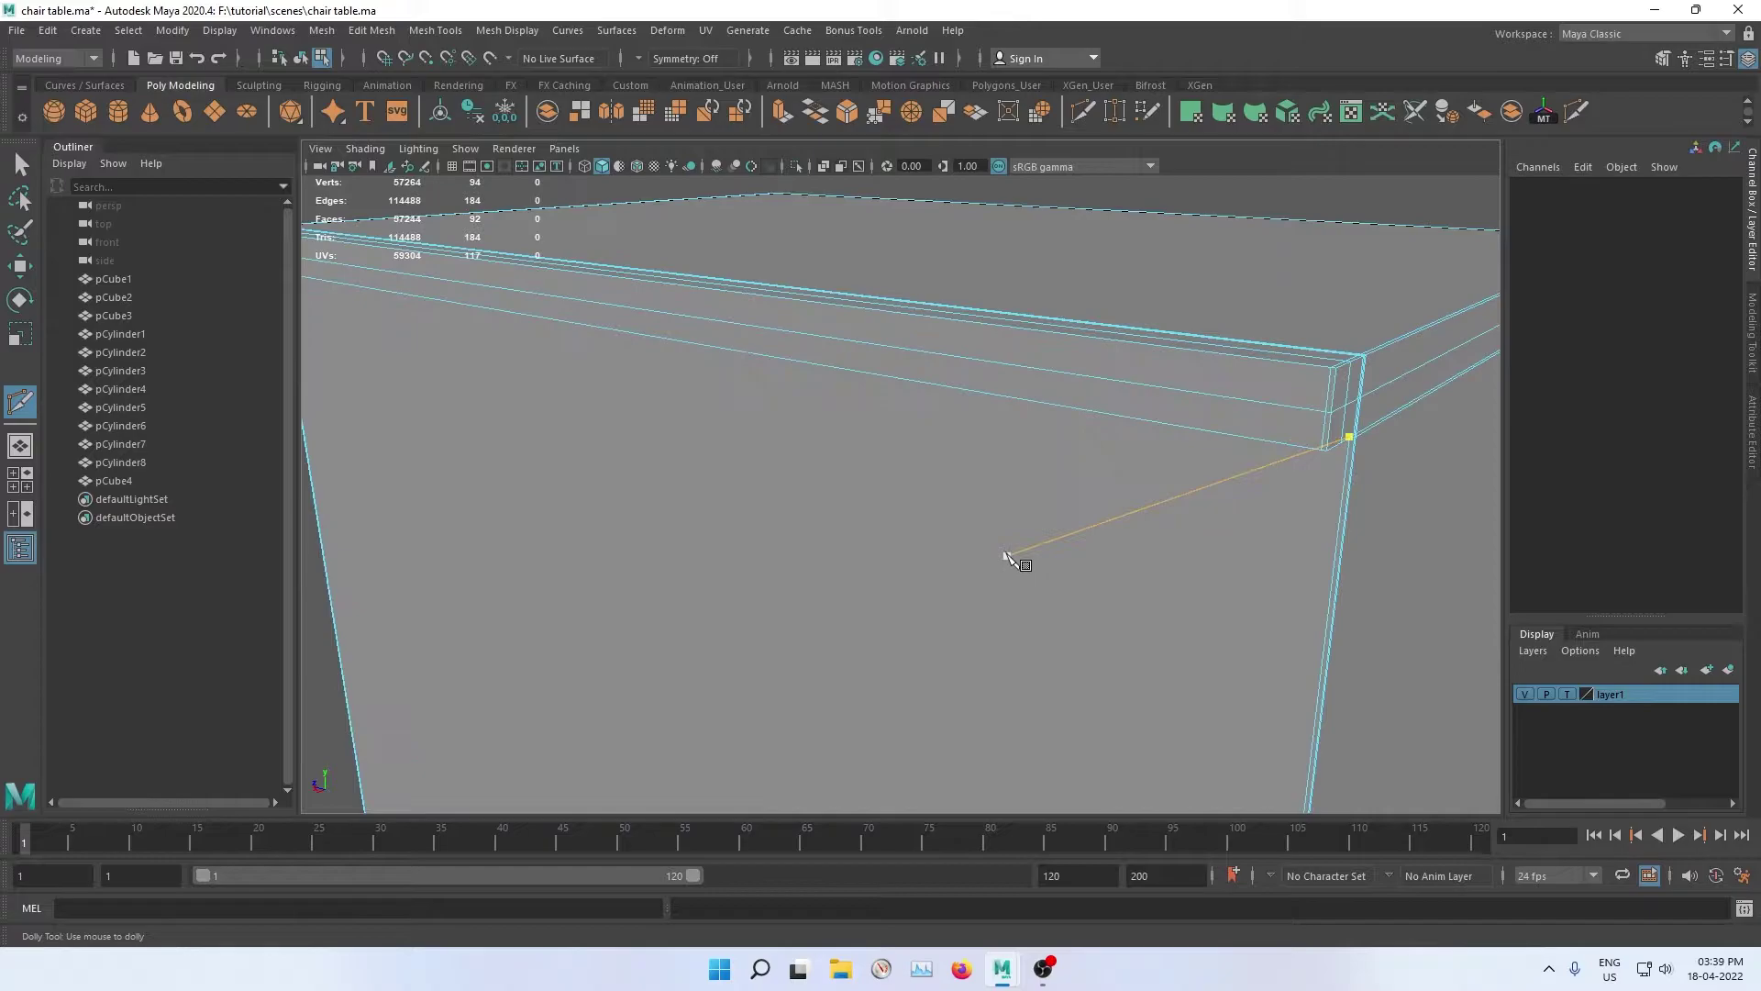
scroll(1008, 557, "down", 5)
mouse_move(1009, 557)
left_mouse_down("alt")
mouse_move(788, 482)
mouse_move(1120, 487)
mouse_move(1047, 457)
mouse_move(1113, 480)
mouse_move(1120, 503)
left_mouse_up("alt")
Step: Preview the cabinet smoothed and orbit around the box top to inspect the lip
key("3")
mouse_move(1120, 504)
right_mouse_down("alt")
mouse_move(1120, 582)
mouse_move(1165, 621)
right_mouse_up("alt")
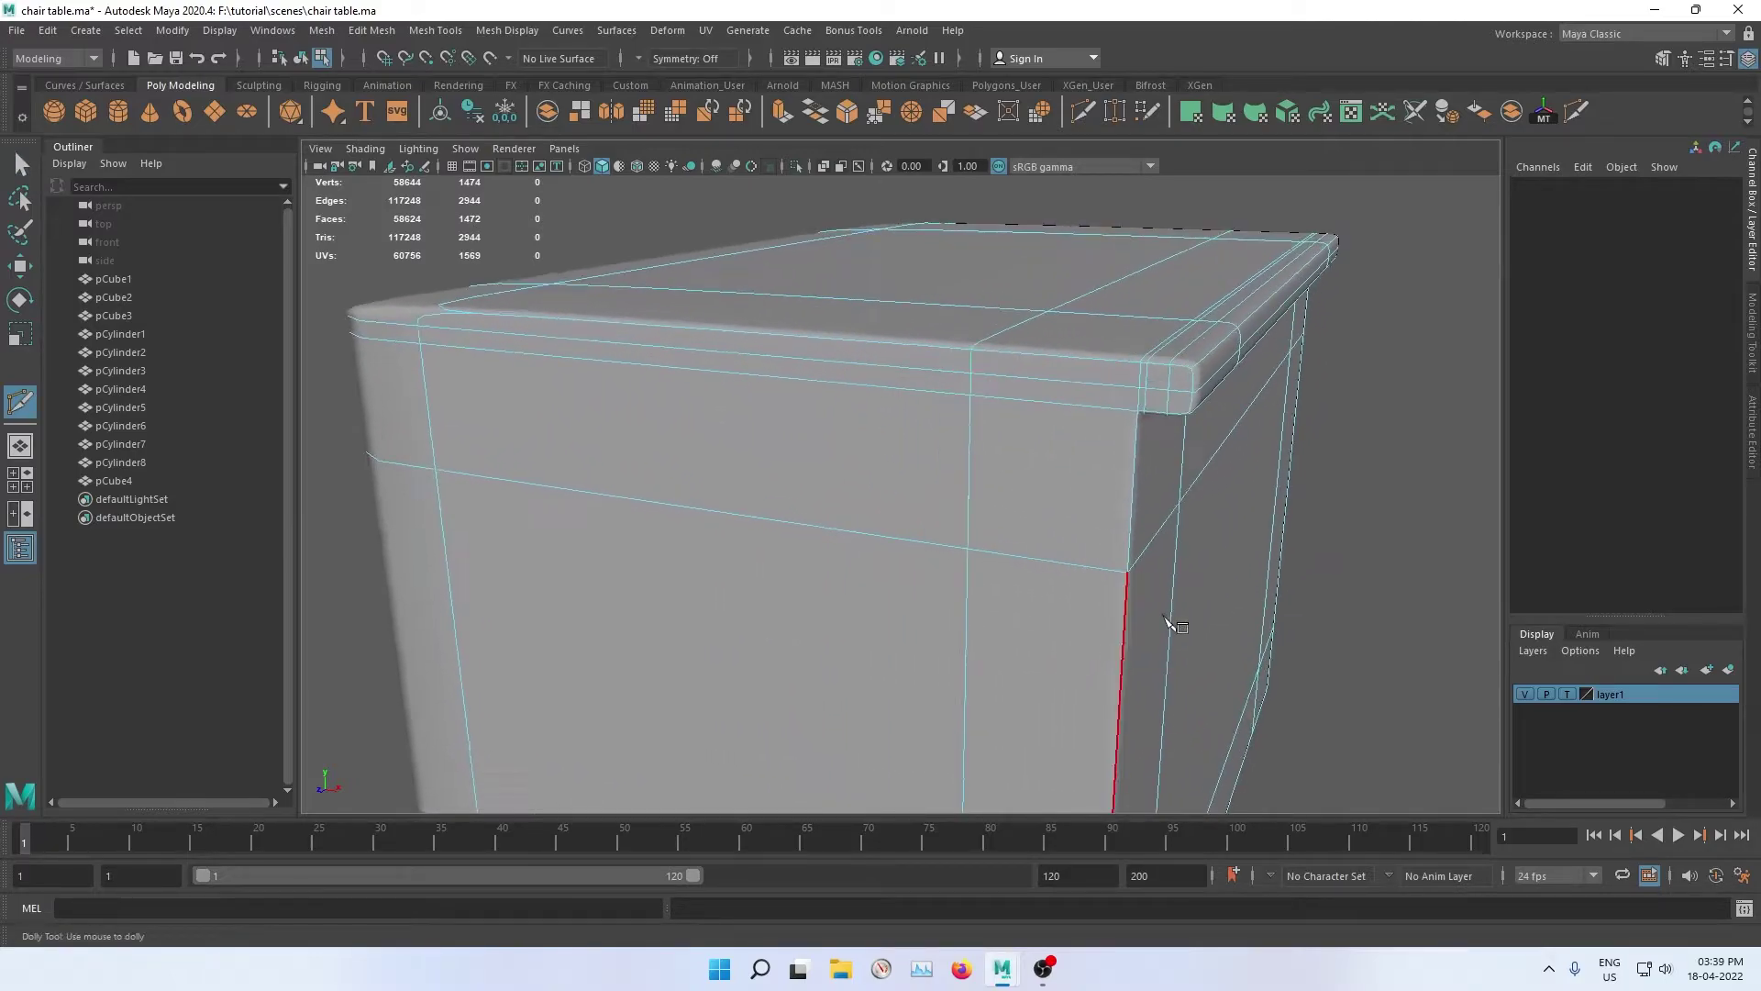
scroll(1170, 617, "down", 3)
scroll(1121, 487, "up", 5)
scroll(1085, 464, "up", 2)
scroll(1053, 476, "down", 1)
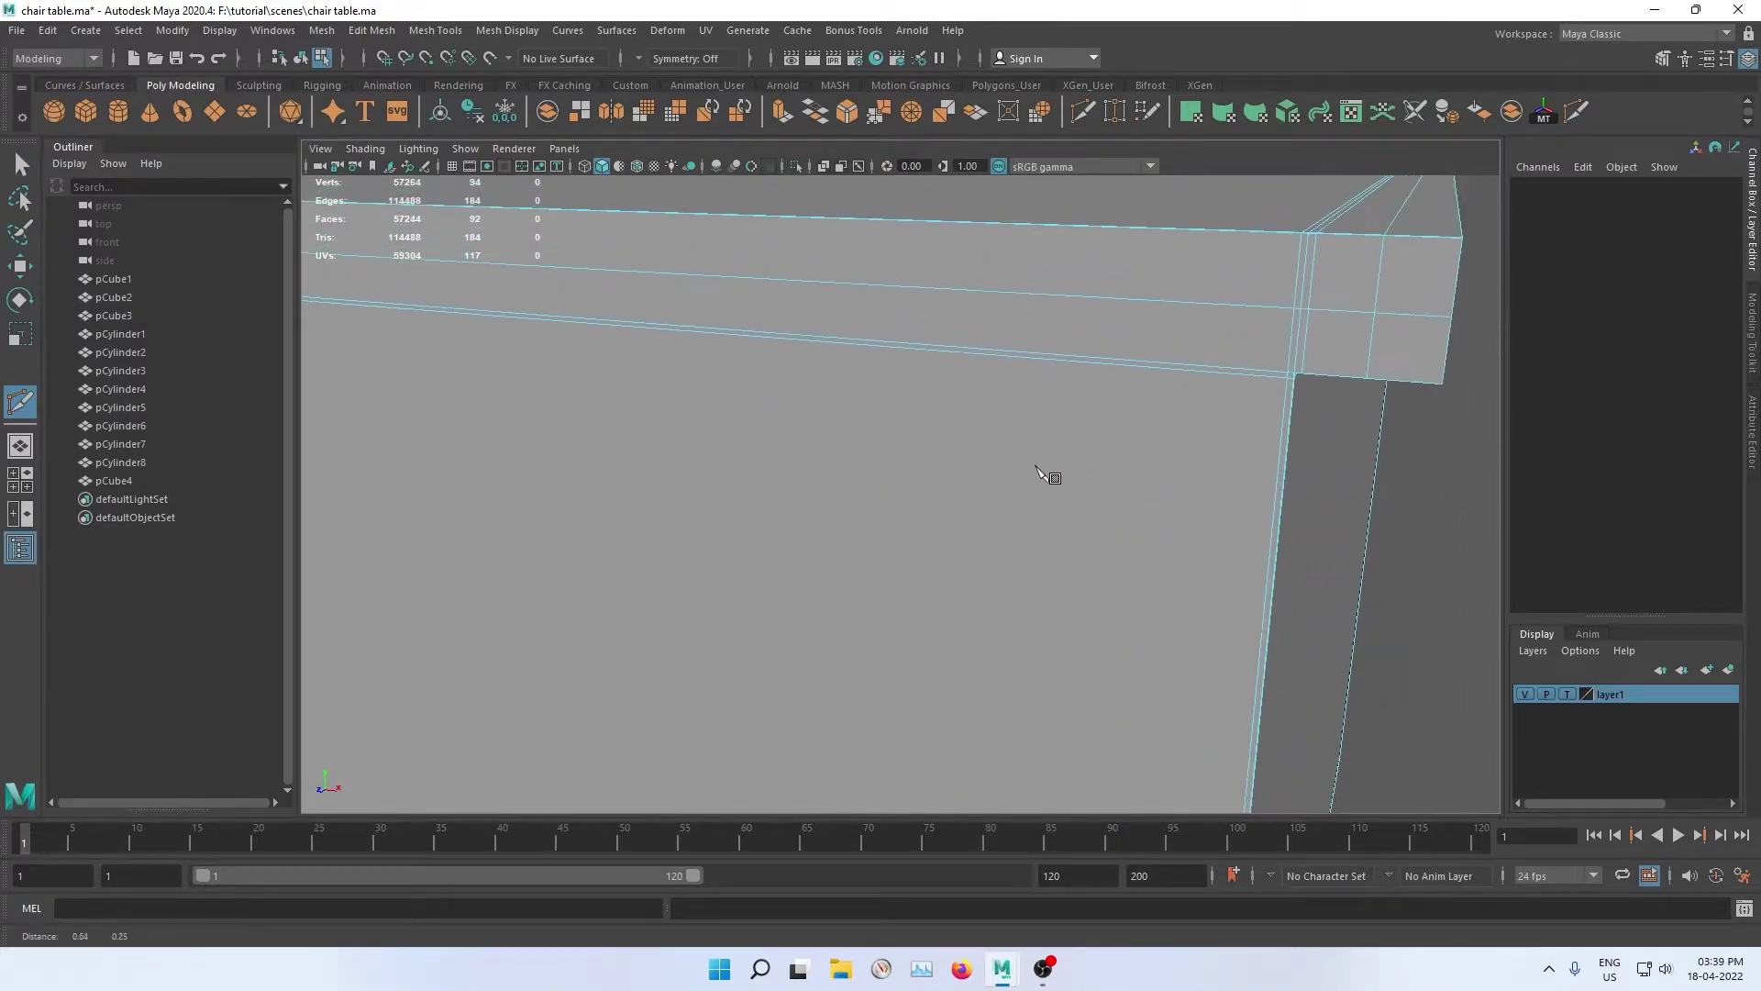
scroll(1036, 465, "down", 2)
scroll(1023, 452, "down", 5)
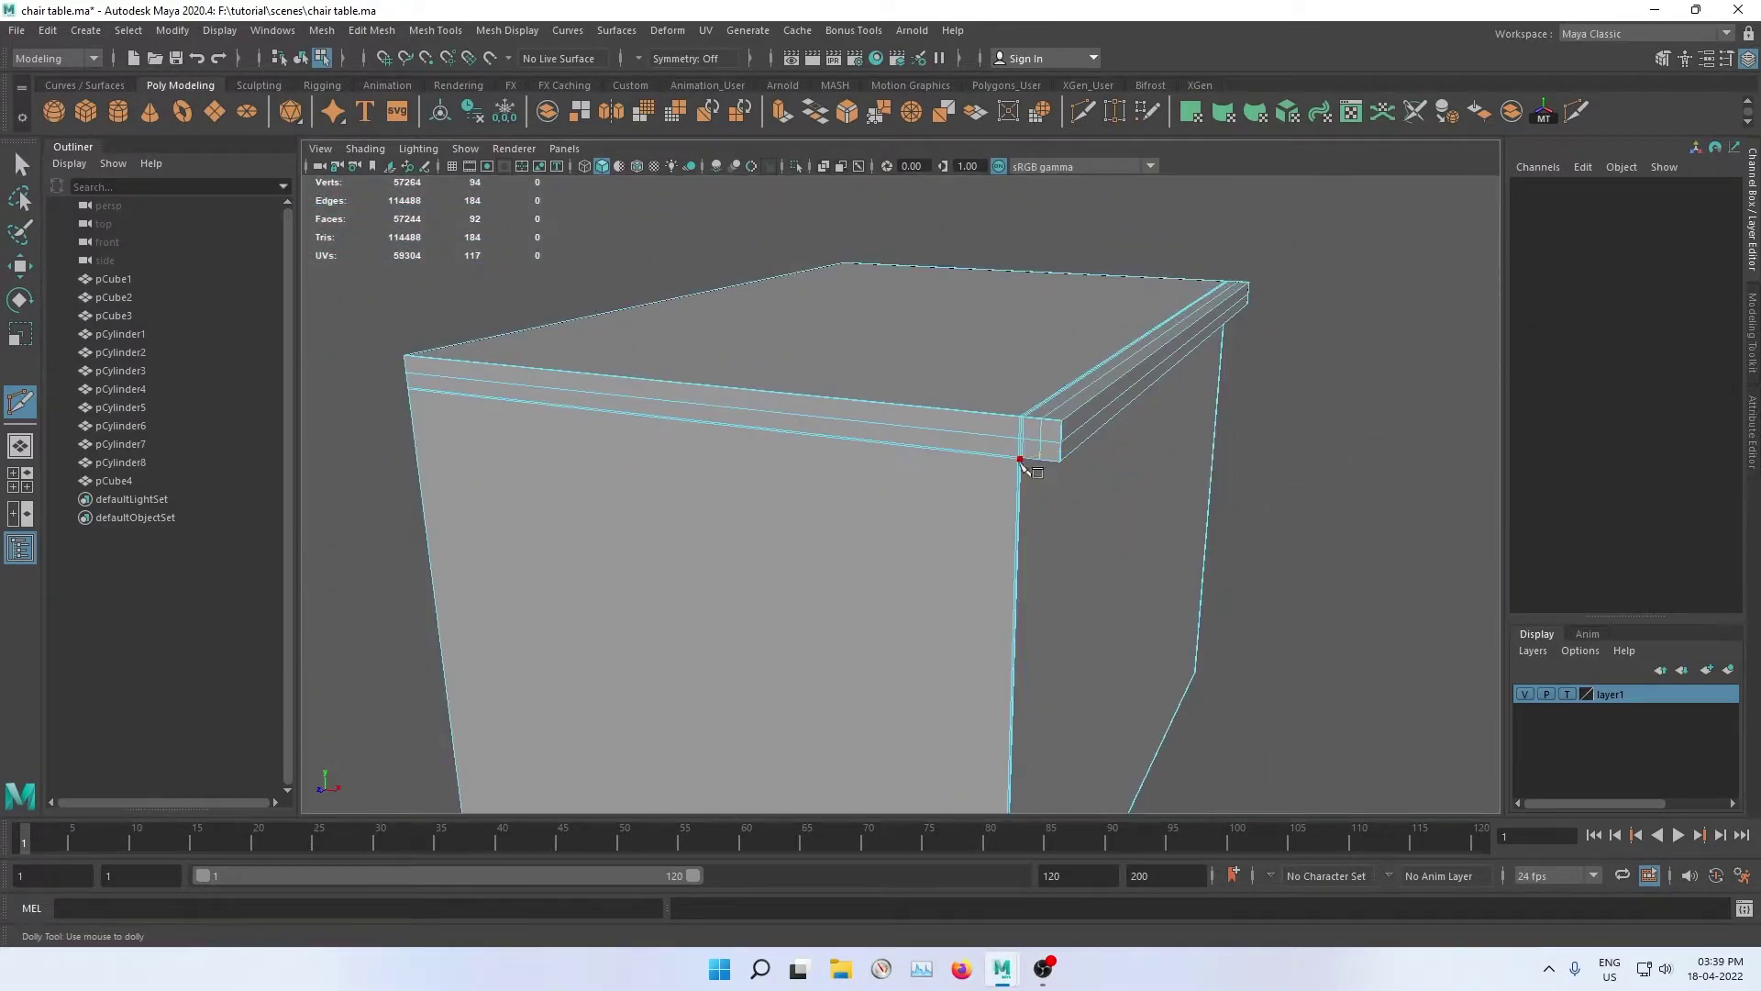
mouse_move(1023, 452)
left_mouse_down("alt")
mouse_move(925, 433)
mouse_move(453, 440)
left_mouse_up("alt")
scroll(1029, 374, "down", 2)
scroll(1029, 374, "down", 3)
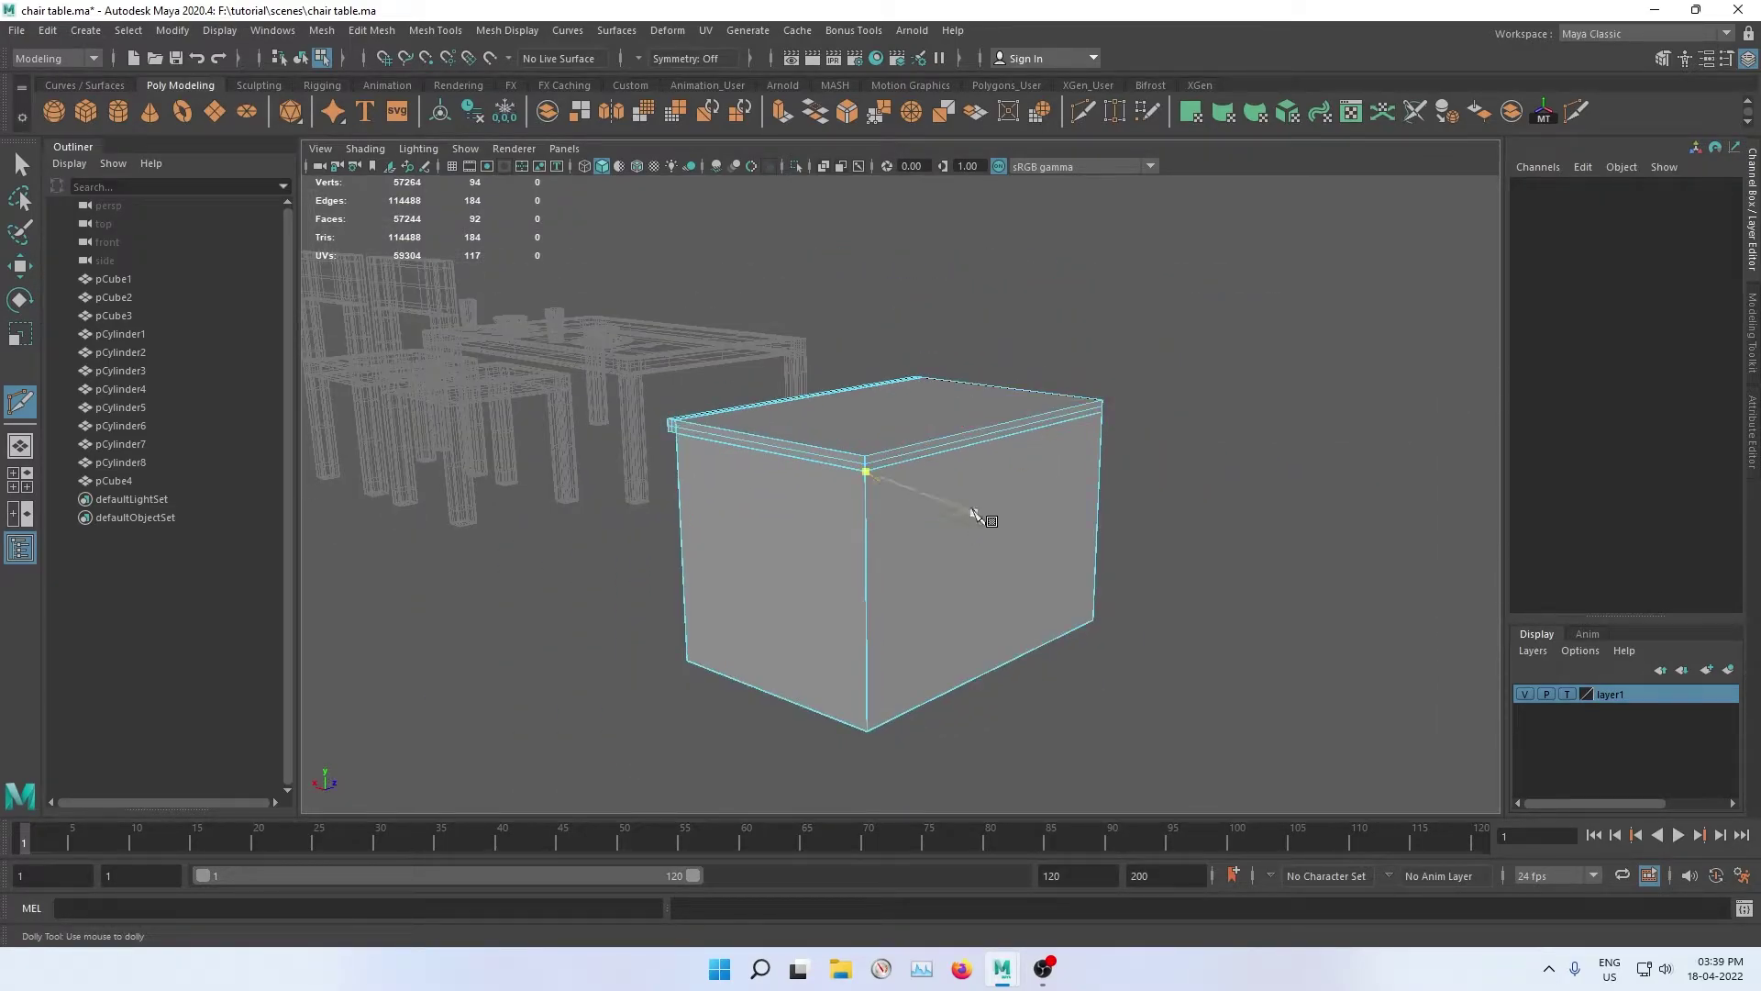
left_click_drag(976, 514, 1006, 478, "alt")
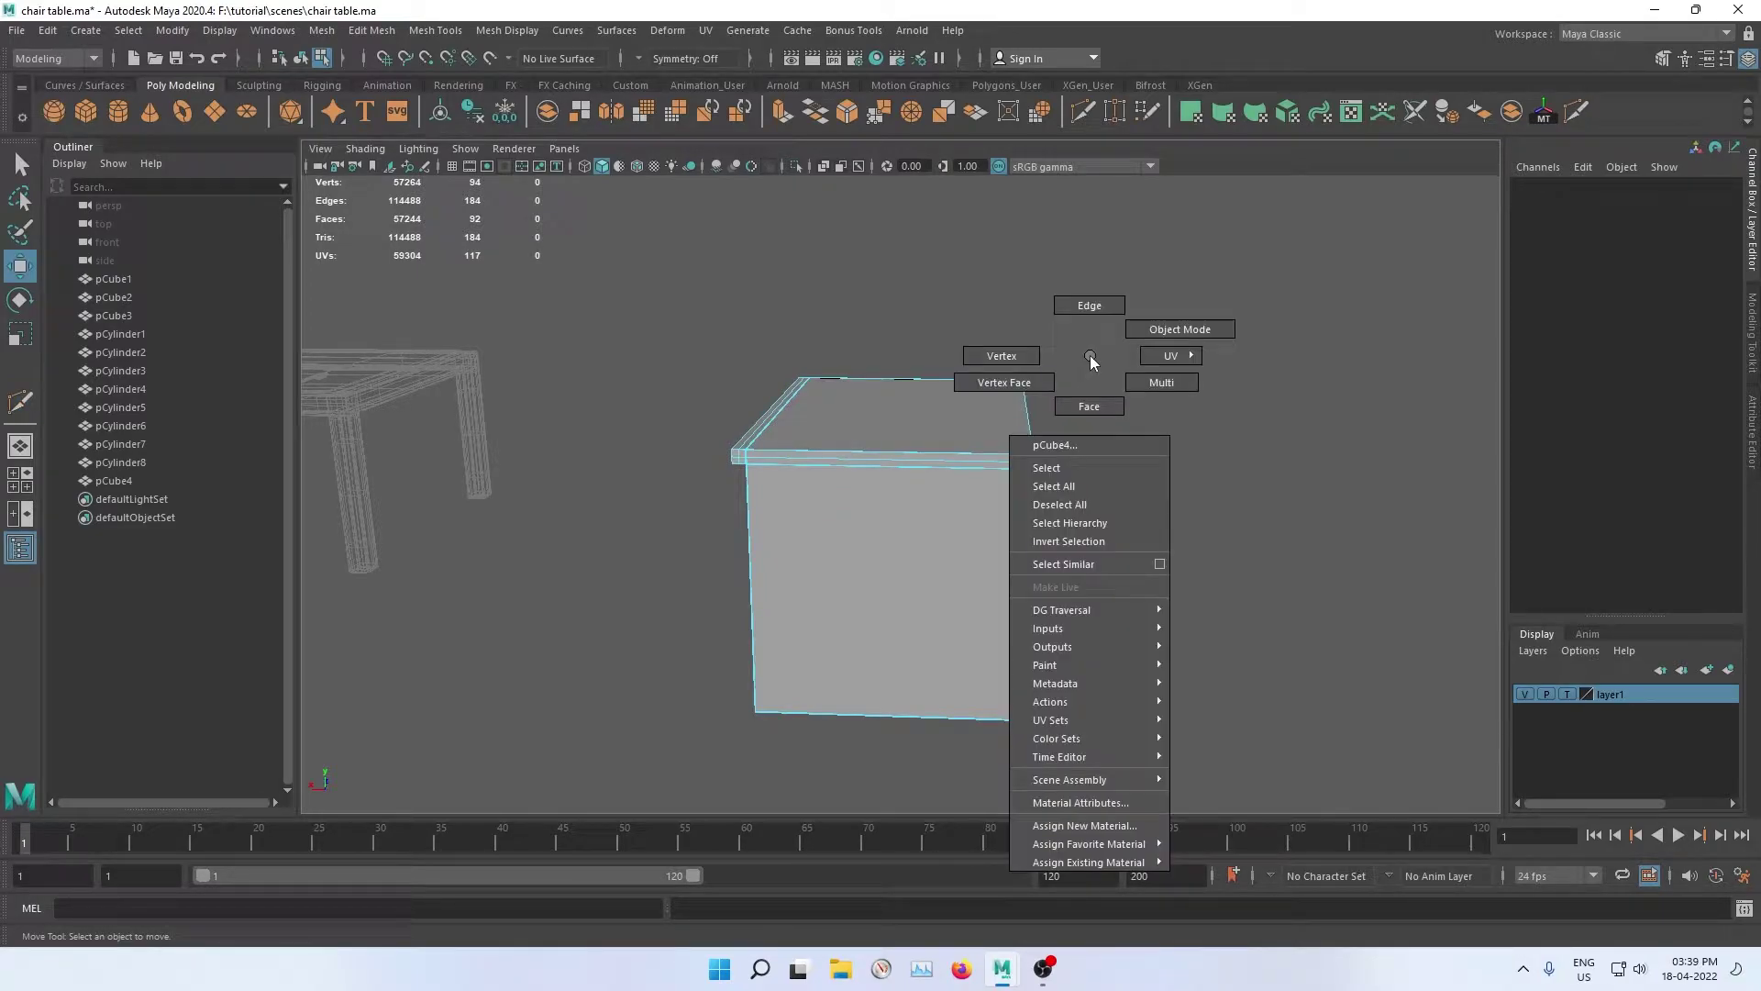
Step: Switch to face selection and select the faces on the front of the box
right_click_drag(1091, 360, 1100, 407)
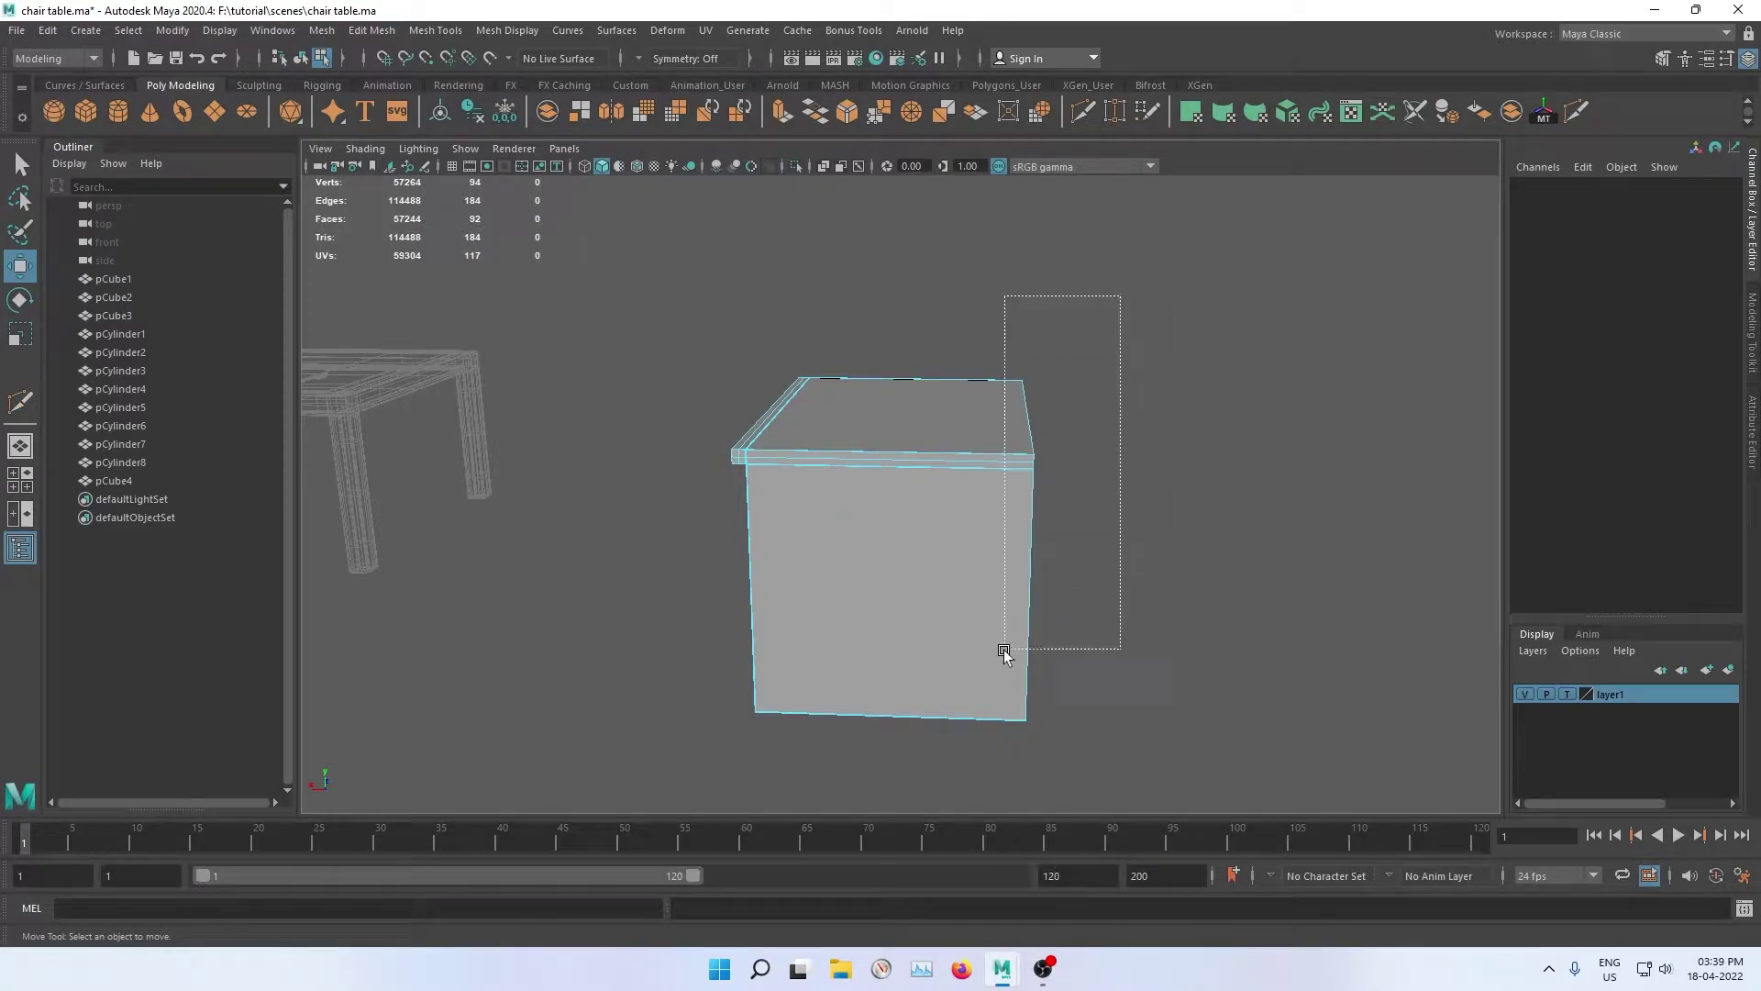
left_click_drag(1003, 651, 989, 808)
mouse_move(1022, 525)
left_mouse_down("alt")
mouse_move(1187, 567)
mouse_move(949, 419)
left_mouse_up("alt")
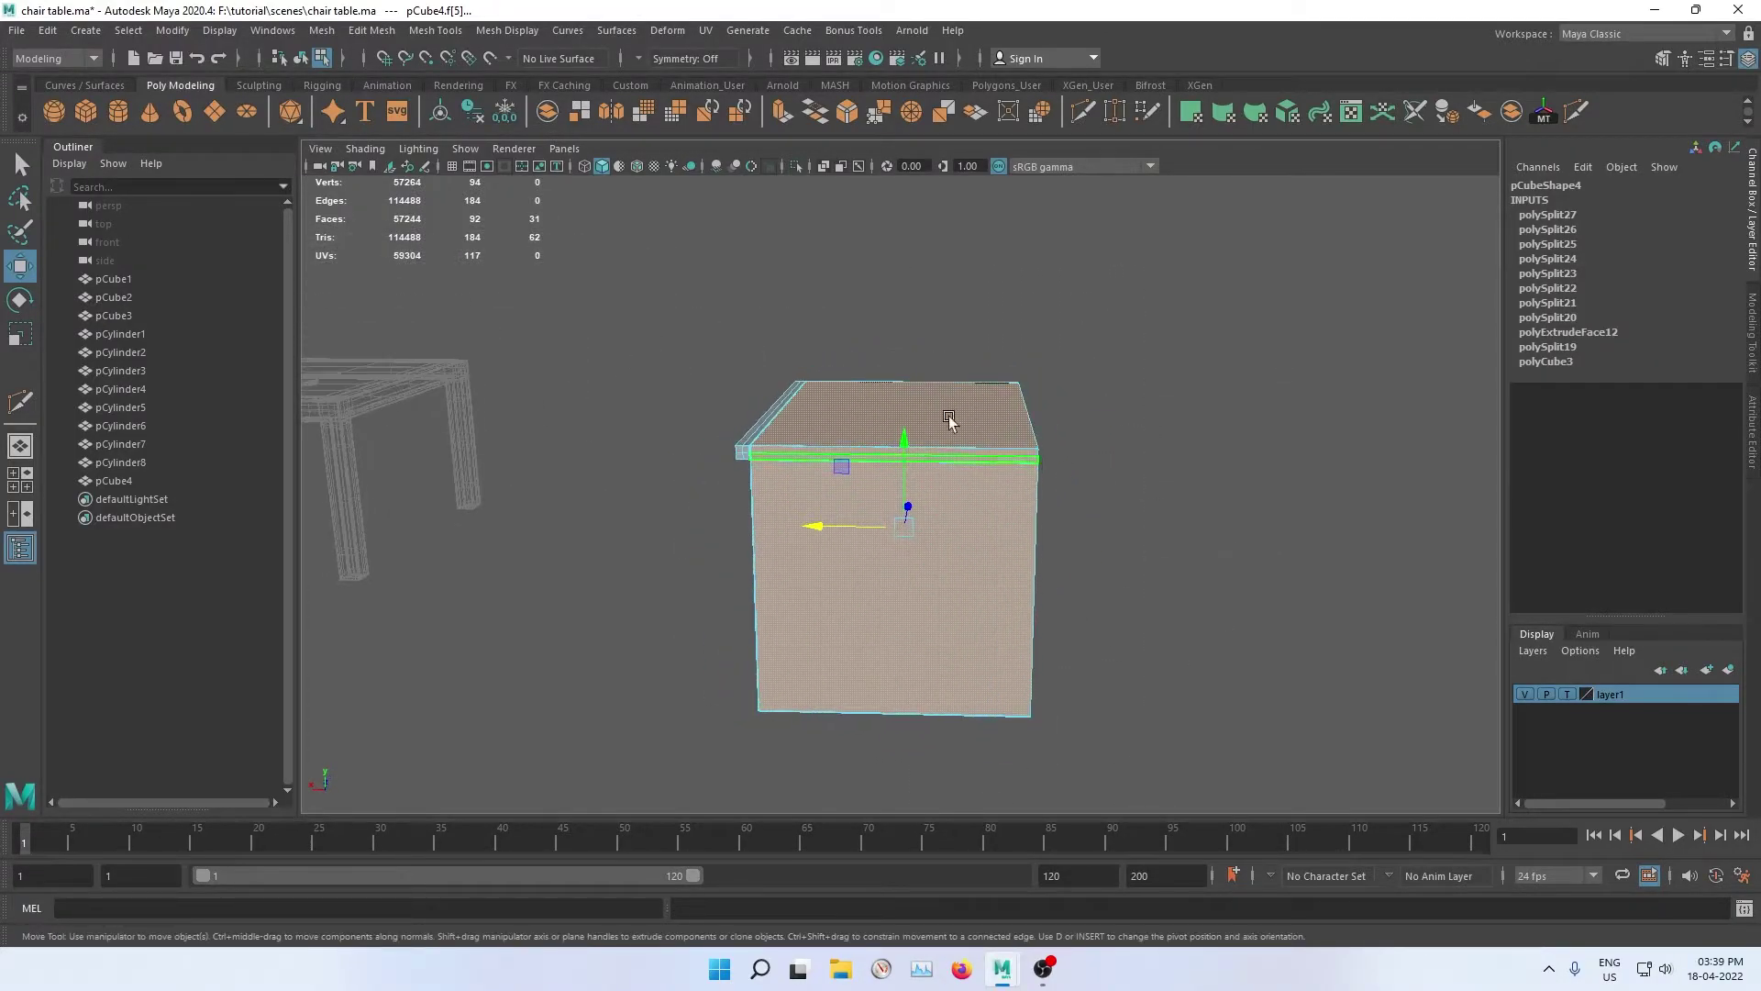
mouse_move(686, 273)
left_mouse_down()
mouse_move(1015, 649)
mouse_move(1018, 504)
mouse_move(741, 577)
mouse_move(716, 641)
mouse_move(833, 648)
mouse_move(798, 511)
mouse_move(651, 319)
left_mouse_up()
mouse_move(908, 609)
left_mouse_down("alt")
mouse_move(686, 597)
mouse_move(665, 612)
mouse_move(910, 577)
mouse_move(955, 511)
mouse_move(838, 581)
left_mouse_up("alt")
scroll(872, 464, "up", 5)
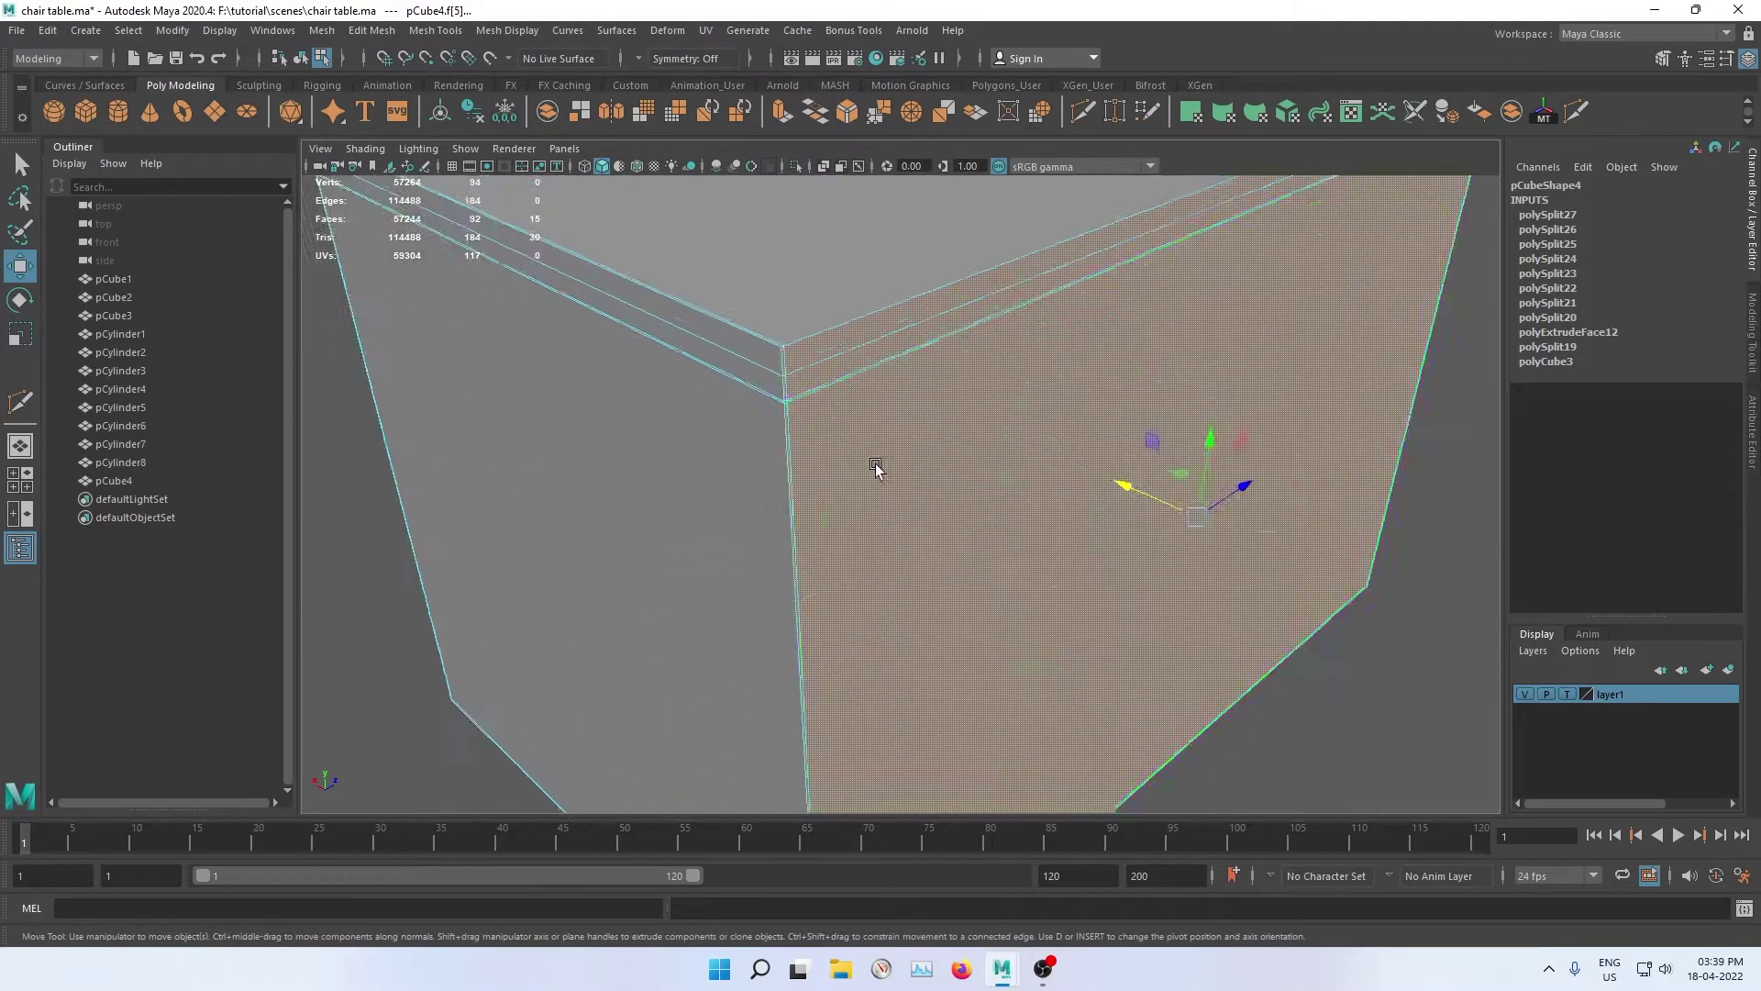
scroll(874, 465, "up", 3)
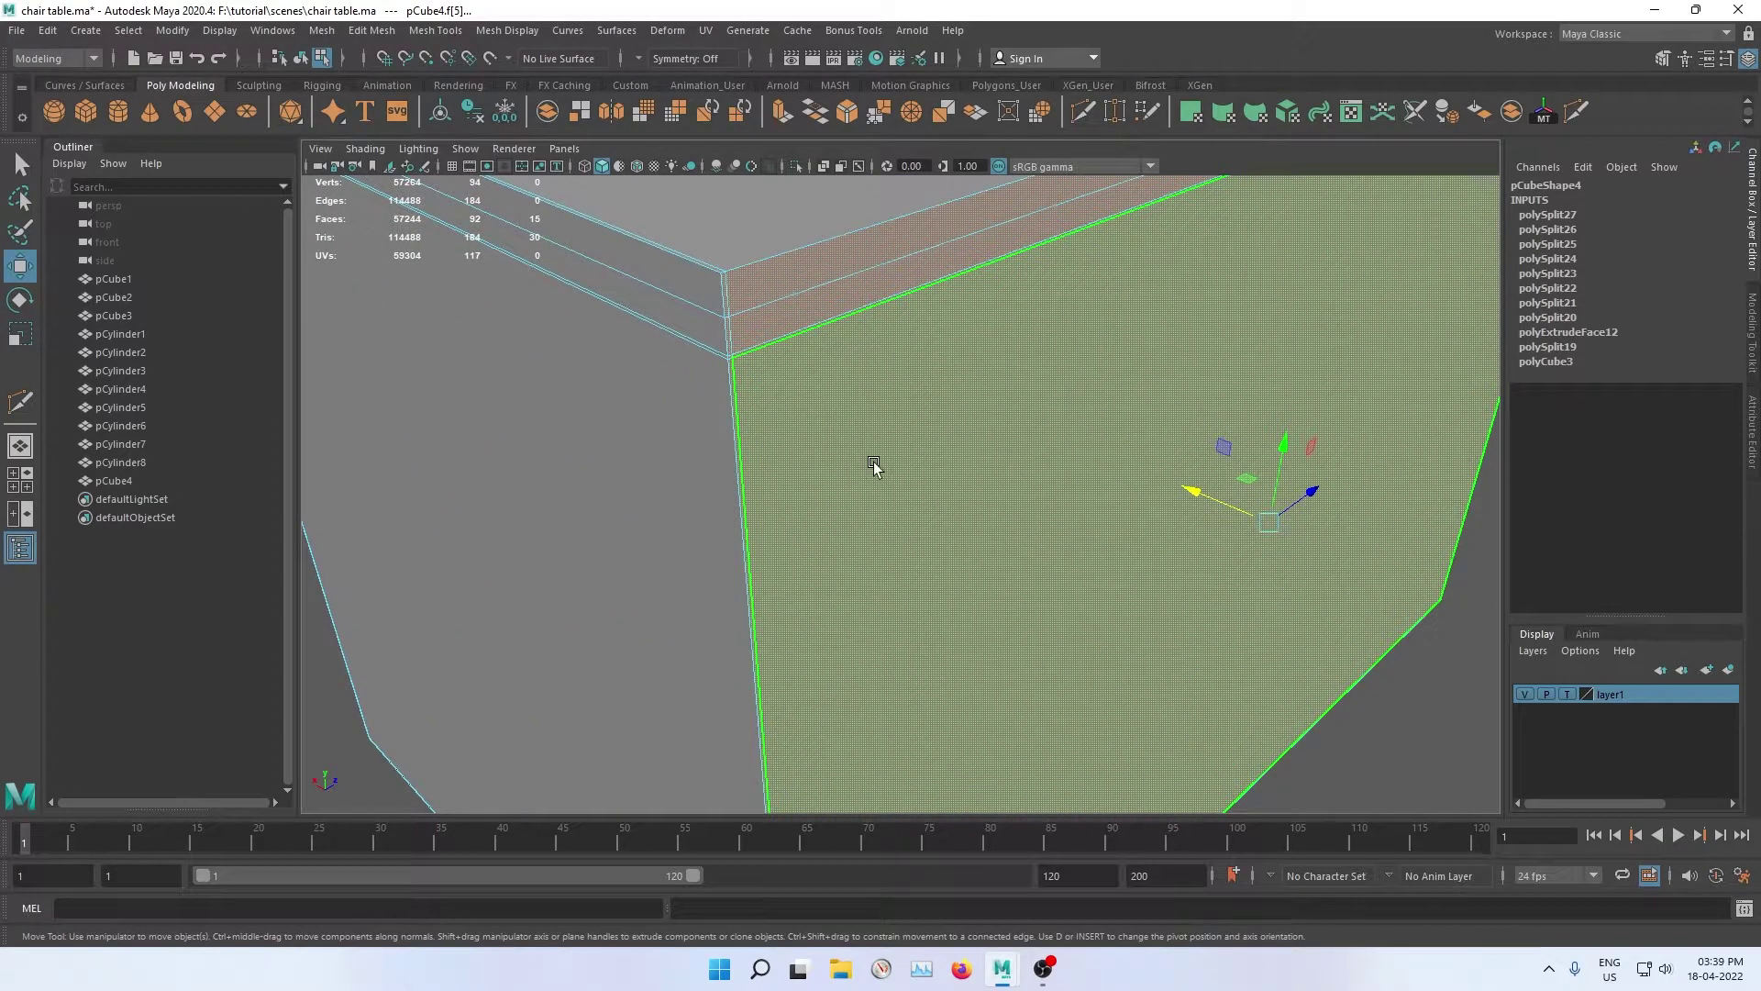
Step: Delete the selected faces to leave that side of the box open
key("Delete")
scroll(873, 463, "down", 5)
scroll(892, 493, "down", 5)
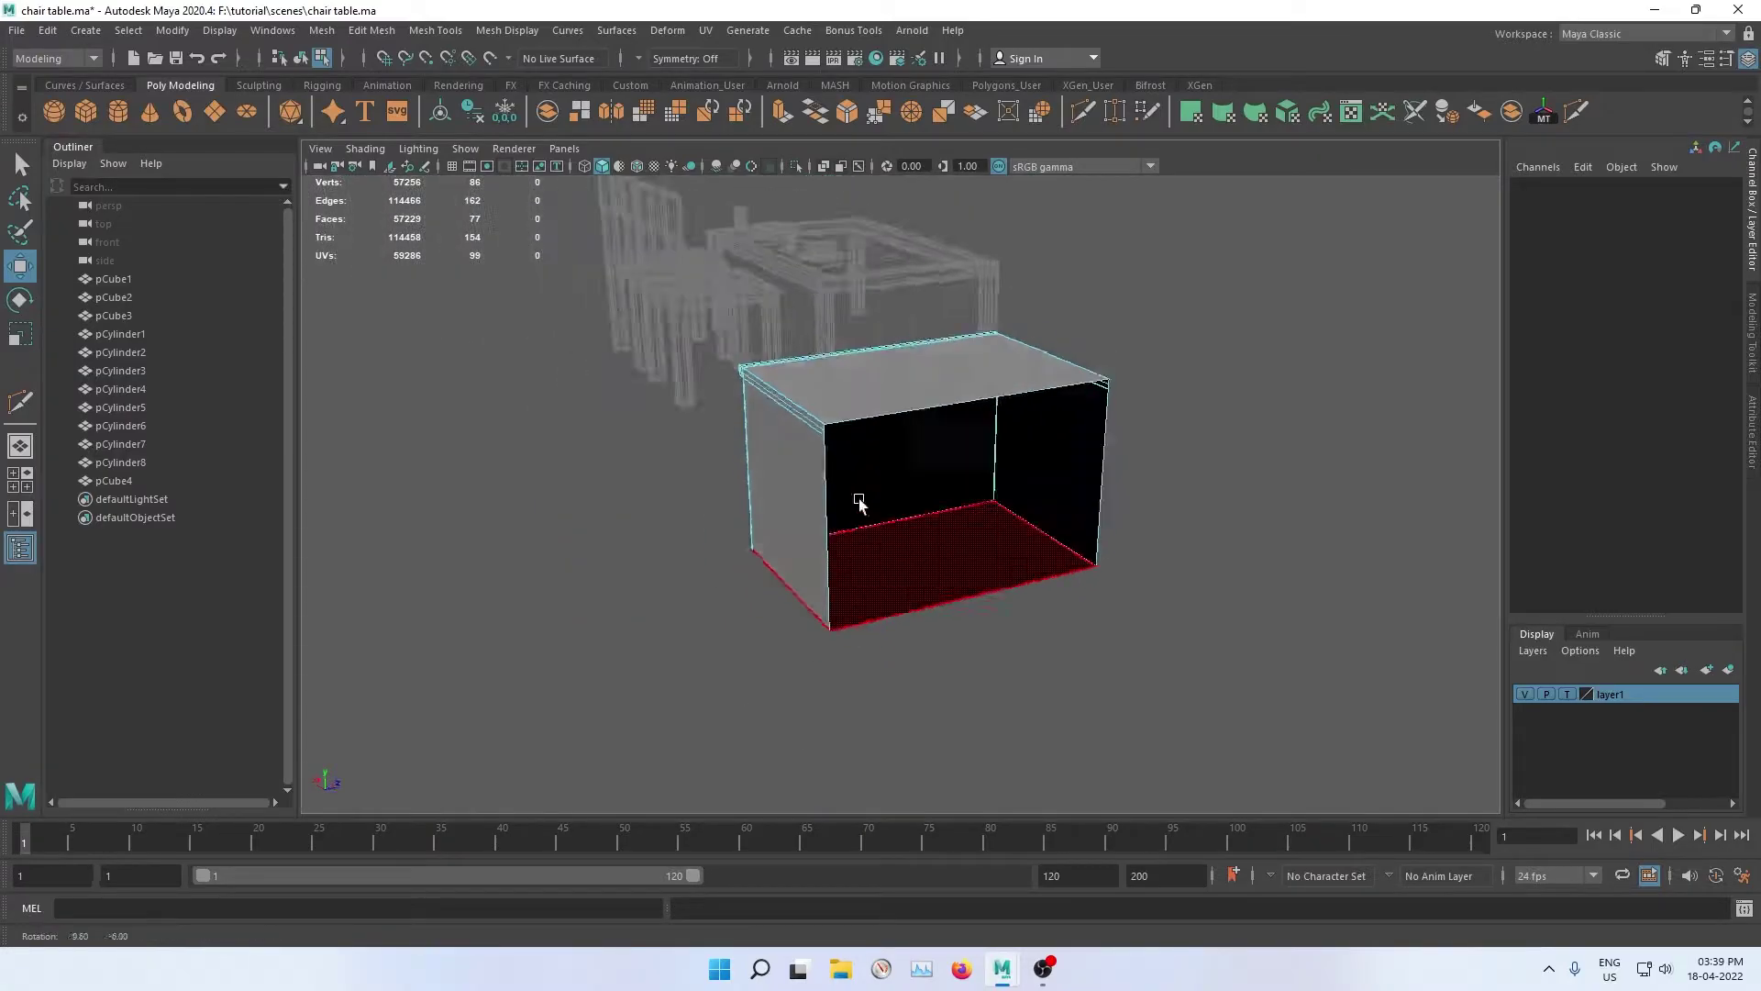
mouse_move(857, 499)
left_mouse_down("alt")
mouse_move(657, 385)
mouse_move(1112, 543)
mouse_move(1171, 510)
left_mouse_up("alt")
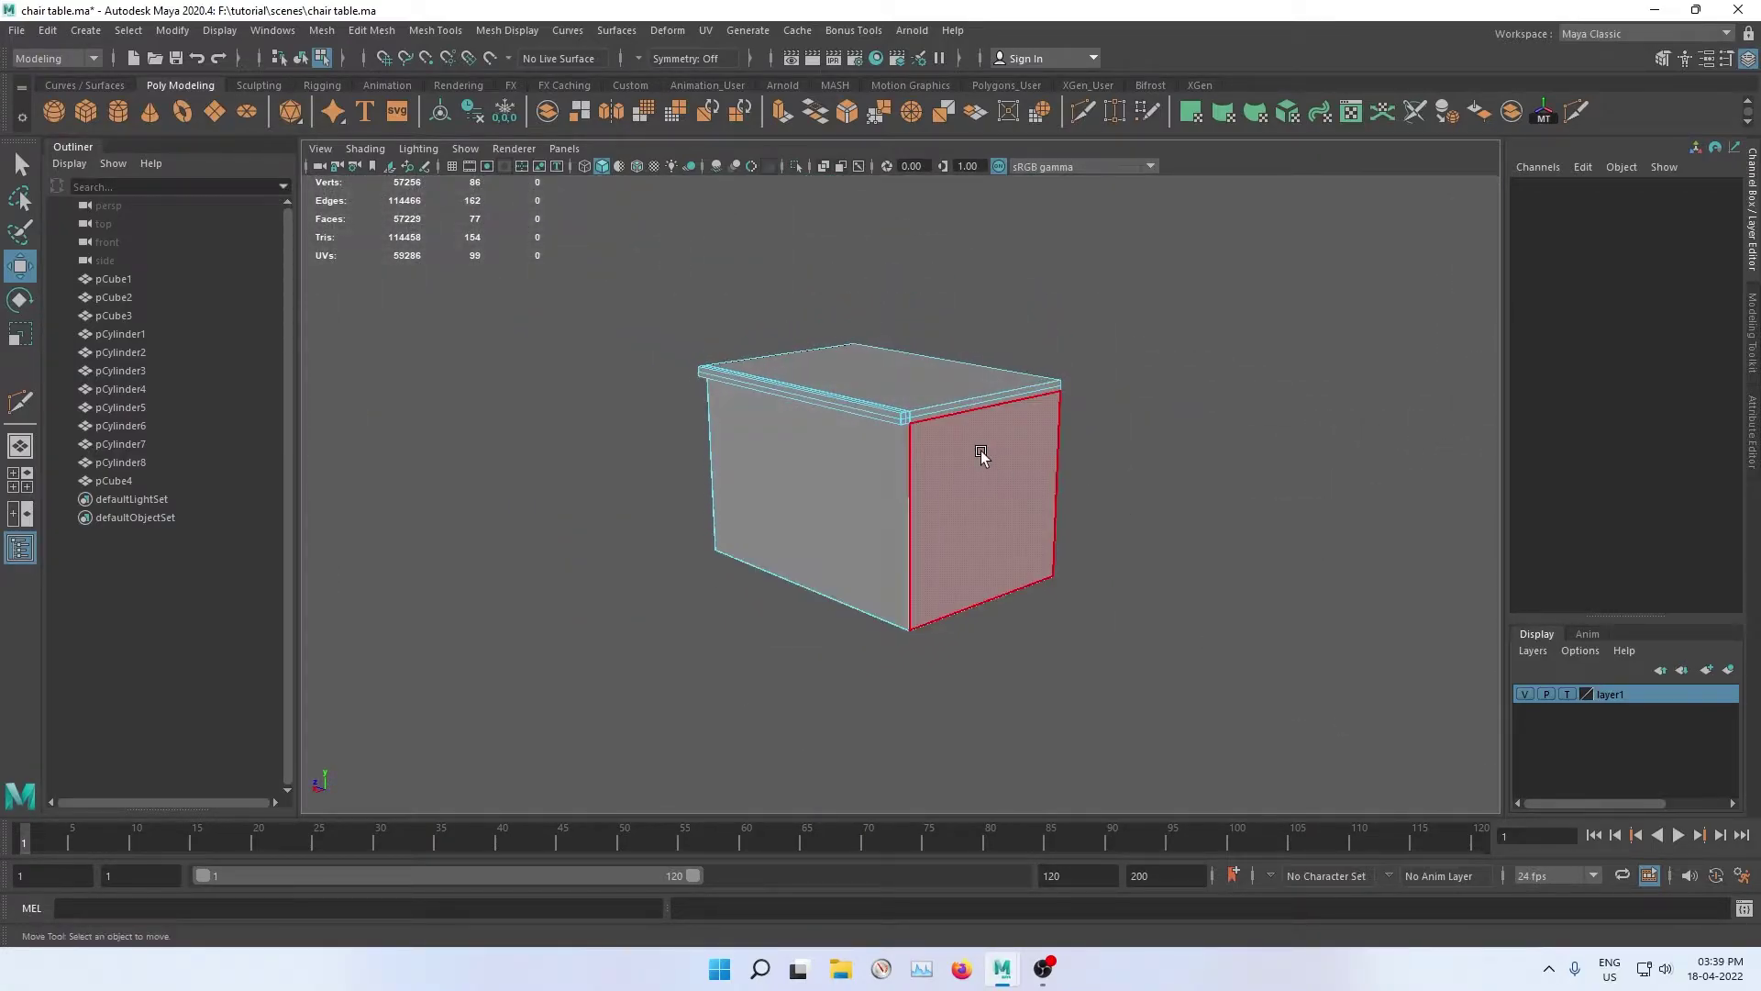
left_click_drag(981, 449, 913, 569, "alt")
left_click_drag(994, 526, 866, 446, "alt")
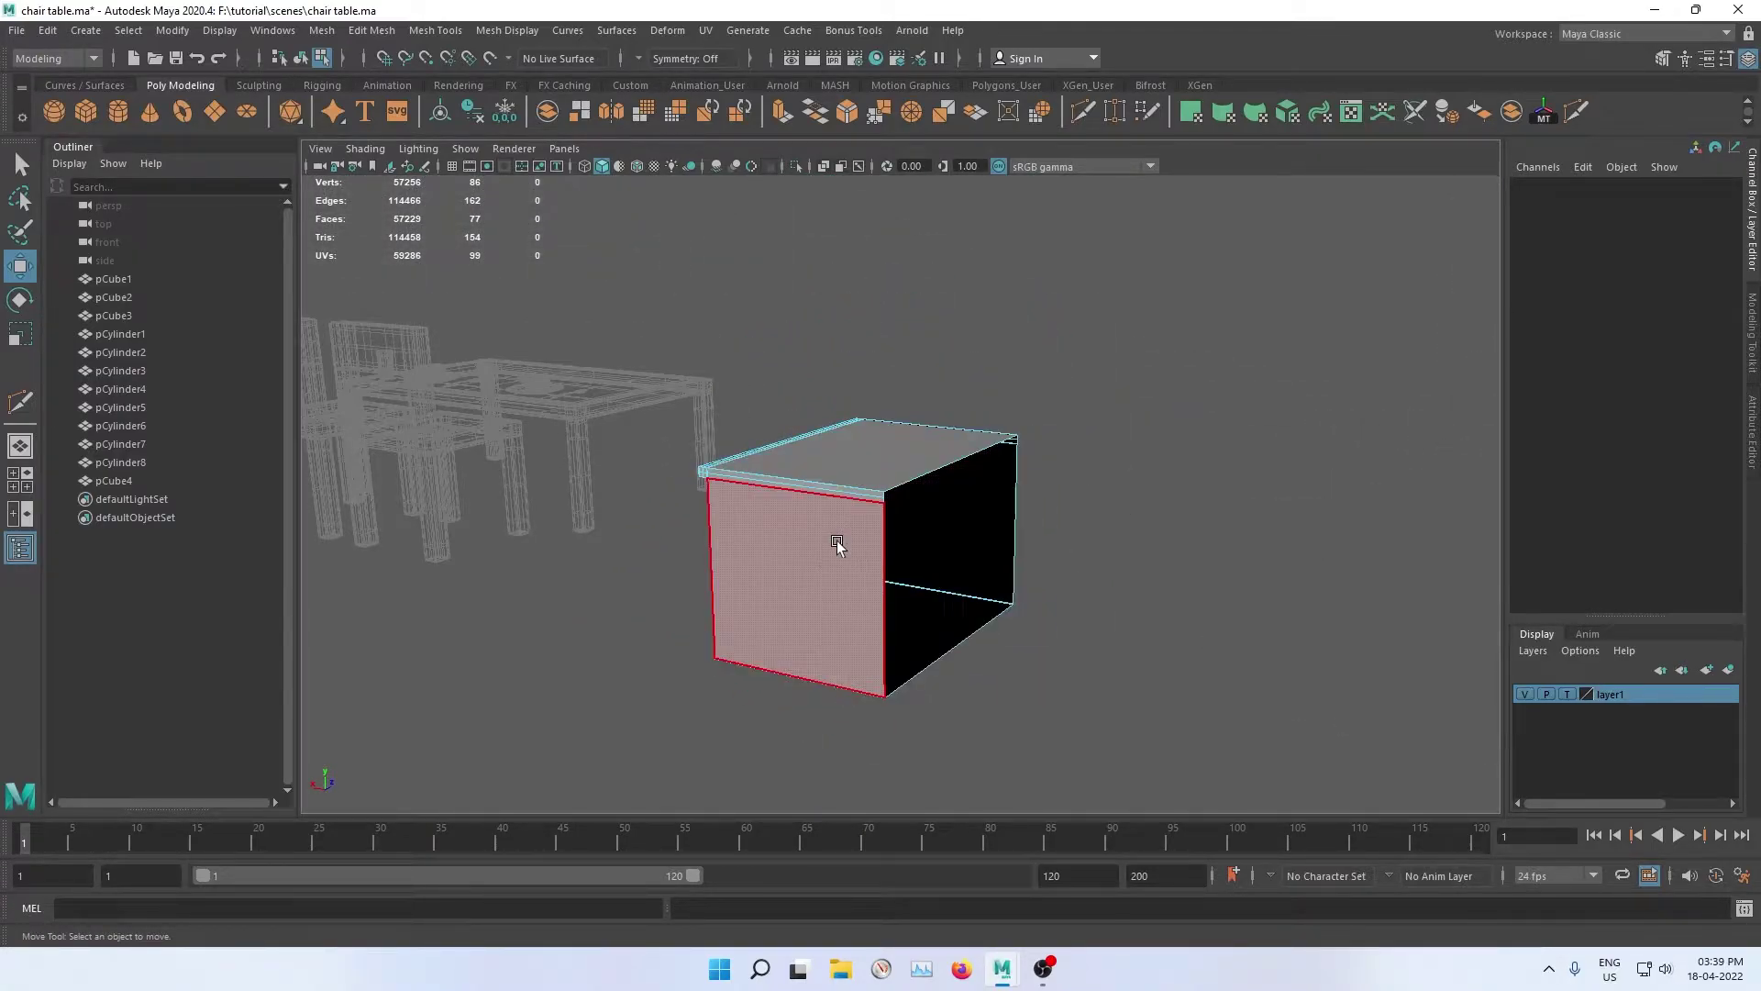
mouse_move(837, 544)
left_mouse_down("alt")
mouse_move(952, 424)
mouse_move(719, 499)
mouse_move(1024, 497)
left_mouse_up("alt")
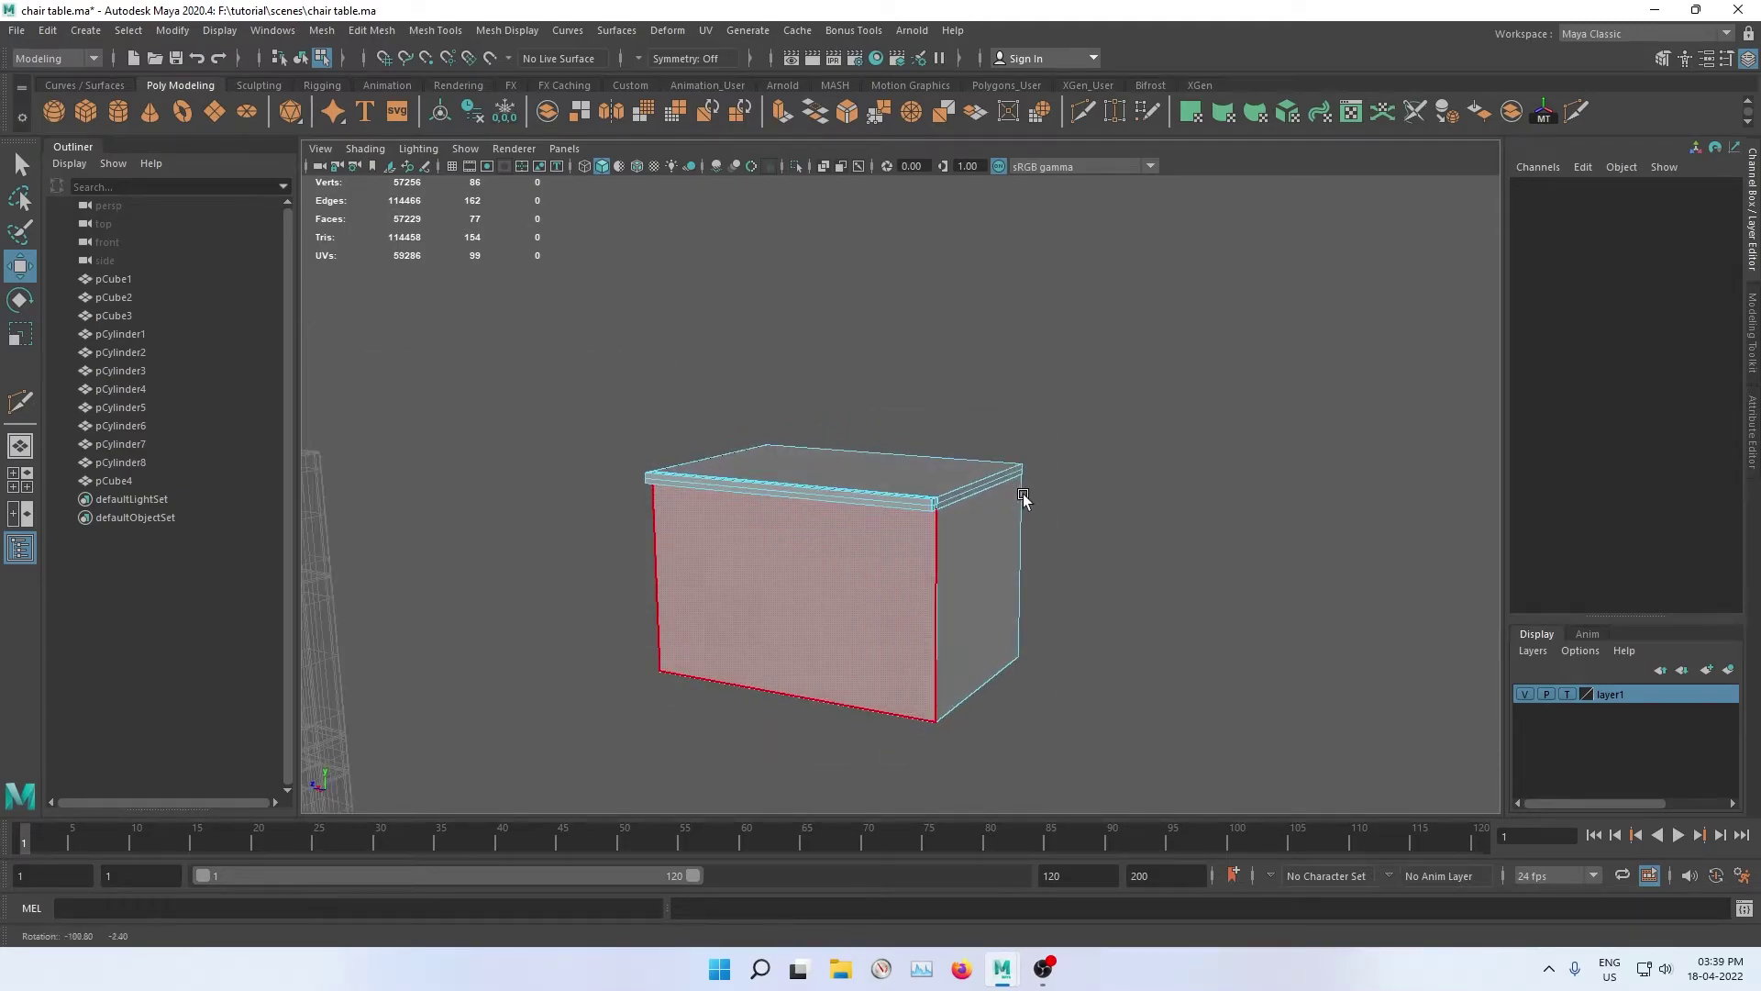
Step: Switch back to Object Mode through the right-click marking menu
right_click_drag(905, 487, 1004, 440)
left_click(971, 503)
scroll(950, 530, "up", 2)
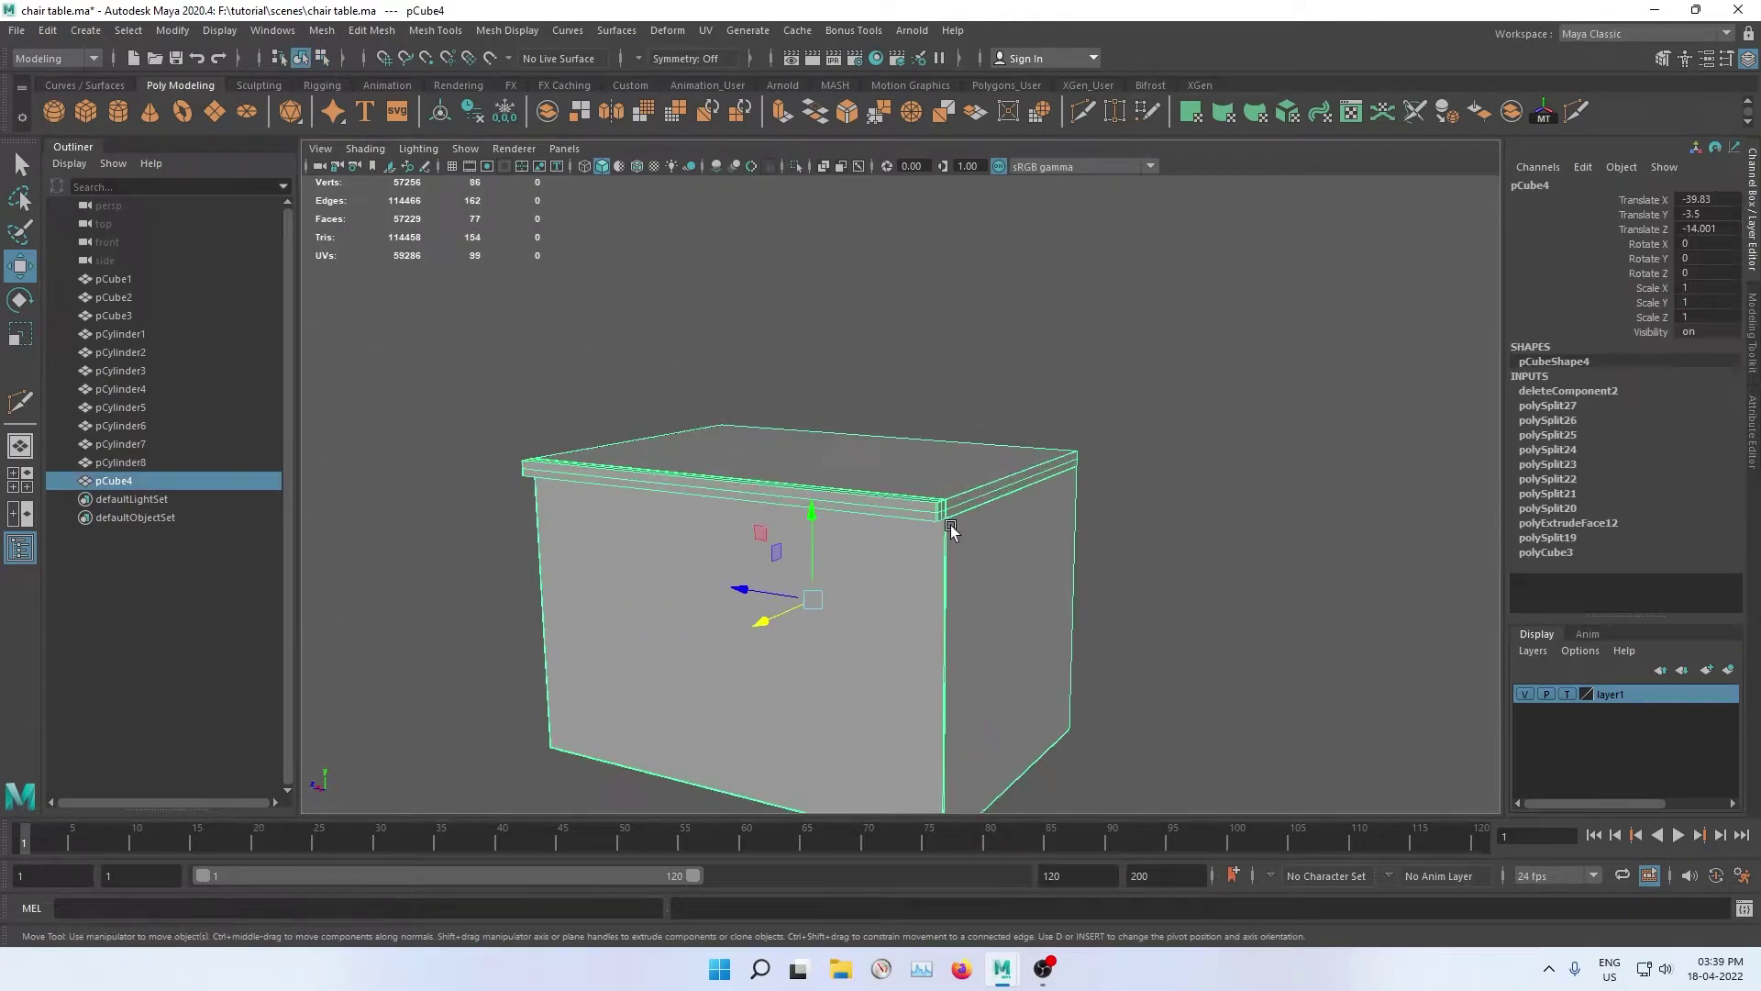
scroll(935, 516, "up", 2)
scroll(1018, 550, "down", 3)
mouse_move(908, 535)
left_mouse_down("alt")
mouse_move(944, 499)
mouse_move(791, 535)
mouse_move(931, 530)
mouse_move(731, 496)
left_mouse_up("alt")
left_click(731, 495)
scroll(925, 514, "up", 2)
left_click_drag(928, 504, 778, 534, "alt")
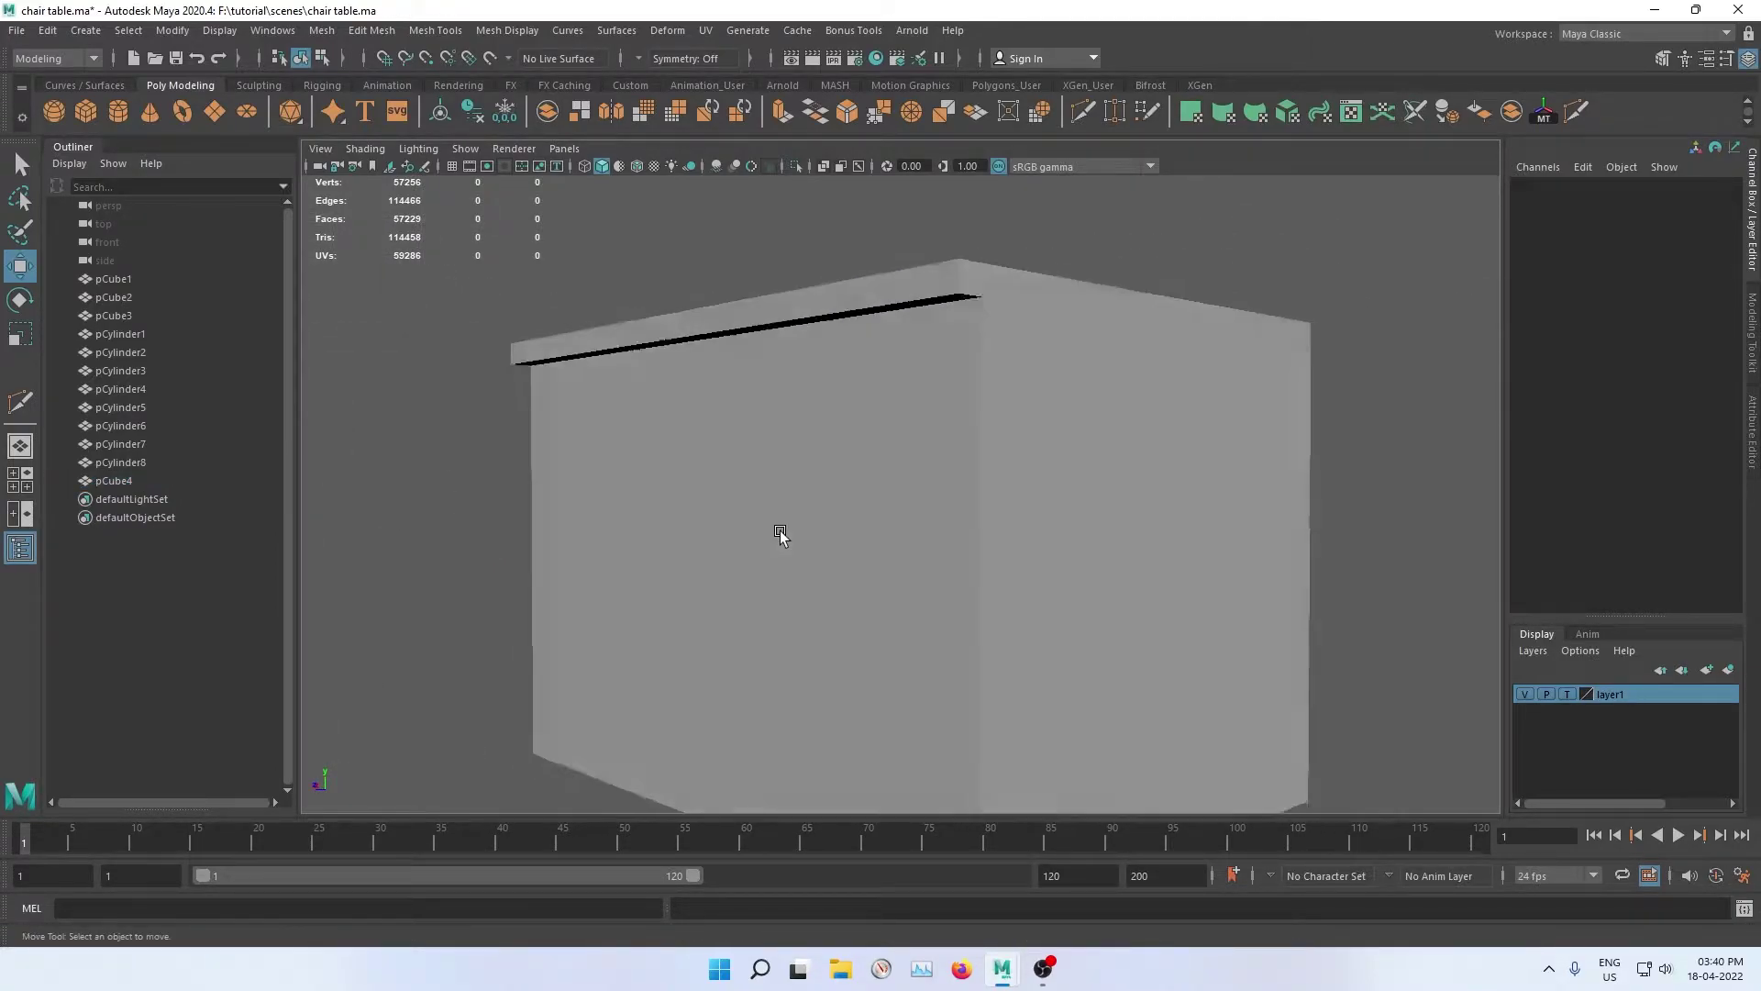
left_click(896, 542)
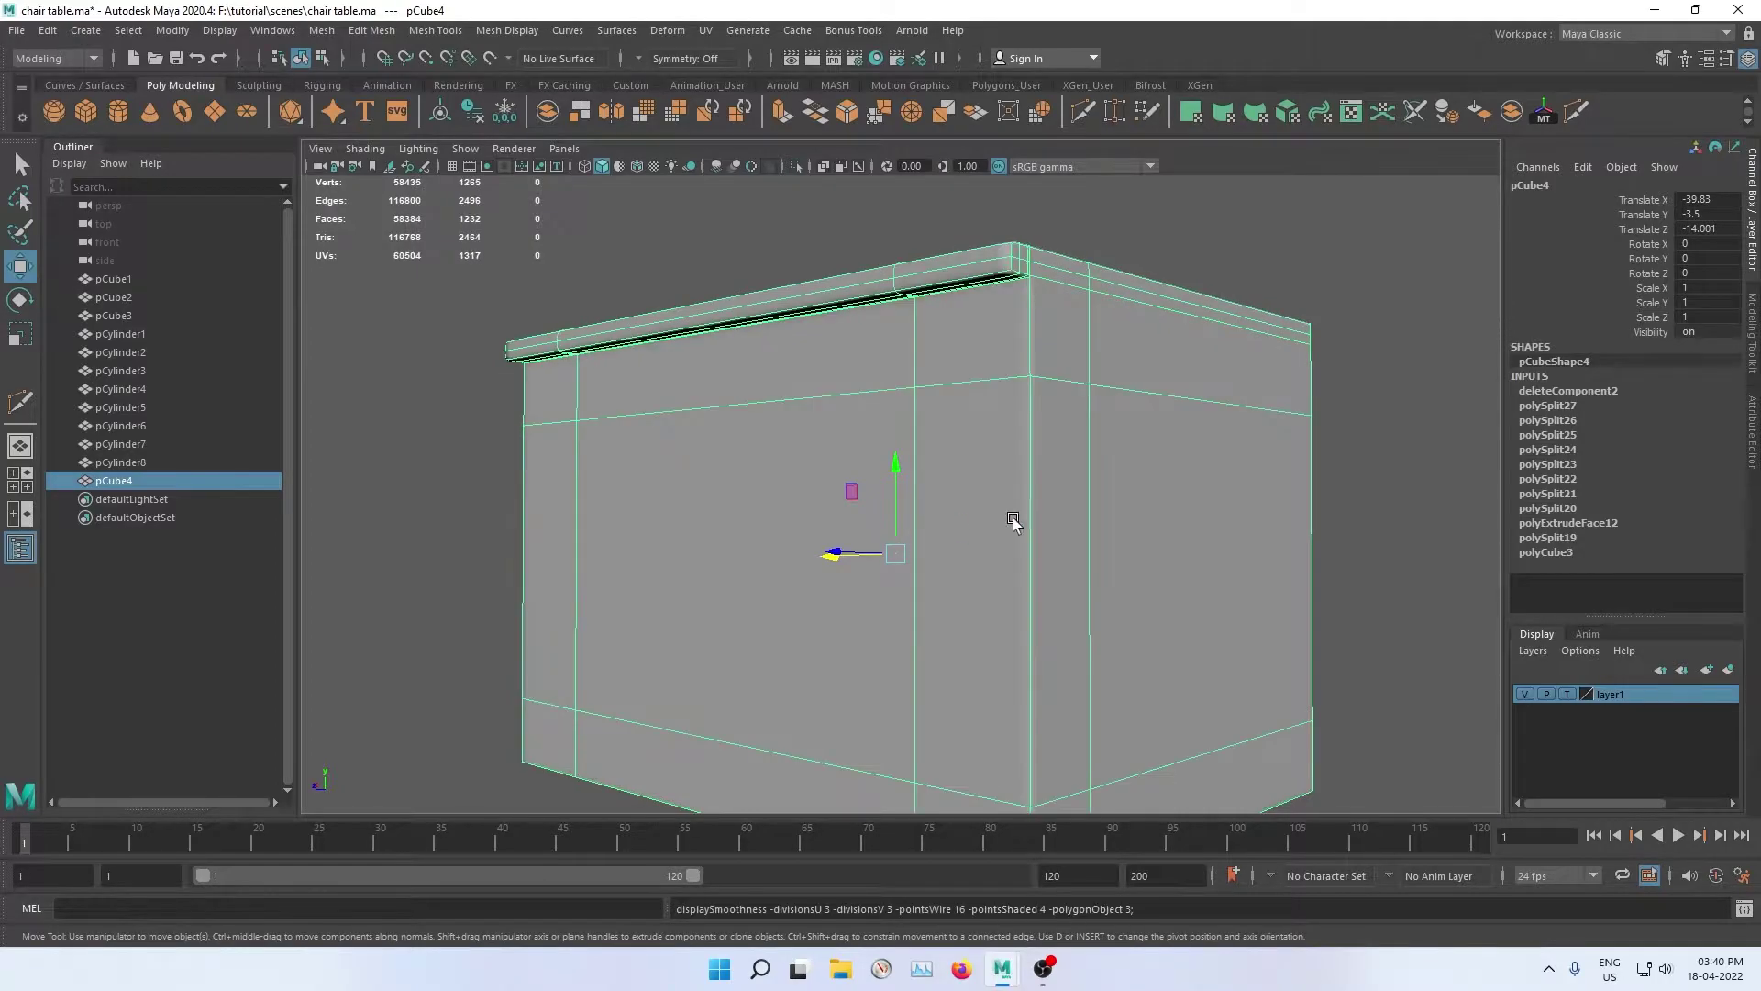
left_click(1369, 390)
scroll(1285, 422, "down", 3)
mouse_move(1153, 445)
left_mouse_down("alt")
mouse_move(1227, 507)
mouse_move(1281, 465)
mouse_move(1150, 382)
mouse_move(994, 393)
mouse_move(1266, 425)
mouse_move(1238, 382)
left_mouse_up("alt")
scroll(1055, 477, "up", 3)
mouse_move(1055, 478)
left_mouse_down("alt")
mouse_move(892, 480)
mouse_move(948, 483)
left_mouse_up("alt")
left_click(1021, 514)
left_click(1336, 500)
mouse_move(1336, 500)
left_mouse_down("alt")
mouse_move(1172, 543)
mouse_move(949, 507)
mouse_move(669, 499)
mouse_move(586, 519)
mouse_move(636, 508)
mouse_move(707, 547)
left_mouse_up("alt")
left_click(1003, 535)
left_click(1319, 506)
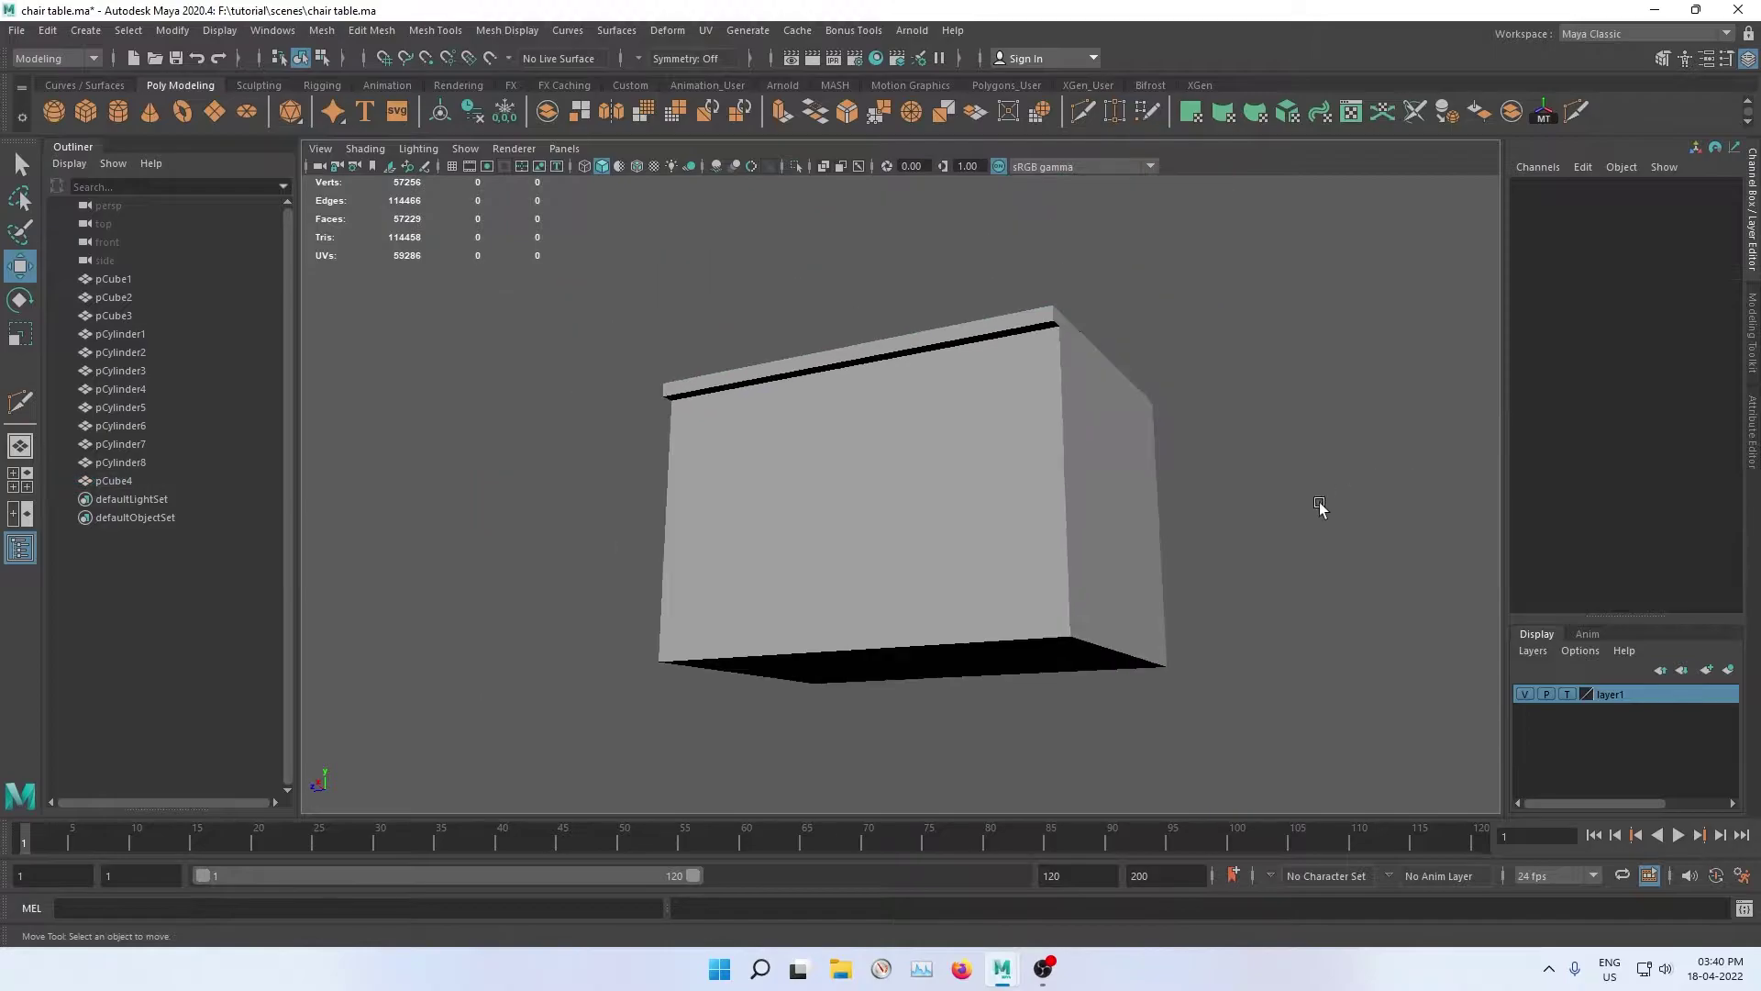
mouse_move(1318, 507)
left_mouse_down("alt")
mouse_move(1053, 581)
mouse_move(811, 470)
left_mouse_up("alt")
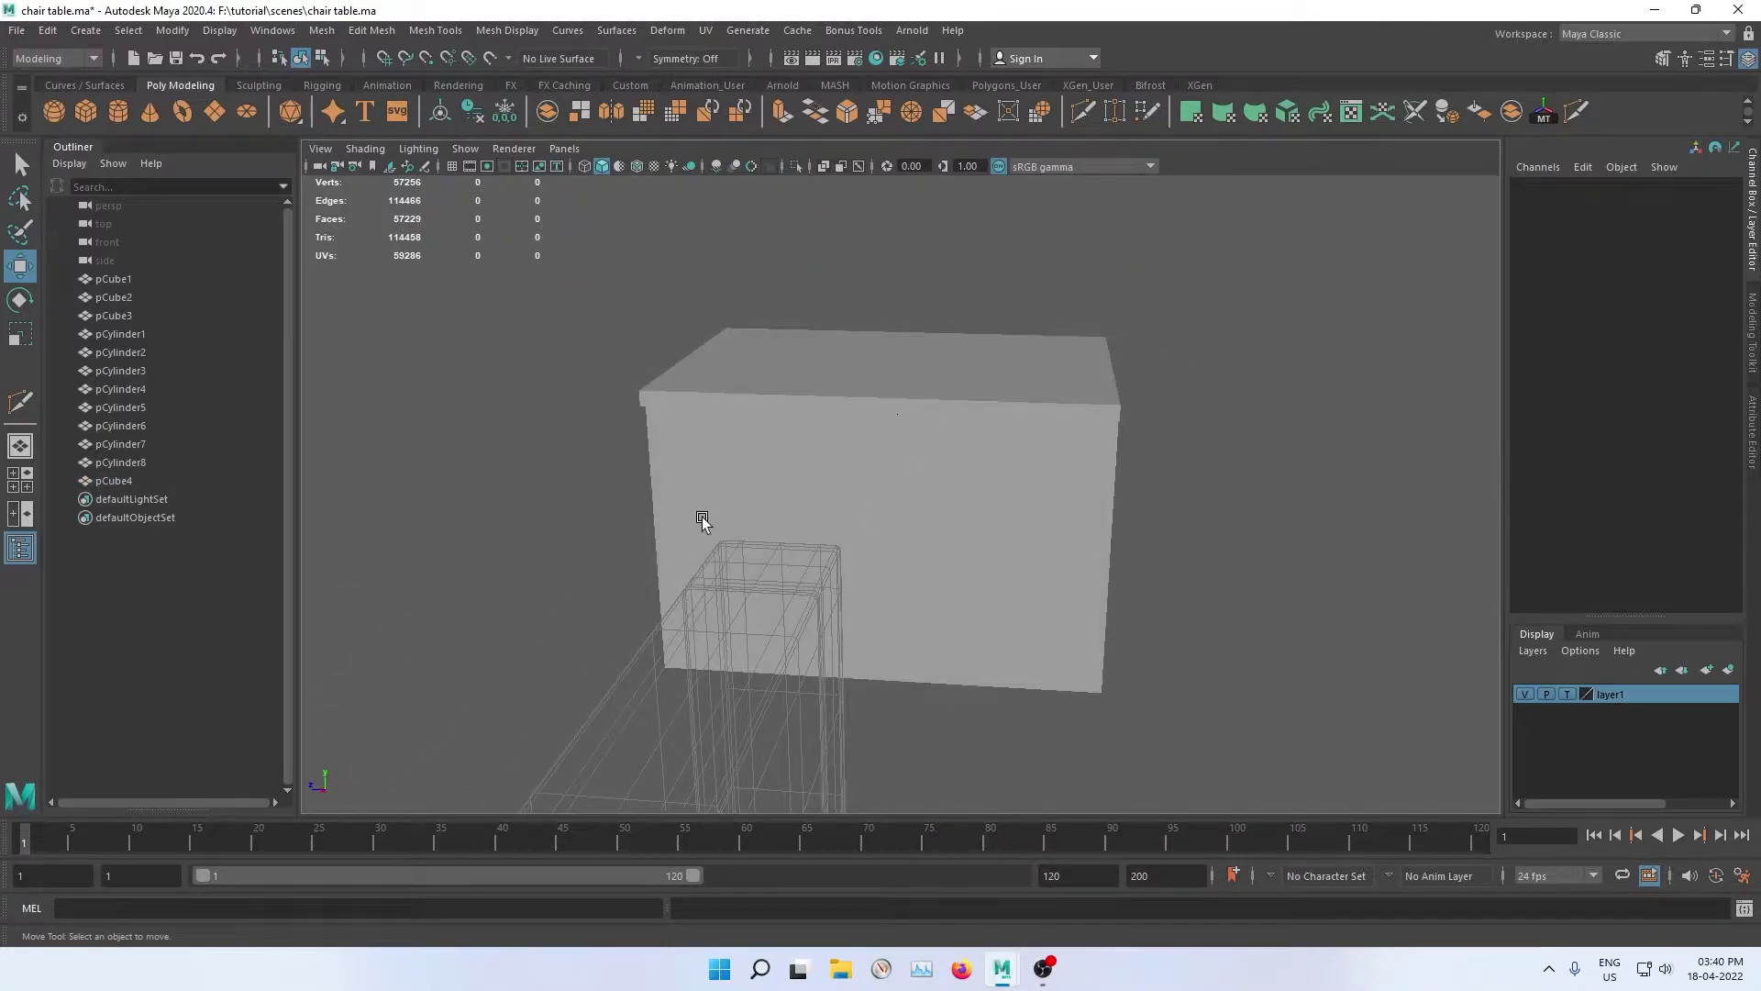
left_click_drag(701, 519, 608, 552, "alt")
mouse_move(720, 543)
left_mouse_down("alt")
mouse_move(817, 538)
mouse_move(641, 492)
mouse_move(487, 480)
mouse_move(862, 503)
mouse_move(720, 483)
mouse_move(752, 479)
left_mouse_up("alt")
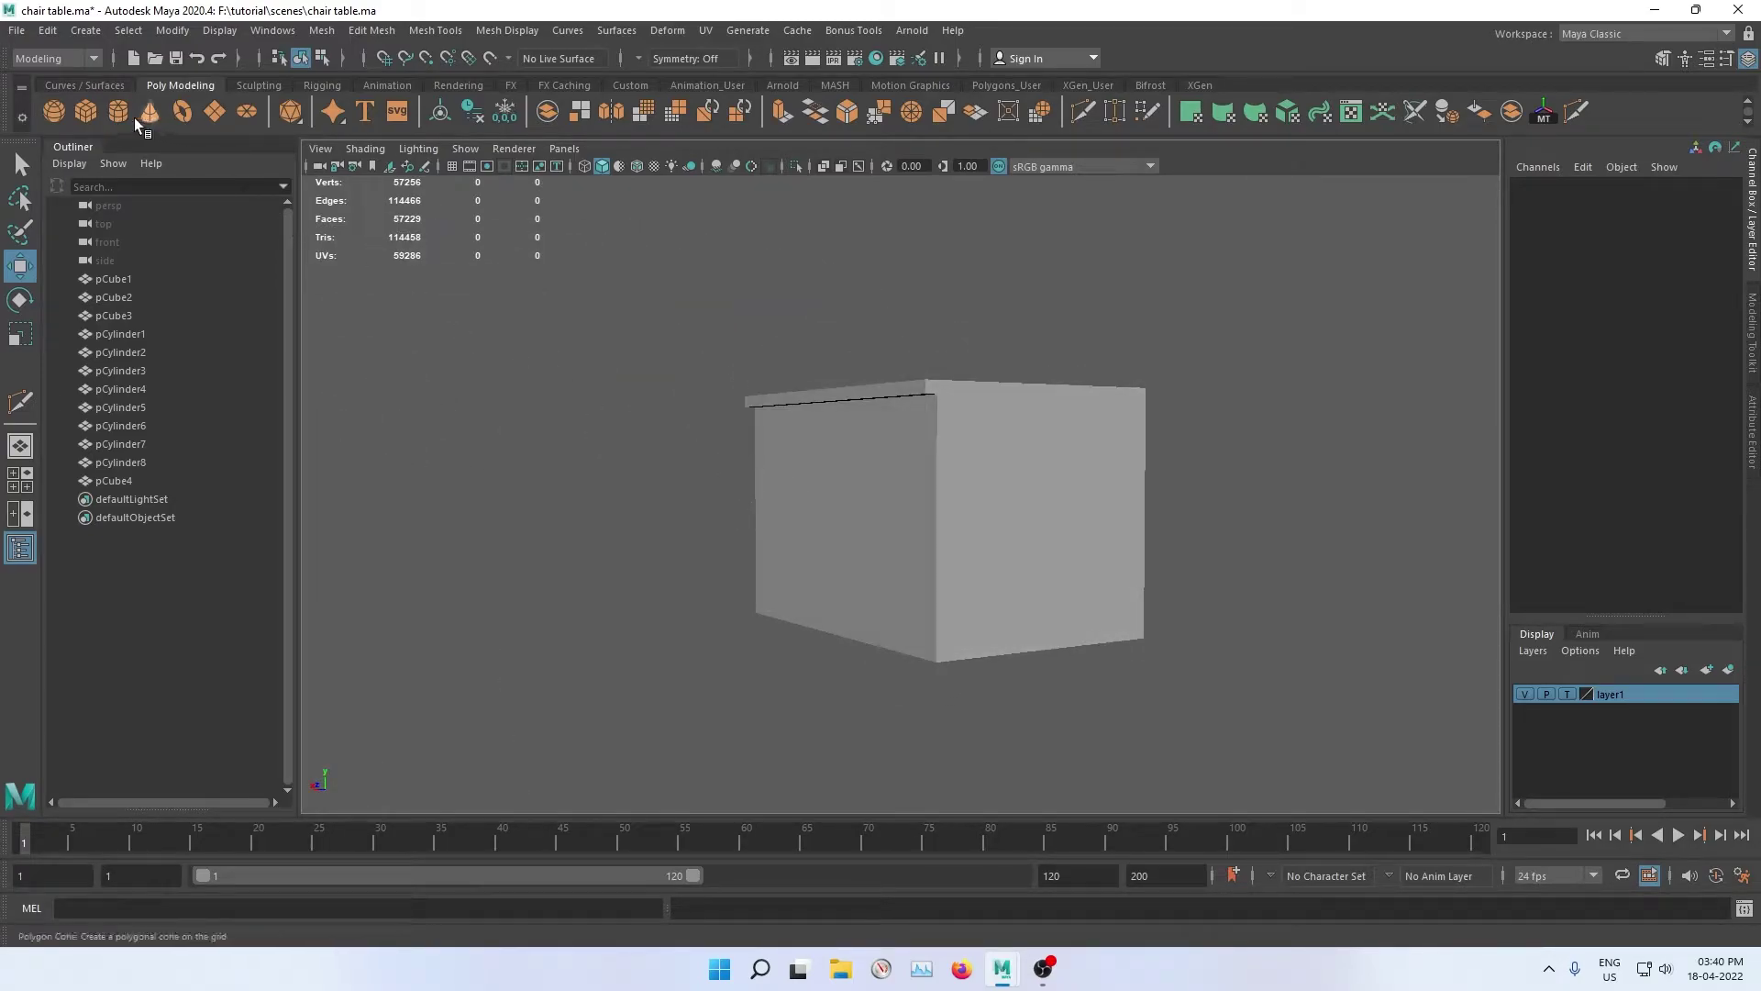
Step: Create a new polygon cube and set its Depth to 15 to form a bar
left_click(84, 106)
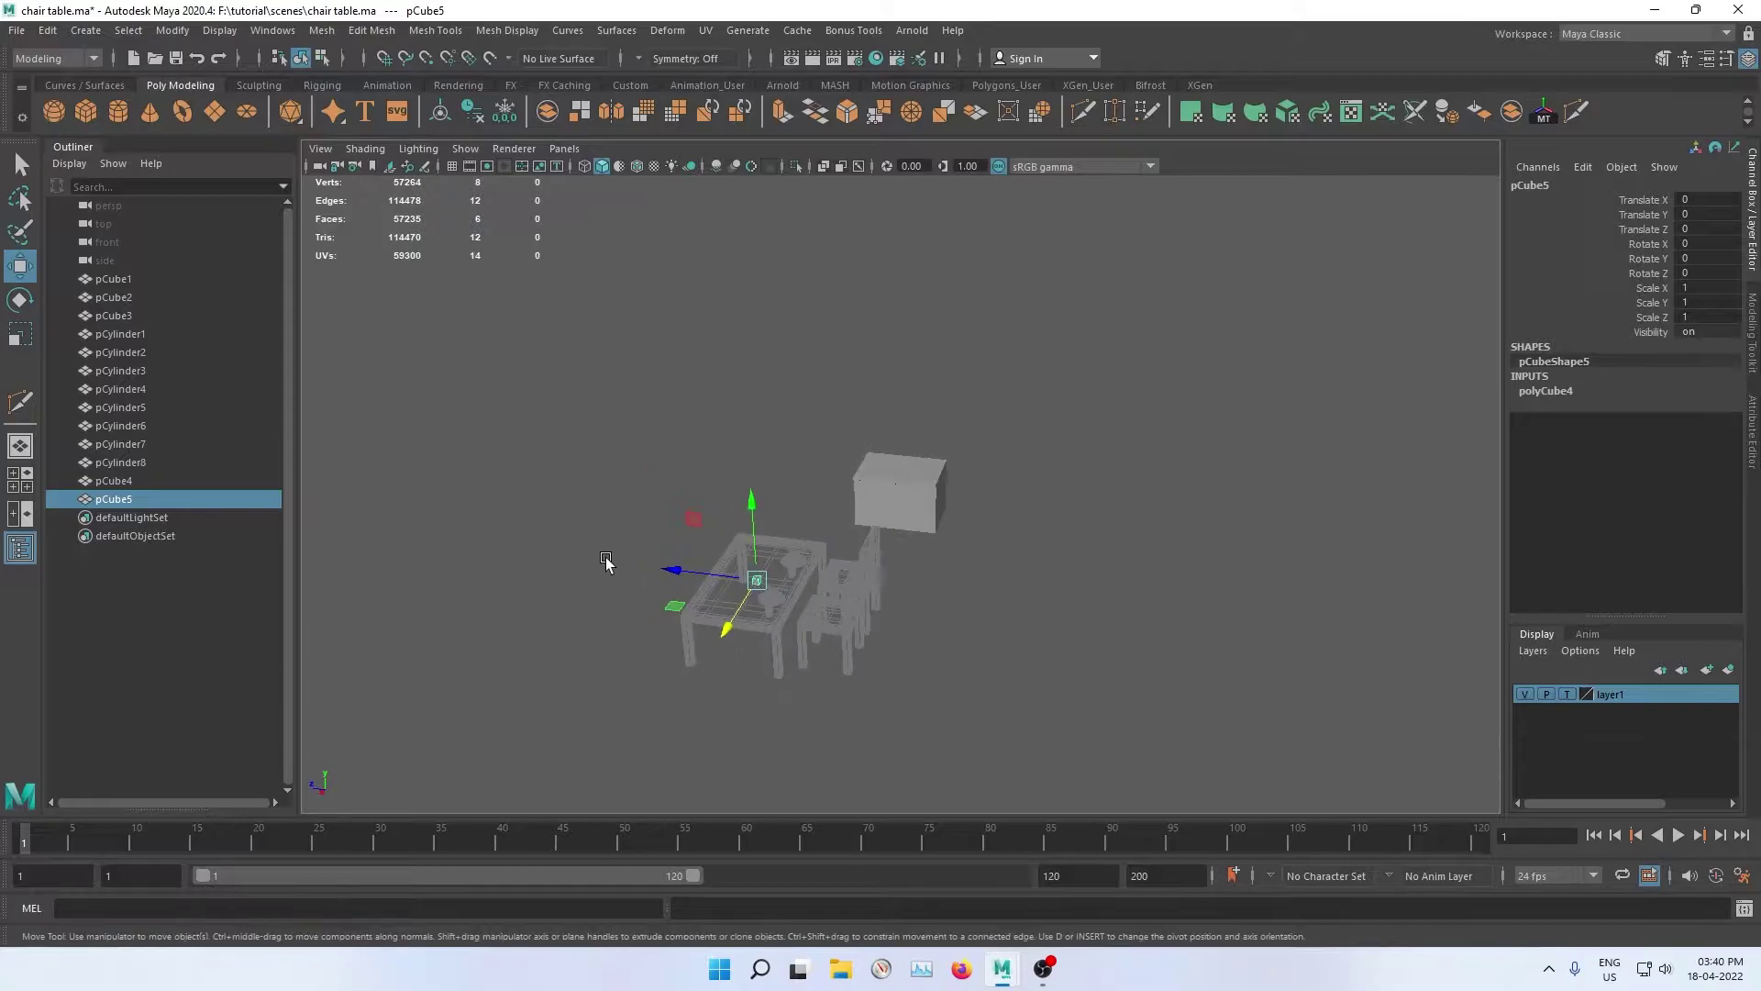
middle_click_drag(667, 549, 591, 550, "alt")
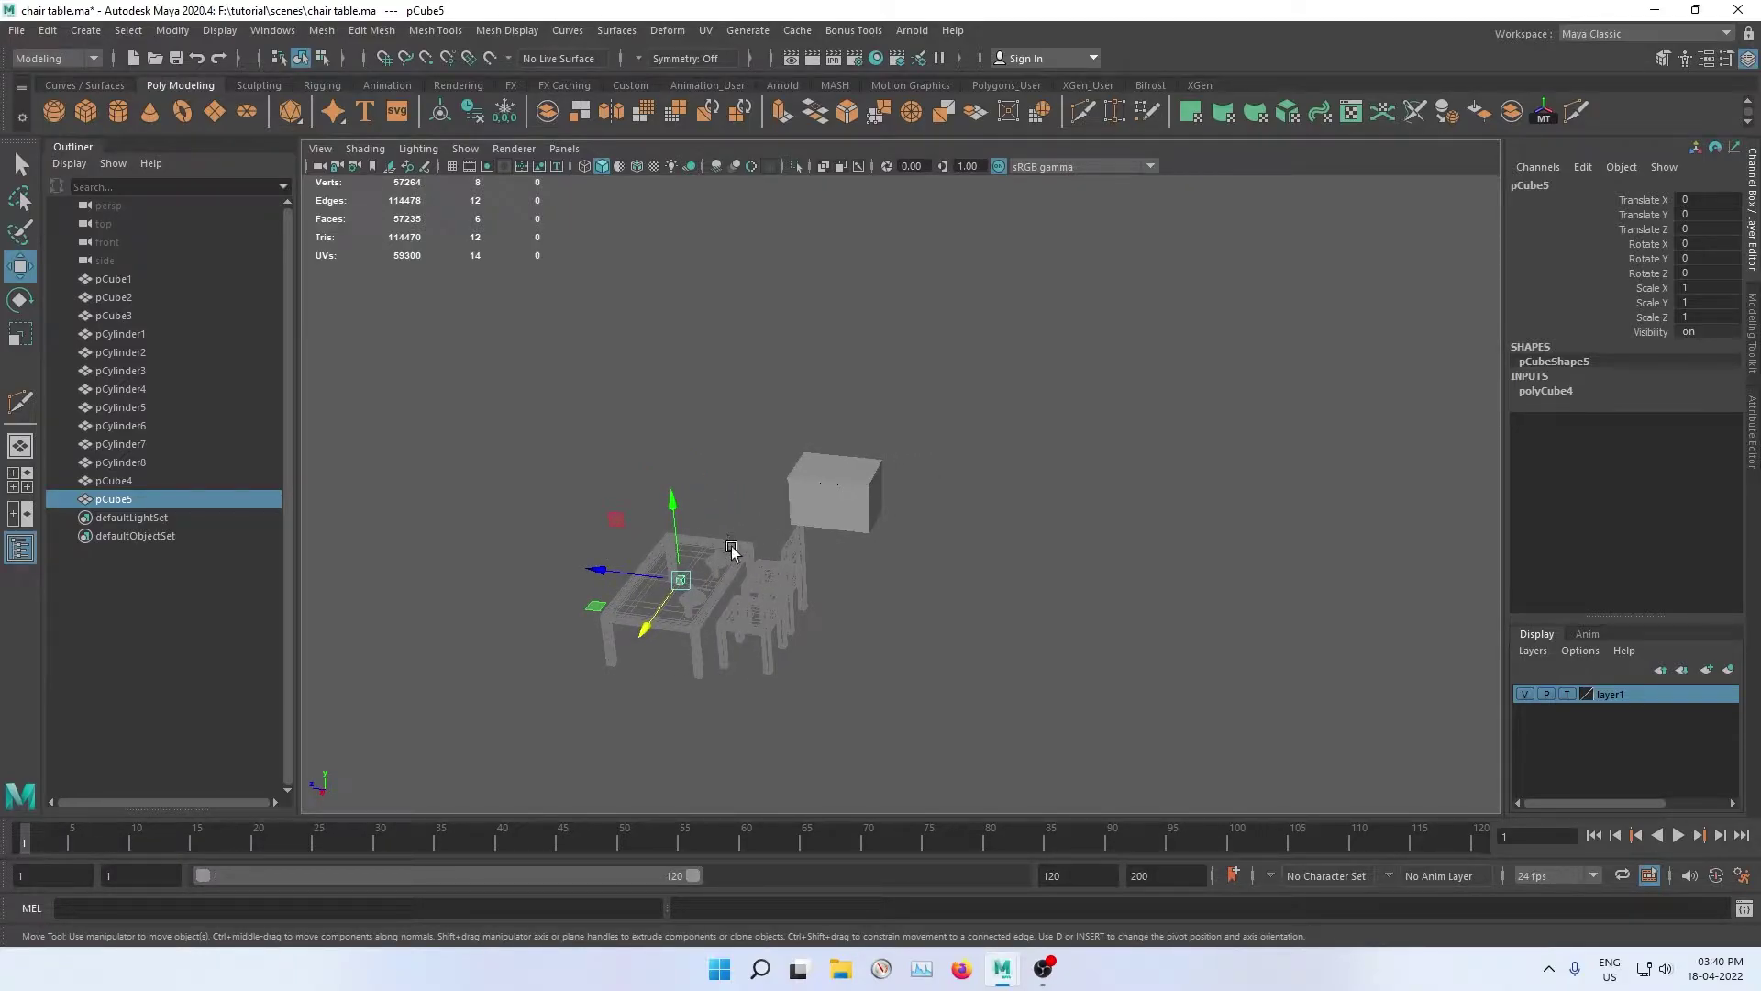
mouse_move(652, 629)
left_mouse_down()
mouse_move(812, 536)
mouse_move(724, 525)
left_mouse_up()
scroll(782, 484, "up", 3)
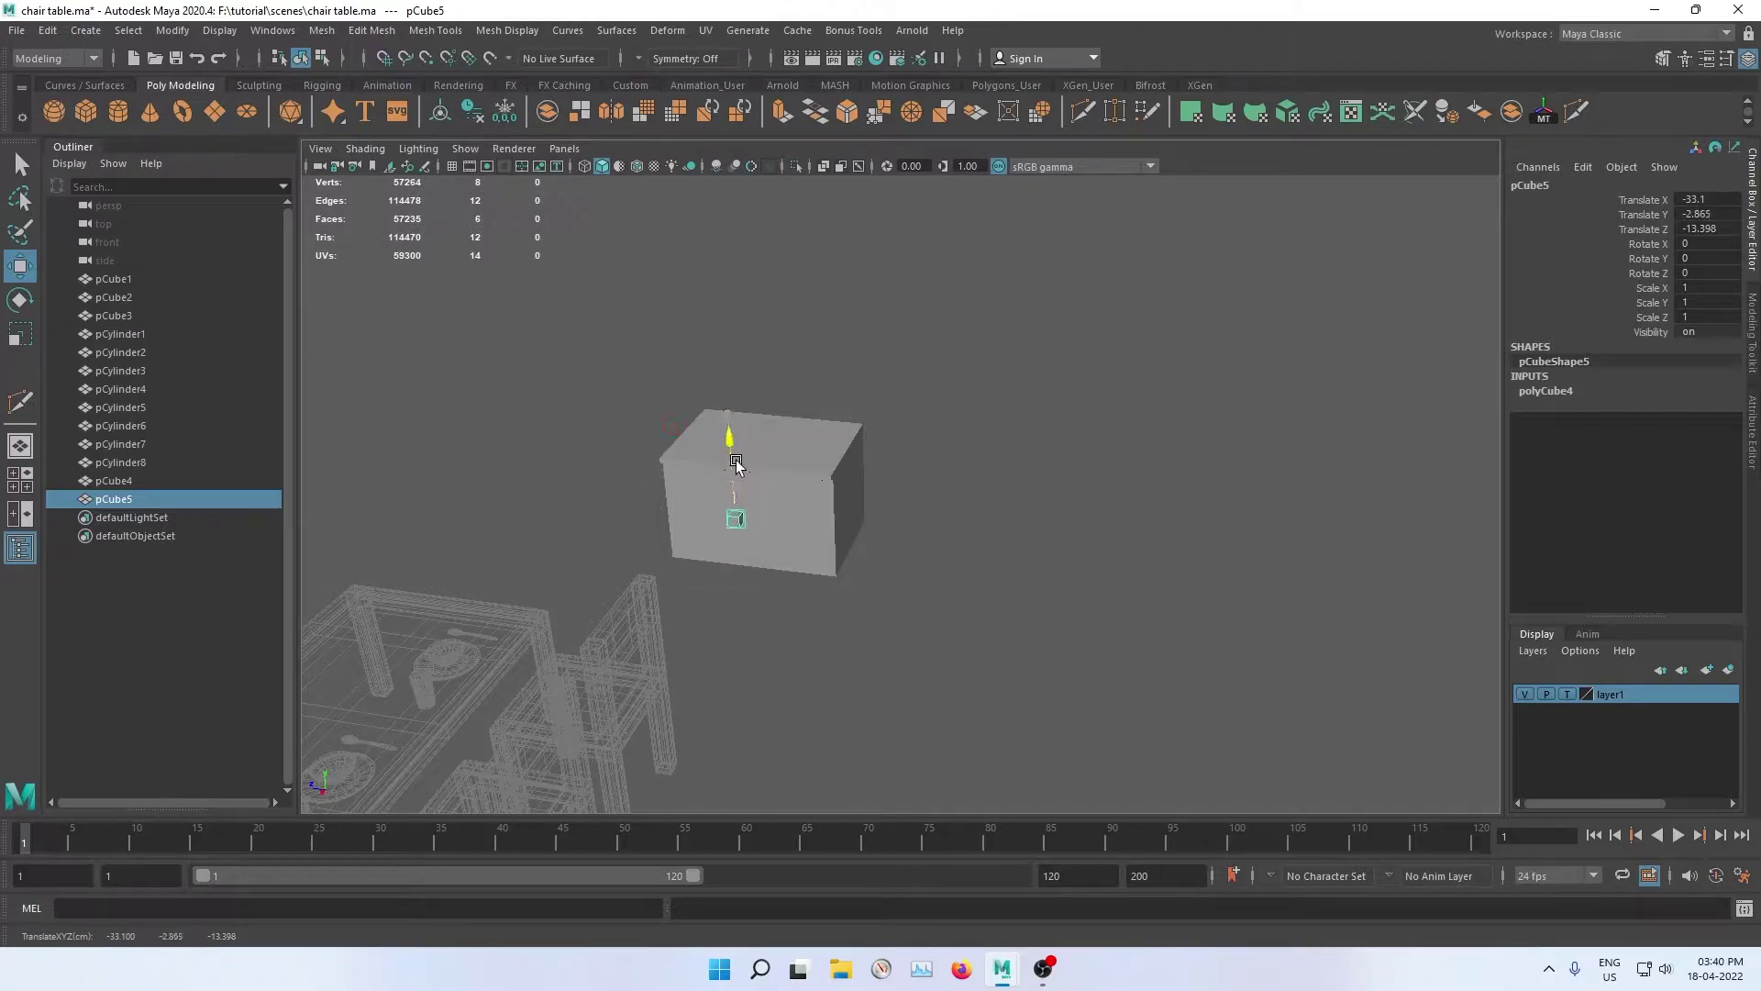
scroll(734, 477, "up", 3)
mouse_move(577, 487)
left_mouse_down("alt")
mouse_move(535, 487)
mouse_move(767, 570)
mouse_move(619, 476)
mouse_move(645, 481)
left_mouse_up("alt")
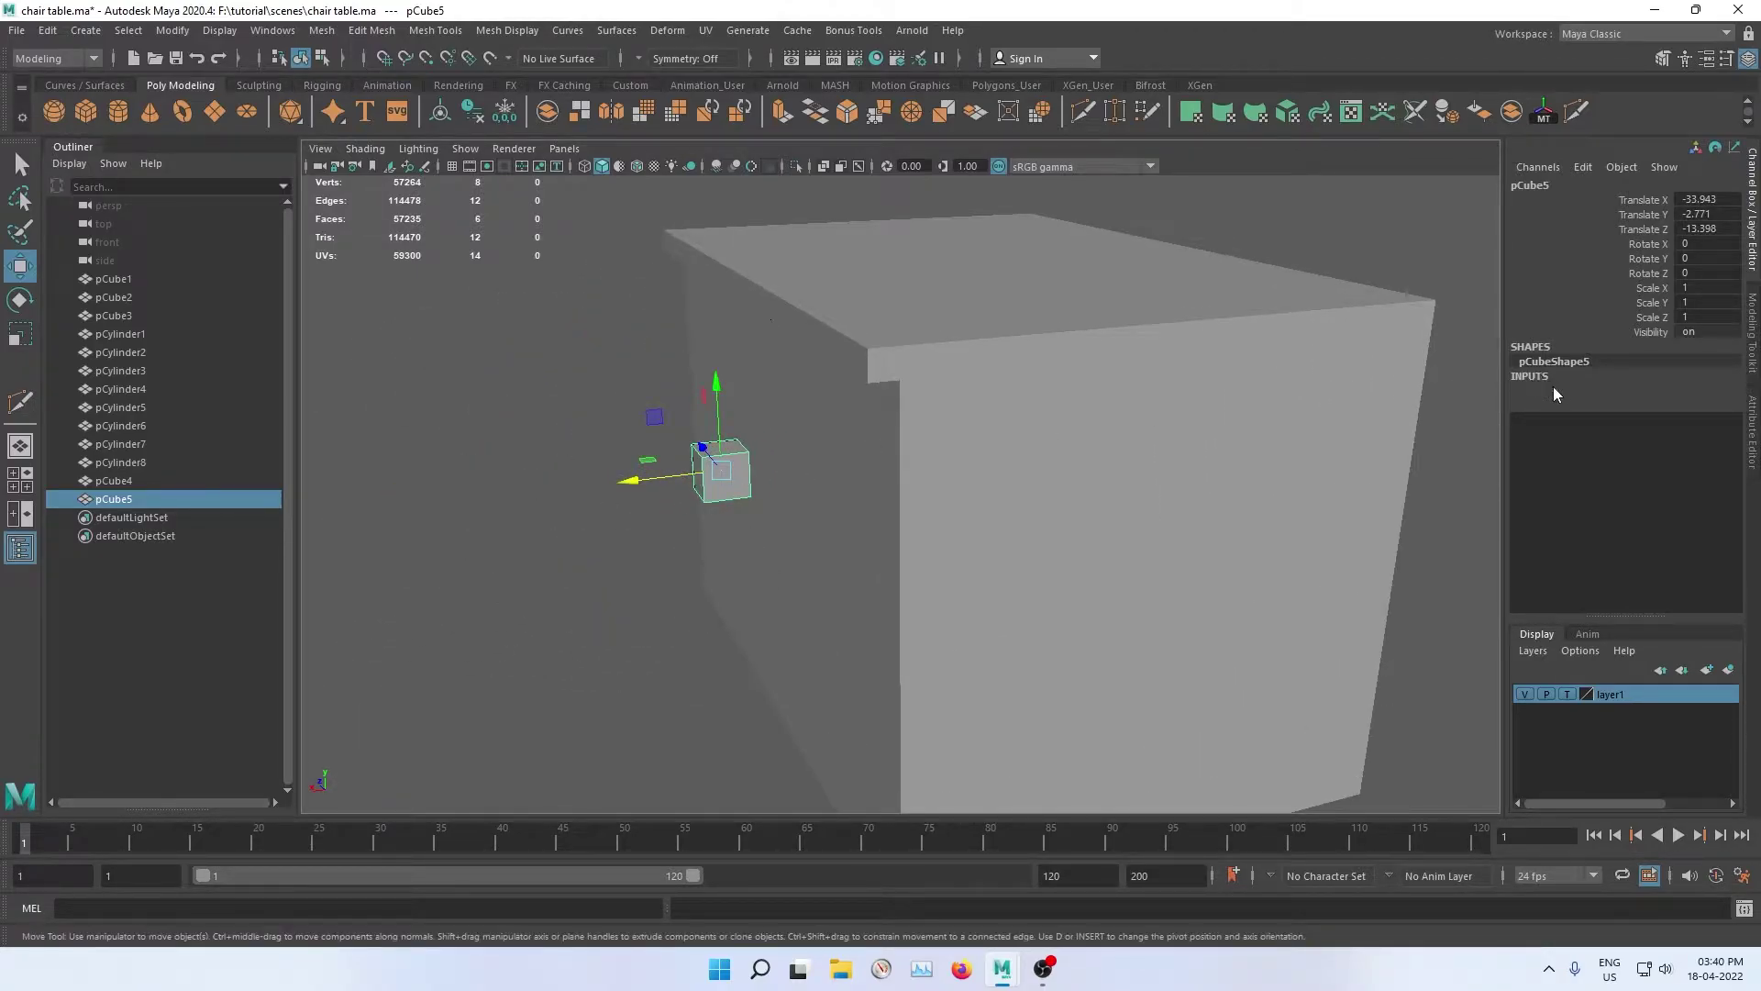
left_click(1553, 390)
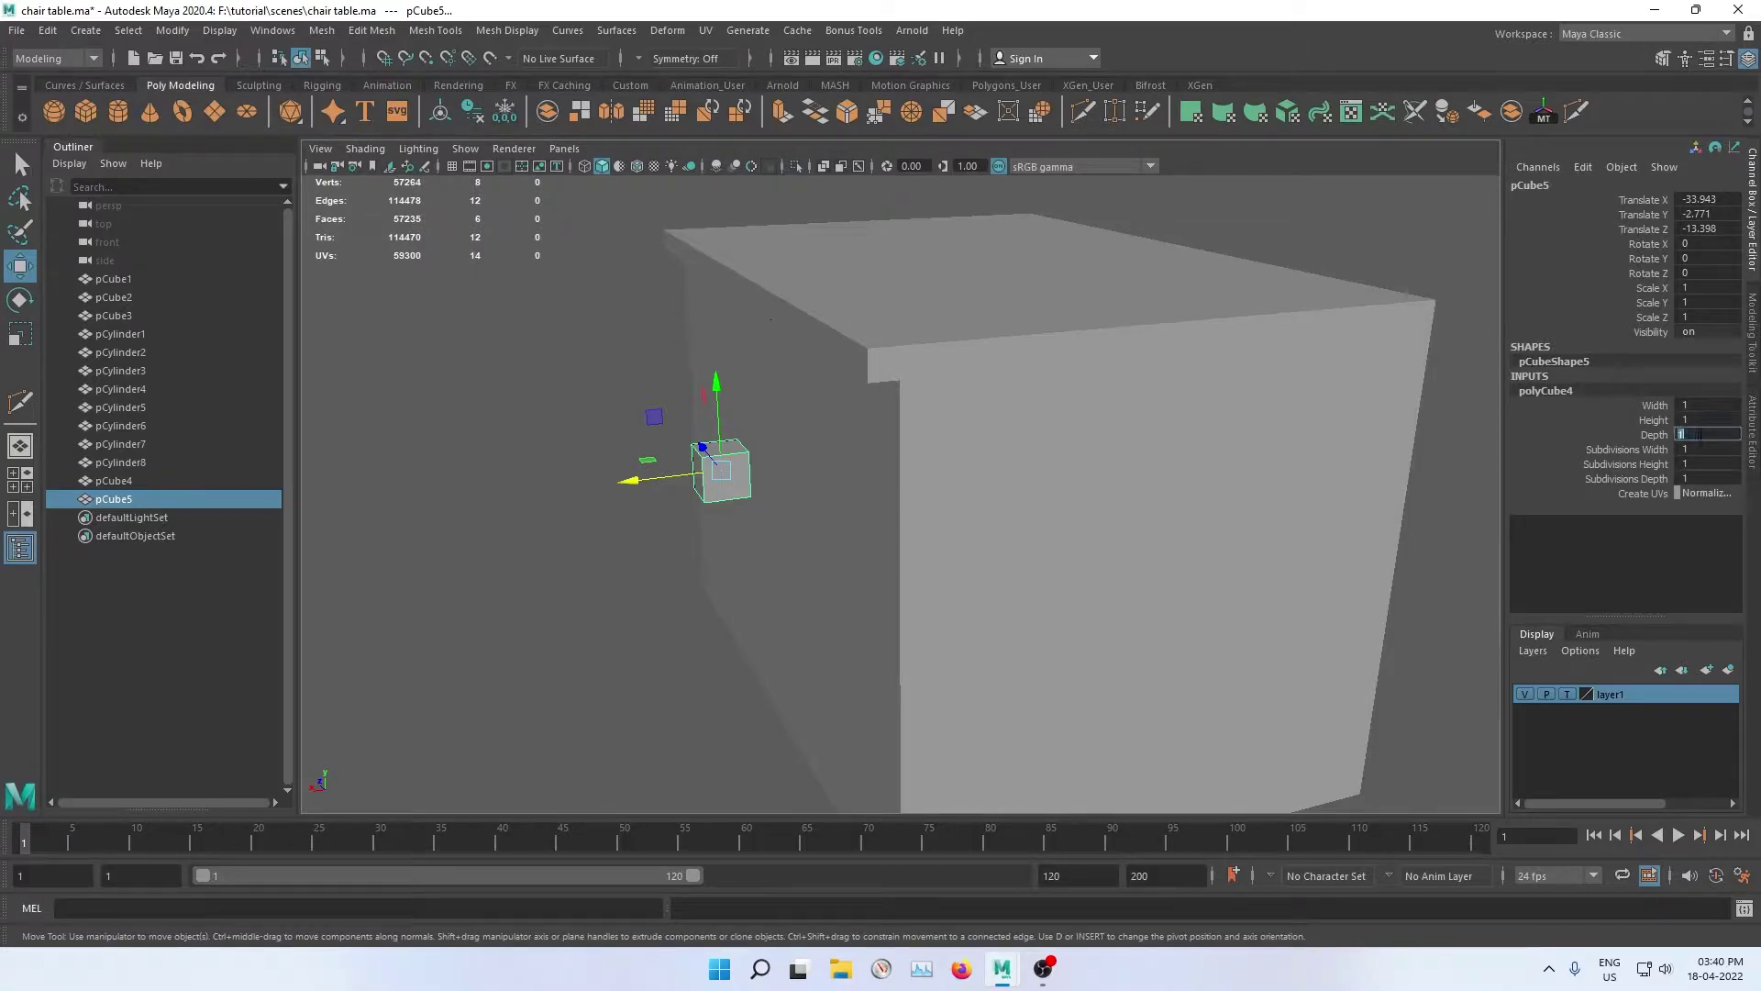
type("5")
key("Return")
Step: Move the cabinet box pCube4 to Translate X -40 and Z -15
left_click_drag(1422, 459, 1239, 499, "alt")
mouse_move(981, 494)
left_mouse_down("alt")
mouse_move(960, 483)
mouse_move(1085, 495)
left_mouse_up("alt")
key("f")
left_click(1187, 440)
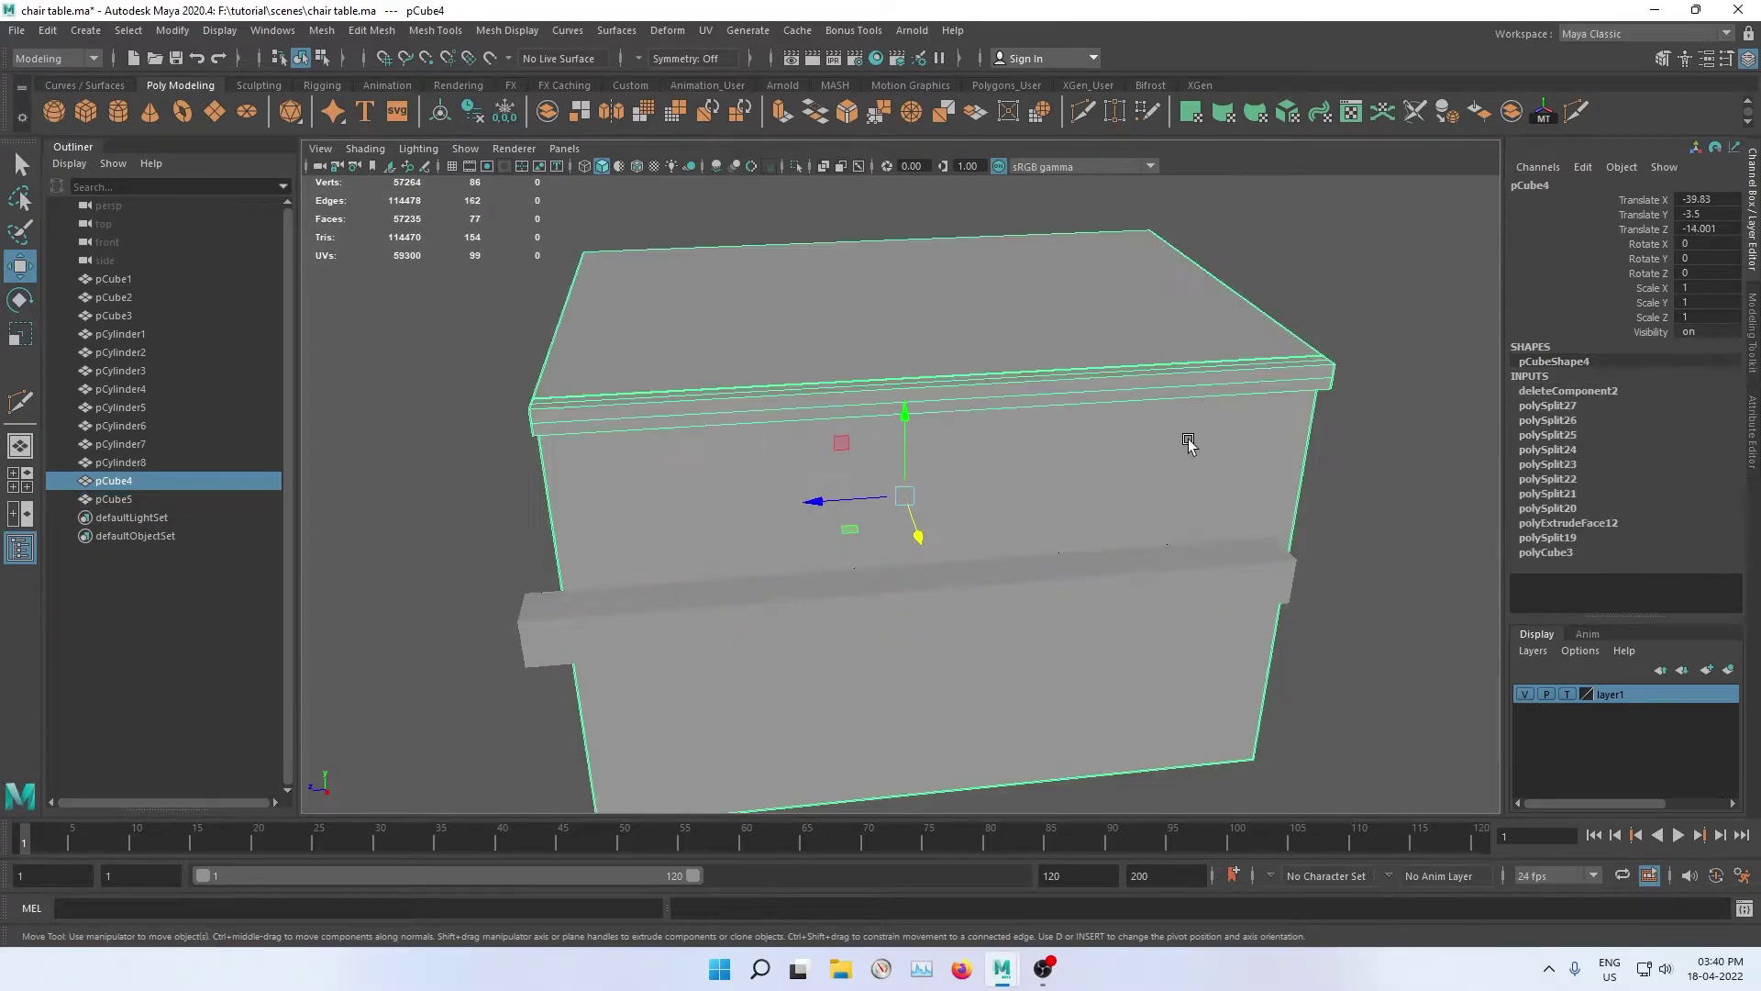
key("f")
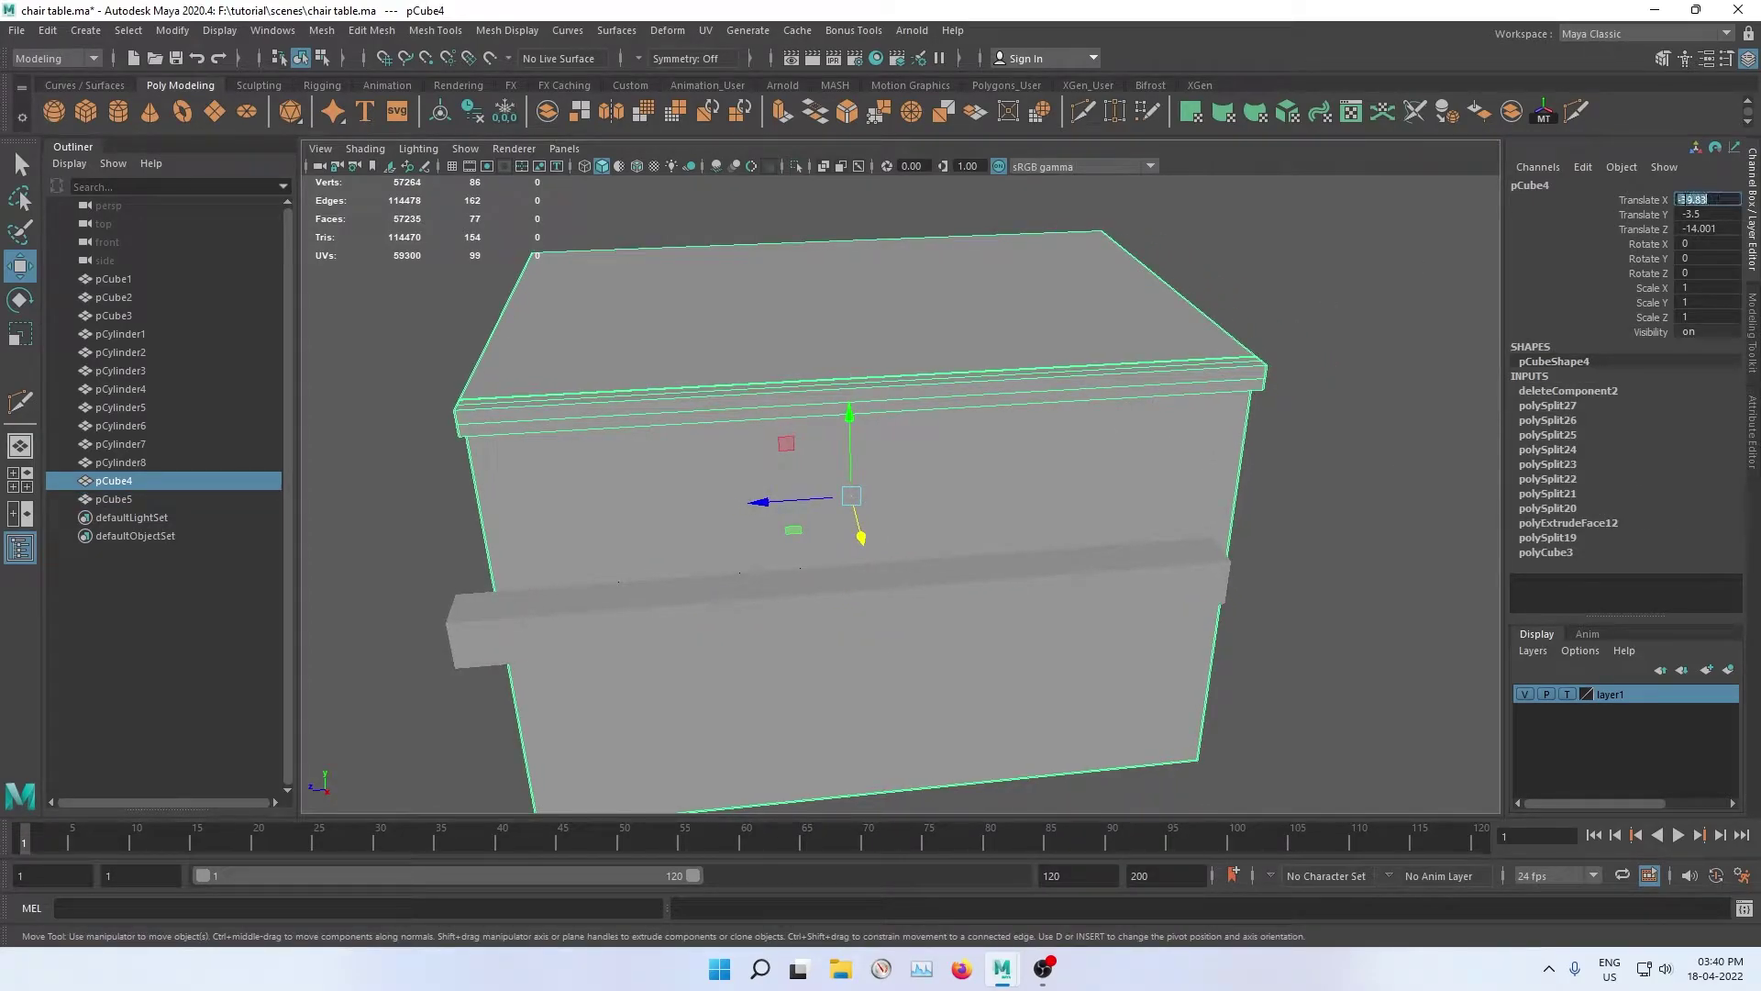
type("-40")
key("Return")
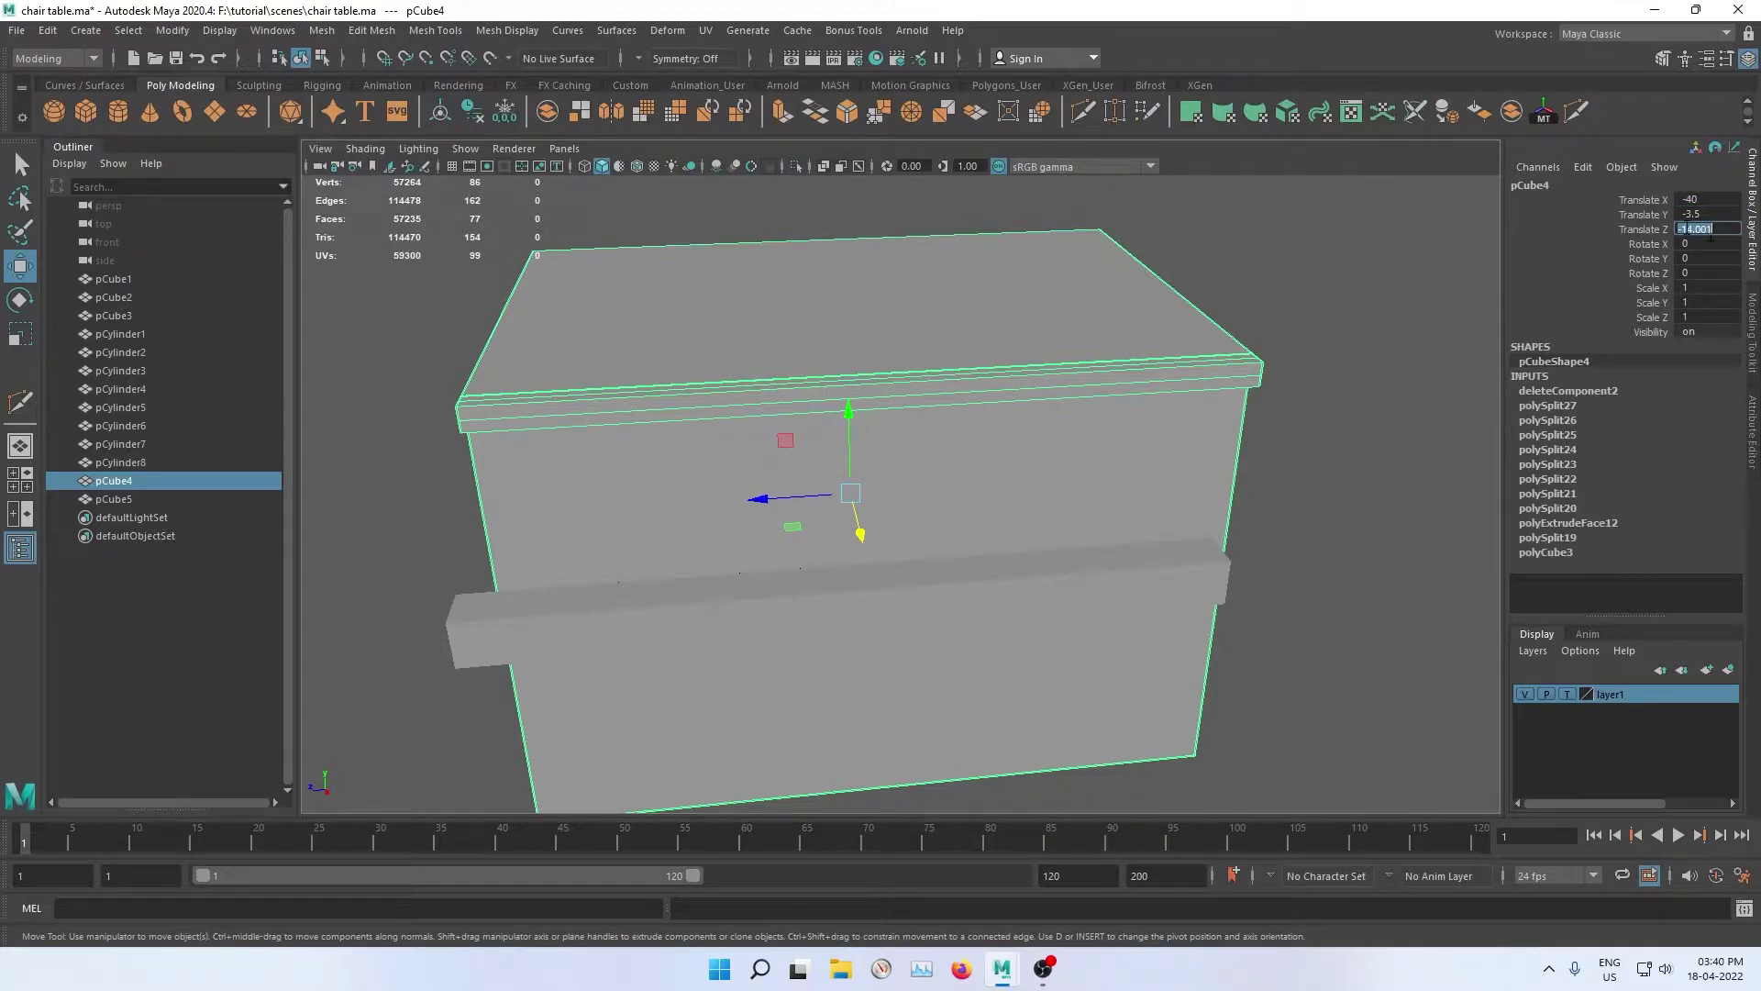
type("-15")
key("Return")
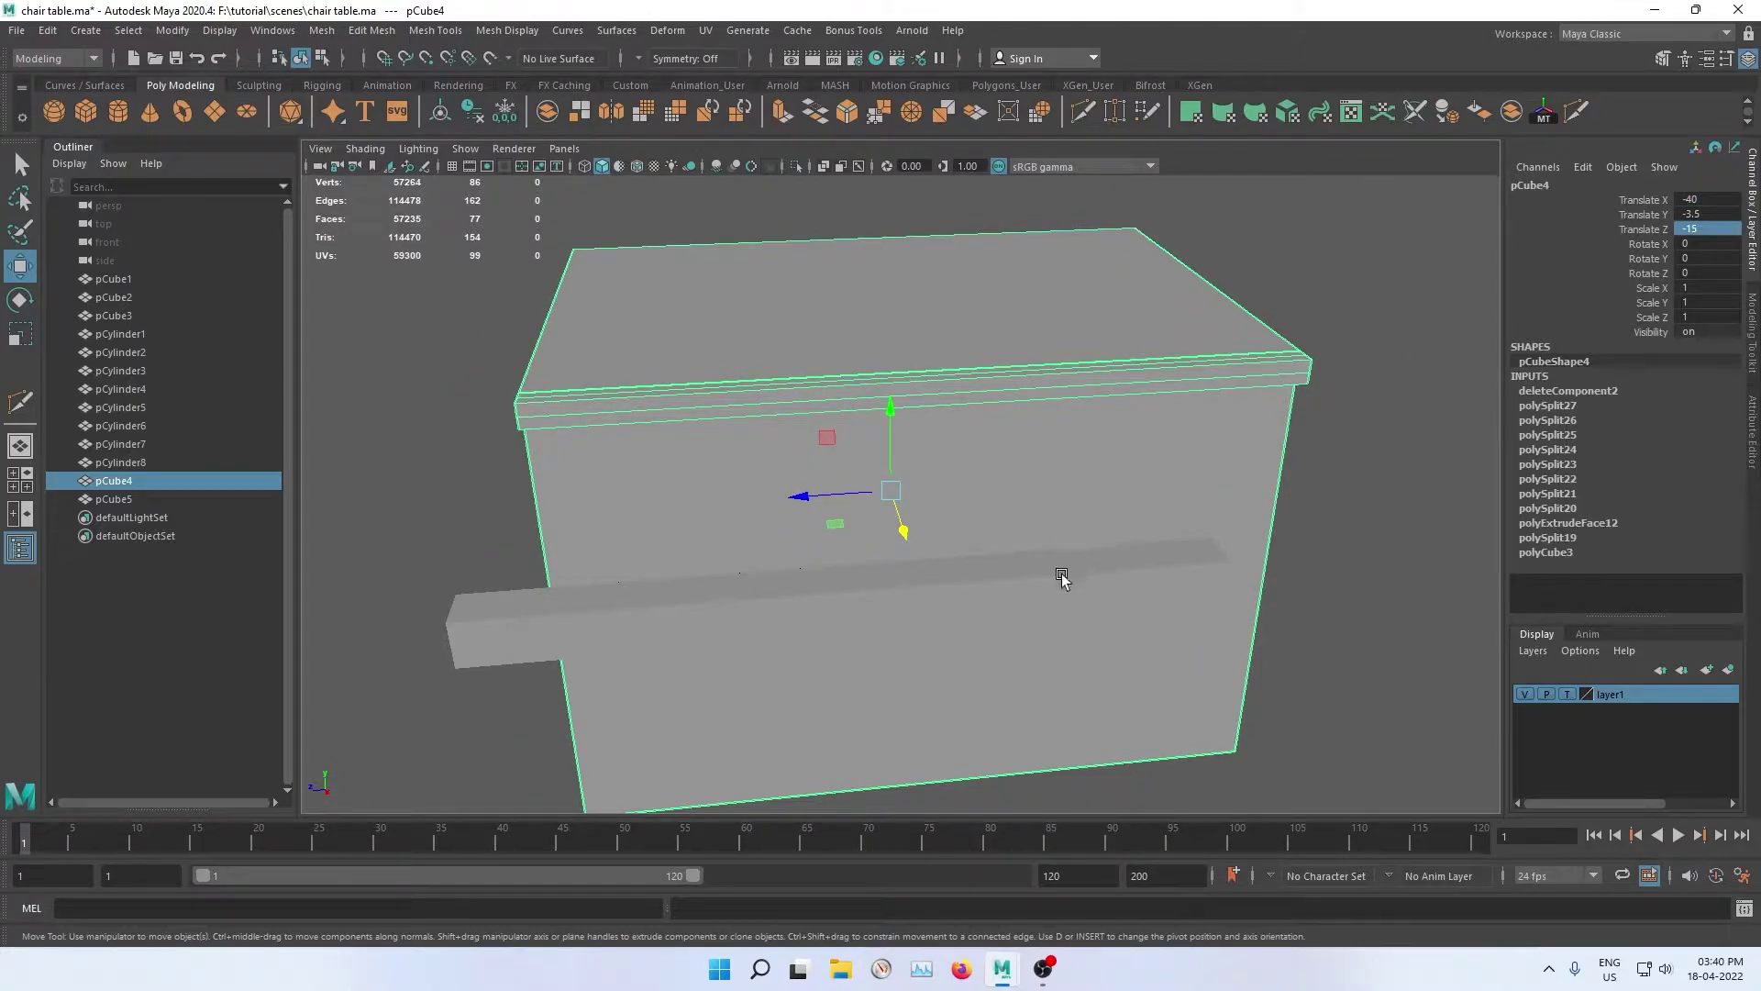
Step: Set the bar pCube5 to Z -15 and slide it along X to about -34.3
left_click(1056, 588)
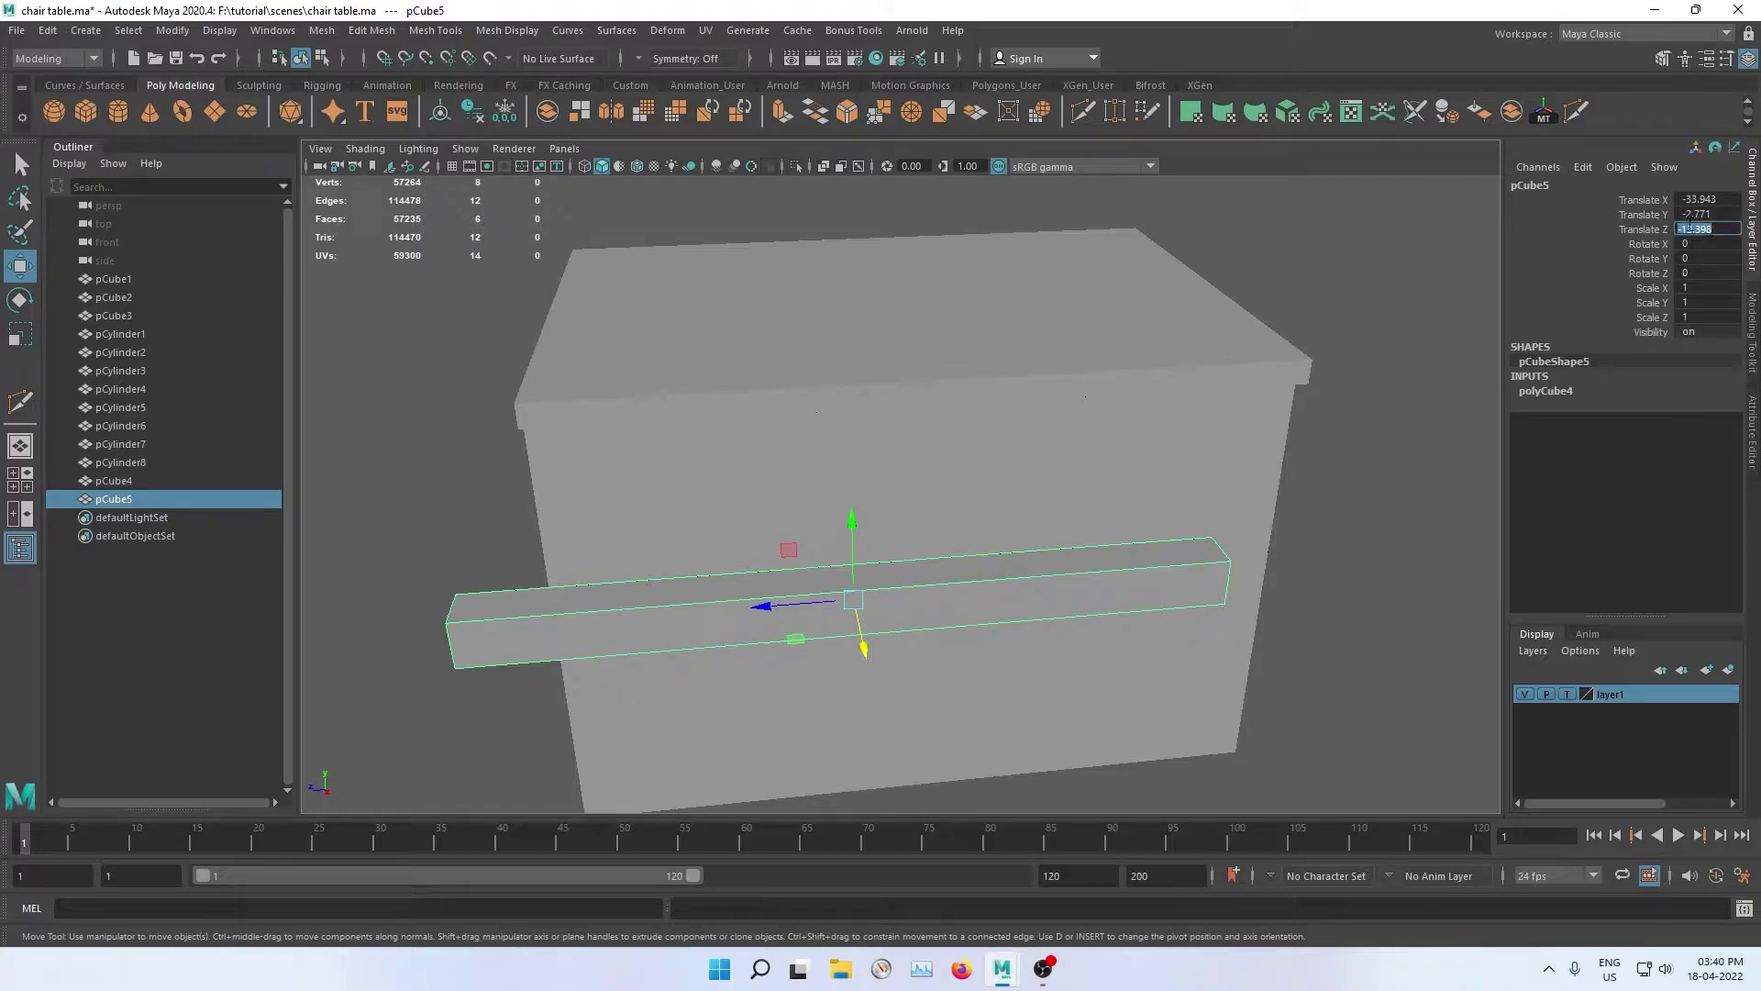
type("-15")
key("Return")
type("-4")
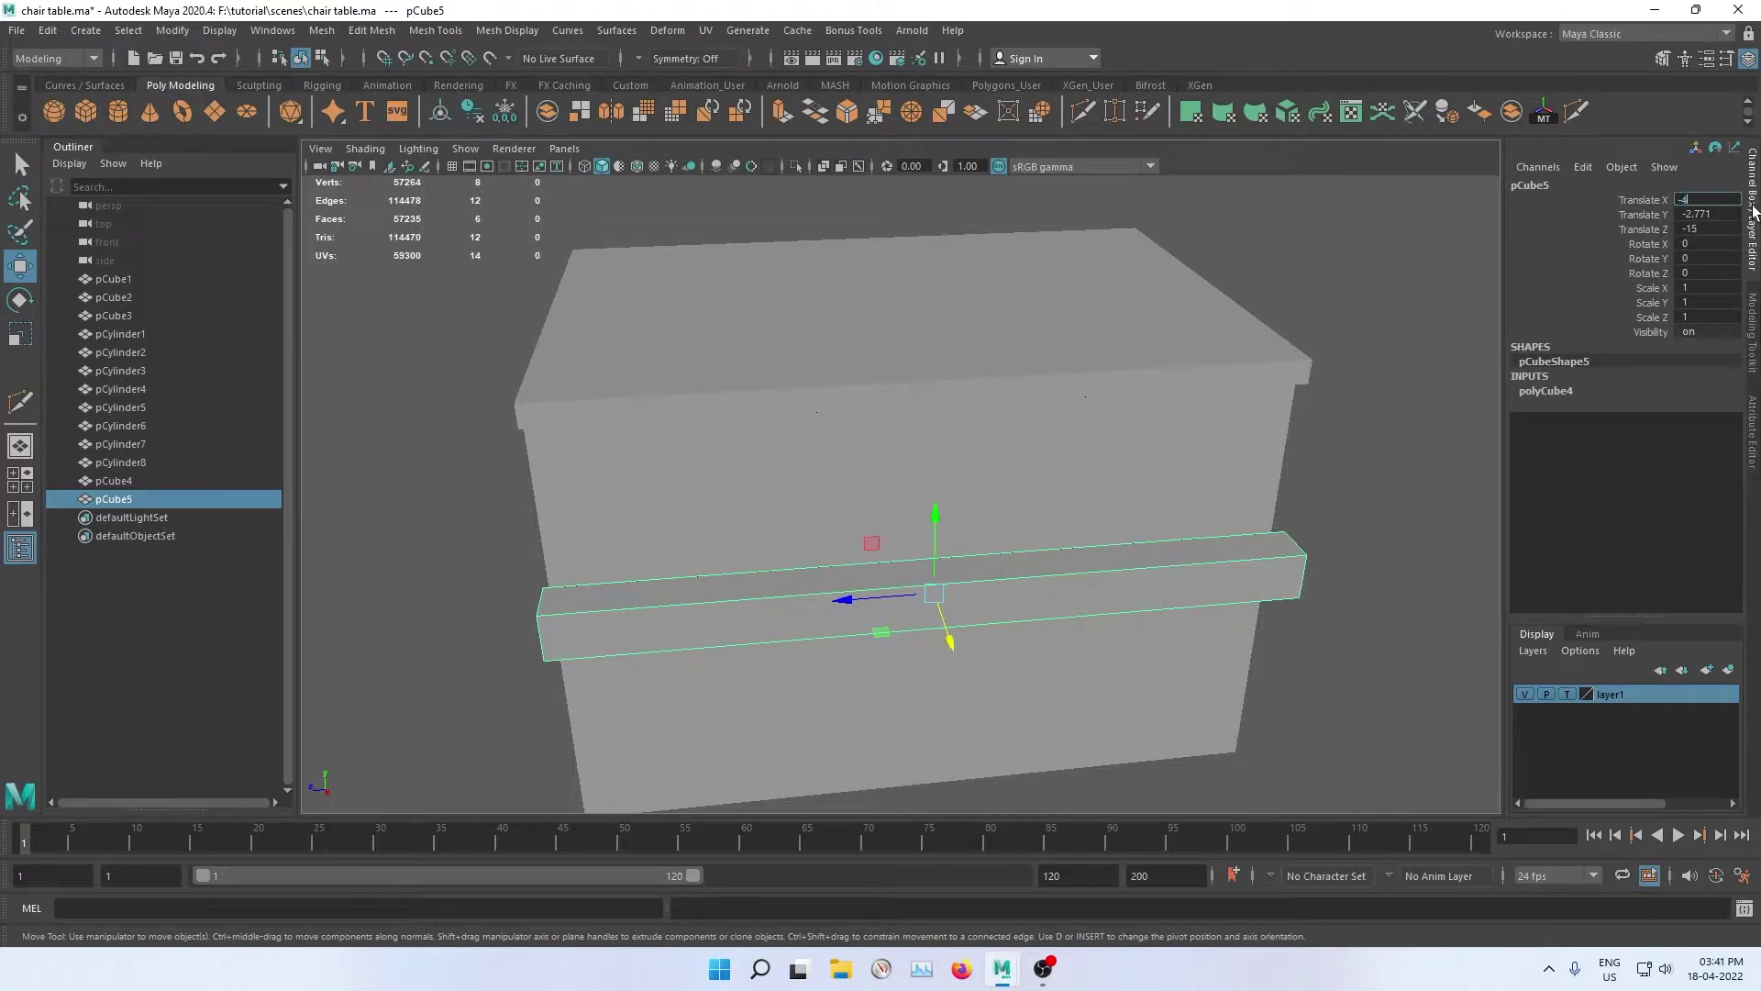
type("0")
key("Return")
left_click_drag(1248, 308, 845, 452, "alt")
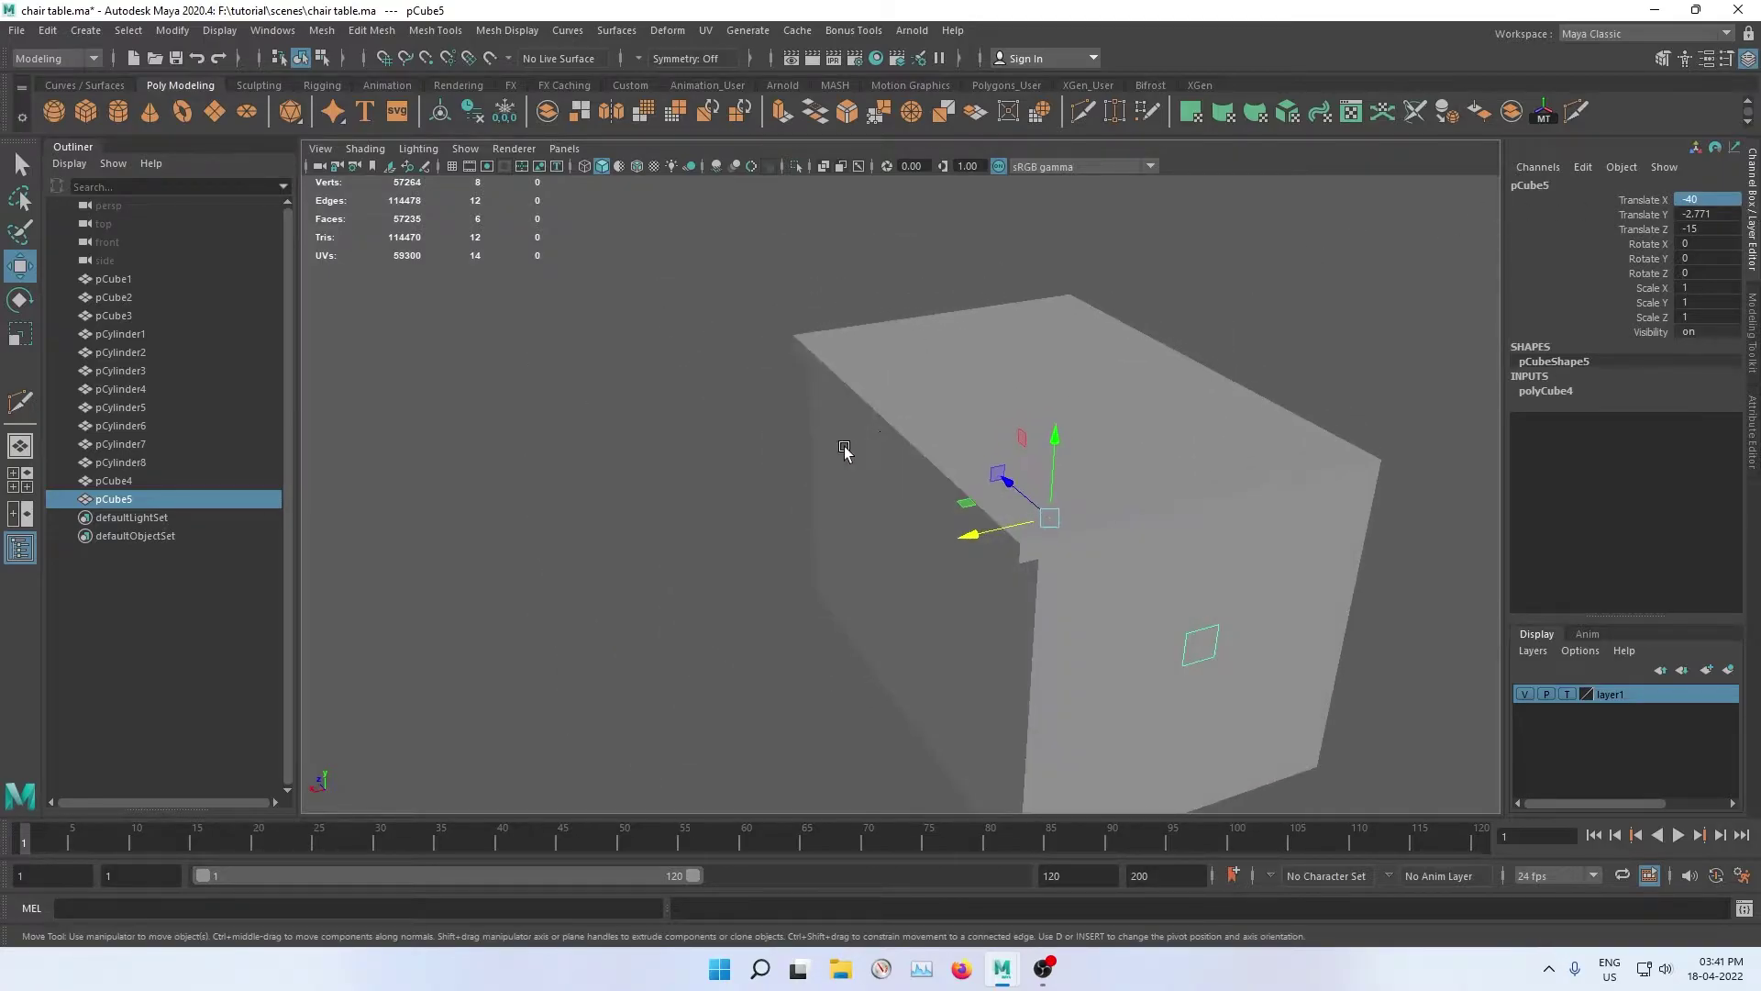
mouse_move(955, 541)
left_mouse_down()
mouse_move(803, 595)
mouse_move(744, 555)
left_mouse_up()
right_click_drag(771, 555, 862, 473, "alt")
scroll(863, 472, "down", 1)
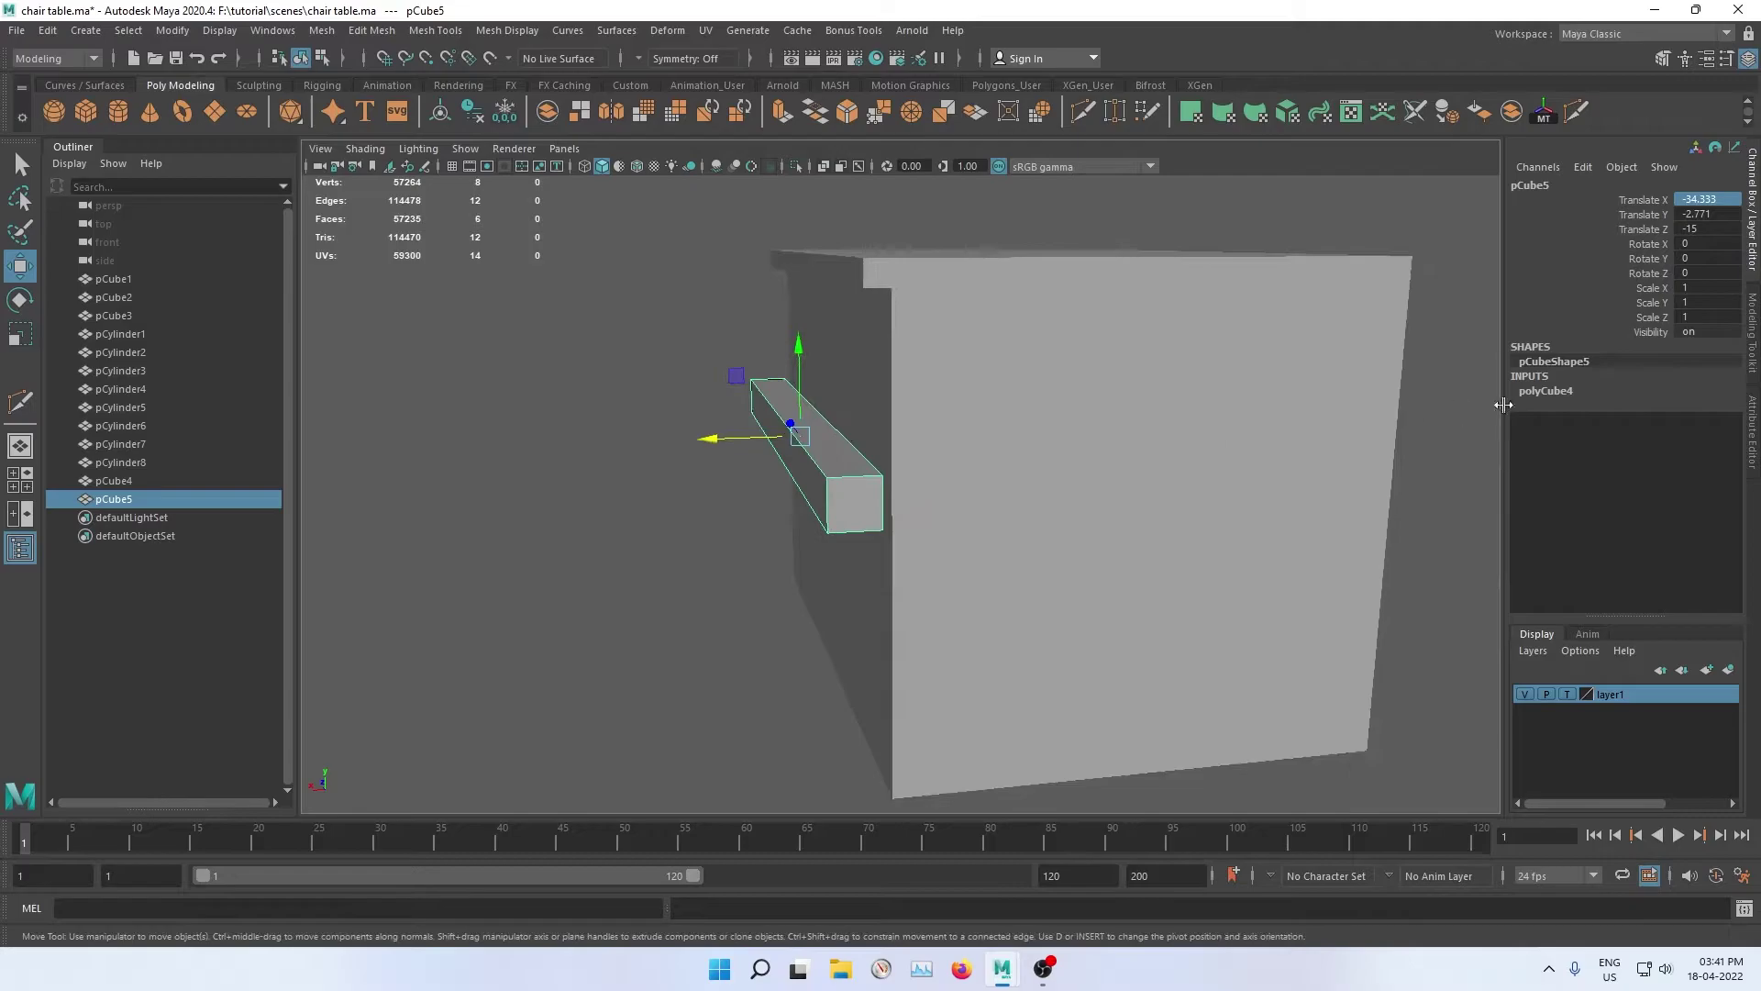
Step: Narrow pCube5's Width from 0.4 to 0.5, leaving the bar around X -31.5
left_click(1563, 390)
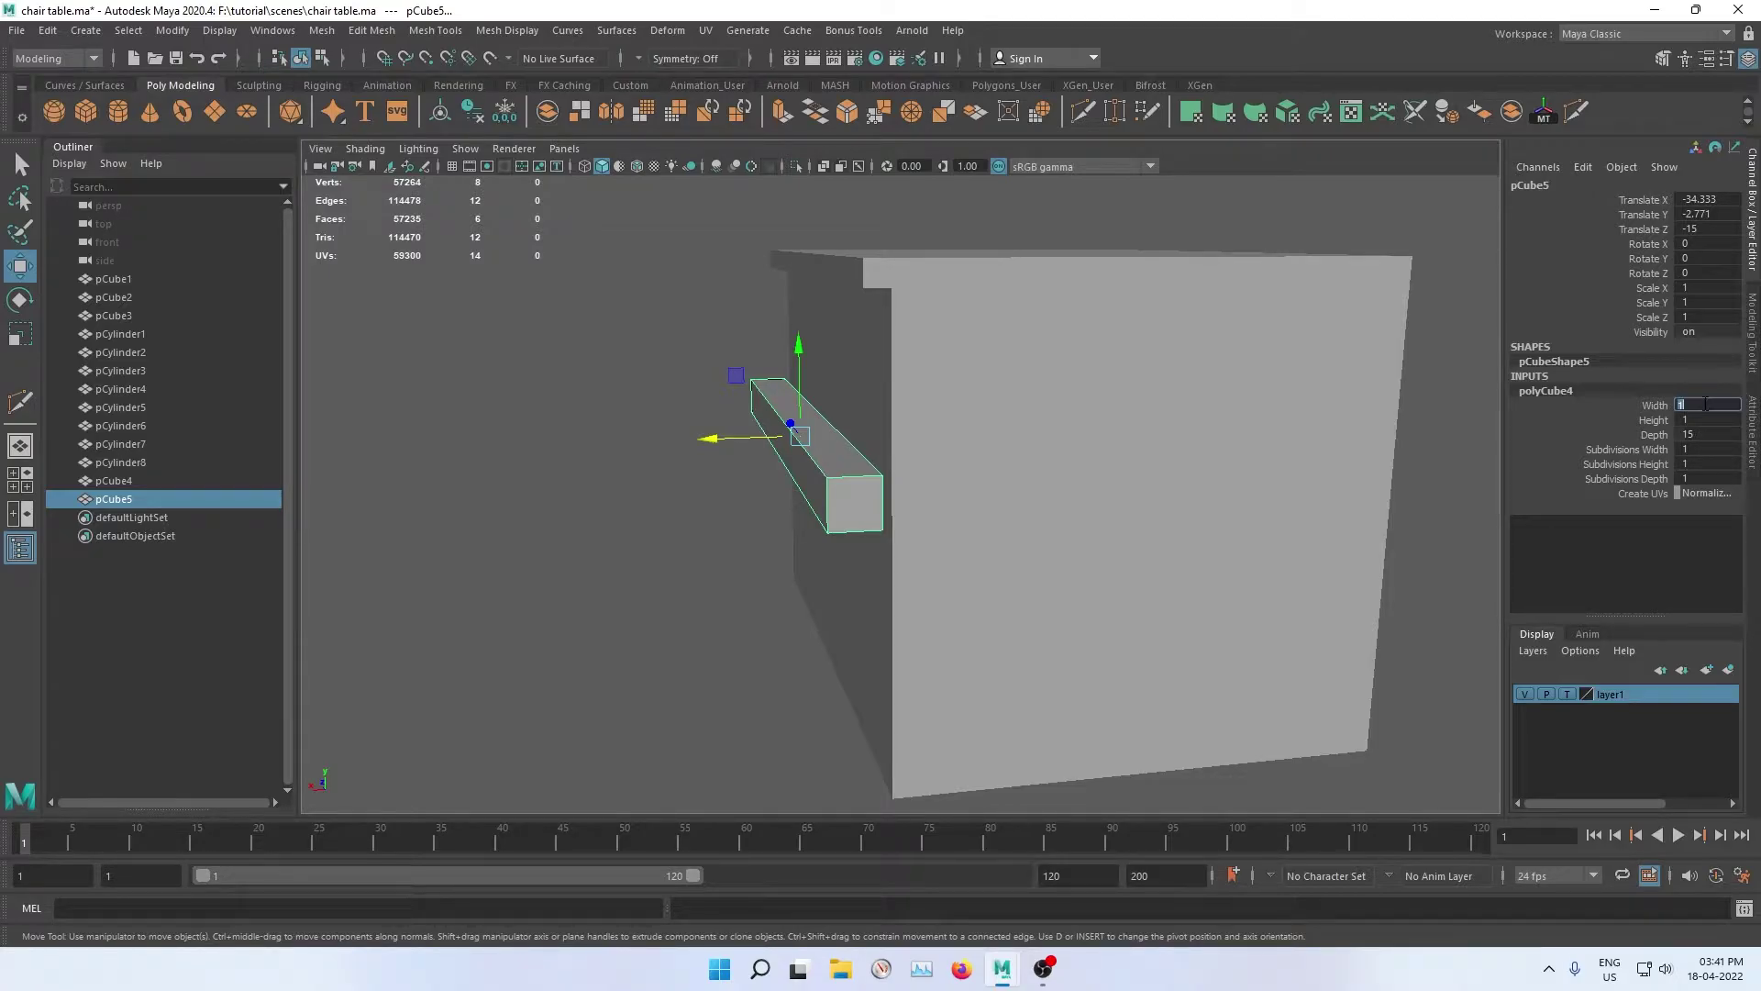
type(".4")
key("Return")
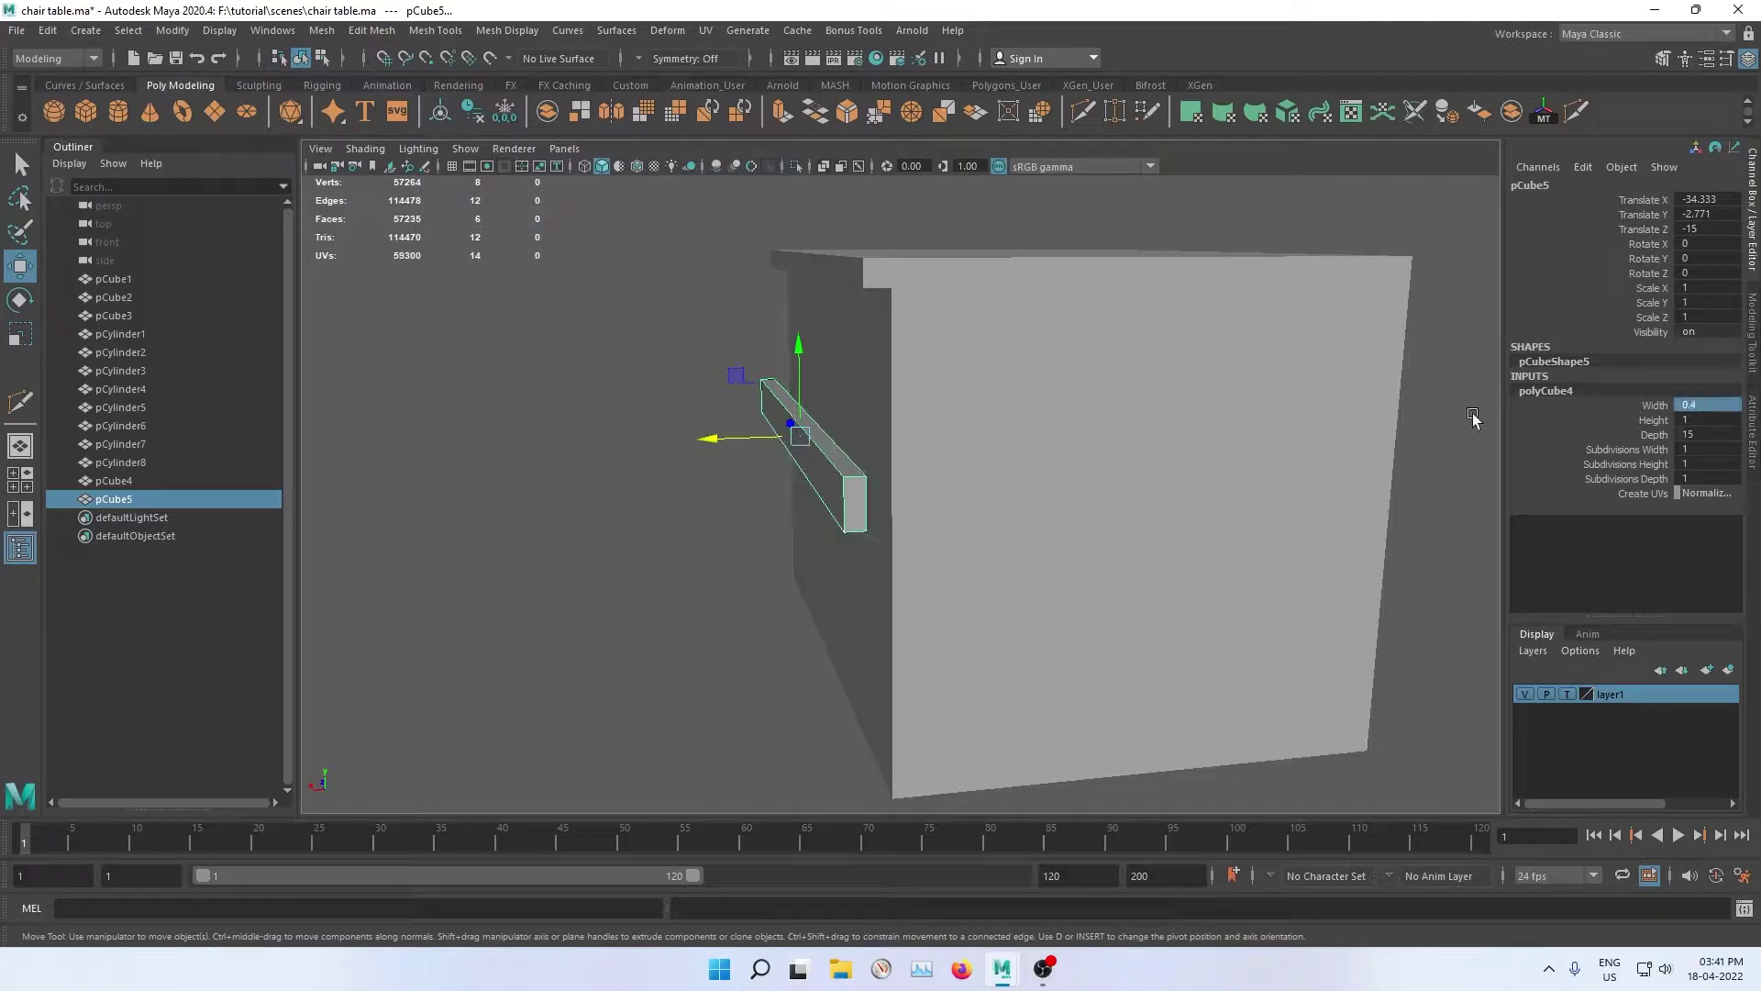
left_click_drag(746, 443, 750, 446)
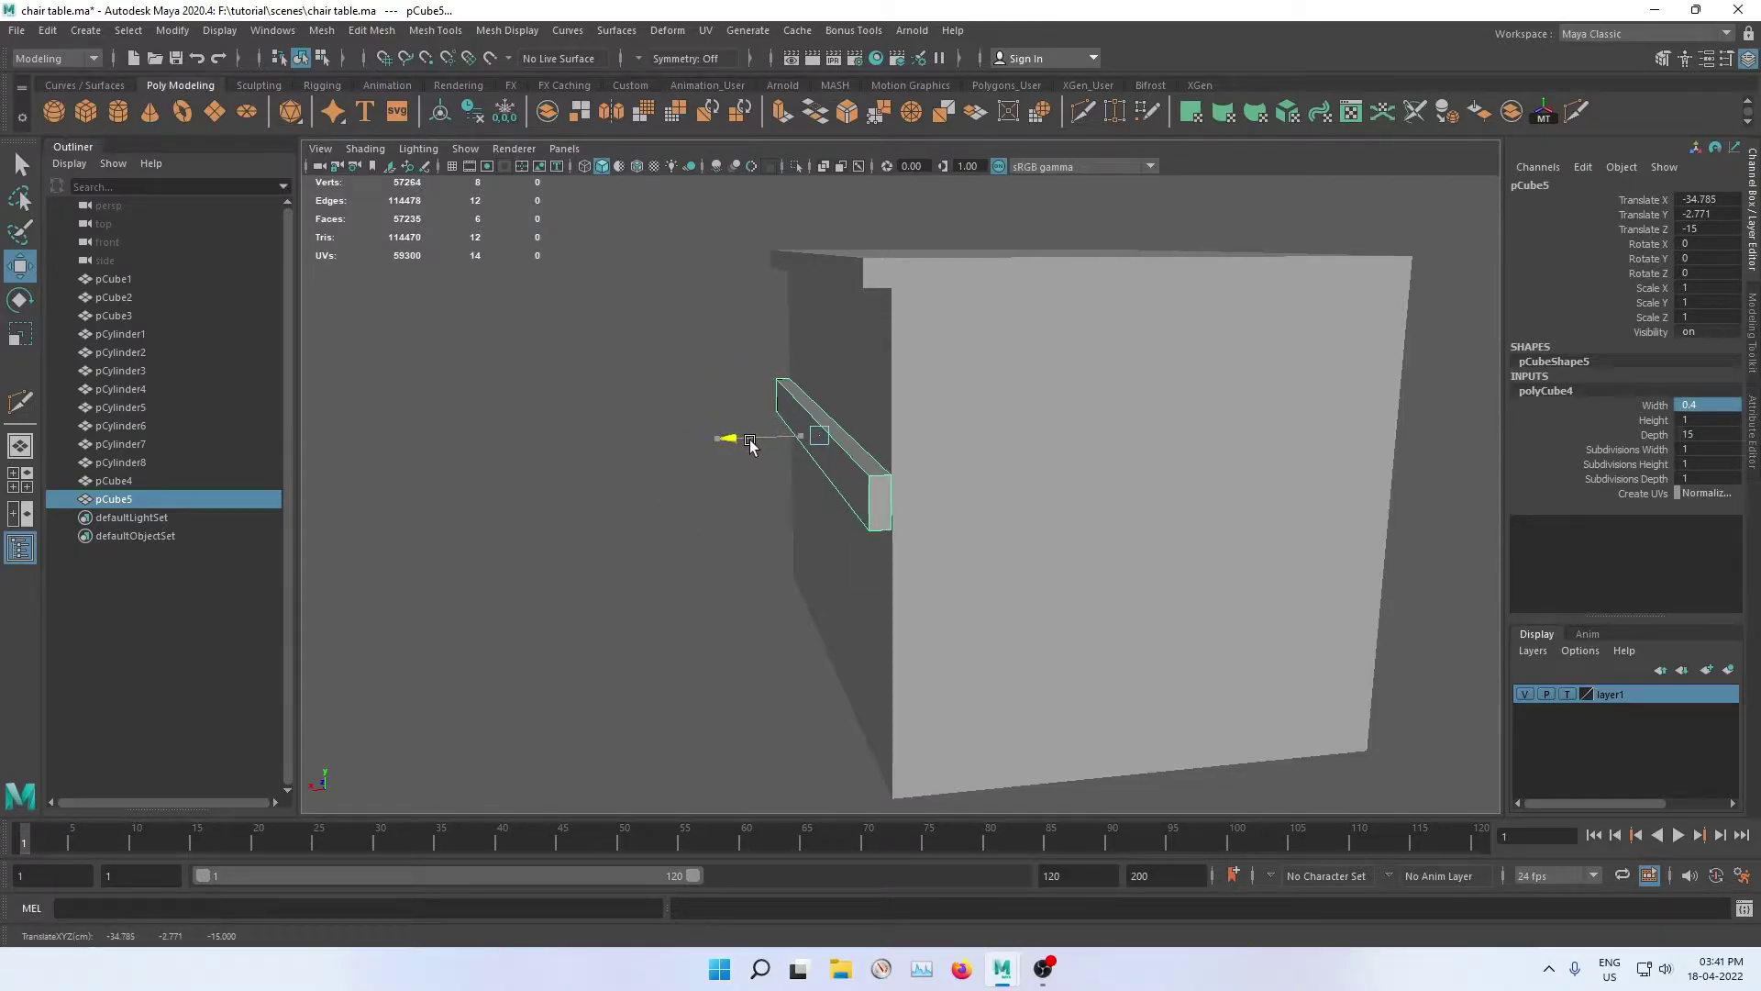
mouse_move(645, 487)
left_mouse_down("alt")
mouse_move(849, 511)
mouse_move(550, 425)
mouse_move(886, 393)
mouse_move(688, 381)
mouse_move(1144, 393)
mouse_move(790, 389)
mouse_move(844, 374)
mouse_move(825, 373)
mouse_move(880, 385)
left_mouse_up("alt")
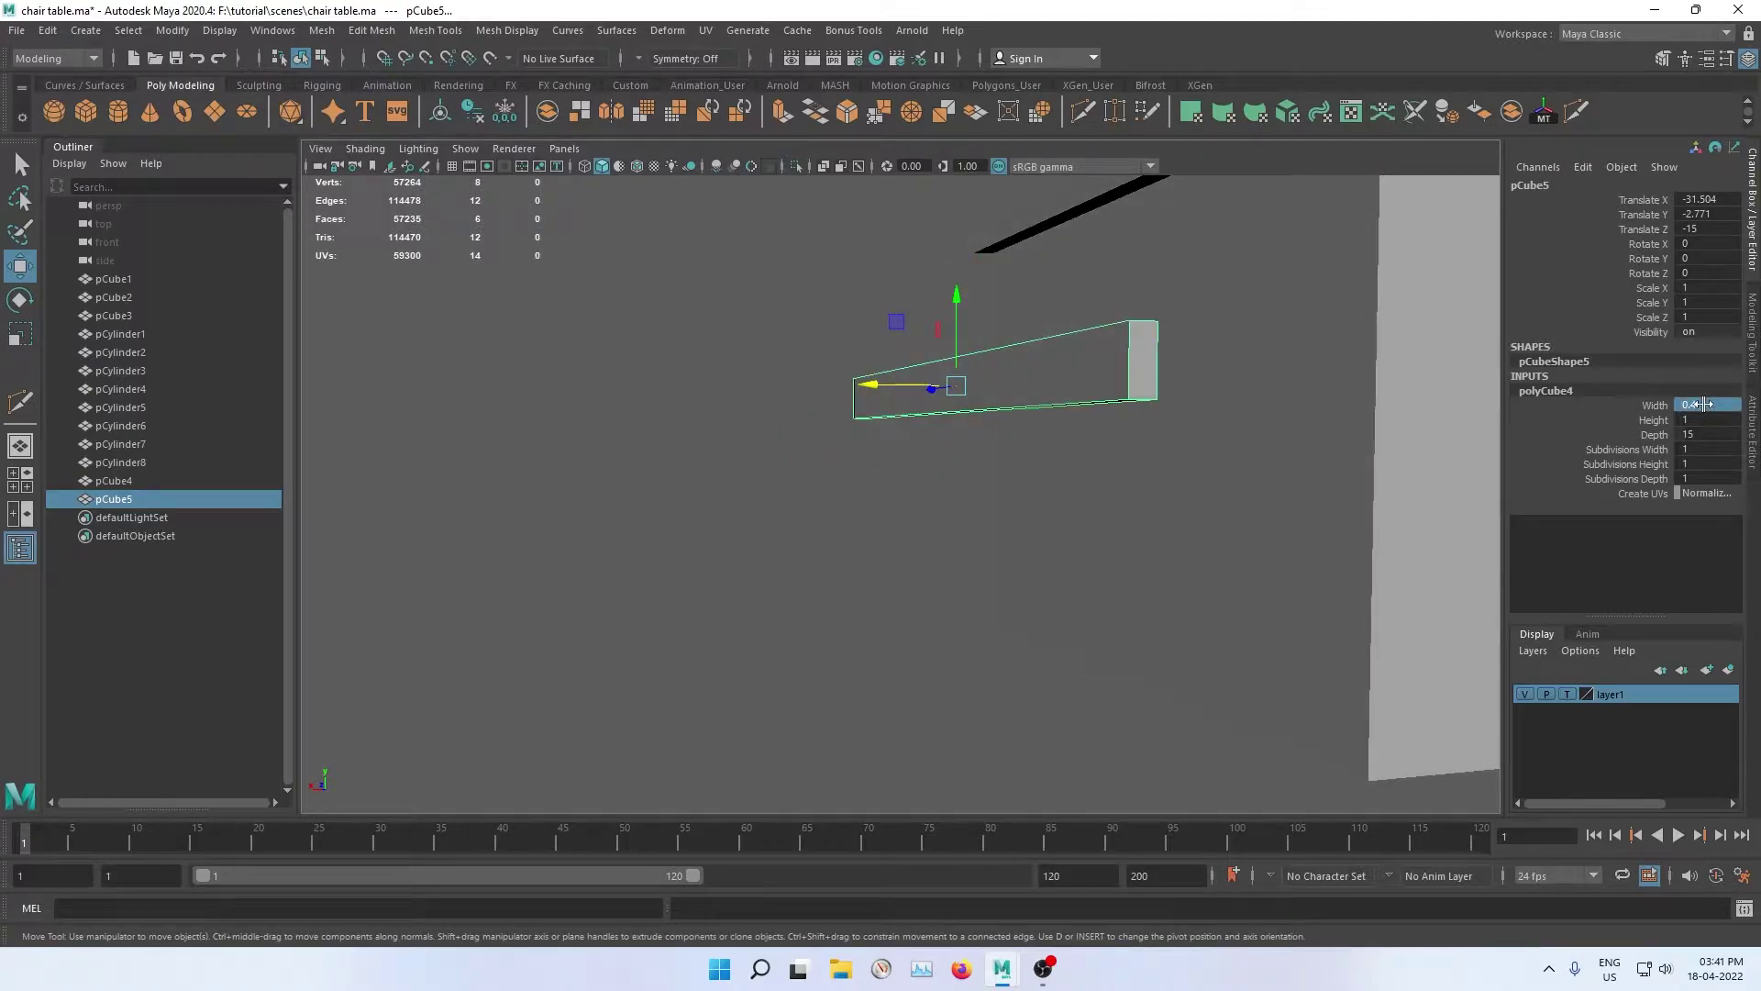
left_click_drag(1113, 388, 778, 424, "alt")
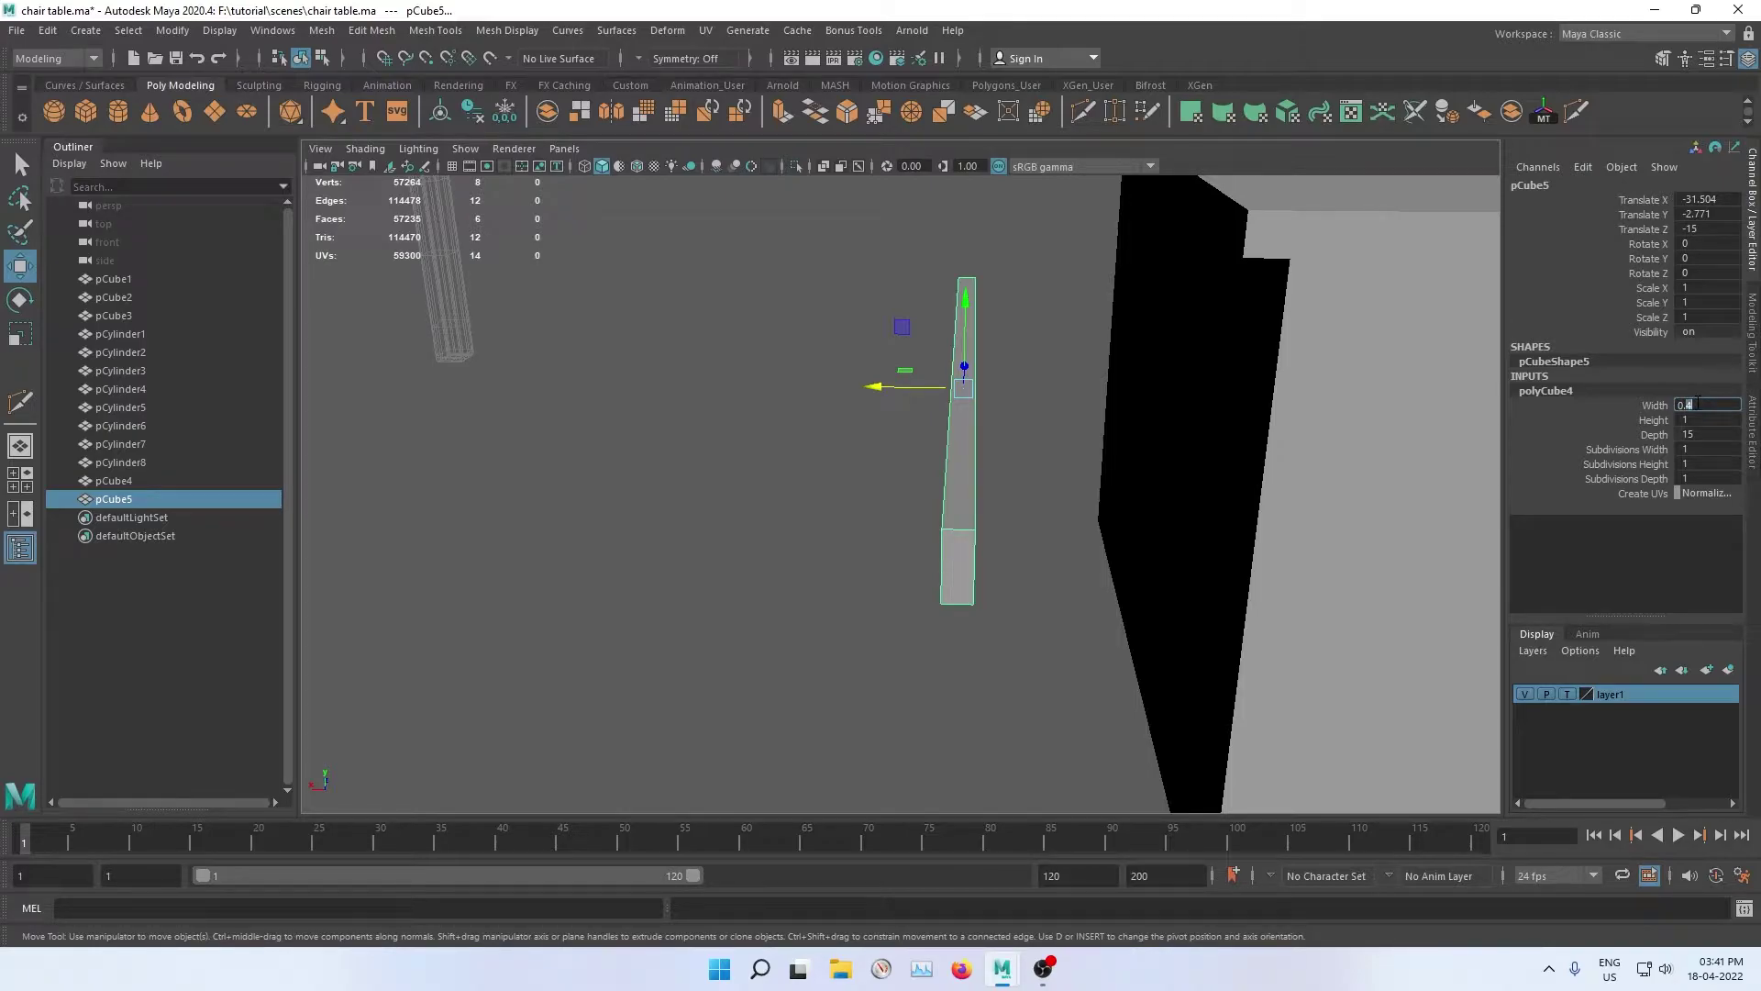
type("0.9")
key("Return")
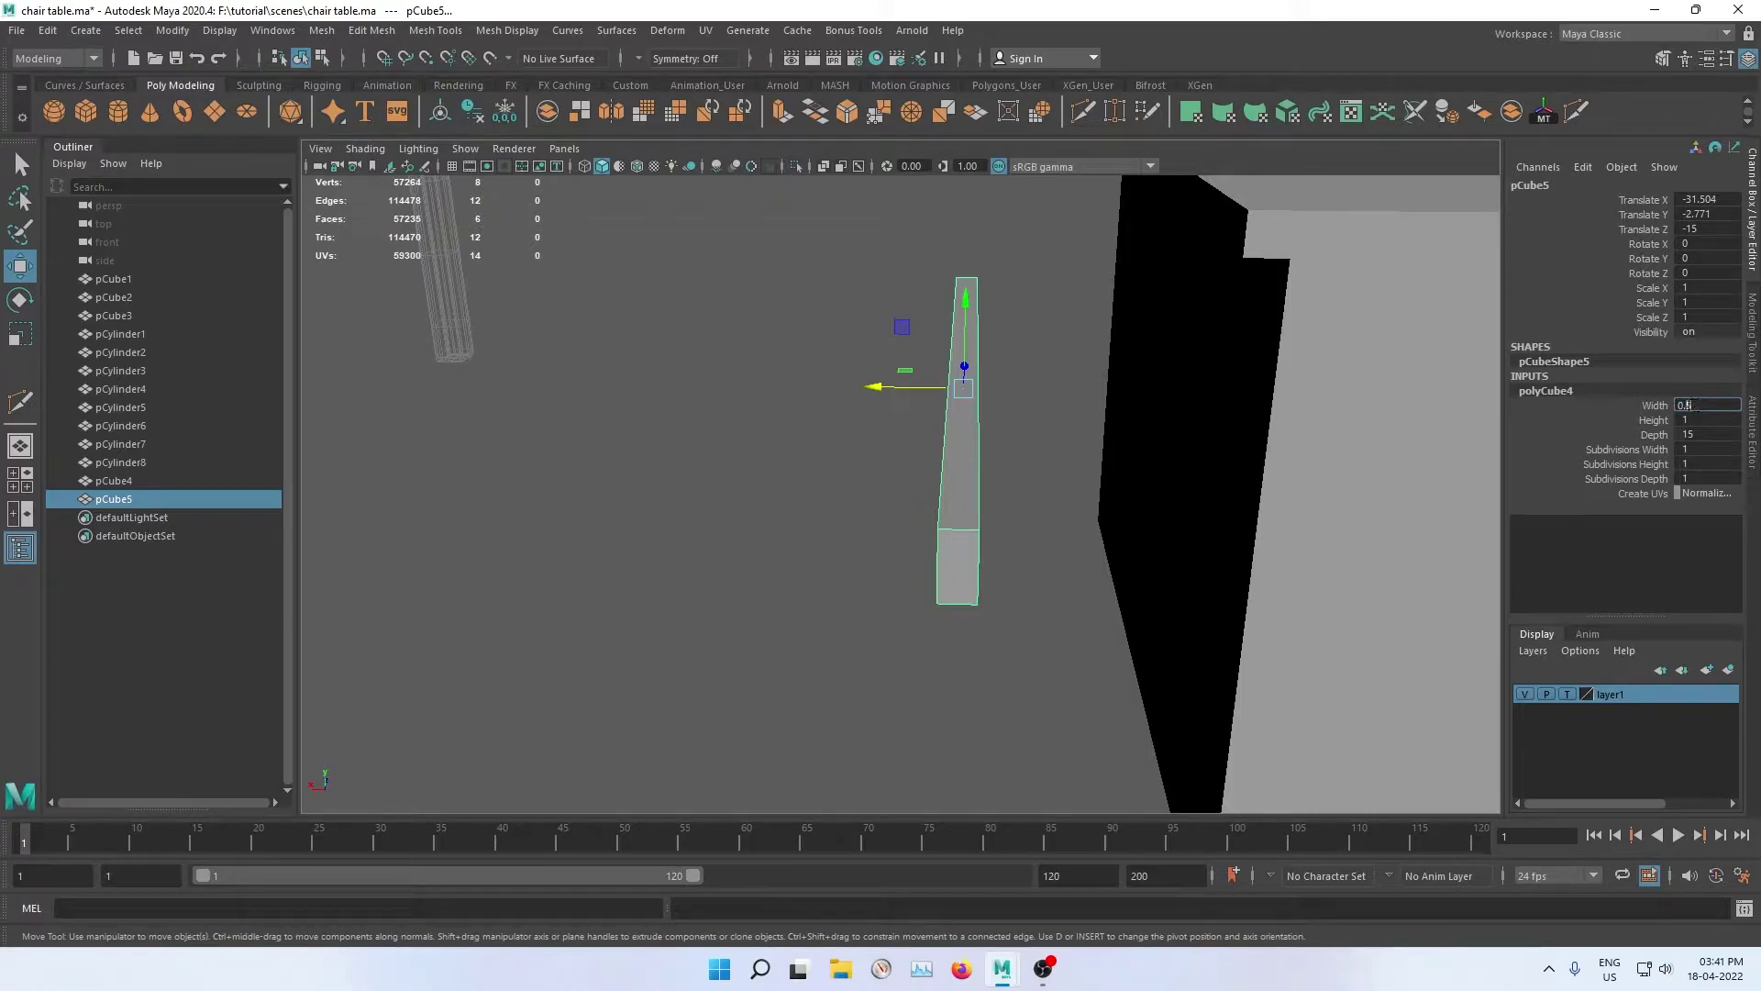
key("Return")
left_click(856, 436)
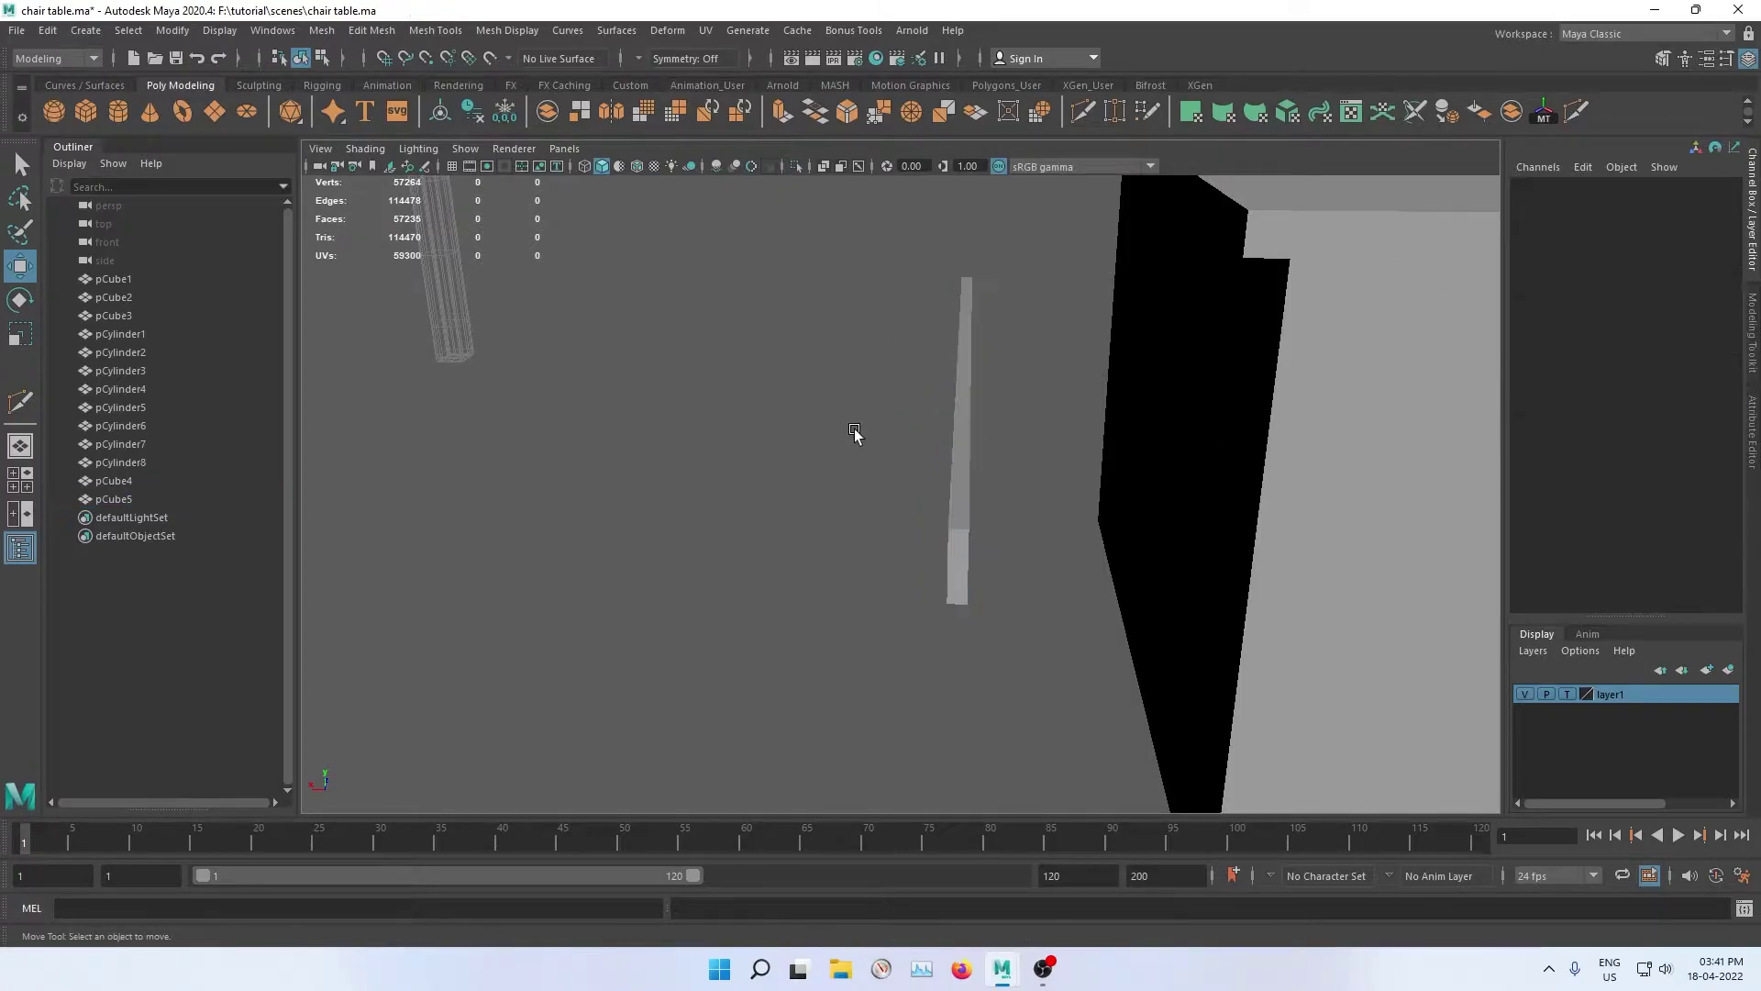
left_click_drag(857, 436, 794, 386, "alt")
left_click(981, 394)
mouse_move(981, 394)
left_mouse_down("alt")
mouse_move(785, 422)
mouse_move(806, 425)
mouse_move(747, 395)
mouse_move(794, 416)
mouse_move(794, 379)
mouse_move(853, 385)
mouse_move(844, 507)
mouse_move(944, 480)
mouse_move(1015, 566)
mouse_move(971, 492)
left_mouse_up("alt")
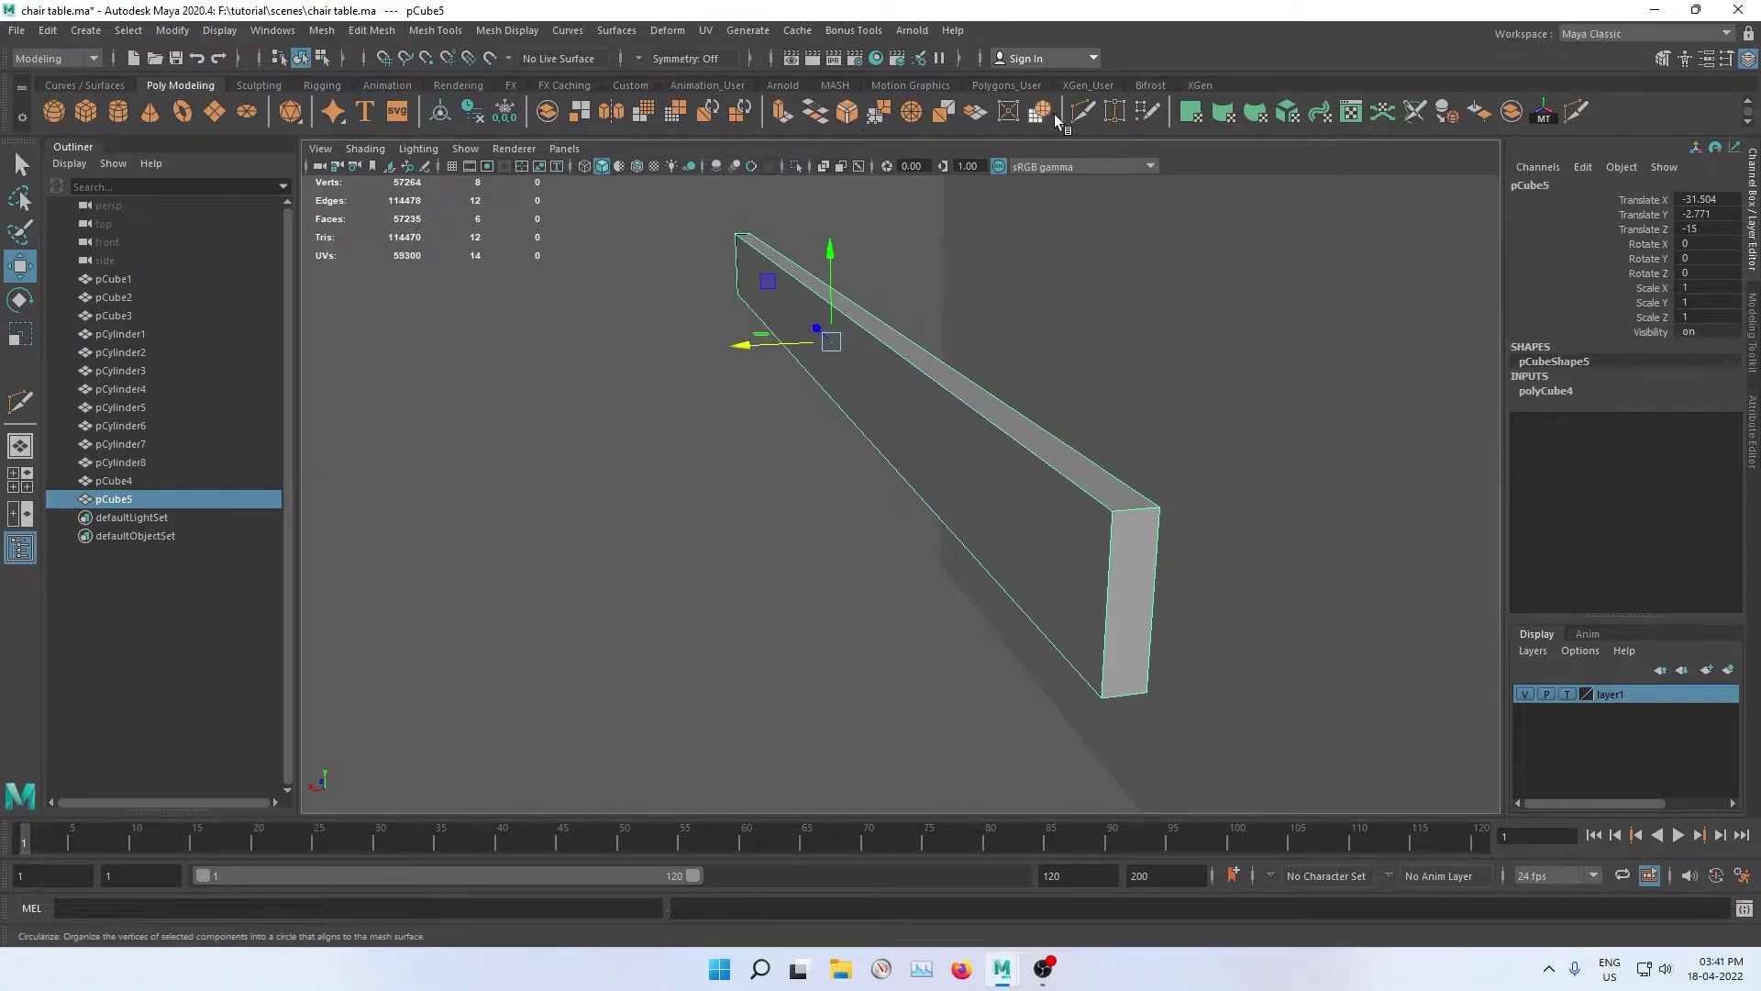
Step: Insert several edge loops along the beam with Multi-Cut
left_click(1083, 111)
scroll(1132, 492, "up", 2)
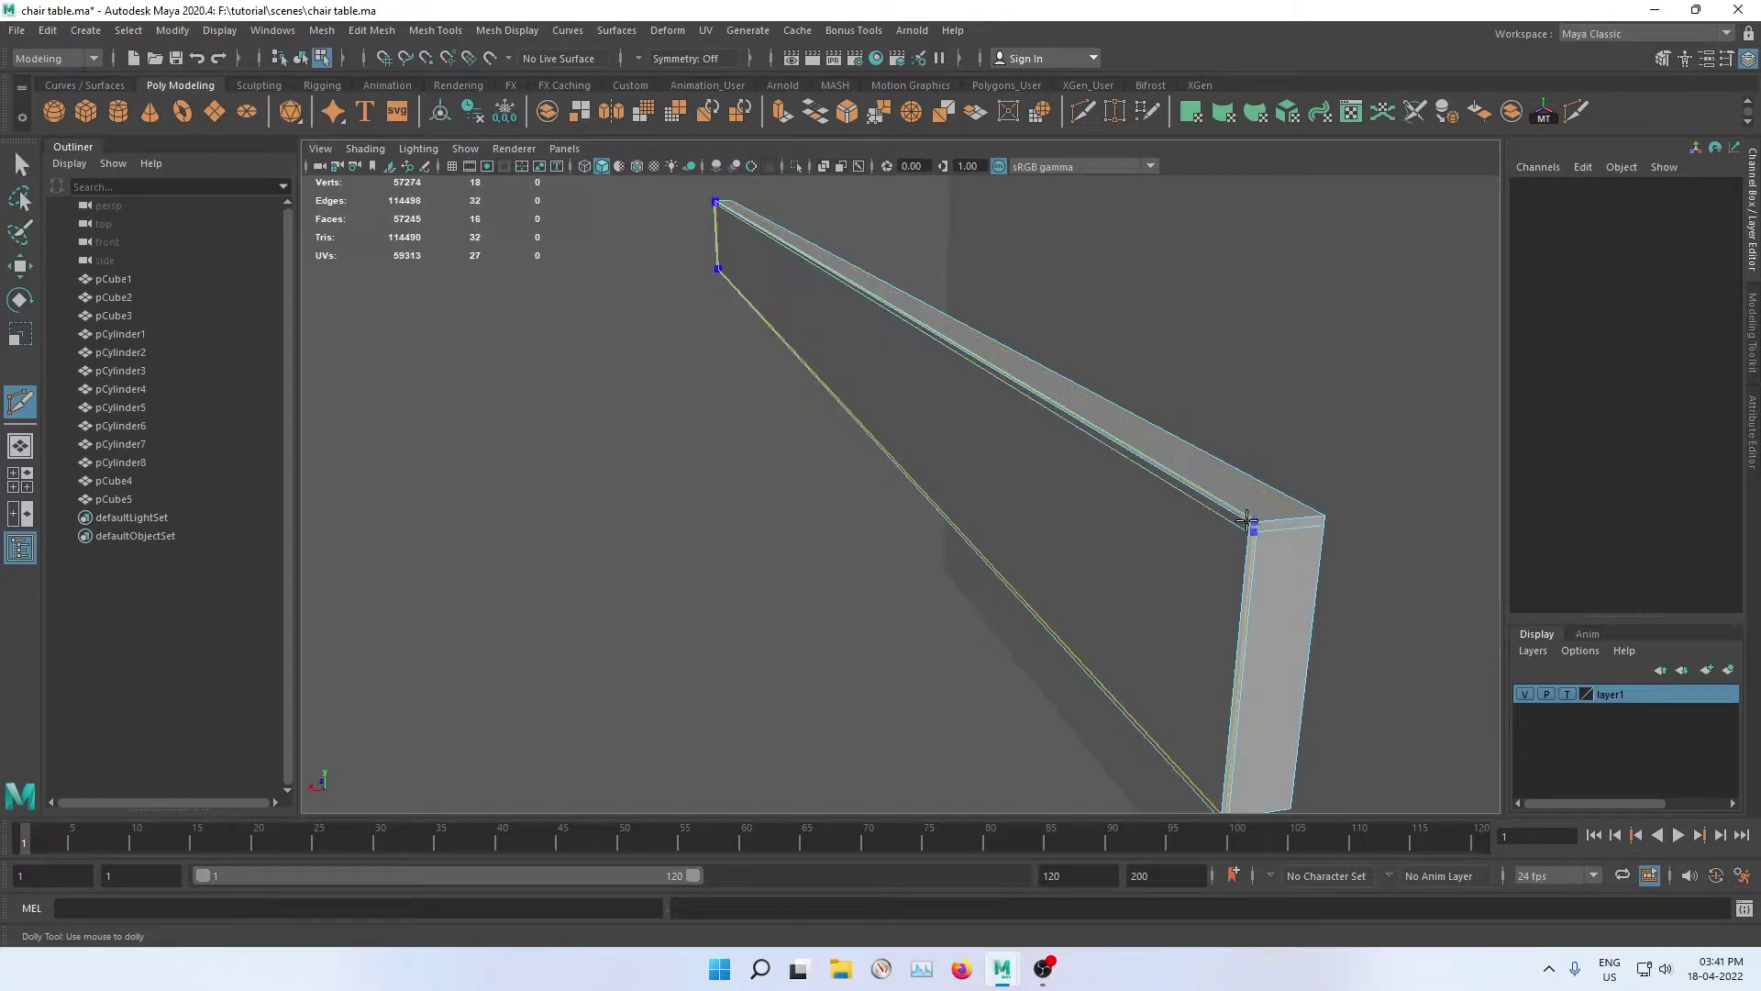
left_click(1245, 520, "ctrl")
middle_click_drag(1245, 520, 1062, 355, "alt")
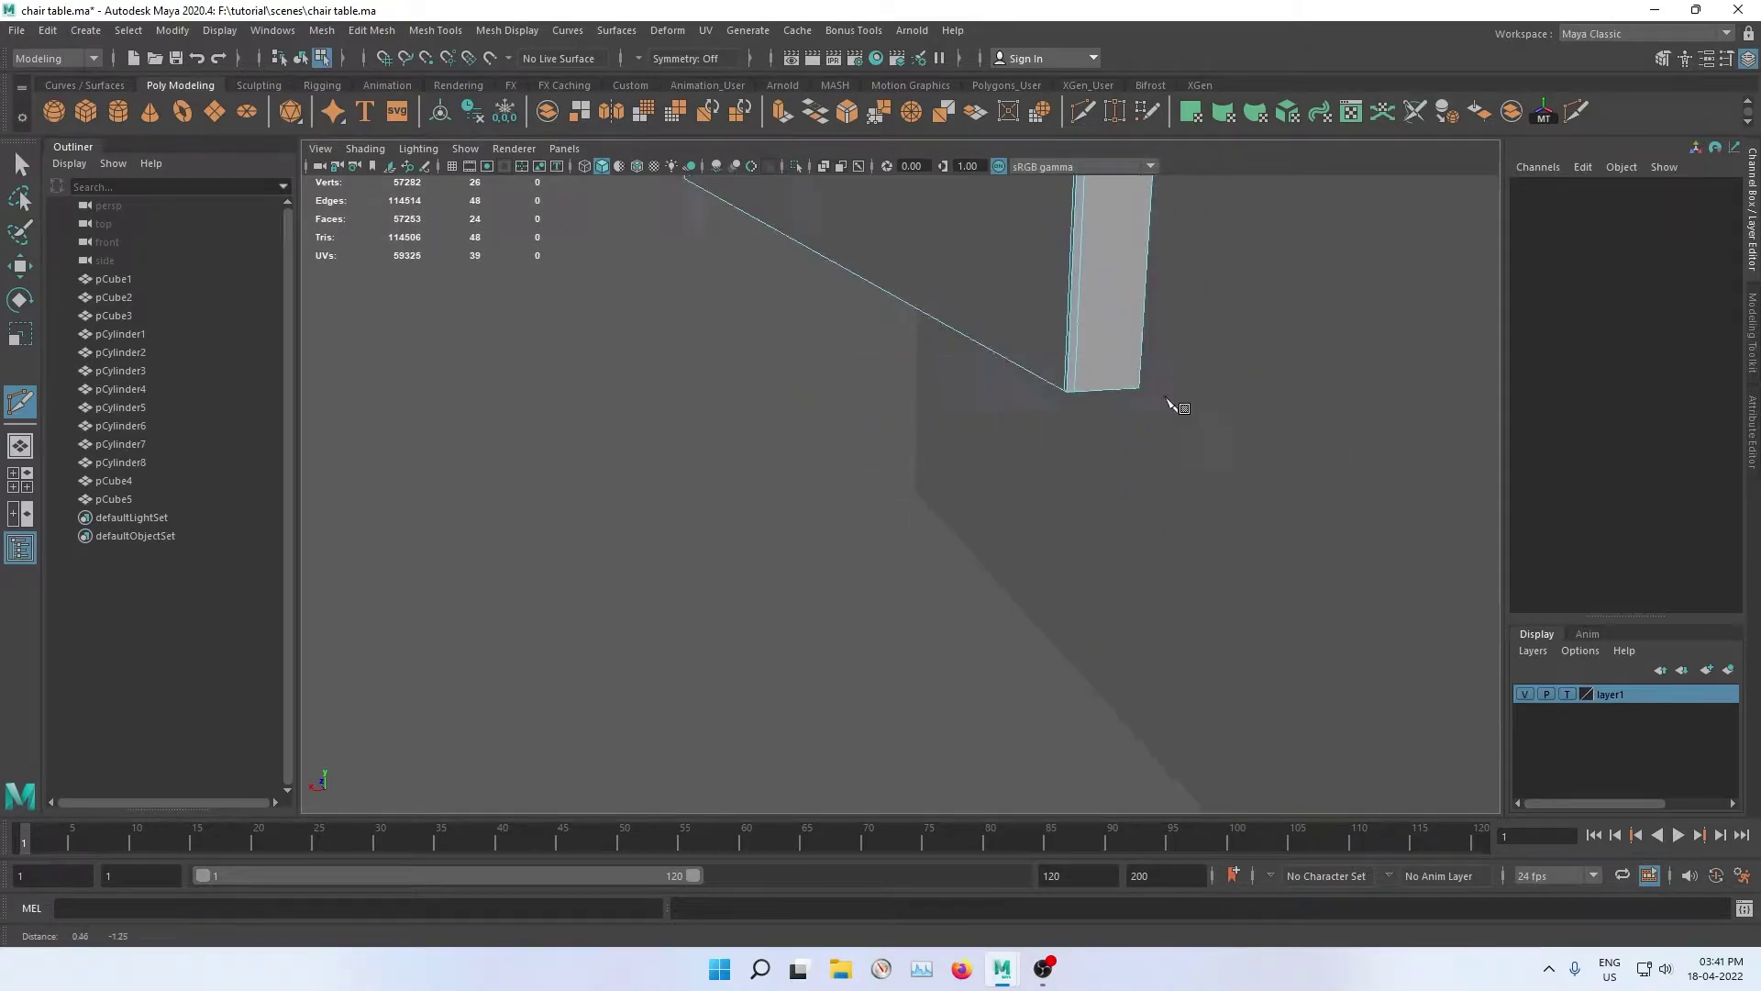
left_click(1063, 351, "ctrl")
left_click(1063, 351, "ctrl")
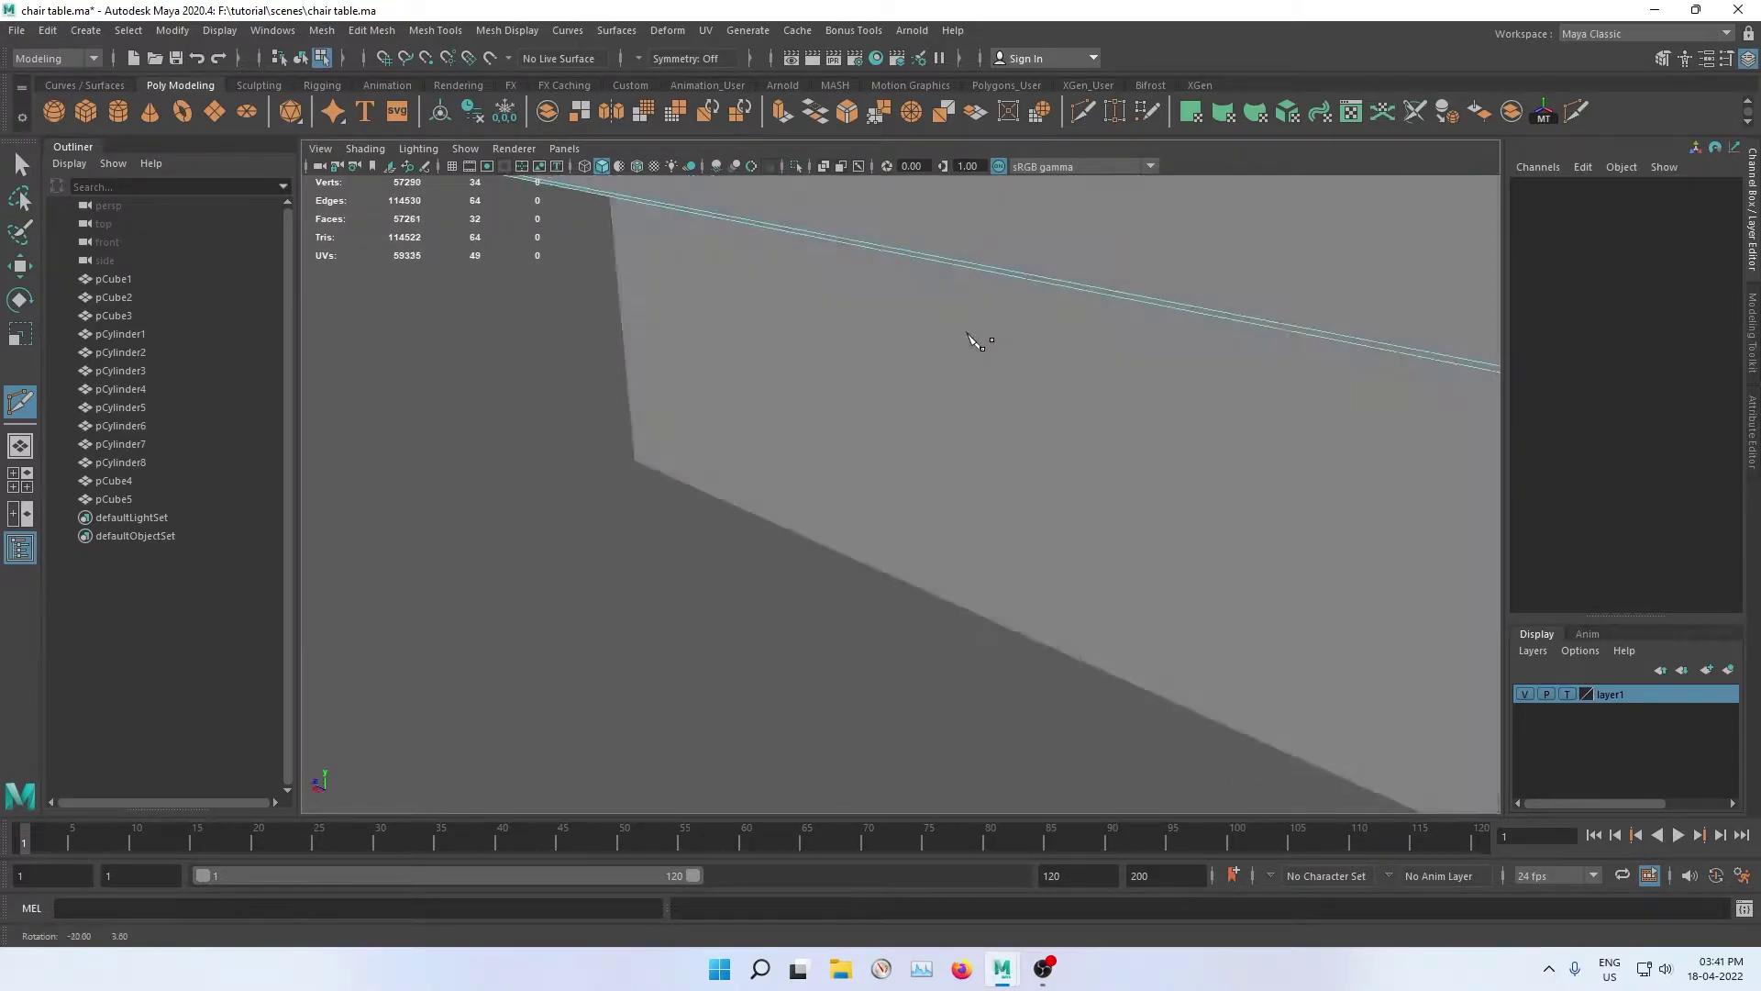
mouse_move(1062, 352)
left_mouse_down("alt")
mouse_move(1191, 472)
mouse_move(1171, 449)
left_mouse_up("alt")
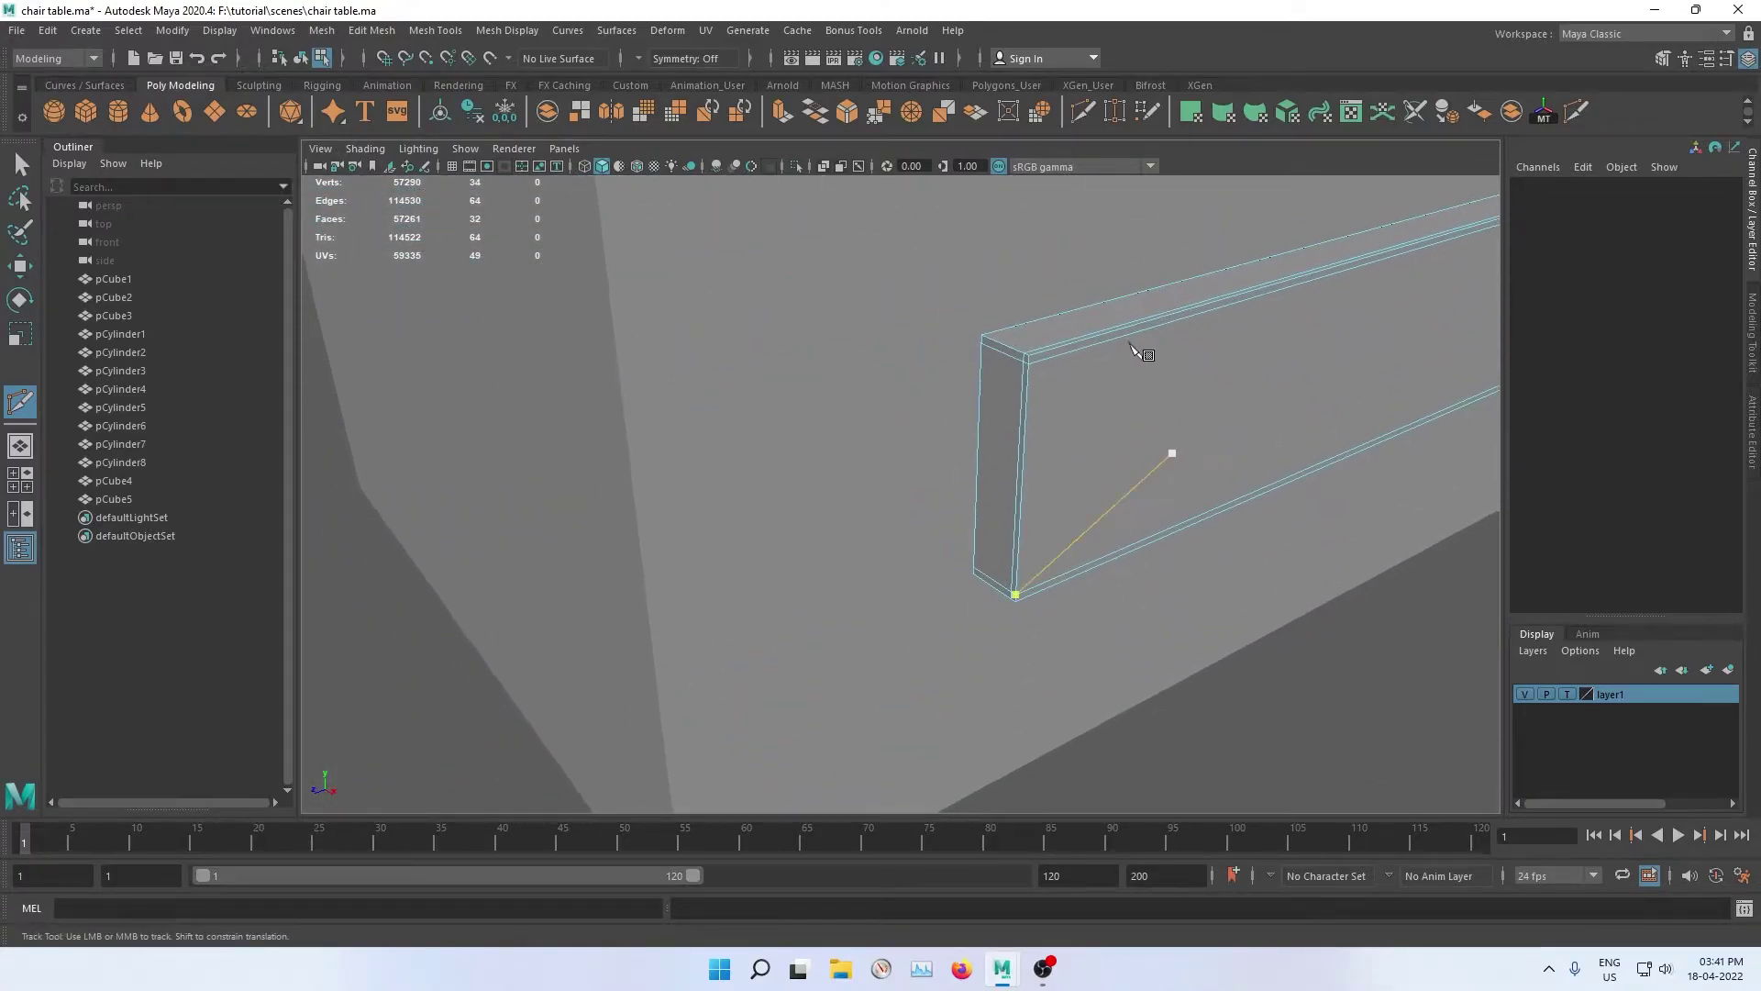
right_click_drag(1172, 448, 1102, 280, "alt")
right_click_drag(1027, 323, 736, 326, "alt")
mouse_move(736, 327)
middle_mouse_down("alt")
mouse_move(701, 323)
mouse_move(775, 247)
middle_mouse_up("alt")
mouse_move(775, 248)
left_mouse_down("alt")
mouse_move(718, 236)
mouse_move(686, 257)
mouse_move(863, 551)
left_mouse_up("alt")
scroll(716, 250, "down", 5)
Step: Switch the beam to face mode and marquee-select the block of faces near one end
key("w")
key("F9")
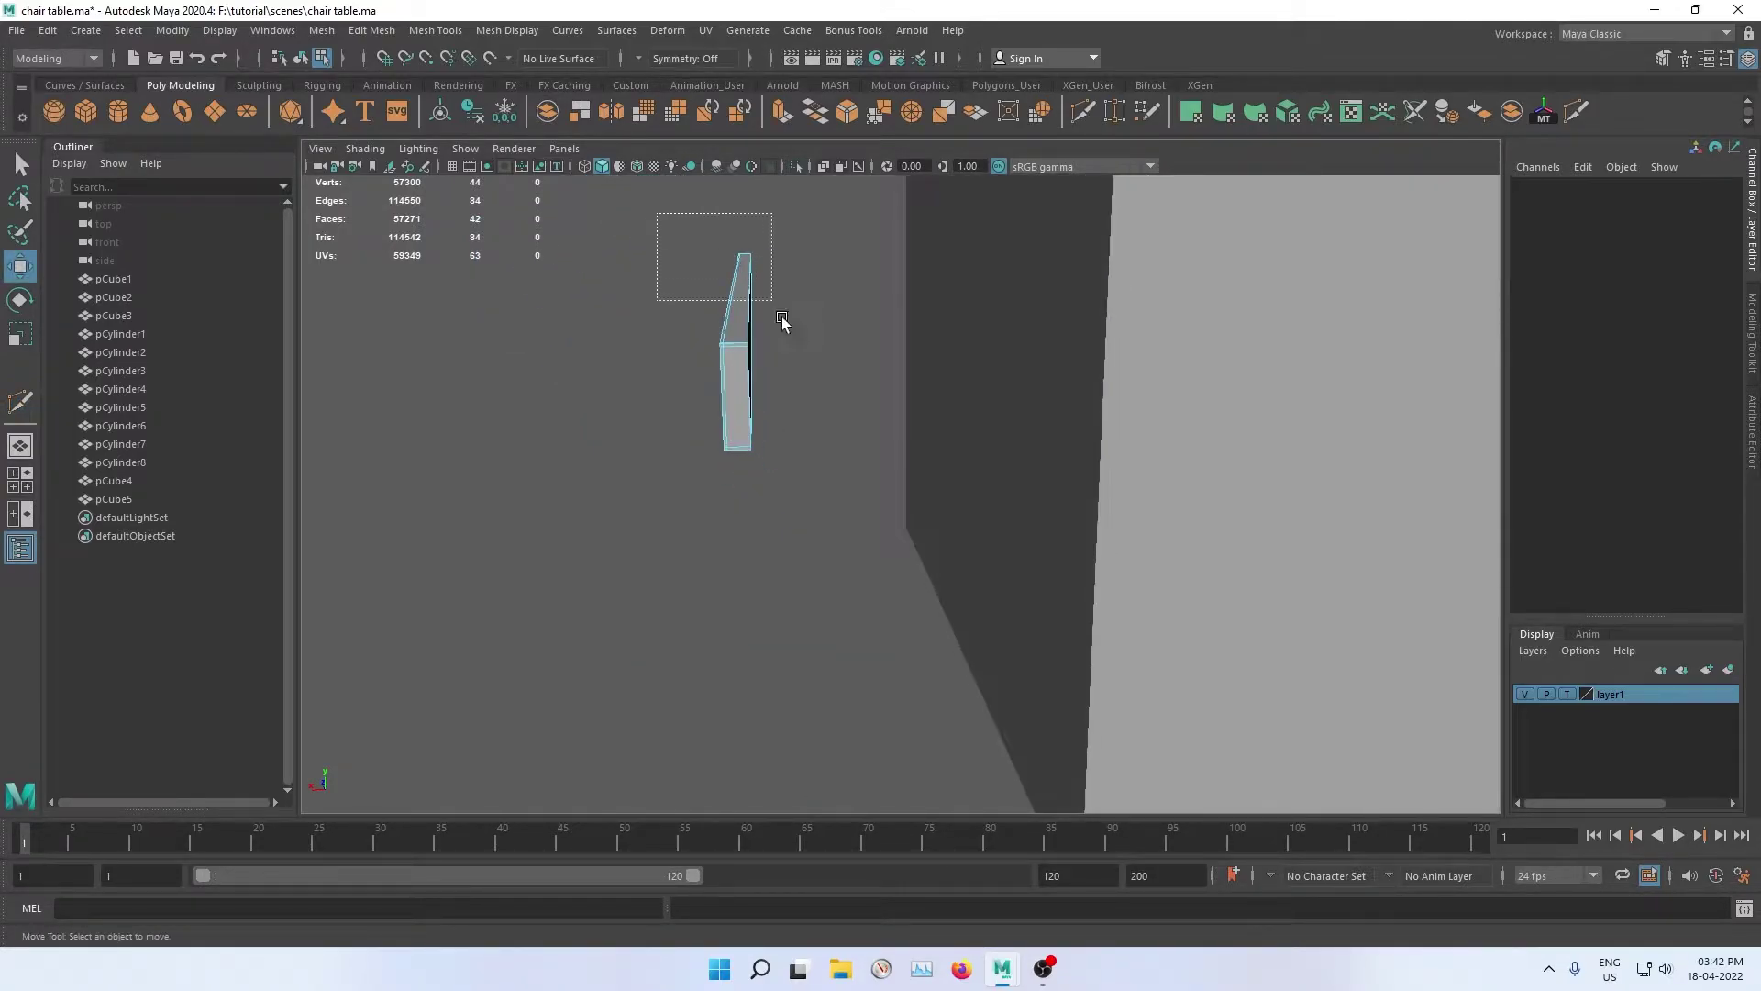
right_click(731, 285)
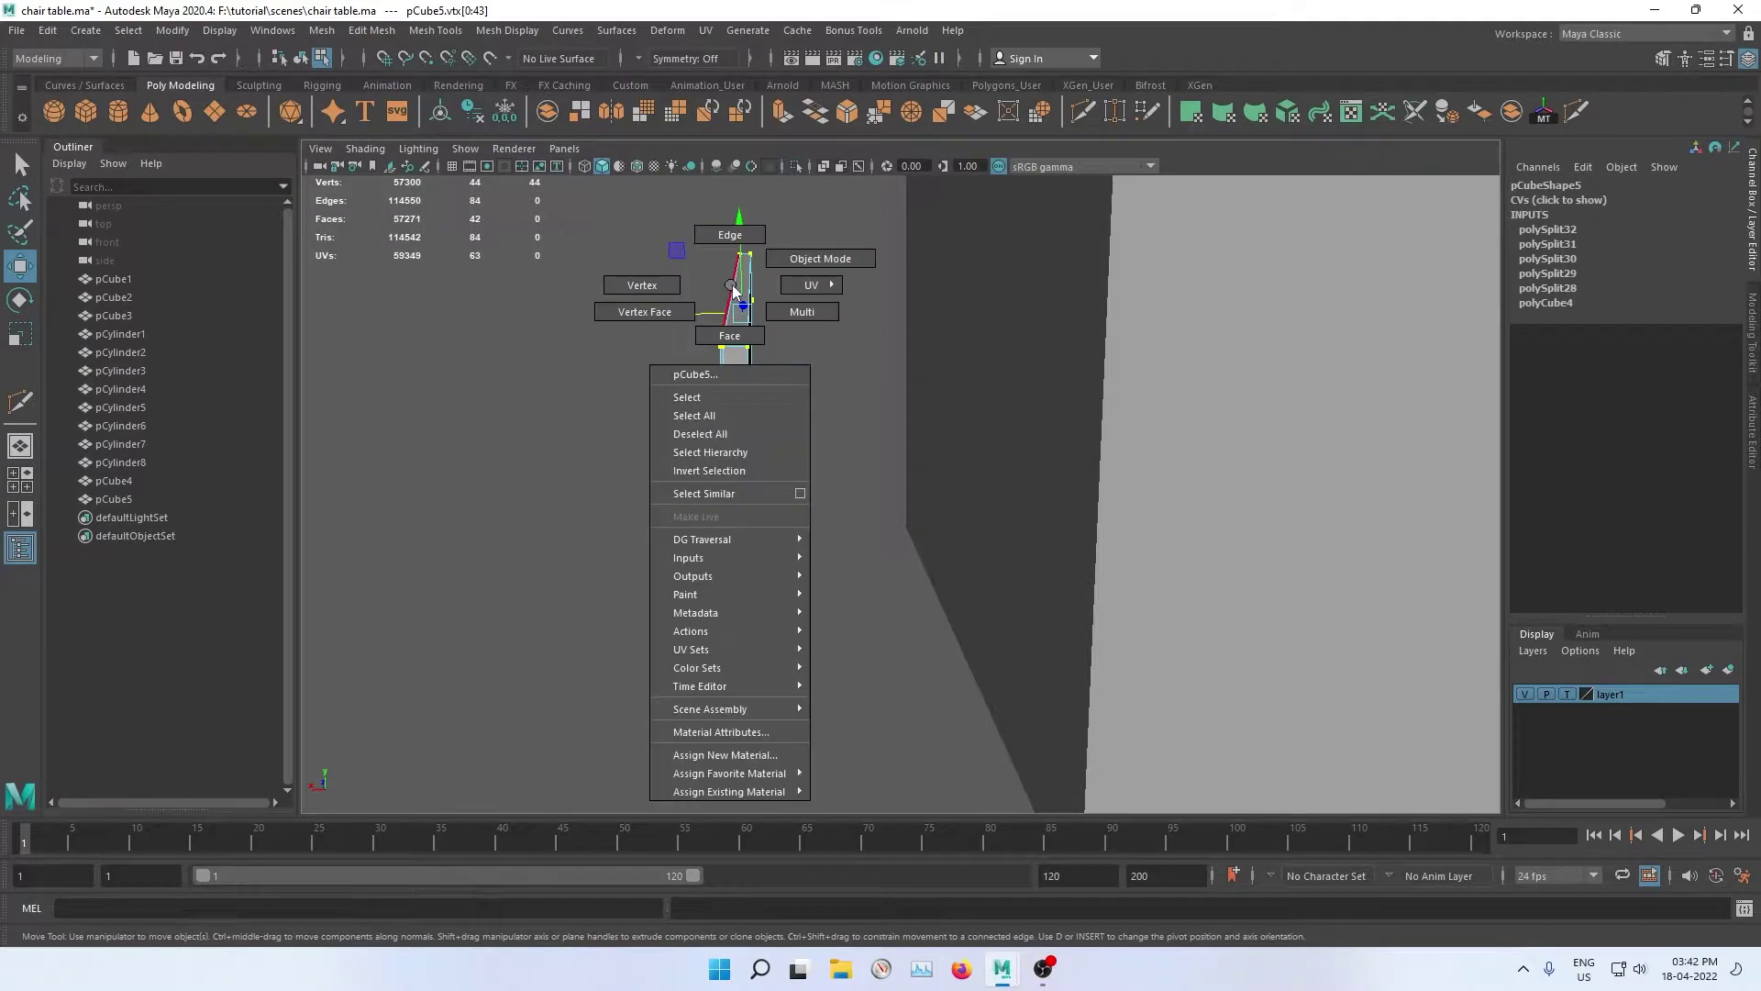
left_click(731, 335)
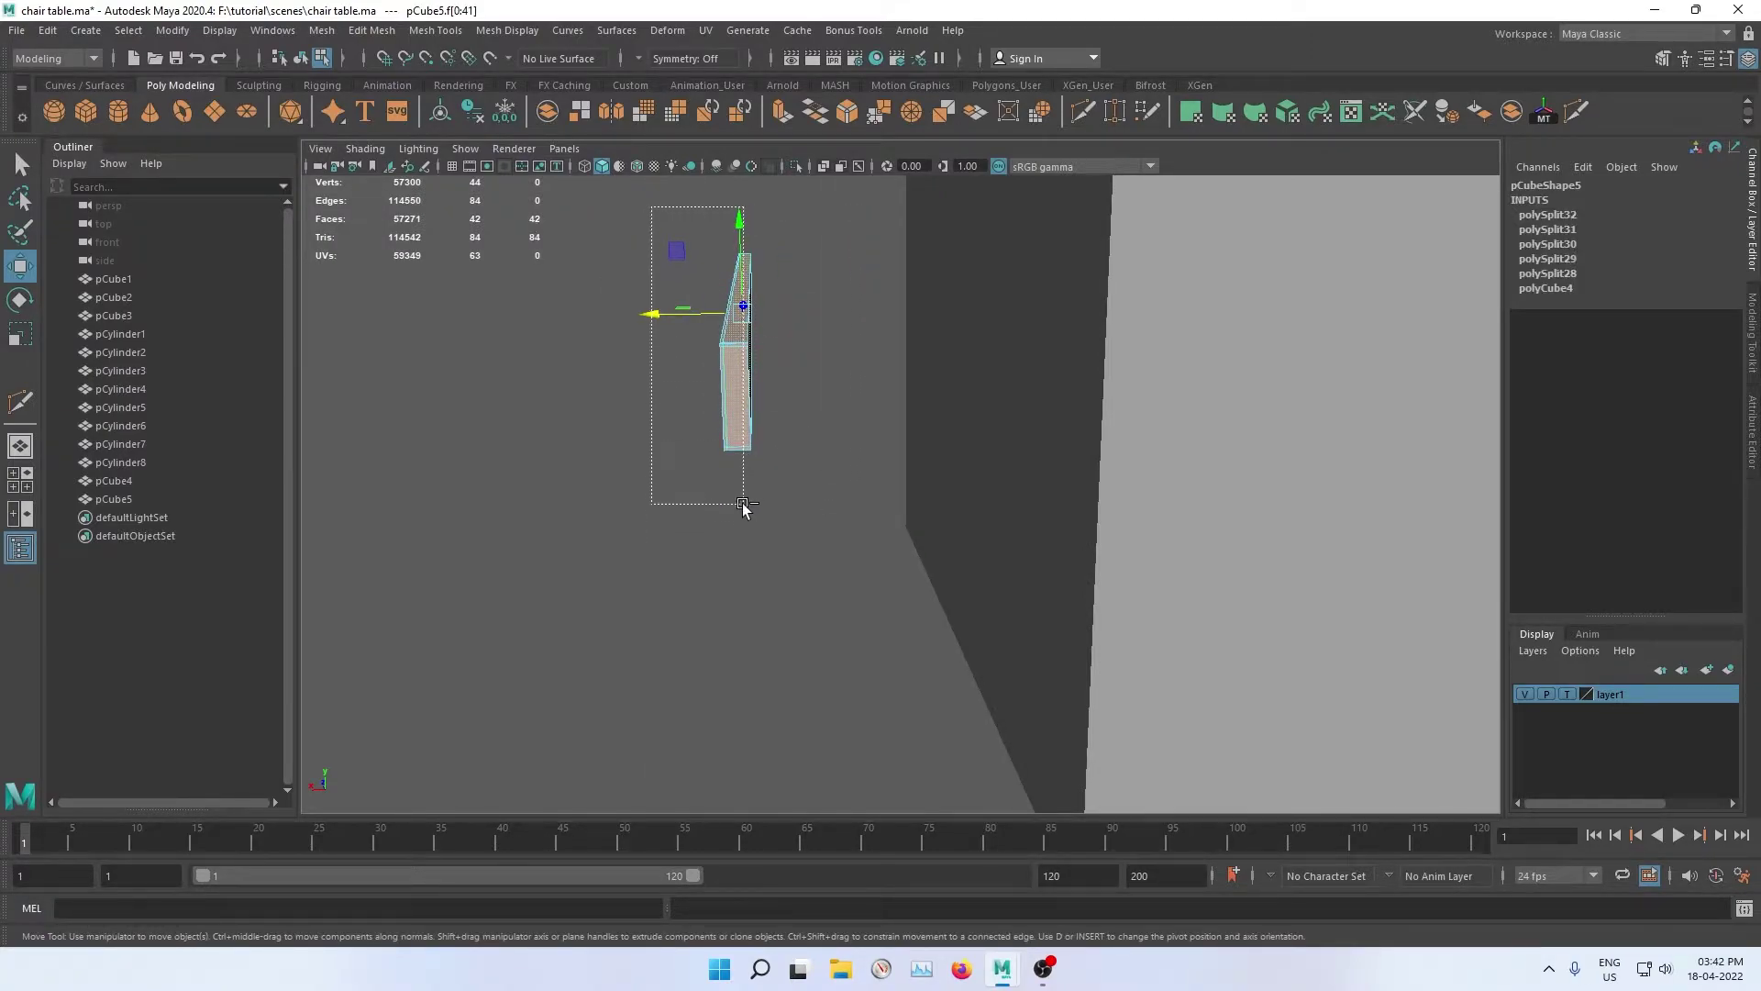
left_click_drag(743, 504, 738, 511)
mouse_move(739, 511)
left_mouse_down("alt")
mouse_move(636, 463)
mouse_move(712, 334)
mouse_move(677, 472)
mouse_move(970, 541)
mouse_move(922, 455)
left_mouse_up("alt")
left_click(922, 455)
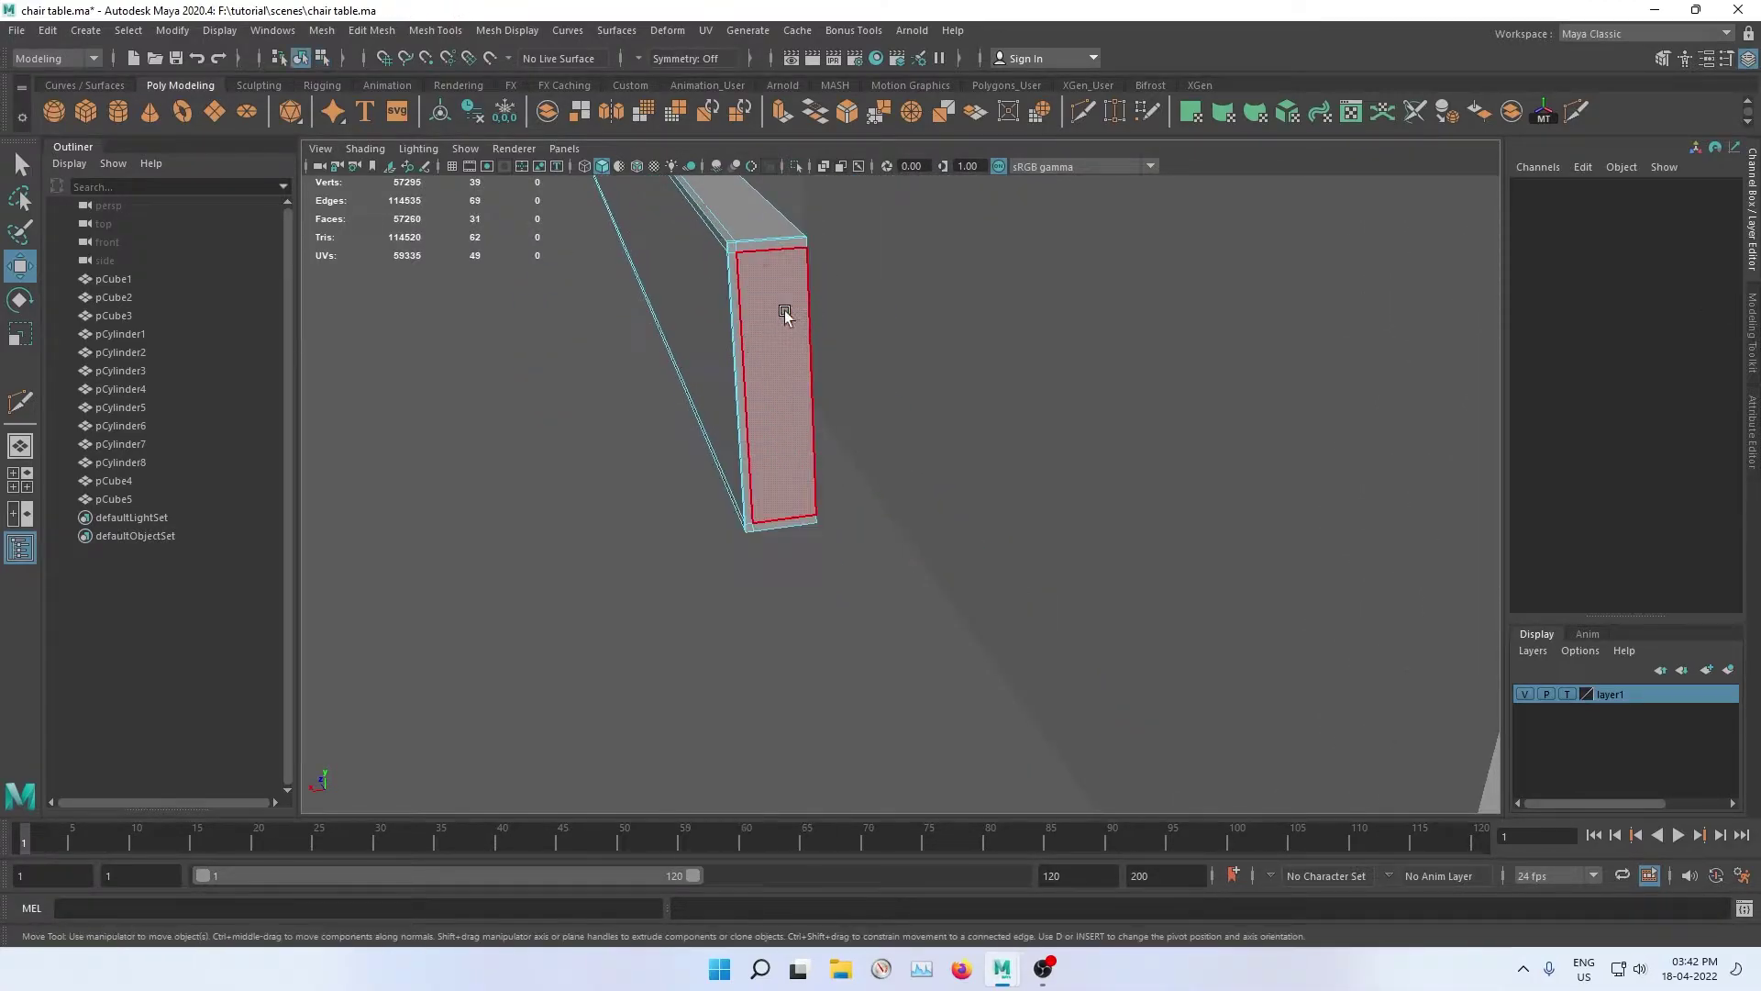
Step: Slide pCube5 along X to -34.891 and switch to the four-pane view
left_click(590, 432)
mouse_move(590, 432)
left_mouse_down("alt")
mouse_move(747, 376)
mouse_move(830, 382)
left_mouse_up("alt")
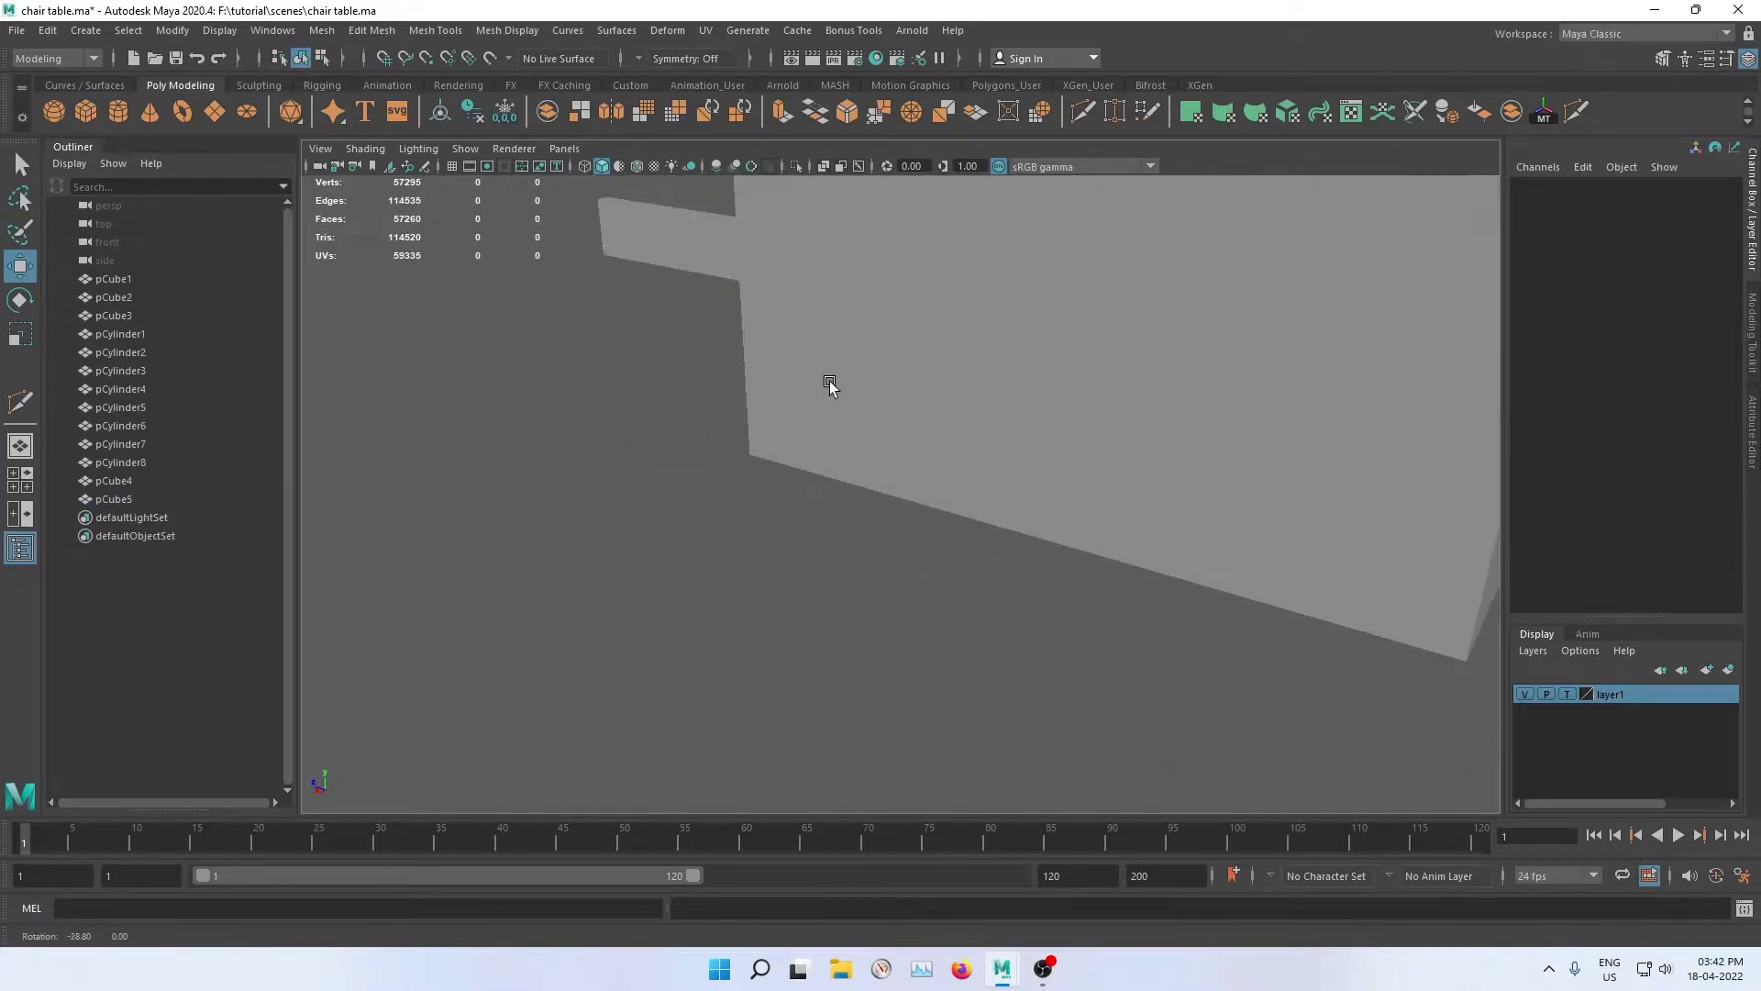
left_click(884, 272)
mouse_move(884, 272)
left_mouse_down("alt")
mouse_move(729, 390)
mouse_move(843, 288)
left_mouse_up("alt")
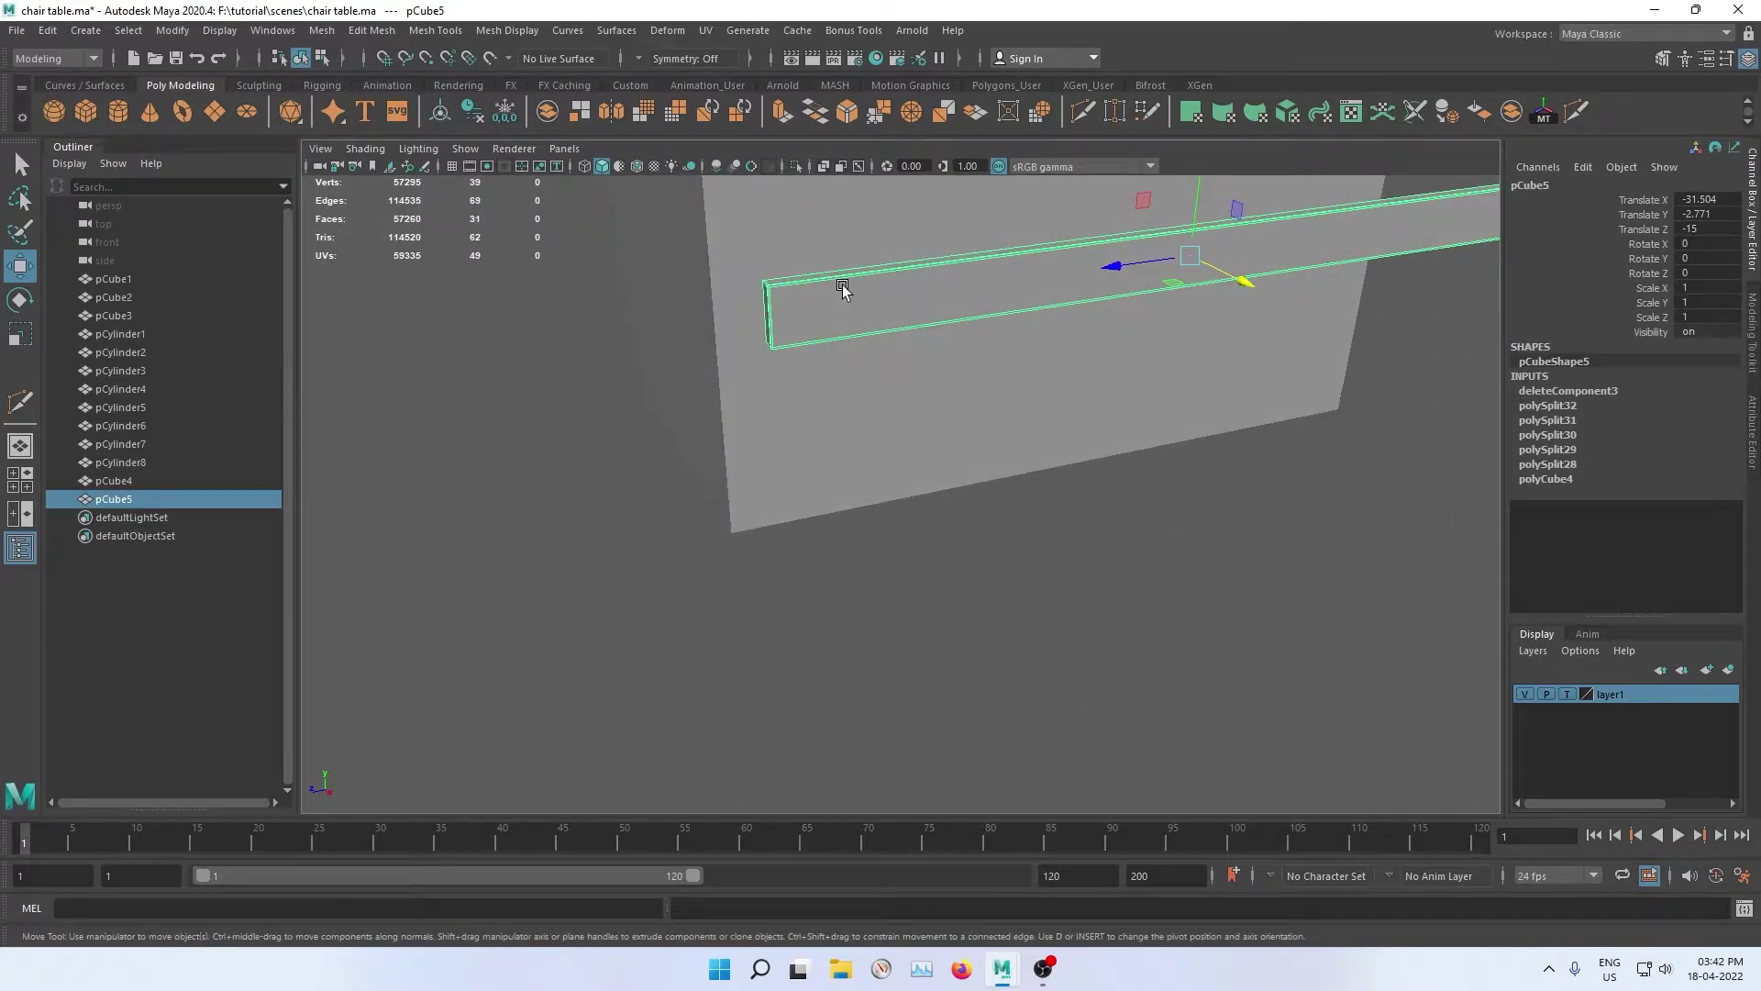
left_click(540, 413)
mouse_move(540, 412)
left_mouse_down("alt")
mouse_move(693, 384)
mouse_move(559, 367)
left_mouse_up("alt")
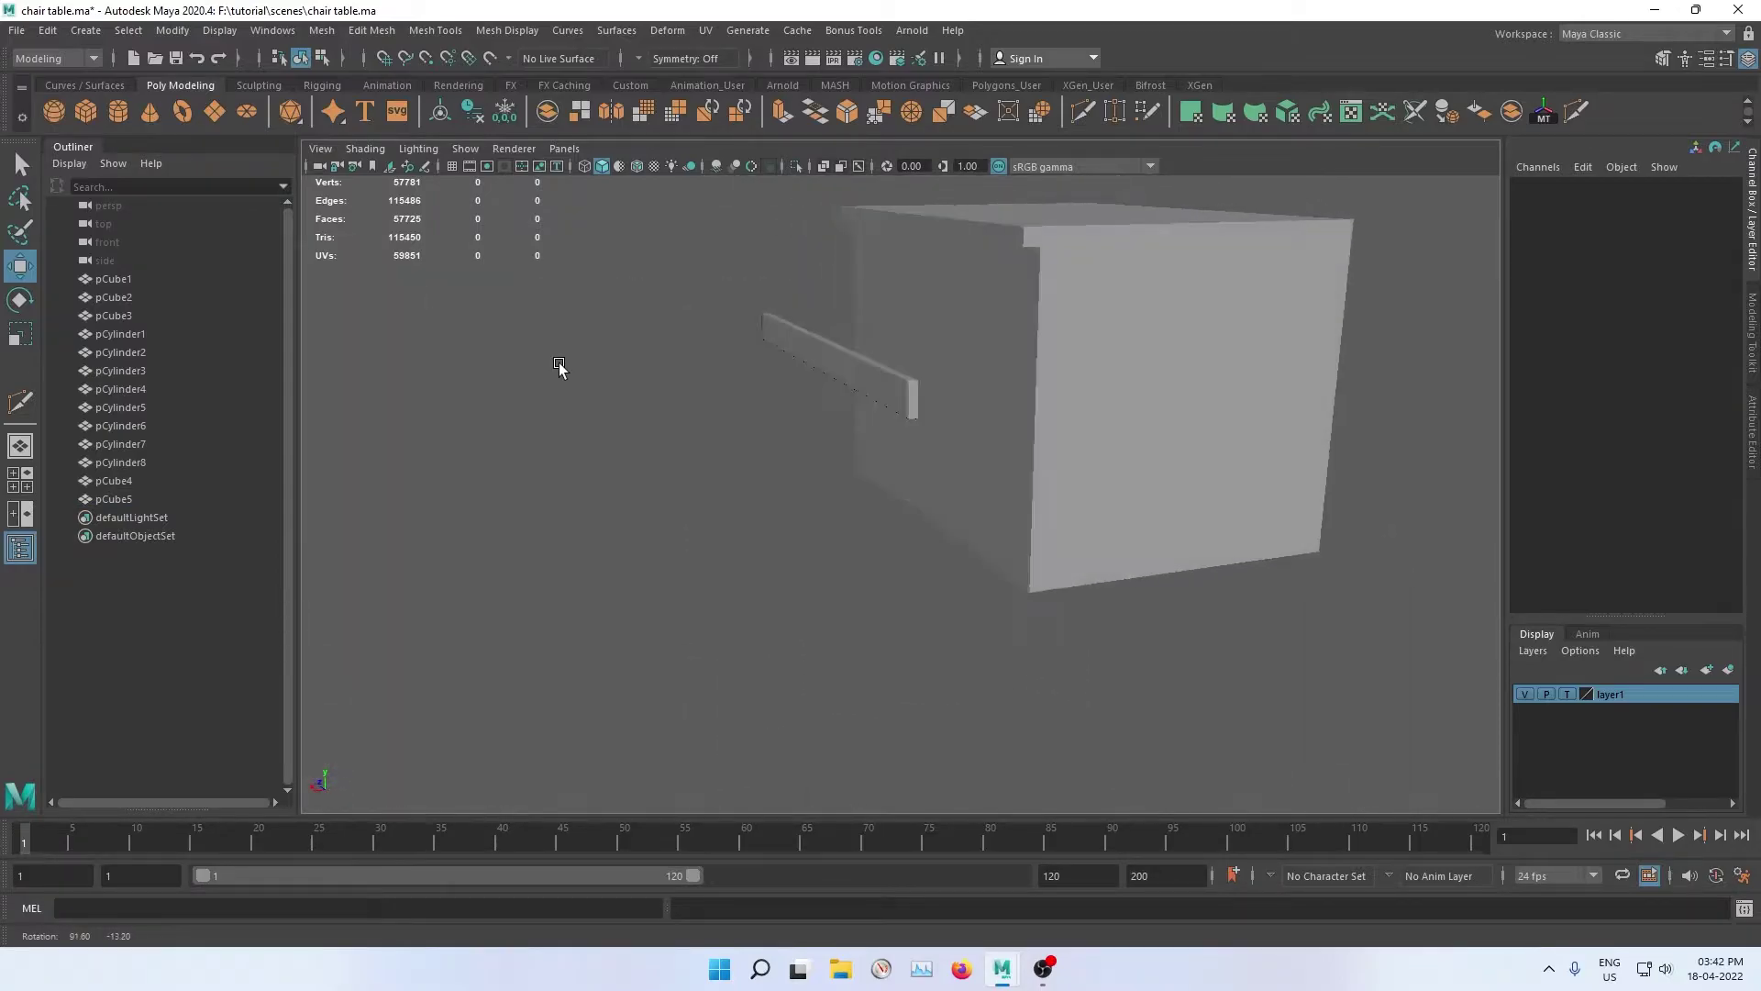
left_click(831, 364)
left_click_drag(831, 364, 689, 507, "alt")
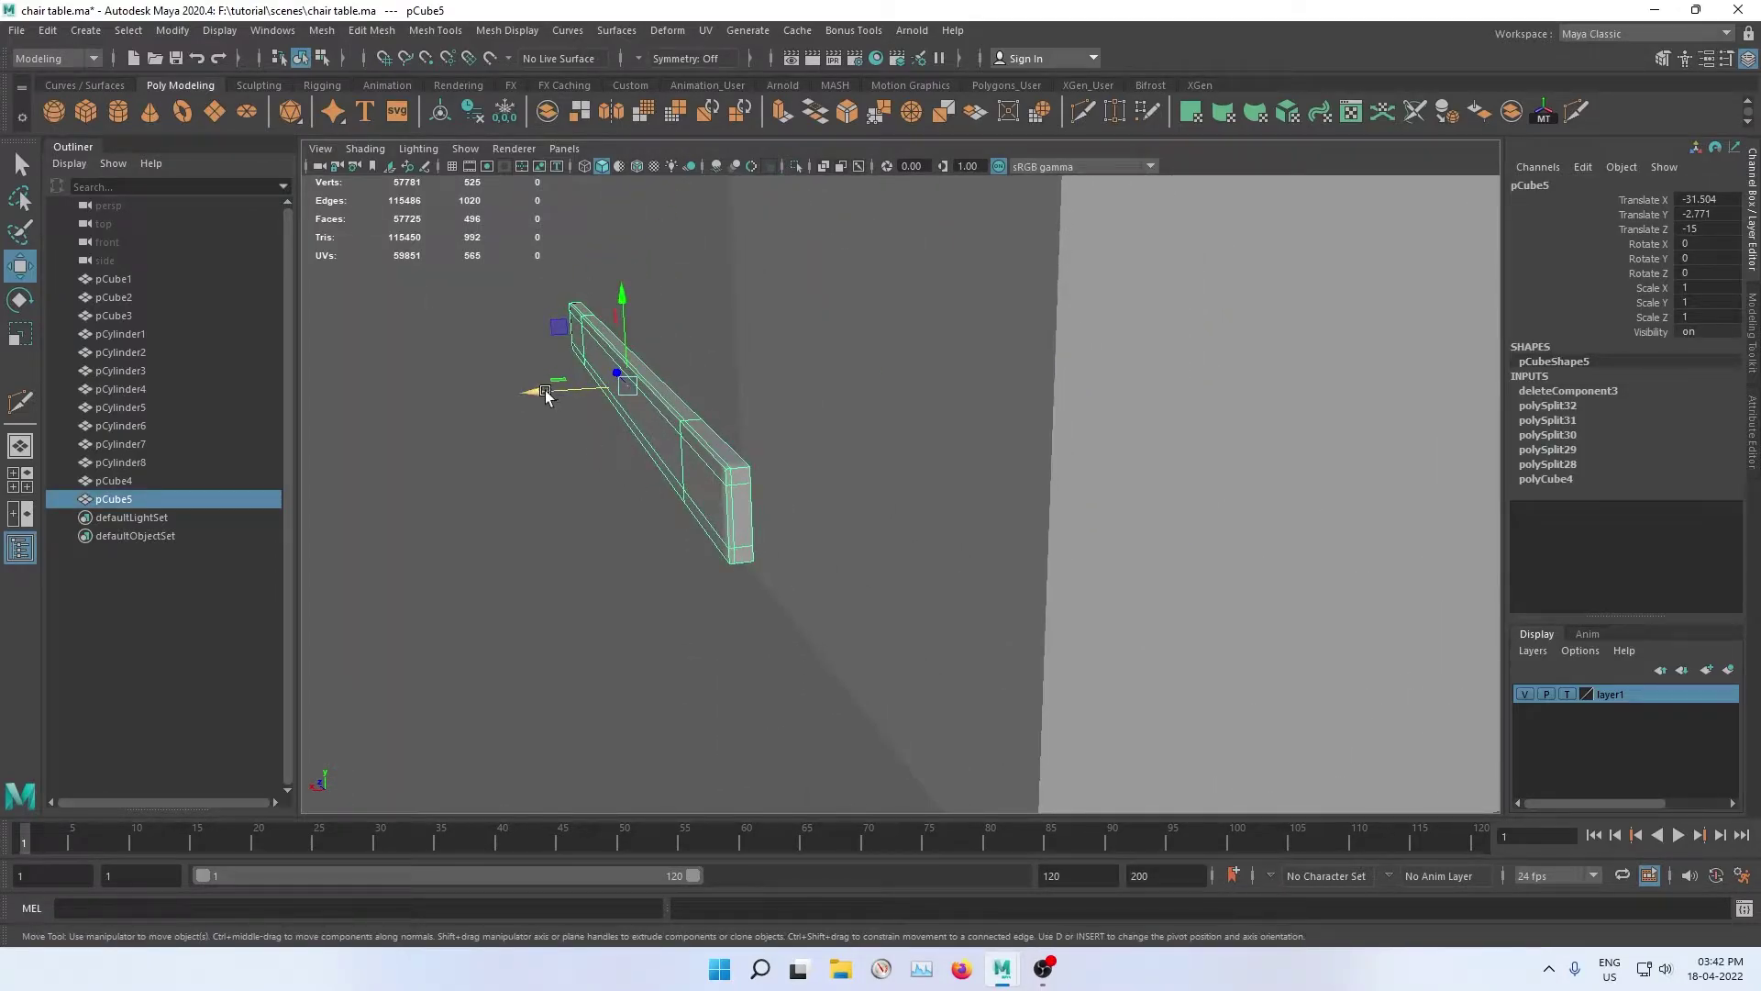
left_click_drag(545, 392, 759, 377)
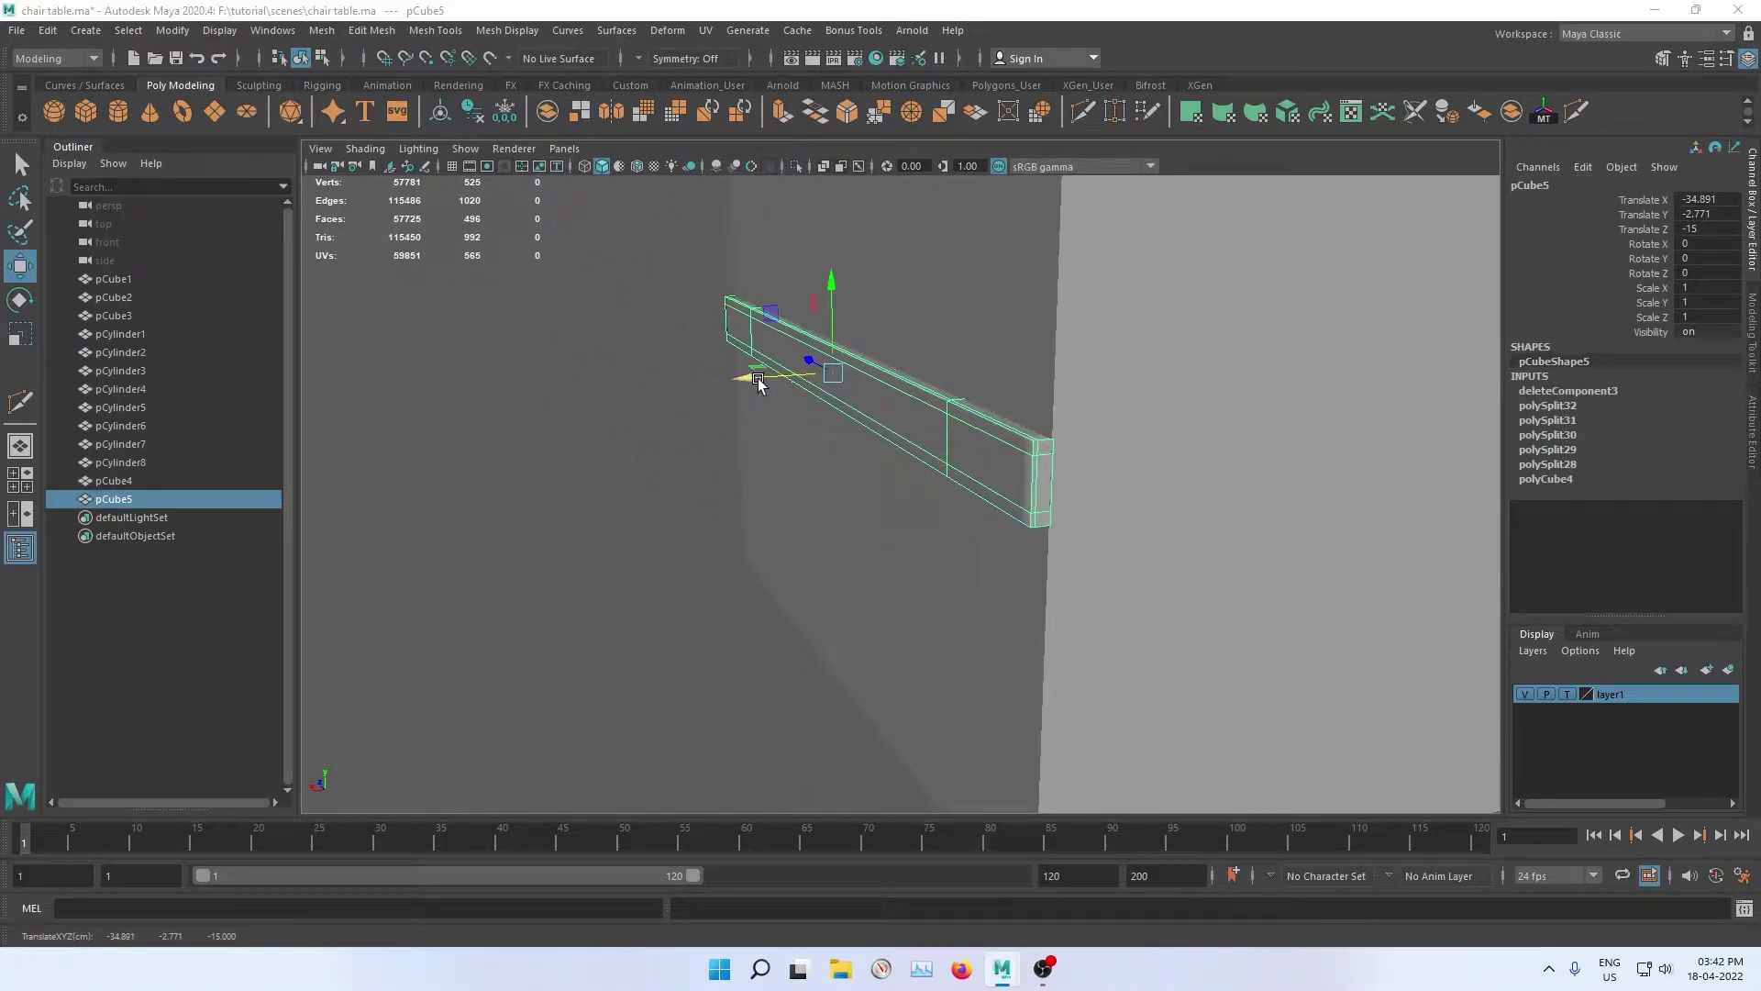
key("space")
key("space")
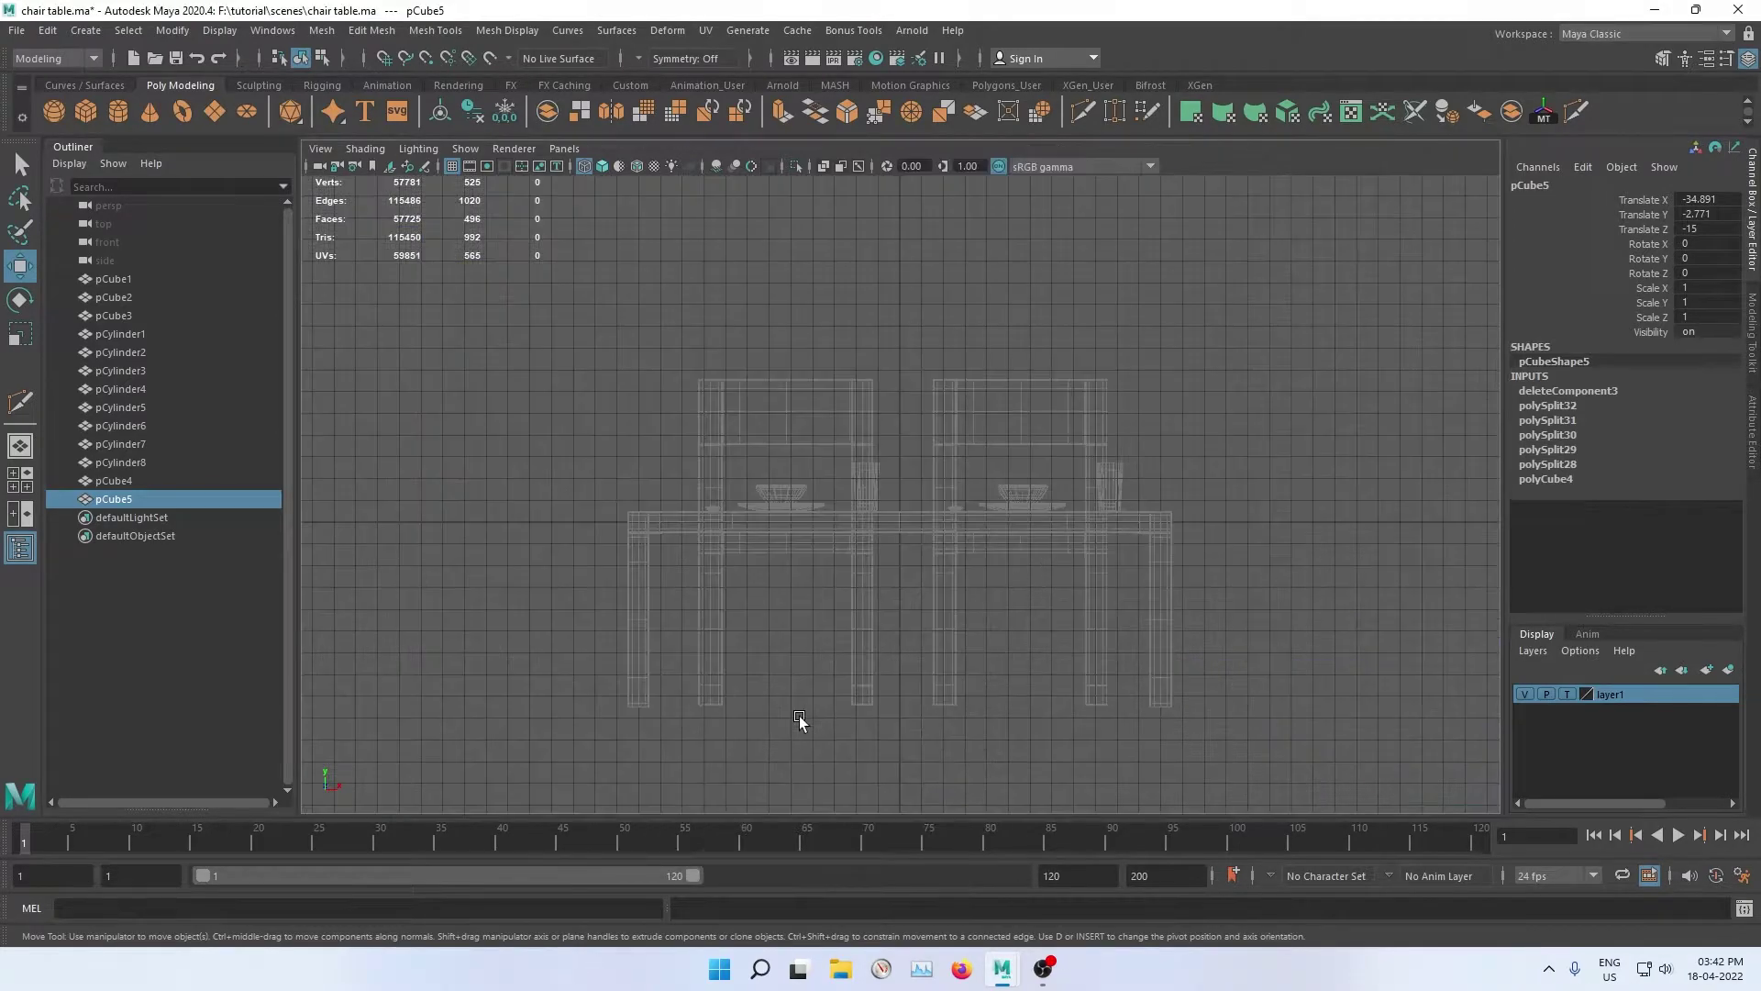
Step: In the front view, nudge the beam's X to -34.899
key("f")
middle_click_drag(816, 503, 949, 534, "alt")
scroll(988, 539, "up", 2)
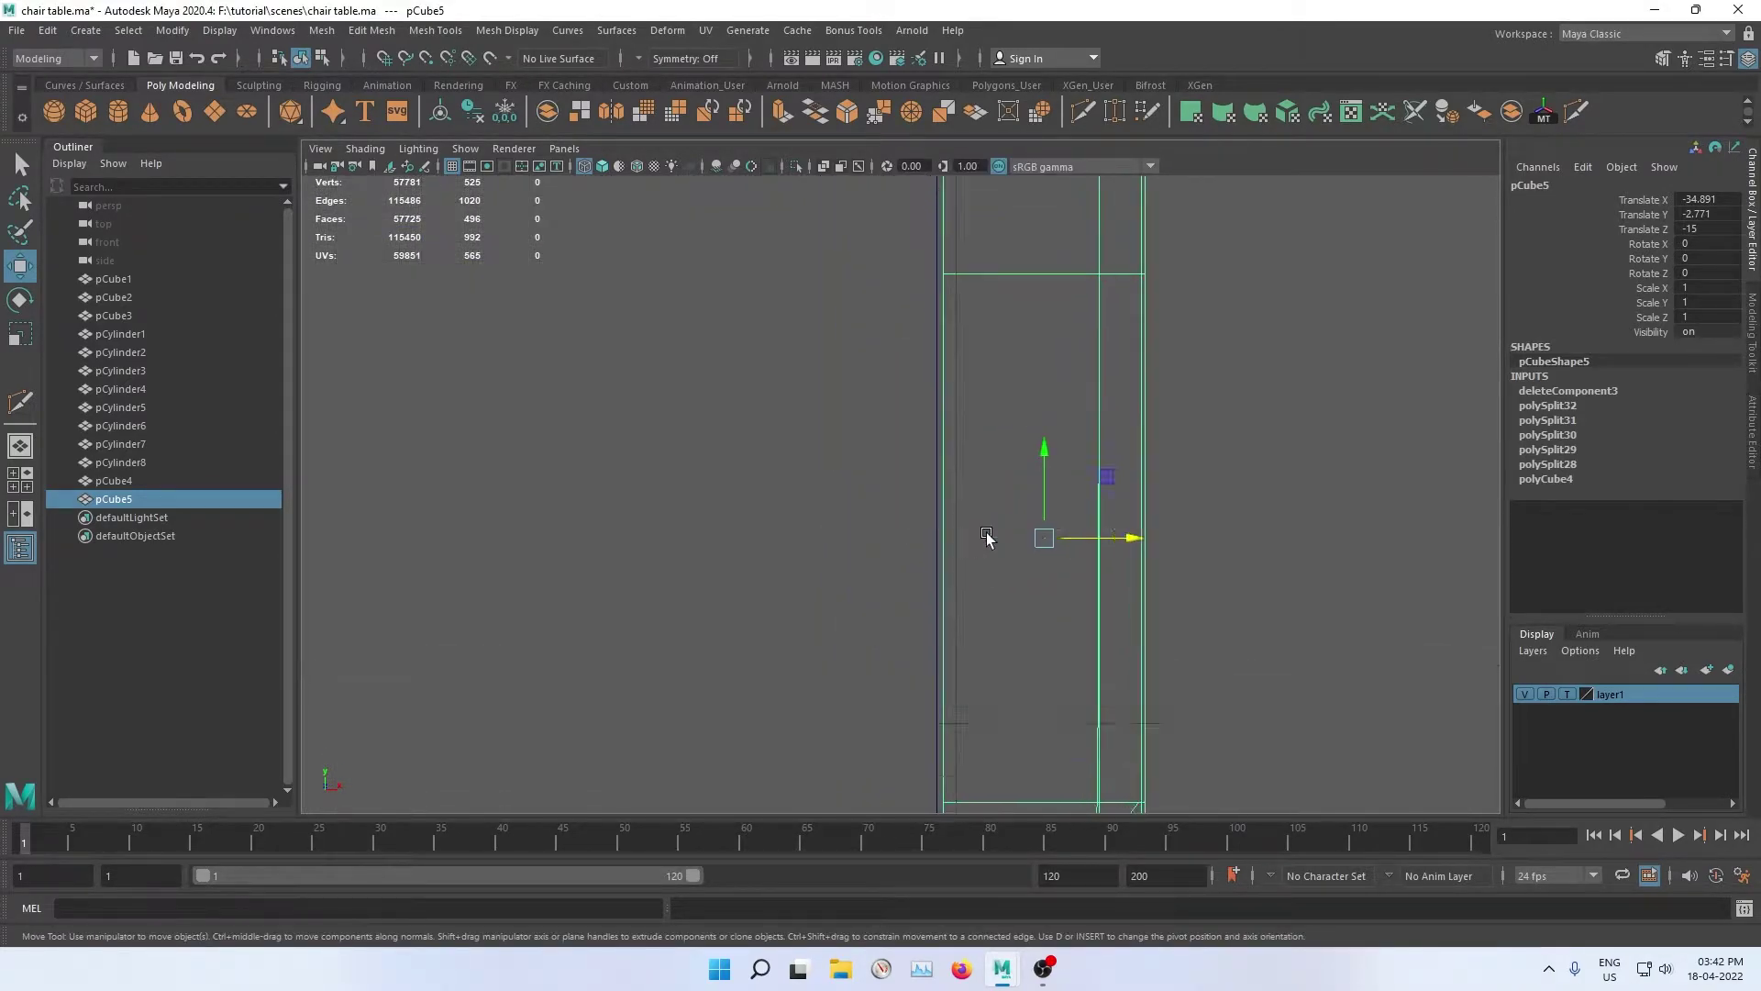
scroll(994, 538, "up", 4)
left_click_drag(1241, 571, 1229, 580)
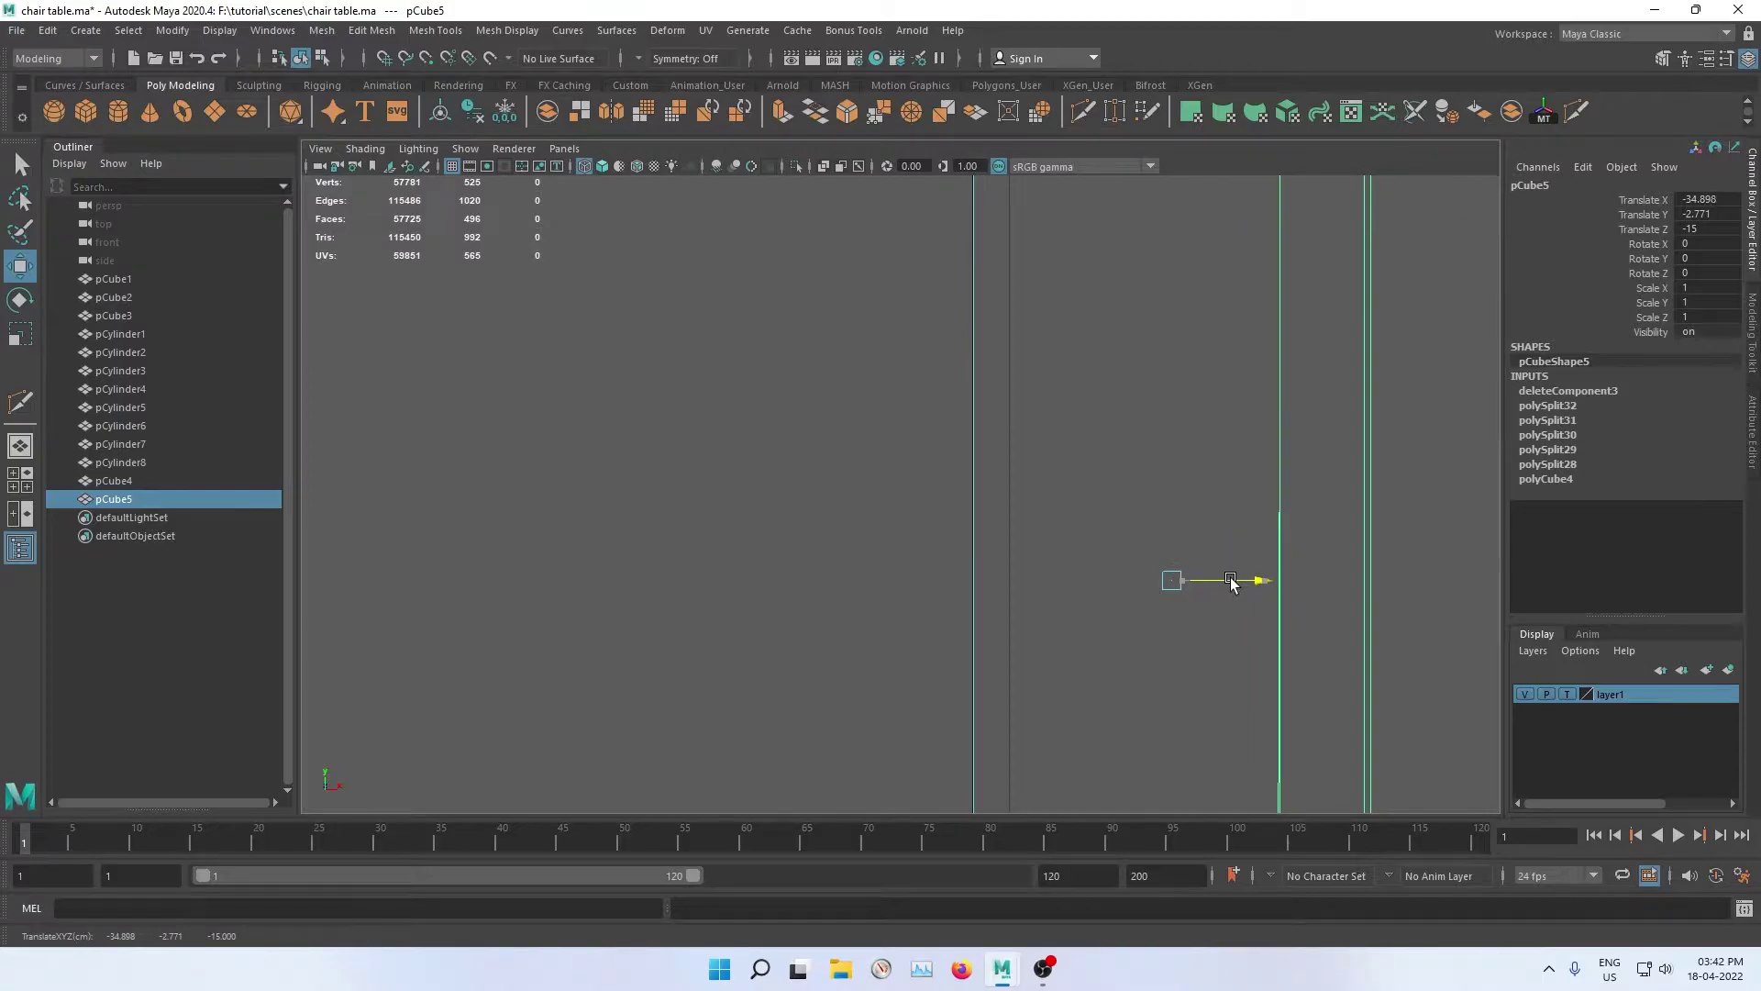
scroll(1201, 532, "down", 5)
Step: Raise the beam pCube5 to Translate Y 0.486 so its top meets the lip
left_click(910, 493)
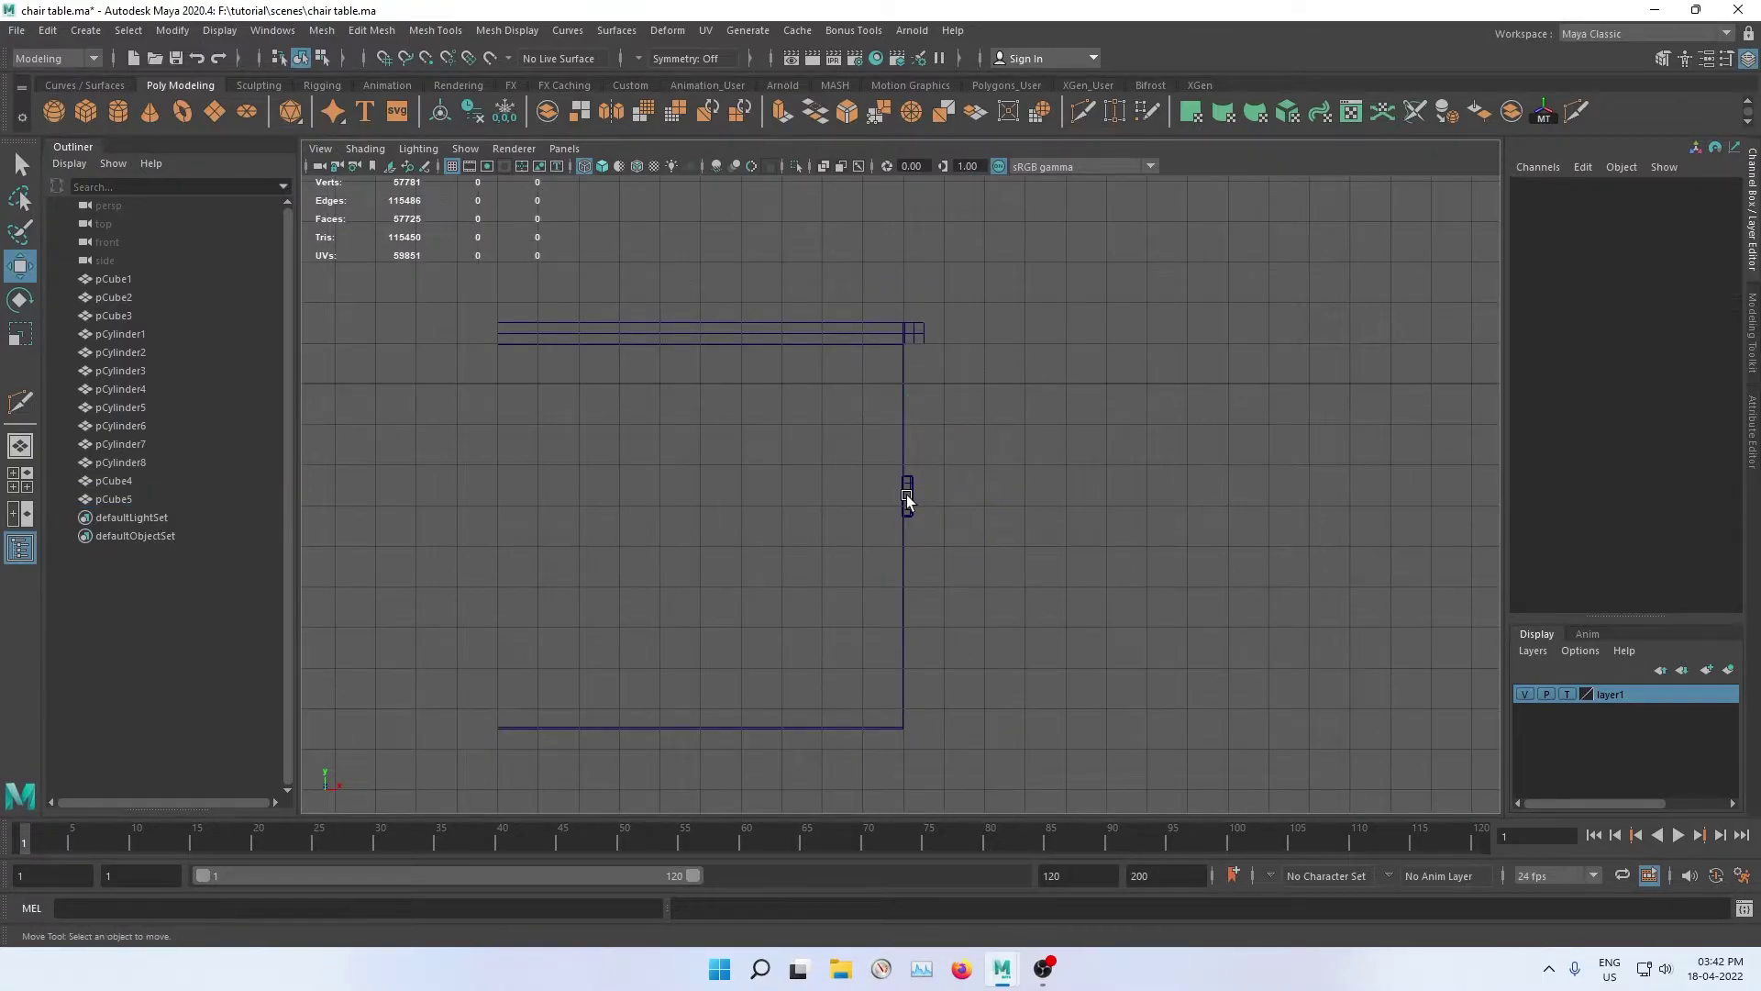
scroll(917, 500, "up", 1)
left_click(916, 495)
scroll(916, 495, "up", 1)
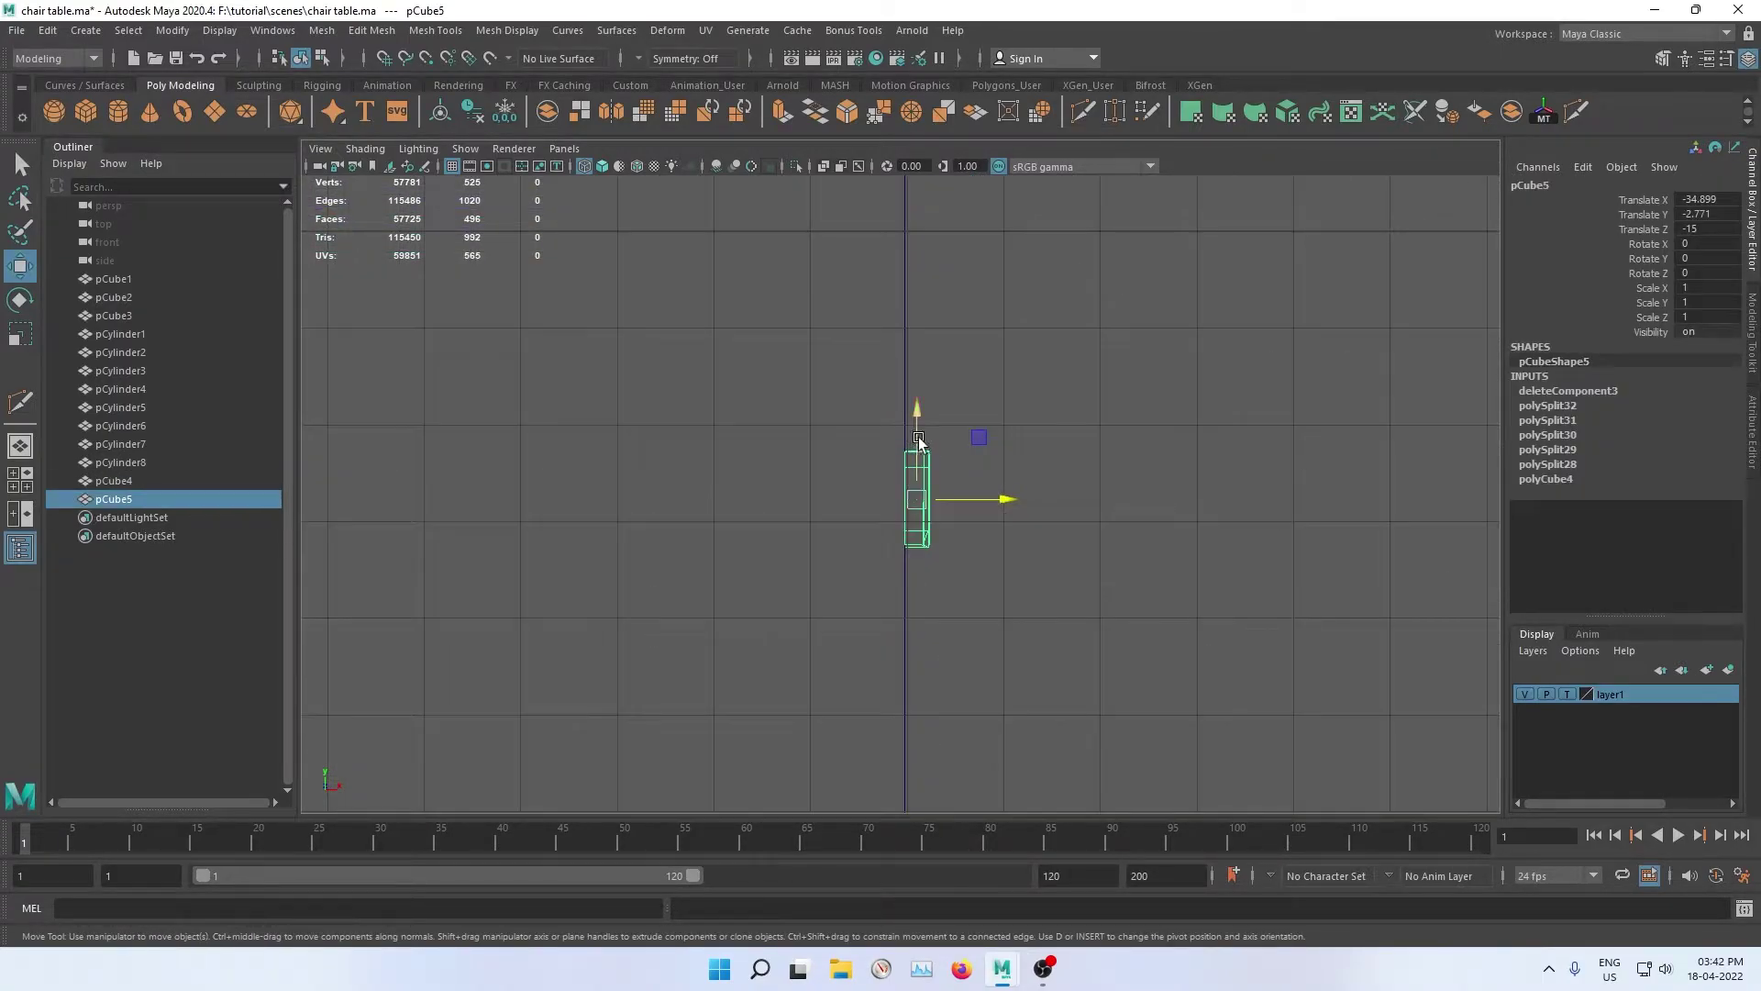
left_click_drag(917, 422, 916, 183)
middle_click_drag(908, 220, 955, 493, "alt")
mouse_move(970, 423)
left_mouse_down()
mouse_move(967, 329)
mouse_move(1053, 344)
left_mouse_up()
scroll(945, 367, "up", 3)
scroll(945, 422, "up", 3)
left_click(1167, 348)
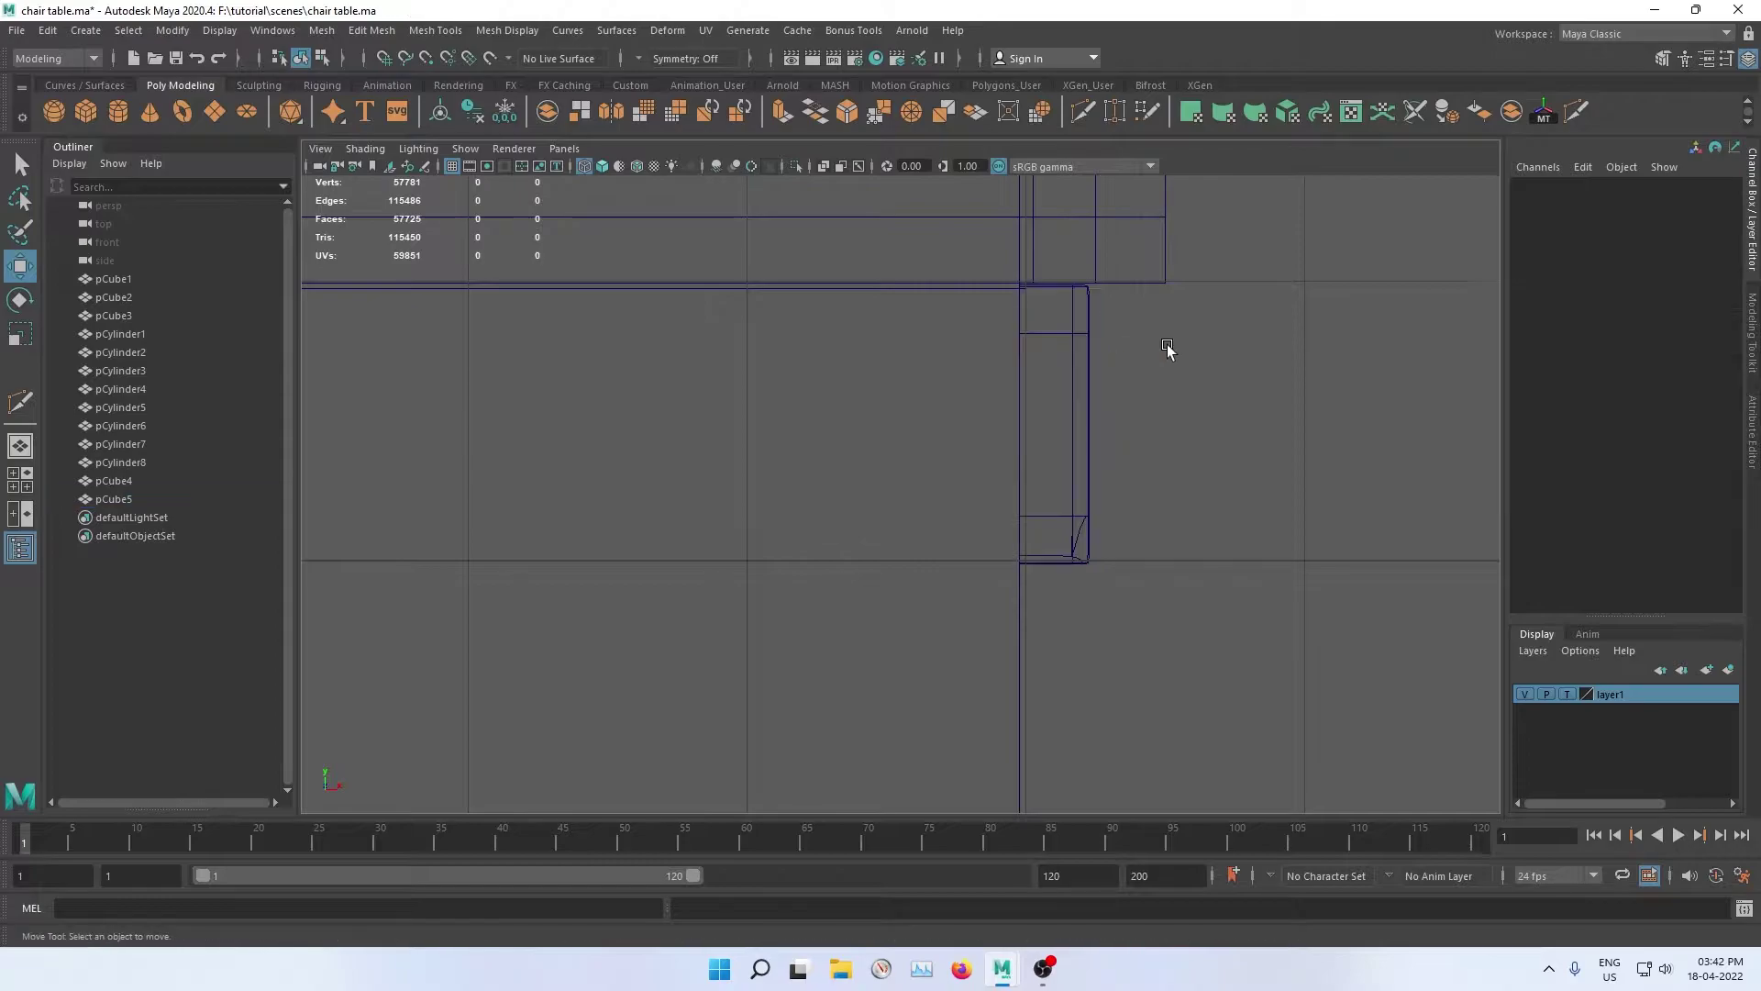
scroll(1167, 353, "down", 5)
left_click(924, 479)
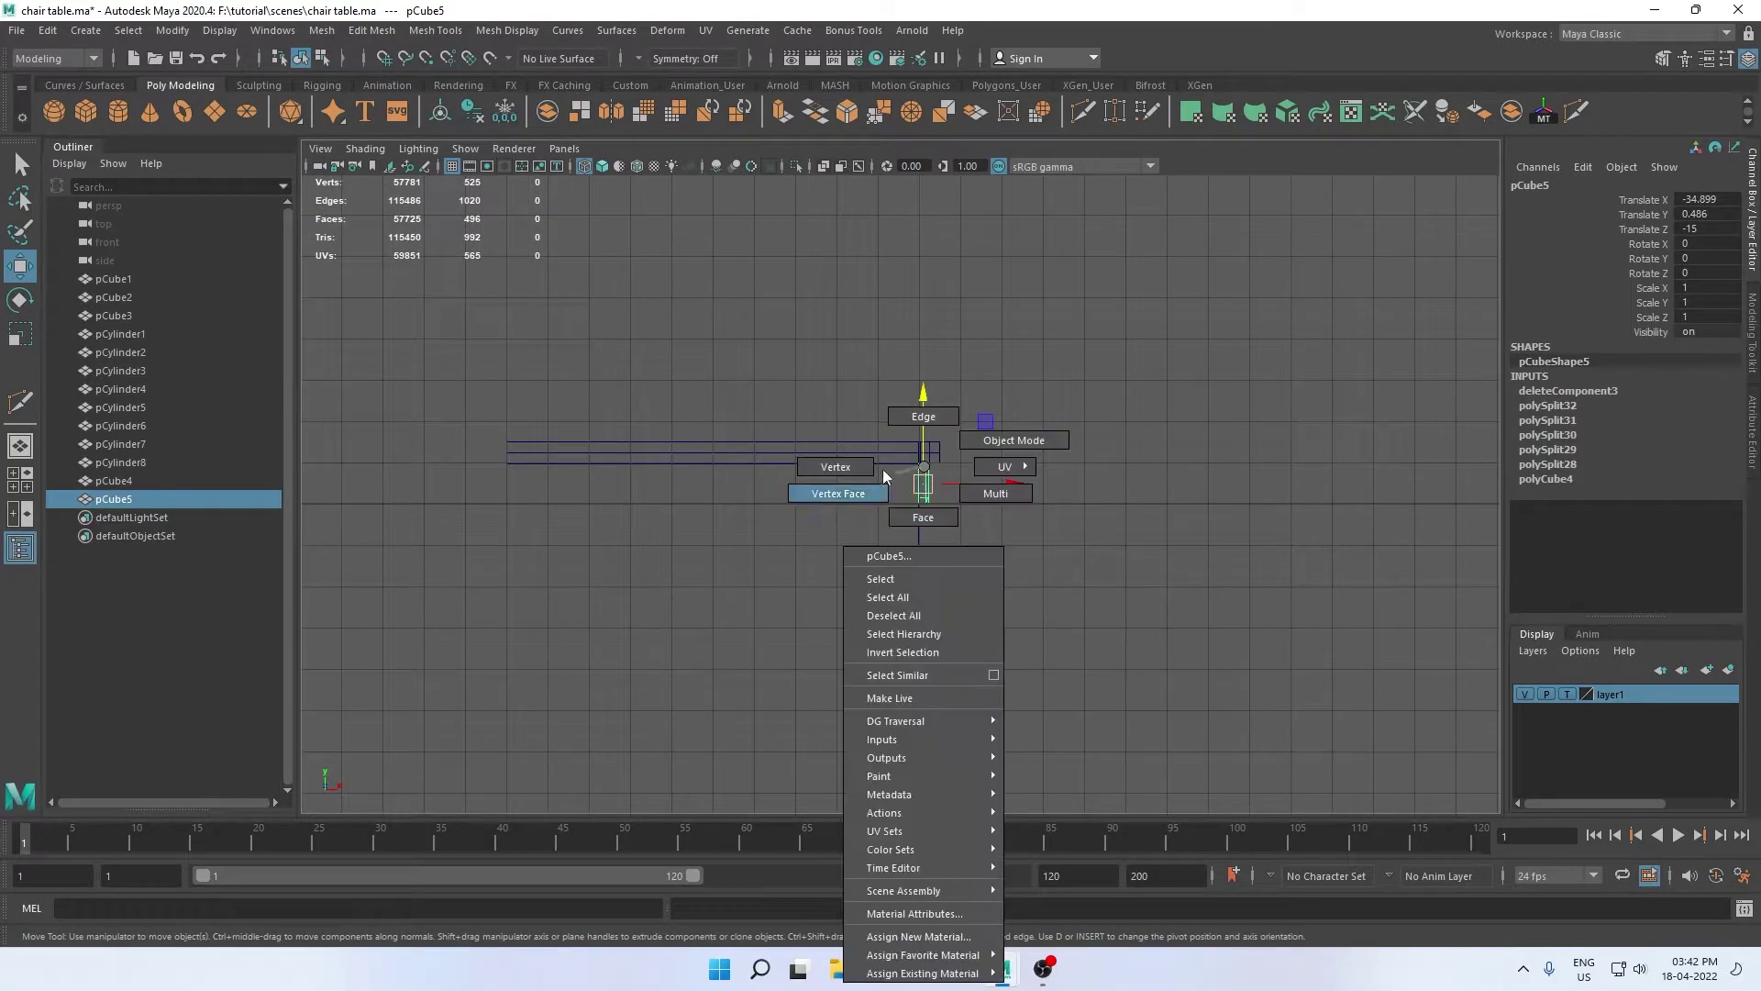
Step: Select the beam's lower vertices, orbit to inspect them, then return to object selection
right_click_drag(923, 489, 833, 471)
scroll(878, 587, "up", 3)
left_click_drag(1035, 493, 1034, 493)
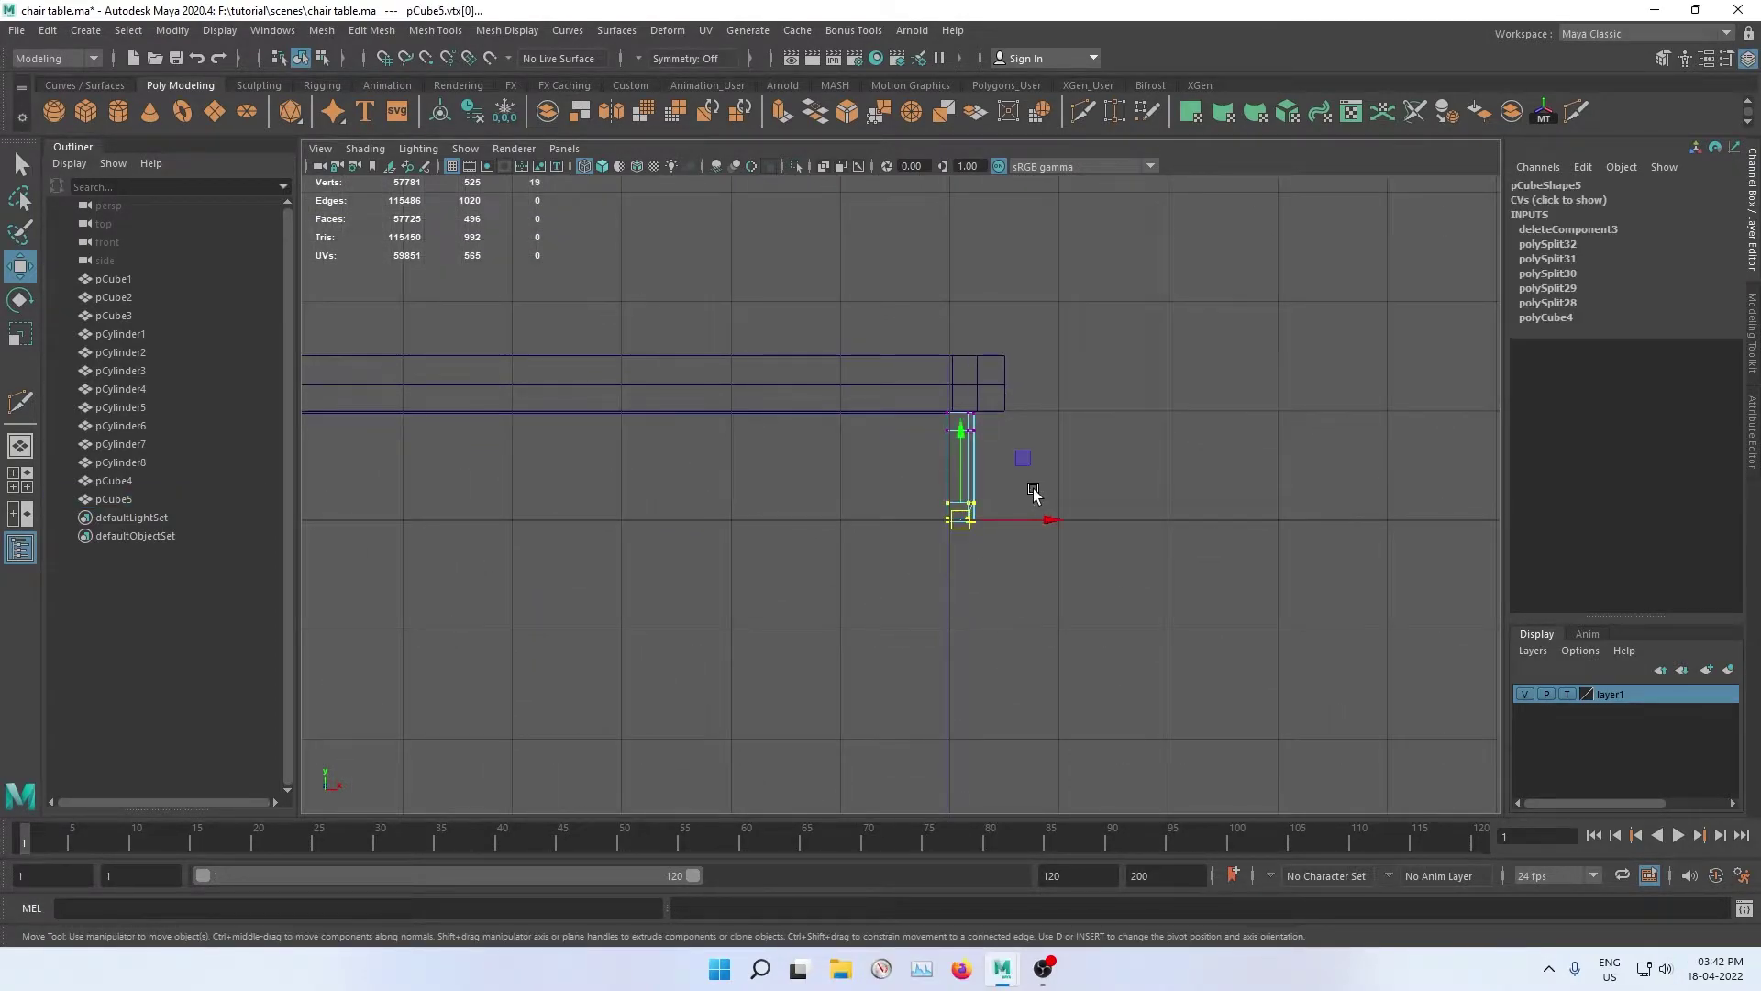
key("f")
key("space")
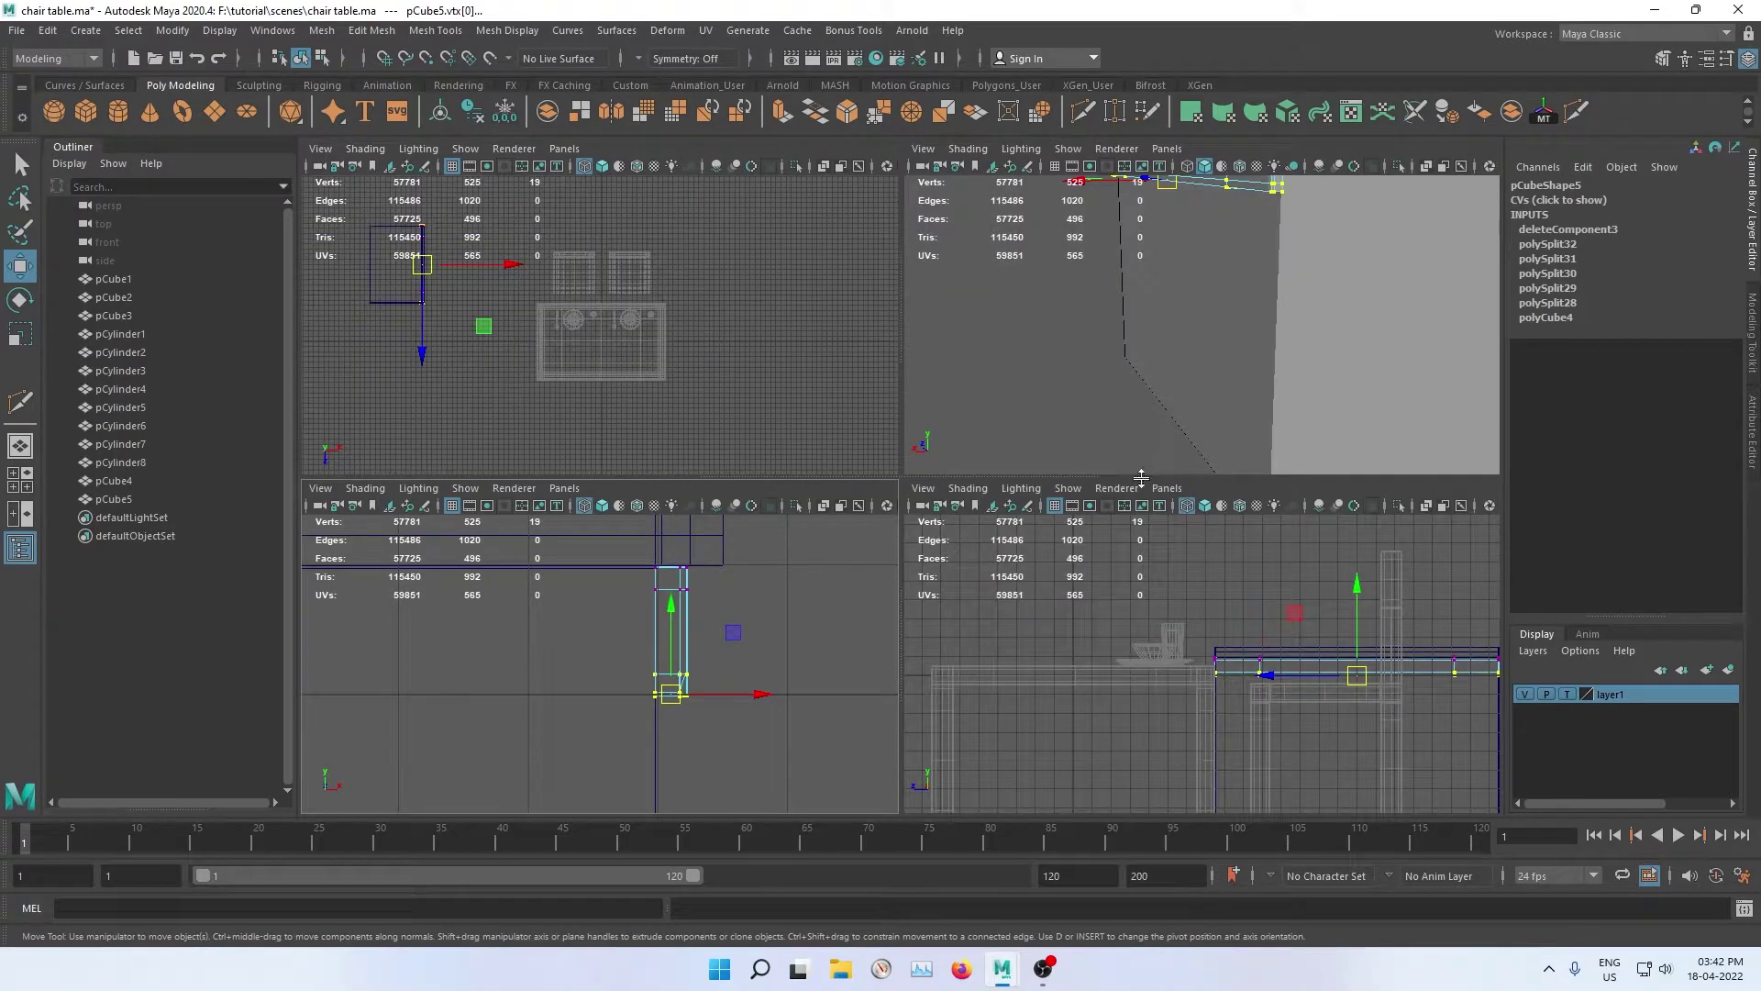
key("space")
mouse_move(967, 374)
left_mouse_down("alt")
mouse_move(1238, 393)
mouse_move(1069, 345)
mouse_move(994, 511)
left_mouse_up("alt")
right_click_drag(994, 511, 1339, 763, "alt")
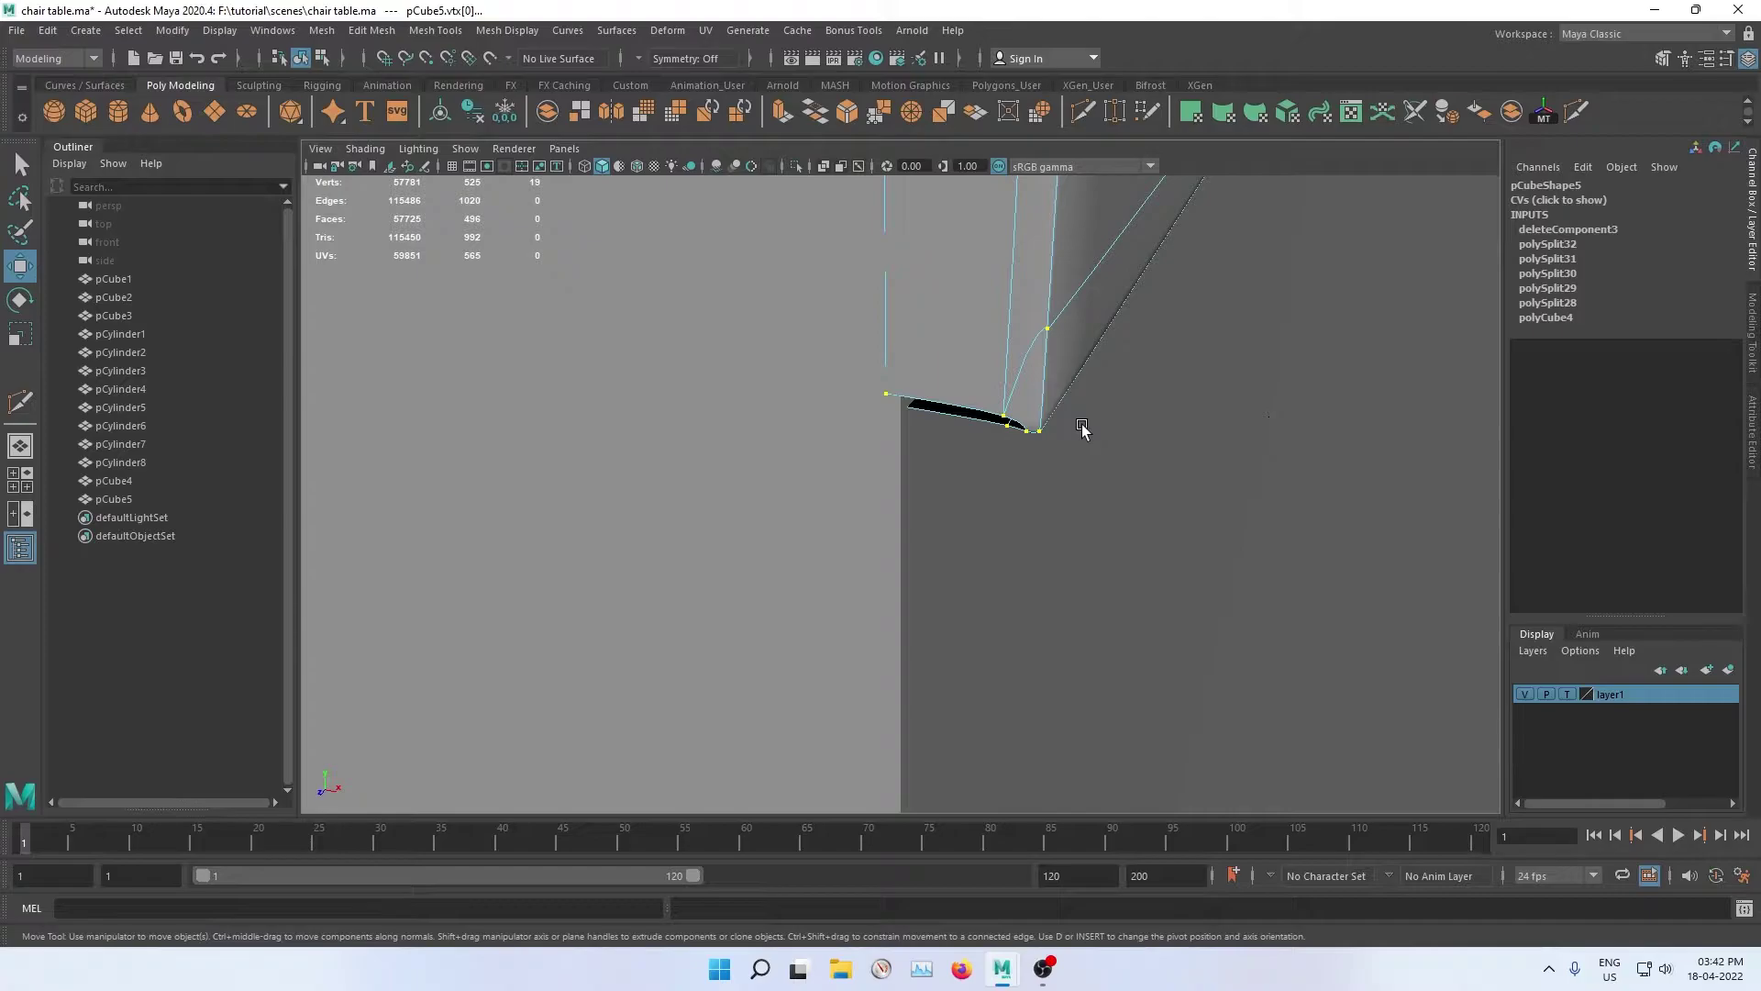
scroll(960, 327, "up", 5)
scroll(944, 536, "down", 3)
scroll(898, 592, "down", 2)
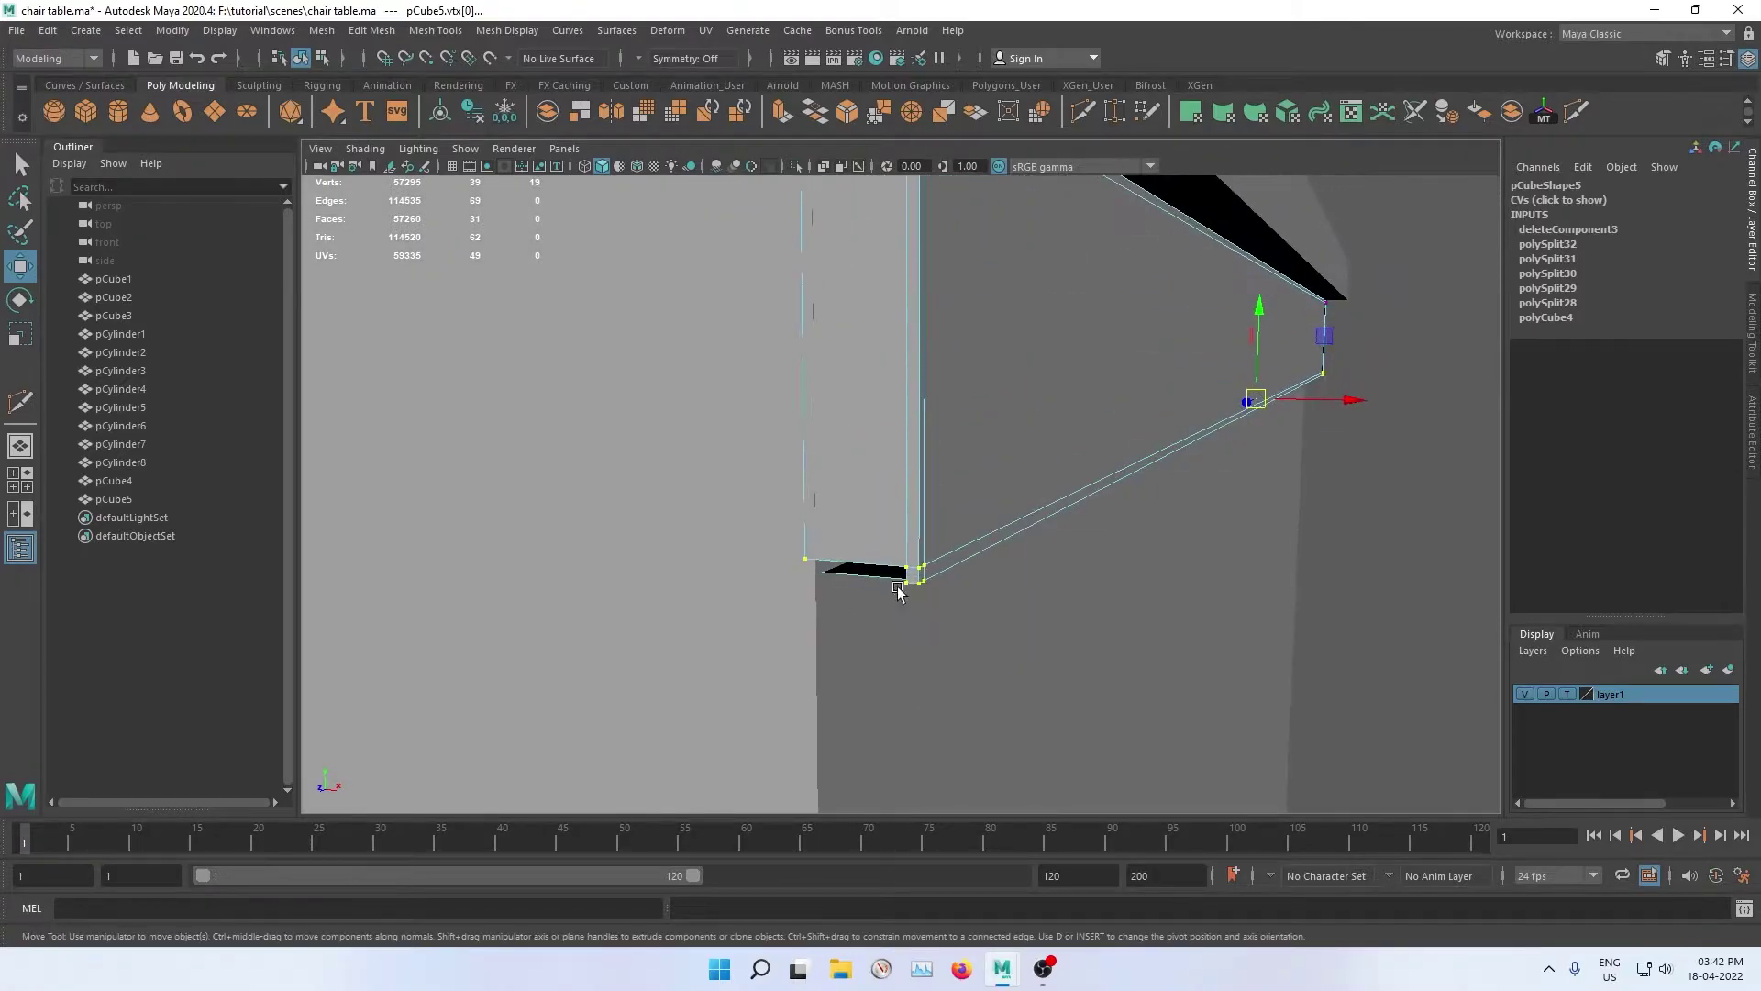
mouse_move(898, 592)
left_mouse_down("alt")
mouse_move(881, 464)
mouse_move(900, 546)
mouse_move(954, 459)
mouse_move(1151, 381)
left_mouse_up("alt")
scroll(1152, 381, "up", 2)
scroll(1162, 379, "up", 2)
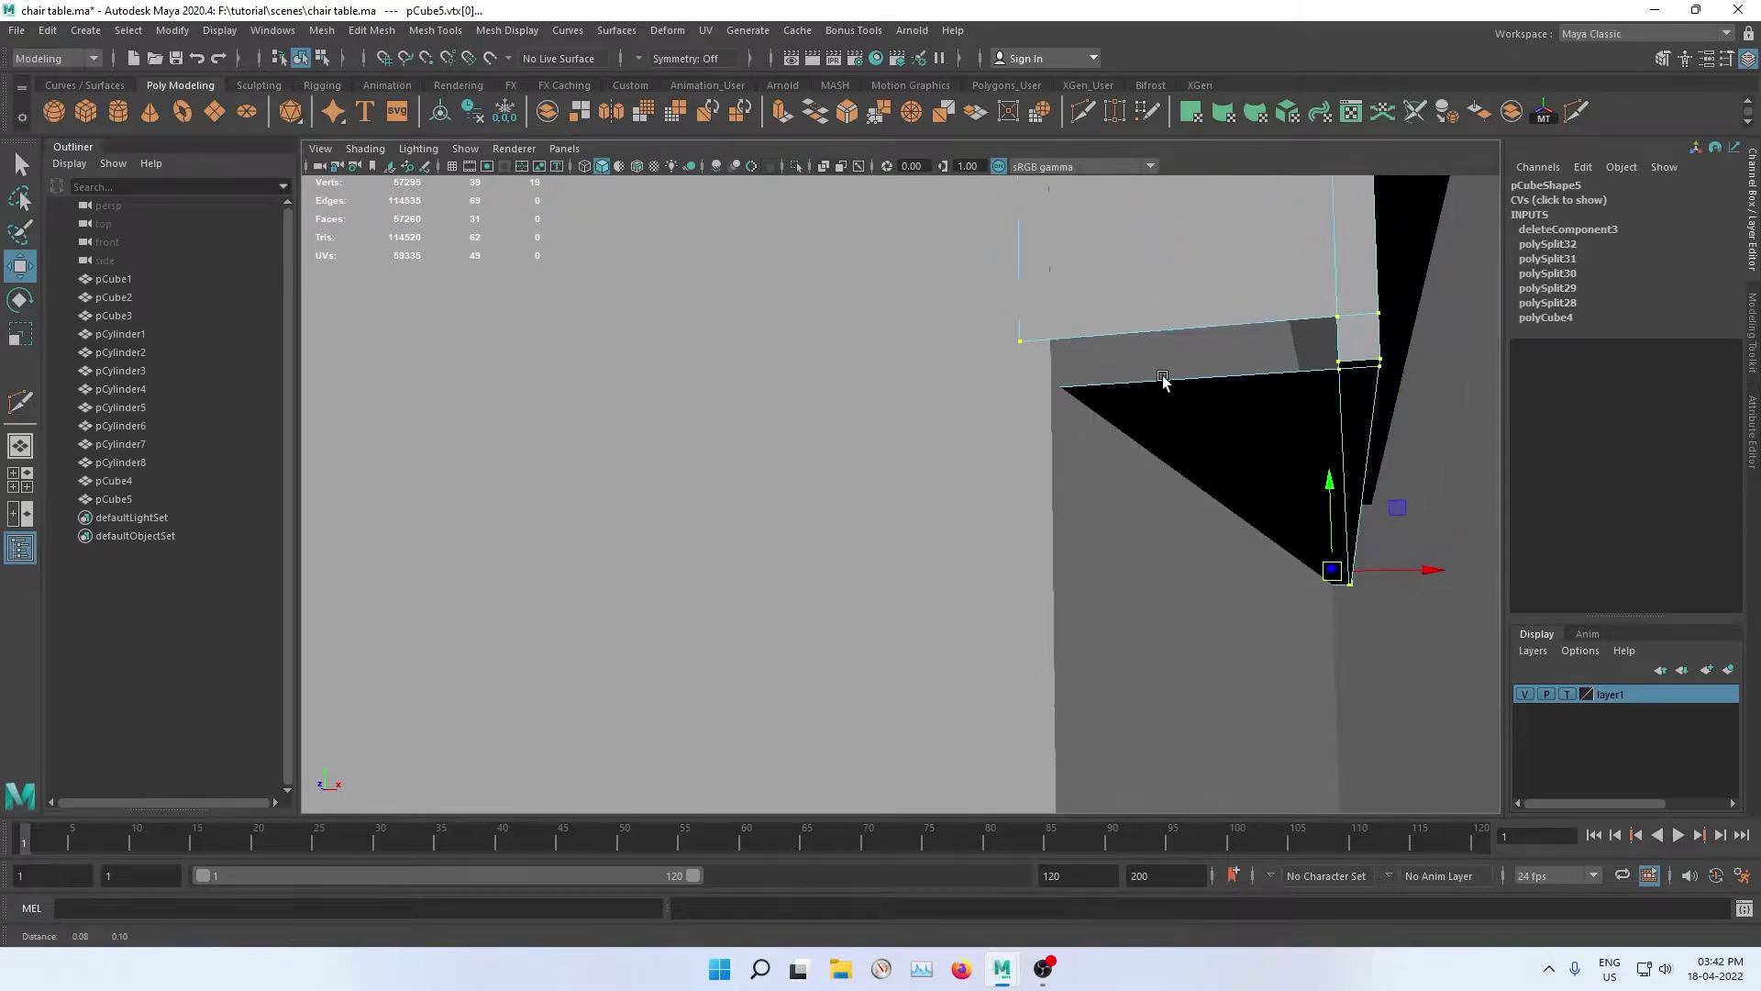
key("F8")
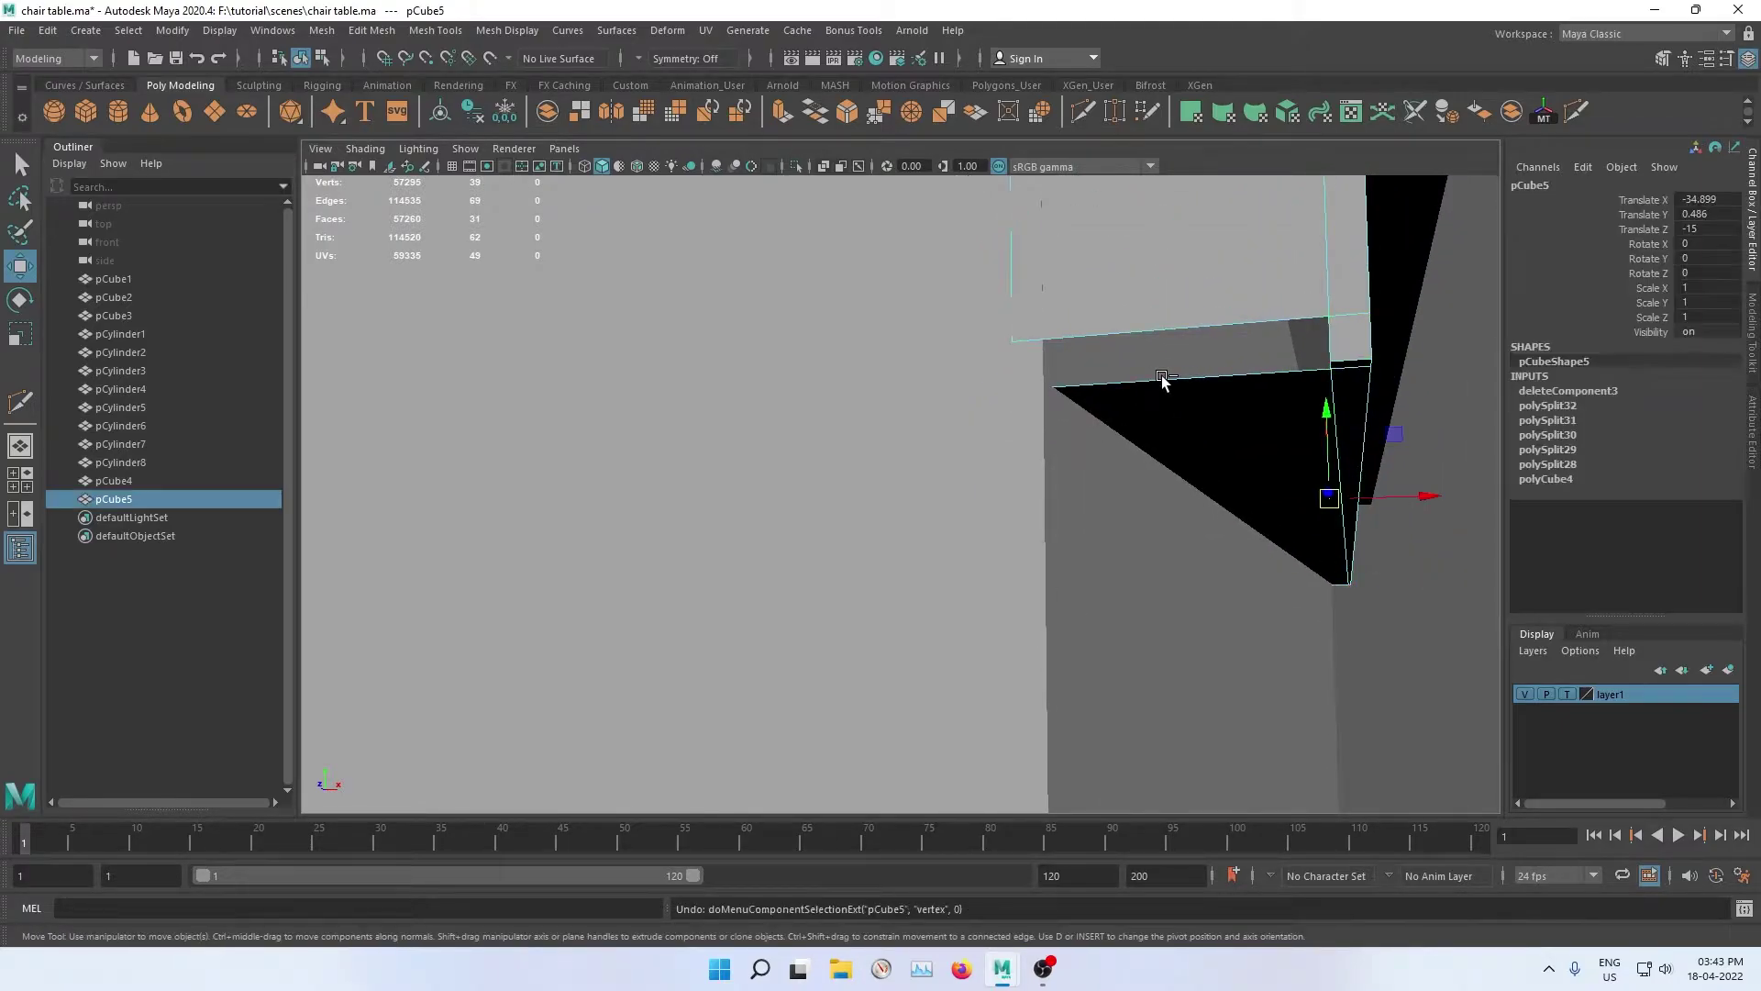
key("f")
Step: Undo five times, restoring pCube5 to Y -2.77 with its full 42-face mesh
key("ctrl+z")
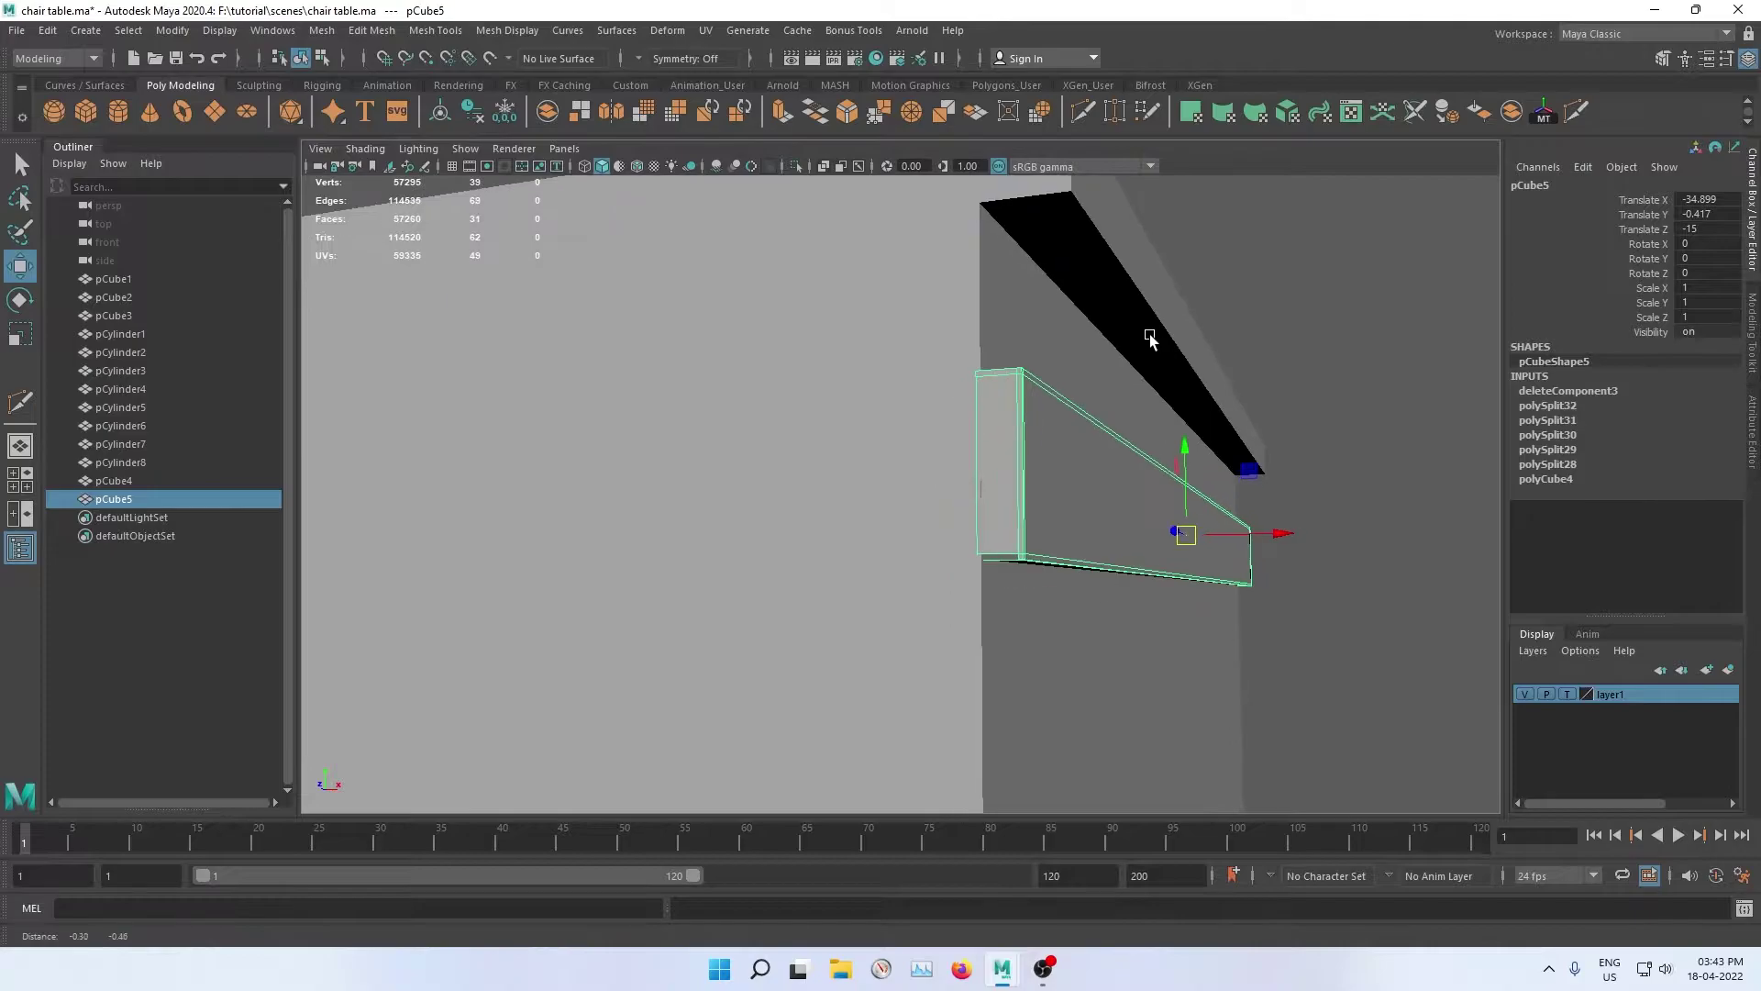
key("ctrl+z")
key("ctrl+z")
key("ctrl+z")
key("ctrl+z")
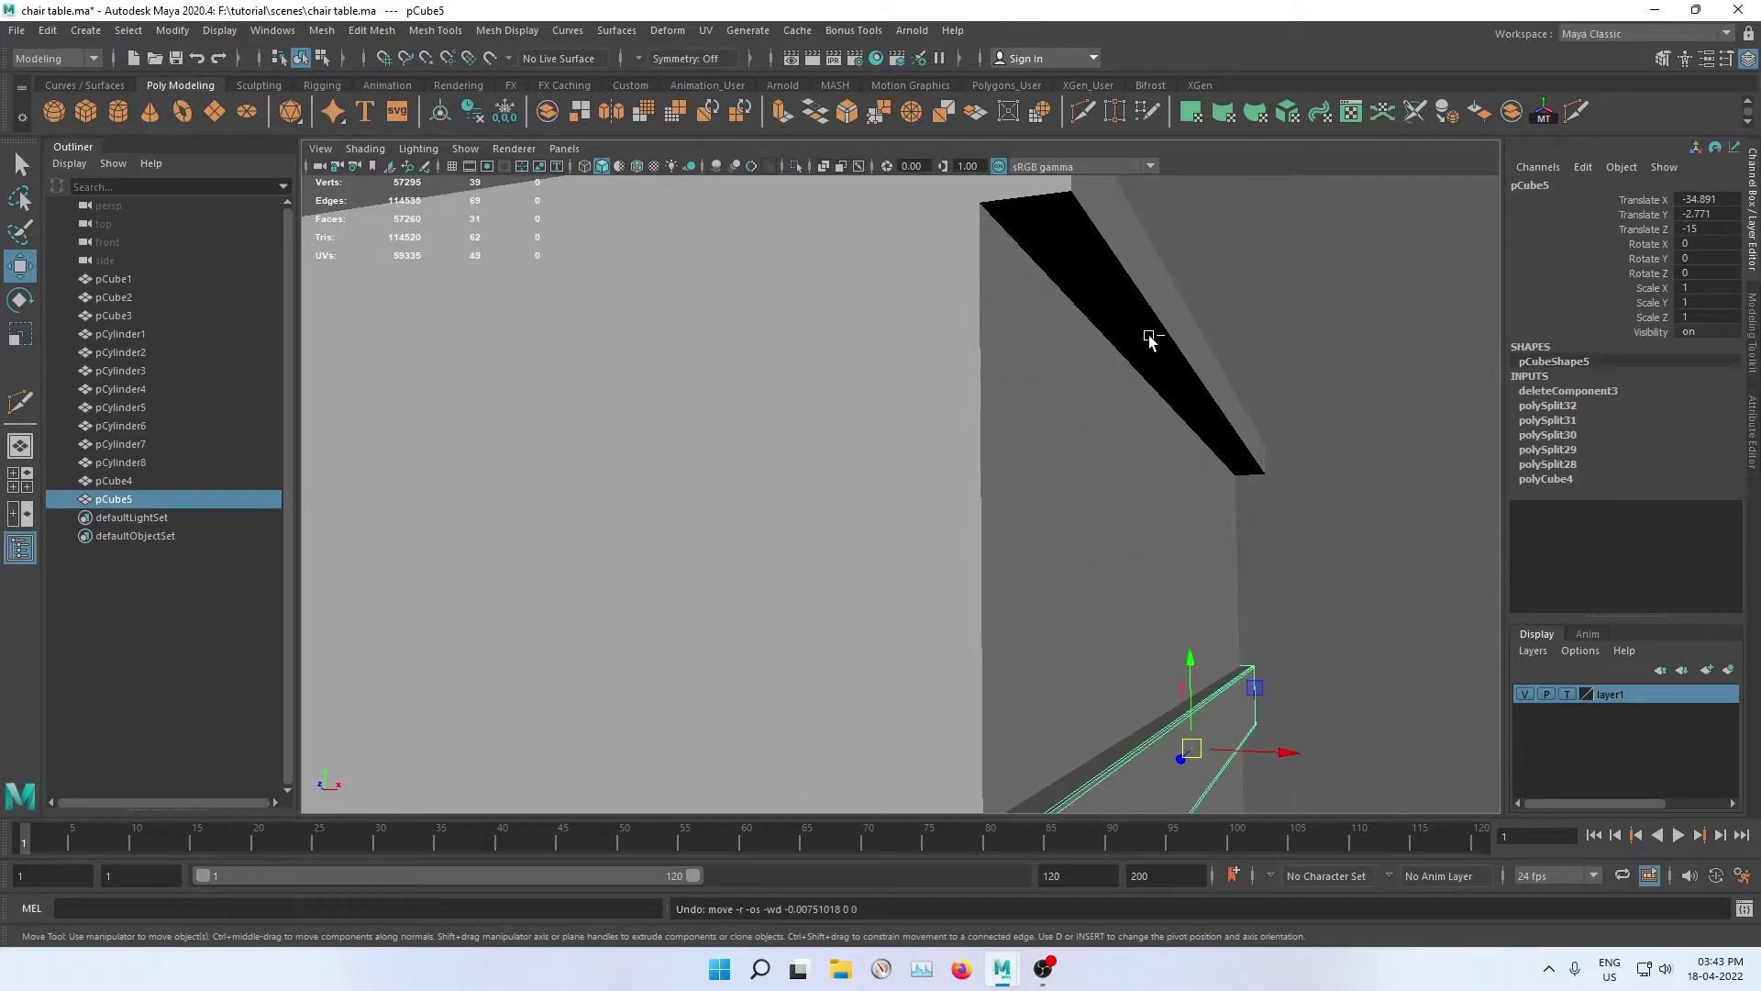
key("ctrl+z")
key("ctrl+z")
key("ctrl+z")
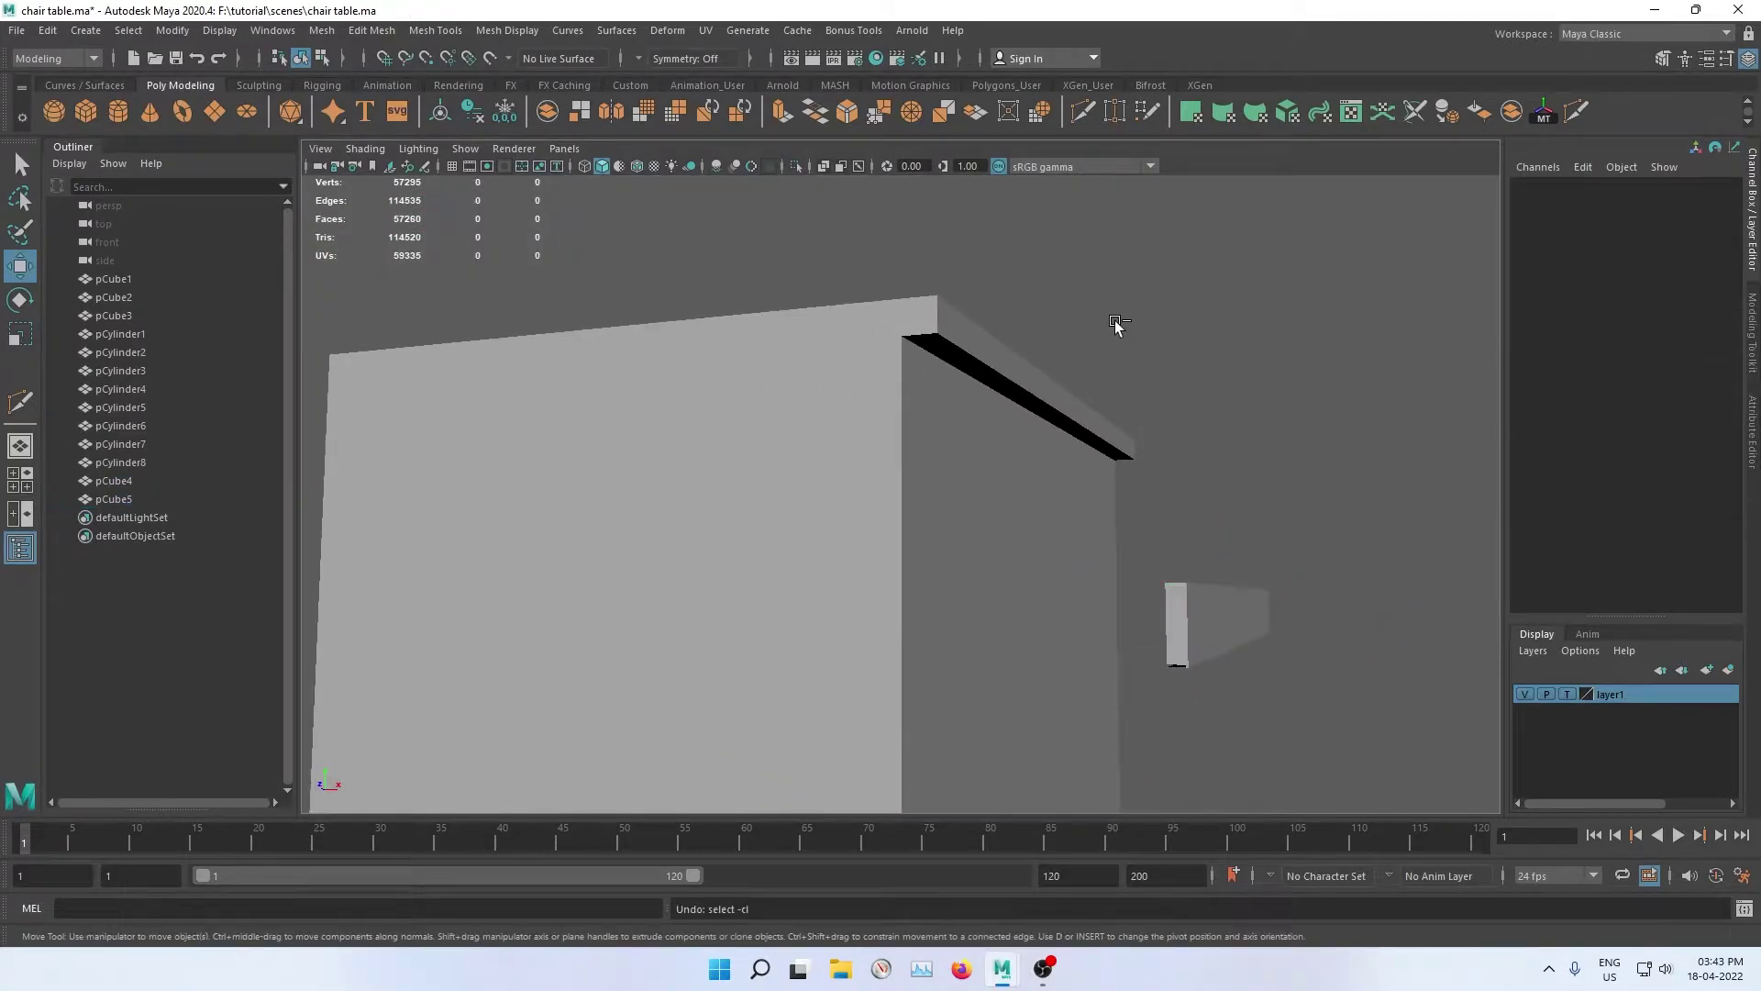
key("ctrl+z")
key("ctrl+z")
key("ctrl+z")
key("ctrl+z")
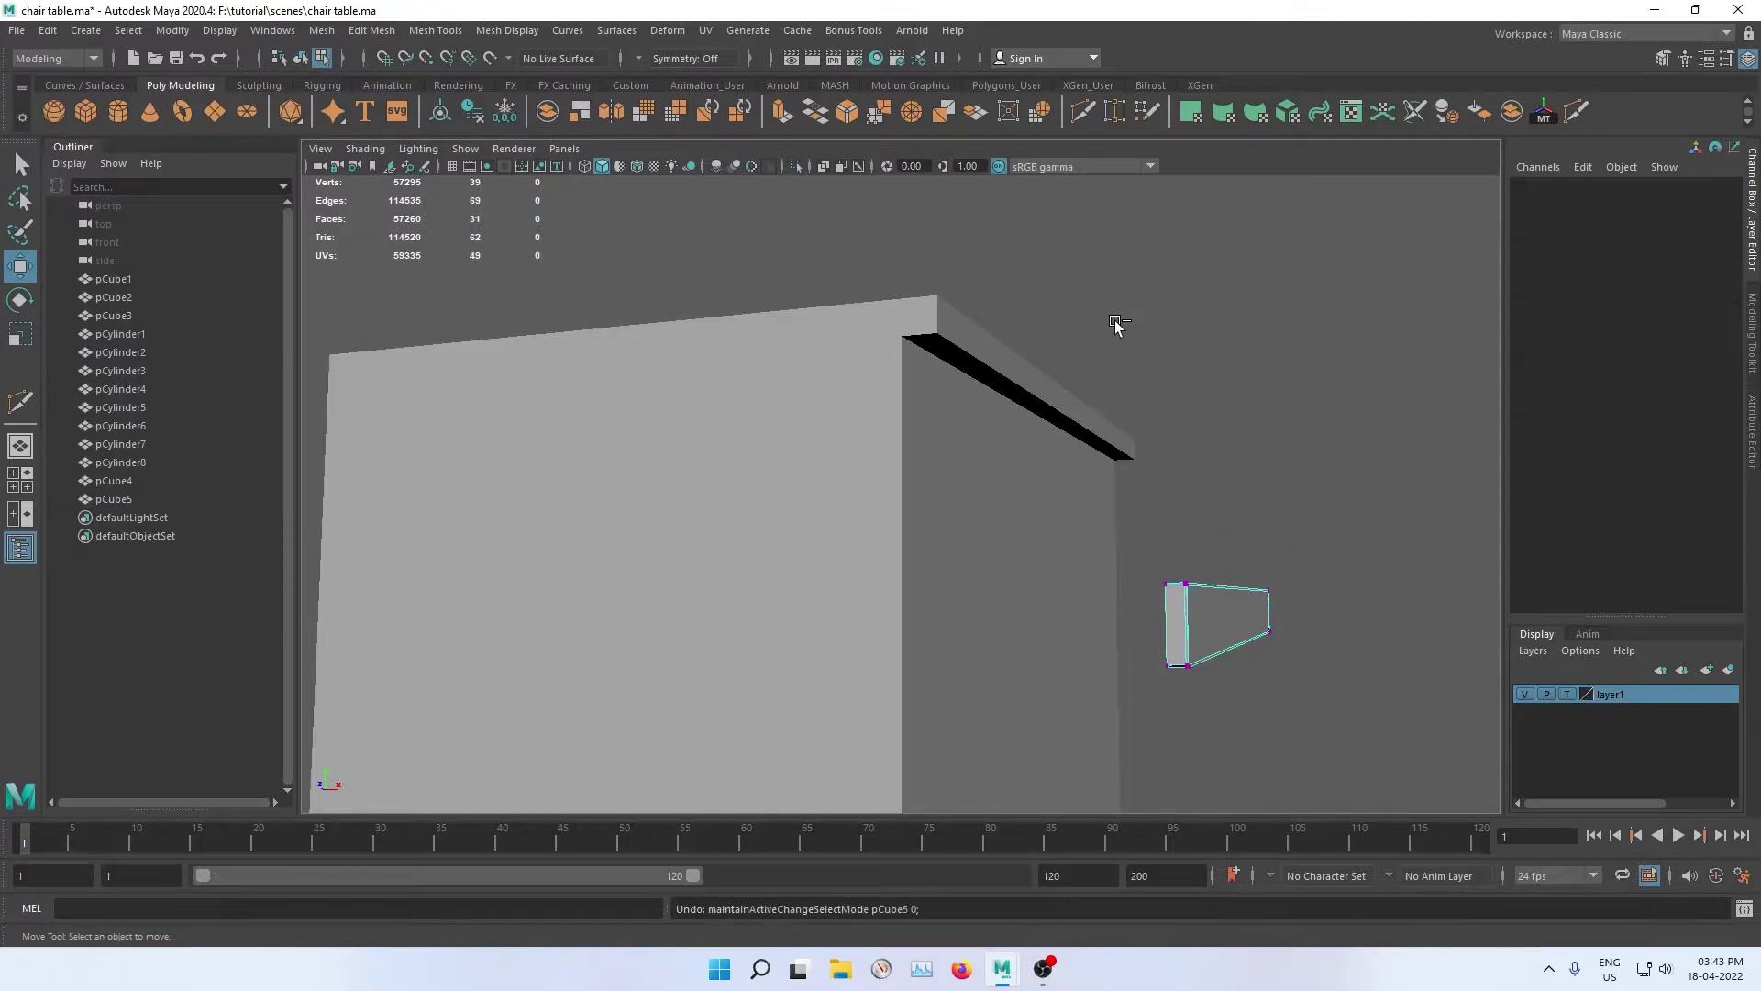
key("ctrl+z")
mouse_move(1117, 429)
left_mouse_down("alt")
mouse_move(1147, 401)
mouse_move(1070, 405)
mouse_move(1143, 417)
left_mouse_up("alt")
Step: Delete nine faces along one long side of pCube5, leaving a 33-face bar
right_click(1431, 399)
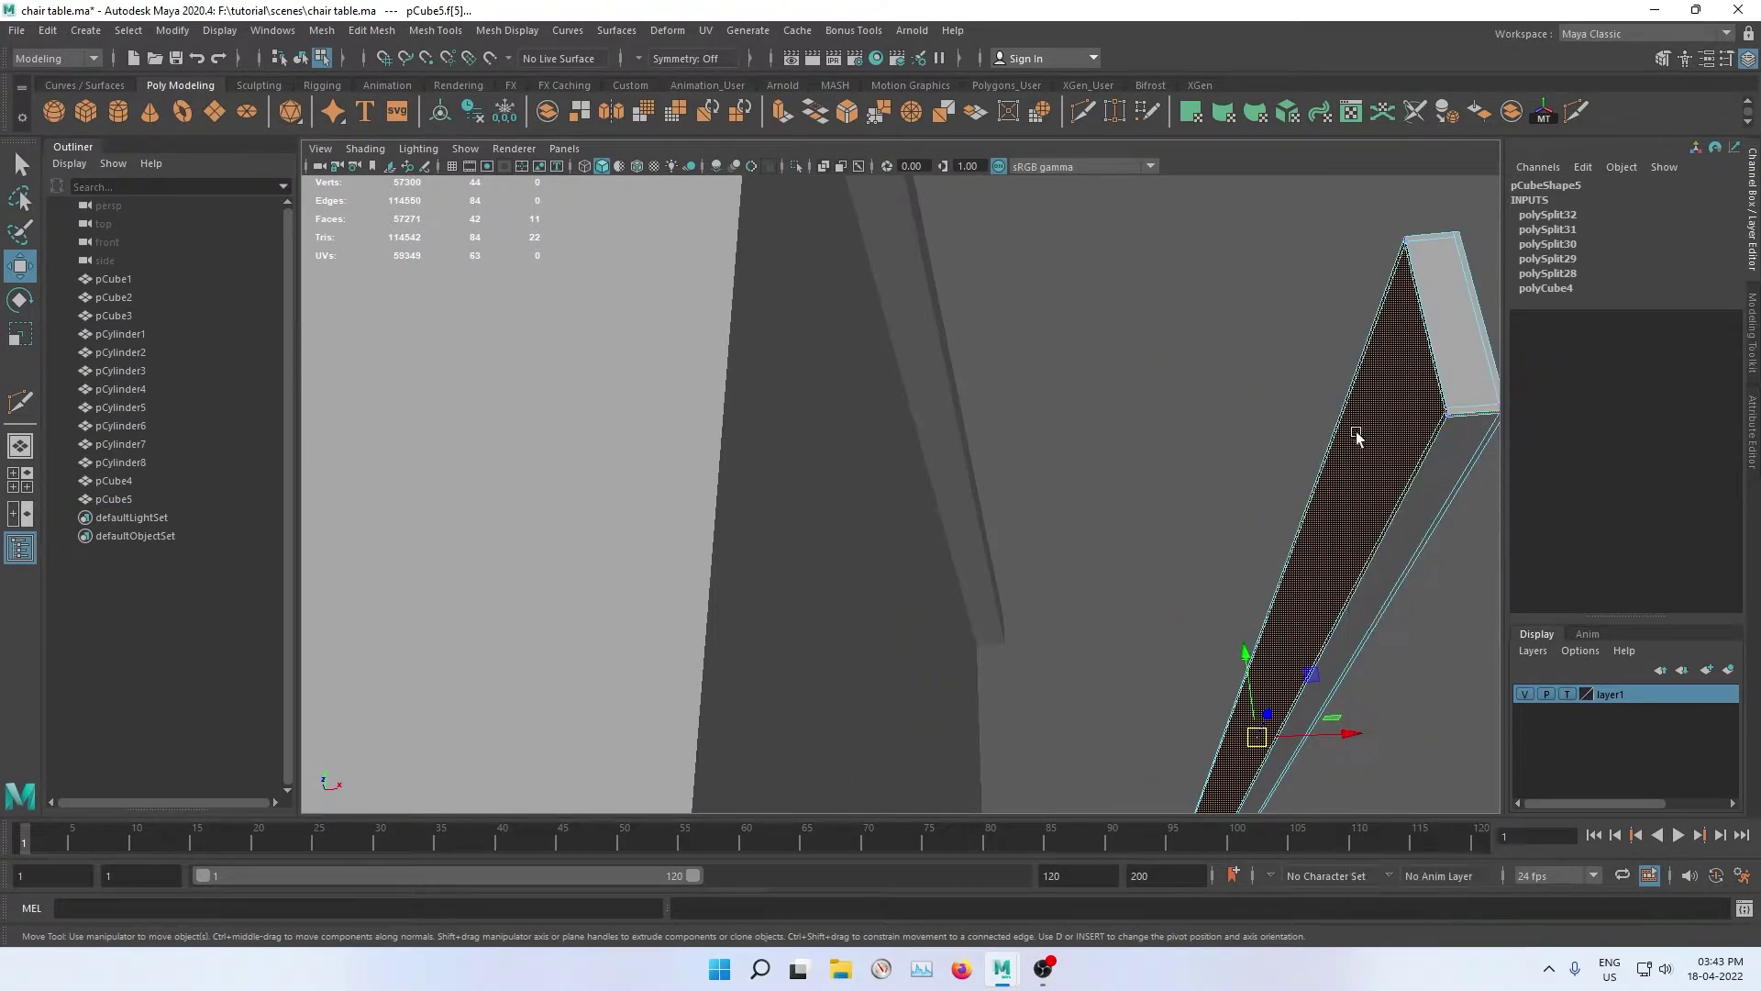
left_click_drag(1434, 432, 1113, 405, "alt")
mouse_move(1383, 336)
left_mouse_down()
mouse_move(1242, 495)
mouse_move(595, 453)
mouse_move(503, 491)
mouse_move(519, 440)
mouse_move(621, 500)
mouse_move(829, 476)
left_mouse_up()
key("Delete")
right_click_drag(829, 476, 917, 436)
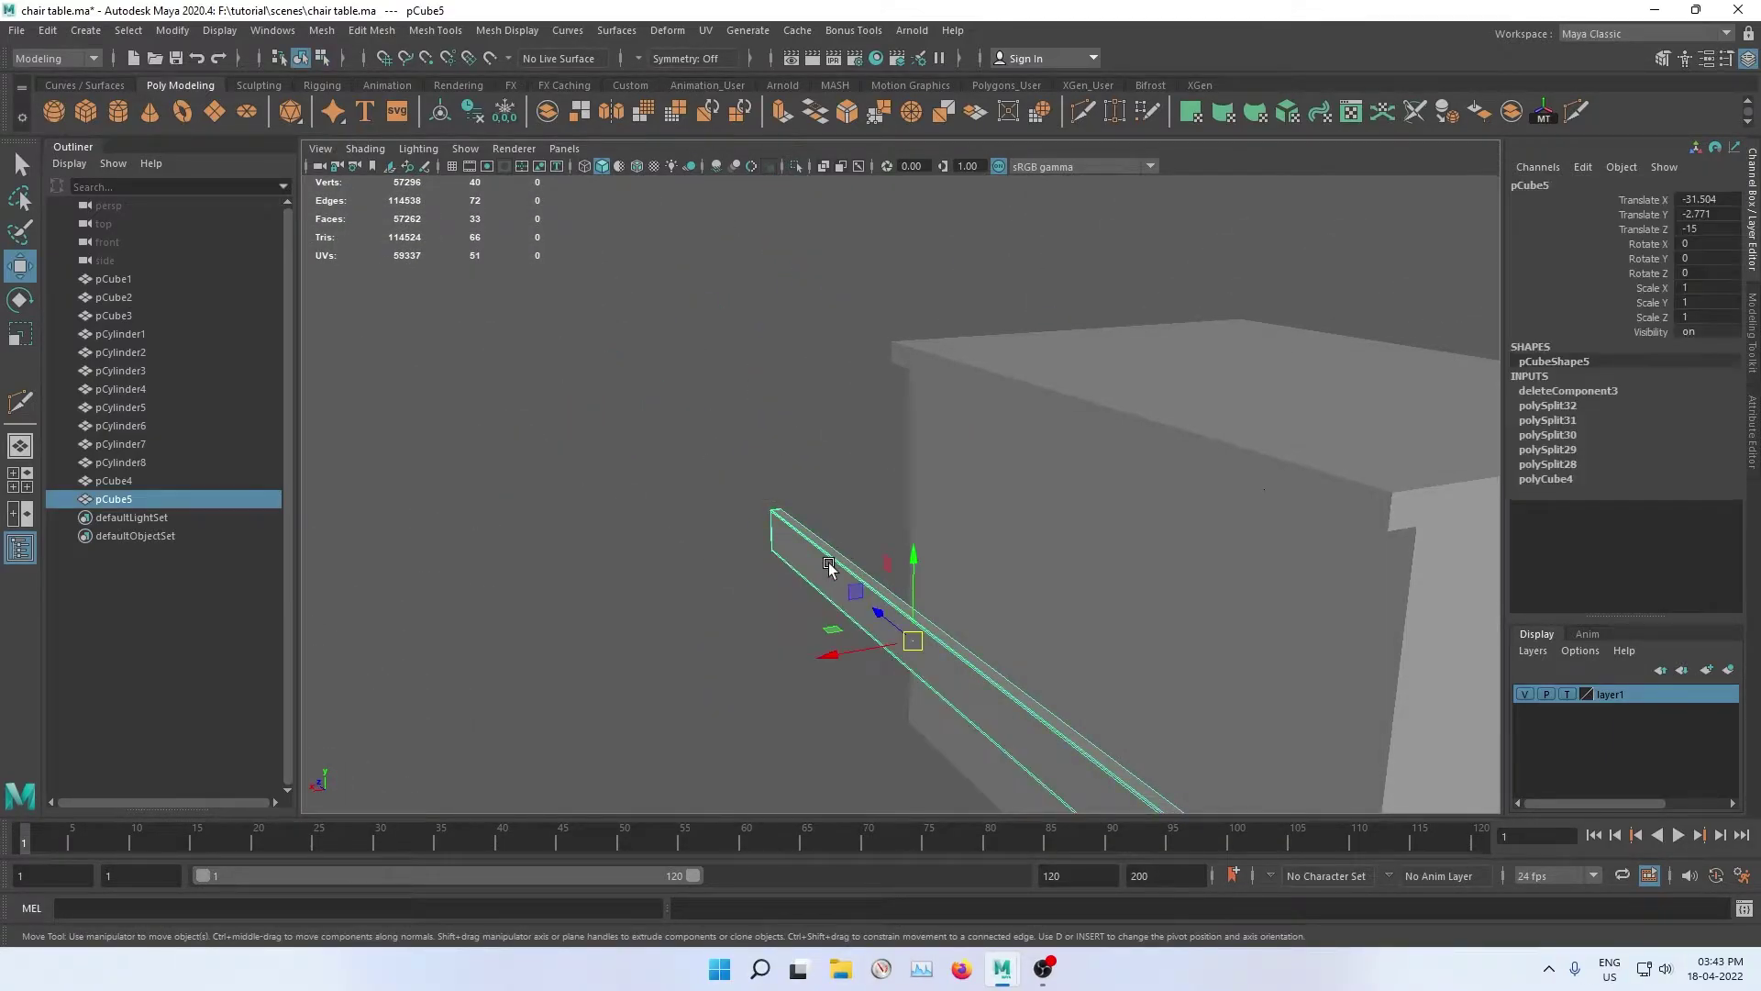
Step: In the side view, move pCube5 to about X -34.88, Y 0.49 under the cabinet top
key("space")
key("space")
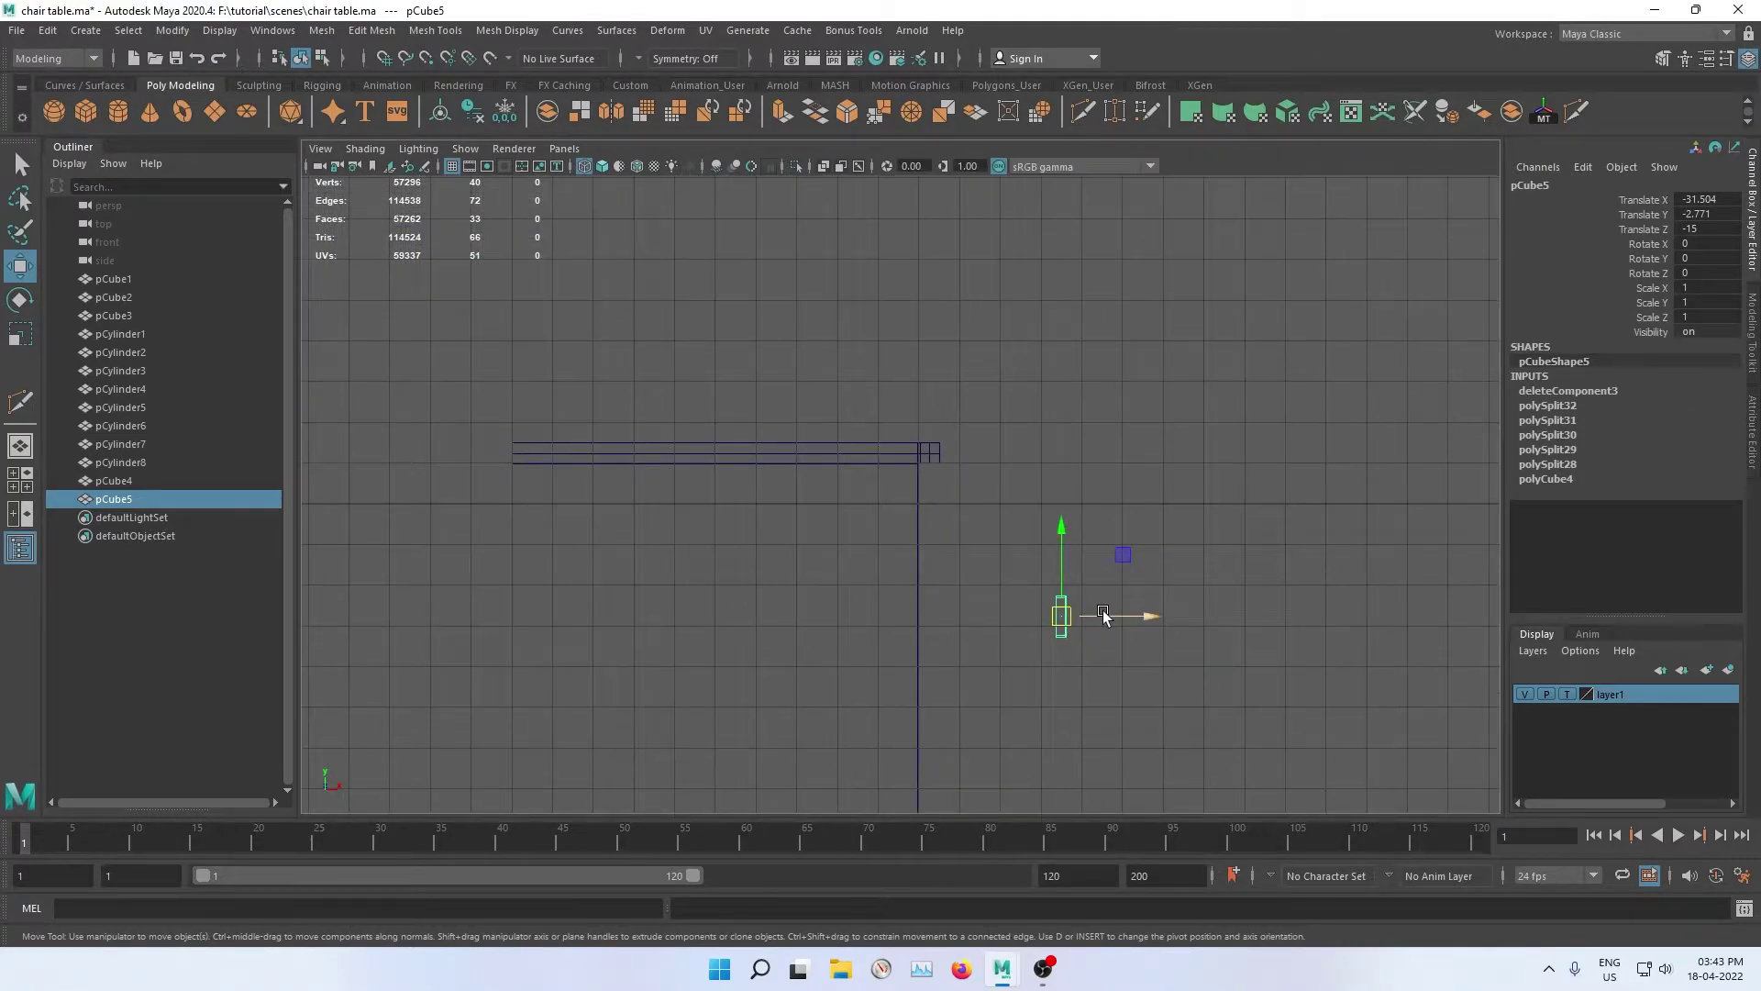
left_click_drag(1103, 616, 973, 621)
scroll(917, 466, "up", 2)
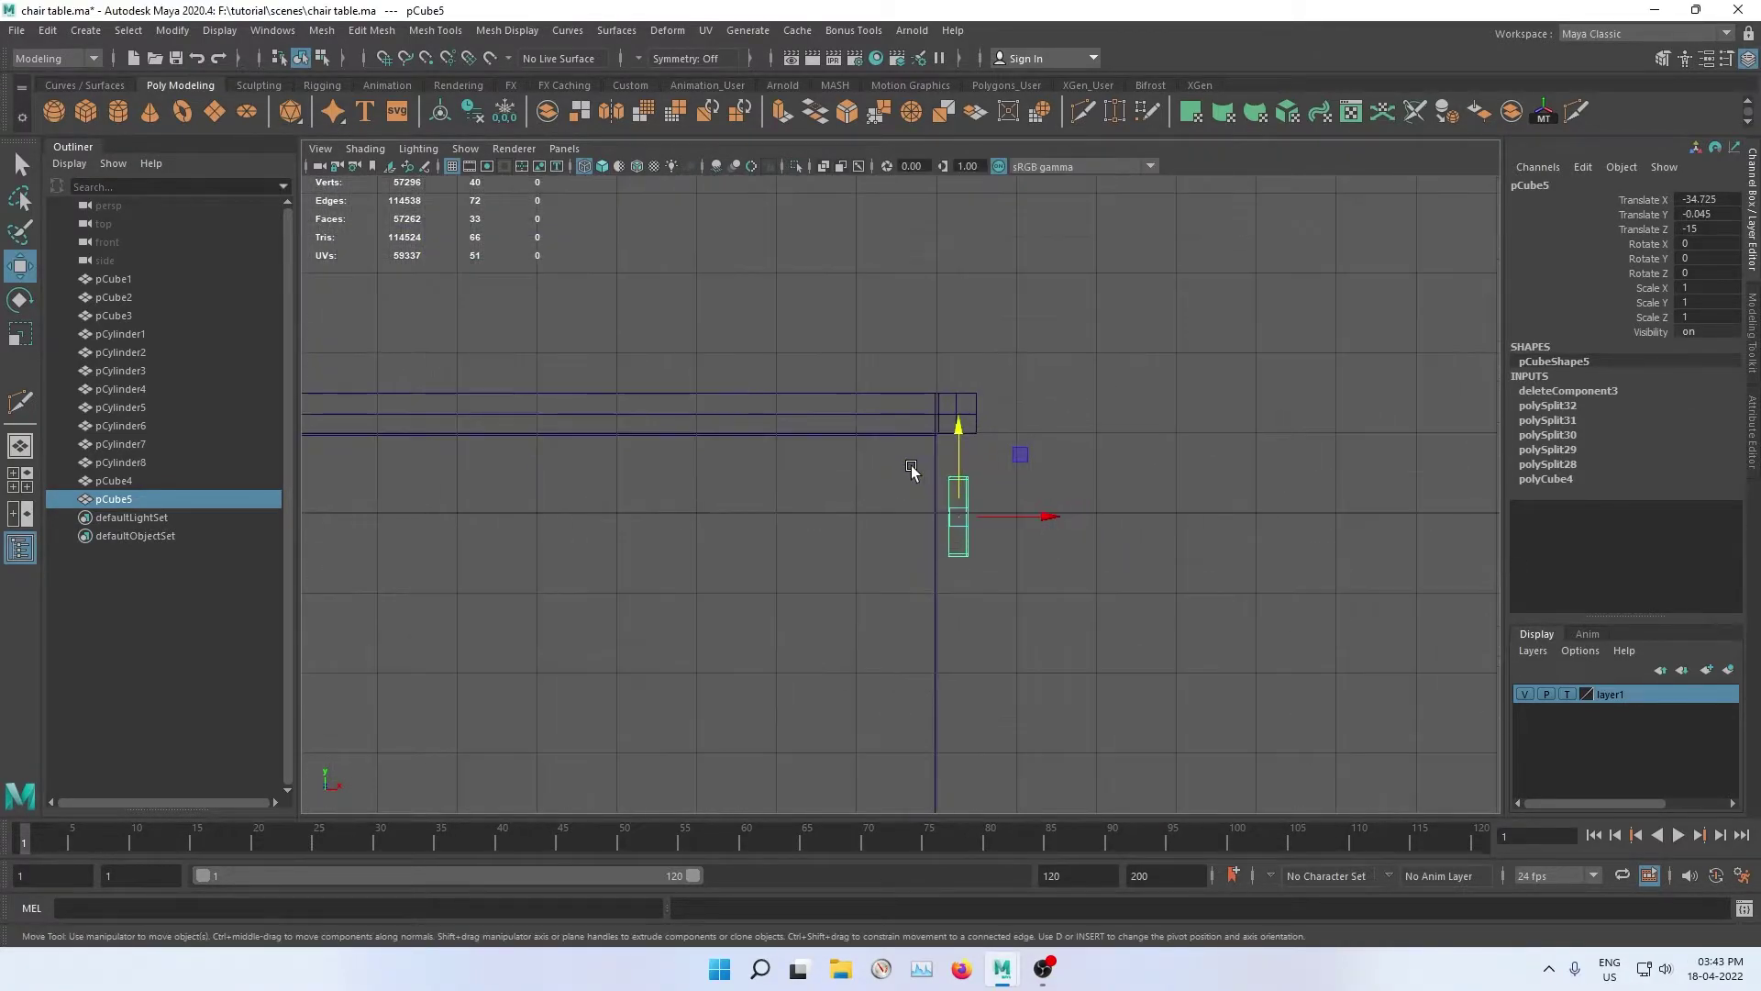
scroll(919, 477, "up", 4)
scroll(920, 479, "up", 3)
middle_click_drag(979, 473, 940, 665, "alt")
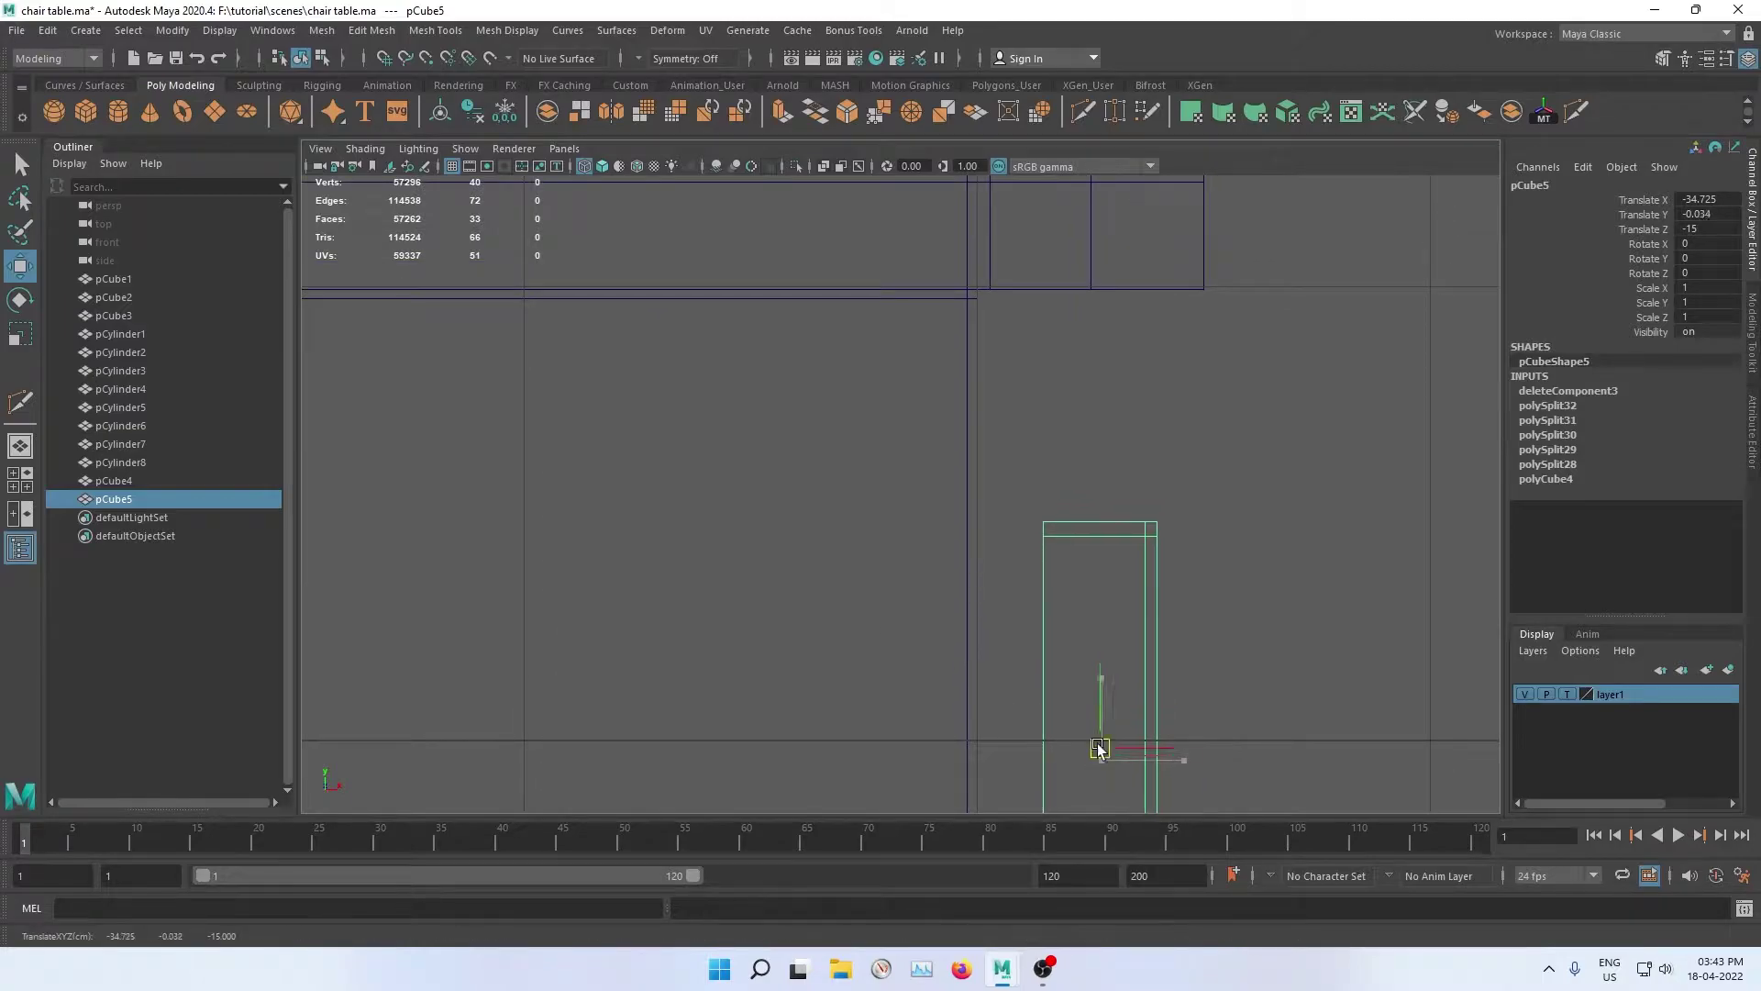
left_click_drag(1101, 759, 1034, 523)
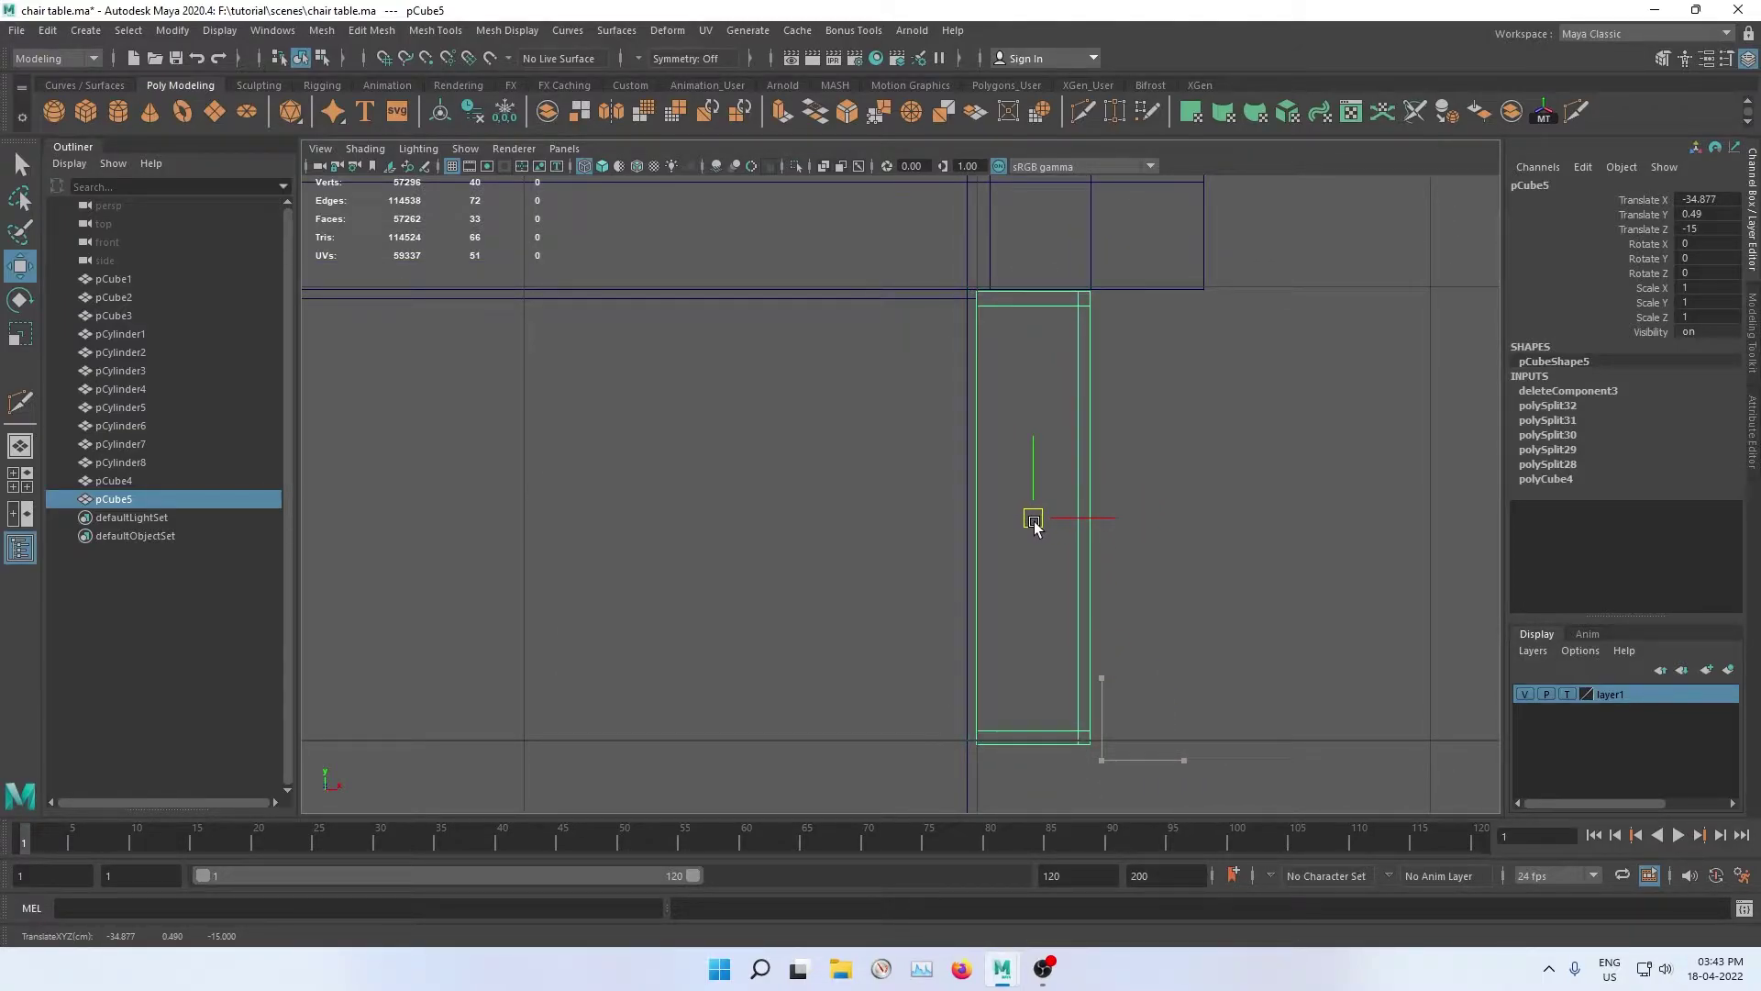
middle_click_drag(964, 514, 936, 608, "alt")
left_click(914, 389)
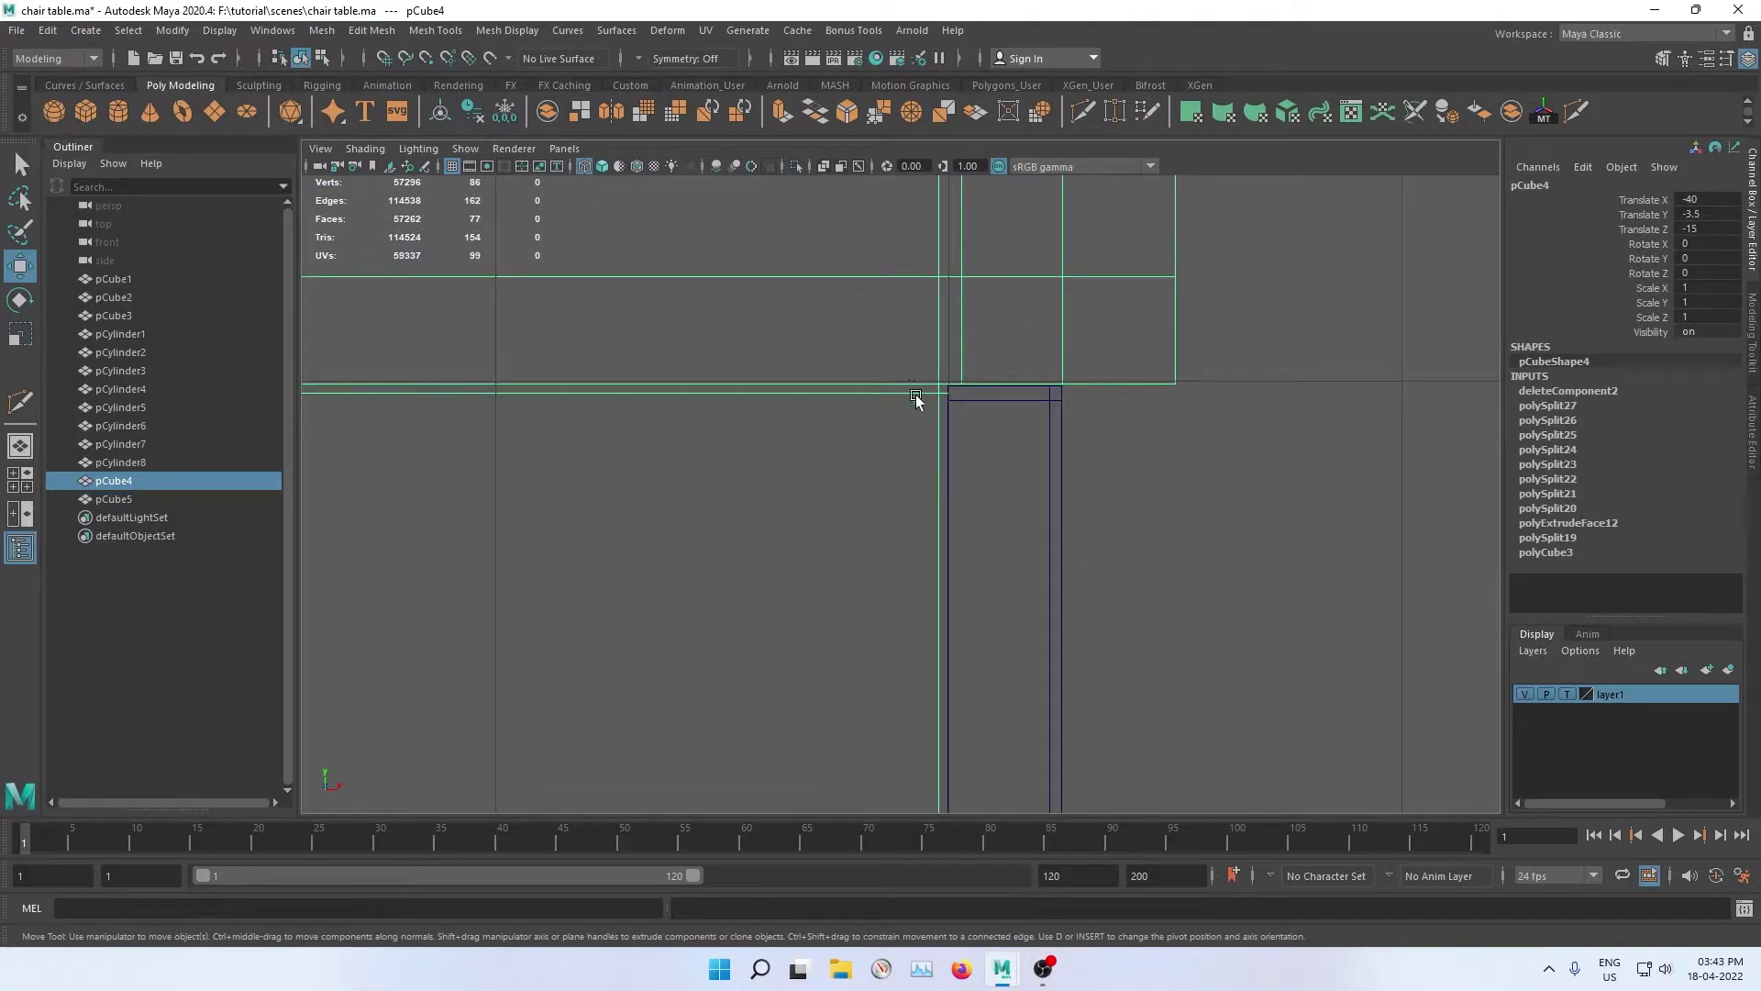
left_click(1003, 405)
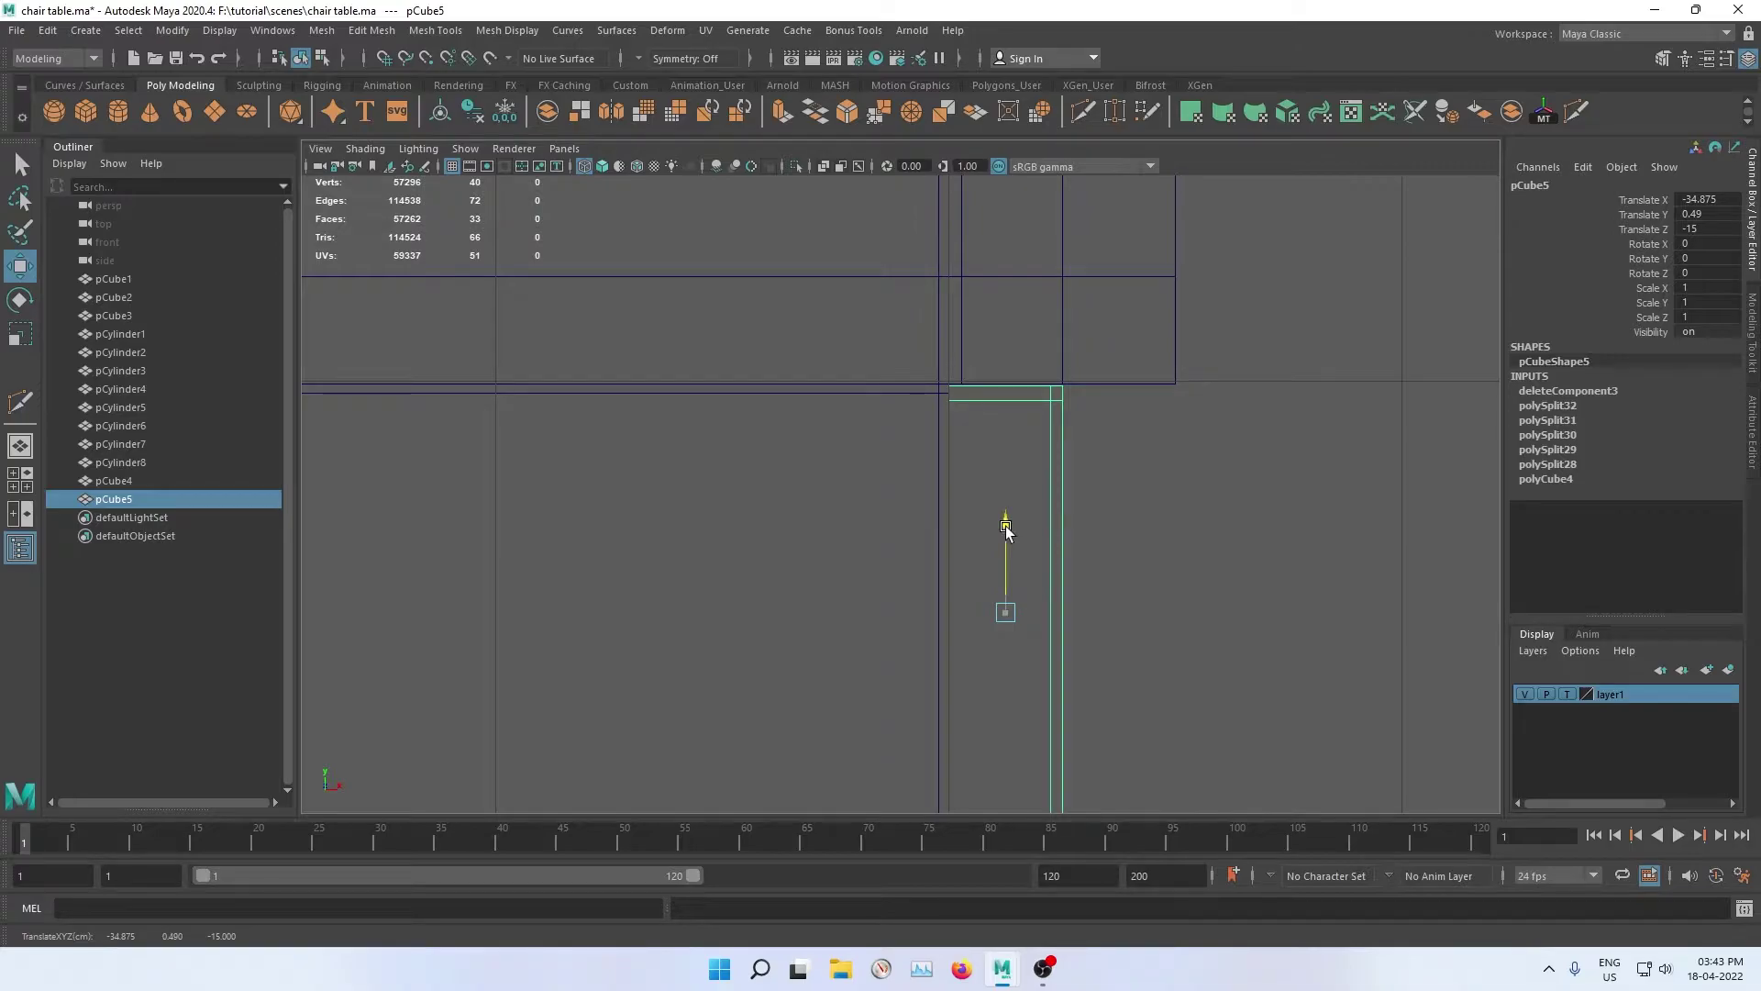
scroll(1005, 528, "down", 3)
scroll(1005, 527, "down", 2)
scroll(924, 489, "up", 2)
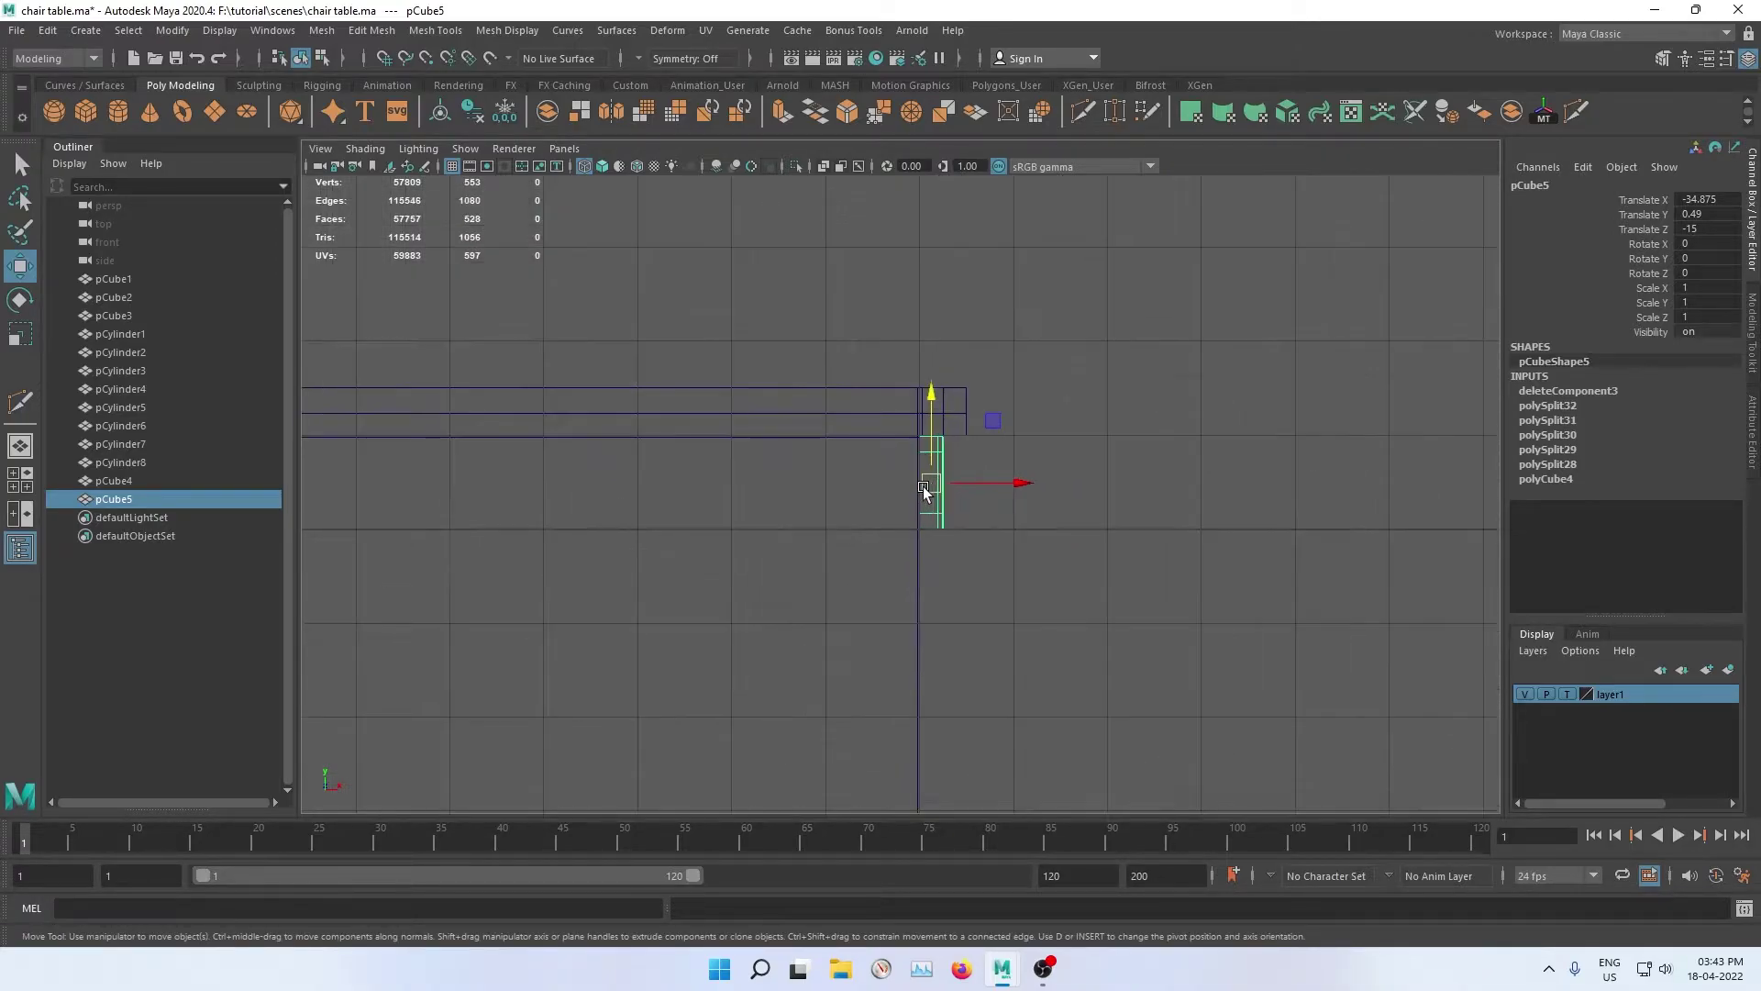
scroll(924, 489, "up", 1)
Step: Pull pCube5's bottom vertices down to lengthen it, then return to Object Mode
right_click_drag(949, 452, 887, 459)
left_click_drag(790, 488, 1007, 629)
scroll(973, 512, "up", 1)
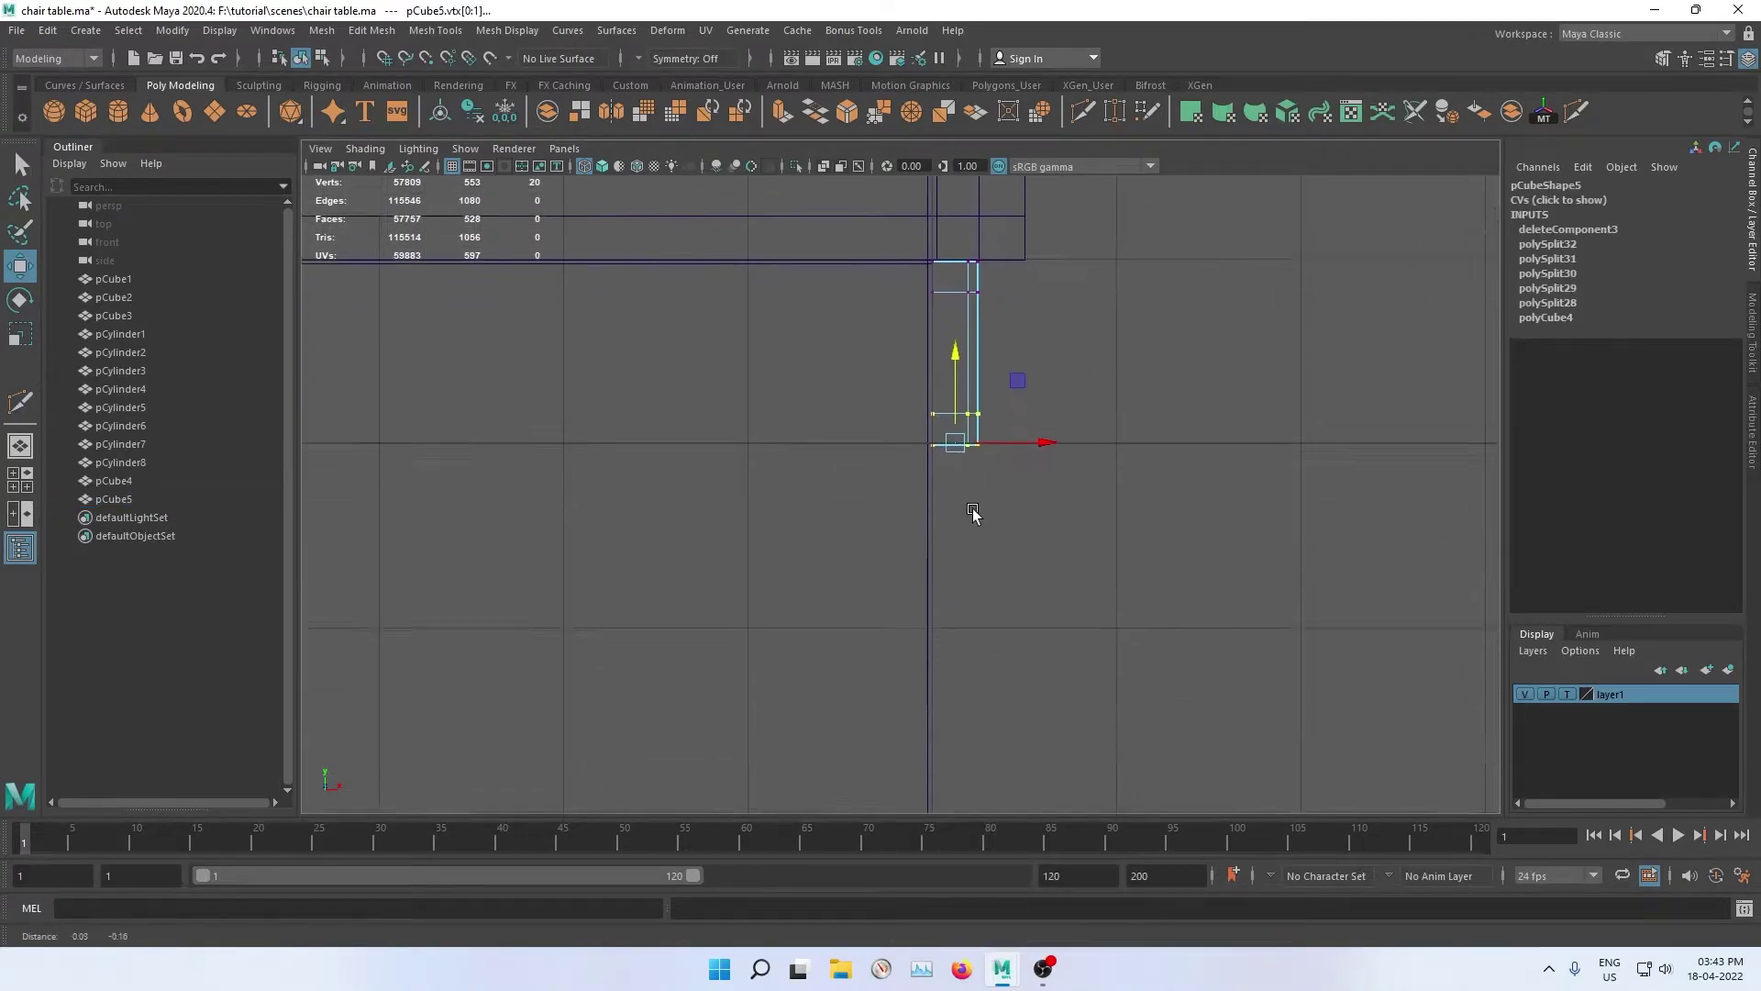
scroll(973, 513, "down", 2)
left_click_drag(916, 369, 919, 484)
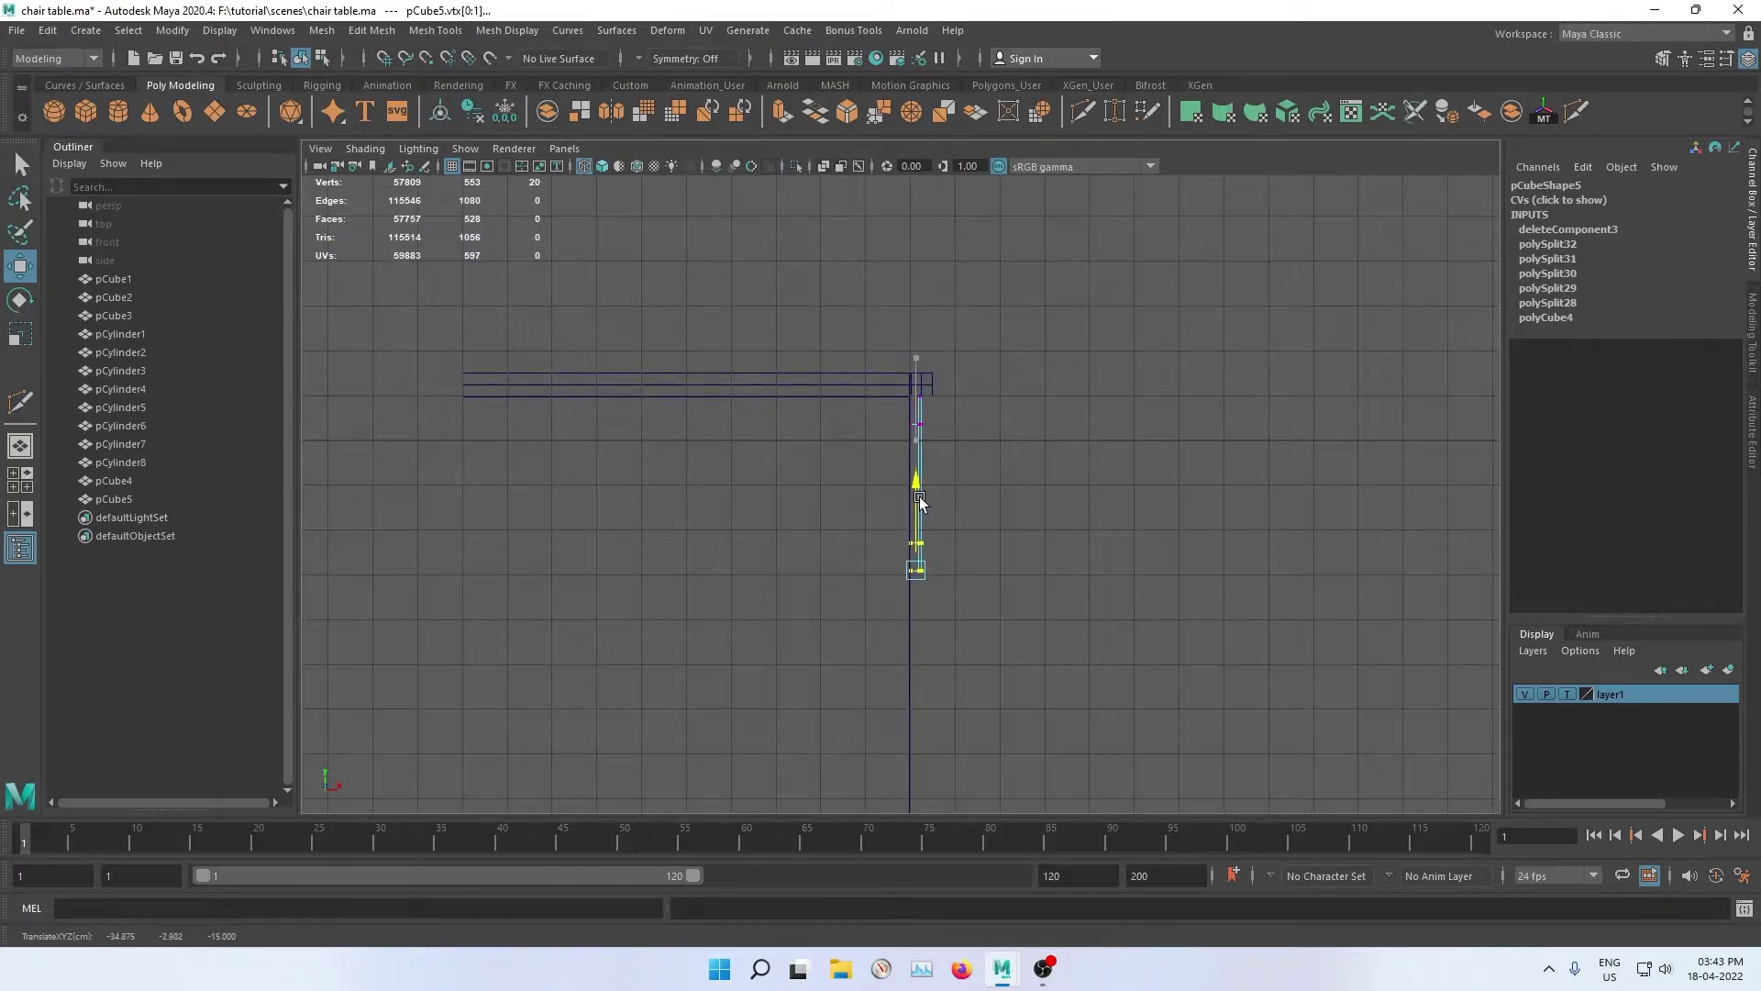
right_click_drag(918, 504, 1013, 433)
key("space")
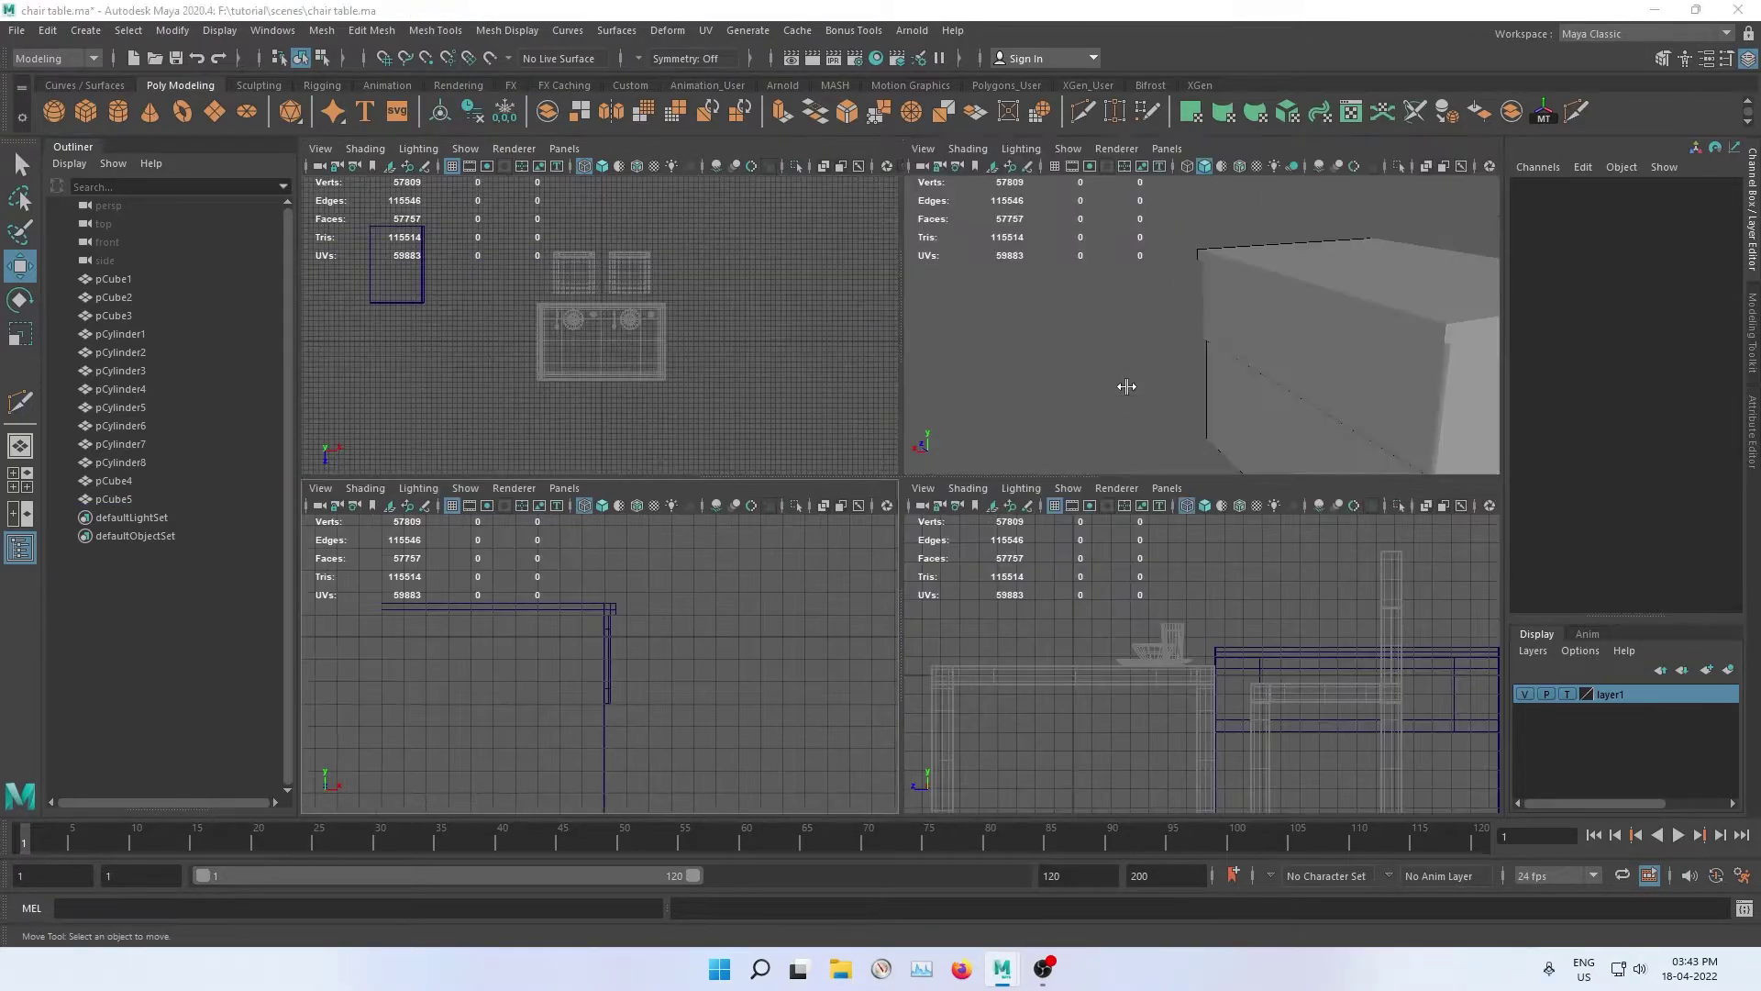
key("space")
scroll(1037, 299, "down", 2)
left_click(990, 394)
mouse_move(991, 394)
left_mouse_down("alt")
mouse_move(812, 415)
mouse_move(1014, 389)
mouse_move(1266, 421)
mouse_move(1277, 438)
mouse_move(1028, 490)
left_mouse_up("alt")
left_click(812, 414)
left_click(787, 488)
key("f")
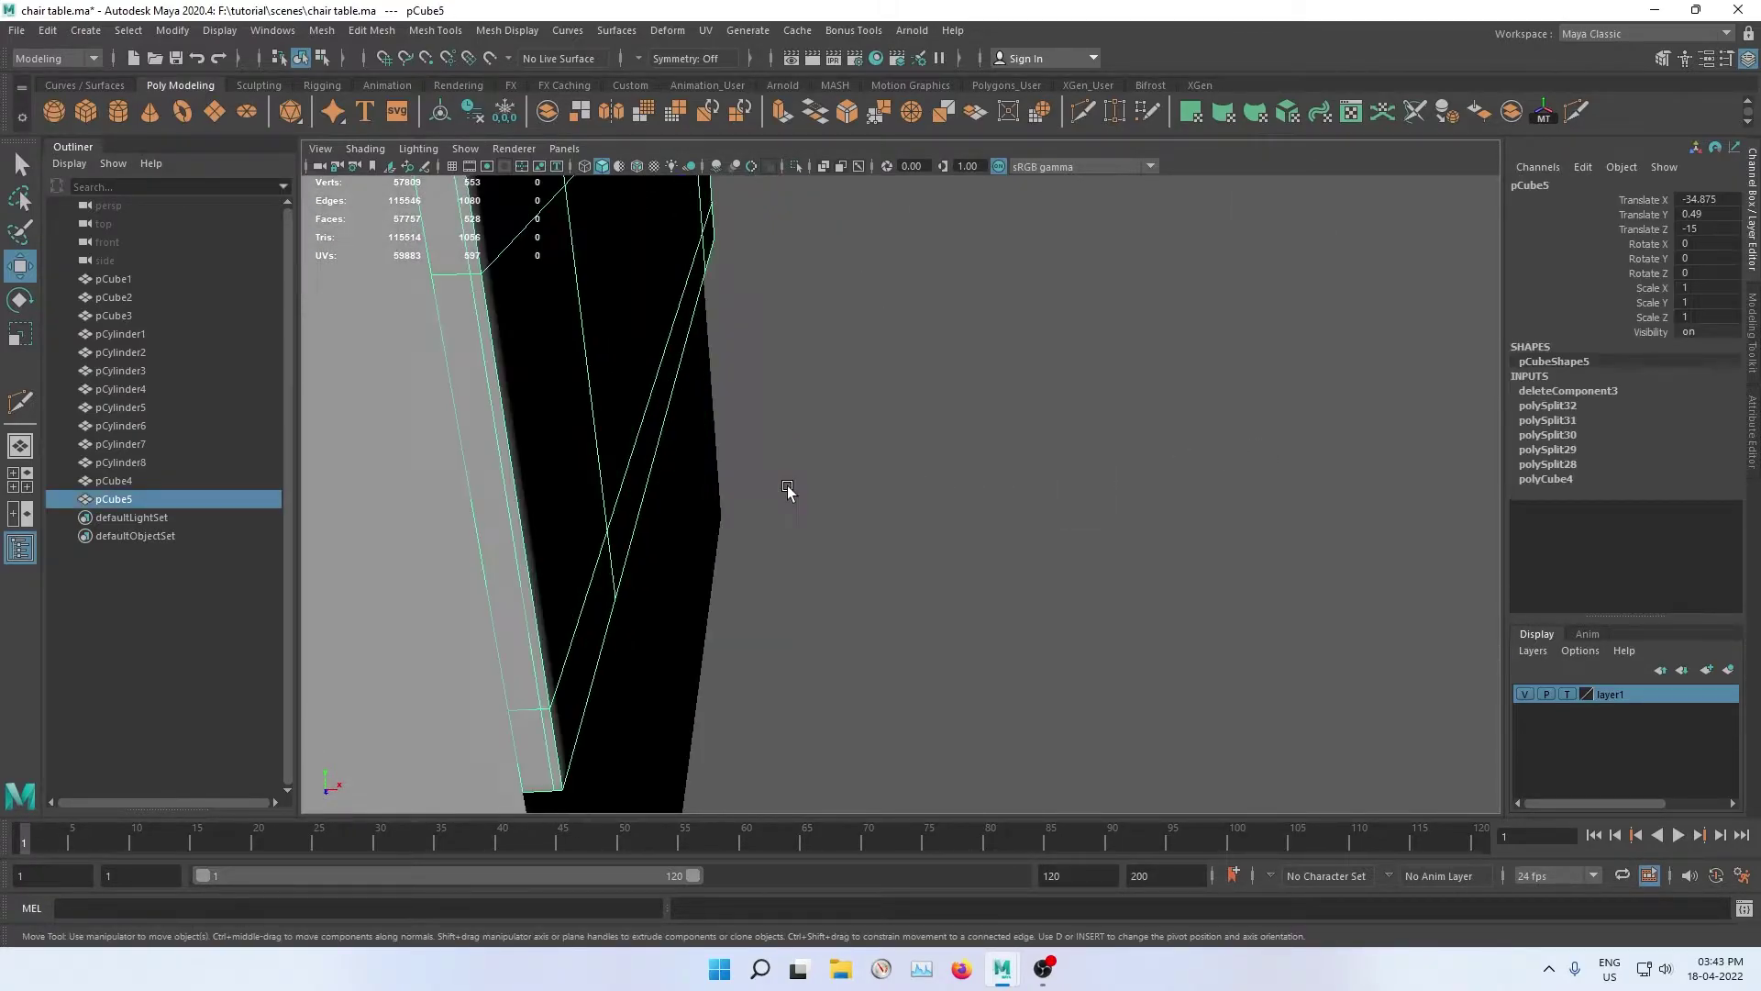
mouse_move(621, 455)
right_mouse_down("alt")
mouse_move(471, 421)
mouse_move(310, 416)
mouse_move(602, 415)
right_mouse_up("alt")
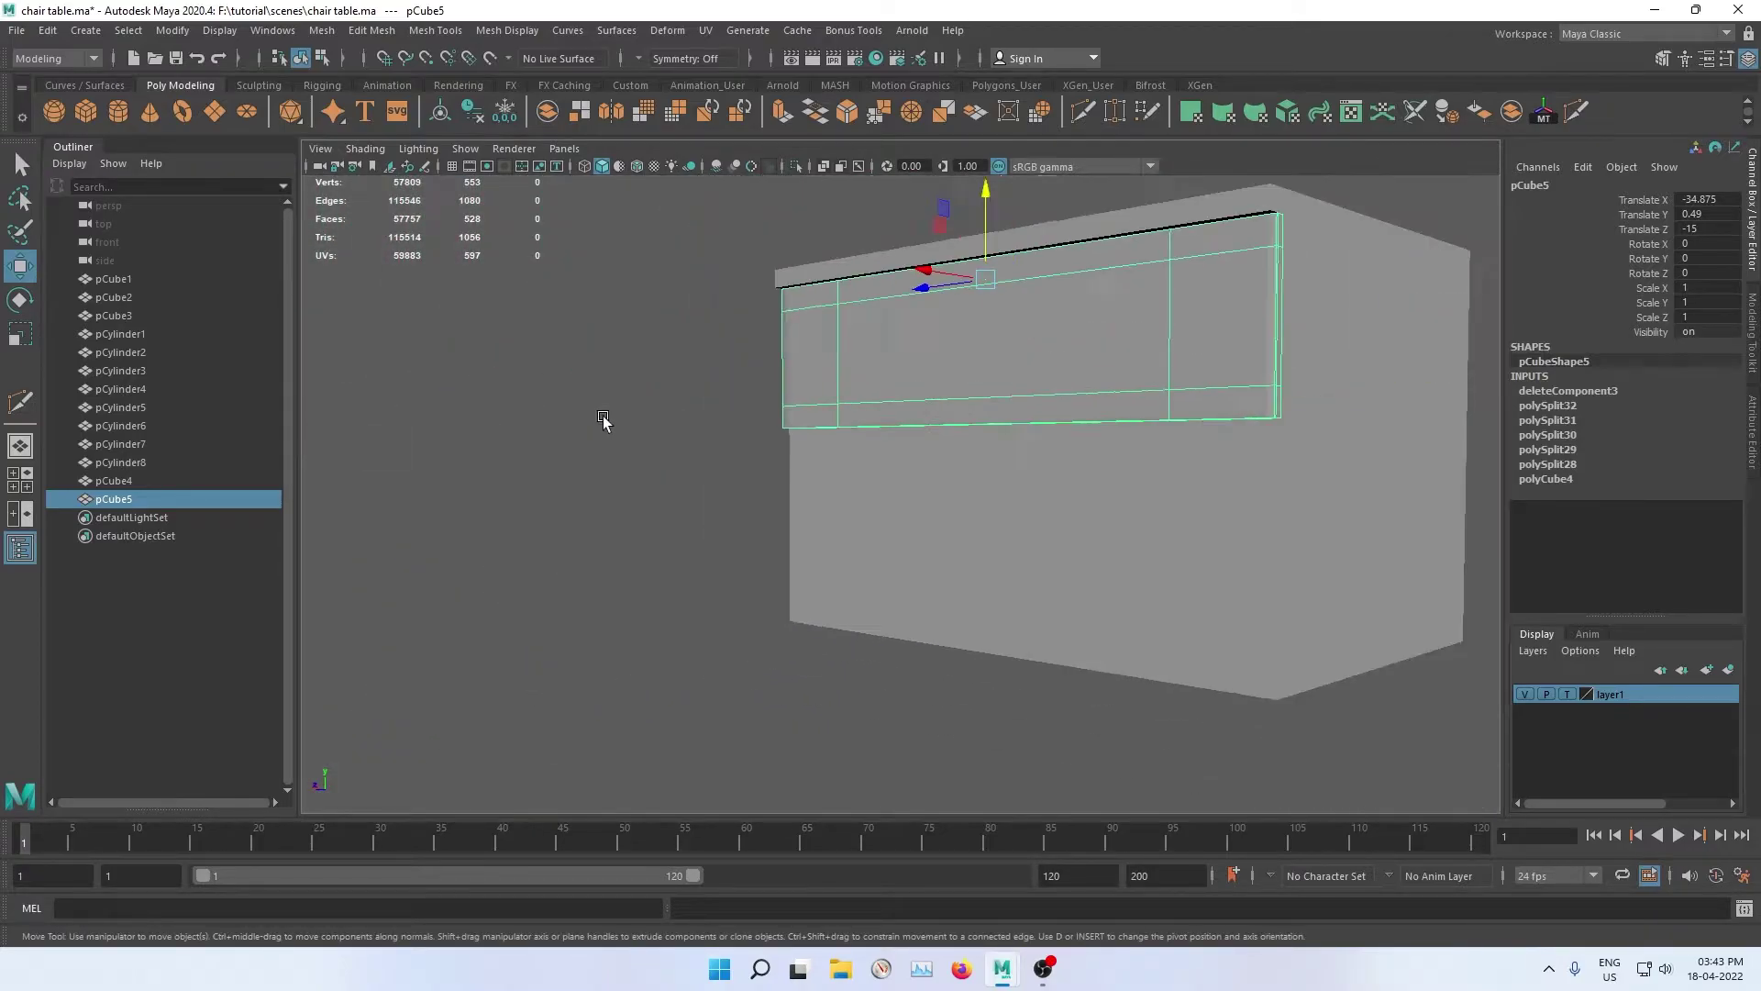
middle_click_drag(693, 419, 655, 409, "alt")
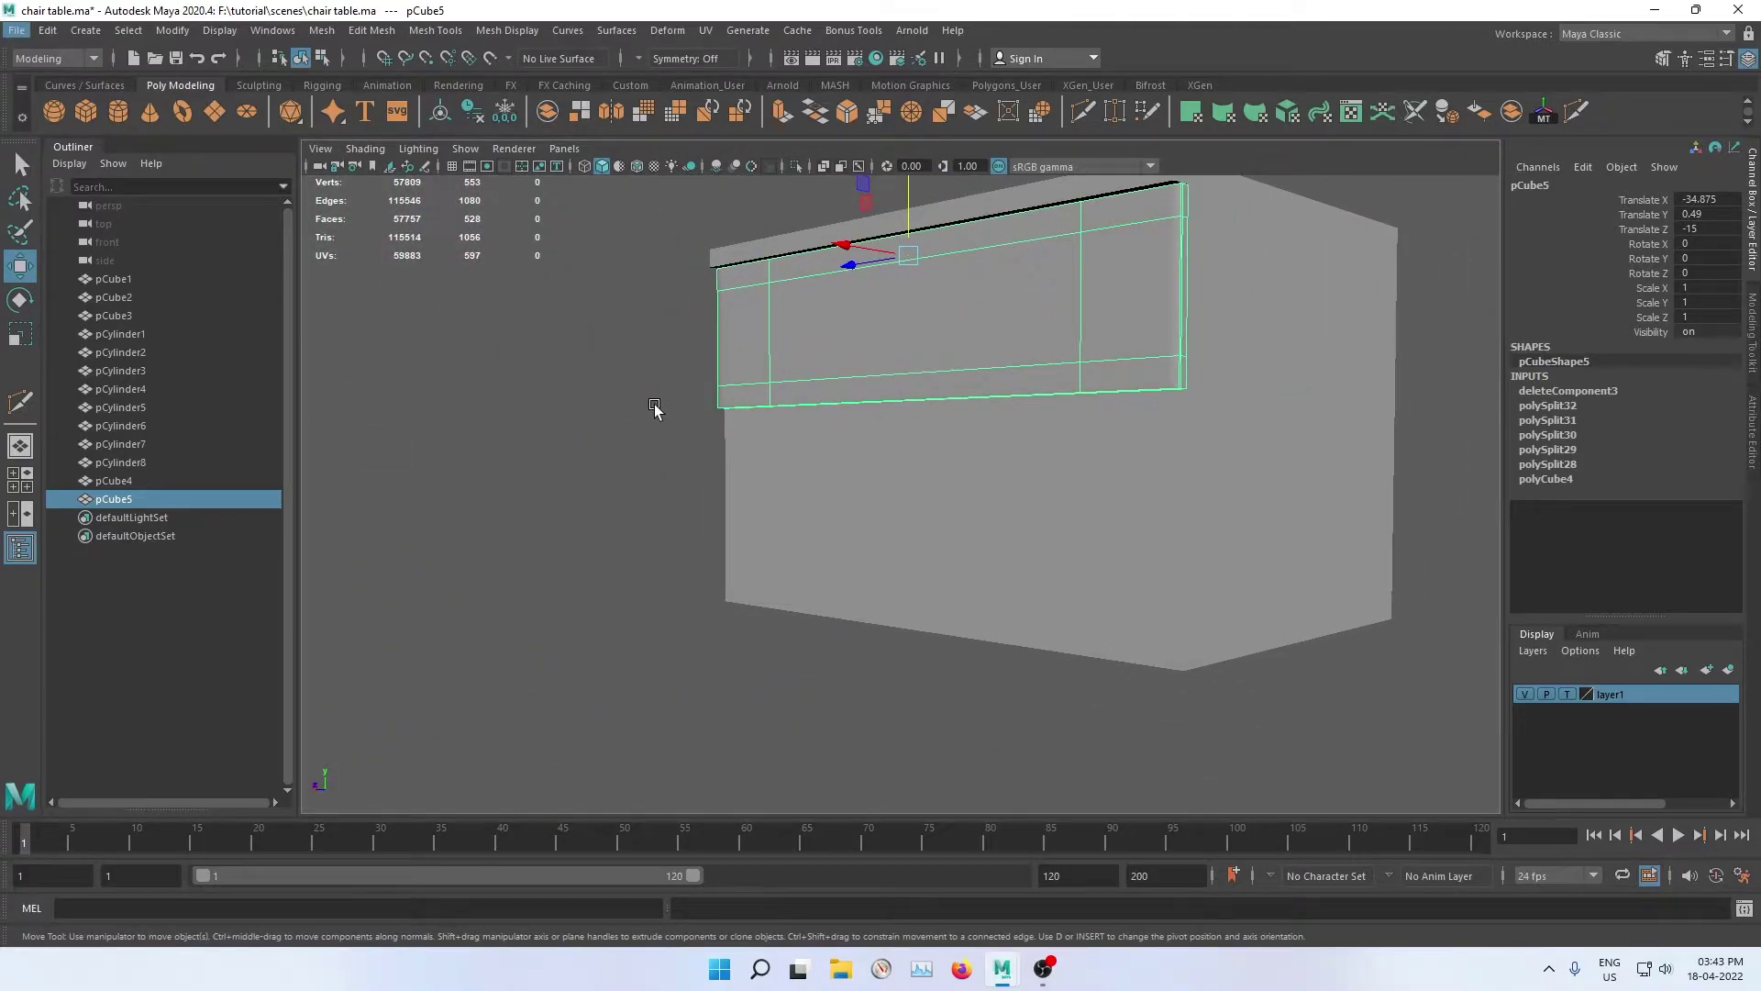
left_click(653, 484)
left_click(790, 316)
key("space")
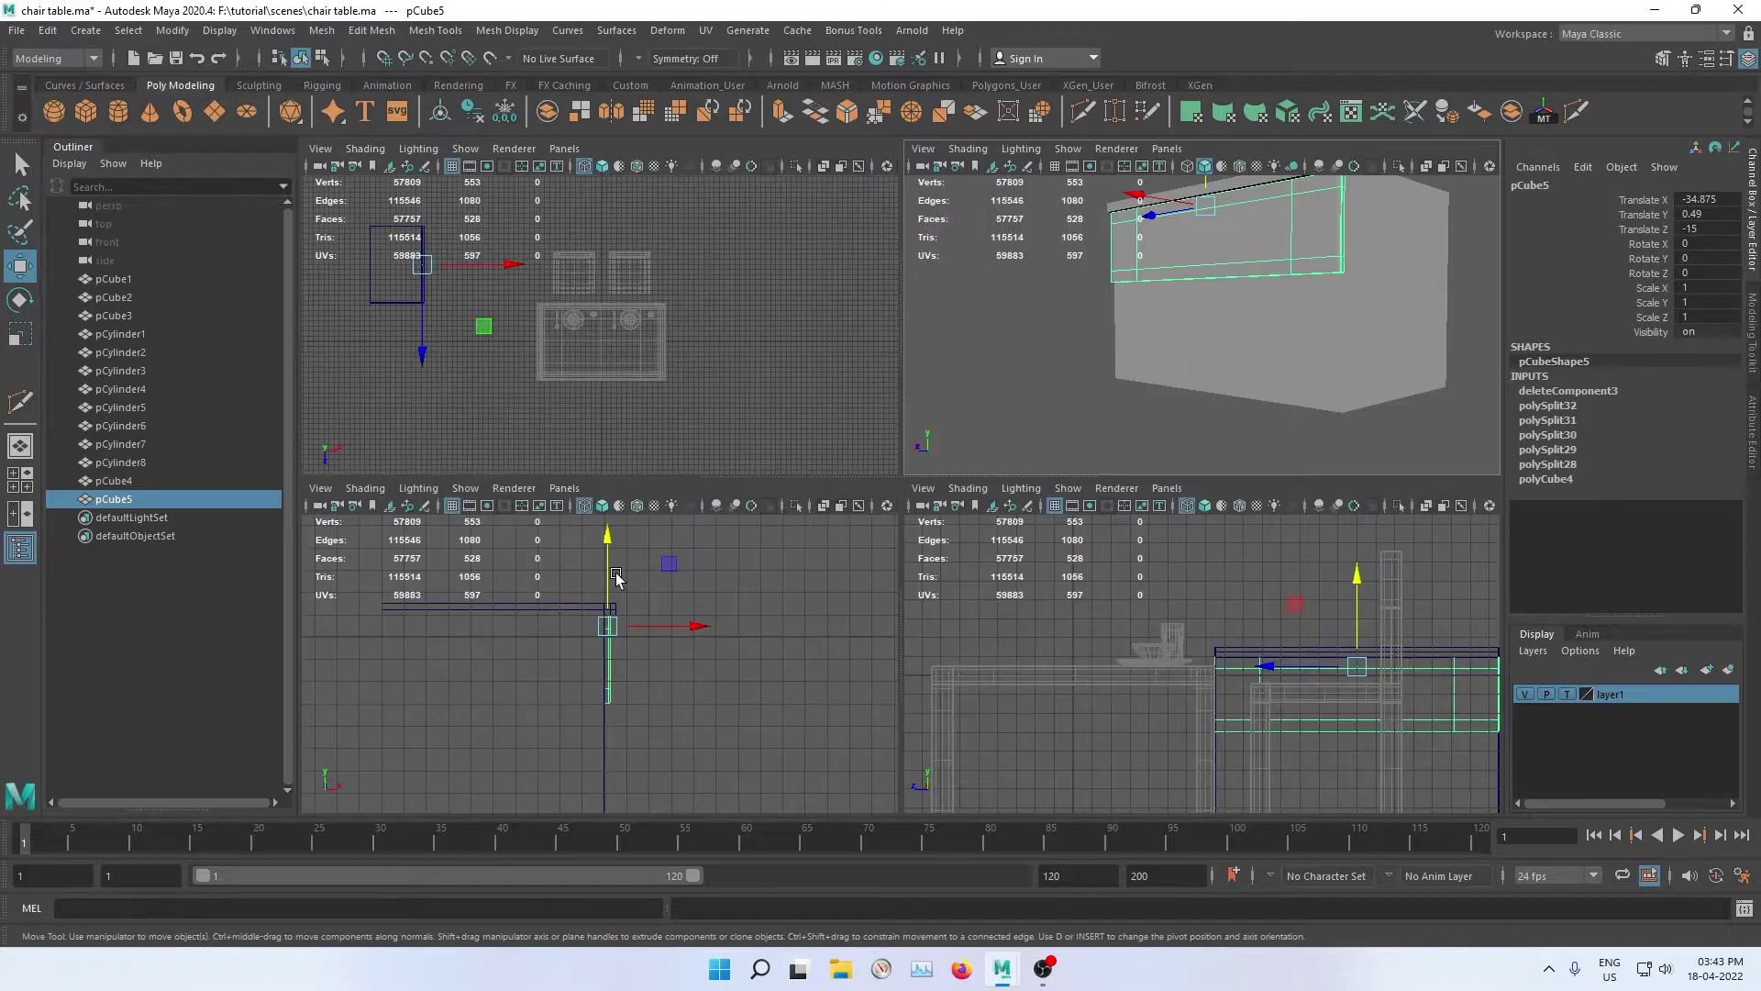
key("space")
Step: Duplicate the drawer-front panel and move the copy just below the first panel
right_click_drag(963, 499, 1013, 488, "alt")
key("ctrl+d")
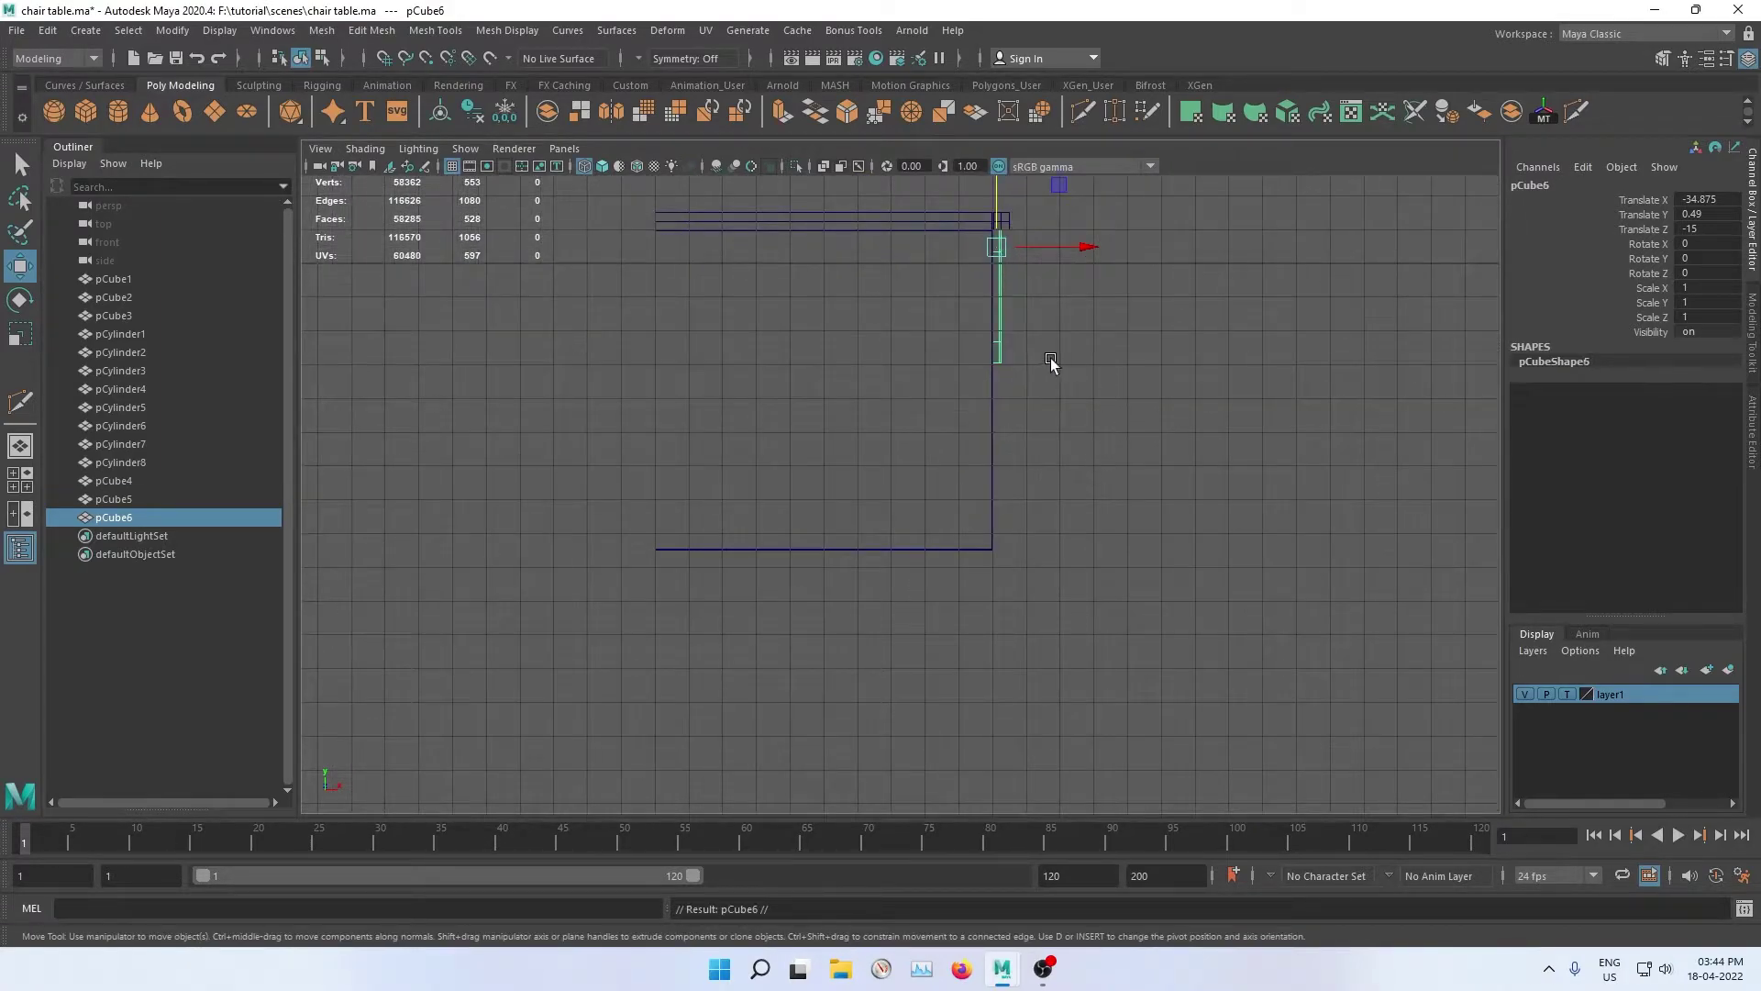
middle_click_drag(1049, 358, 943, 504, "alt")
scroll(943, 504, "up", 2)
left_click_drag(937, 211, 938, 226)
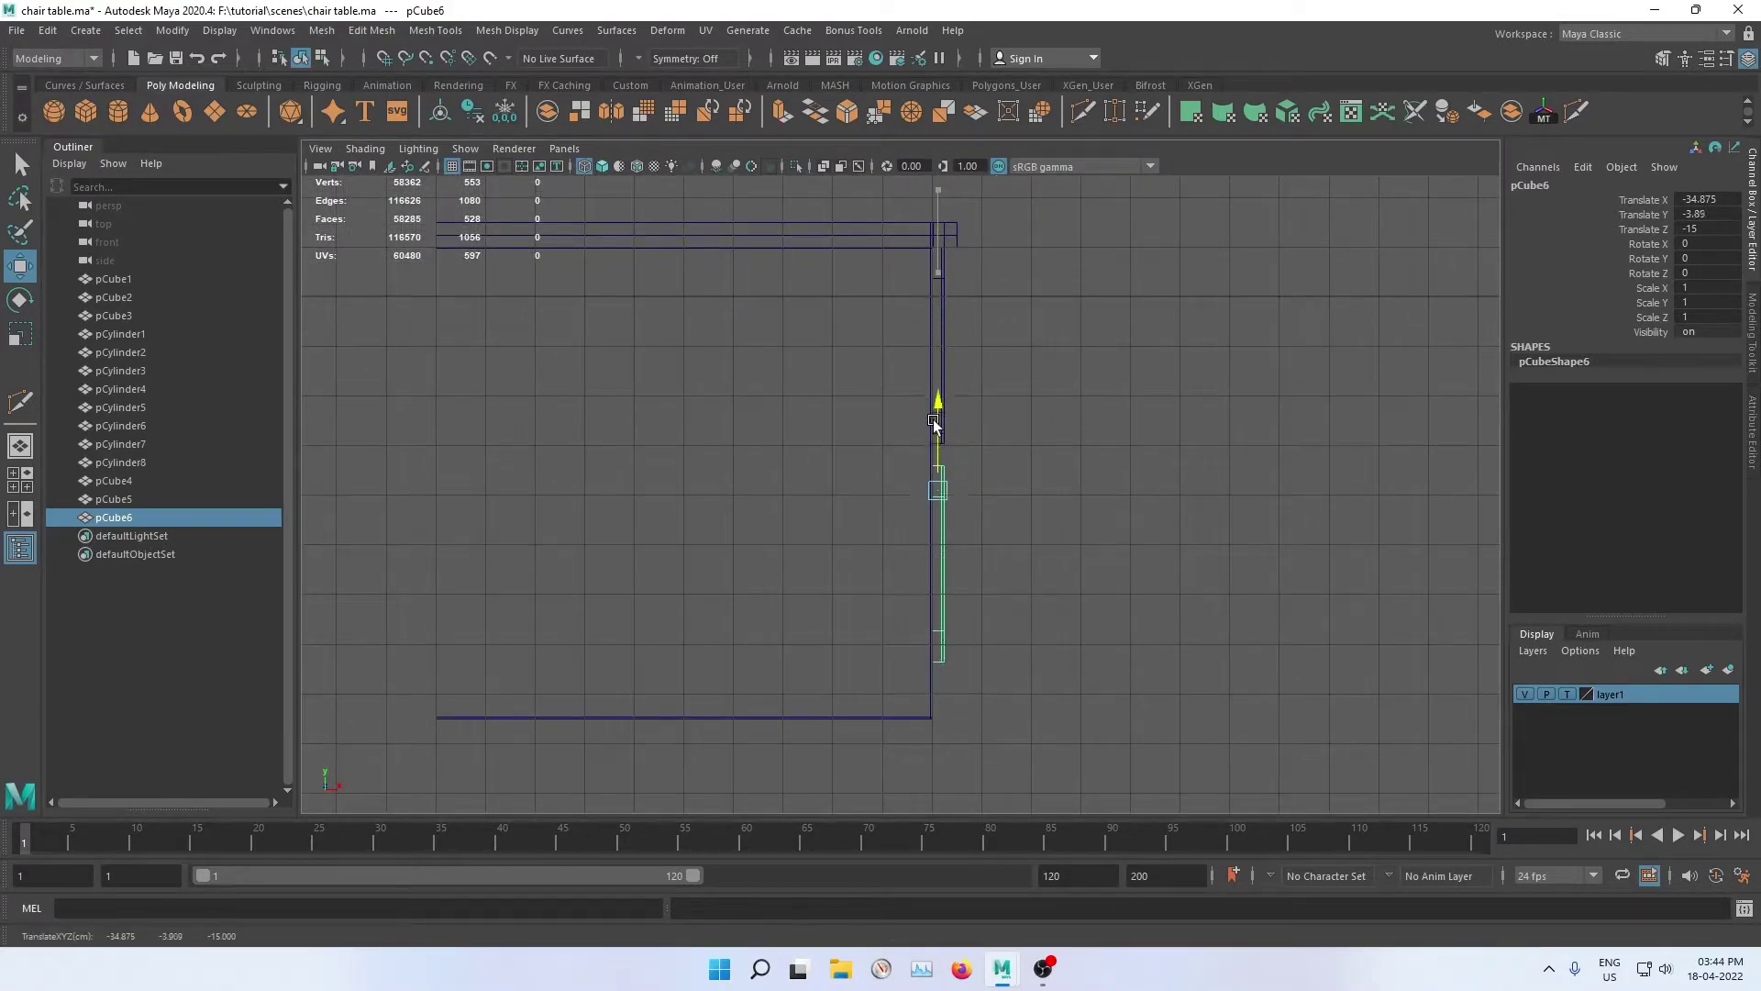
left_click_drag(928, 471, 927, 475)
scroll(927, 475, "up", 2)
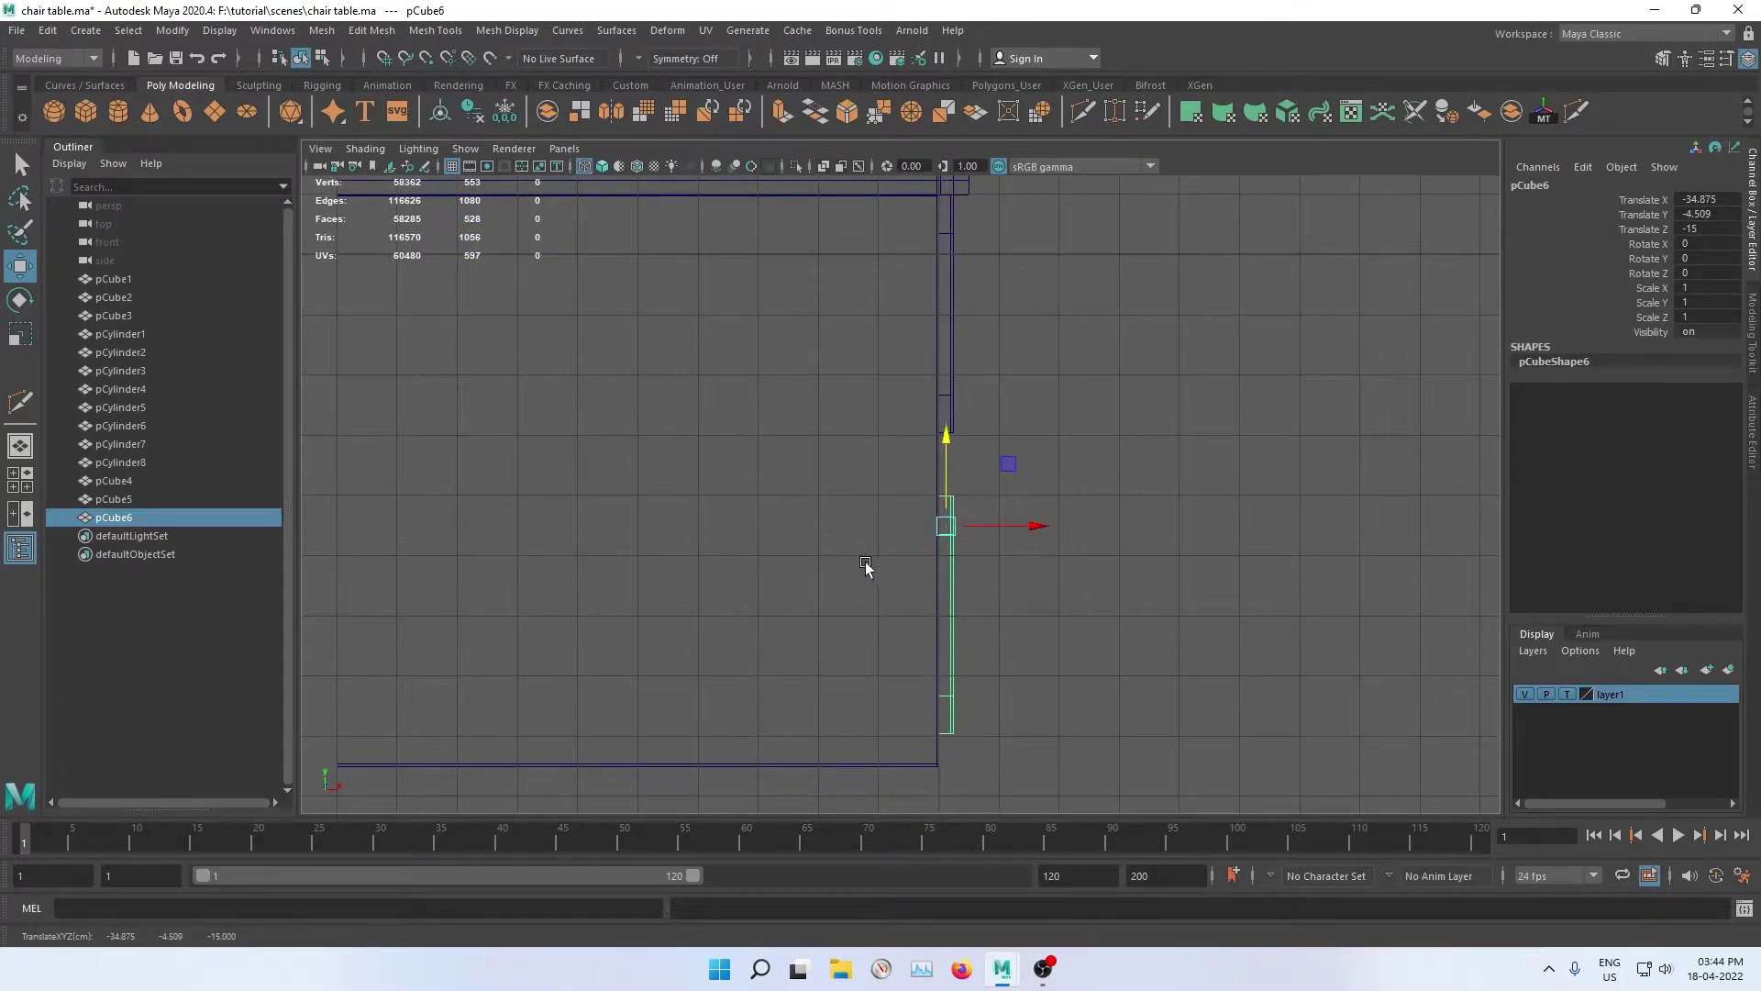
middle_click_drag(865, 566, 770, 618, "alt")
scroll(800, 477, "up", 1)
Step: Shorten pCube5 by moving its bottom vertices up in the side view
left_click(844, 491)
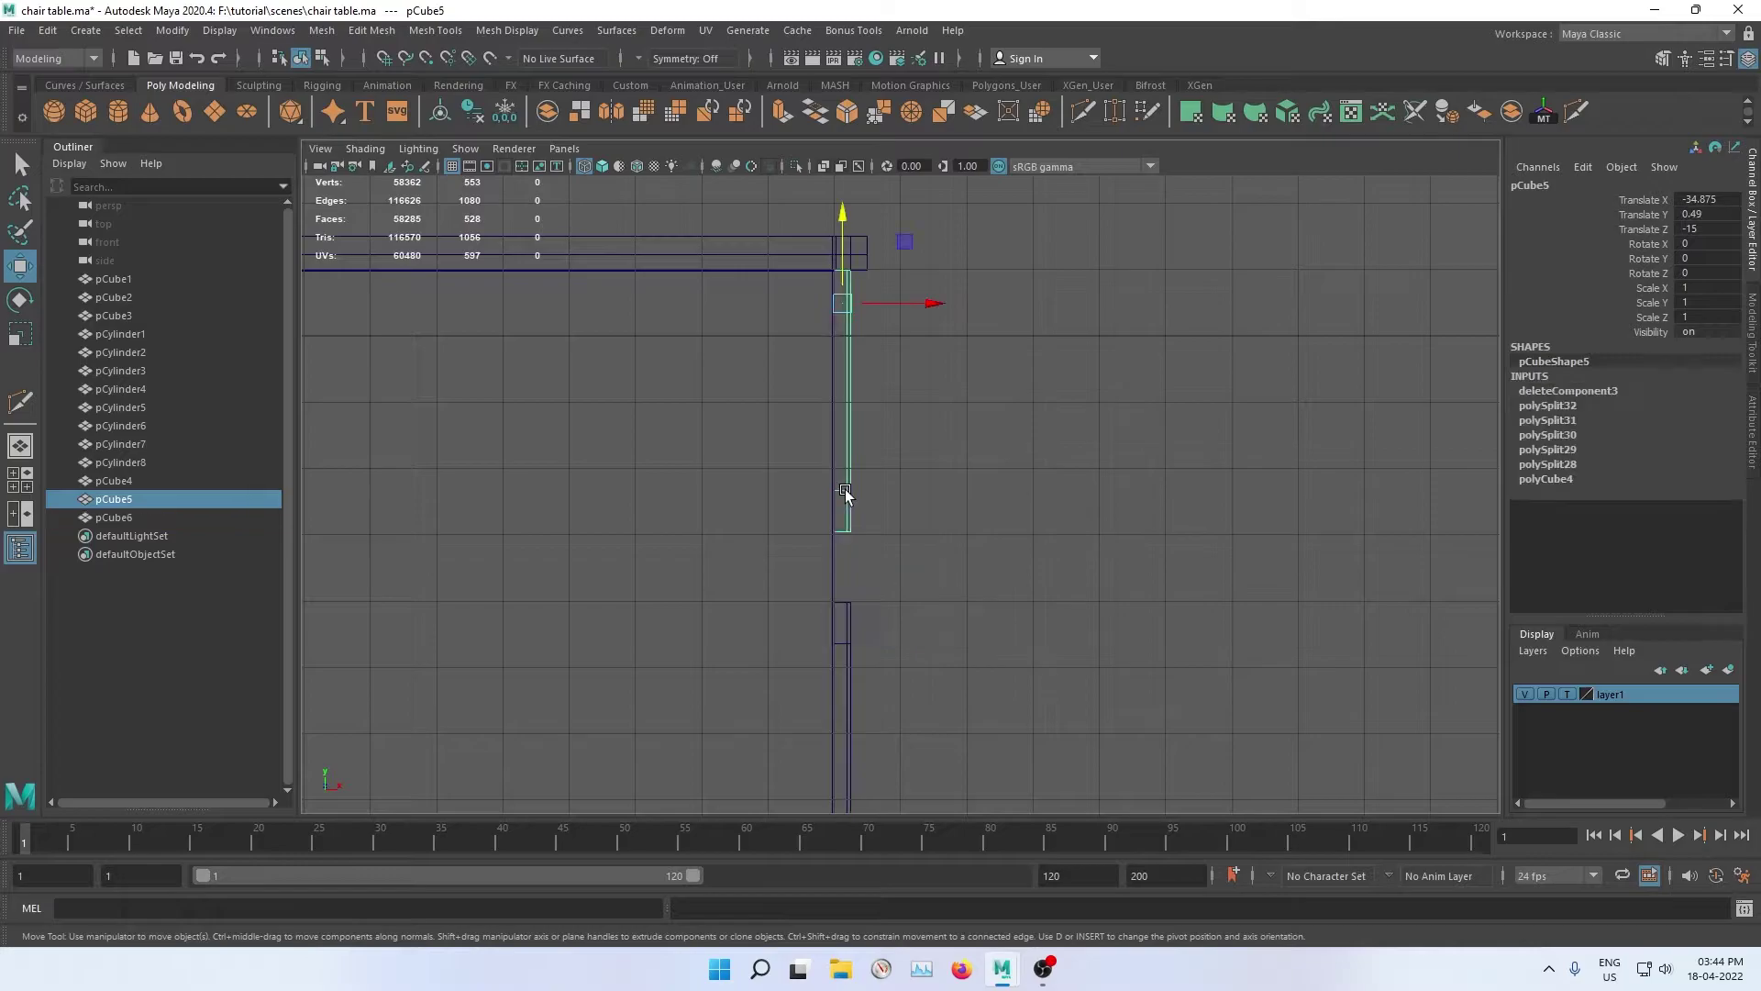
right_click(841, 465)
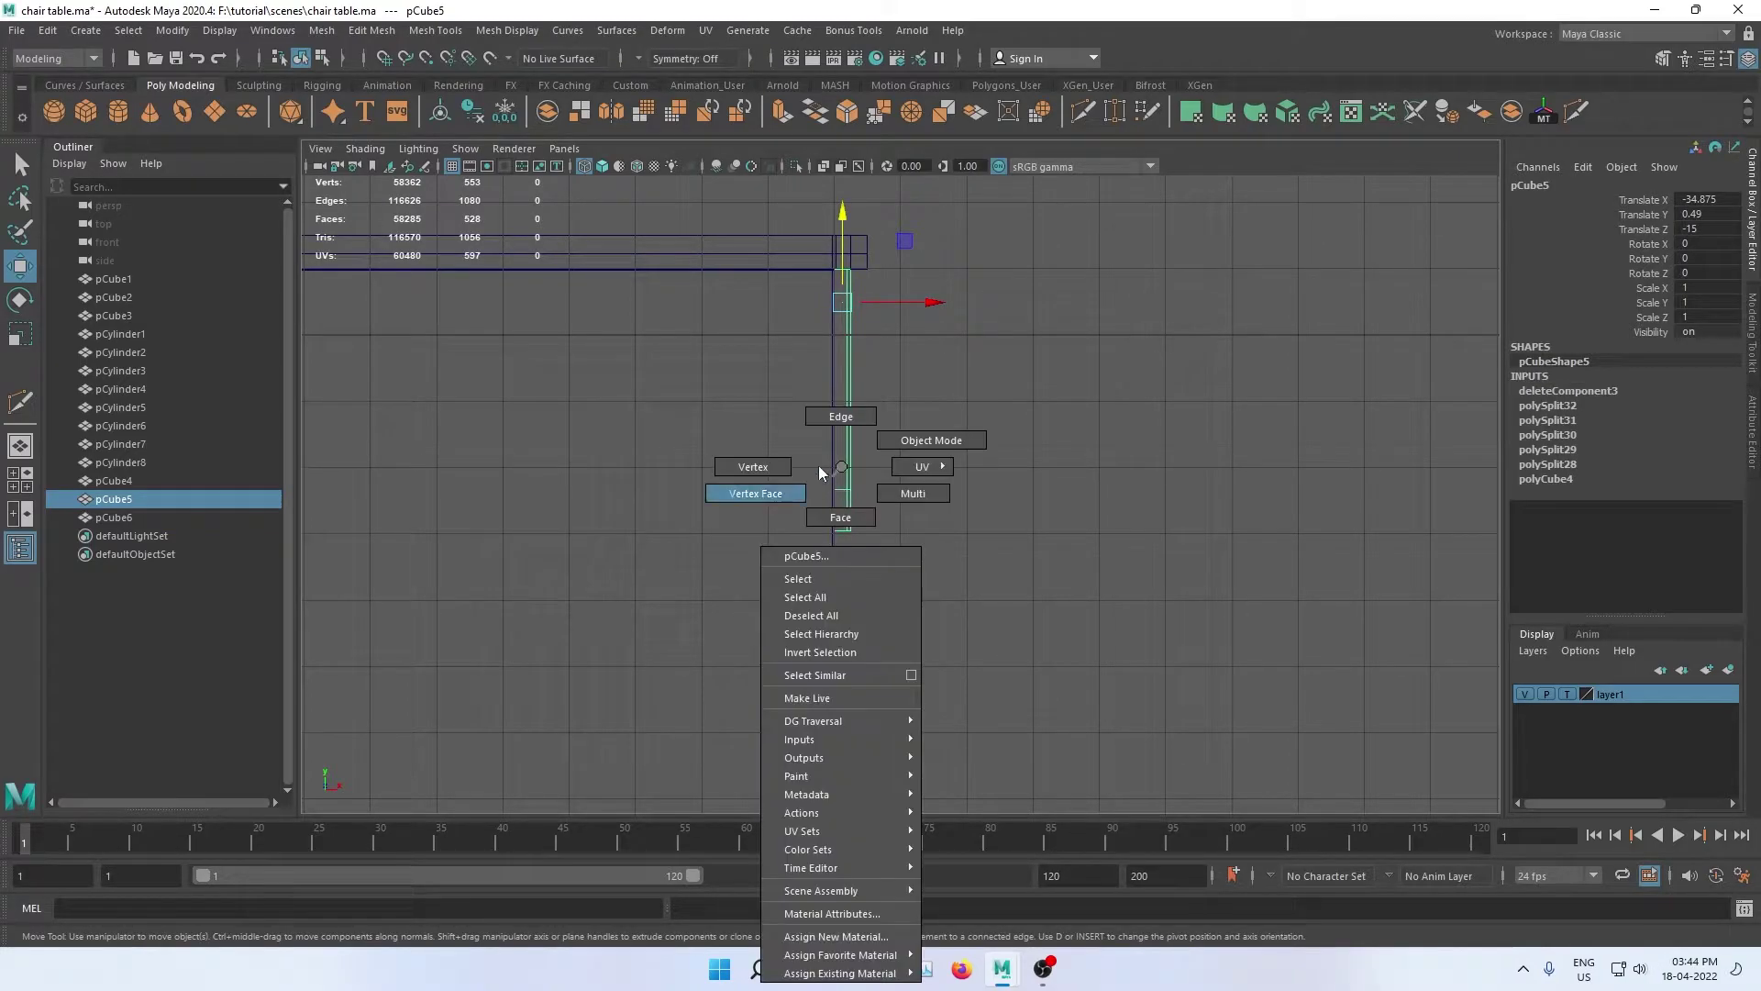
left_click(784, 476)
left_click_drag(732, 479, 899, 570)
left_click_drag(845, 483, 845, 390)
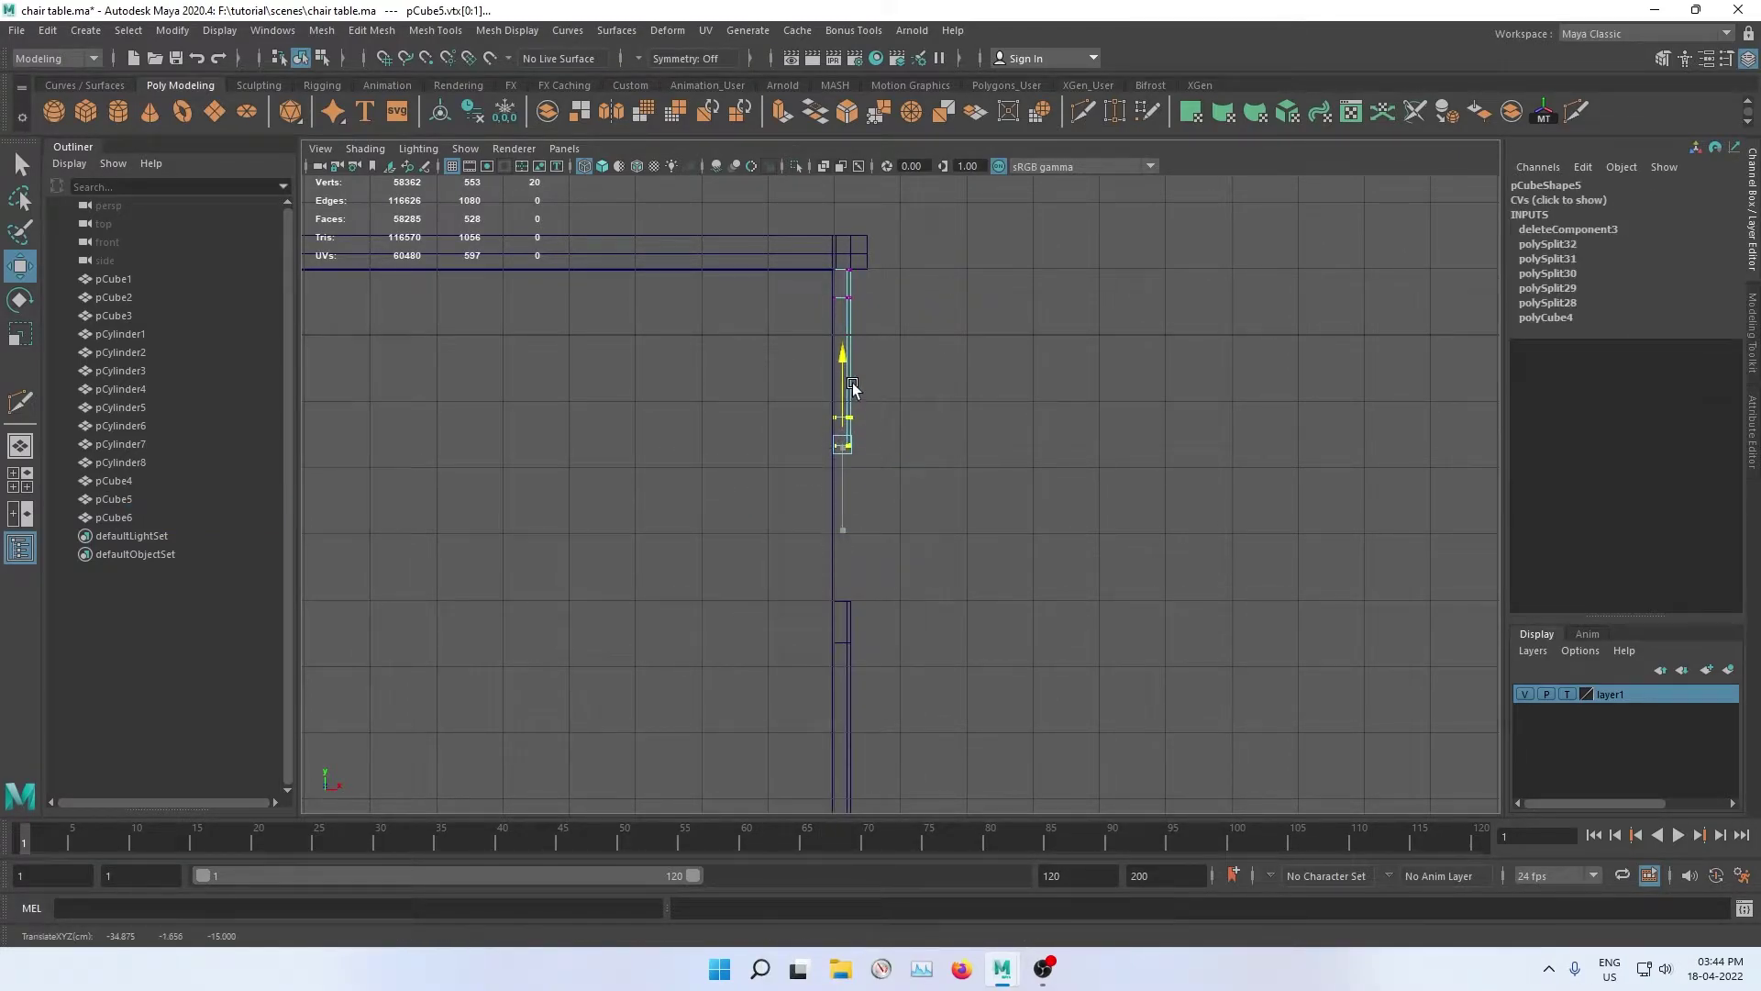
right_click(843, 332)
left_click(886, 314)
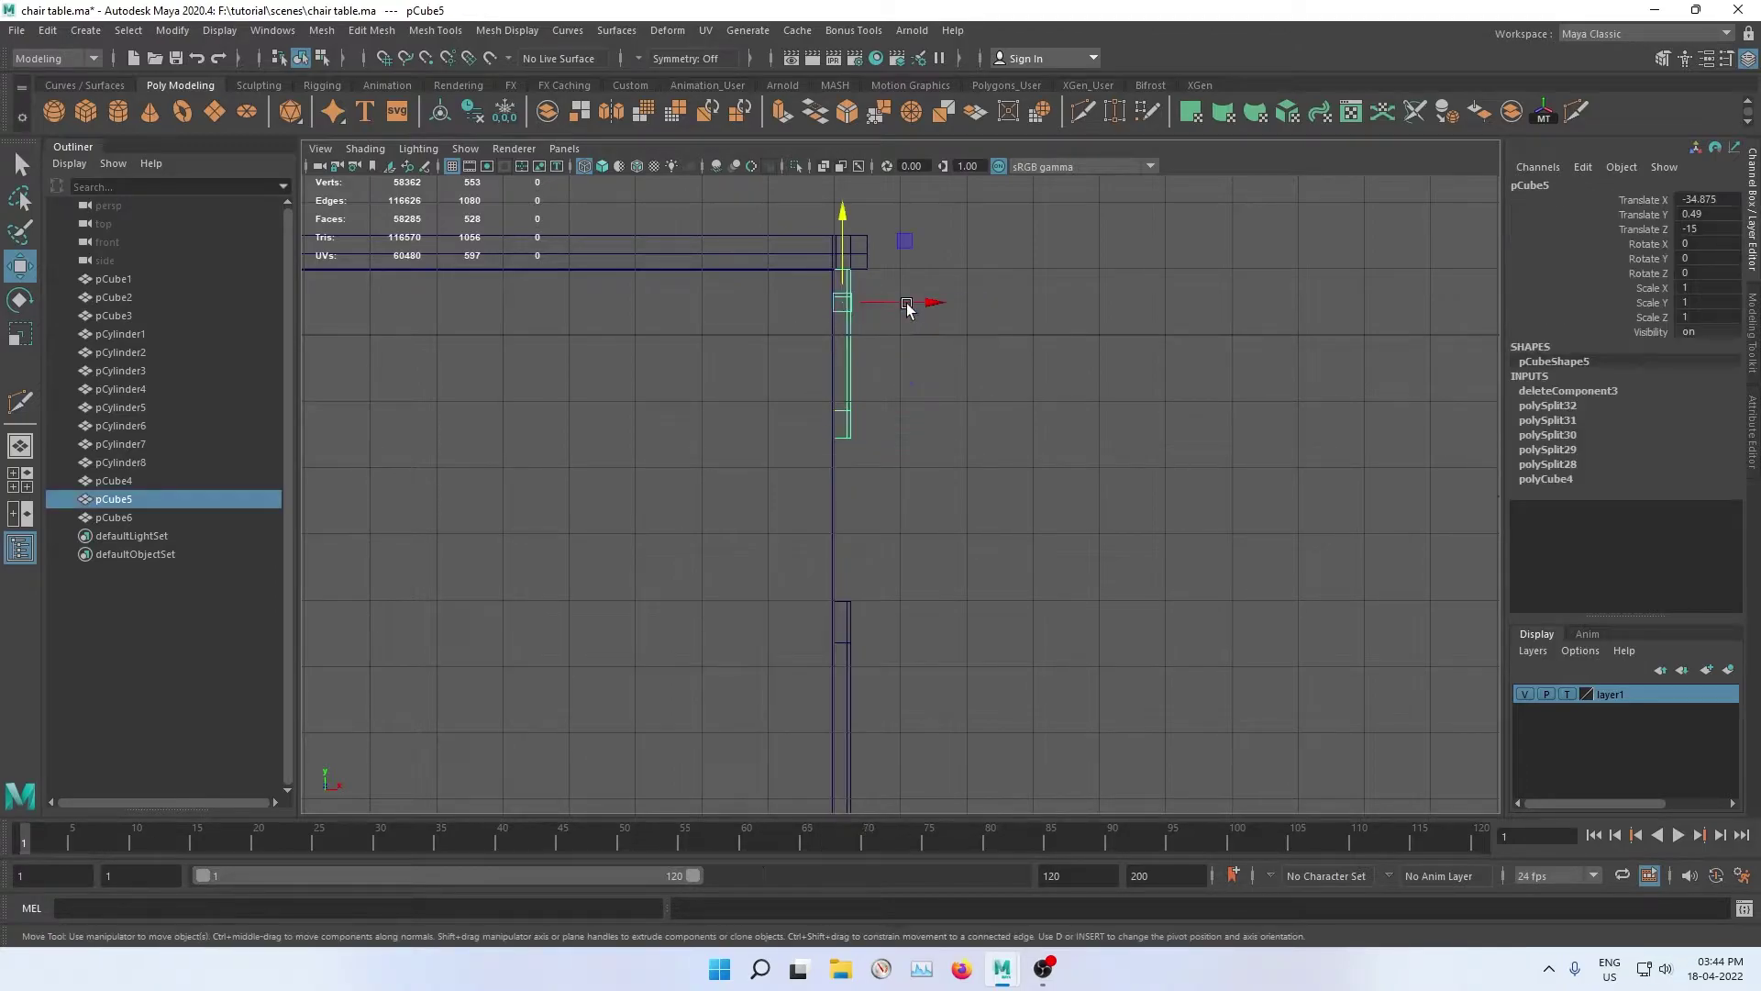
Step: Duplicate the shortened front as pCube7 and move it down to about Y −1.95
key("ctrl+d")
mouse_move(843, 240)
left_mouse_down()
mouse_move(845, 406)
mouse_move(853, 391)
left_mouse_up()
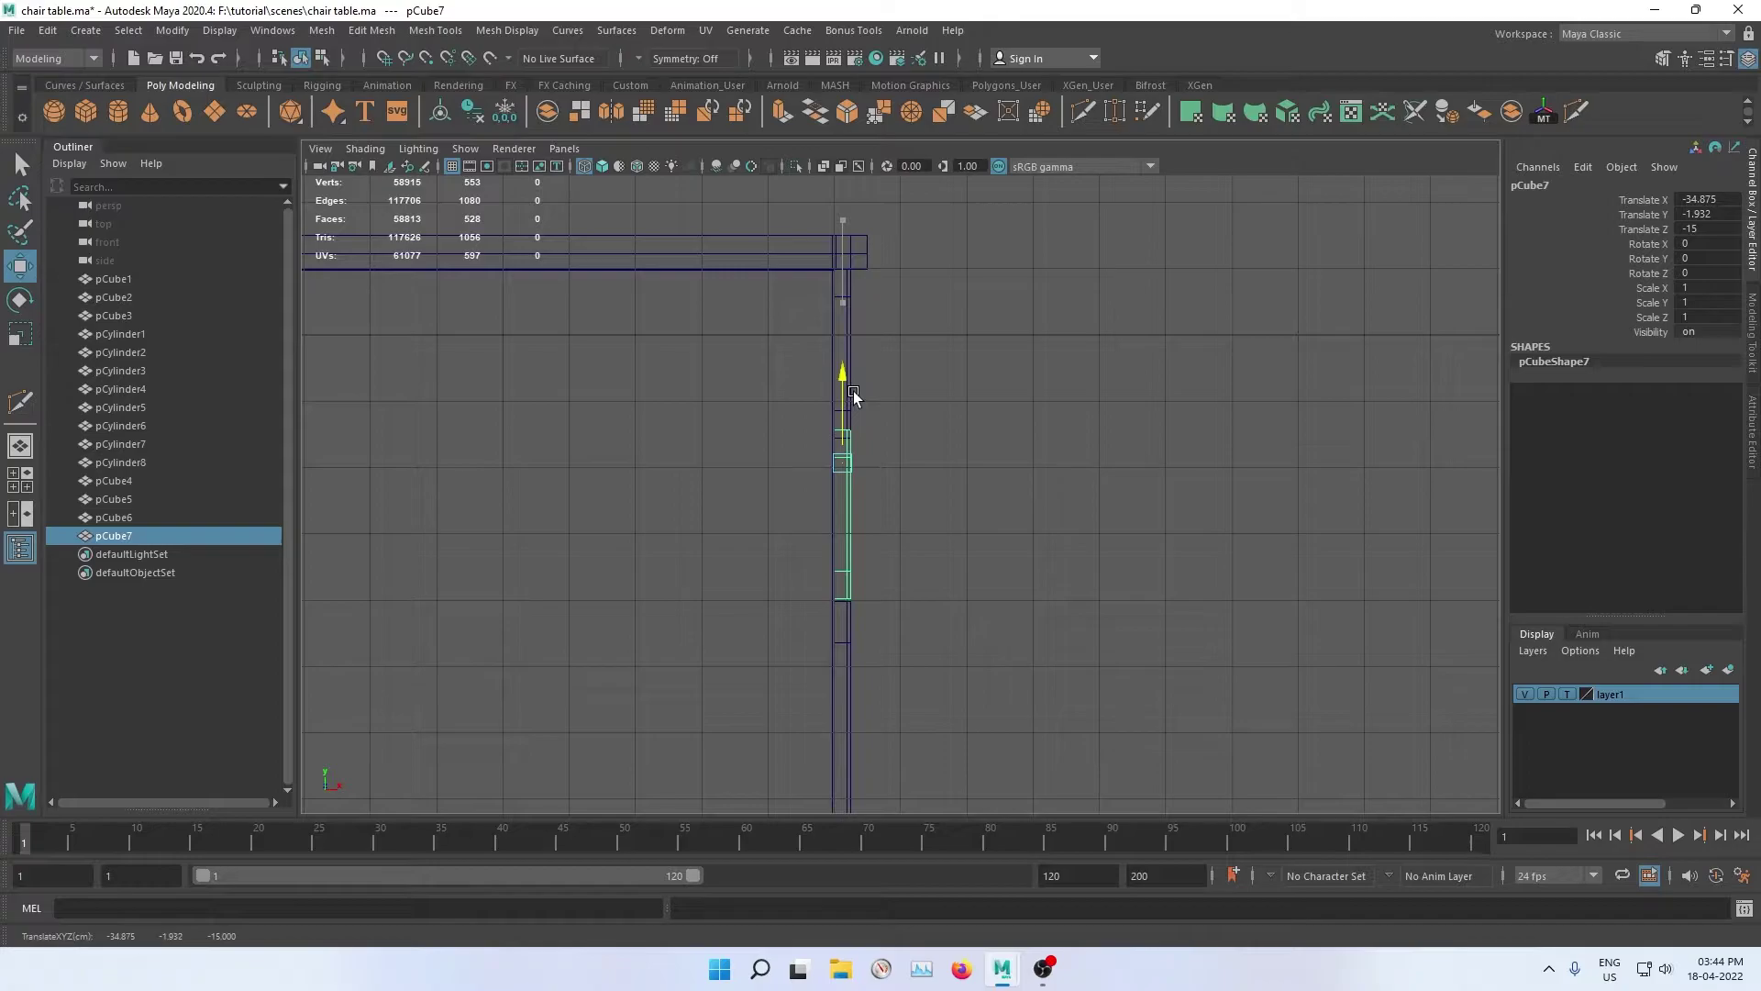
scroll(853, 390, "up", 5)
mouse_move(849, 487)
middle_mouse_down("alt")
mouse_move(754, 468)
mouse_move(824, 340)
middle_mouse_up("alt")
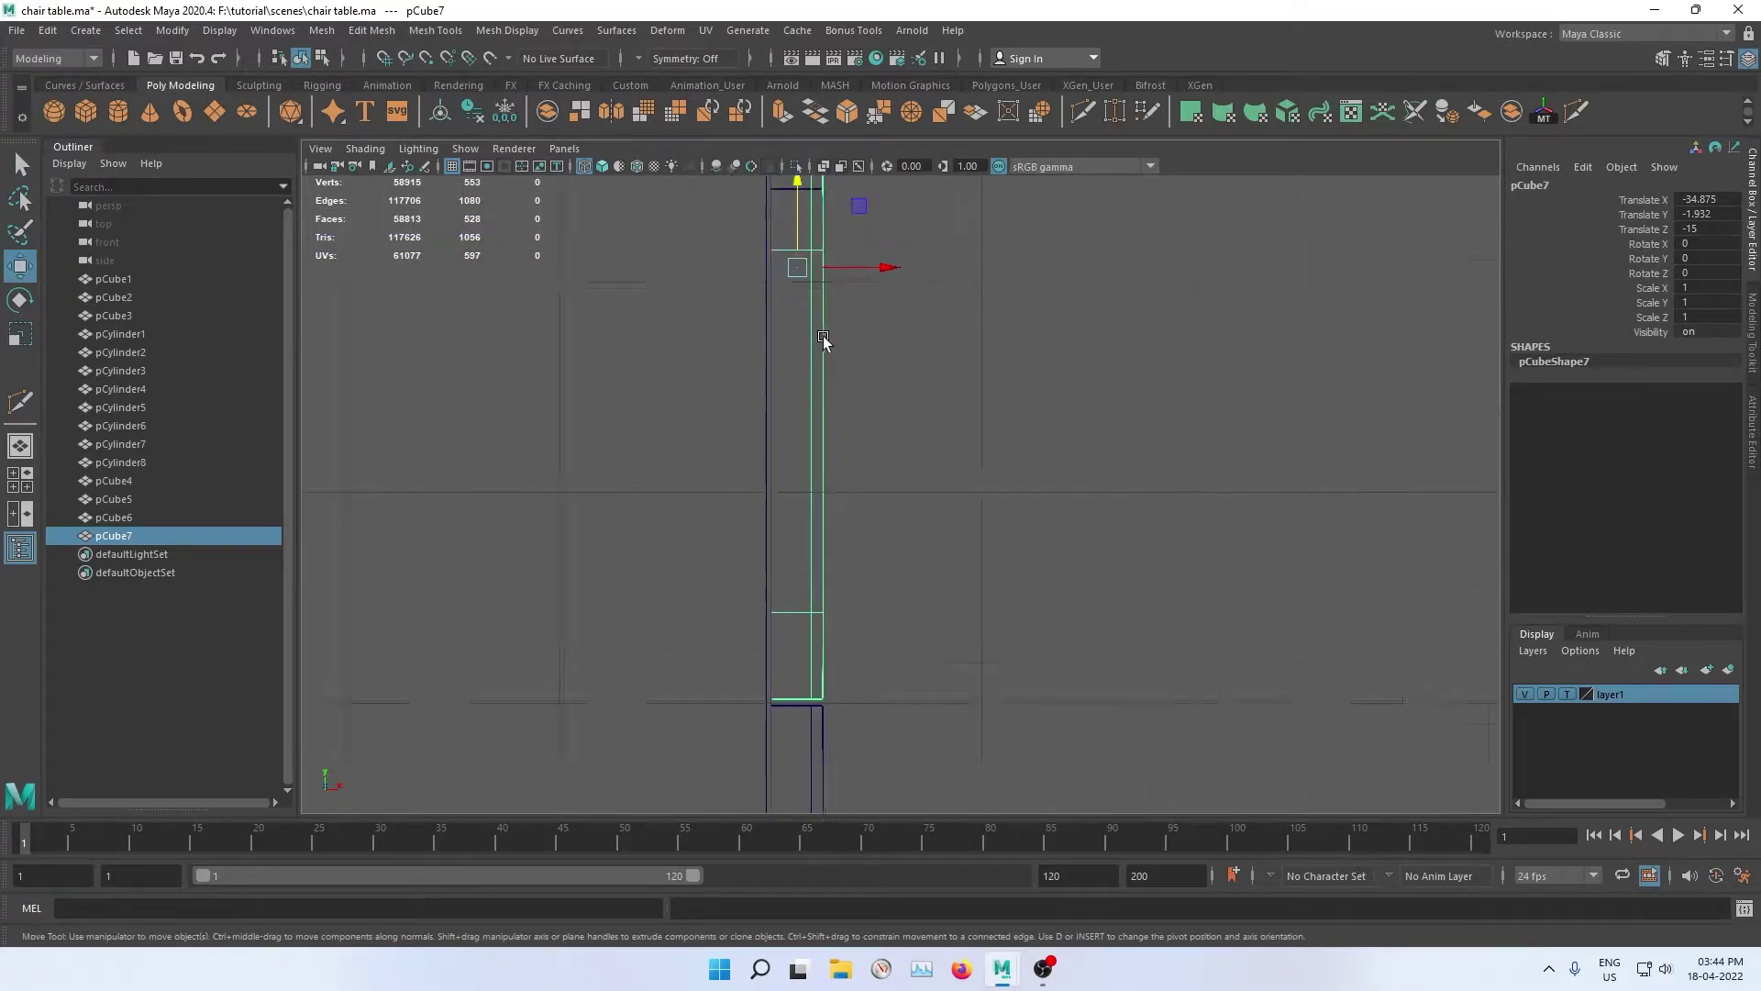
scroll(823, 339, "up", 1)
left_click_drag(785, 198, 784, 202)
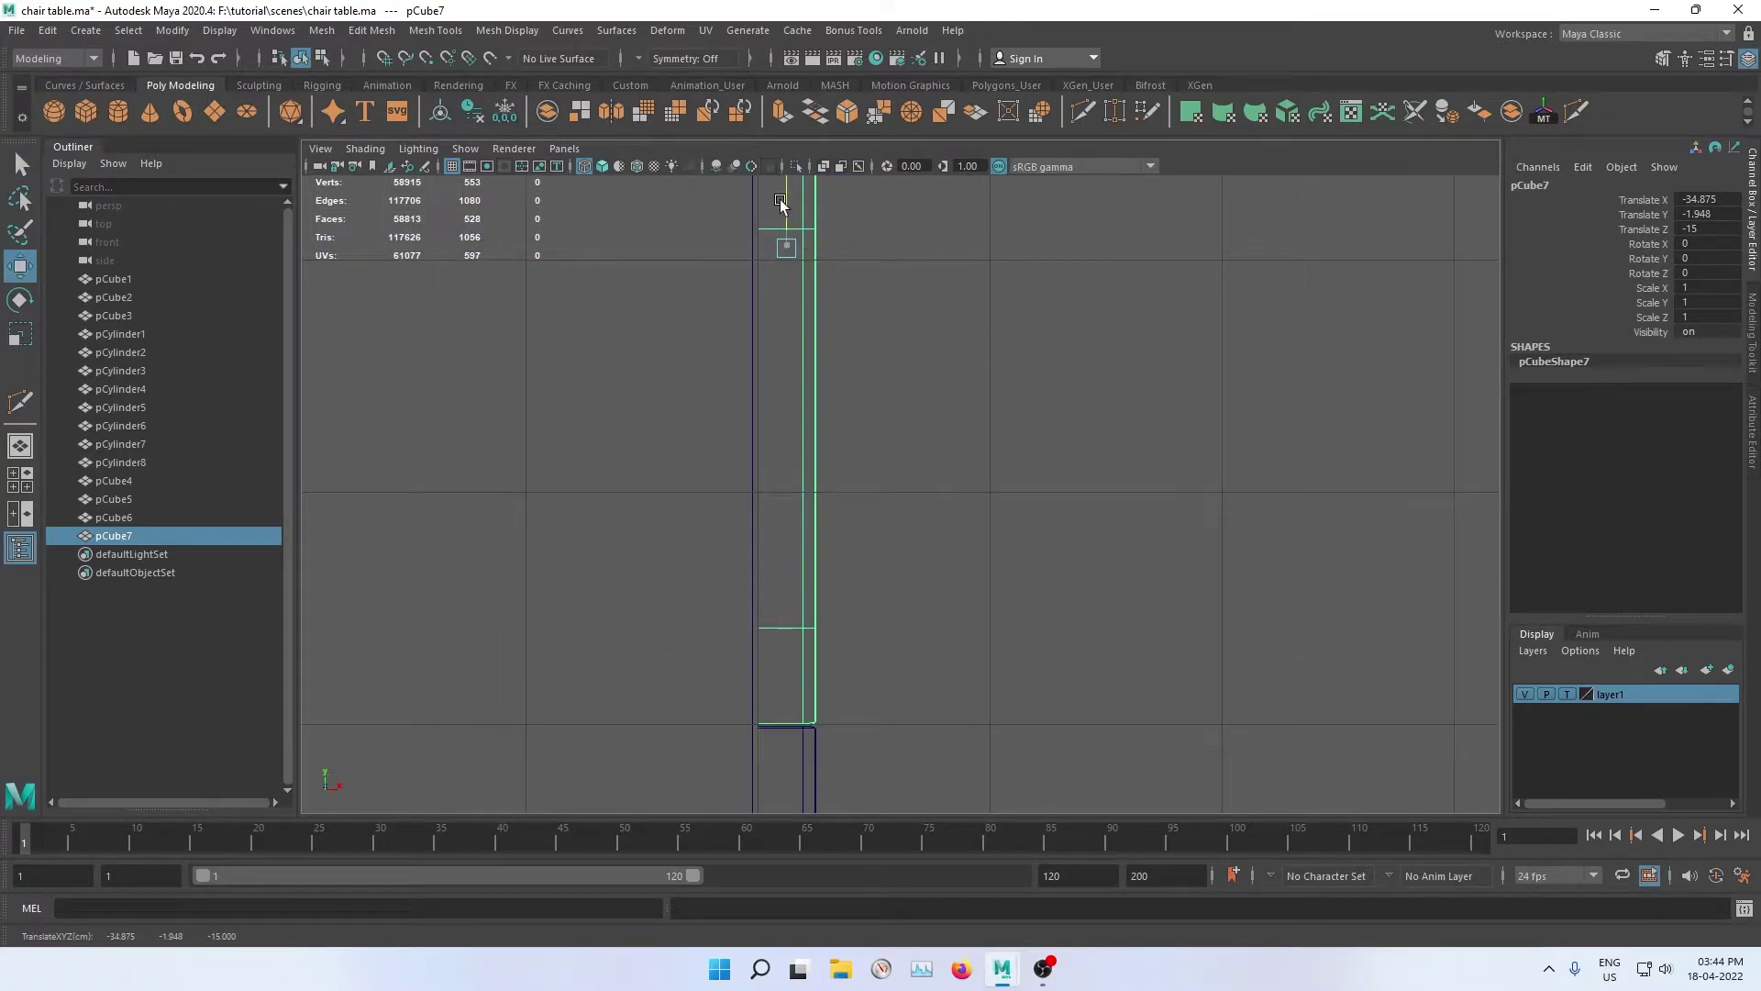
middle_click_drag(762, 240, 775, 580, "alt")
Step: Lower pCube7's edge vertices and raise pCube5's edge vertices slightly, then return to perspective
right_click_drag(801, 436, 725, 441)
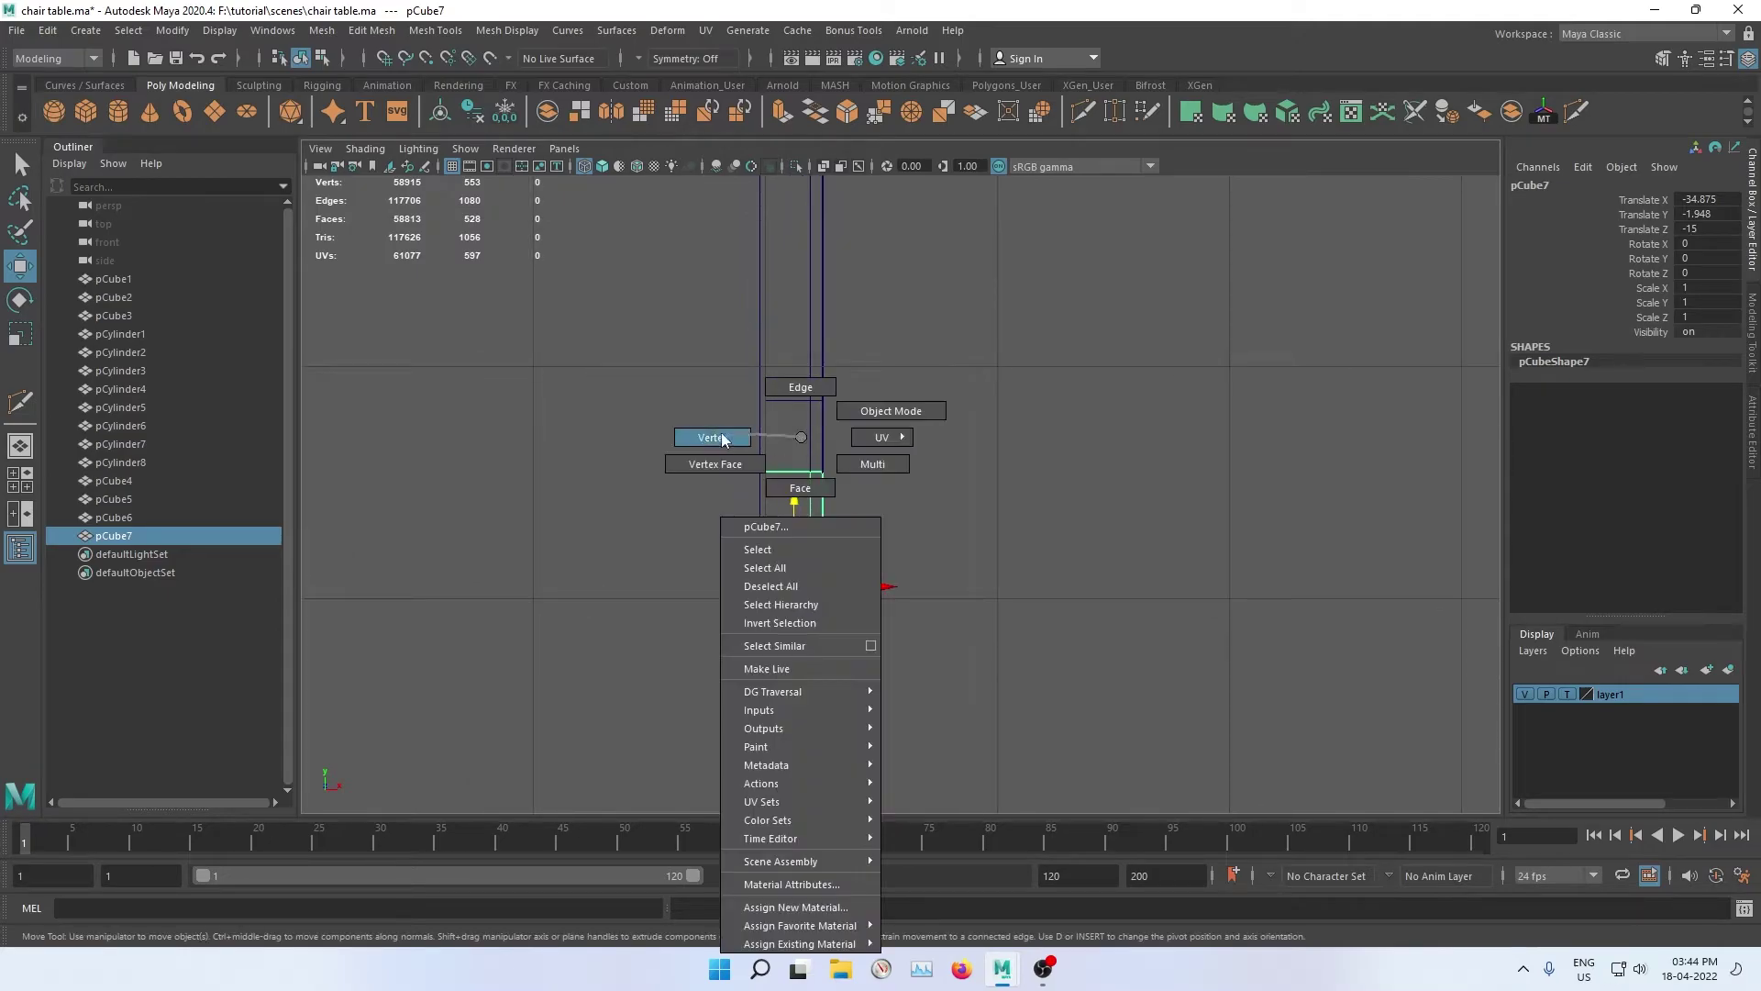
left_click_drag(640, 429, 848, 554)
left_click_drag(793, 430, 792, 440)
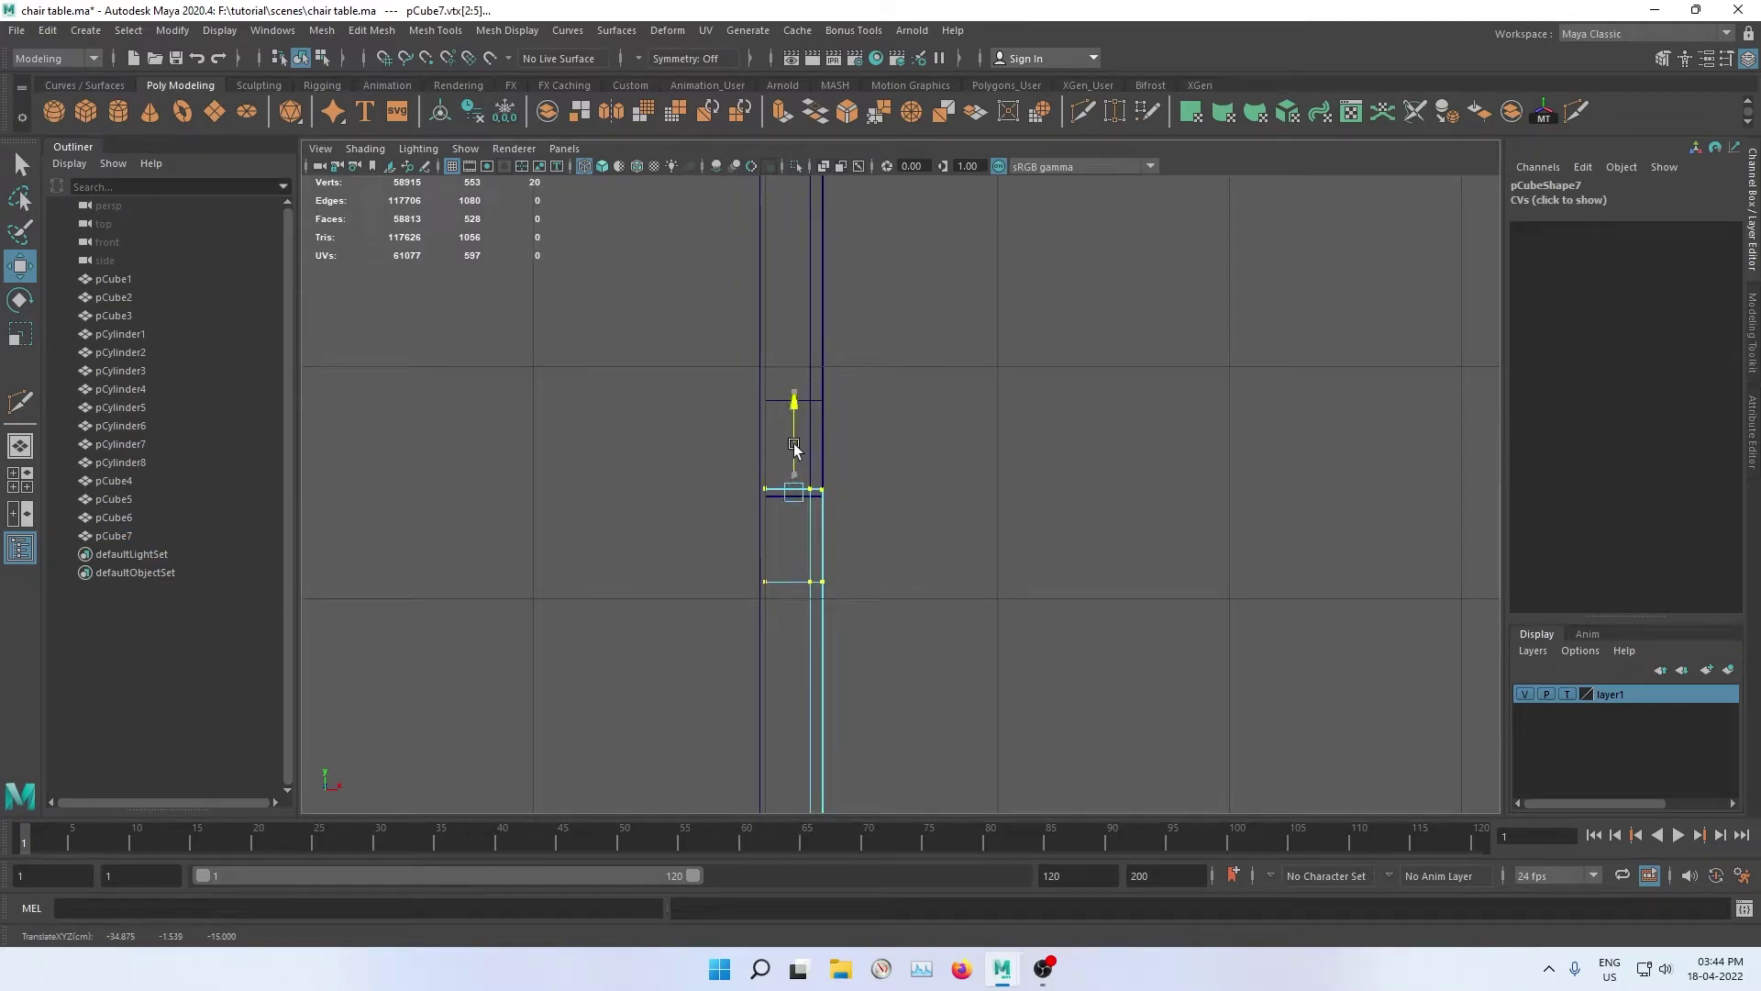
key("F8")
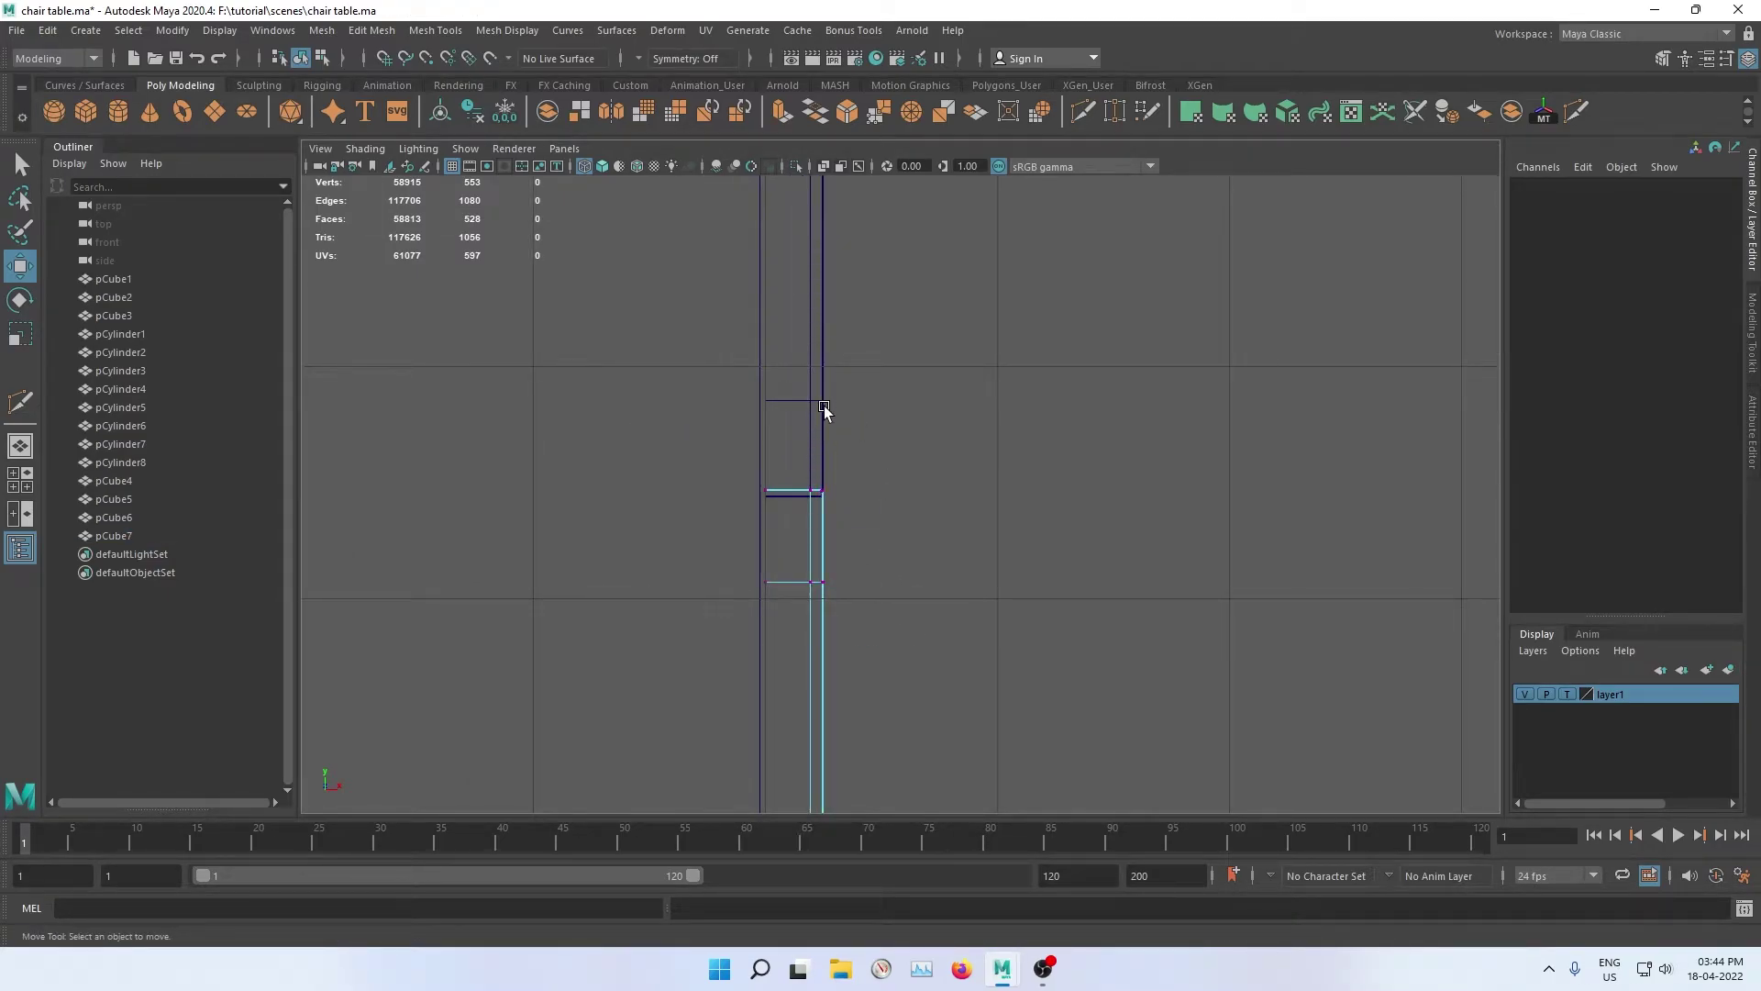
left_click(819, 401)
right_click_drag(820, 401, 778, 389)
left_click_drag(625, 389, 772, 495)
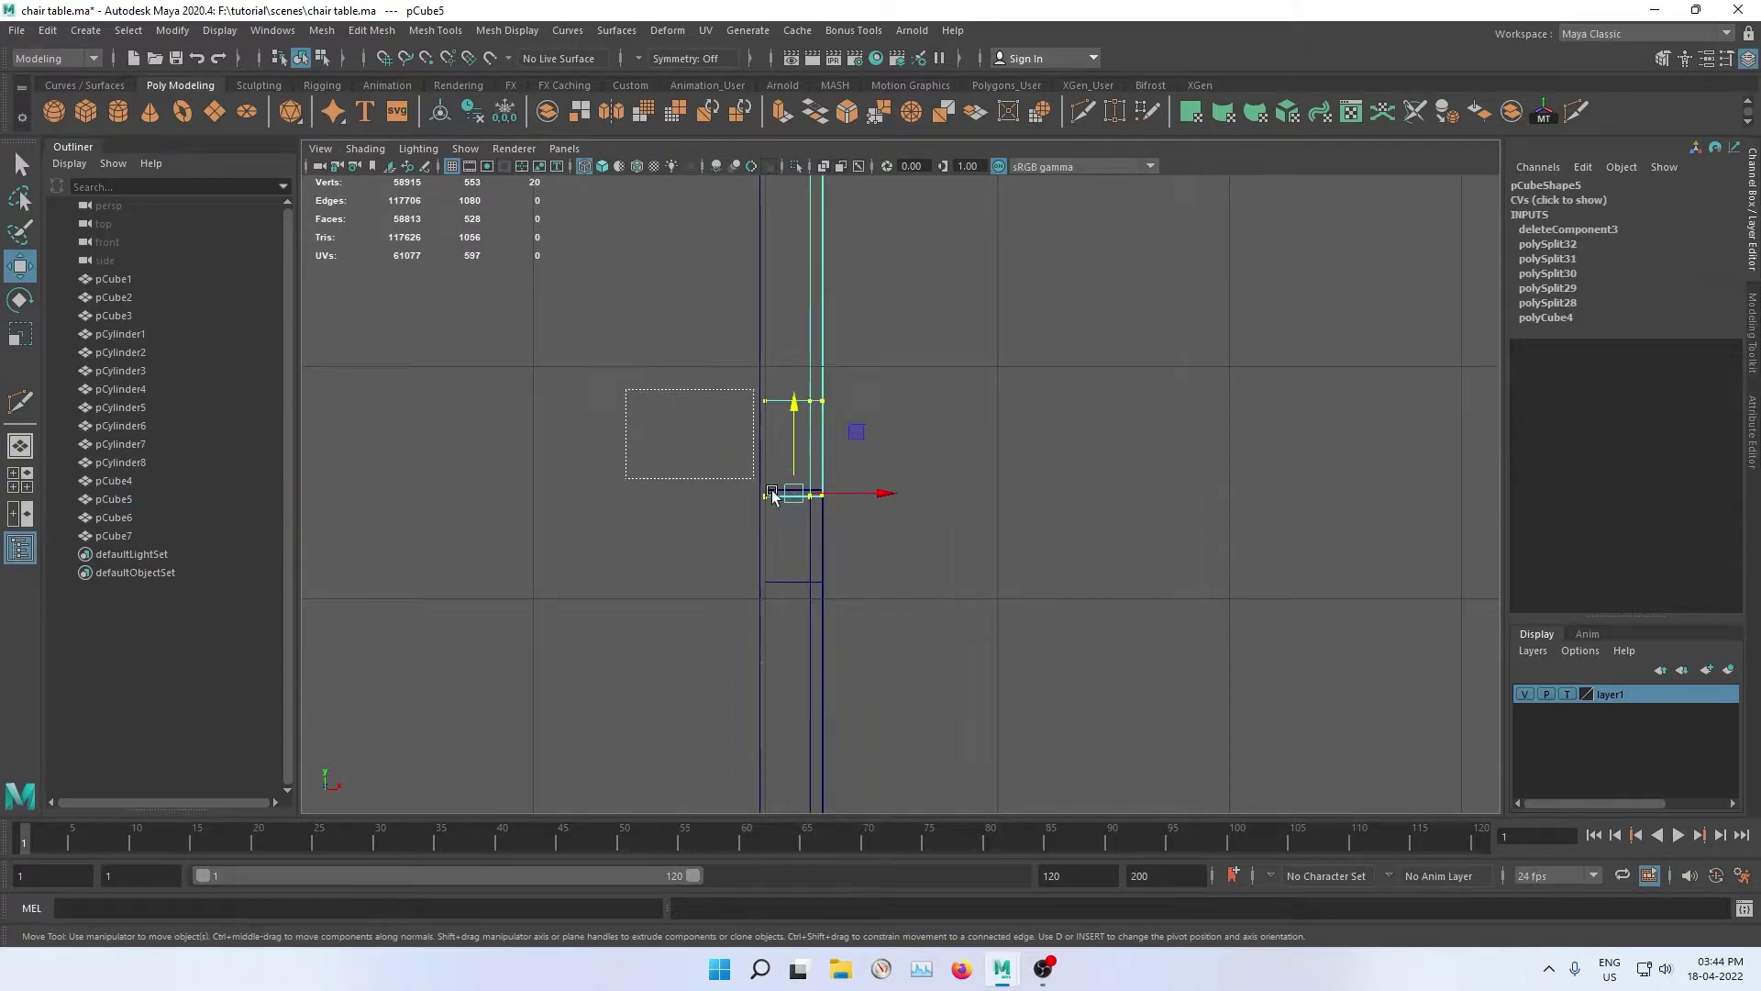
left_click_drag(790, 422, 794, 412)
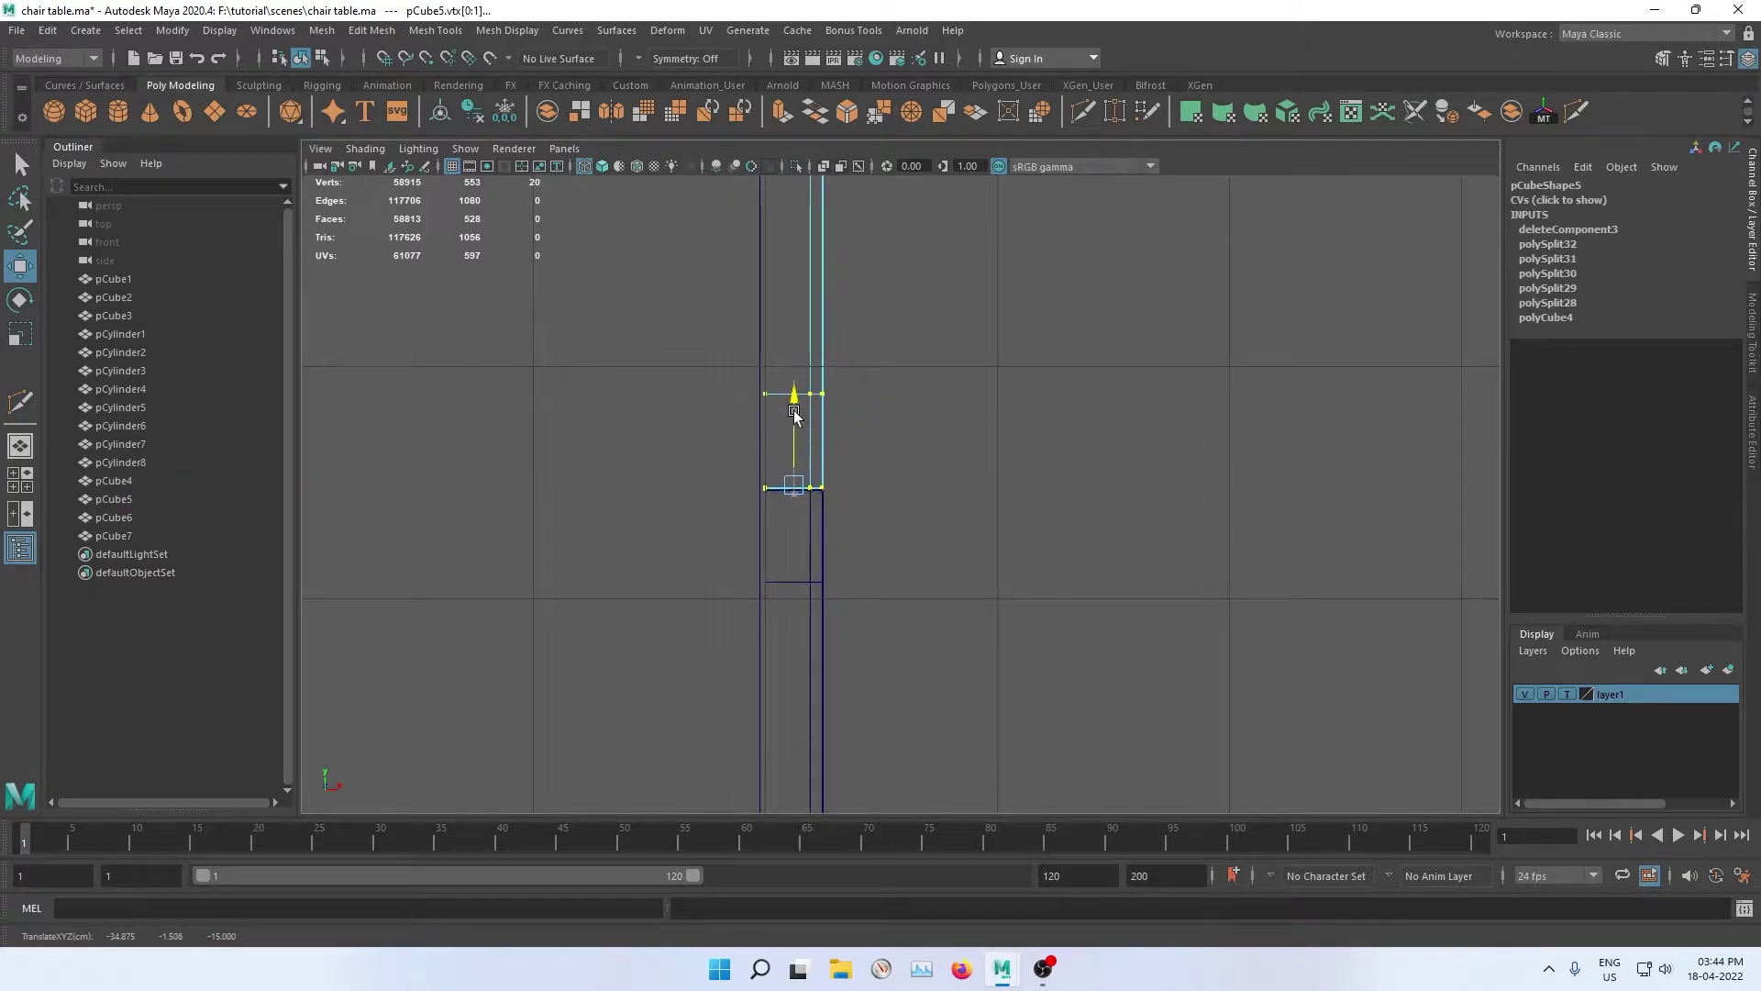
key("space")
Step: Return to object mode, clear the selection and orbit to view the whole cabinet
left_click(1030, 420)
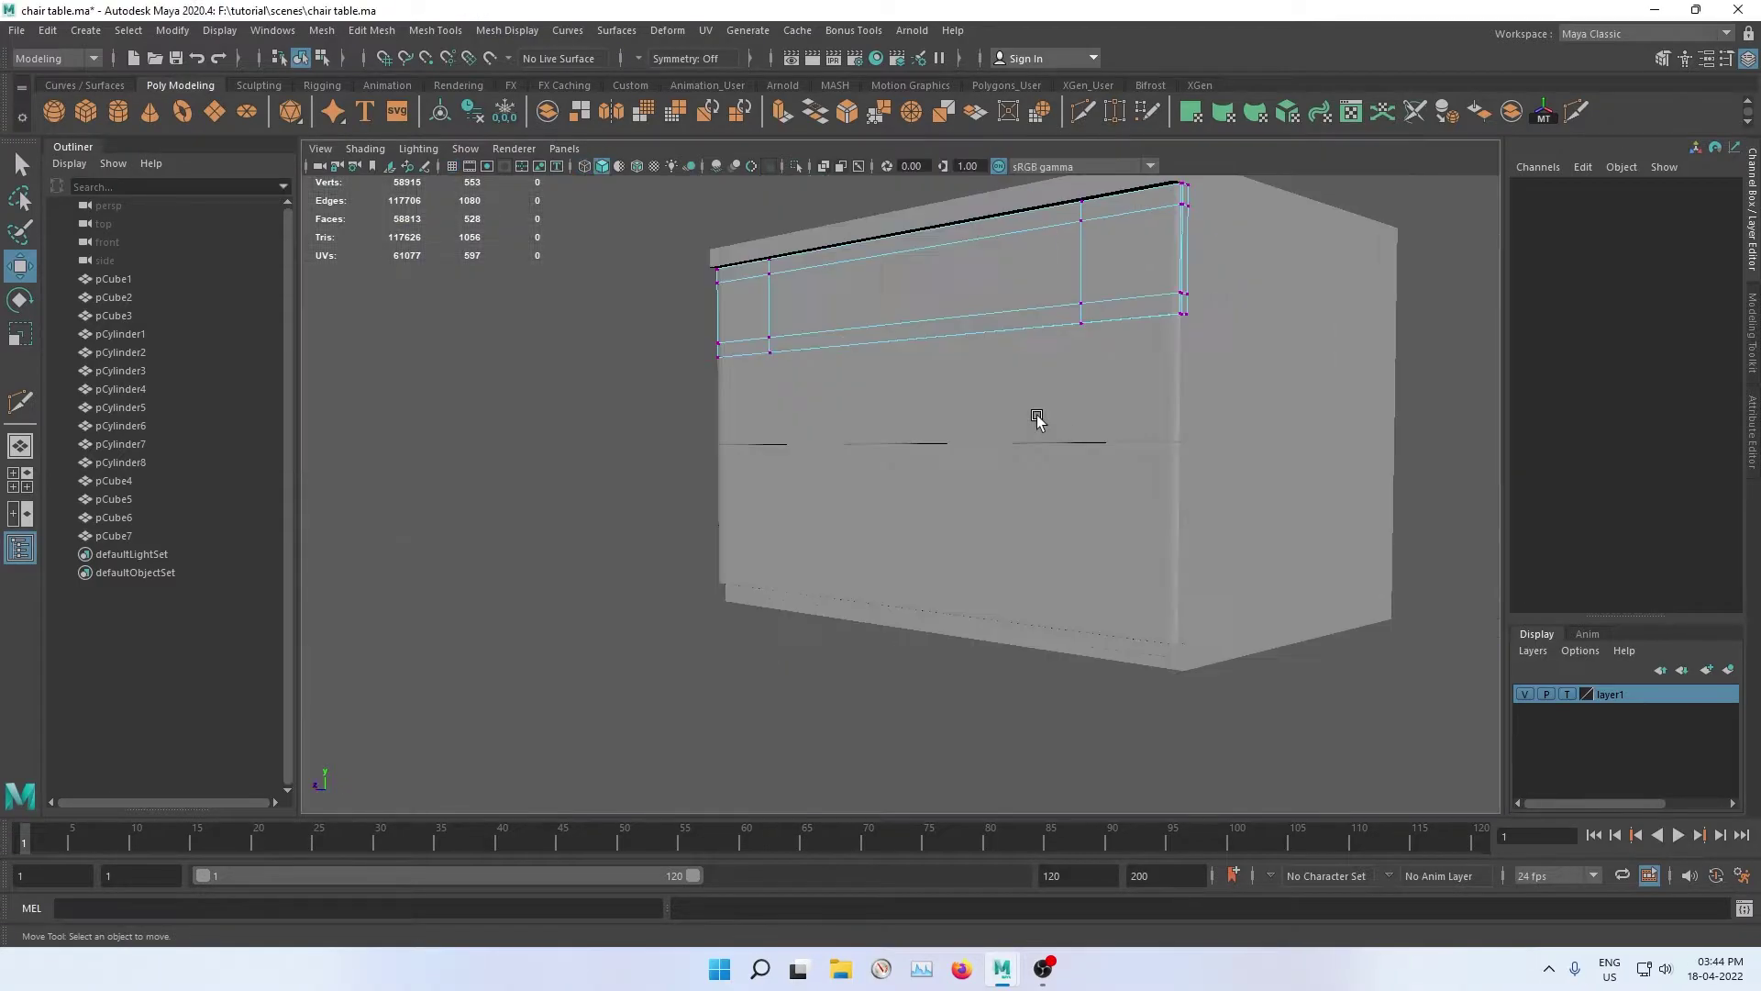
right_click(992, 351)
left_click(1081, 323)
left_click(602, 361)
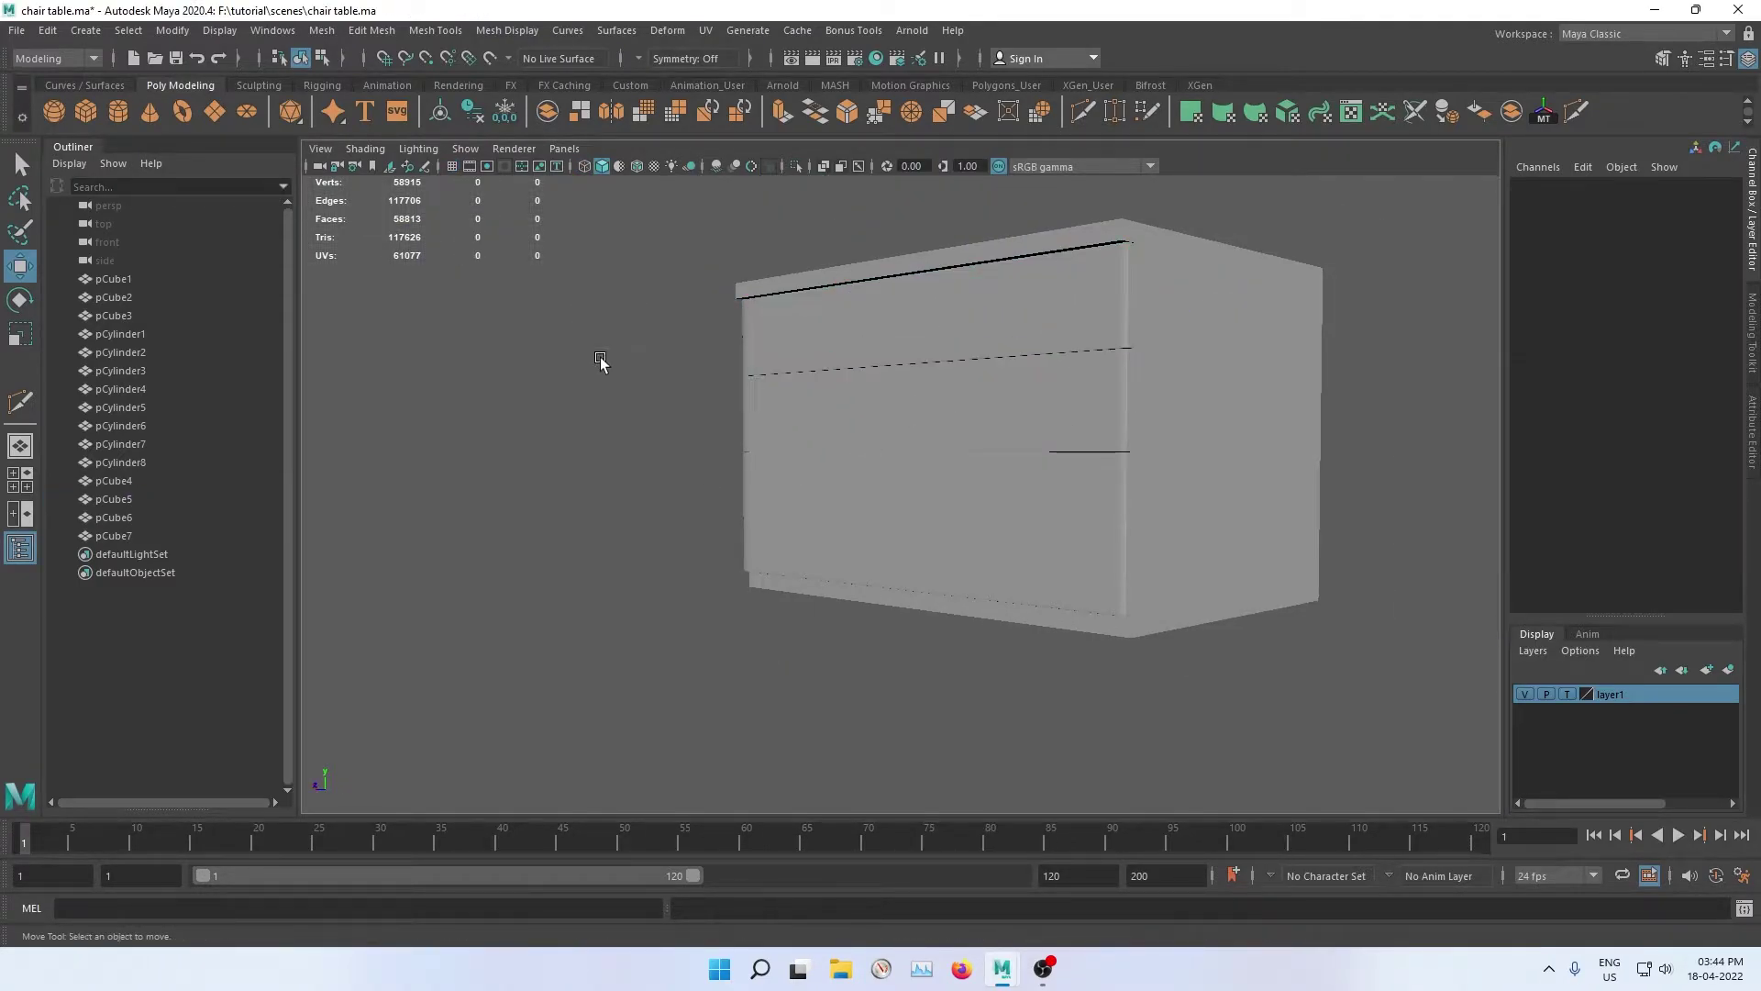
mouse_move(602, 361)
left_mouse_down("alt")
mouse_move(624, 425)
mouse_move(896, 459)
mouse_move(617, 436)
mouse_move(798, 425)
mouse_move(927, 468)
mouse_move(781, 468)
mouse_move(672, 436)
mouse_move(660, 389)
mouse_move(760, 437)
mouse_move(829, 342)
left_mouse_up("alt")
Step: Scale drawer fronts pCube5, pCube6 and pCube7 together to Z 0.909
left_click(911, 370)
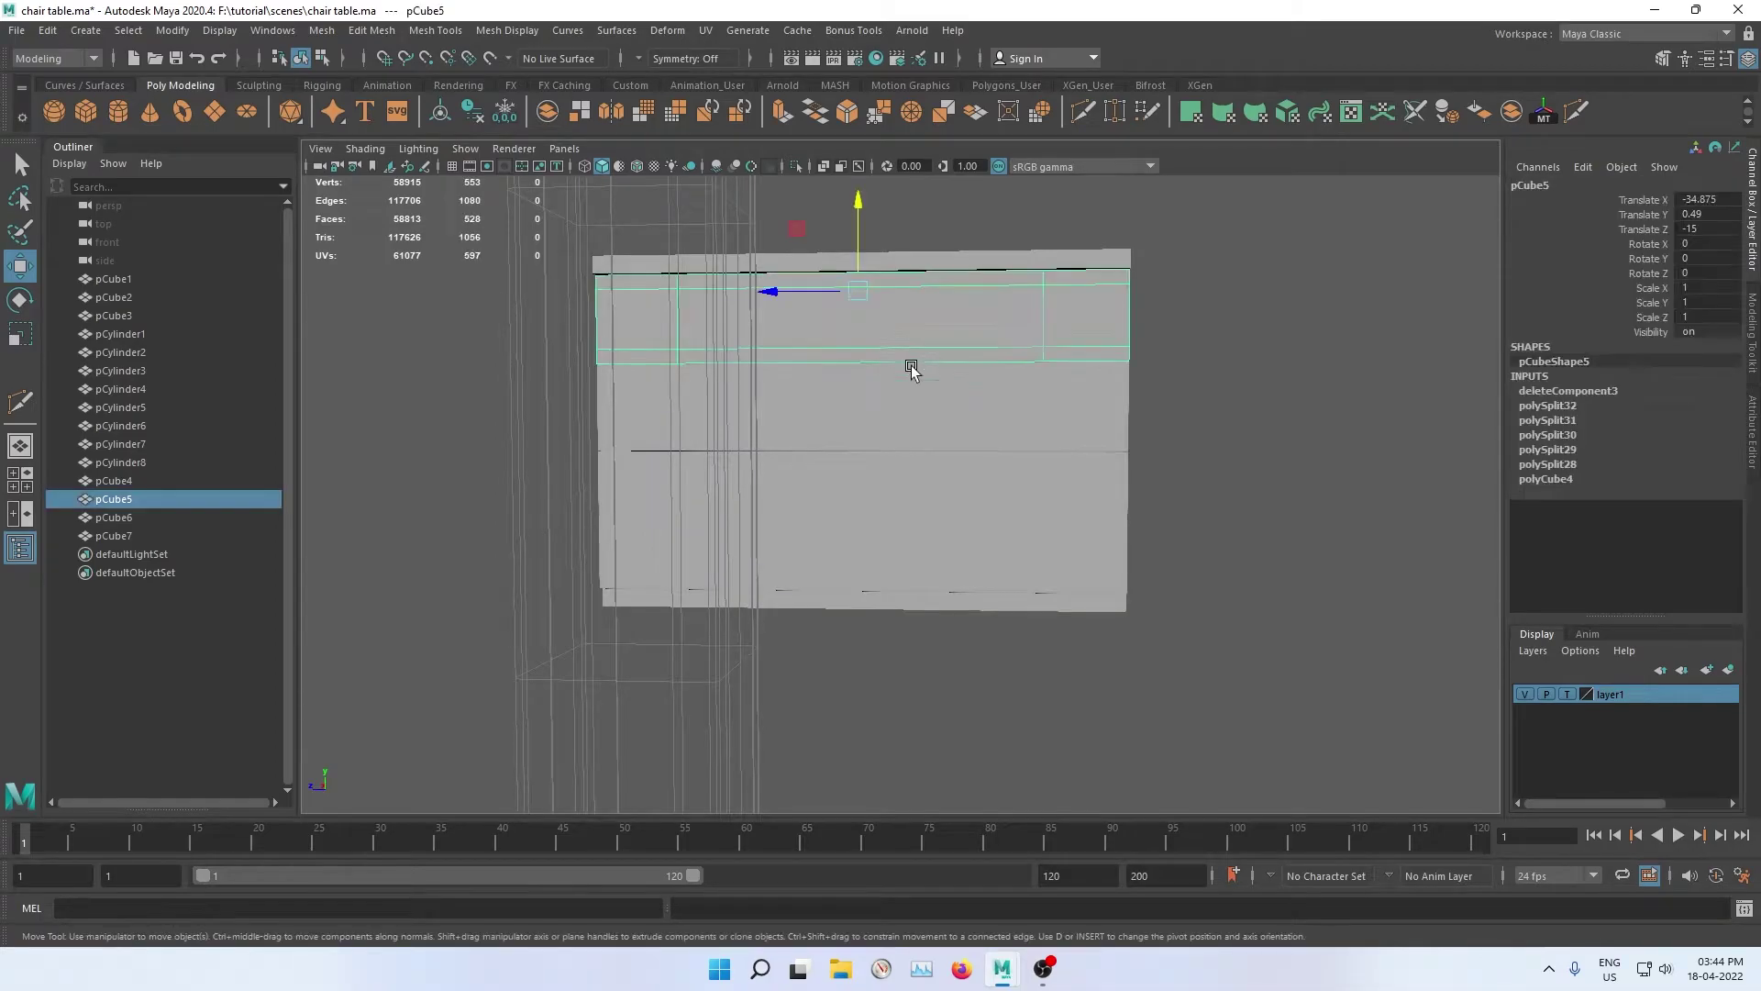
left_click(900, 487, "shift")
left_click(905, 541, "shift")
scroll(905, 541, "up", 2)
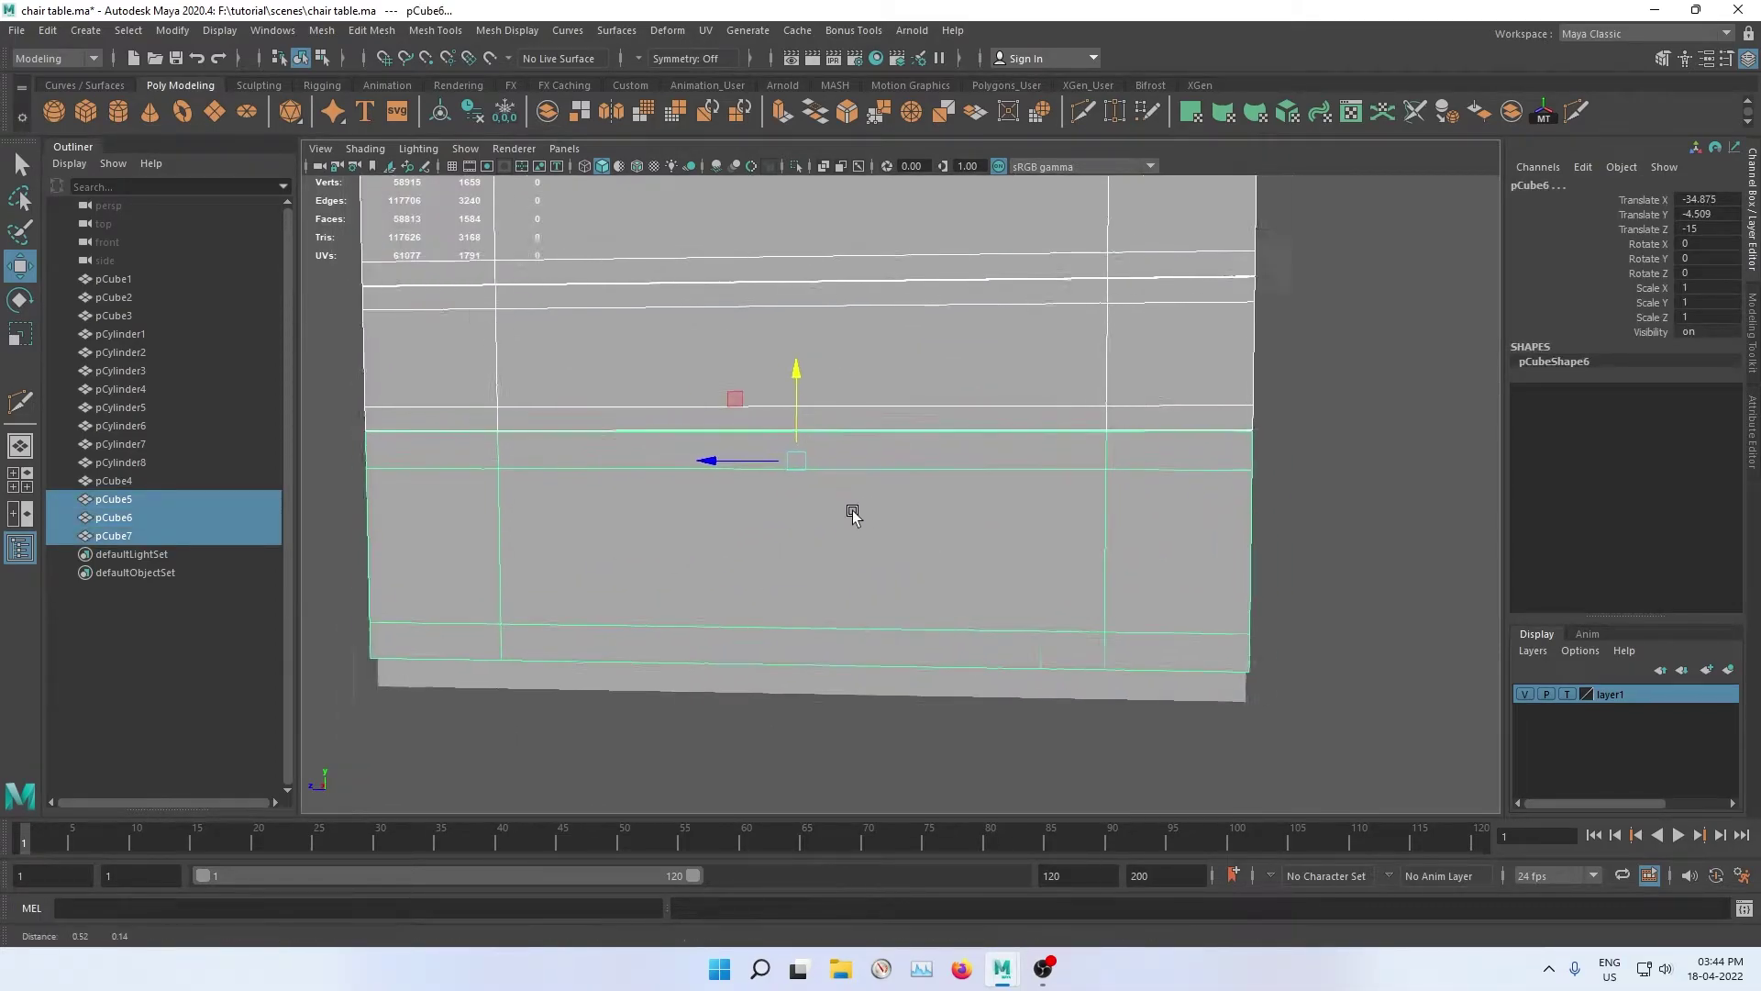
scroll(852, 510, "up", 2)
scroll(712, 591, "up", 2)
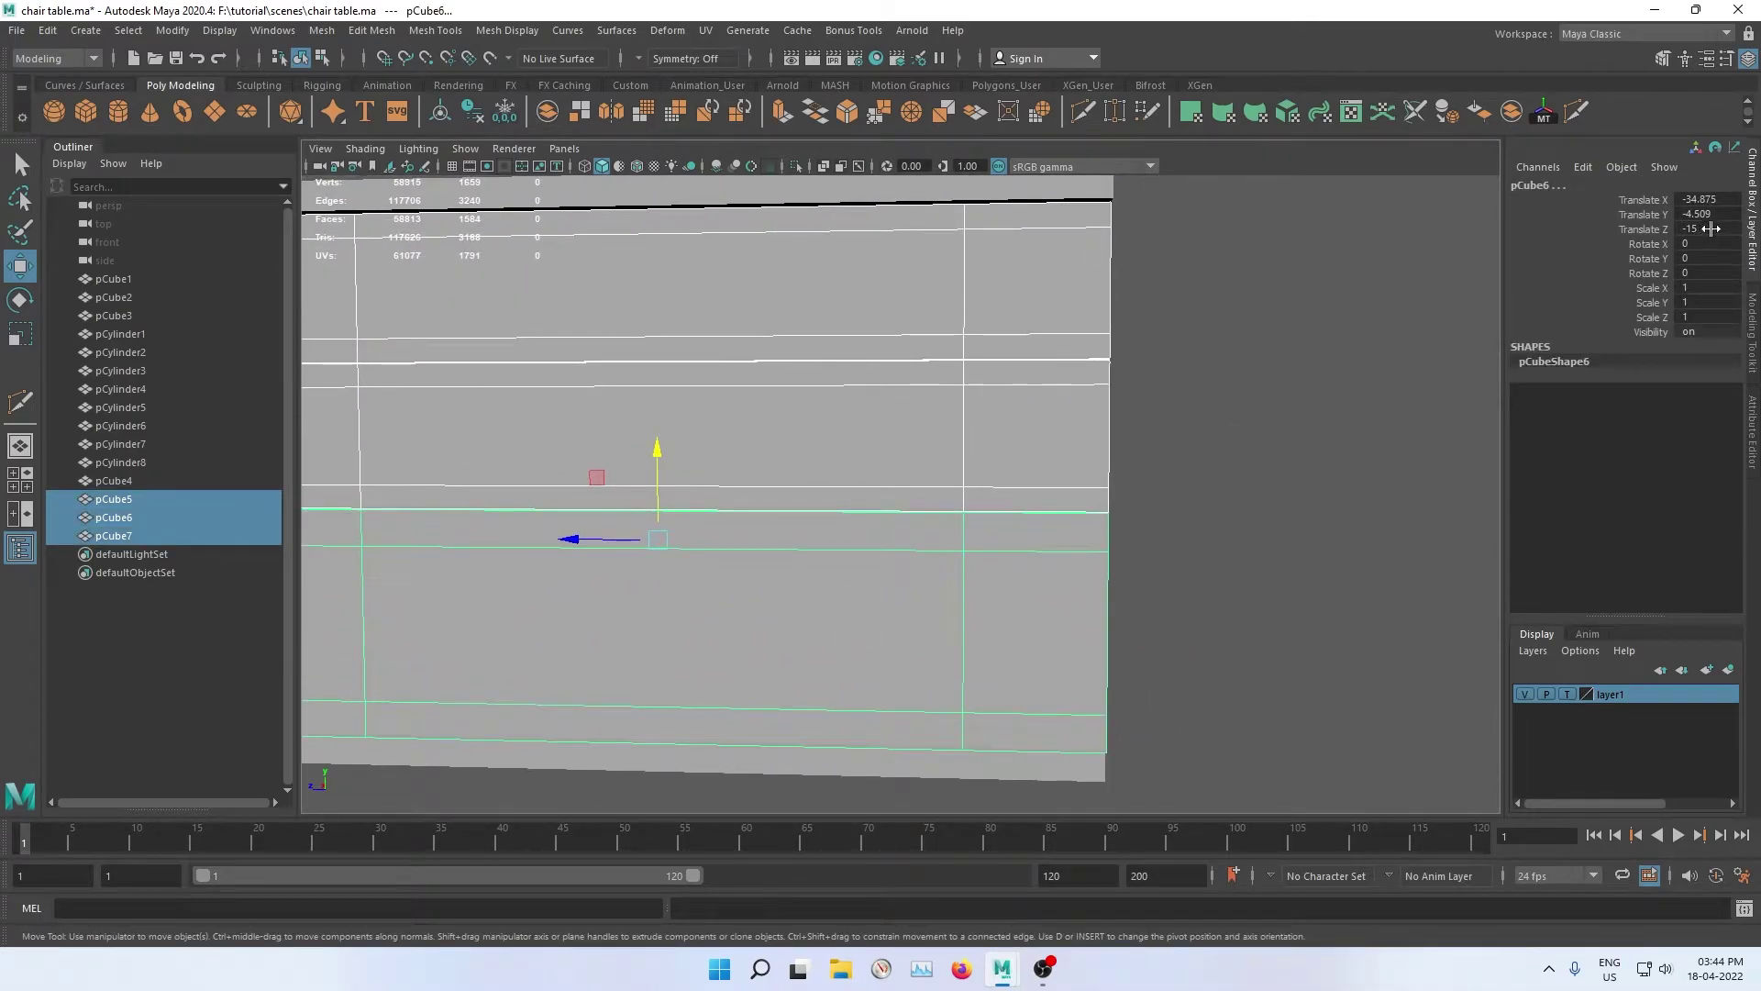
key("r")
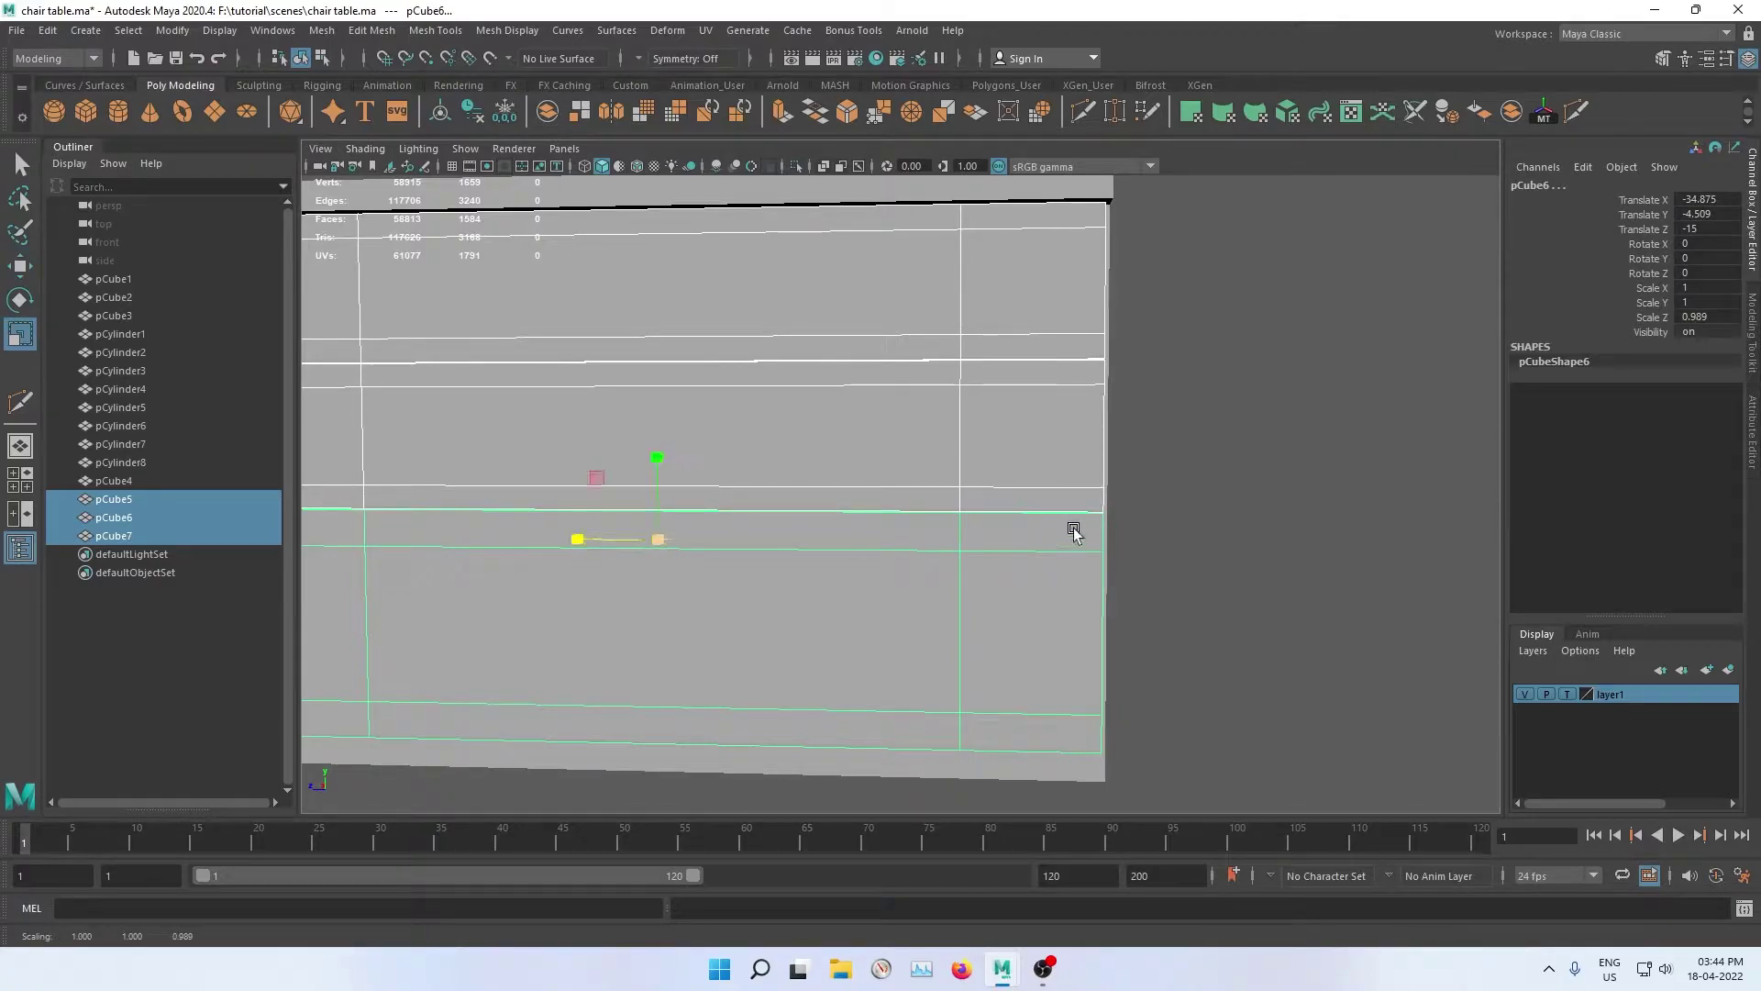
left_click(1202, 502)
mouse_move(1106, 486)
left_mouse_down("alt")
mouse_move(1006, 407)
mouse_move(1046, 471)
mouse_move(987, 499)
mouse_move(920, 475)
mouse_move(1181, 493)
mouse_move(1185, 520)
mouse_move(919, 443)
left_mouse_up("alt")
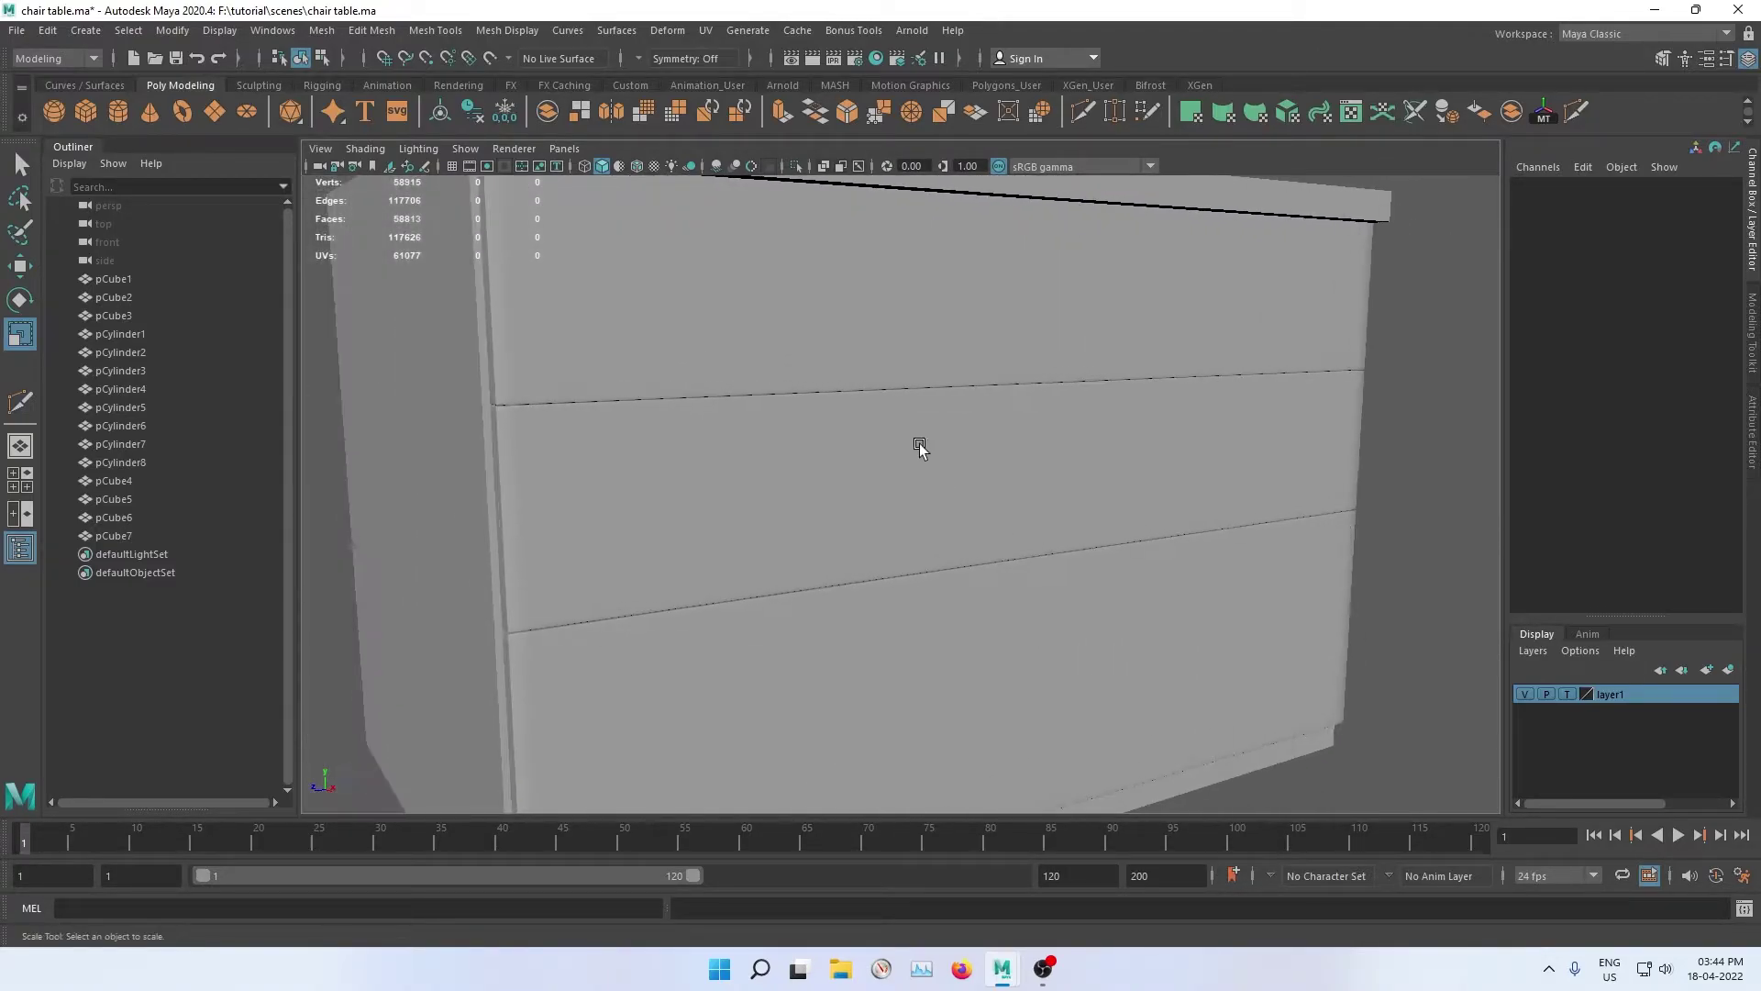
Step: Nudge all three drawer fronts down slightly with the Move tool
left_click(882, 363)
left_click(898, 496, "shift")
left_click(914, 680, "shift")
scroll(888, 646, "down", 3)
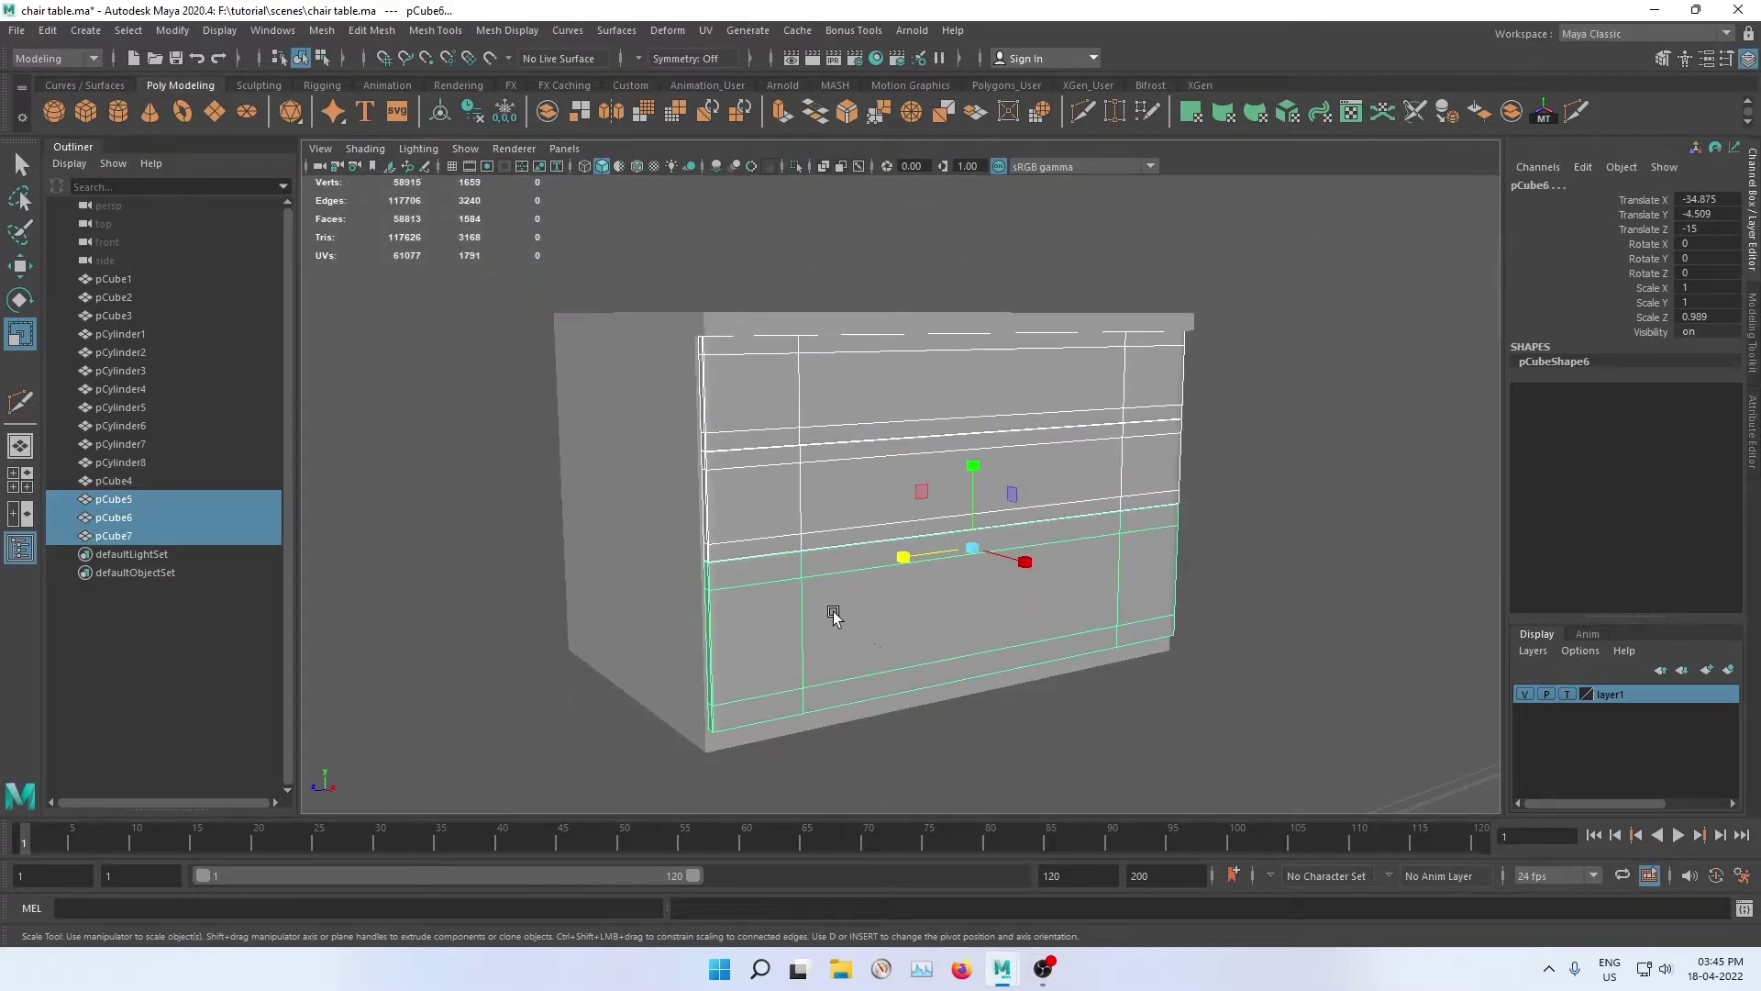
key("w")
scroll(876, 459, "up", 5)
scroll(876, 468, "down", 1)
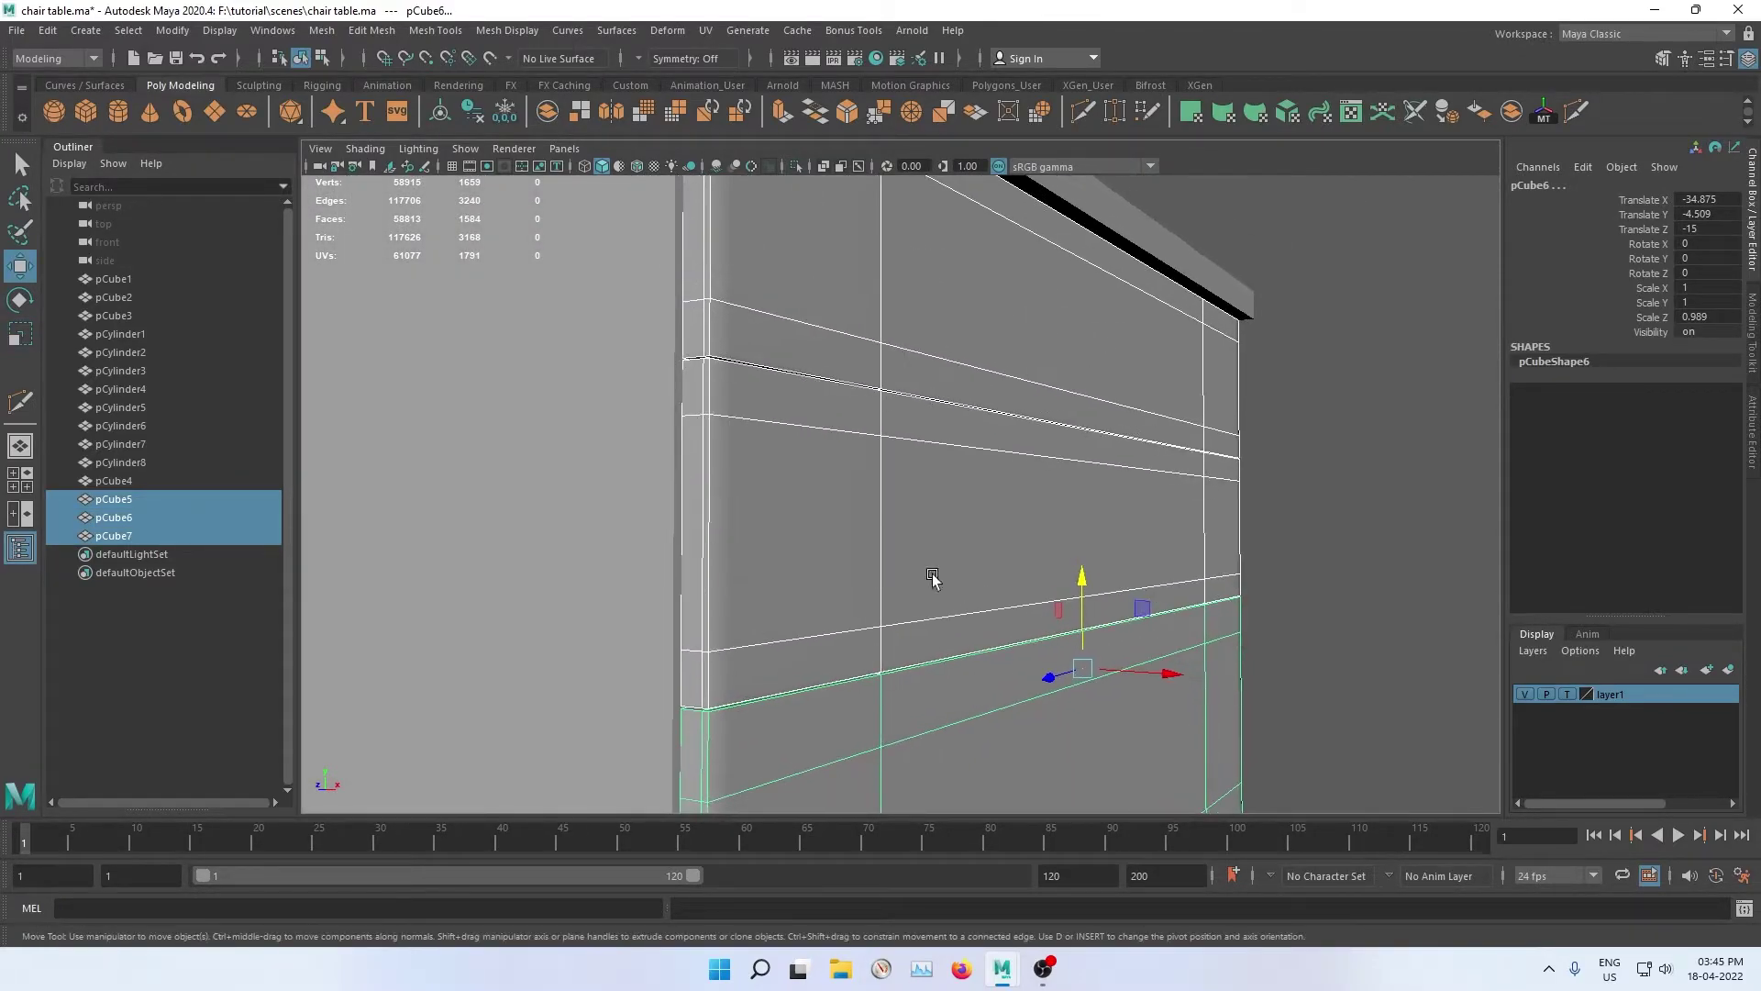
left_click_drag(932, 576, 912, 652, "alt")
left_click_drag(1104, 707, 942, 653, "alt")
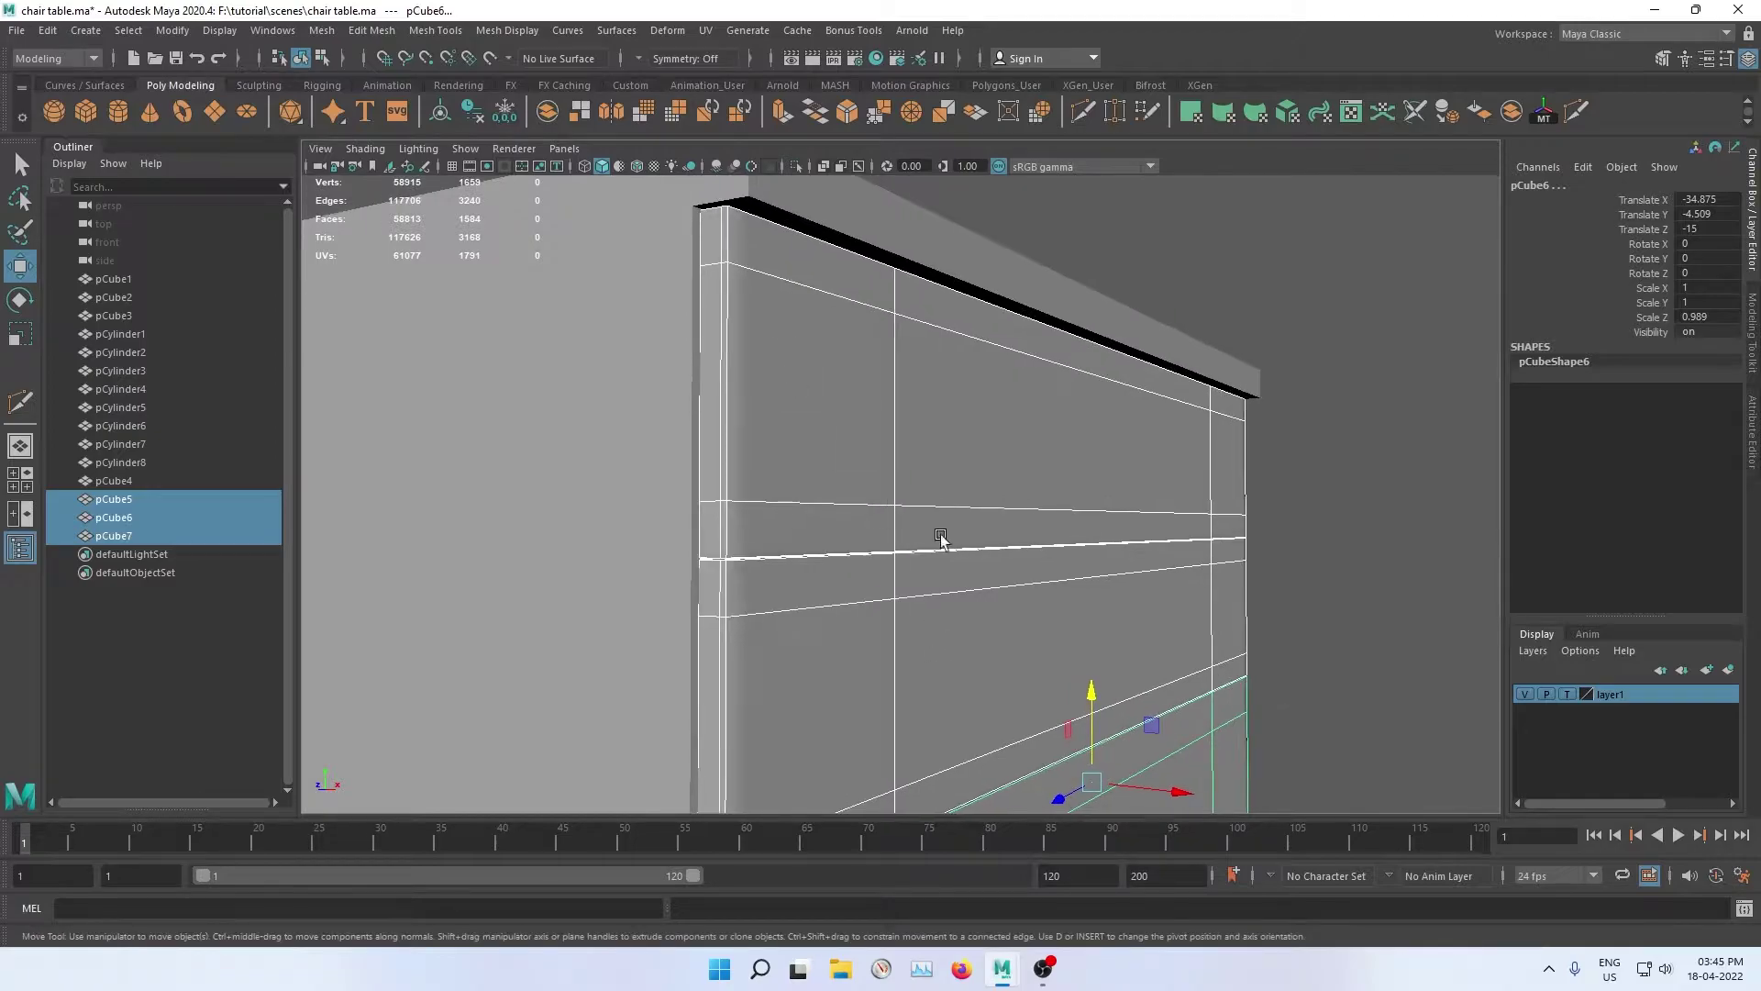
left_click_drag(1095, 699, 1097, 702)
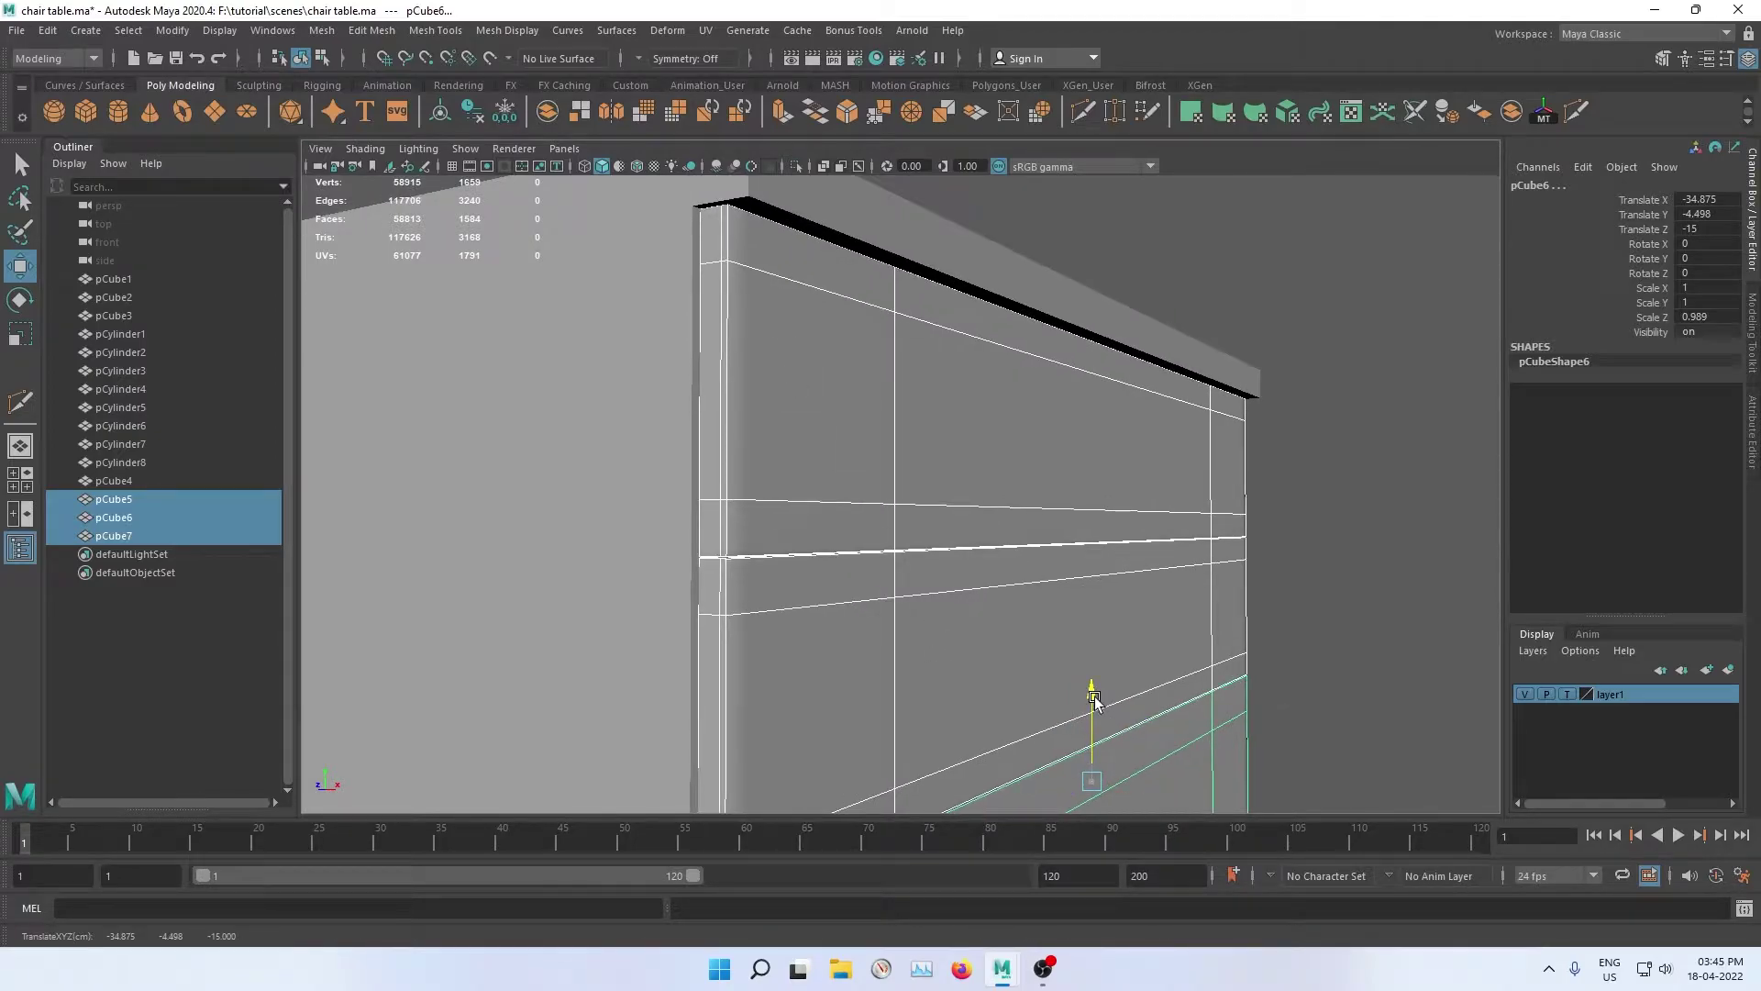
left_click(1408, 547)
Step: Raise pCube5's edge vertices slightly in the side view
scroll(1284, 569, "down", 5)
left_click_drag(1222, 590, 915, 597, "alt")
scroll(932, 475, "up", 5)
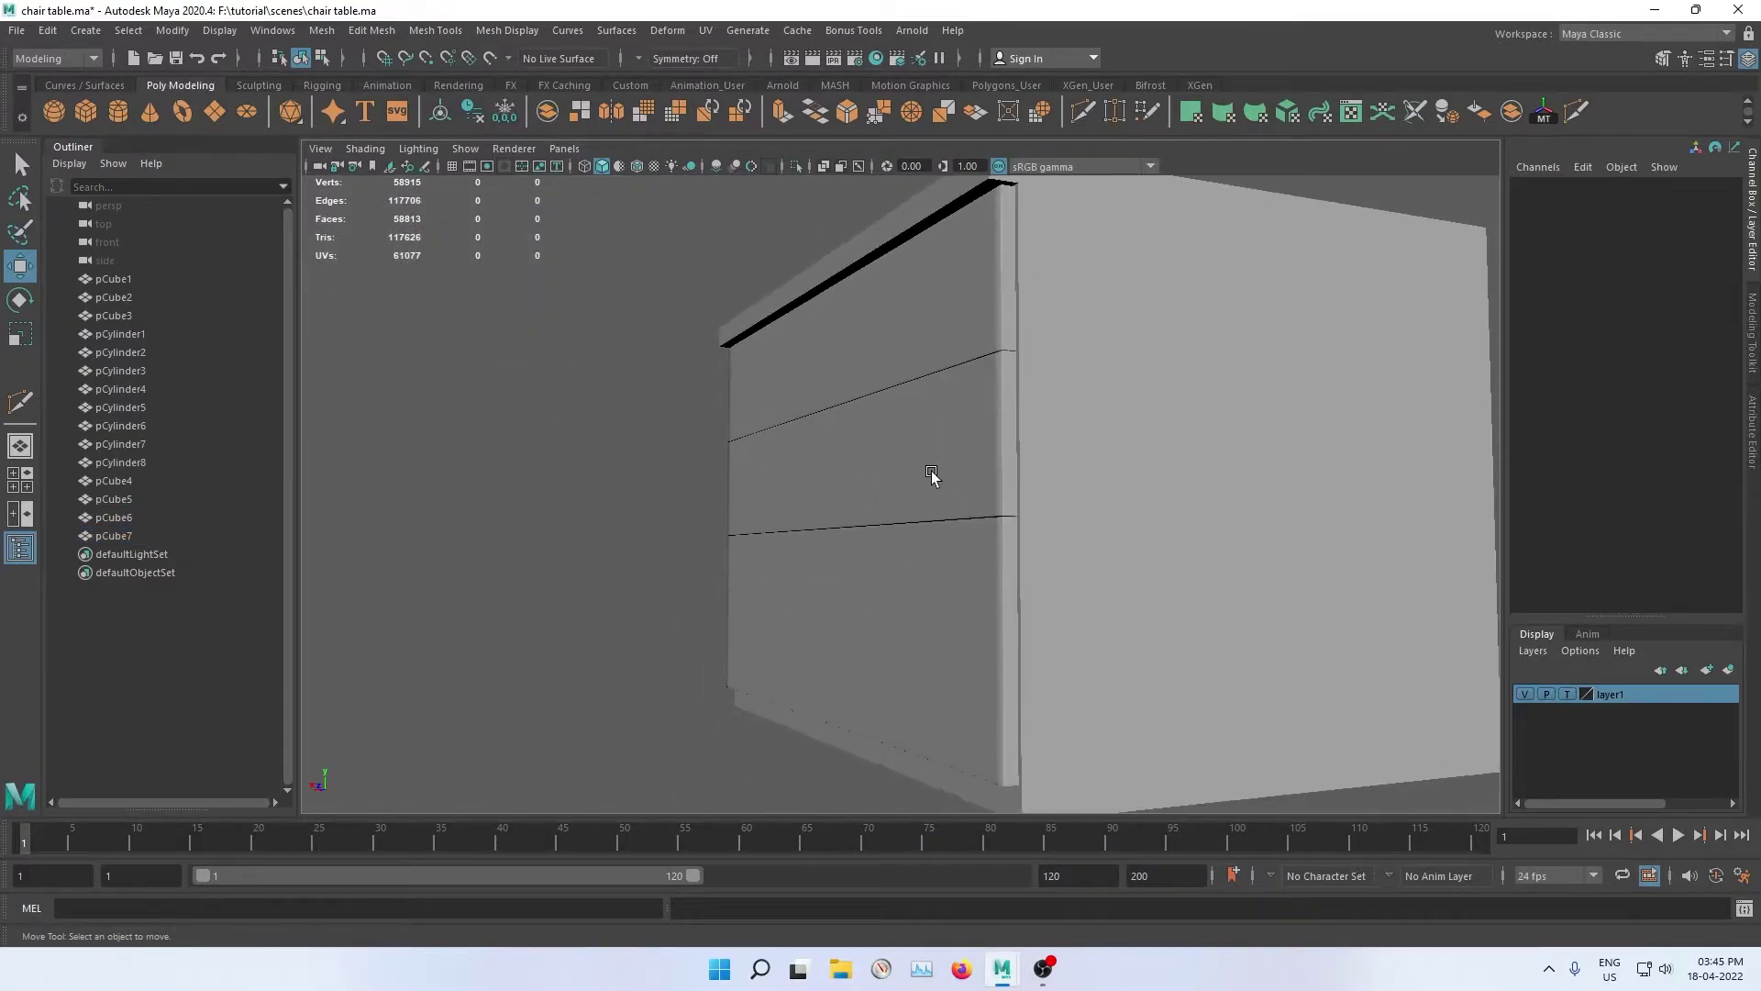
scroll(860, 505, "down", 5)
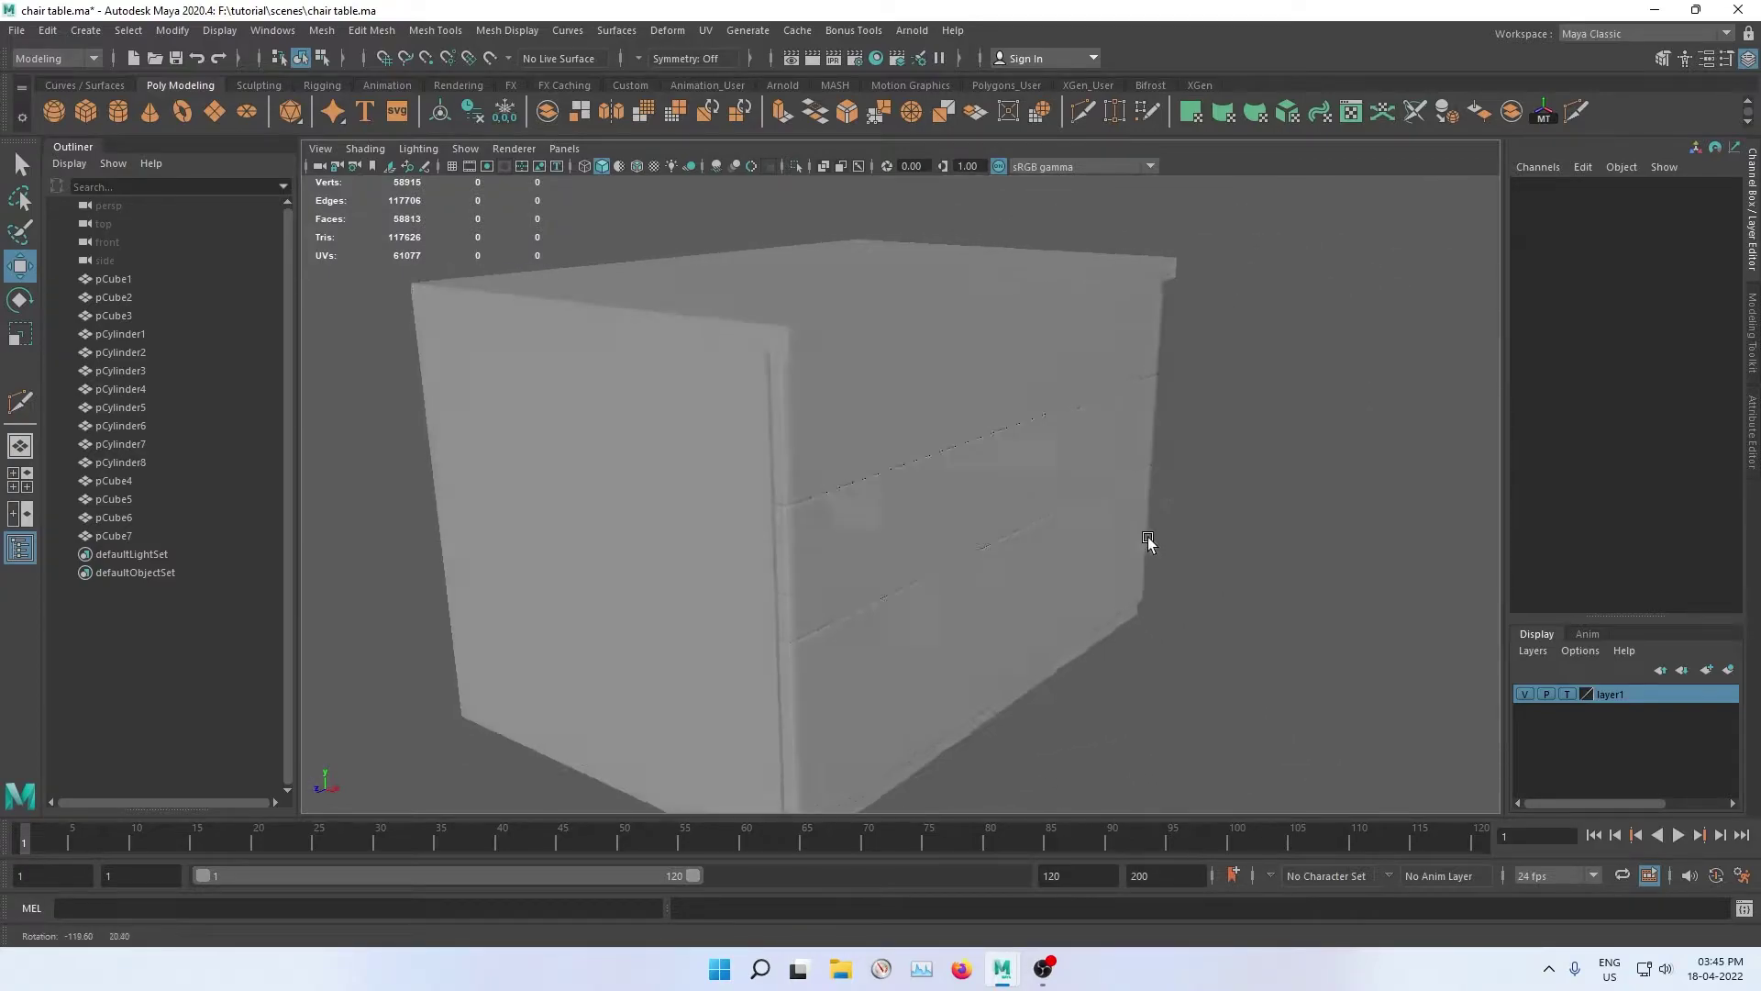
left_click_drag(1147, 540, 931, 393, "alt")
left_click(901, 431)
key("space")
key("space")
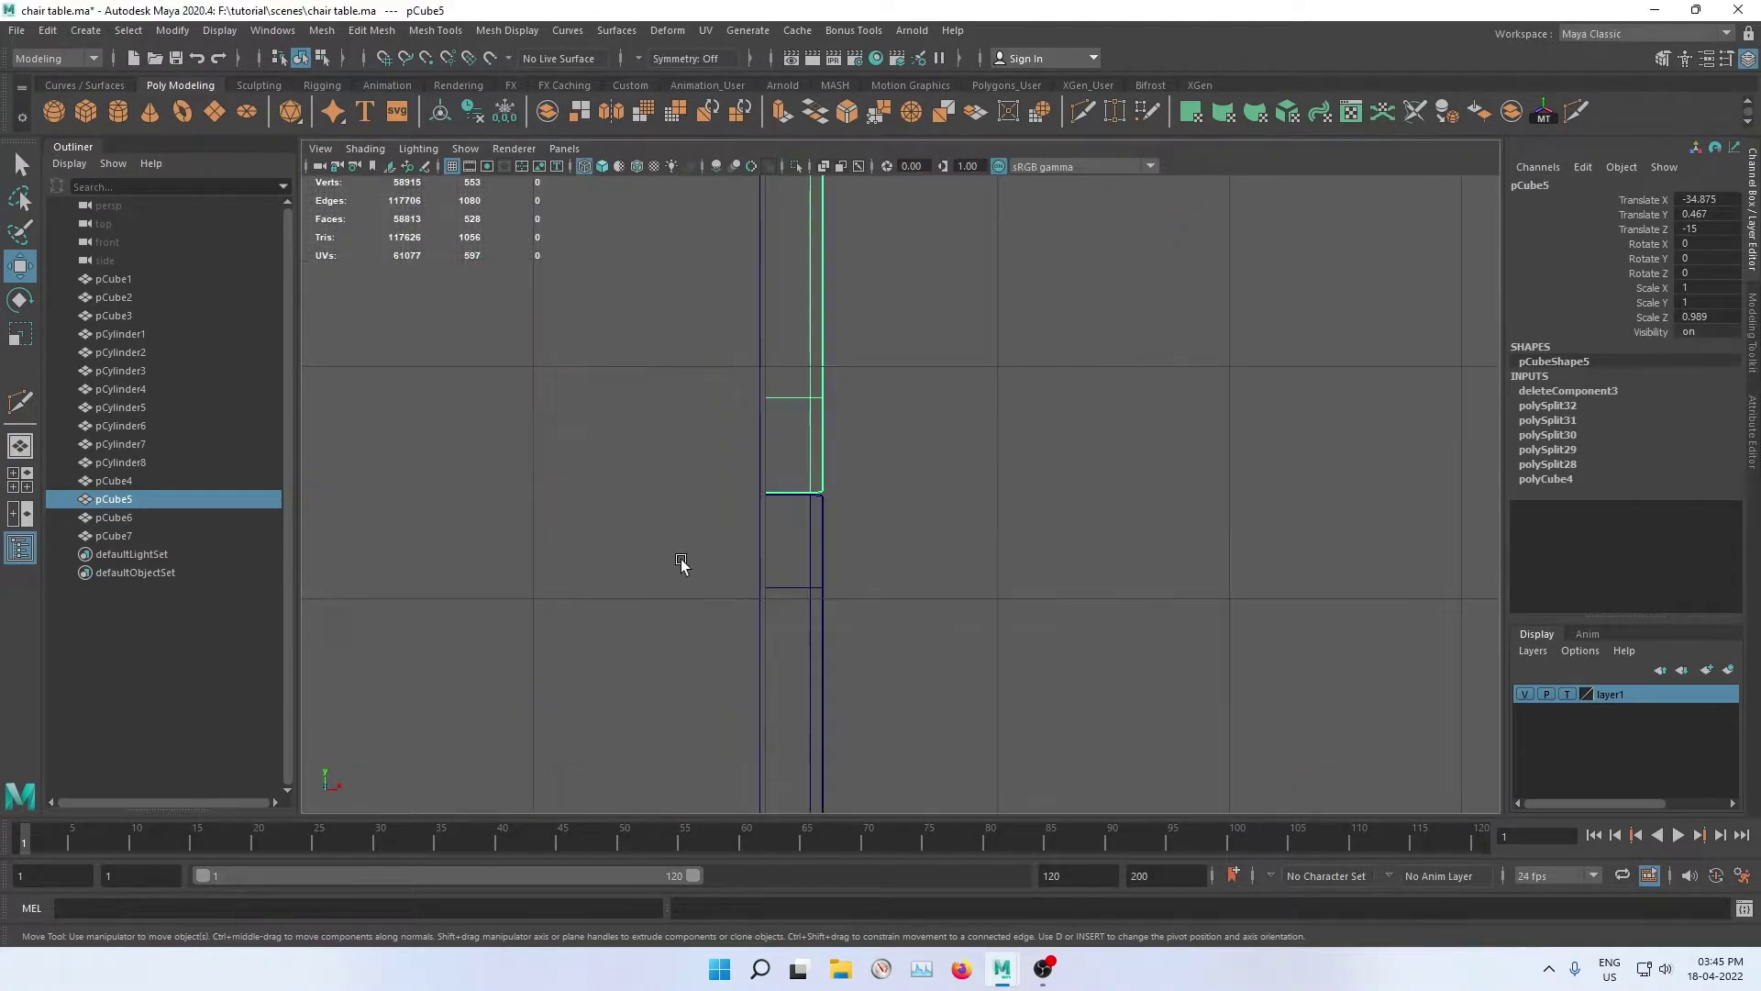
right_click_drag(792, 404, 708, 401)
left_click_drag(624, 354, 920, 523)
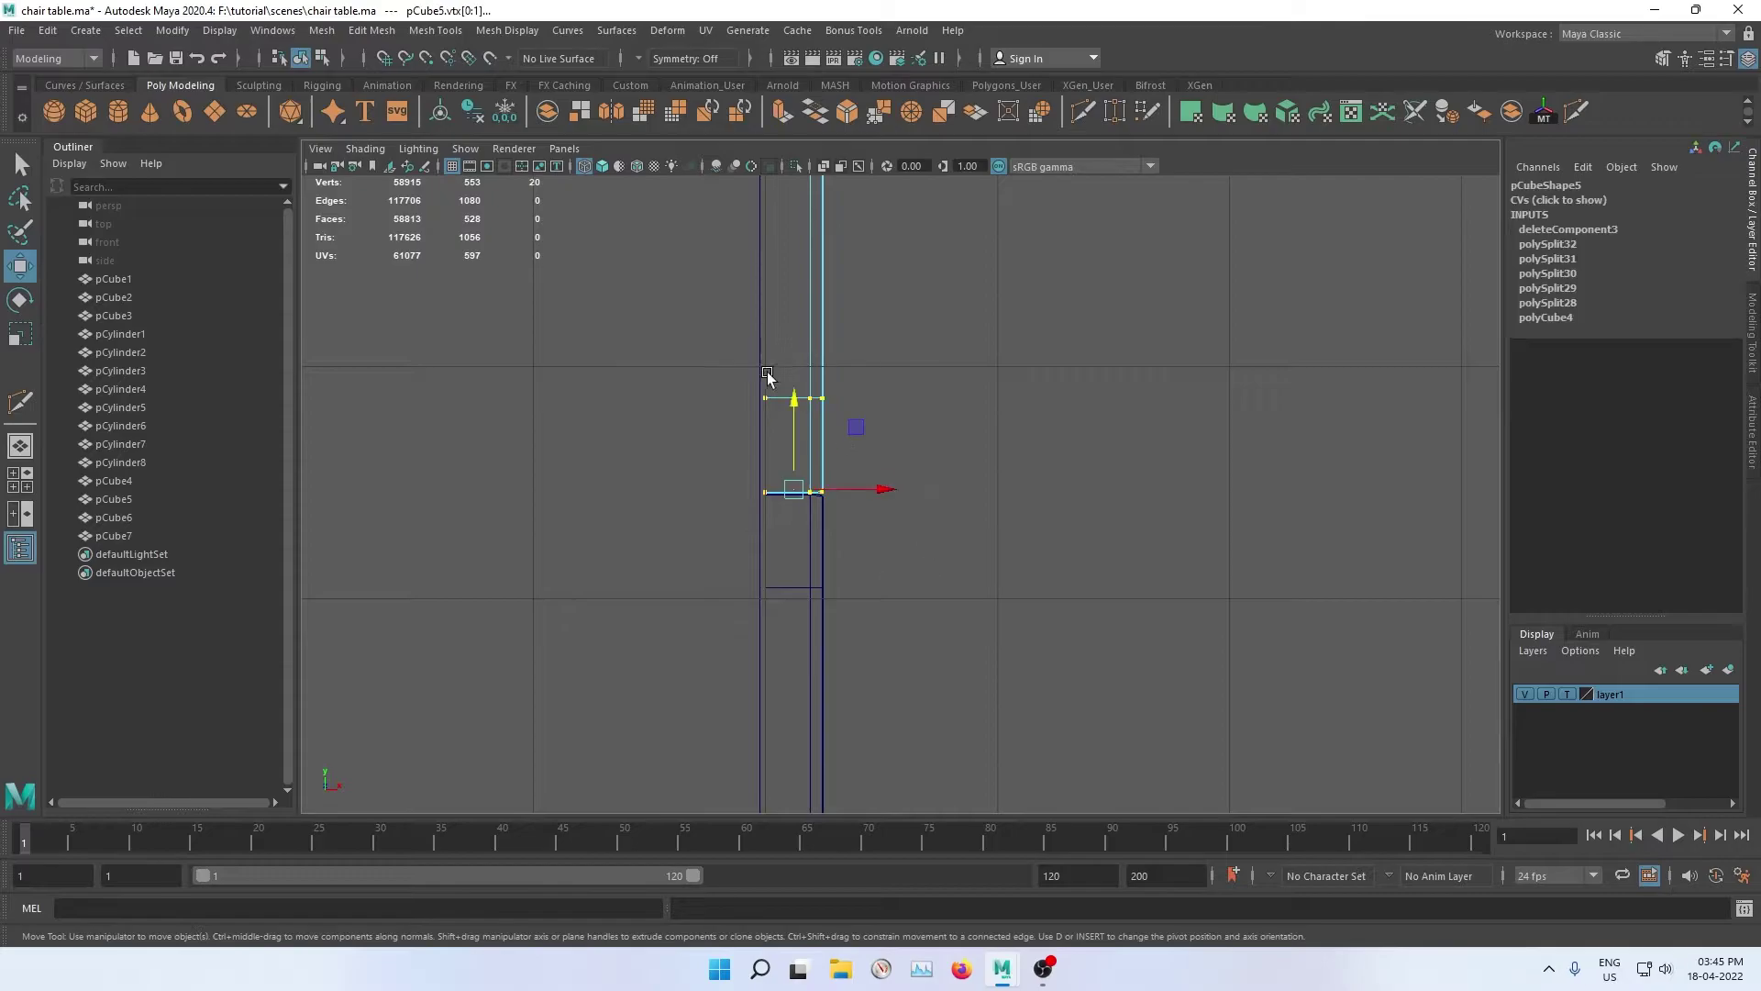
left_click_drag(797, 414, 796, 396)
Step: Raise pCube7 to about Y −1.92 and check the even gaps in perspective
left_click(824, 519)
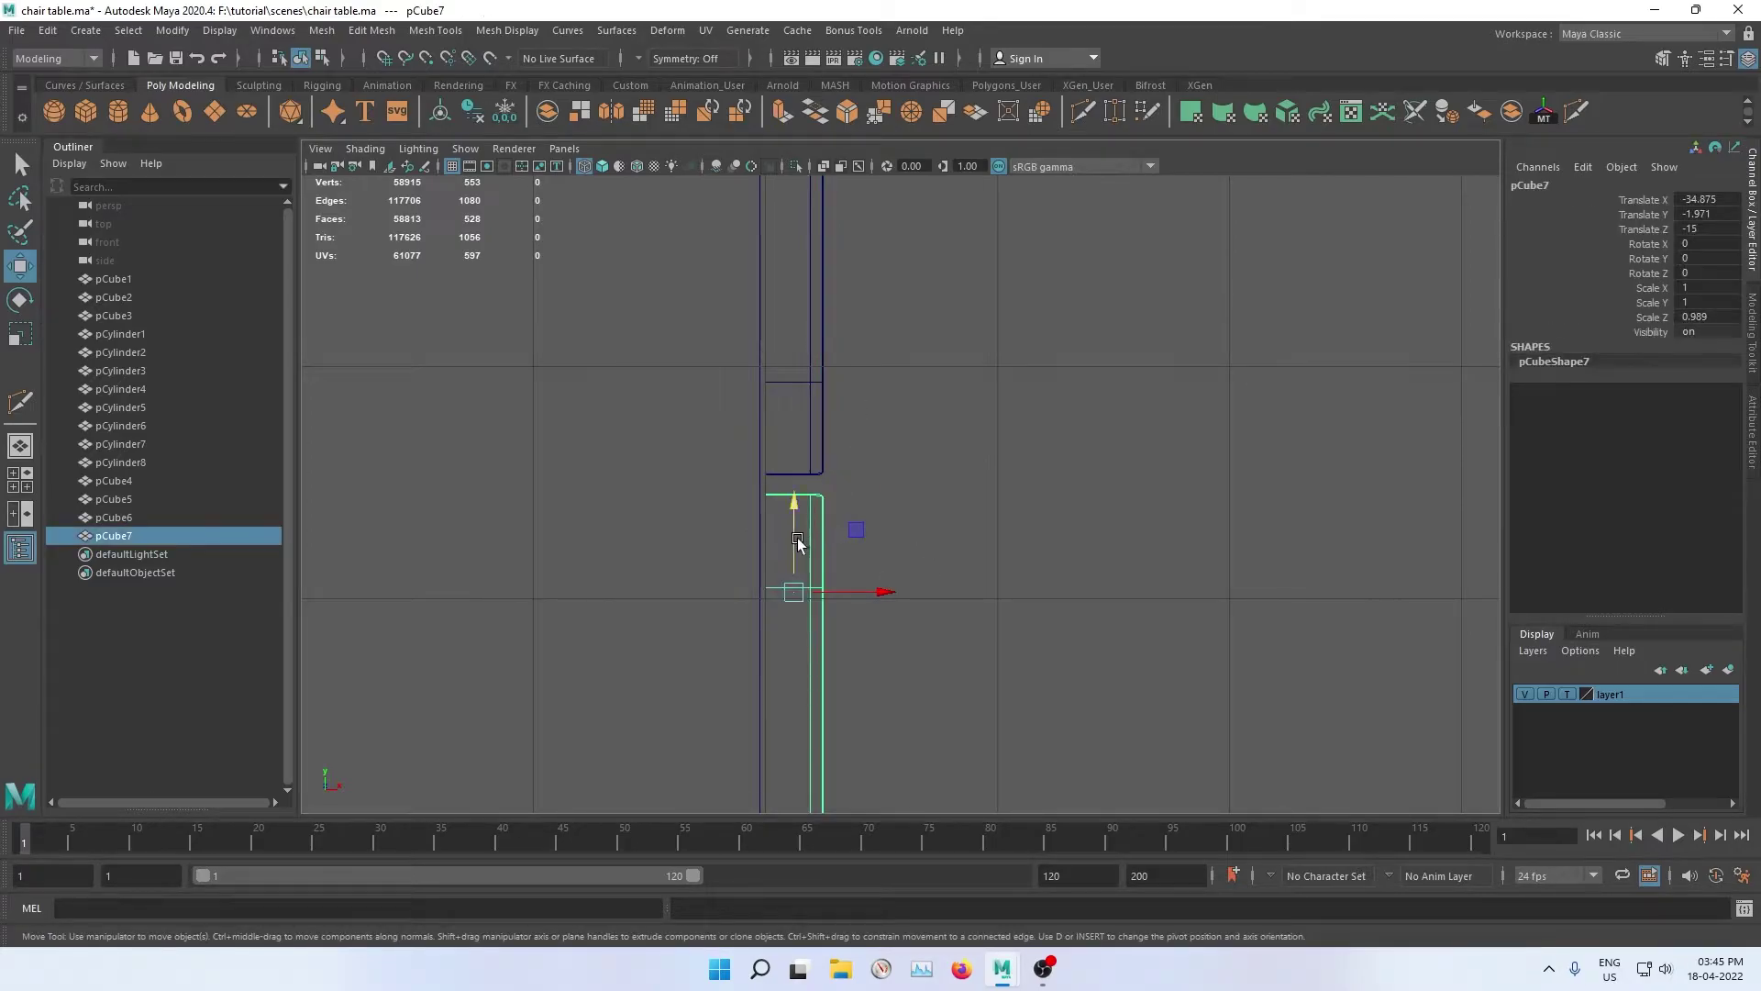
left_click_drag(797, 543, 796, 520)
left_click(965, 508)
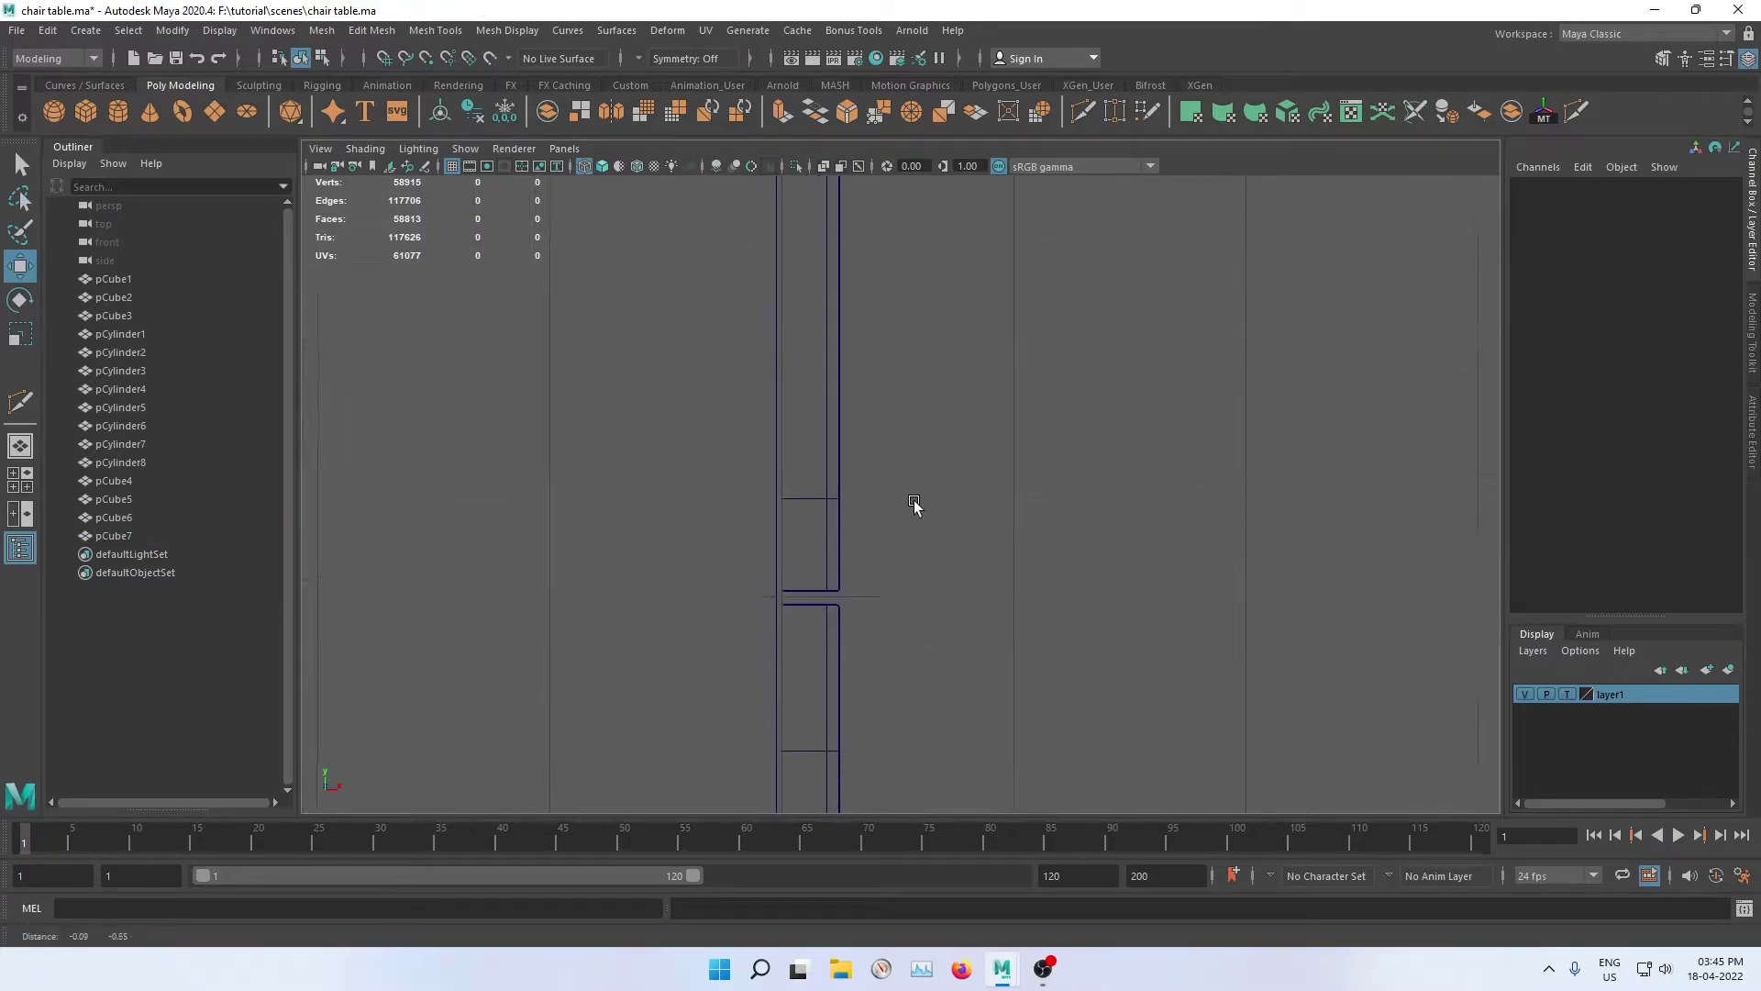
key("space")
key("space")
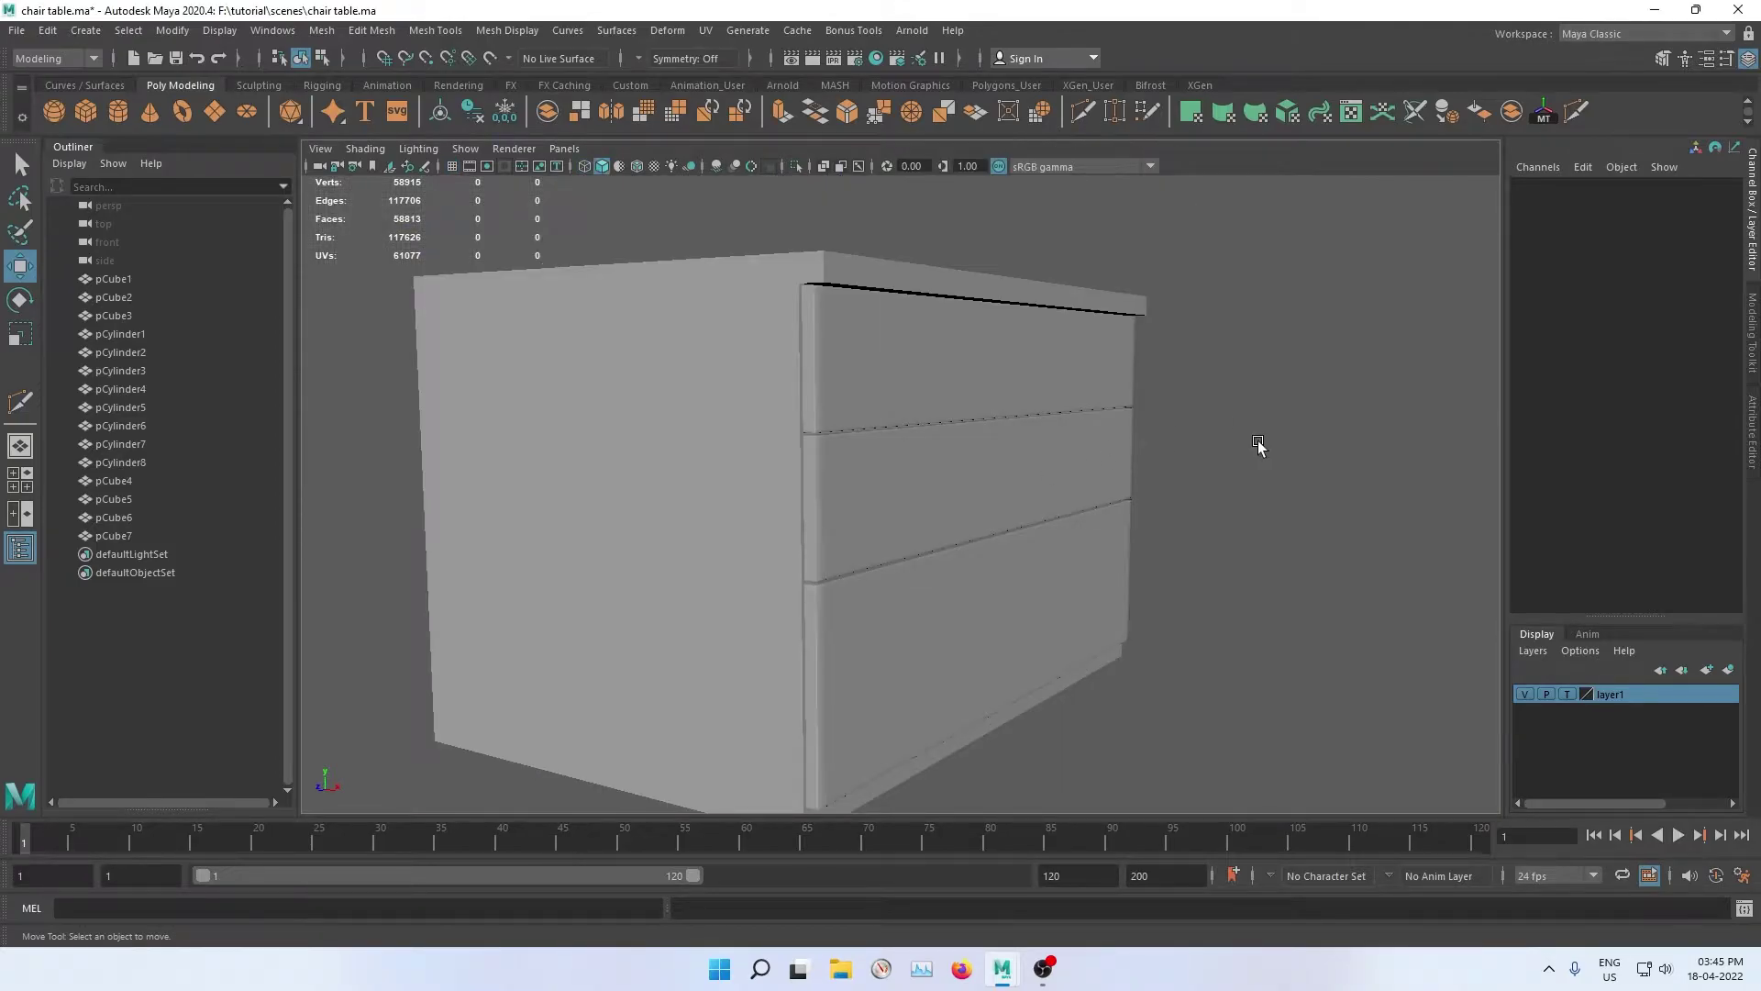
mouse_move(1257, 445)
left_mouse_down("alt")
mouse_move(987, 437)
mouse_move(1058, 532)
mouse_move(932, 507)
left_mouse_up("alt")
scroll(987, 437, "down", 5)
scroll(774, 499, "up", 5)
mouse_move(775, 499)
left_mouse_down("alt")
mouse_move(1057, 496)
mouse_move(731, 502)
mouse_move(795, 495)
mouse_move(917, 554)
mouse_move(844, 555)
left_mouse_up("alt")
scroll(805, 499, "down", 3)
scroll(731, 503, "up", 2)
scroll(795, 495, "down", 4)
scroll(834, 563, "up", 2)
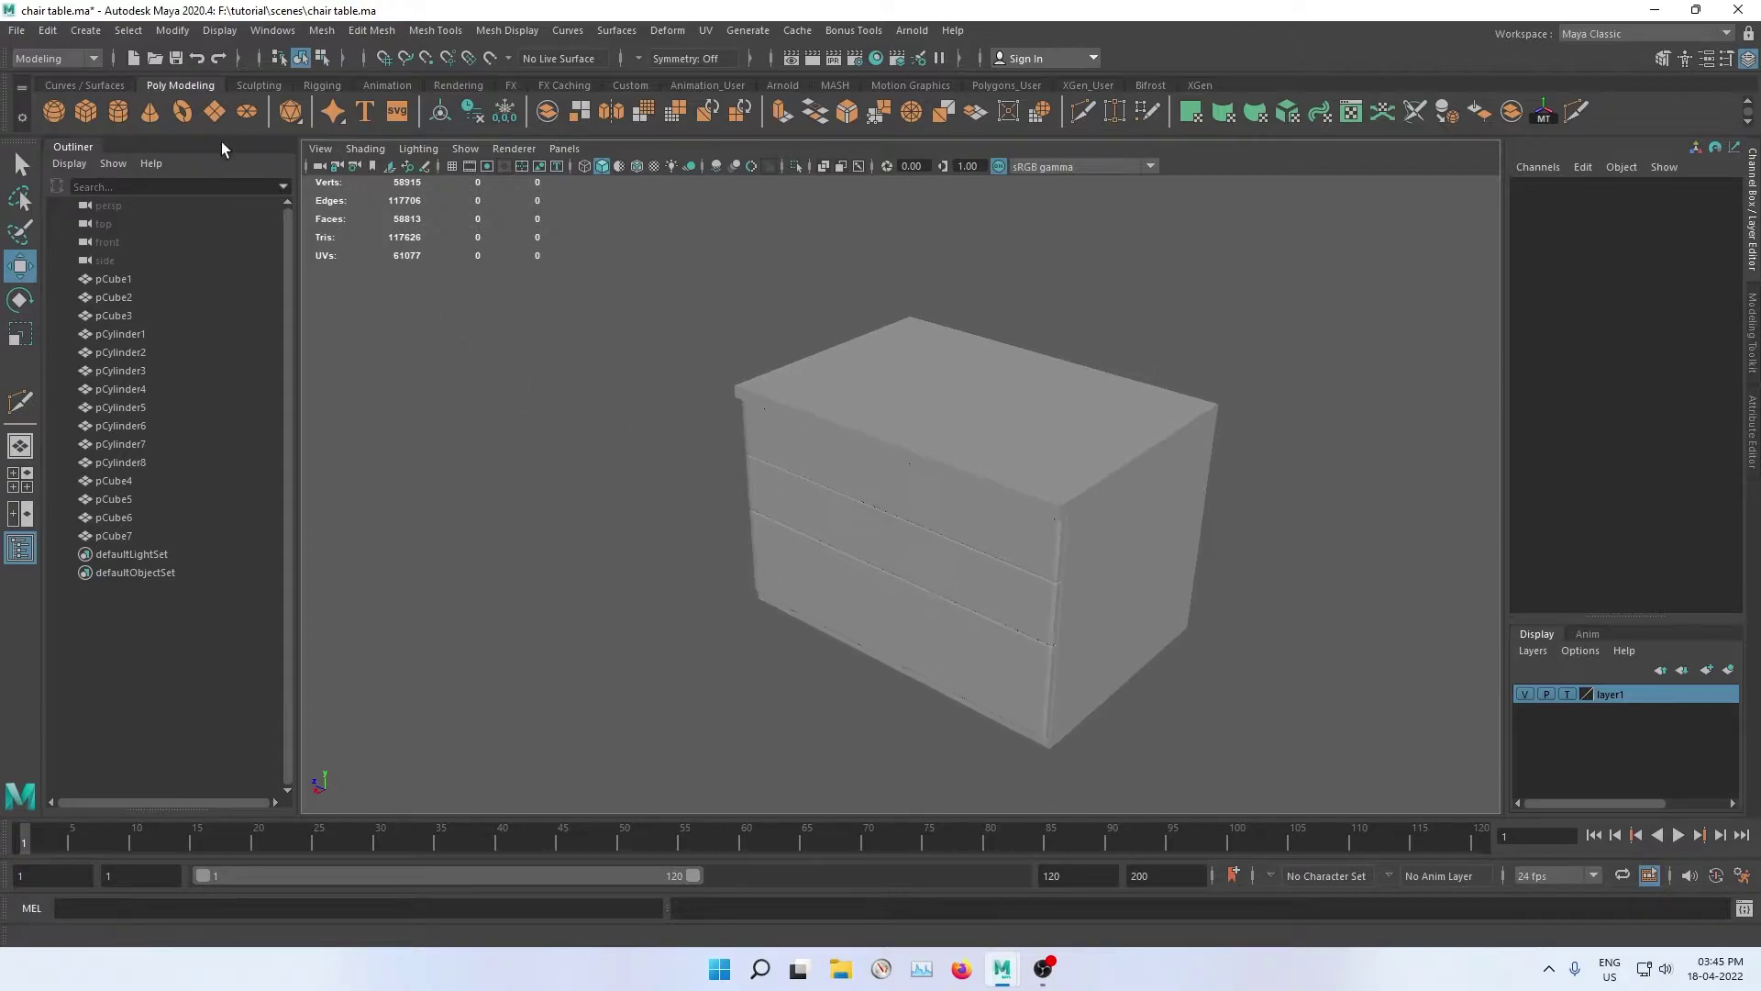
Step: Create a torus and position it beside the cabinet in the top view
left_click(178, 116)
scroll(538, 393, "down", 5)
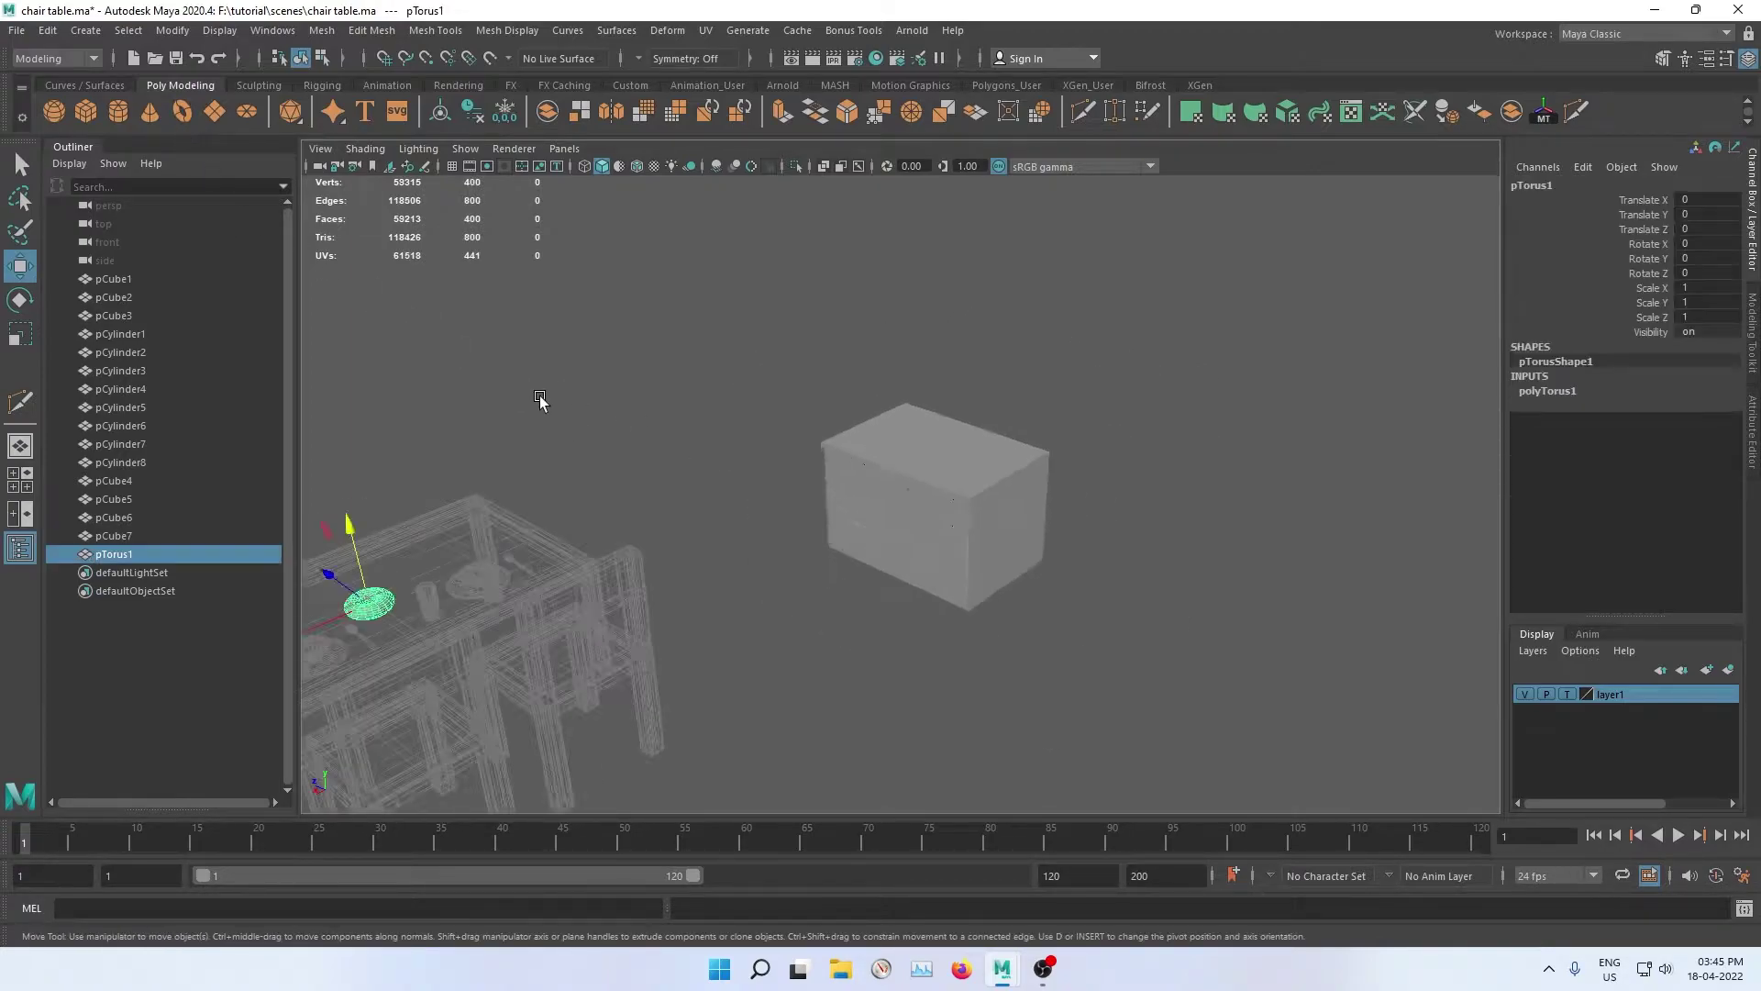
scroll(481, 400, "down", 2)
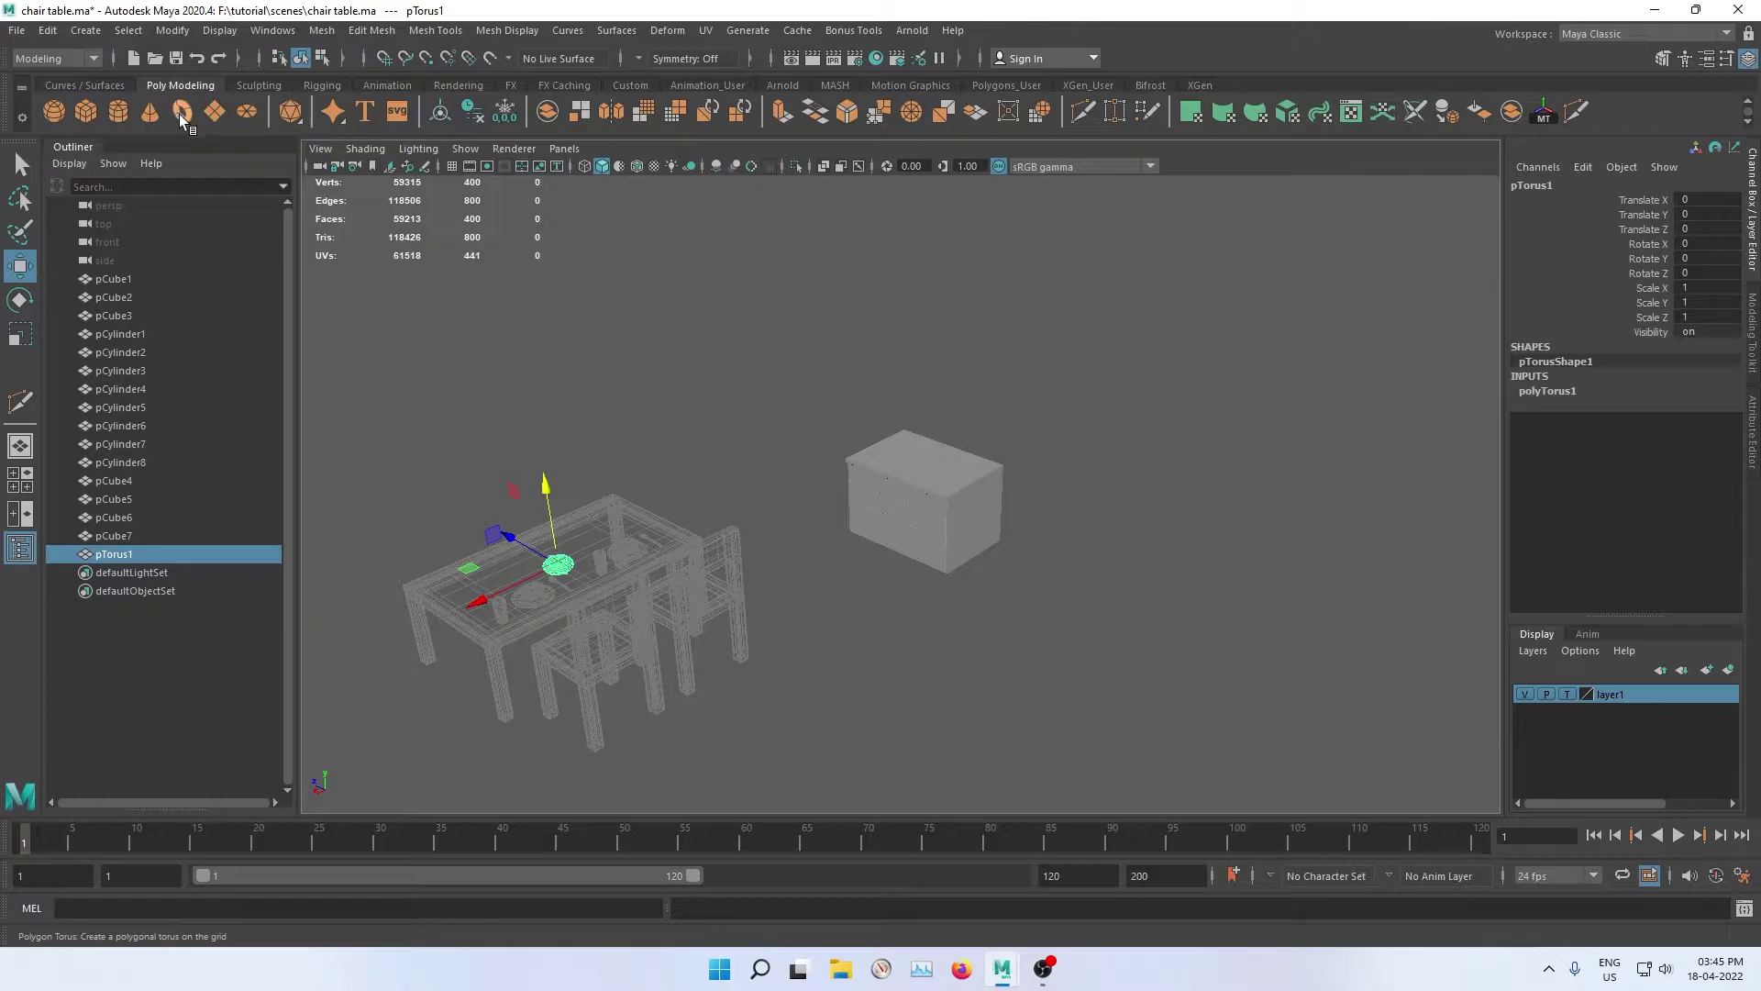
scroll(568, 536, "up", 2)
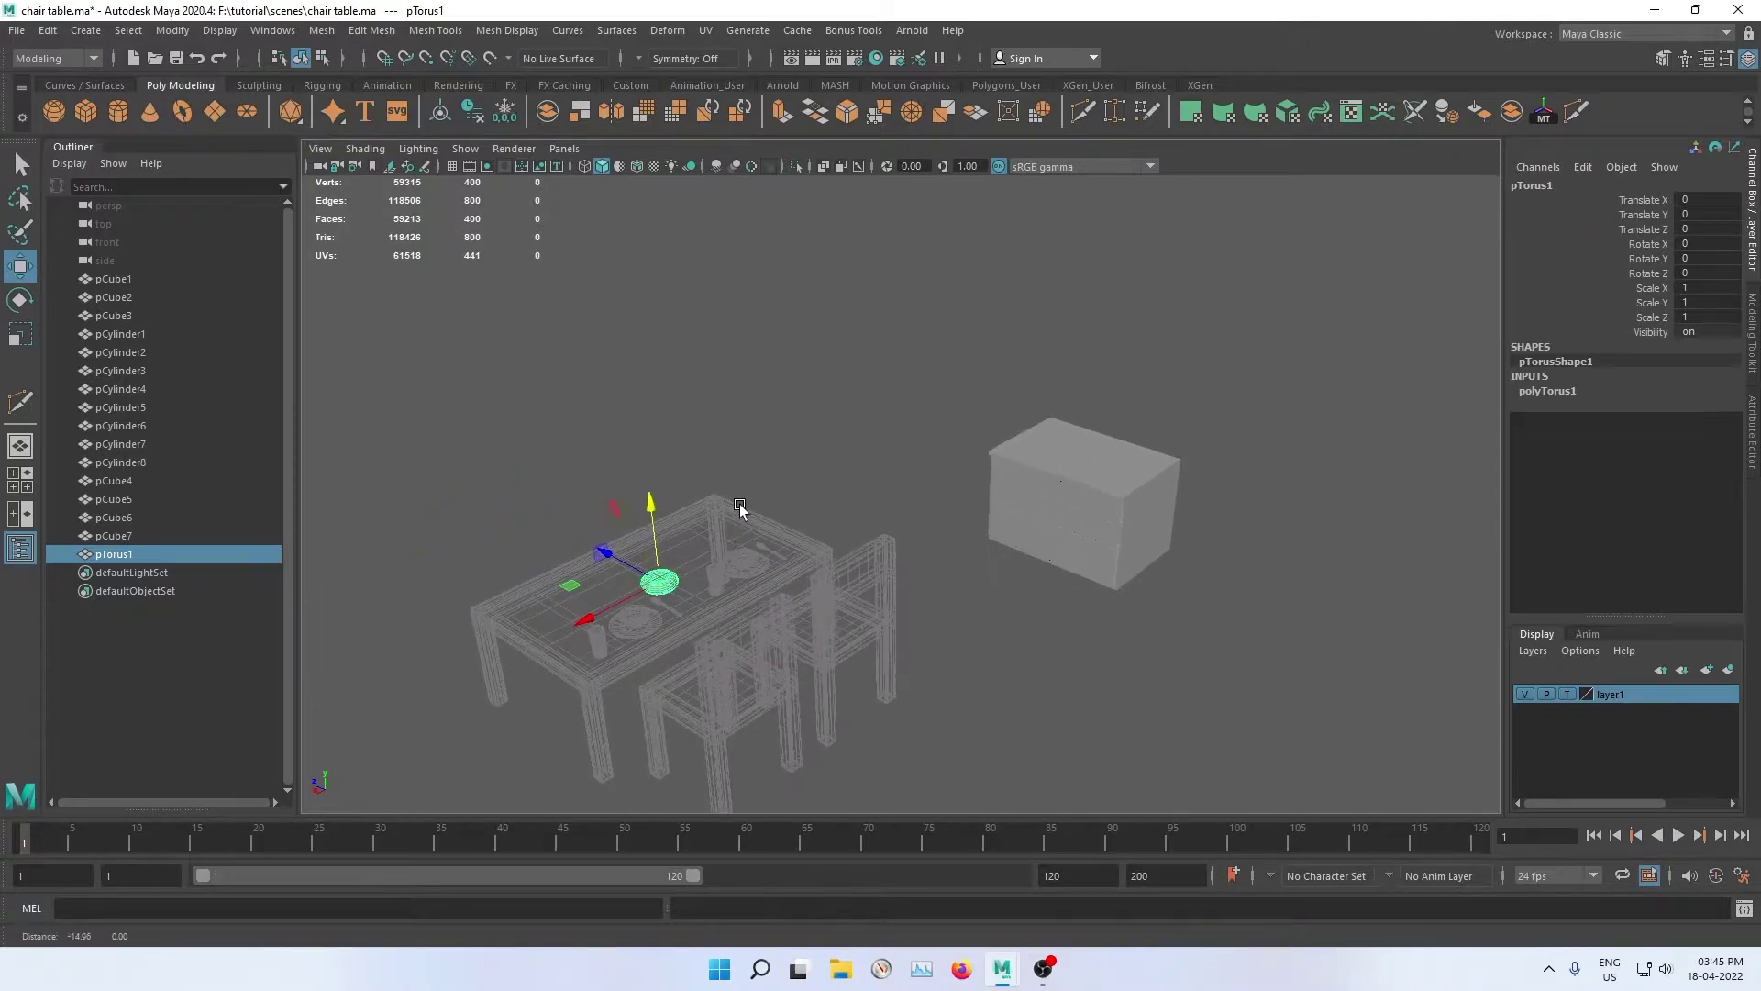
scroll(642, 550, "up", 2)
mouse_move(477, 665)
left_mouse_down()
mouse_move(731, 539)
mouse_move(619, 466)
left_mouse_up()
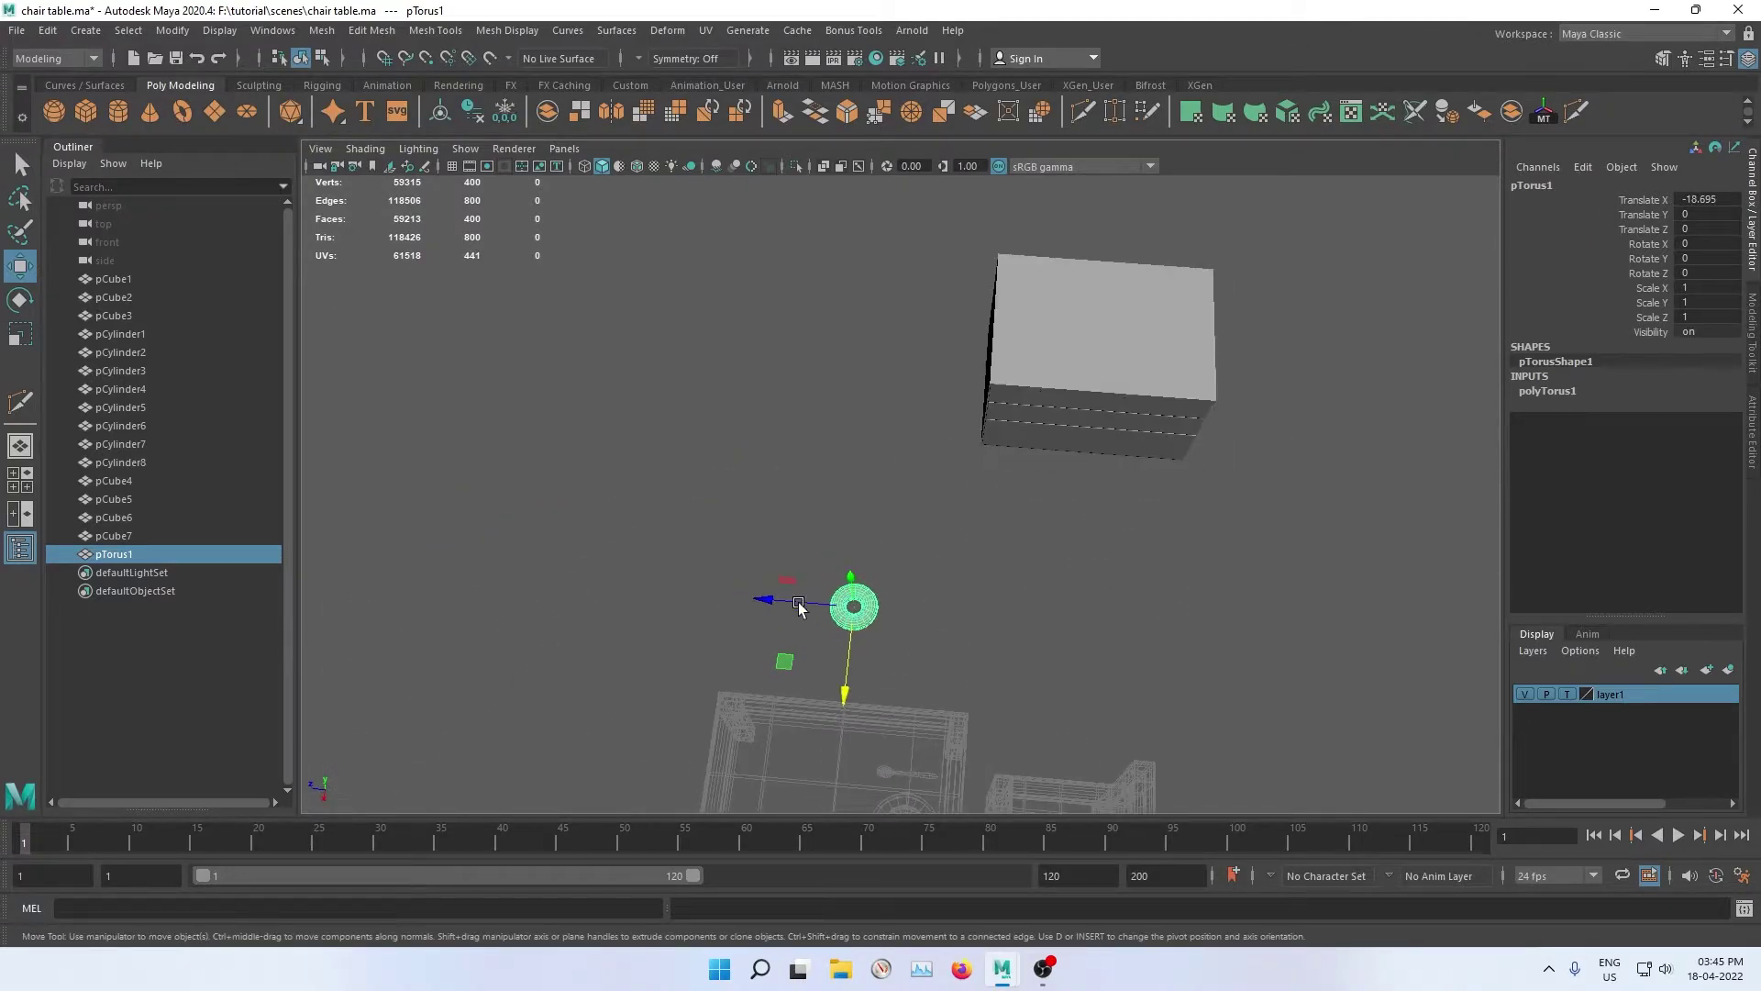
key("space")
key("space")
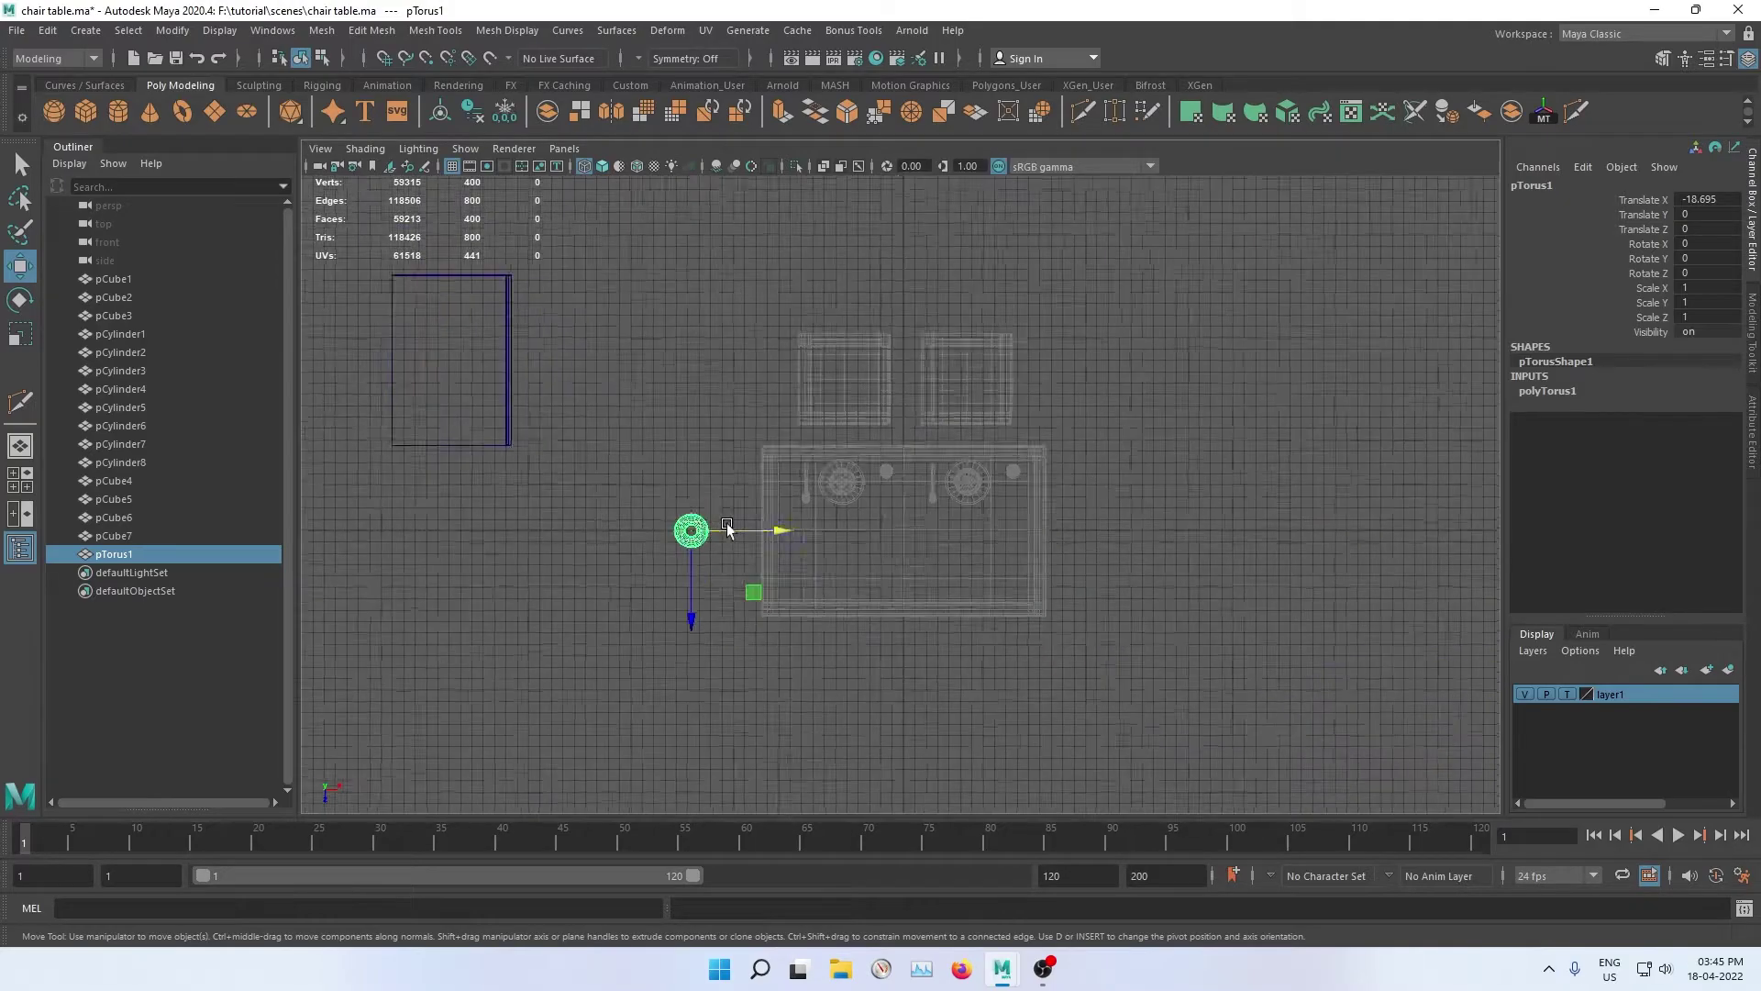
scroll(385, 495, "up", 2)
scroll(385, 496, "up", 2)
left_click_drag(928, 546, 711, 247)
mouse_move(609, 353)
middle_mouse_down("alt")
mouse_move(737, 641)
mouse_move(853, 551)
middle_mouse_up("alt")
scroll(738, 641, "up", 2)
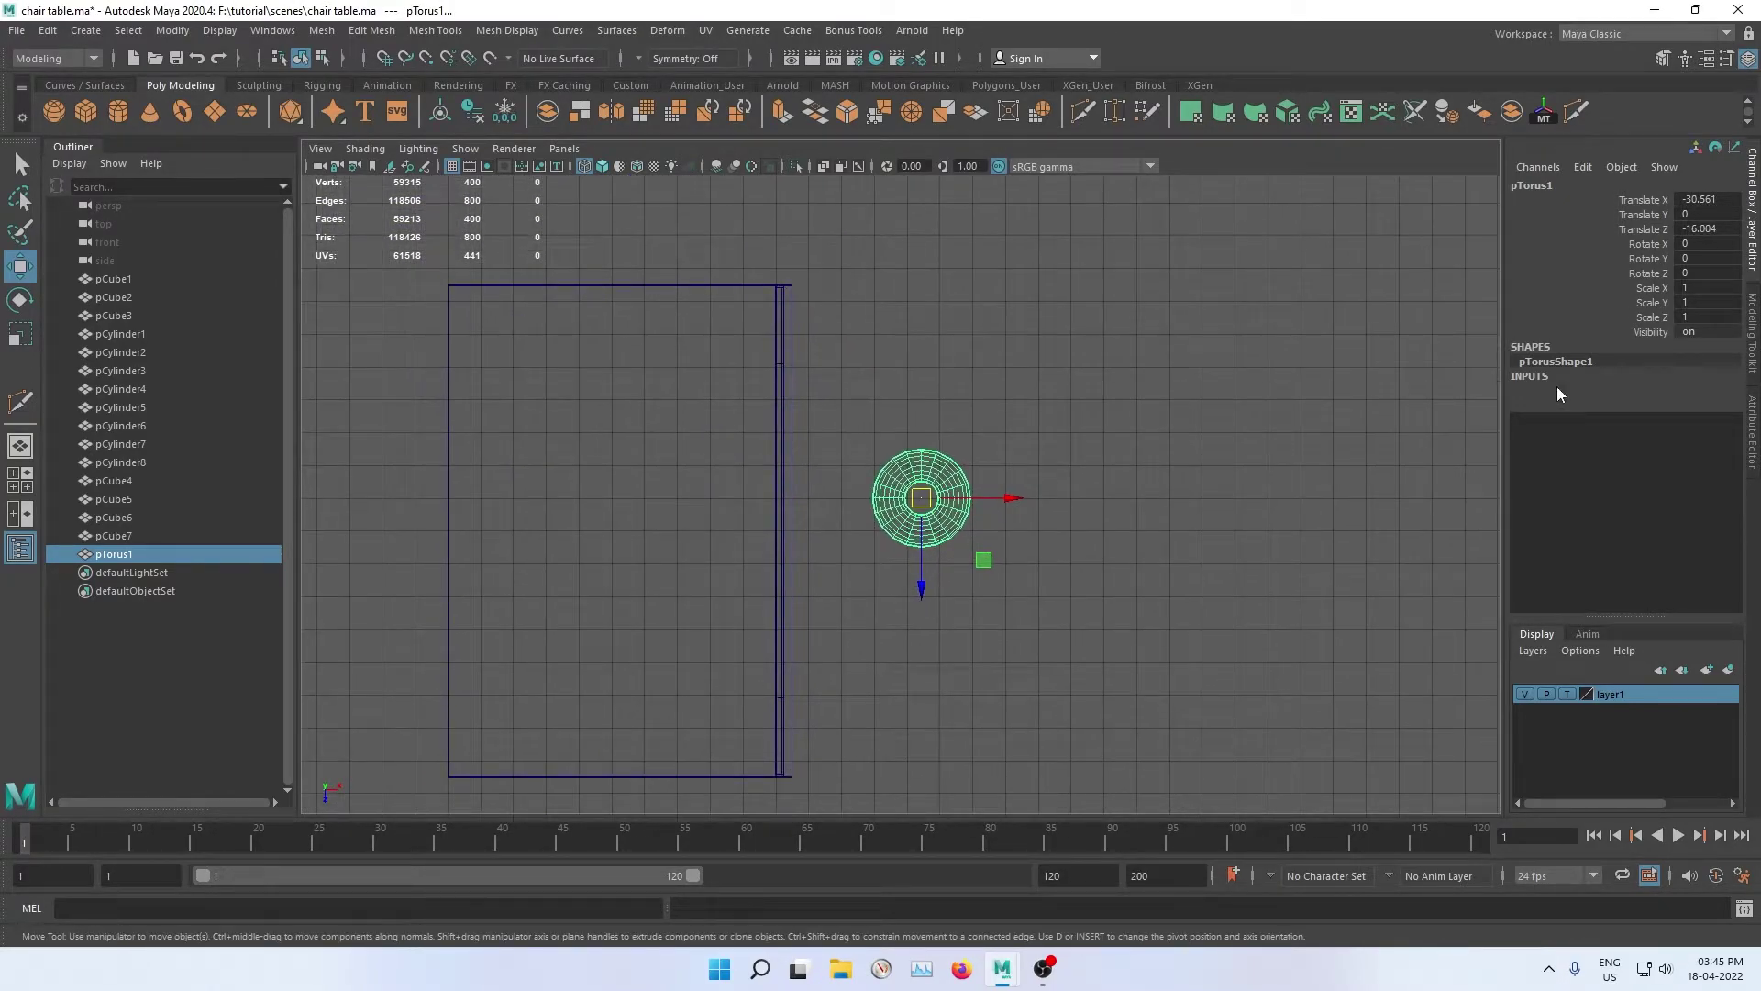
Step: Set polyTorus1 to section radius 0.1, radius 0.5 and 8 axis/height subdivisions
left_click(1554, 391)
type("0.25")
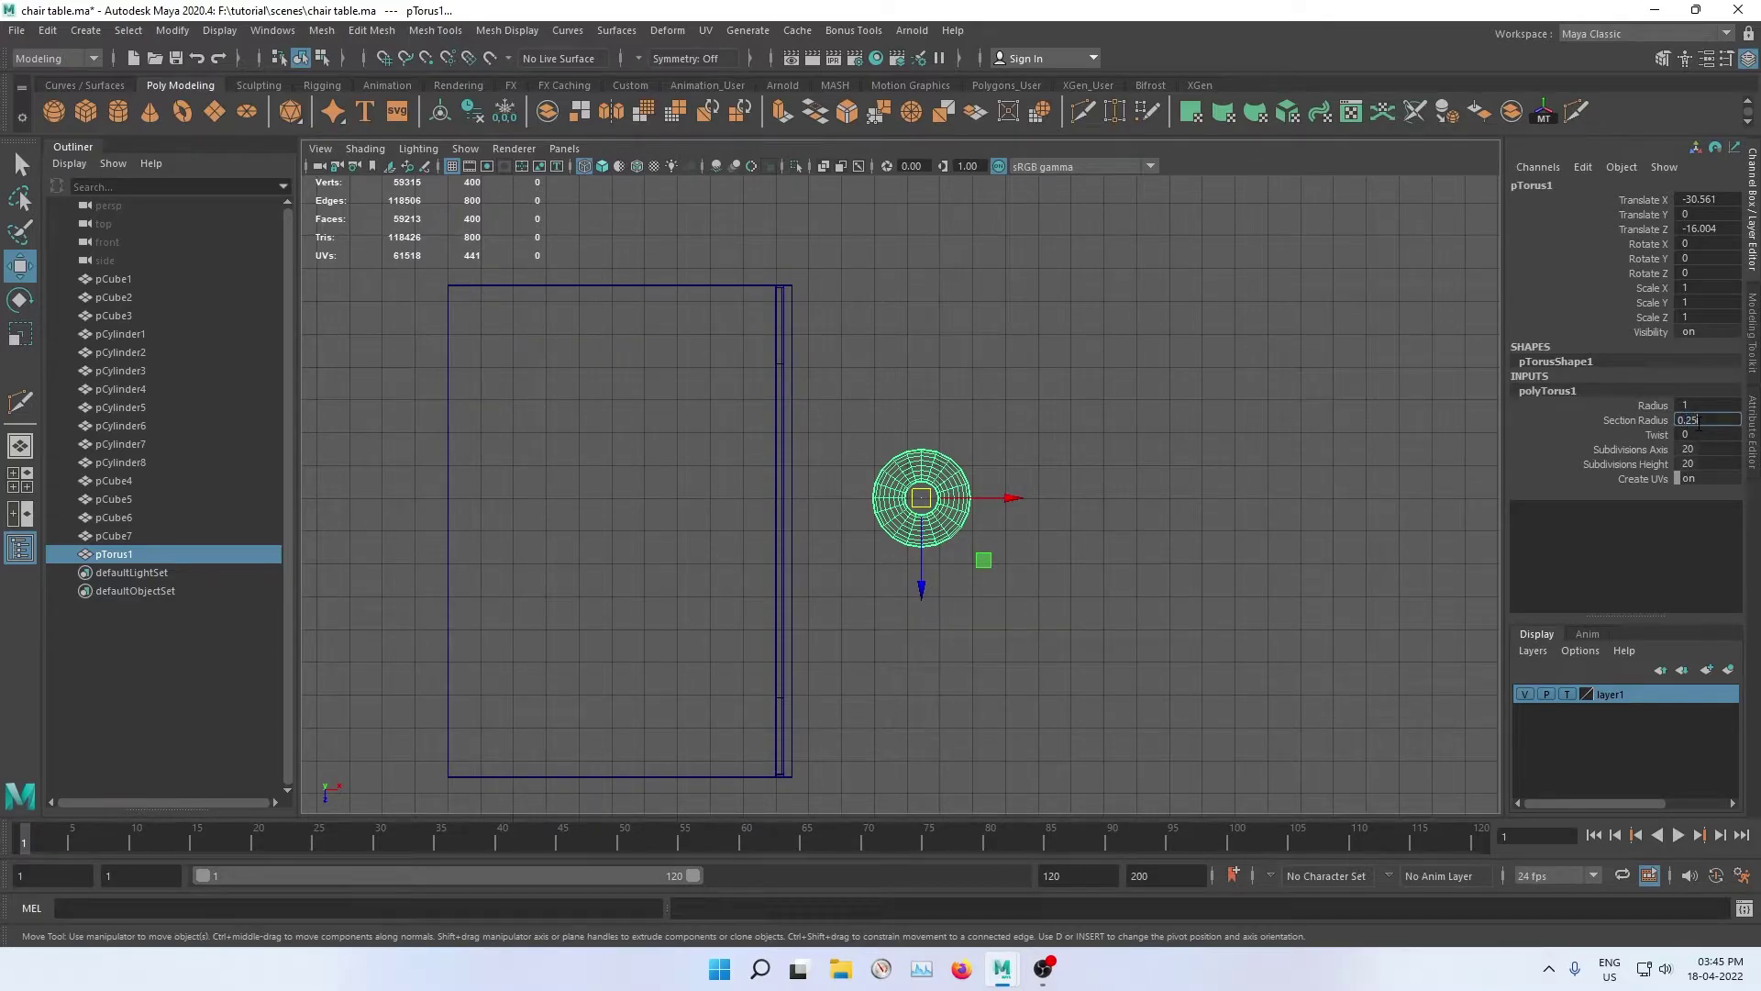
key("Return")
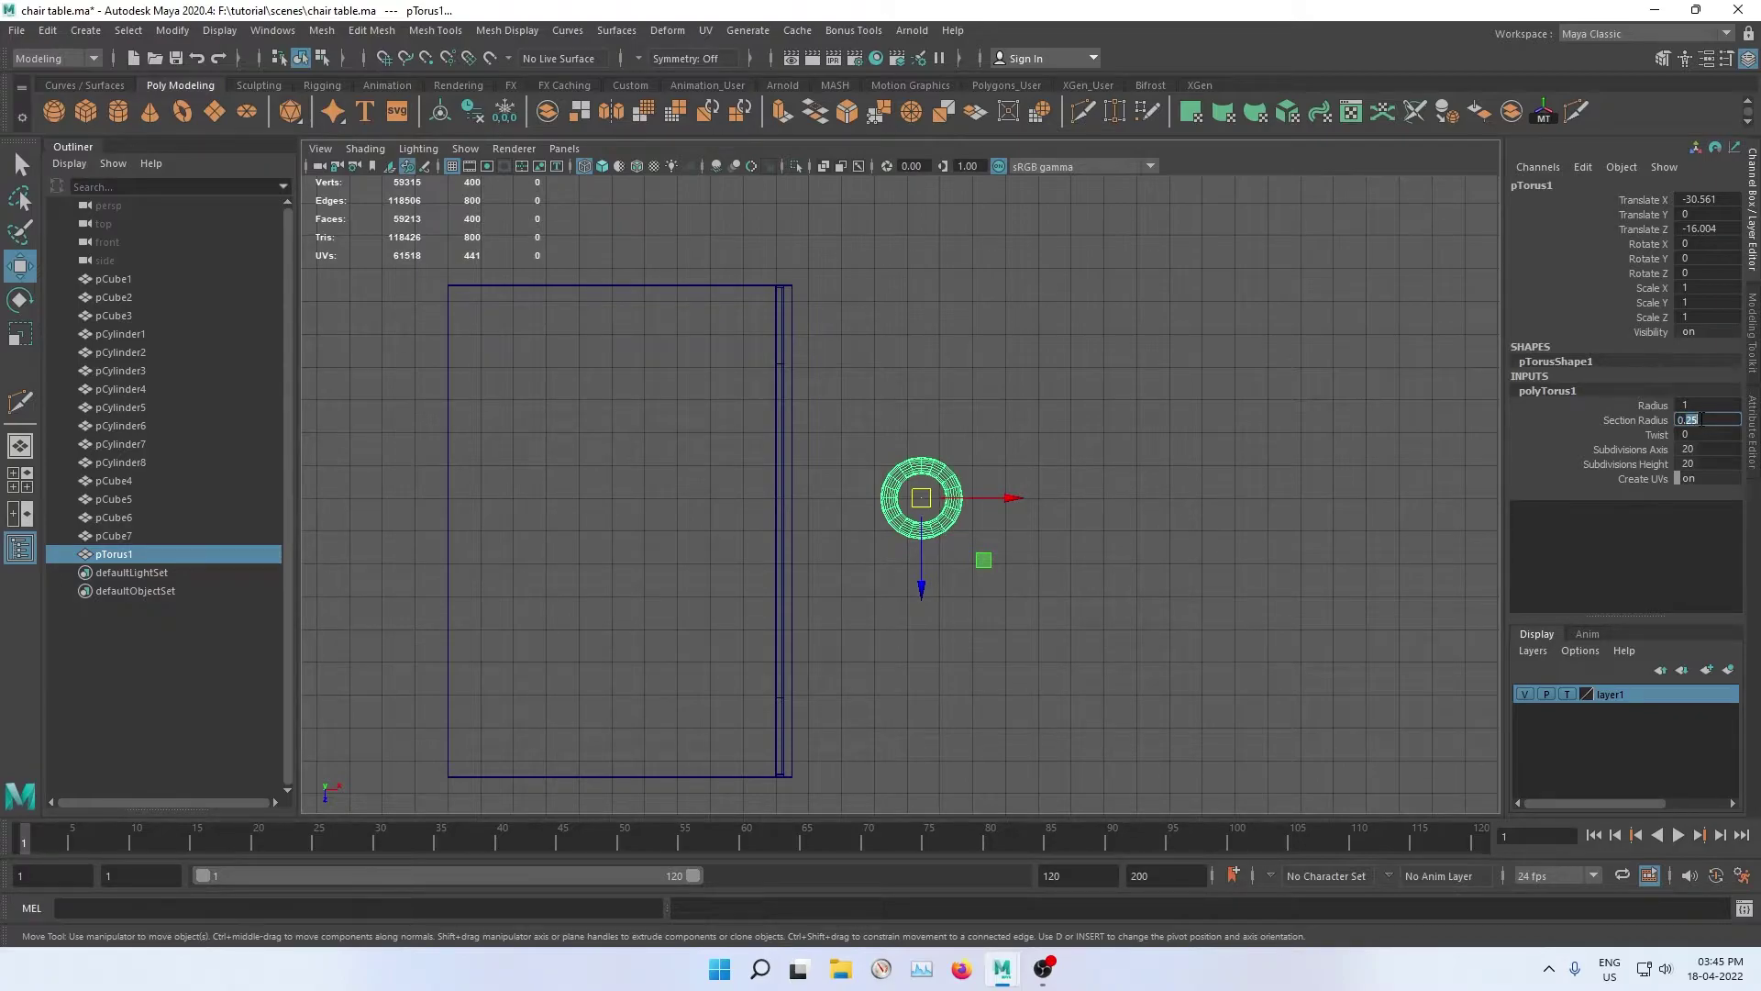
type("0.1")
key("Return")
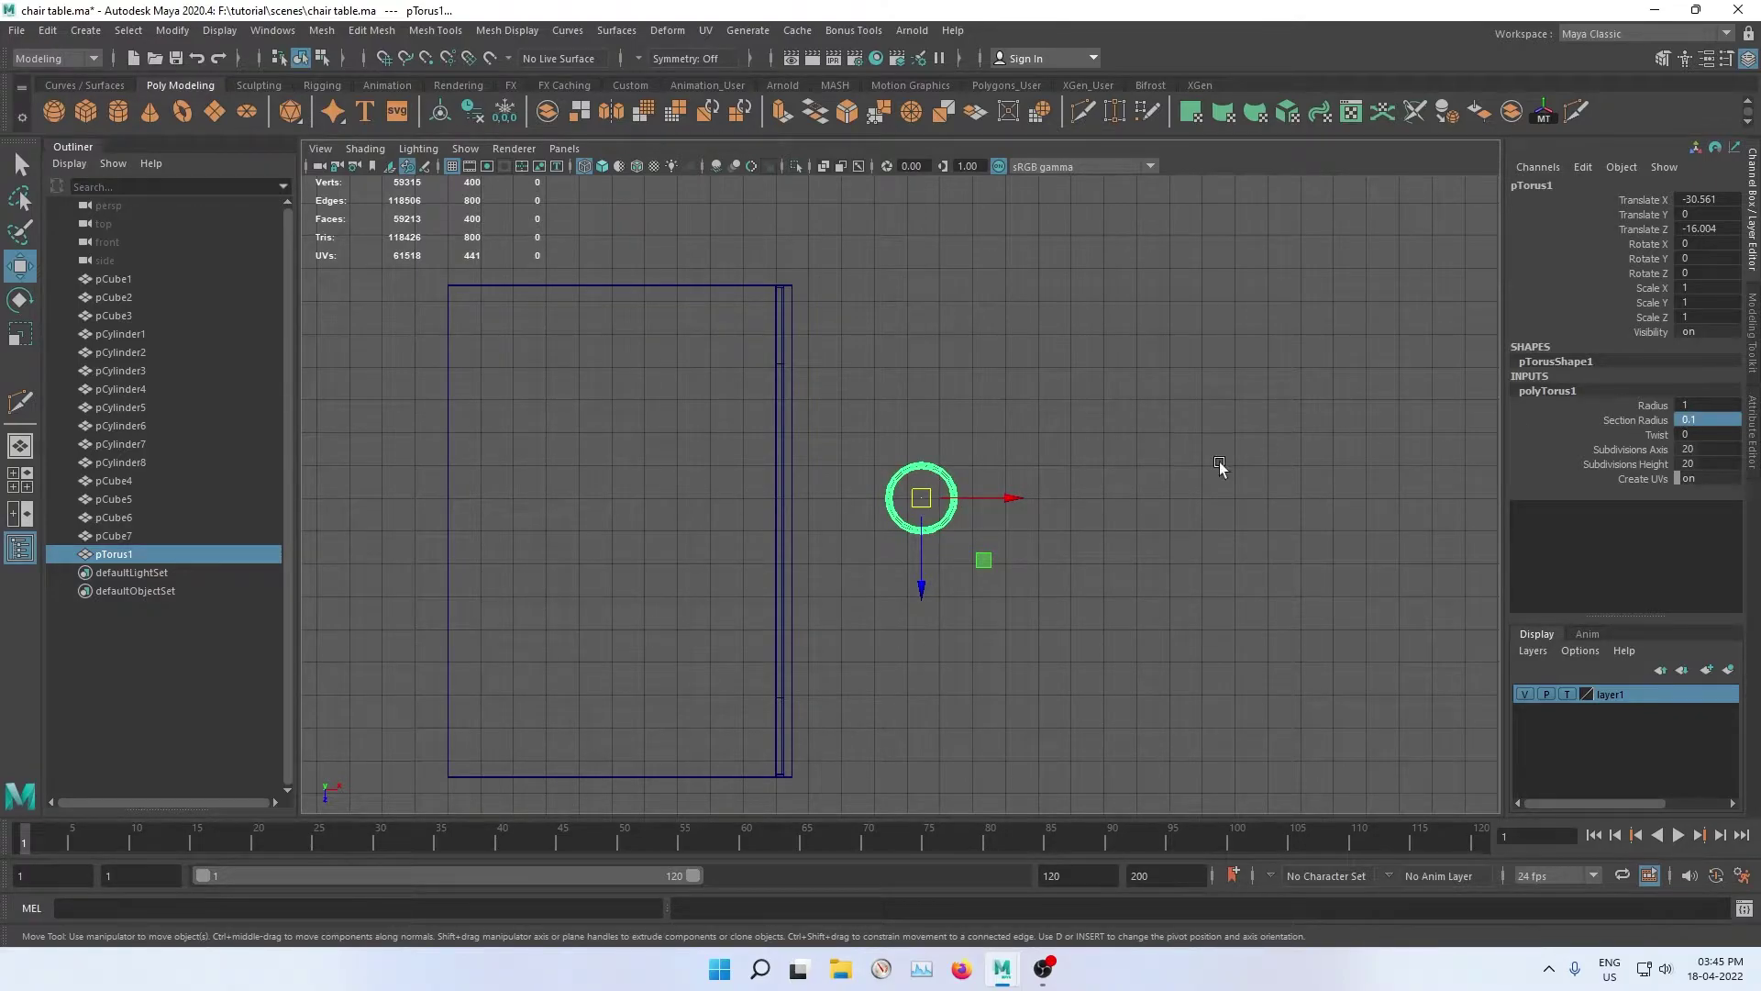
scroll(954, 511, "up", 3)
scroll(988, 519, "up", 3)
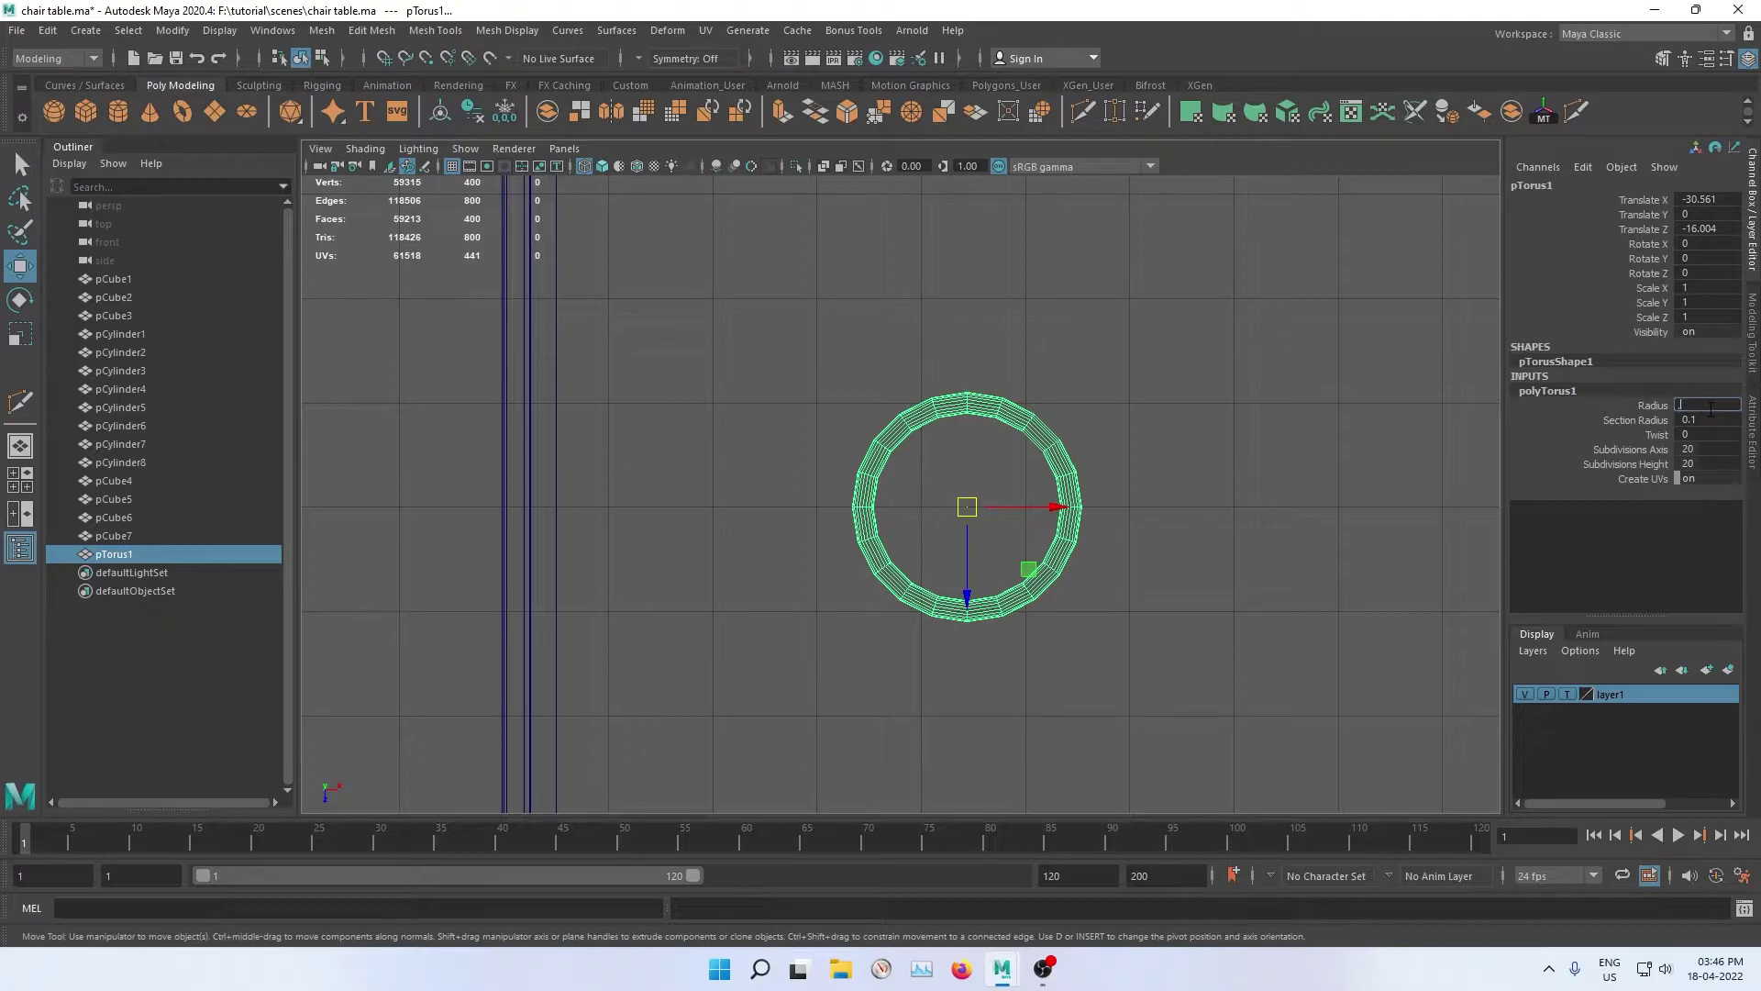
type("0.5")
key("Return")
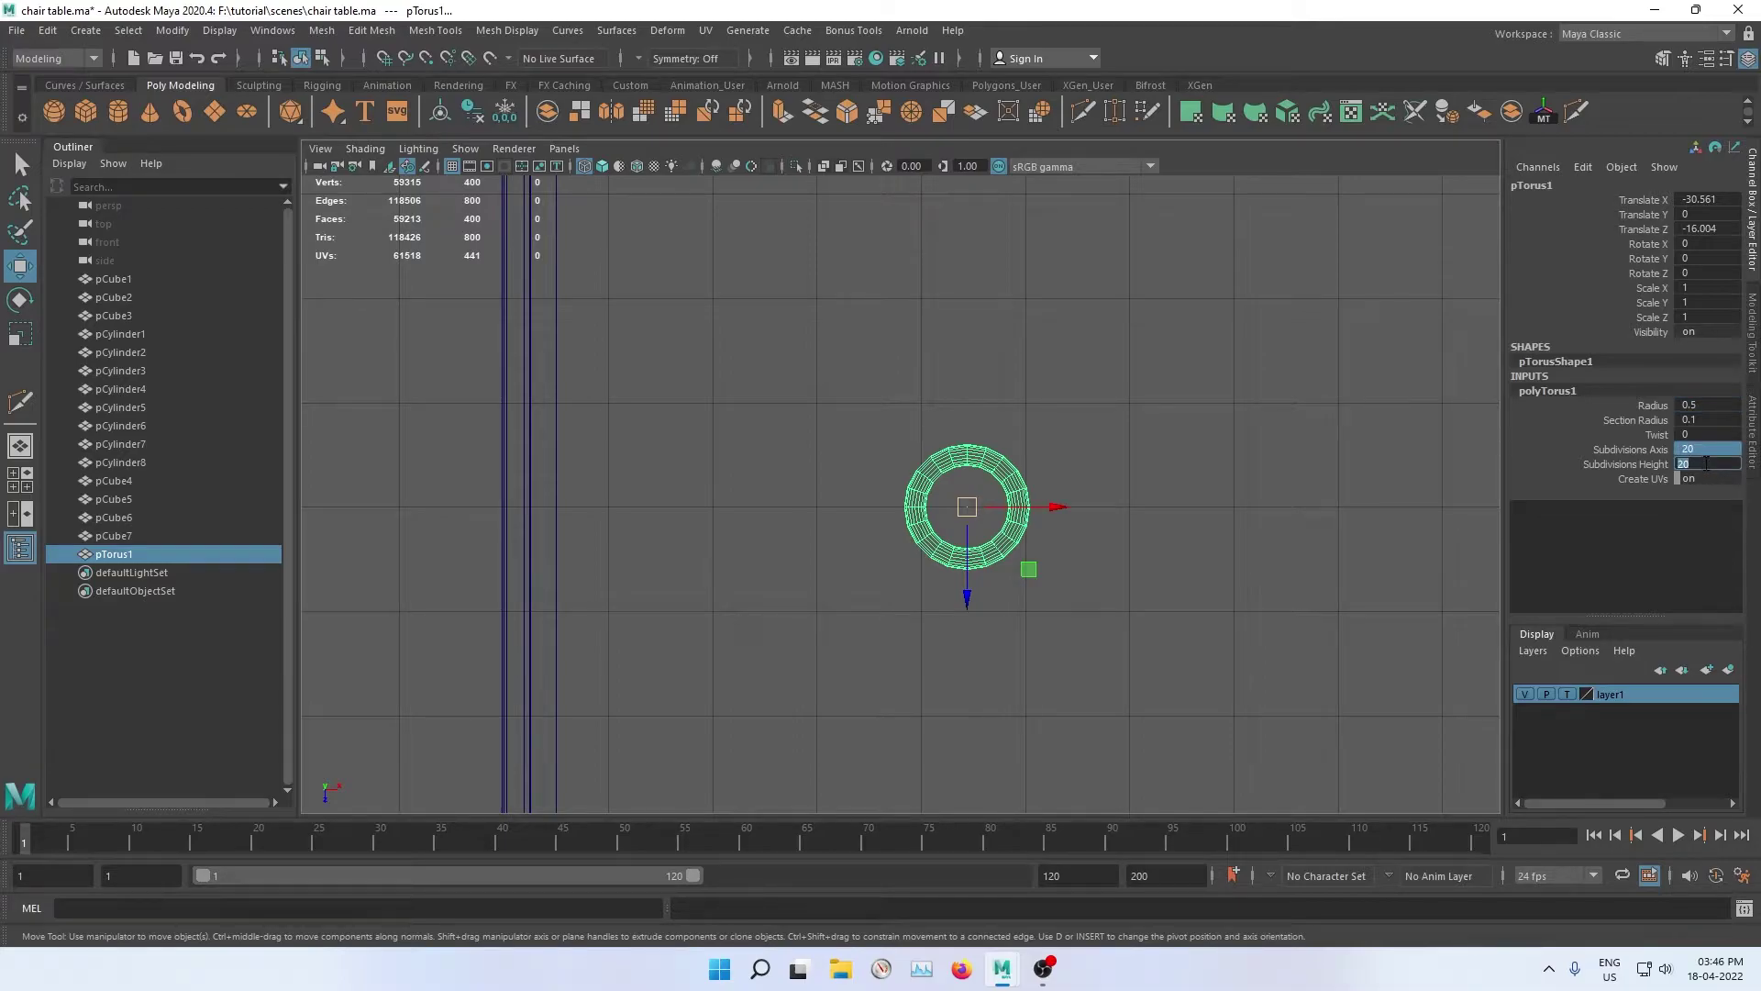
type("8")
key("Return")
left_click(1065, 478)
Step: Extrude the torus ring's end faces downward to lengthen it into a bar
left_click(980, 466)
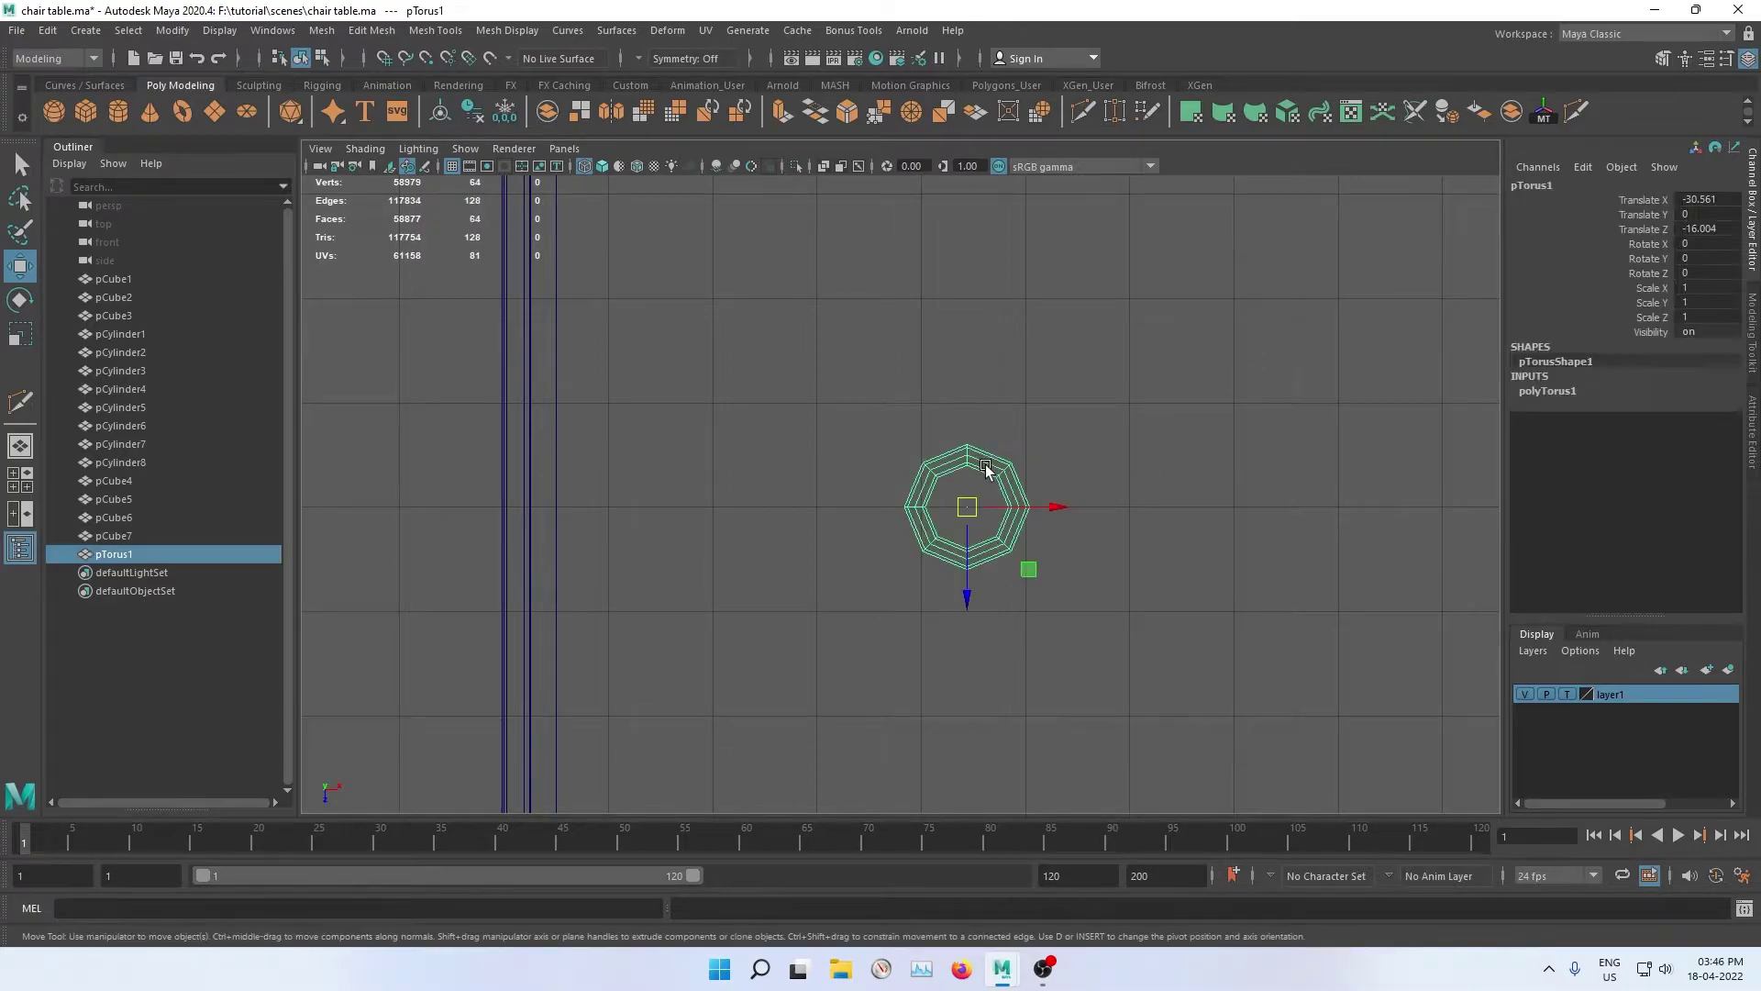
right_click_drag(978, 461, 894, 454)
left_click_drag(792, 367, 961, 674)
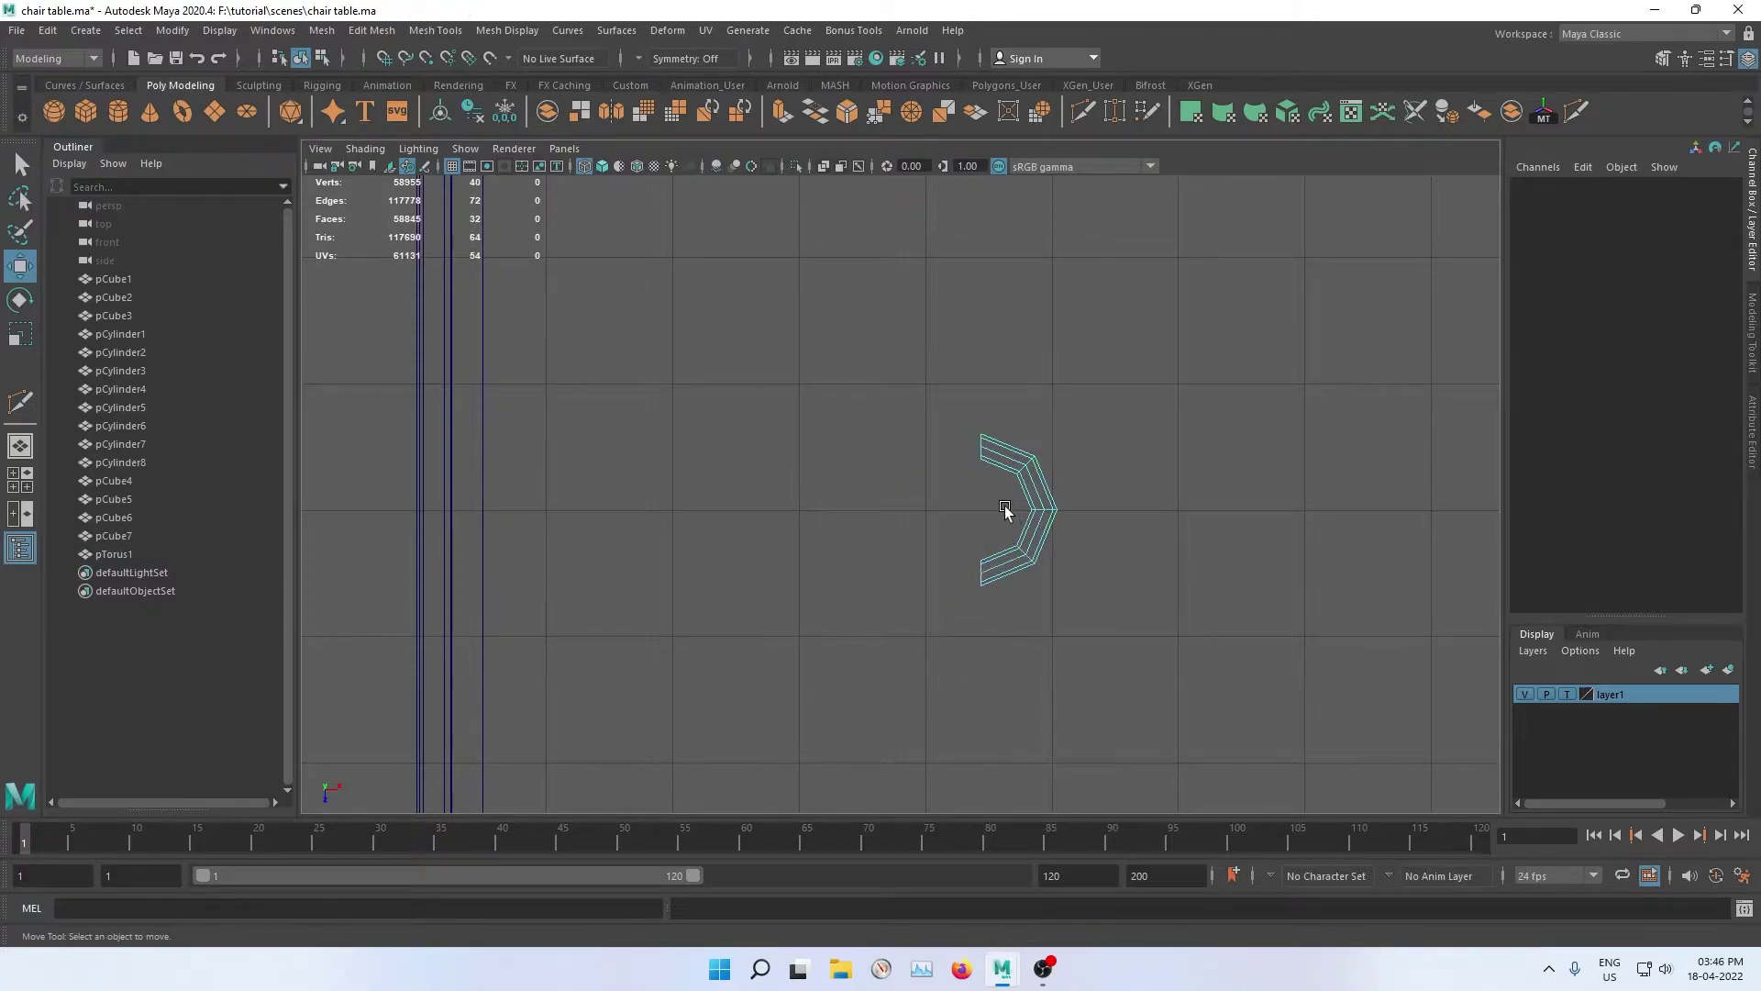
left_click_drag(888, 658, 1085, 537)
middle_click_drag(927, 633, 846, 477, "alt")
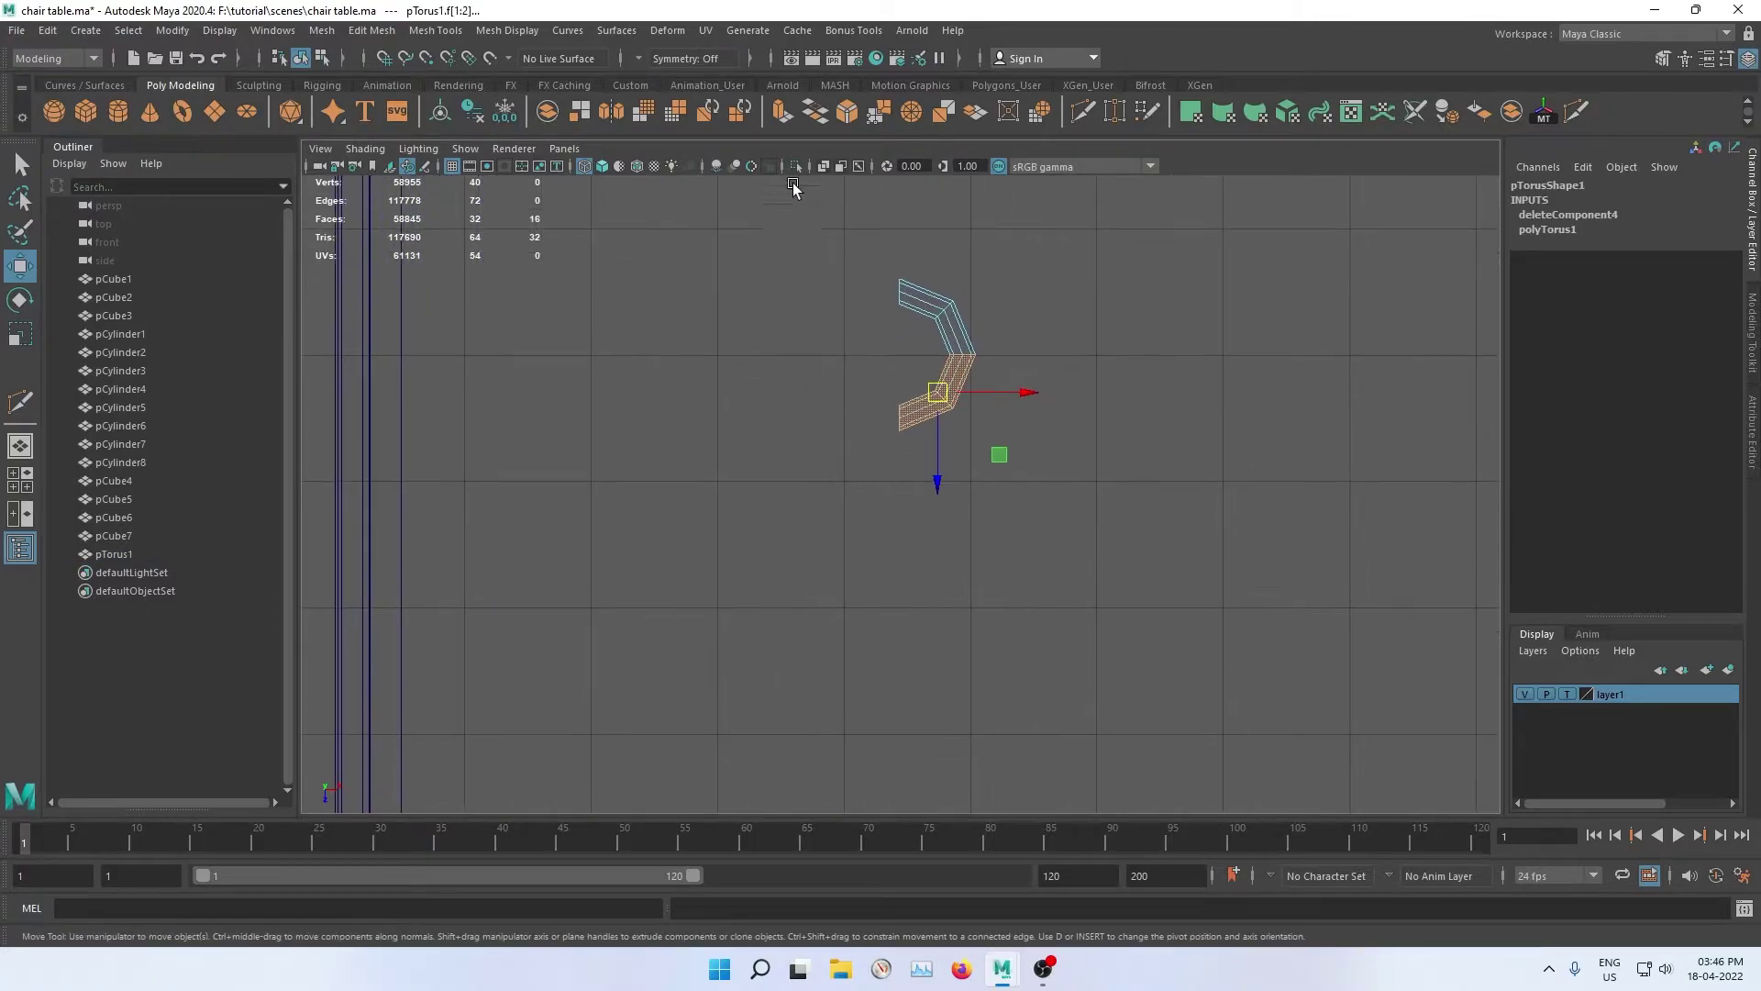
left_click(784, 113)
left_click_drag(936, 479, 928, 761)
Step: Delete the inner strip of faces from the lengthened handle
scroll(921, 732, "down", 4)
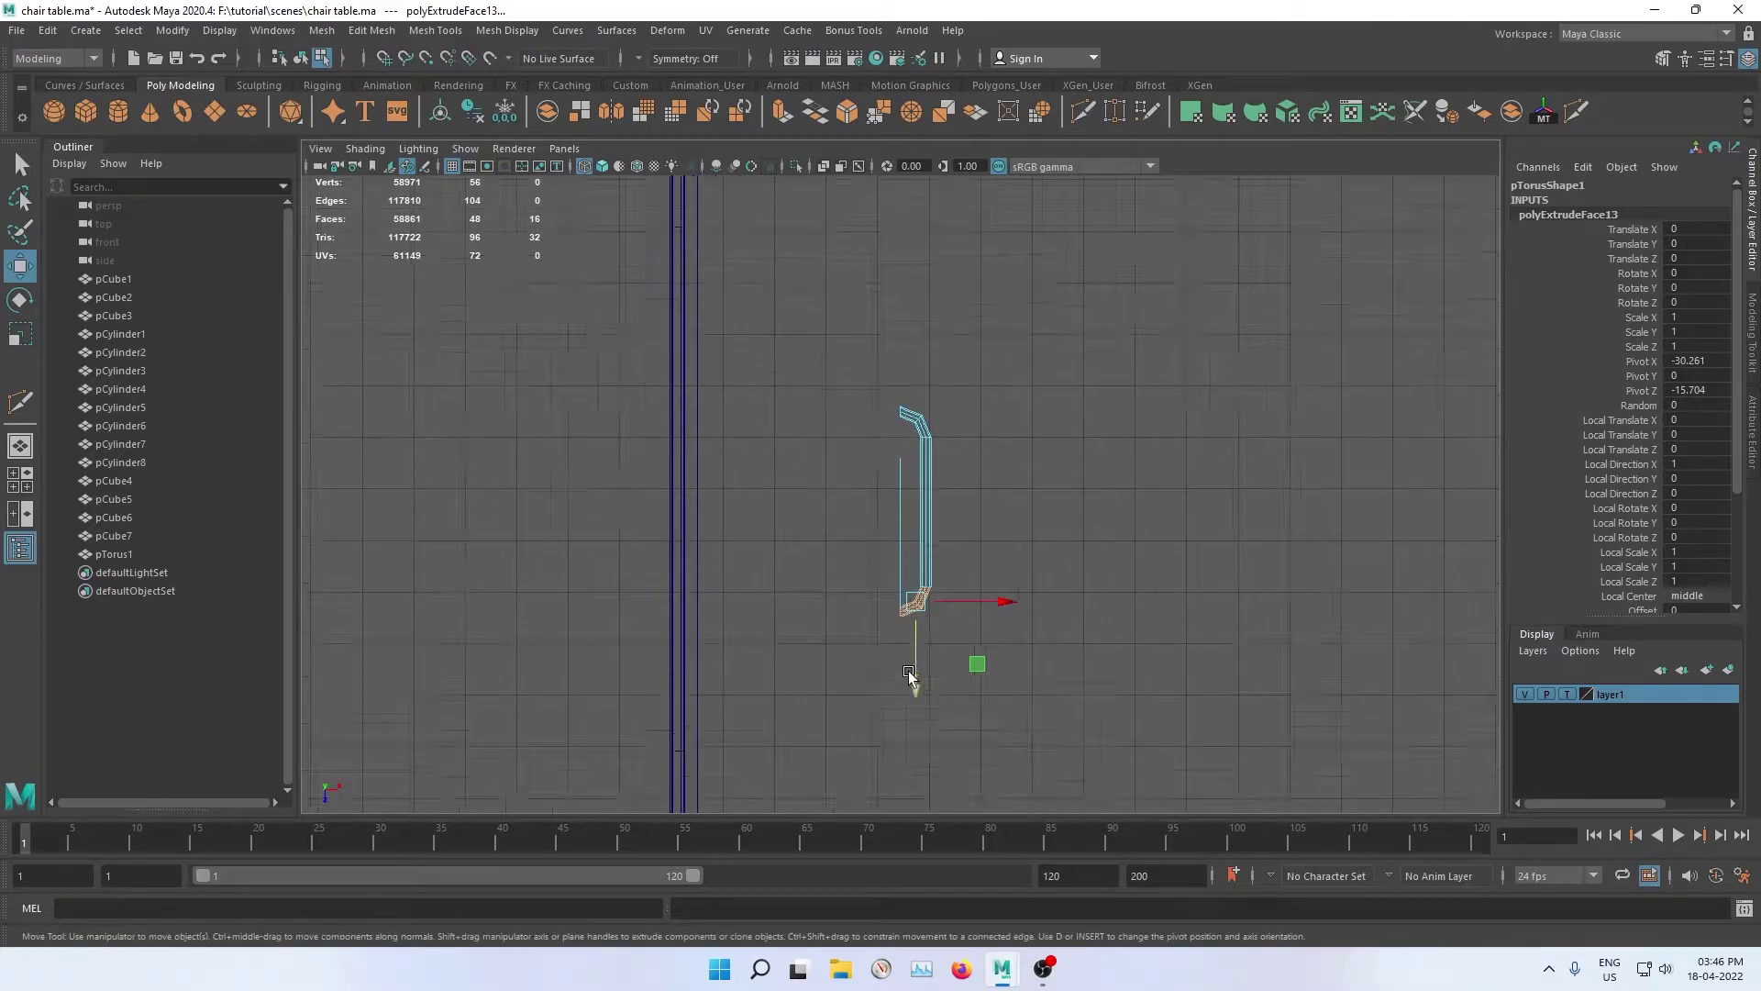
scroll(908, 670, "up", 2)
scroll(822, 562, "up", 3)
left_click_drag(766, 206, 988, 747)
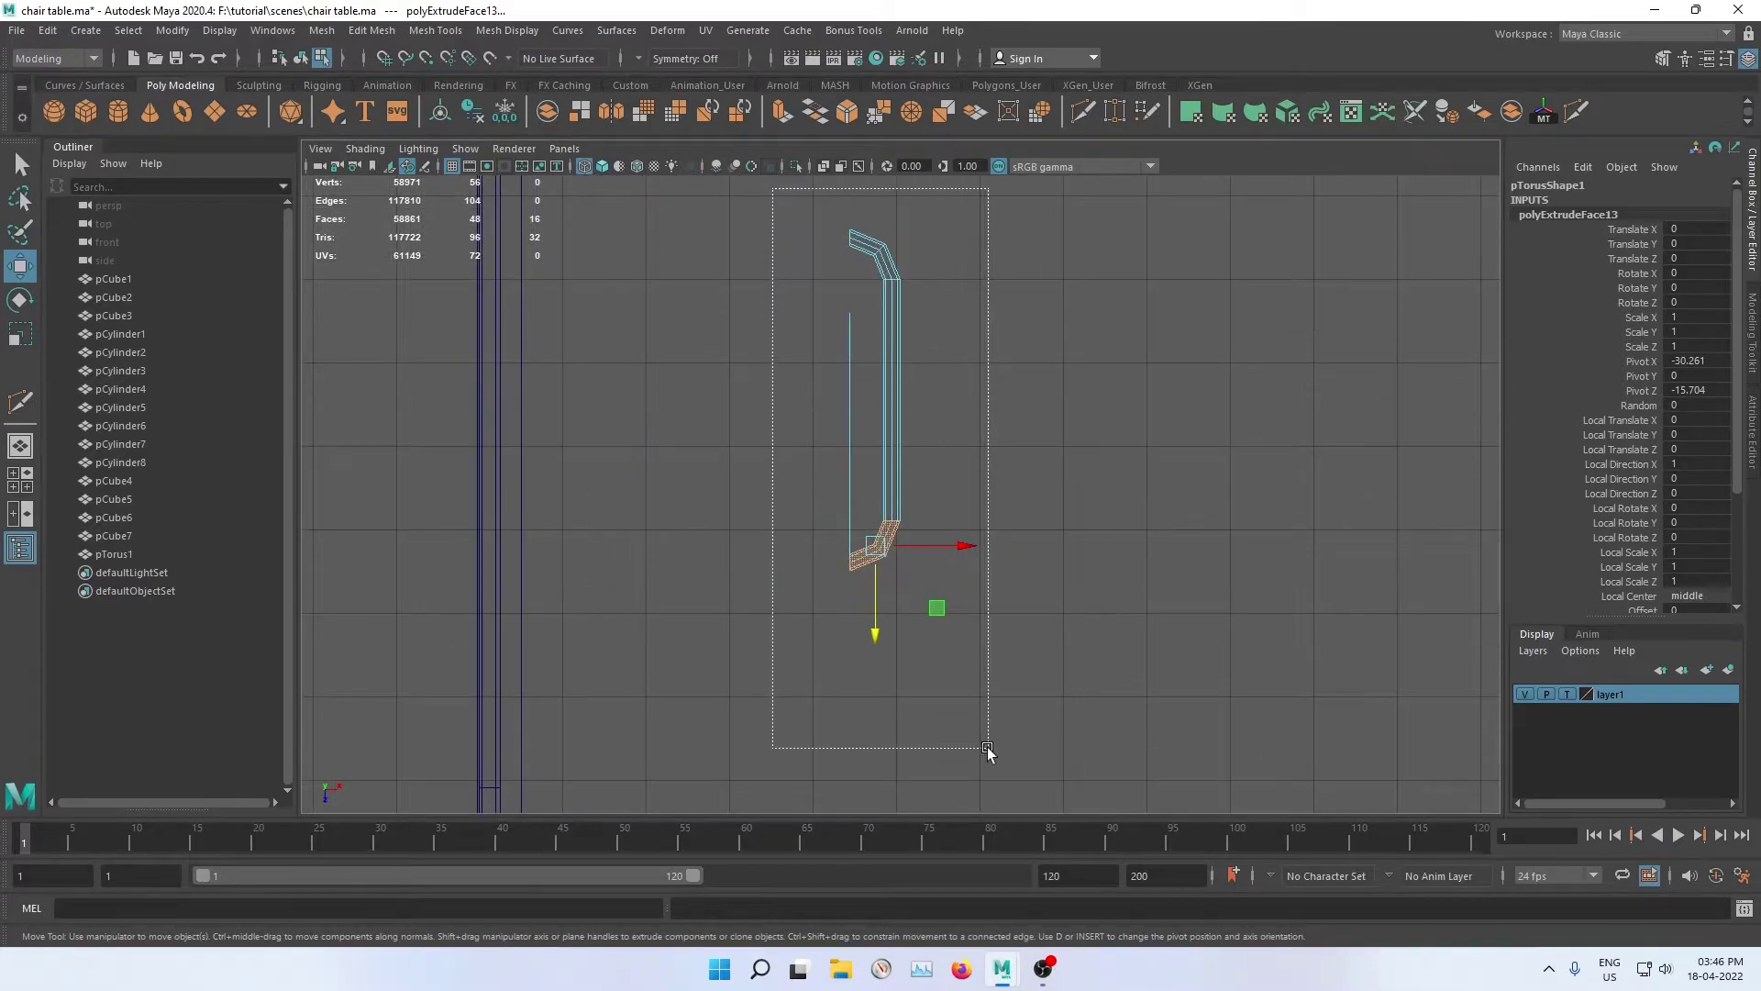
mouse_move(792, 195)
left_mouse_down()
mouse_move(1032, 330)
mouse_move(853, 664)
left_mouse_up()
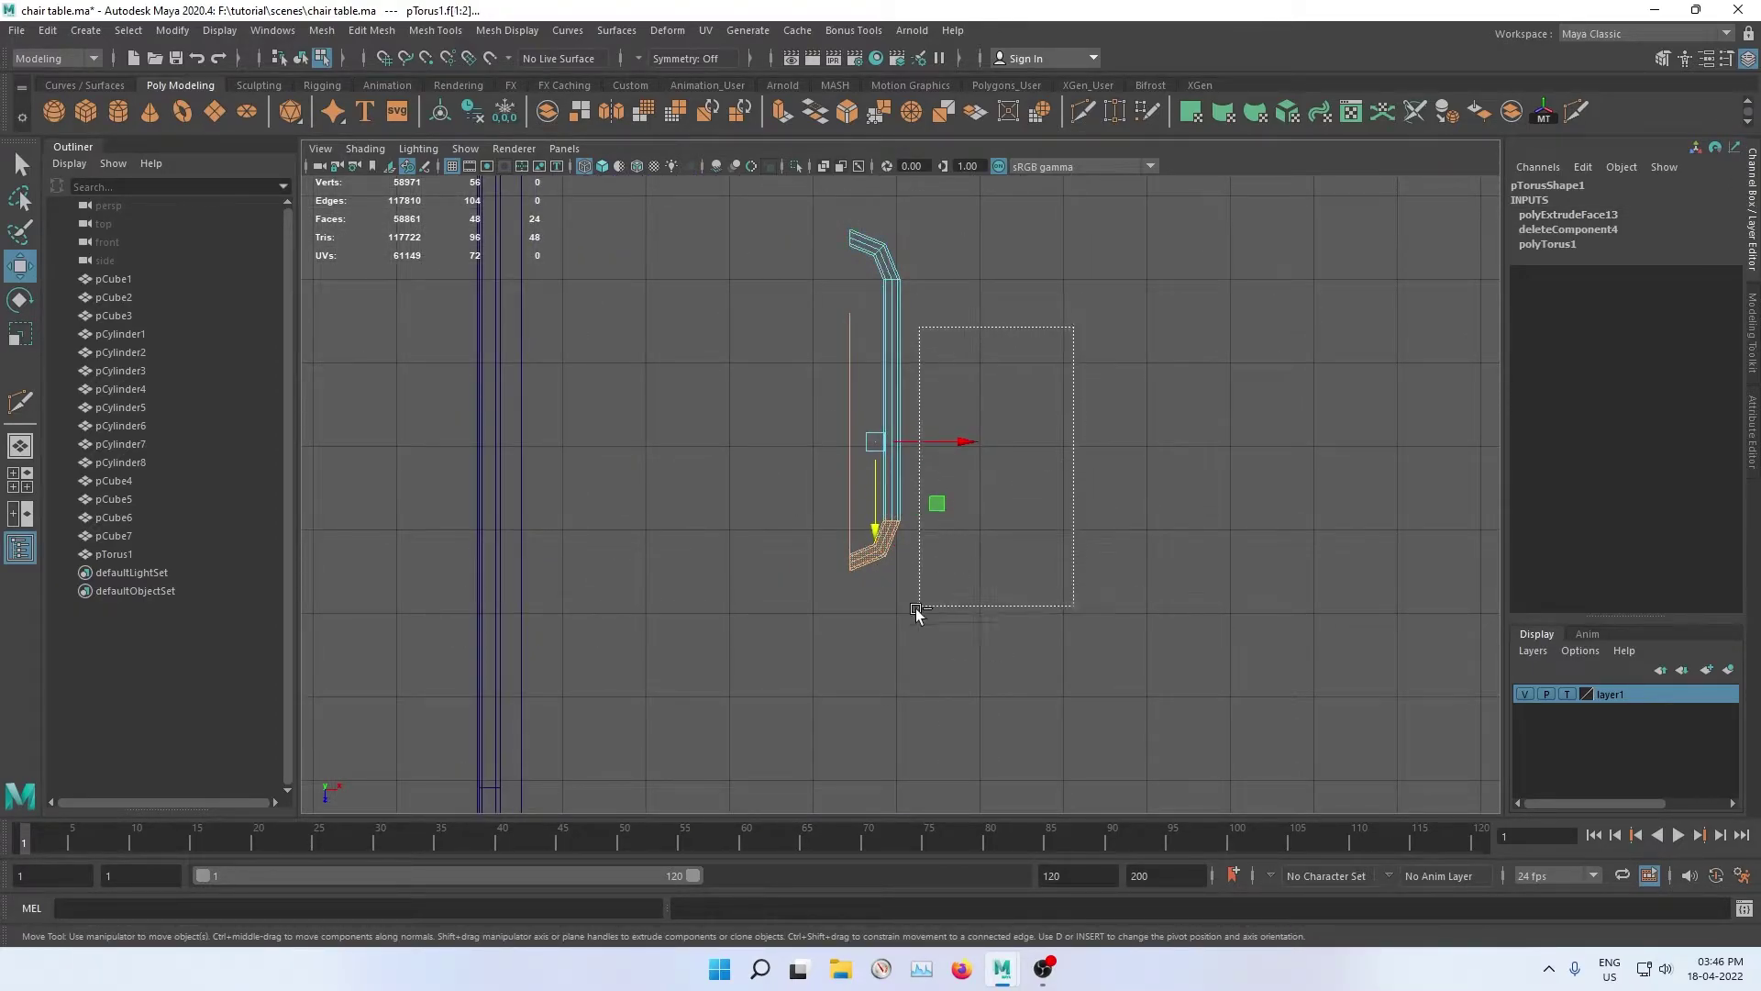
left_click_drag(1055, 333, 1069, 326, "alt")
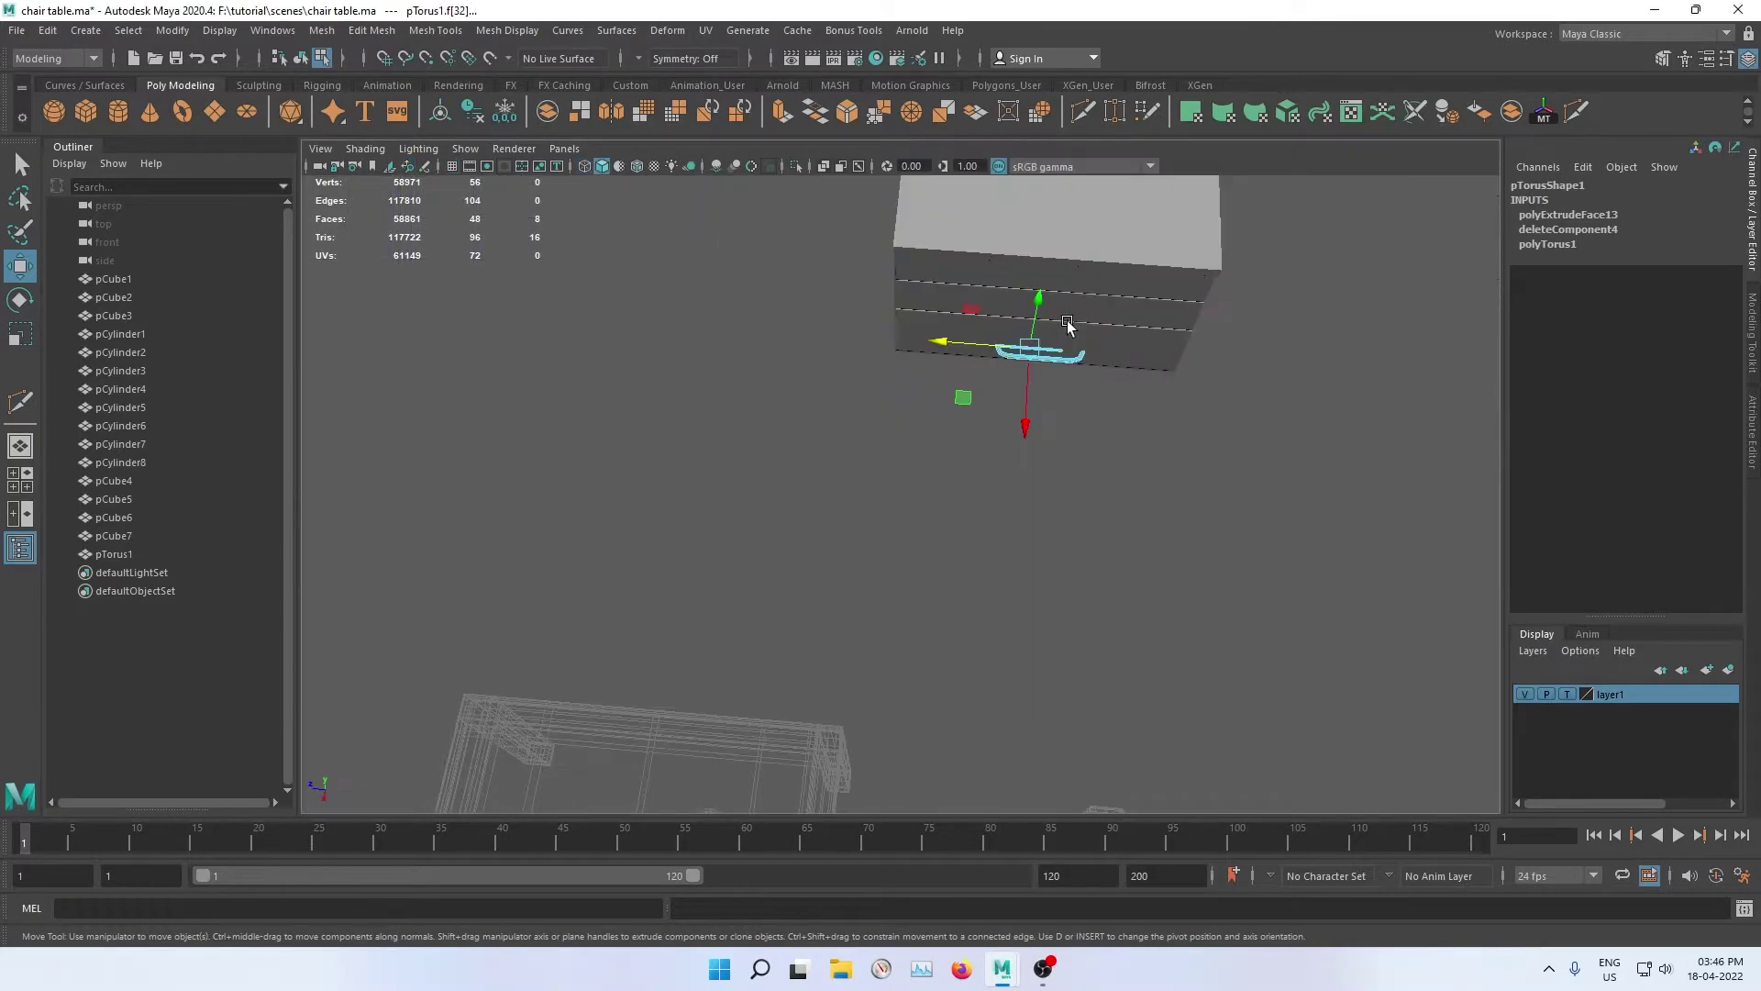
left_click_drag(935, 361, 972, 385, "alt")
scroll(1293, 472, "up", 5)
mouse_move(1293, 473)
left_mouse_down("alt")
mouse_move(727, 610)
mouse_move(1098, 477)
left_mouse_up("alt")
middle_click_drag(1098, 478, 723, 334, "alt")
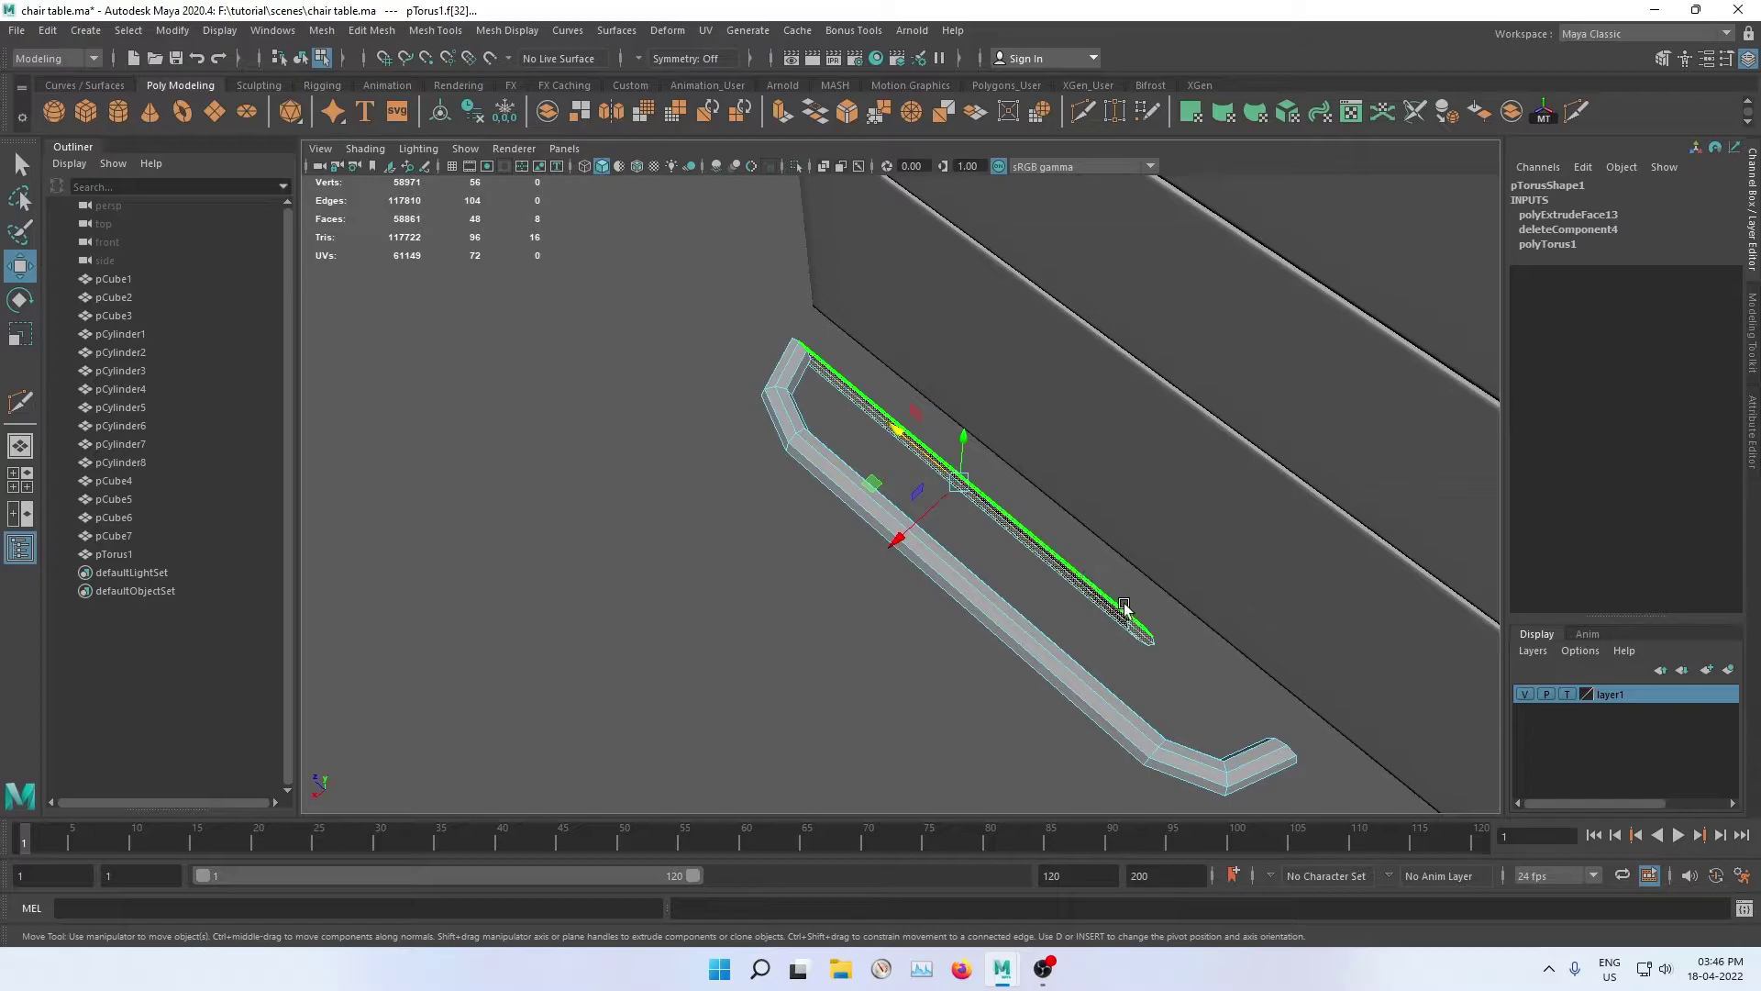
key("Delete")
Step: Give the bent bar handle pTorus1 a smooth rounded preview
right_click_drag(918, 475, 756, 471)
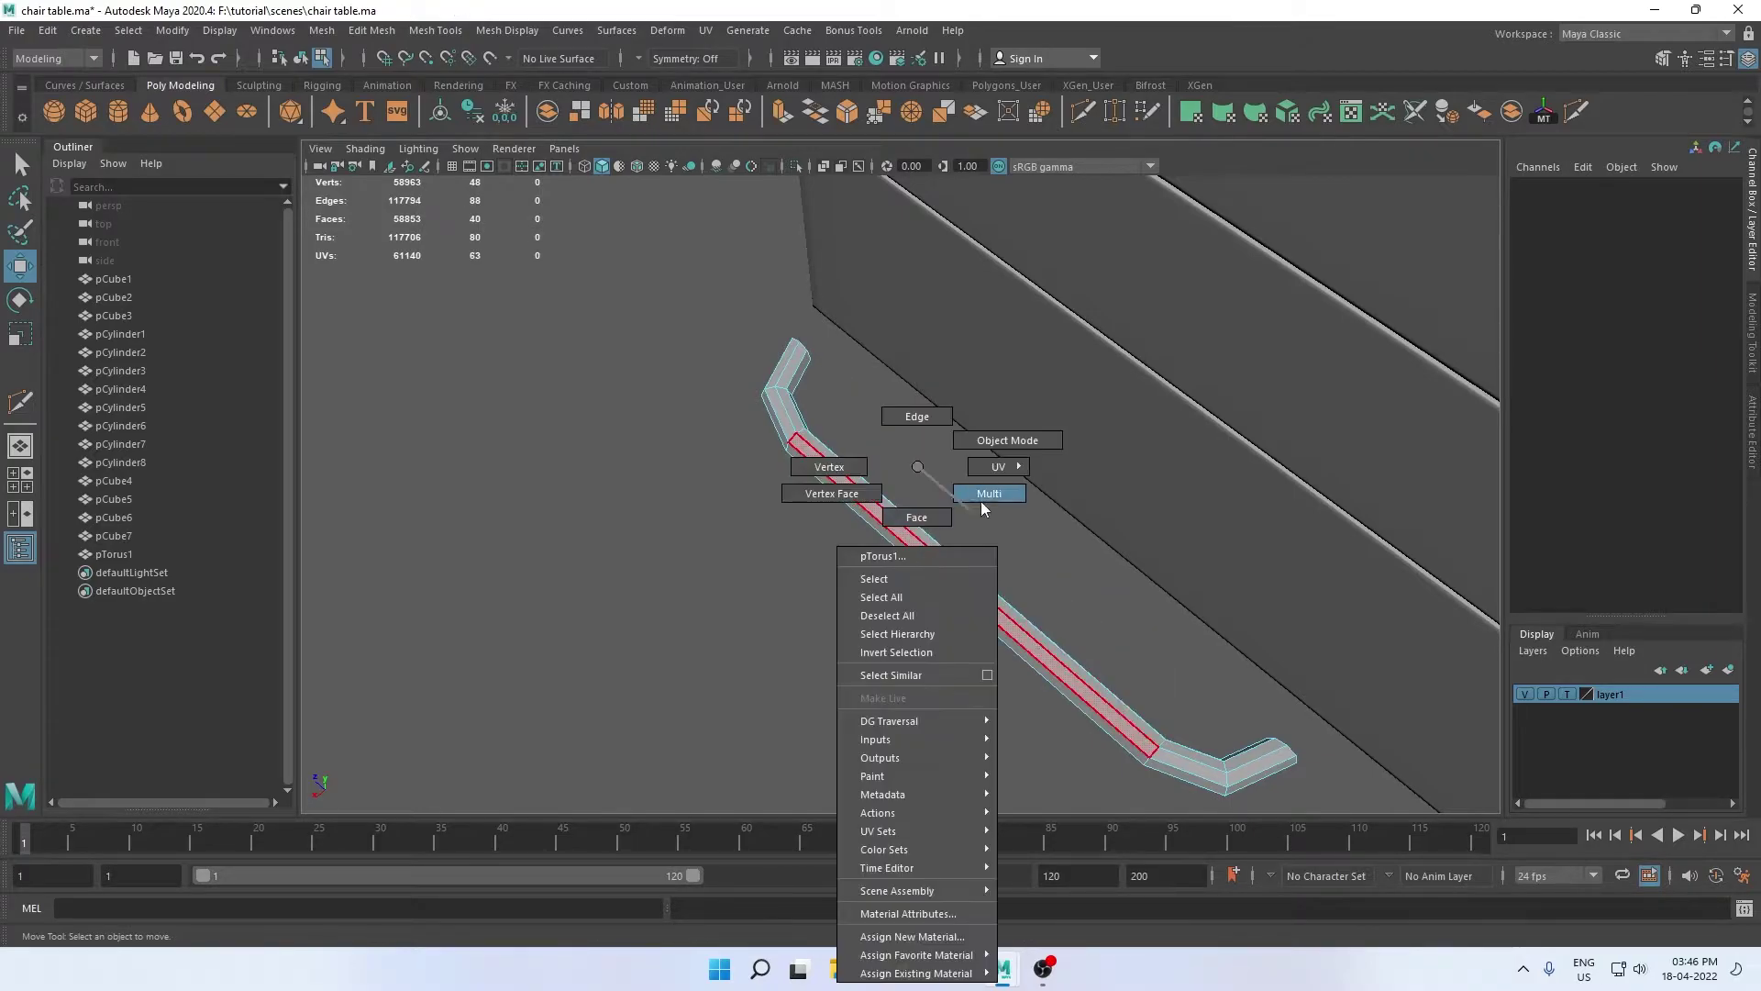
left_click(755, 472)
left_click(882, 501)
left_click(751, 559)
left_click_drag(752, 558, 994, 427, "alt")
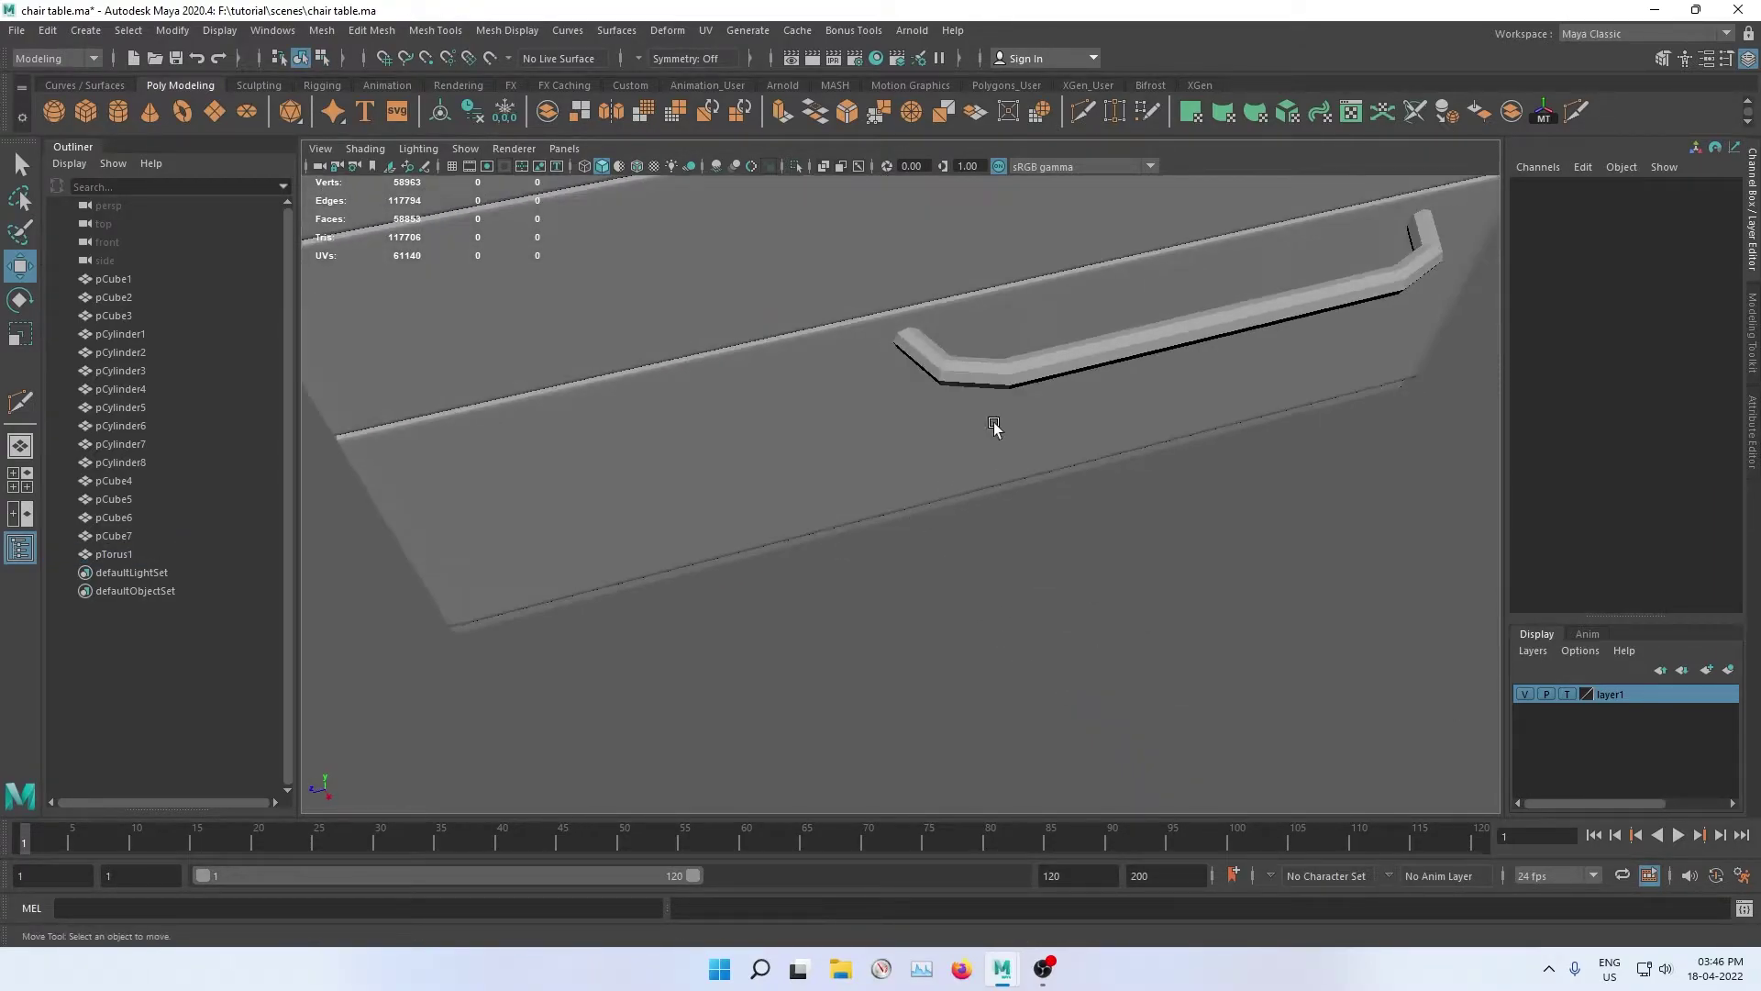
left_click(1015, 367)
key("3")
left_click(1154, 592)
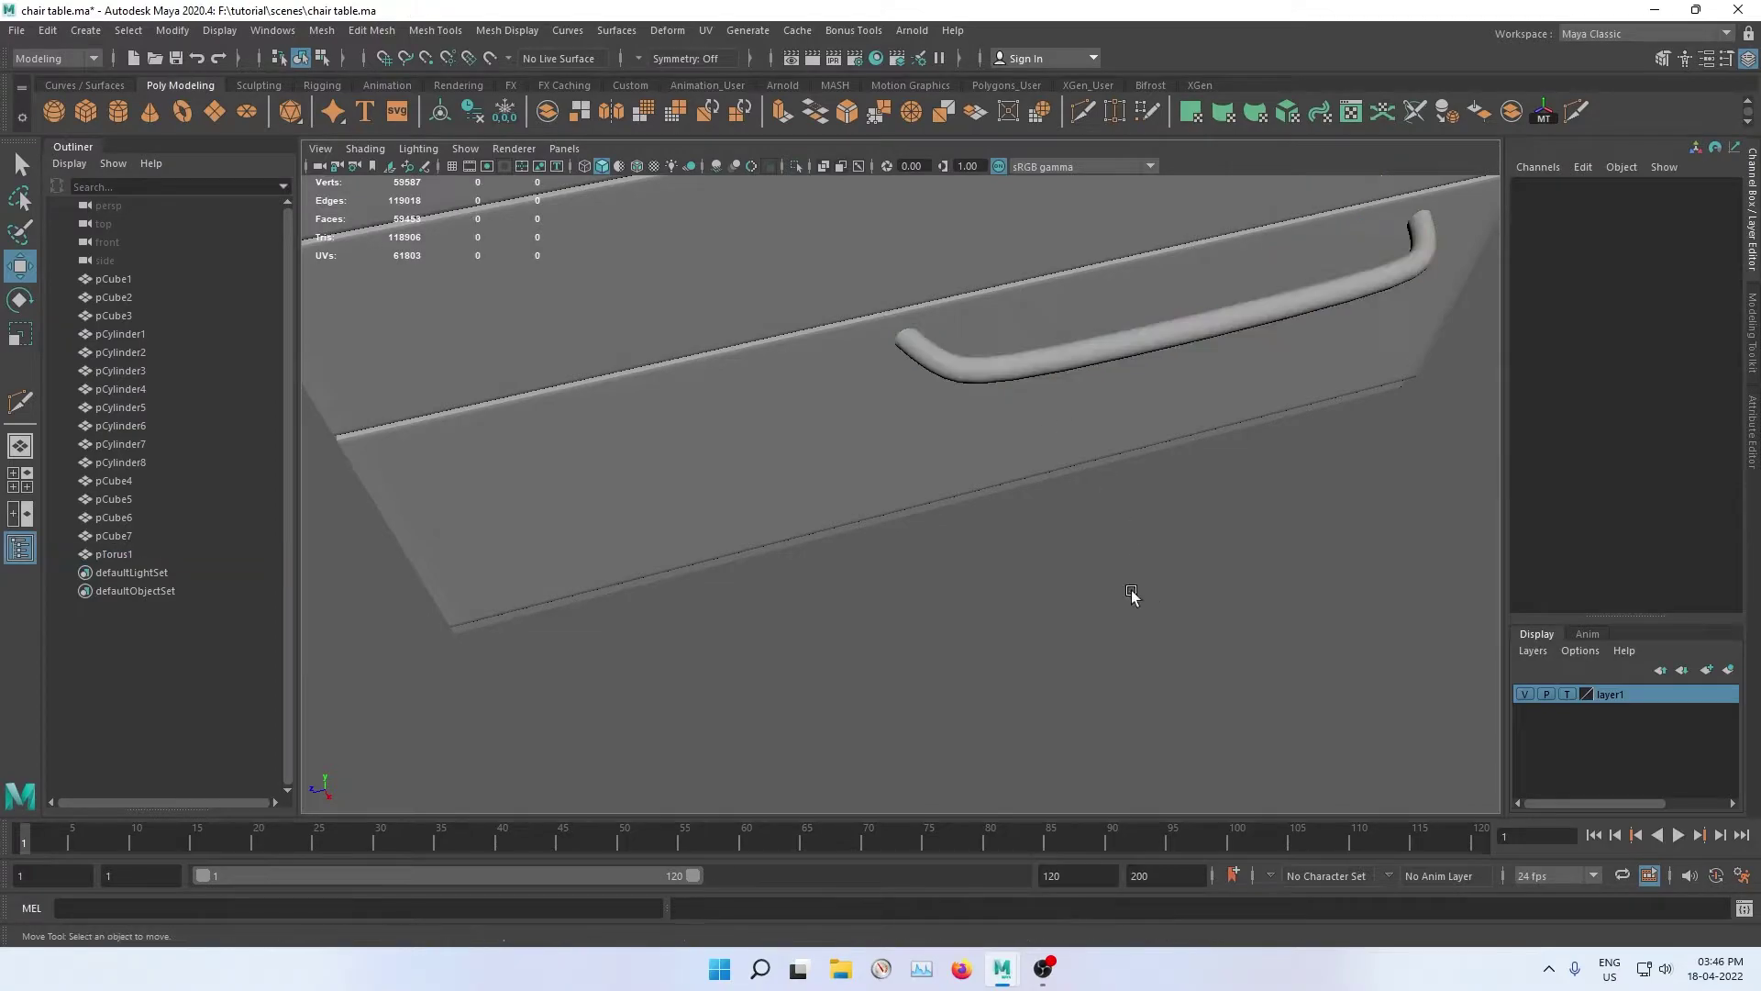
mouse_move(1132, 597)
left_mouse_down("alt")
mouse_move(743, 483)
mouse_move(831, 472)
left_mouse_up("alt")
left_click(988, 202)
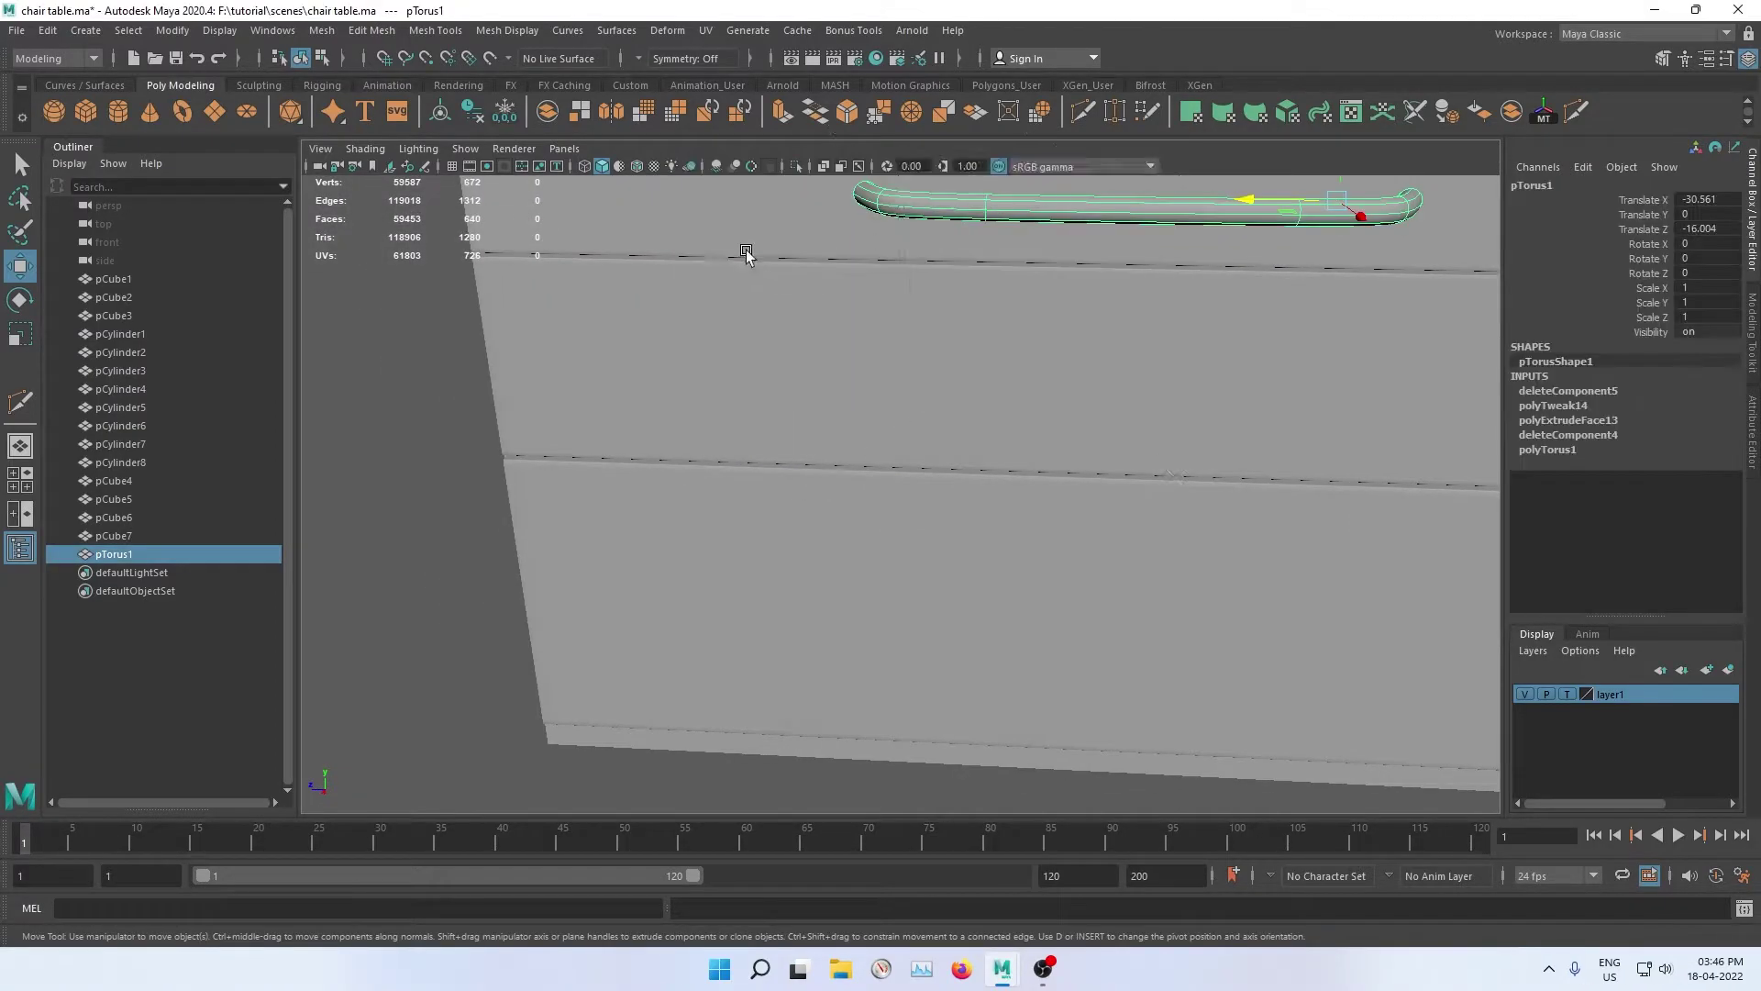
key("space")
key("space")
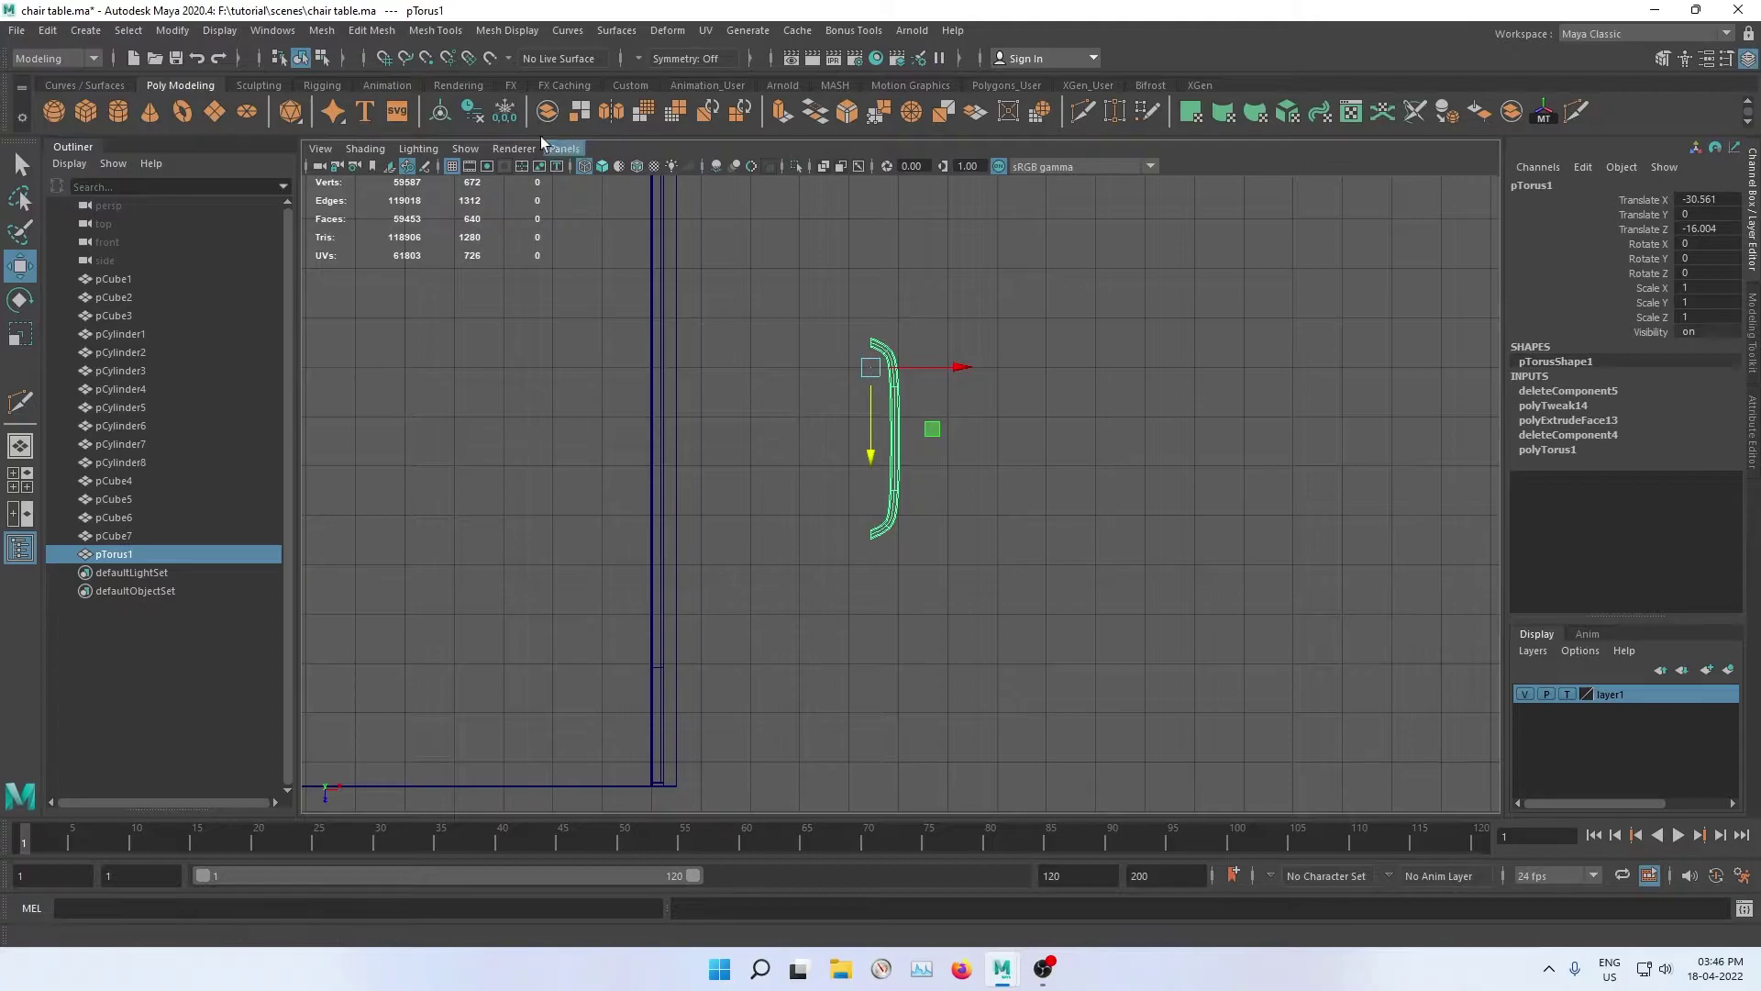
Step: Center the handle's pivot and set its Translate Z to -15
left_click(440, 112)
mouse_move(613, 223)
middle_mouse_down("alt")
mouse_move(727, 354)
mouse_move(1130, 496)
mouse_move(963, 490)
middle_mouse_up("alt")
left_click(1093, 427)
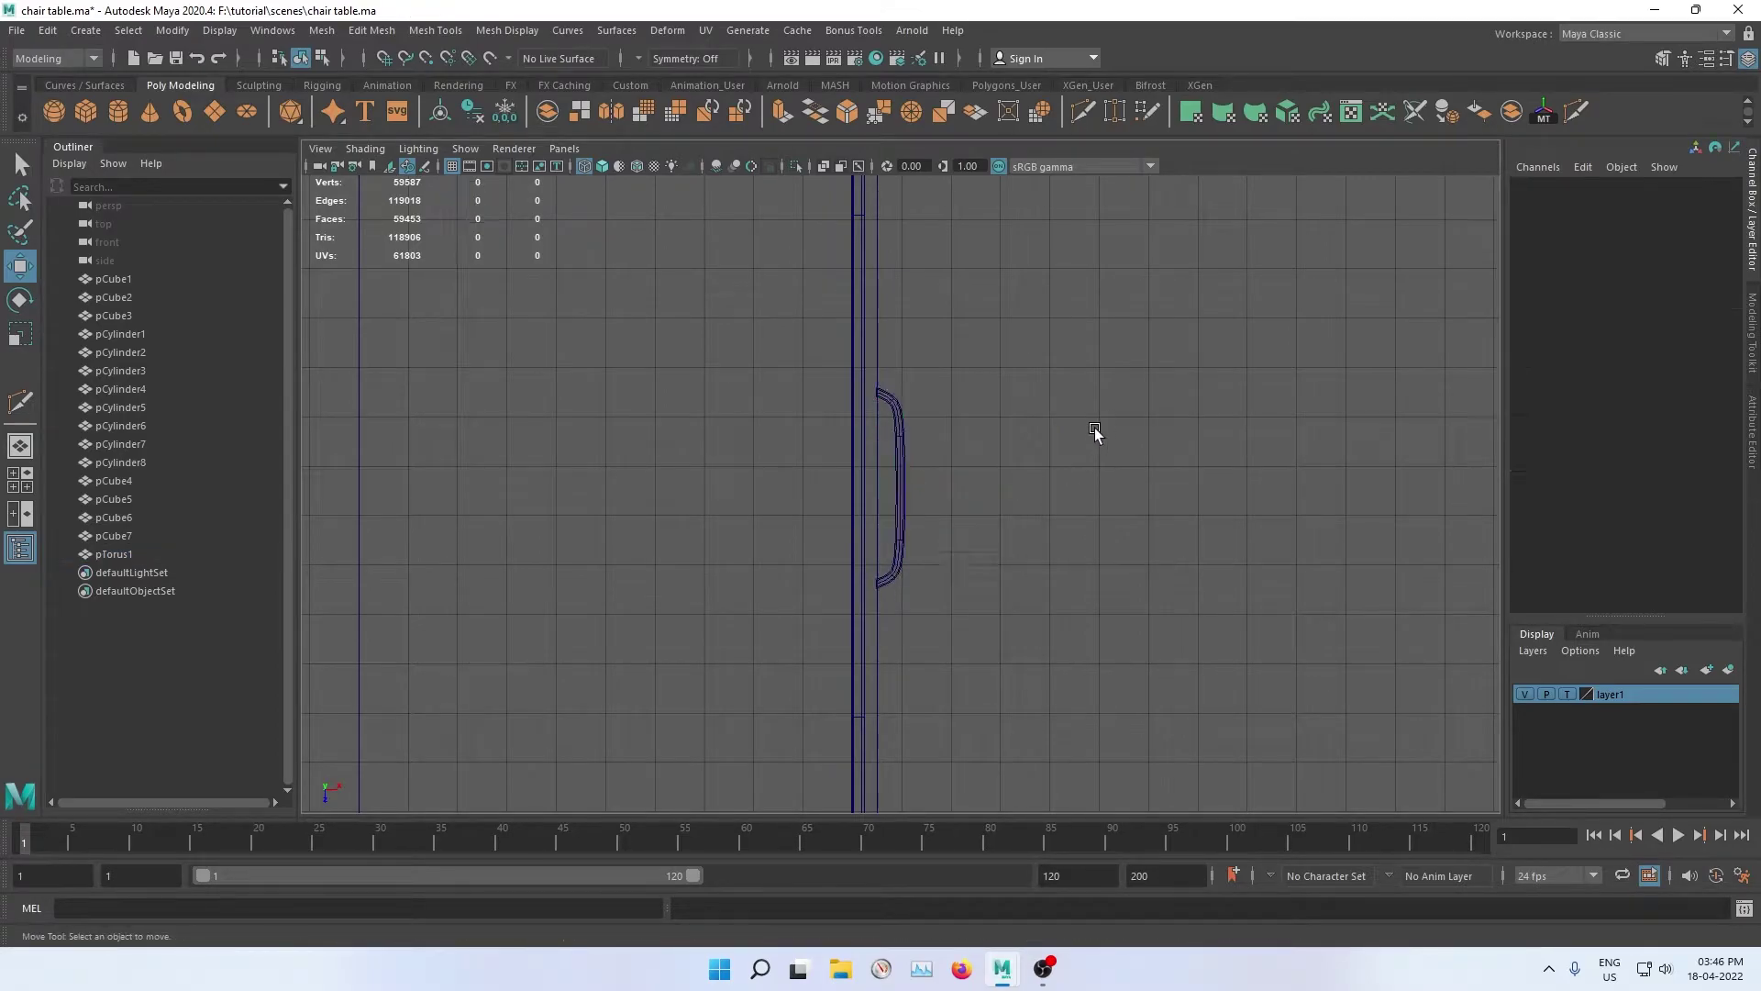
scroll(911, 487, "down", 2)
left_click(906, 487)
double_click(1706, 228)
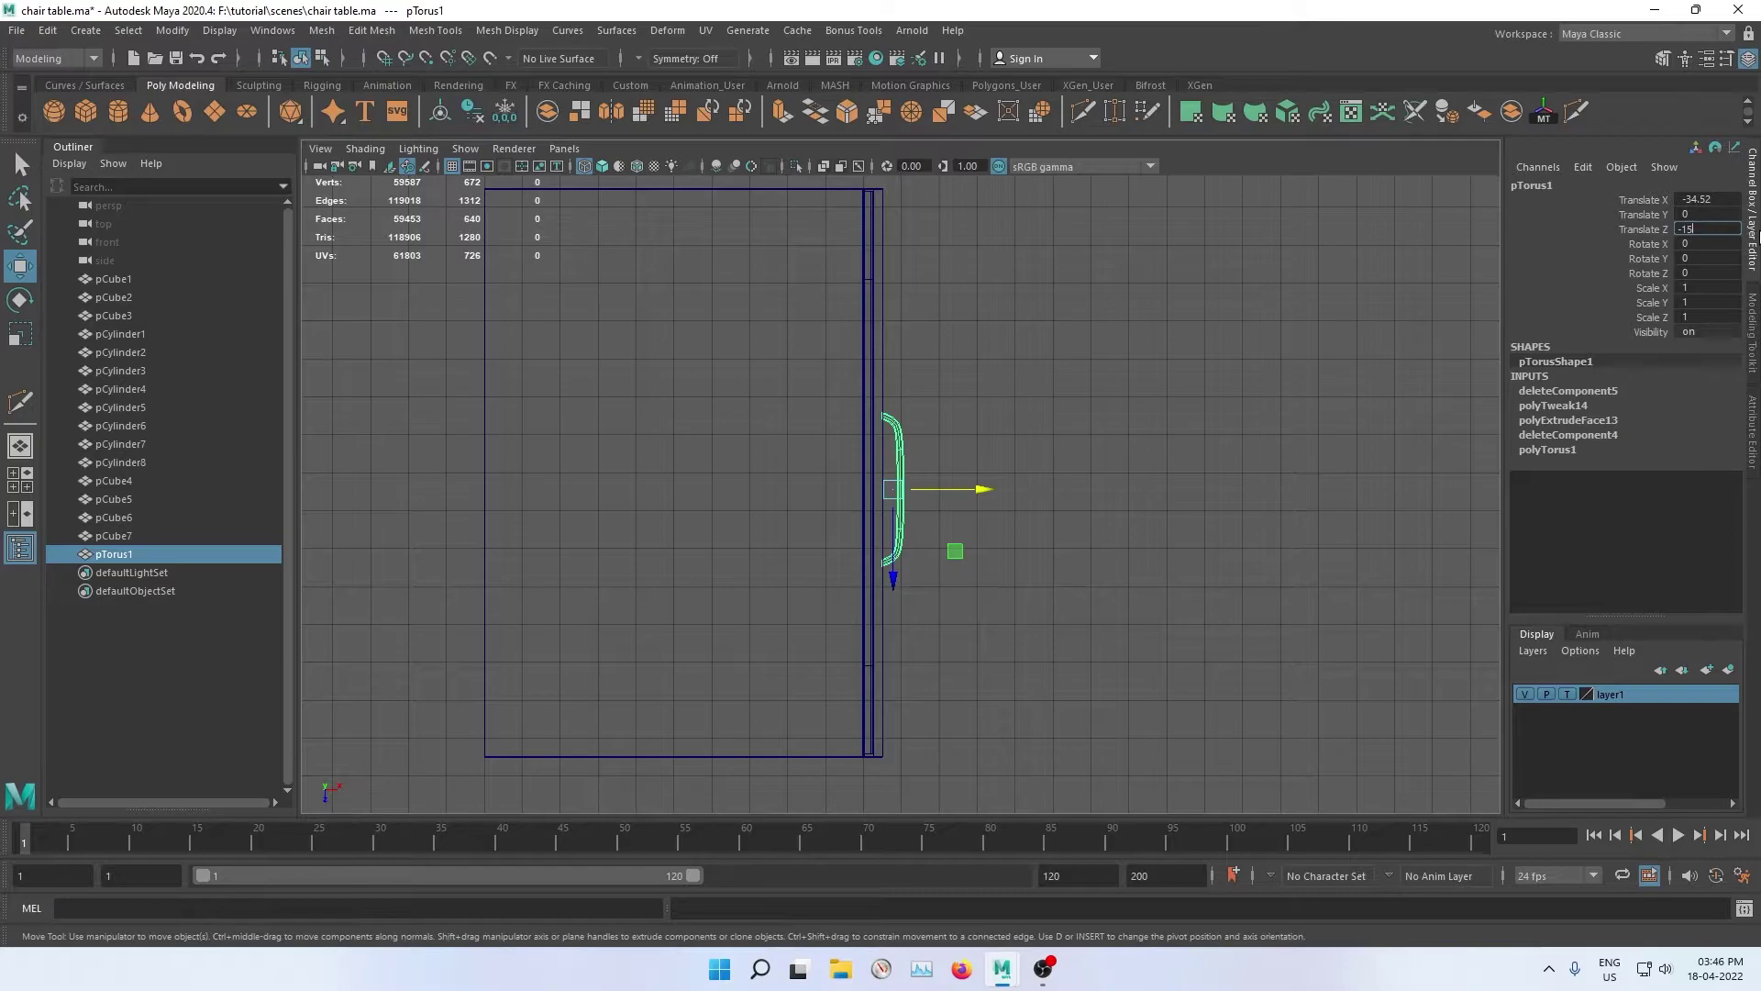
key("Return")
Step: Slide the handle along Z against the drawer front to about Translate Z -16.48
scroll(1087, 408, "down", 2)
scroll(917, 409, "down", 1)
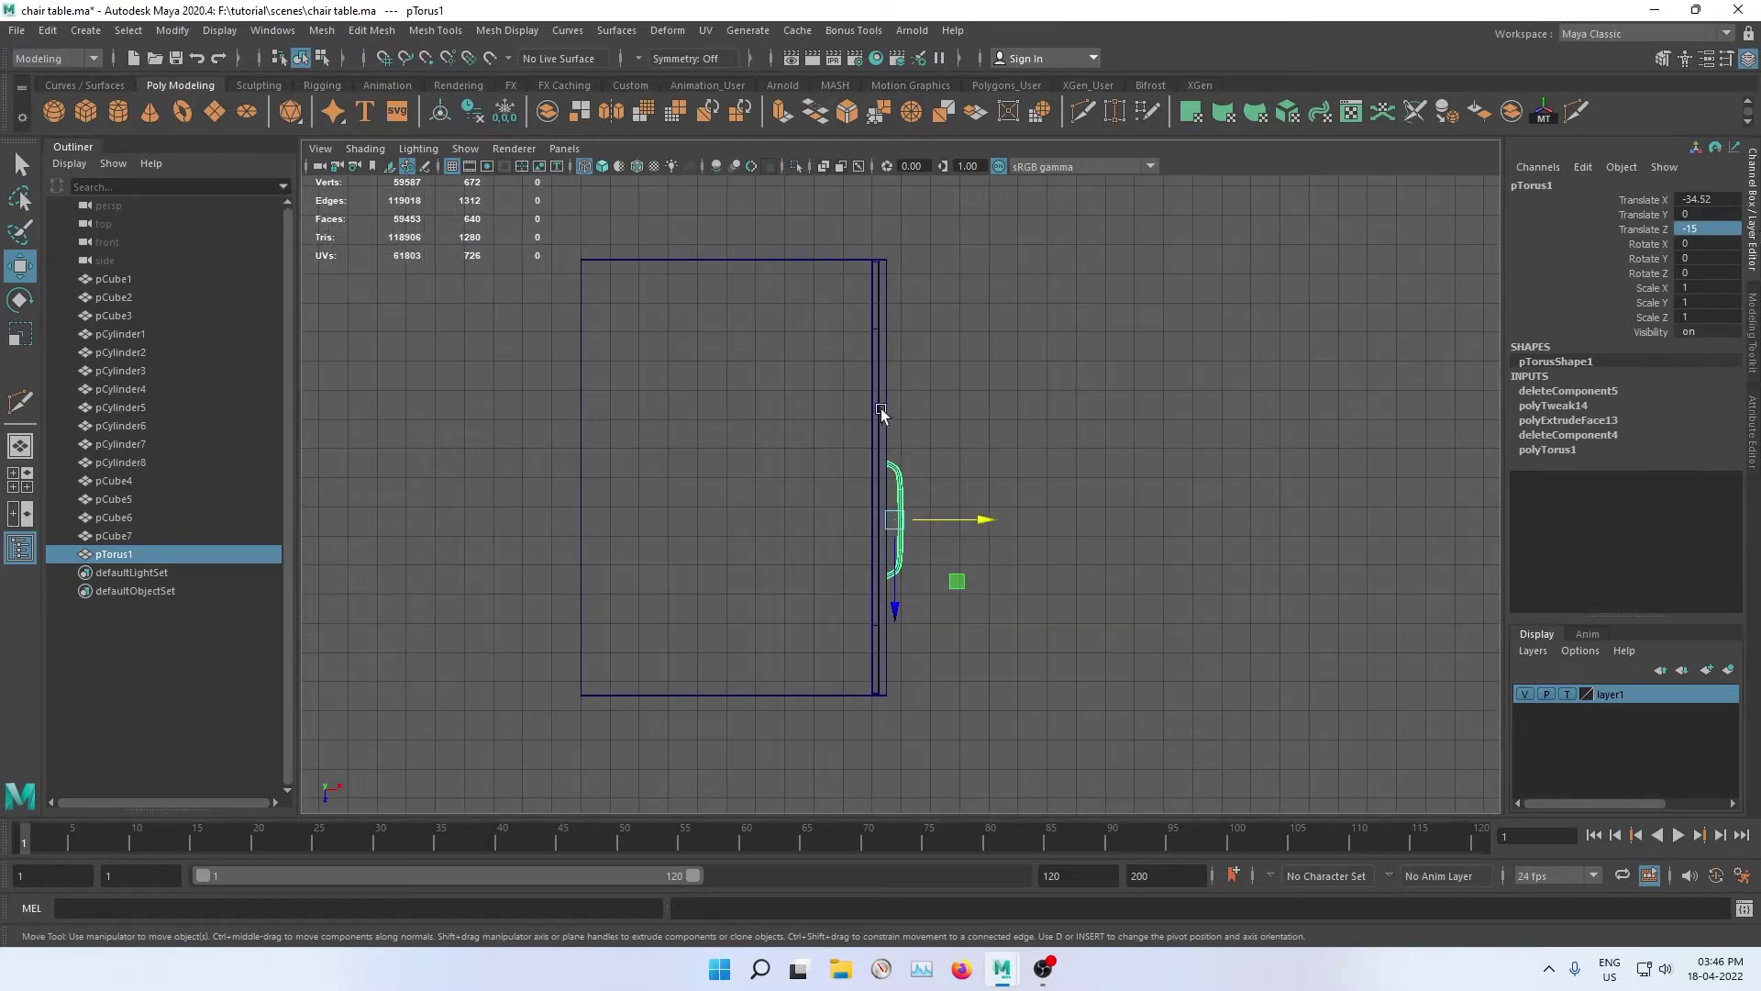
left_click(579, 385)
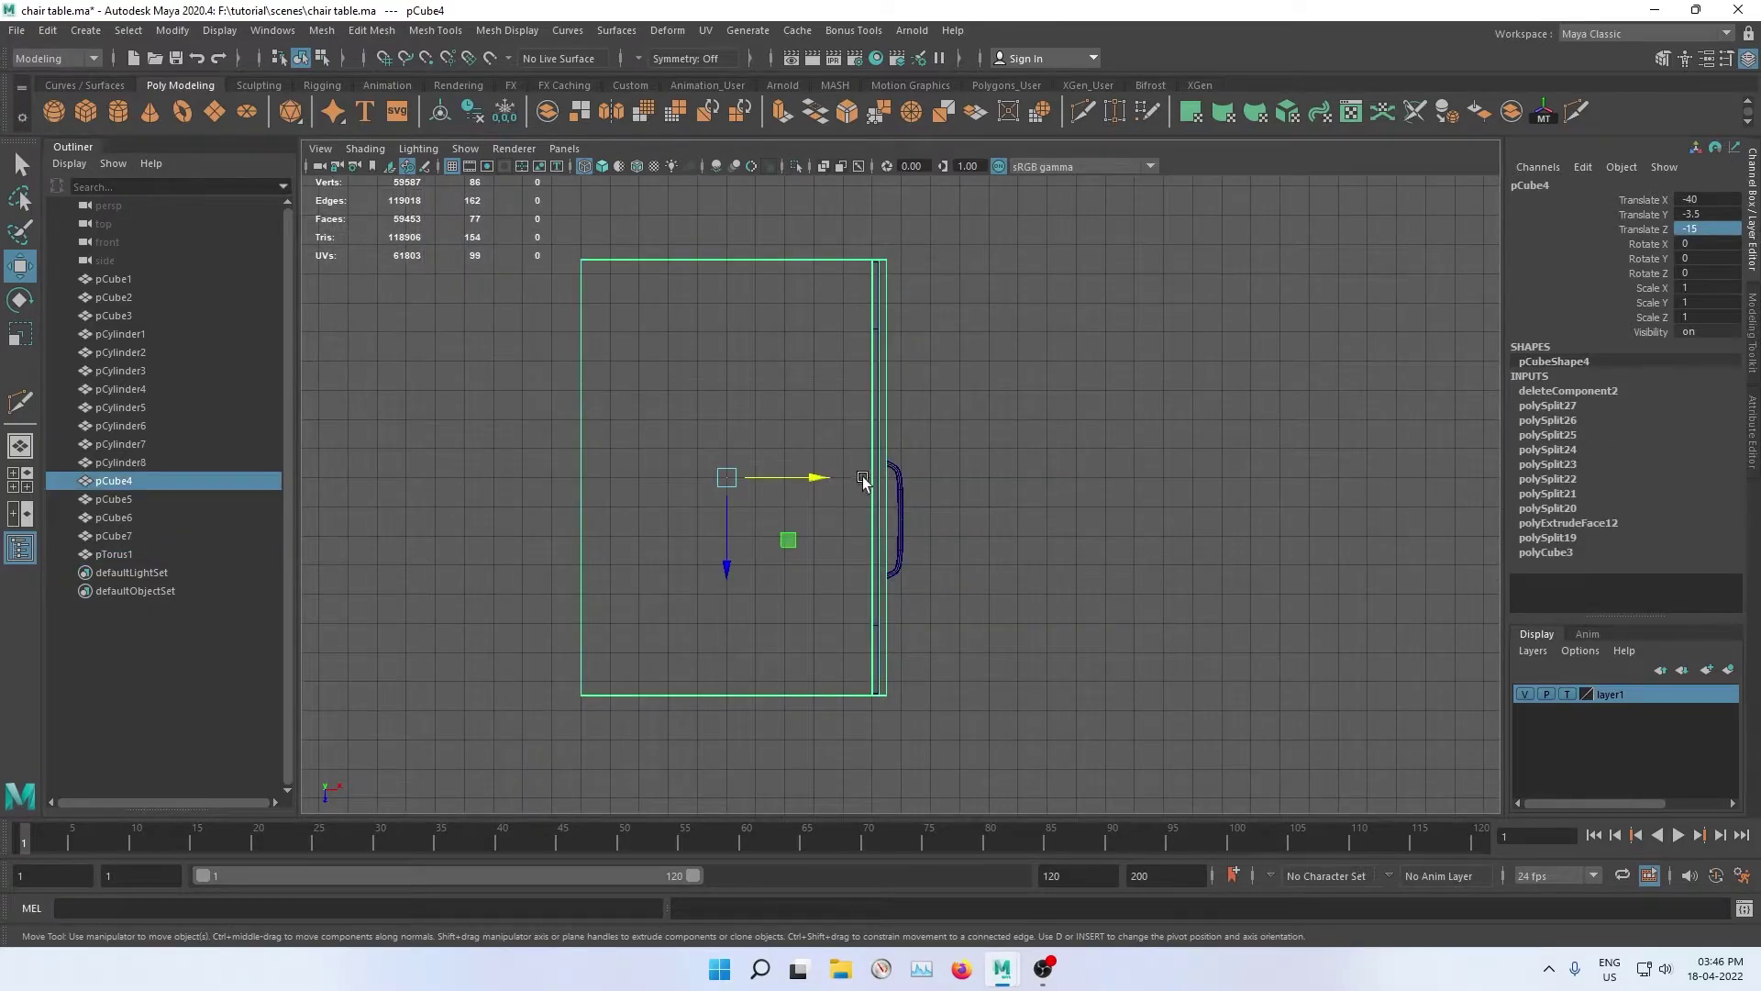
left_click(899, 504)
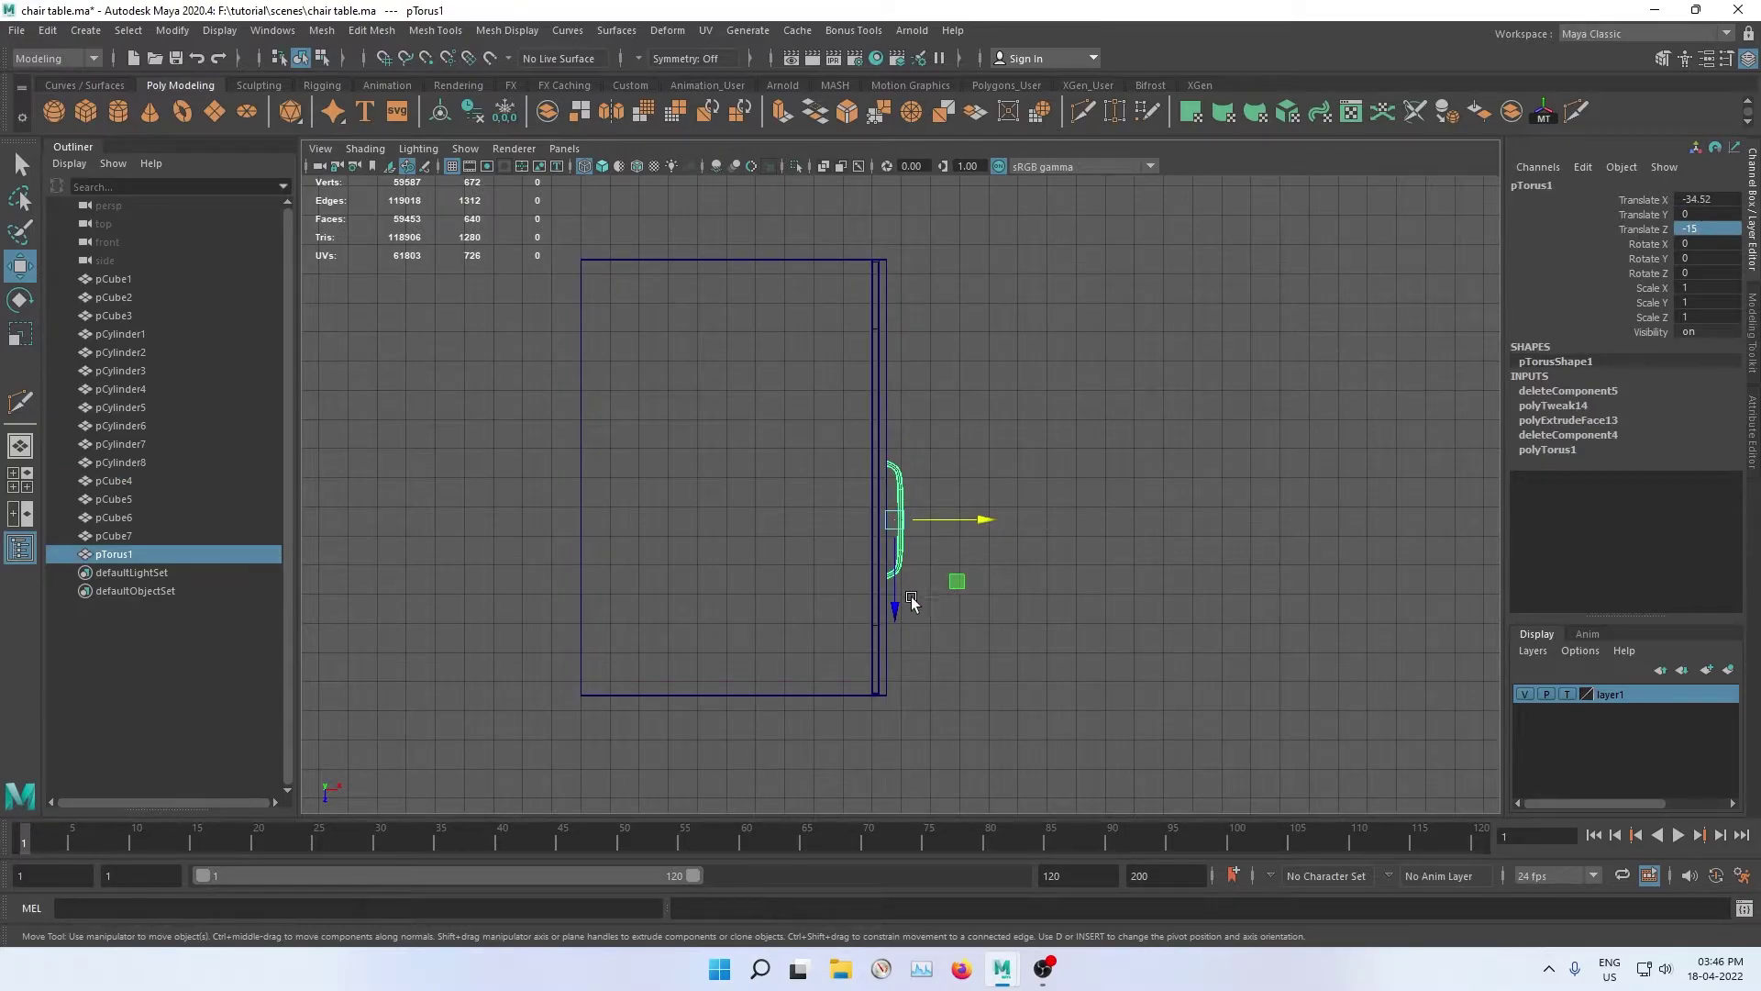
left_click_drag(911, 601, 896, 564)
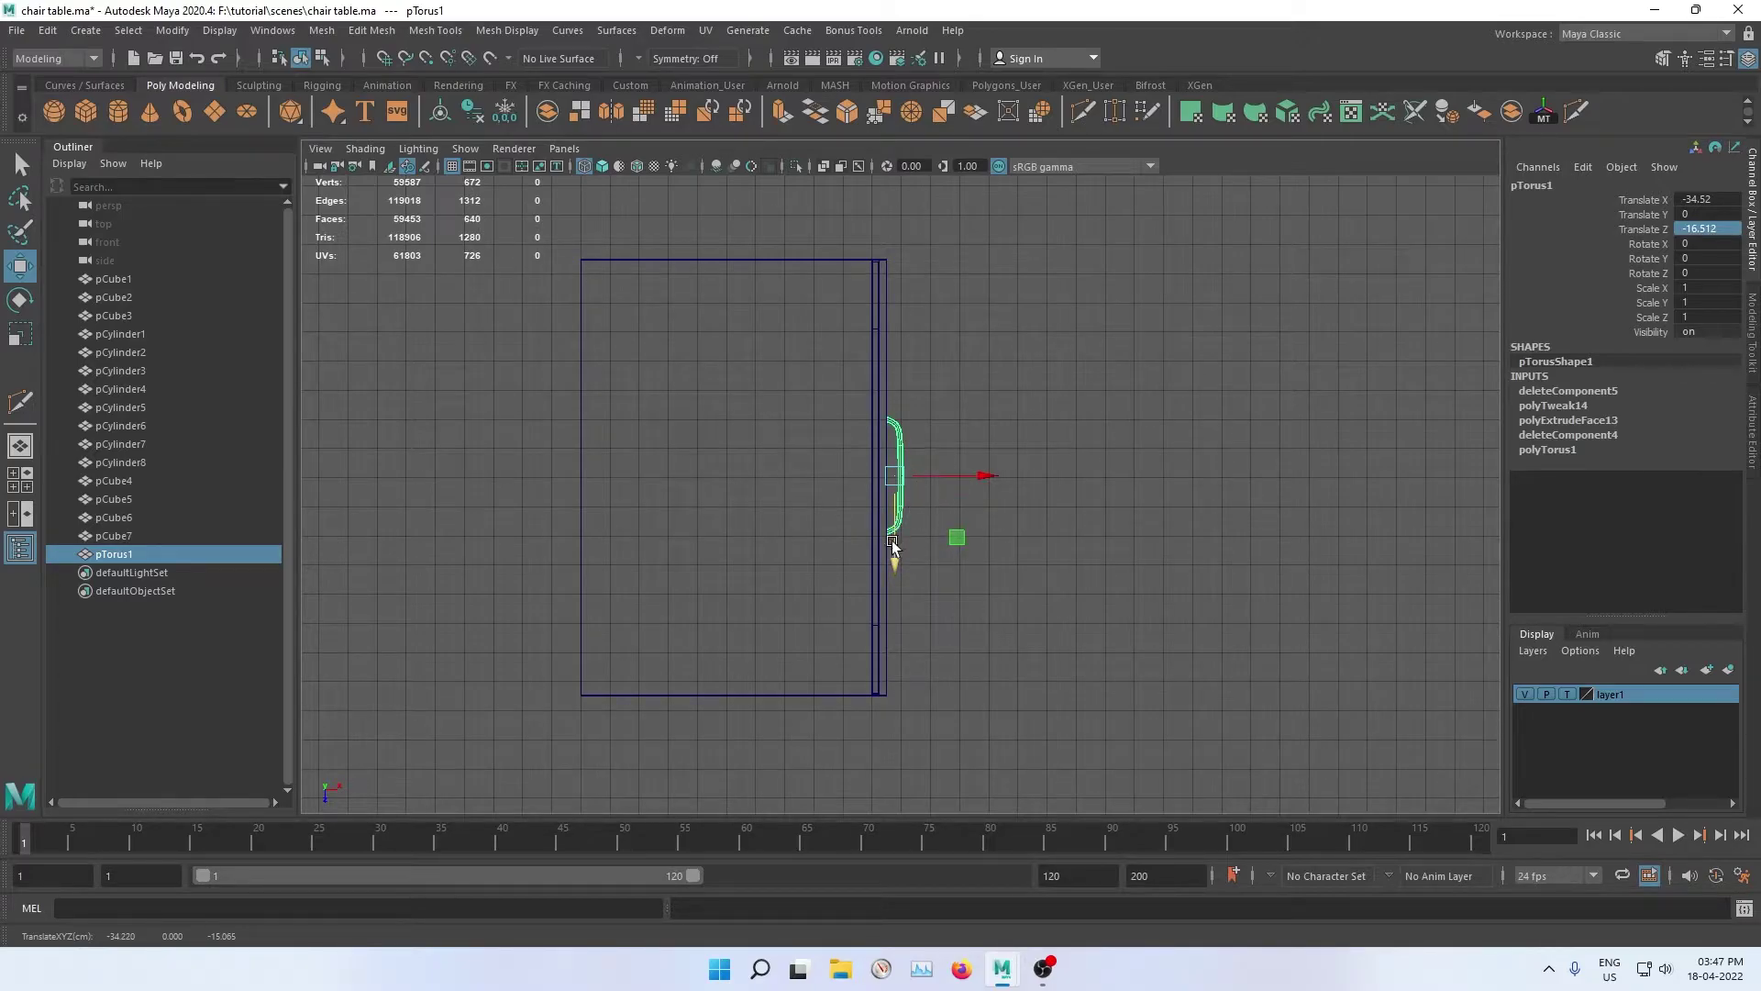
left_click(817, 458)
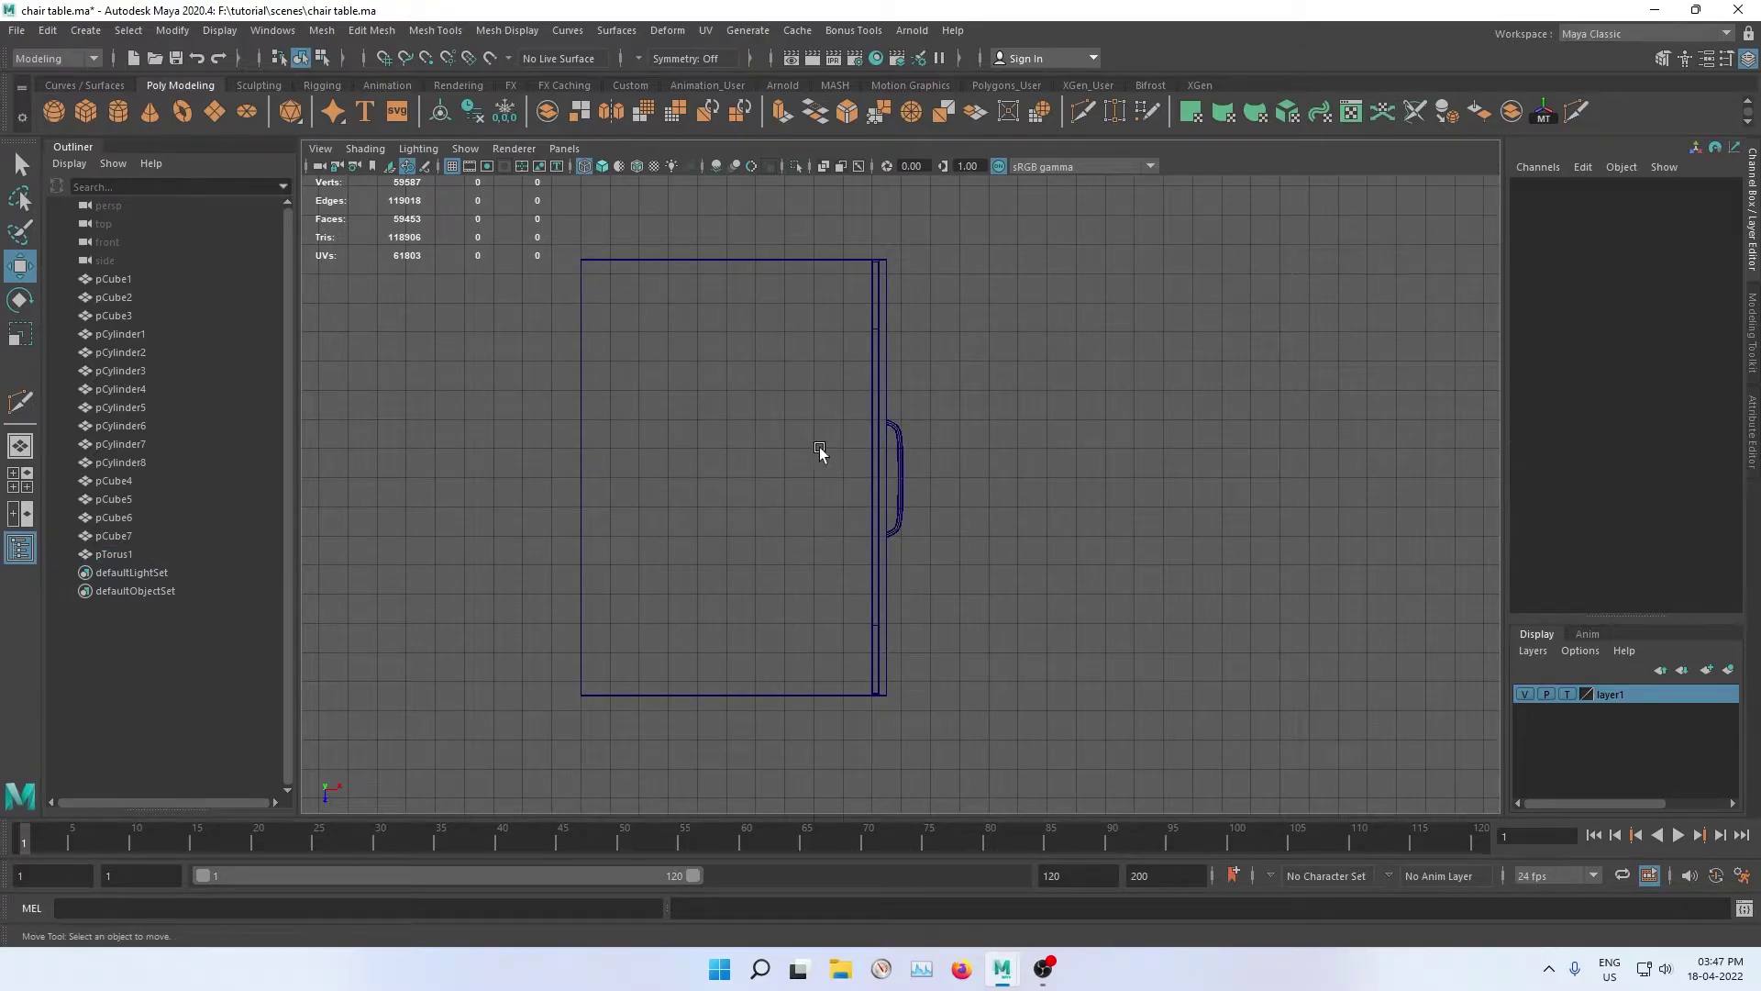
left_click(582, 449)
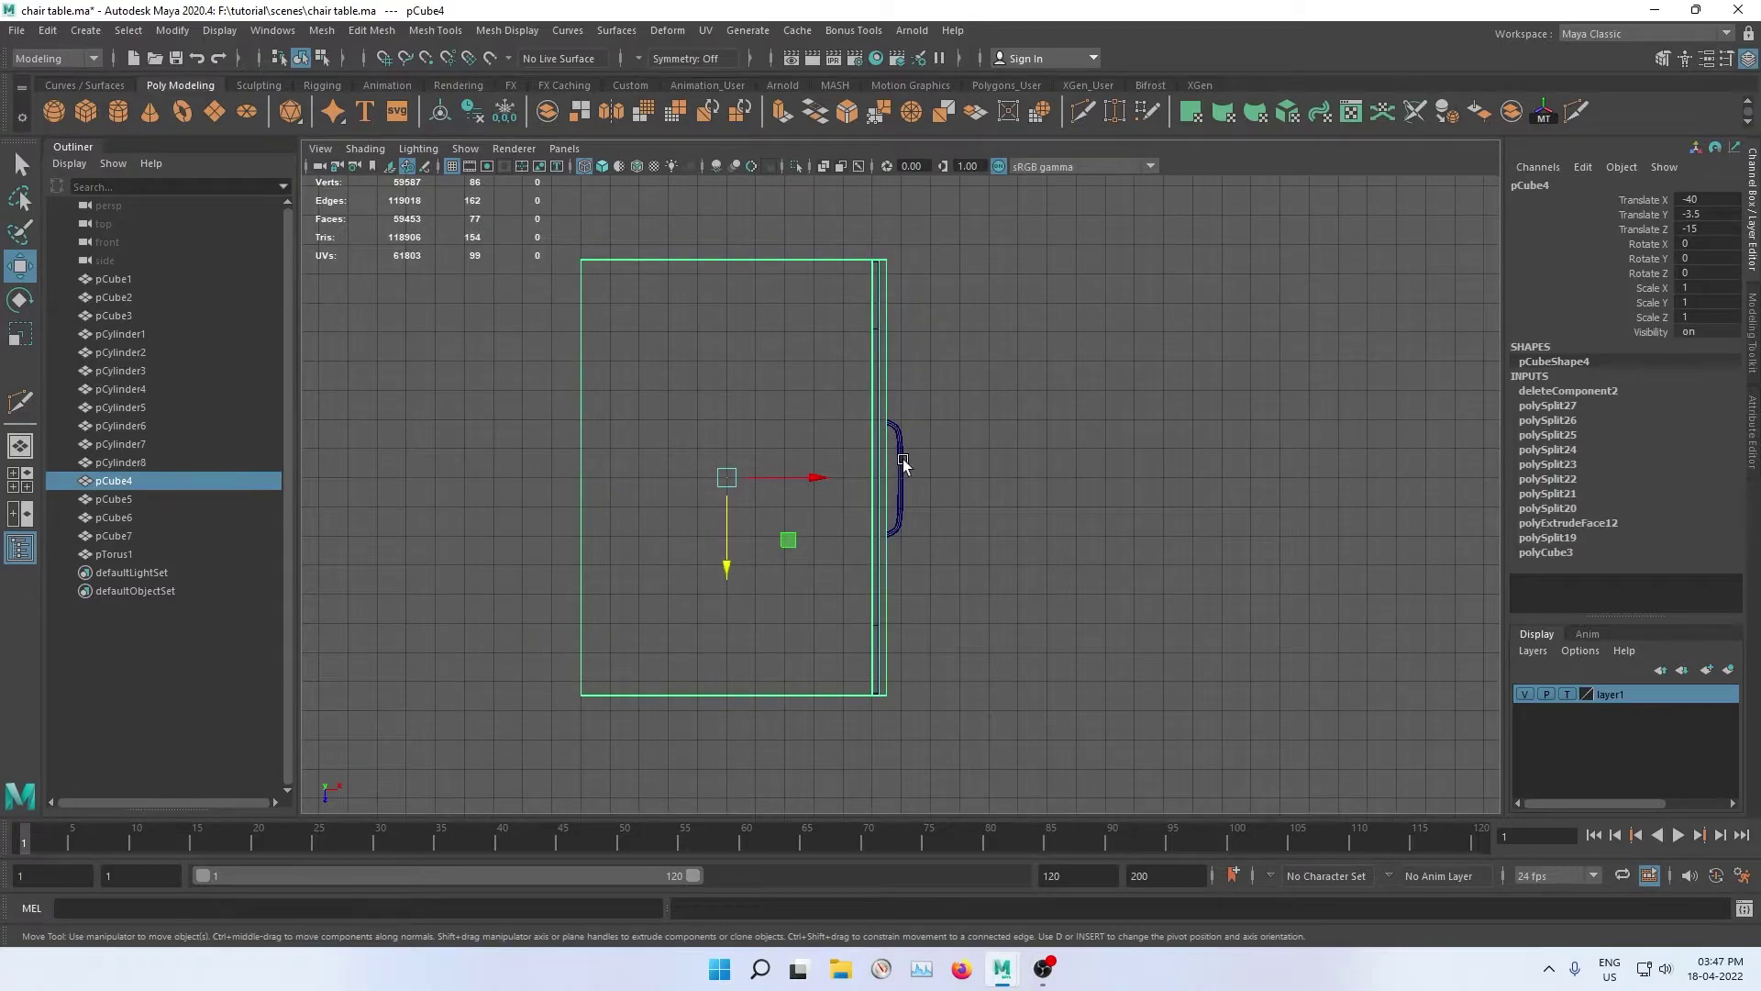
left_click(722, 548)
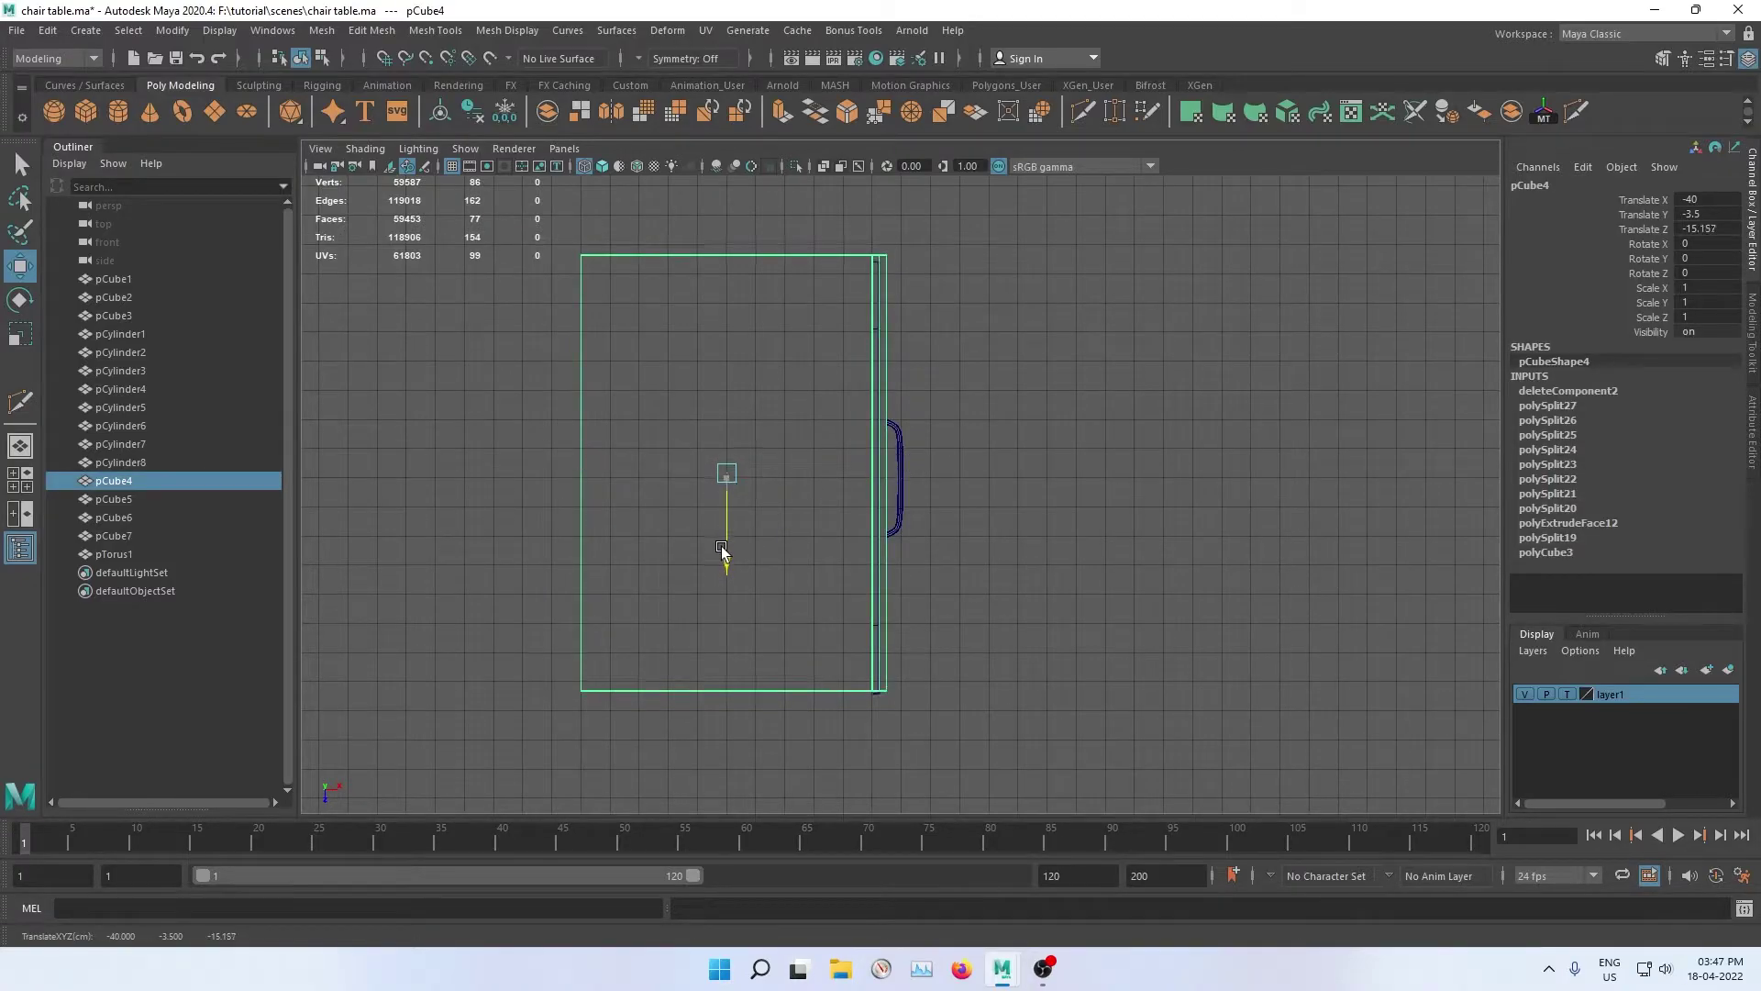
left_click(897, 503)
left_click_drag(898, 513, 897, 523)
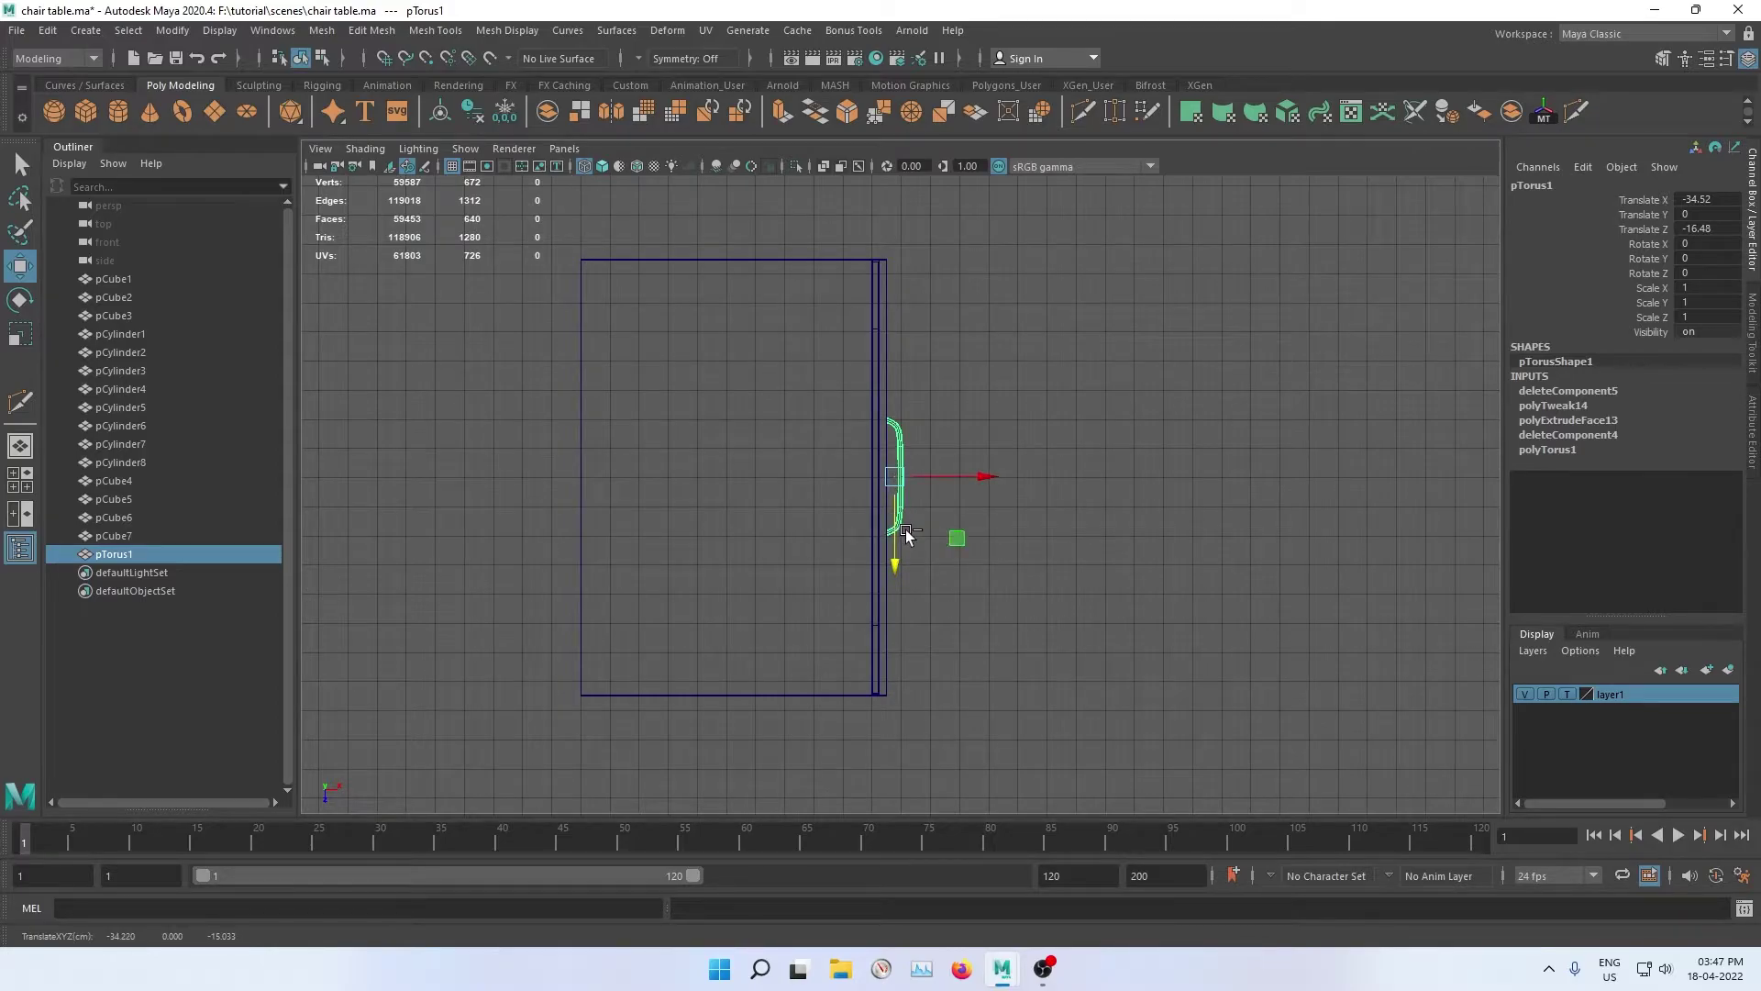
Step: In the front view, copy the top handle and move the copy down toward the middle drawer
key("space")
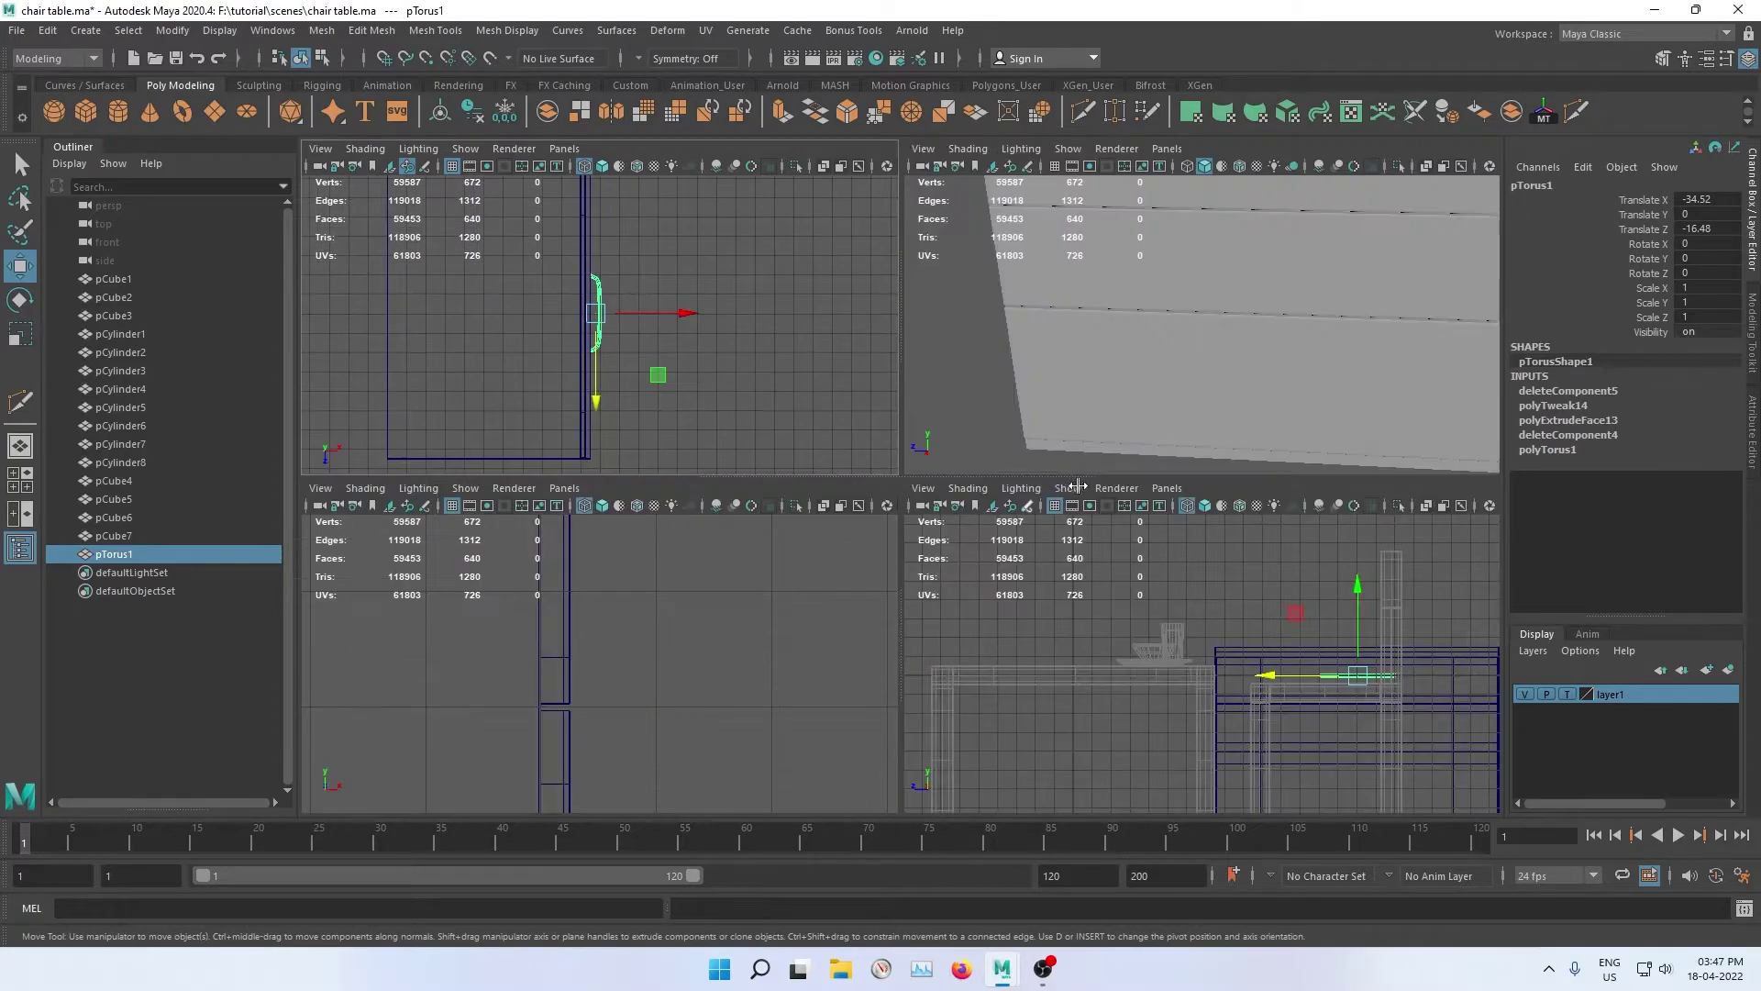
key("space")
mouse_move(1118, 412)
left_mouse_down("alt")
mouse_move(872, 432)
mouse_move(794, 411)
left_mouse_up("alt")
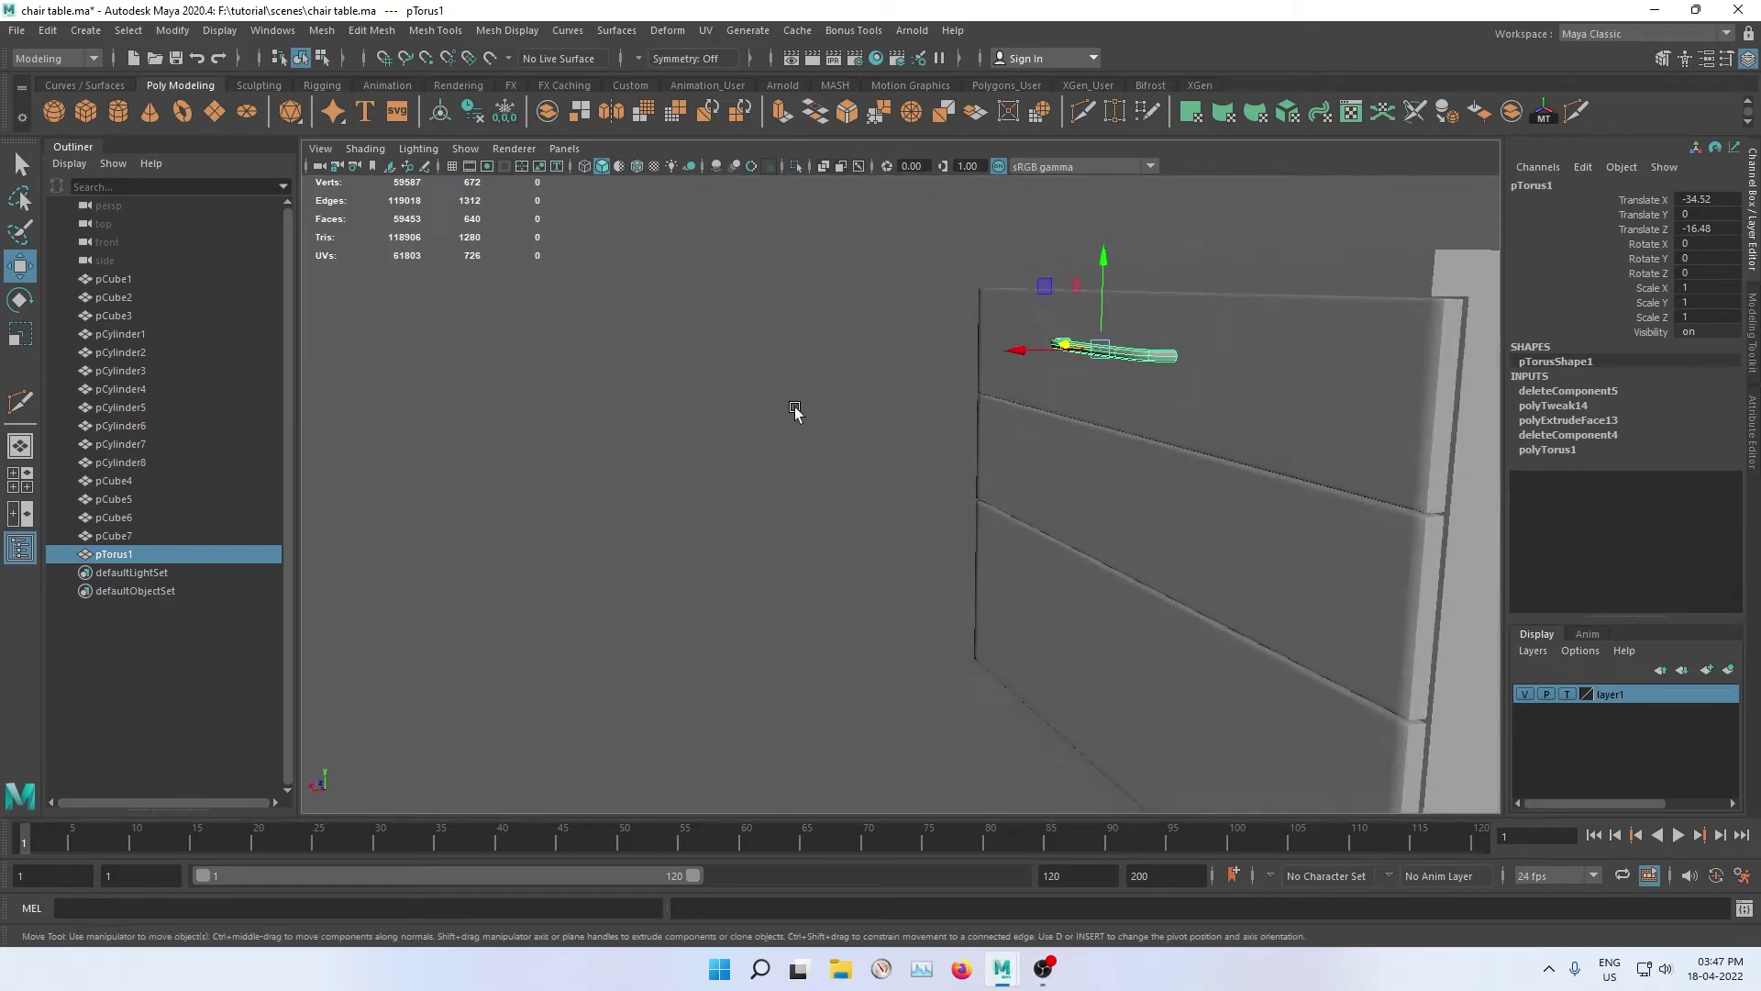
mouse_move(1026, 292)
left_mouse_down("alt")
mouse_move(746, 381)
mouse_move(822, 326)
mouse_move(814, 311)
mouse_move(896, 274)
mouse_move(908, 221)
mouse_move(1059, 331)
mouse_move(1187, 322)
mouse_move(740, 342)
mouse_move(635, 535)
left_mouse_up("alt")
key("space")
key("space")
scroll(913, 511, "up", 2)
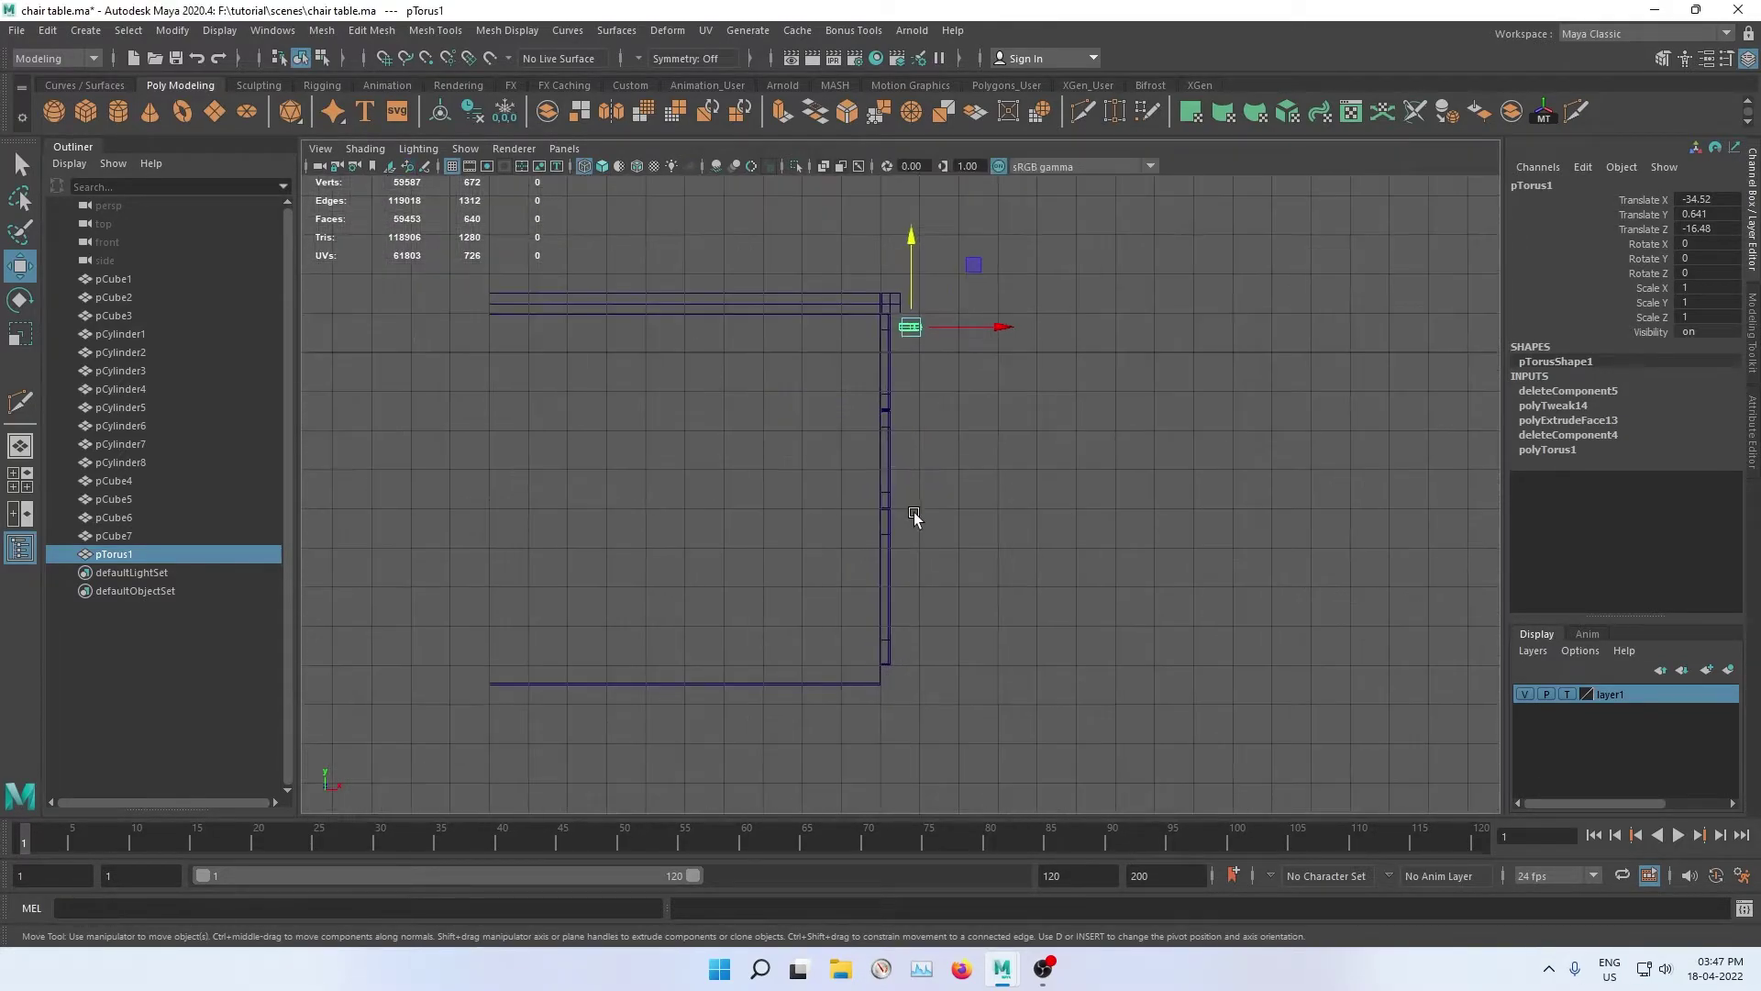
scroll(882, 503, "up", 2)
scroll(883, 503, "up", 1)
middle_click_drag(884, 479, 801, 589, "alt")
scroll(802, 590, "up", 2)
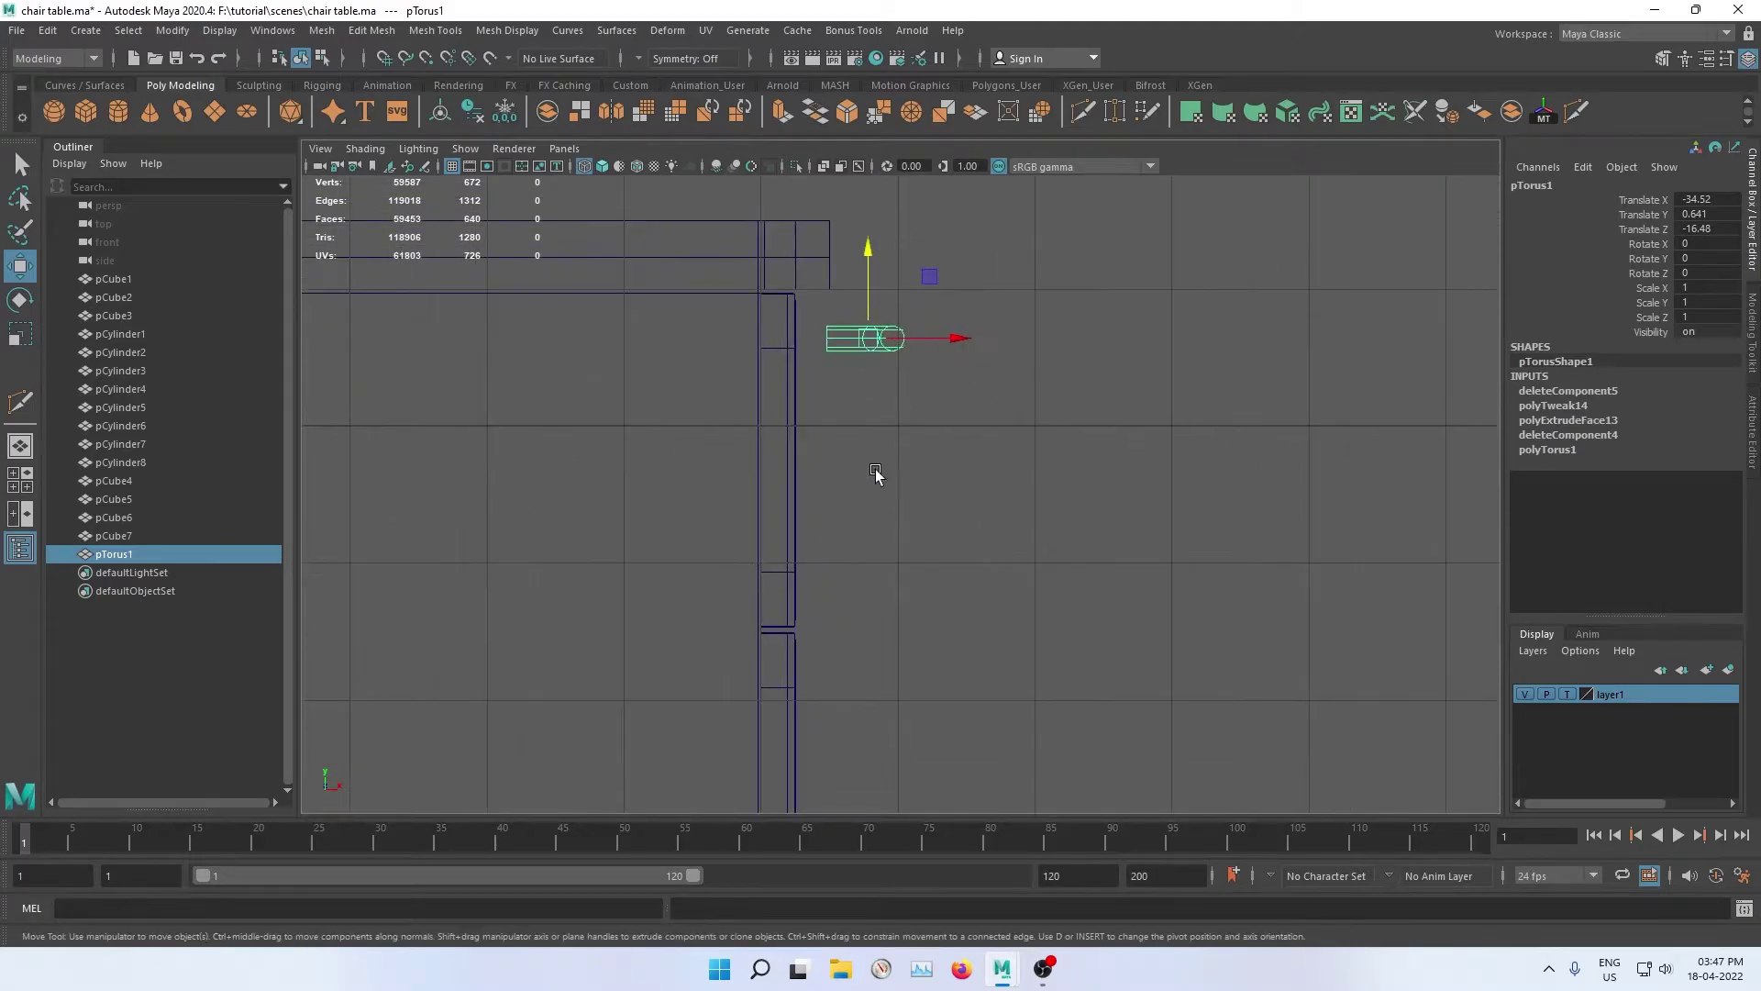
left_click_drag(942, 335, 916, 342, "shift")
scroll(908, 353, "down", 2)
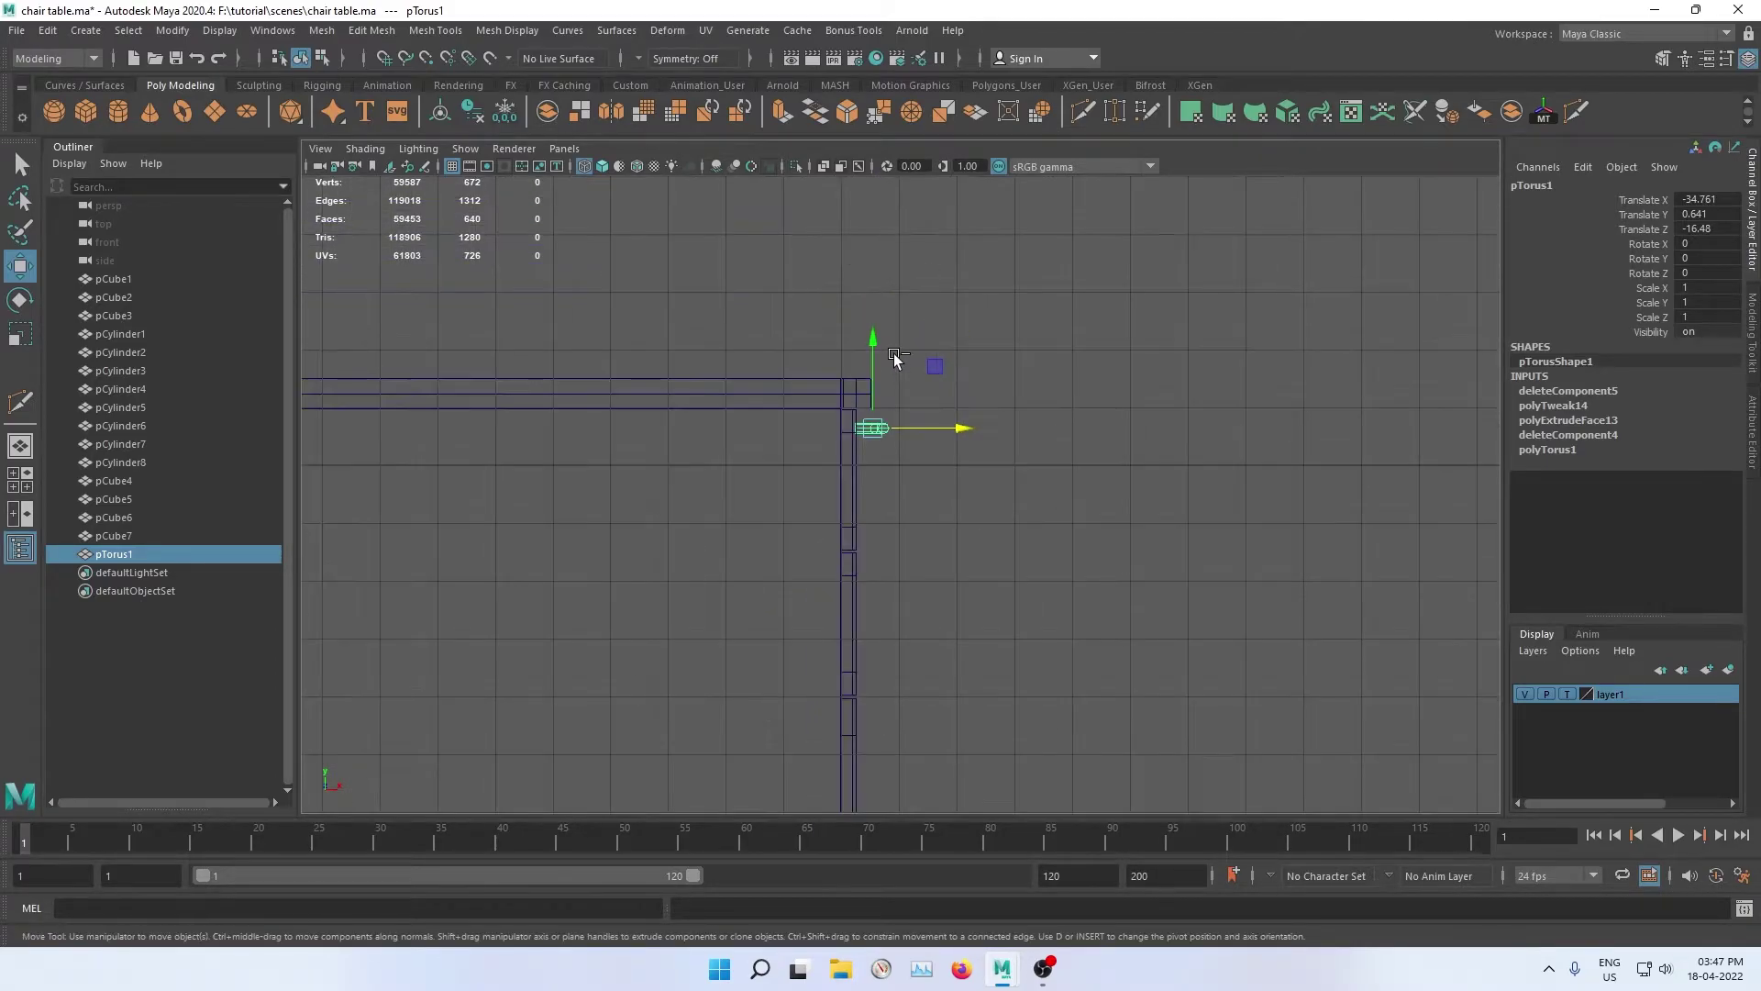
mouse_move(928, 499)
middle_mouse_down("alt")
mouse_move(919, 432)
mouse_move(892, 397)
middle_mouse_up("alt")
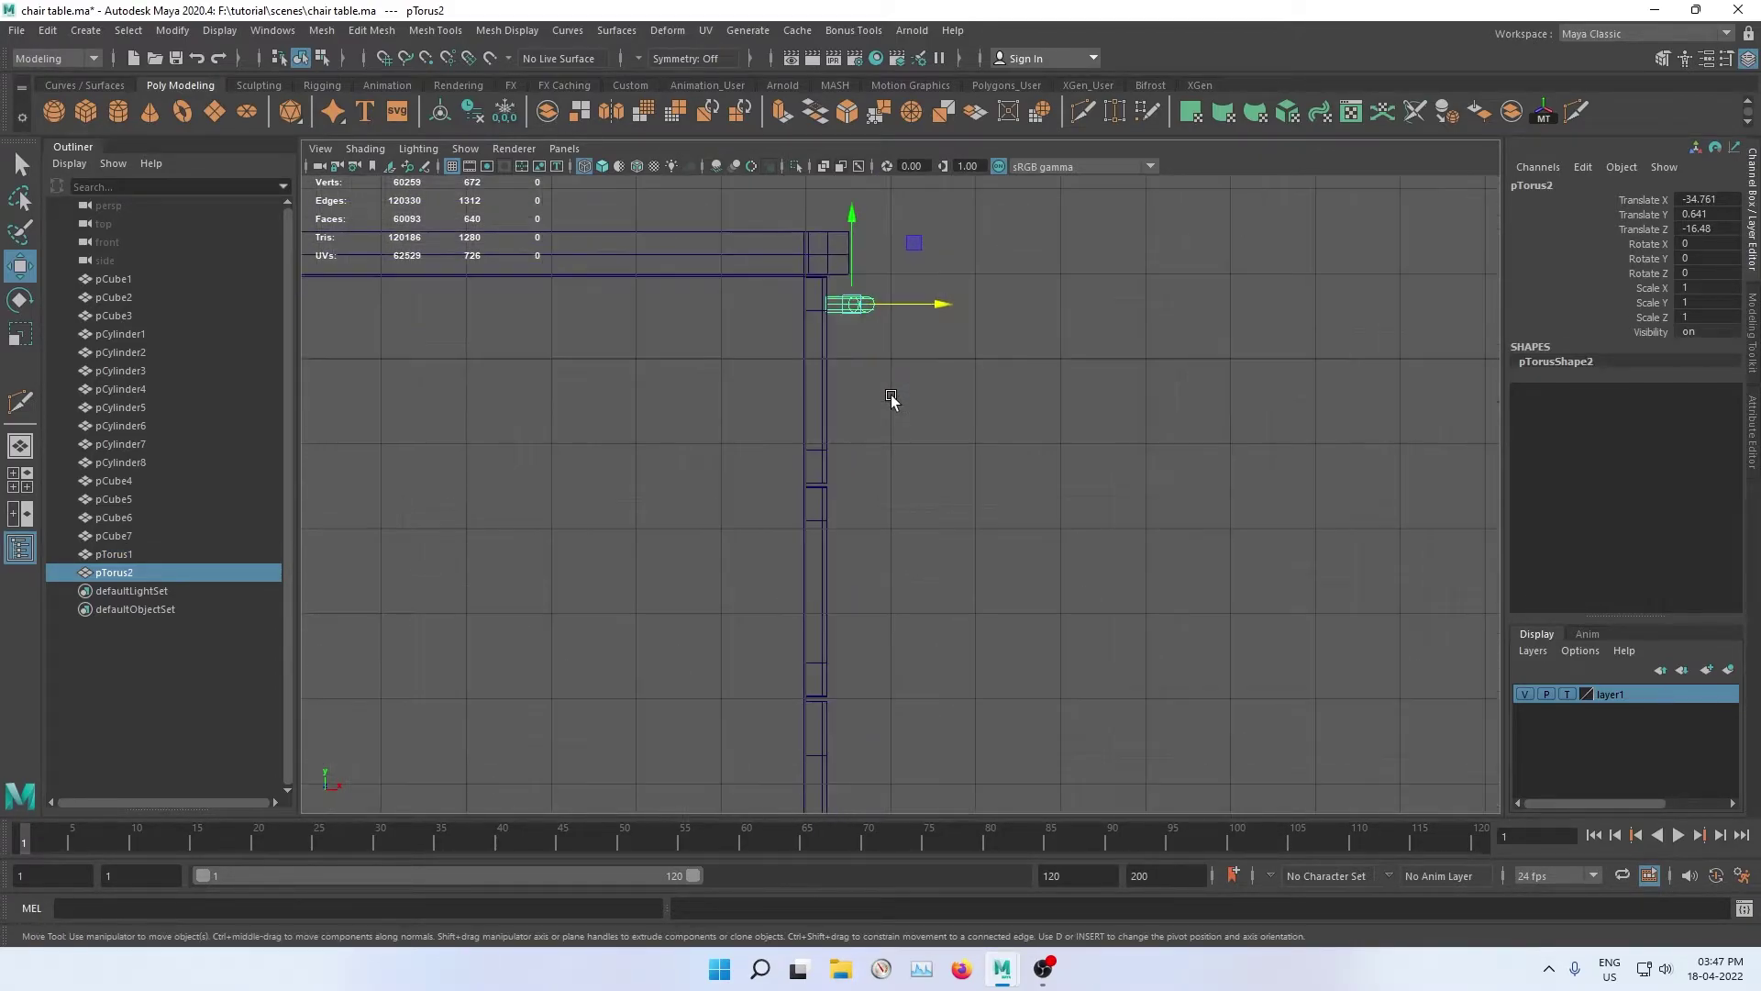
scroll(853, 376, "up", 2)
scroll(806, 362, "down", 2)
left_click_drag(841, 346, 841, 535)
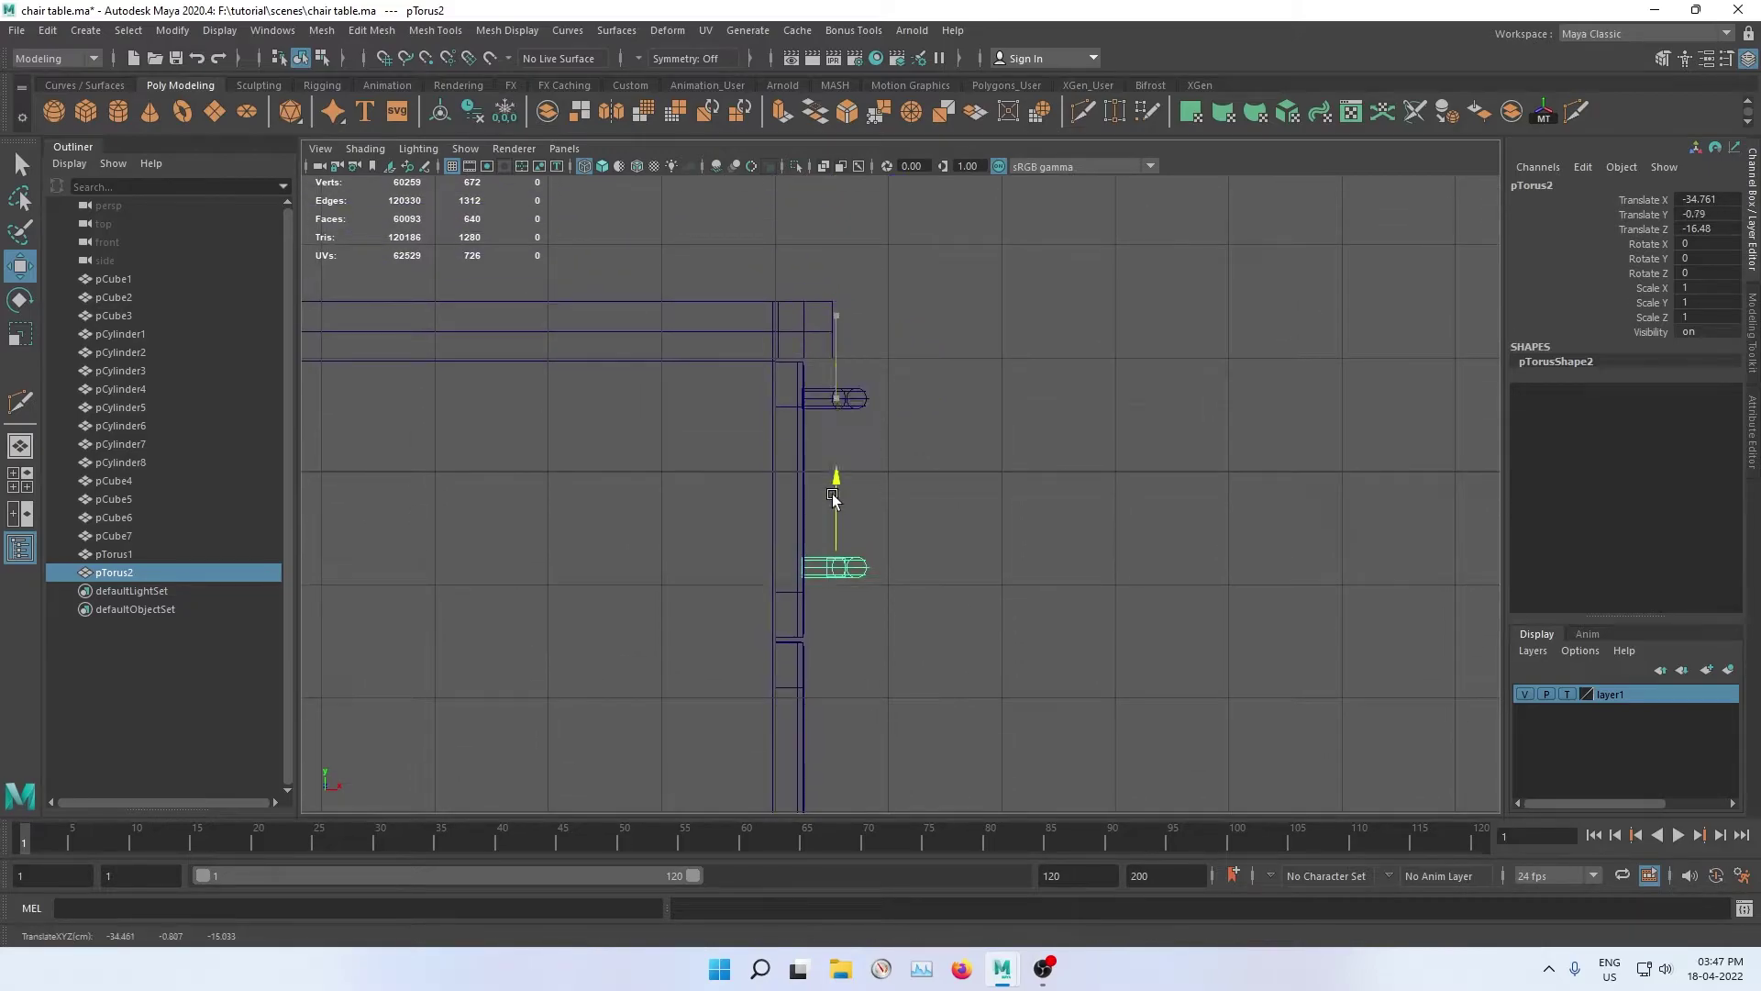
Step: Lower the top handle slightly and settle the second handle onto the middle drawer front
left_click(837, 394)
scroll(838, 404, "up", 1)
scroll(838, 404, "up", 1)
left_click_drag(807, 283, 806, 295)
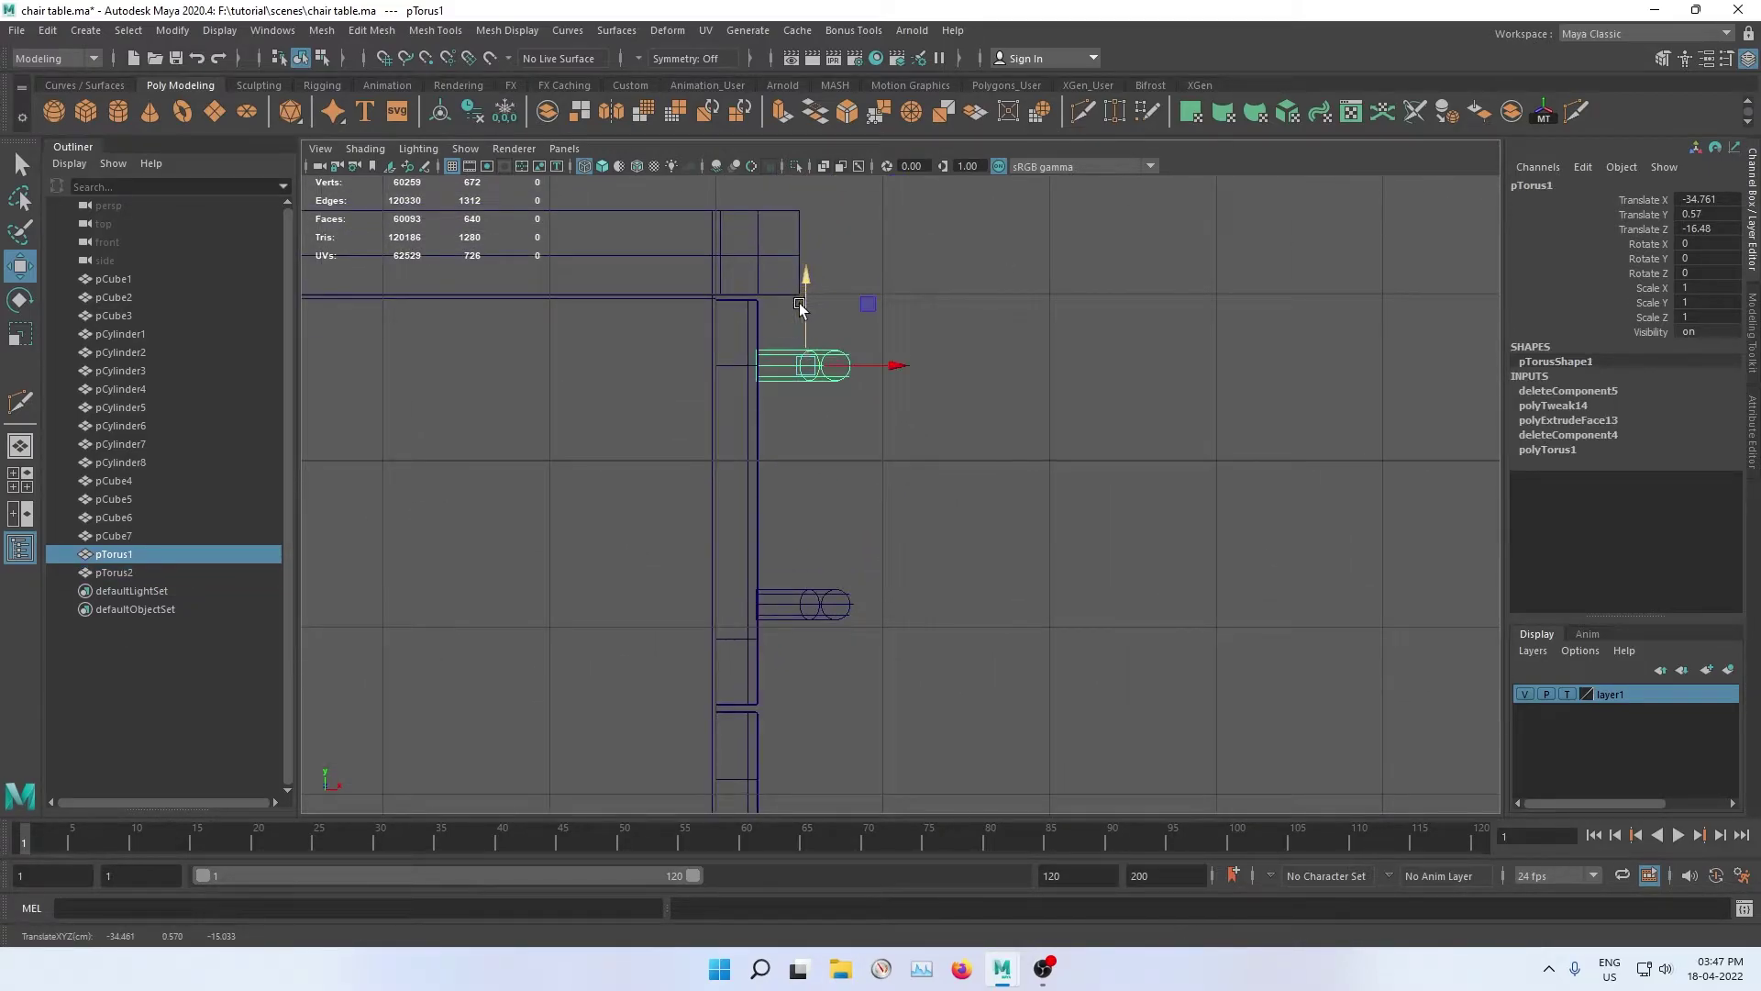
middle_click_drag(799, 306, 839, 176, "alt")
left_click(857, 476)
left_click_drag(844, 417, 826, 592)
middle_click_drag(986, 613, 1023, 391, "alt")
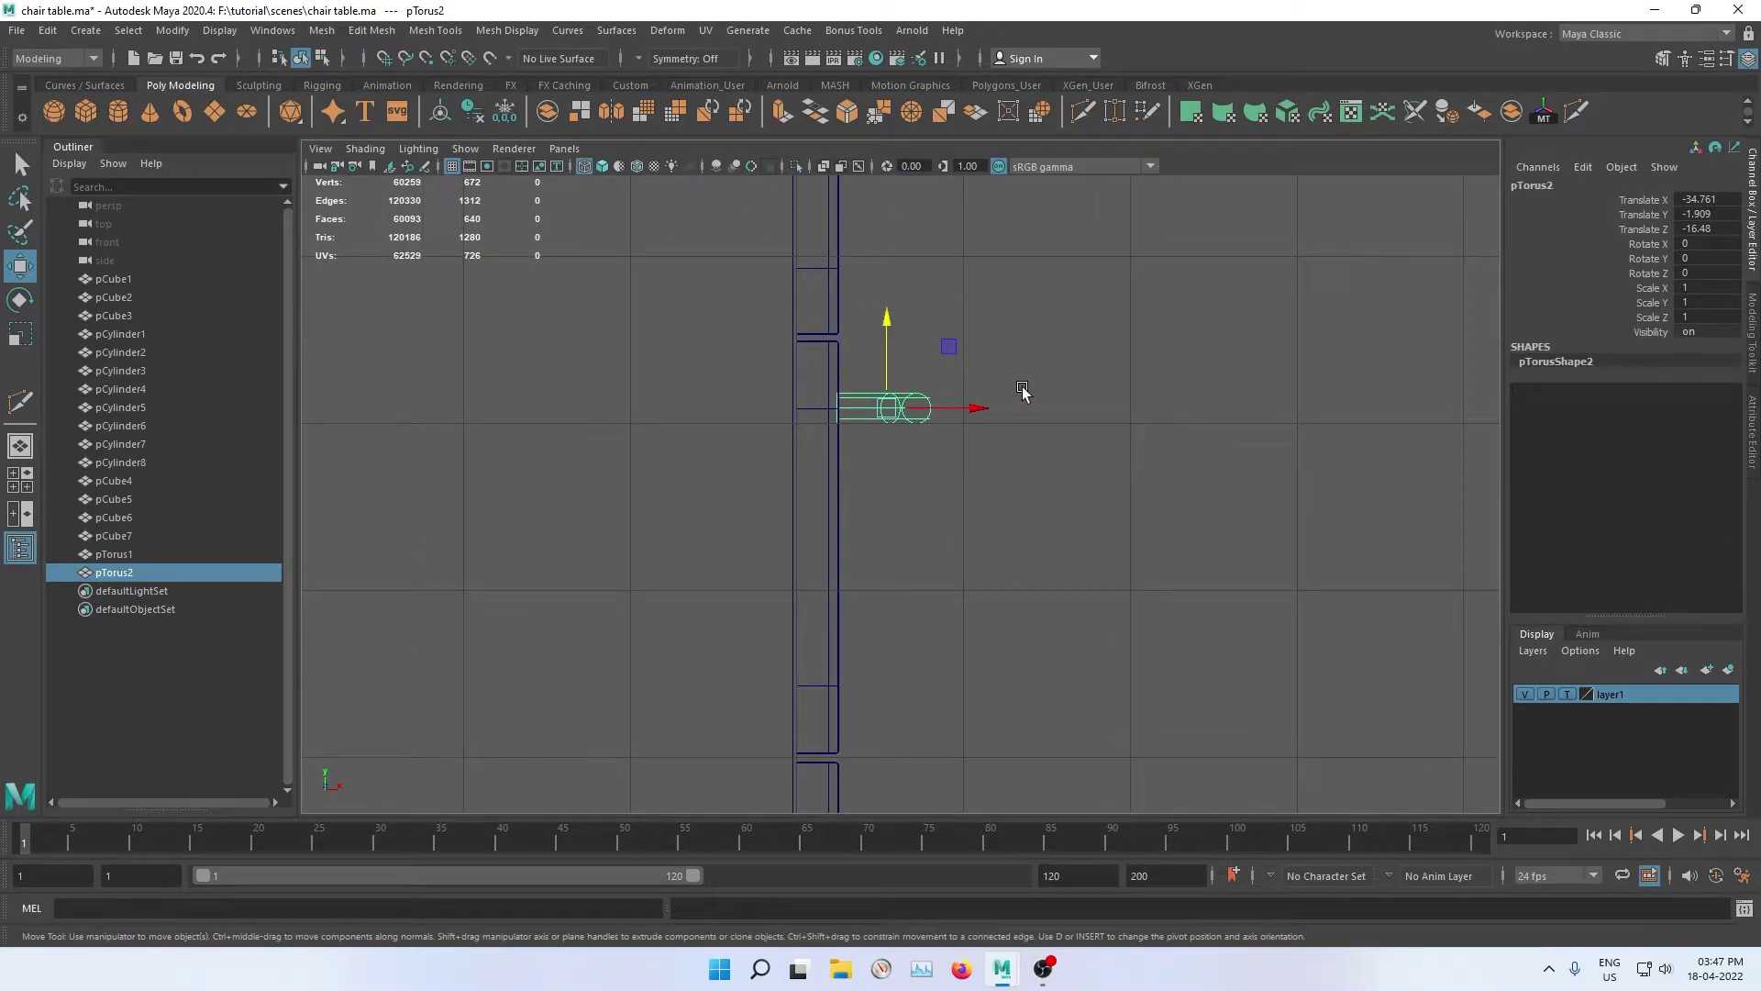
Step: Duplicate the middle handle with Ctrl+D and place the copy on the bottom drawer front
scroll(1023, 391, "down", 5)
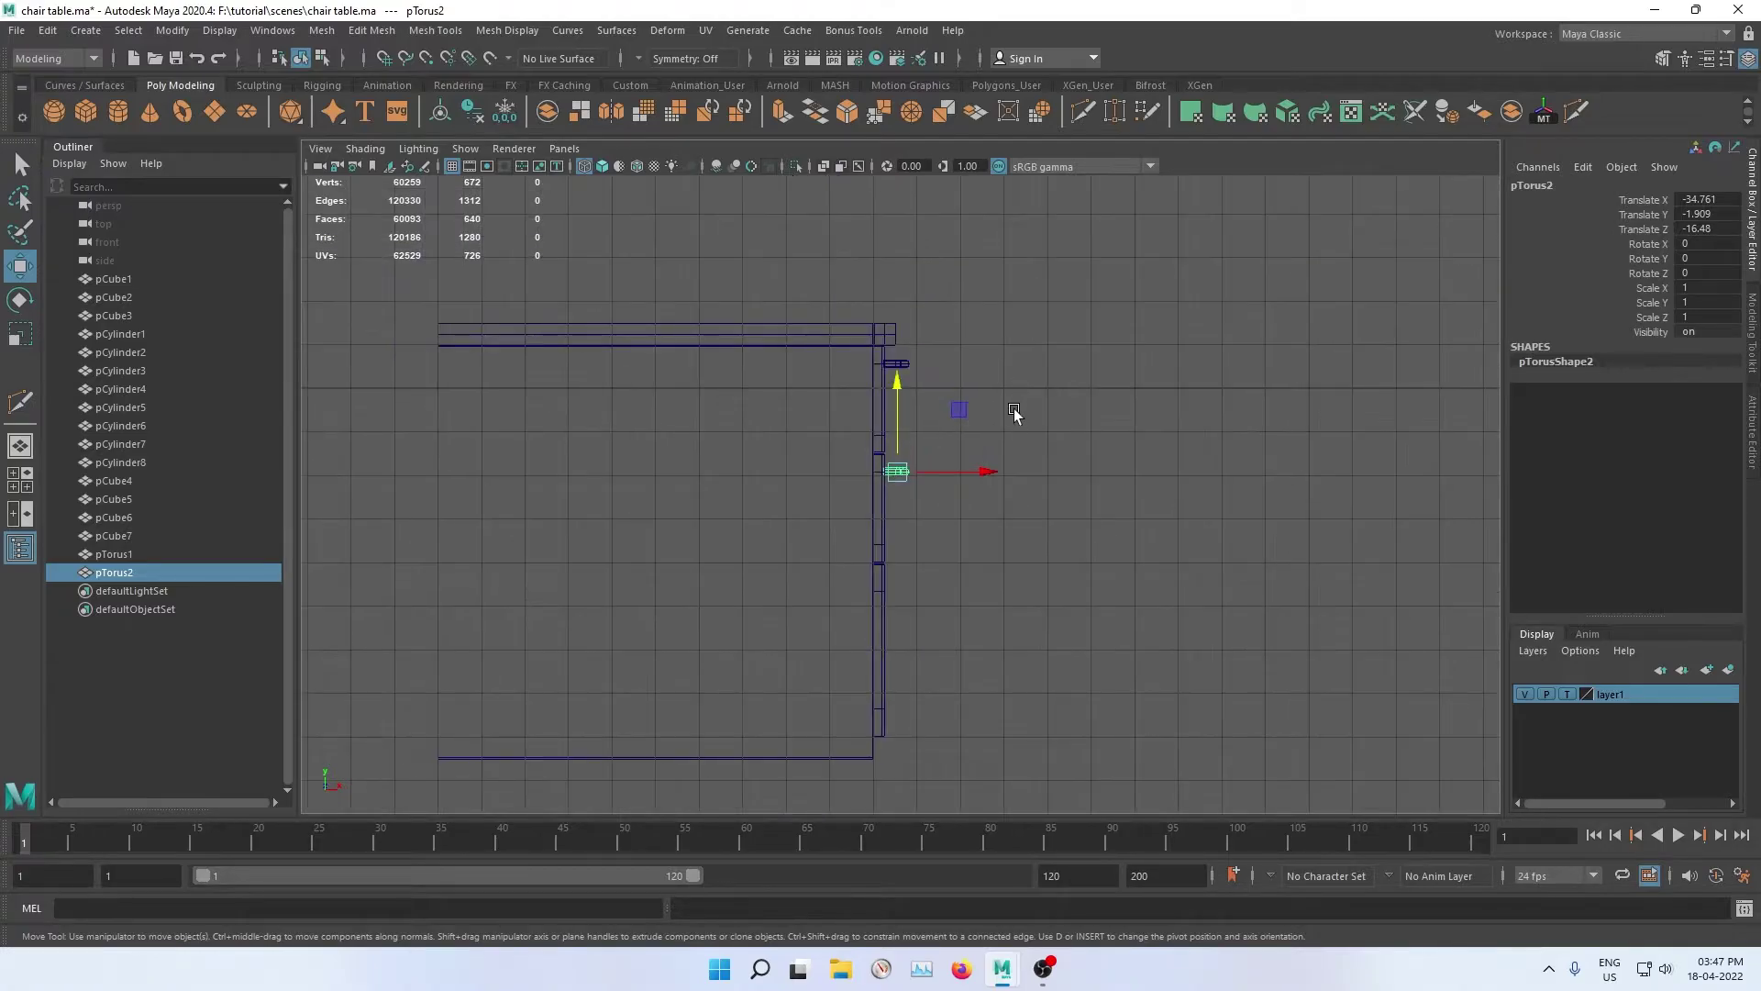
middle_click_drag(1014, 413, 975, 315, "alt")
key("ctrl+d")
scroll(978, 354, "up", 2)
left_click_drag(845, 250, 812, 438)
scroll(812, 437, "up", 1)
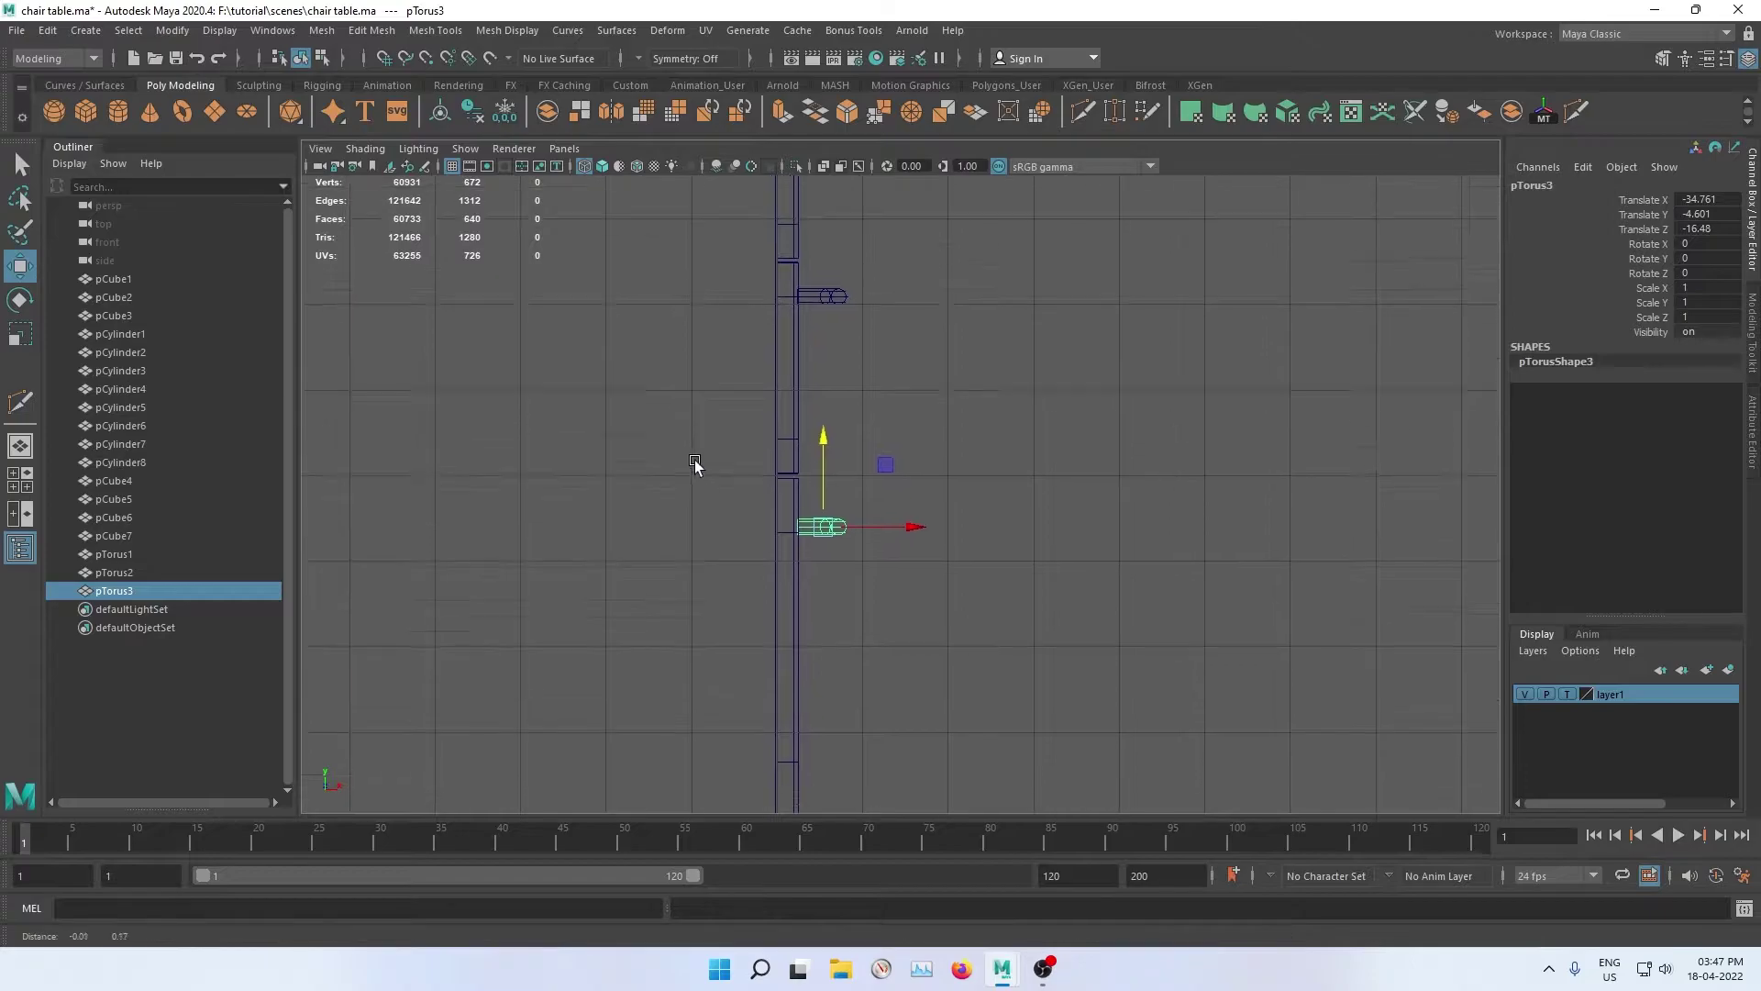
middle_click_drag(697, 464, 720, 642, "alt")
middle_click_drag(897, 656, 897, 648)
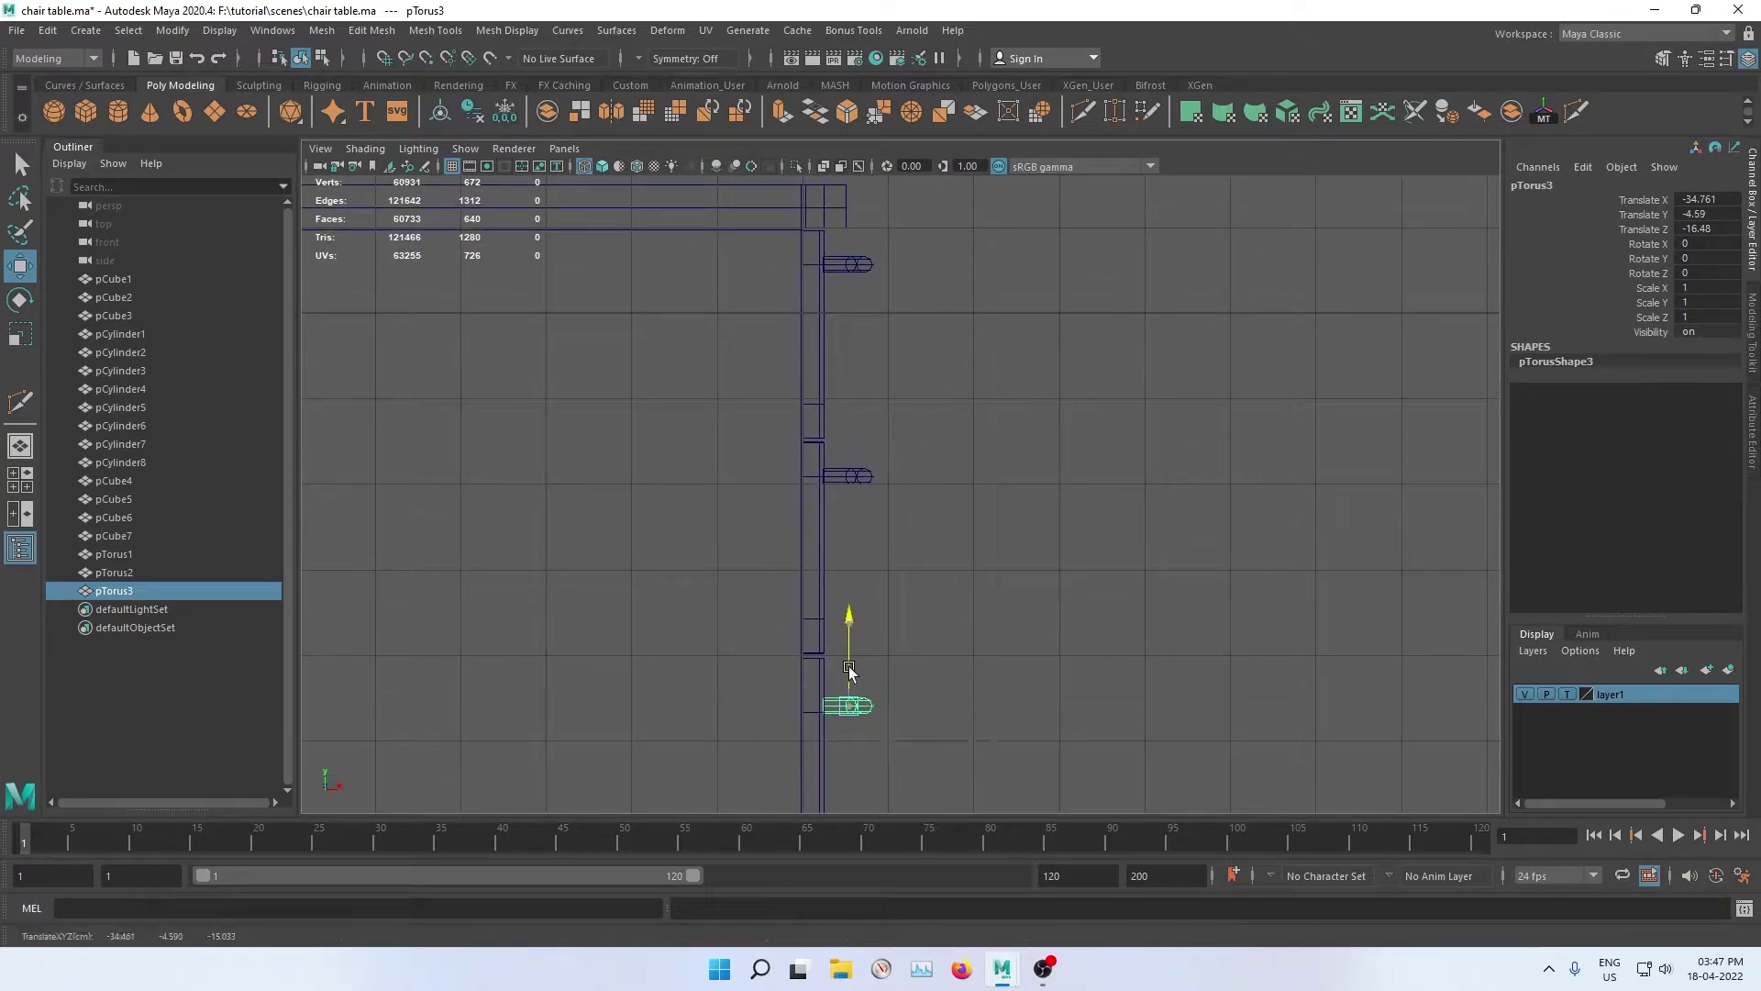
left_click(1162, 377)
key("space")
mouse_move(1163, 377)
left_mouse_down("alt")
mouse_move(1297, 413)
mouse_move(1175, 405)
mouse_move(1168, 381)
mouse_move(1136, 449)
mouse_move(1092, 389)
mouse_move(1215, 420)
mouse_move(1277, 515)
mouse_move(912, 441)
mouse_move(1030, 424)
mouse_move(844, 430)
mouse_move(1022, 523)
mouse_move(1054, 593)
mouse_move(1003, 577)
left_mouse_up("alt")
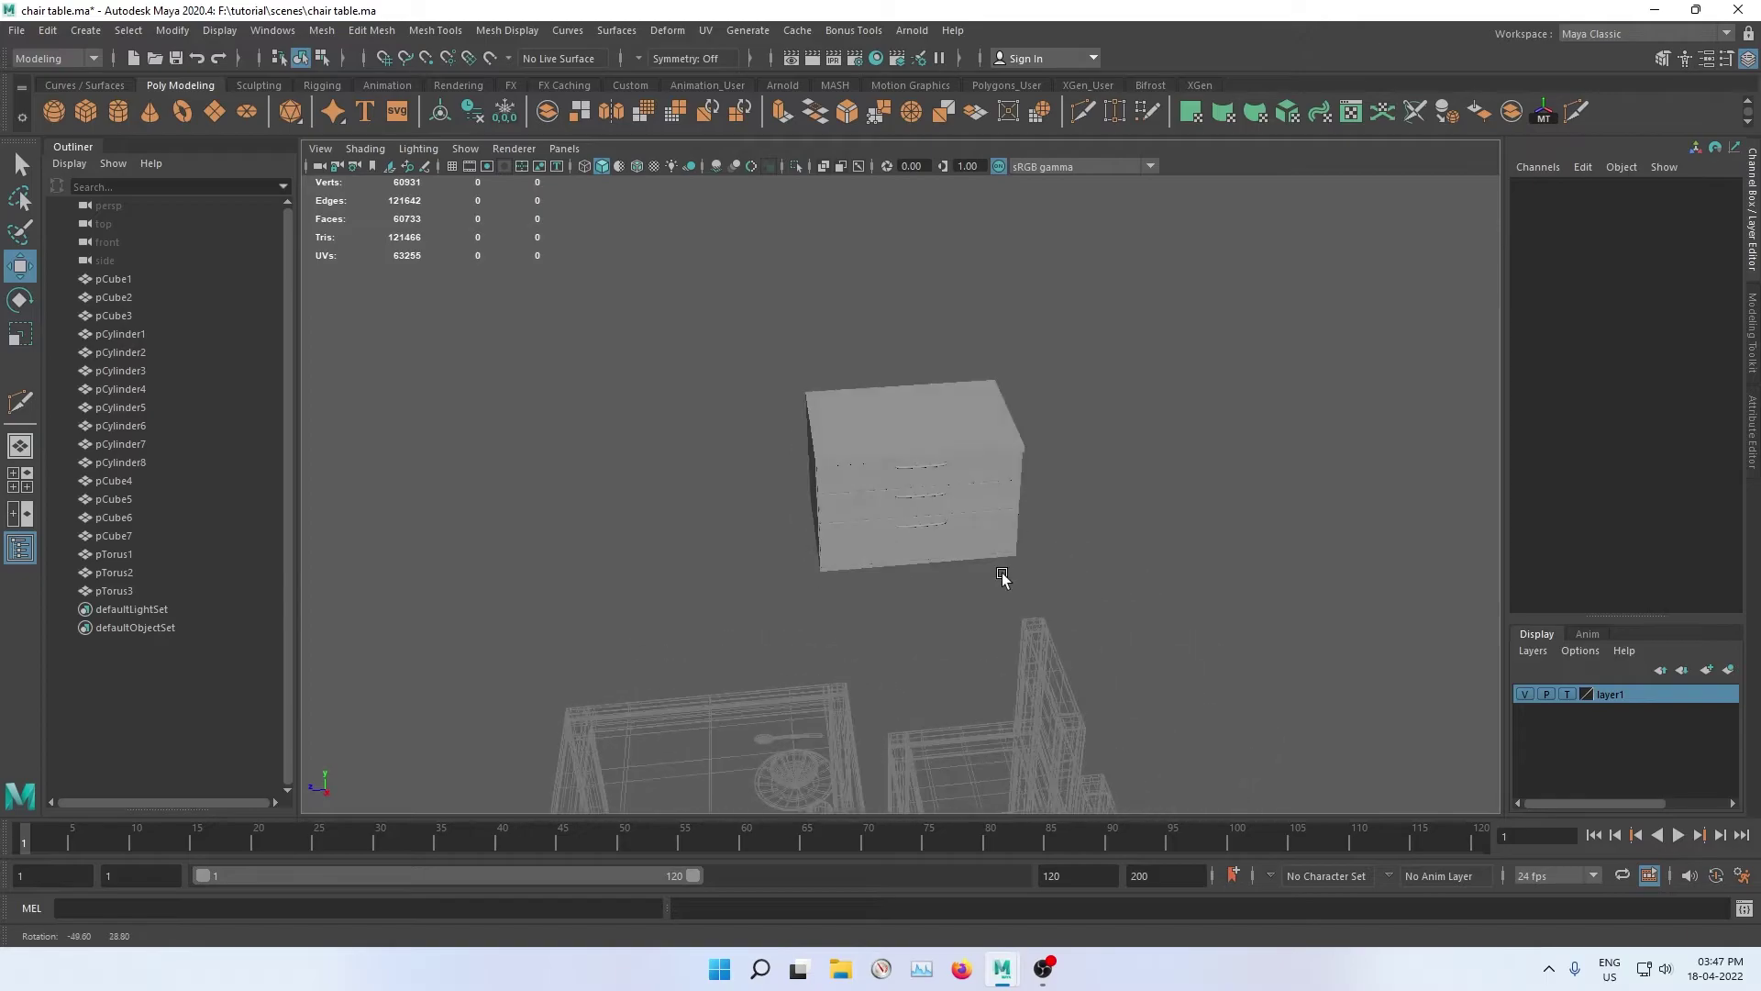
Step: Select the three handles and three drawer fronts, then pCube4, and parent them with P
left_click_drag(852, 496, 786, 531, "alt")
scroll(786, 531, "up", 3)
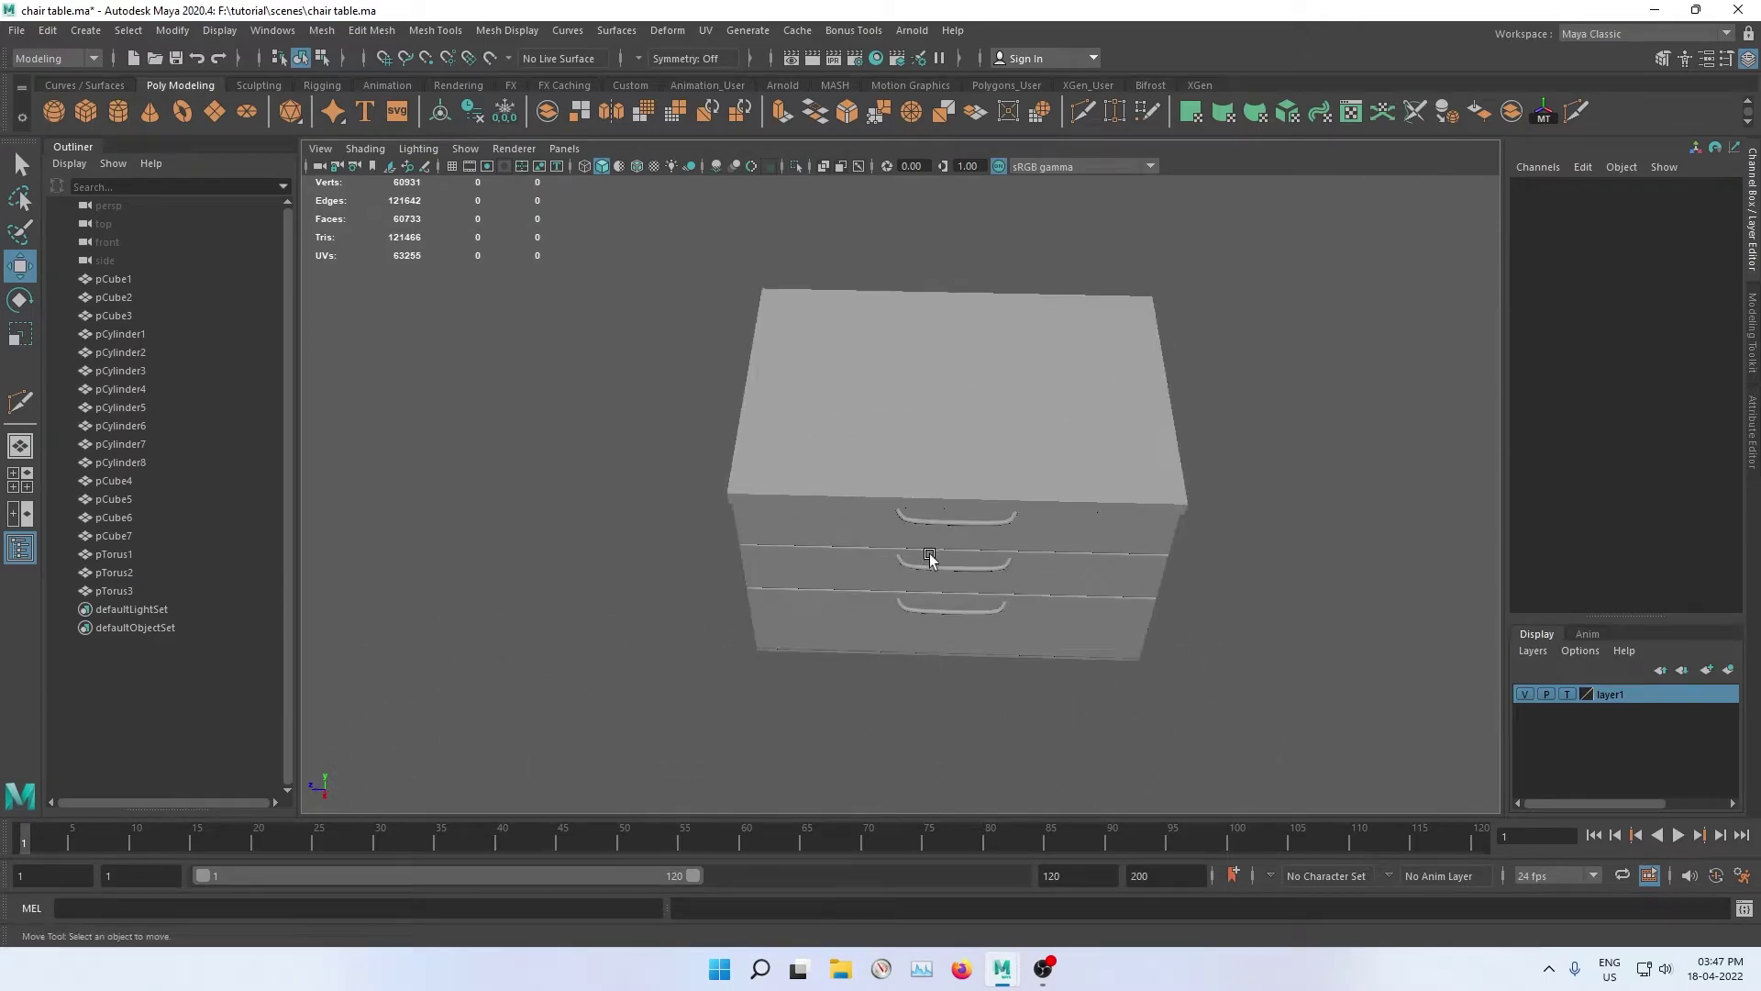
scroll(869, 469, "up", 3)
scroll(869, 469, "down", 3)
mouse_move(870, 469)
left_mouse_down("alt")
mouse_move(805, 451)
mouse_move(727, 530)
mouse_move(699, 413)
left_mouse_up("alt")
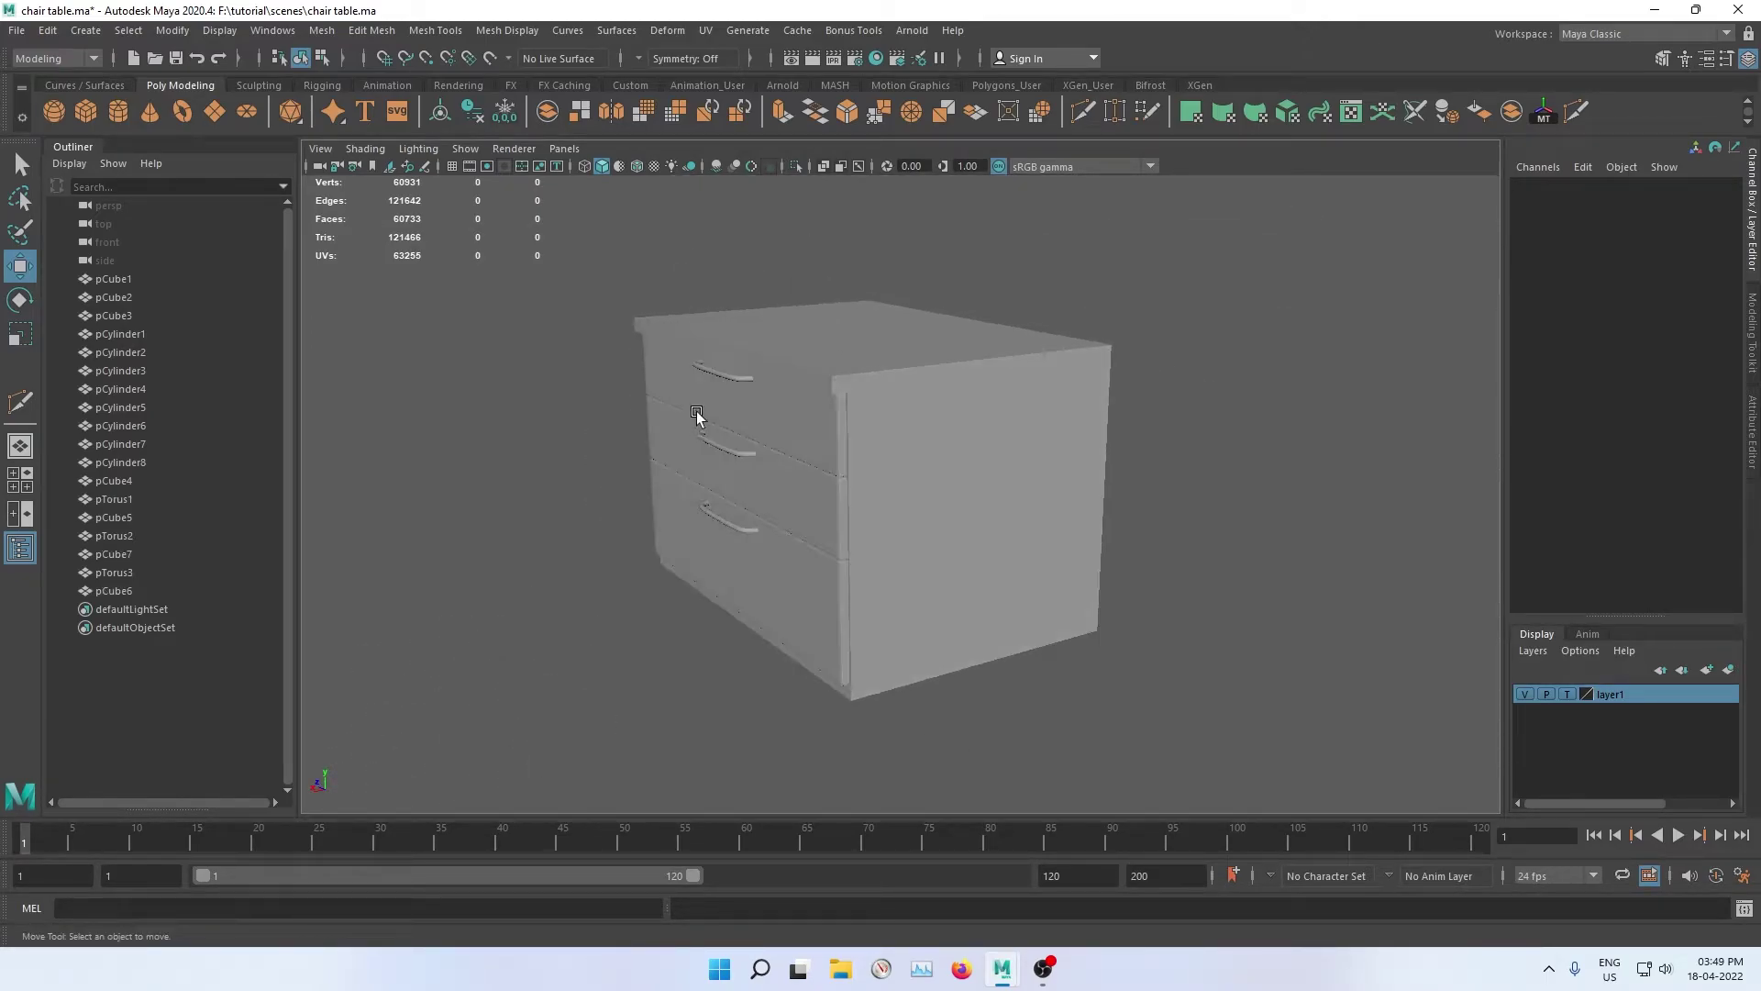
scroll(854, 535, "up", 3)
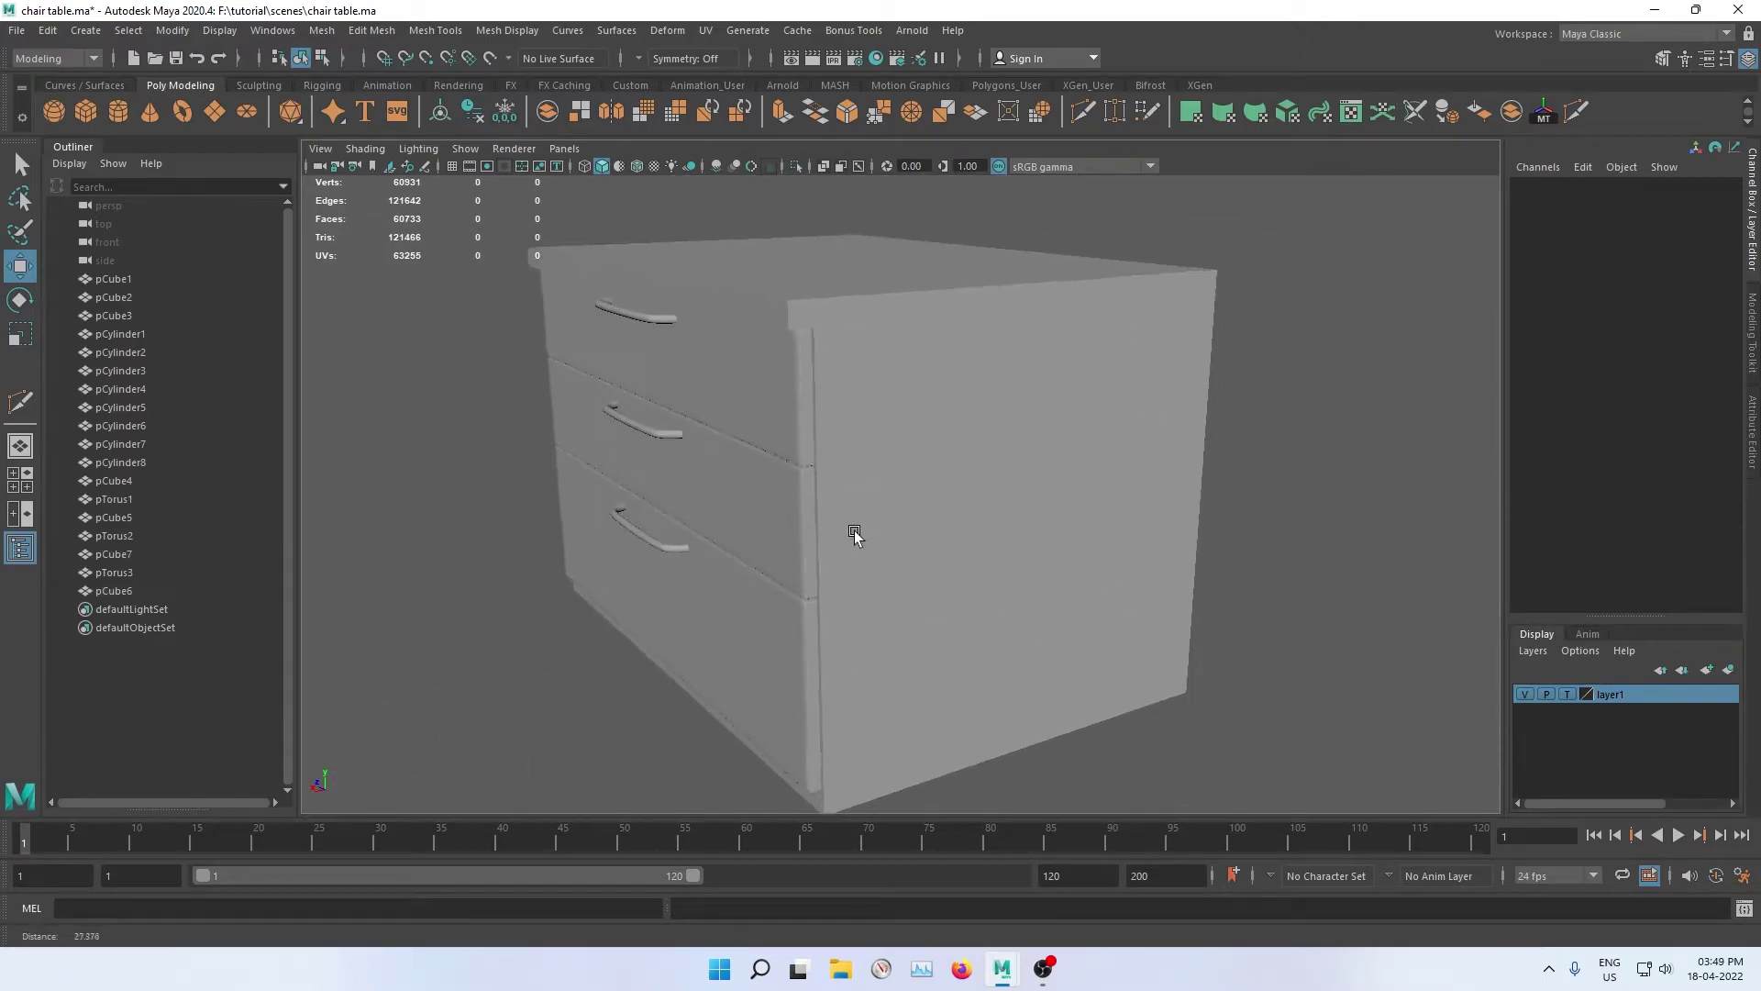
left_click(654, 319)
left_click(714, 367, "shift")
left_click(670, 429, "shift")
left_click(715, 463, "shift")
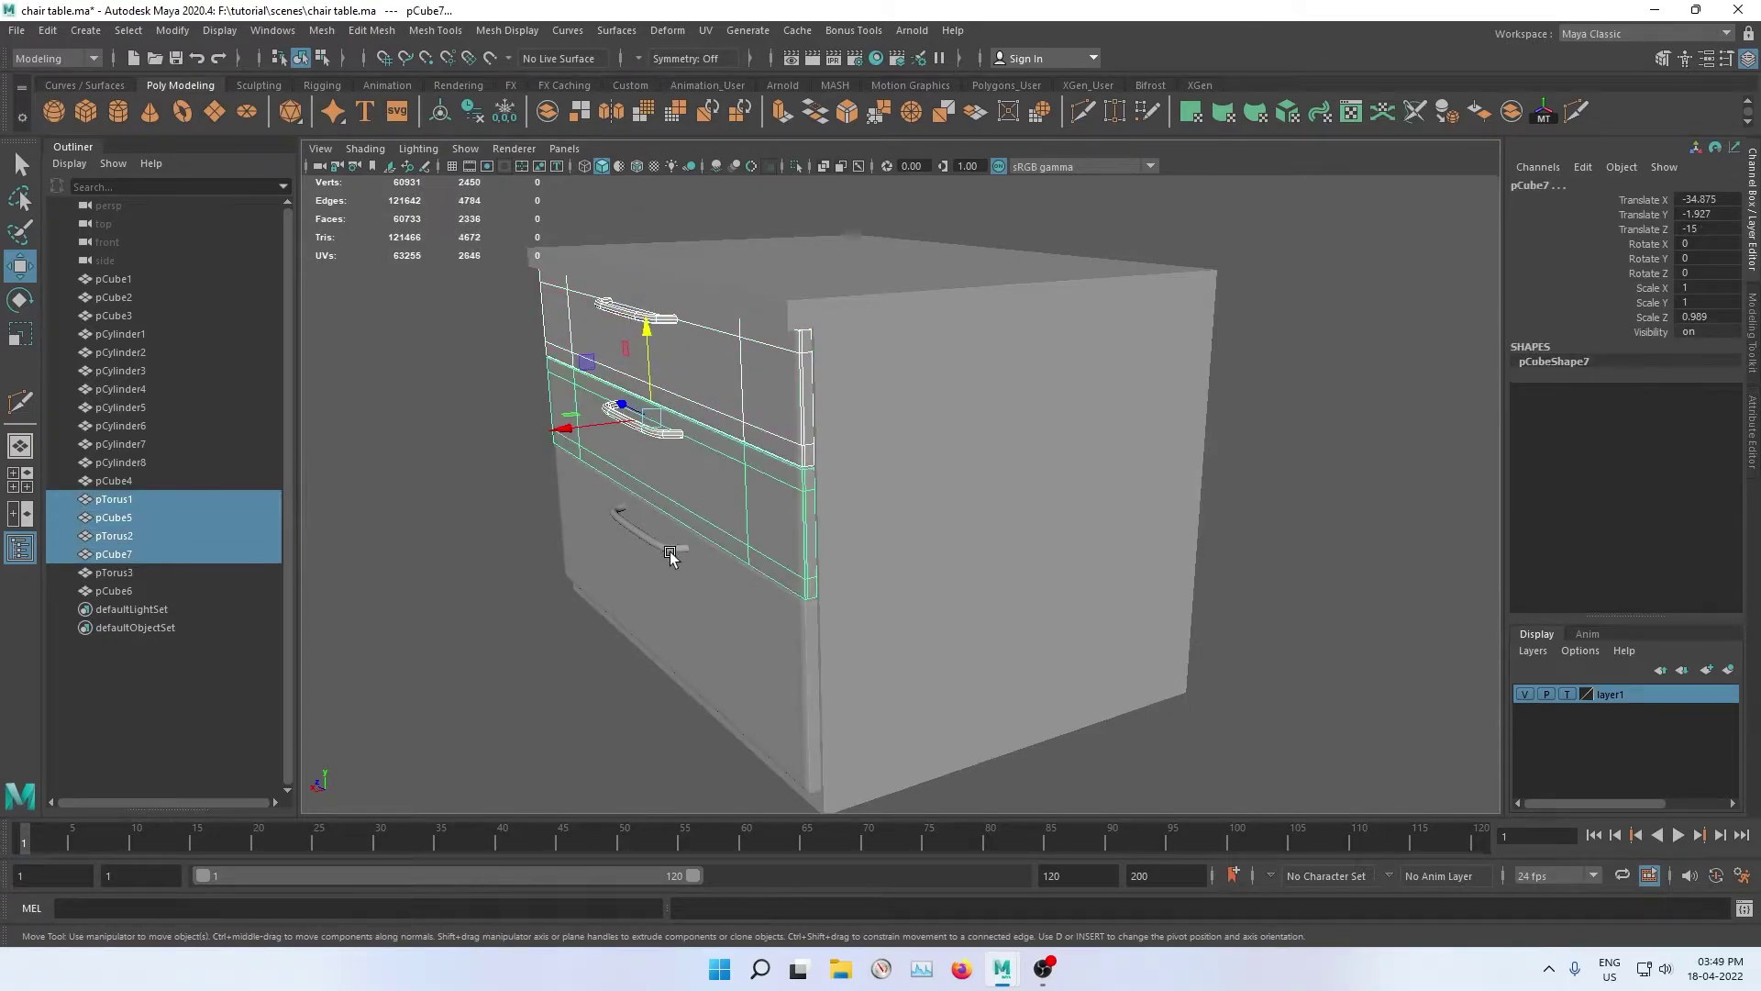
left_click(670, 555, "shift")
left_click(720, 584, "shift")
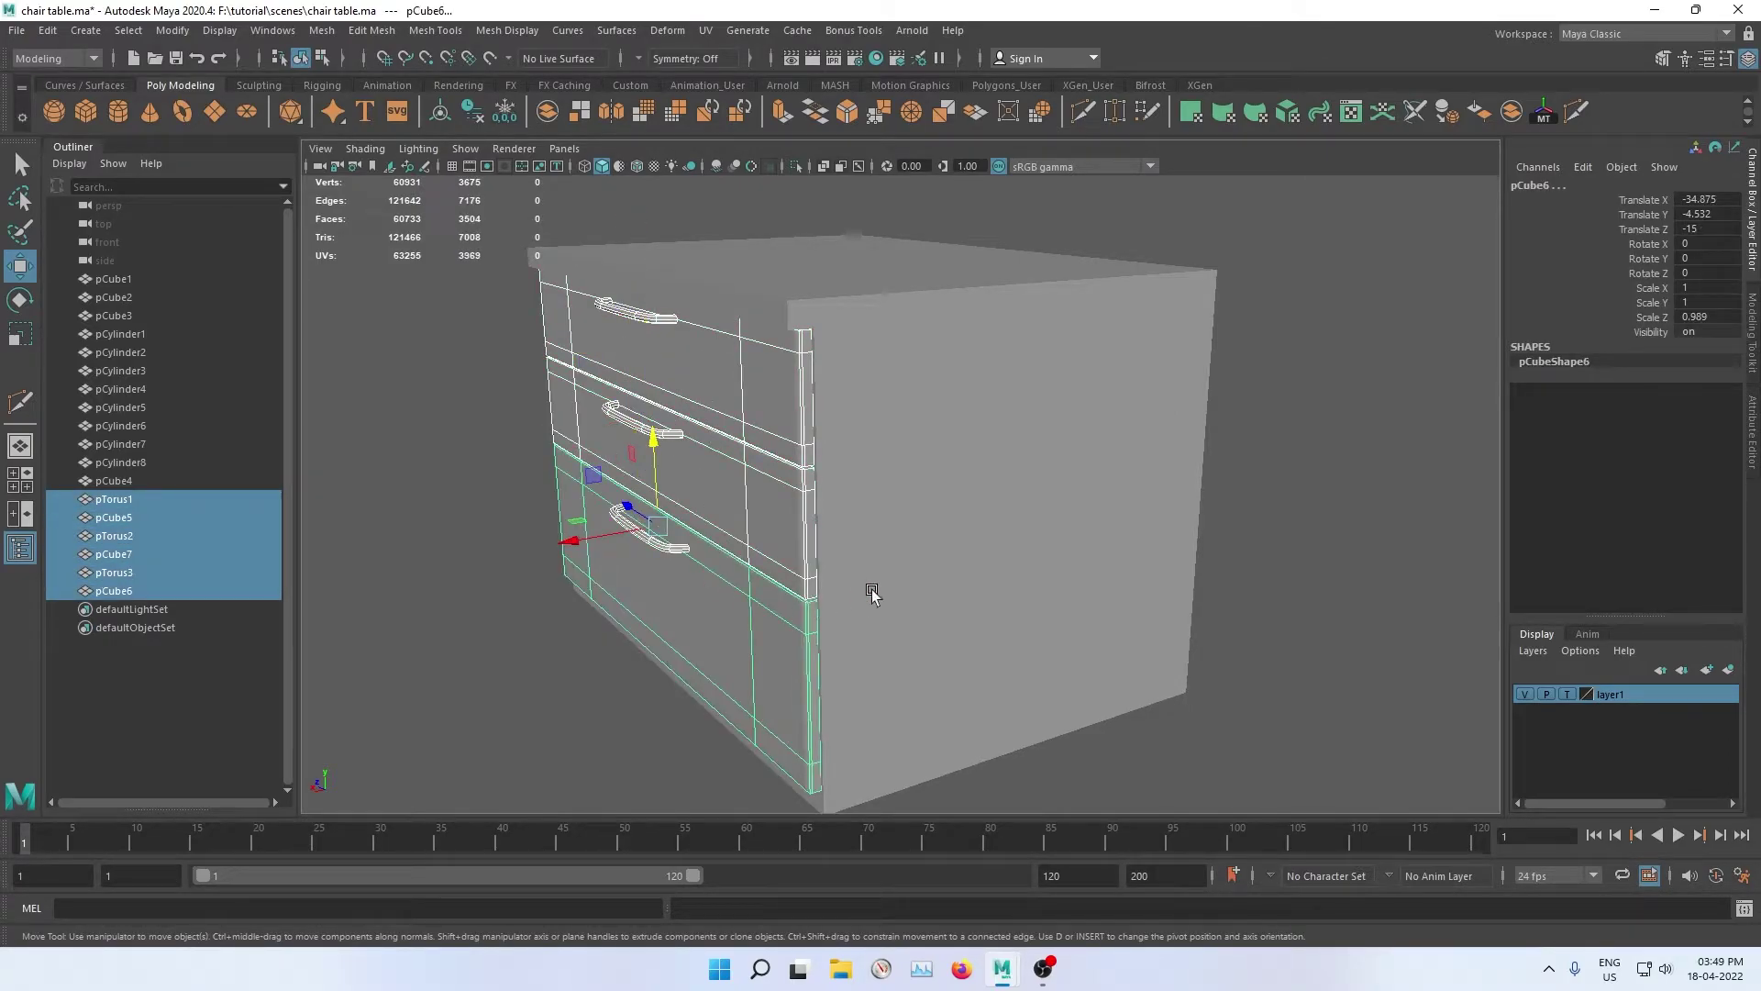
left_click(907, 513, "shift")
key("p")
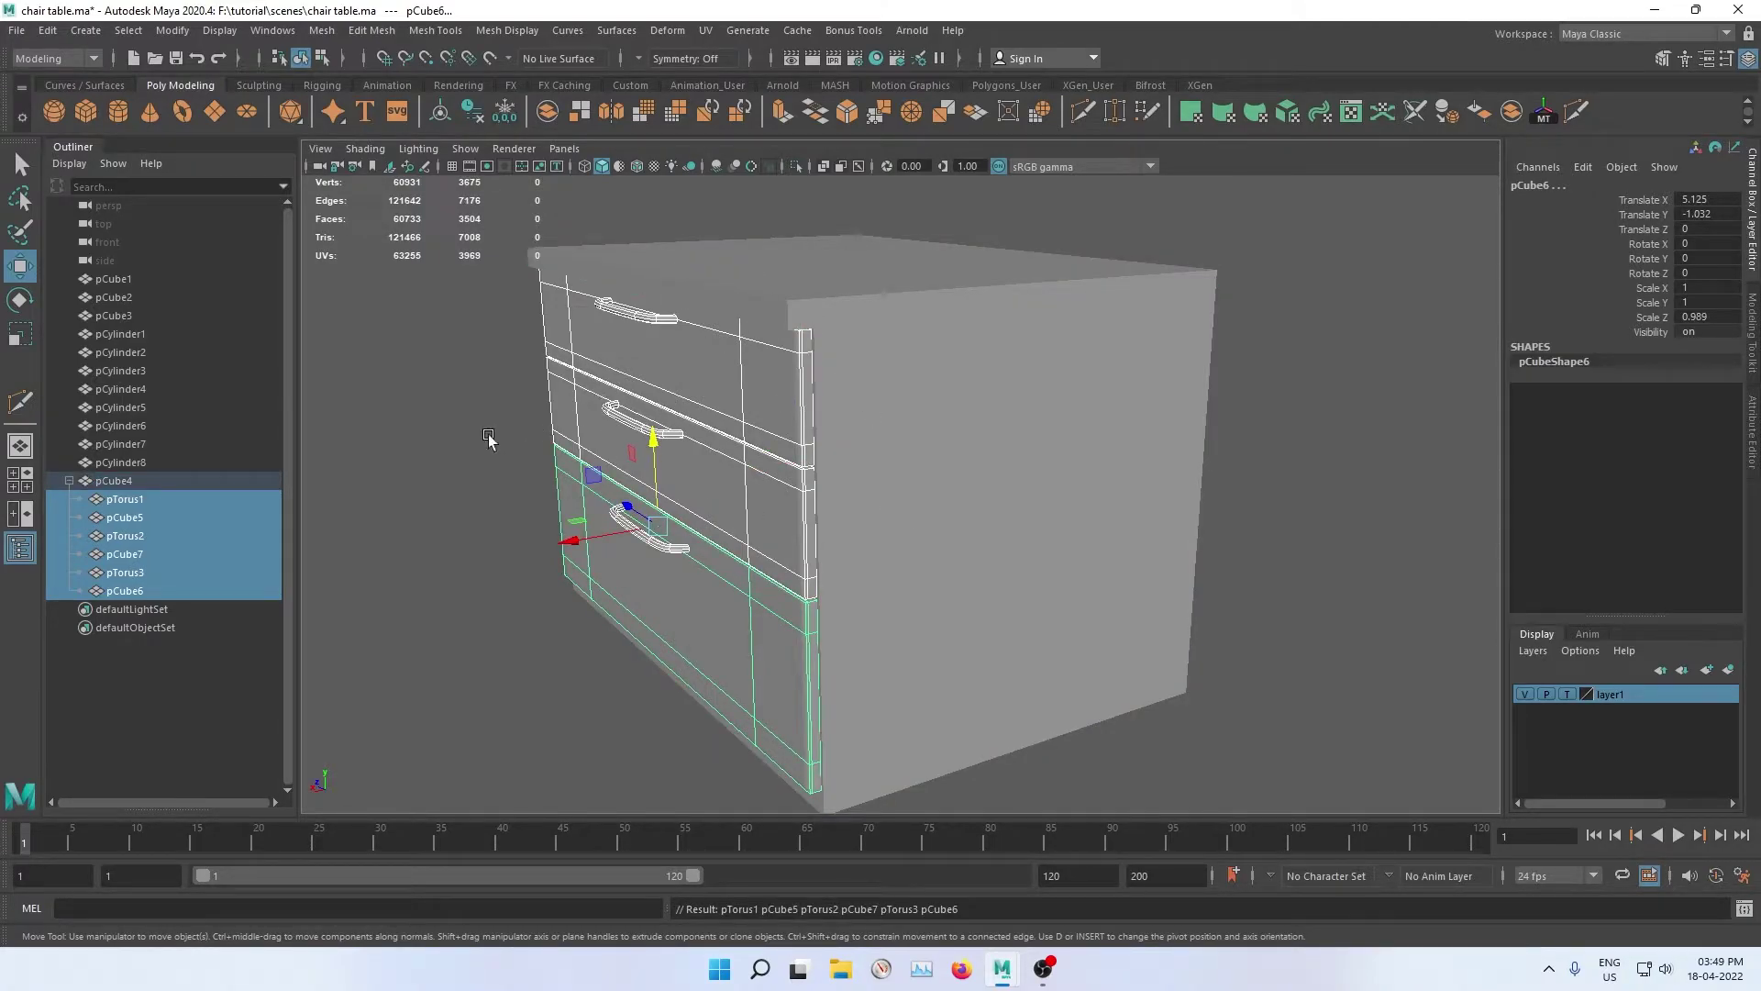
Step: Unparent the six drawer parts and parent them under pCube4 again
key("shift+p")
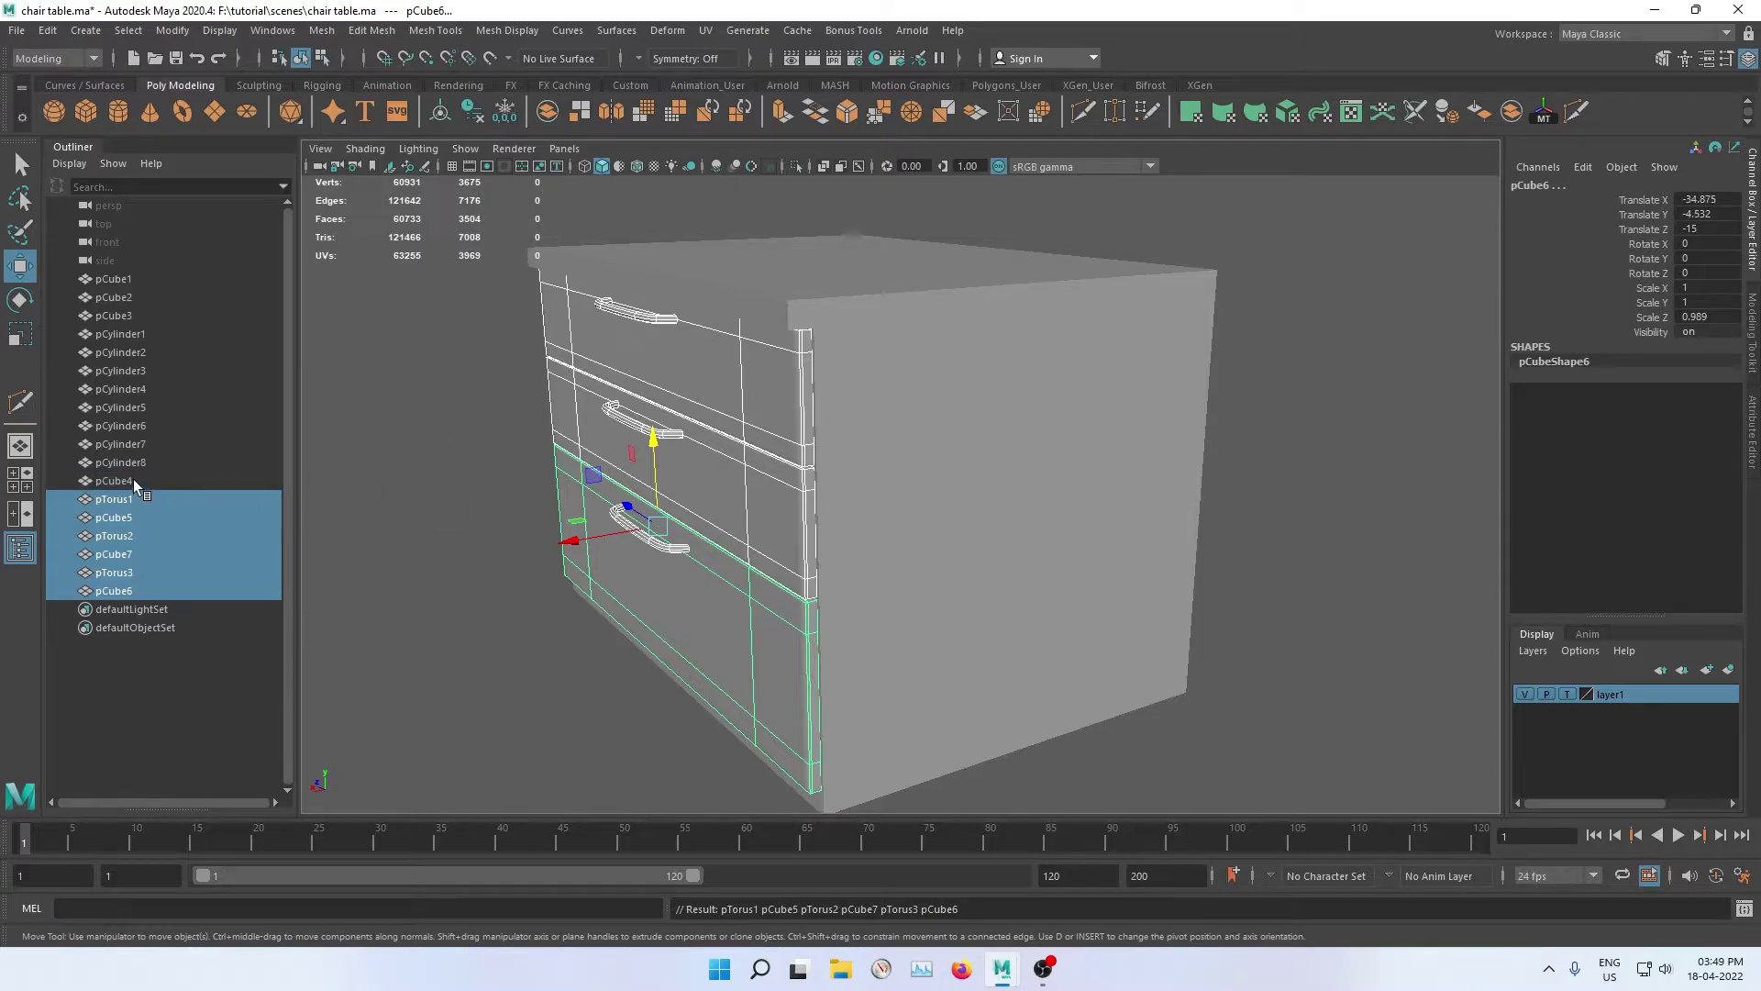
left_click(872, 449, "shift")
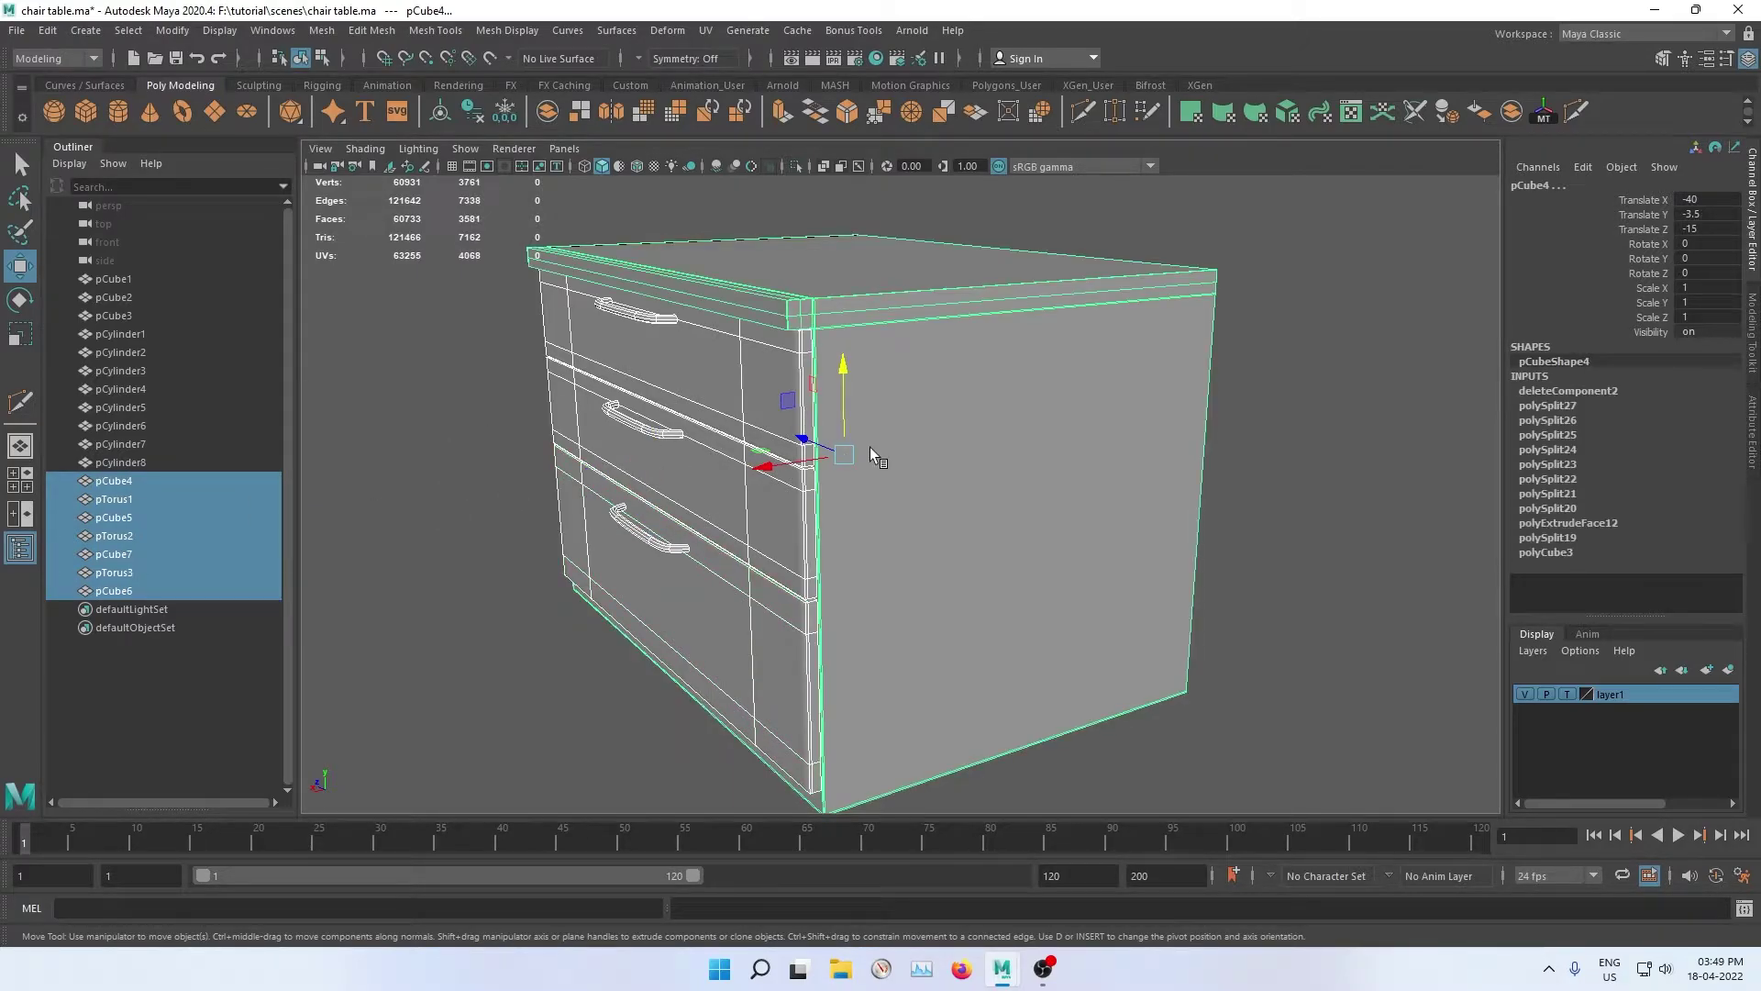
key("p")
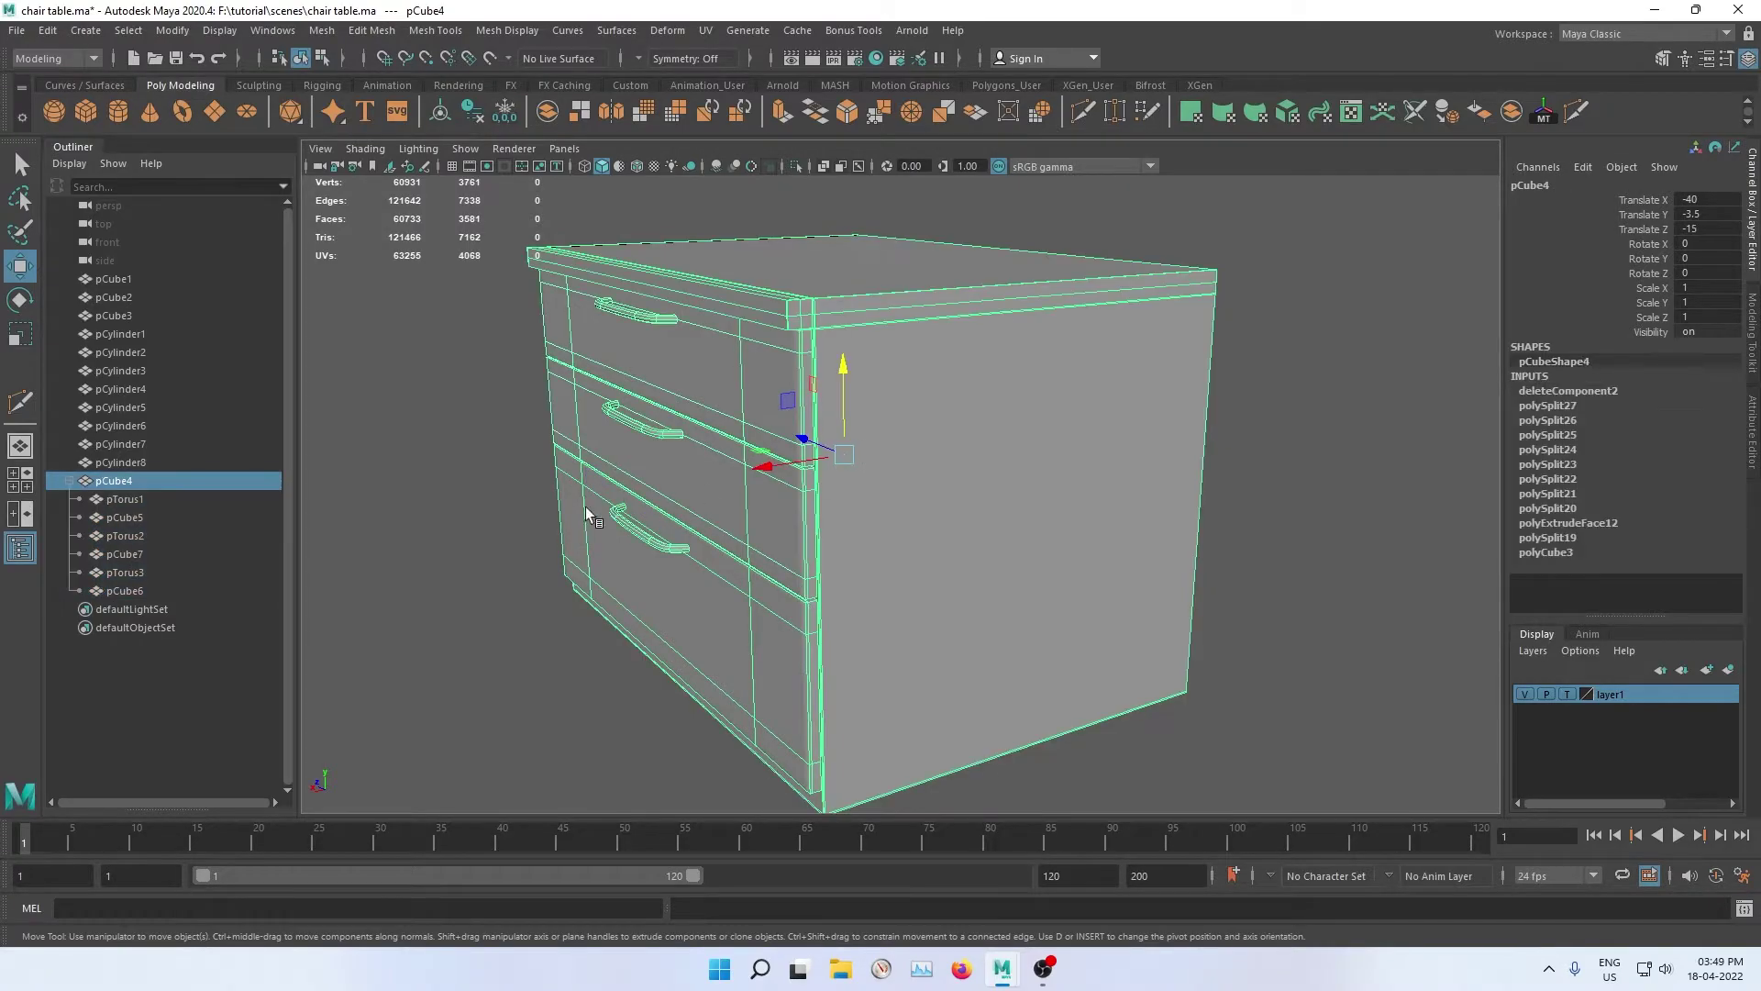
left_click(531, 474)
left_click(145, 482)
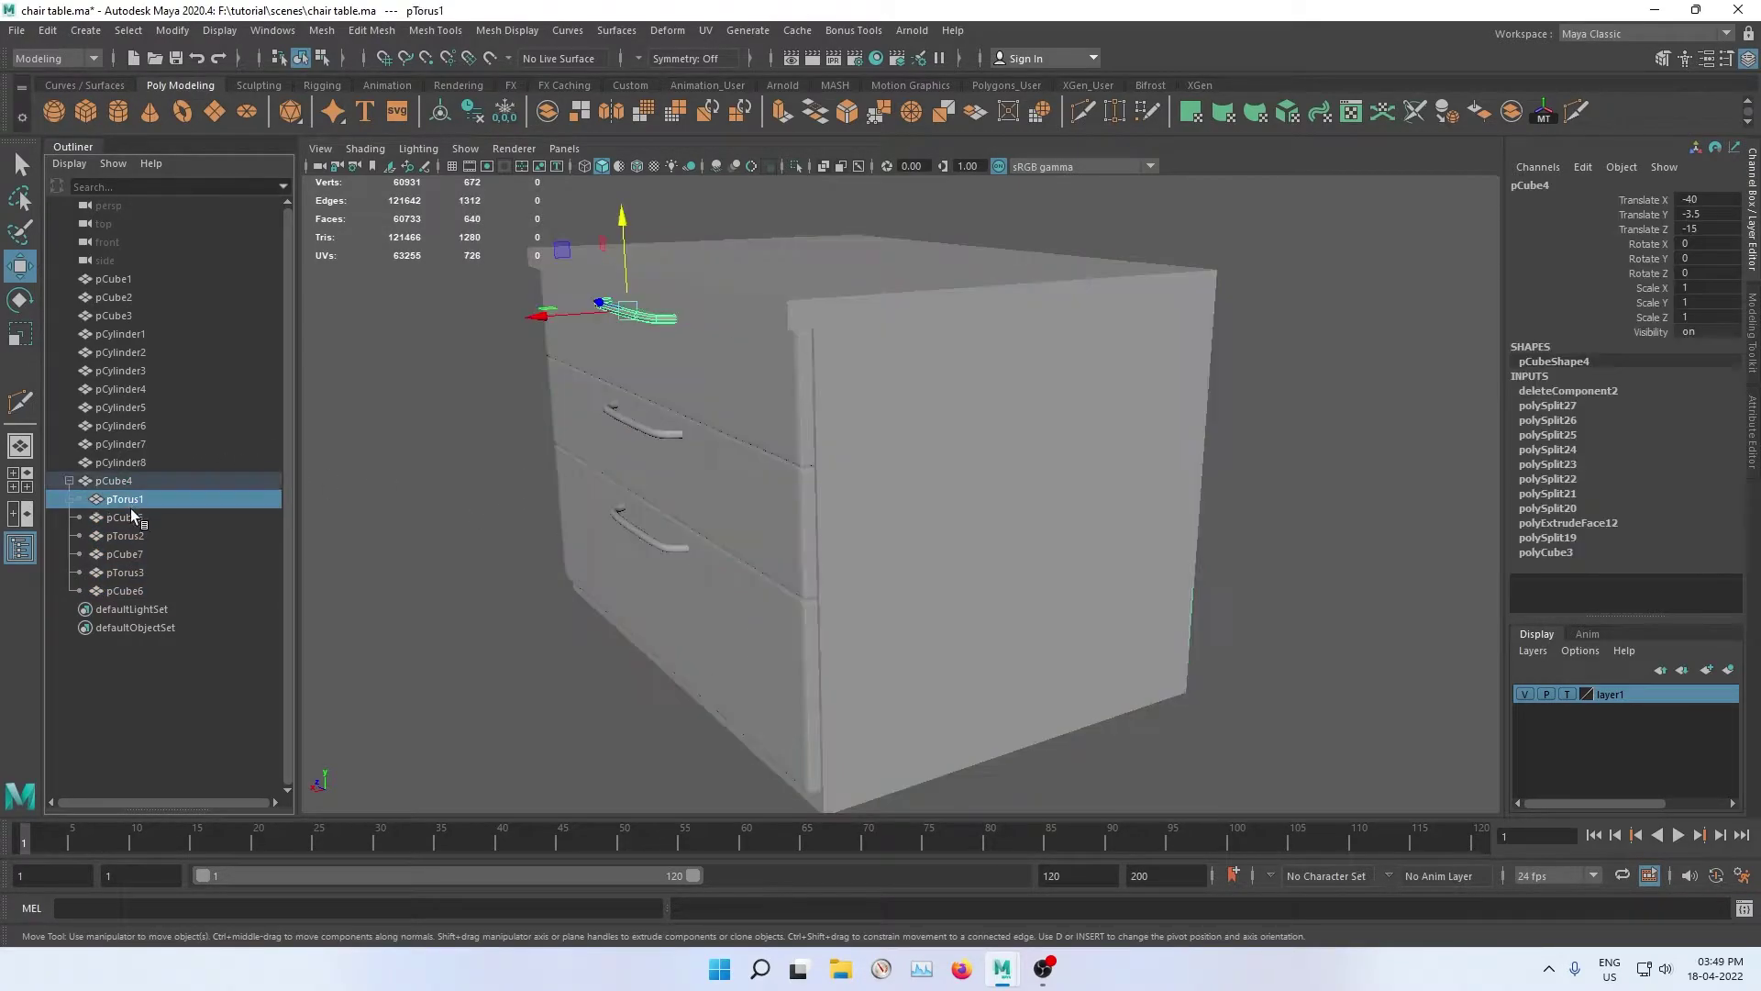
left_click(126, 591, "shift")
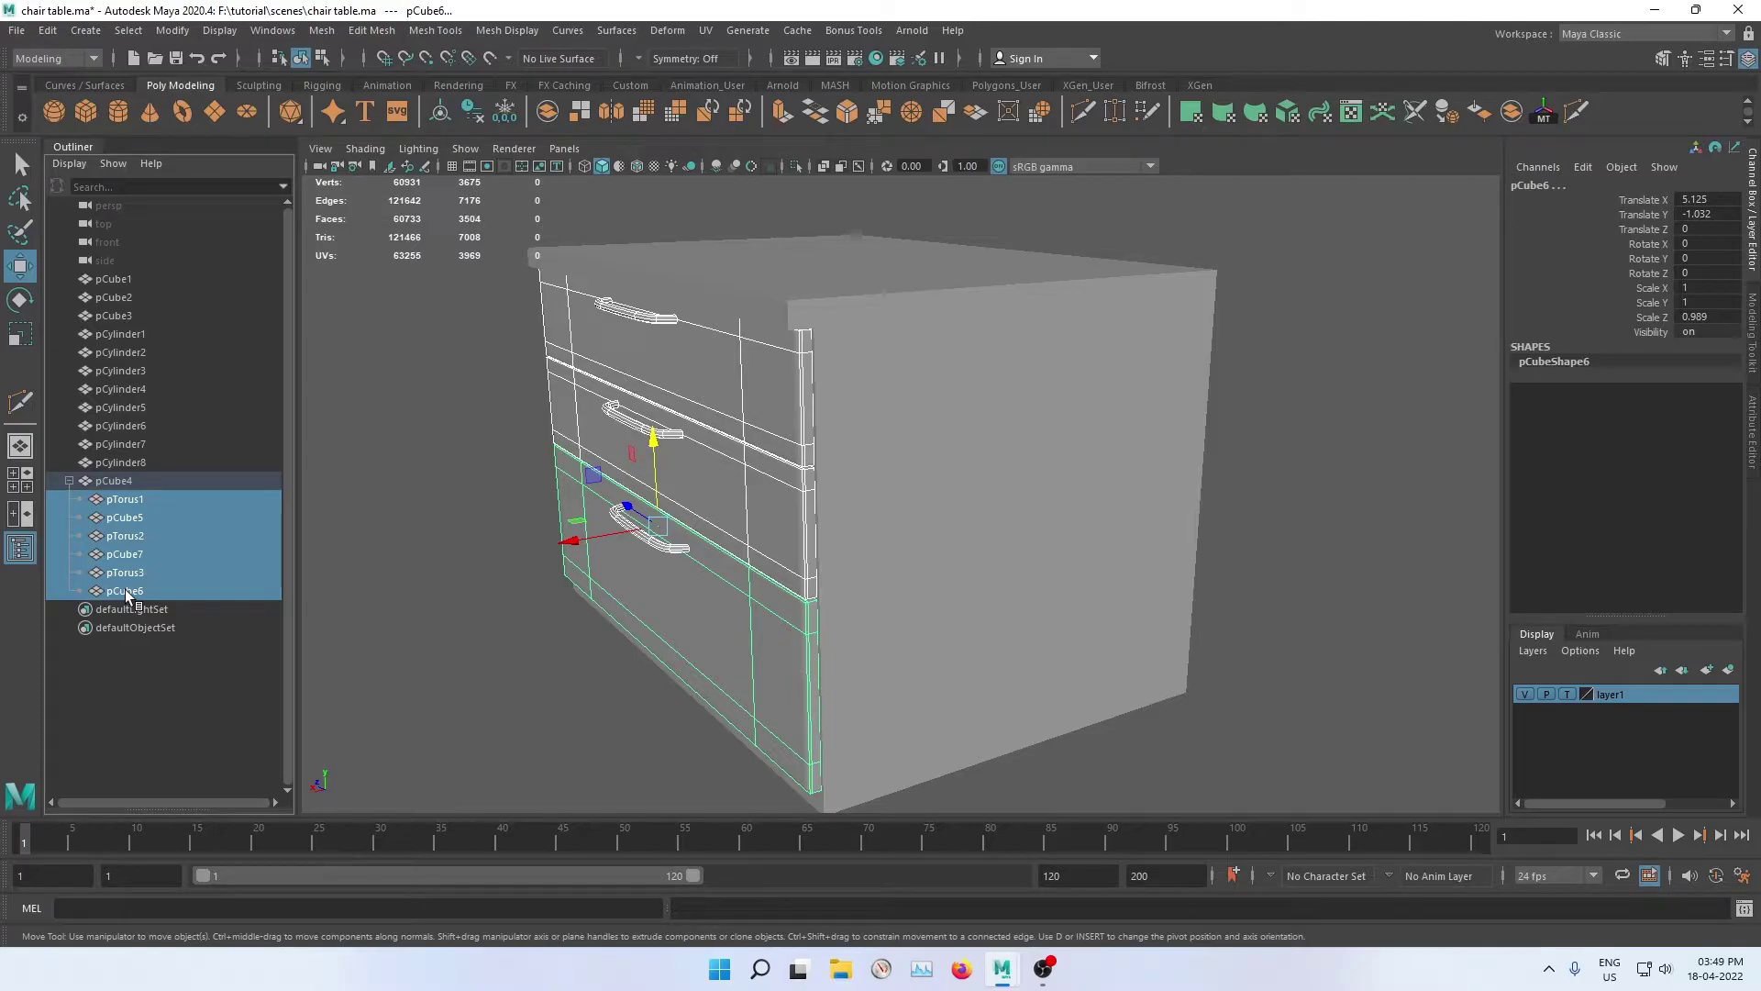
key("shift+p")
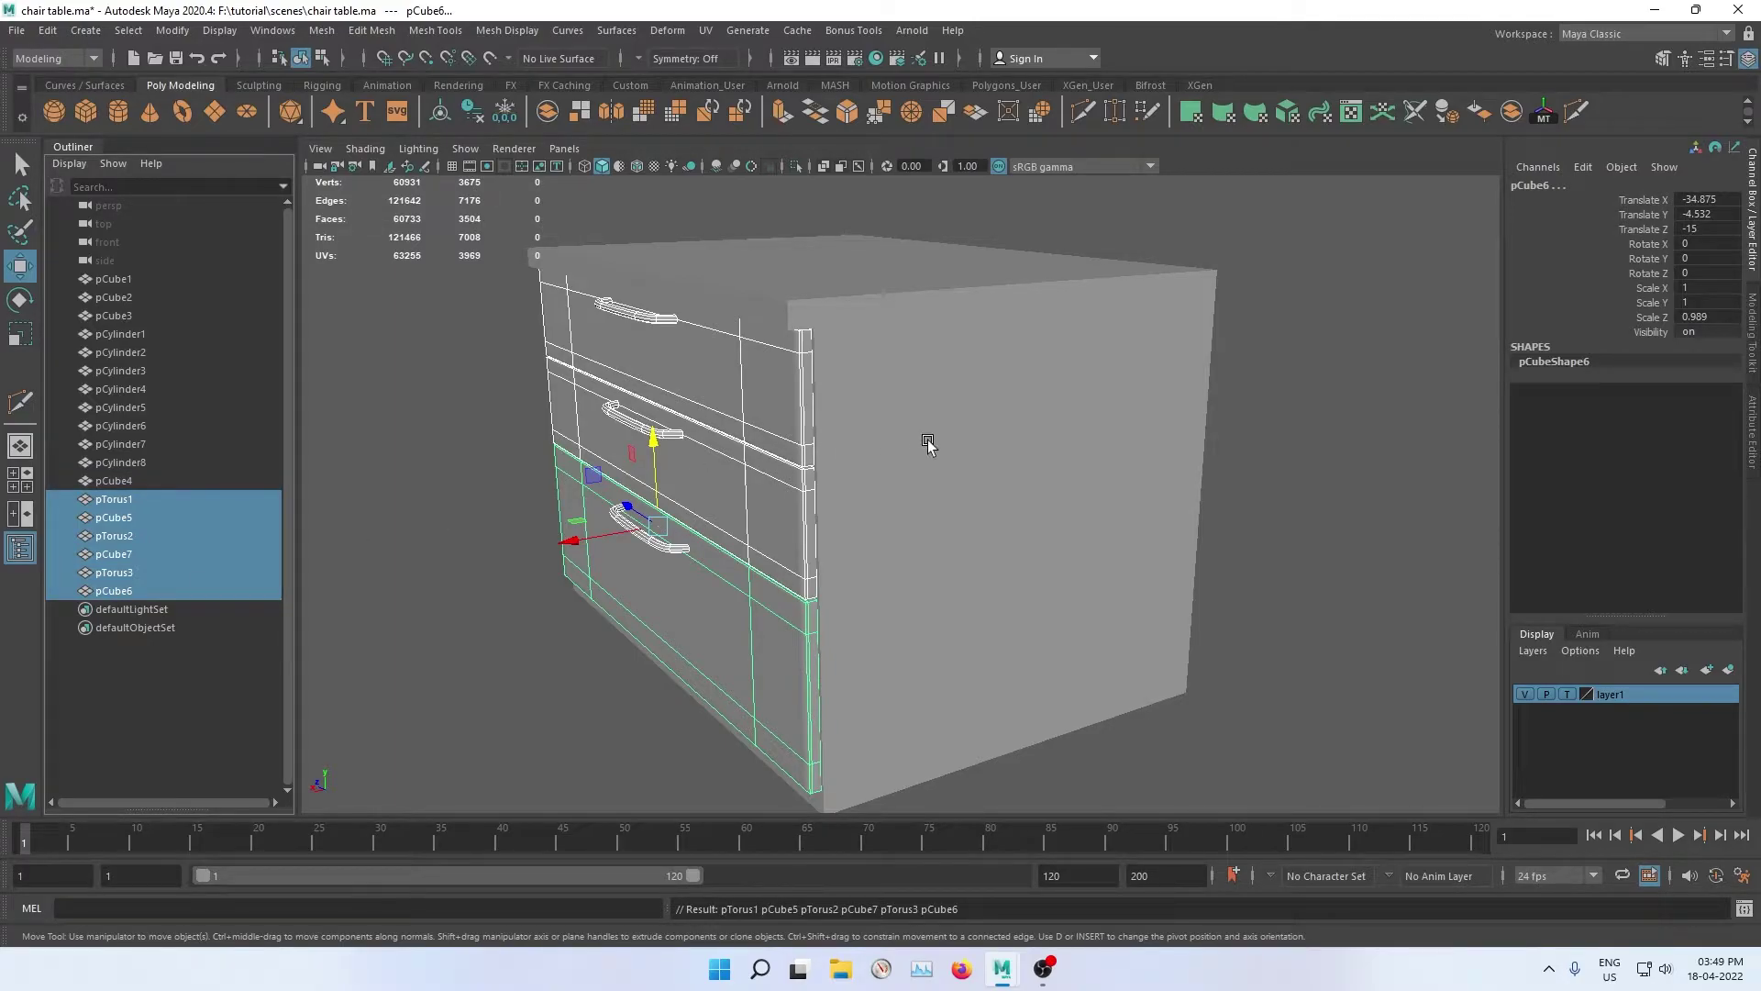
left_click(927, 443, "shift")
key("p")
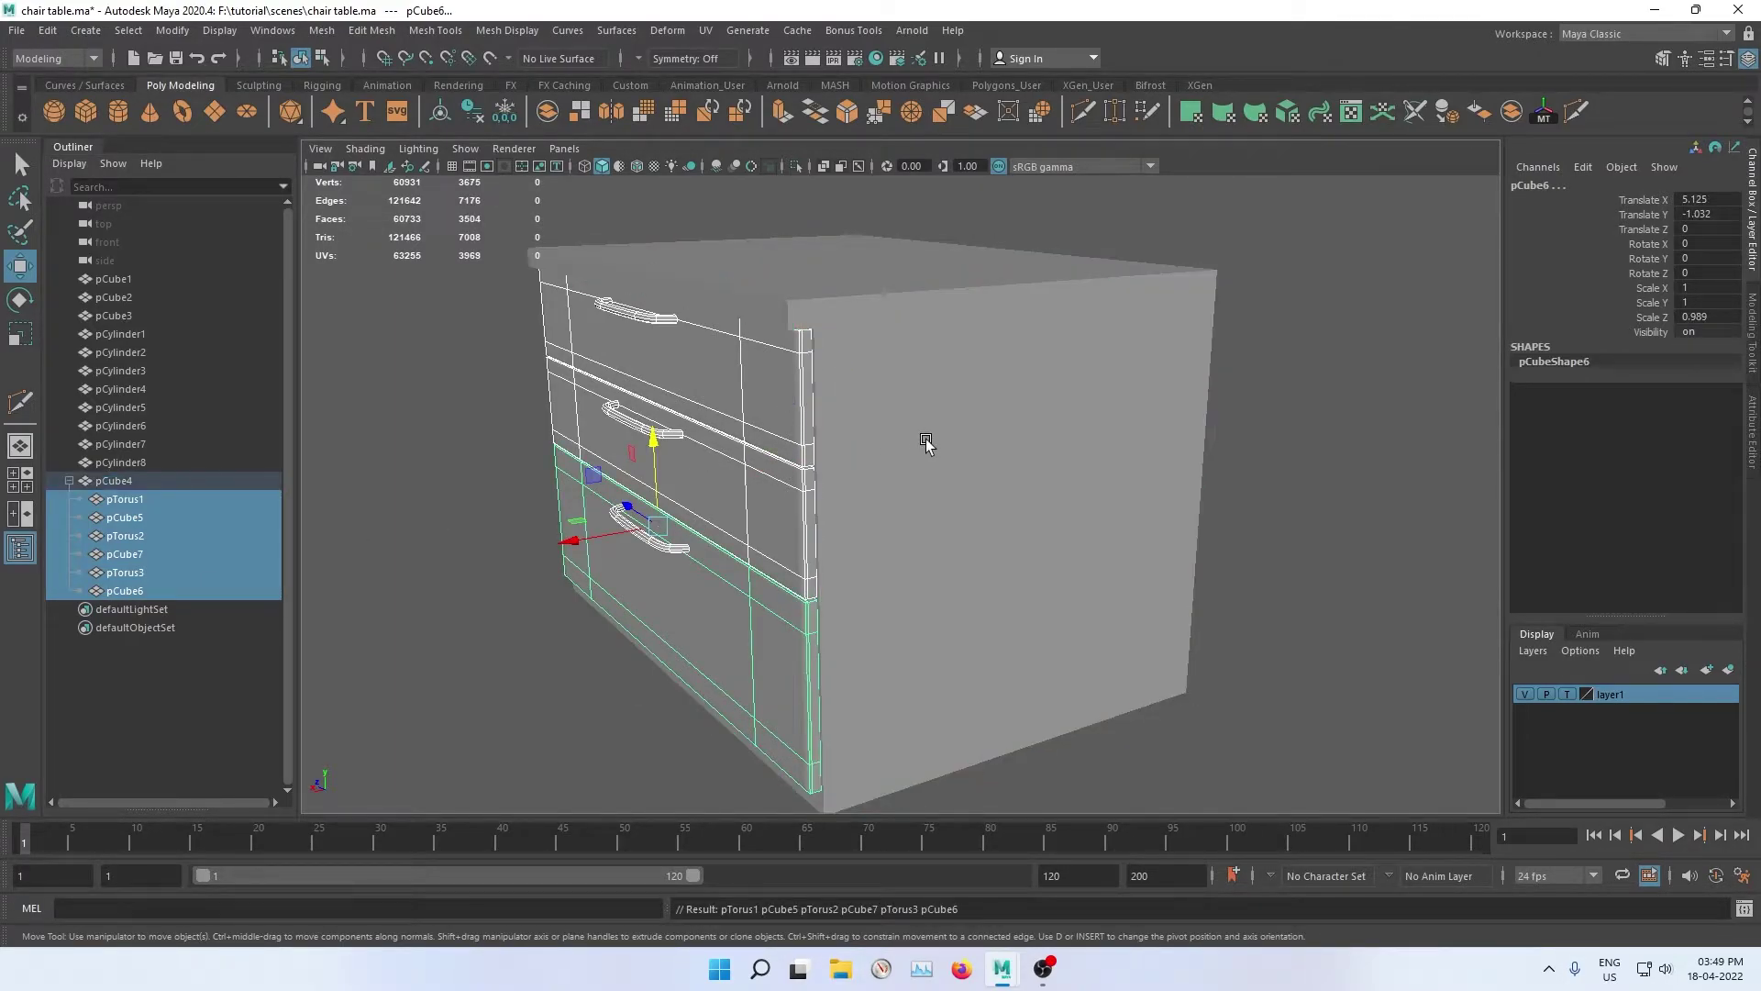
Step: Select and deselect the whole cabinet, then orbit to check the grouping
left_click(927, 443)
left_click(1313, 394)
scroll(1312, 395, "down", 5)
mouse_move(1348, 390)
left_mouse_down("alt")
mouse_move(1218, 412)
mouse_move(1104, 314)
mouse_move(987, 338)
mouse_move(1350, 403)
mouse_move(1049, 392)
mouse_move(1027, 425)
left_mouse_up("alt")
Step: Select pCube4, center its pivot, and delete its construction history
scroll(1192, 493, "up", 3)
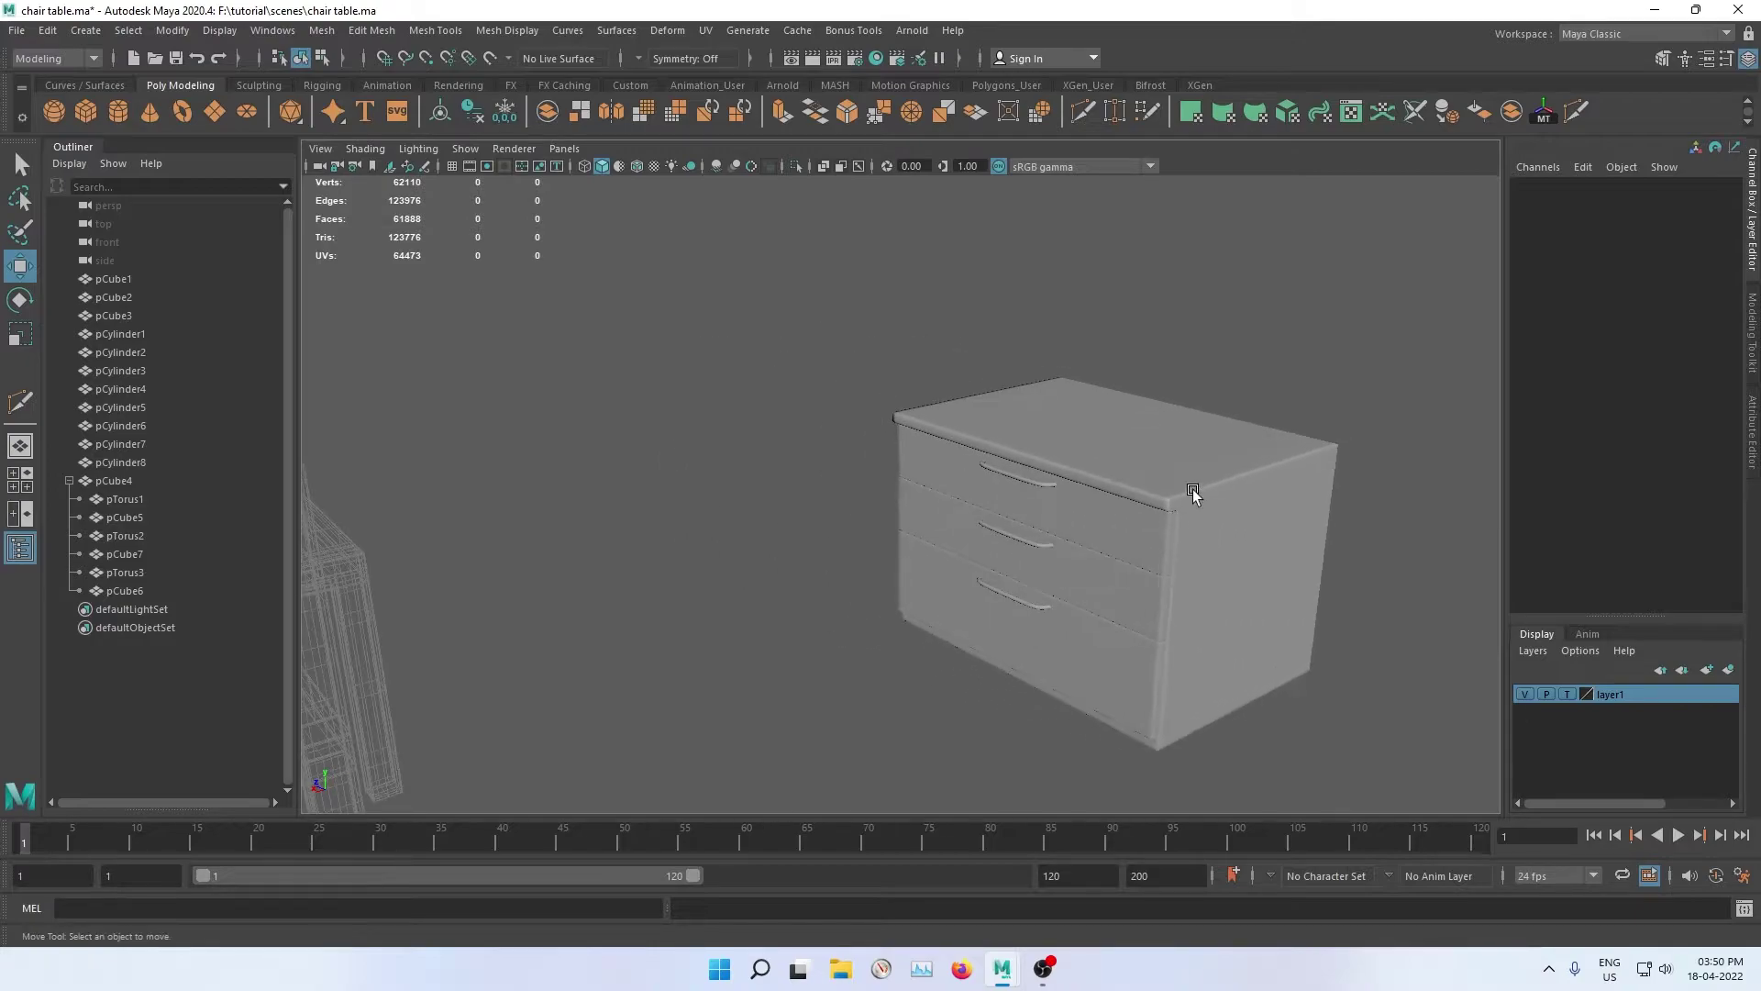
left_click(1192, 494)
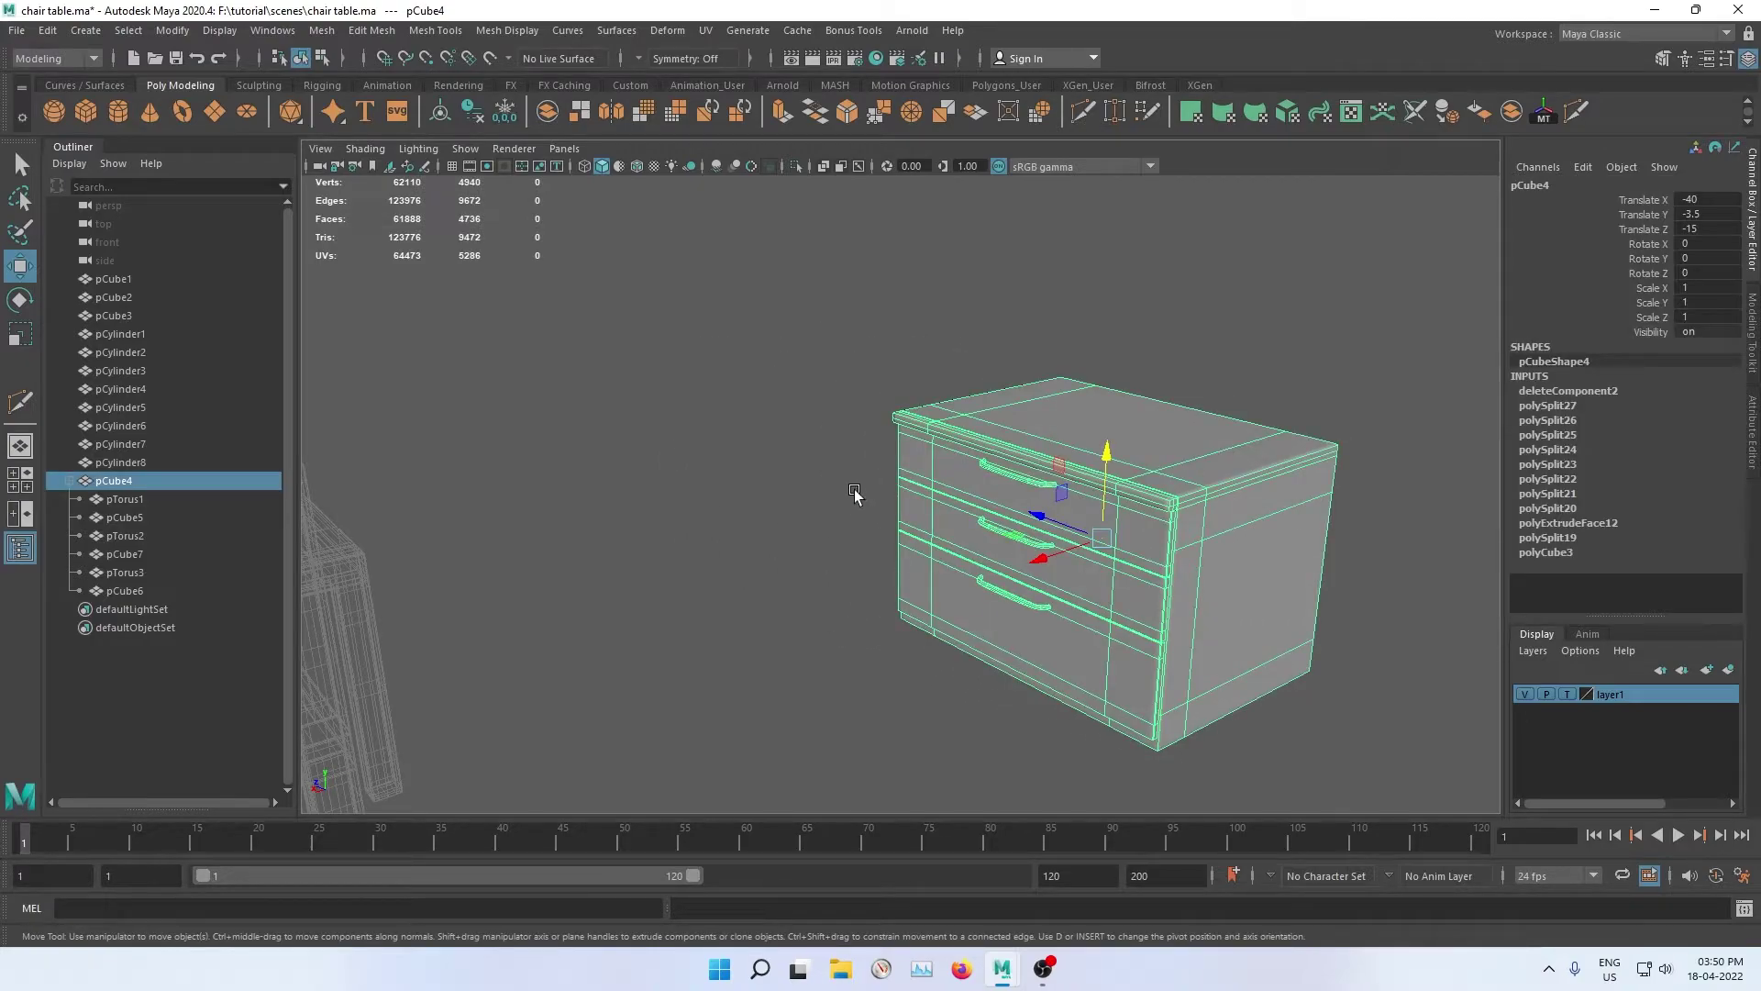
left_click(441, 120)
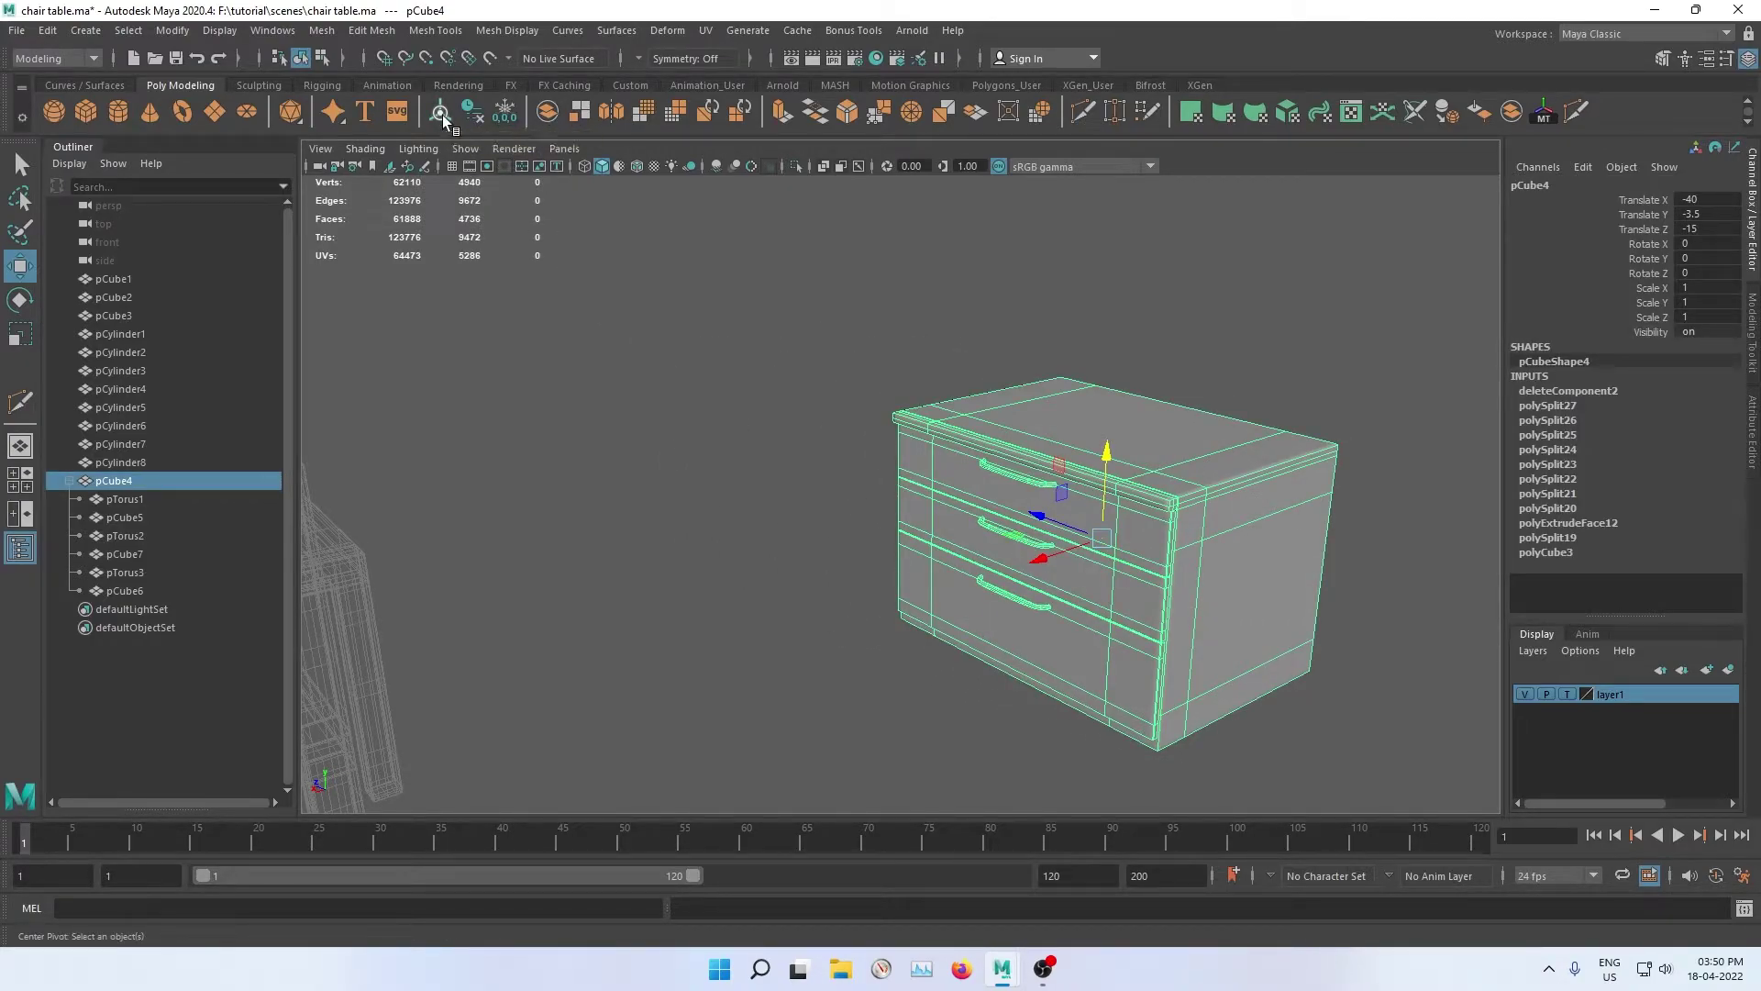
left_click(443, 120)
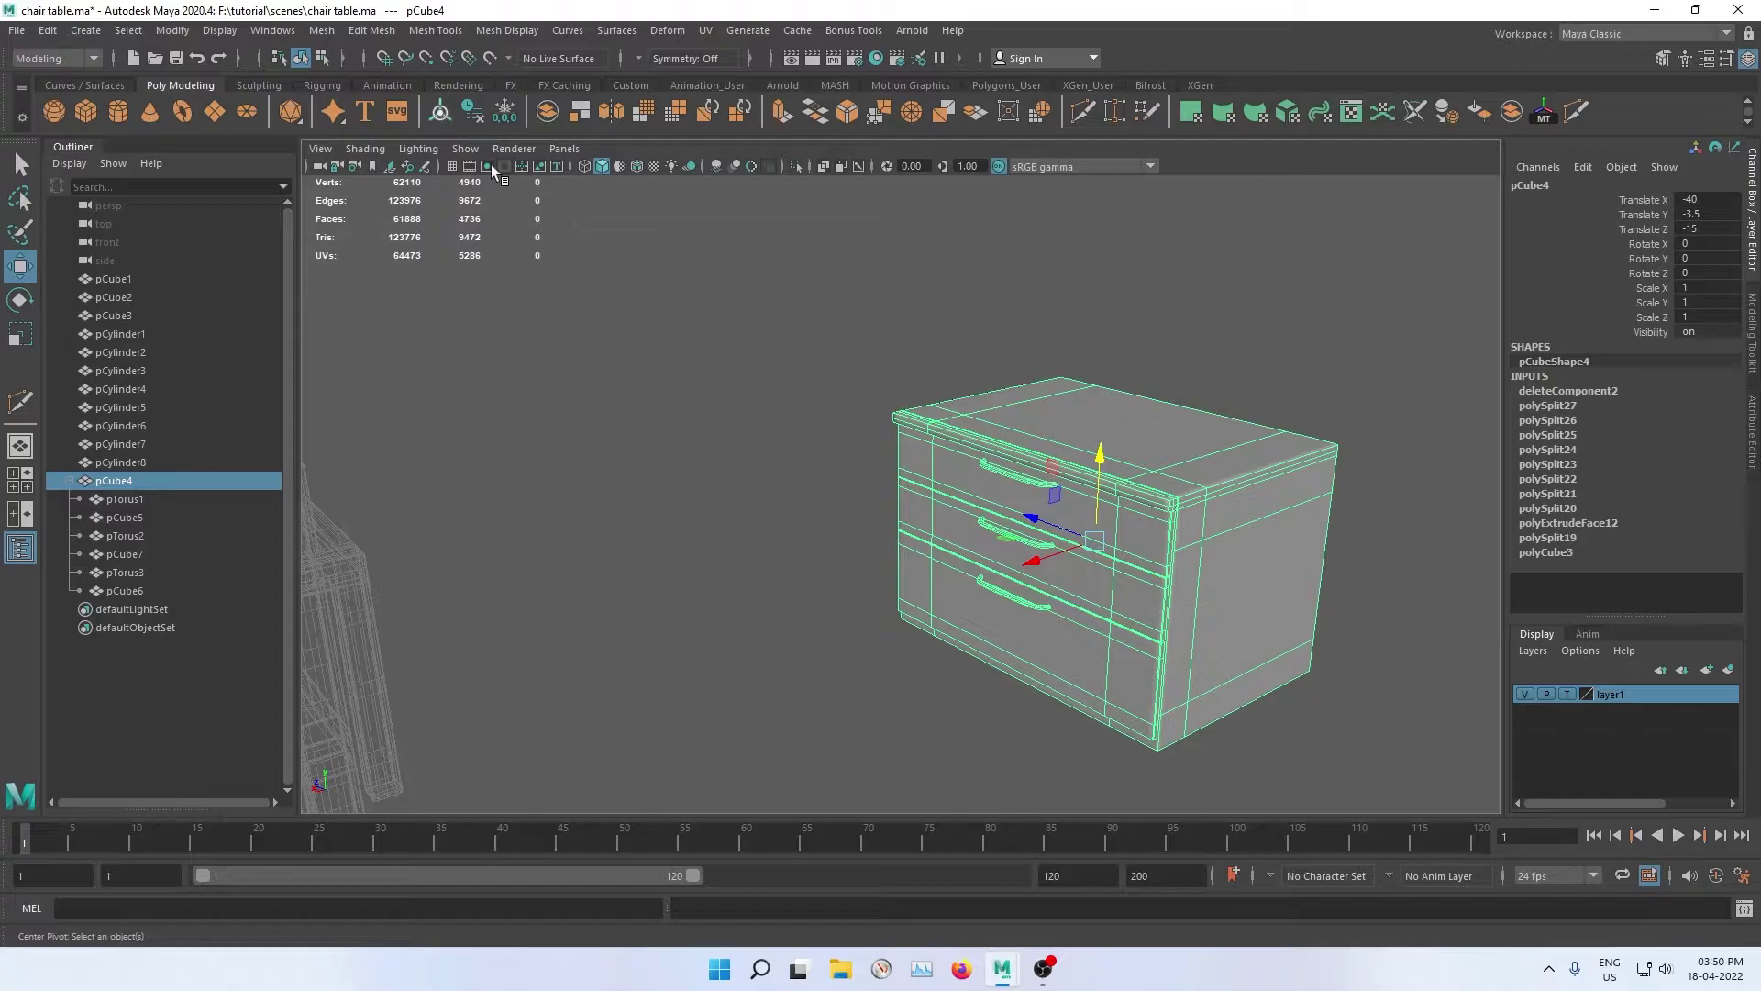
left_click(480, 114)
left_click(670, 310)
left_click(1167, 454)
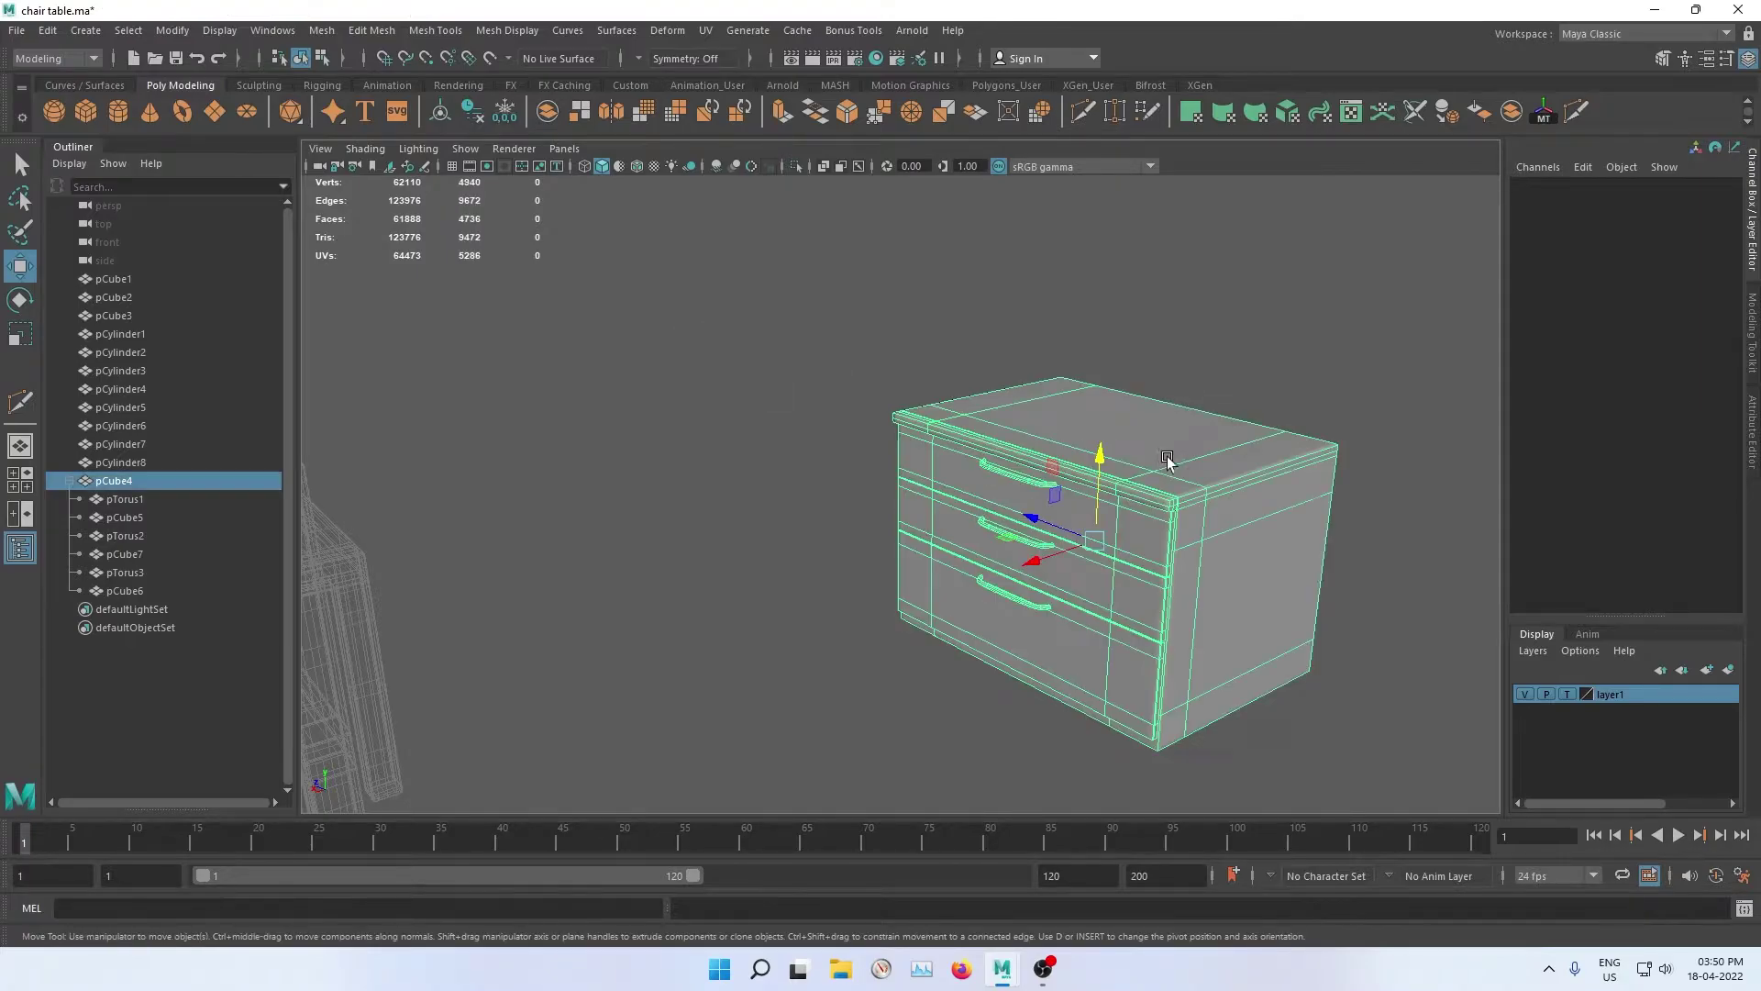
mouse_move(1166, 455)
left_mouse_down("alt")
mouse_move(878, 320)
mouse_move(985, 416)
left_mouse_up("alt")
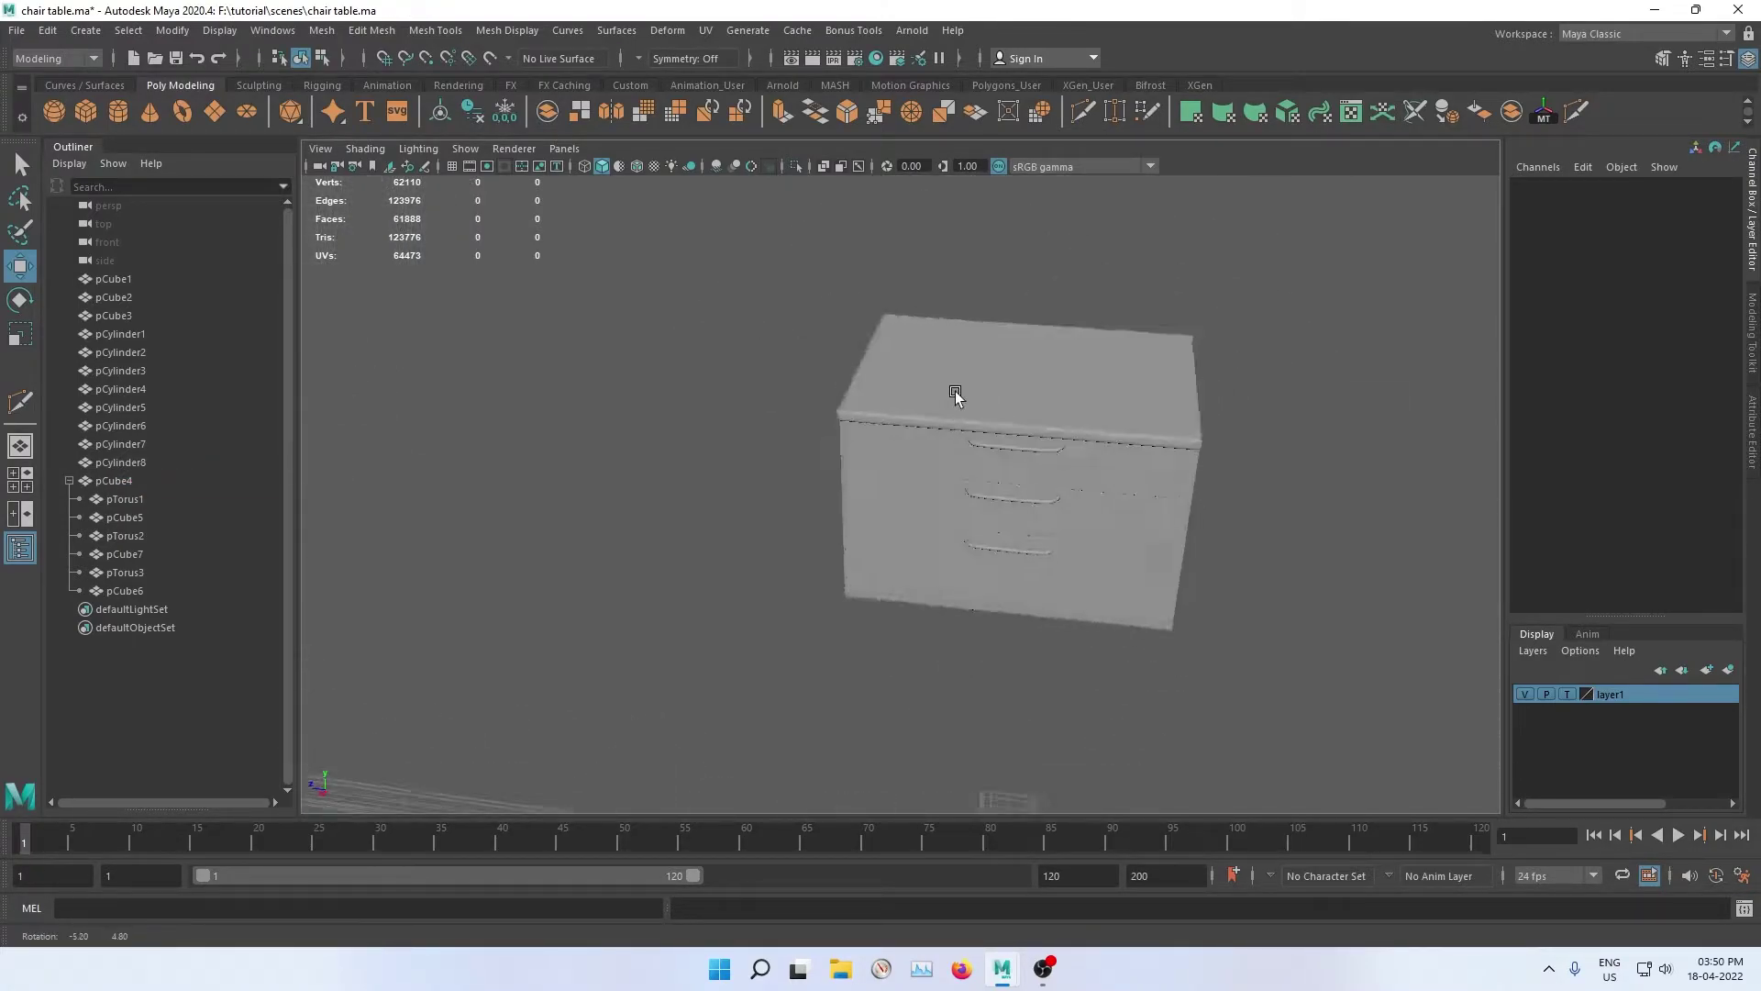
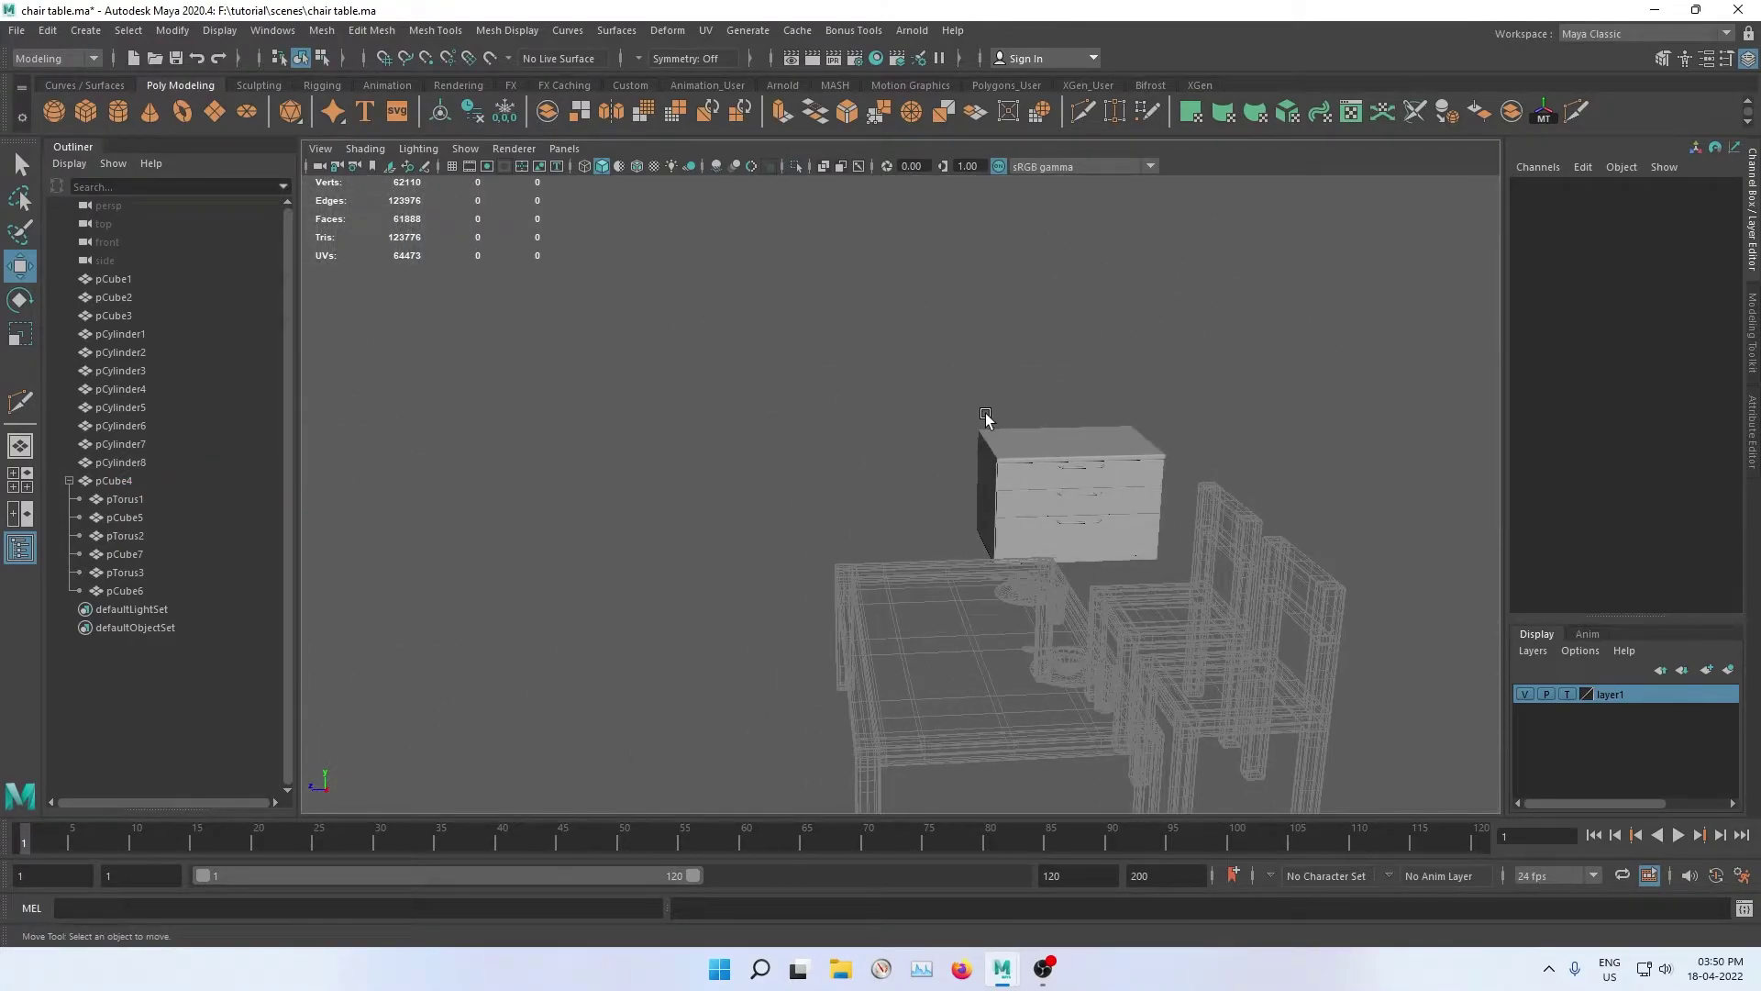
Step: Add the chest of drawers (pCube4) to layer1 with Add Selected Objects
left_click(1095, 459)
key("f")
left_click_drag(913, 433, 1252, 363, "alt")
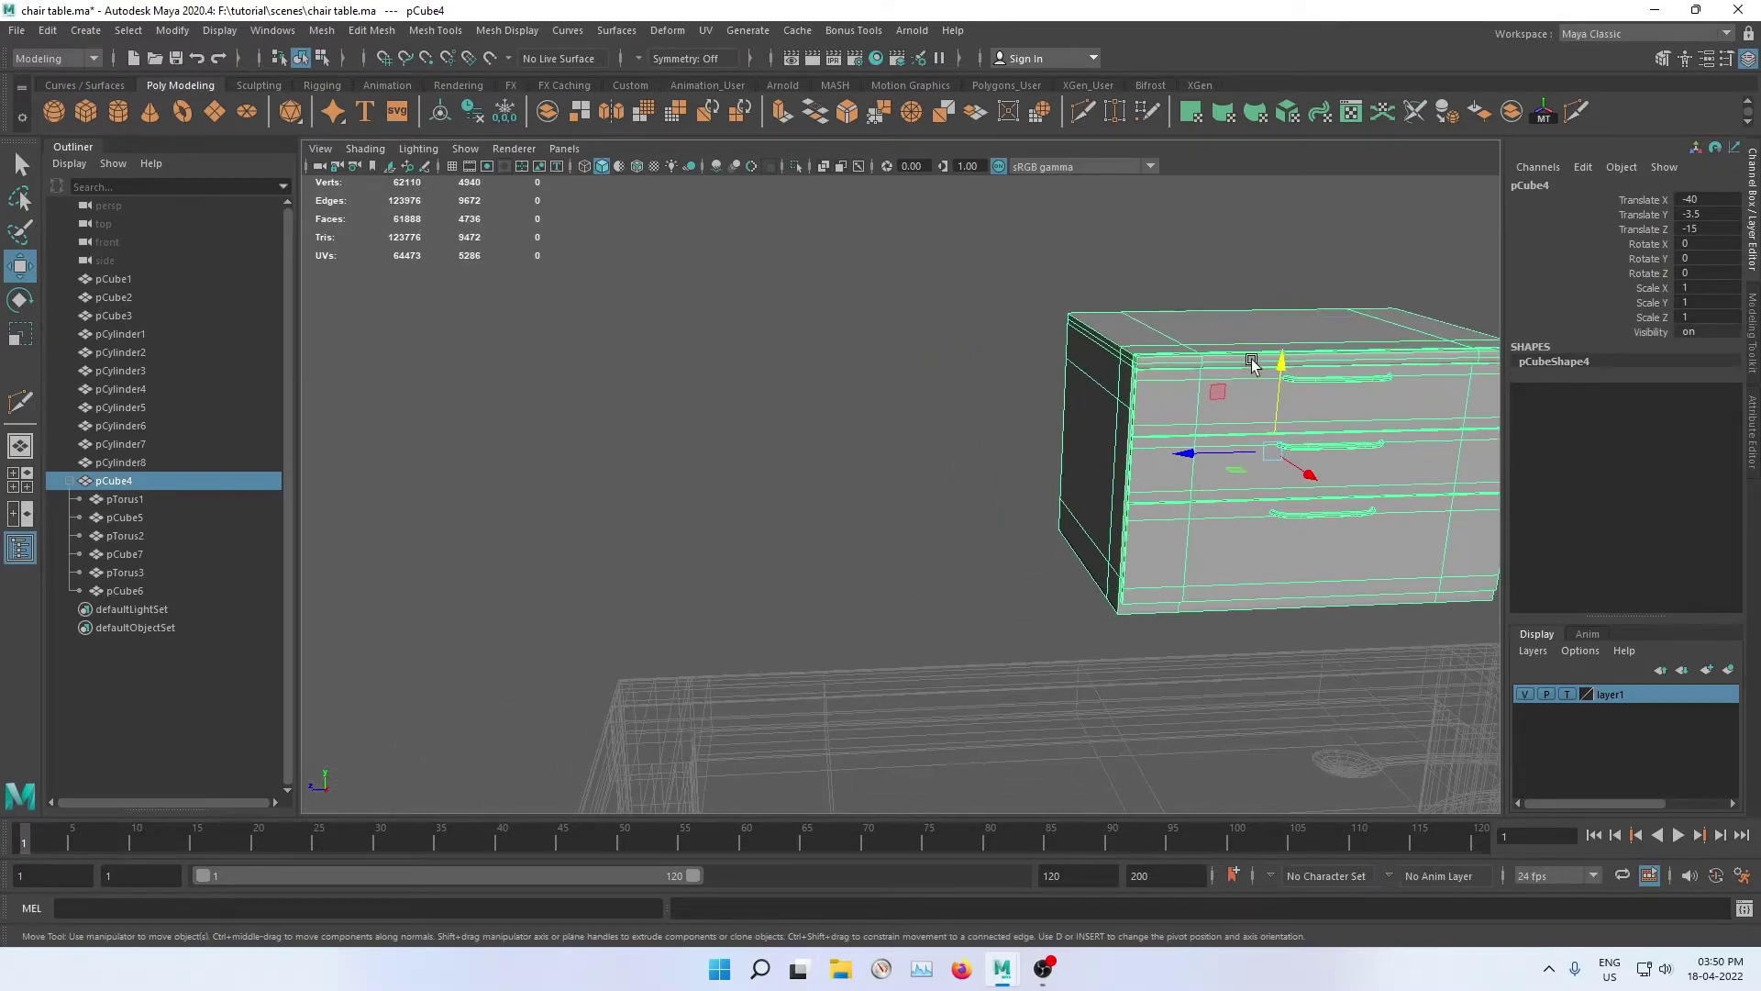
scroll(779, 405, "down", 5)
left_click(819, 400)
left_click(1121, 404)
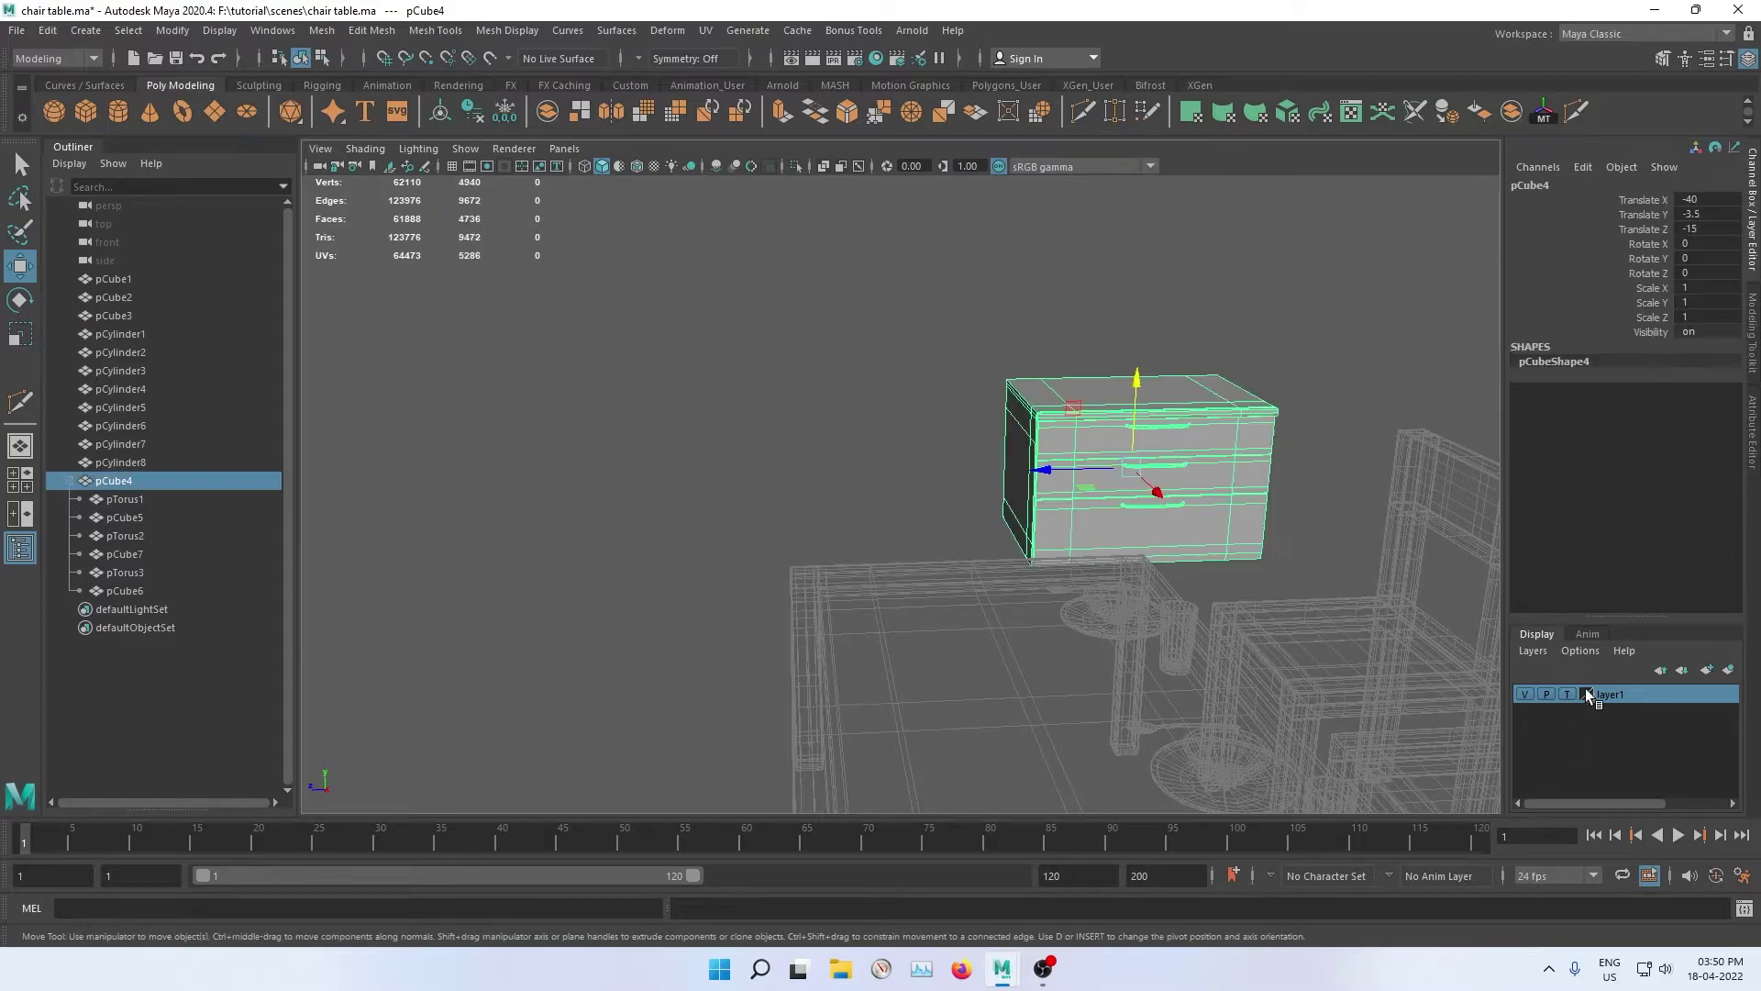
right_click(1629, 695)
left_click(1642, 737)
Step: Turn off layer1's template display so the table, chairs and chest appear solid
left_click(1319, 408)
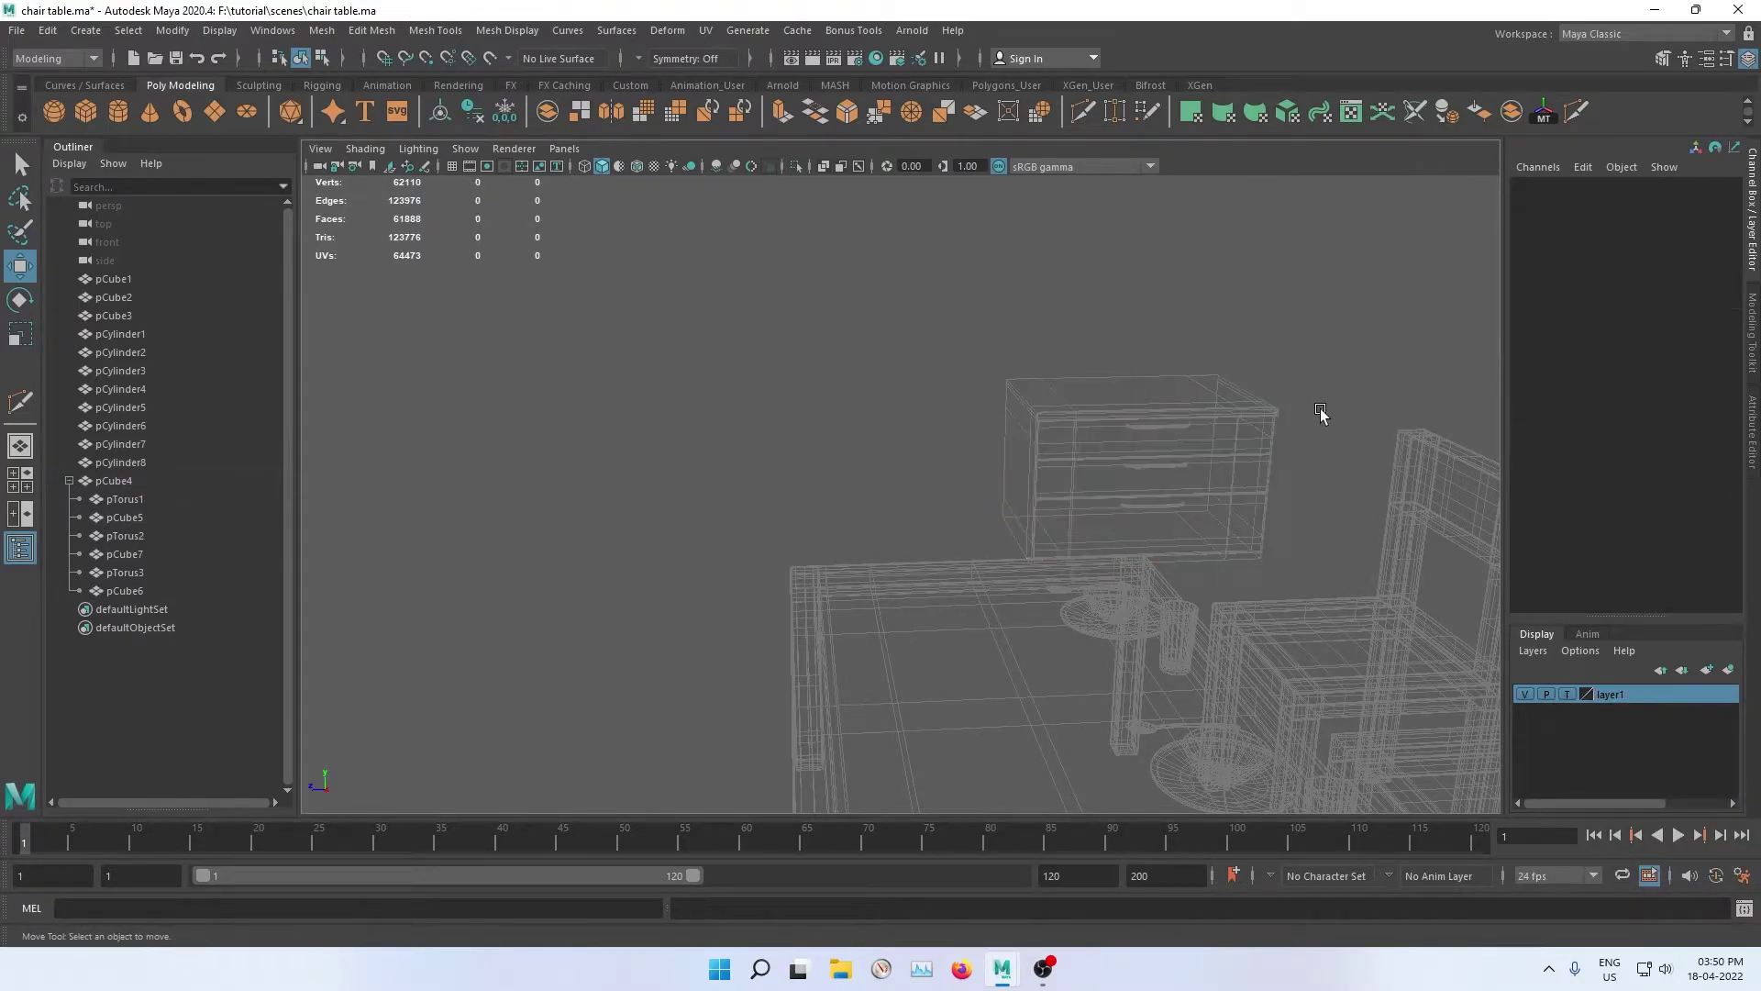
mouse_move(1319, 408)
left_mouse_down("alt")
mouse_move(952, 420)
mouse_move(708, 383)
mouse_move(708, 482)
mouse_move(873, 477)
left_mouse_up("alt")
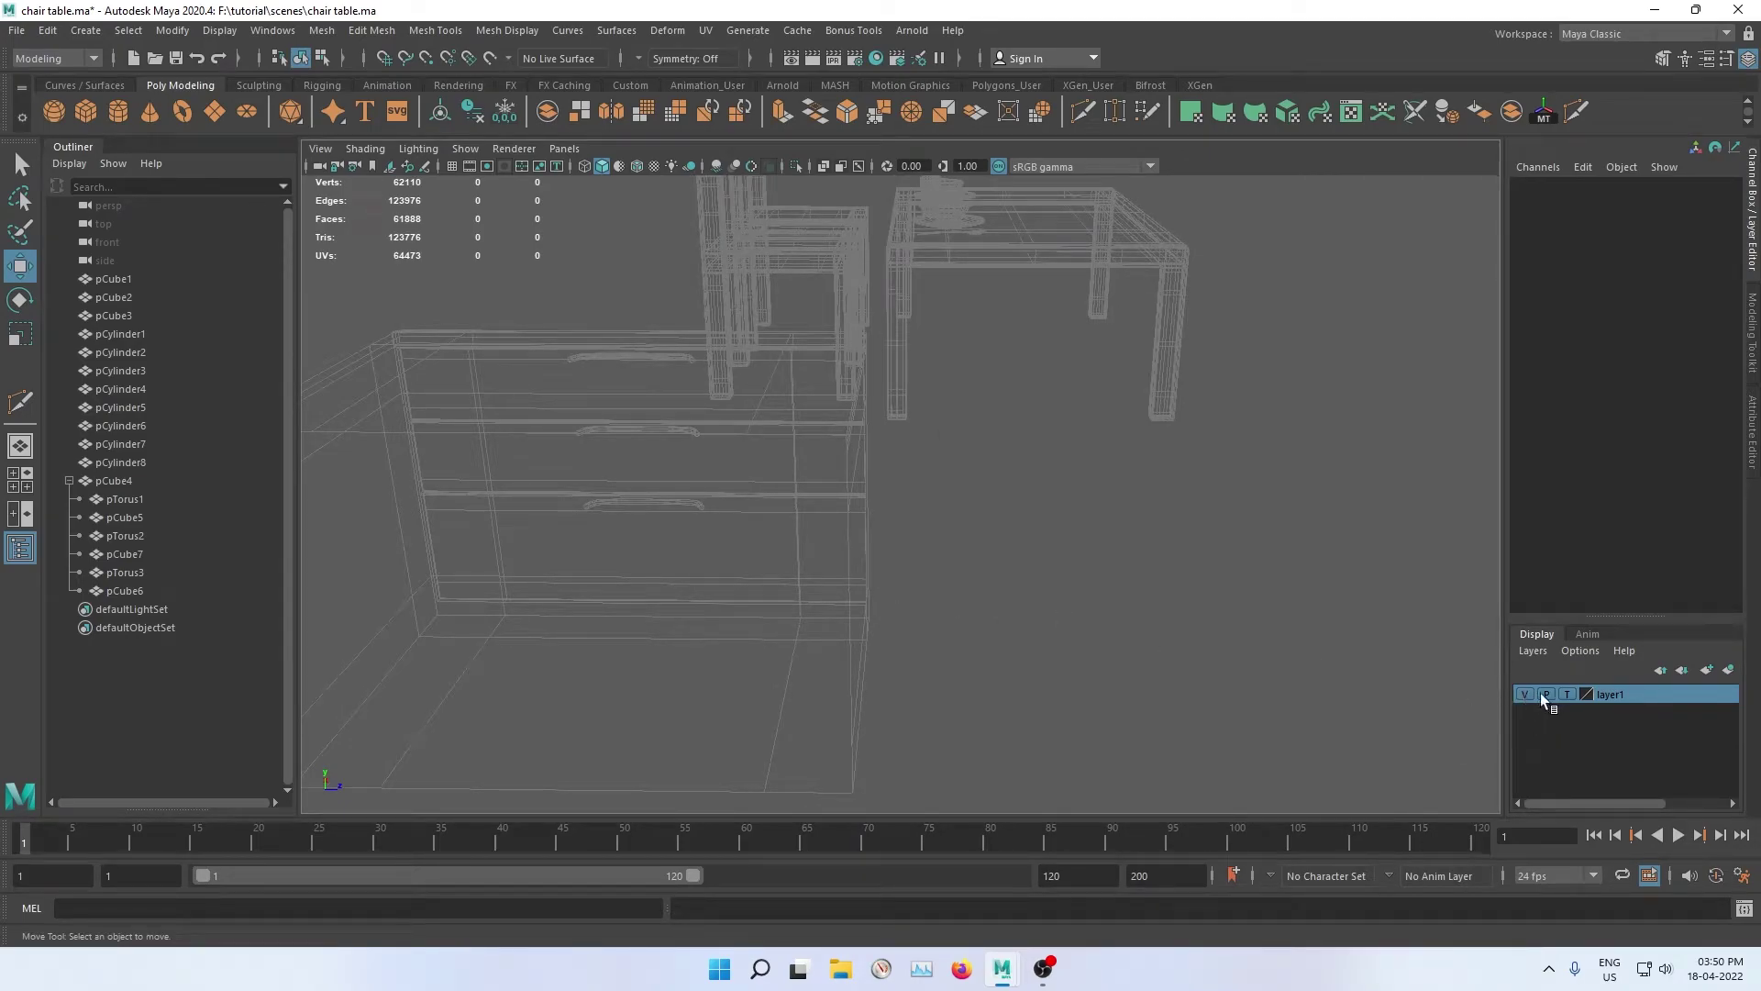
left_click(1564, 693)
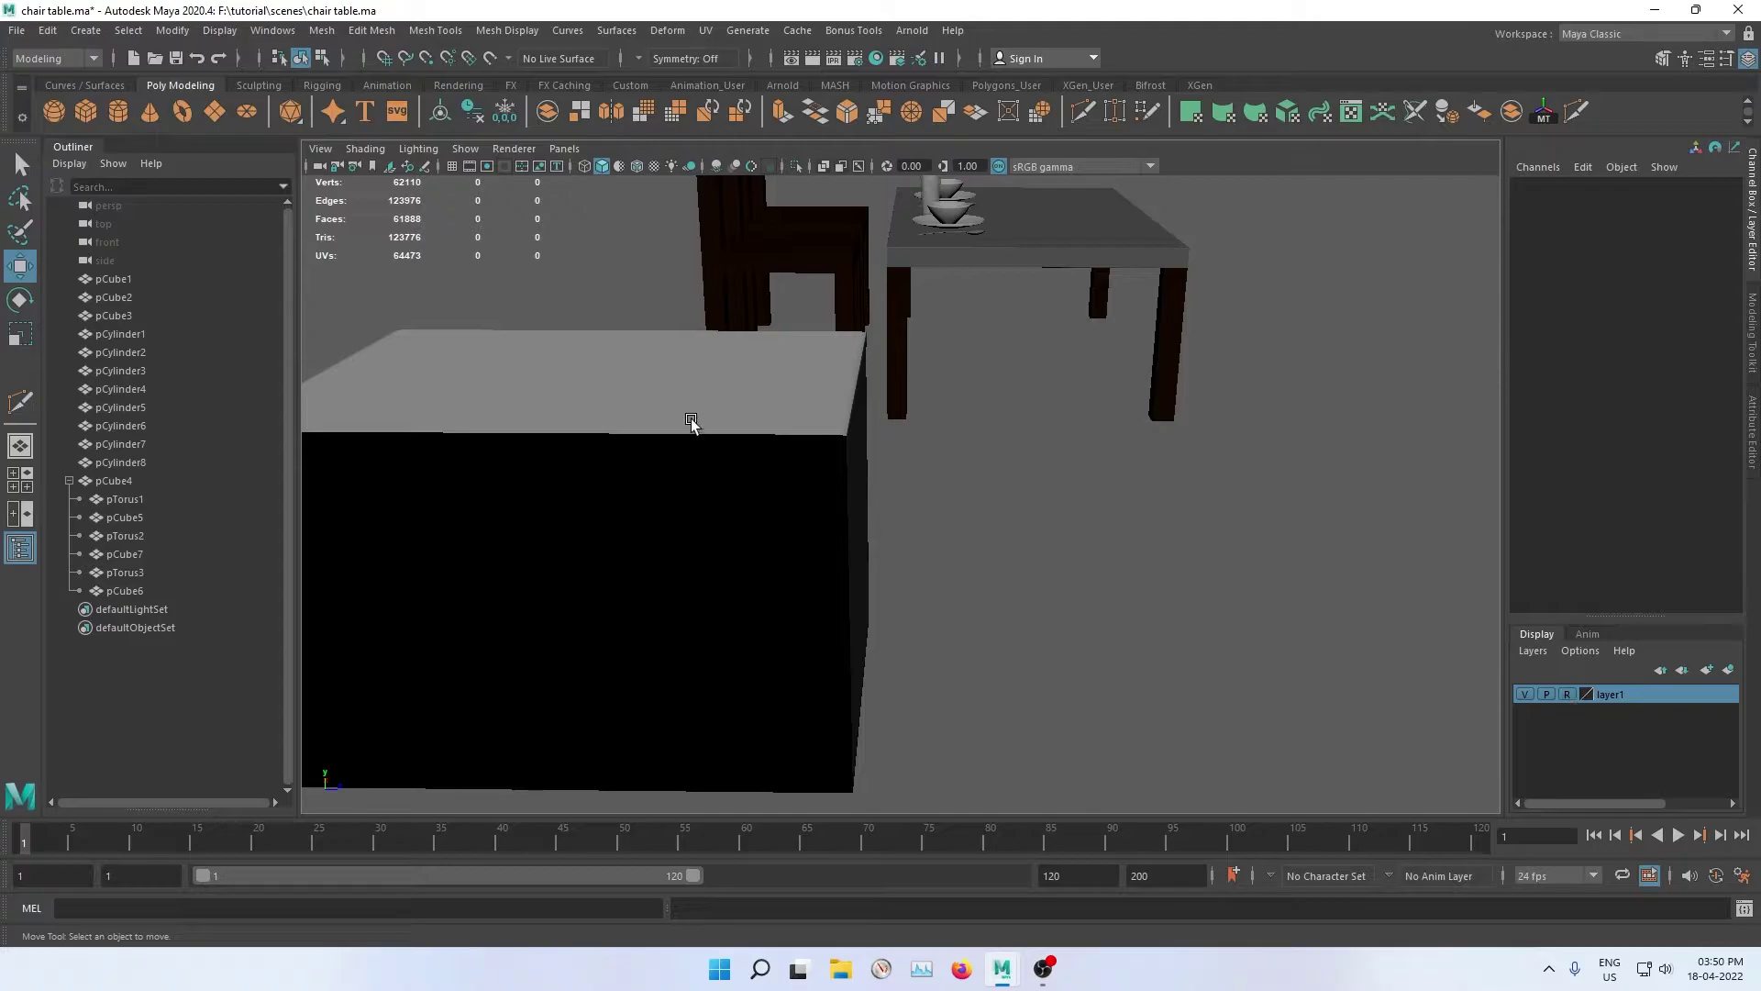
left_click_drag(830, 435, 1108, 456, "alt")
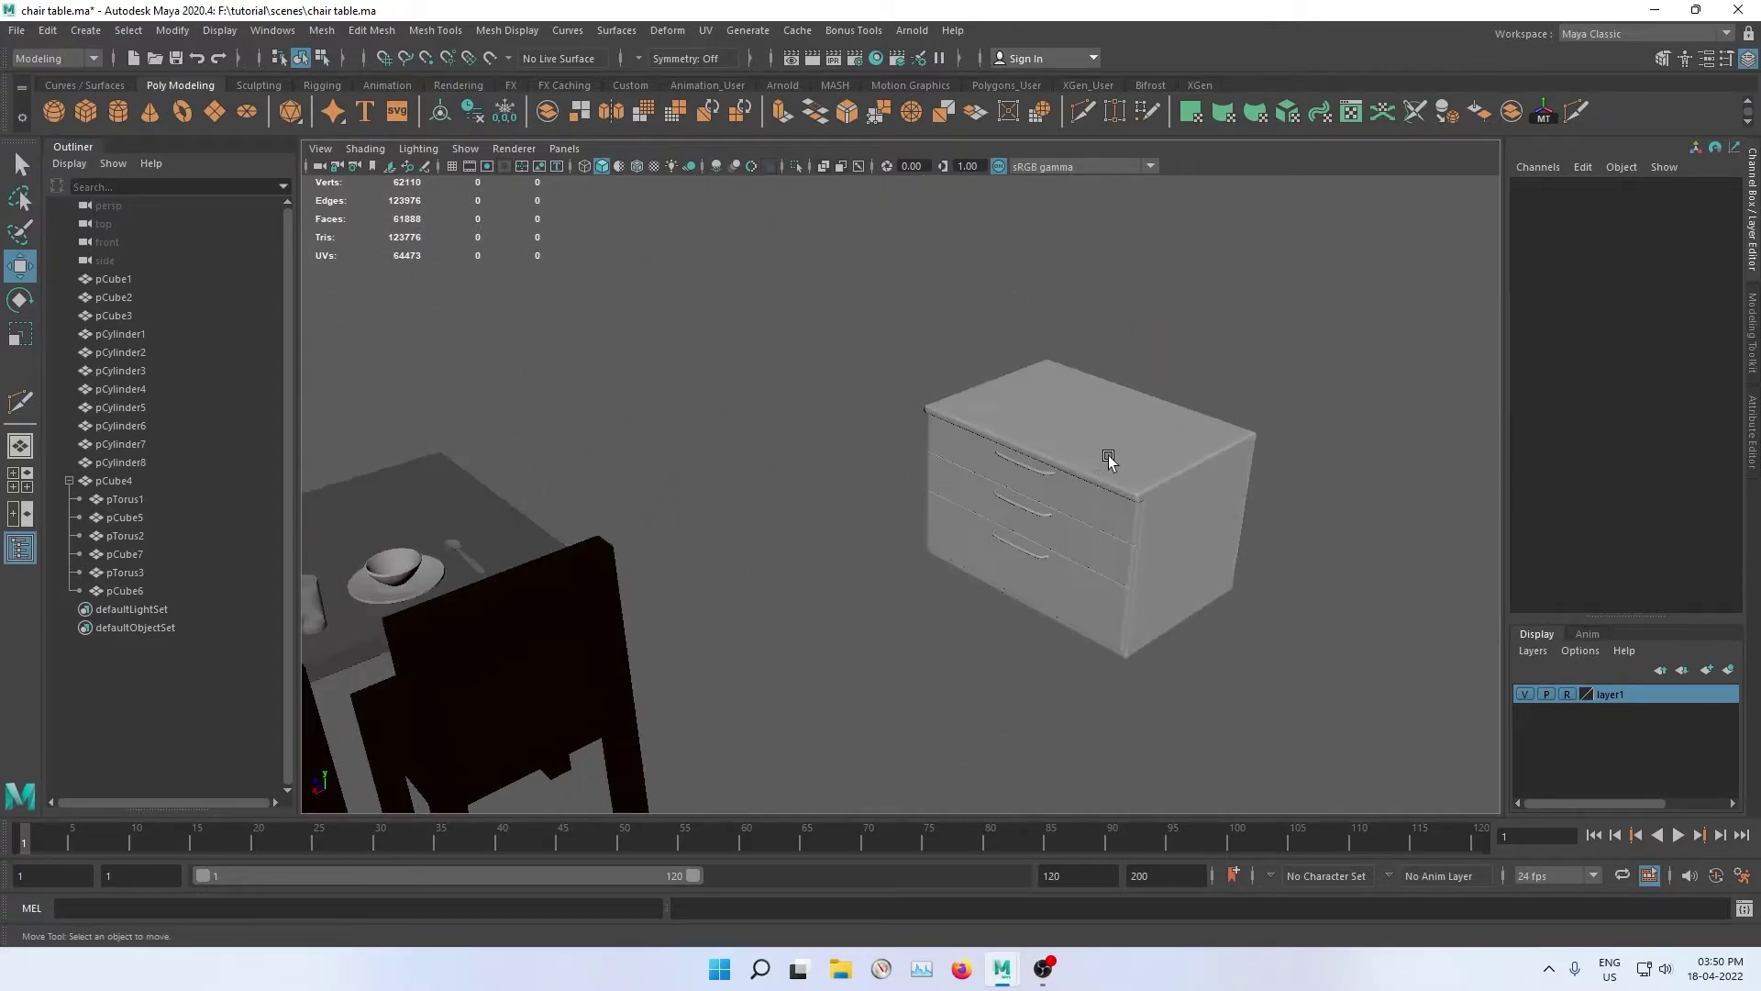
scroll(1110, 460, "up", 3)
middle_click_drag(1112, 464, 818, 420, "alt")
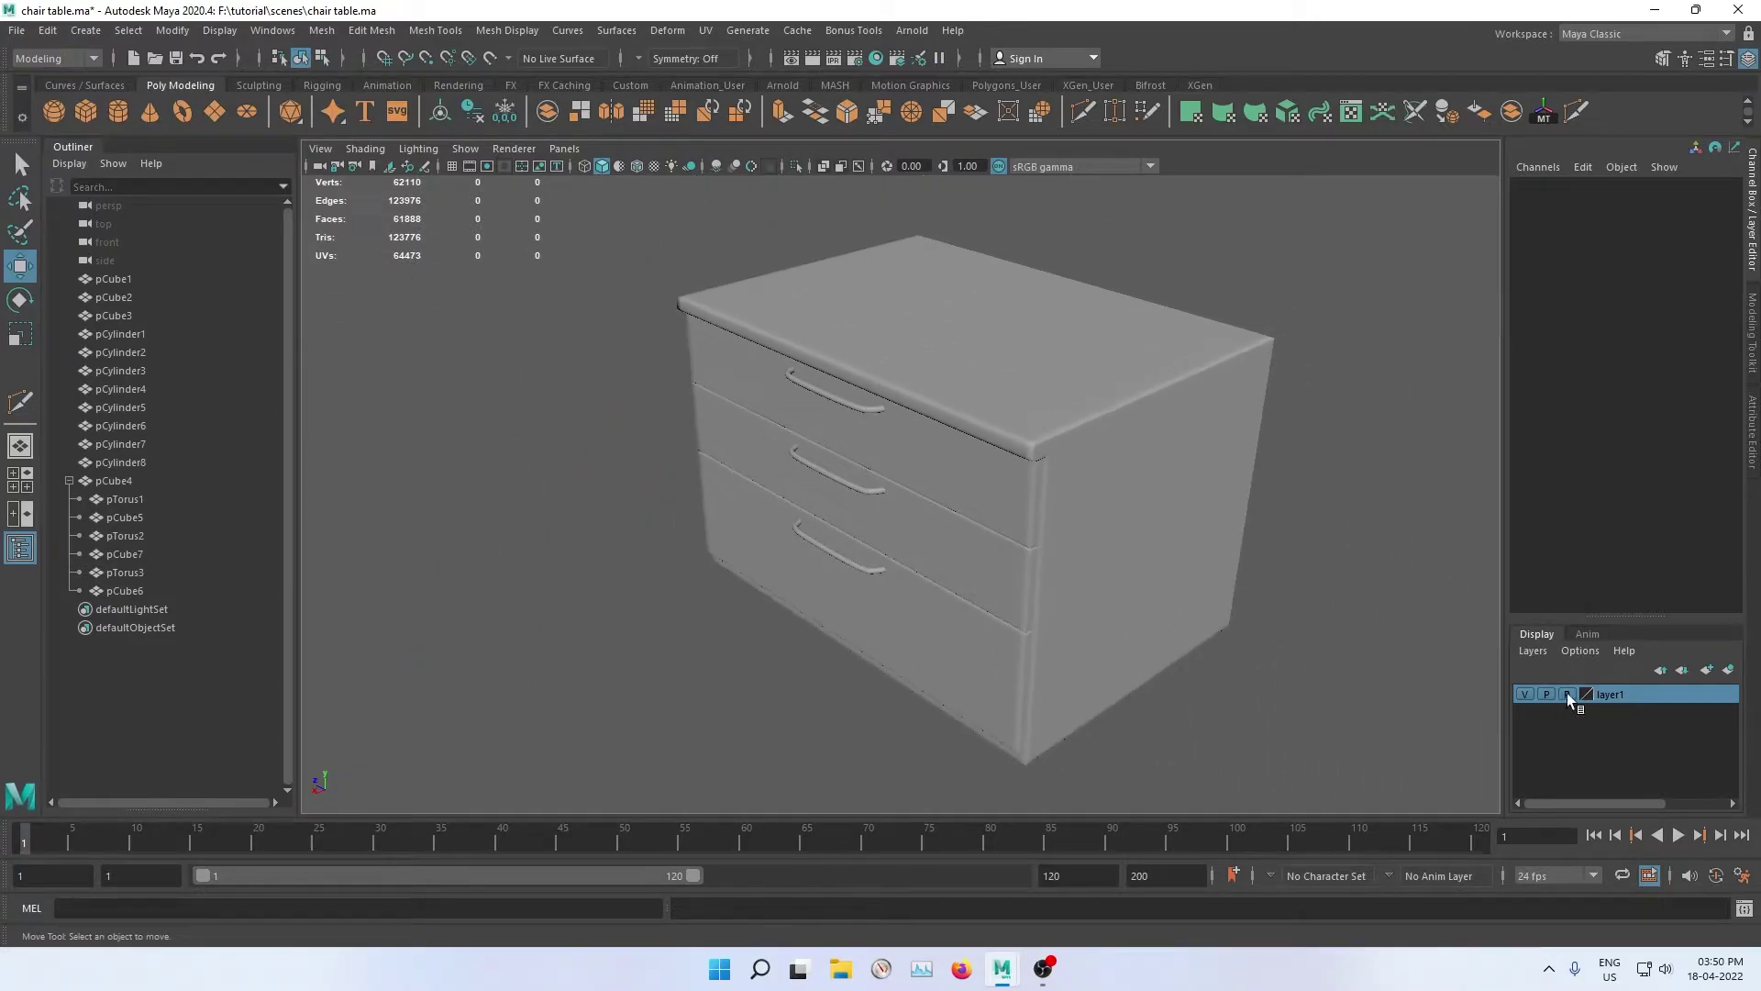
left_click(1139, 511)
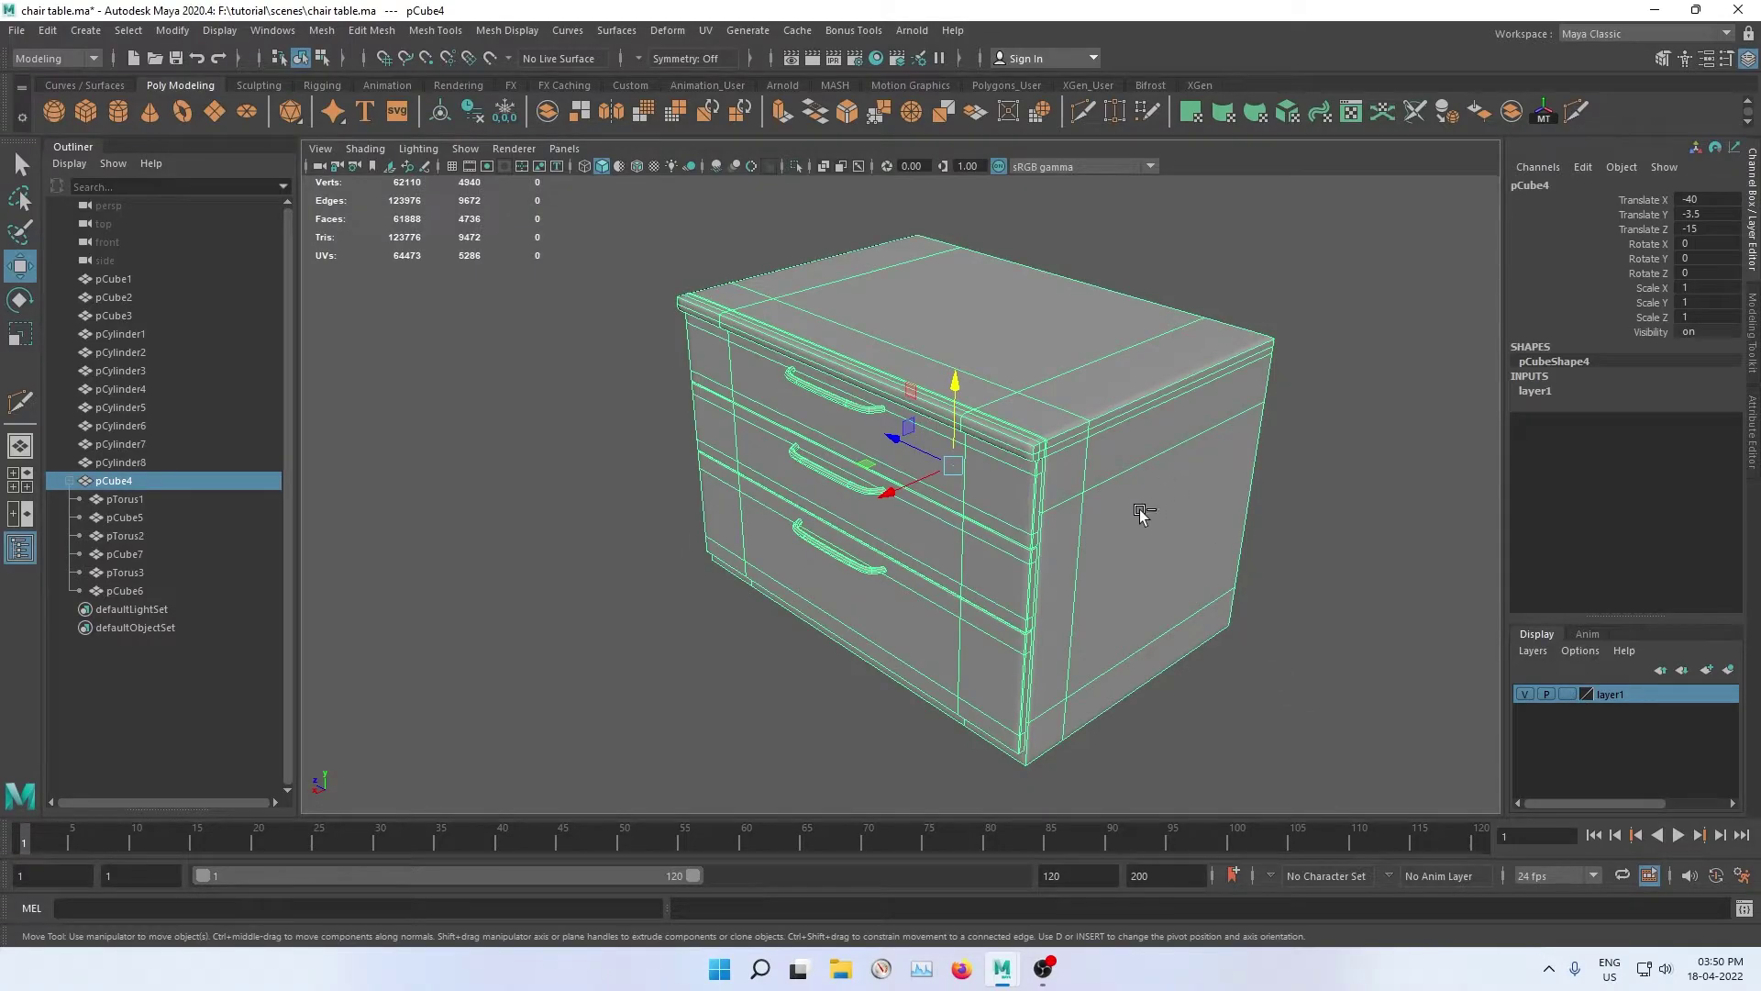
Step: Duplicate the chest, move the copy aside, remove it from layer1, and template layer1
key("ctrl+d")
scroll(1139, 509, "down", 3)
mouse_move(896, 464)
left_mouse_down()
mouse_move(592, 335)
mouse_move(624, 351)
left_mouse_up()
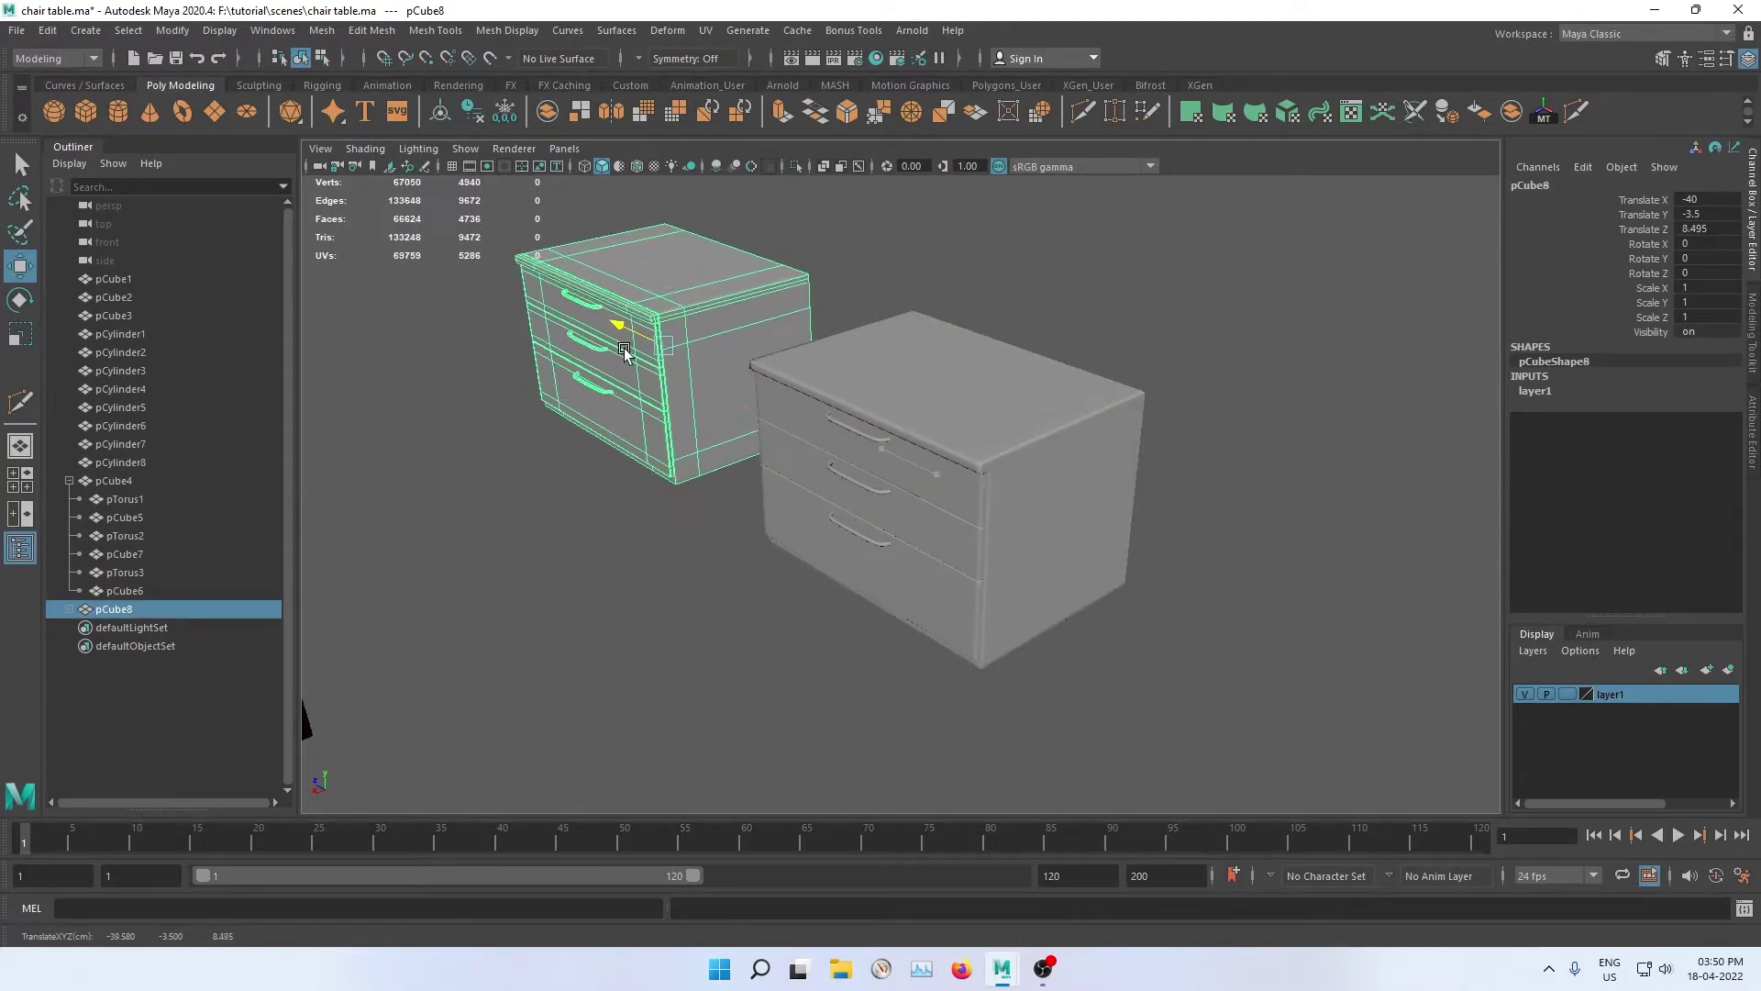
right_click(1638, 696)
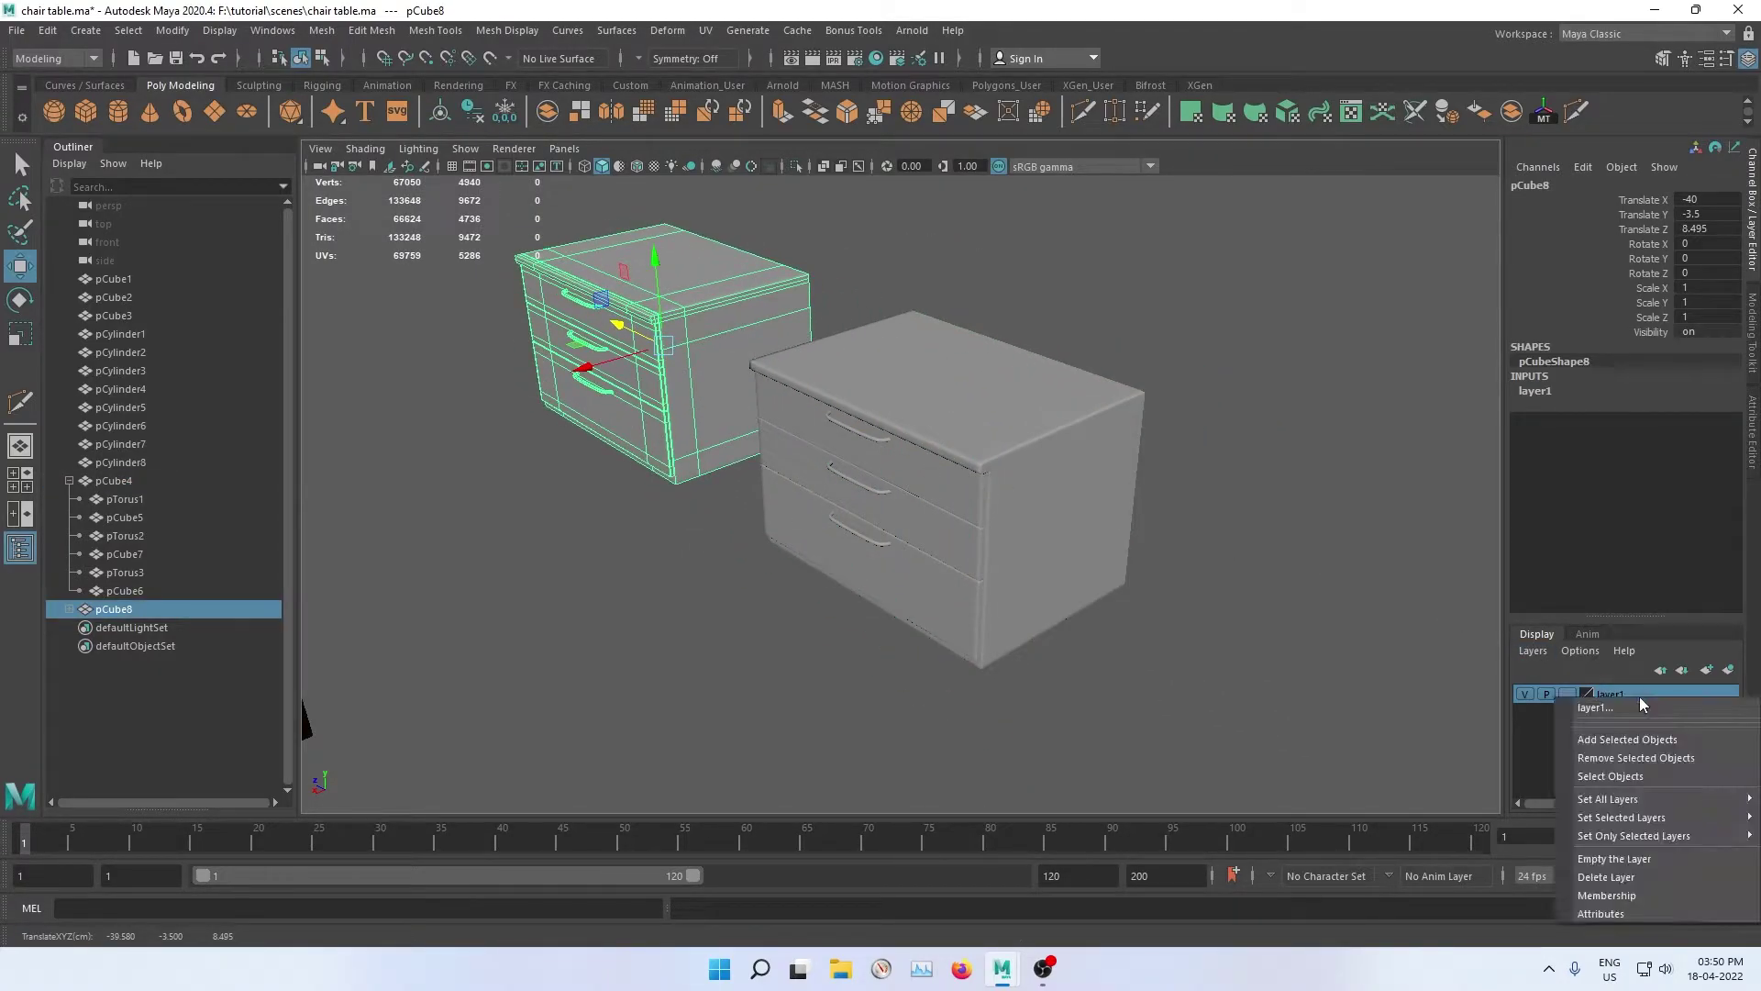
left_click(1640, 756)
left_click(1567, 696)
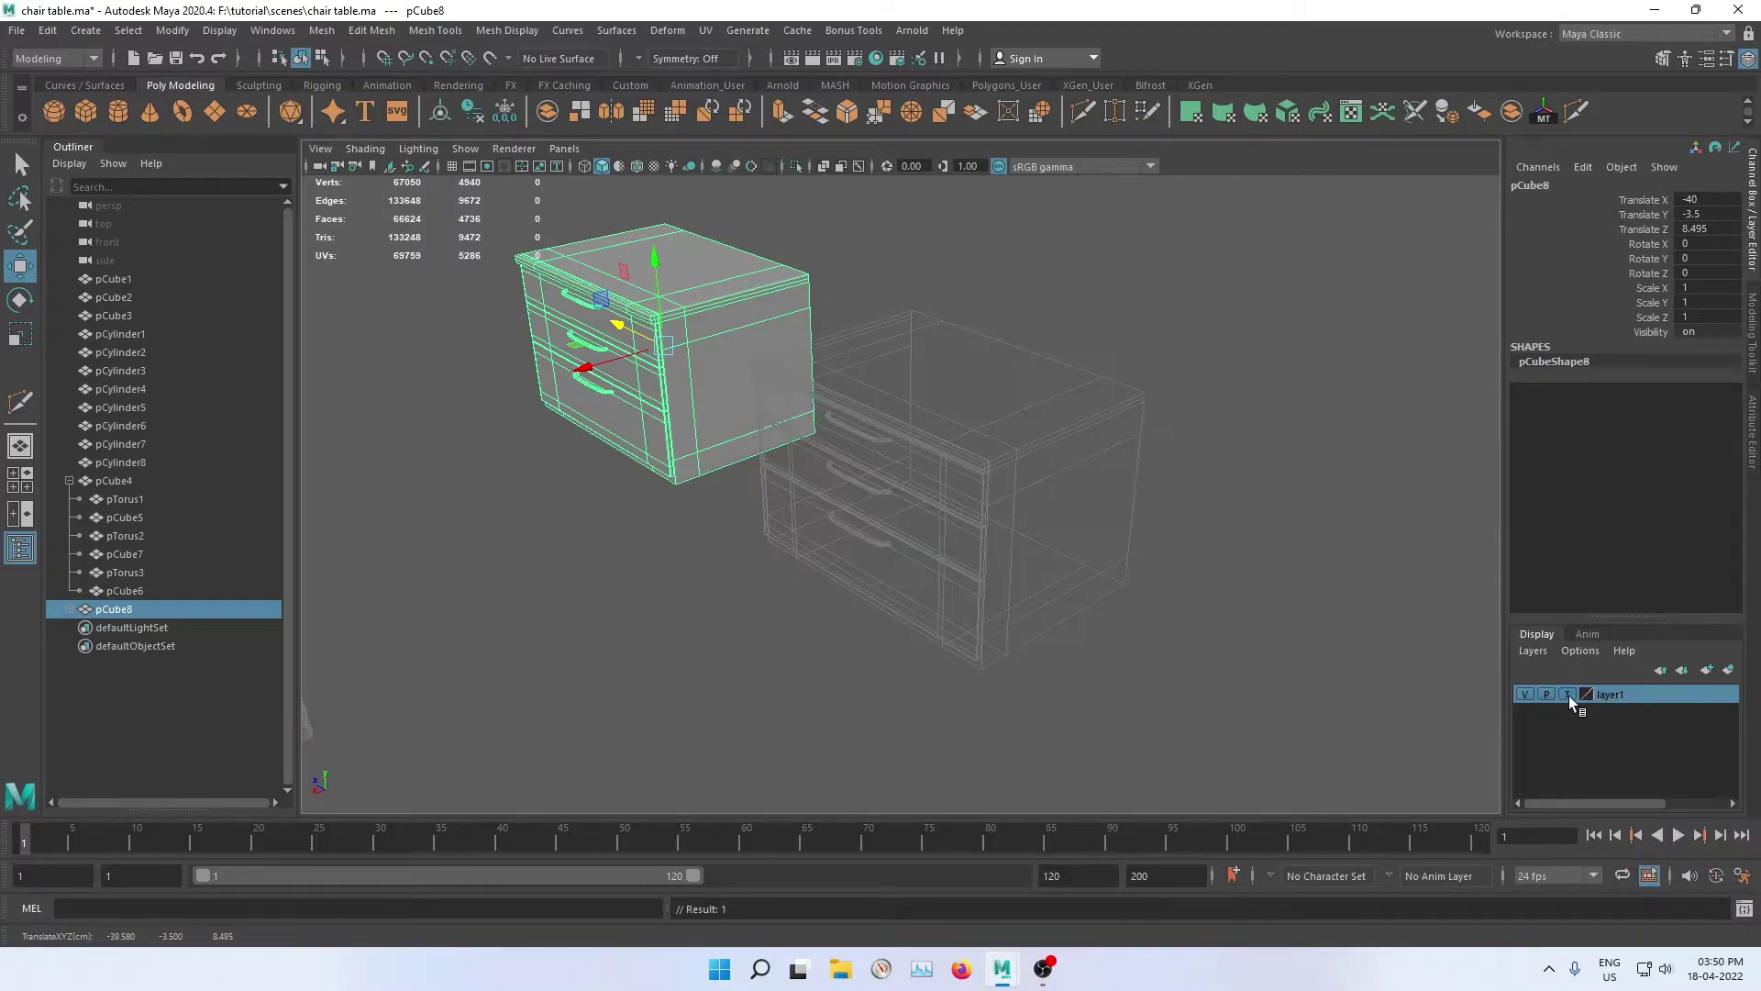
Step: Delete the copy's top and bottom drawer handles, keeping only the middle one
scroll(1009, 513, "down", 3)
mouse_move(628, 438)
left_mouse_down("alt")
mouse_move(834, 511)
mouse_move(837, 559)
mouse_move(917, 514)
left_mouse_up("alt")
scroll(1016, 473, "up", 5)
left_click_drag(1017, 474, 844, 421, "alt")
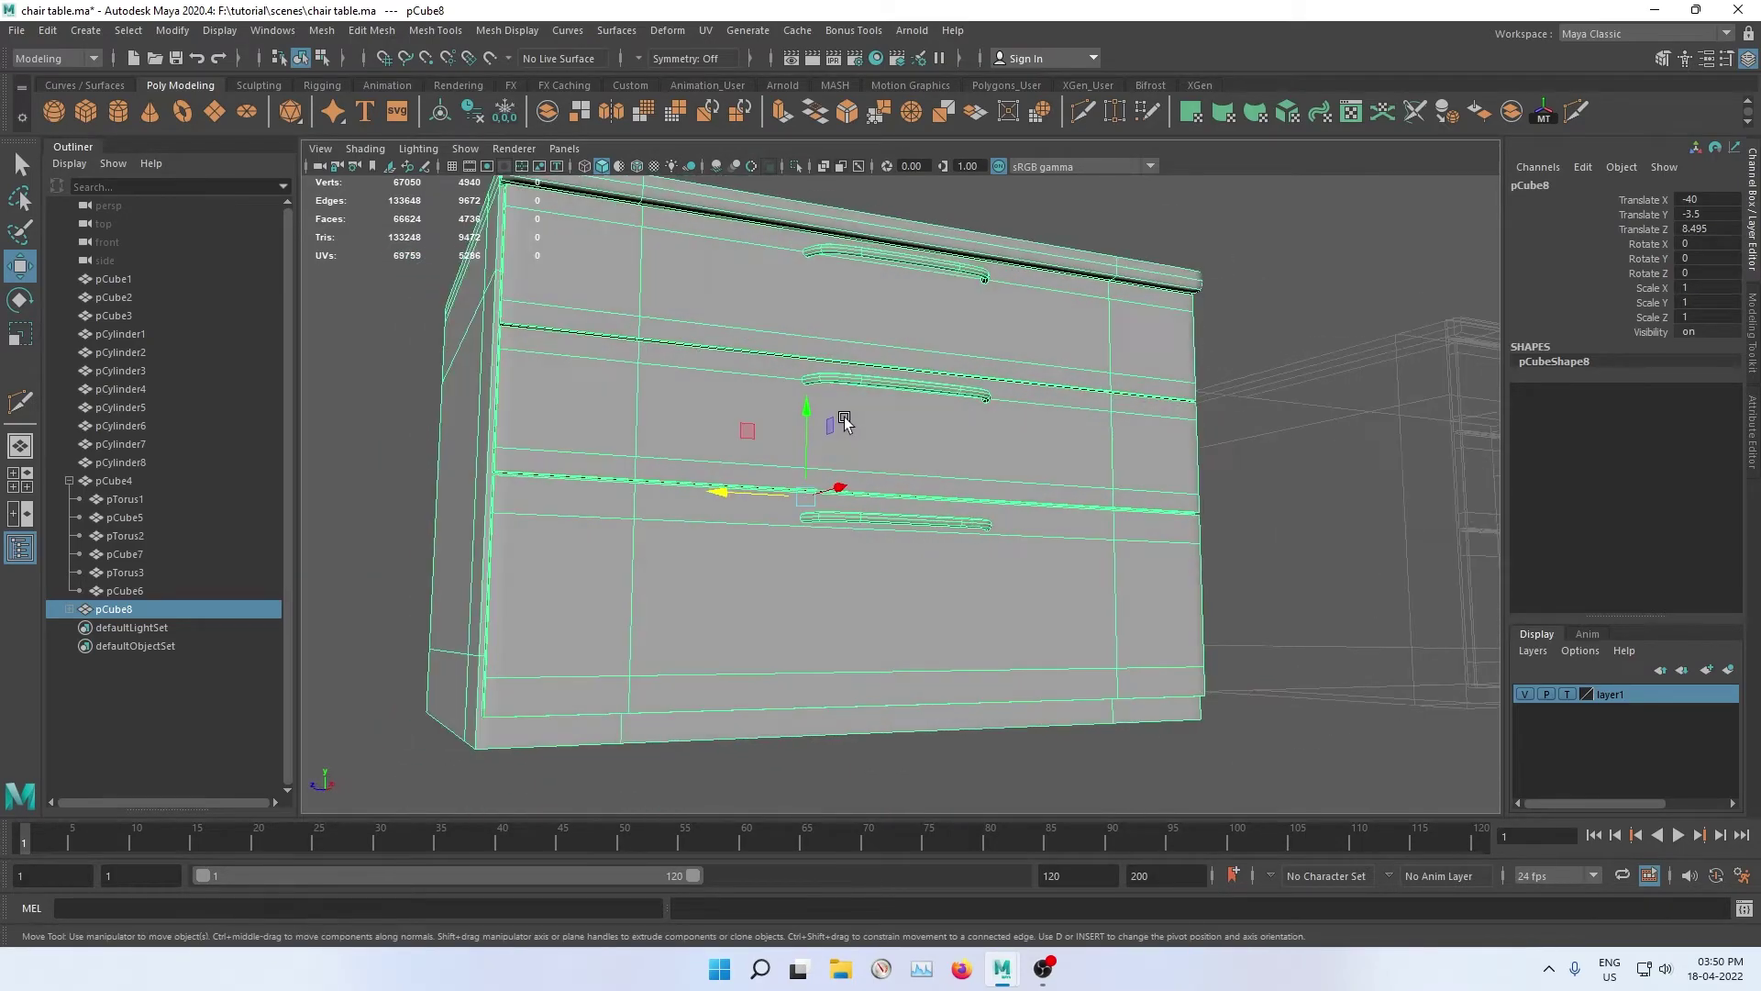
left_click_drag(715, 394, 727, 432, "alt")
left_click(977, 308)
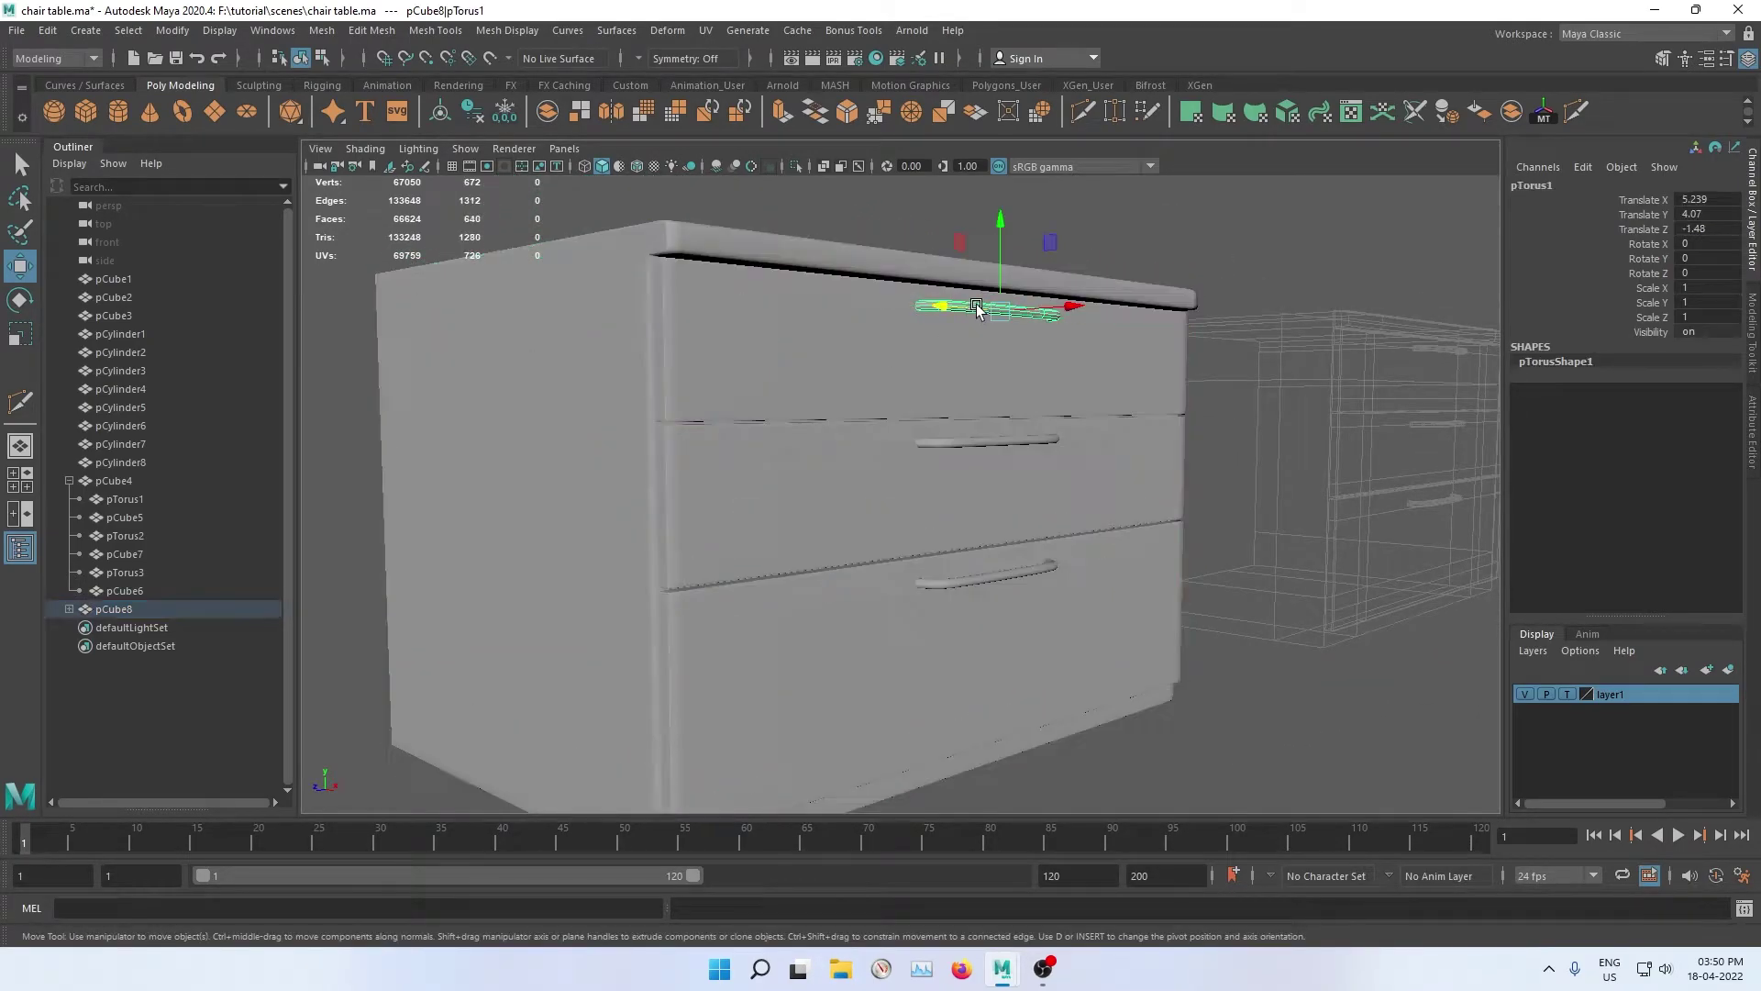
key("Delete")
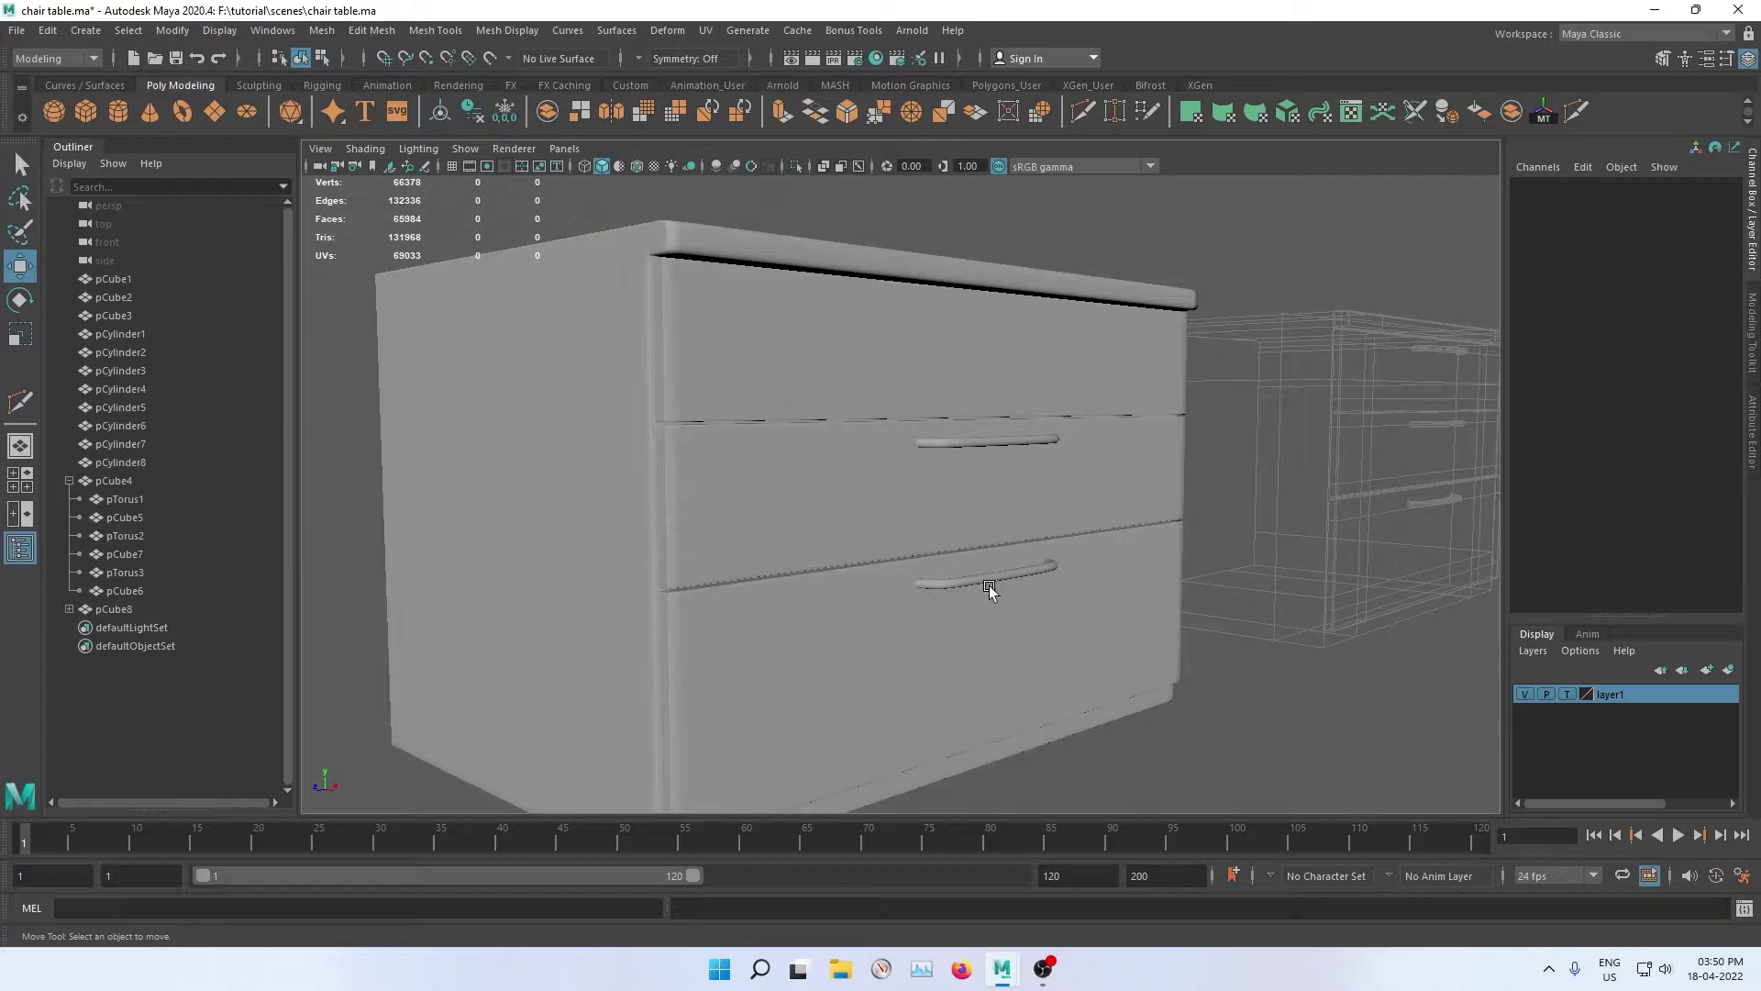
left_click(993, 580)
key("Delete")
Step: Slide the copied cabinet along its depth so it sits next to the original chest
left_click(812, 410)
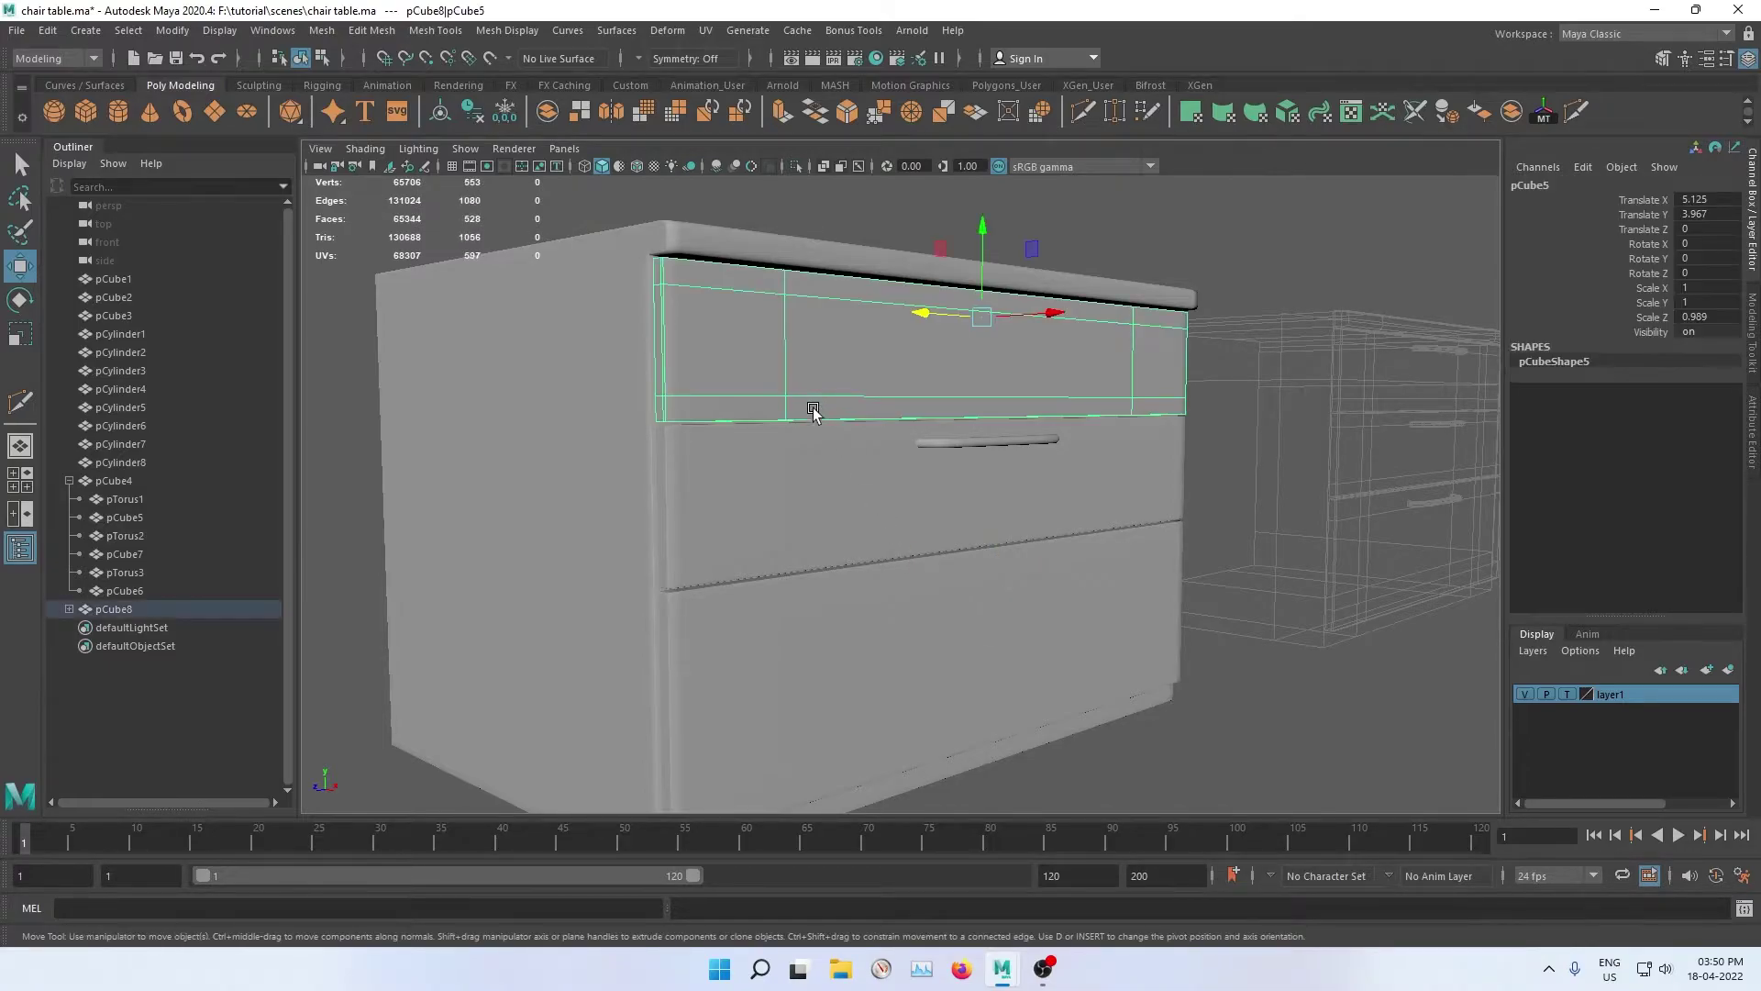
key("space")
scroll(1104, 370, "down", 3)
scroll(1006, 401, "down", 3)
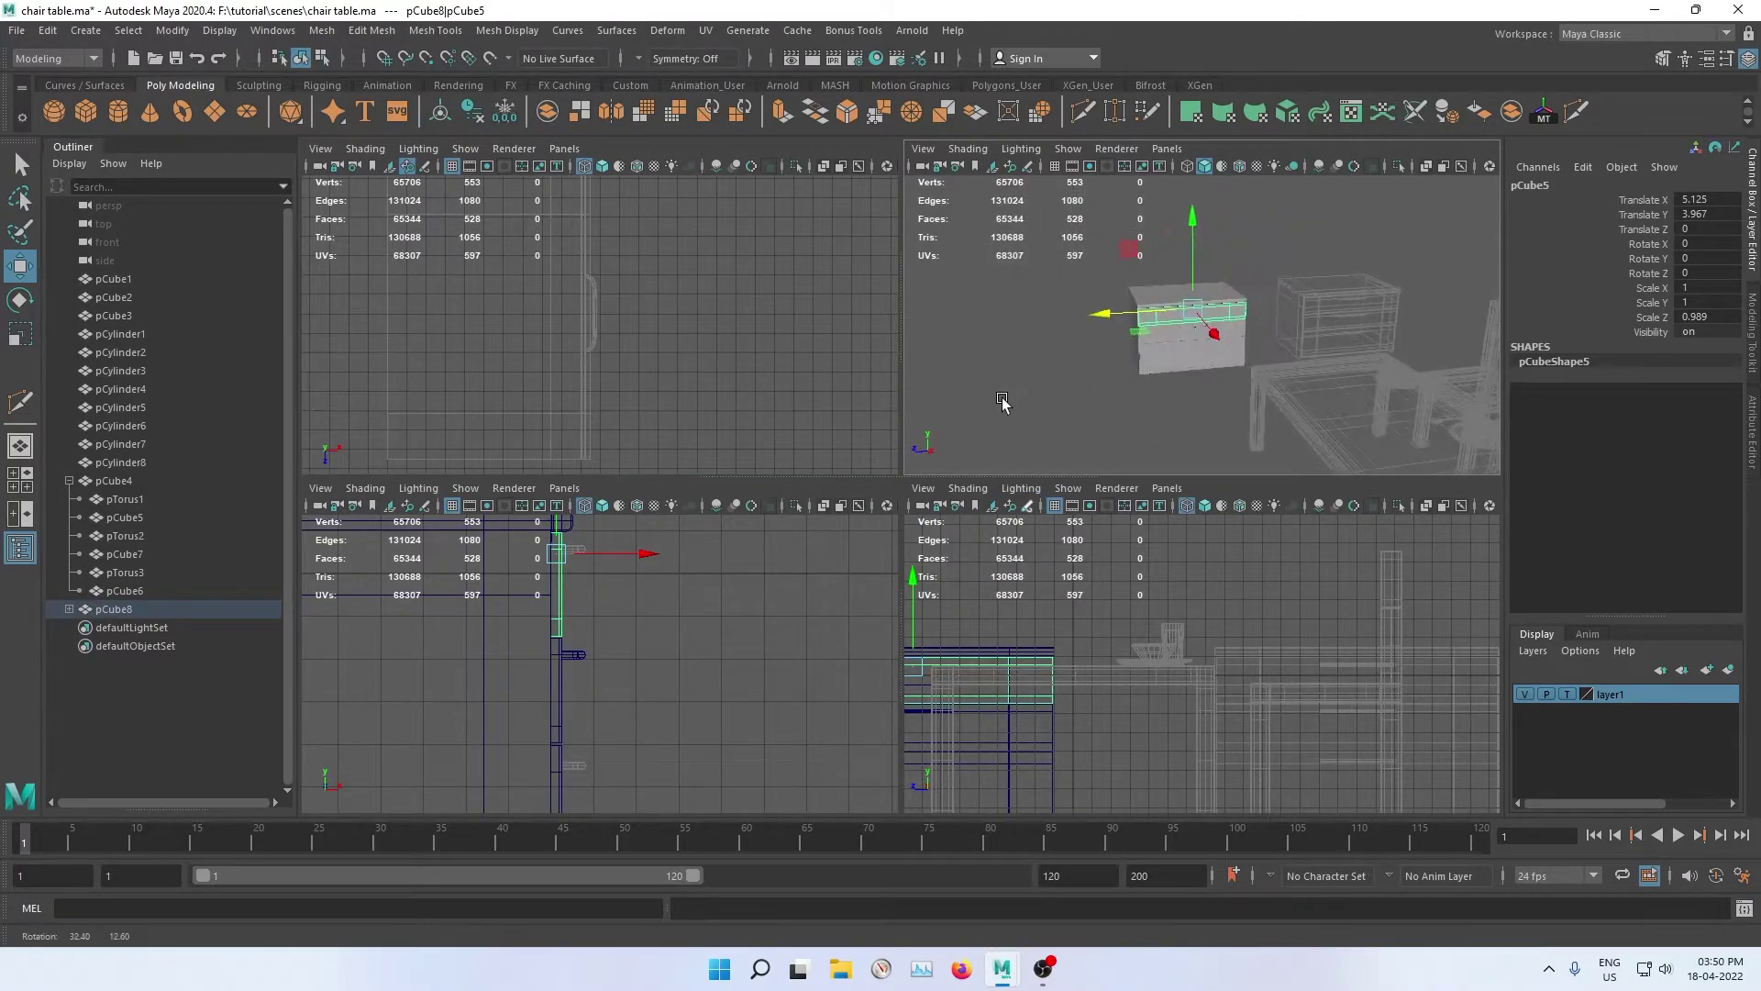
key("space")
scroll(995, 425, "up", 2)
scroll(995, 425, "up", 3)
scroll(995, 614, "up", 2)
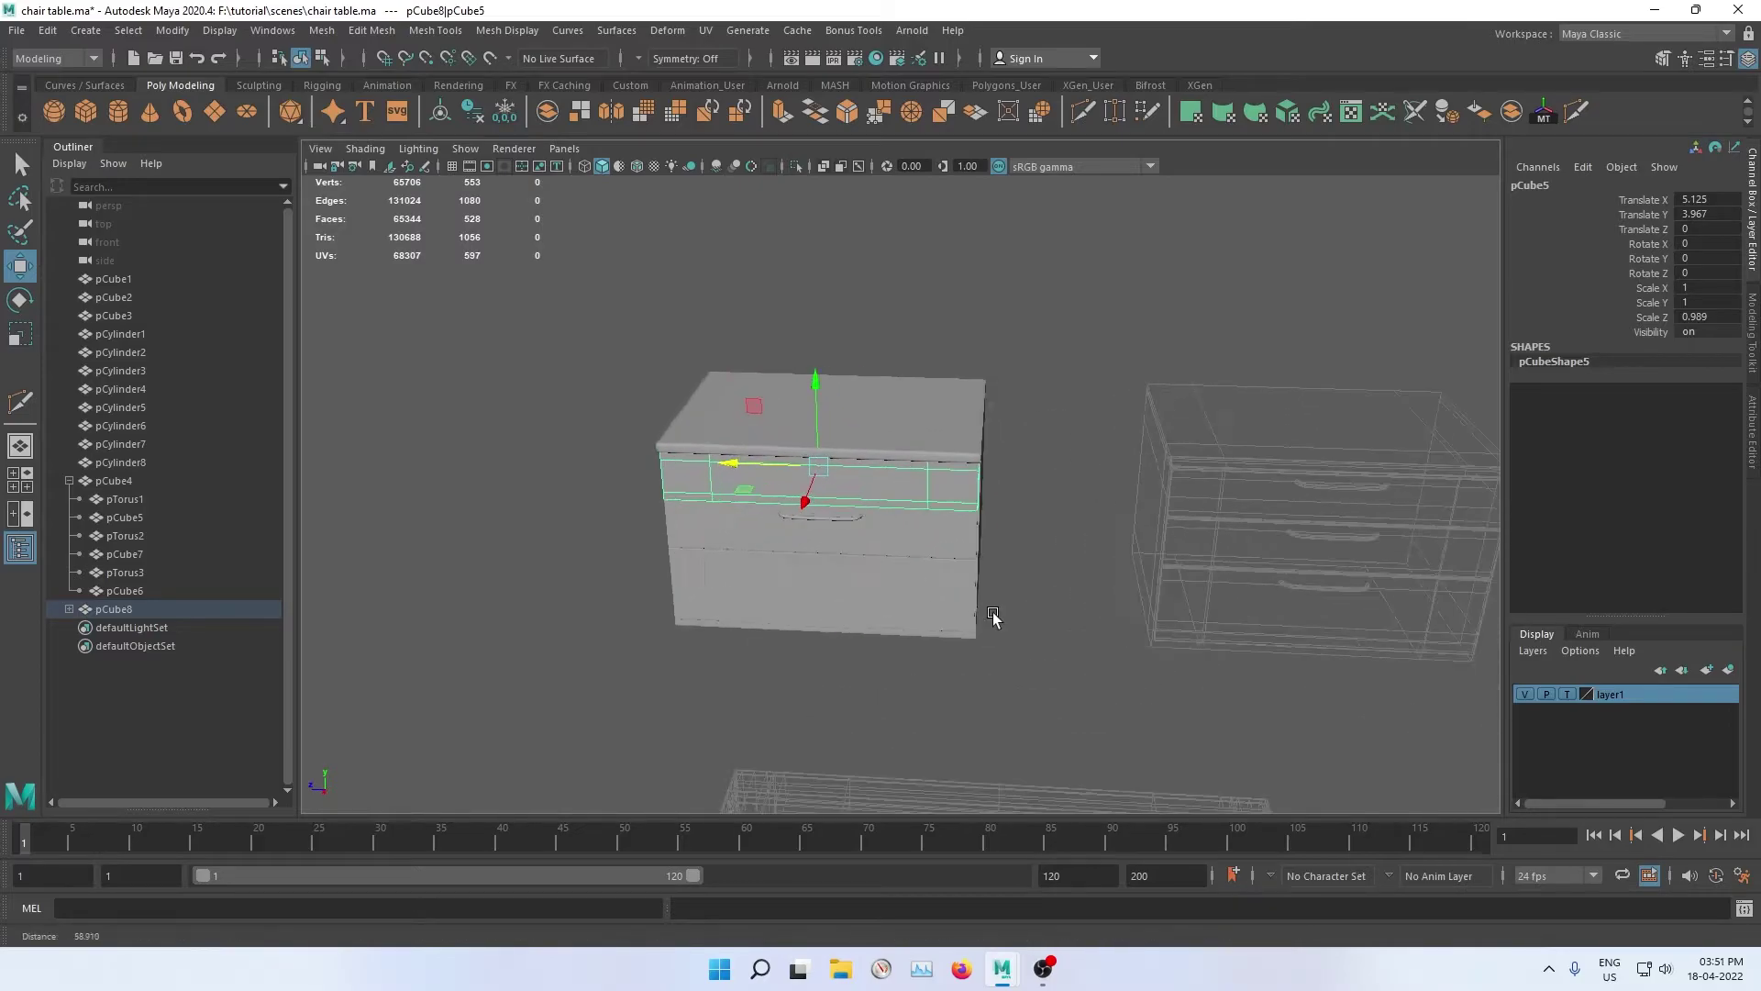
left_click(866, 408)
left_click_drag(774, 515, 937, 461)
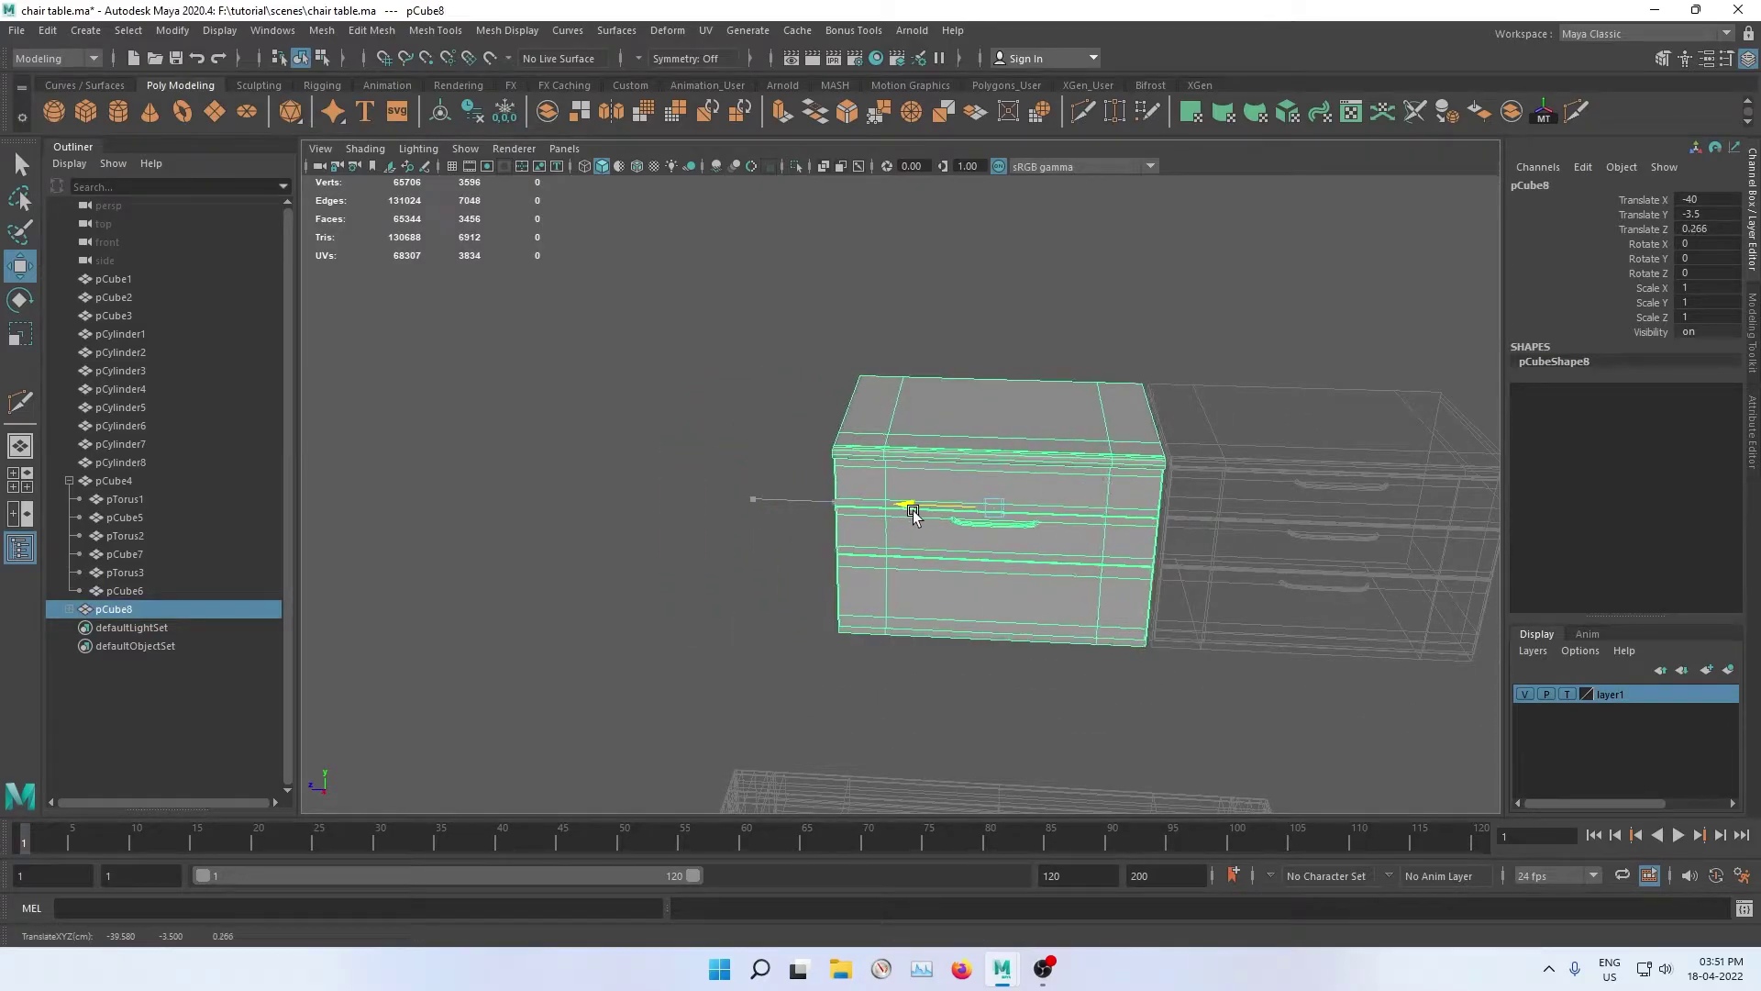
right_click_drag(870, 422, 1227, 597, "alt")
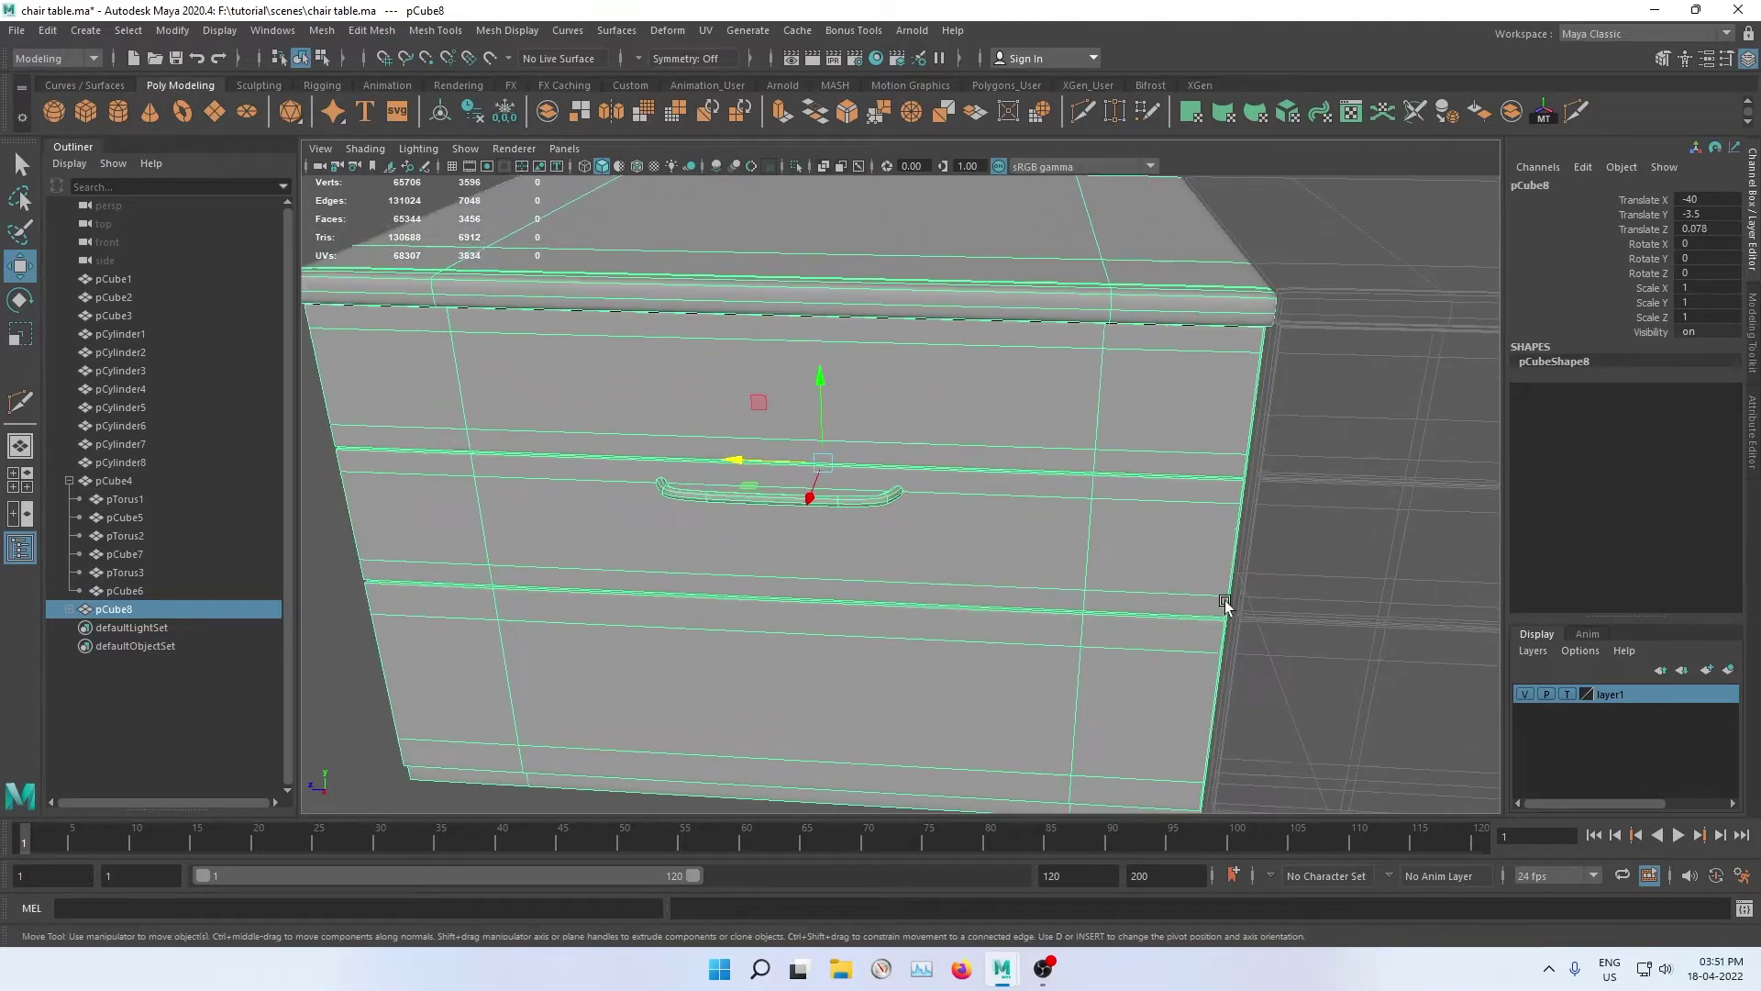
mouse_move(1226, 597)
left_mouse_down("alt")
mouse_move(1034, 511)
mouse_move(1093, 492)
mouse_move(1069, 499)
left_mouse_up("alt")
scroll(1086, 493, "down", 2)
Step: Nudge copied cabinet pCube8 slightly in an orthographic view to line up with the original
key("space")
key("space")
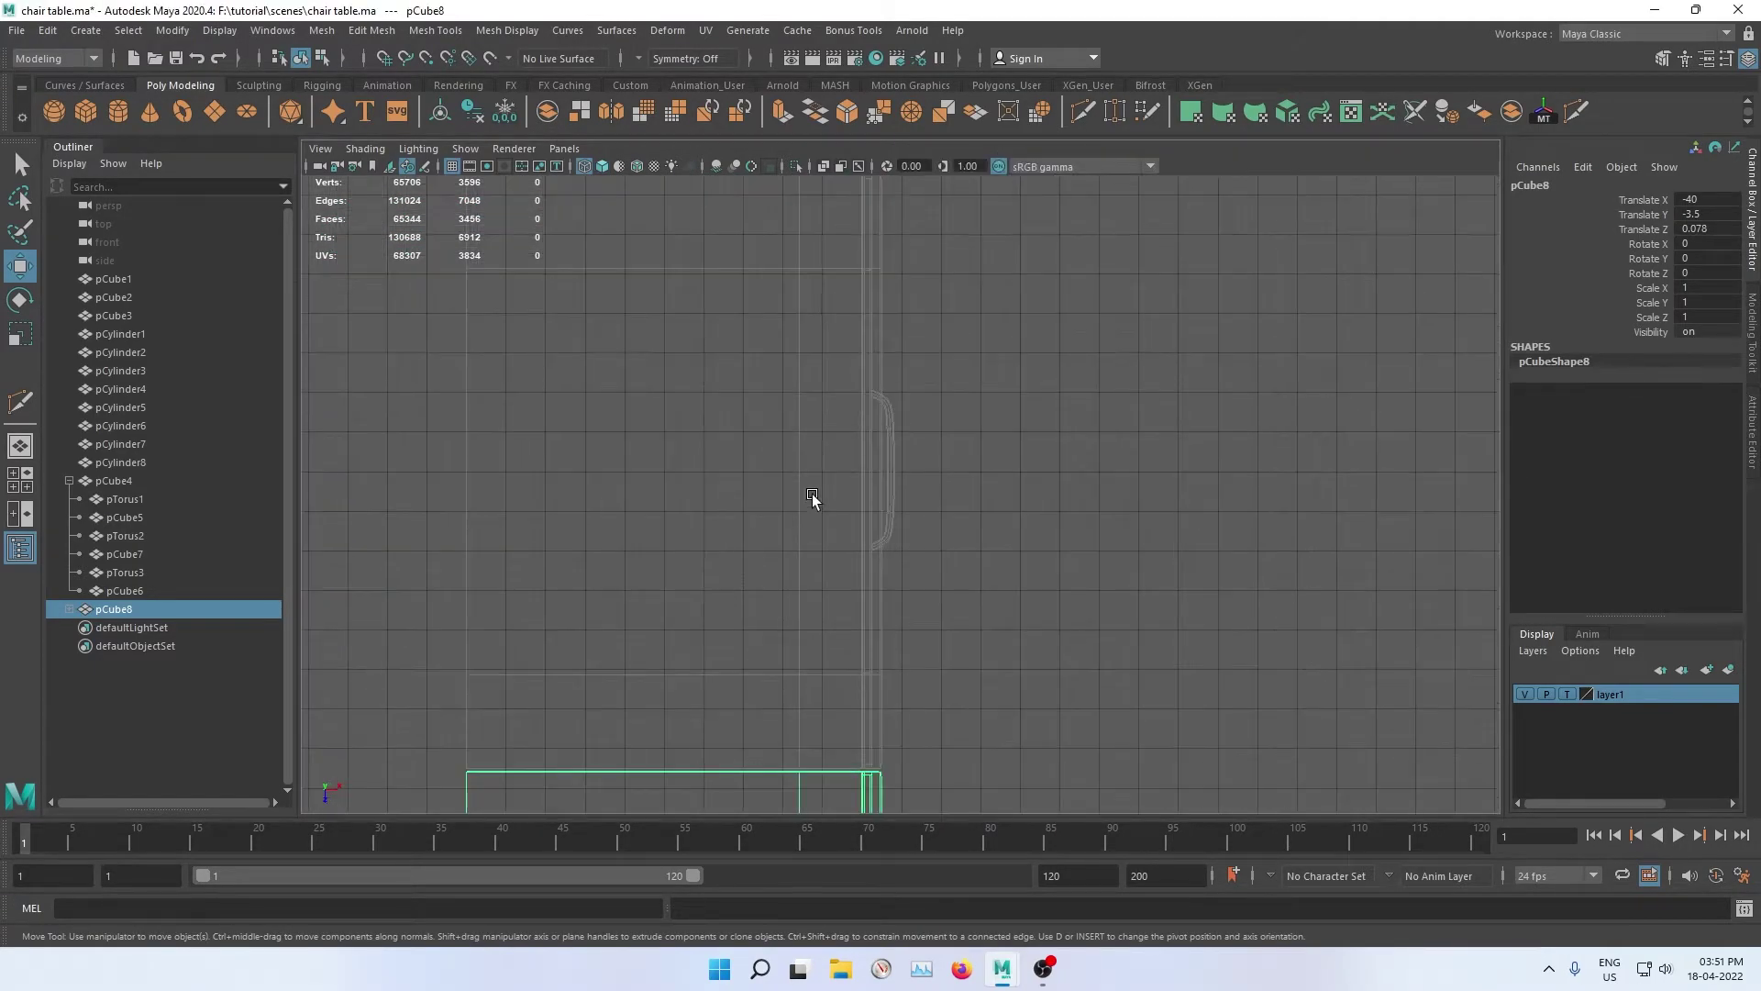
scroll(884, 406, "up", 3)
scroll(885, 460, "up", 2)
mouse_move(885, 461)
middle_mouse_down("alt")
mouse_move(1011, 421)
mouse_move(1053, 352)
middle_mouse_up("alt")
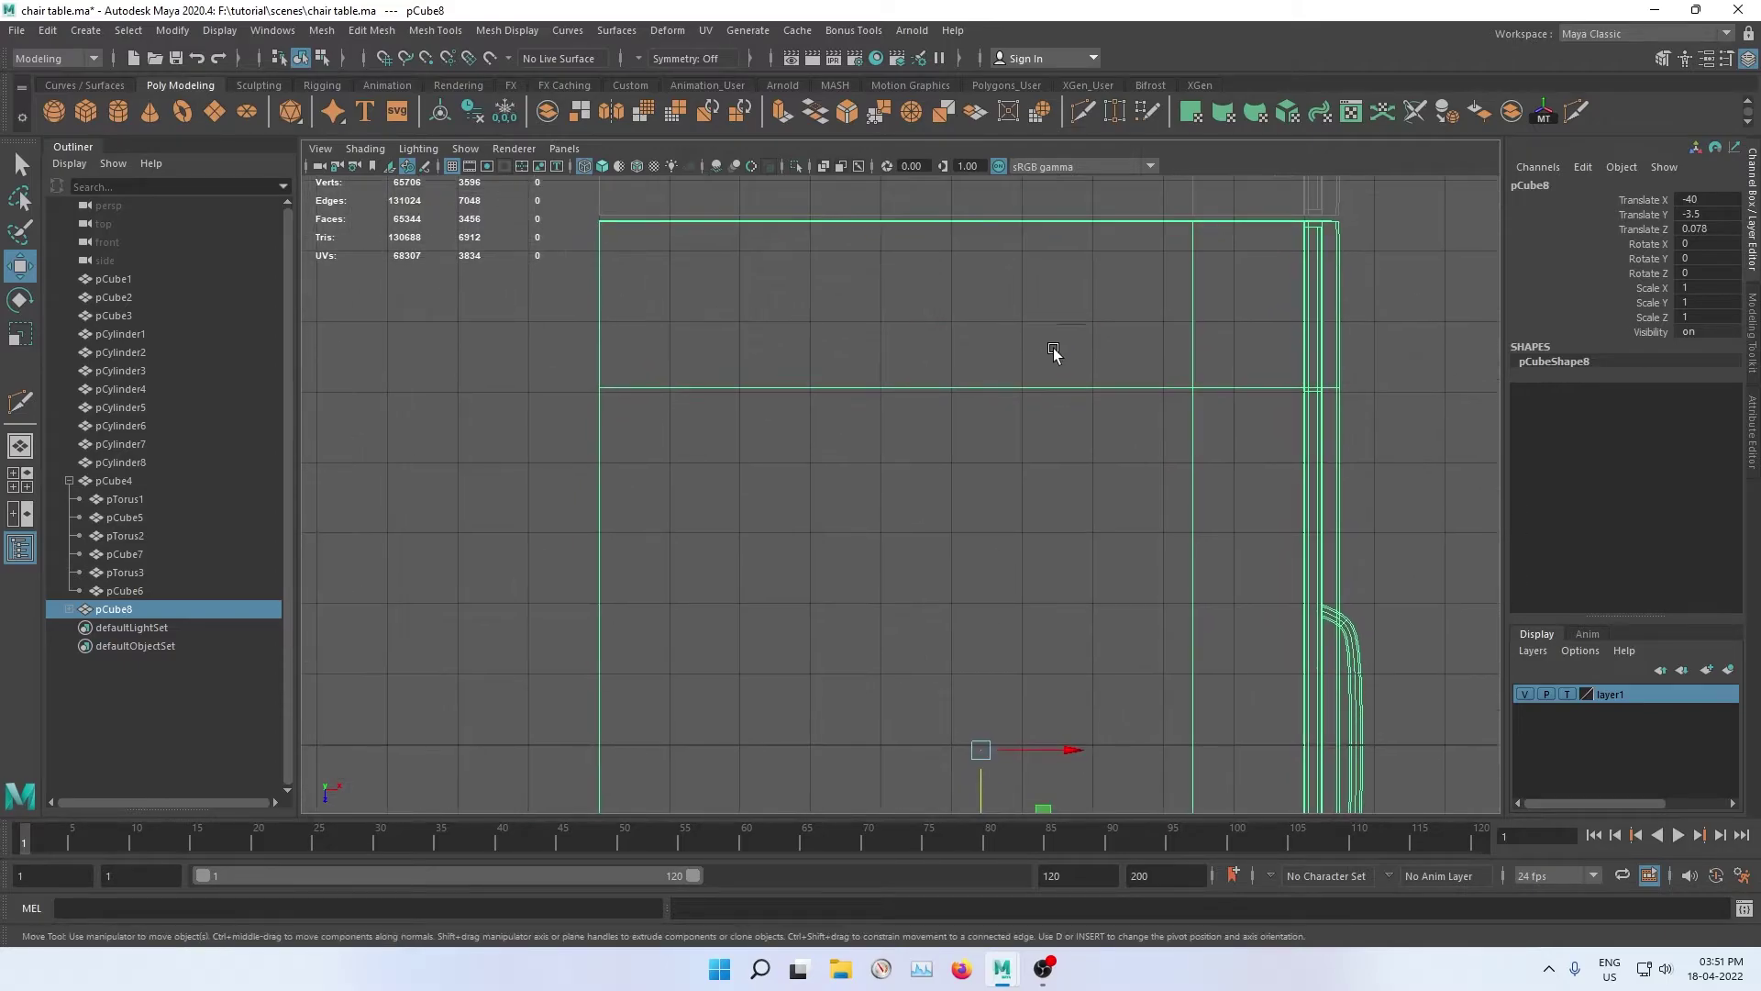
left_click_drag(981, 796, 982, 793)
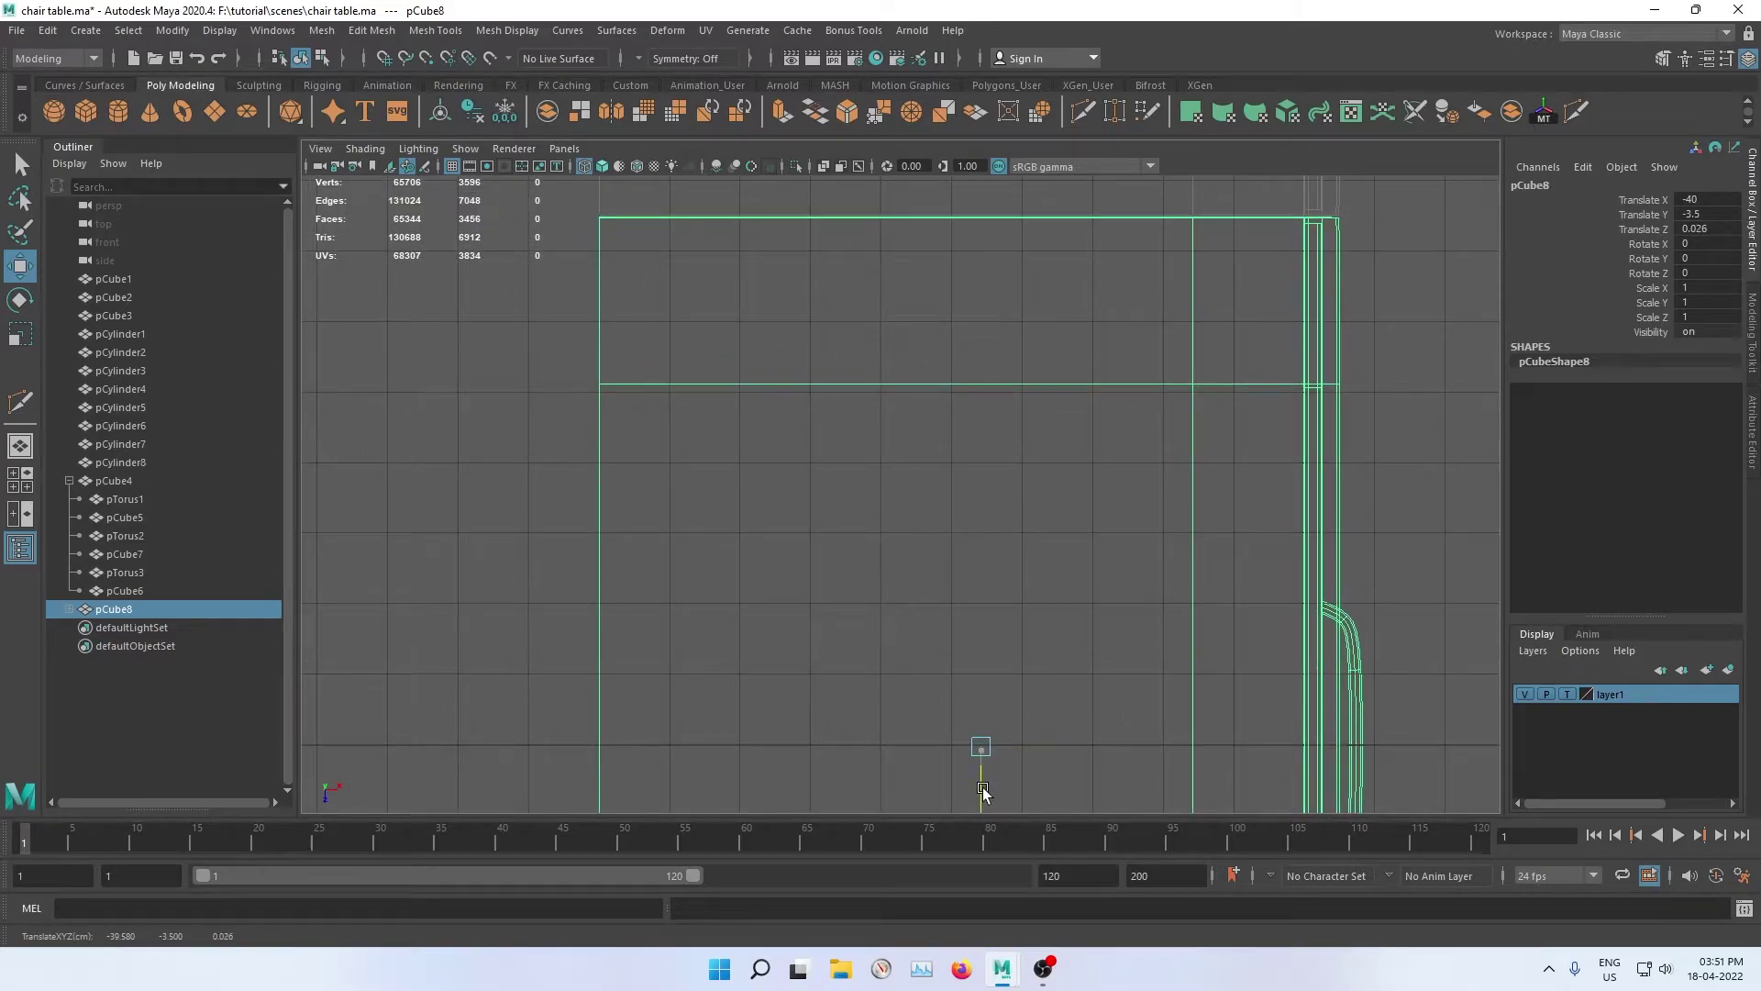
left_click(1407, 381)
key("space")
key("space")
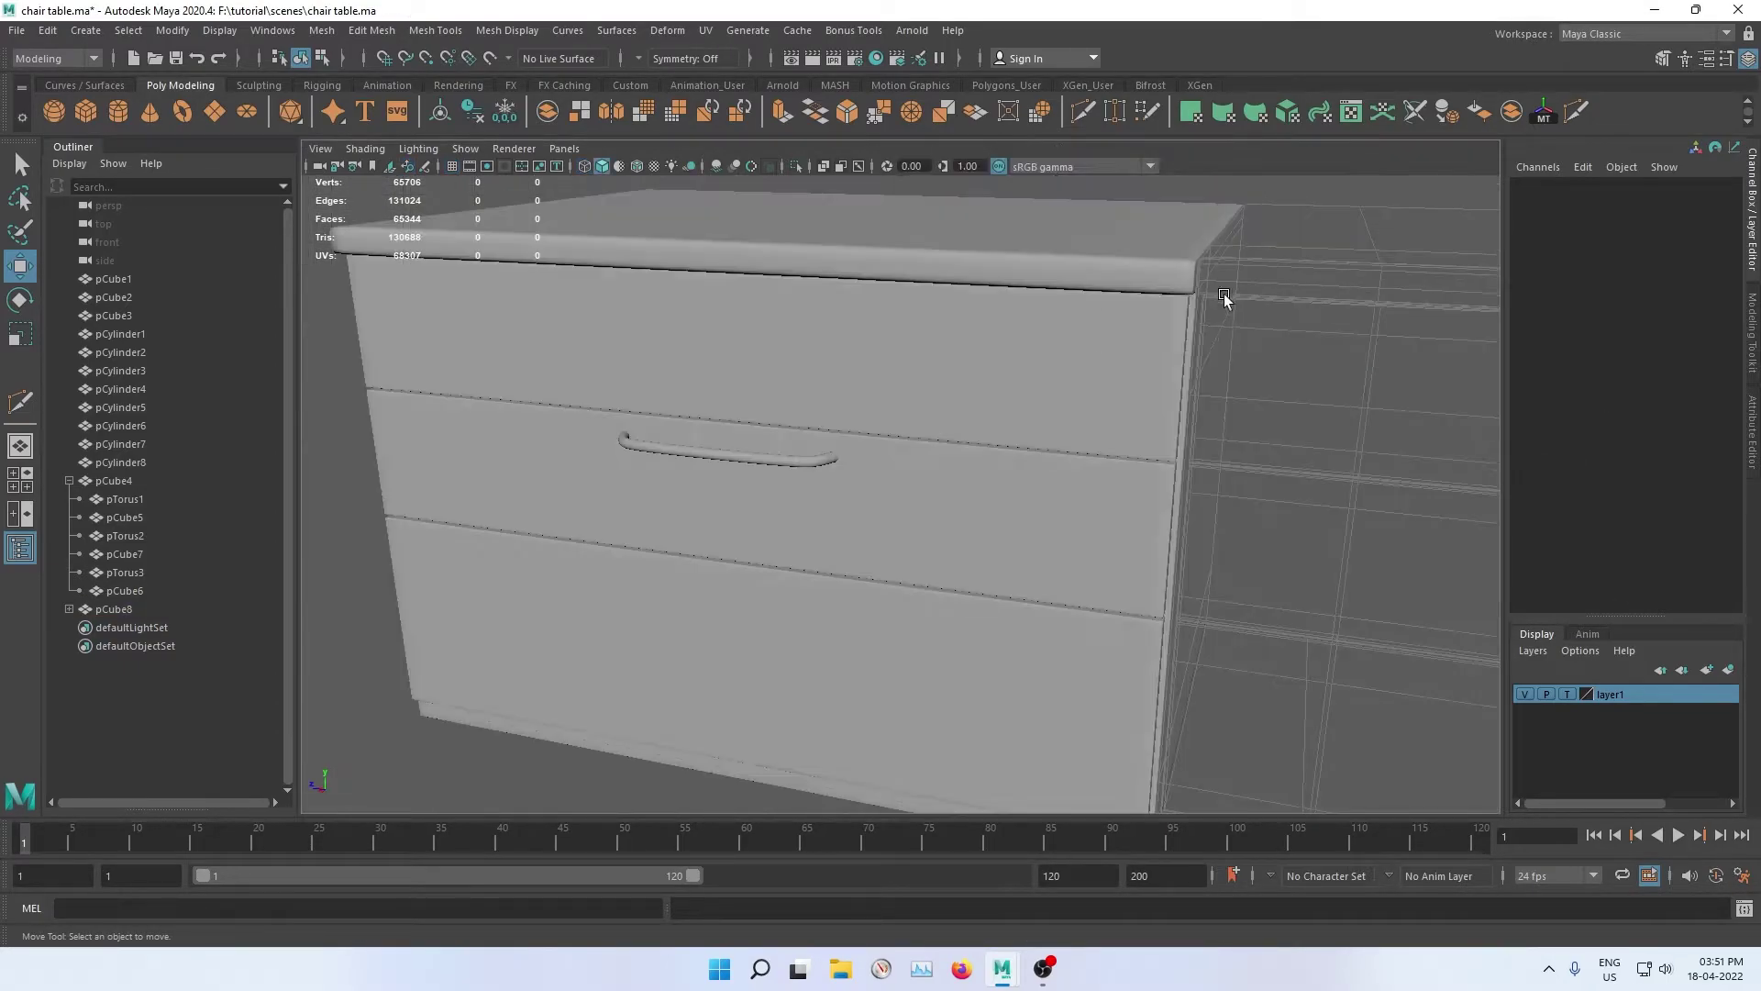
mouse_move(1223, 294)
left_mouse_down("alt")
mouse_move(1294, 300)
mouse_move(1061, 303)
mouse_move(1022, 333)
mouse_move(1082, 334)
mouse_move(868, 327)
mouse_move(786, 345)
mouse_move(928, 346)
mouse_move(909, 362)
left_mouse_up("alt")
left_click(892, 360)
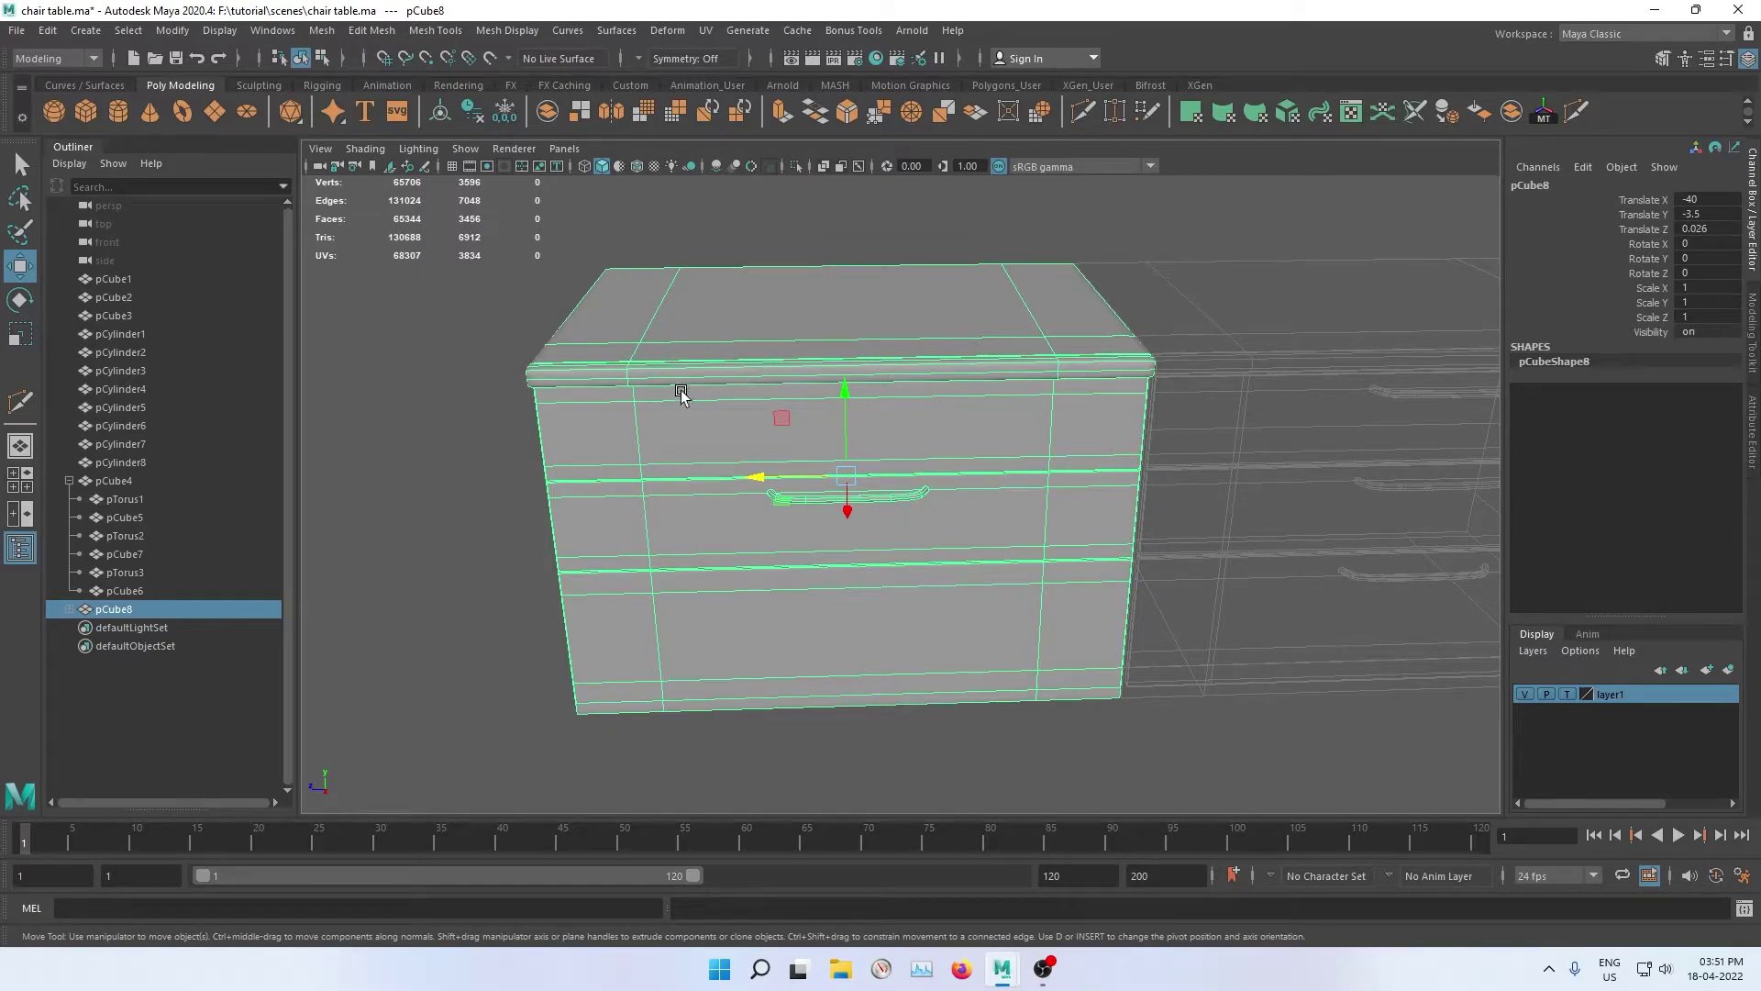
Step: Raise the copied cabinet's bottom vertices in the side view to shorten it
right_click_drag(667, 395, 630, 369)
key("space")
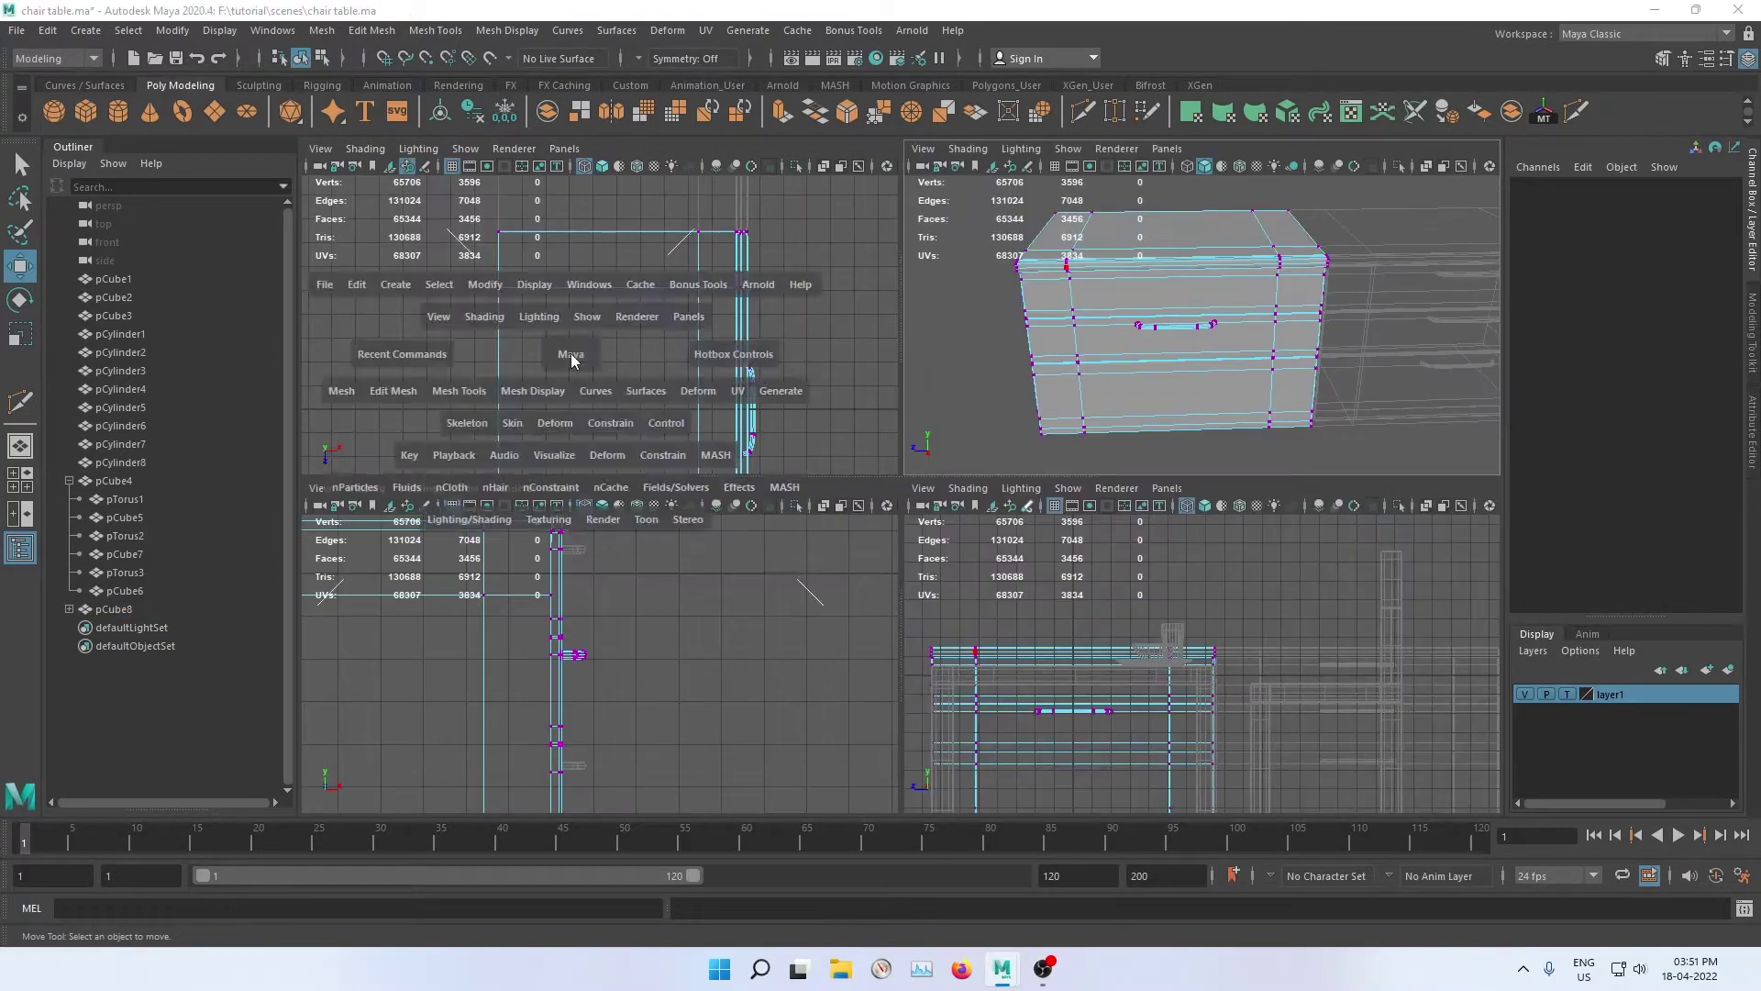
key("space")
middle_click_drag(769, 461, 739, 322, "alt")
left_click_drag(590, 440, 1313, 806)
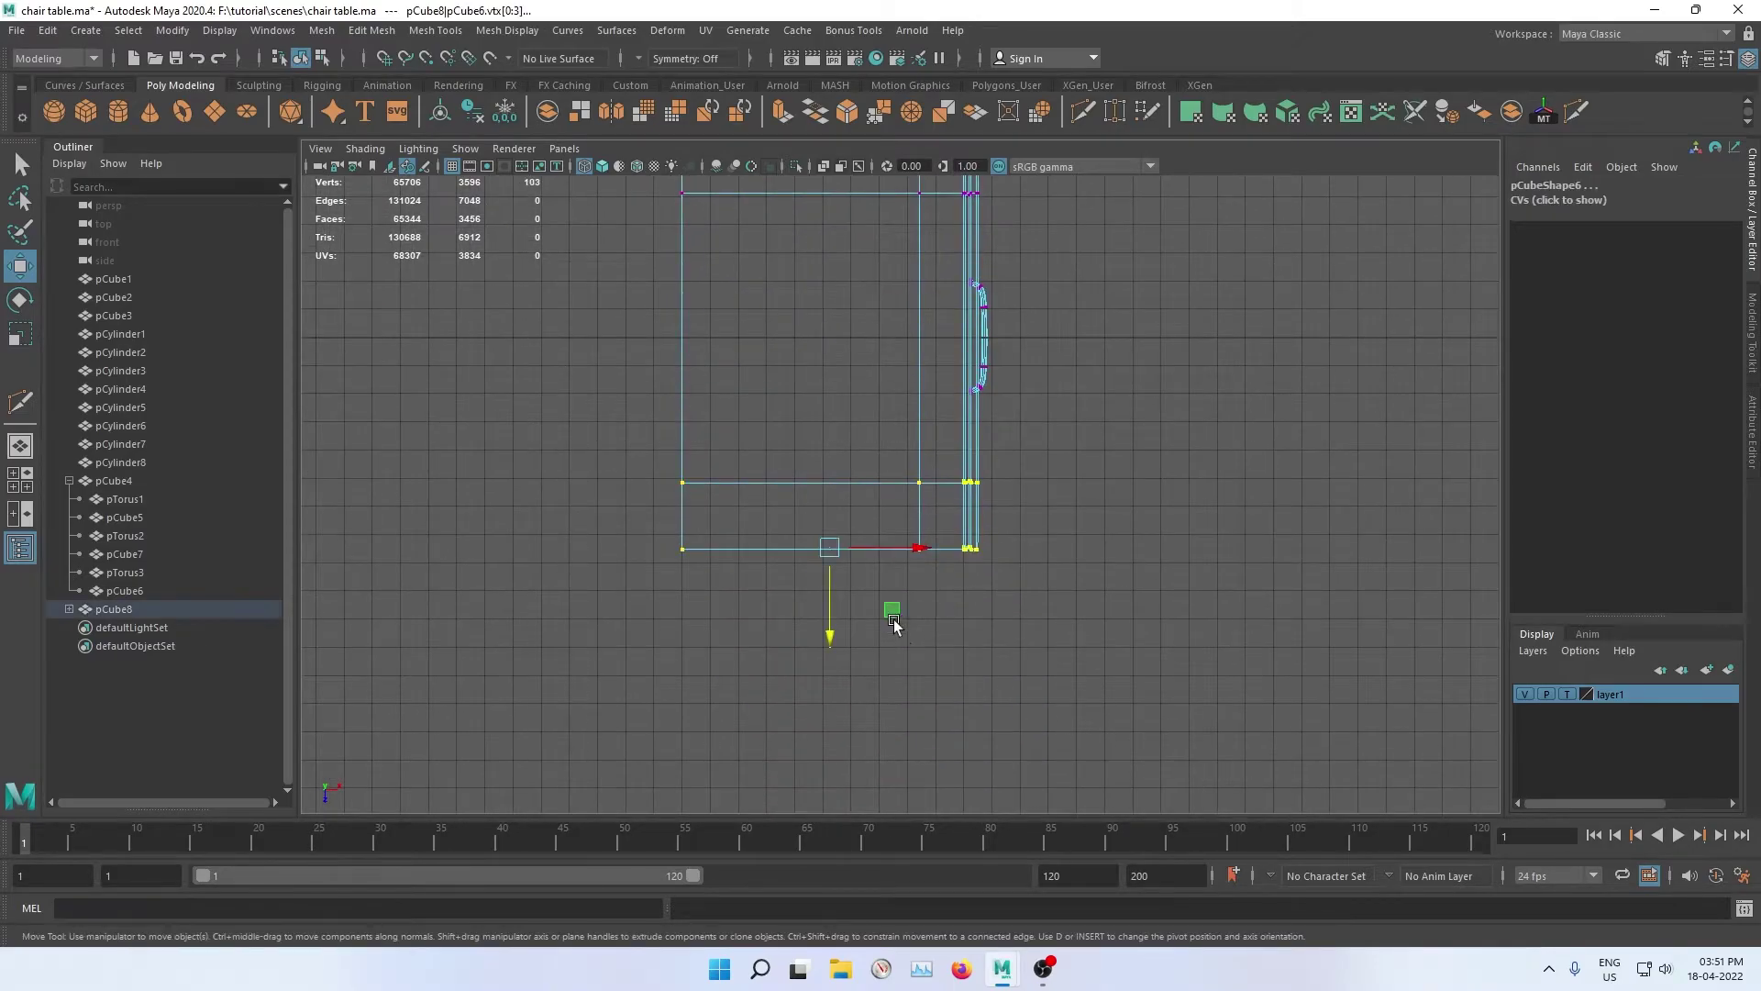
middle_click_drag(893, 621, 922, 803, "alt")
left_click_drag(889, 802, 900, 703)
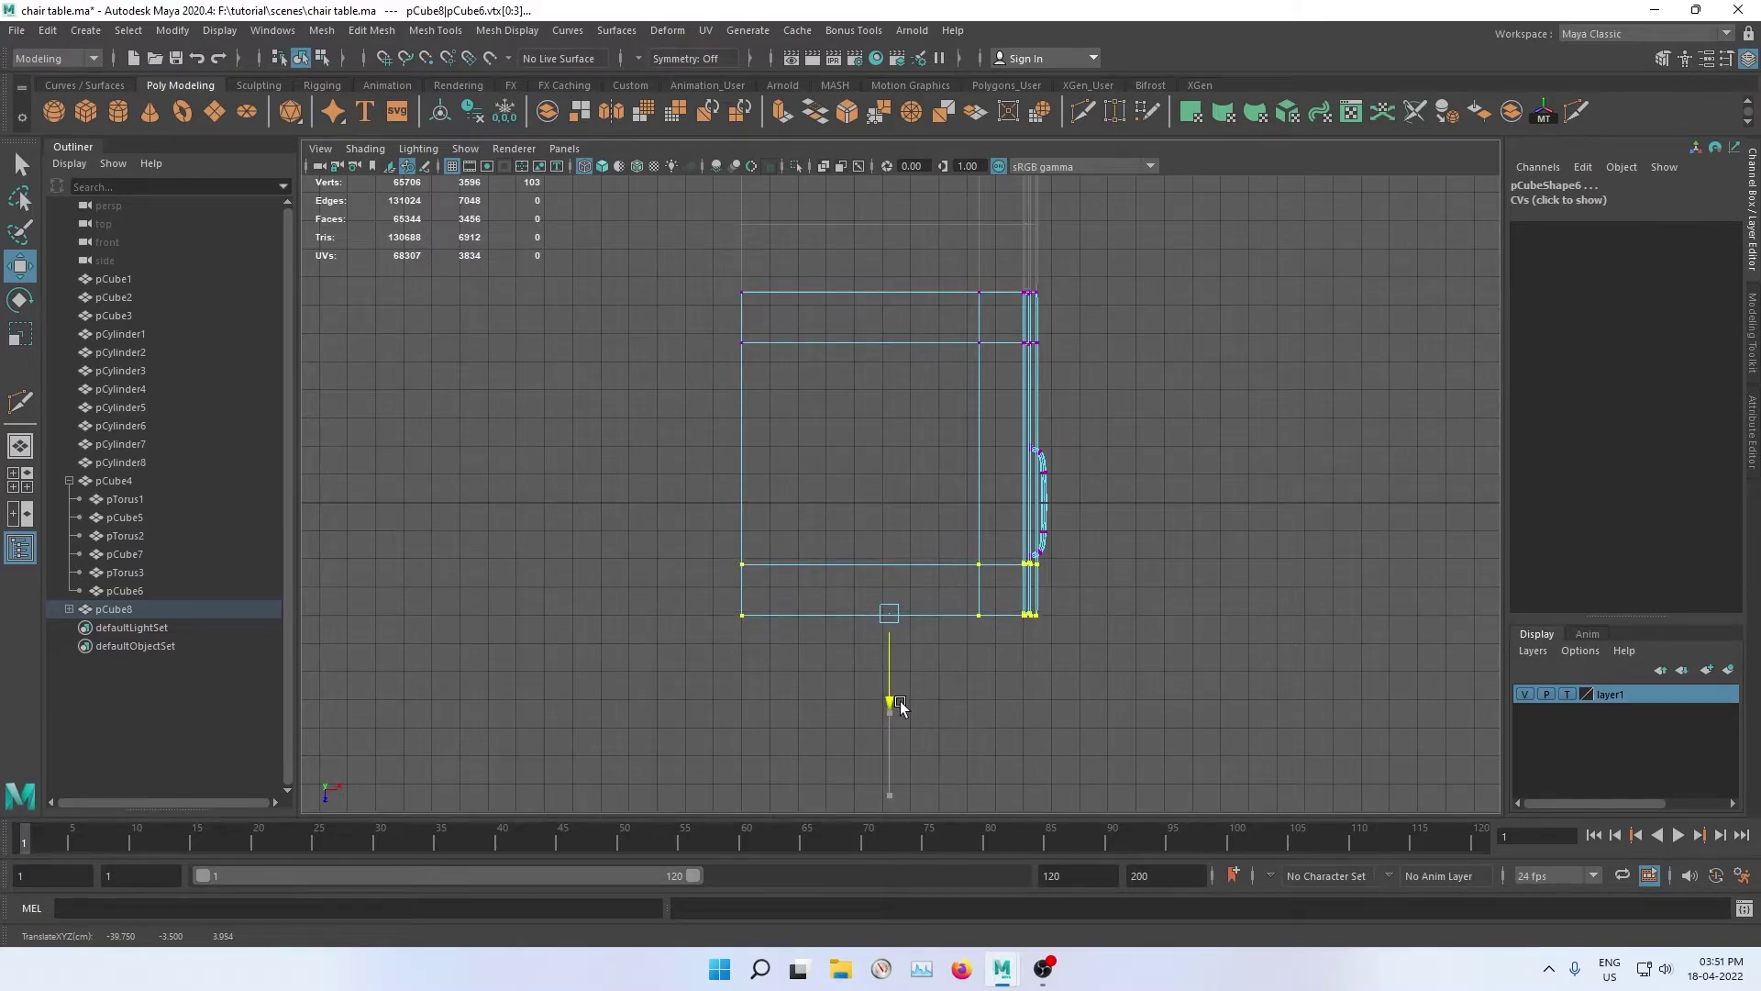
Step: Shift the middle drawer handle slightly down so it sits against its drawer front
right_click_drag(1045, 449, 1115, 420)
left_click(1046, 472)
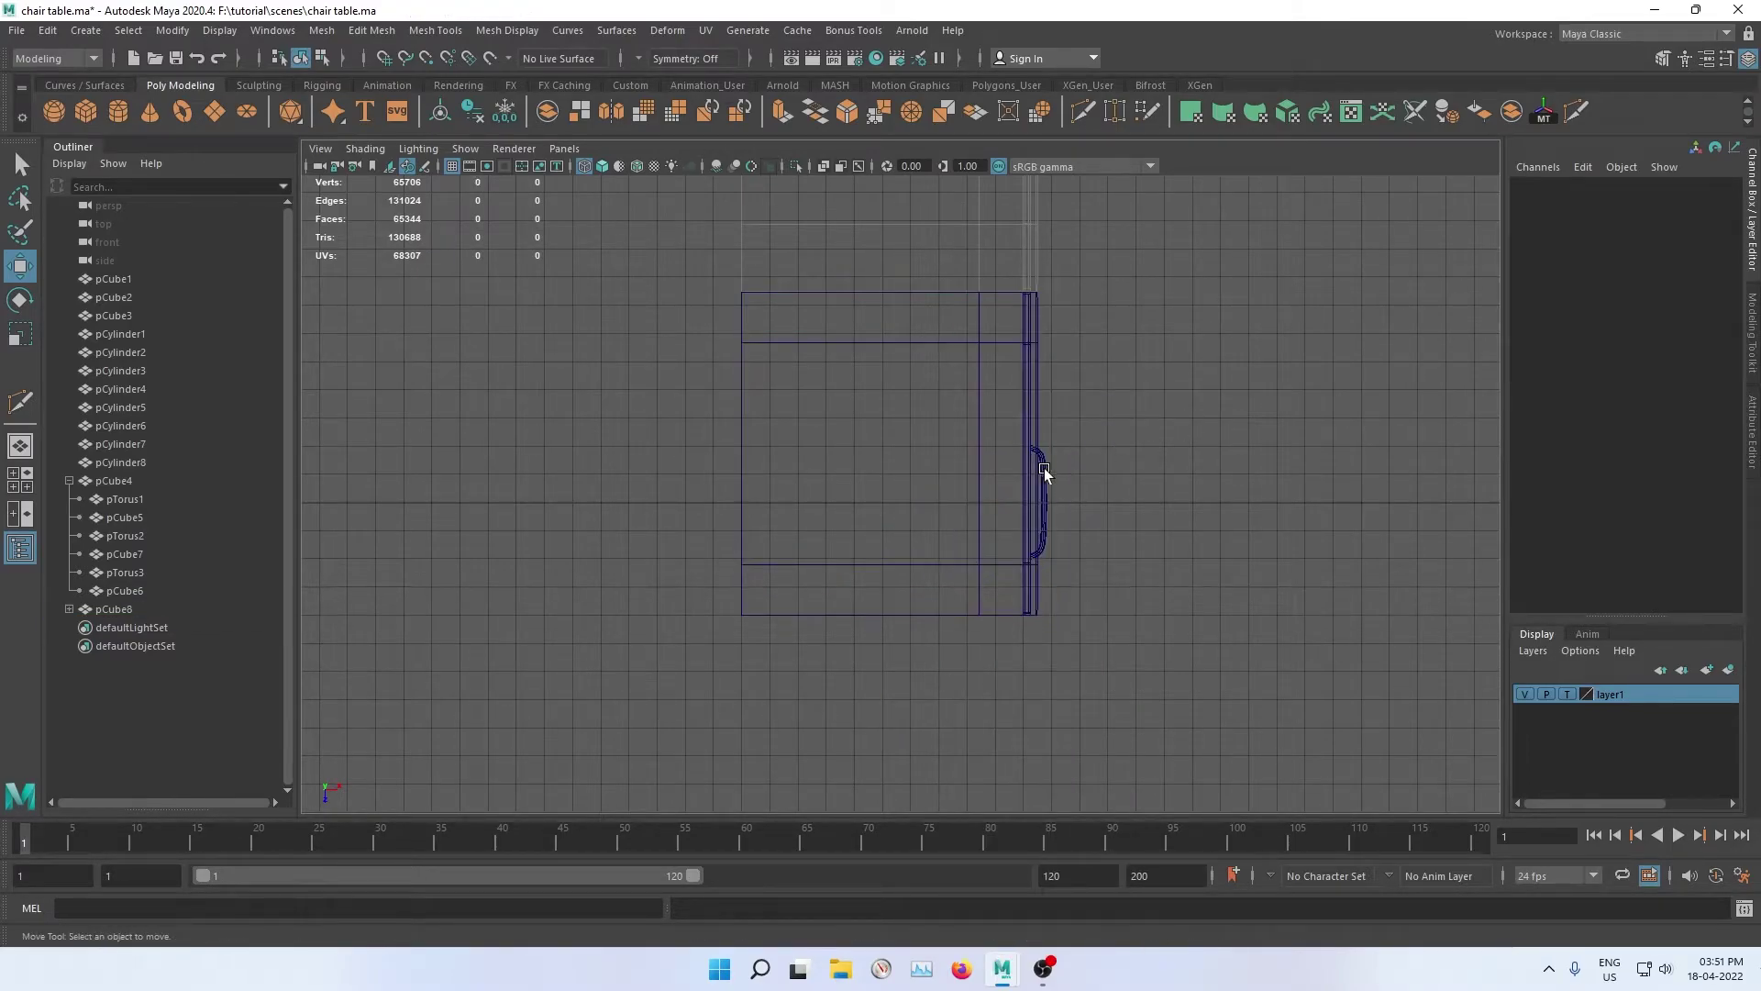
scroll(1046, 472, "up", 2)
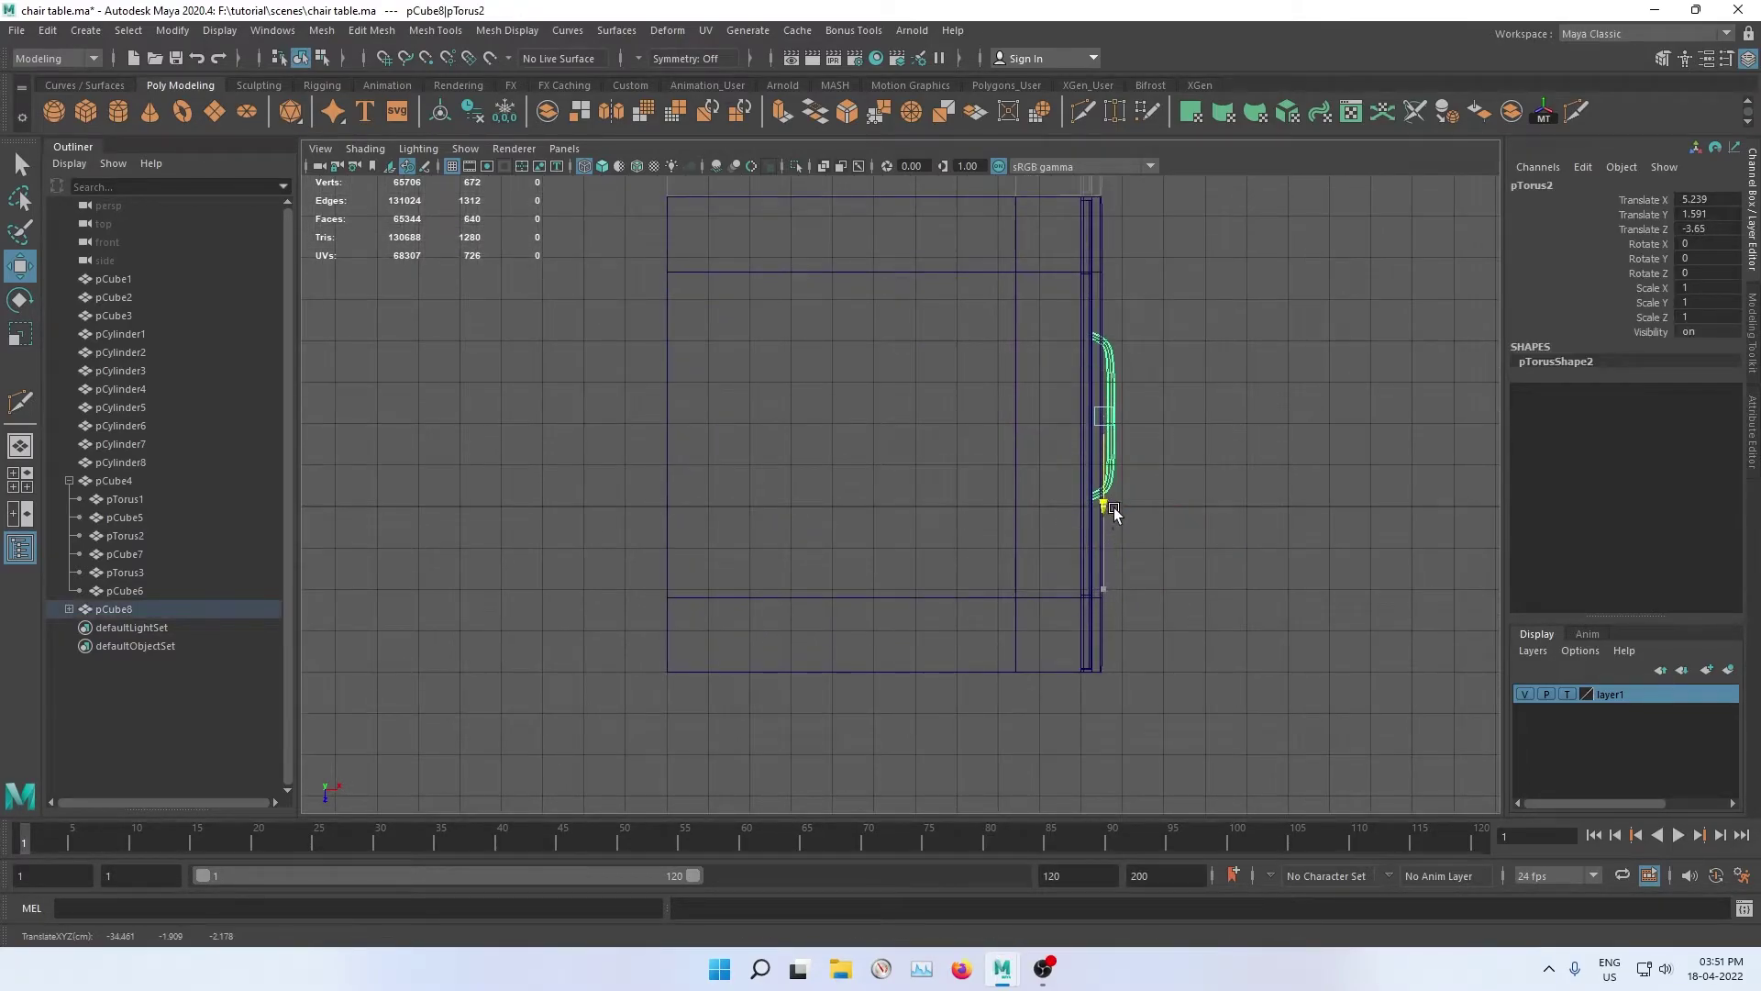
left_click_drag(1108, 510, 1108, 518)
left_click(1280, 455)
Step: Inspect the cabinet from above and the front, then select the top drawer front
key("space")
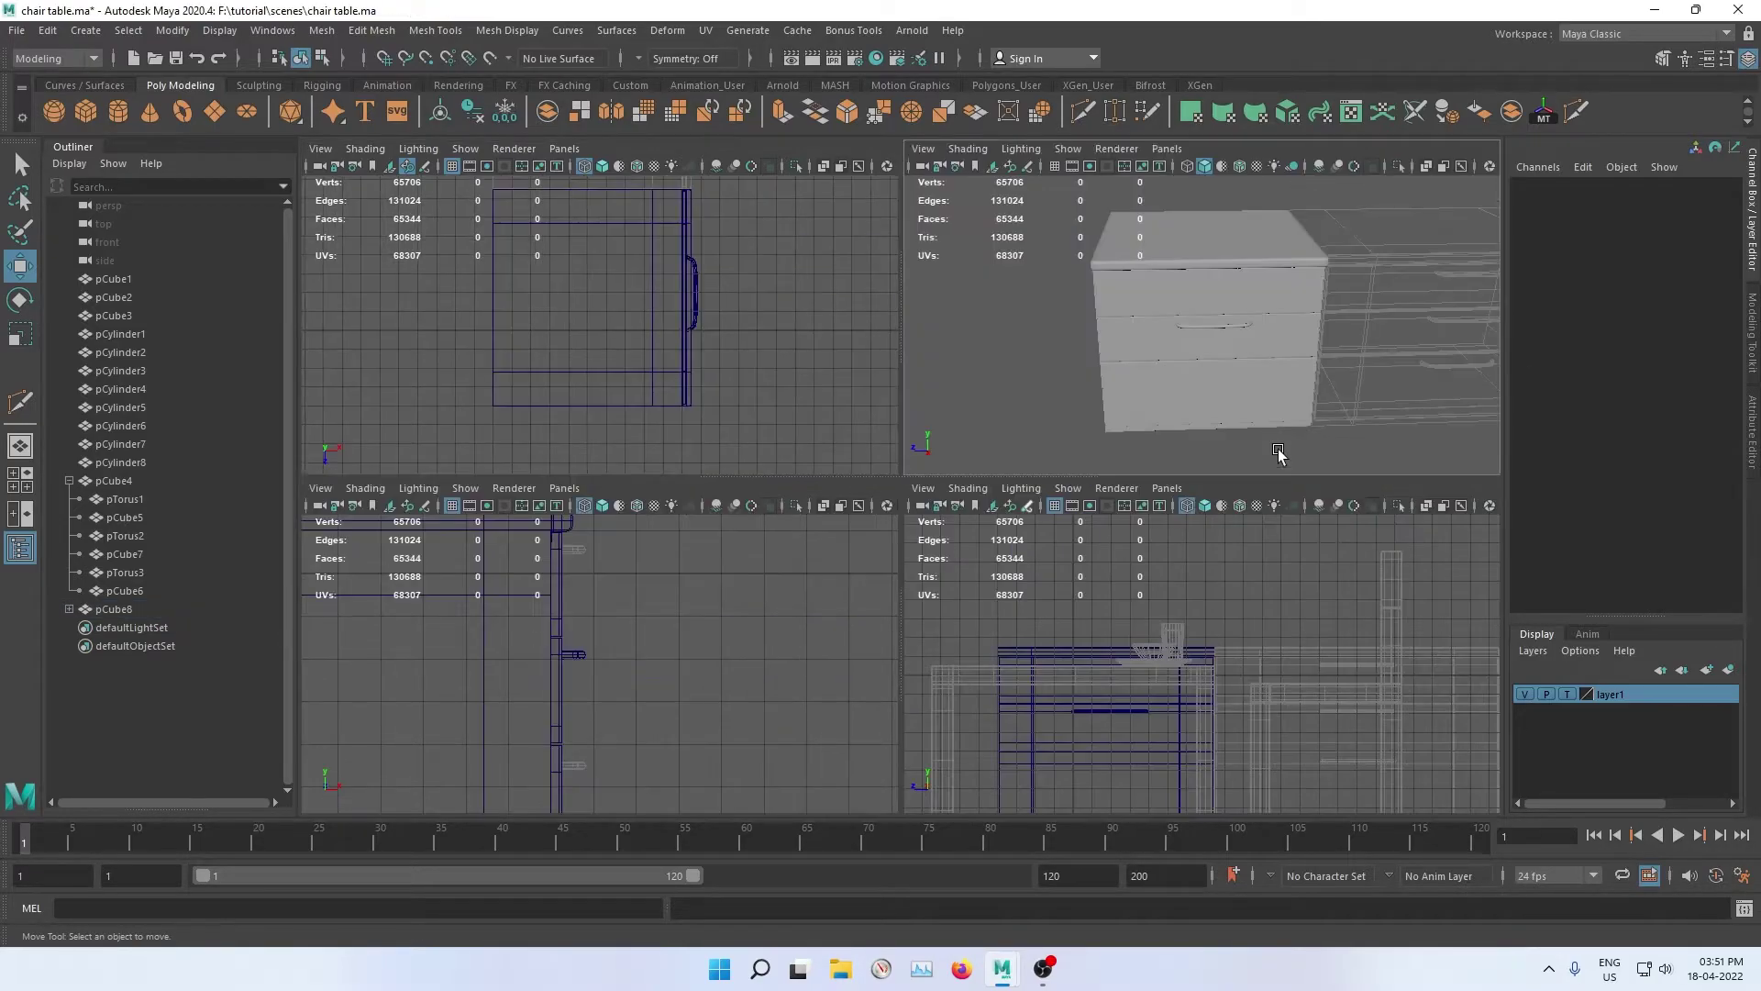
key("space")
mouse_move(583, 426)
left_mouse_down("alt")
mouse_move(688, 366)
mouse_move(577, 377)
mouse_move(577, 478)
mouse_move(786, 519)
mouse_move(625, 444)
mouse_move(818, 421)
mouse_move(760, 469)
left_mouse_up("alt")
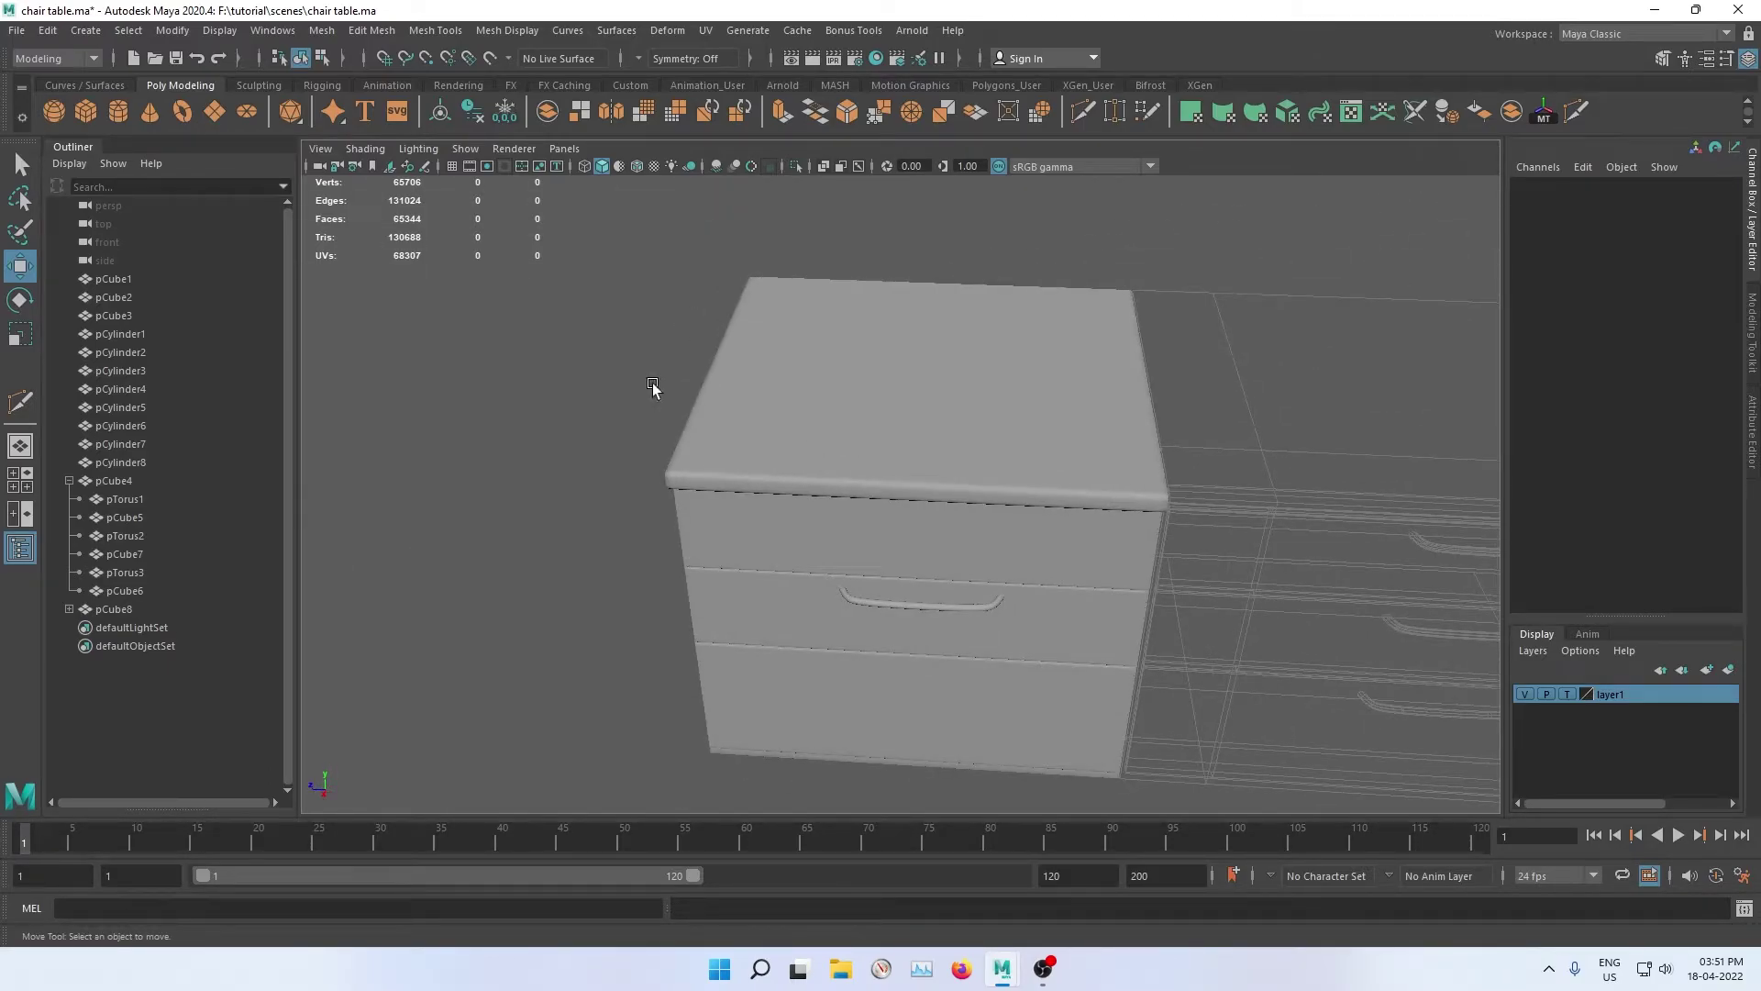
mouse_move(675, 423)
left_mouse_down("alt")
mouse_move(676, 455)
mouse_move(700, 456)
mouse_move(633, 409)
mouse_move(781, 451)
mouse_move(884, 397)
mouse_move(867, 463)
left_mouse_up("alt")
scroll(755, 480, "up", 3)
left_click(795, 401)
Step: In the side view, select the top drawer front's edge vertices
key("space")
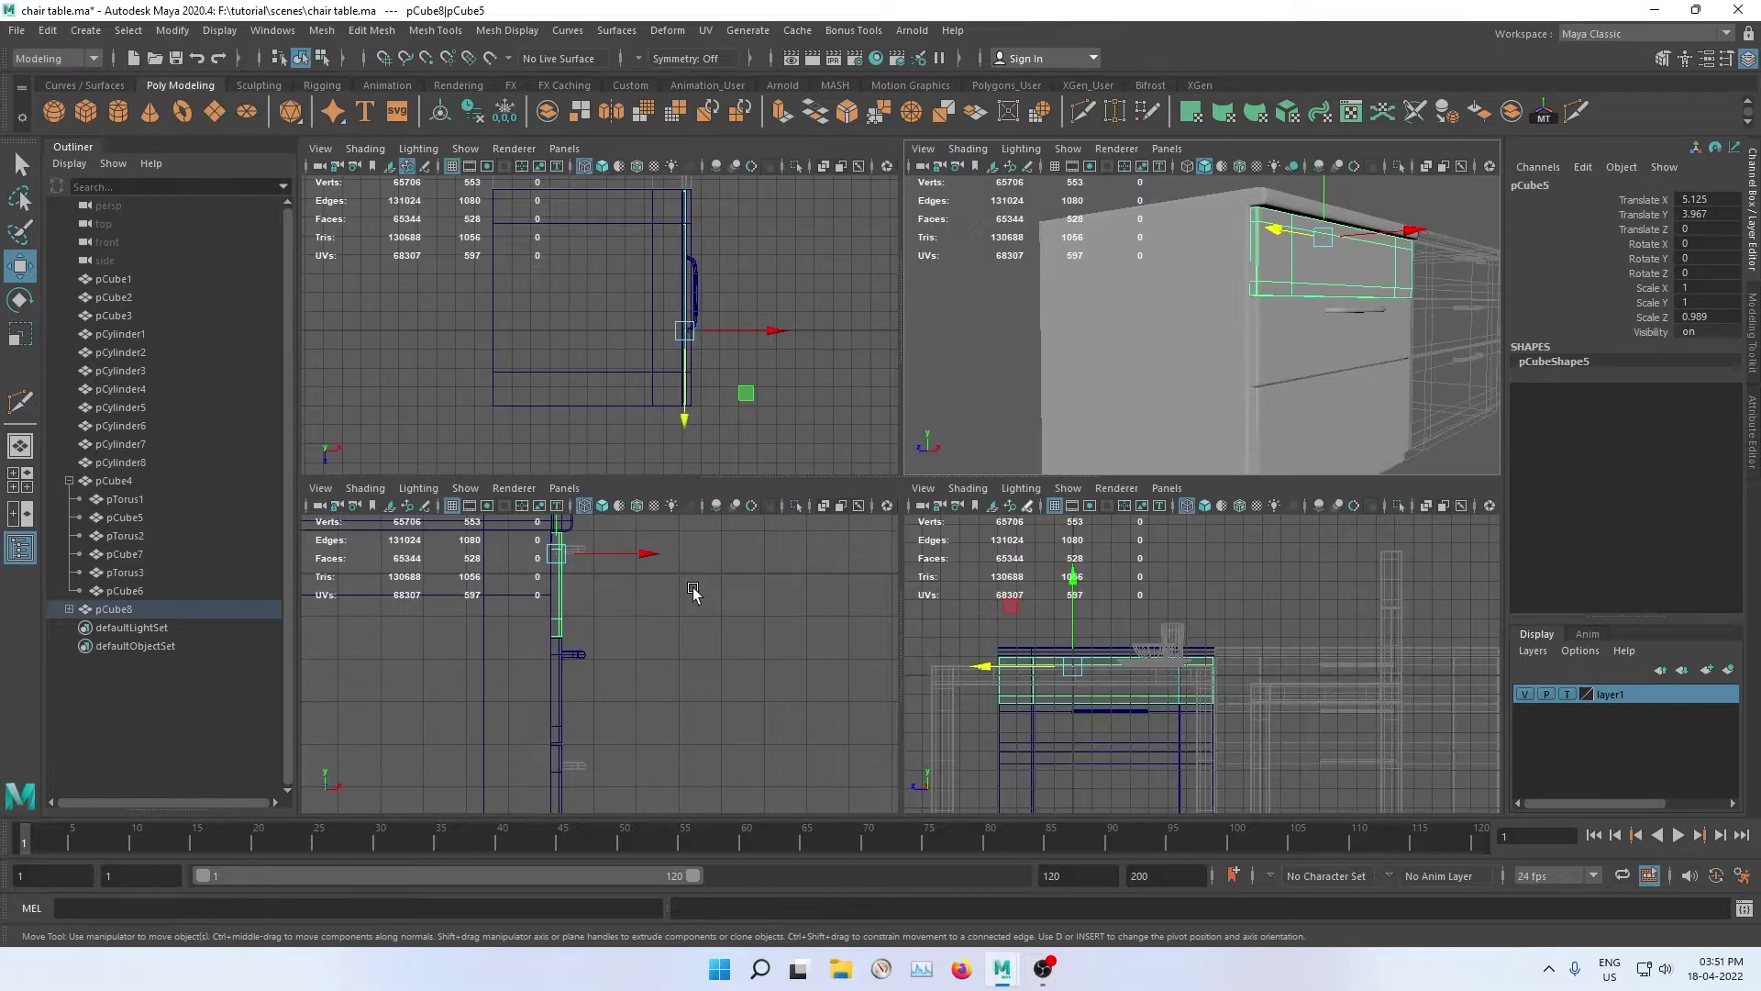
key("space")
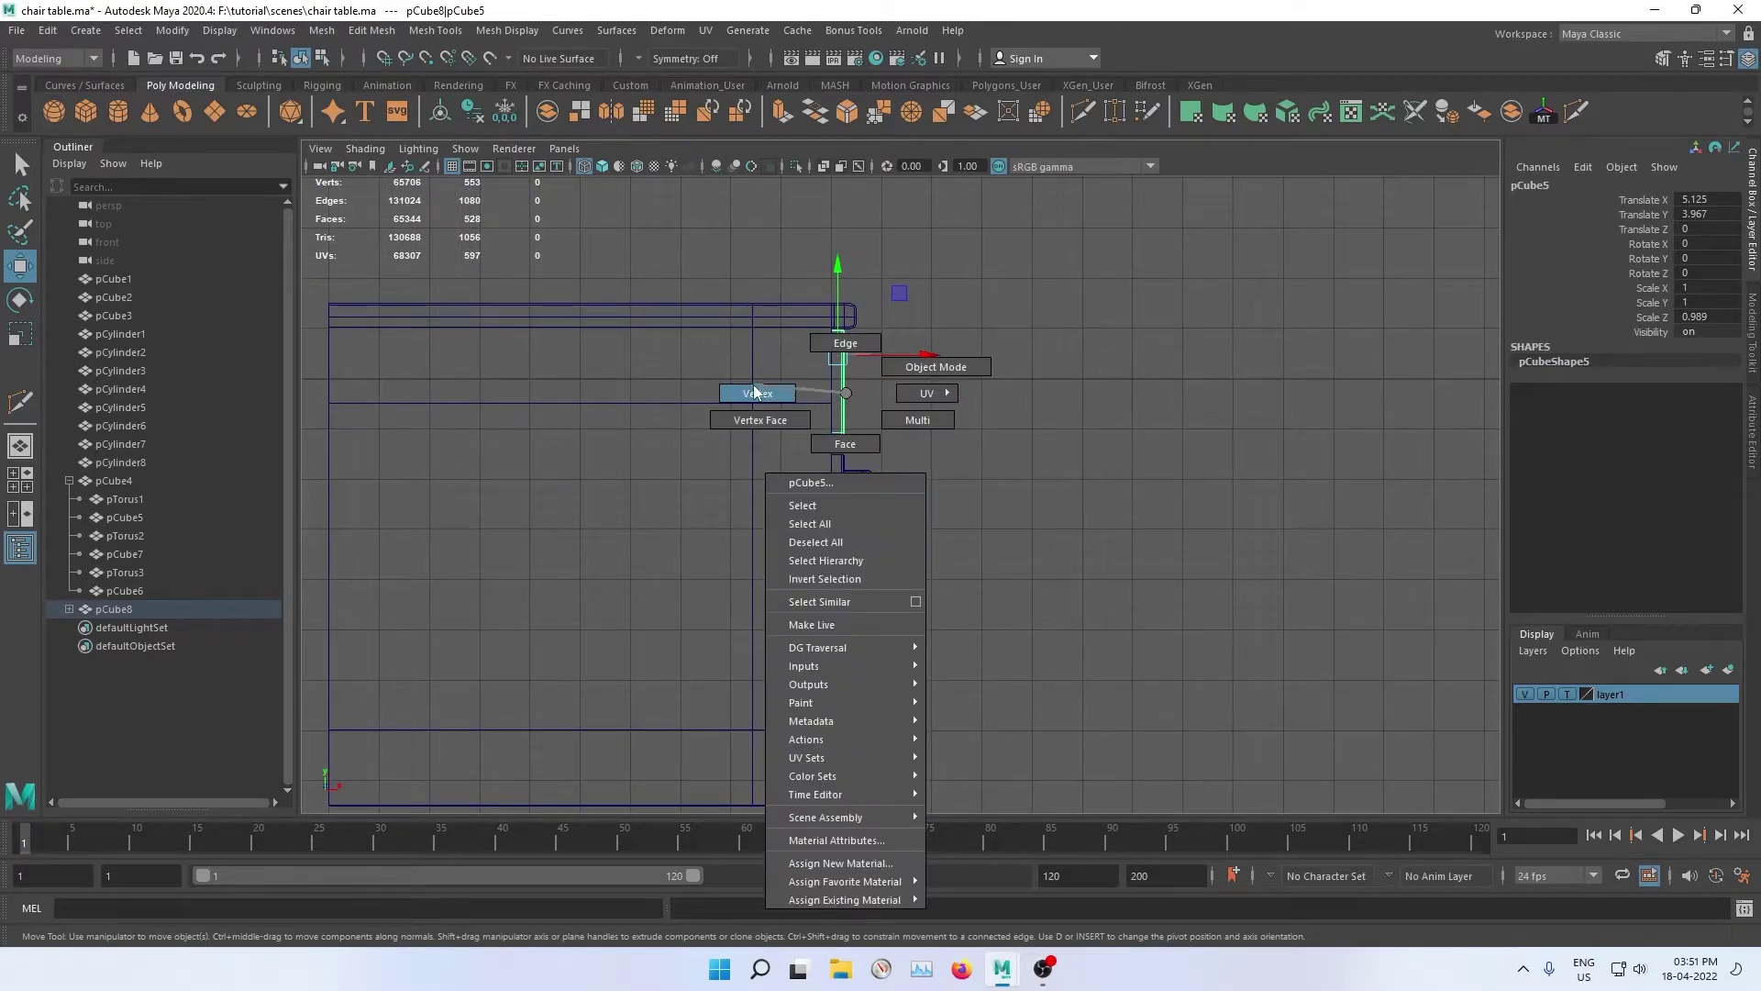
right_click_drag(845, 393, 775, 415)
left_click_drag(758, 389, 900, 480)
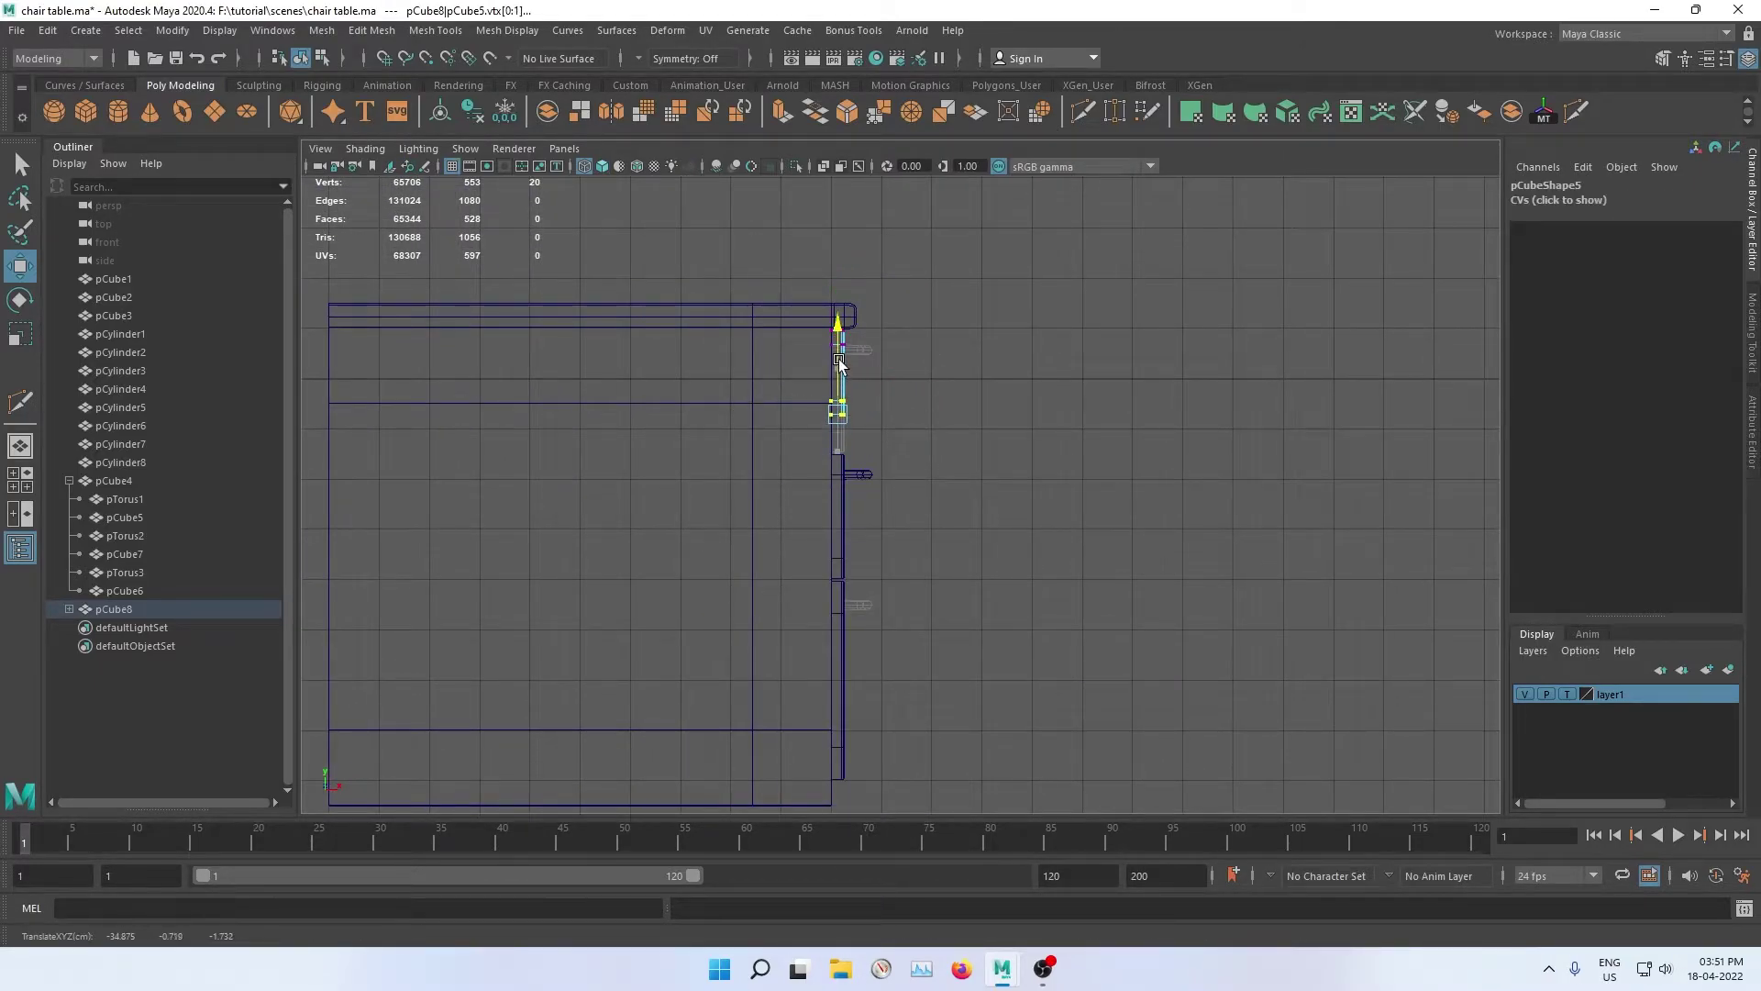
middle_click_drag(897, 439, 899, 480, "alt")
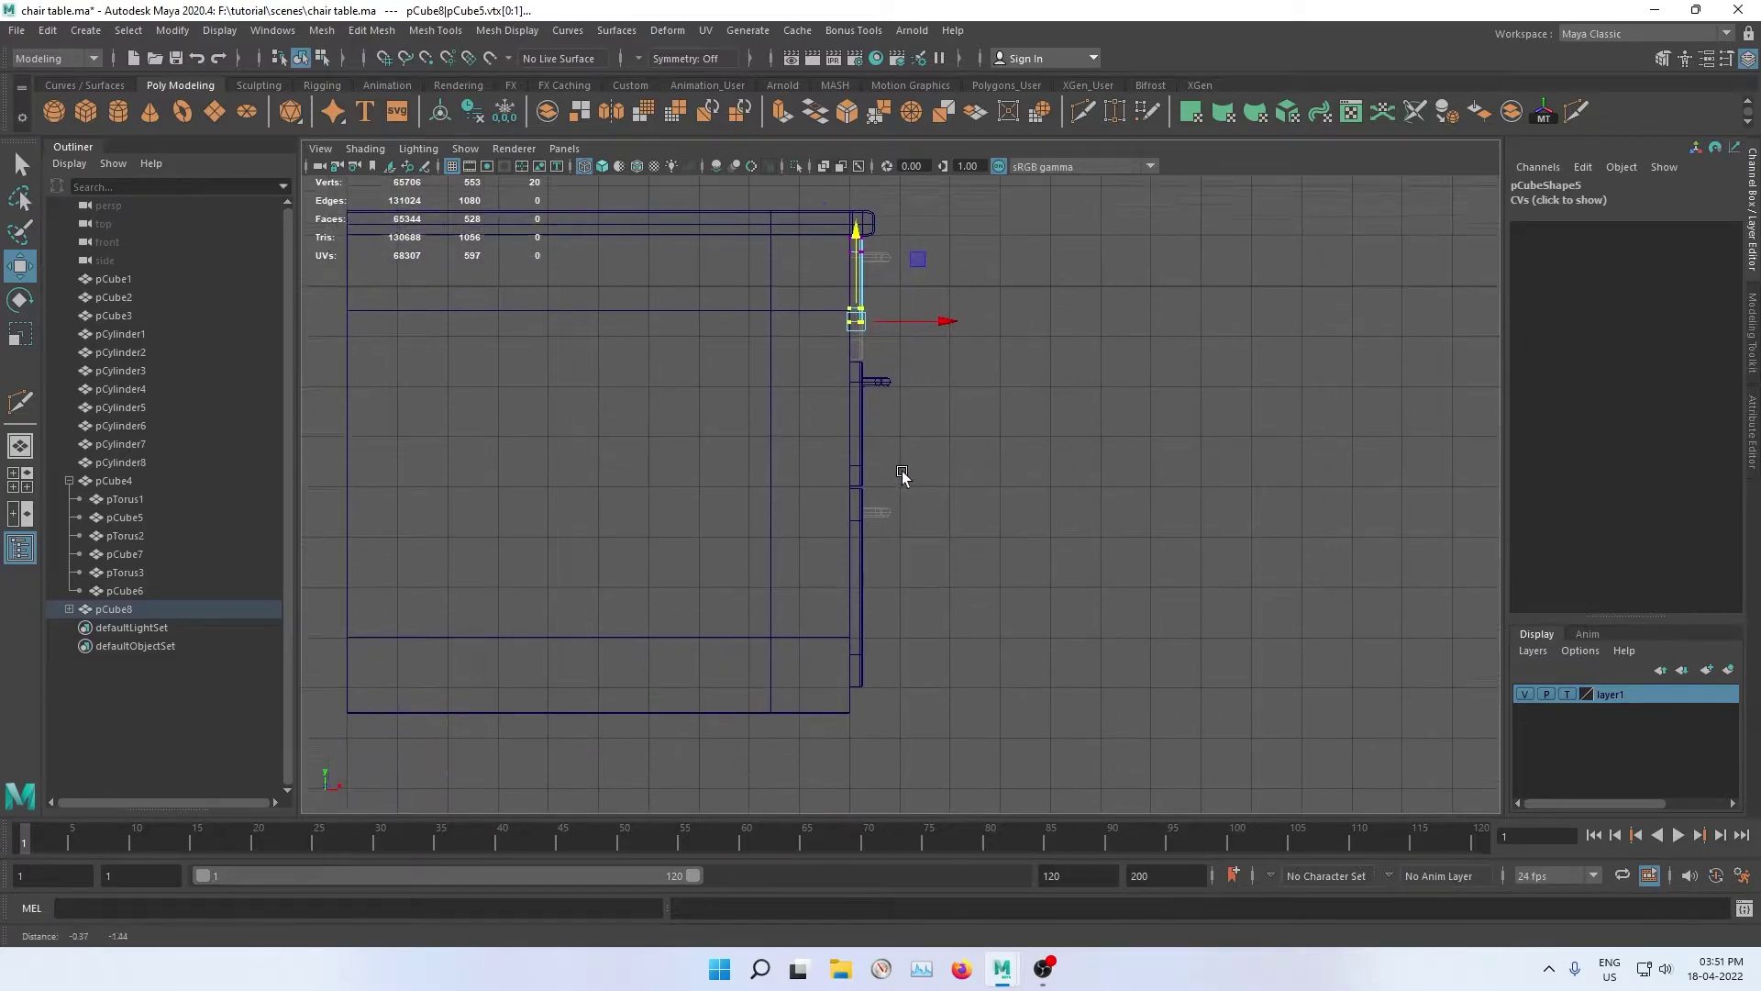
Step: Select the middle drawer front's top vertices in vertex mode
left_click(866, 557)
left_click_drag(902, 541, 864, 525)
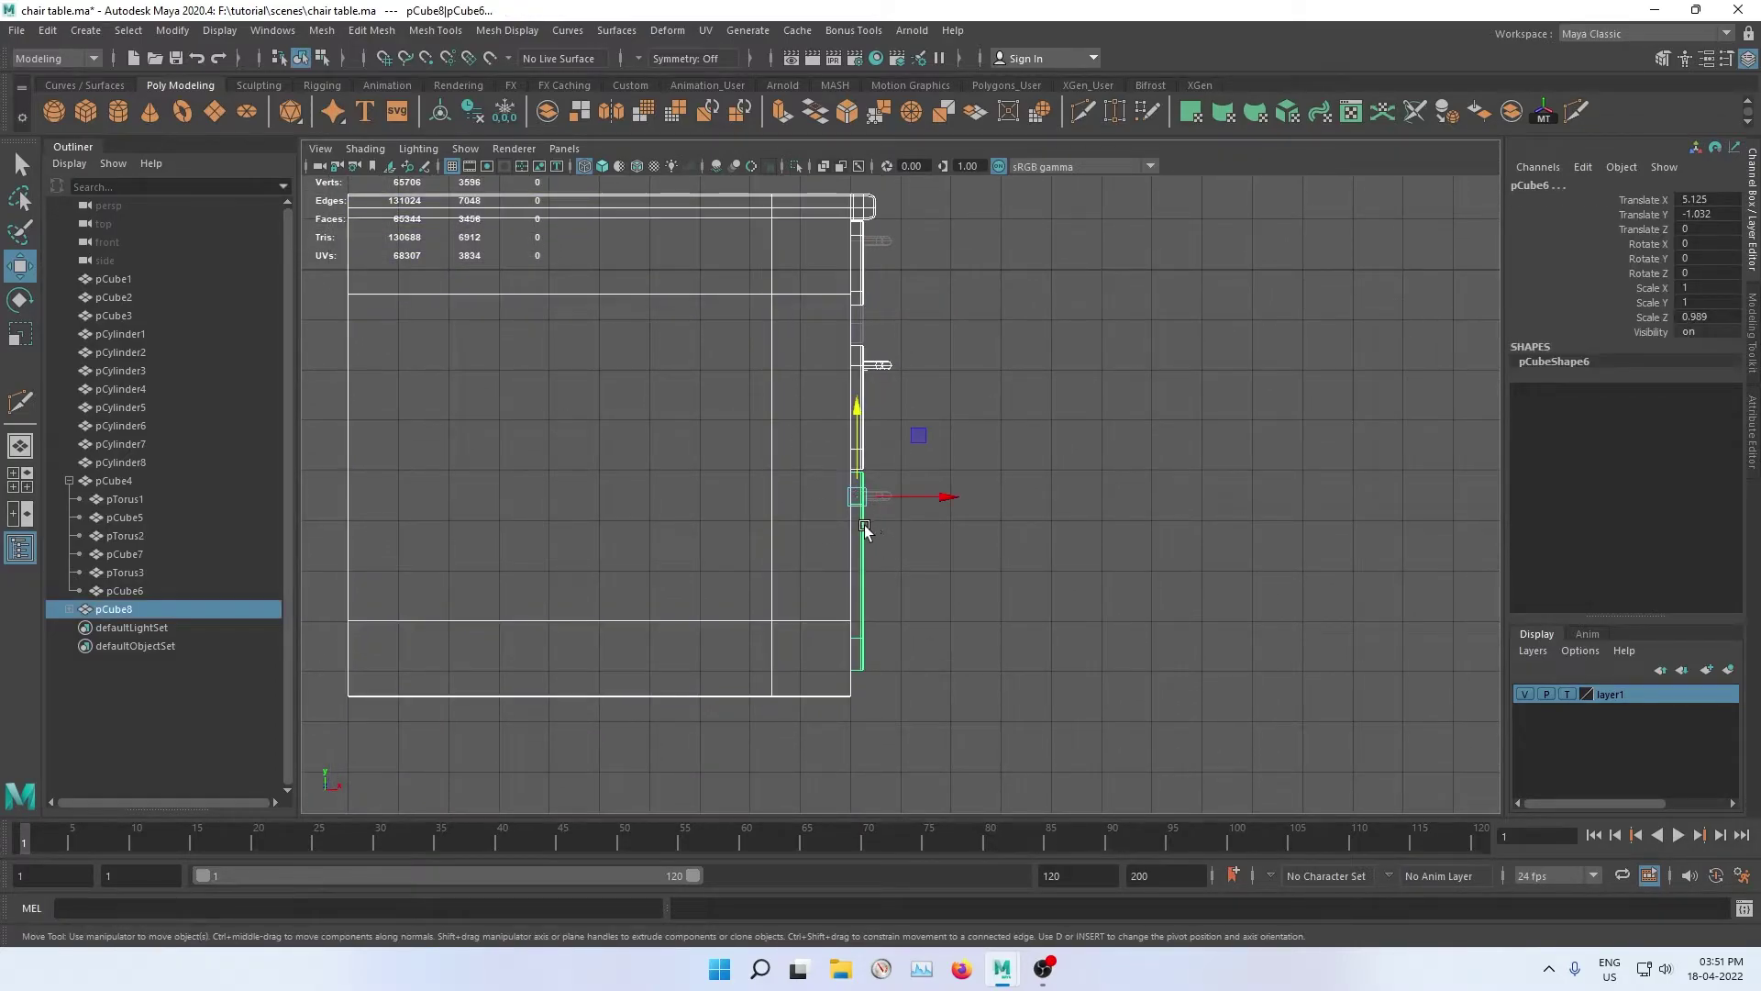
right_click_drag(864, 525, 740, 437)
left_click_drag(740, 437, 876, 518)
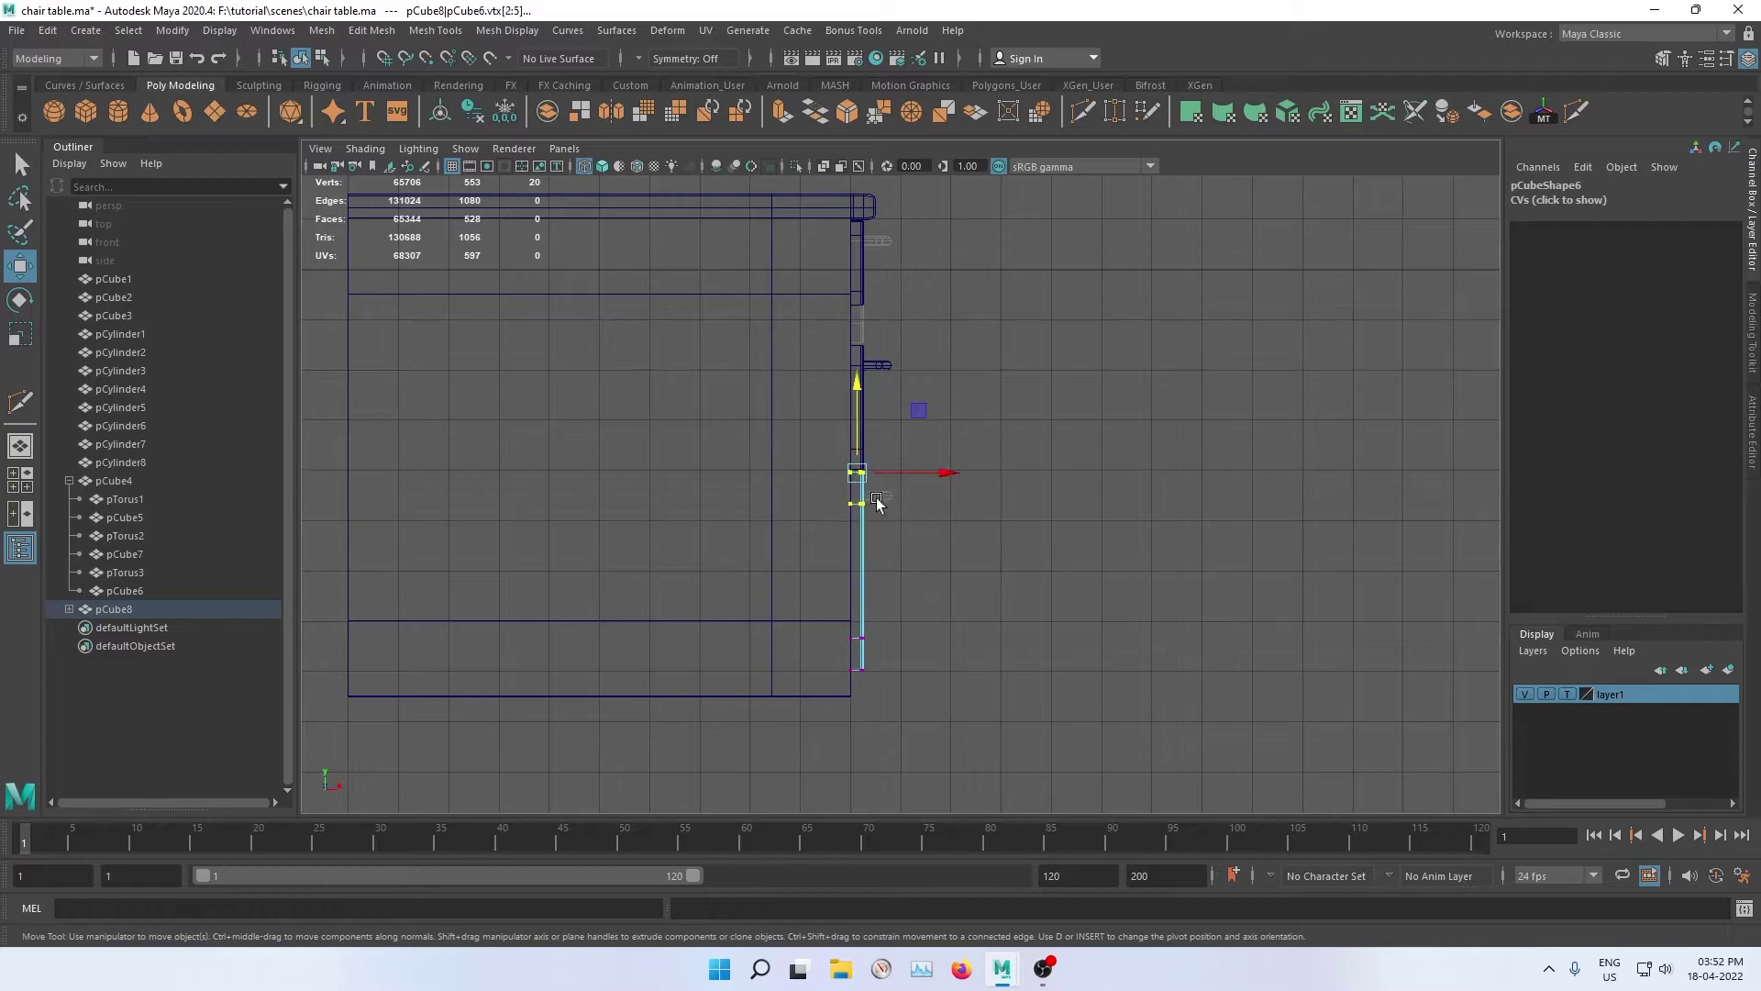
Step: Move the bottom drawer front's upper vertices up to a new height
left_click(860, 426)
right_click_drag(858, 401, 784, 404)
middle_click_drag(770, 408, 785, 535, "alt")
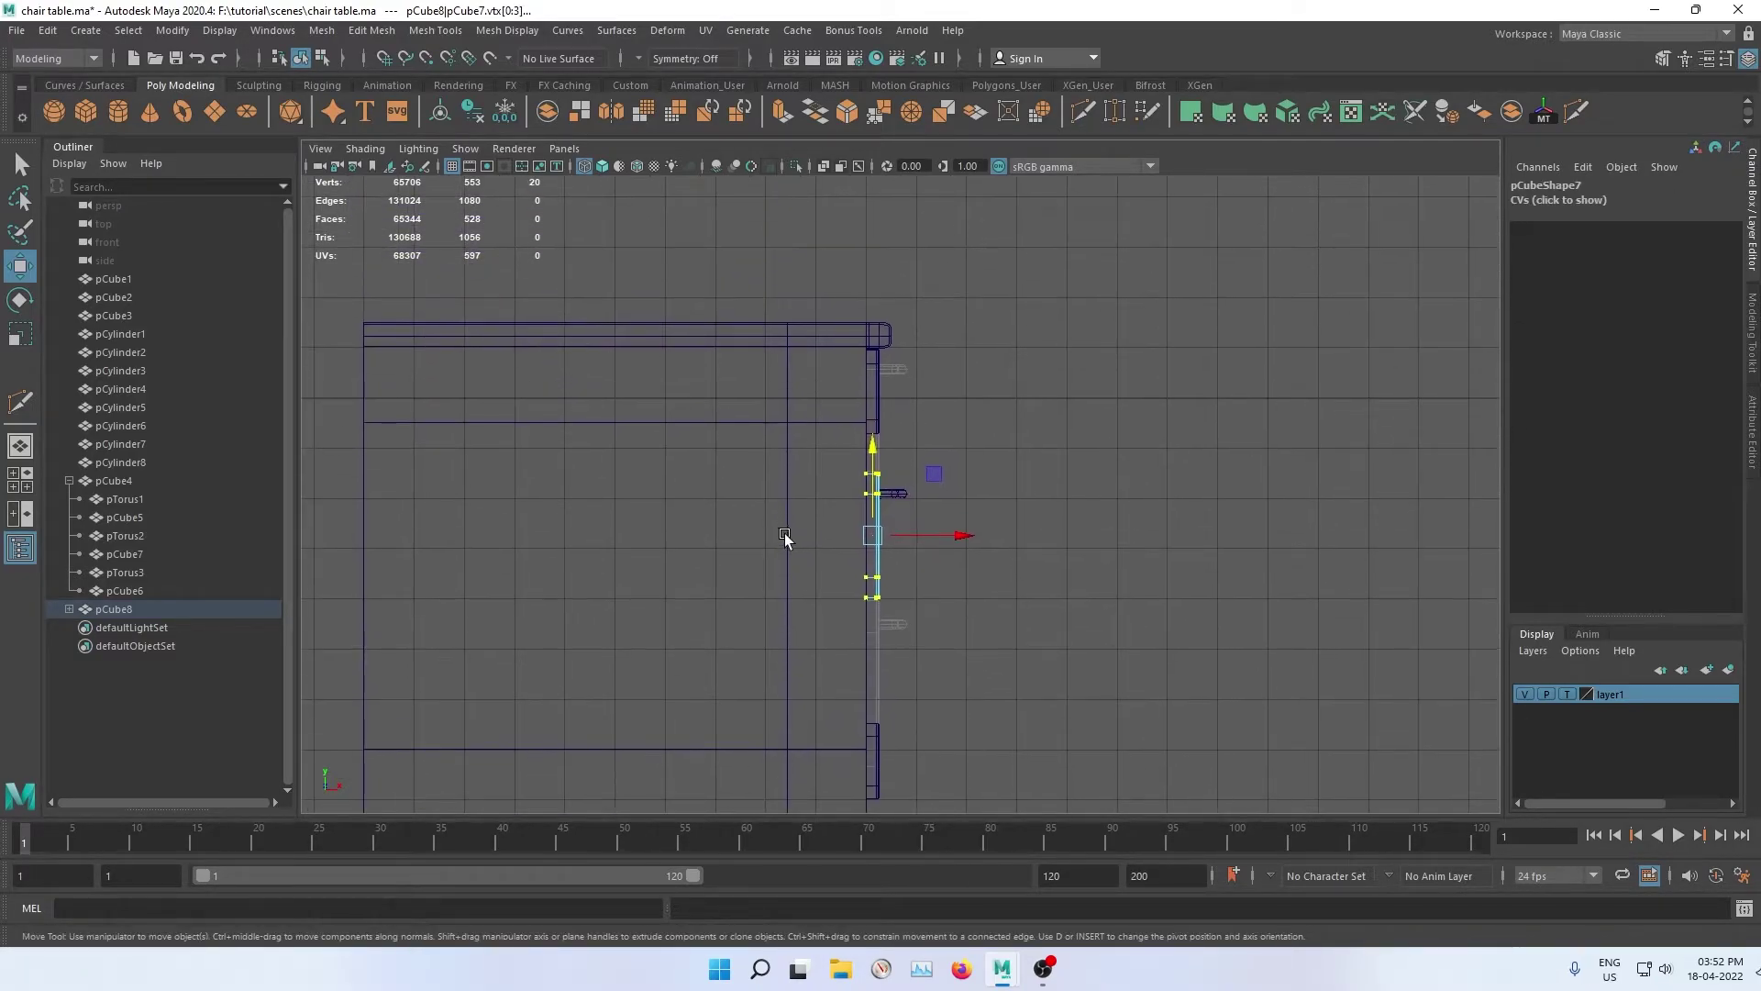
scroll(785, 535, "up", 3)
middle_click_drag(784, 431, 917, 536, "alt")
left_click_drag(798, 459, 851, 339)
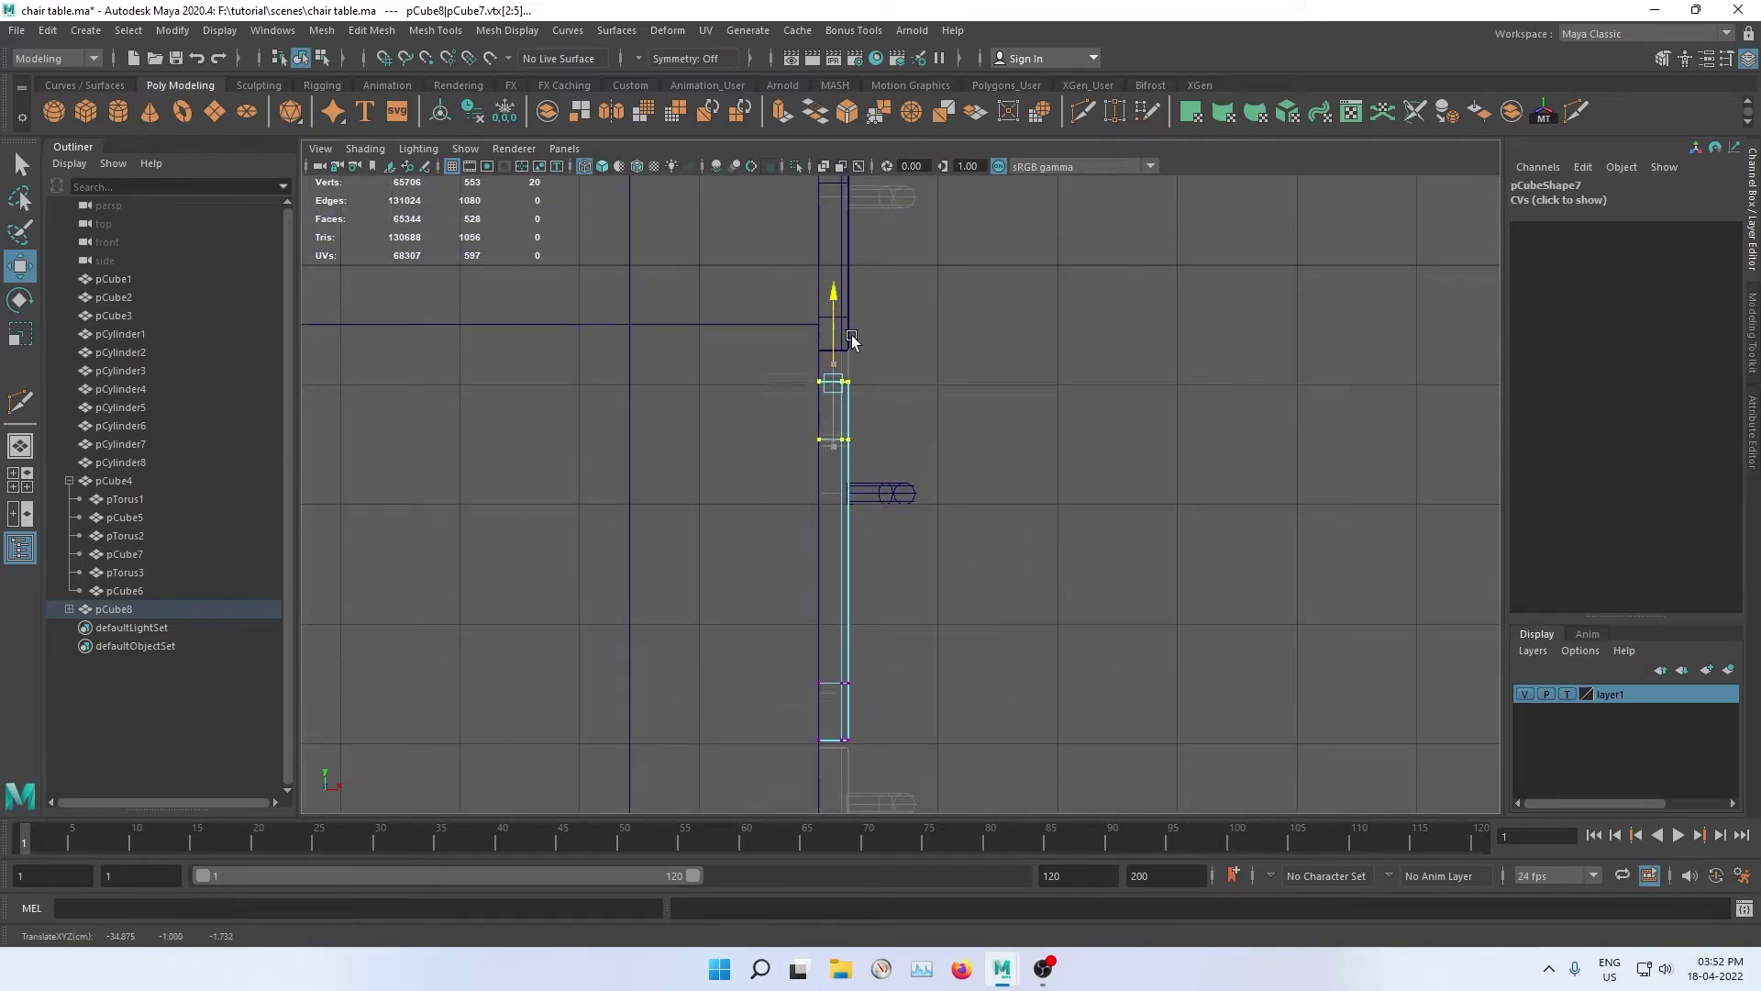
Step: Lower the drawer's lower-edge vertices to leave a thin bottom strip
middle_click_drag(815, 550, 810, 310, "alt")
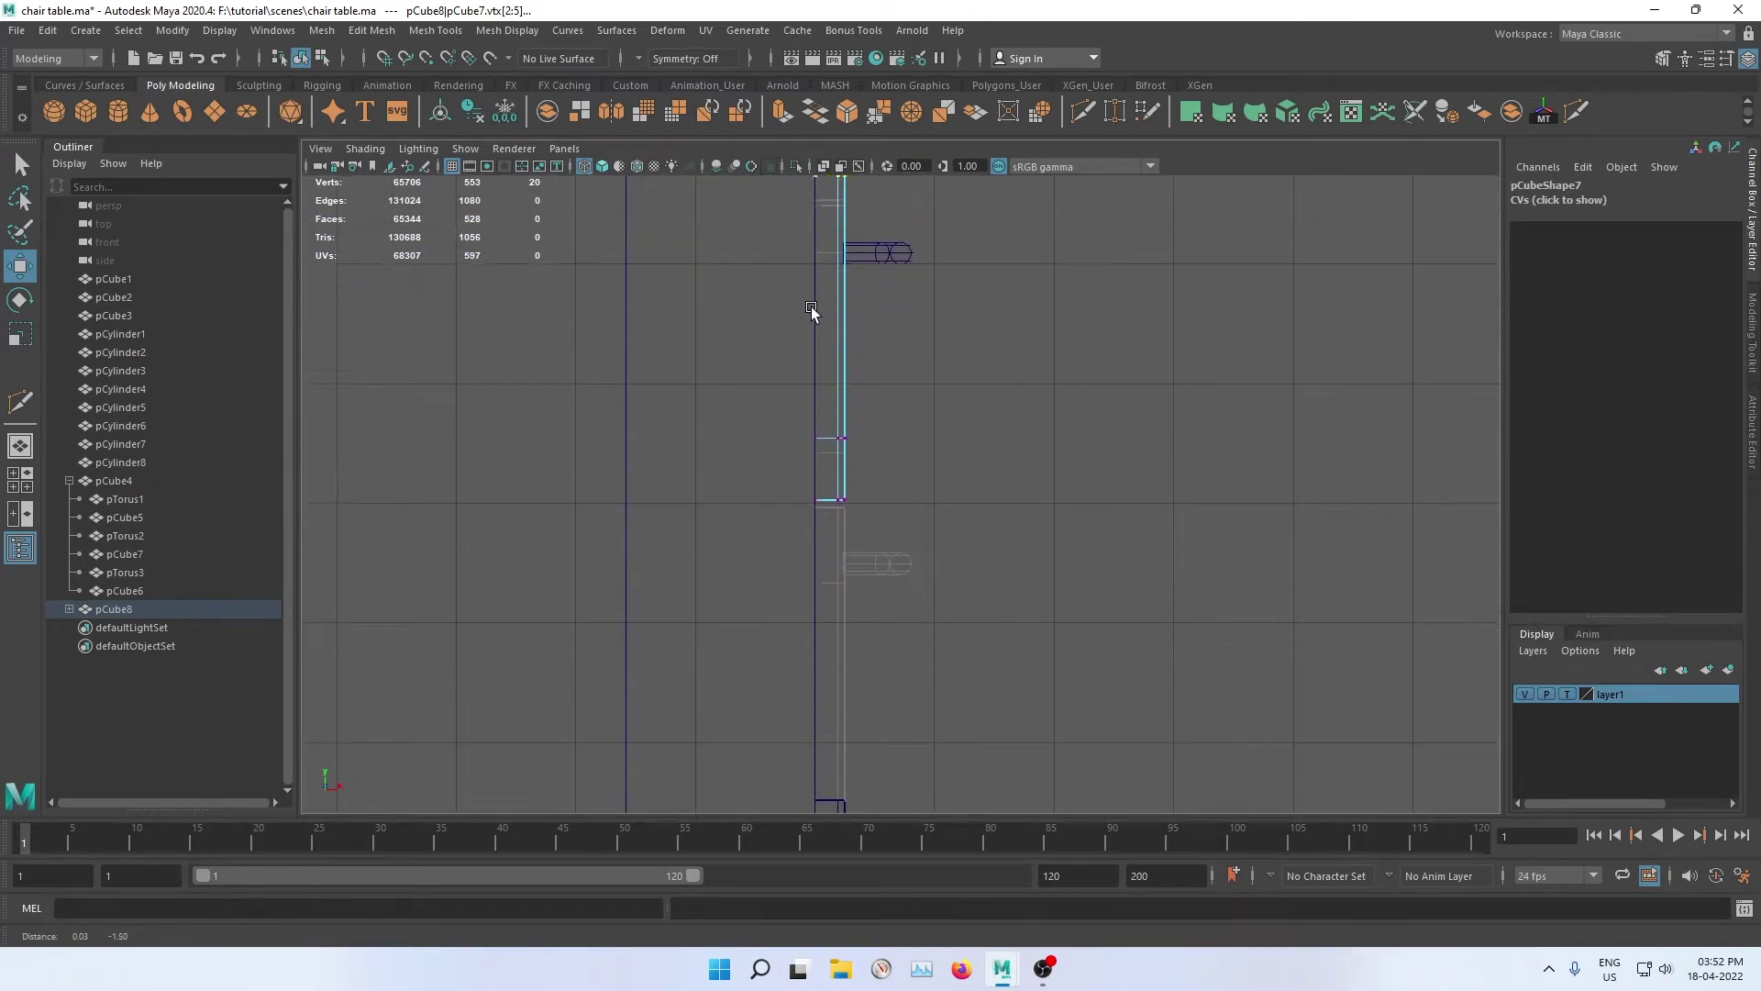
left_click_drag(739, 355, 935, 575)
middle_click_drag(909, 649, 924, 511, "alt")
left_click_drag(844, 337, 843, 521)
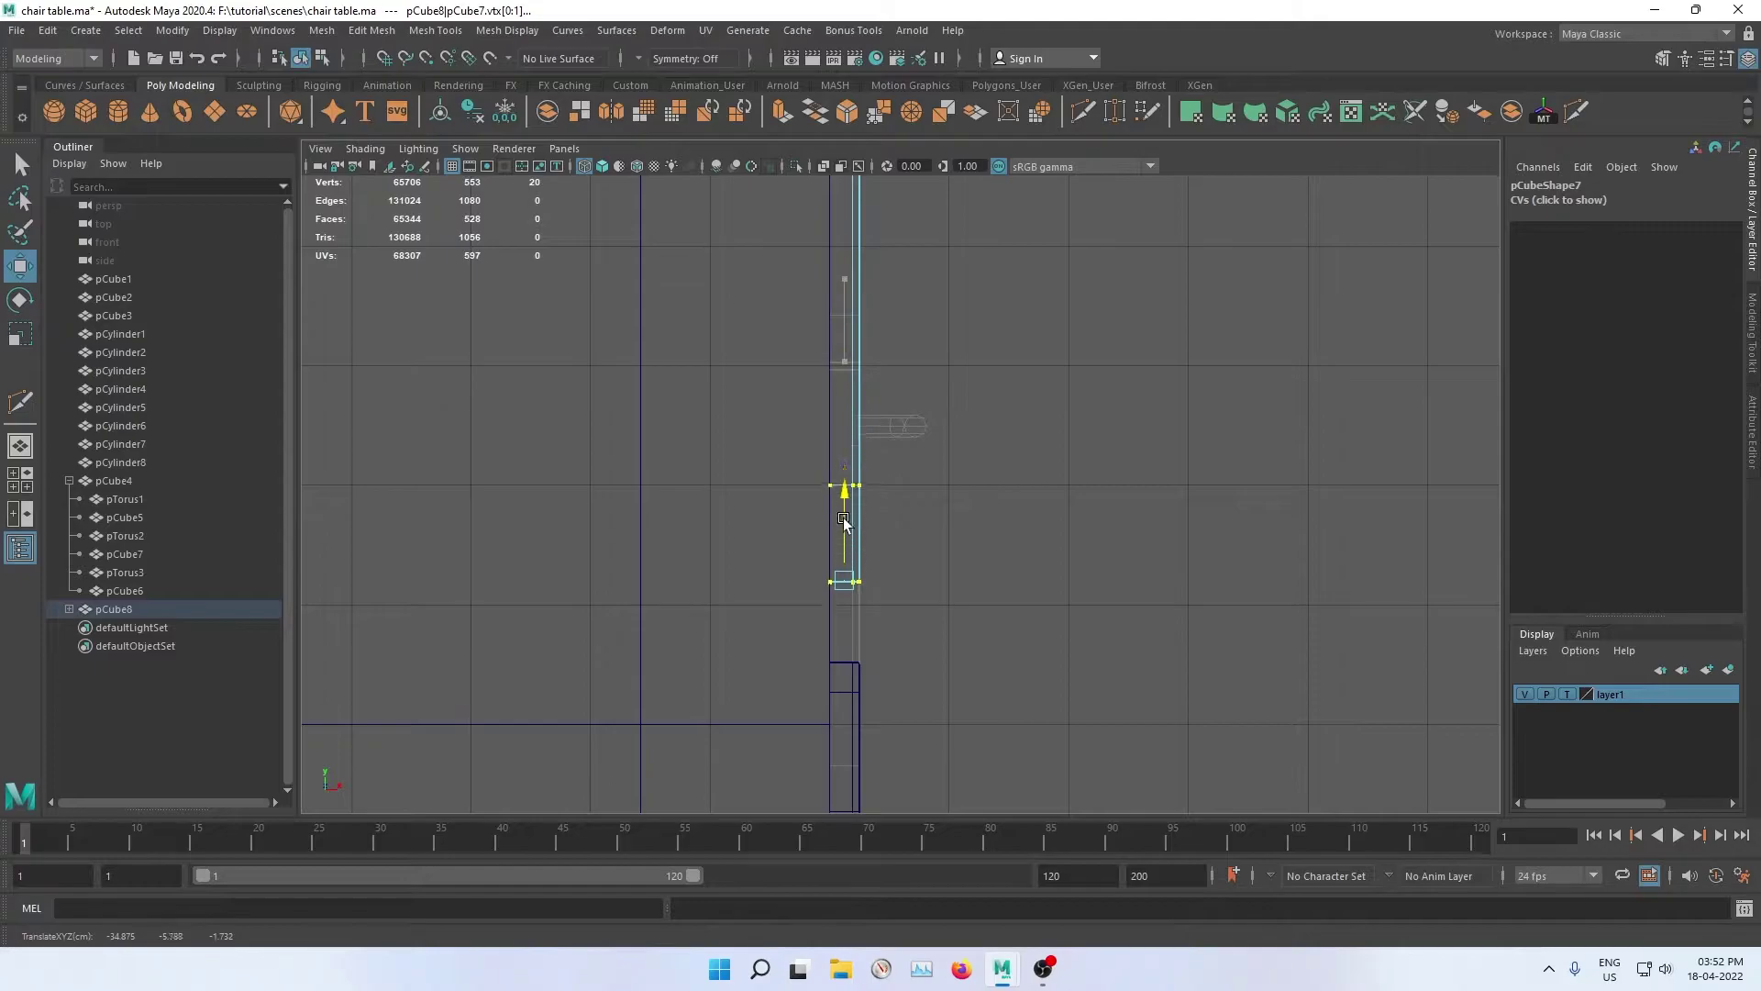
left_click(1003, 609)
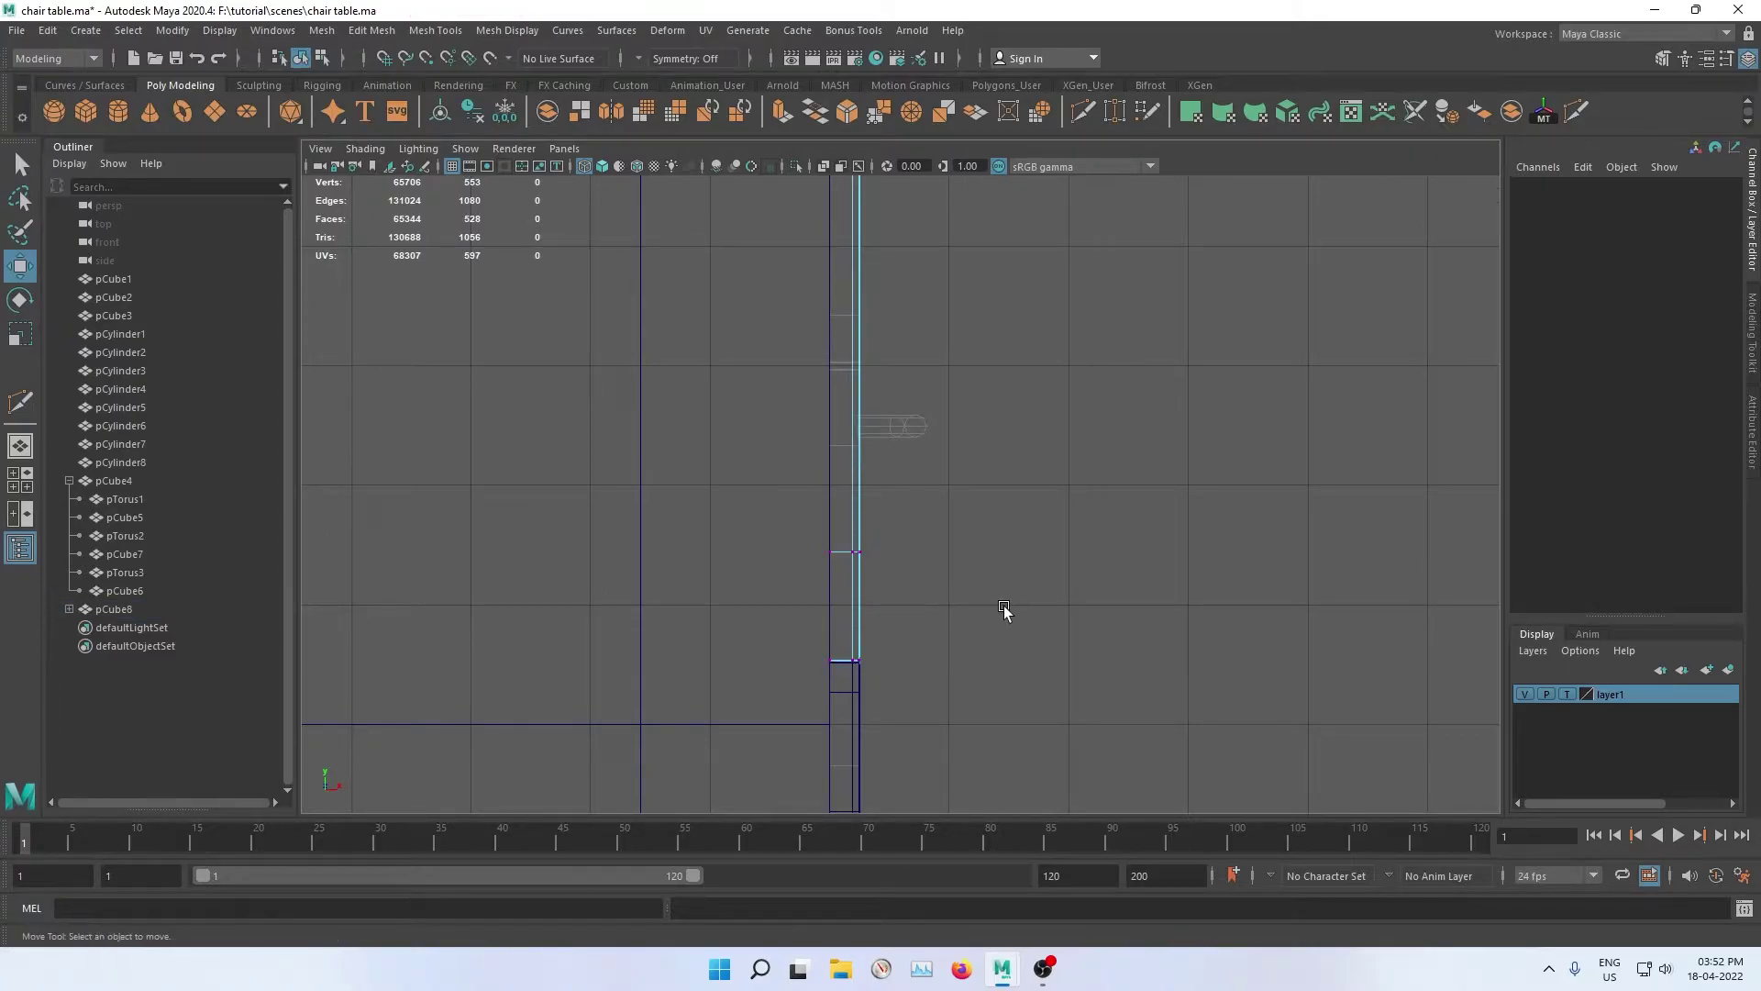
Step: Move the drawer handle upward, then undo the stray handle move
scroll(905, 531, "down", 3)
mouse_move(905, 531)
left_mouse_down("alt")
mouse_move(1073, 441)
mouse_move(905, 444)
left_mouse_up("alt")
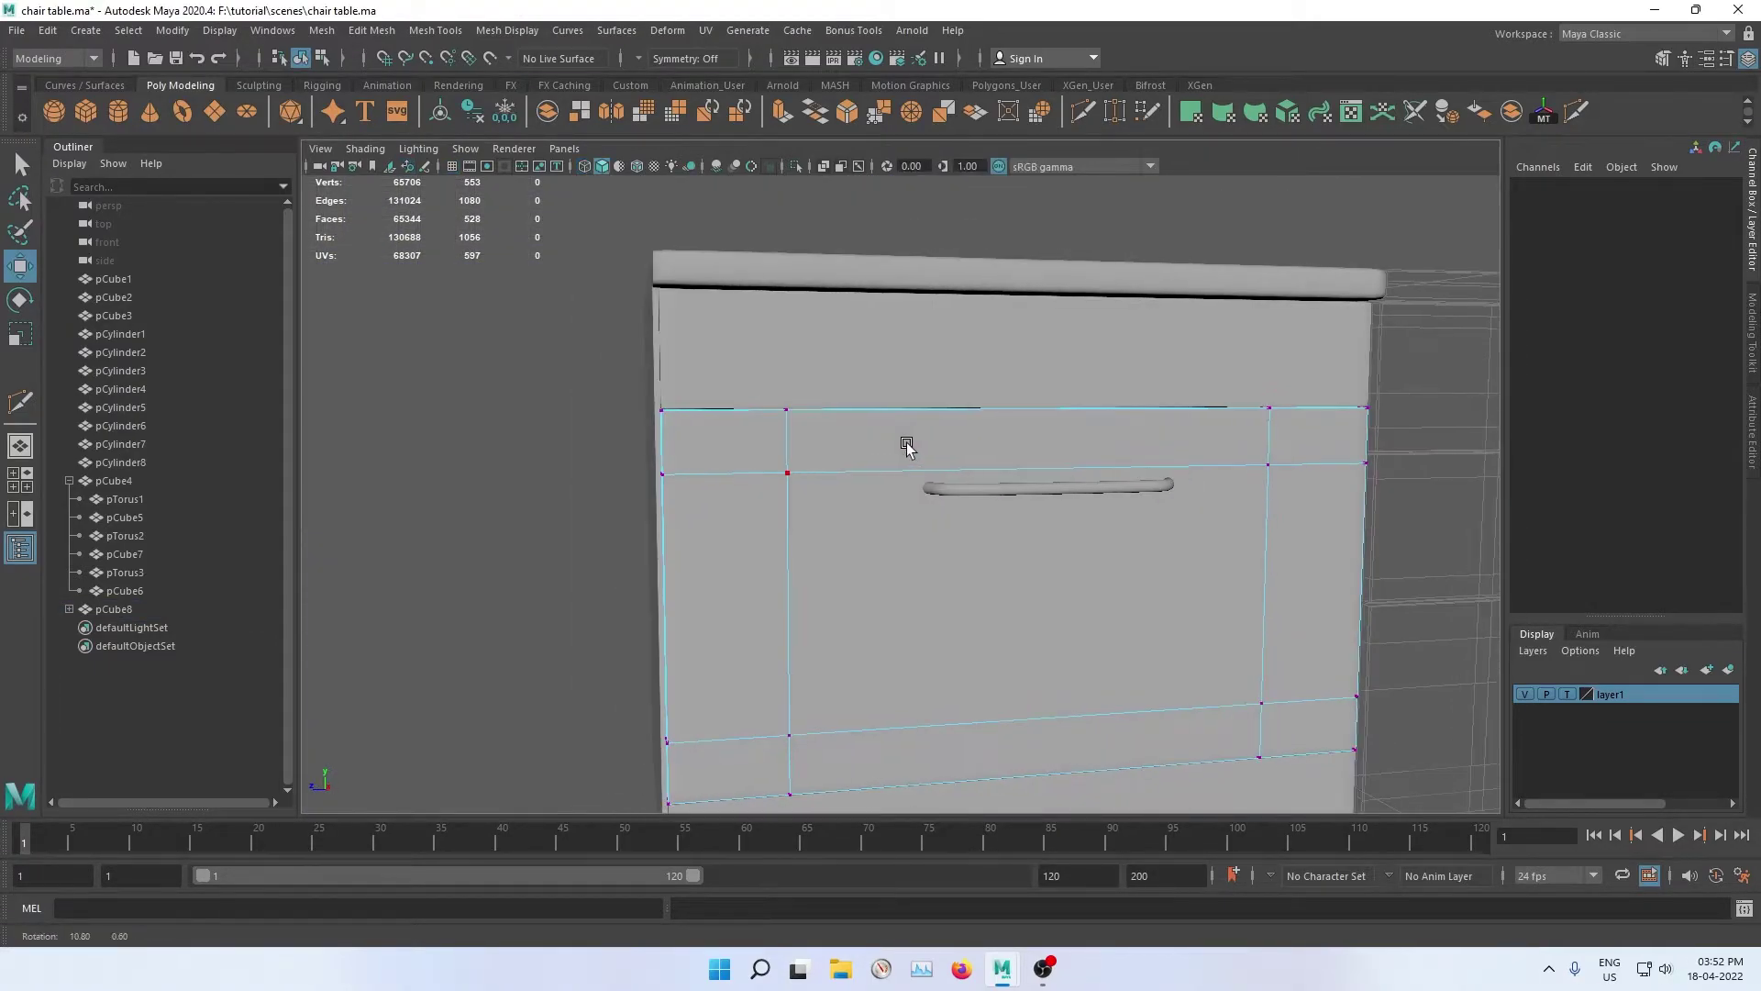
right_click_drag(955, 444, 944, 393)
left_click(535, 444)
scroll(679, 510, "down", 5)
mouse_move(680, 510)
left_mouse_down("alt")
mouse_move(1030, 574)
mouse_move(747, 586)
mouse_move(834, 582)
mouse_move(888, 550)
left_mouse_up("alt")
scroll(864, 593, "up", 5)
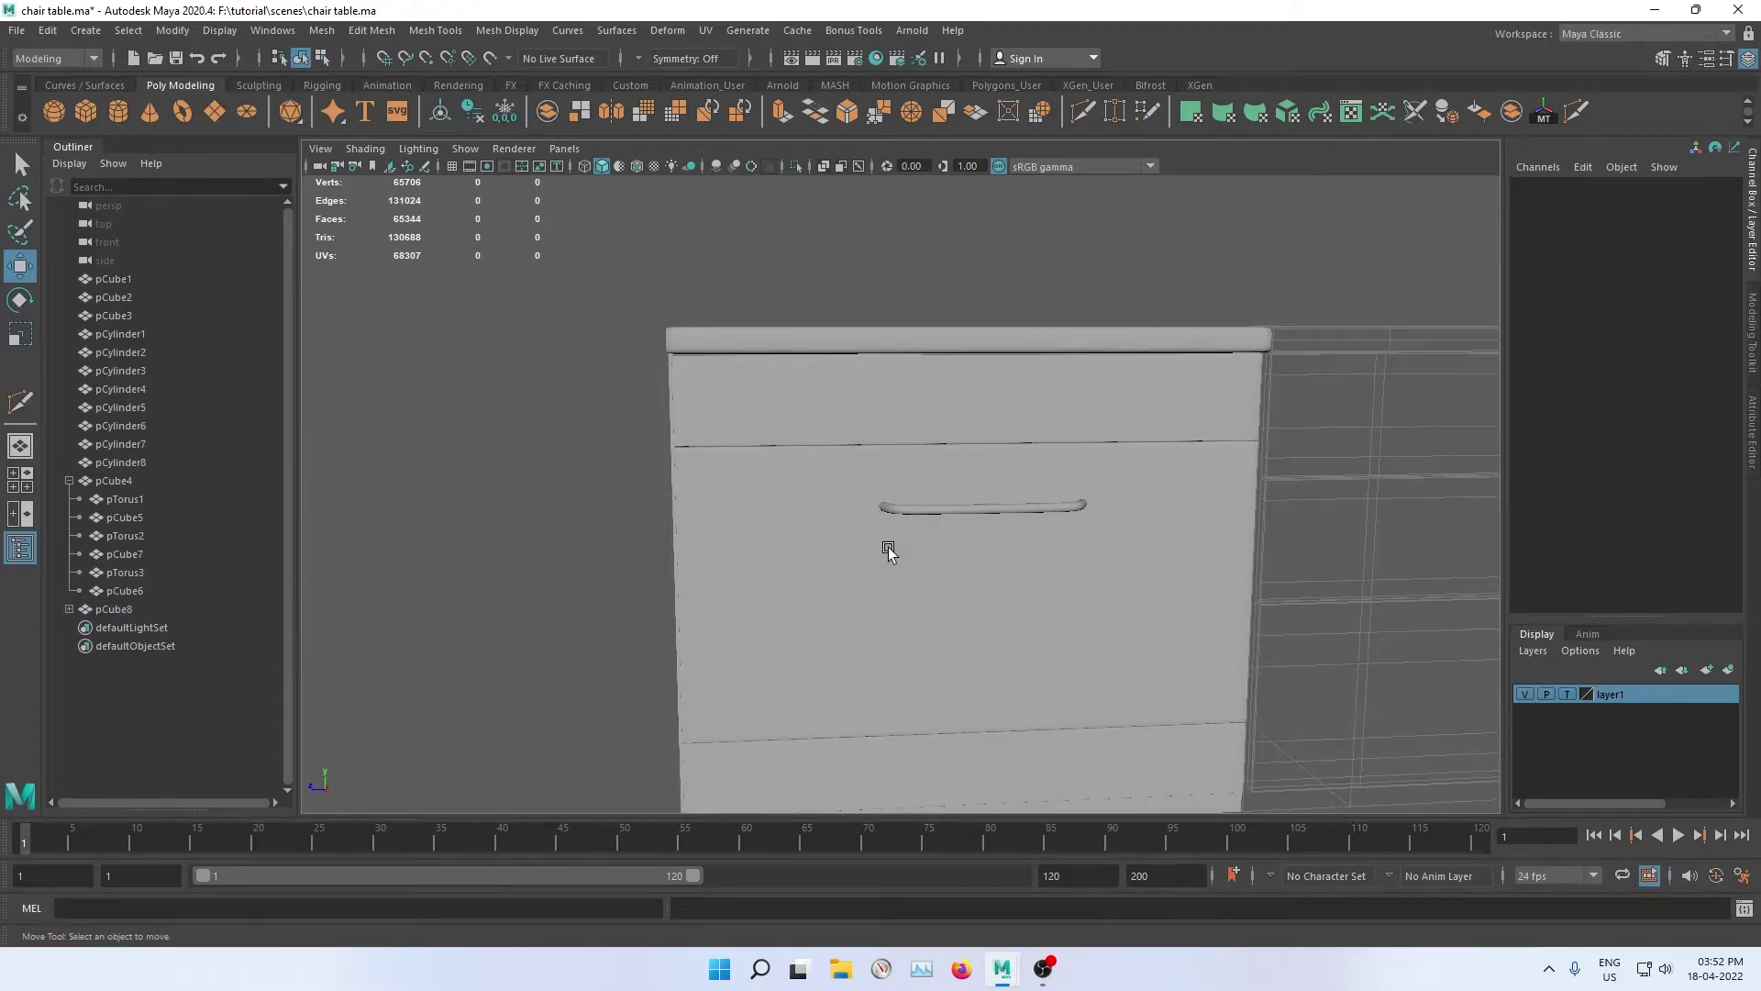
left_click(932, 514)
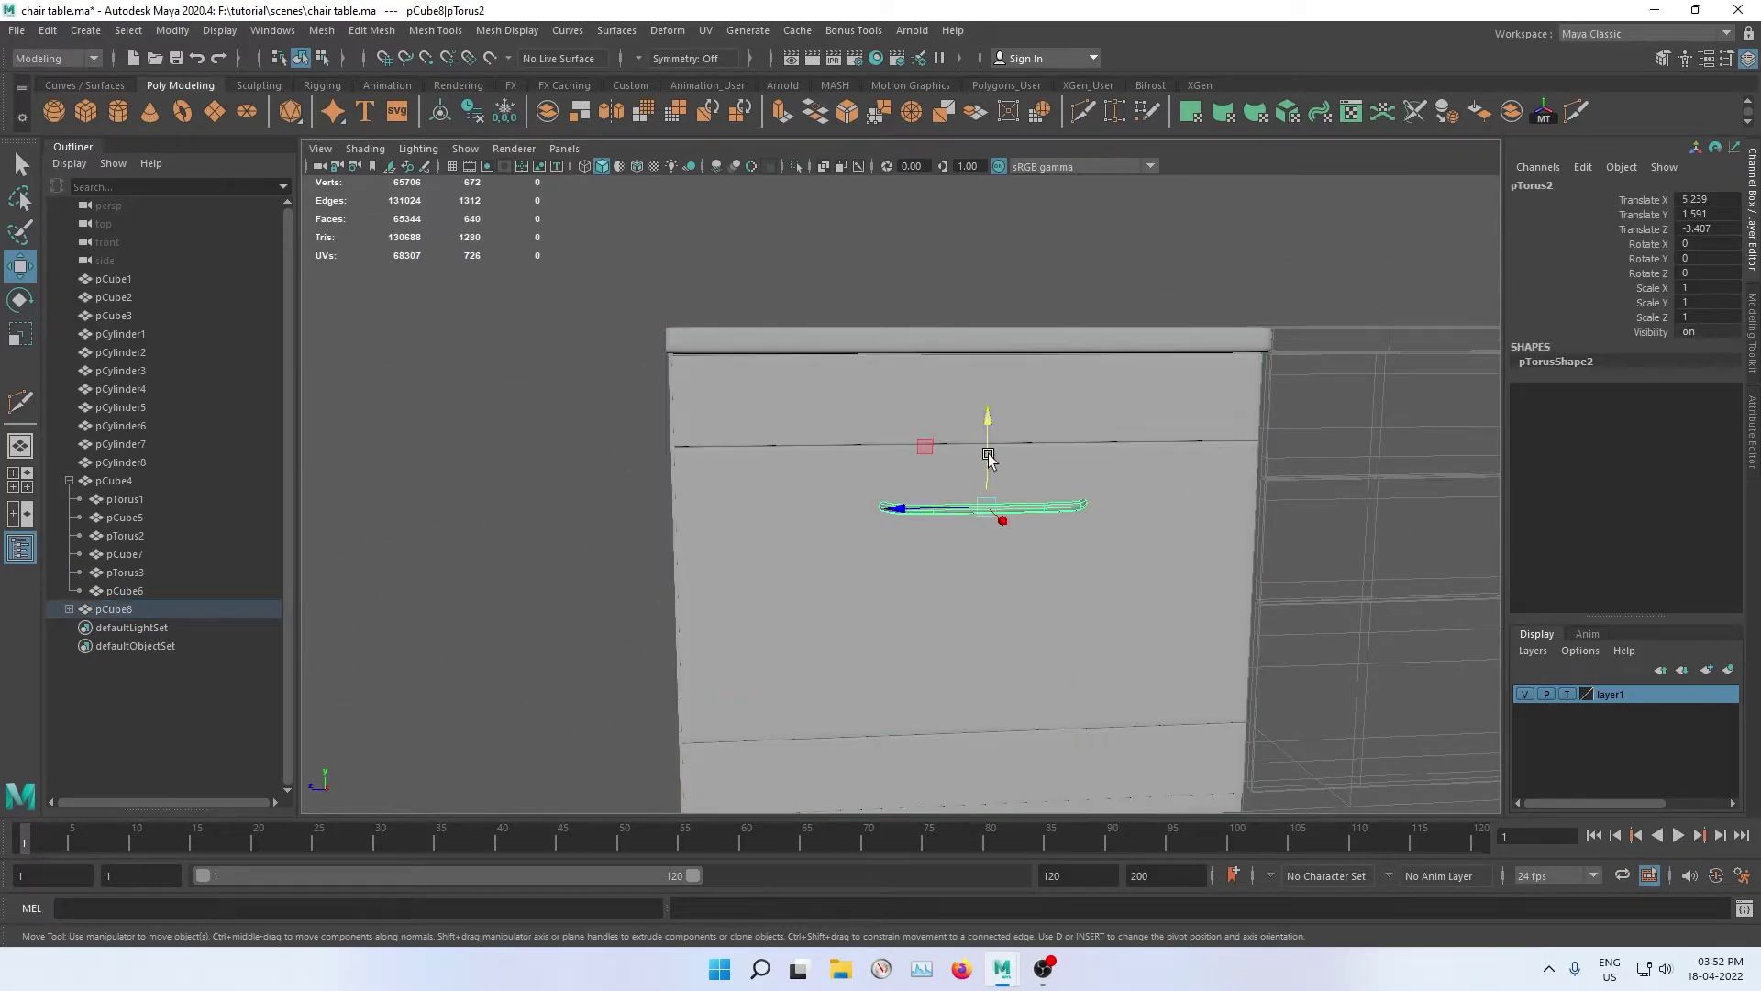
left_click_drag(988, 455, 993, 397)
left_click(993, 397)
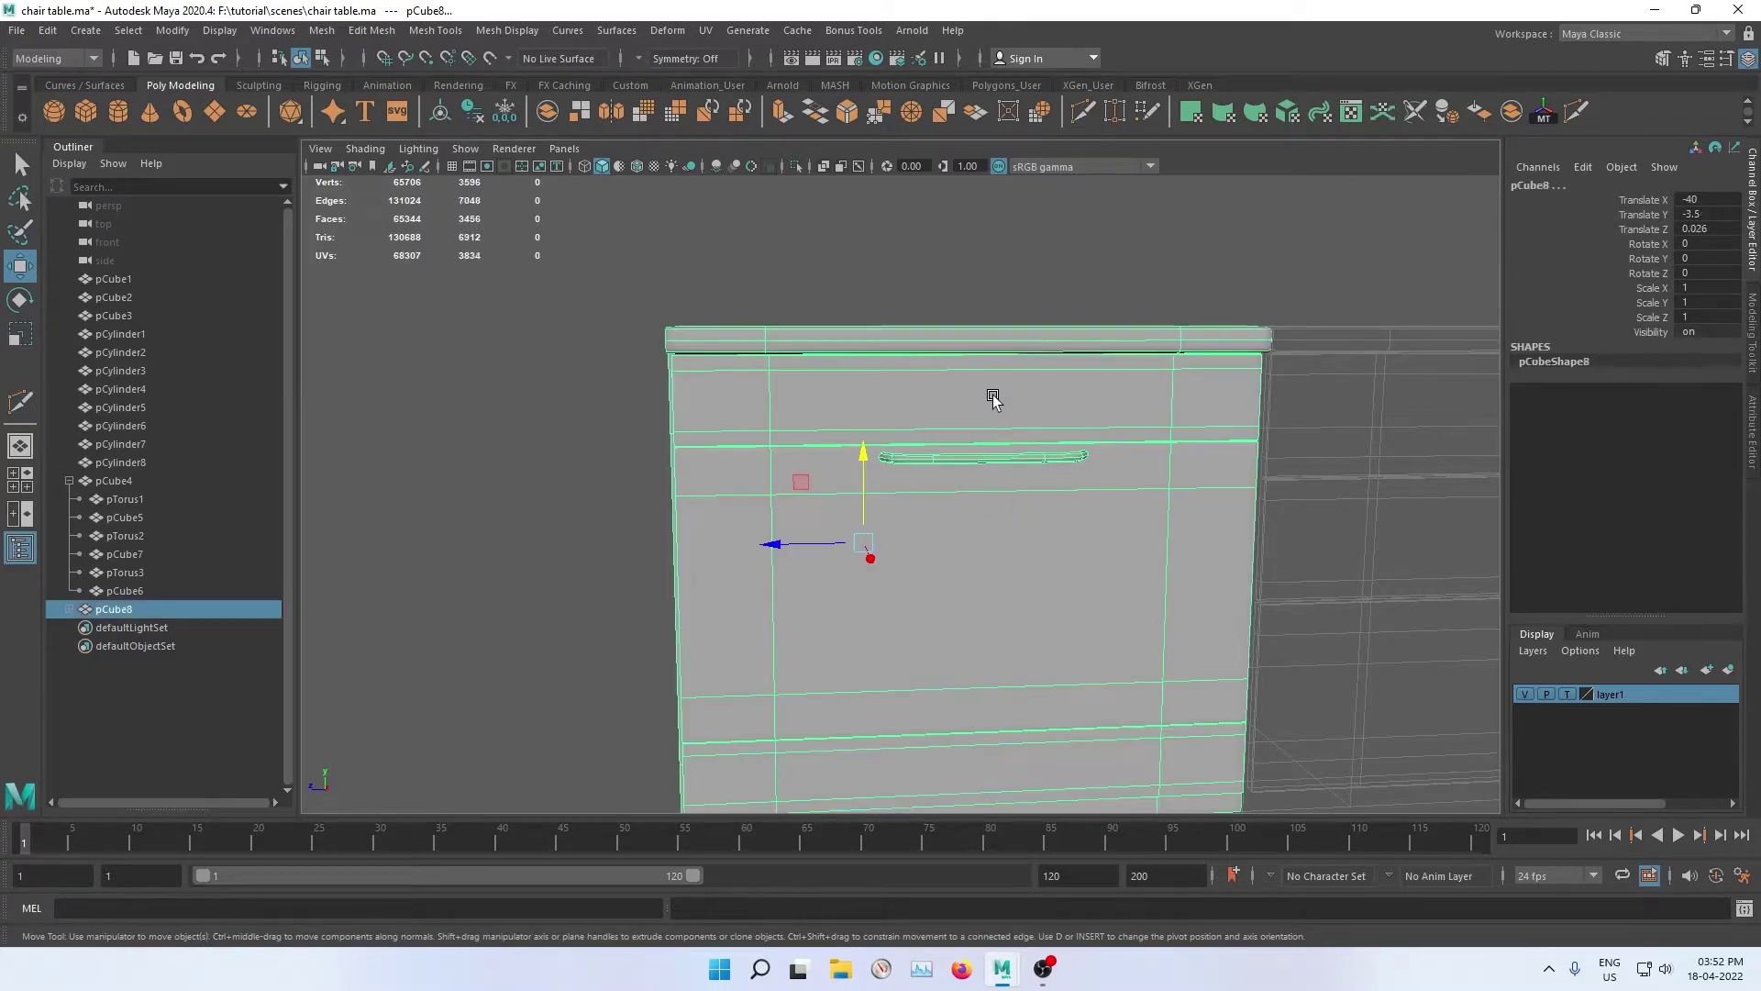
key("ctrl+z")
key("ctrl+z")
key("ctrl+z")
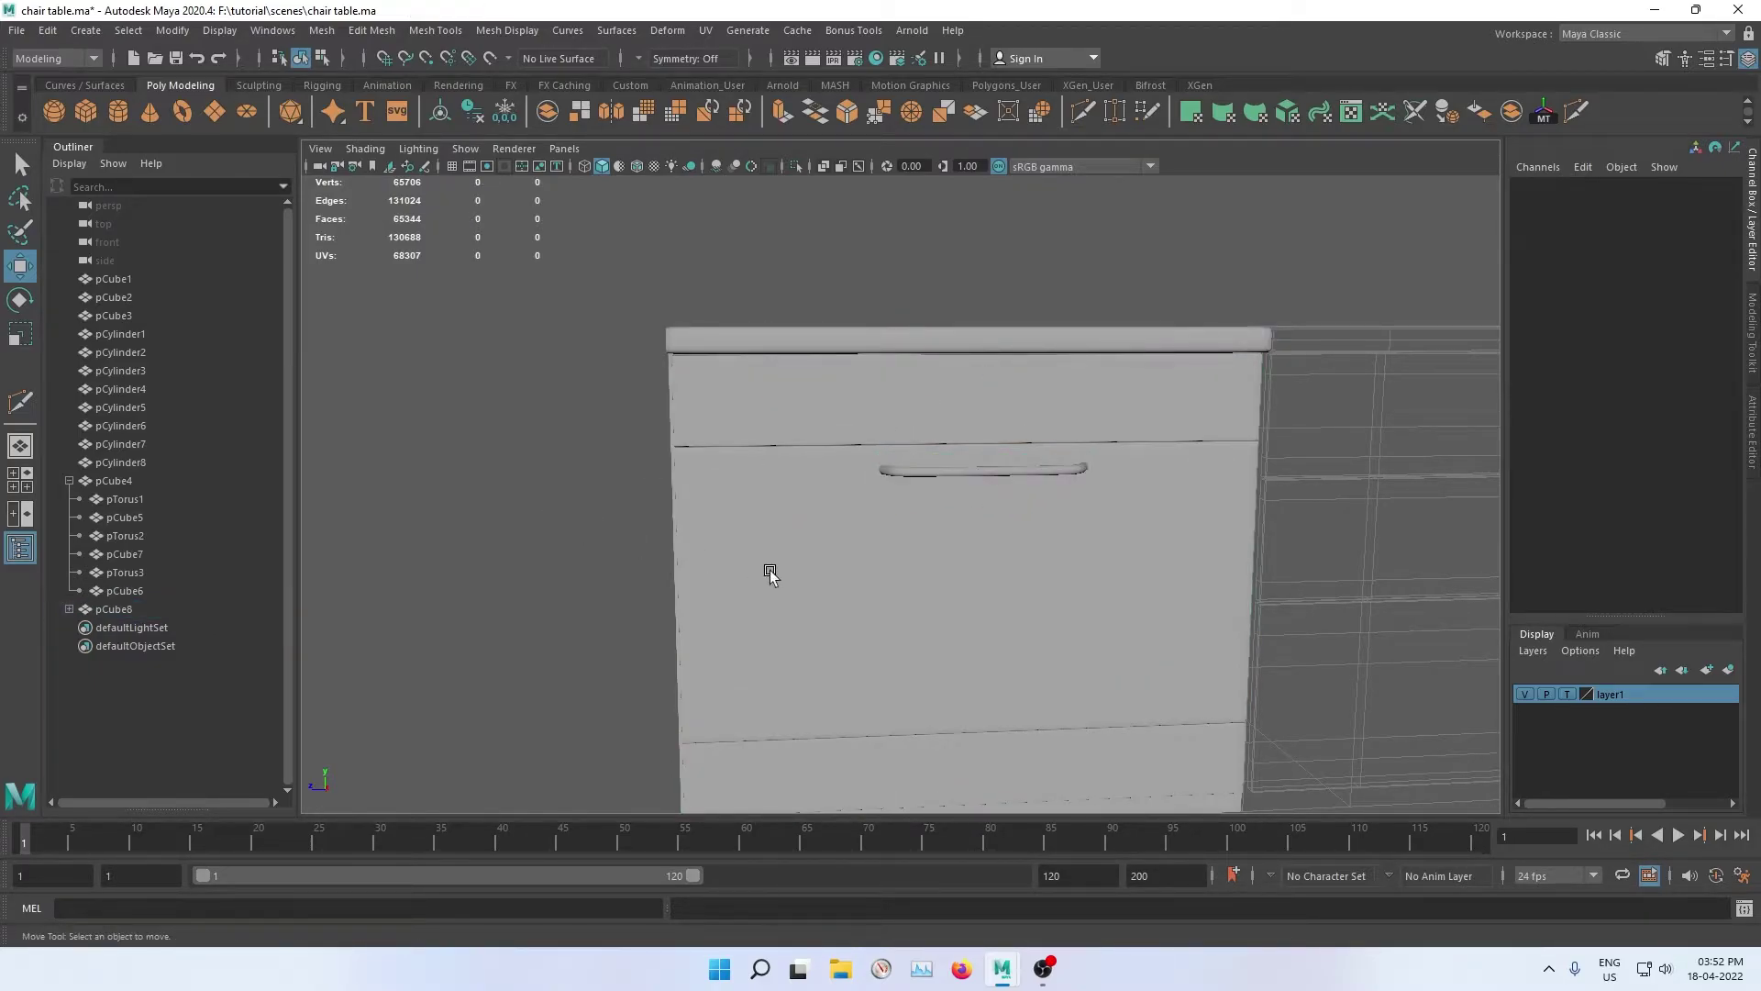
Step: Orbit to a straight front view and select the drawer handle for component editing
left_click_drag(769, 570, 990, 509, "alt")
mouse_move(1080, 578)
left_mouse_down("alt")
mouse_move(825, 581)
mouse_move(817, 609)
mouse_move(794, 594)
mouse_move(795, 619)
mouse_move(963, 476)
left_mouse_up("alt")
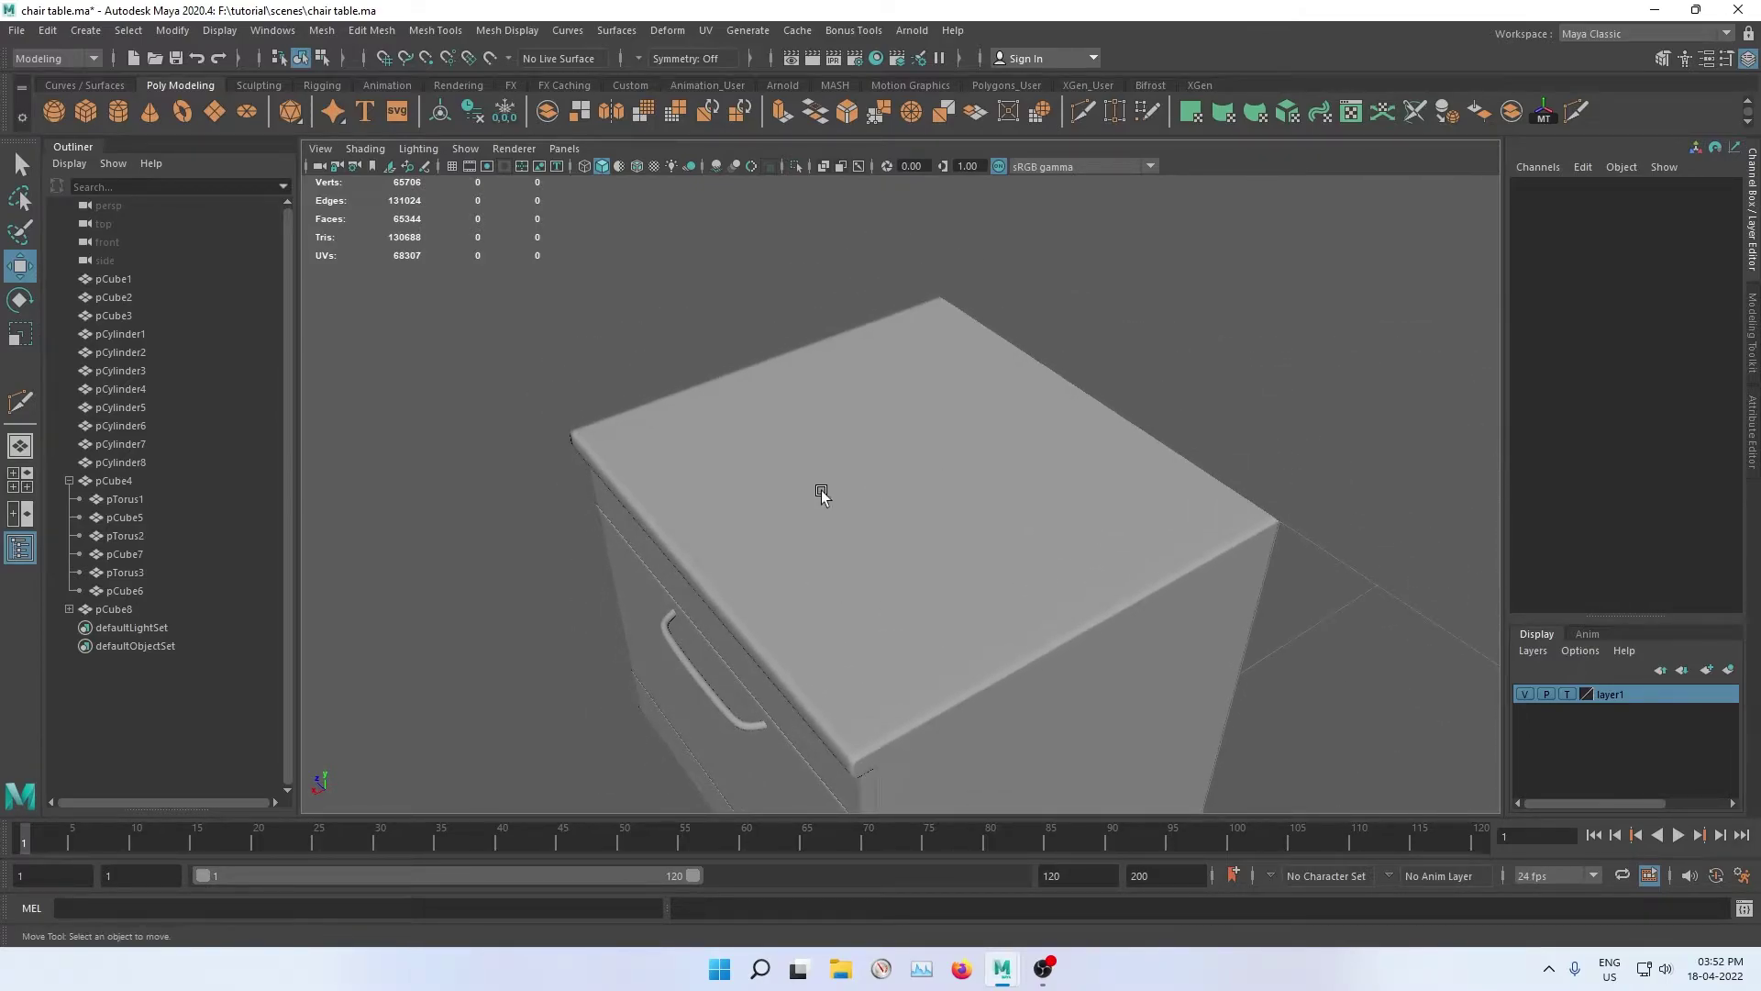
mouse_move(822, 492)
left_mouse_down("alt")
mouse_move(959, 499)
mouse_move(938, 449)
mouse_move(1109, 464)
mouse_move(880, 487)
mouse_move(829, 469)
mouse_move(739, 511)
left_mouse_up("alt")
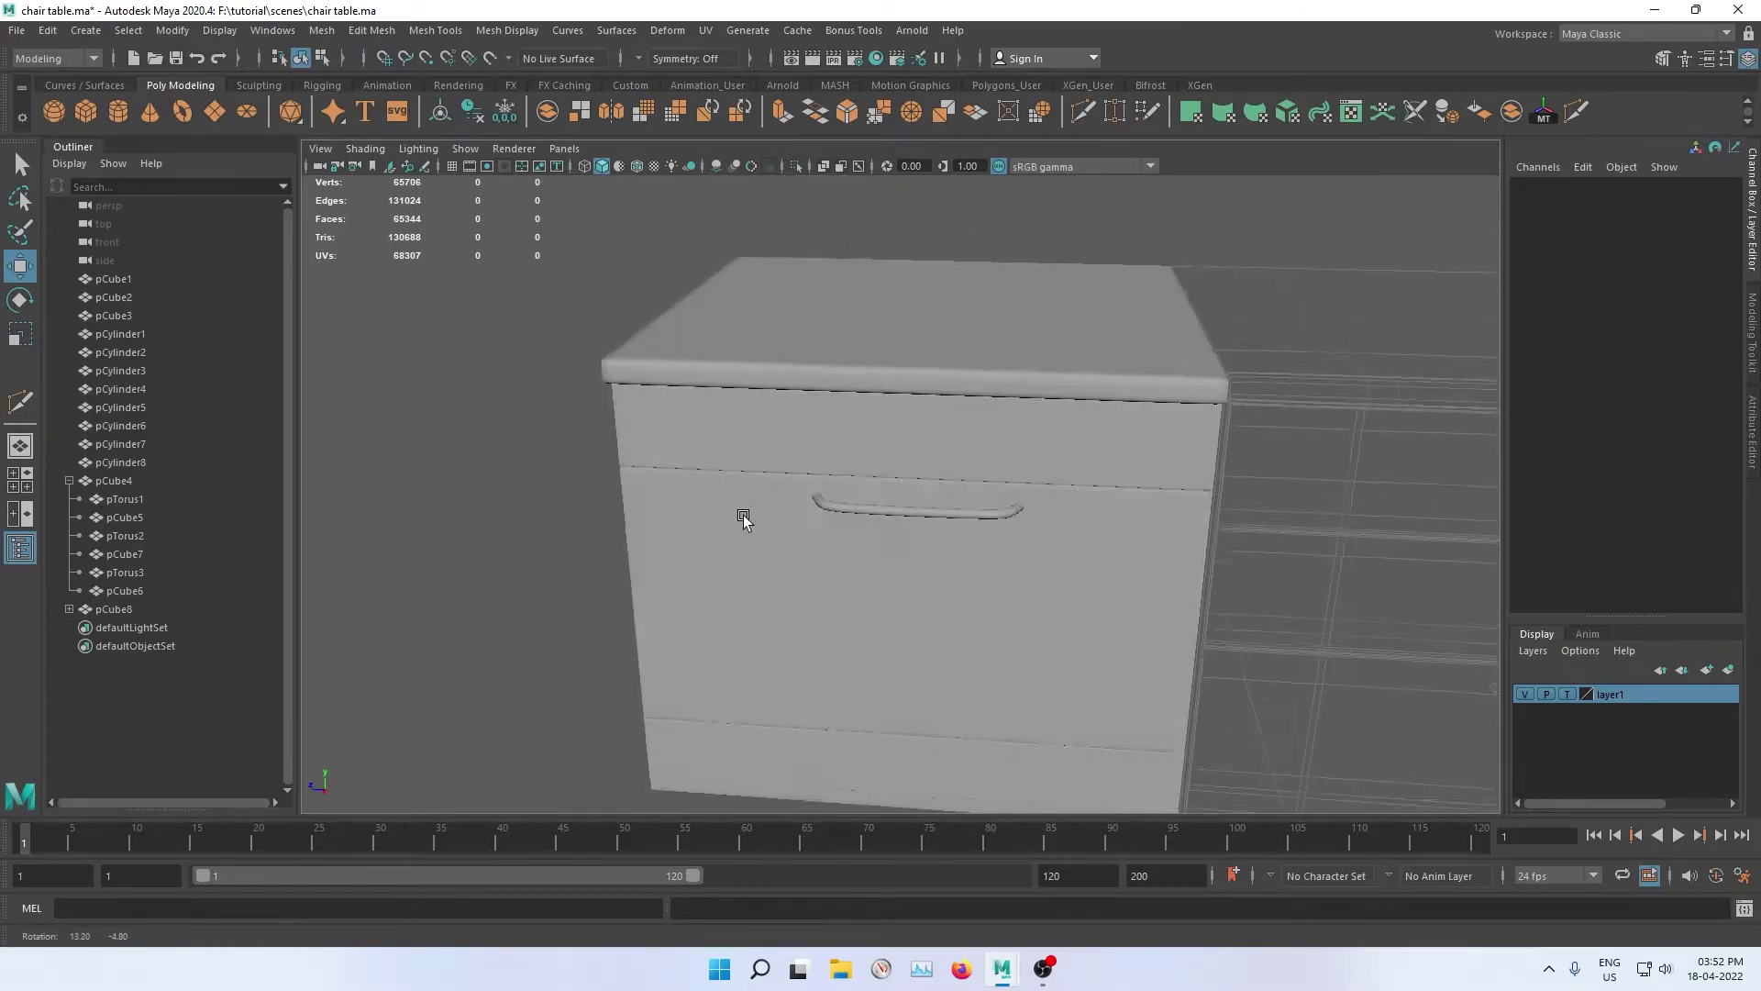
left_click(897, 514)
right_click_drag(896, 514, 896, 517)
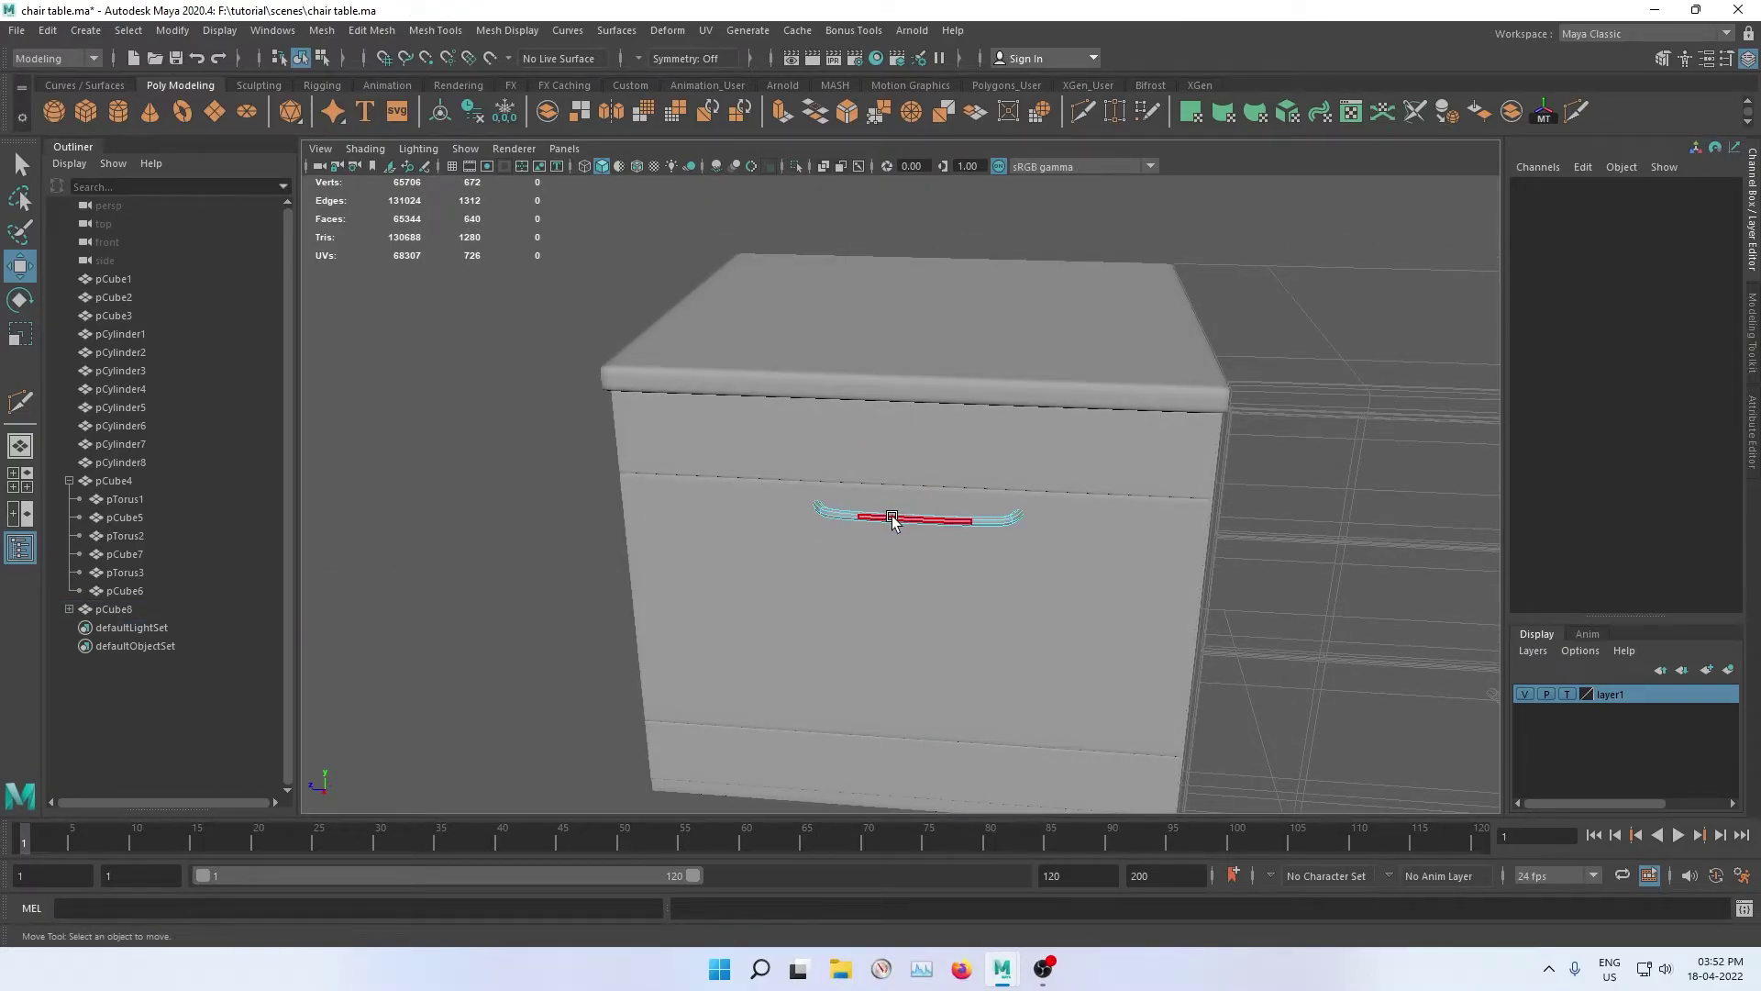
Step: In the top view, move both handle ends' vertices outward to span nearly the full drawer width
key("space")
key("space")
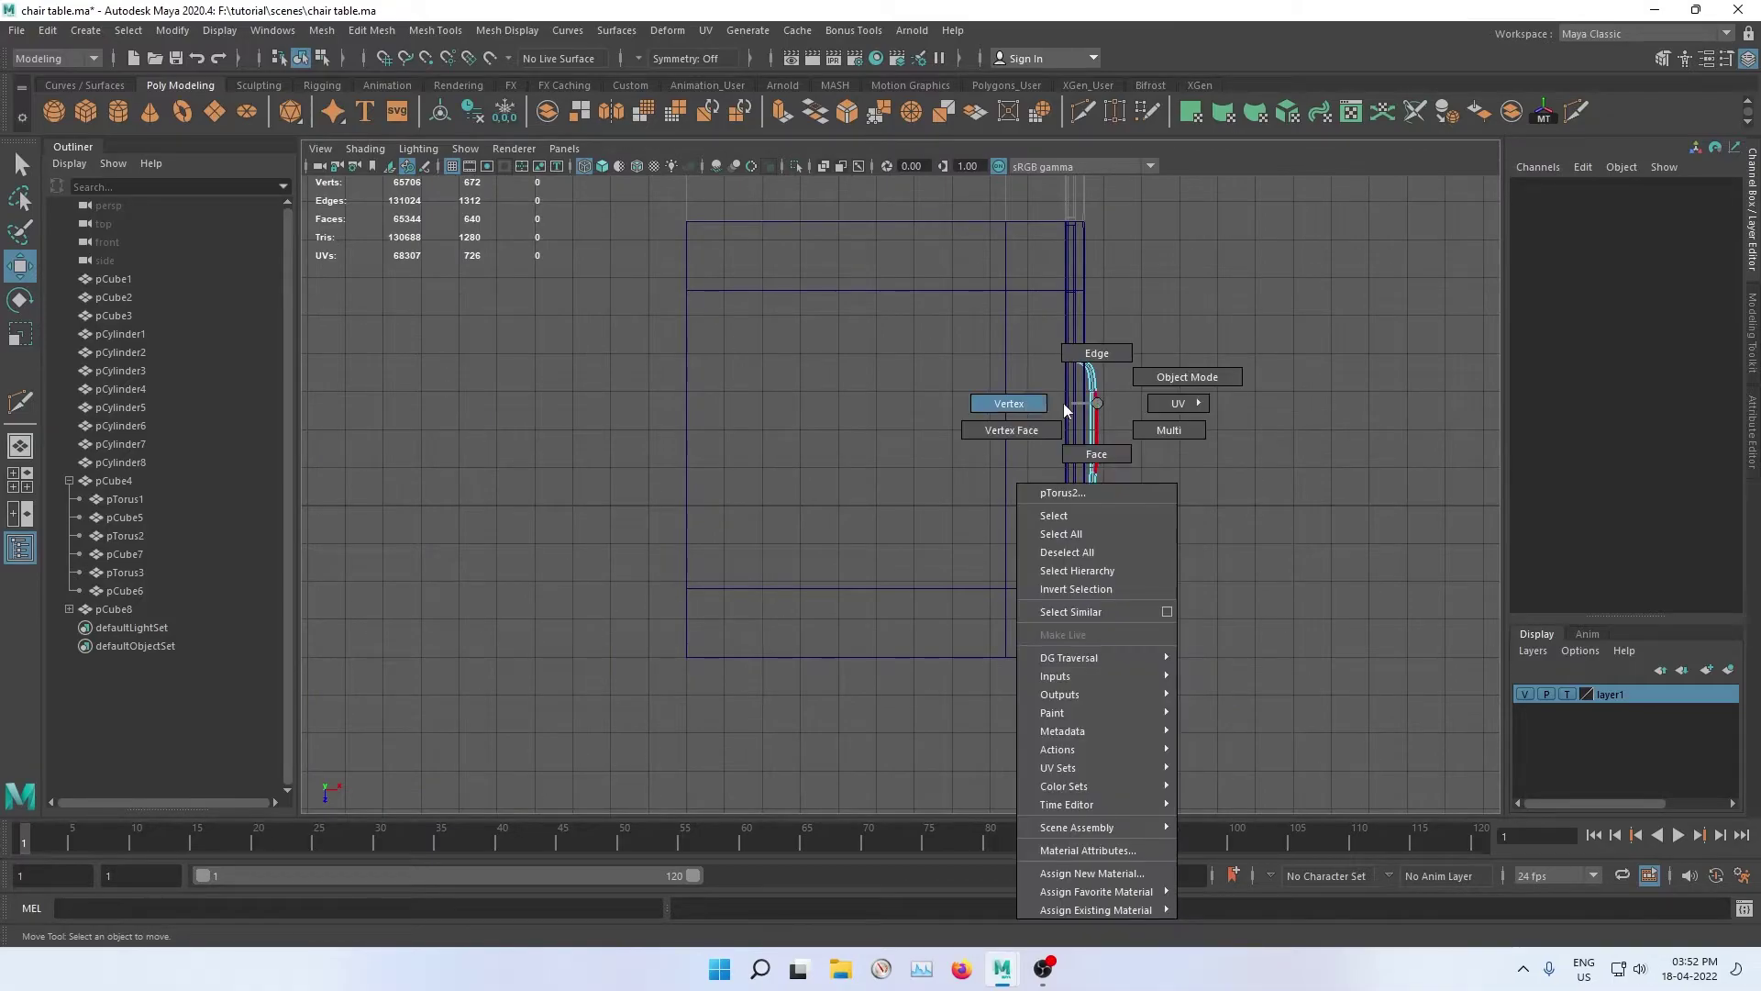
right_click_drag(1084, 405, 1015, 401)
left_click_drag(1013, 314, 1139, 415)
middle_click_drag(1035, 487, 947, 591, "alt")
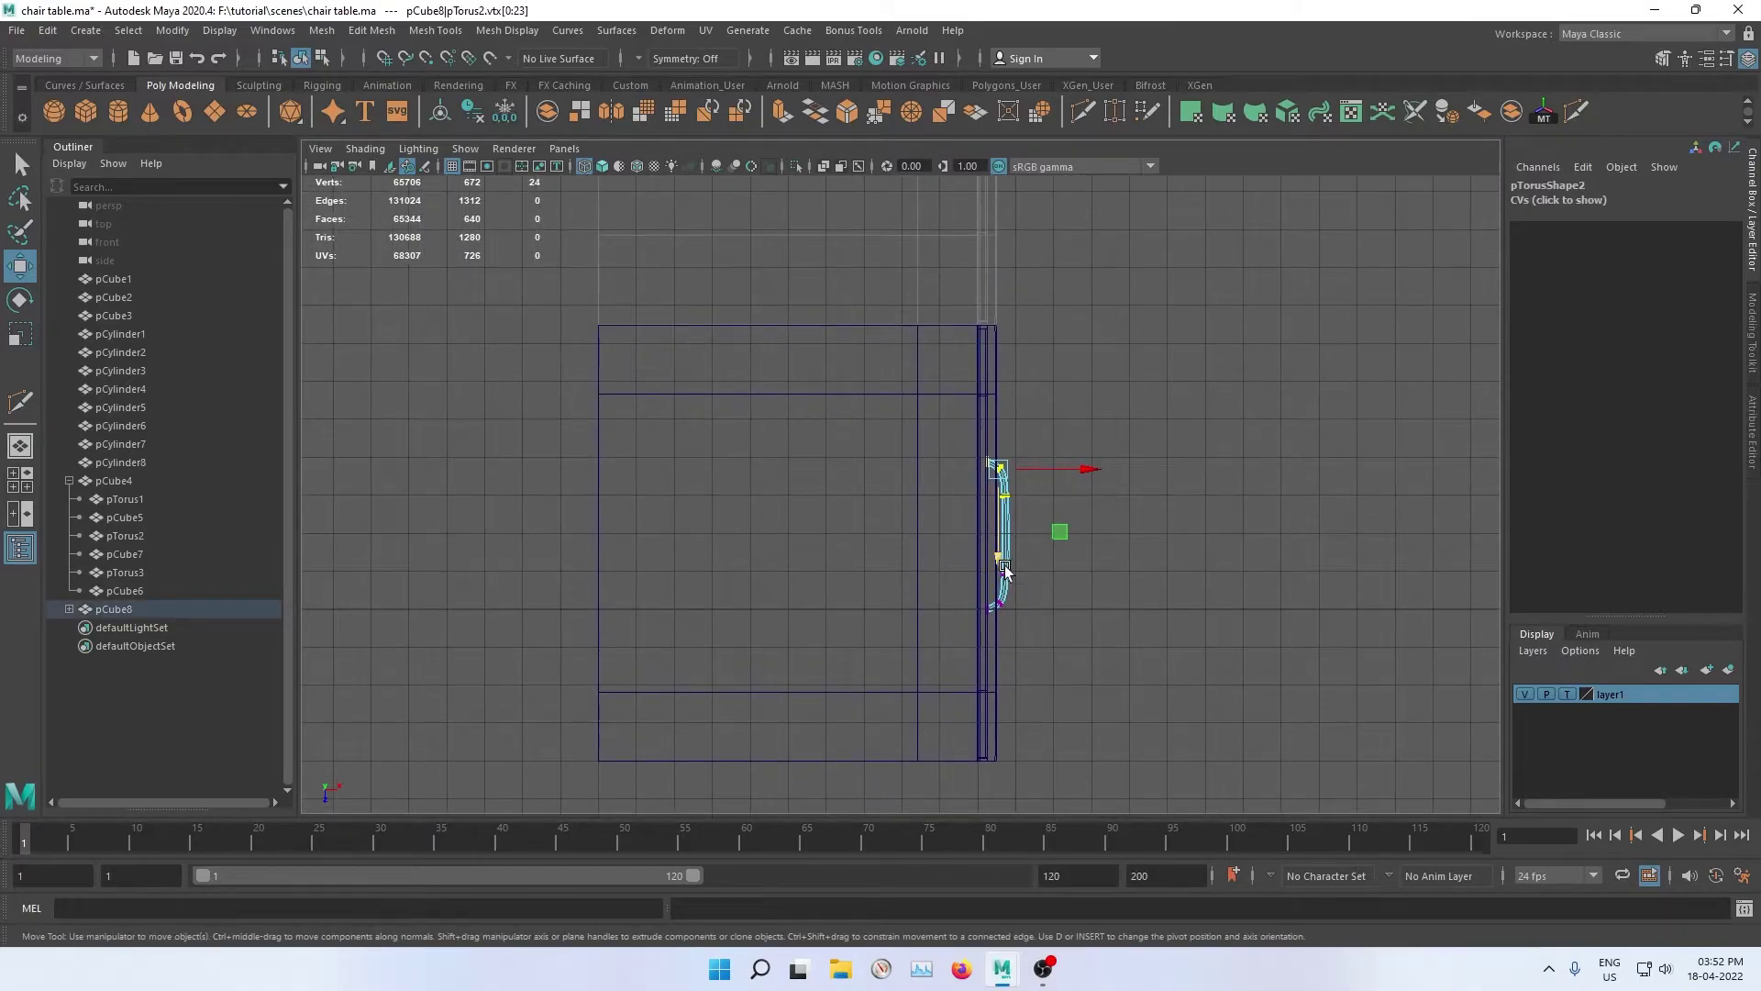
left_click_drag(1005, 570, 1006, 486)
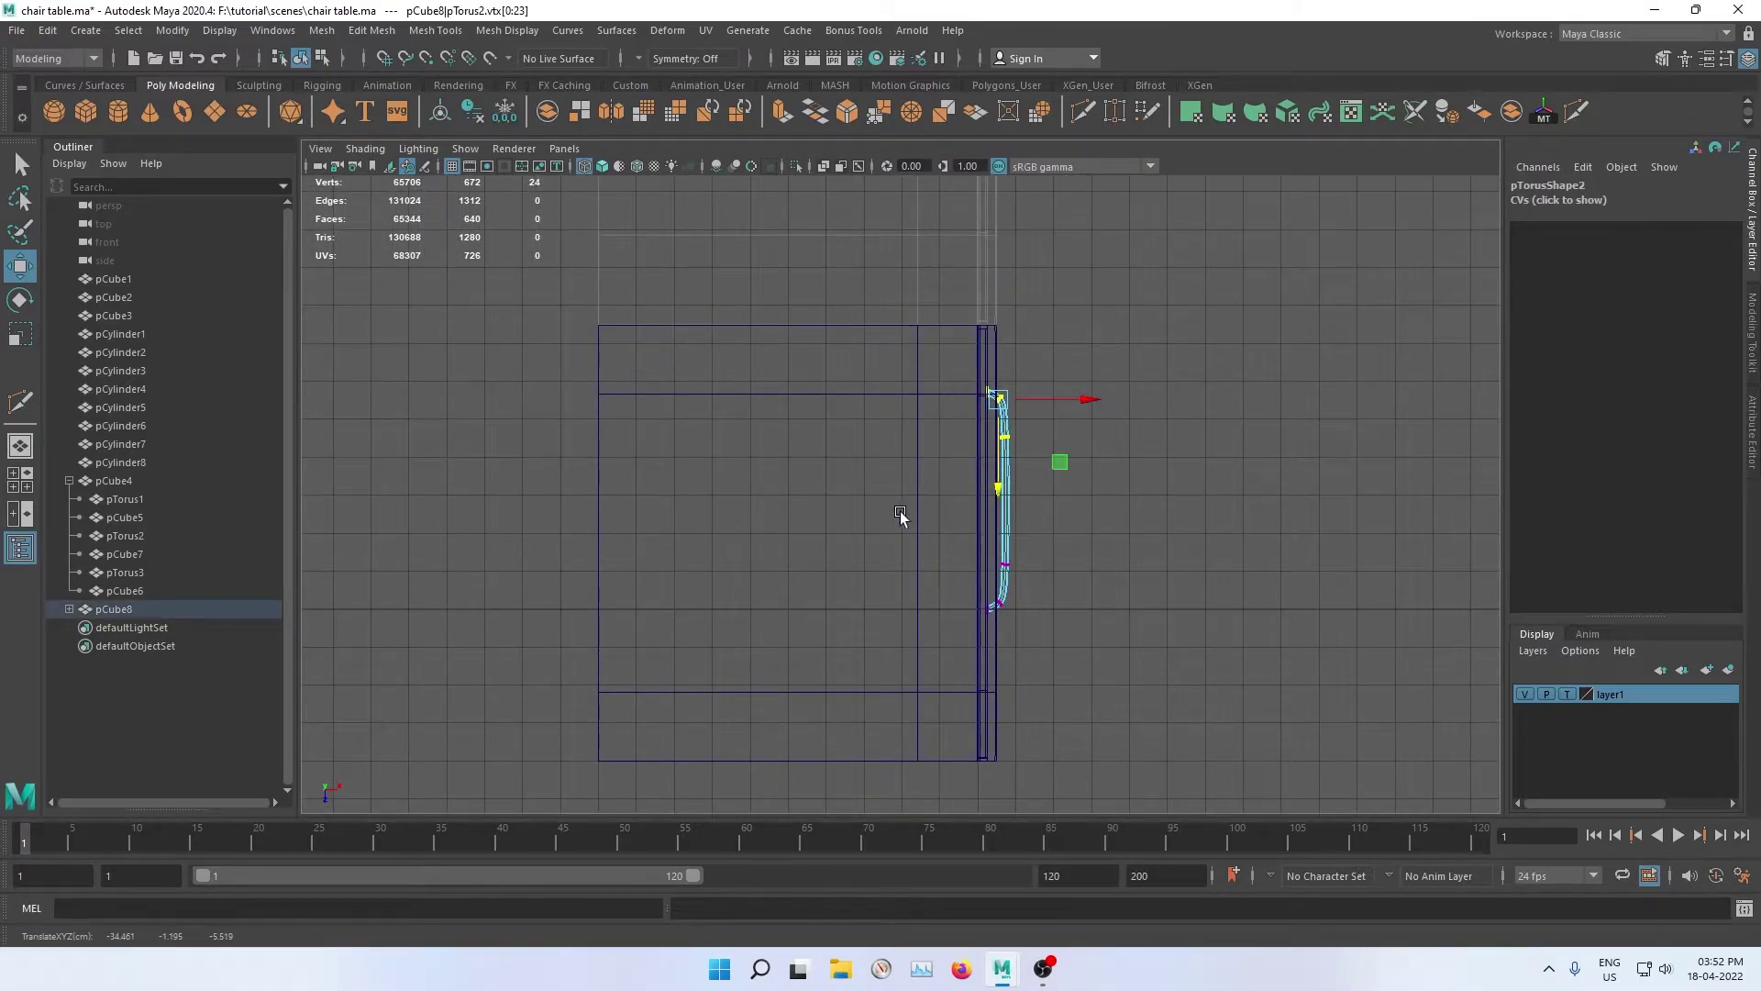
left_click_drag(900, 510, 1044, 662)
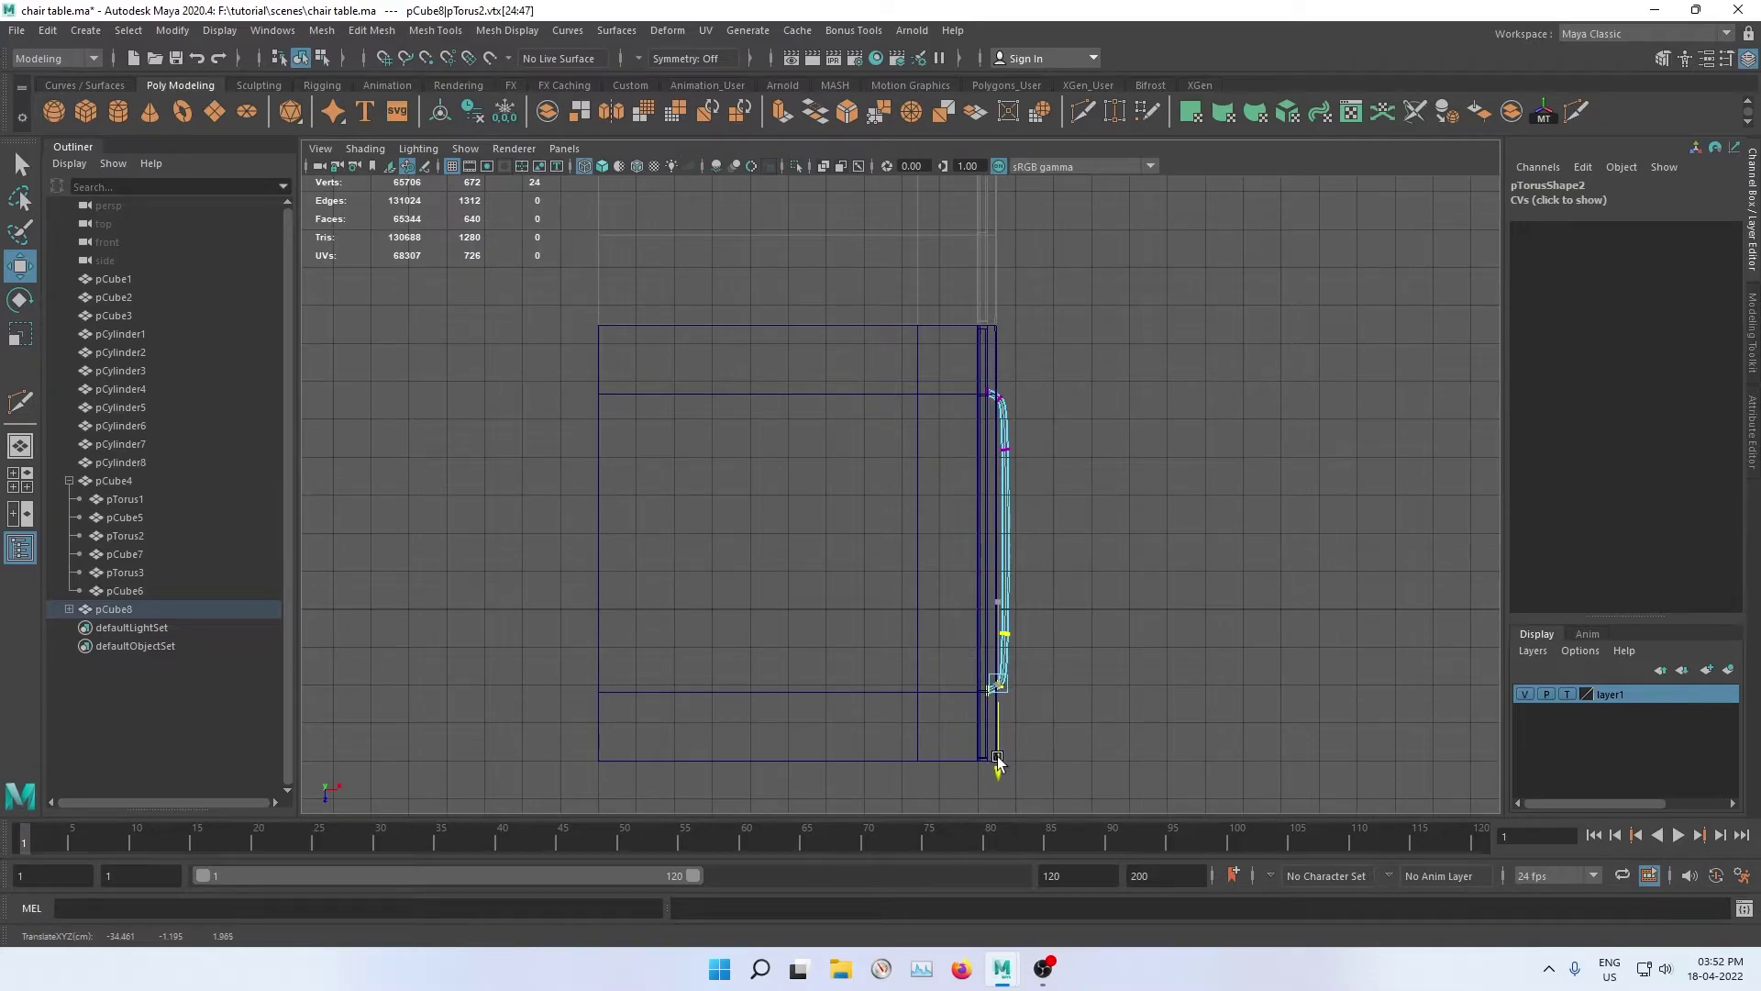
left_click(1077, 542)
right_click_drag(1002, 491, 1092, 422)
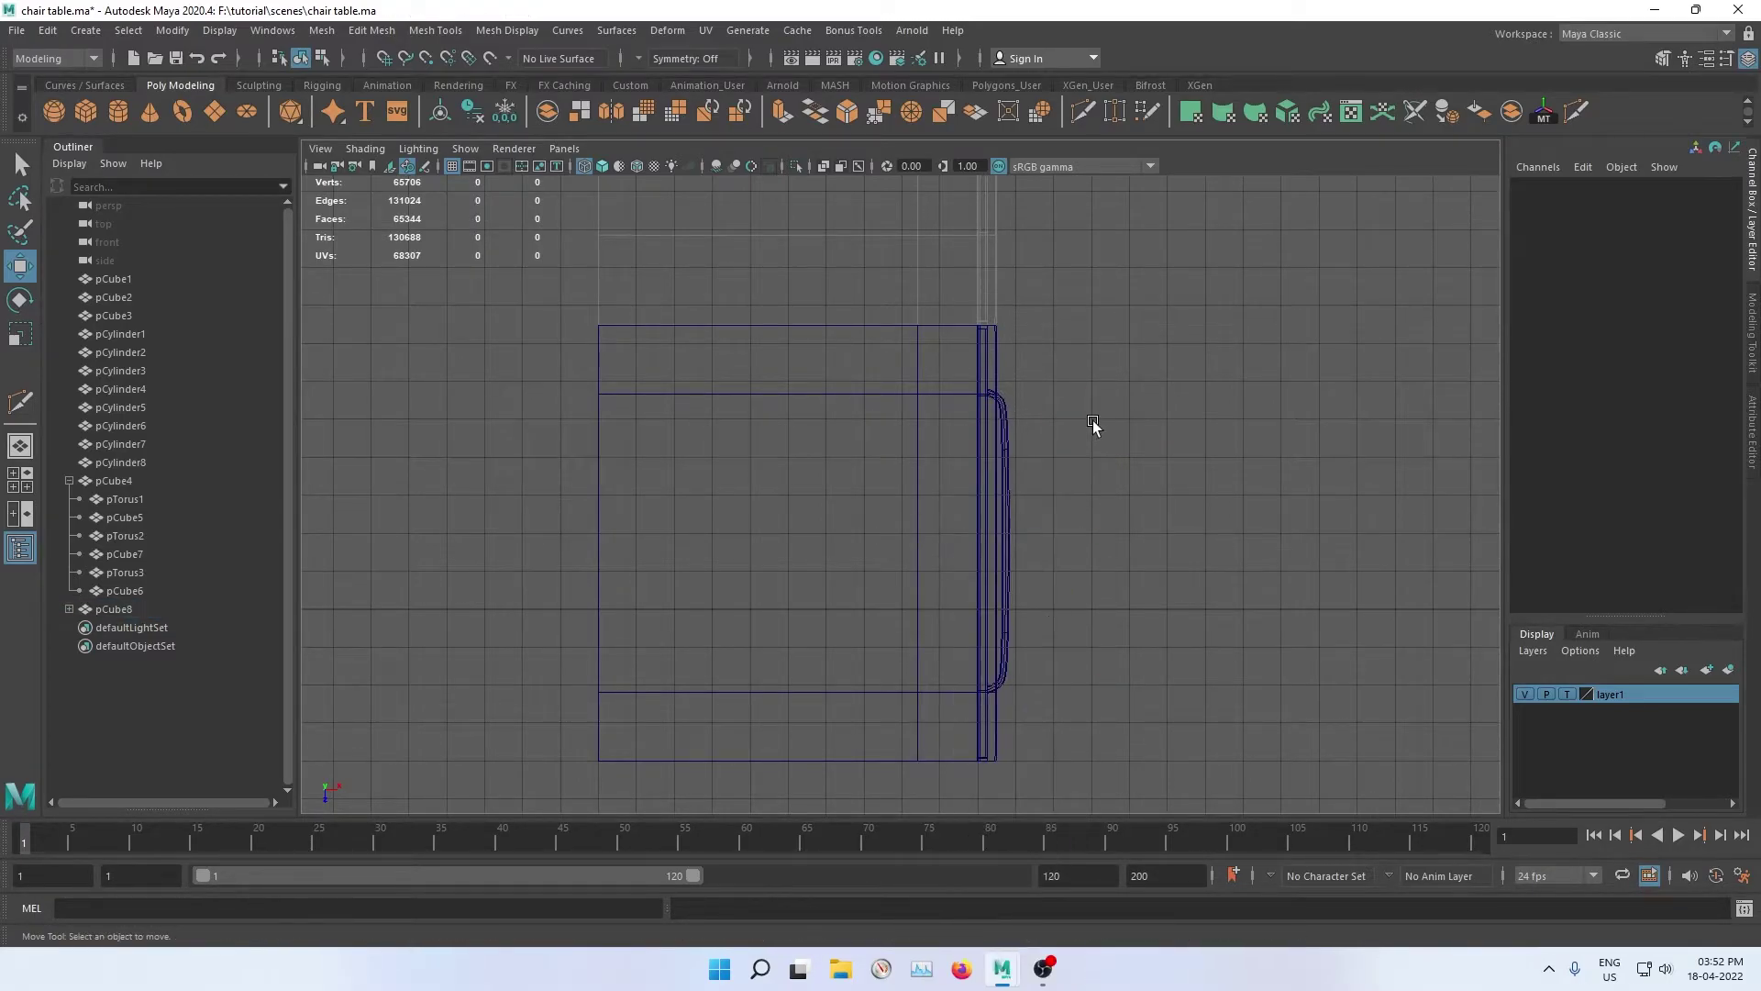
Step: Orbit around the reshaped chest to inspect the long handle, drawer front and top
key("space")
key("space")
mouse_move(780, 438)
left_mouse_down("alt")
mouse_move(642, 438)
mouse_move(778, 401)
left_mouse_up("alt")
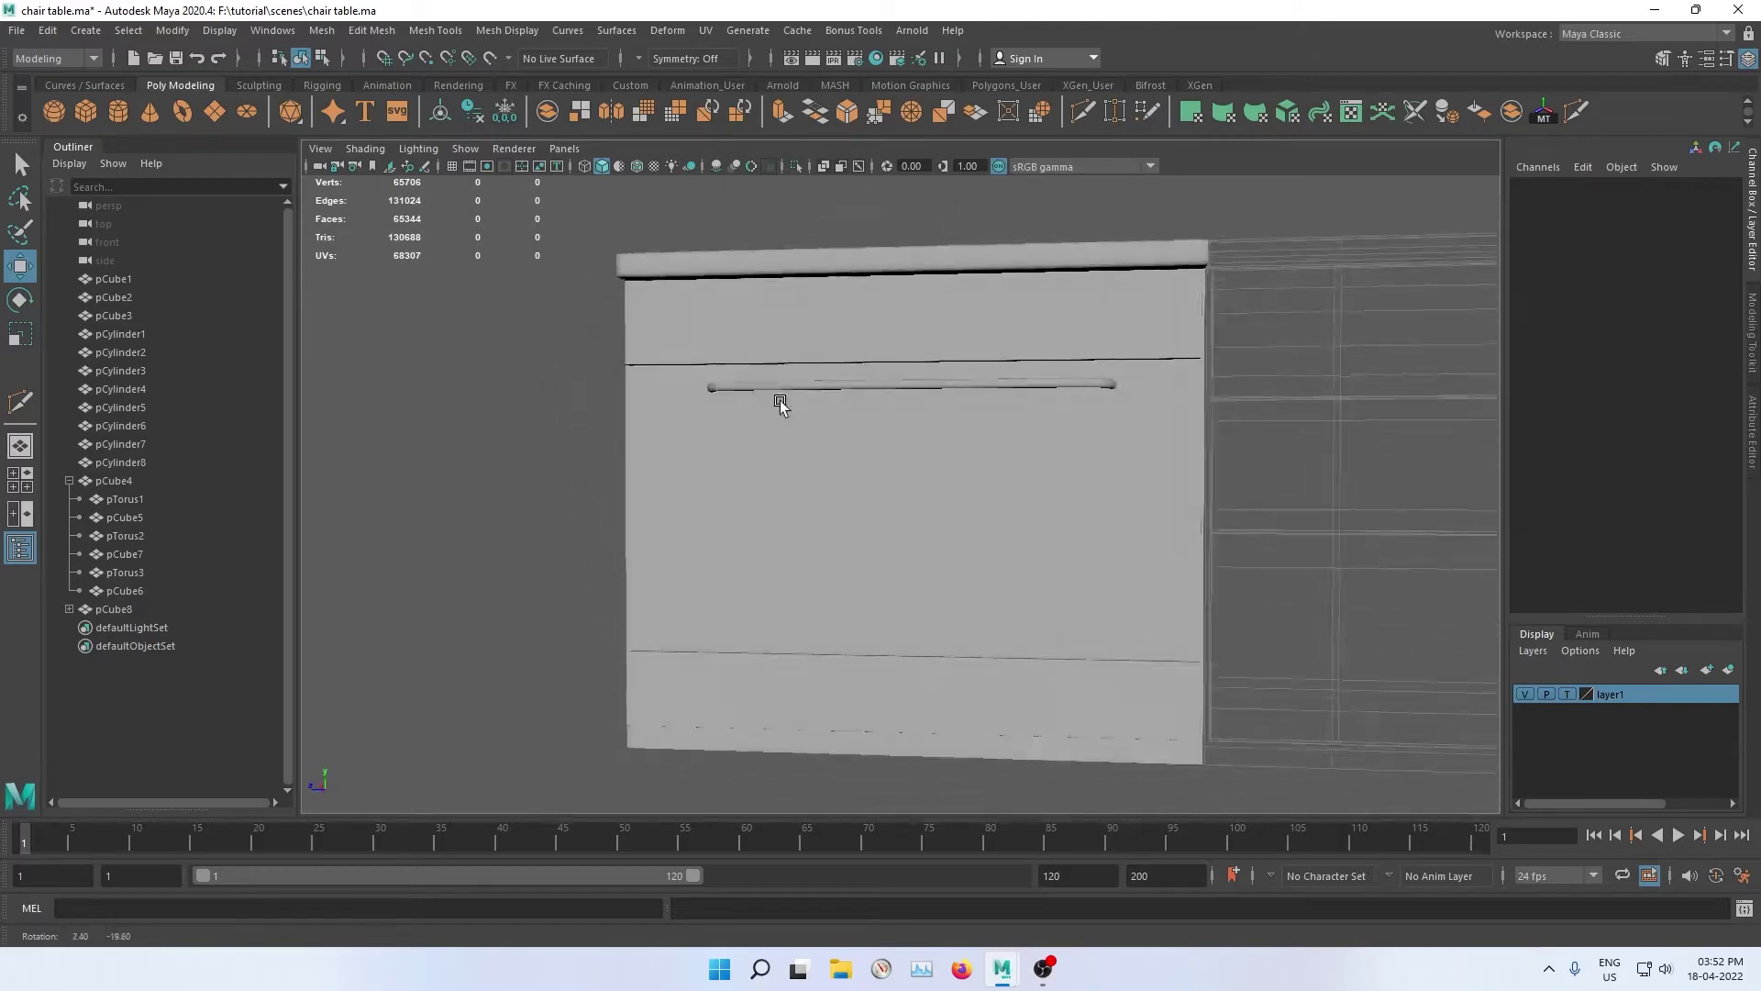
scroll(899, 523, "down", 2)
mouse_move(899, 523)
left_mouse_down("alt")
mouse_move(822, 574)
mouse_move(724, 575)
mouse_move(755, 707)
left_mouse_up("alt")
scroll(749, 654, "up", 3)
scroll(750, 654, "down", 1)
left_click(873, 492)
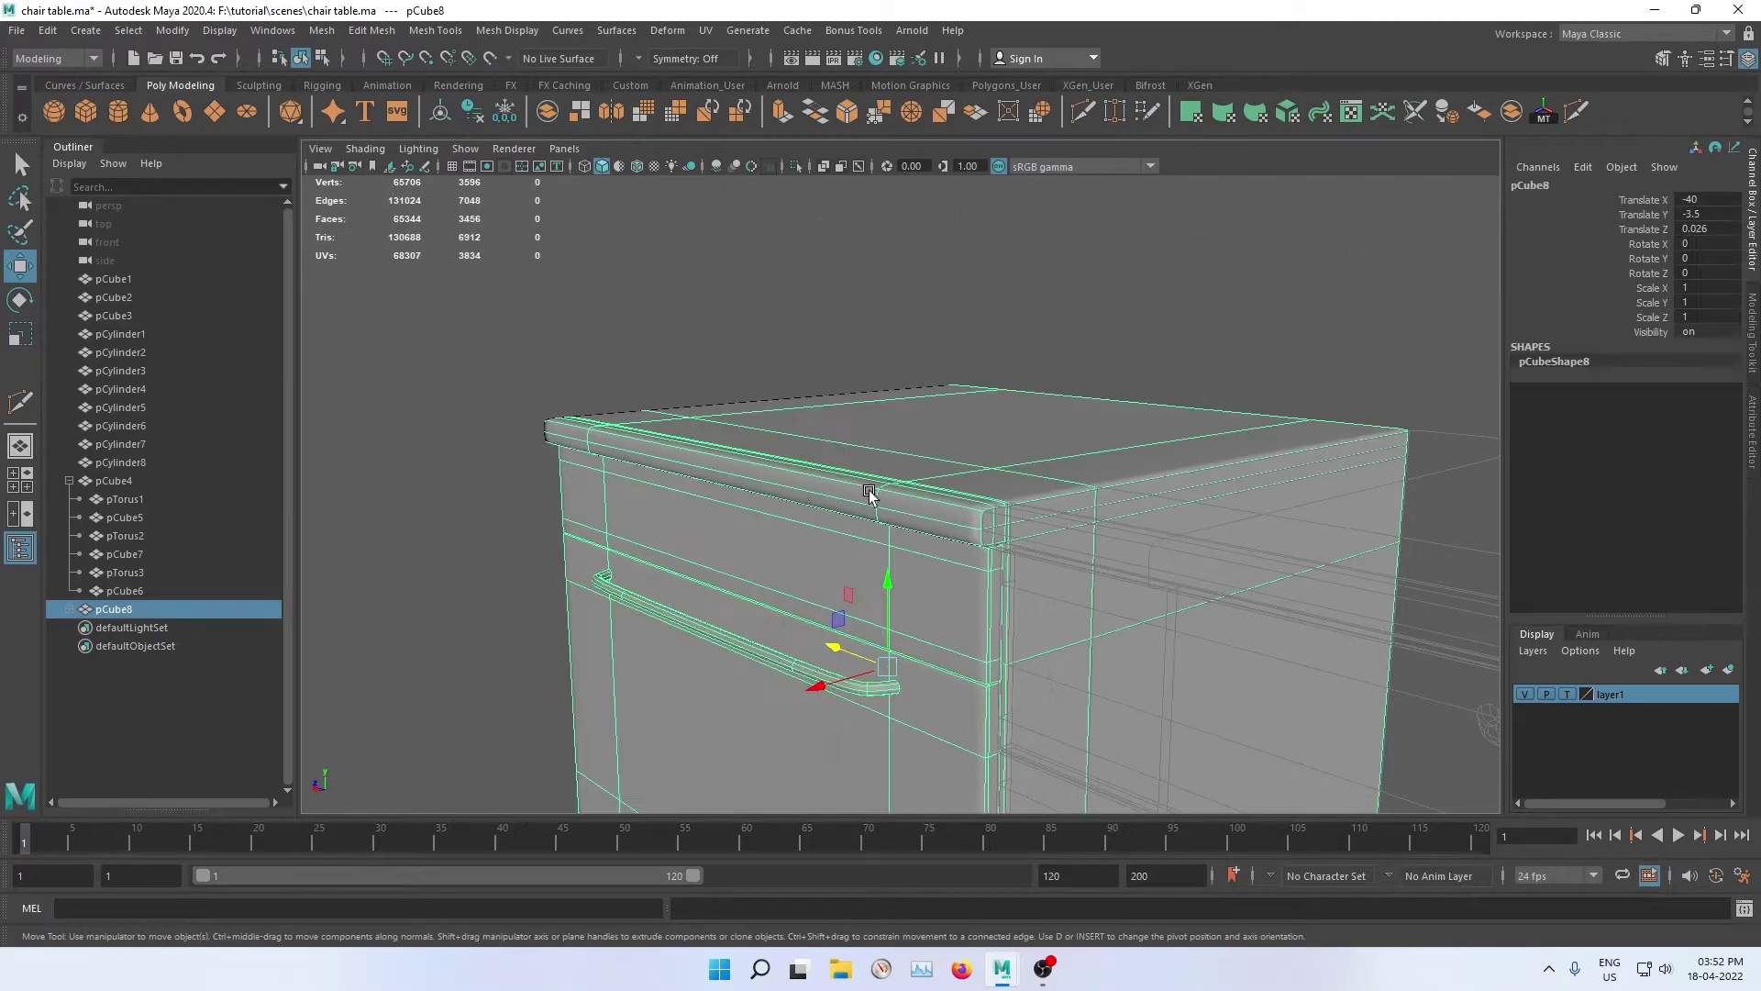
mouse_move(873, 491)
left_mouse_down("alt")
mouse_move(720, 496)
mouse_move(971, 449)
mouse_move(884, 587)
left_mouse_up("alt")
left_click(769, 497, "ctrl")
left_click_drag(1002, 714, 850, 504, "alt")
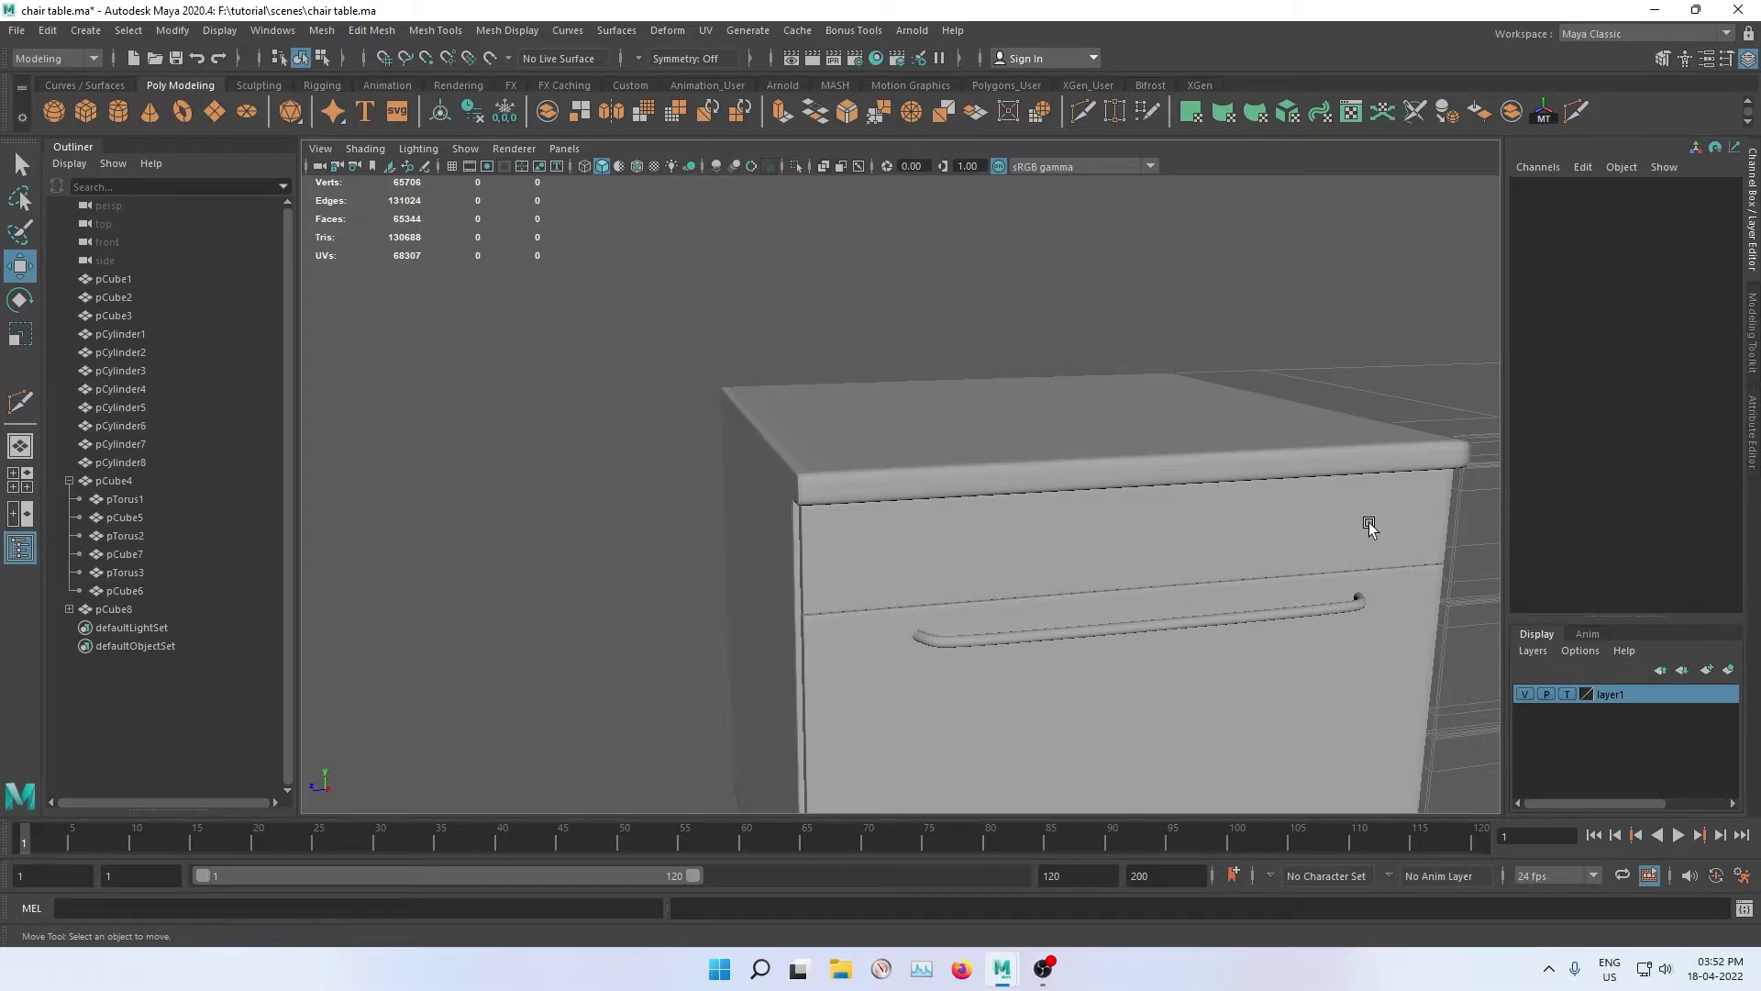
mouse_move(980, 564)
left_mouse_down("alt")
mouse_move(1070, 634)
mouse_move(747, 578)
mouse_move(845, 629)
mouse_move(583, 457)
left_mouse_up("alt")
mouse_move(928, 469)
left_mouse_down("alt")
mouse_move(897, 483)
mouse_move(965, 519)
left_mouse_up("alt")
left_click_drag(913, 432, 669, 471, "alt")
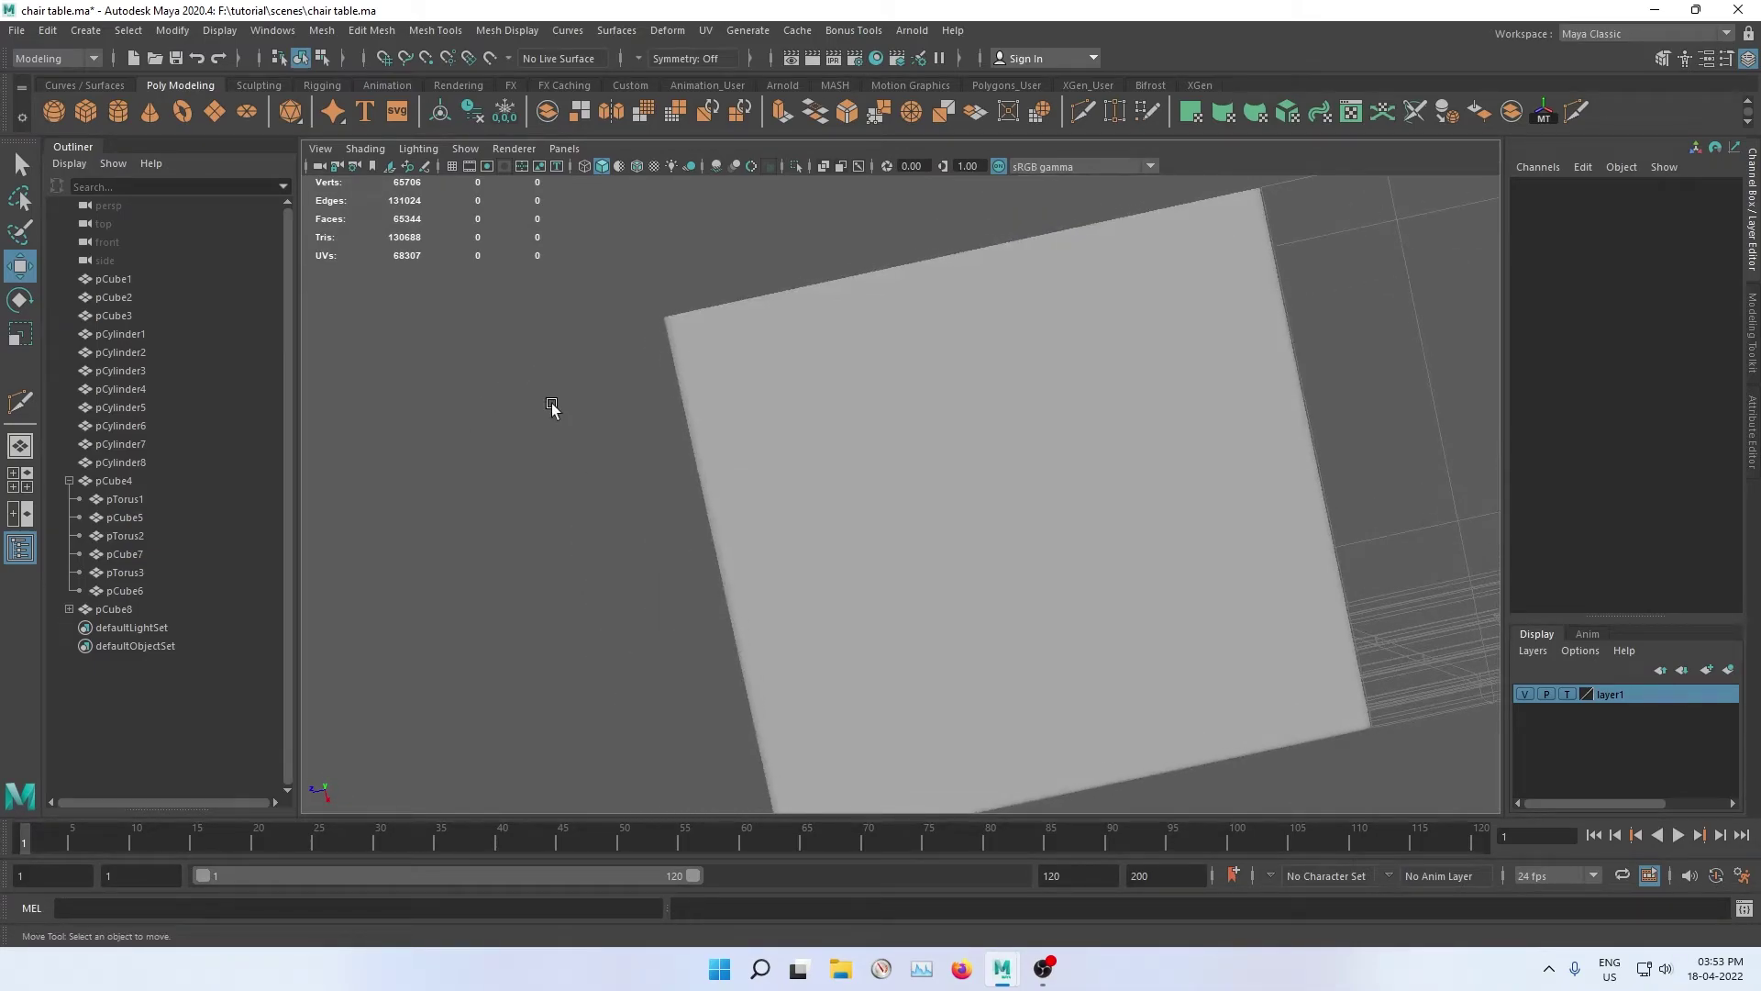
left_click_drag(550, 409, 477, 366, "alt")
Step: Move the new torus left along X and raise it along Y above the cabinet
left_click(183, 111)
scroll(608, 521, "down", 5)
scroll(687, 543, "down", 3)
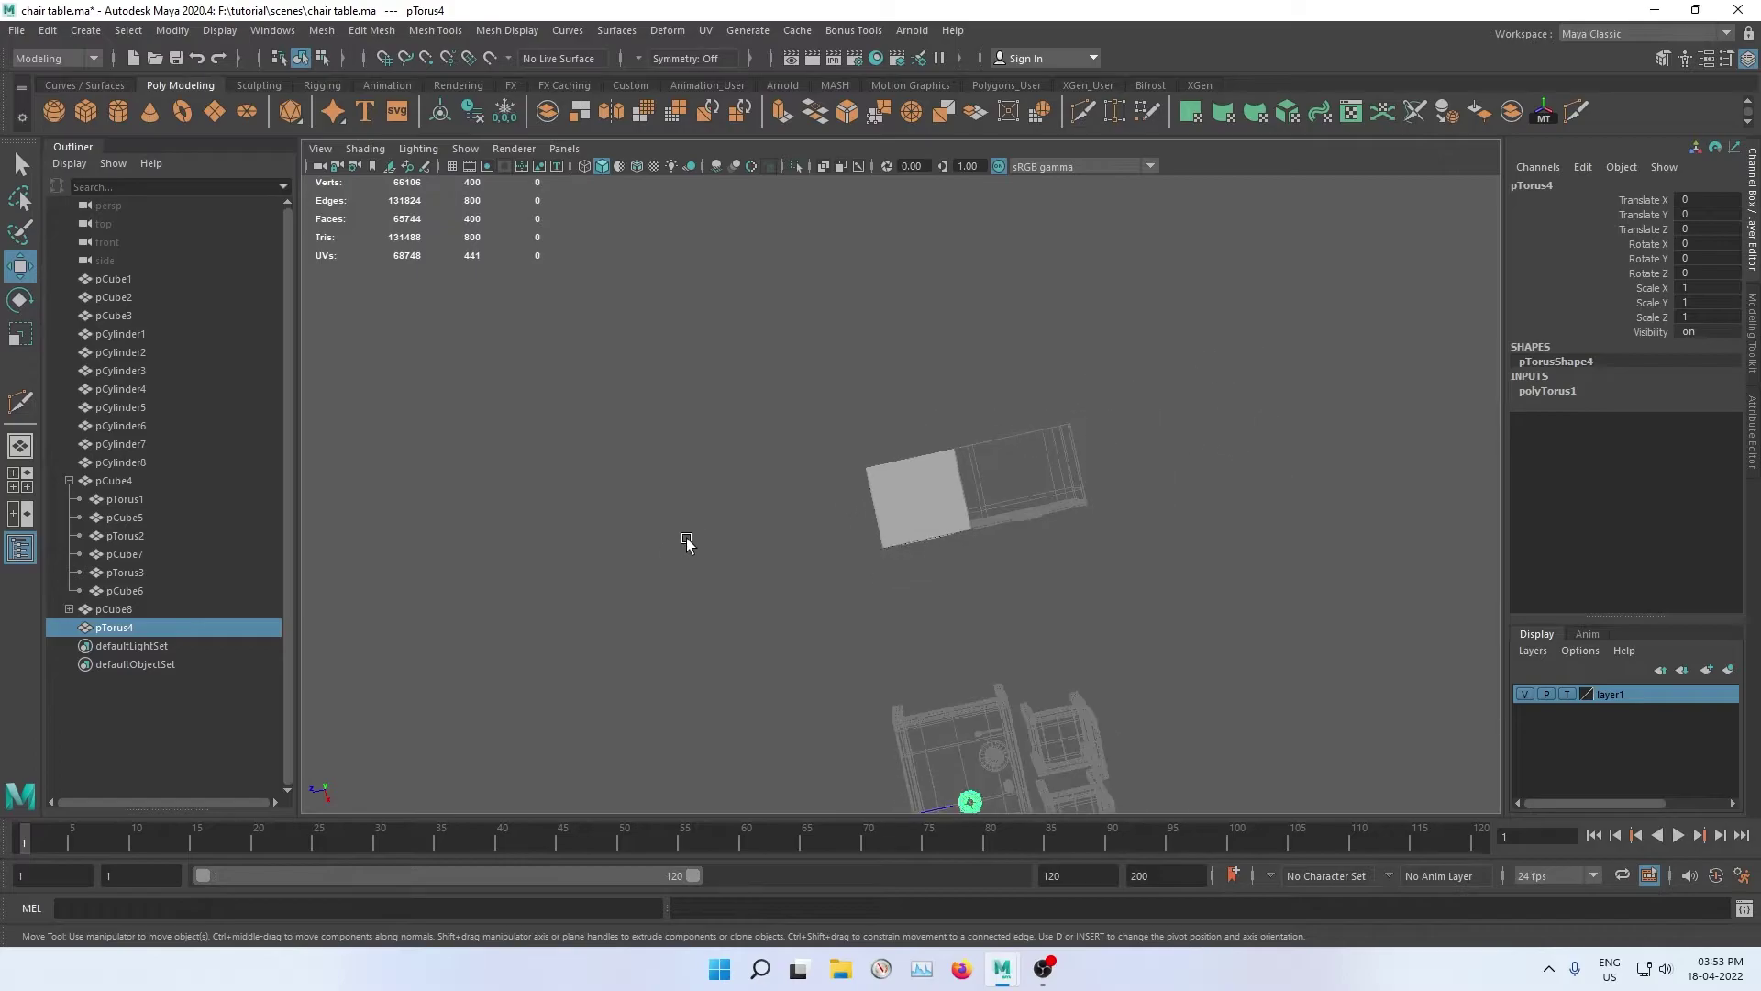
middle_click_drag(988, 731, 955, 562, "alt")
key("space")
key("space")
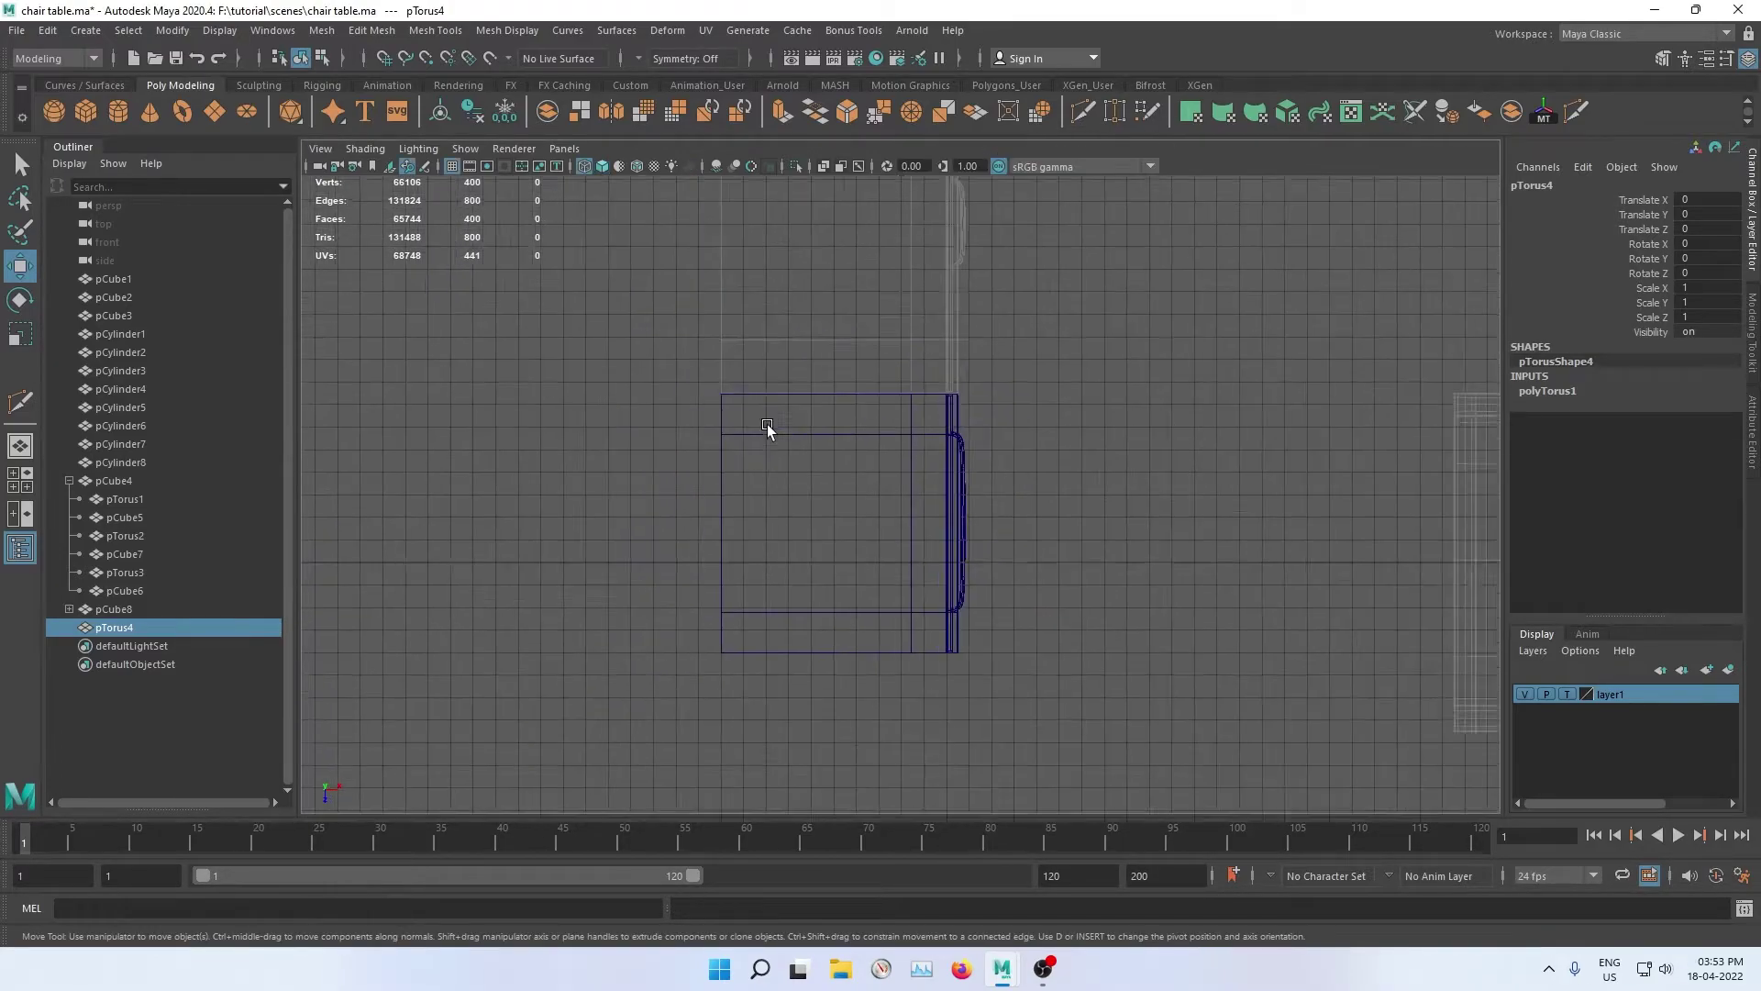
scroll(770, 428, "down", 3)
left_click_drag(1484, 542, 928, 542)
key("space")
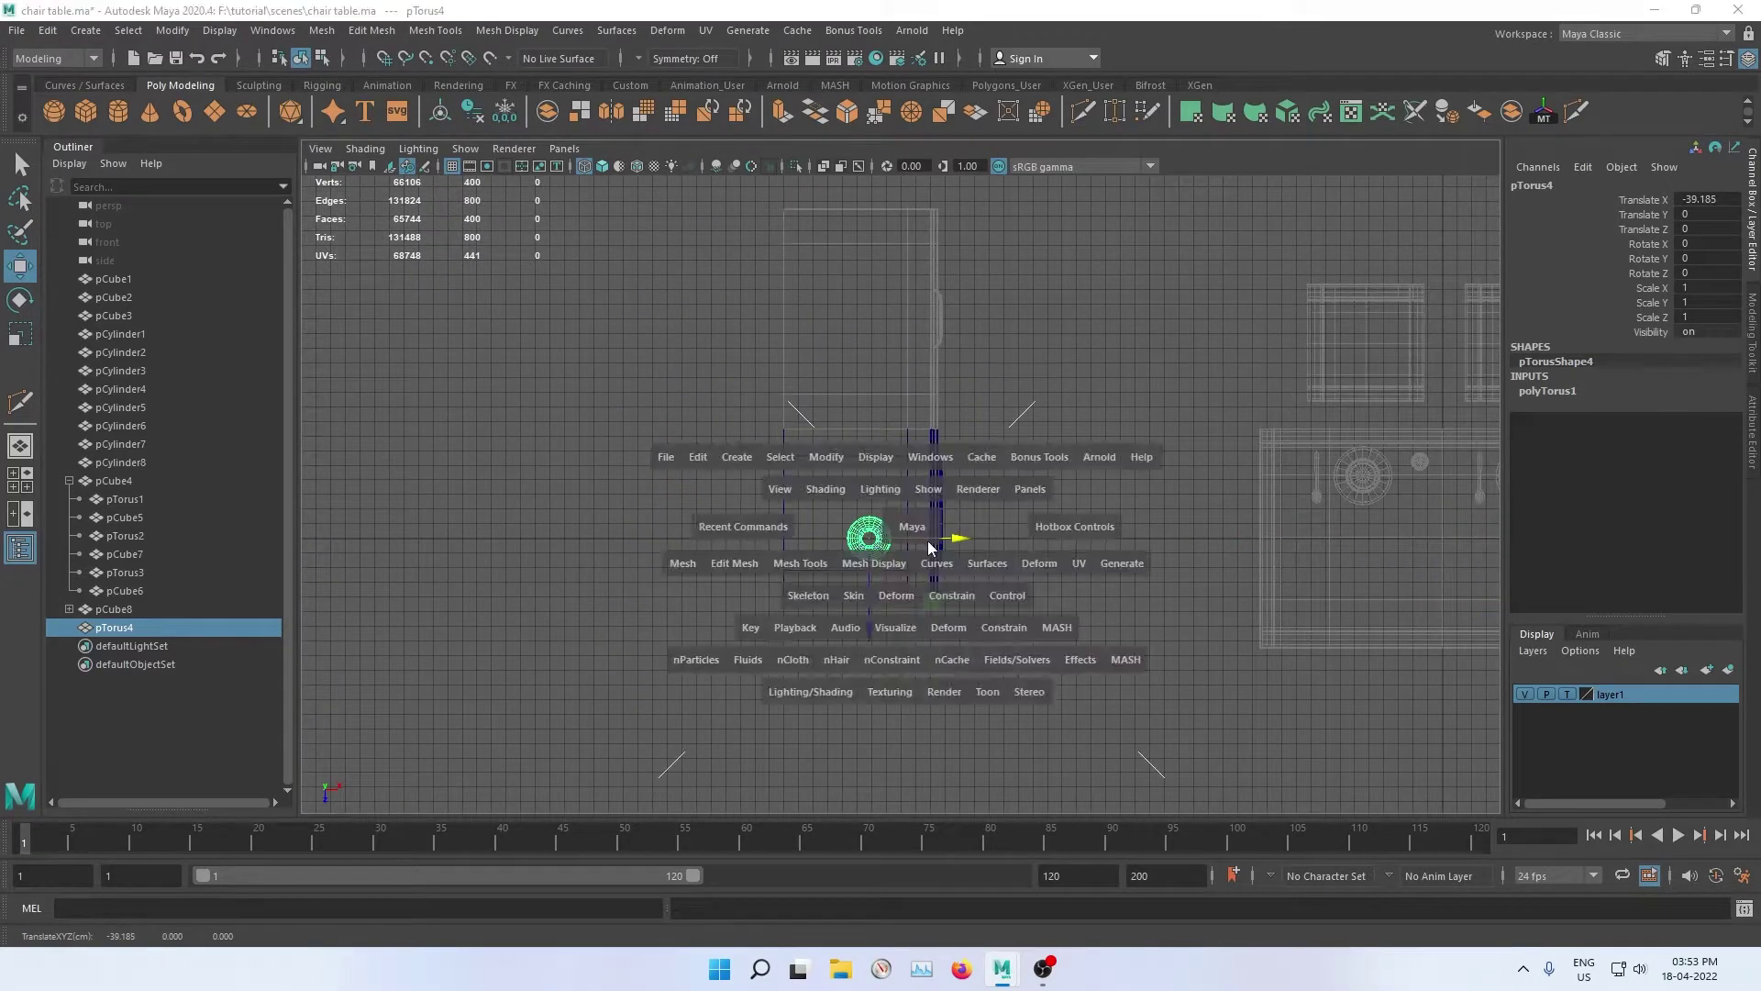
key("space")
mouse_move(1115, 383)
left_mouse_down("alt")
mouse_move(928, 284)
mouse_move(954, 236)
left_mouse_up("alt")
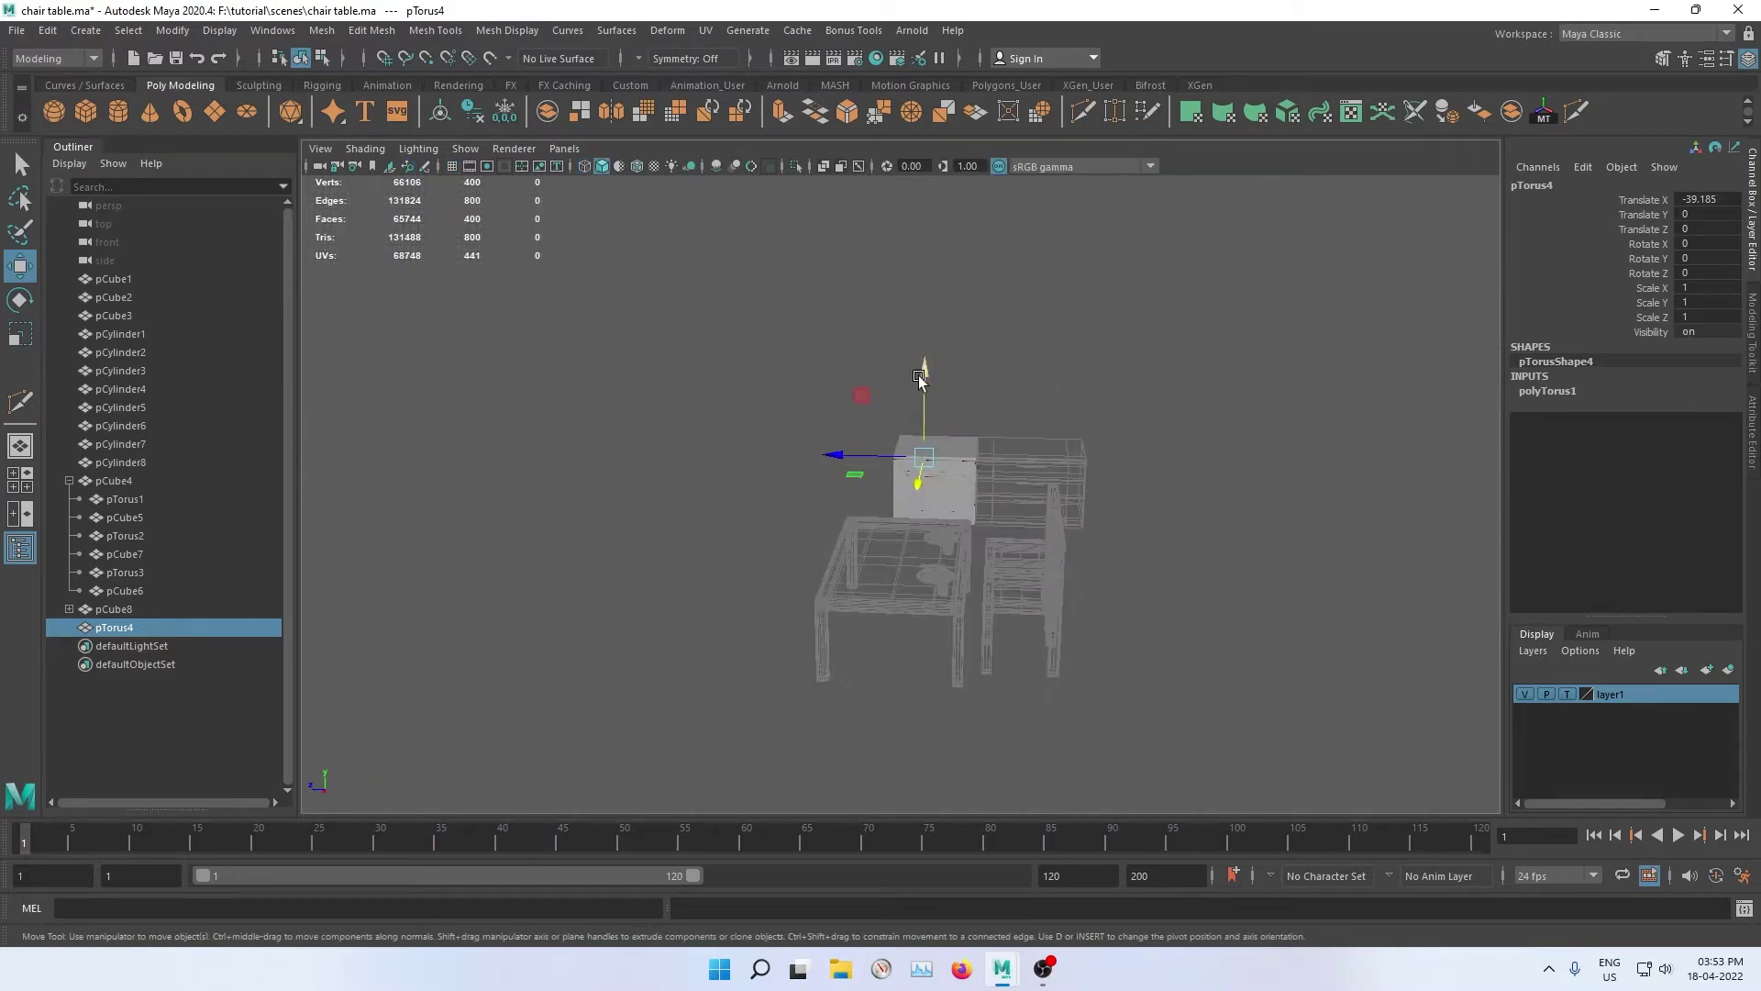
left_click_drag(926, 394, 926, 344)
key("space")
key("space")
scroll(661, 427, "up", 3)
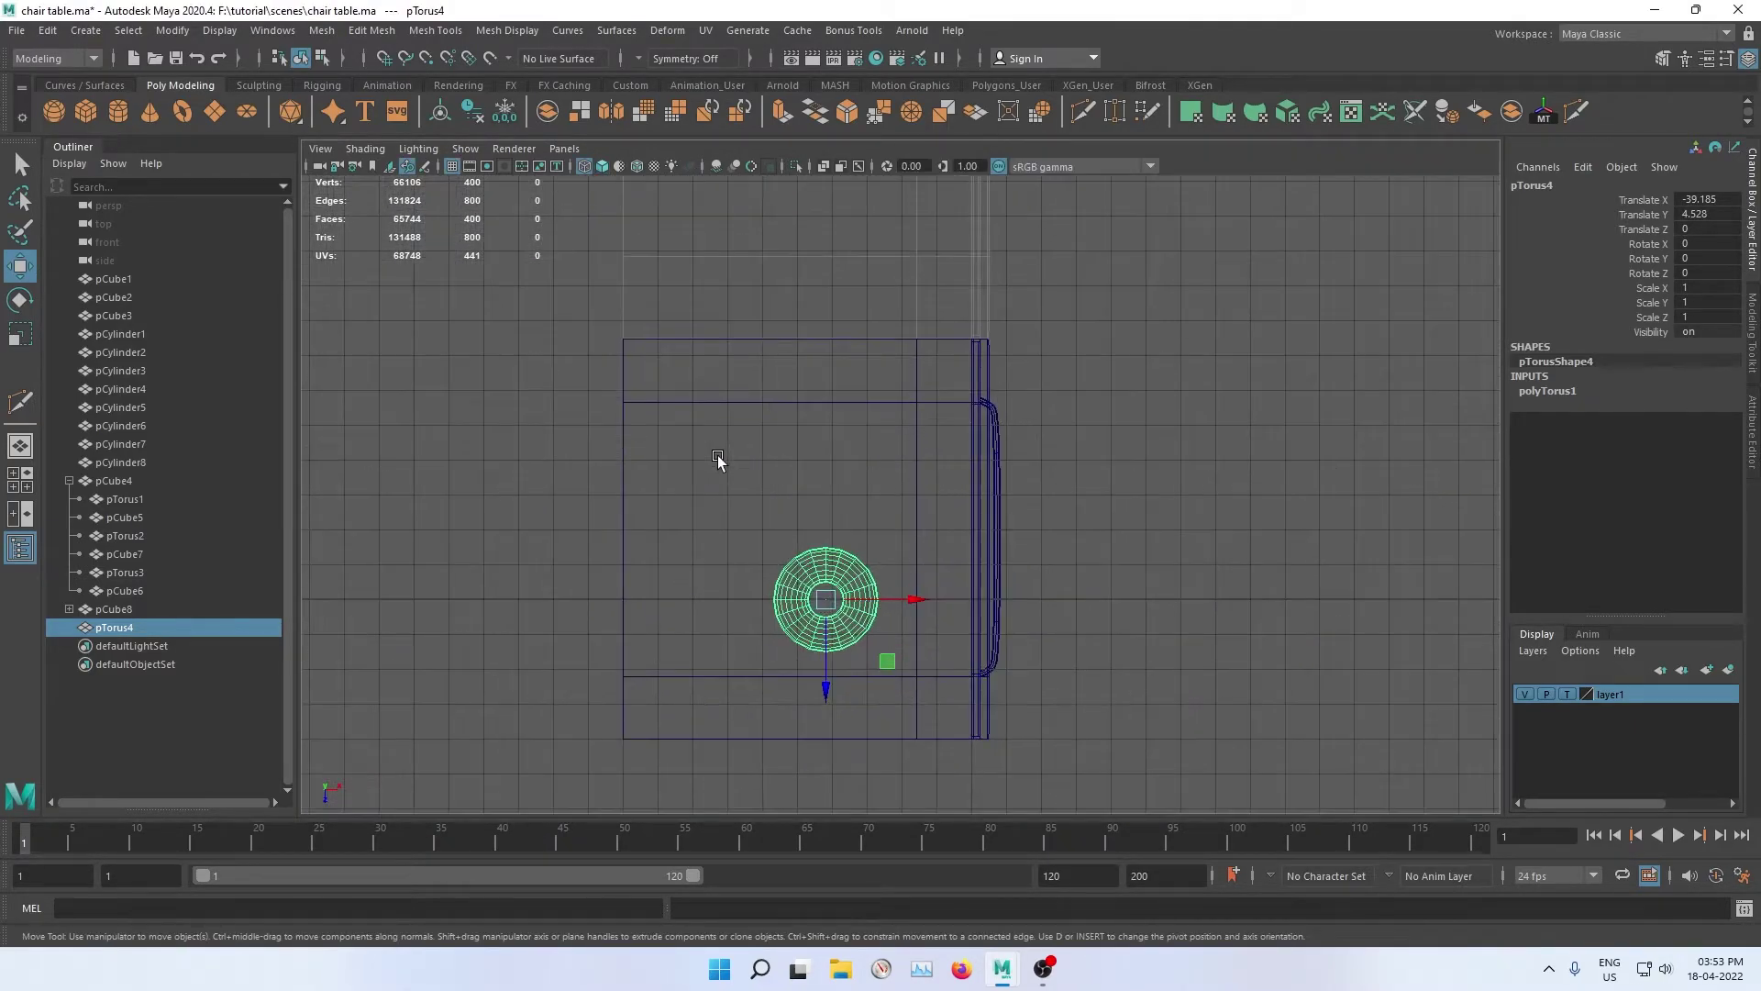
scroll(788, 459, "up", 1)
Step: Set the polyTorus1 Subdivisions Axis to 20 in the Channel Box
left_click(1547, 392)
left_click(1704, 458)
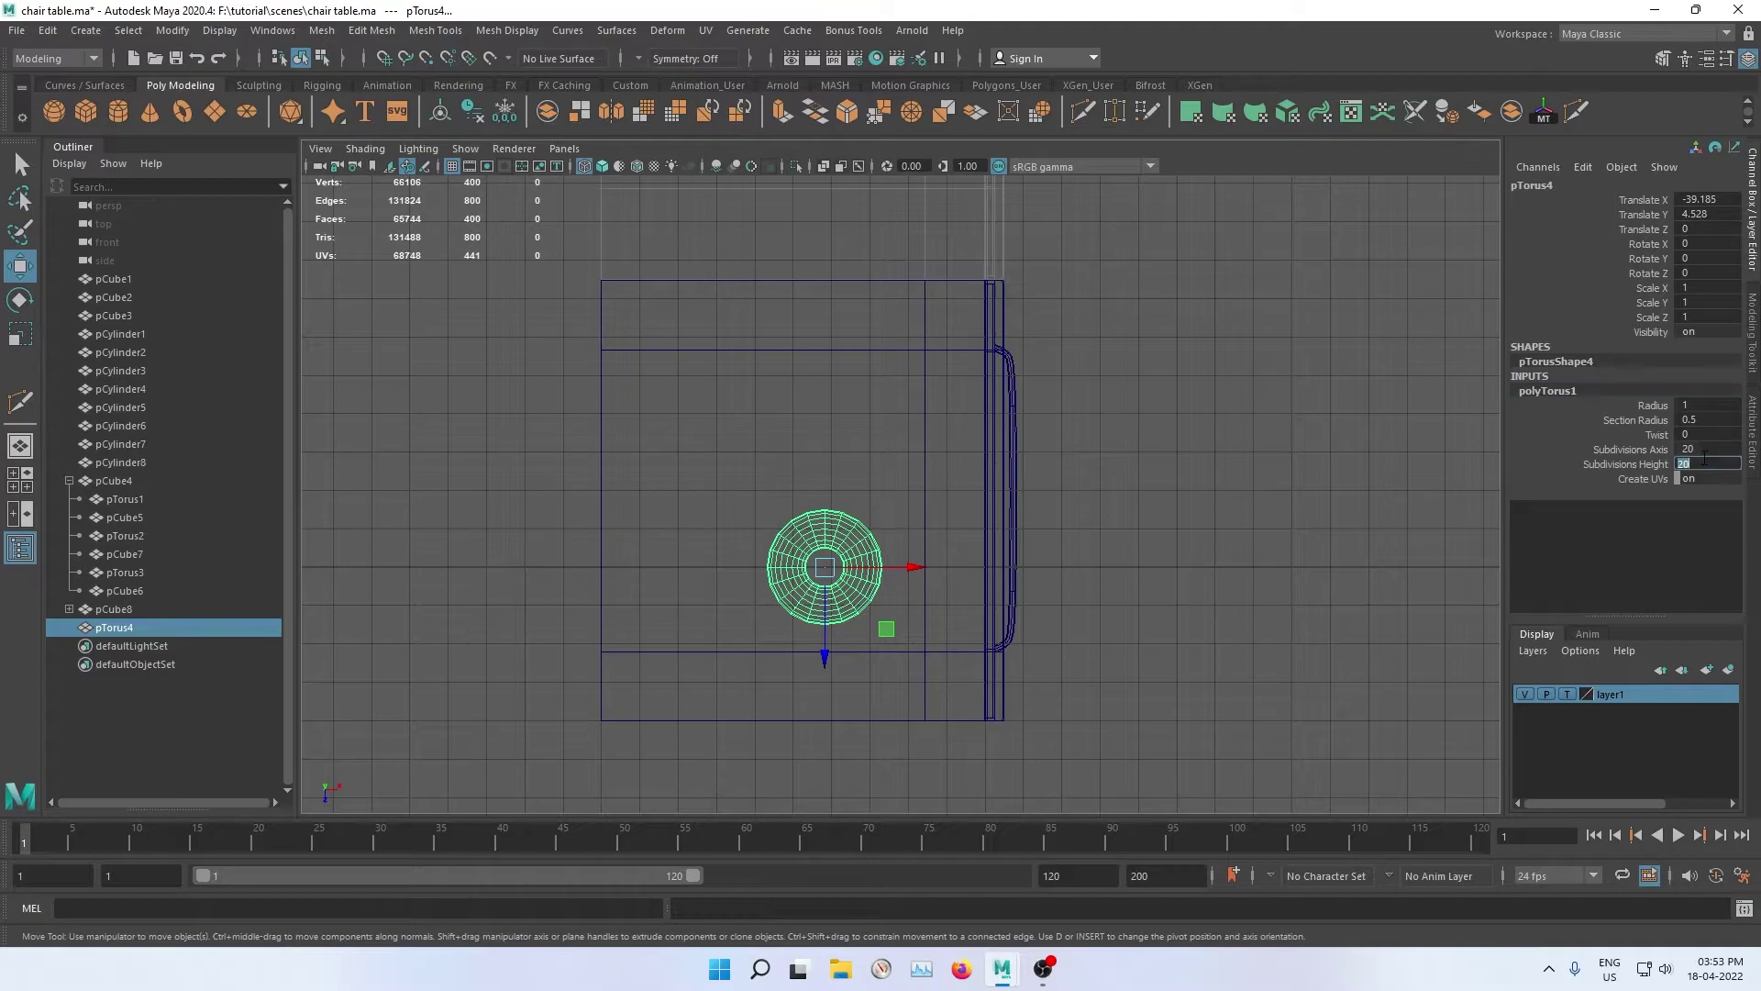
type("8")
key("Return")
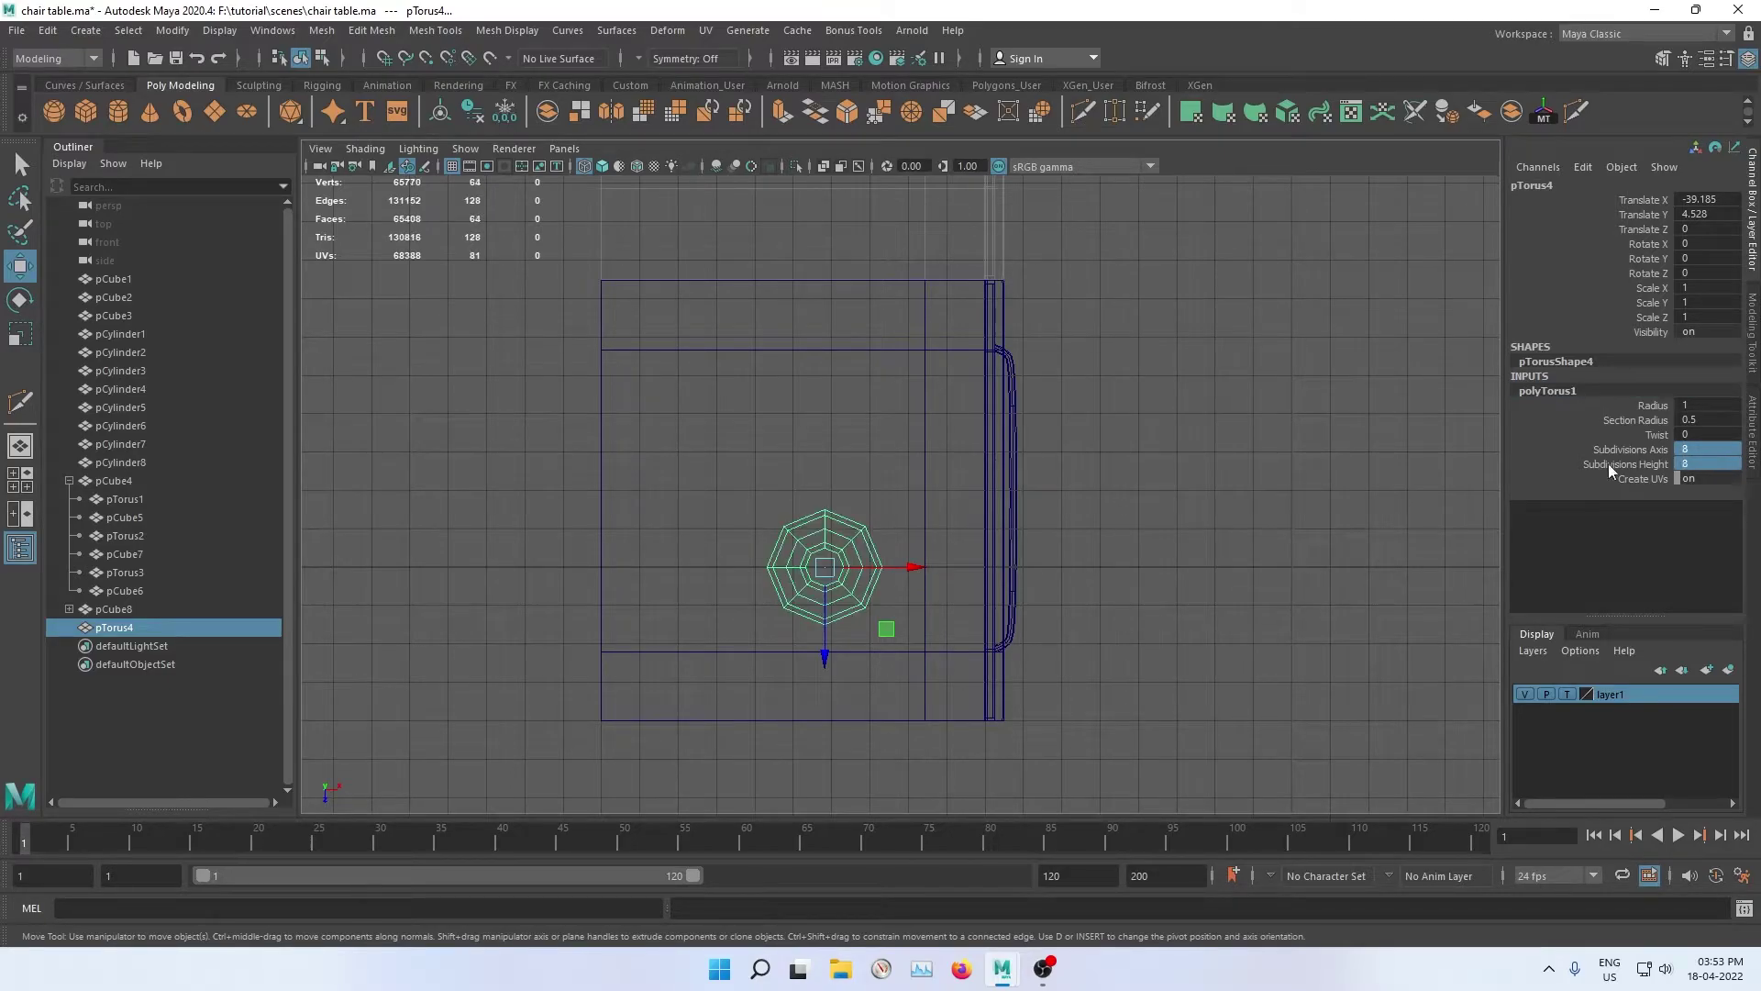
left_click(1069, 551)
scroll(832, 567, "up", 1)
scroll(833, 565, "up", 1)
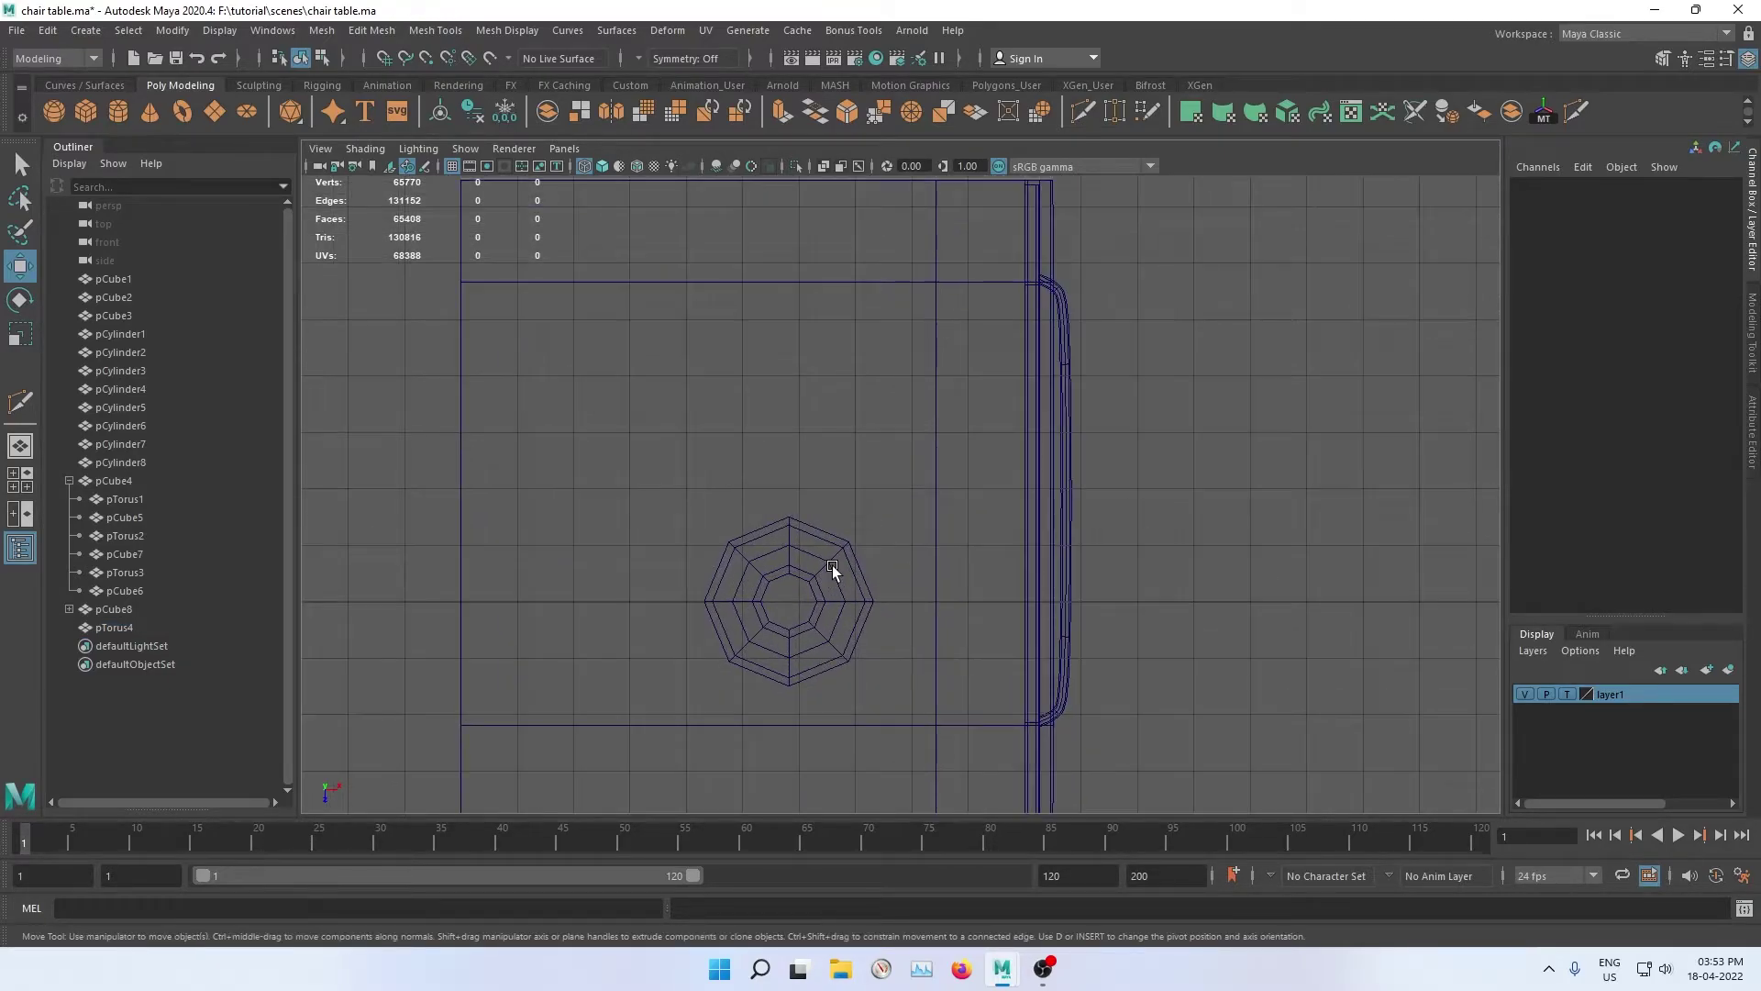
left_click(832, 565)
middle_click_drag(767, 583, 817, 504, "alt")
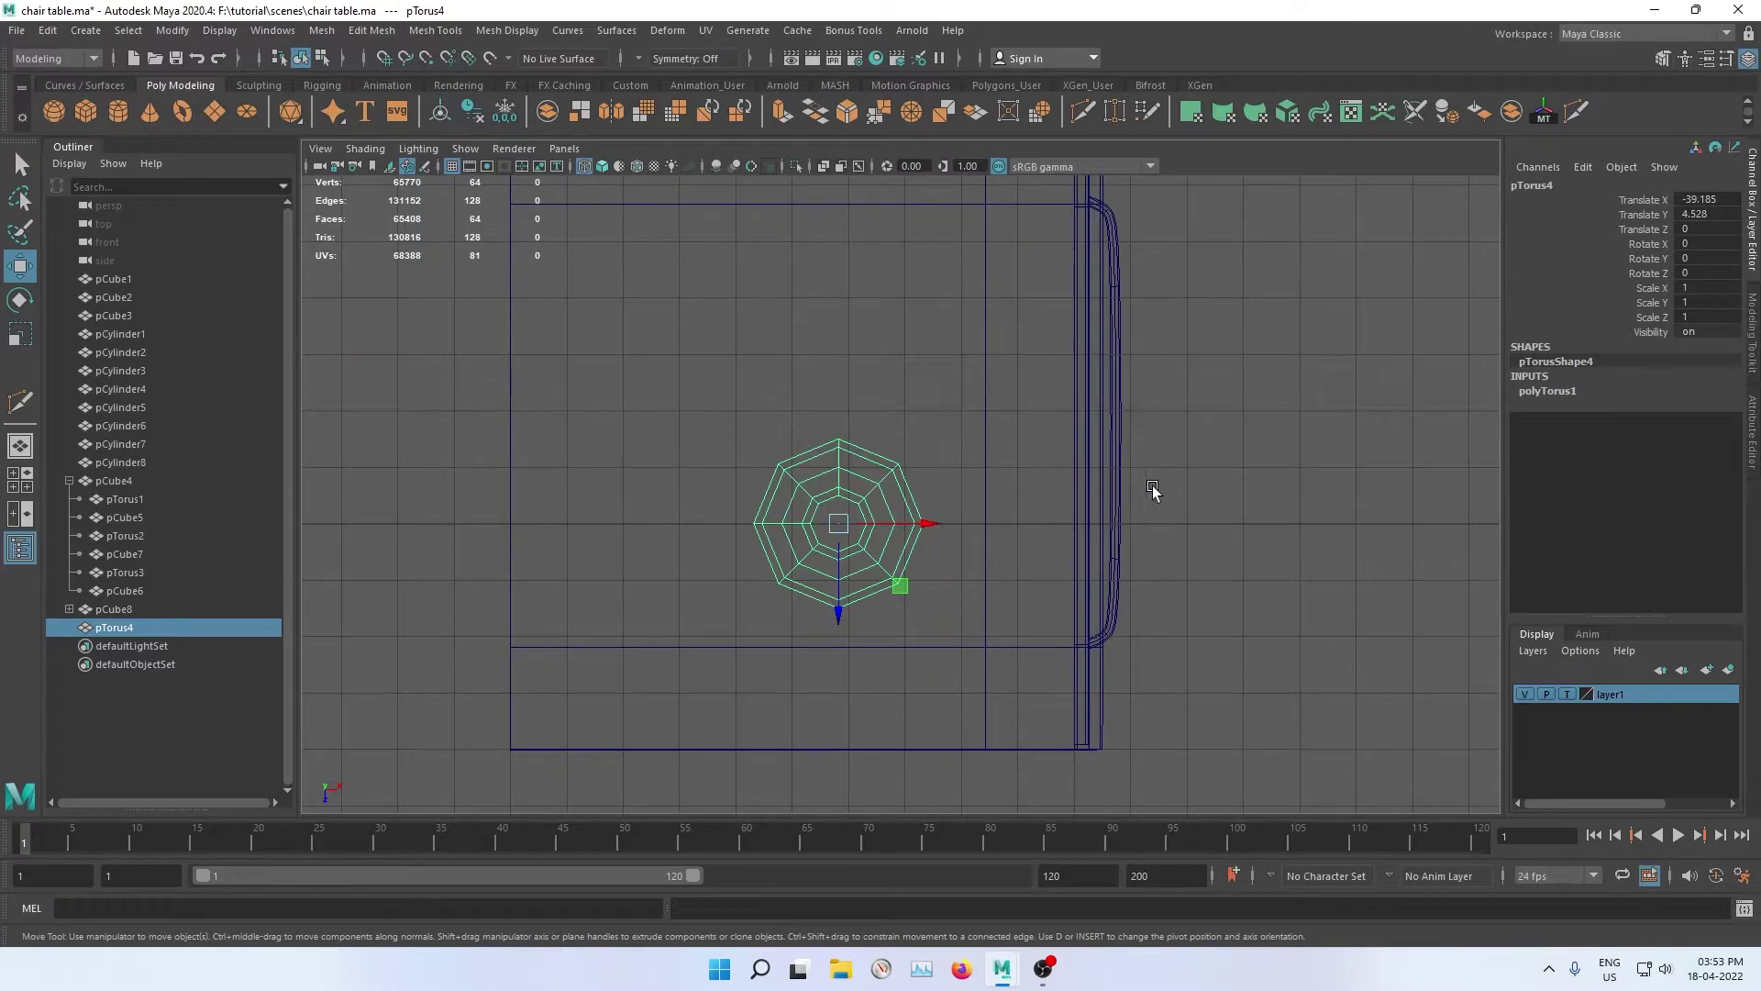
left_click(1548, 391)
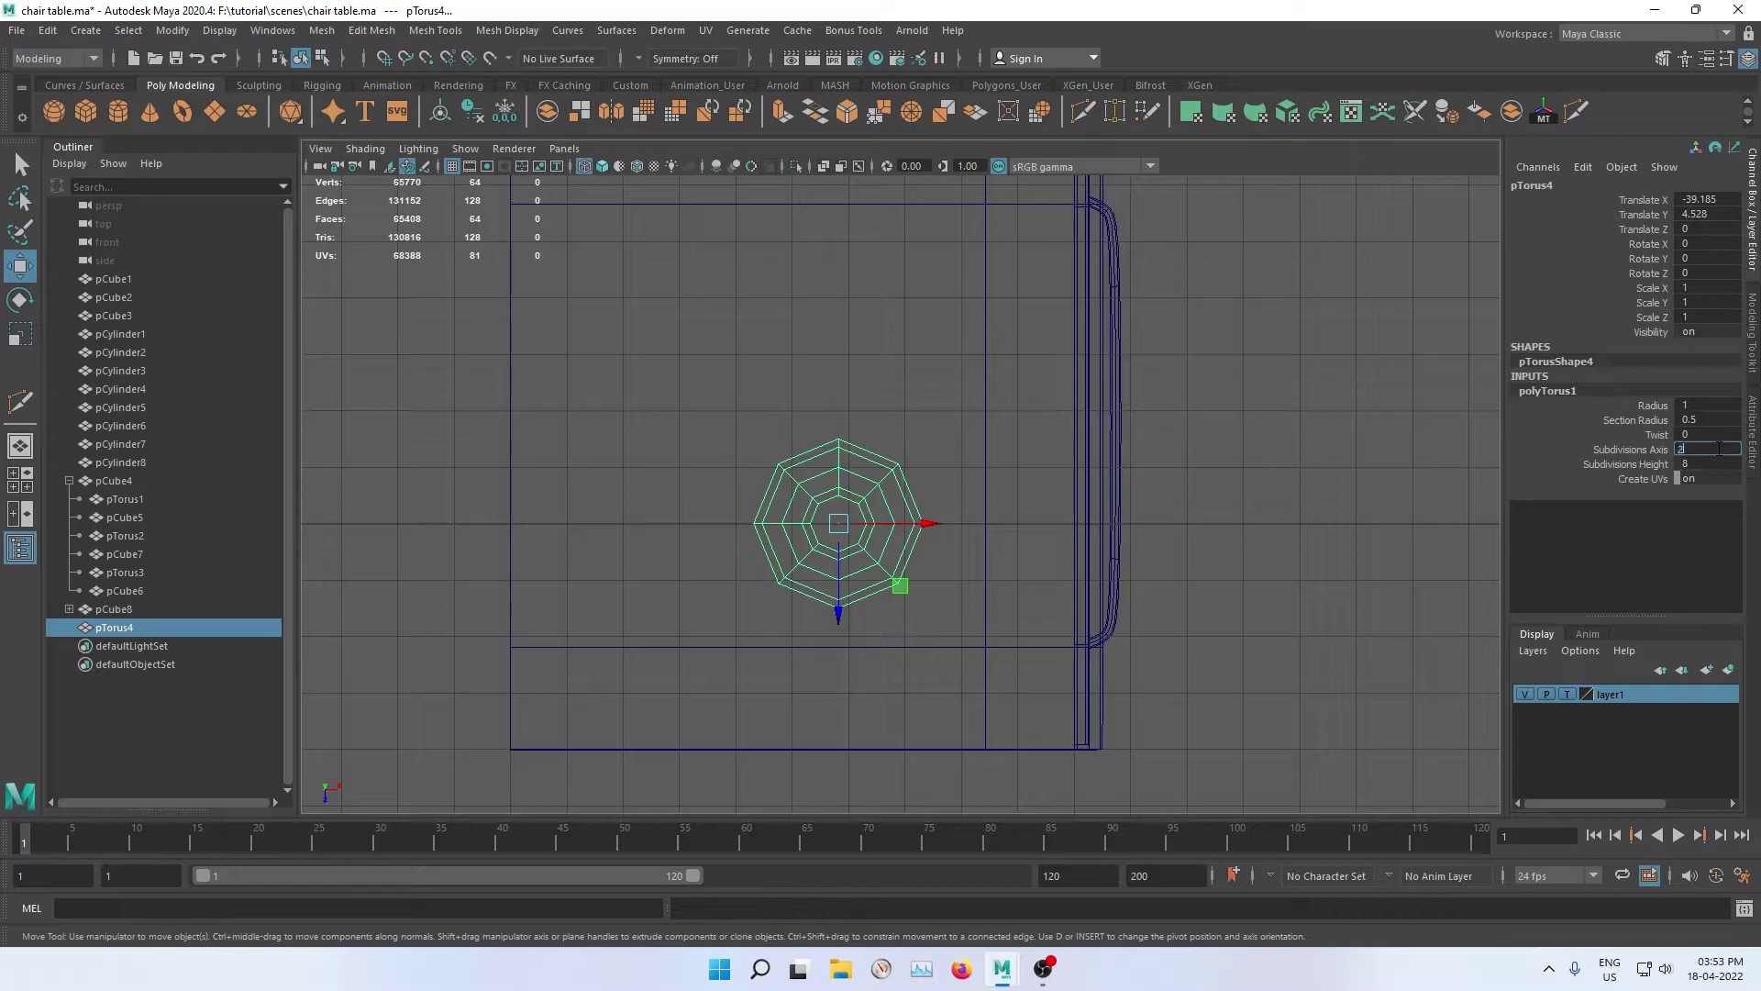
type("0")
key("Return")
Step: Shrink the torus to Radius 0.5 and Section Radius 0.2
left_click(1220, 450)
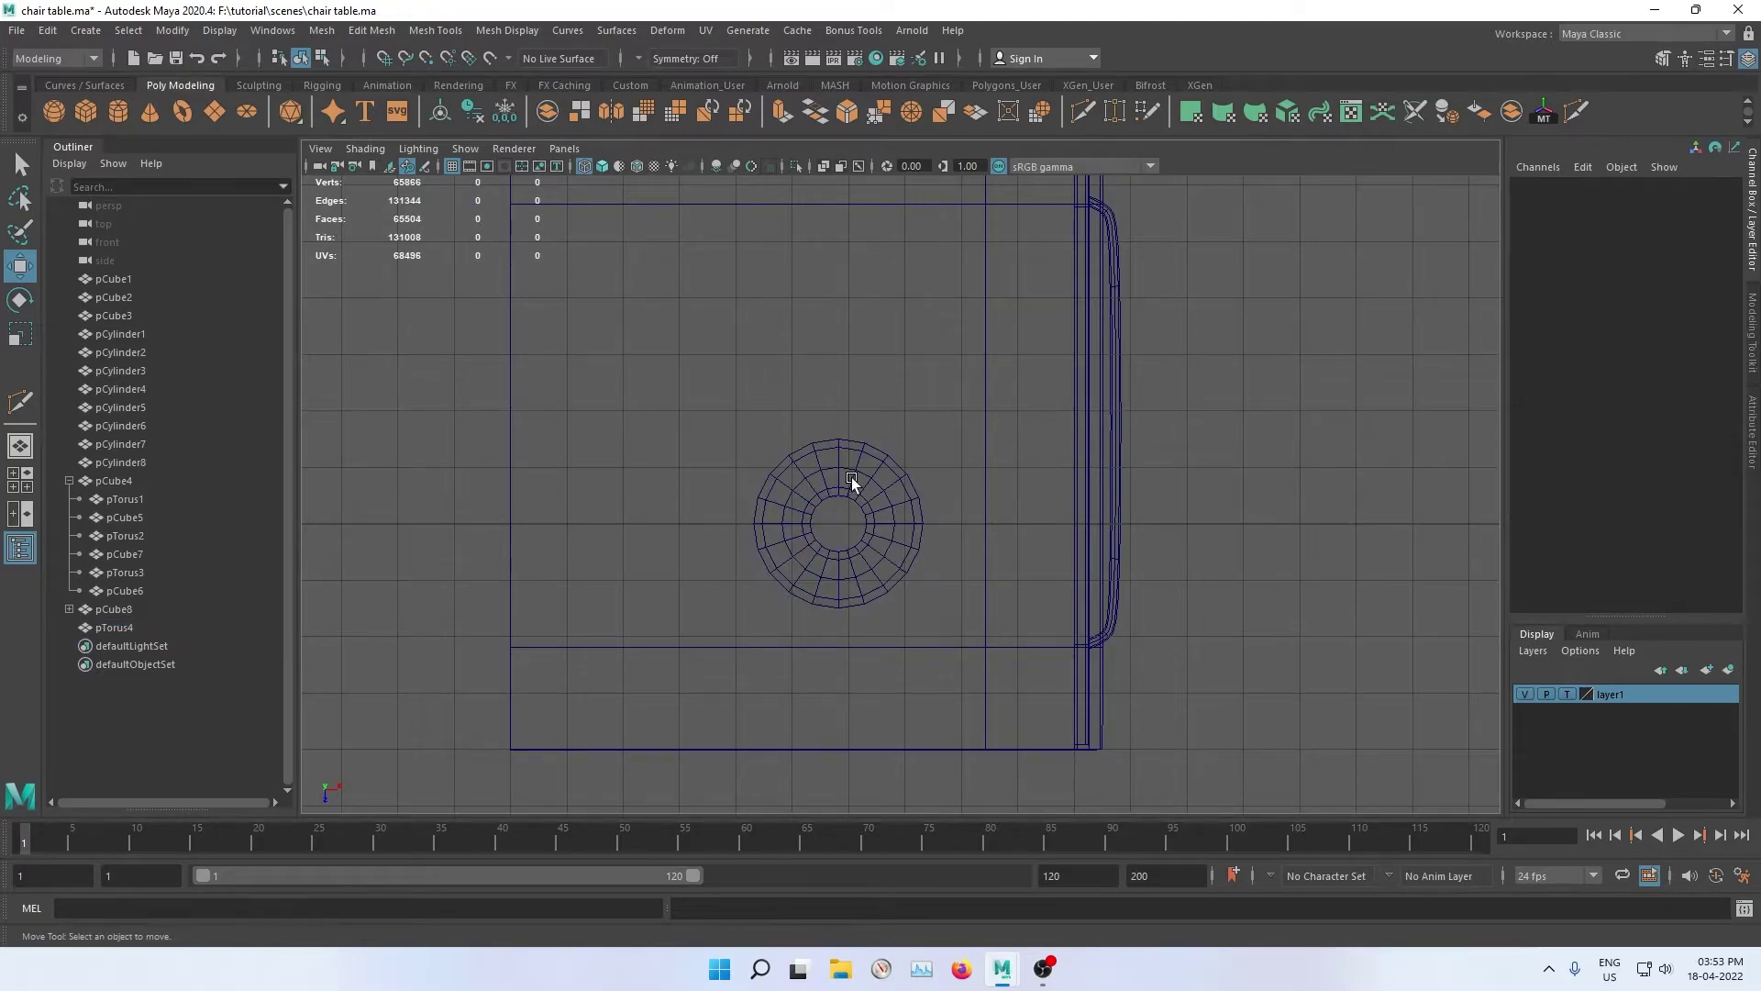
left_click(850, 482)
left_click(1594, 396)
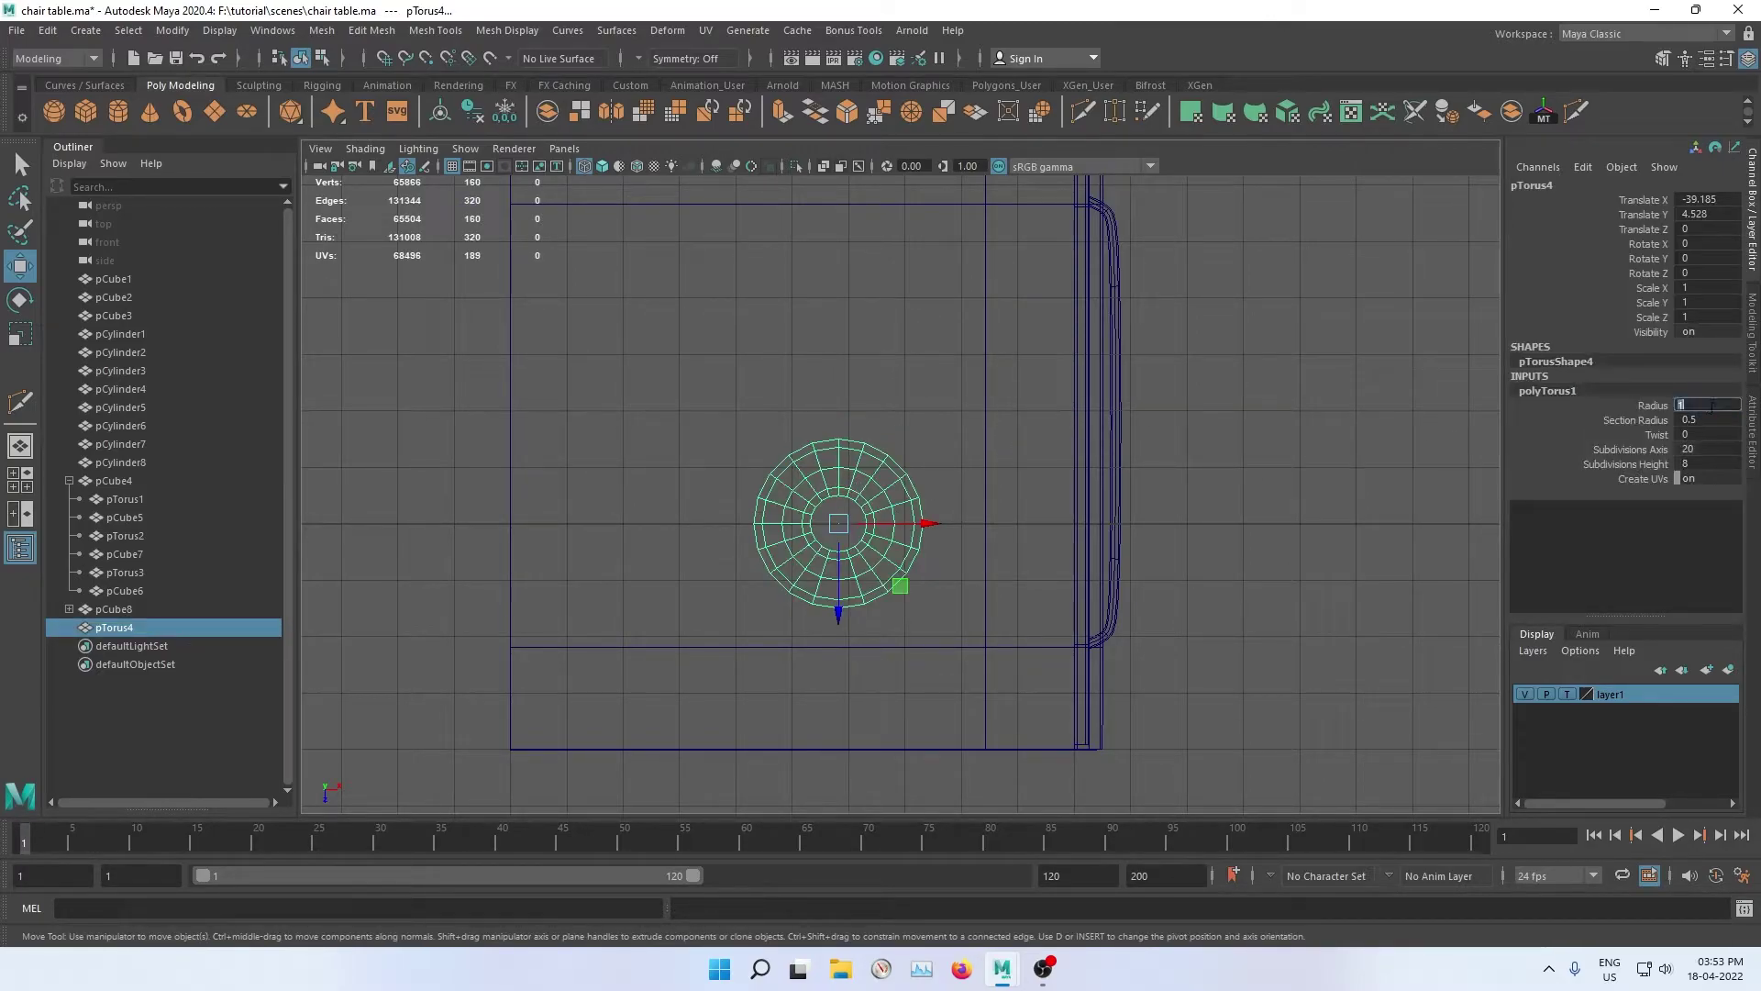
key("Return")
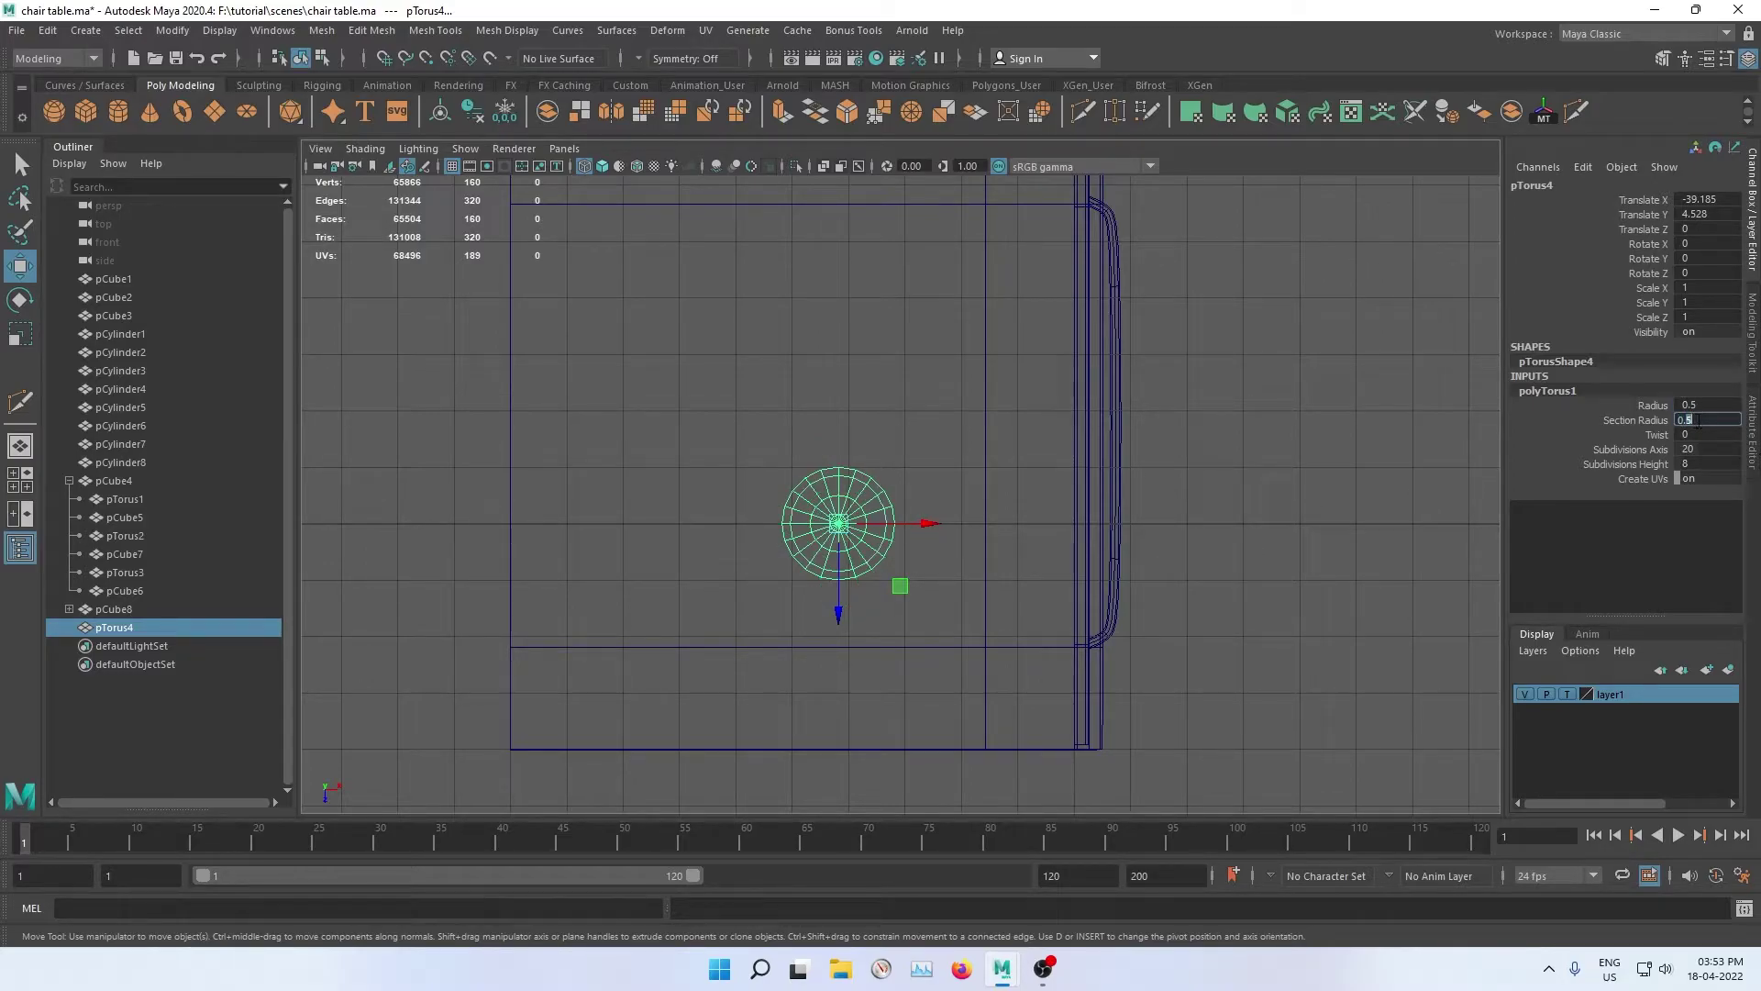
key("Return")
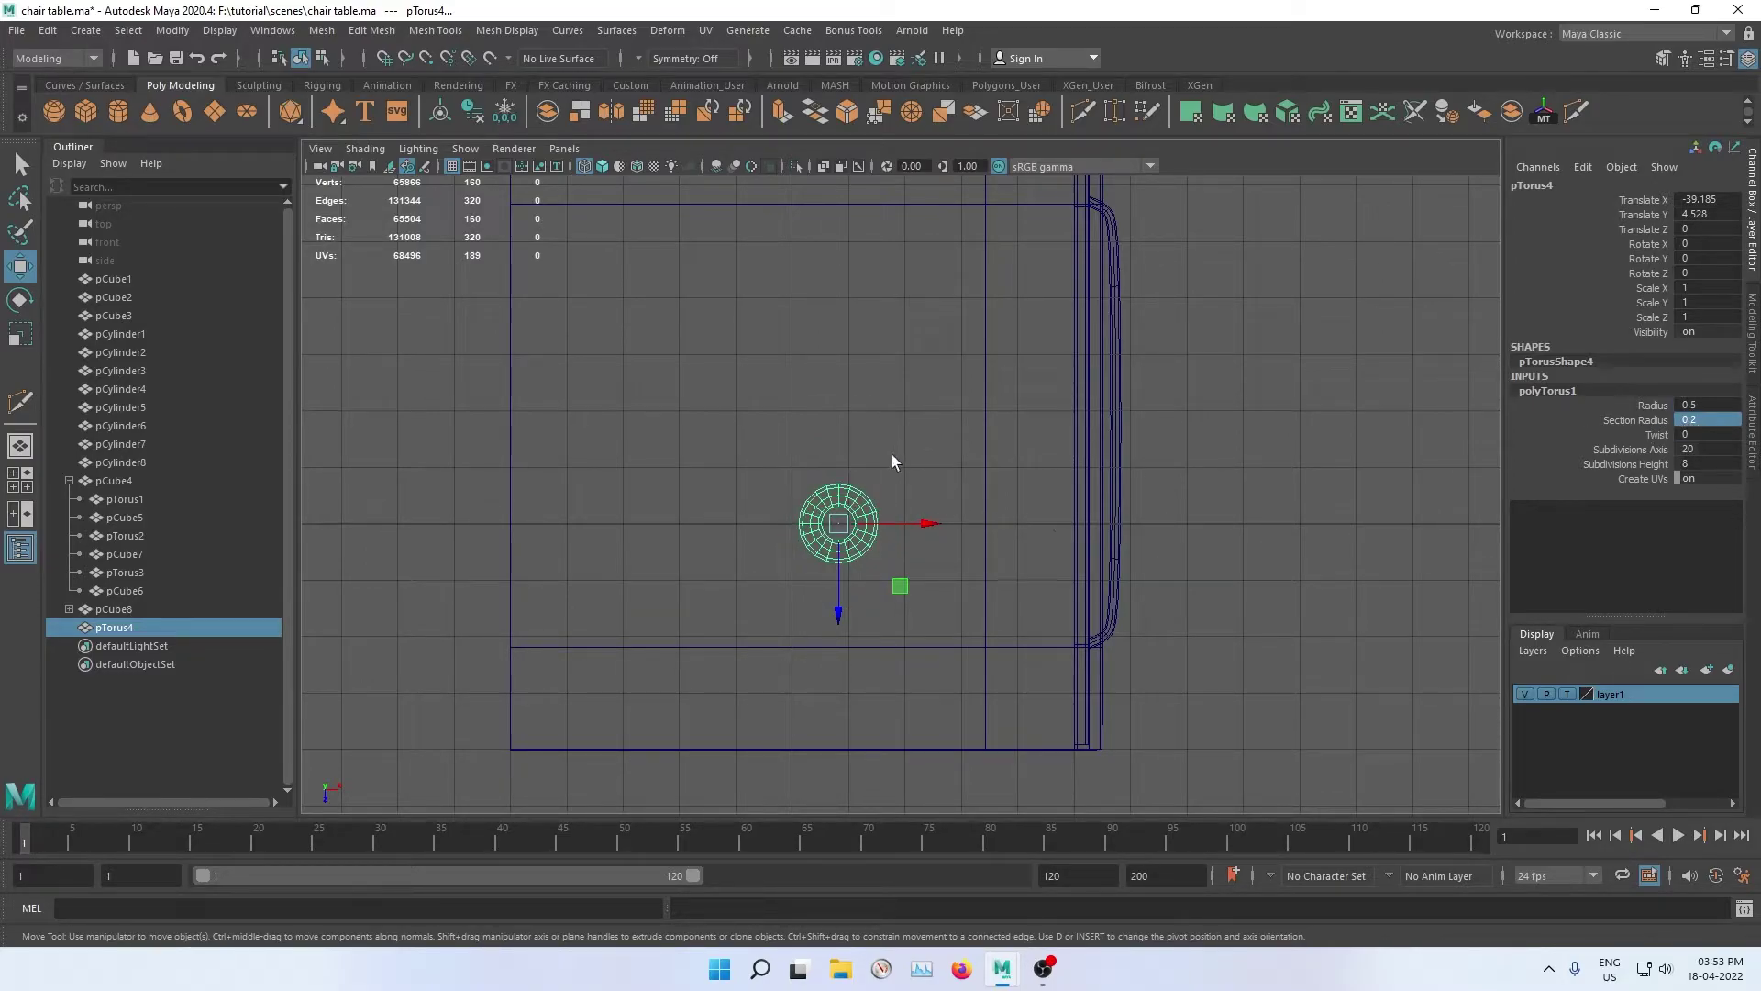
Step: Shift the small ring further left along X
left_click(892, 459)
left_click(860, 515)
left_click_drag(895, 523, 681, 541)
key("space")
key("space")
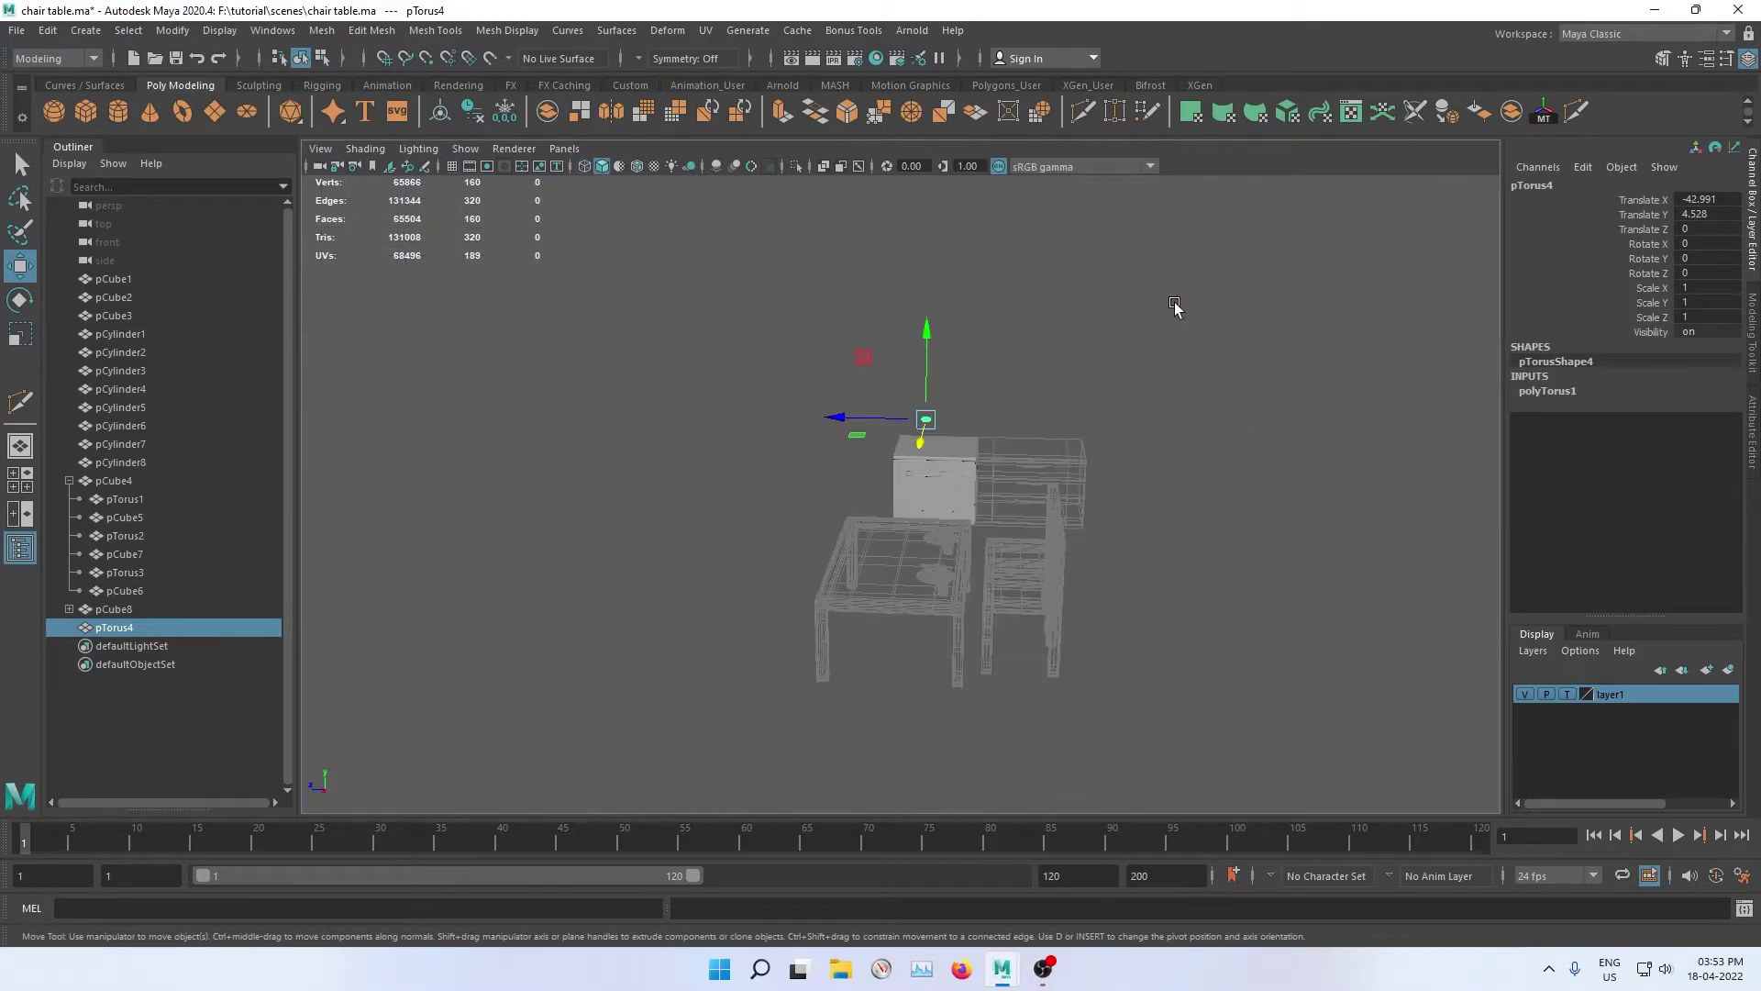
Step: Set the ring's Subdivisions Height to 6 and Subdivisions Axis to 30
key("f")
left_click(1310, 330)
mouse_move(1310, 330)
left_mouse_down("alt")
mouse_move(1113, 413)
mouse_move(1293, 510)
left_mouse_up("alt")
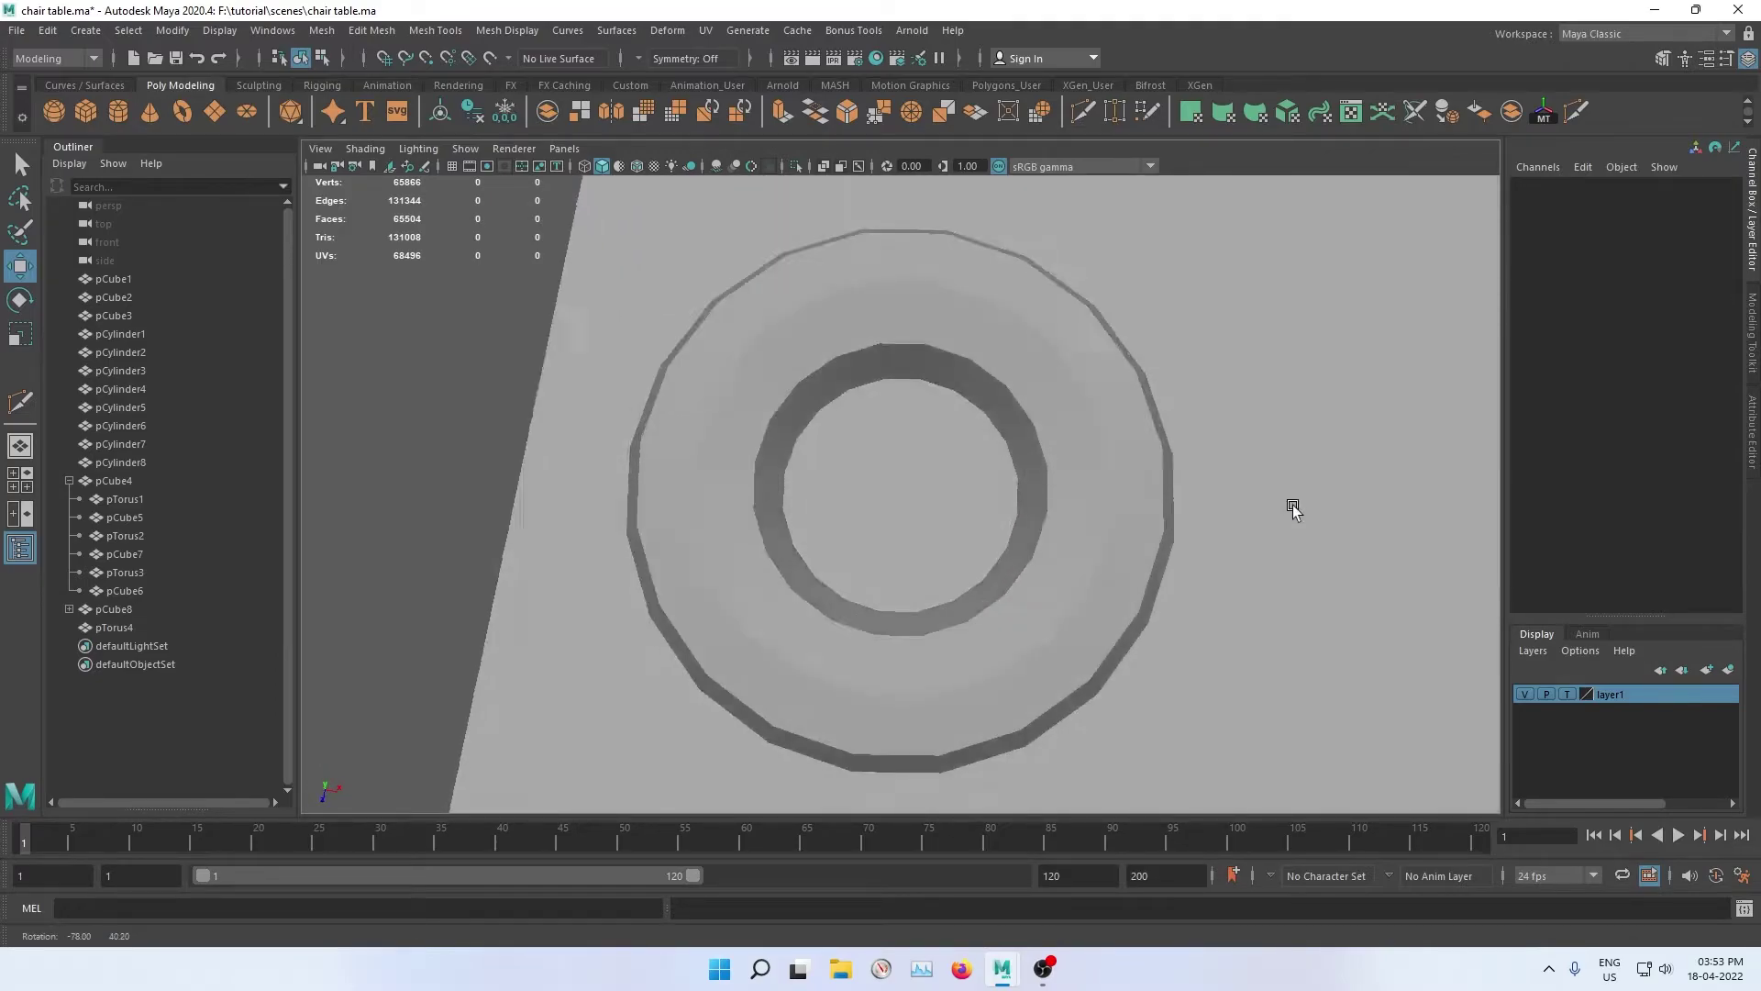
mouse_move(1054, 511)
left_mouse_down("alt")
mouse_move(1069, 425)
mouse_move(1049, 400)
mouse_move(1087, 405)
left_mouse_up("alt")
left_click(1088, 405)
left_click(1560, 390)
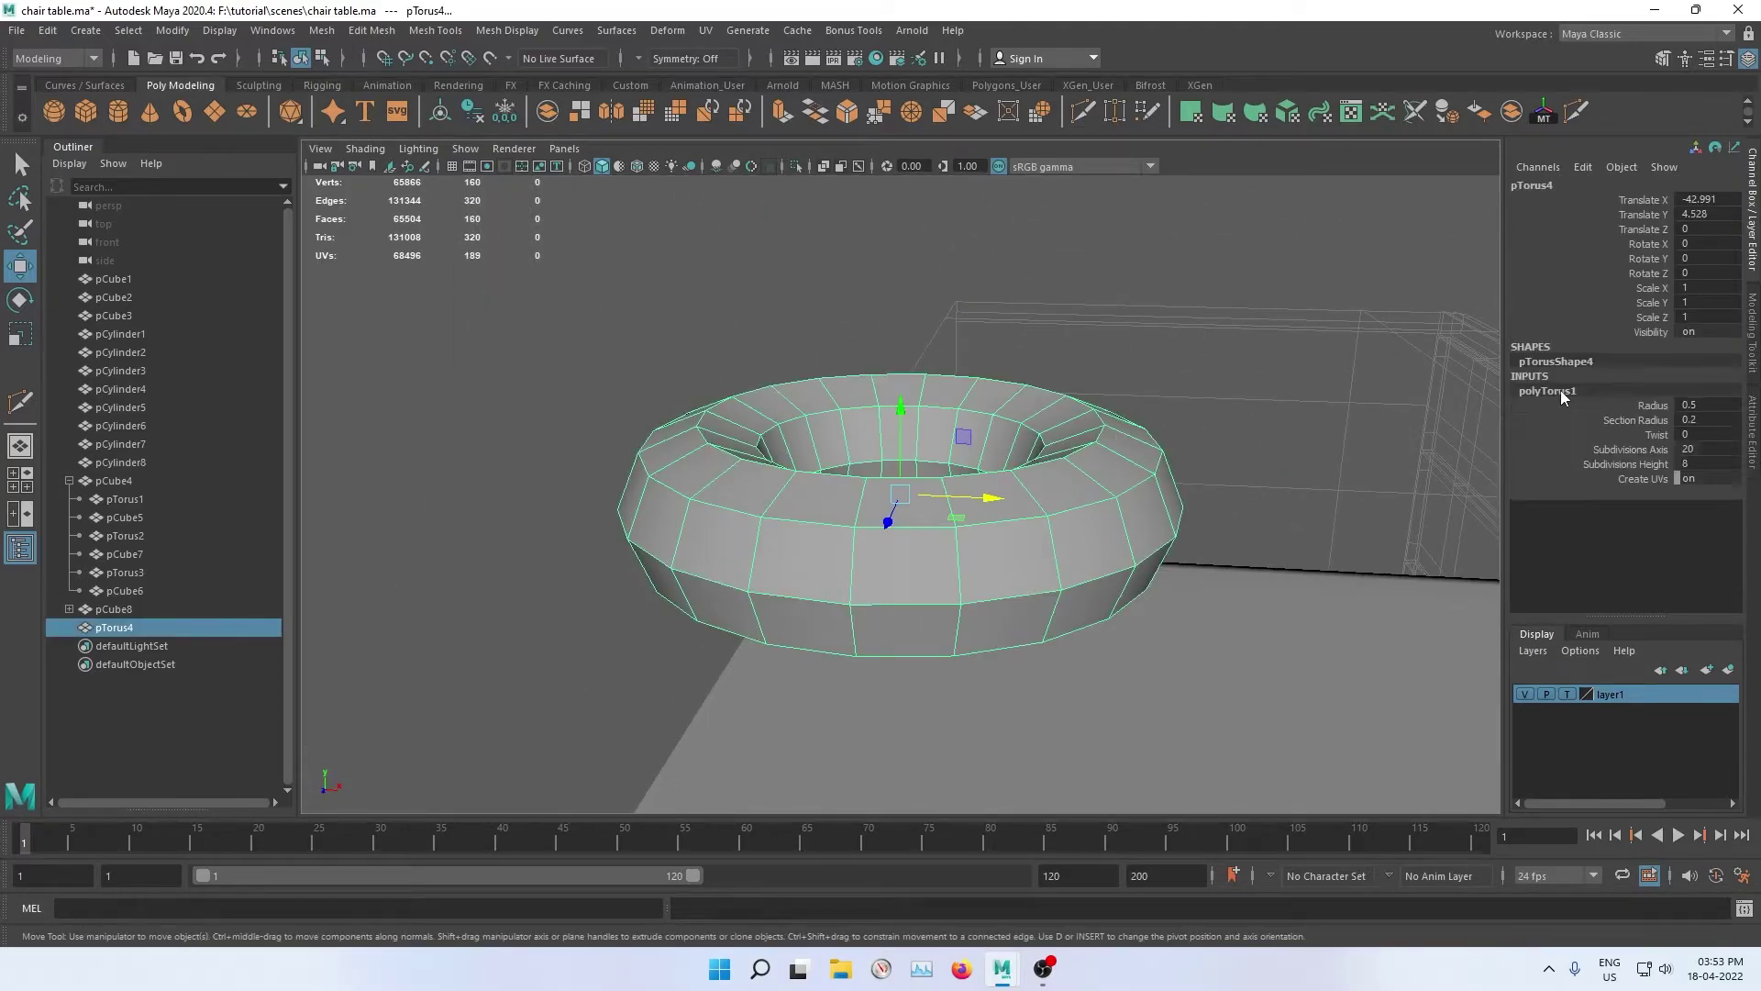
type("6")
key("Return")
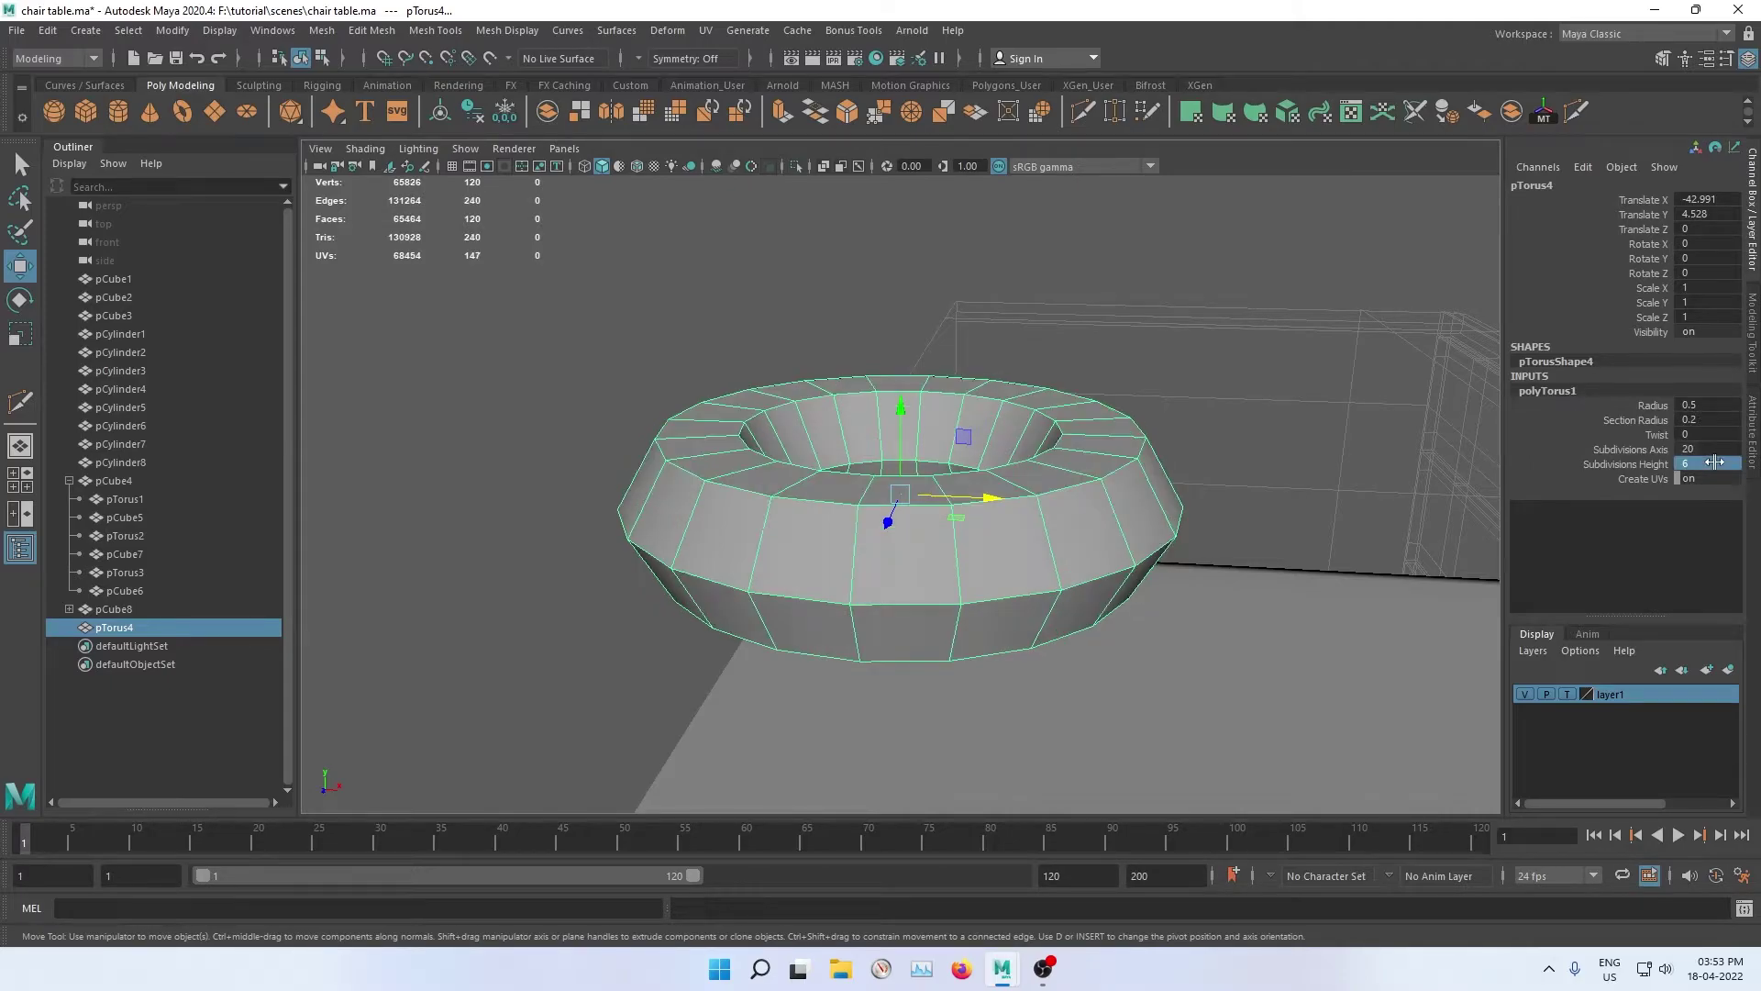
mouse_move(1044, 447)
left_mouse_down("alt")
mouse_move(1211, 476)
mouse_move(1207, 444)
mouse_move(889, 554)
mouse_move(1108, 474)
left_mouse_up("alt")
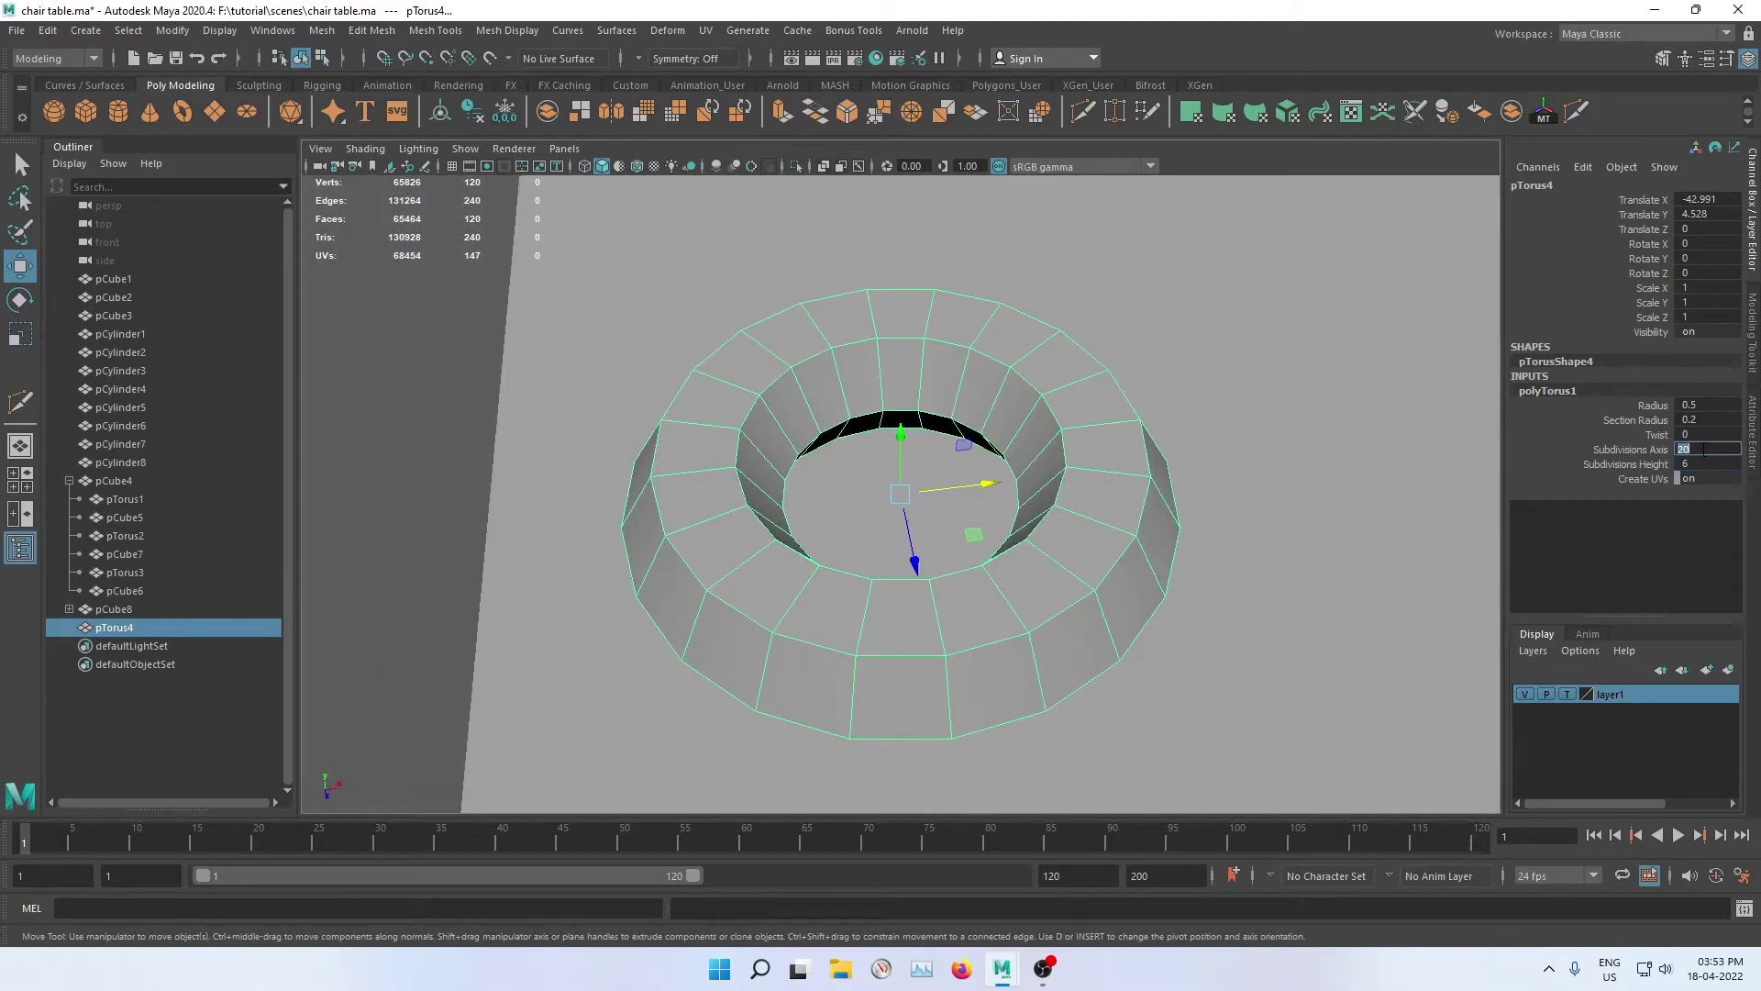
left_click(1707, 449)
type("30")
key("Return")
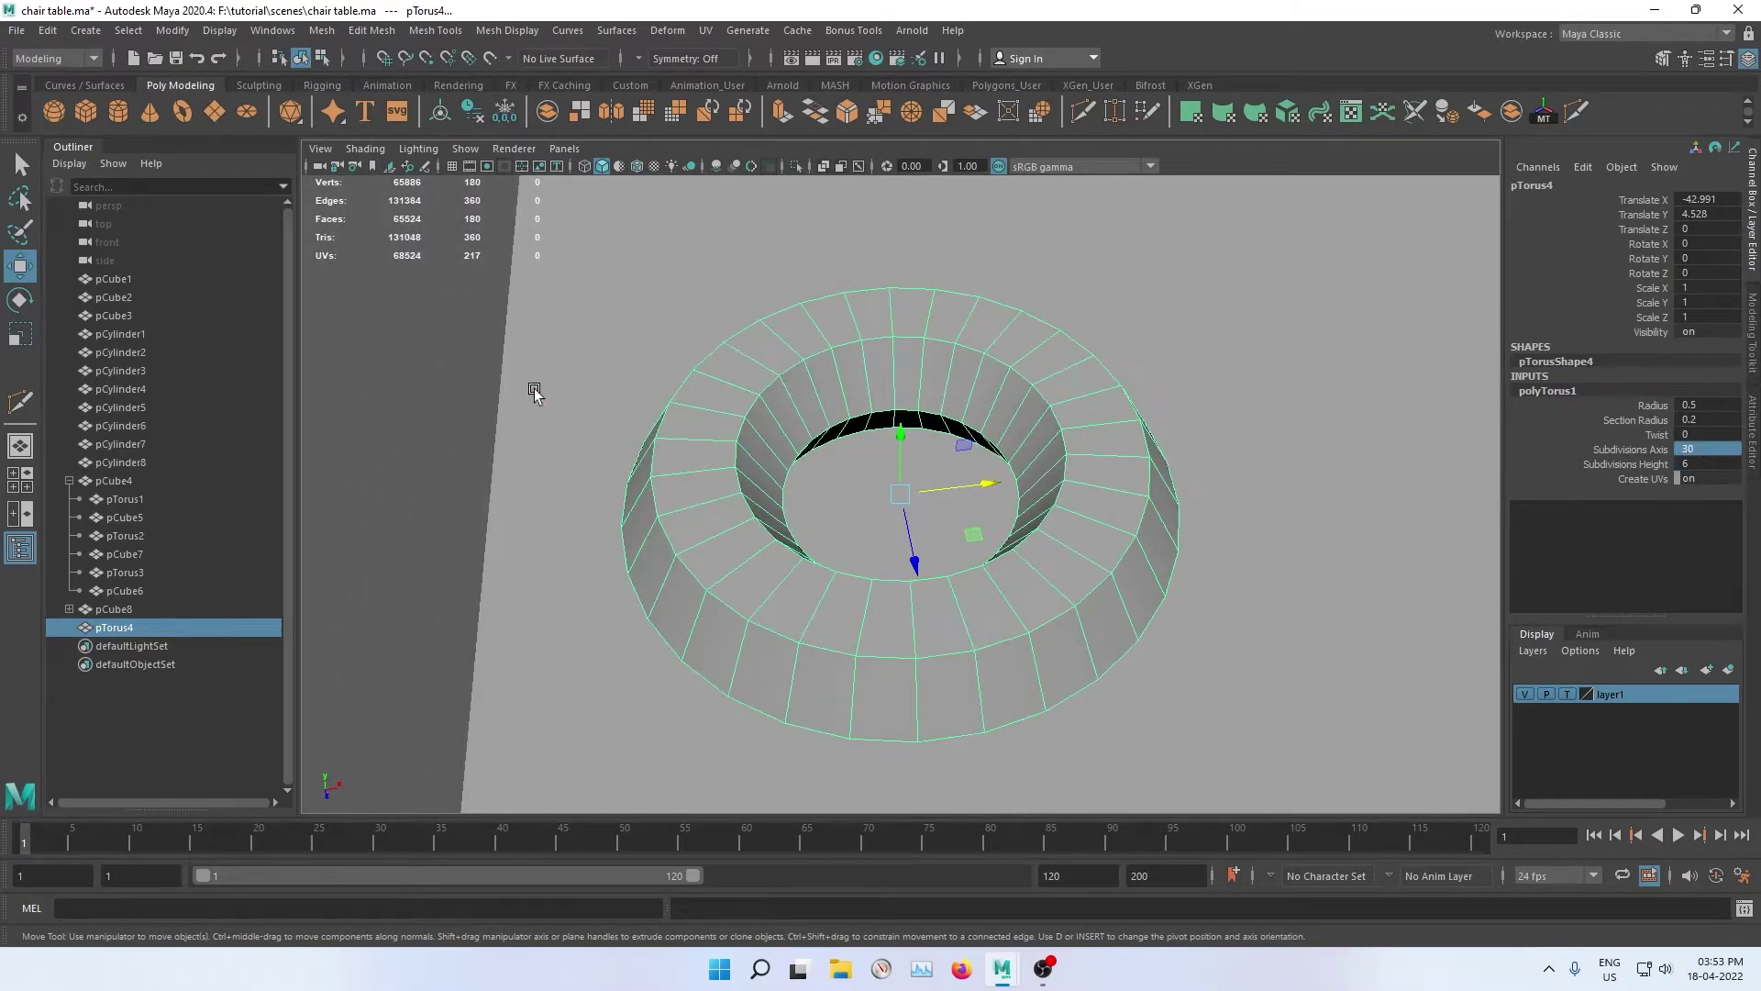
Step: Reselect the ring pTorus4 instead of the cabinet box pCube8
left_click(431, 390)
scroll(836, 514, "down", 3)
left_click(901, 535)
key("space")
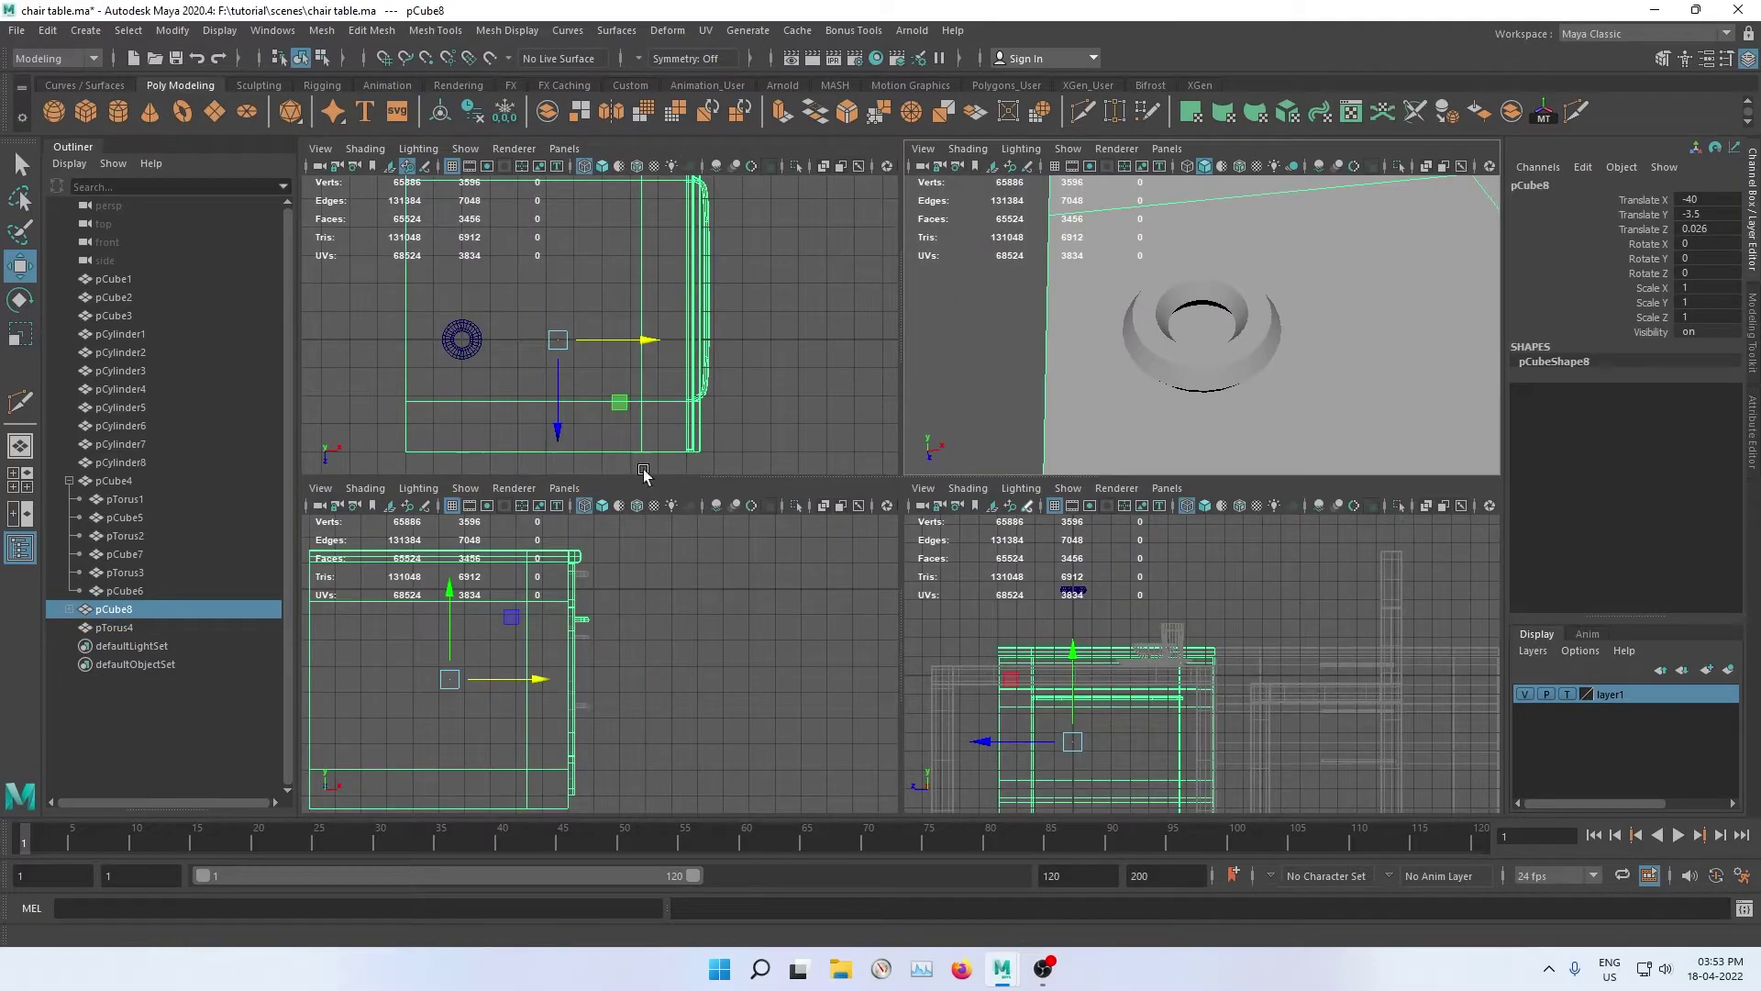
left_click(1136, 380)
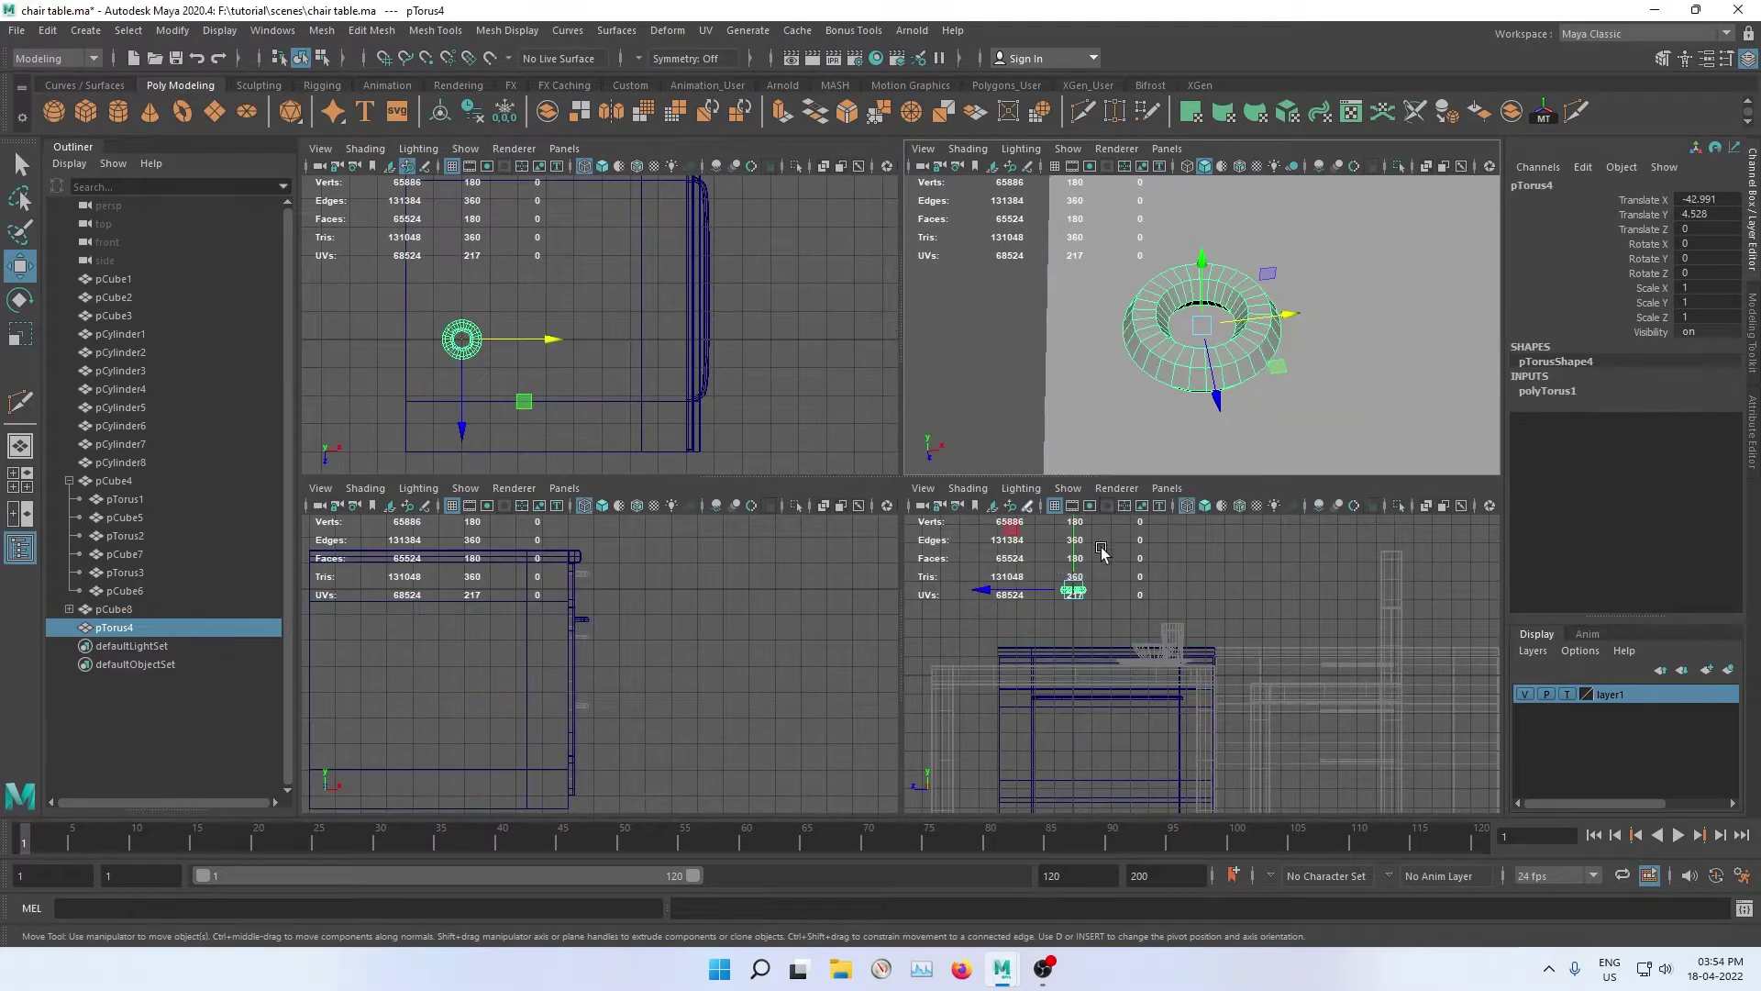
key("space")
key("space")
key("space")
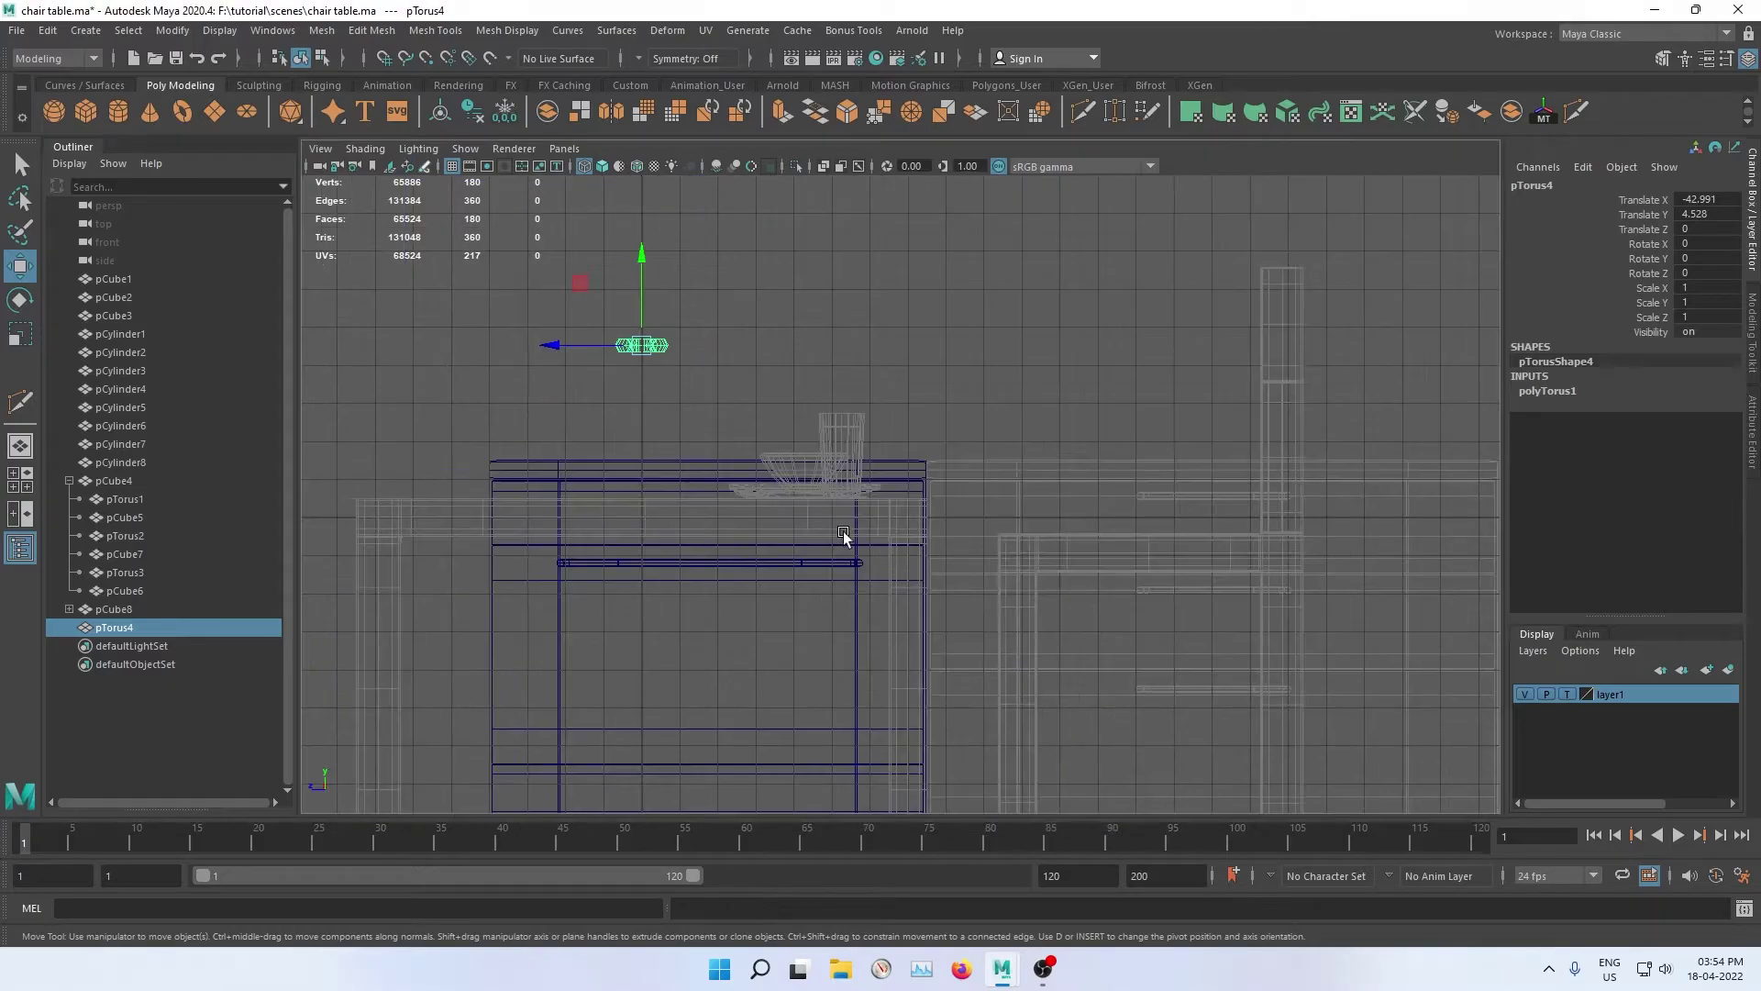
Step: Delete the lower half of the torus faces, leaving a half-ring
key("f")
right_click_drag(847, 449, 848, 502)
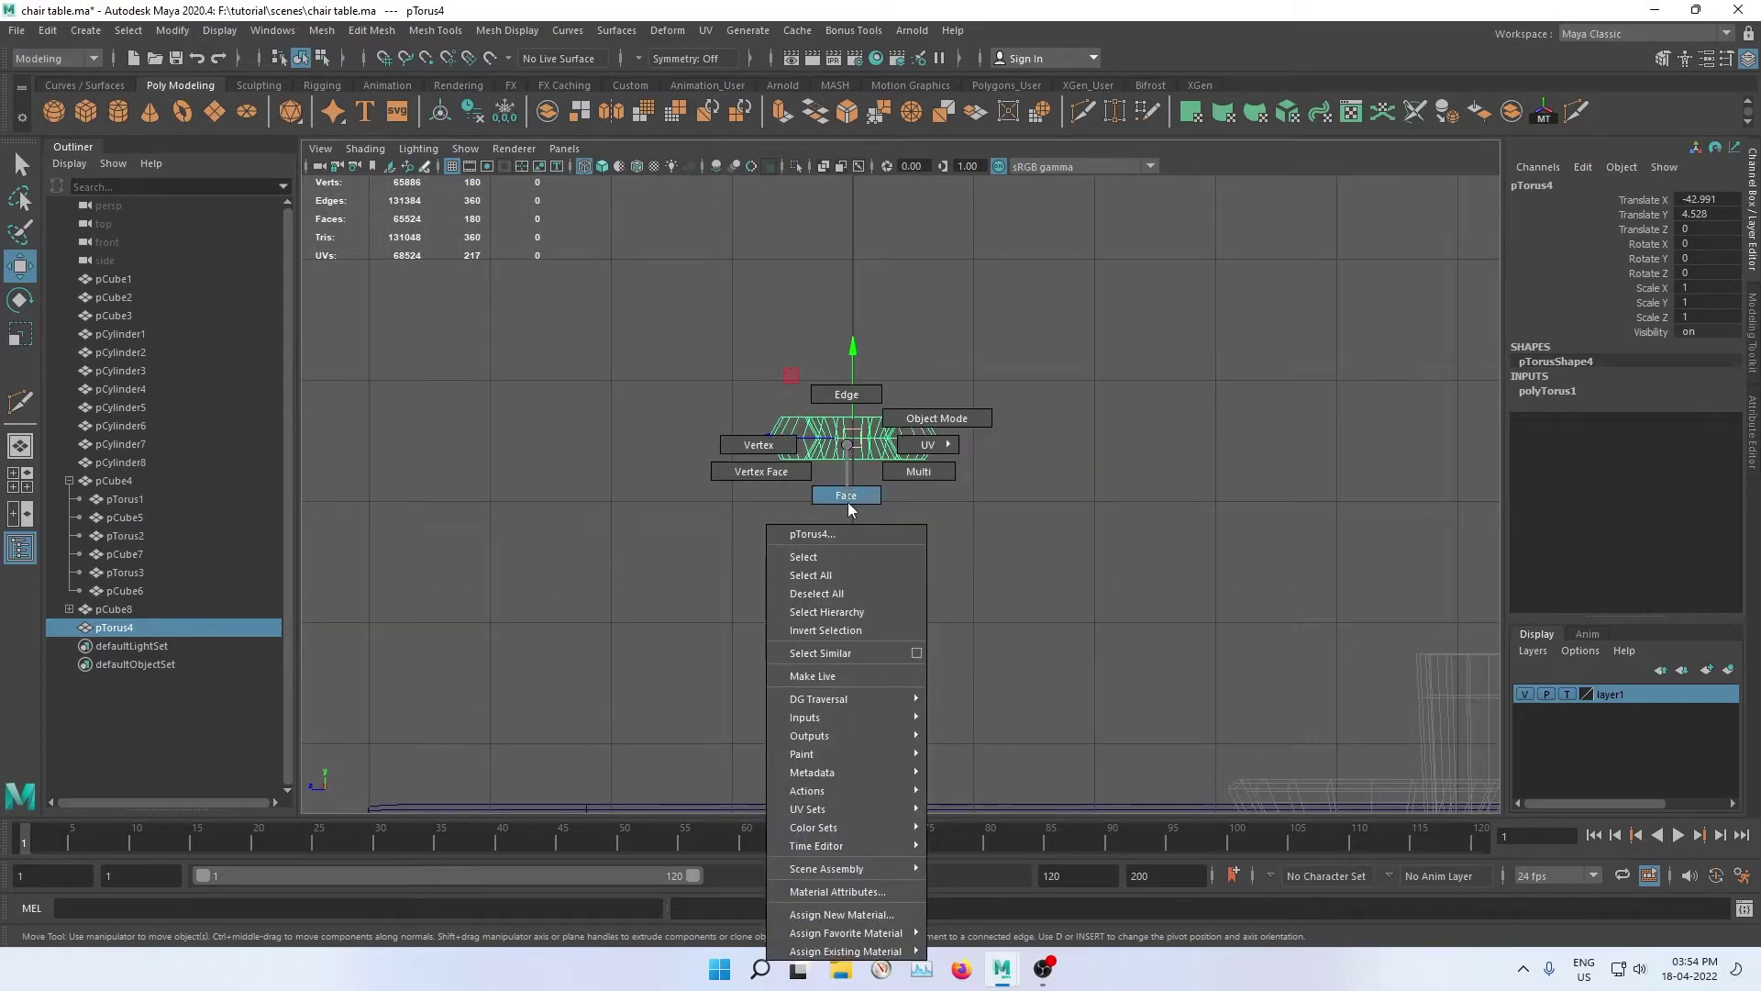
left_click_drag(683, 512, 1005, 448)
key("Delete")
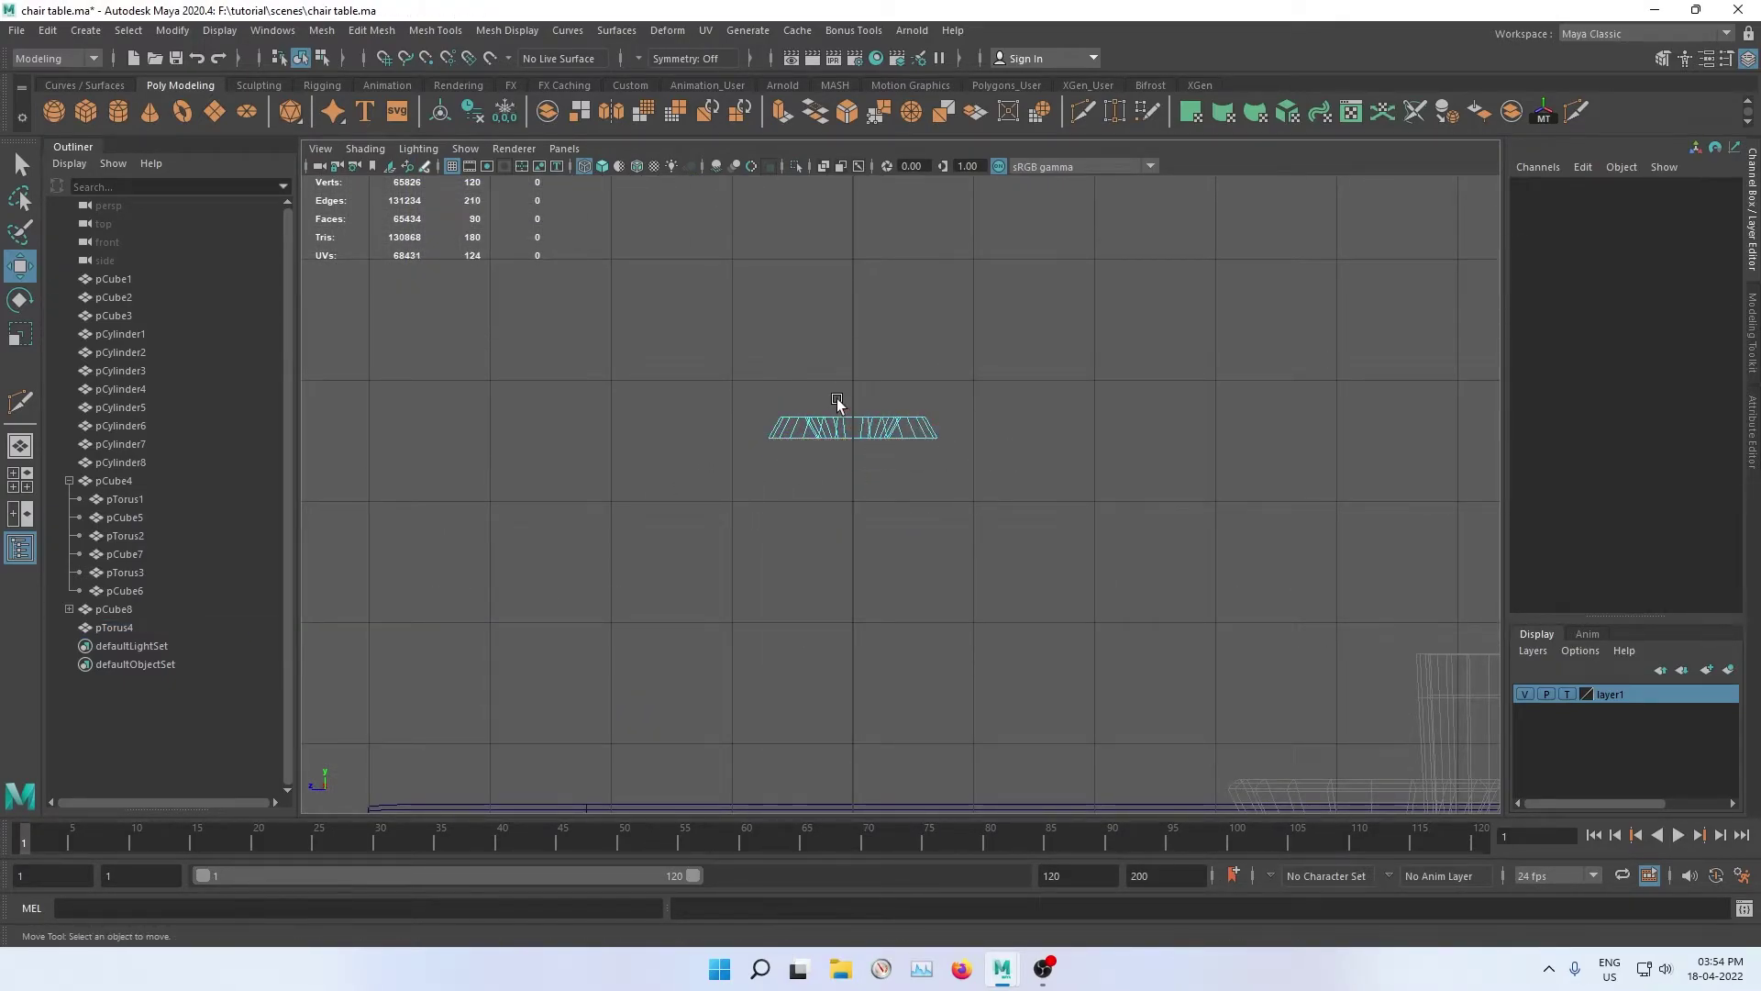
right_click_drag(837, 398, 918, 390)
Step: Lower the half-ring down onto the cabinet top in shaded view
scroll(892, 426, "down", 3)
middle_click_drag(892, 426, 893, 332, "alt")
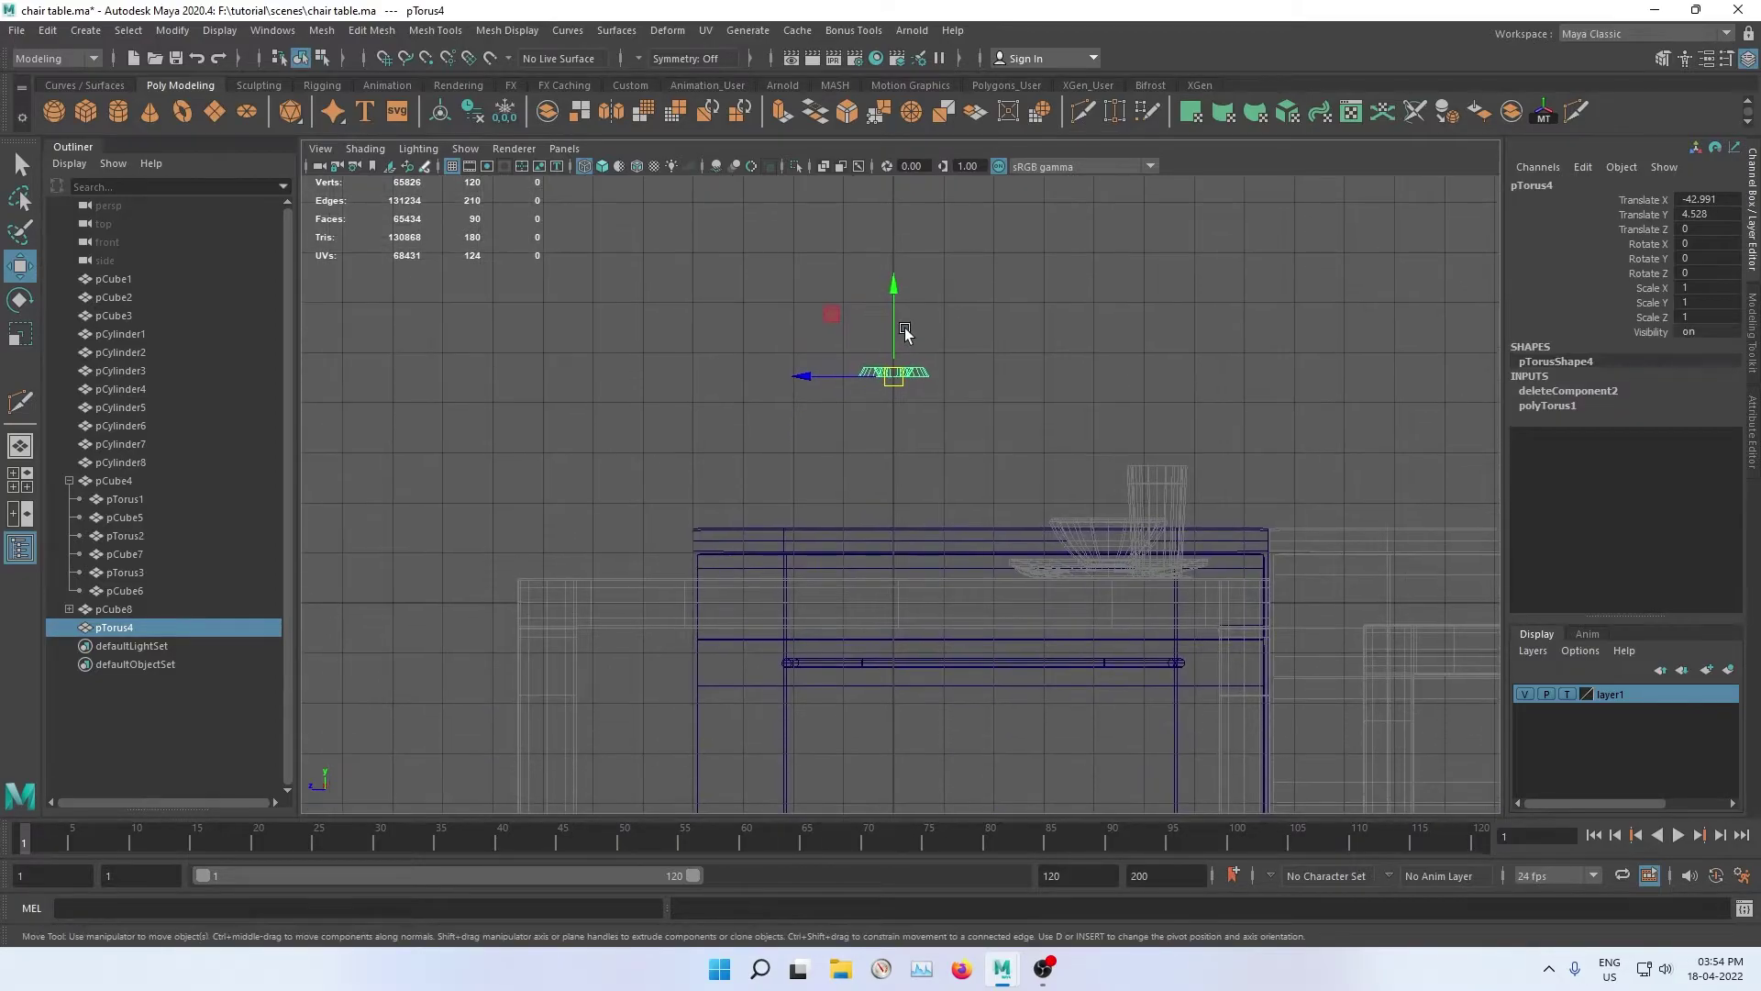
scroll(892, 332, "up", 2)
left_click_drag(894, 234, 865, 493)
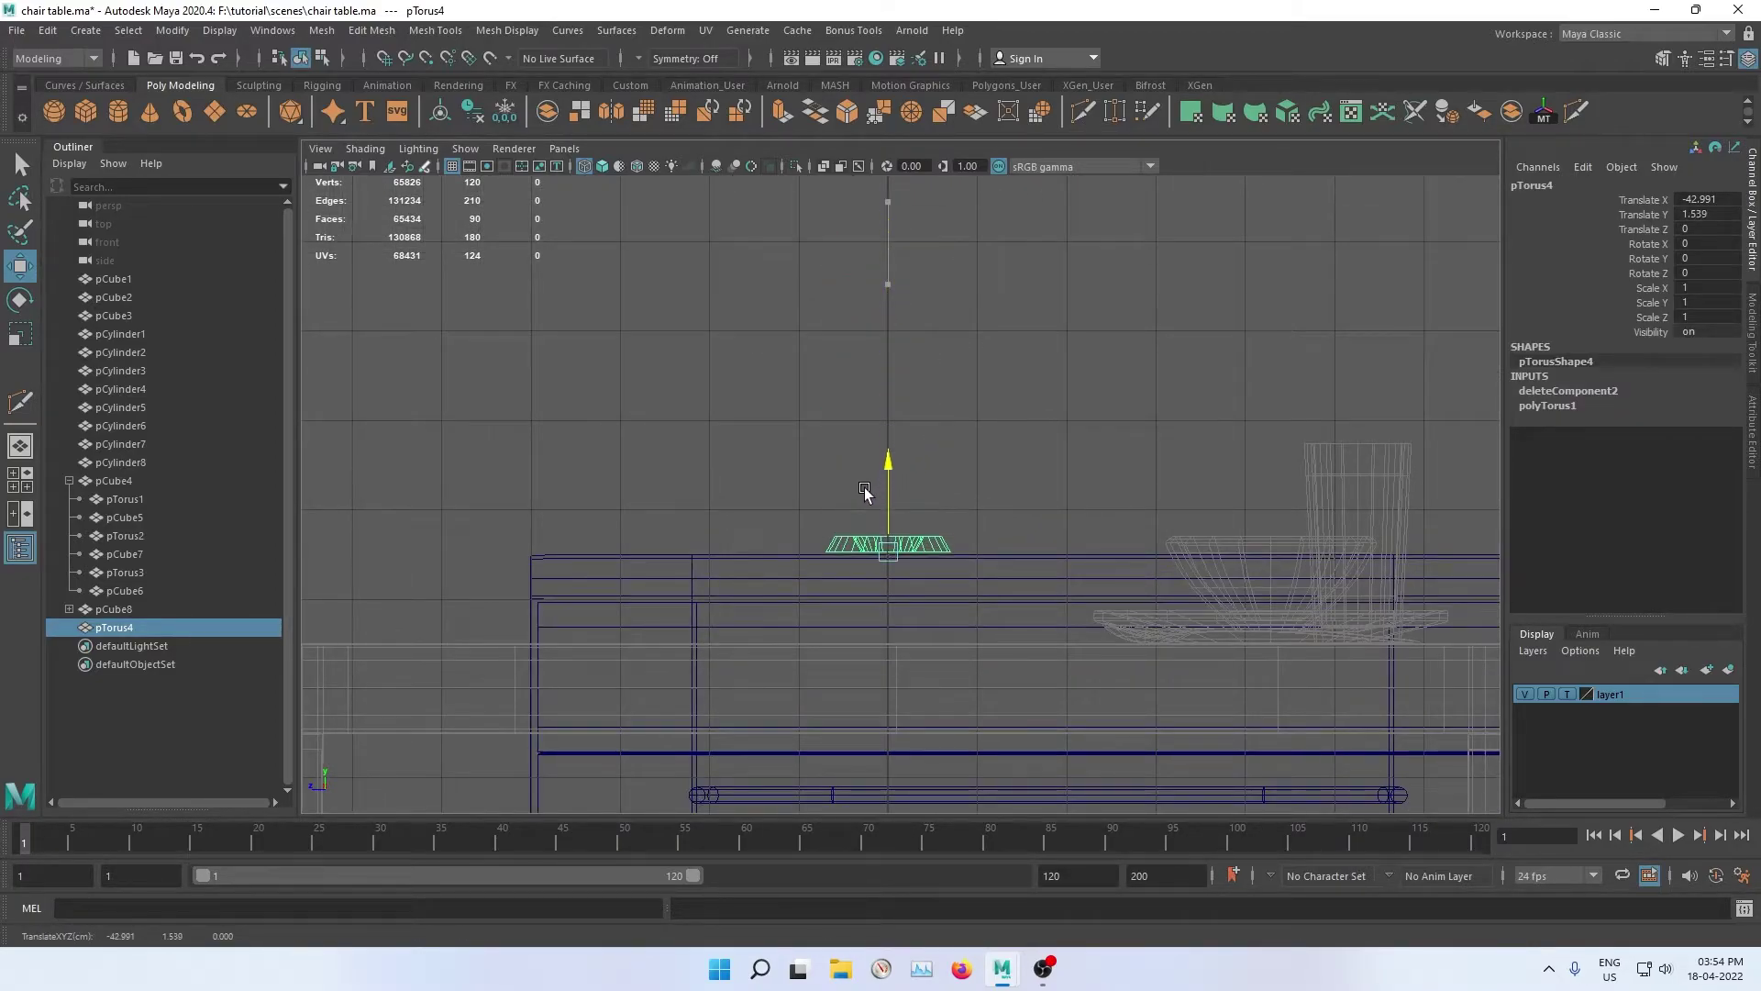
key("5")
mouse_move(1000, 456)
left_mouse_down("alt")
mouse_move(1101, 404)
mouse_move(912, 397)
left_mouse_up("alt")
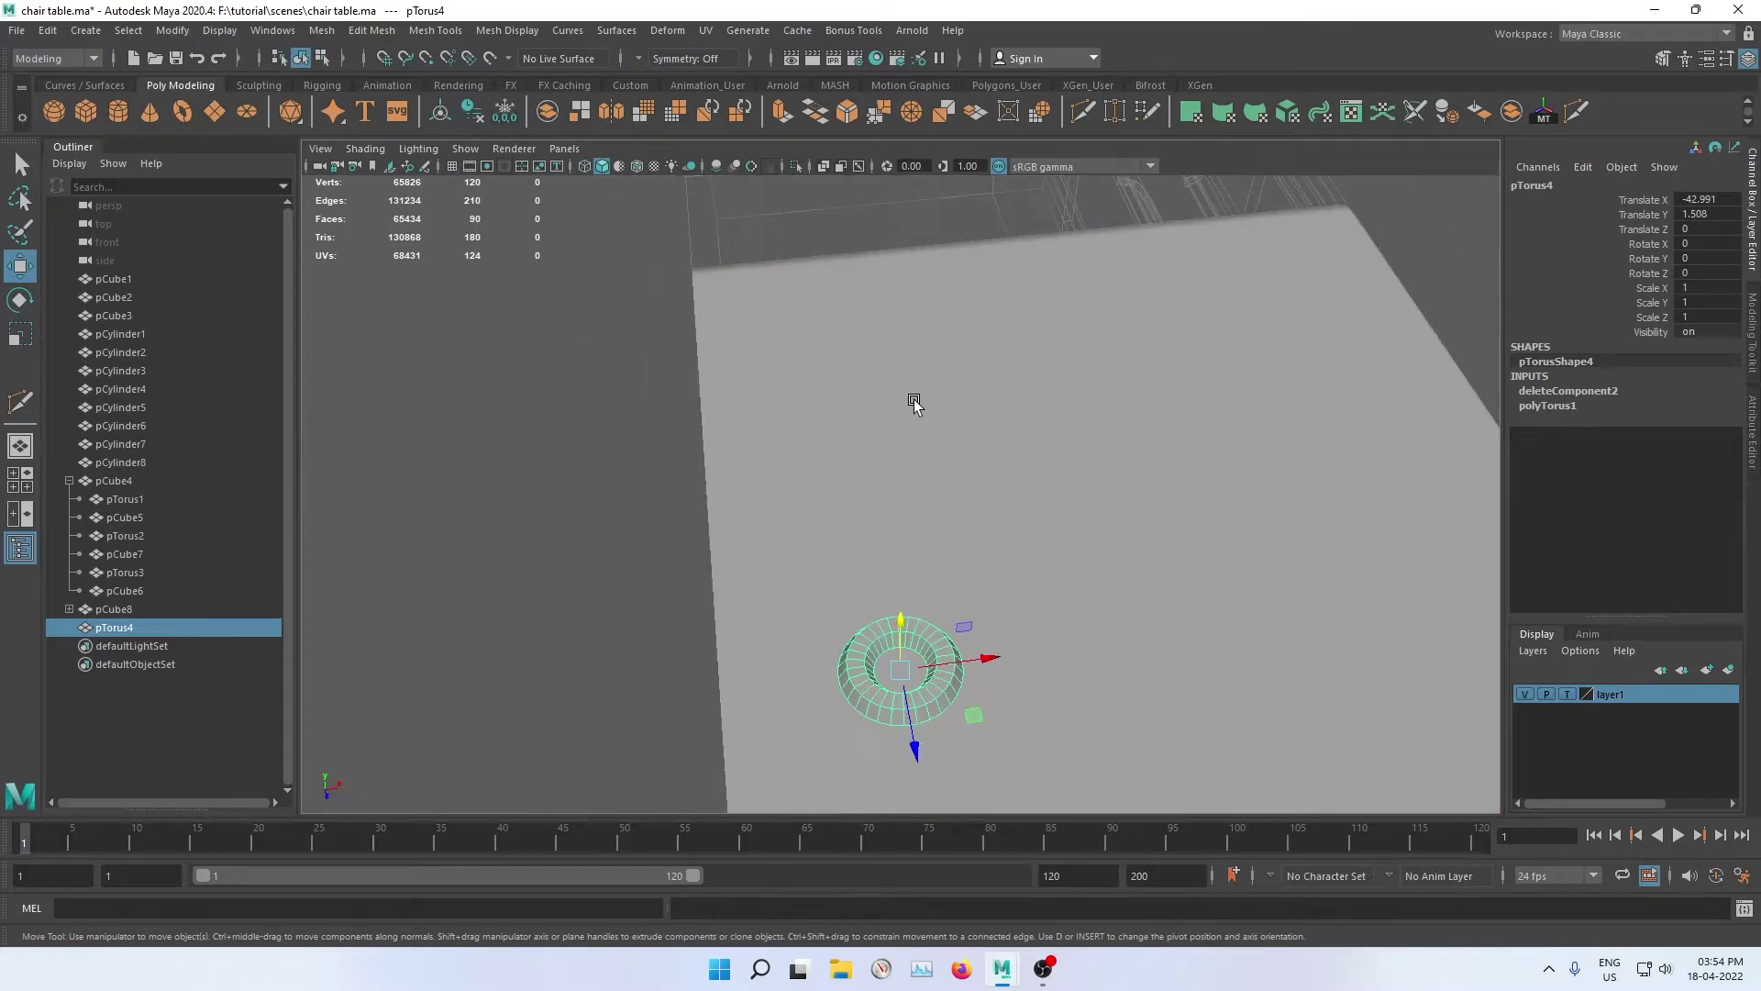
Step: Orbit around the cabinet top to inspect the ring's placement
left_click(613, 503)
mouse_move(613, 503)
left_mouse_down("alt")
mouse_move(887, 499)
mouse_move(748, 464)
mouse_move(905, 602)
mouse_move(700, 617)
left_mouse_up("alt")
right_click_drag(700, 617, 790, 541, "alt")
mouse_move(791, 541)
left_mouse_down("alt")
mouse_move(786, 519)
mouse_move(900, 479)
mouse_move(715, 593)
left_mouse_up("alt")
right_click_drag(715, 594, 757, 526, "alt")
left_click(928, 399)
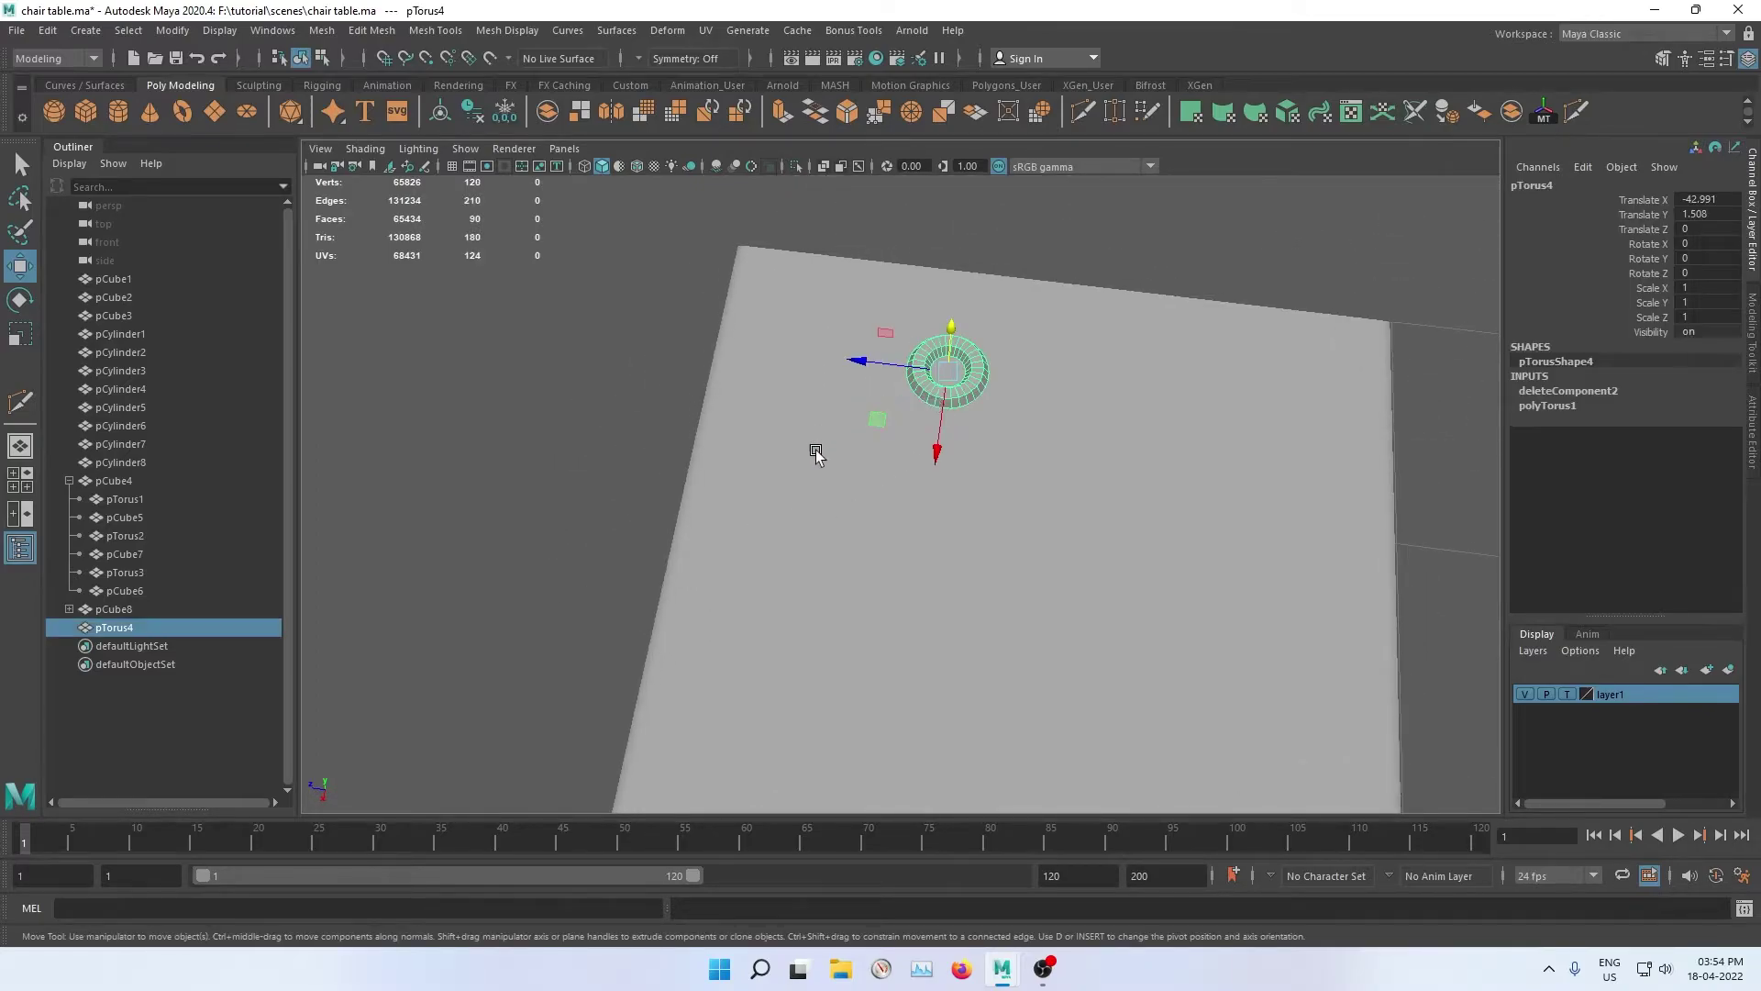
mouse_move(811, 448)
left_mouse_down("alt")
mouse_move(927, 444)
mouse_move(590, 362)
left_mouse_up("alt")
left_click(589, 362)
right_click_drag(589, 361, 811, 448, "alt")
left_click_drag(811, 448, 822, 484, "alt")
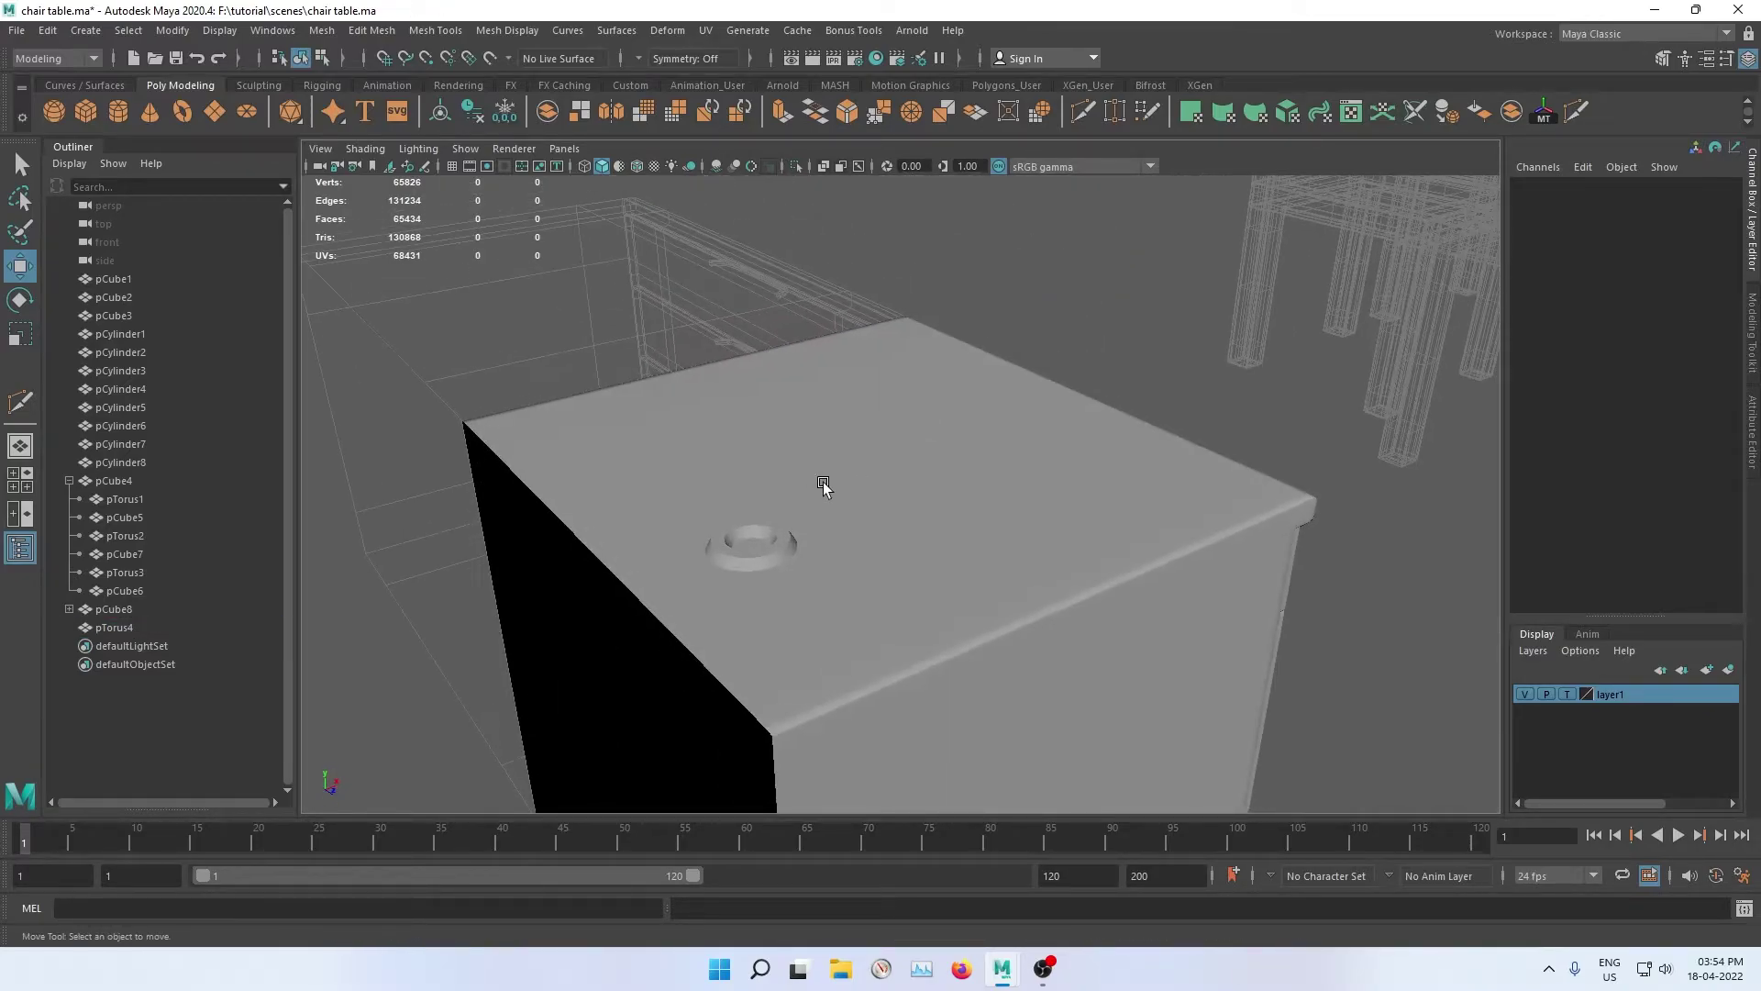
Step: View the ring from the cabinet's front edge, then add a platonic solid primitive
right_click_drag(822, 483, 1136, 503, "alt")
left_click(1054, 509)
mouse_move(1054, 509)
left_mouse_down("alt")
mouse_move(955, 570)
mouse_move(1031, 596)
left_mouse_up("alt")
scroll(711, 668, "down", 5)
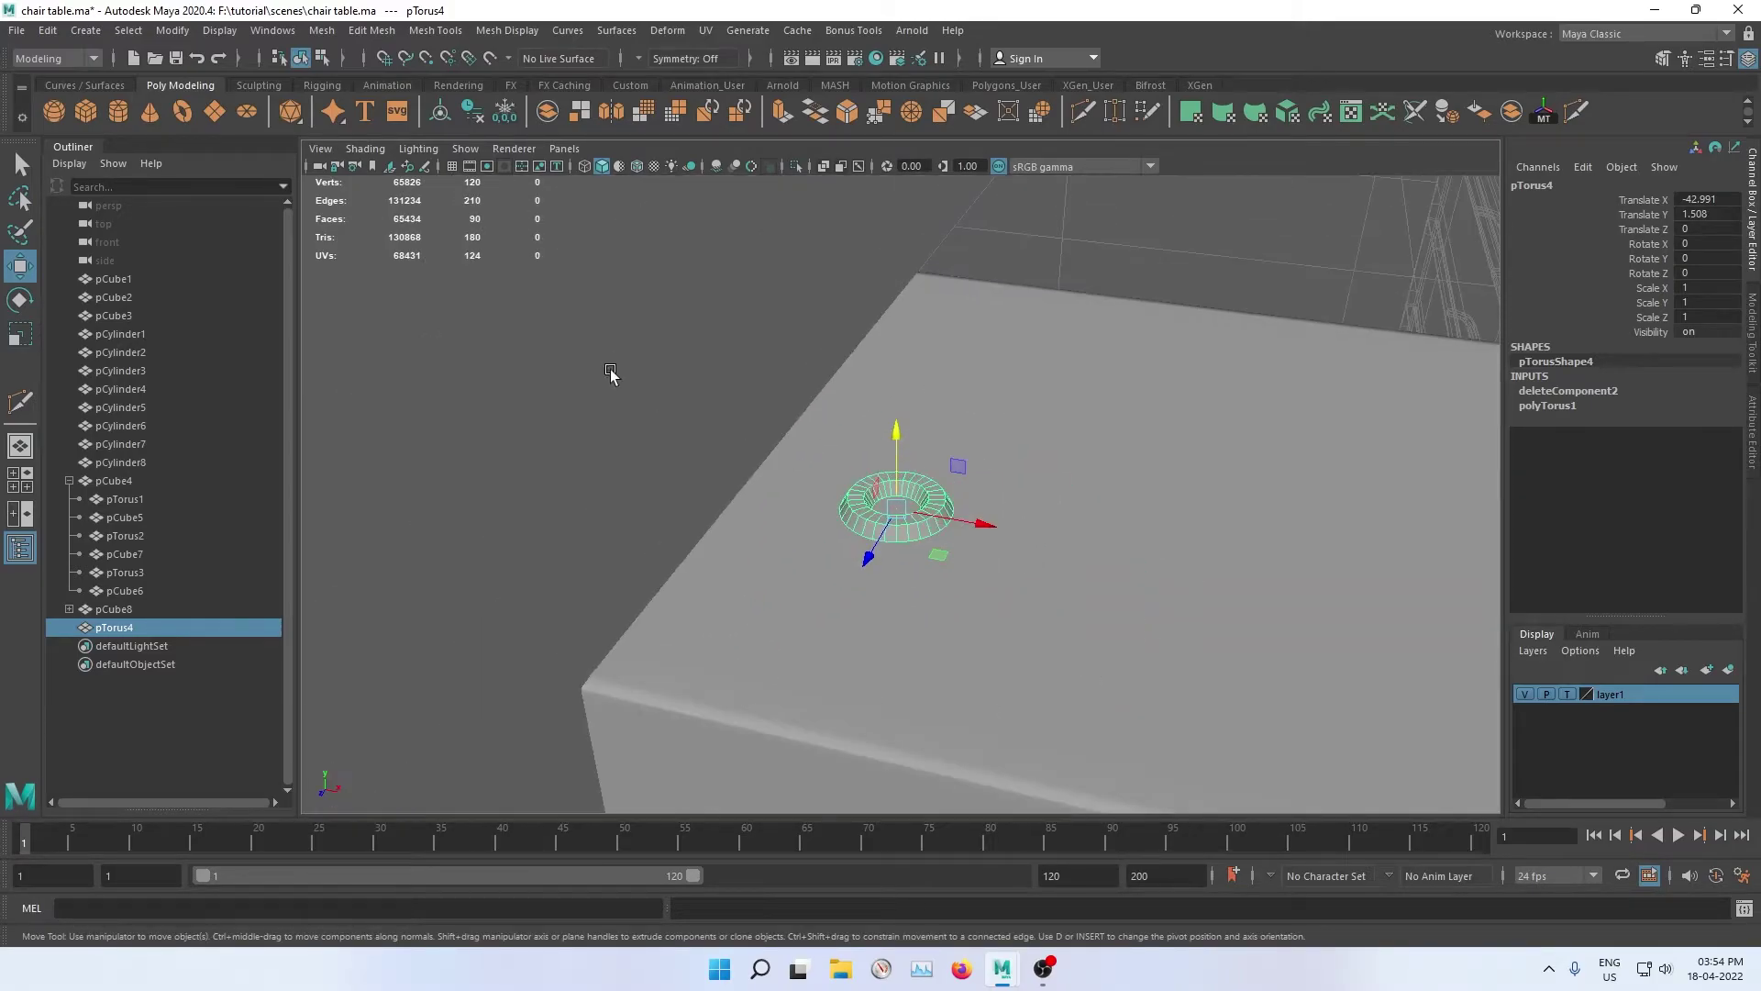
left_click(609, 376)
mouse_move(609, 377)
left_mouse_down("alt")
mouse_move(1090, 543)
mouse_move(933, 503)
left_mouse_up("alt")
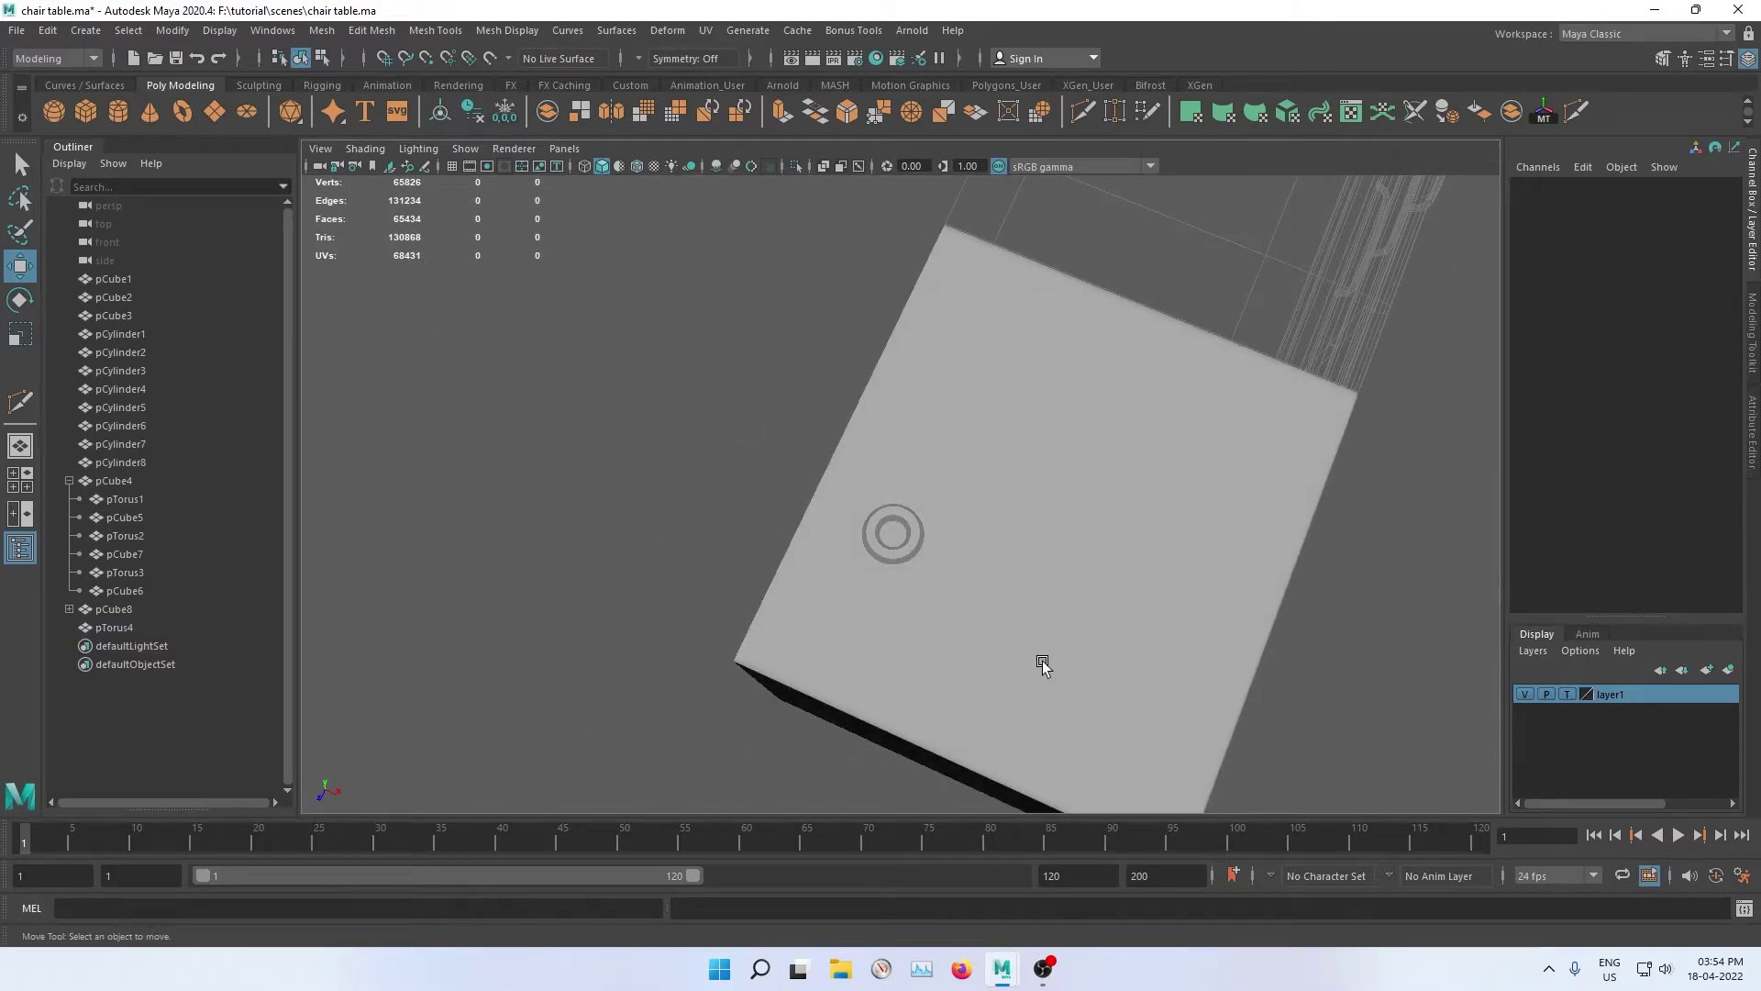
mouse_move(1041, 660)
left_mouse_down("alt")
mouse_move(735, 539)
mouse_move(833, 538)
mouse_move(770, 523)
left_mouse_up("alt")
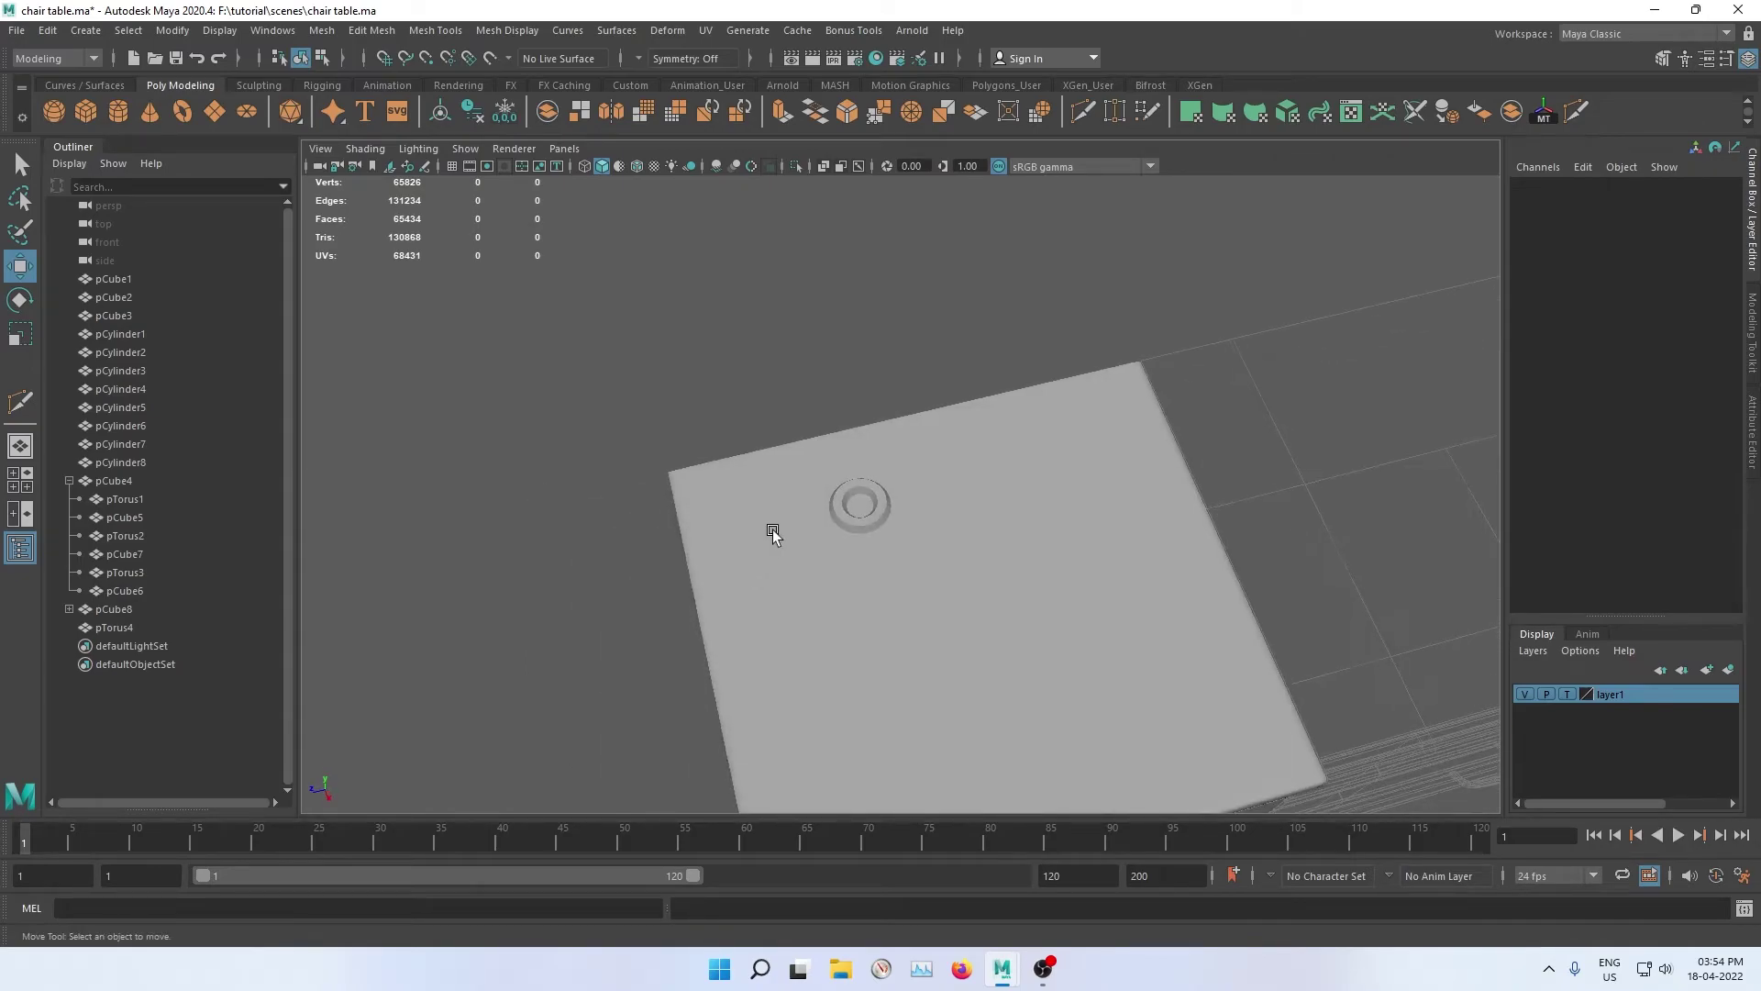
scroll(747, 541, "up", 2)
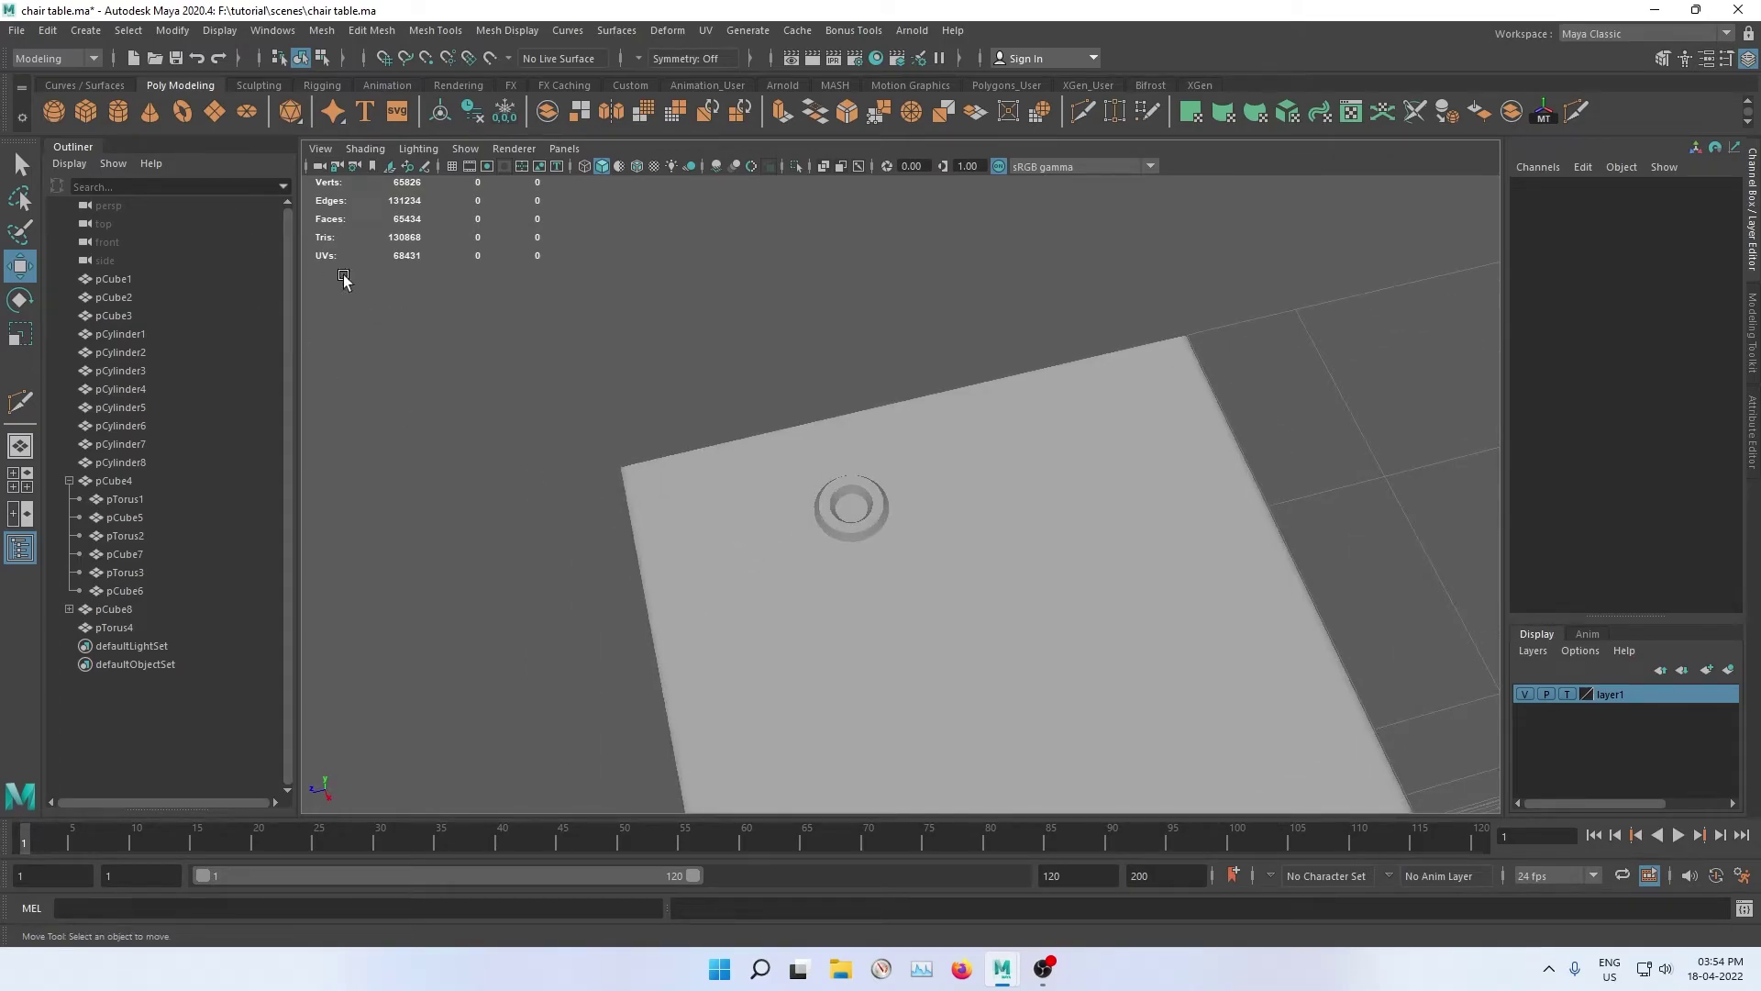
left_click(292, 120)
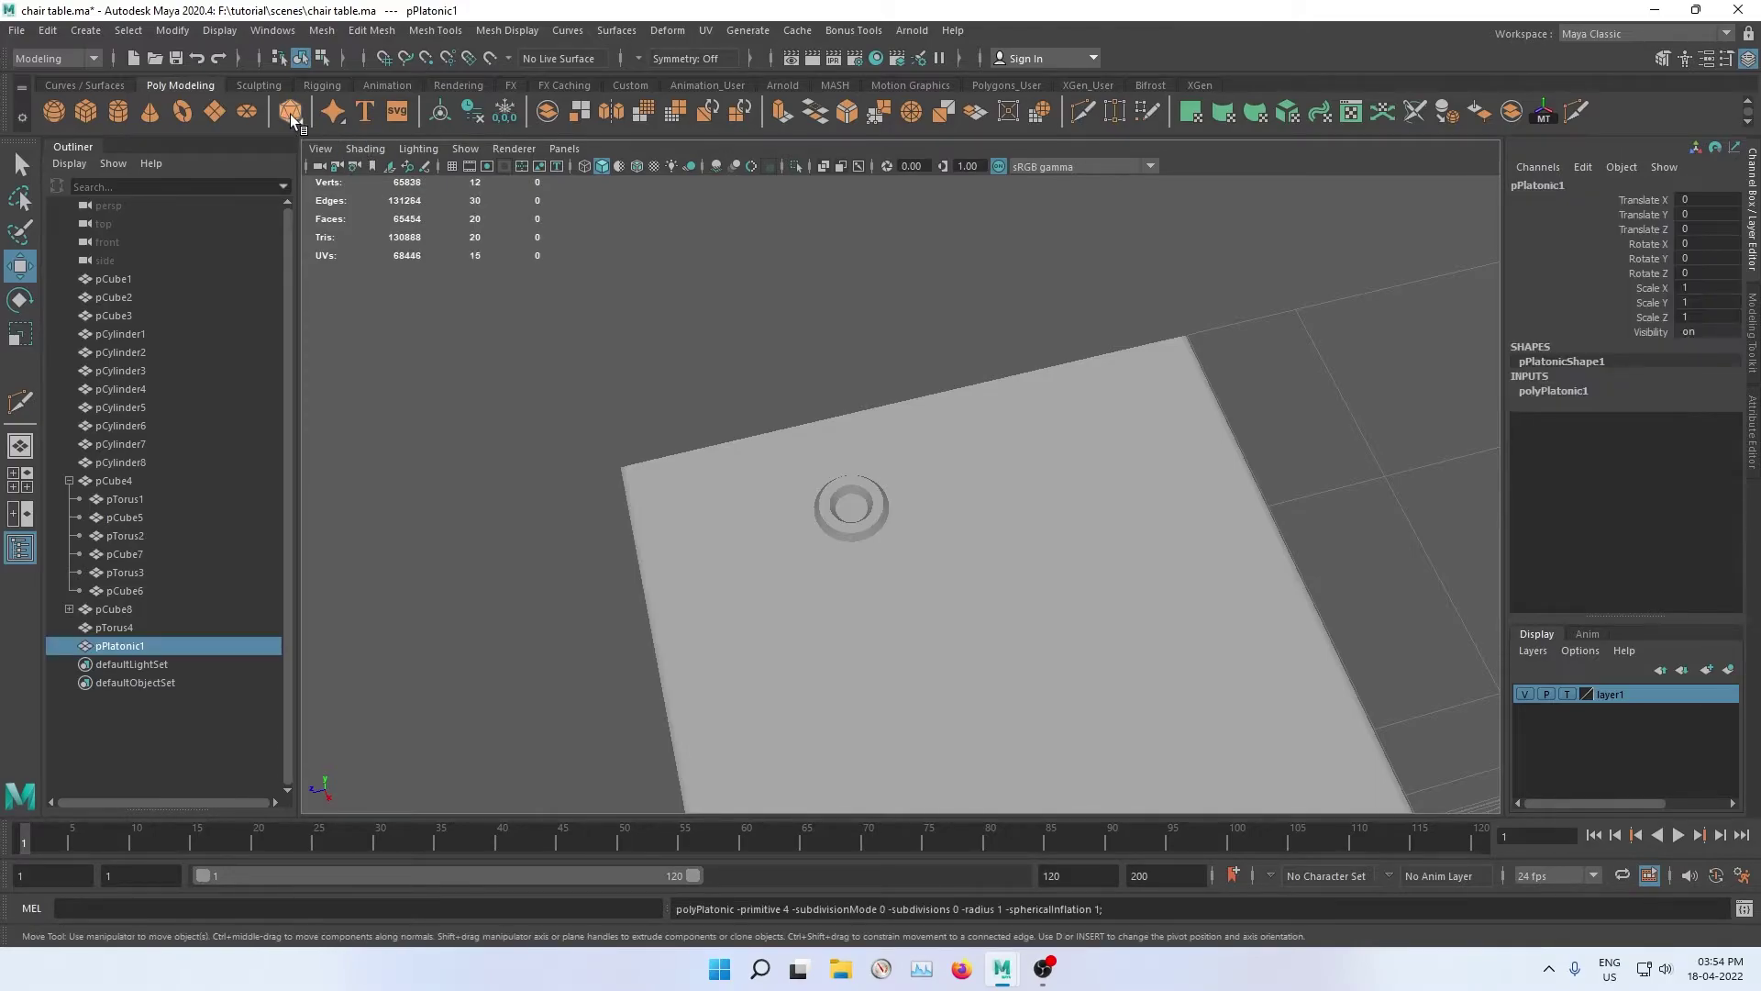
Step: Create a pipe primitive from the shelf's alternative primitive shapes
left_click(344, 123)
key("ctrl+z")
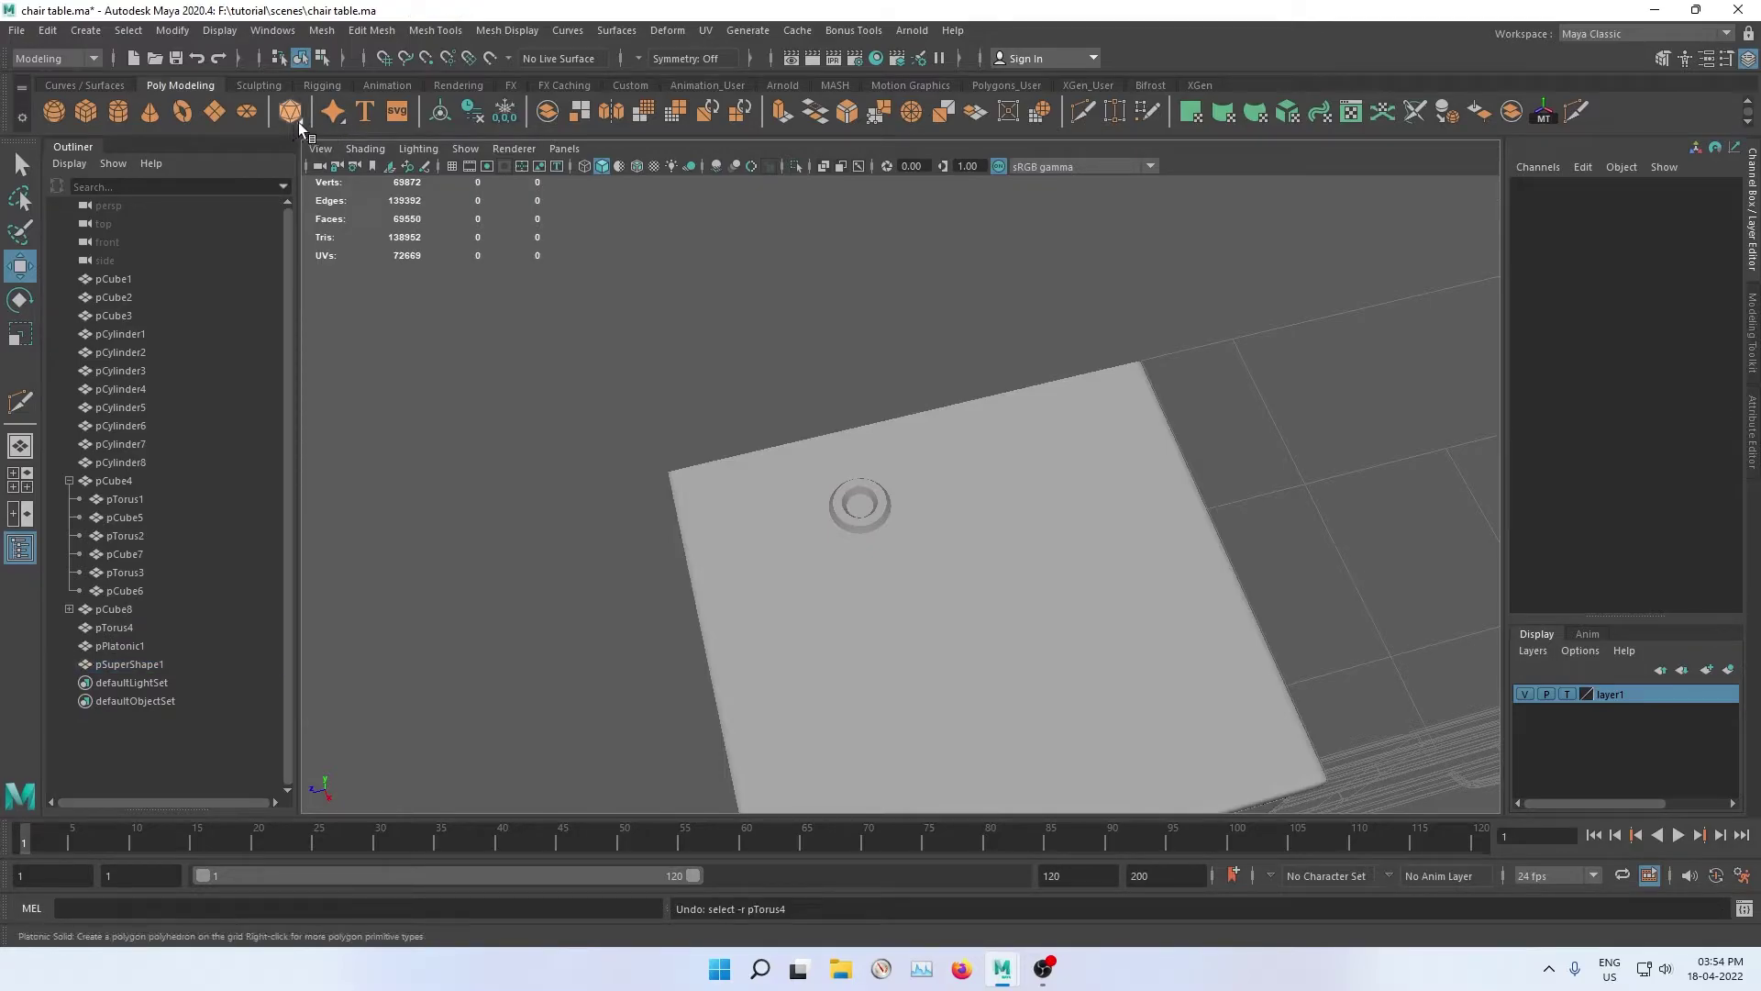
right_click(294, 118)
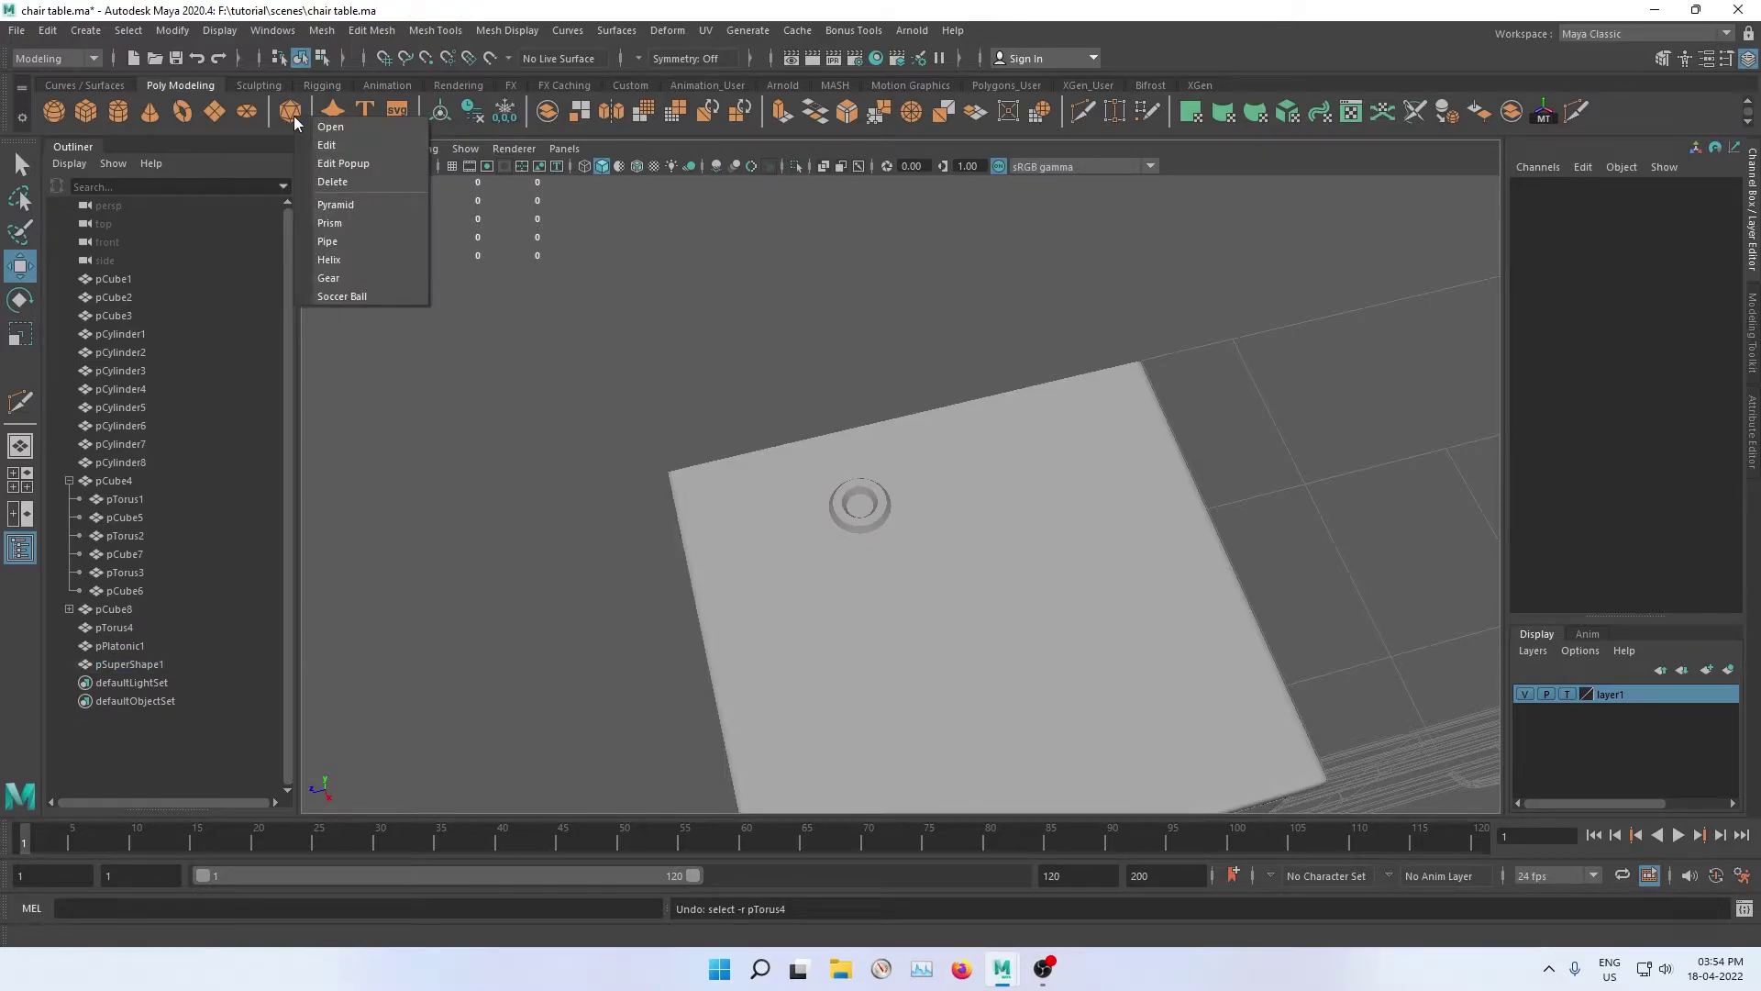
left_click(363, 240)
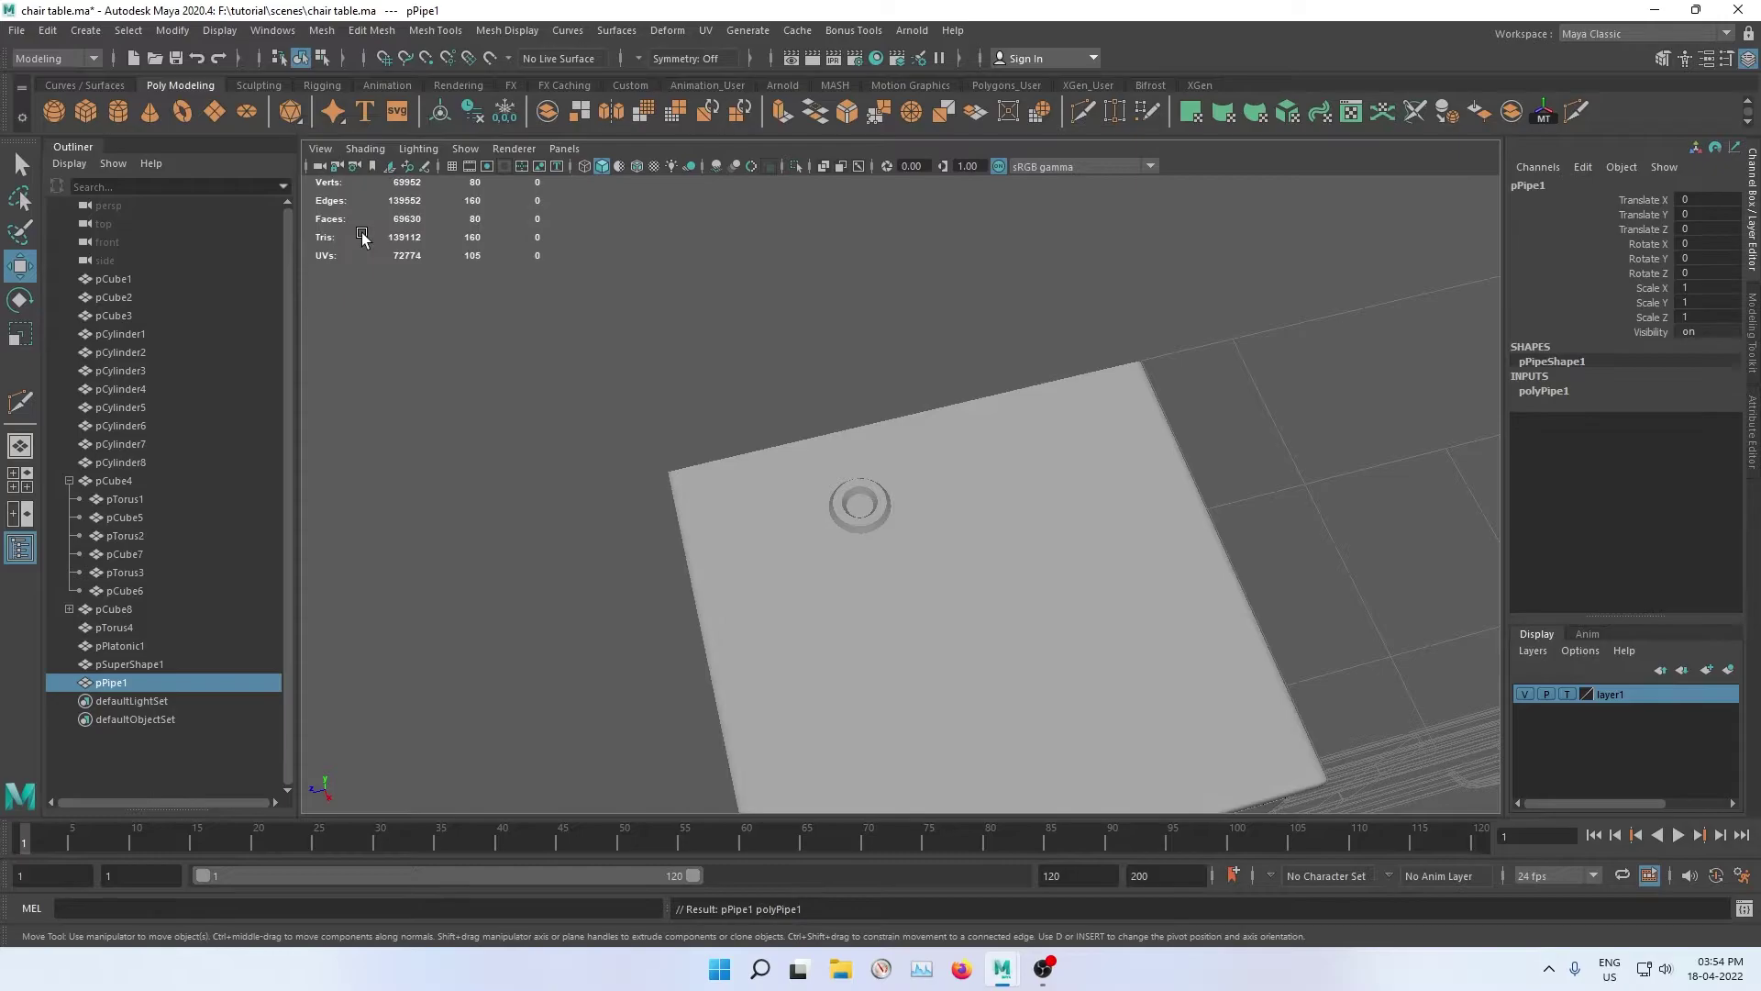
Step: Move the pipe over toward the cabinet
scroll(909, 505, "down", 3)
scroll(908, 504, "down", 2)
scroll(952, 556, "down", 2)
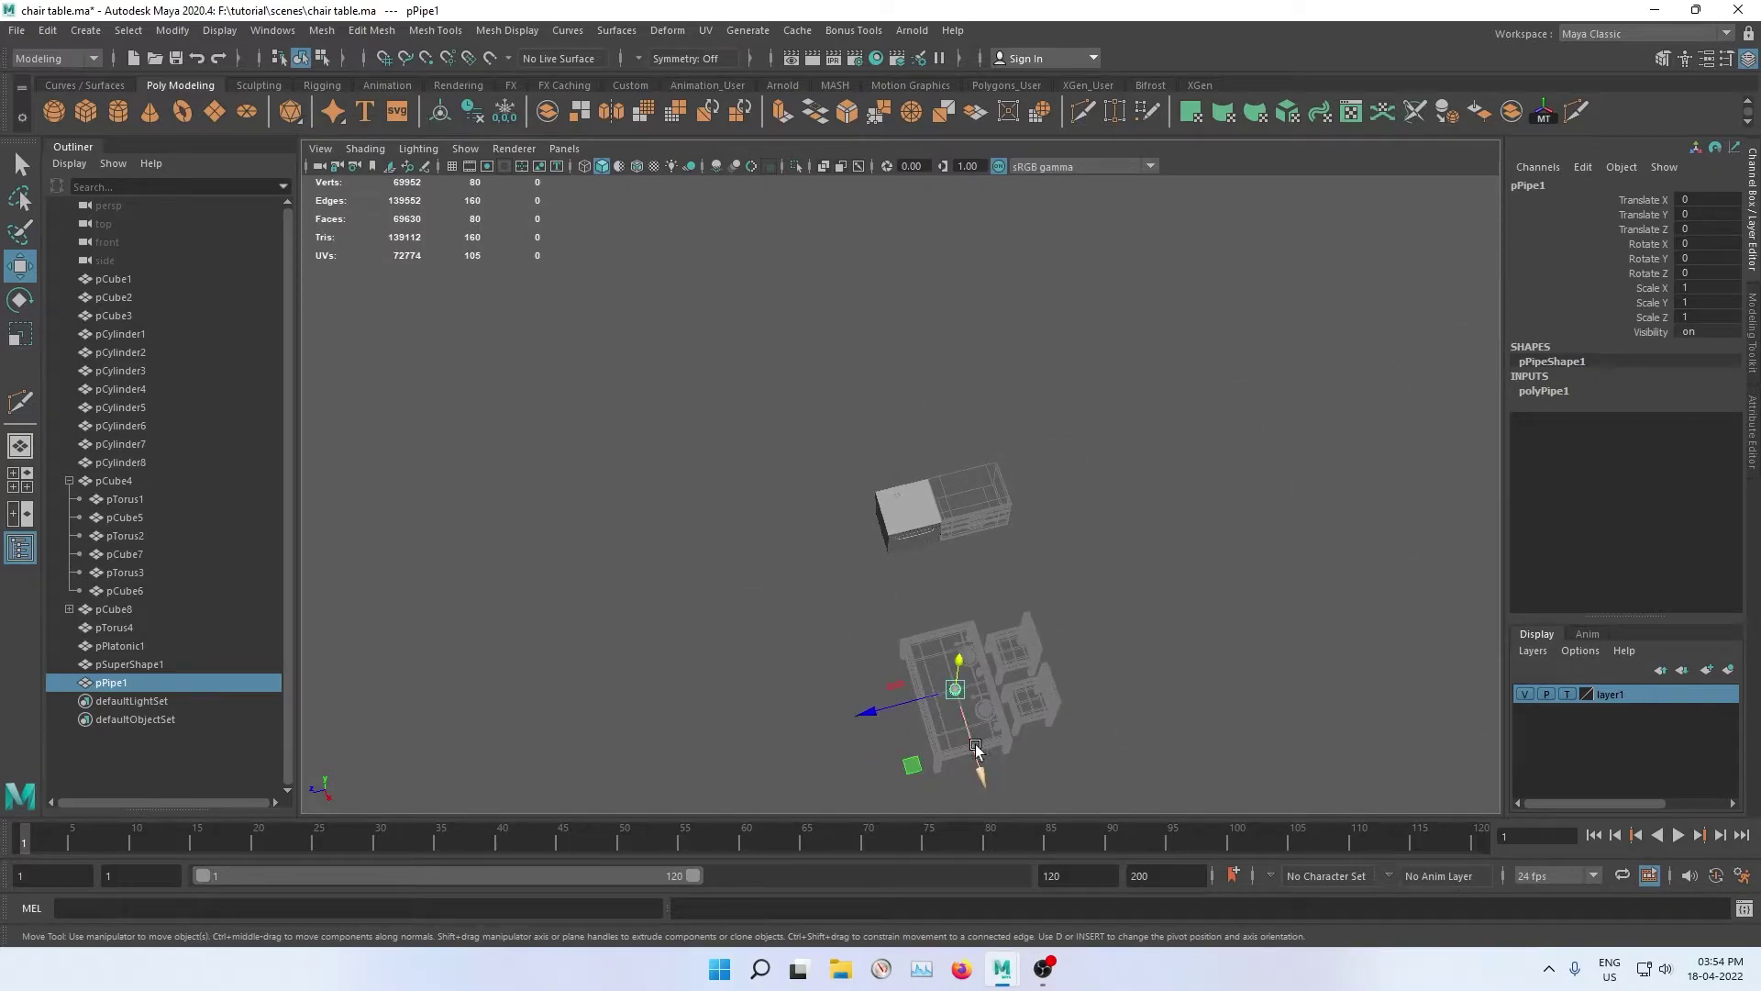
left_click_drag(980, 768, 940, 697)
scroll(982, 688, "up", 3)
scroll(889, 391, "up", 3)
scroll(890, 459, "up", 5)
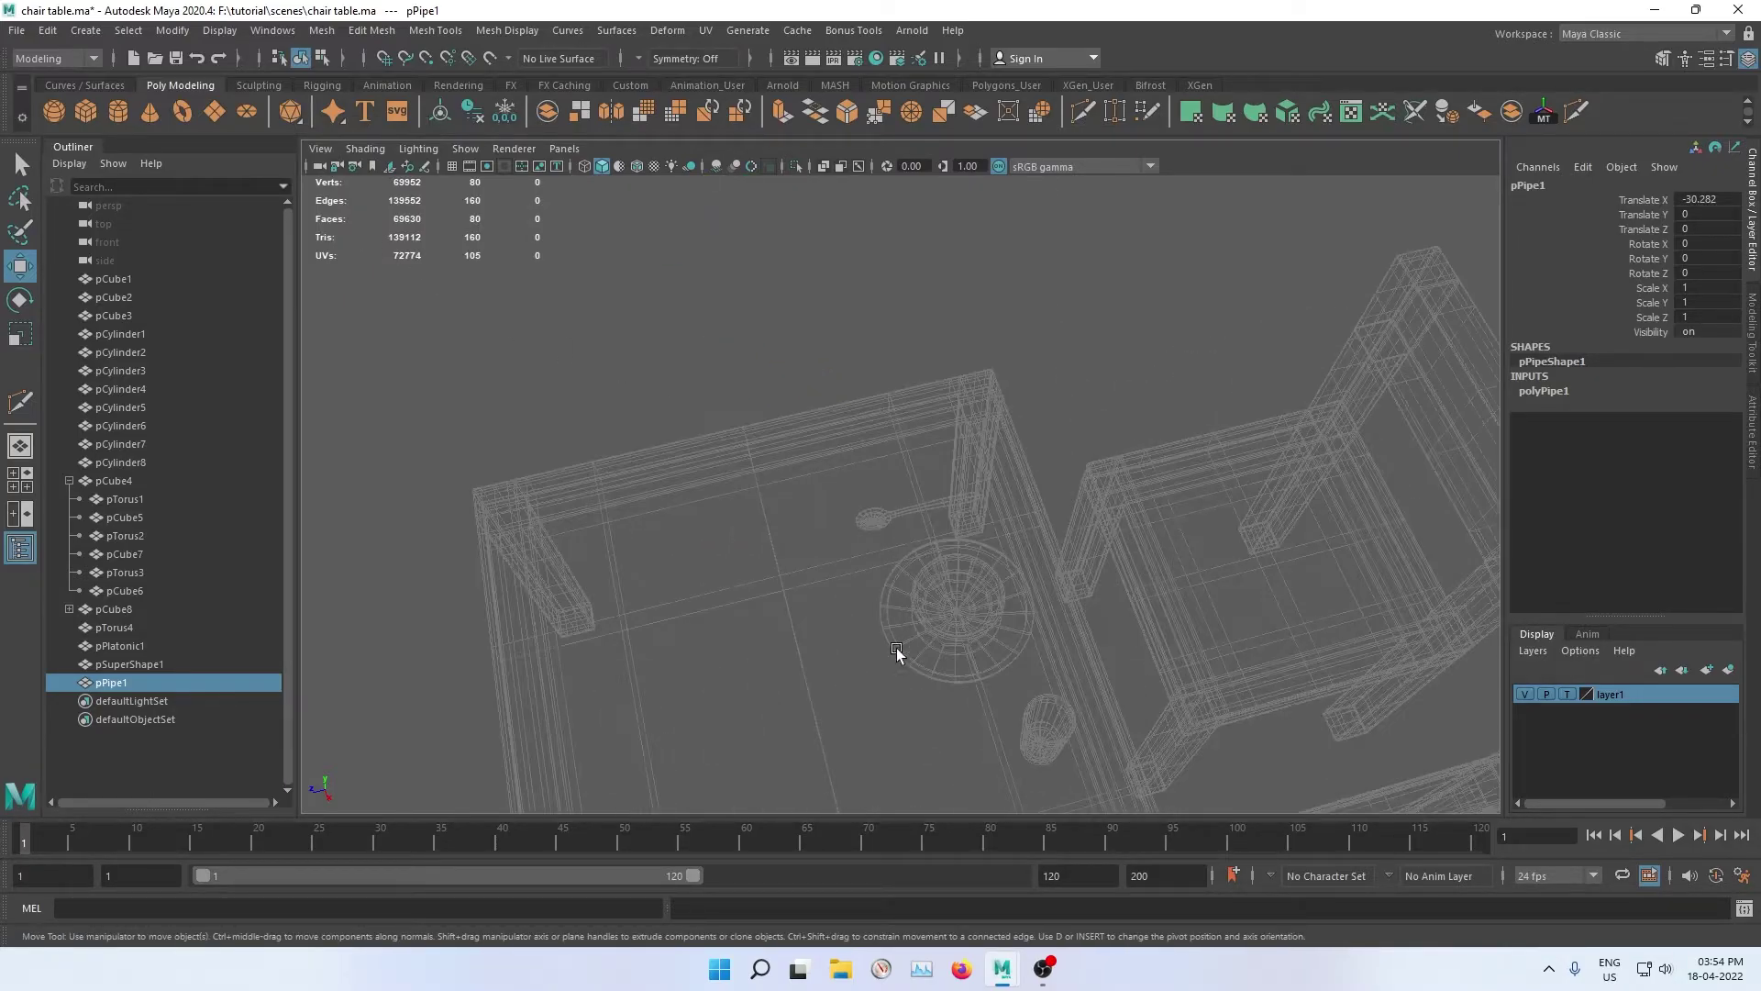
scroll(891, 550, "down", 5)
Step: Delete the stray super shape and select the pipe again
left_click(897, 593)
key("Delete")
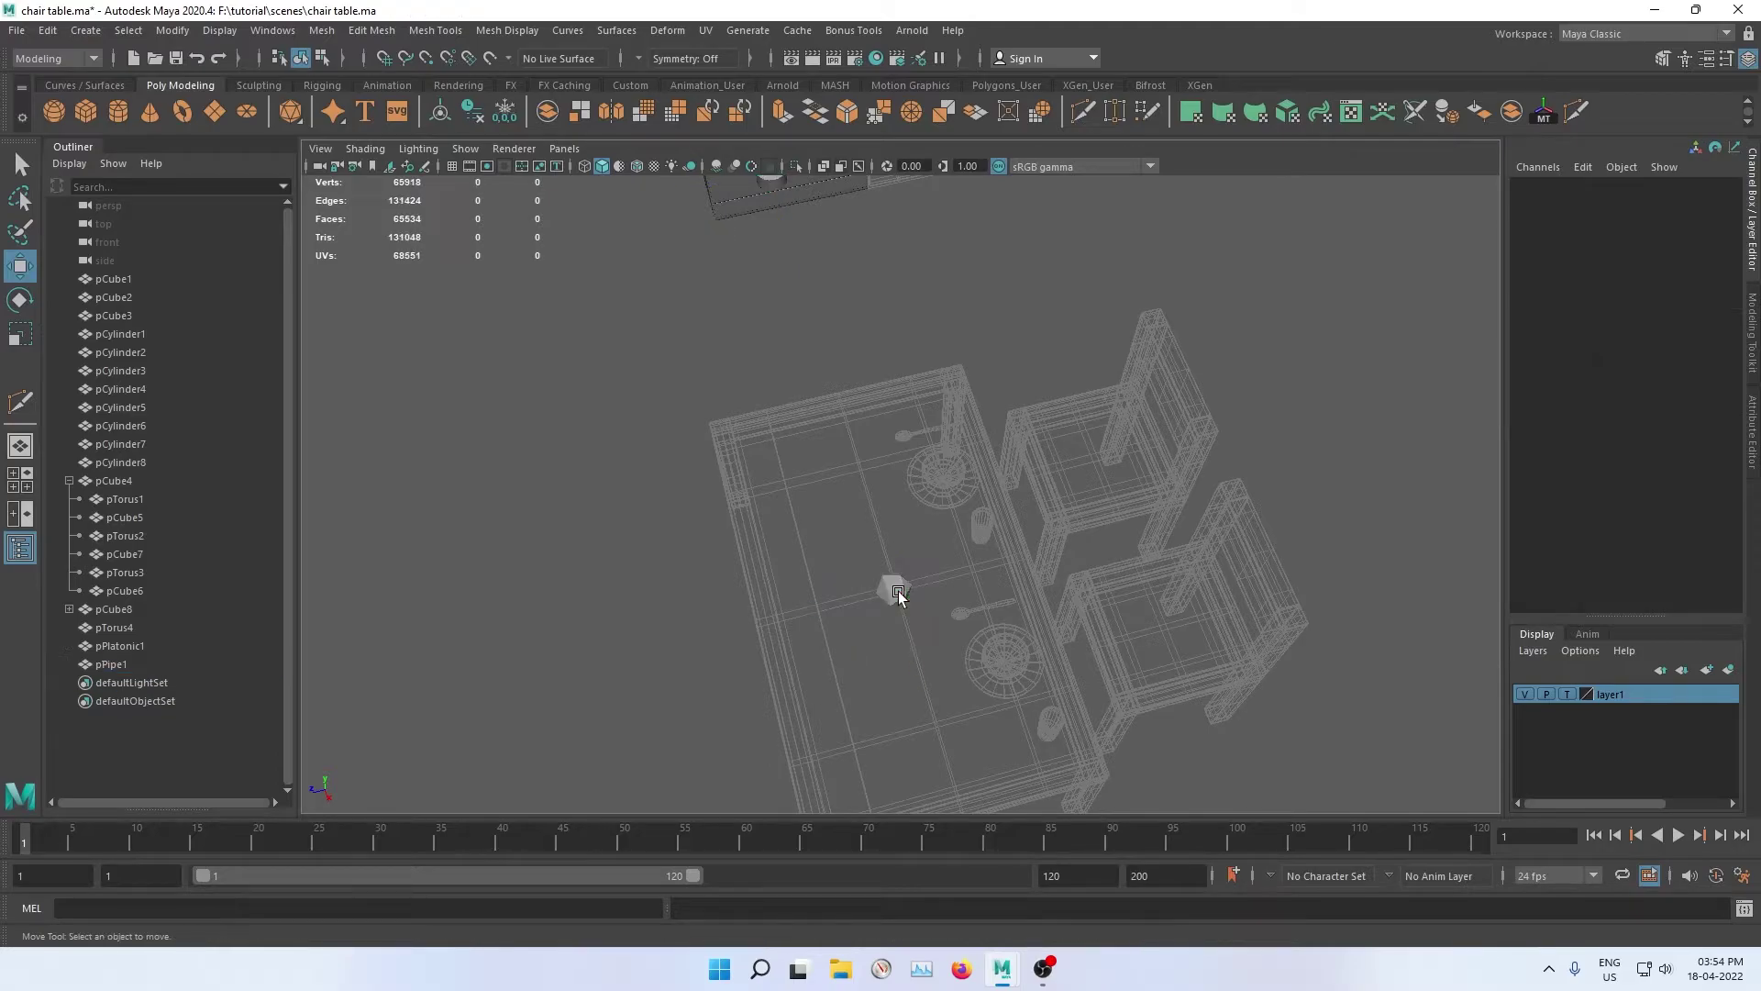
left_click(897, 585)
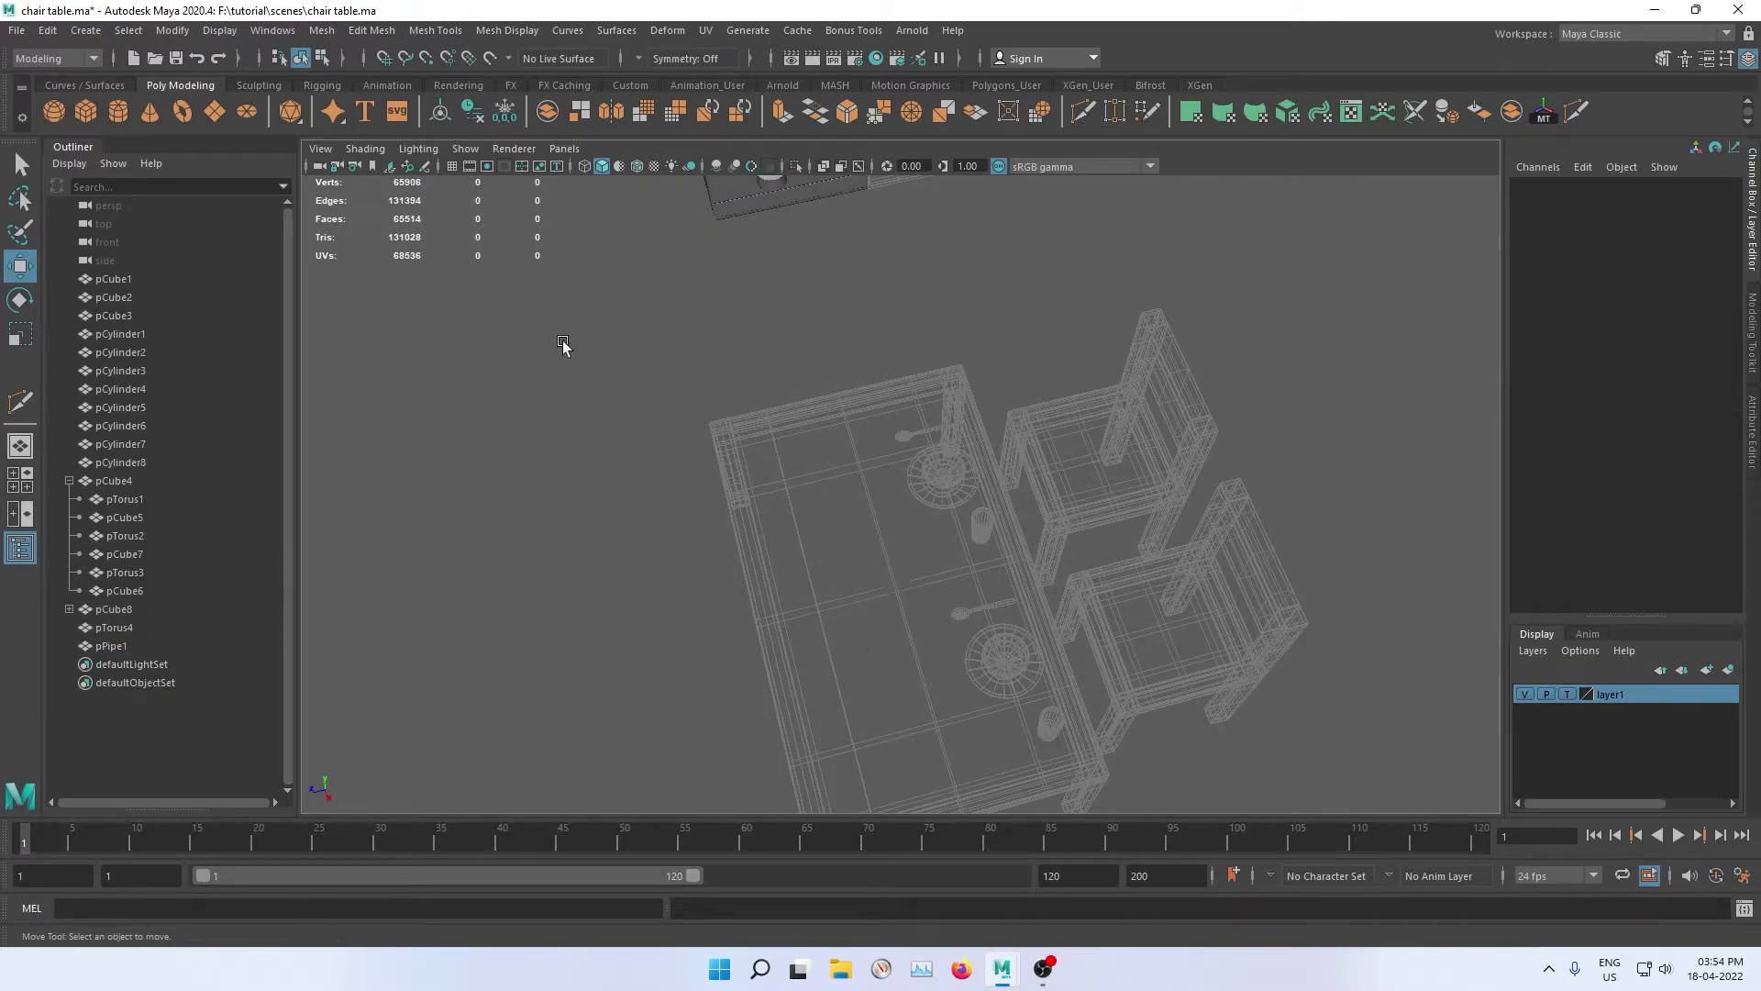
middle_click_drag(565, 346, 579, 521, "alt")
right_click(293, 114)
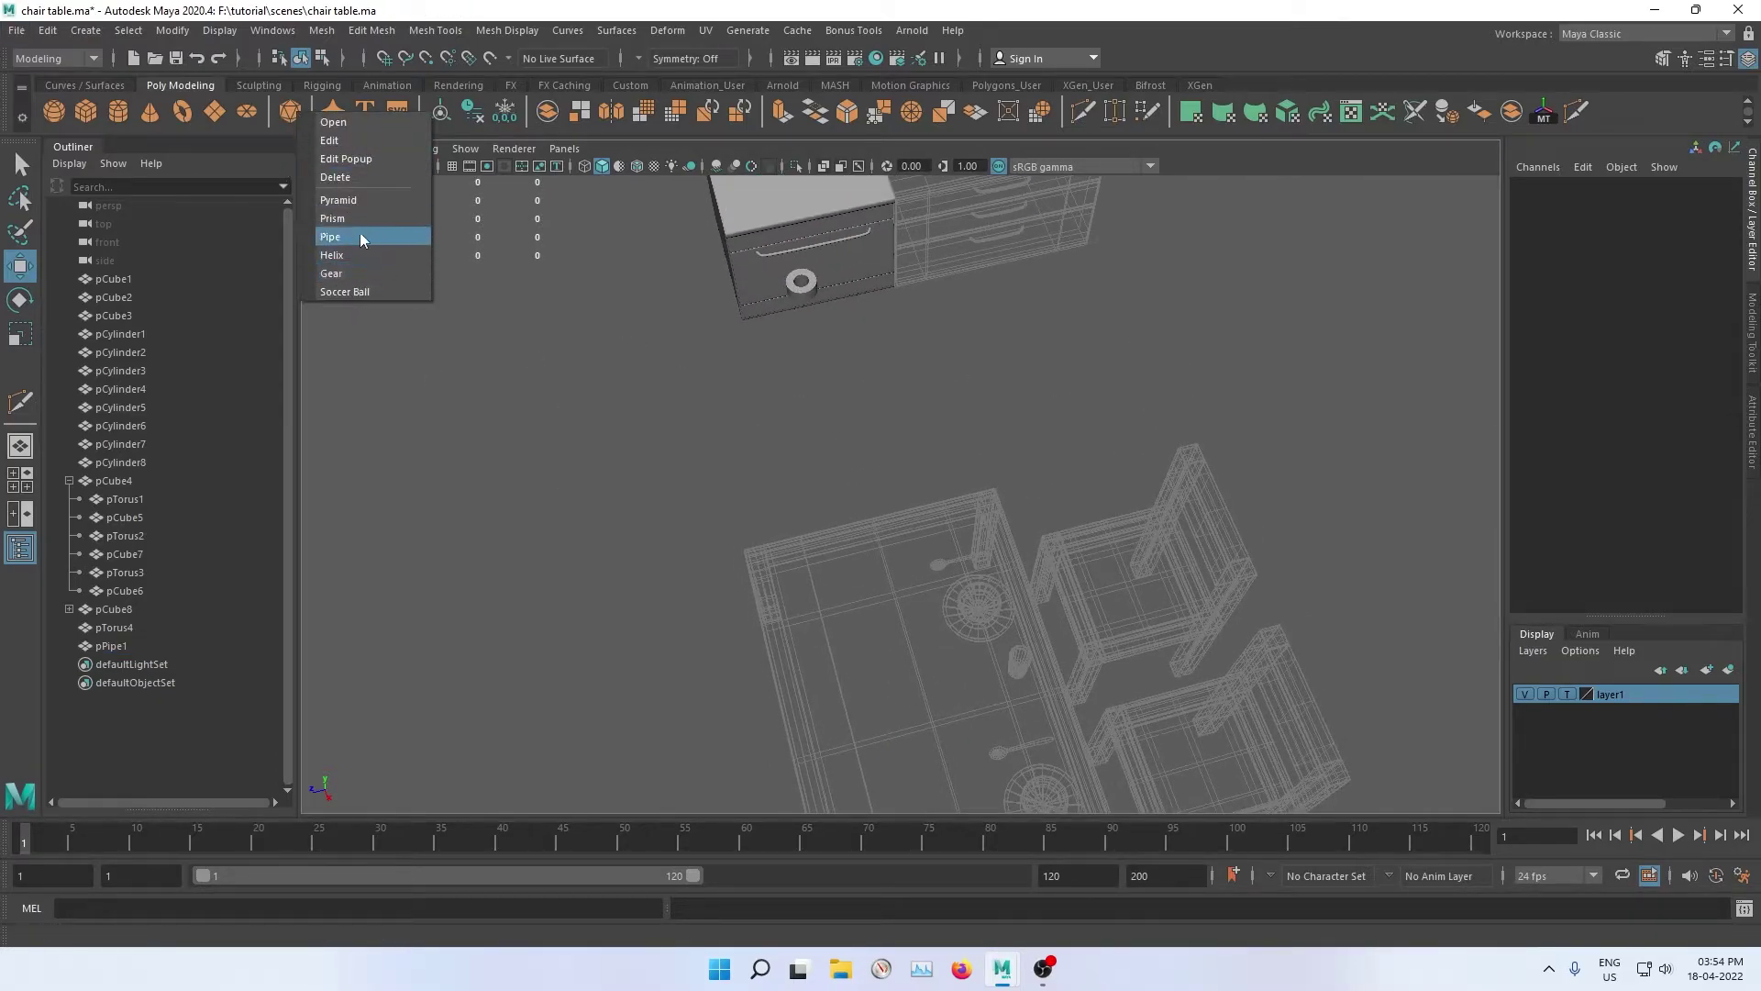
left_click(795, 290)
Step: In top view, snap pPipe1 onto pTorus4 with Match Translation
right_click_drag(608, 322, 877, 549, "alt")
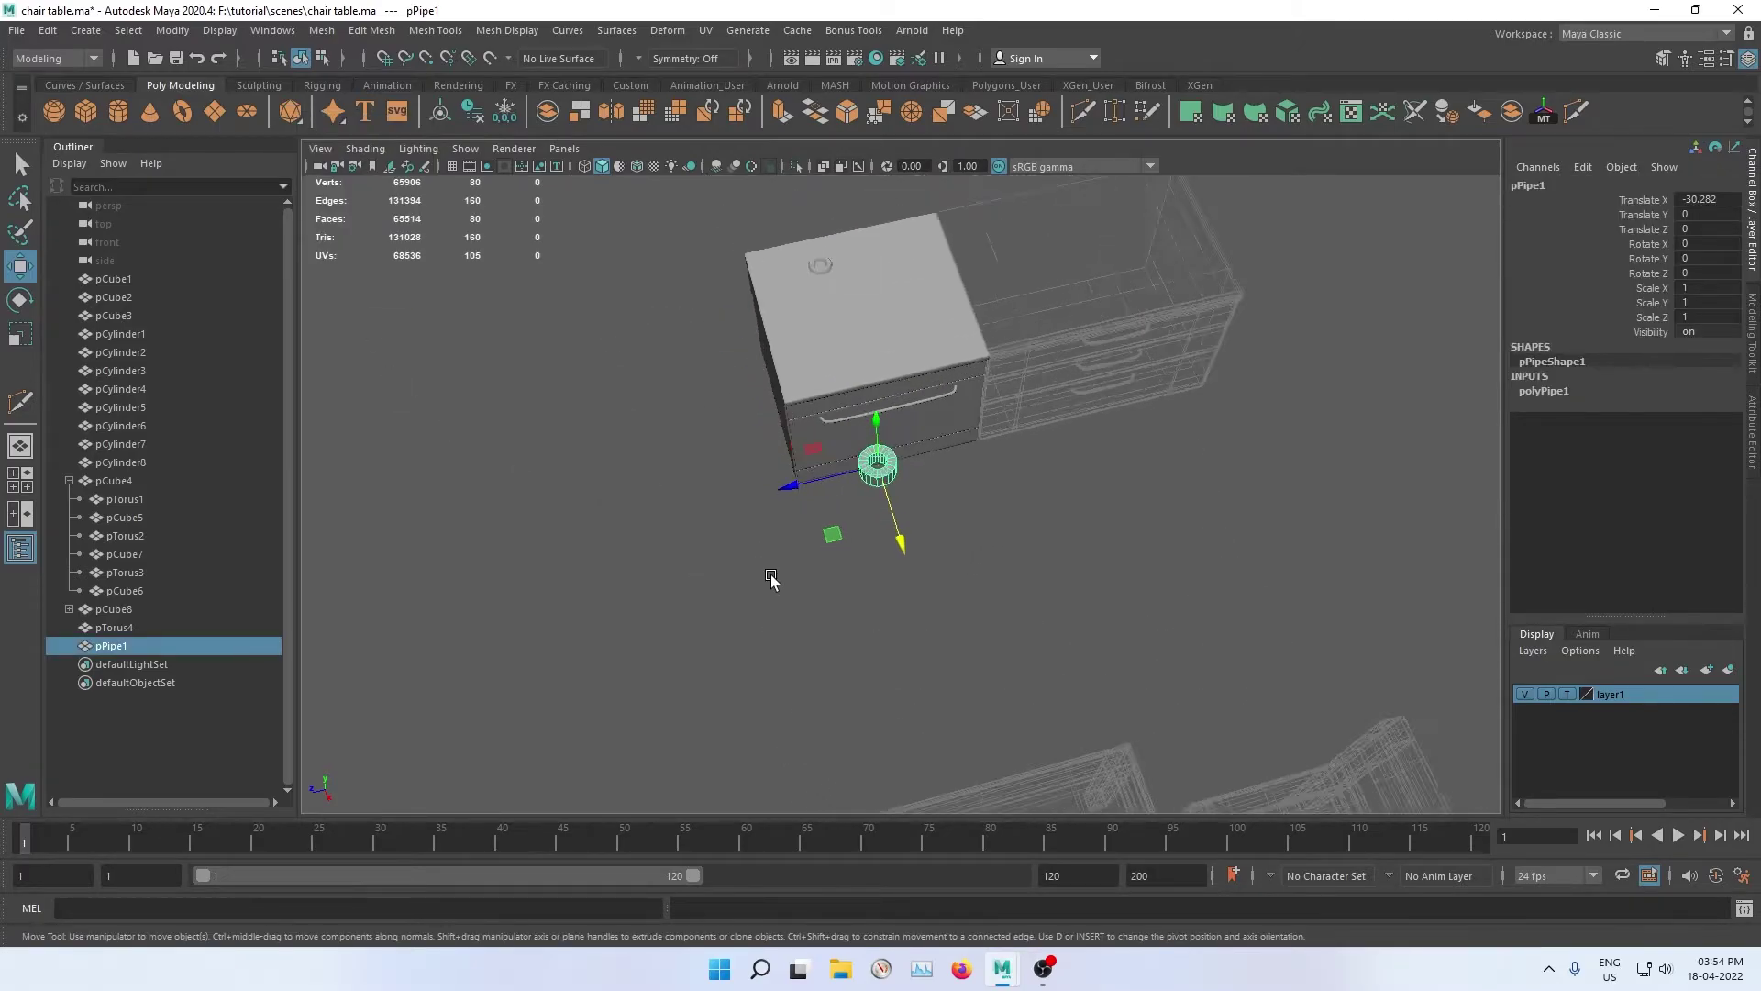
key("space")
key("space")
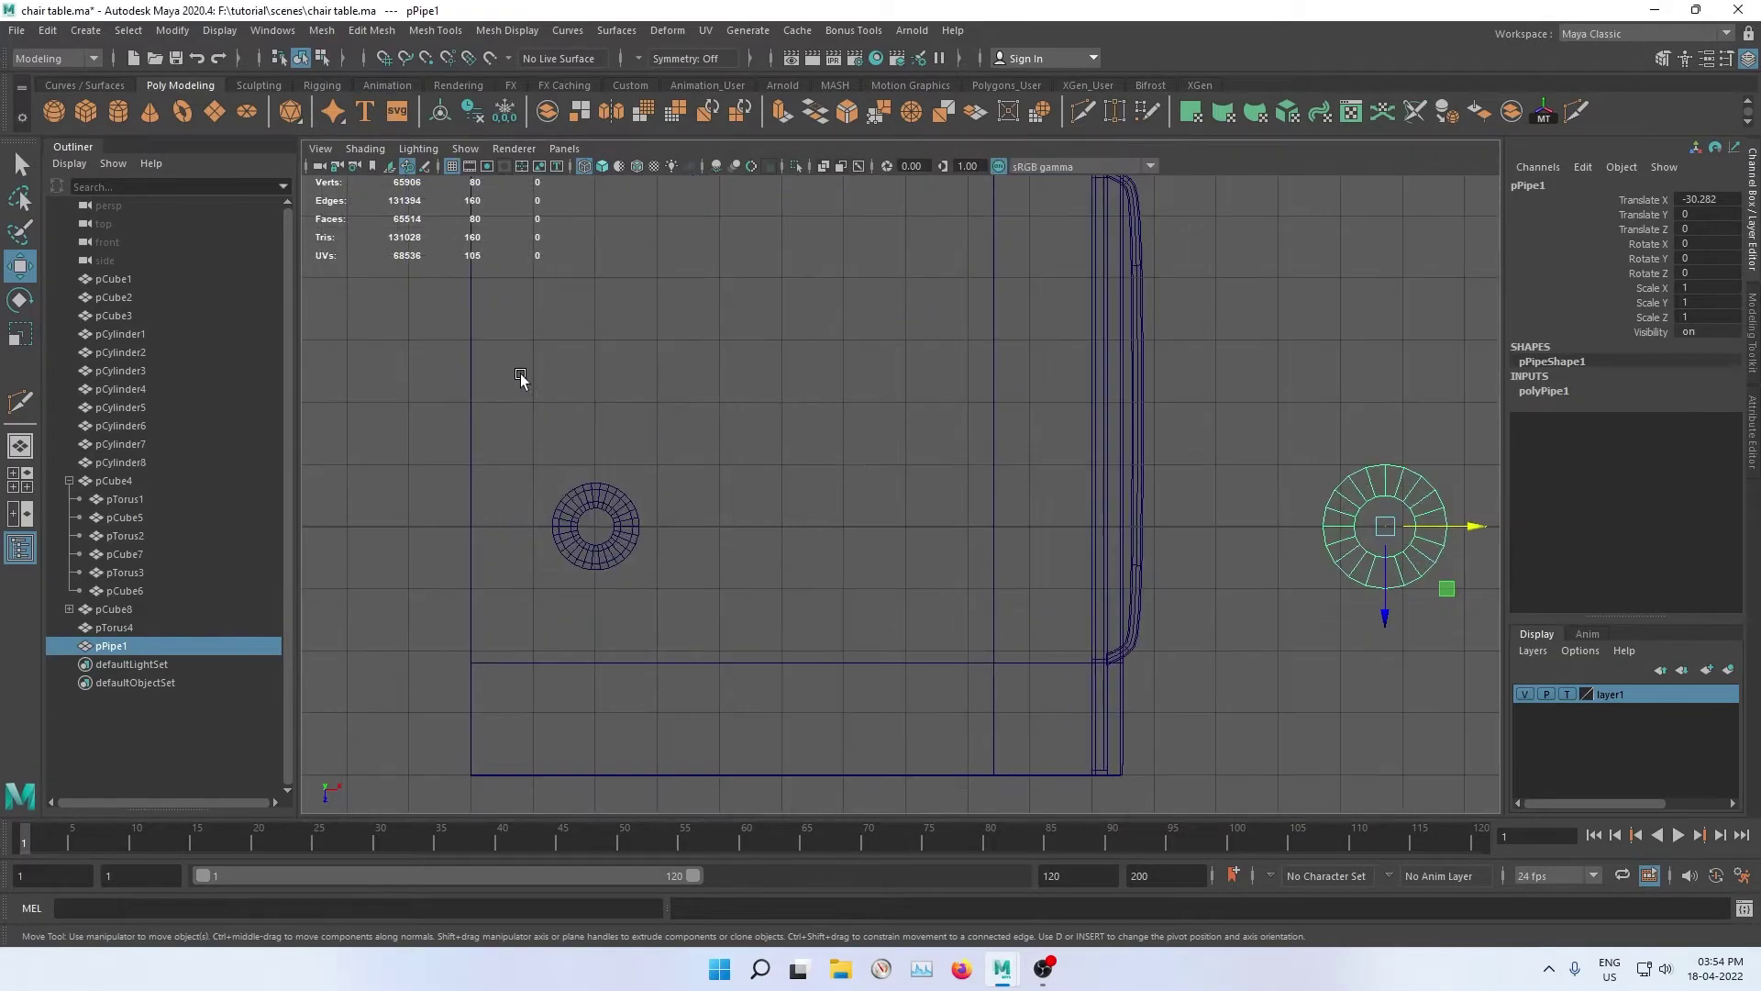
mouse_move(519, 382)
right_mouse_down("alt")
mouse_move(657, 476)
mouse_move(713, 470)
right_mouse_up("alt")
middle_click_drag(713, 470, 730, 470, "alt")
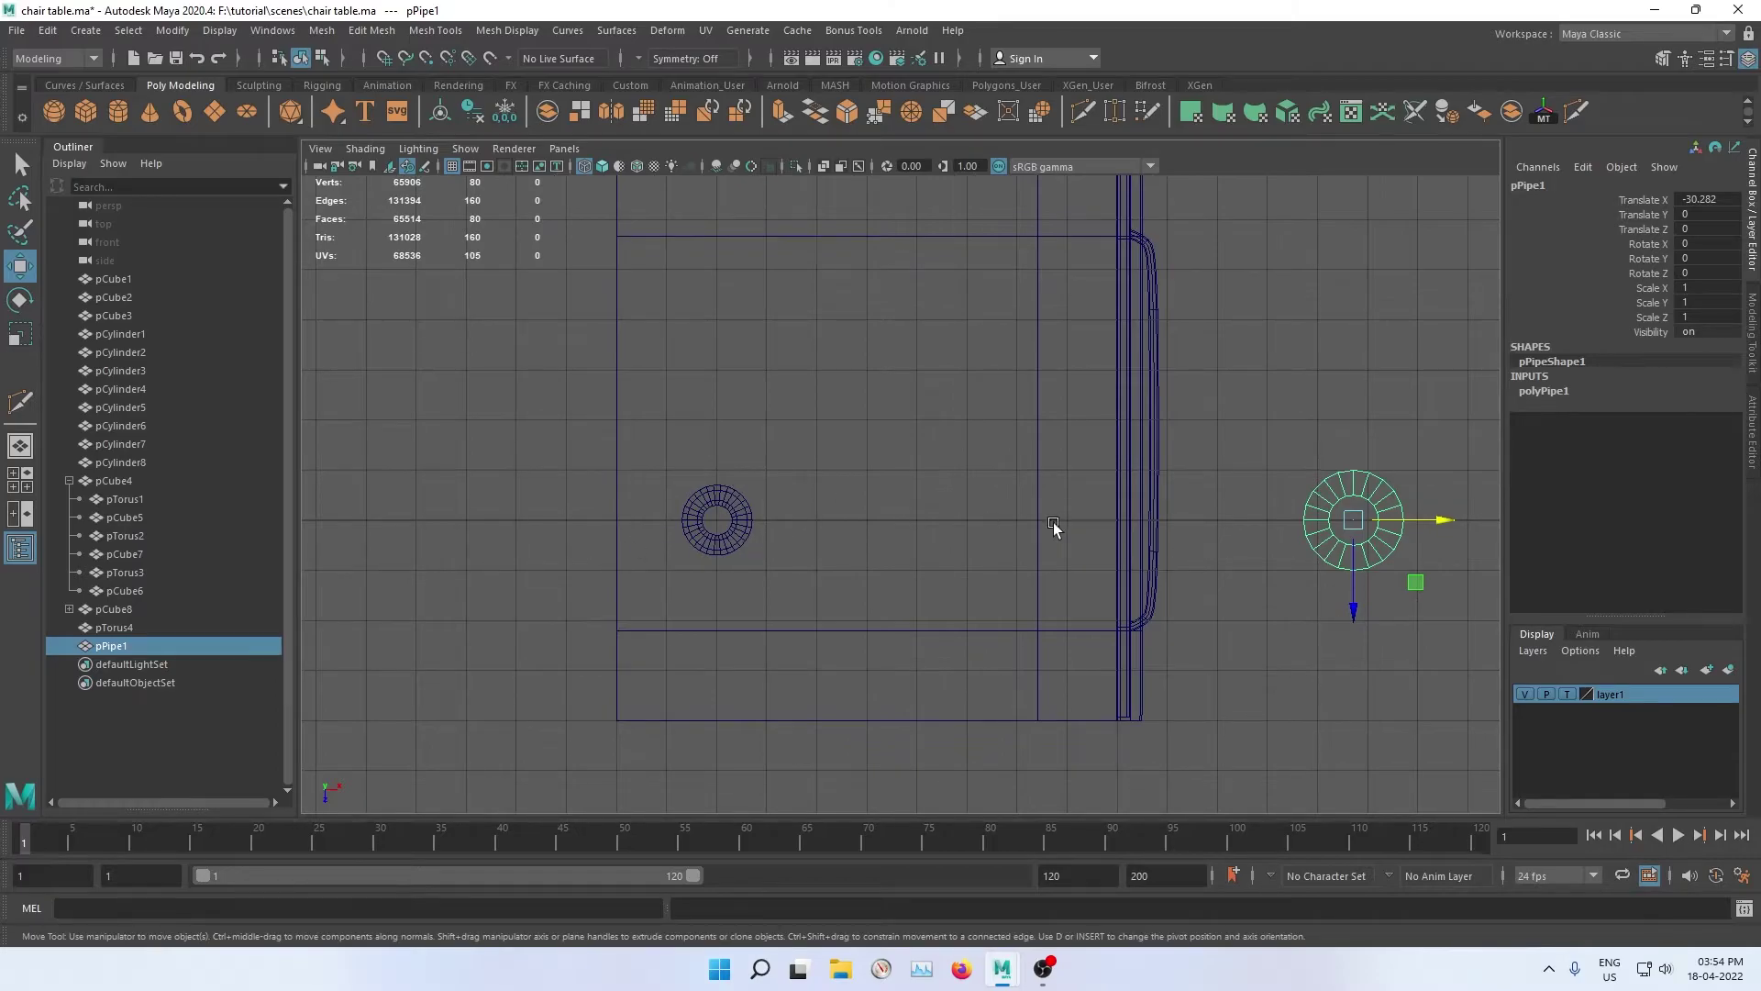
left_click(1326, 448)
left_click(1350, 491)
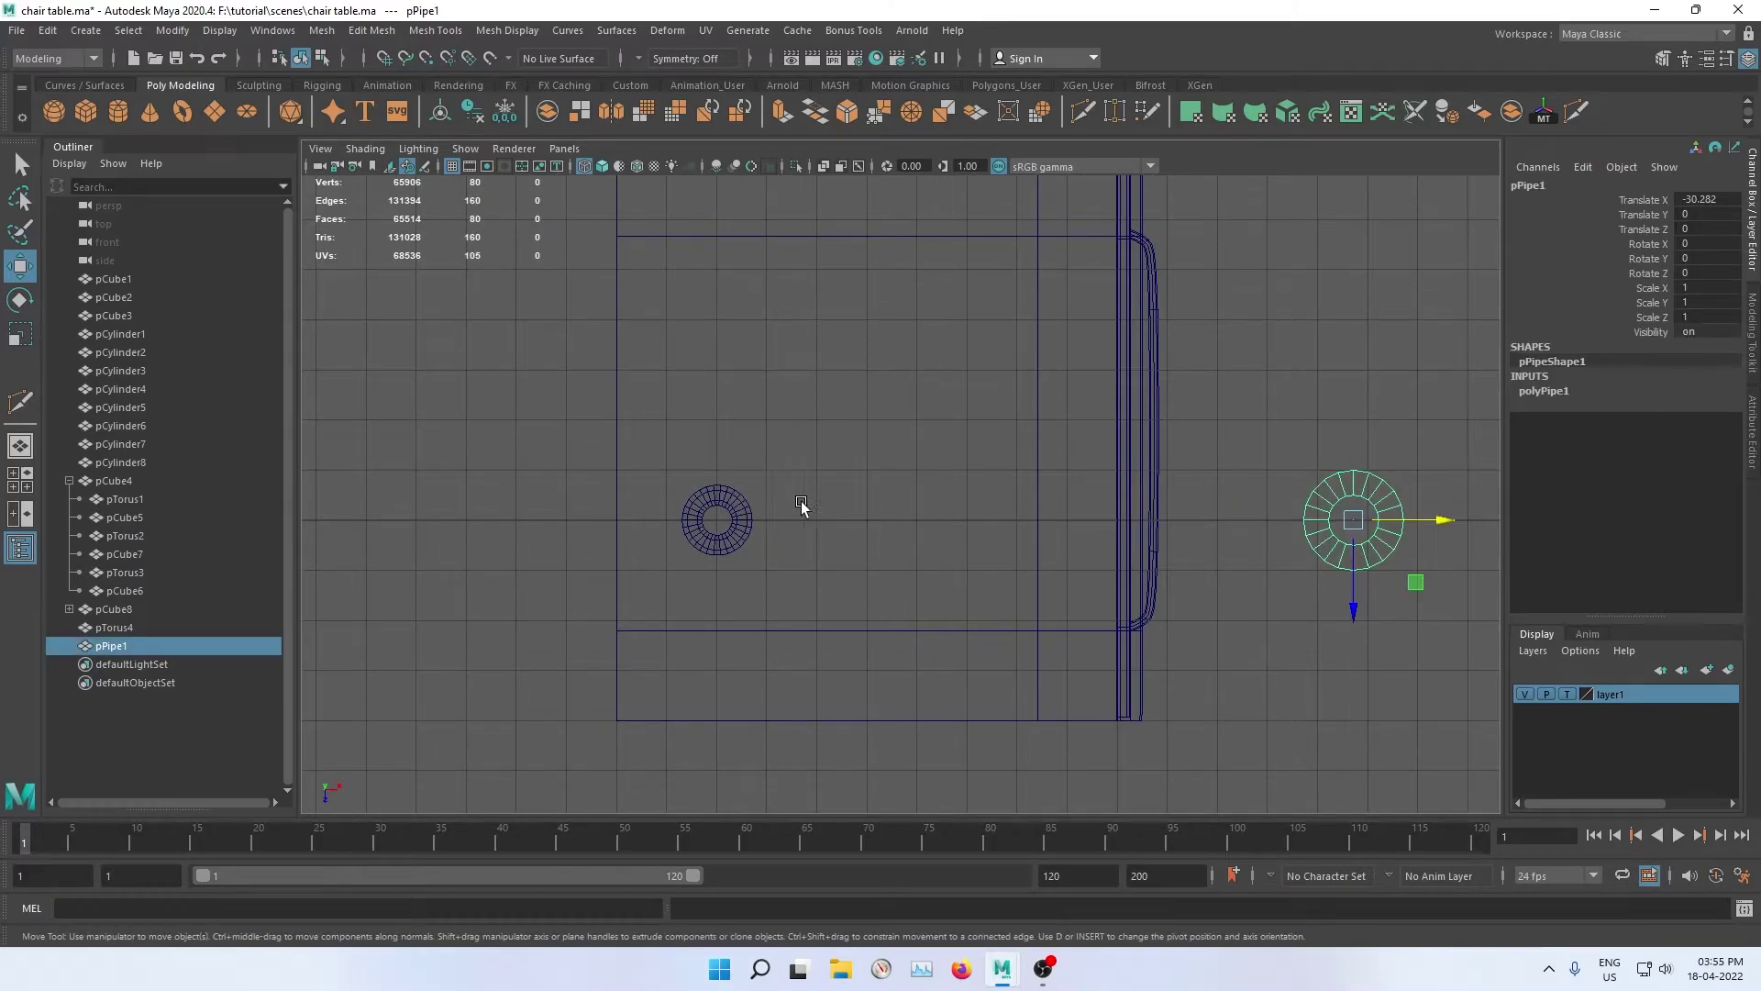
left_click(741, 505, "shift")
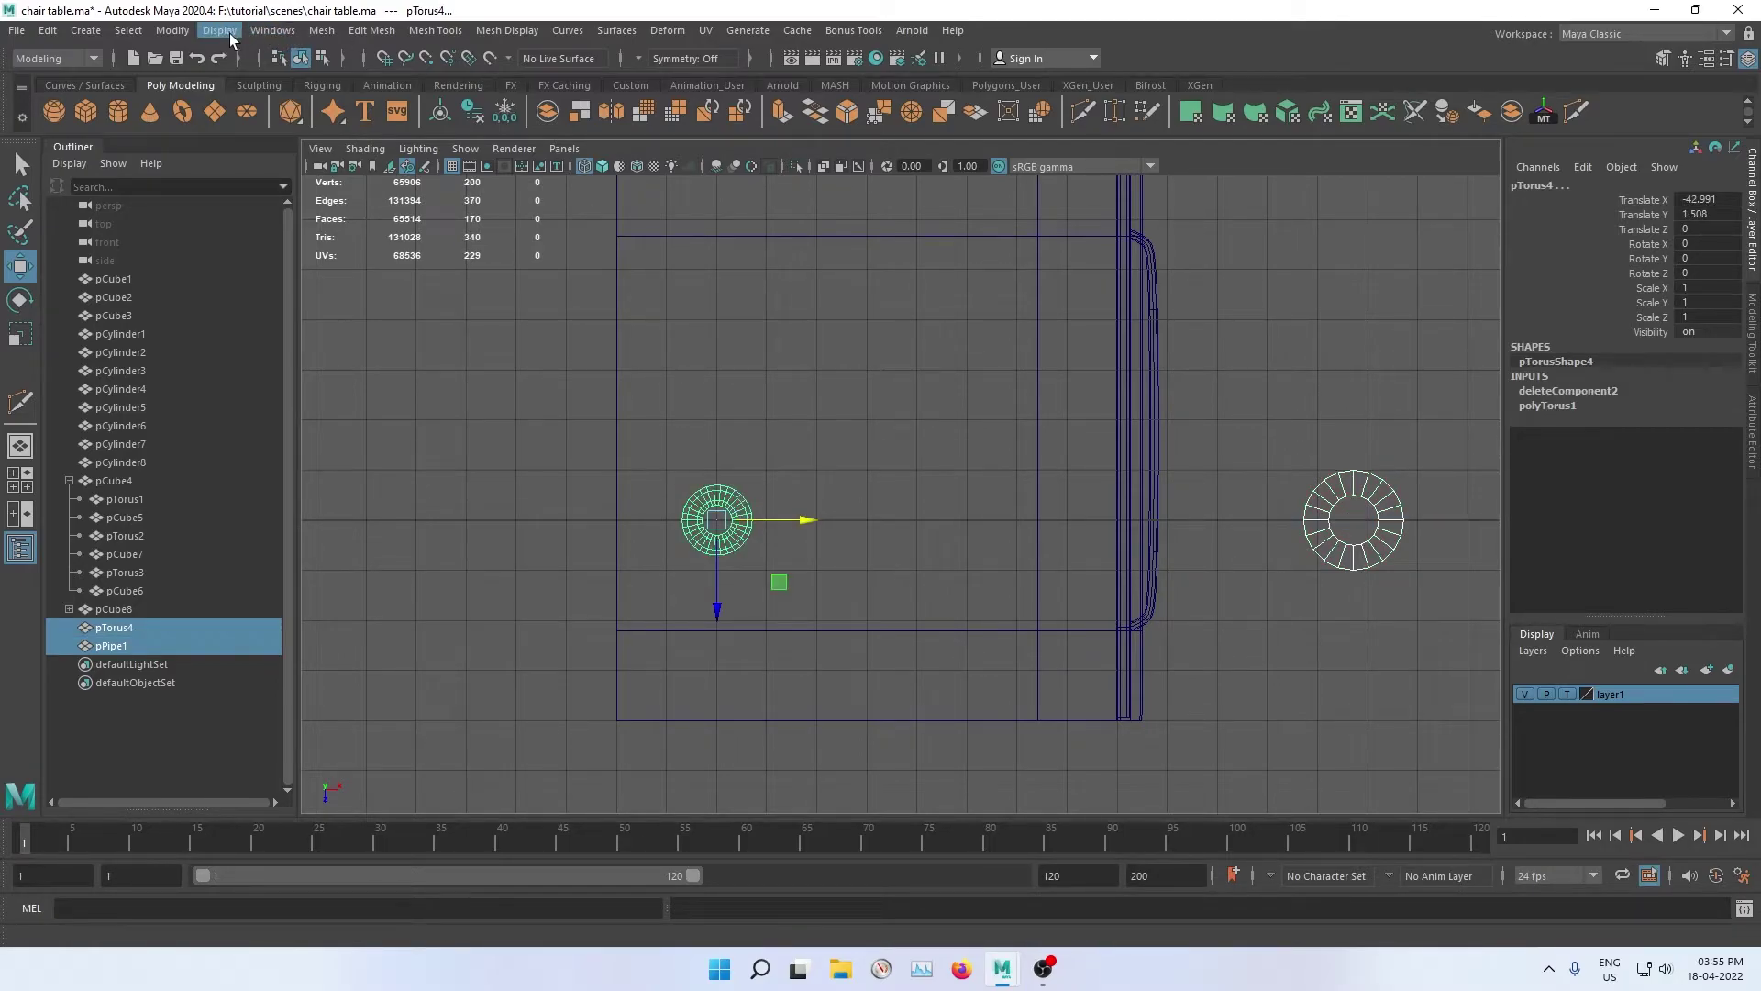
left_click(179, 34)
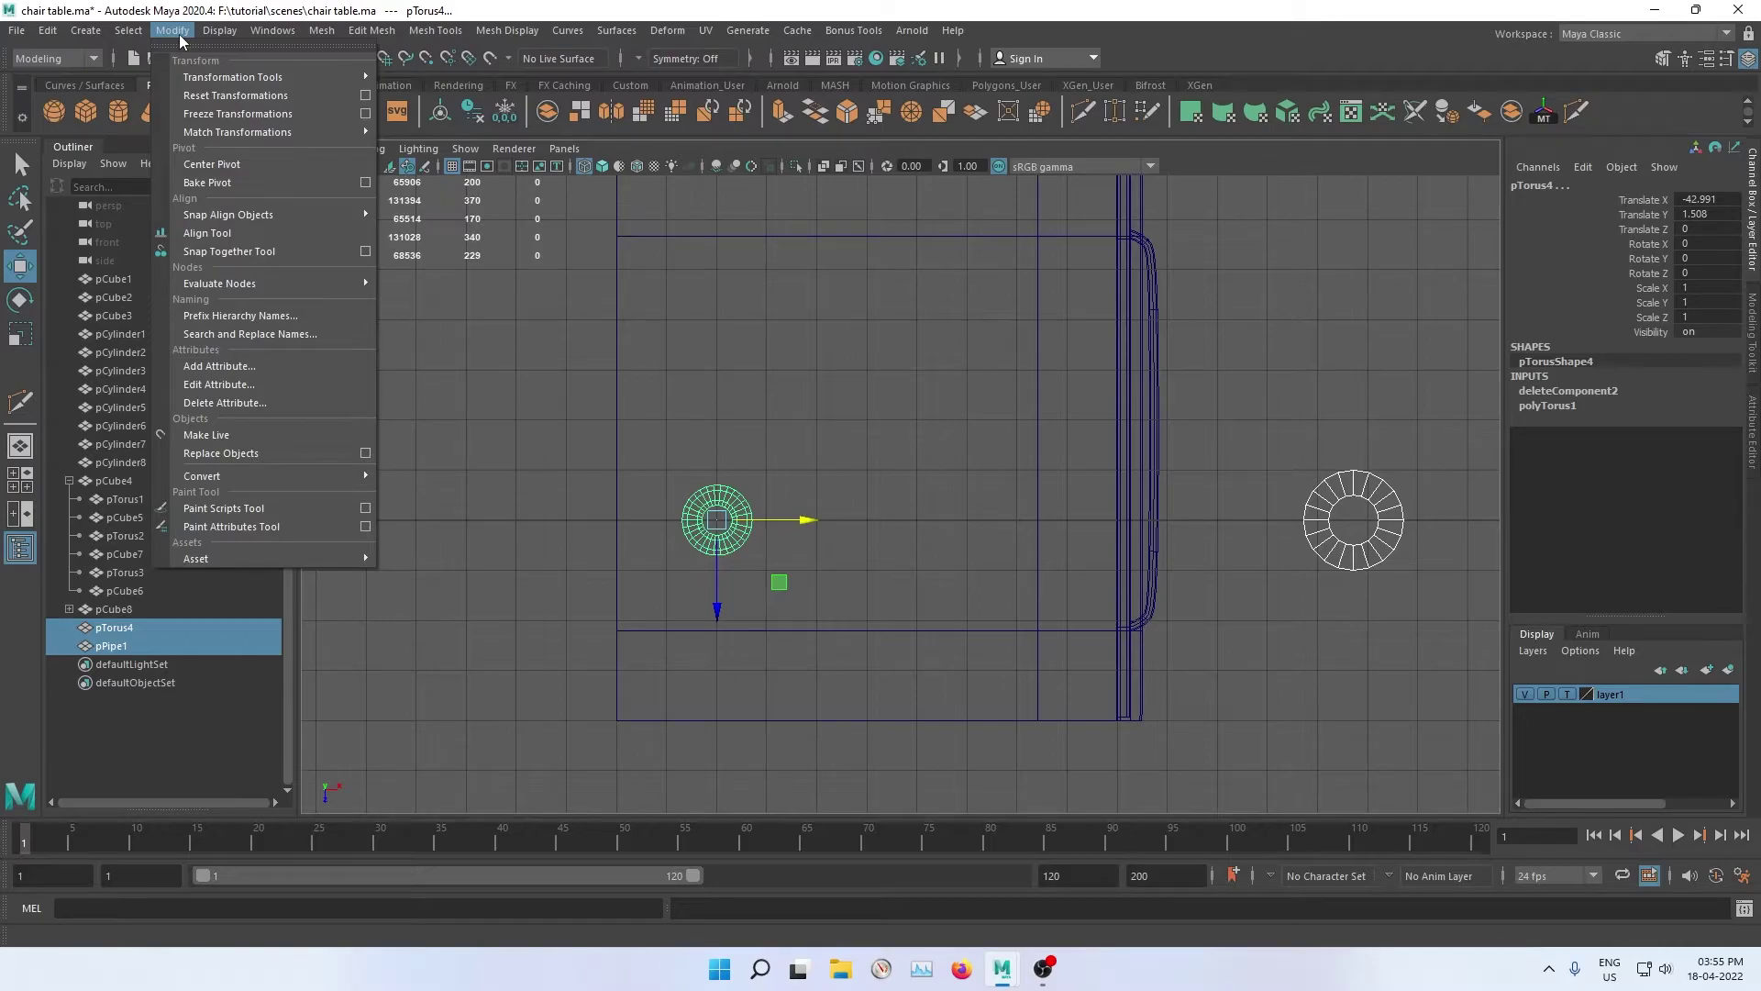
mouse_move(237, 132)
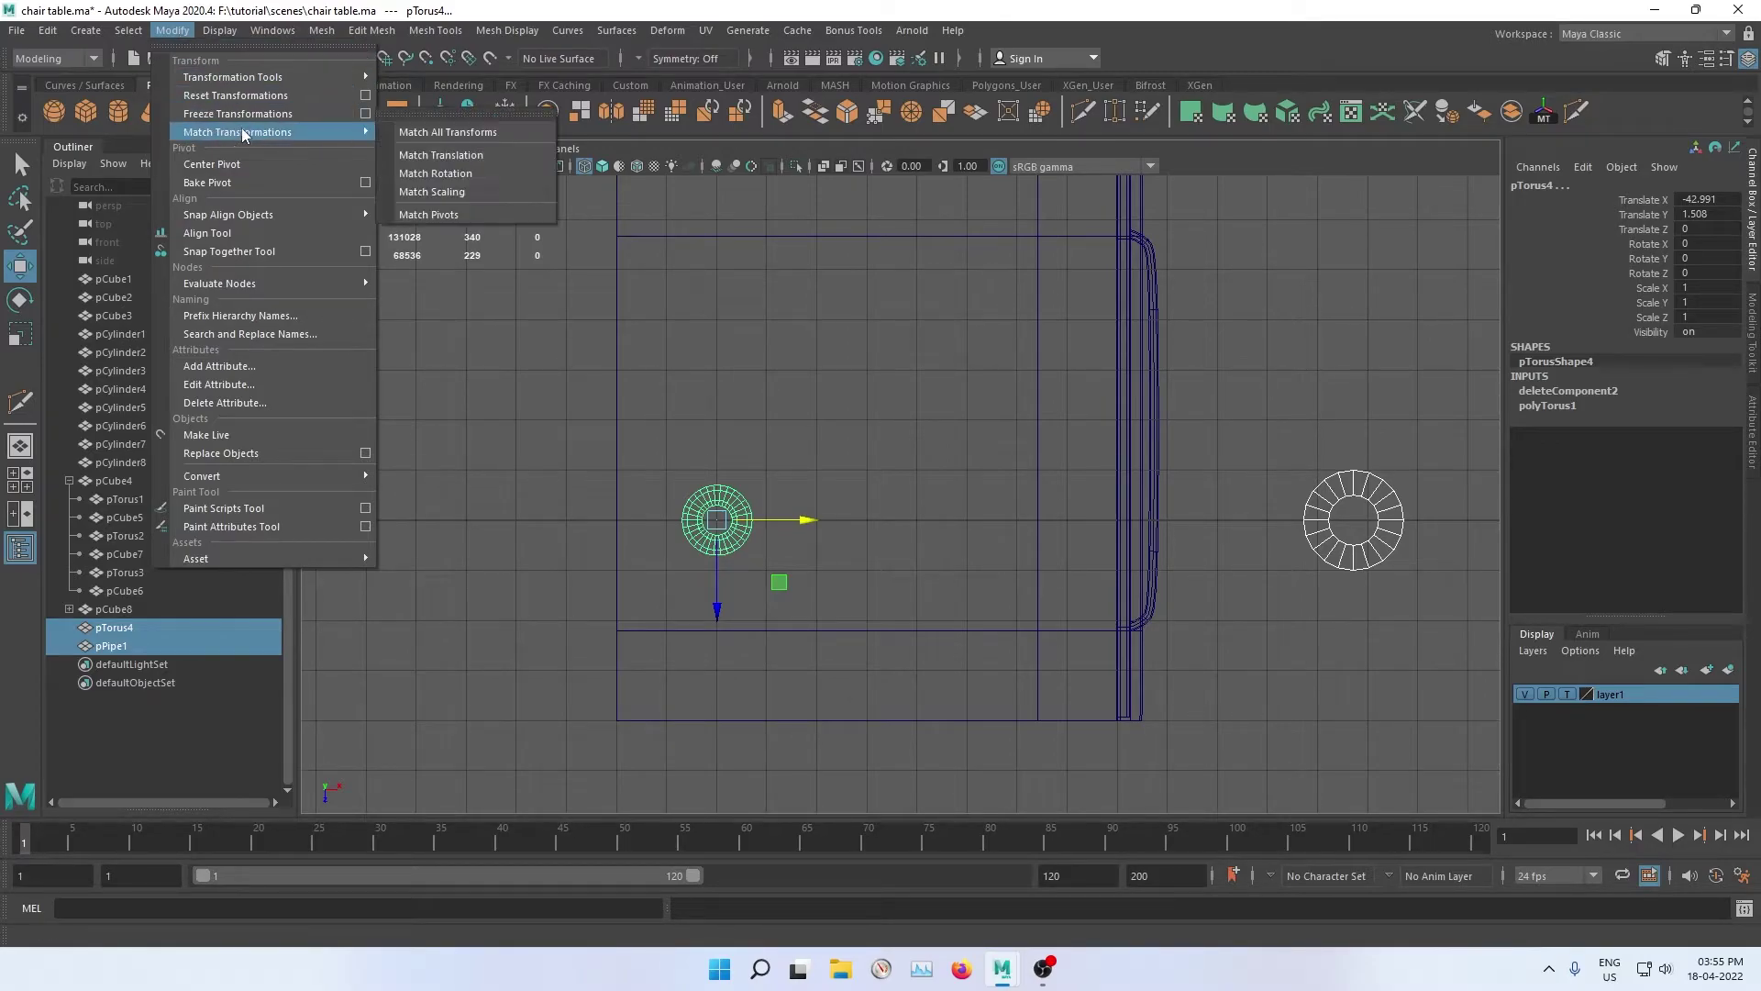
left_click(438, 156)
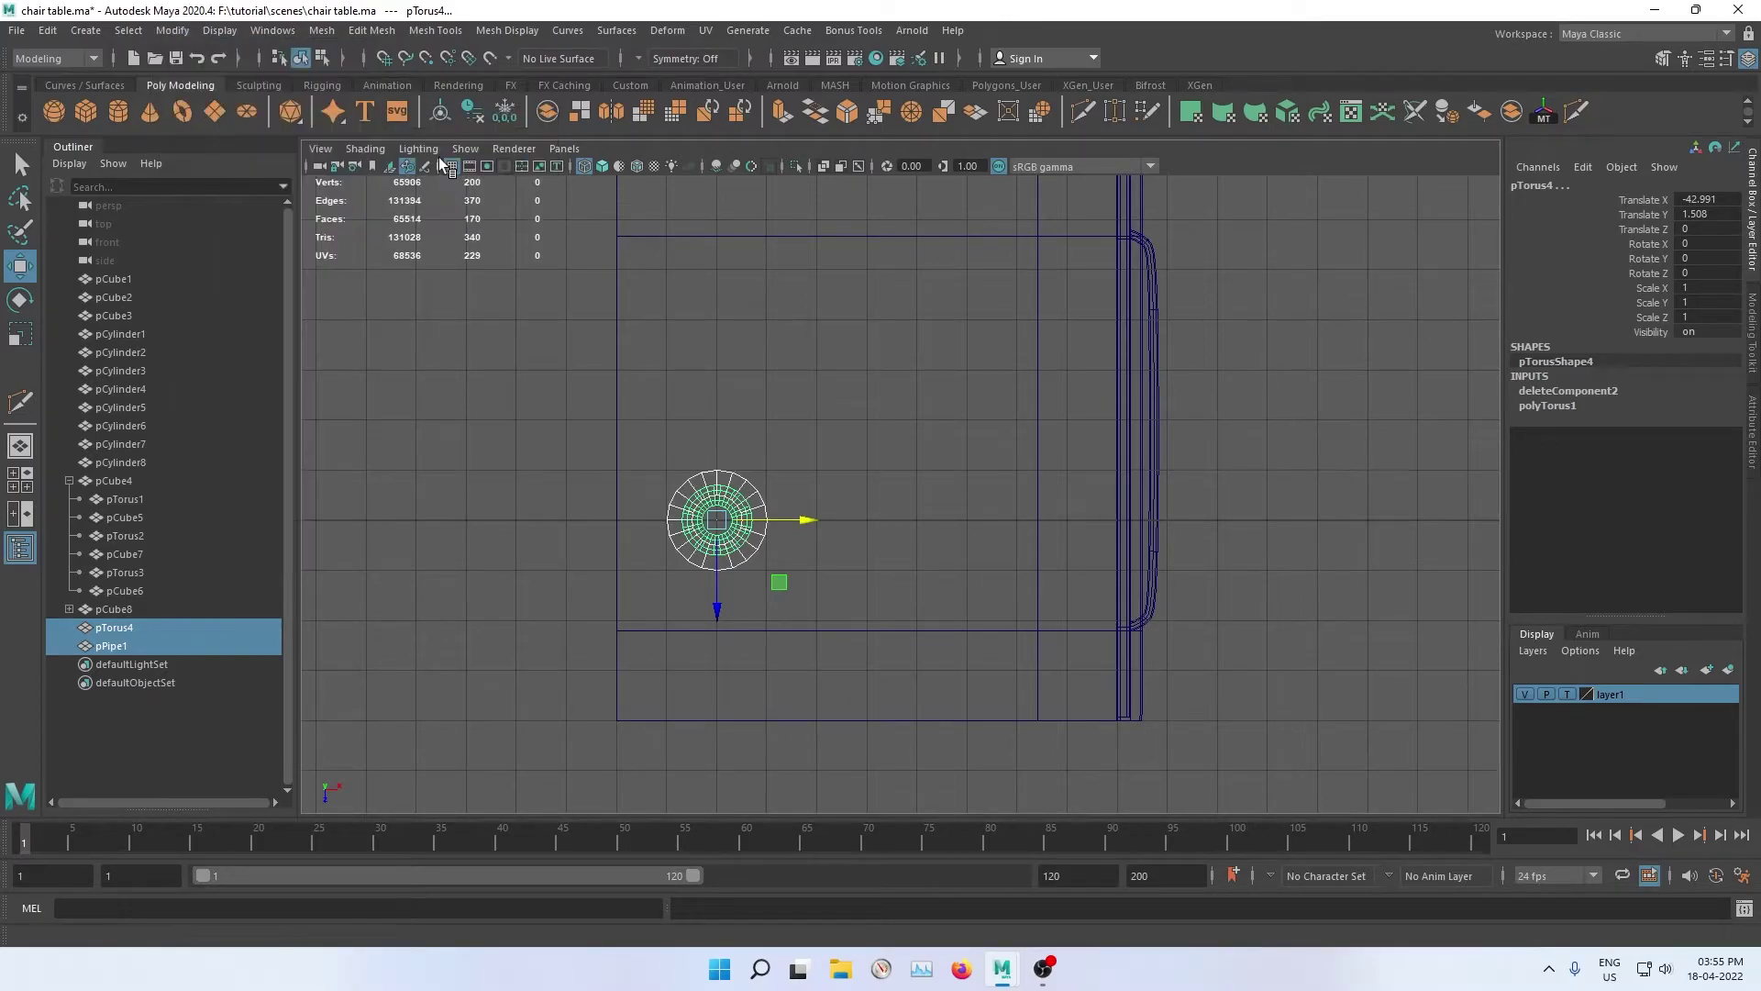
Step: Select only the pipe, centred in the top view
left_click(449, 392)
left_click(751, 495)
scroll(751, 495, "up", 3)
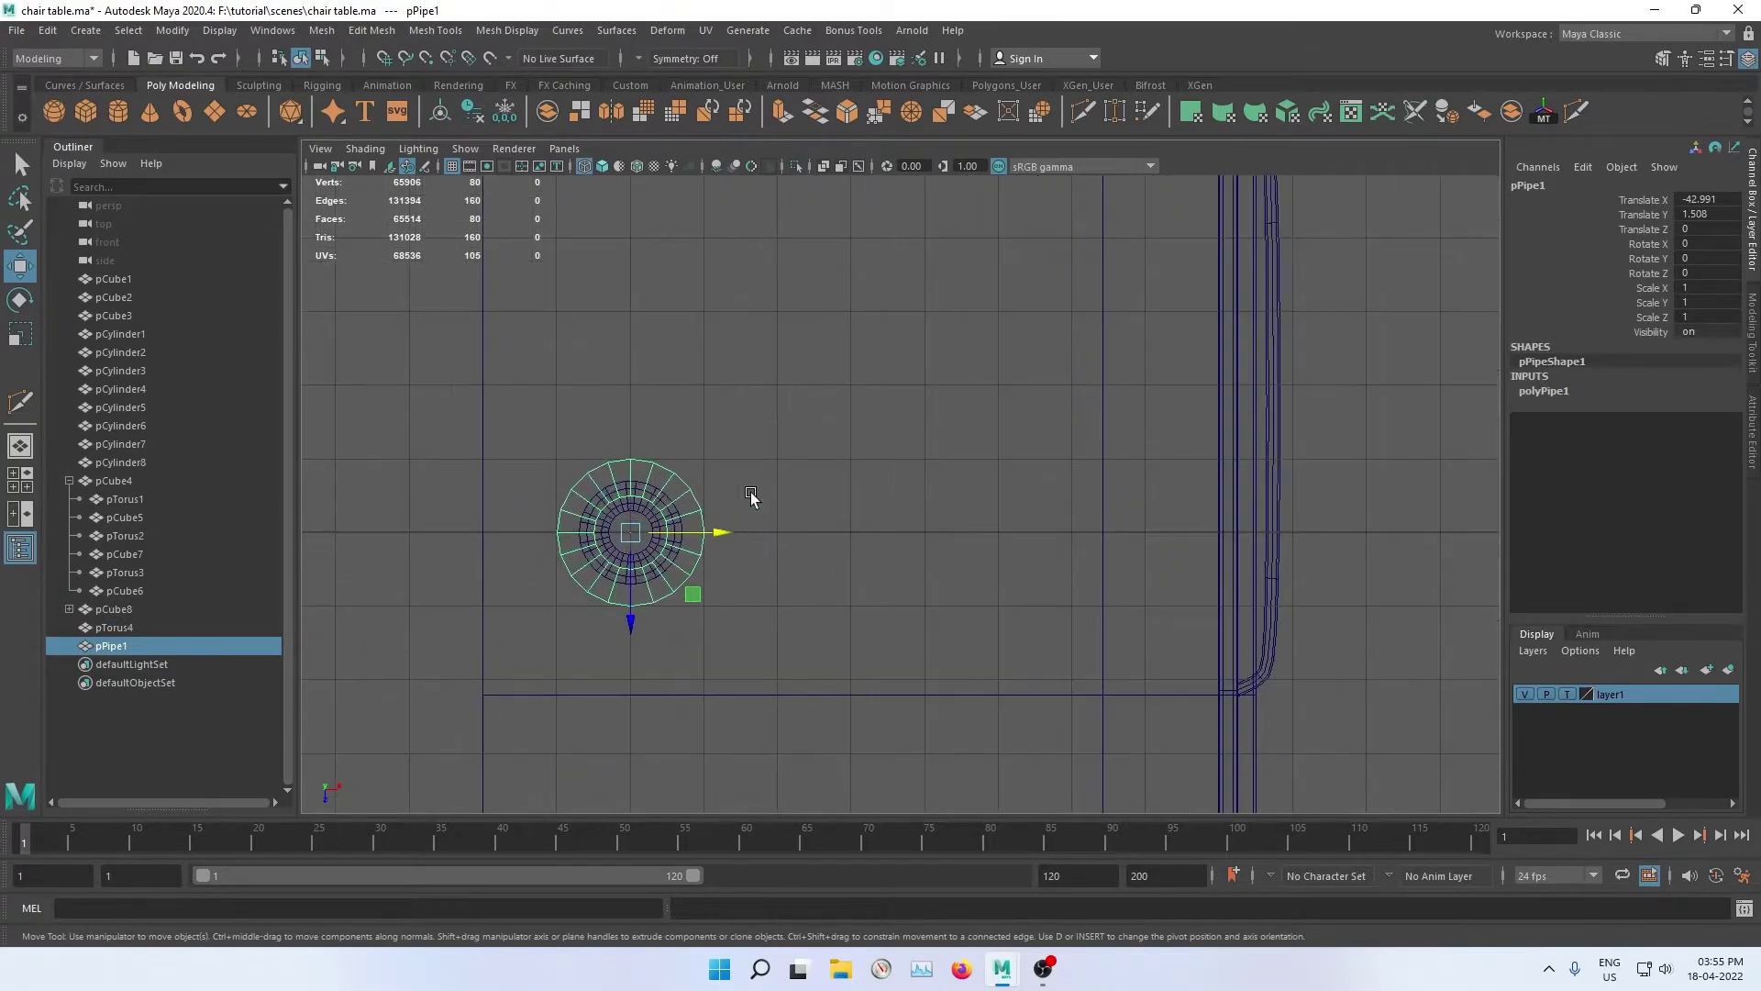
middle_click_drag(832, 437, 983, 345, "alt")
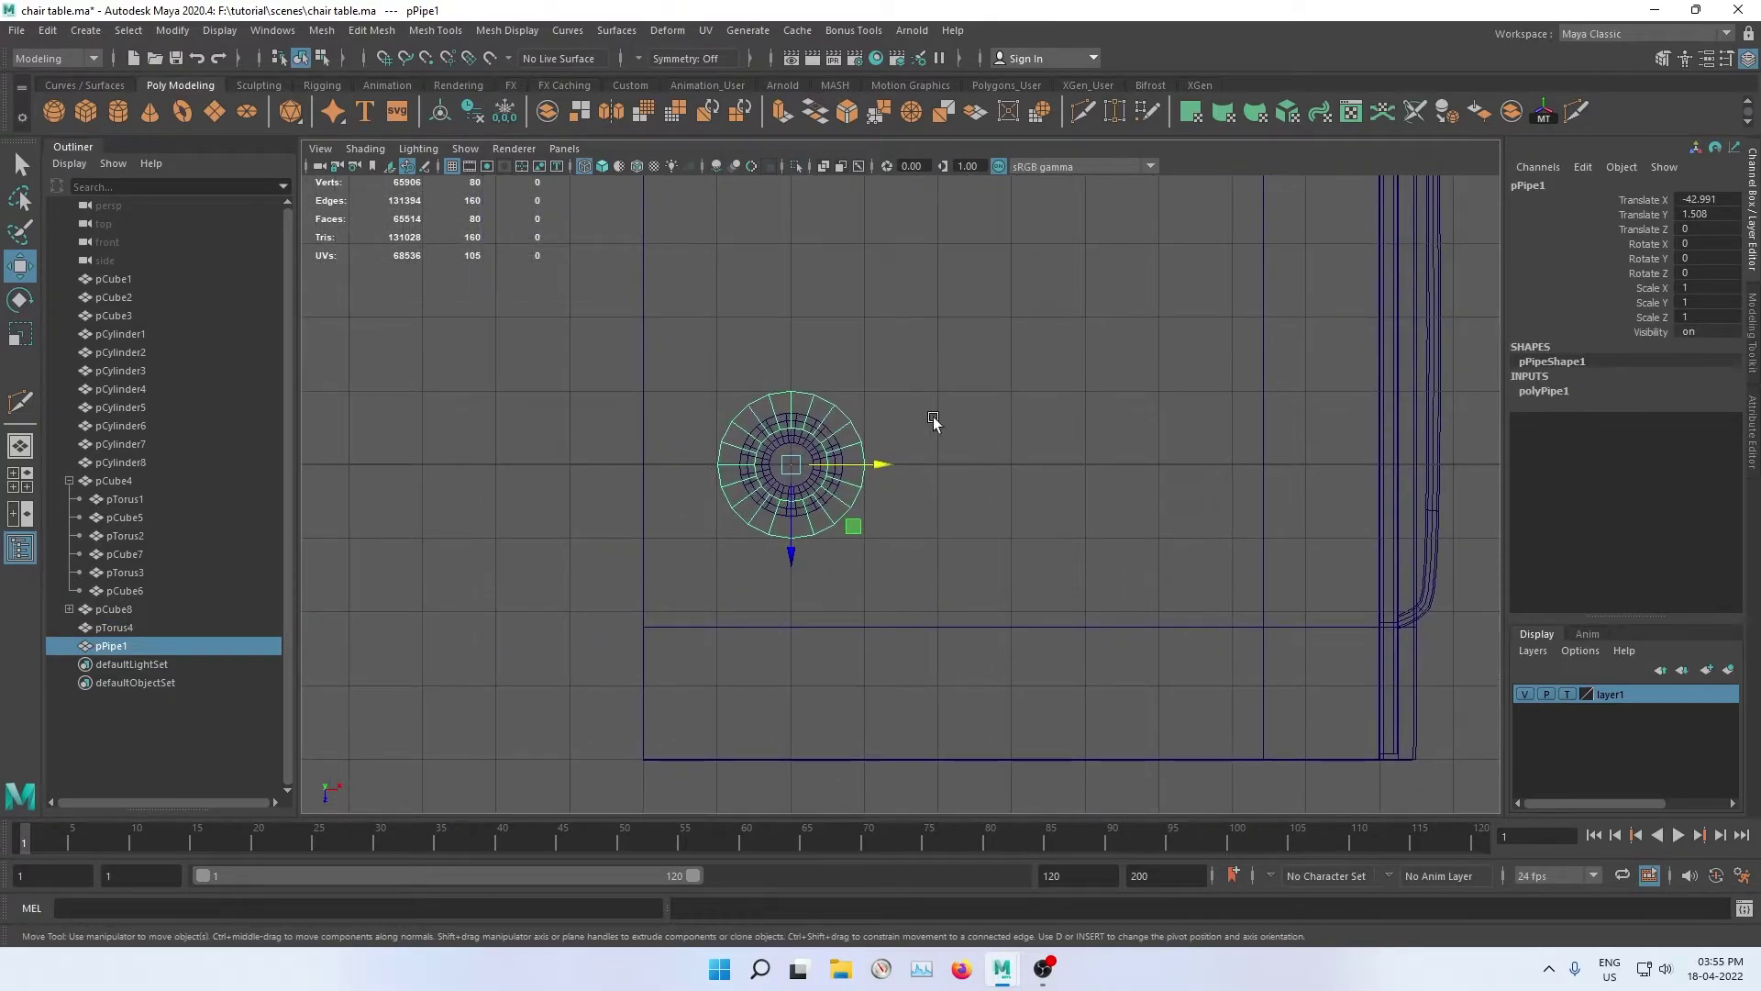
left_click(801, 482)
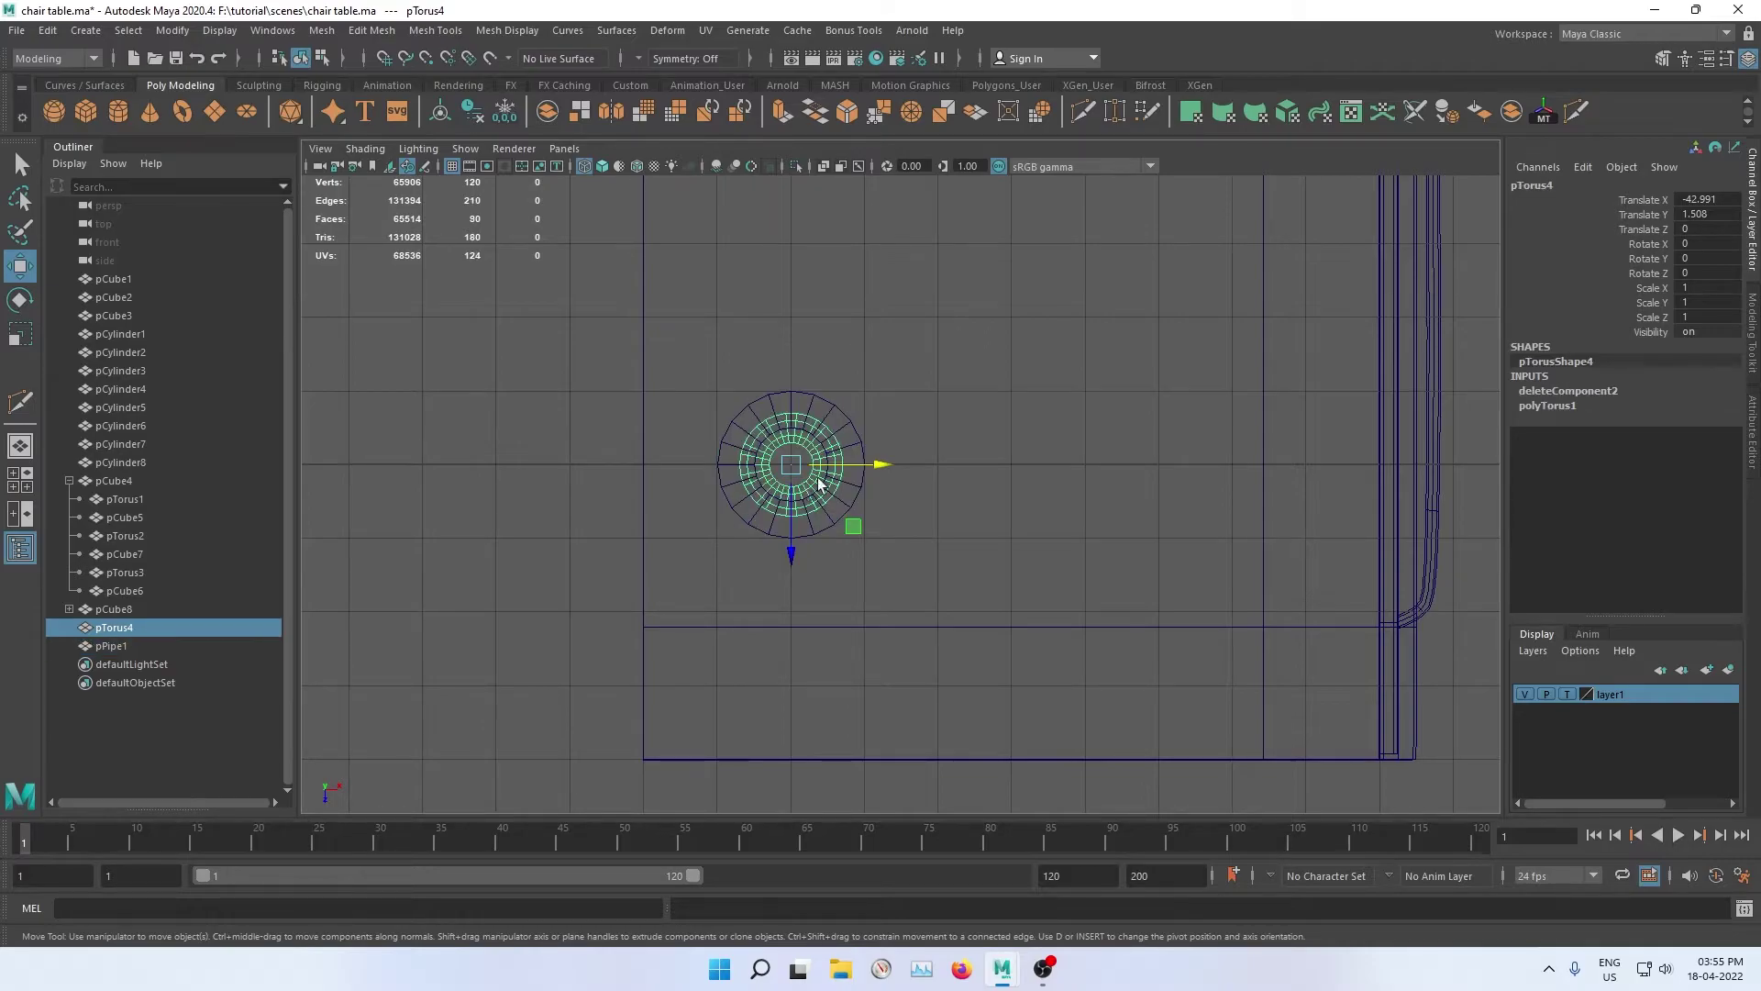
left_click(845, 427)
left_click(845, 426)
scroll(845, 427, "up", 4)
scroll(784, 384, "up", 1)
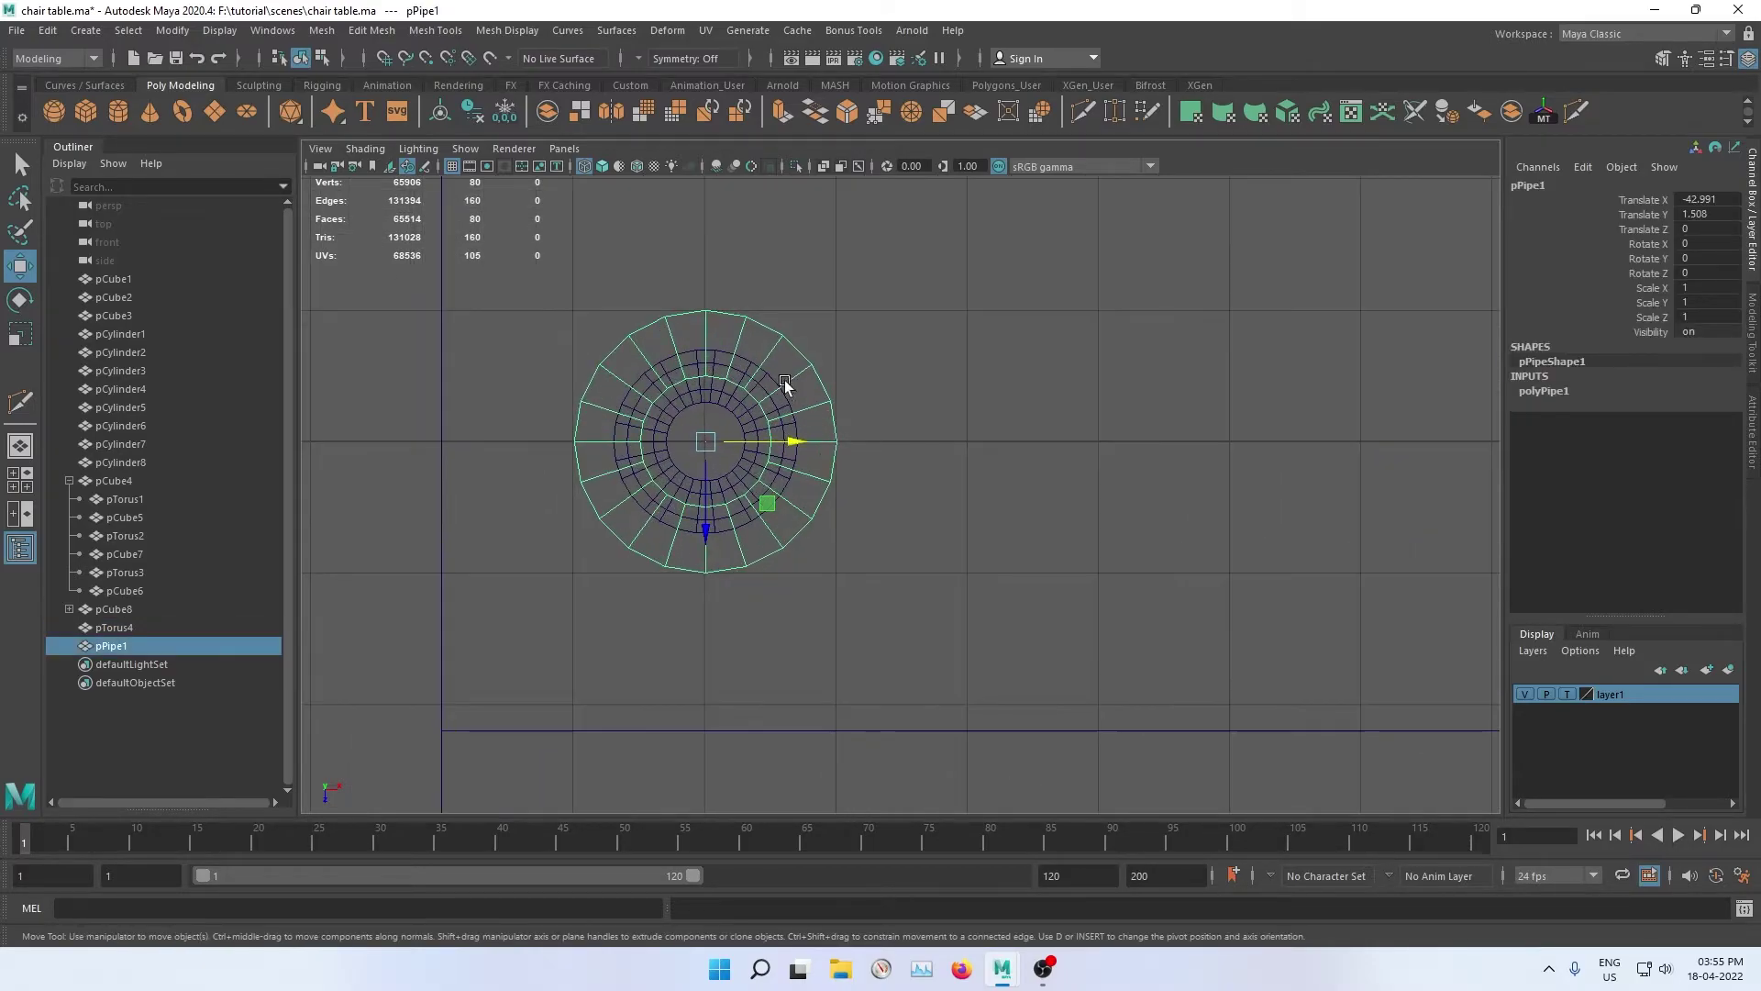
scroll(784, 384, "down", 1)
scroll(825, 433, "down", 2)
scroll(989, 526, "down", 2)
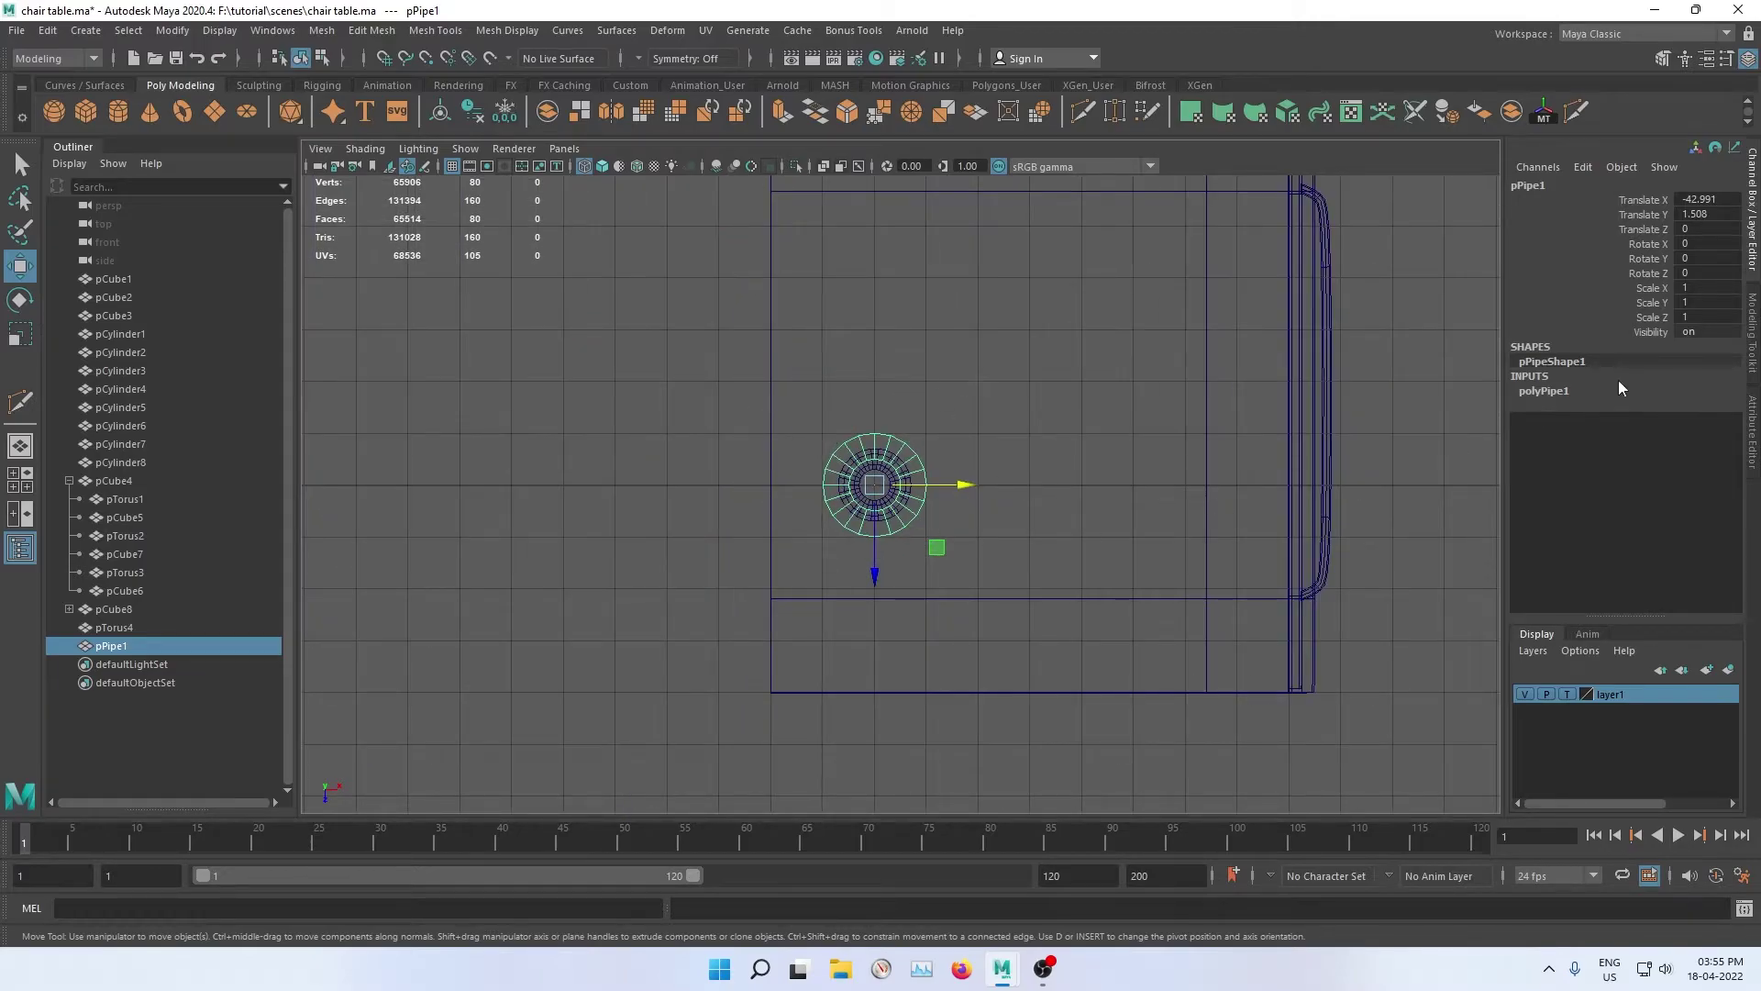
Step: Set polyPipe1 Radius to 1.5 and Thickness to 0.4
left_click(1568, 393)
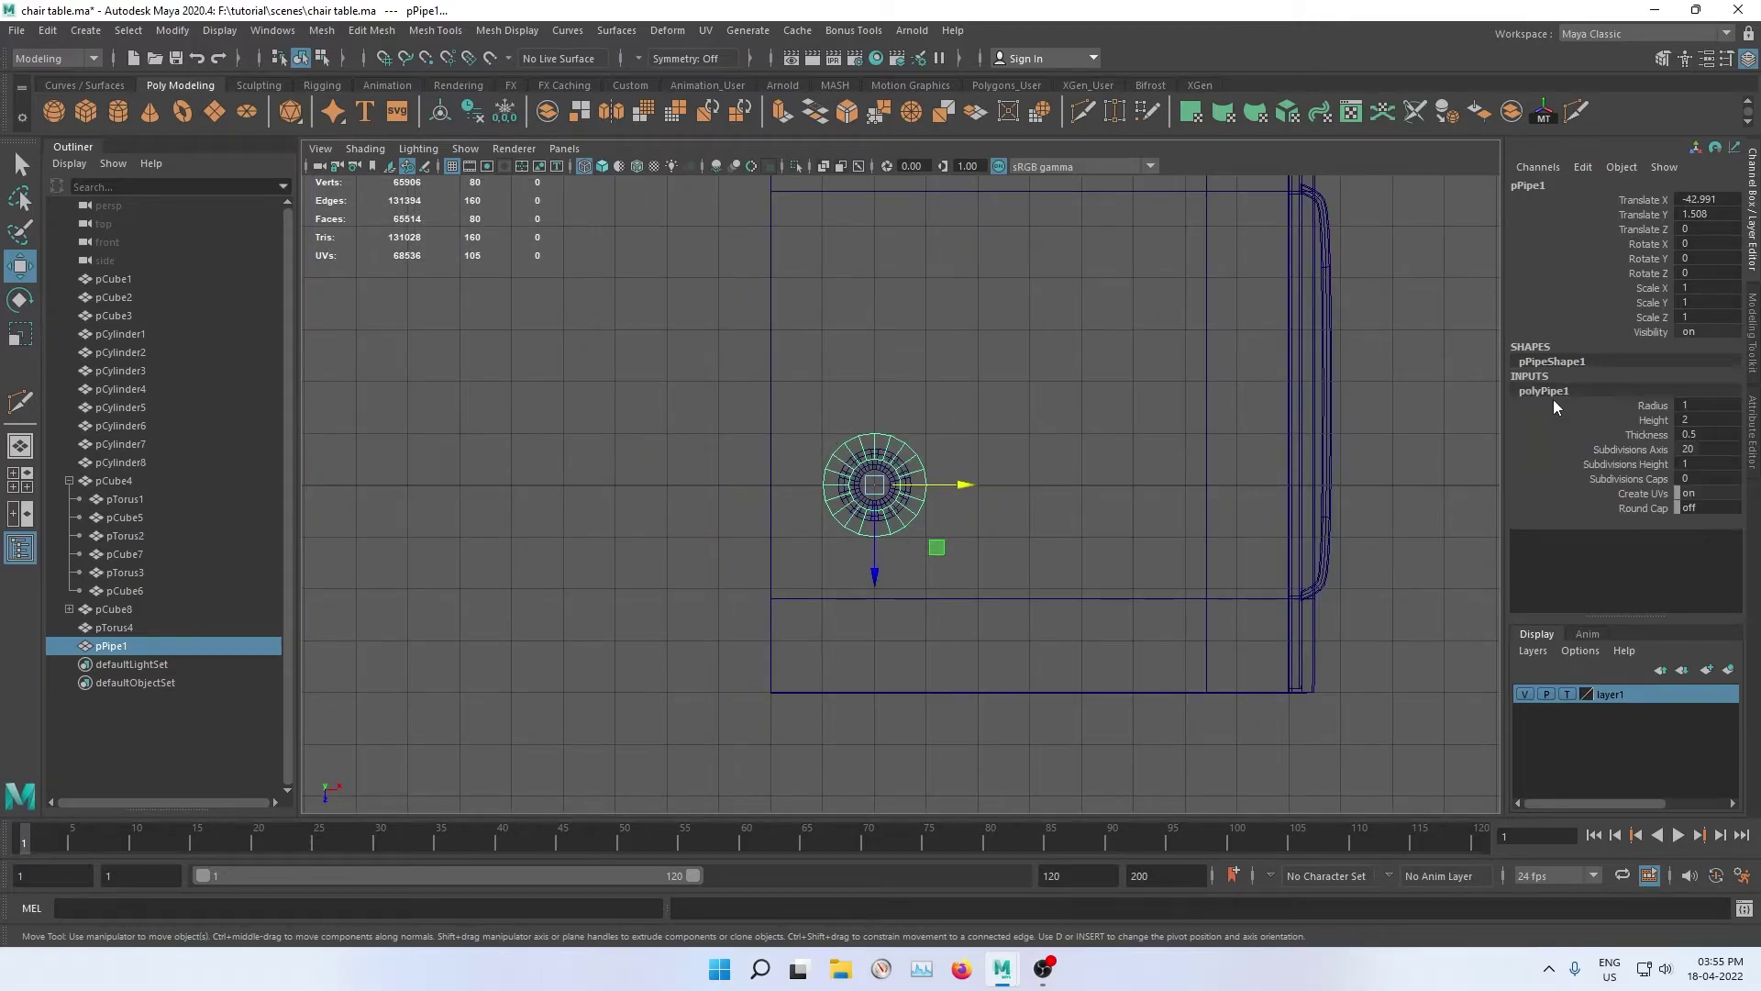
left_click(1654, 406)
double_click(1704, 405)
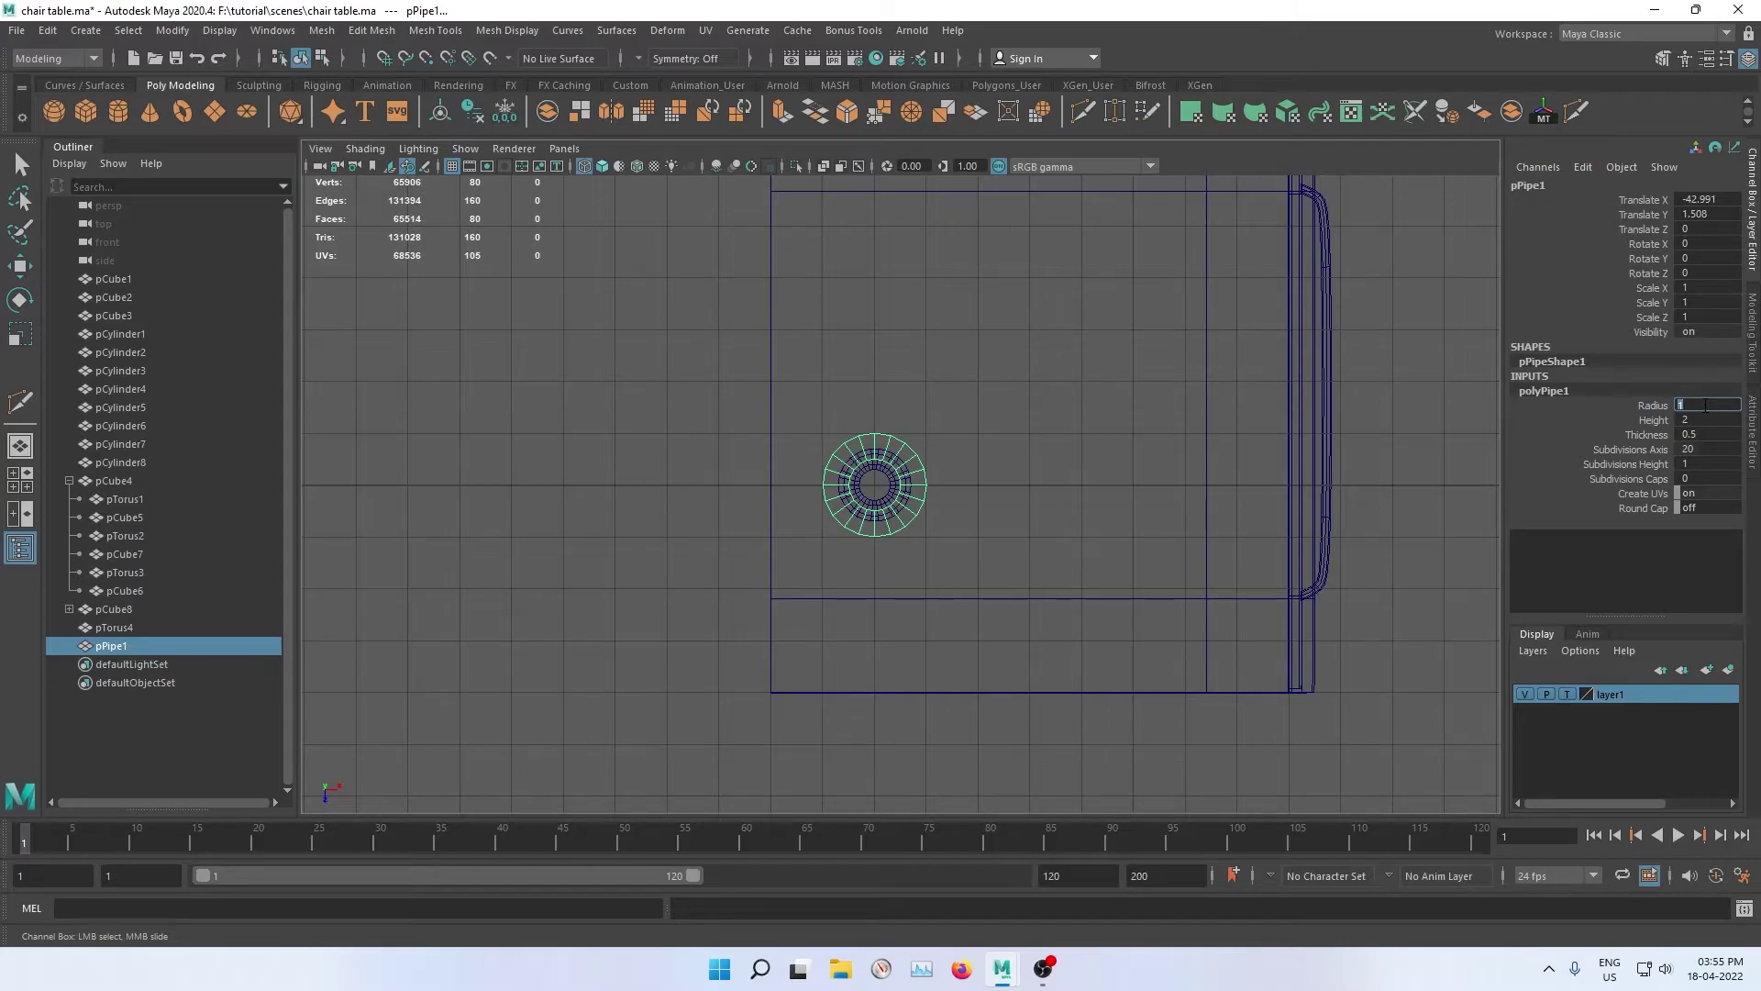
key("Return")
scroll(1225, 494, "up", 1)
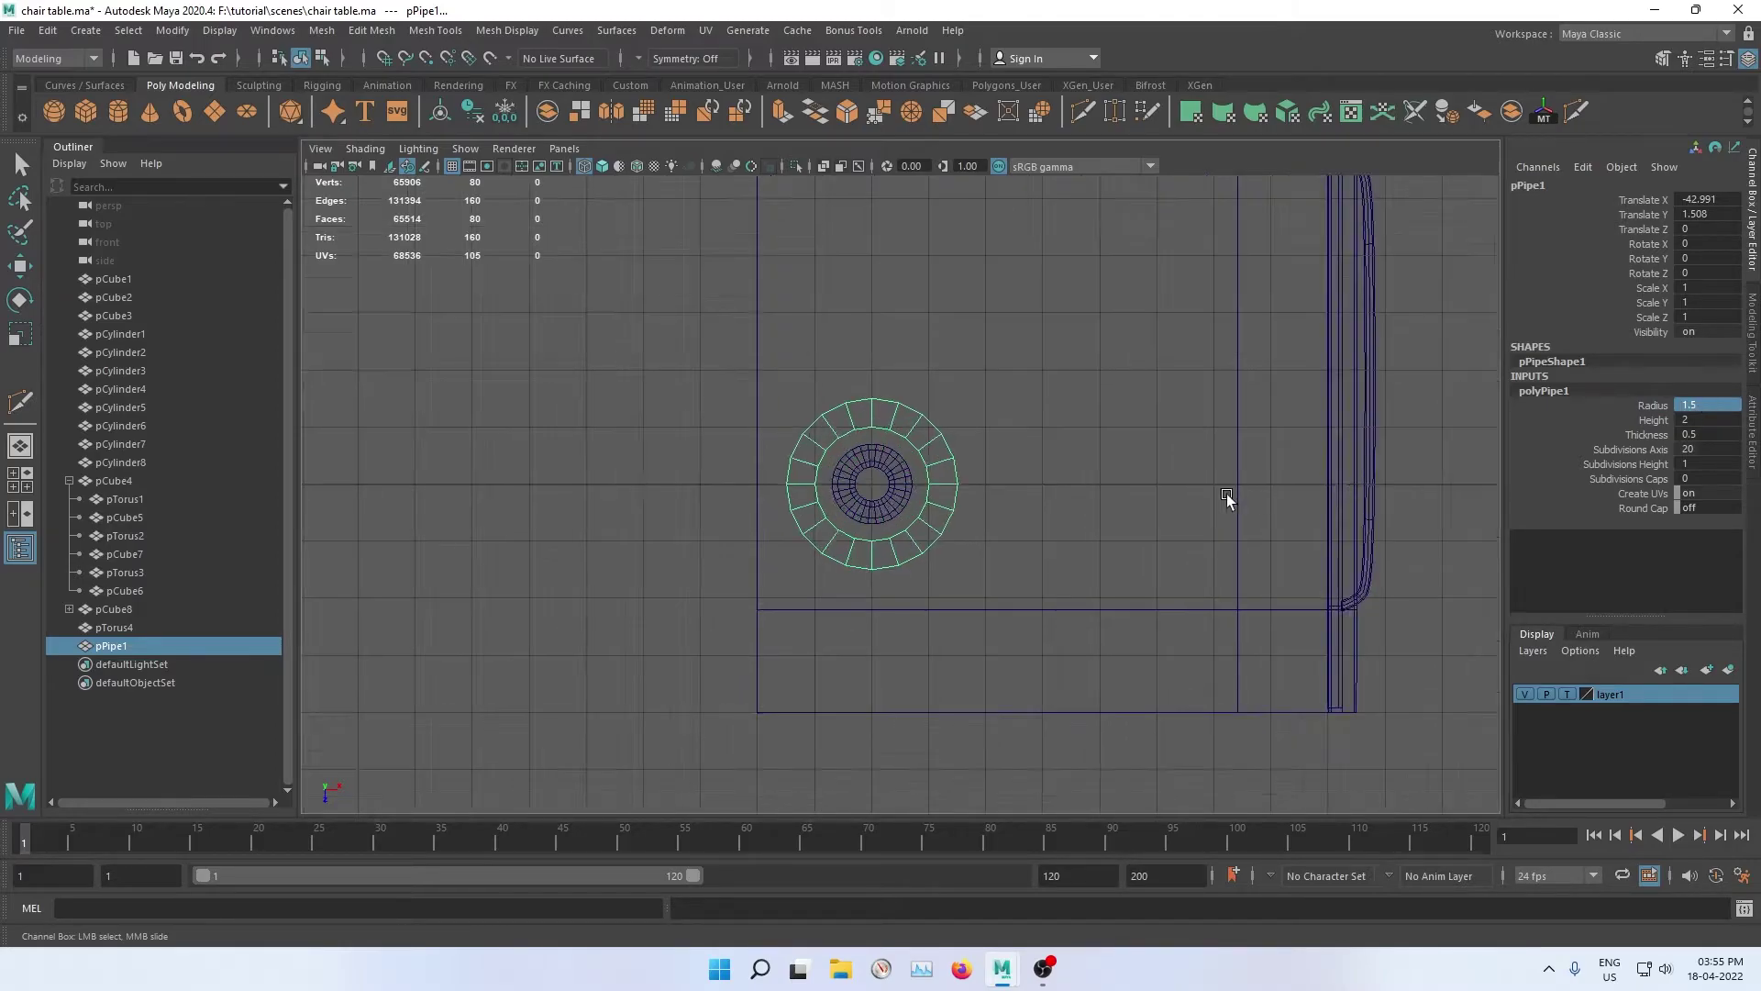
scroll(1436, 461, "up", 2)
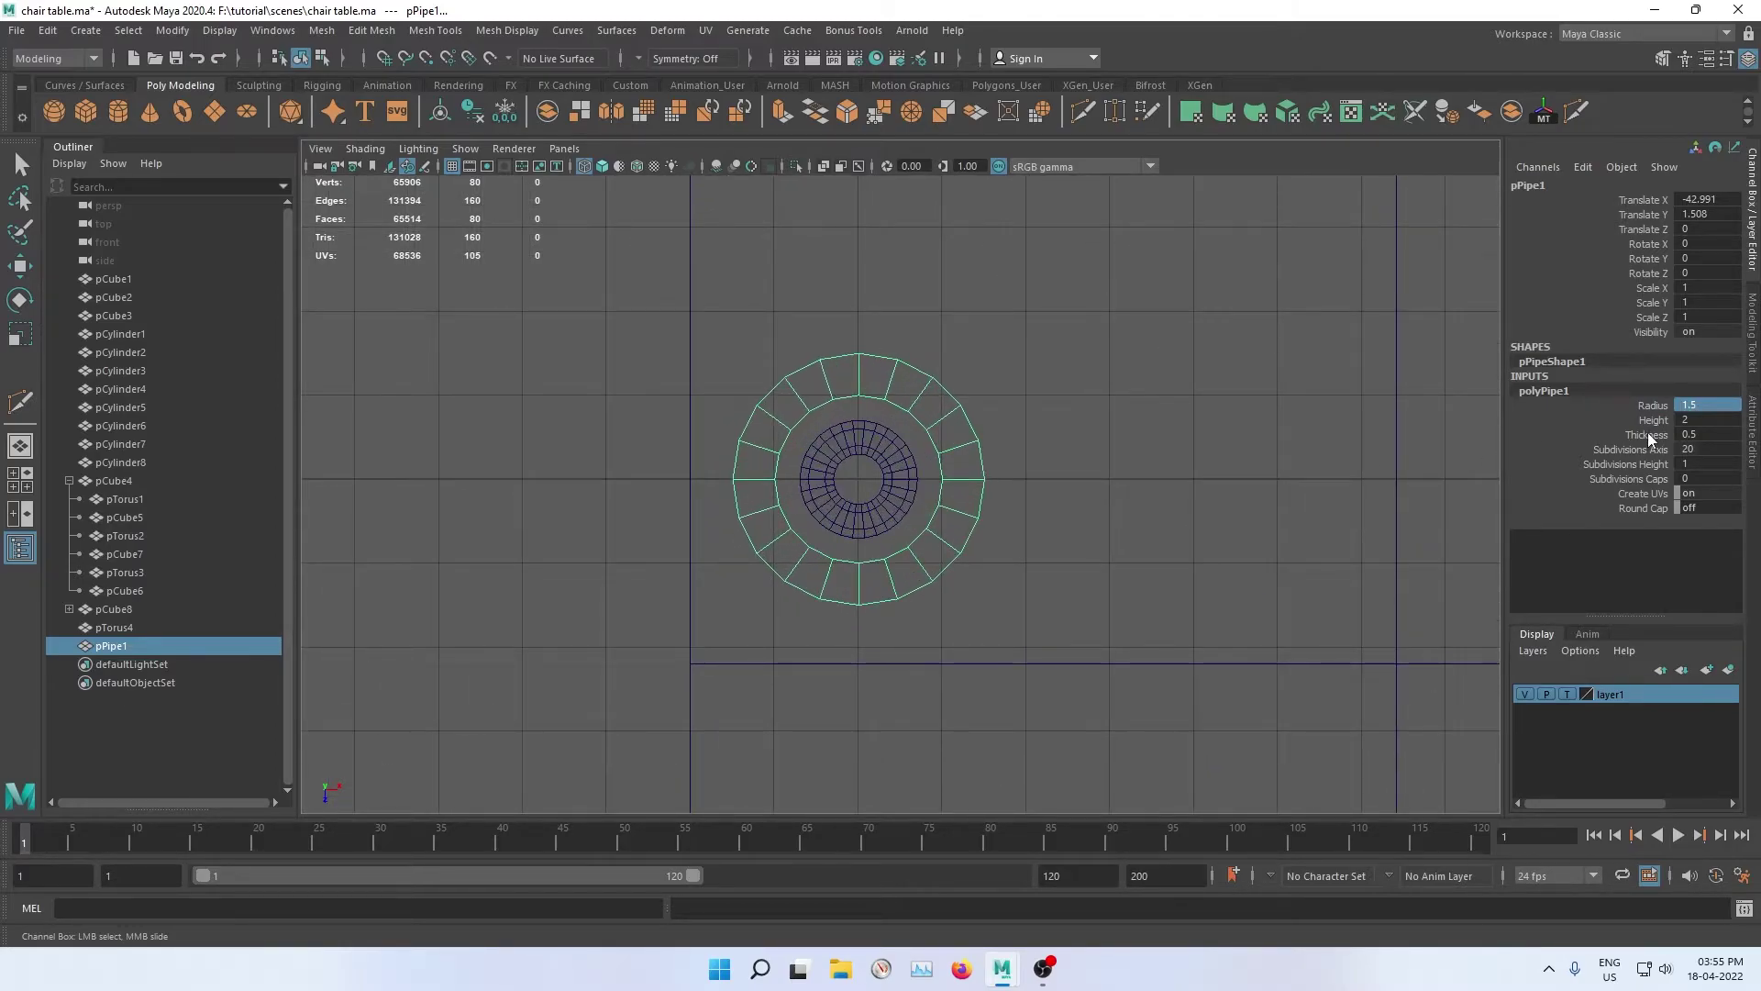
left_click(1587, 434)
middle_click_drag(1383, 415, 1379, 416)
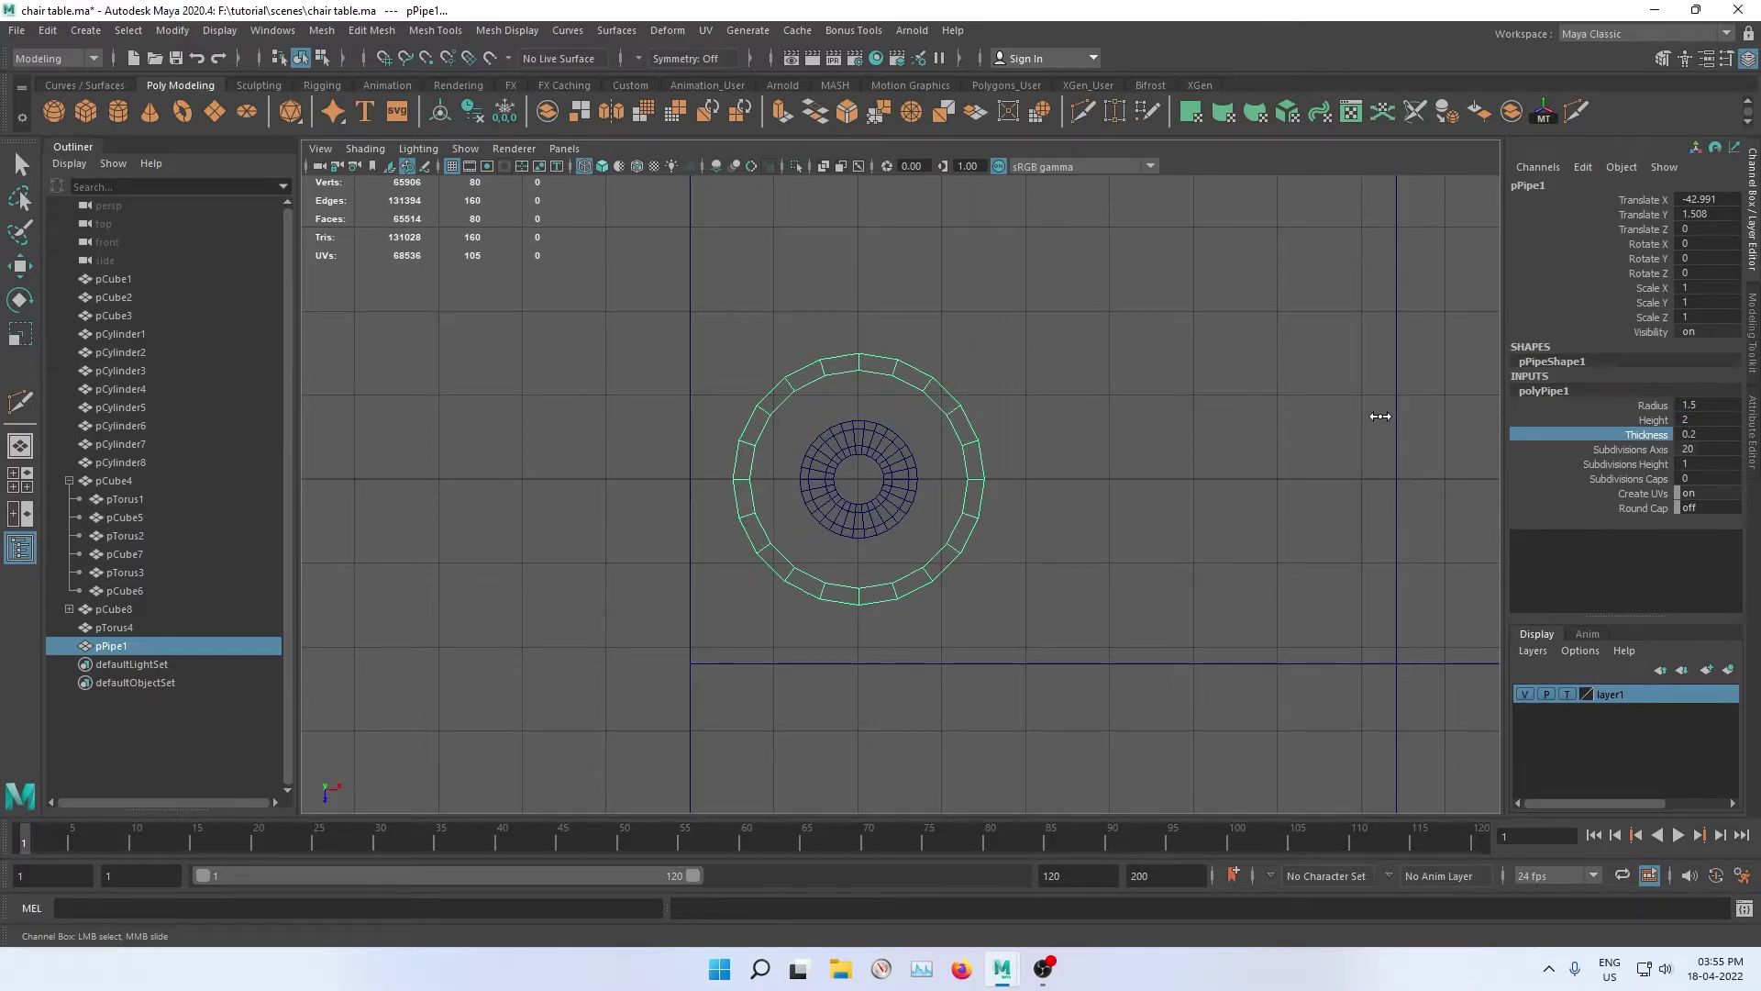
middle_click_drag(1380, 415, 1382, 415)
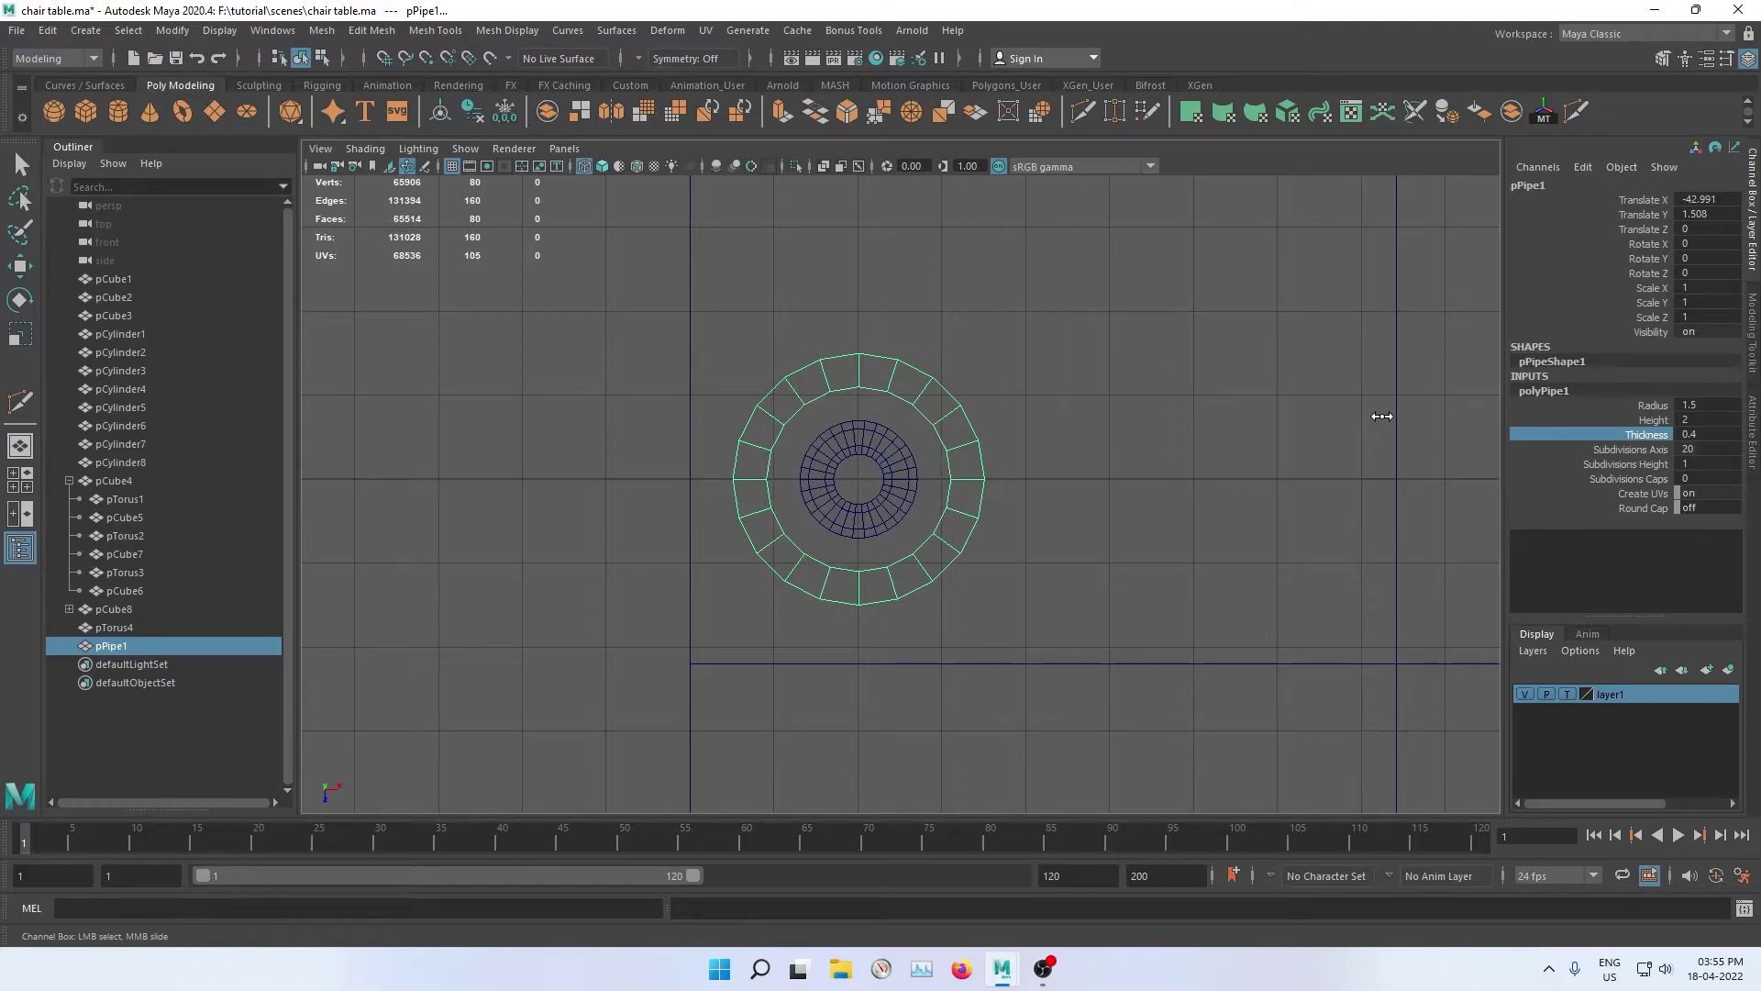
key("w")
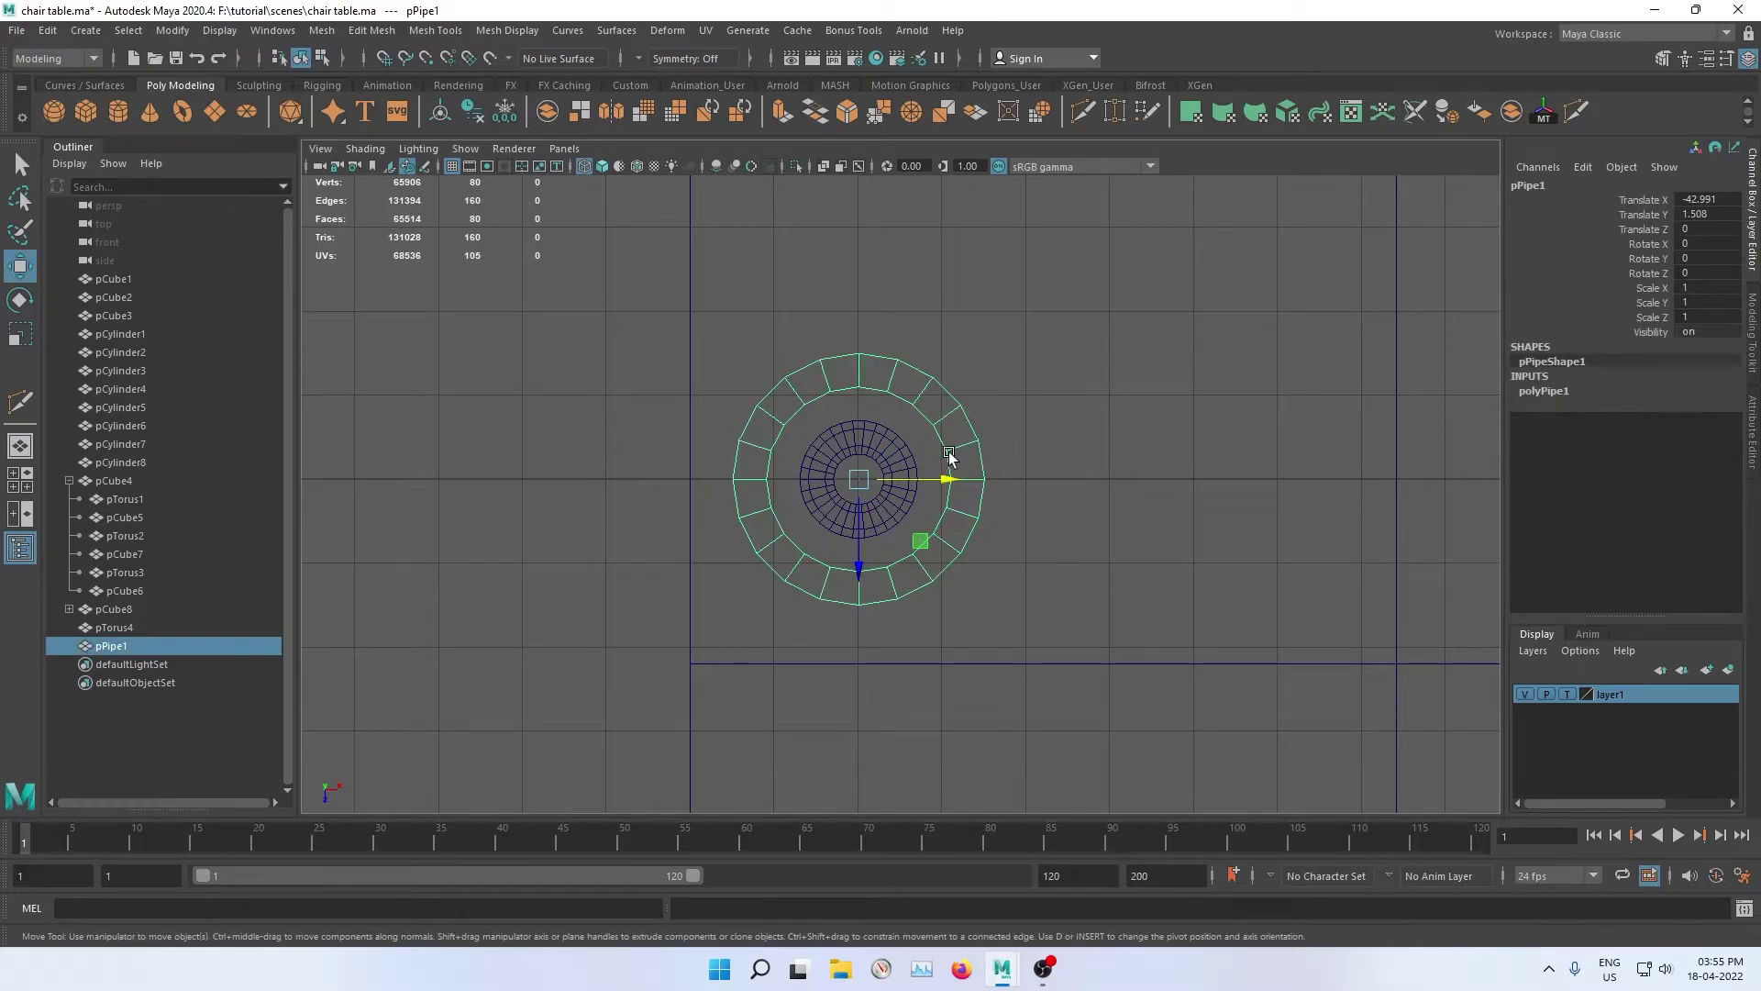
Step: Set the pipe's height to 0.5 in the polyPipe1 settings
left_click_drag(1283, 382, 1250, 334, "alt")
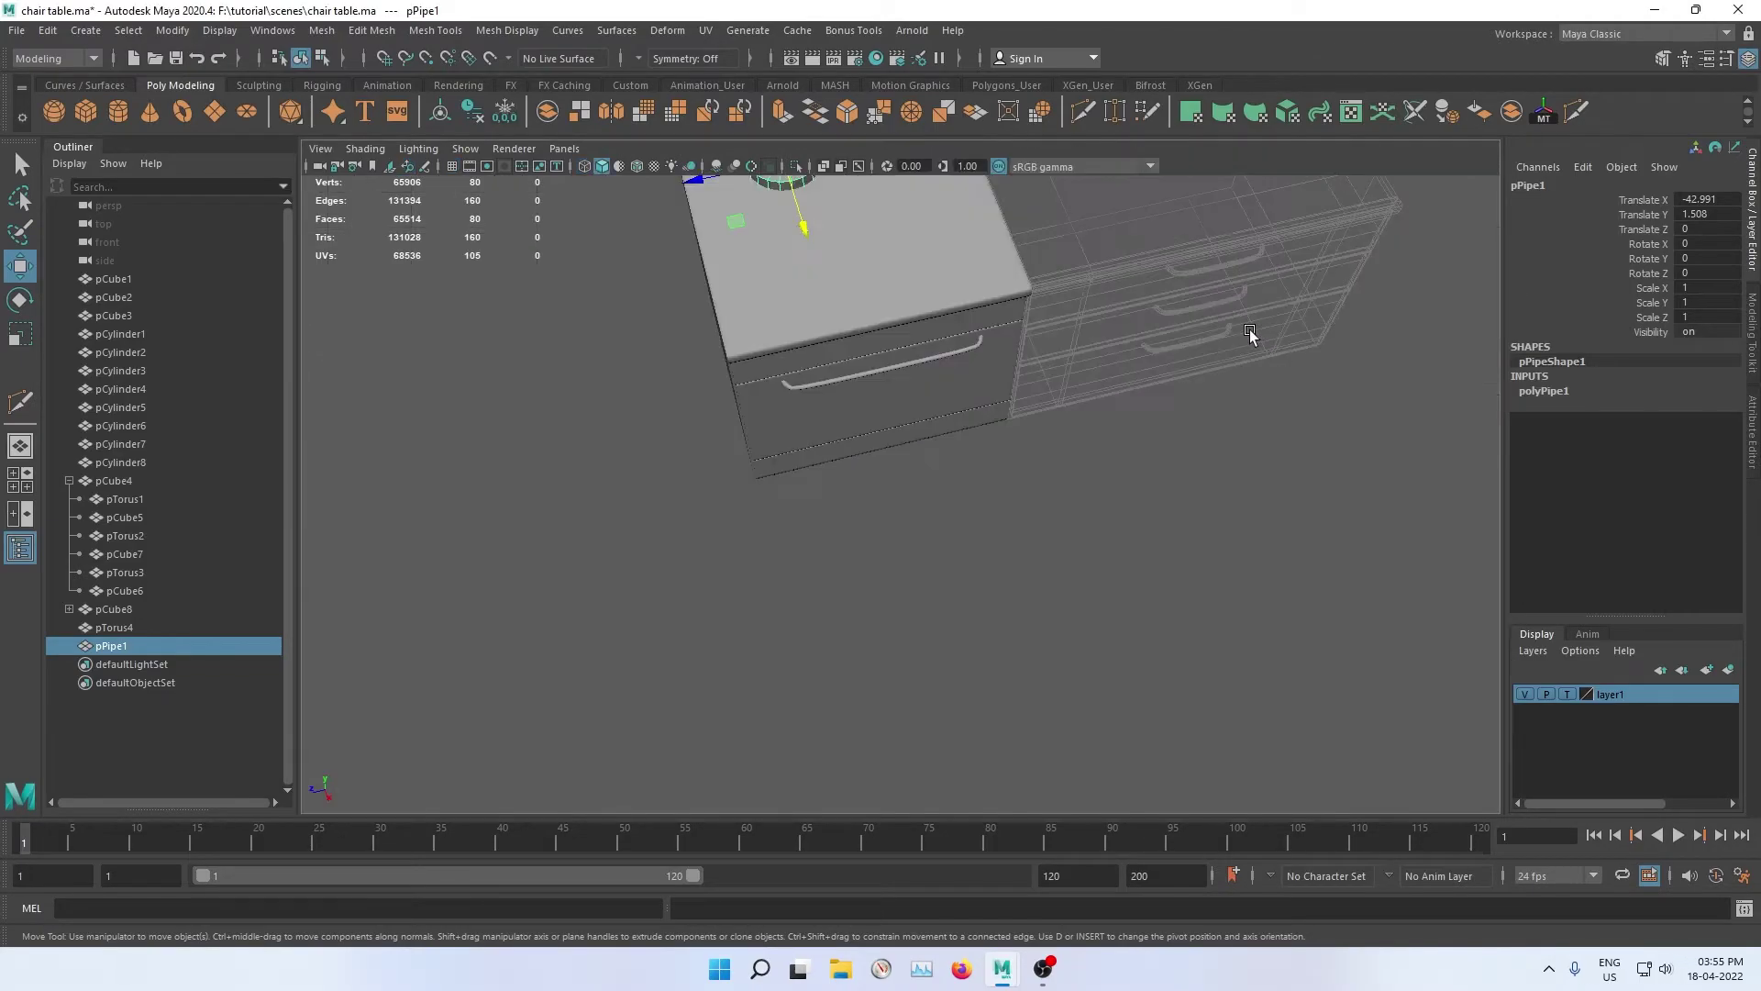
key("f")
left_click(804, 321)
mouse_move(804, 321)
left_mouse_down("alt")
mouse_move(982, 294)
mouse_move(1073, 338)
mouse_move(880, 279)
mouse_move(974, 272)
mouse_move(963, 486)
left_mouse_up("alt")
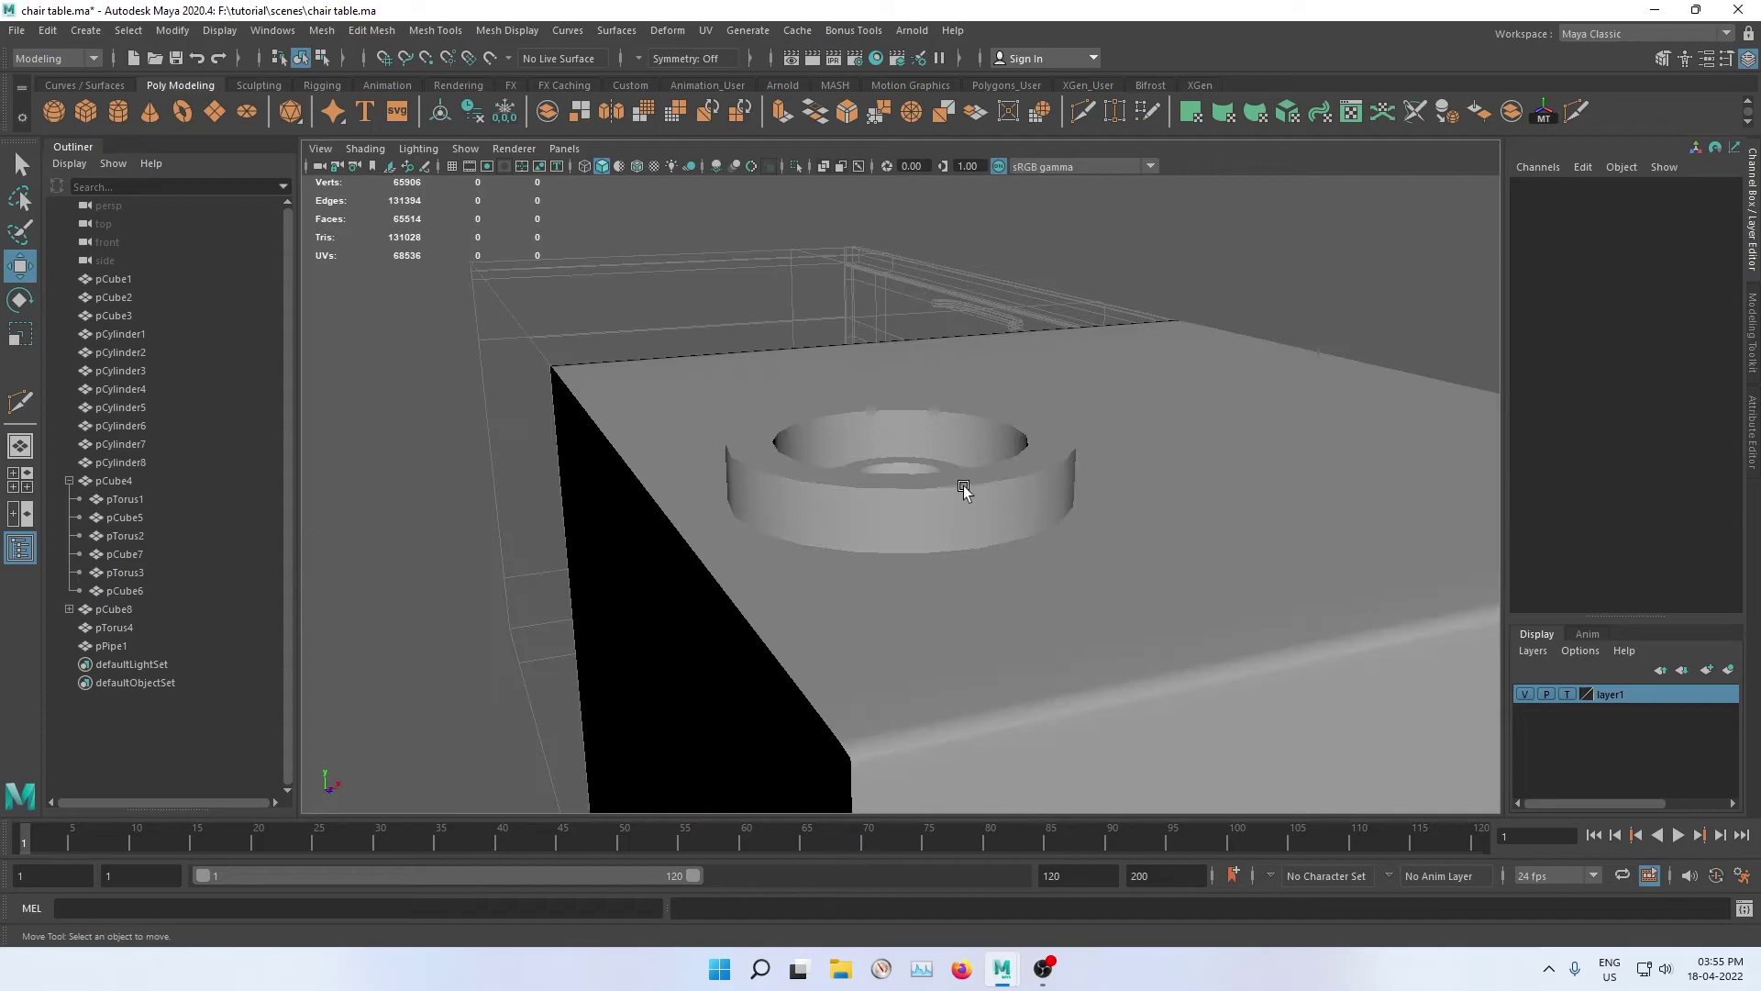
left_click(964, 486)
left_click(1564, 390)
double_click(1706, 419)
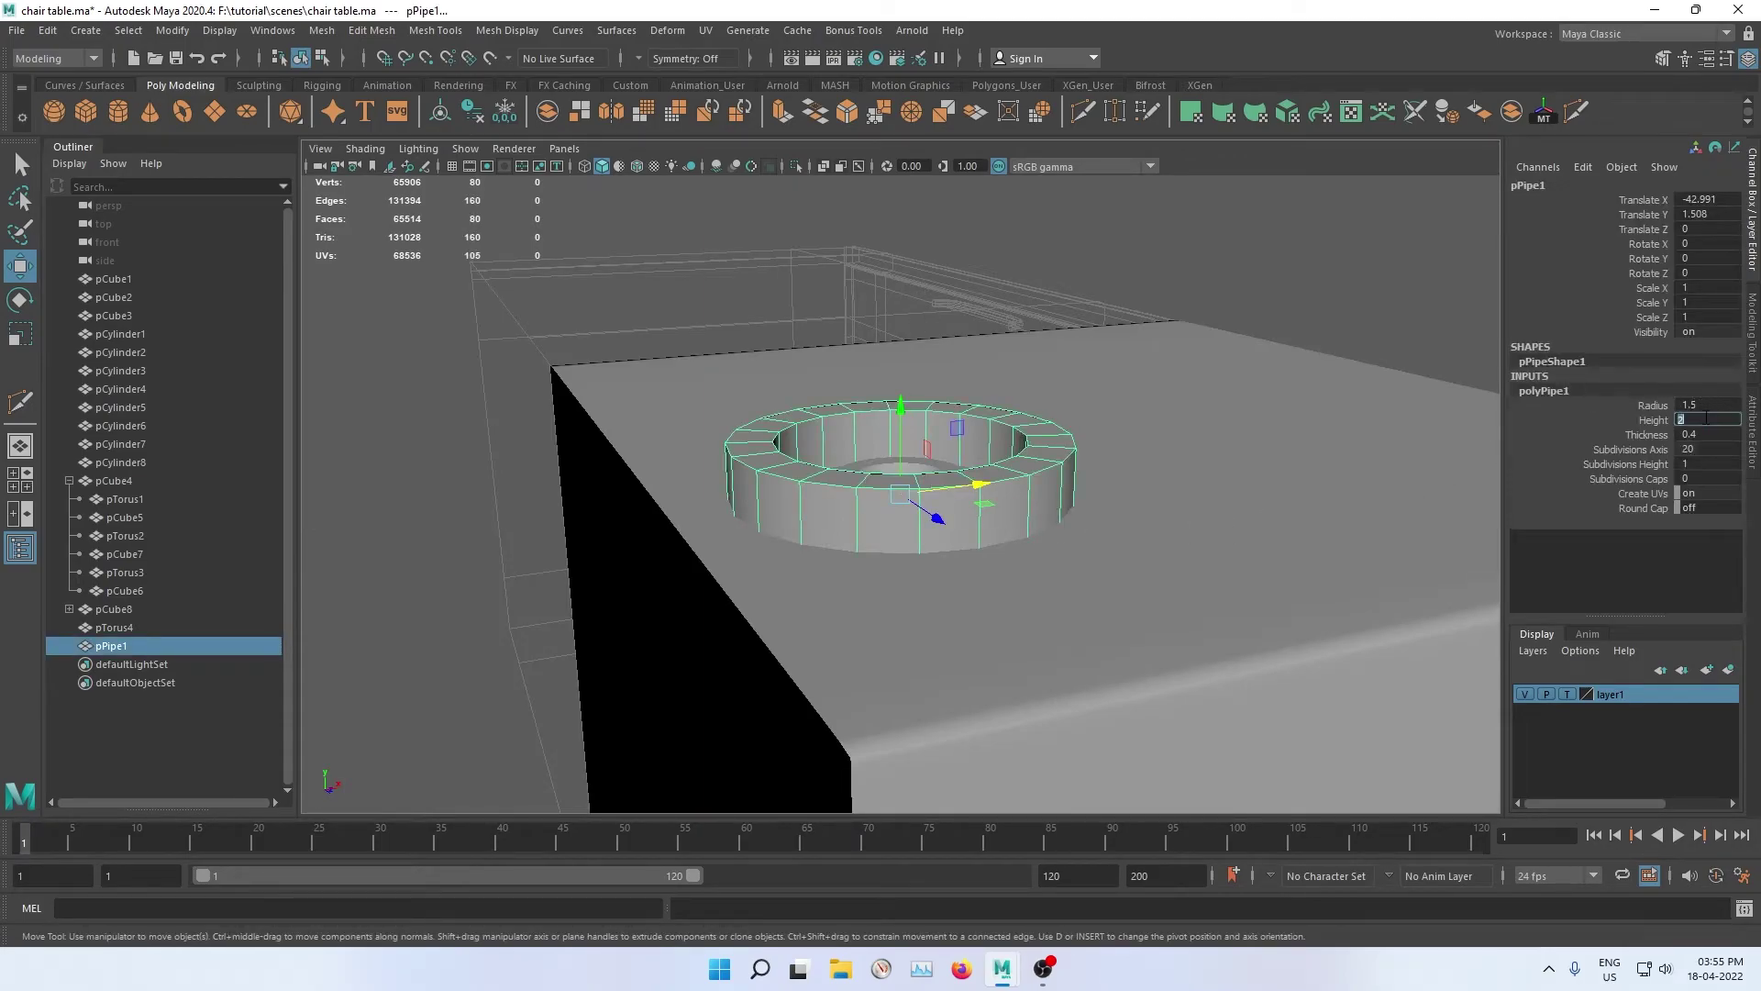
type("0.5")
key("Return")
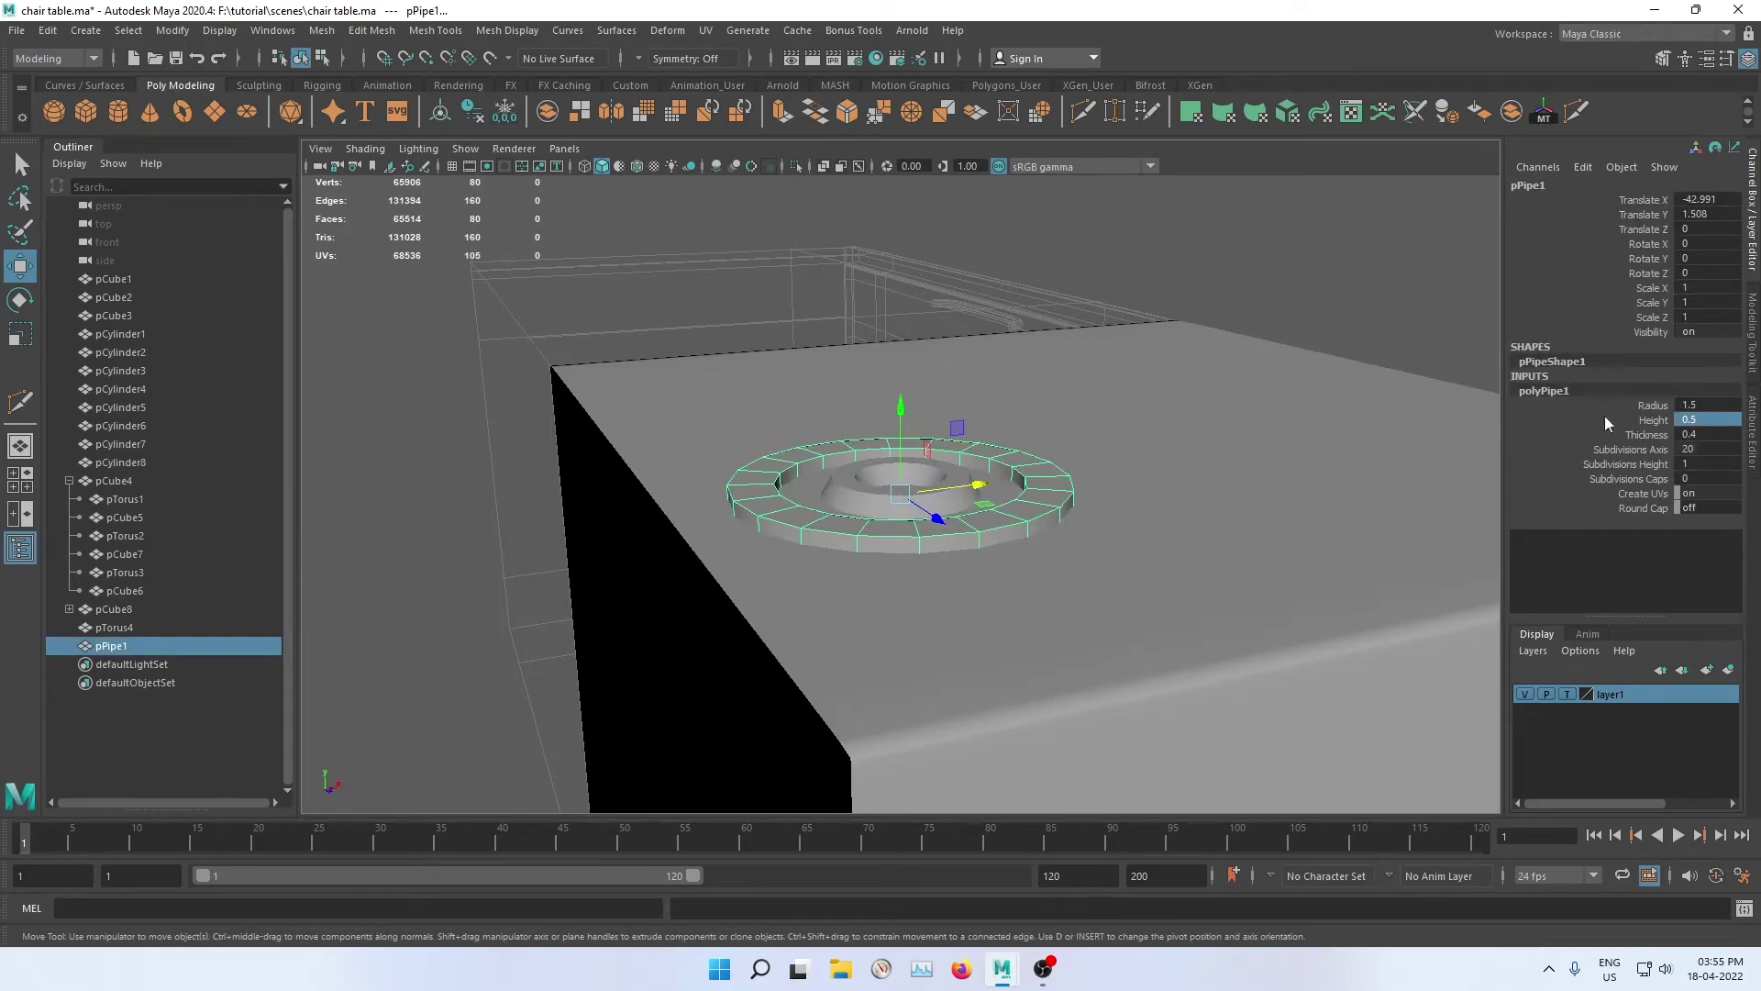
Step: Change the pipe radius to 2
left_click(367, 443)
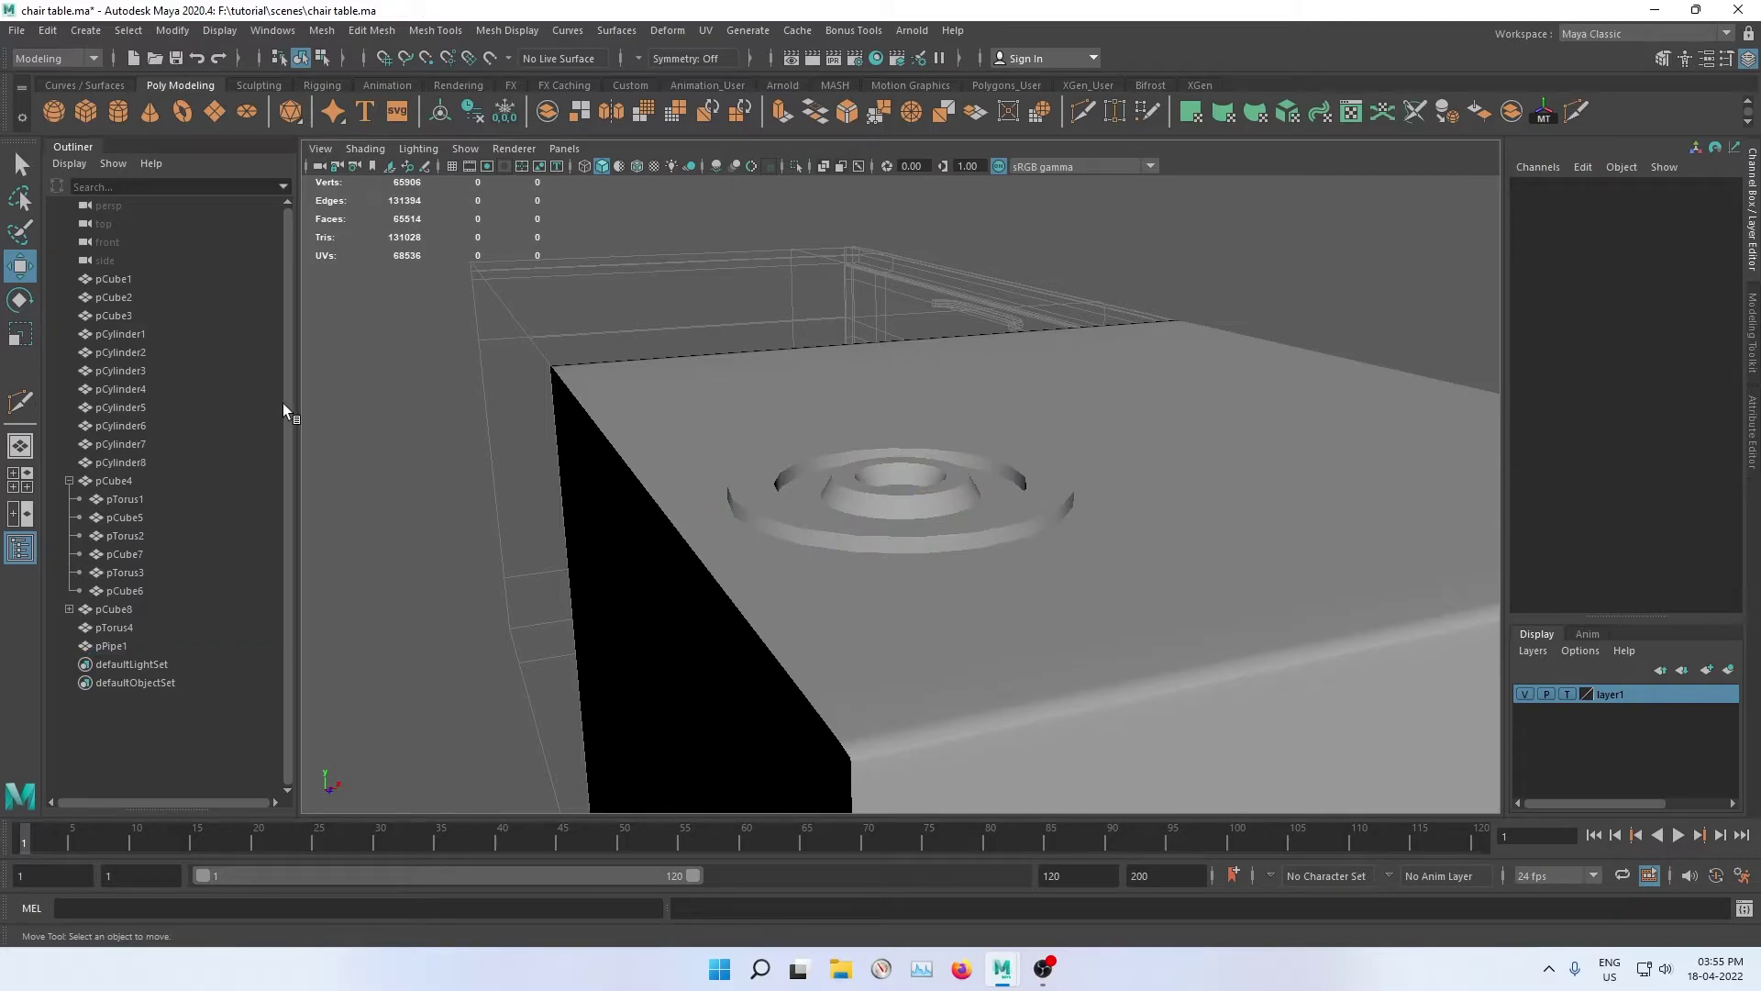
scroll(780, 525, "up", 3)
left_click(780, 525)
mouse_move(780, 524)
left_mouse_down("alt")
mouse_move(530, 513)
mouse_move(452, 586)
left_mouse_up("alt")
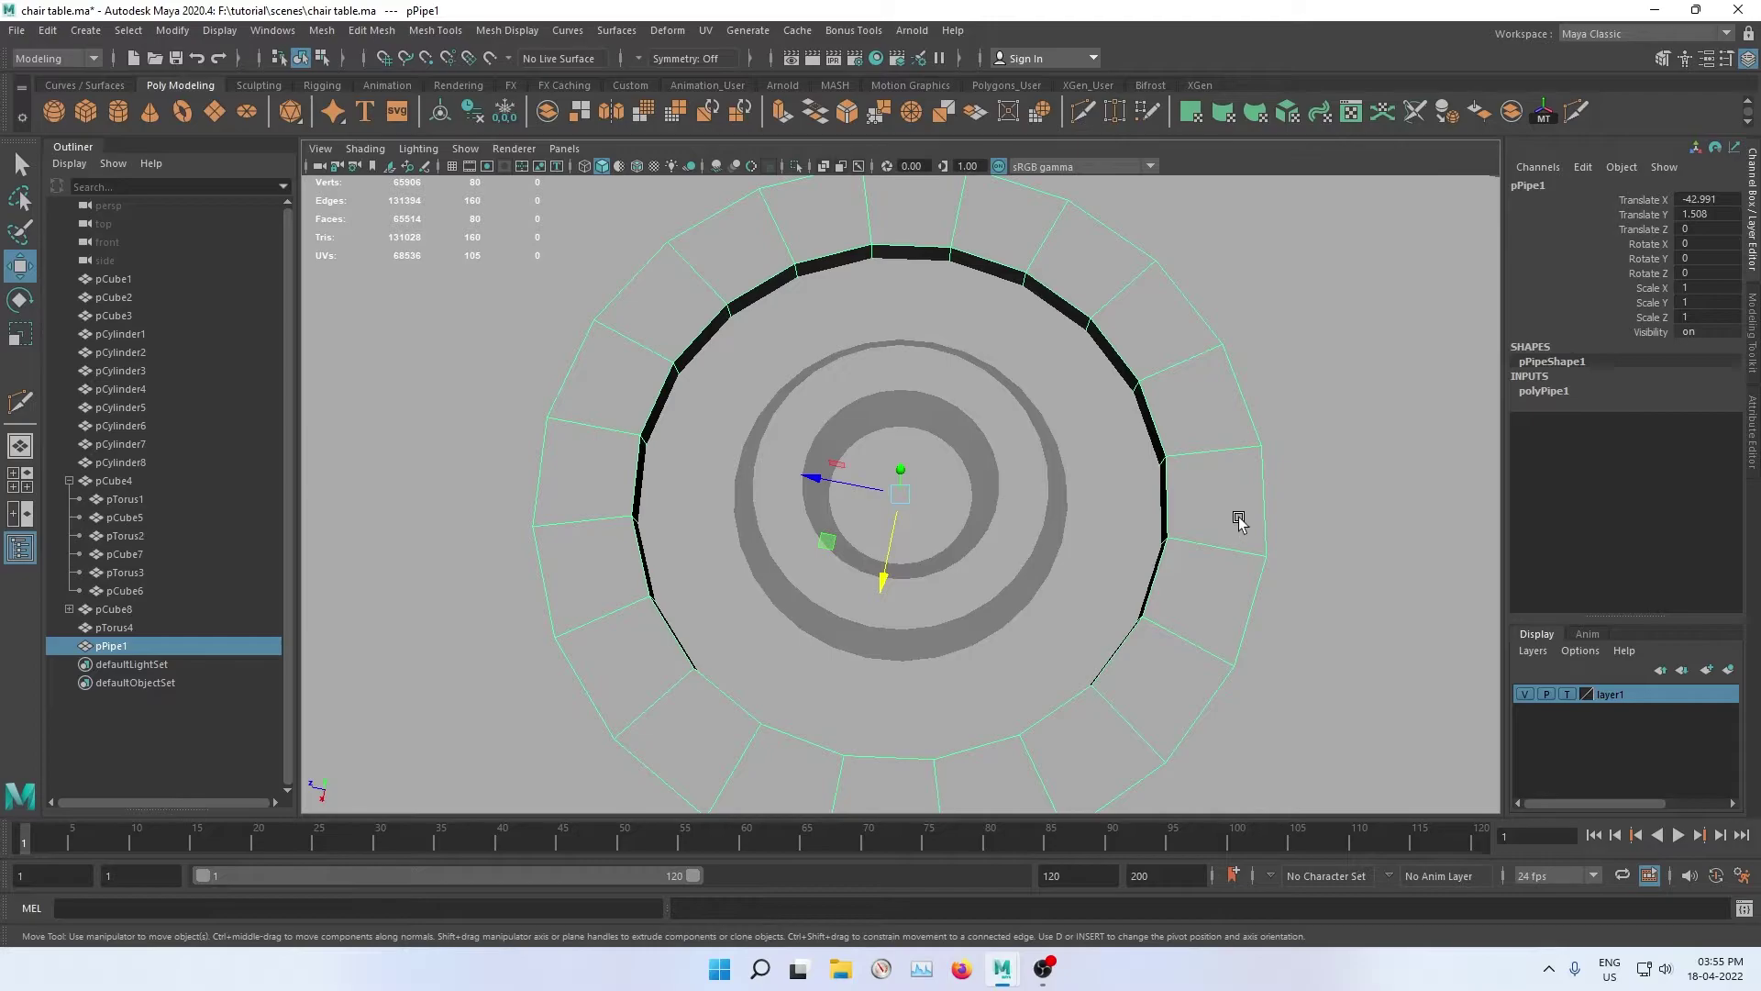
left_click(1637, 394)
double_click(1707, 406)
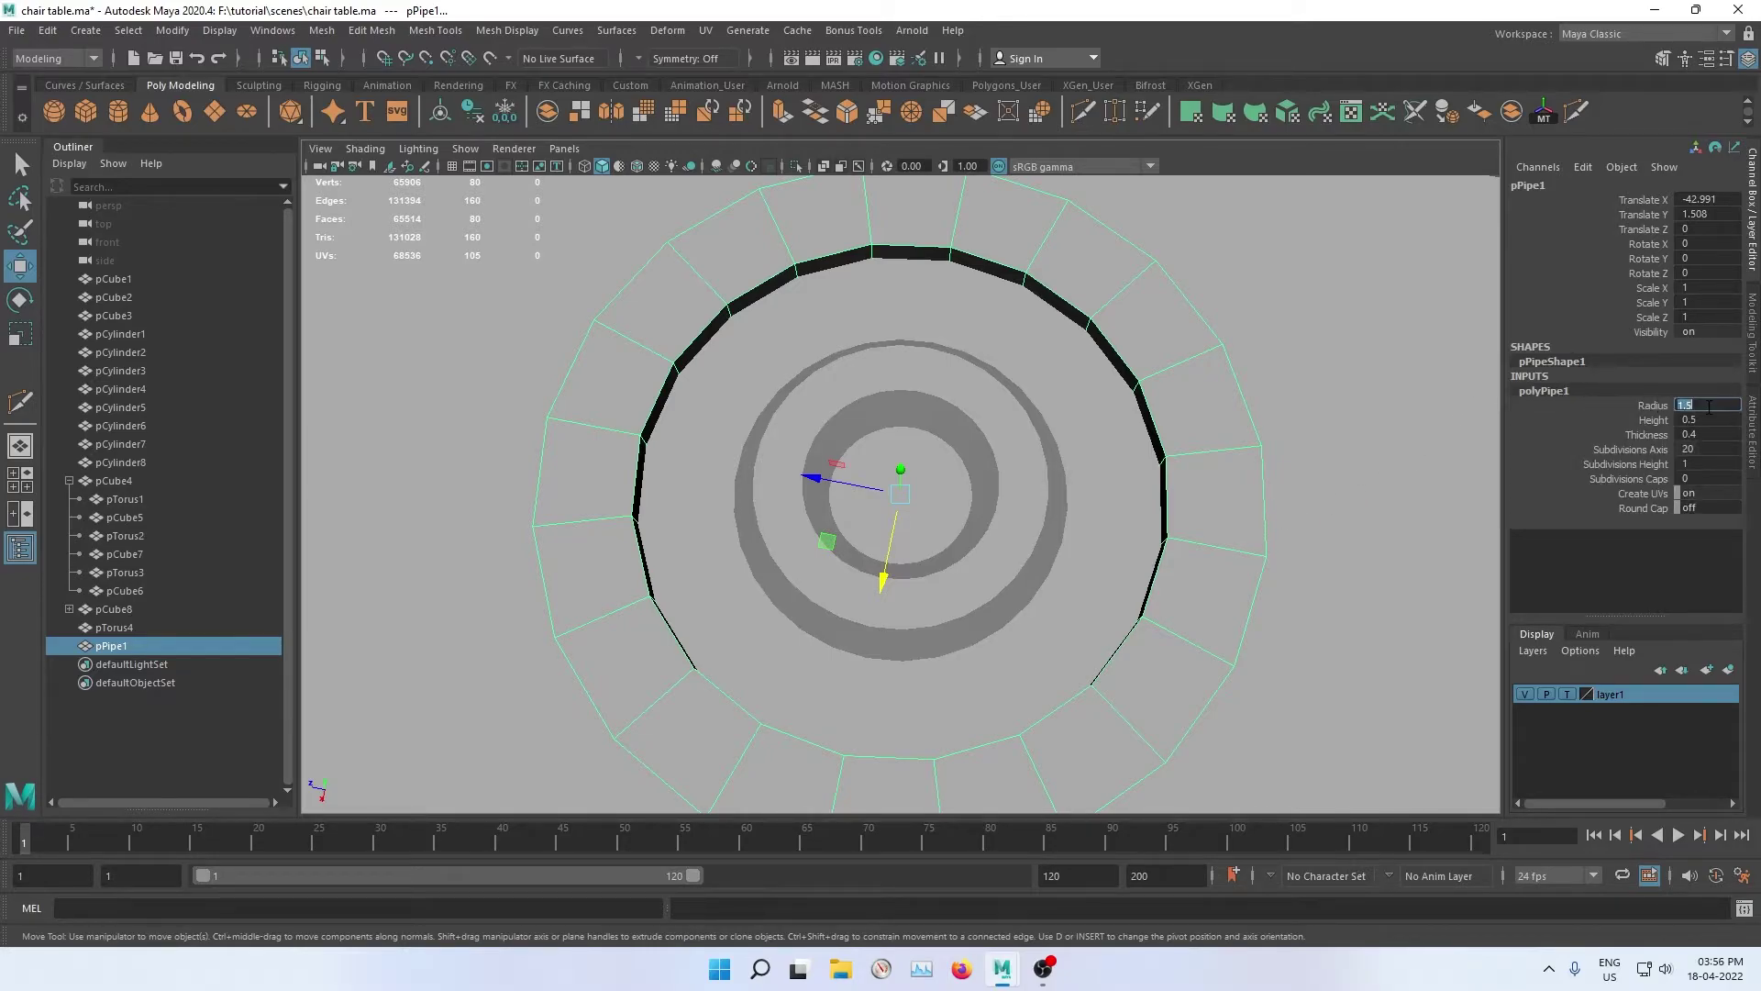
key("Return")
Step: Set the pipe's wall thickness to 0.25
scroll(555, 389, "down", 5)
left_click(472, 362)
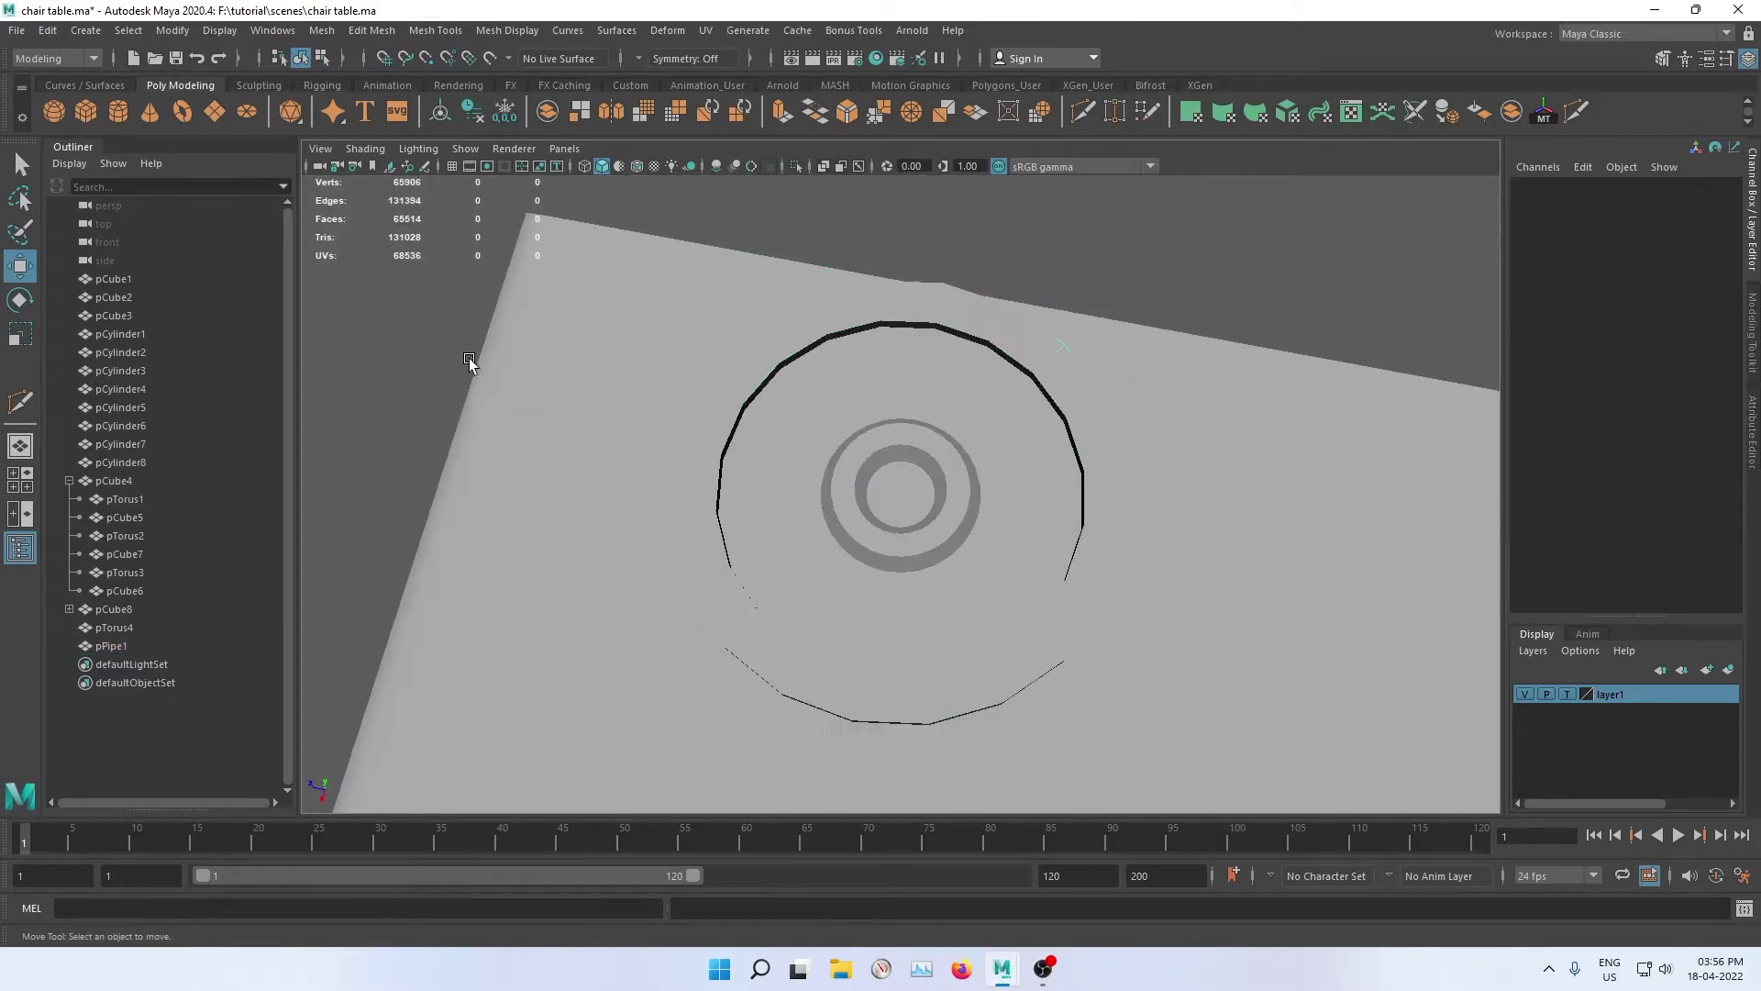
mouse_move(520, 392)
left_mouse_down("alt")
mouse_move(602, 440)
mouse_move(579, 394)
mouse_move(622, 339)
mouse_move(955, 504)
left_mouse_up("alt")
right_click_drag(955, 504, 1124, 679, "alt")
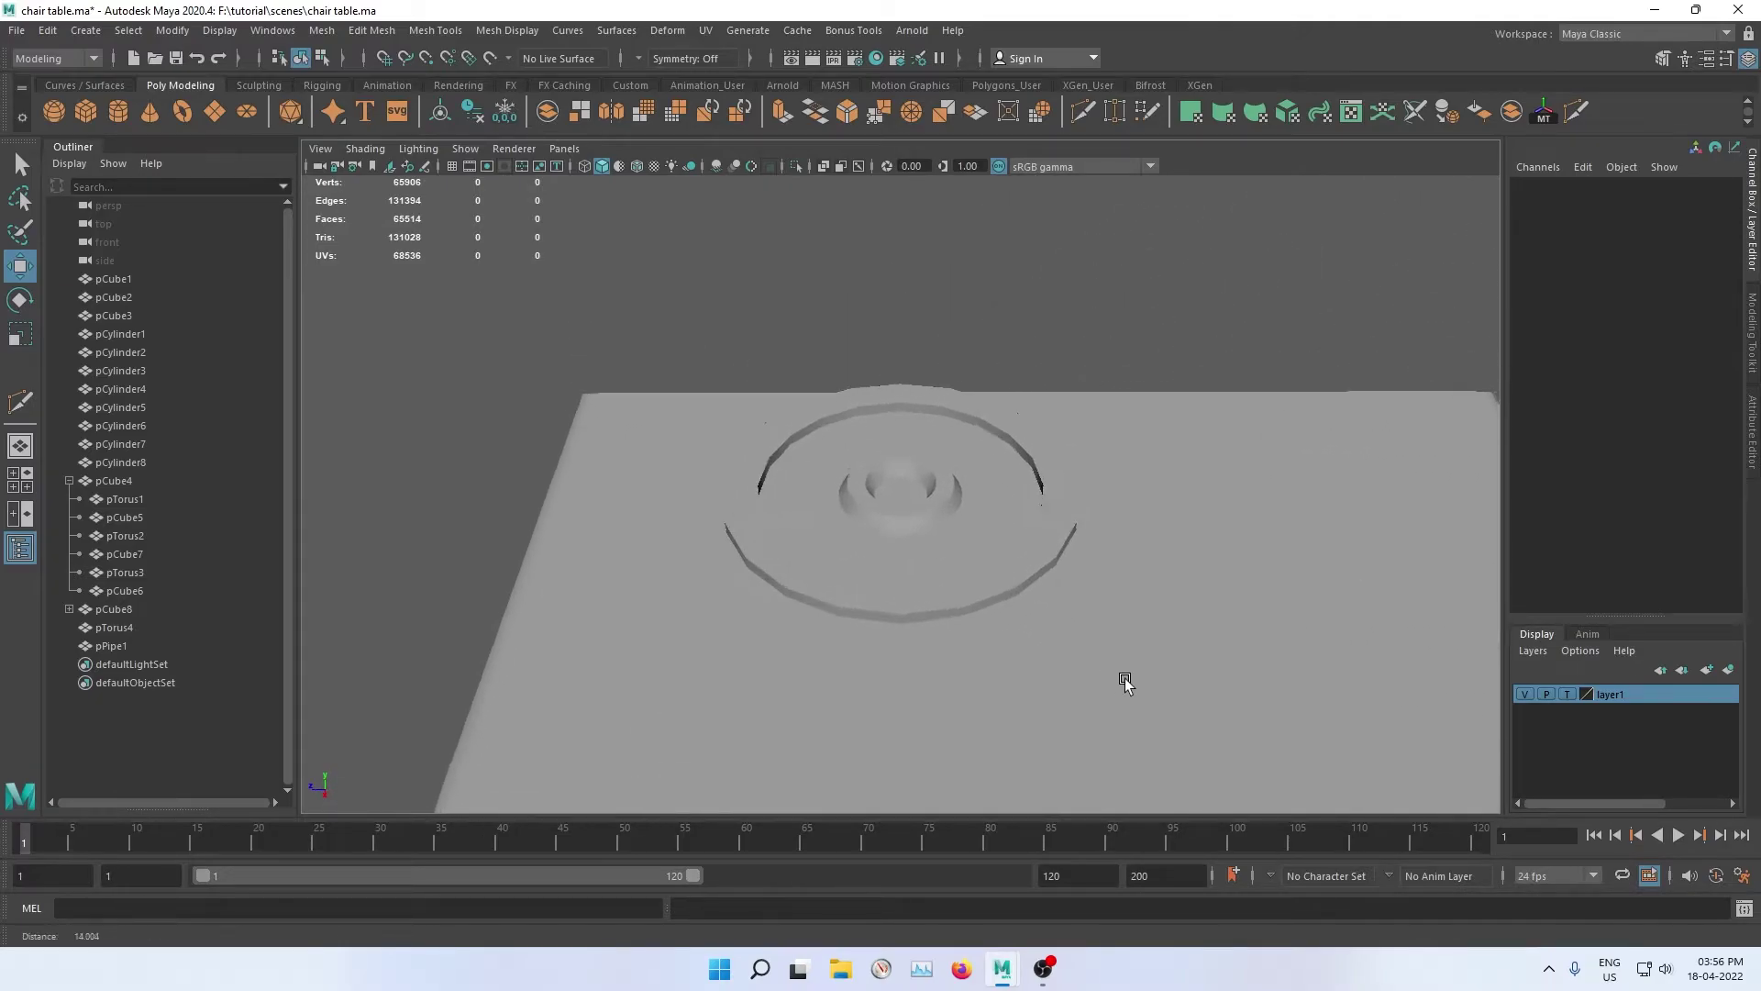
left_click(1039, 570)
left_click(1542, 392)
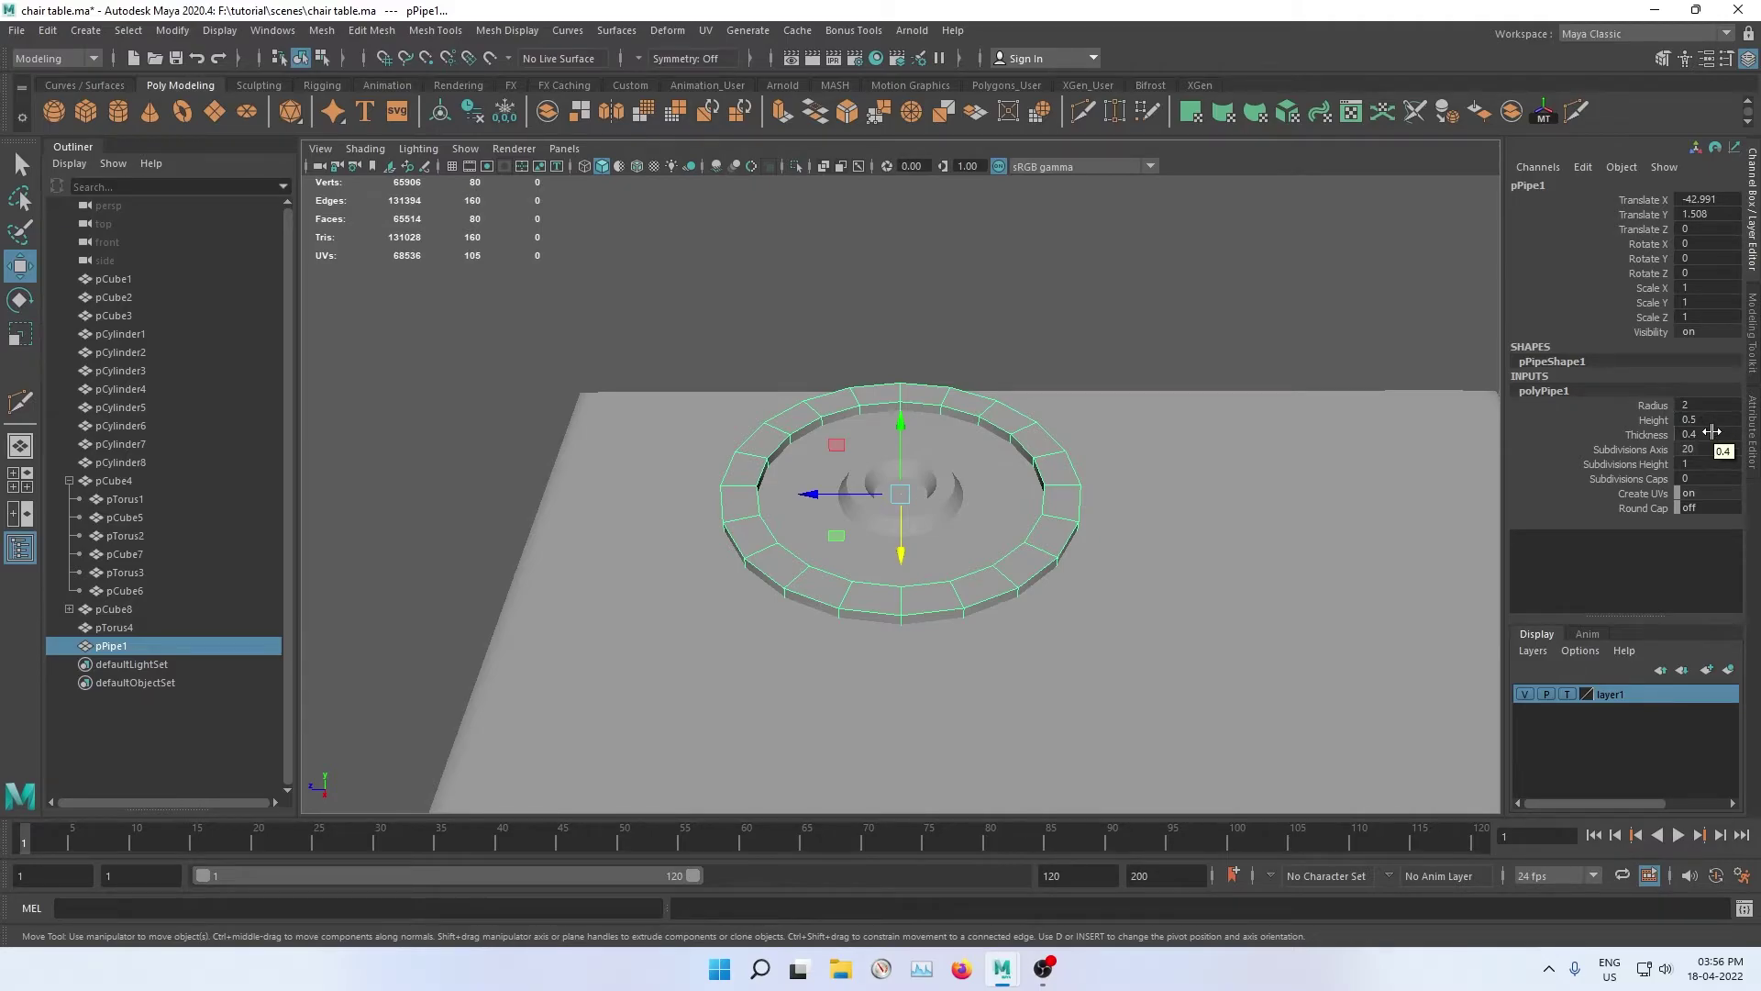
double_click(1701, 434)
type("0.25")
key("Return")
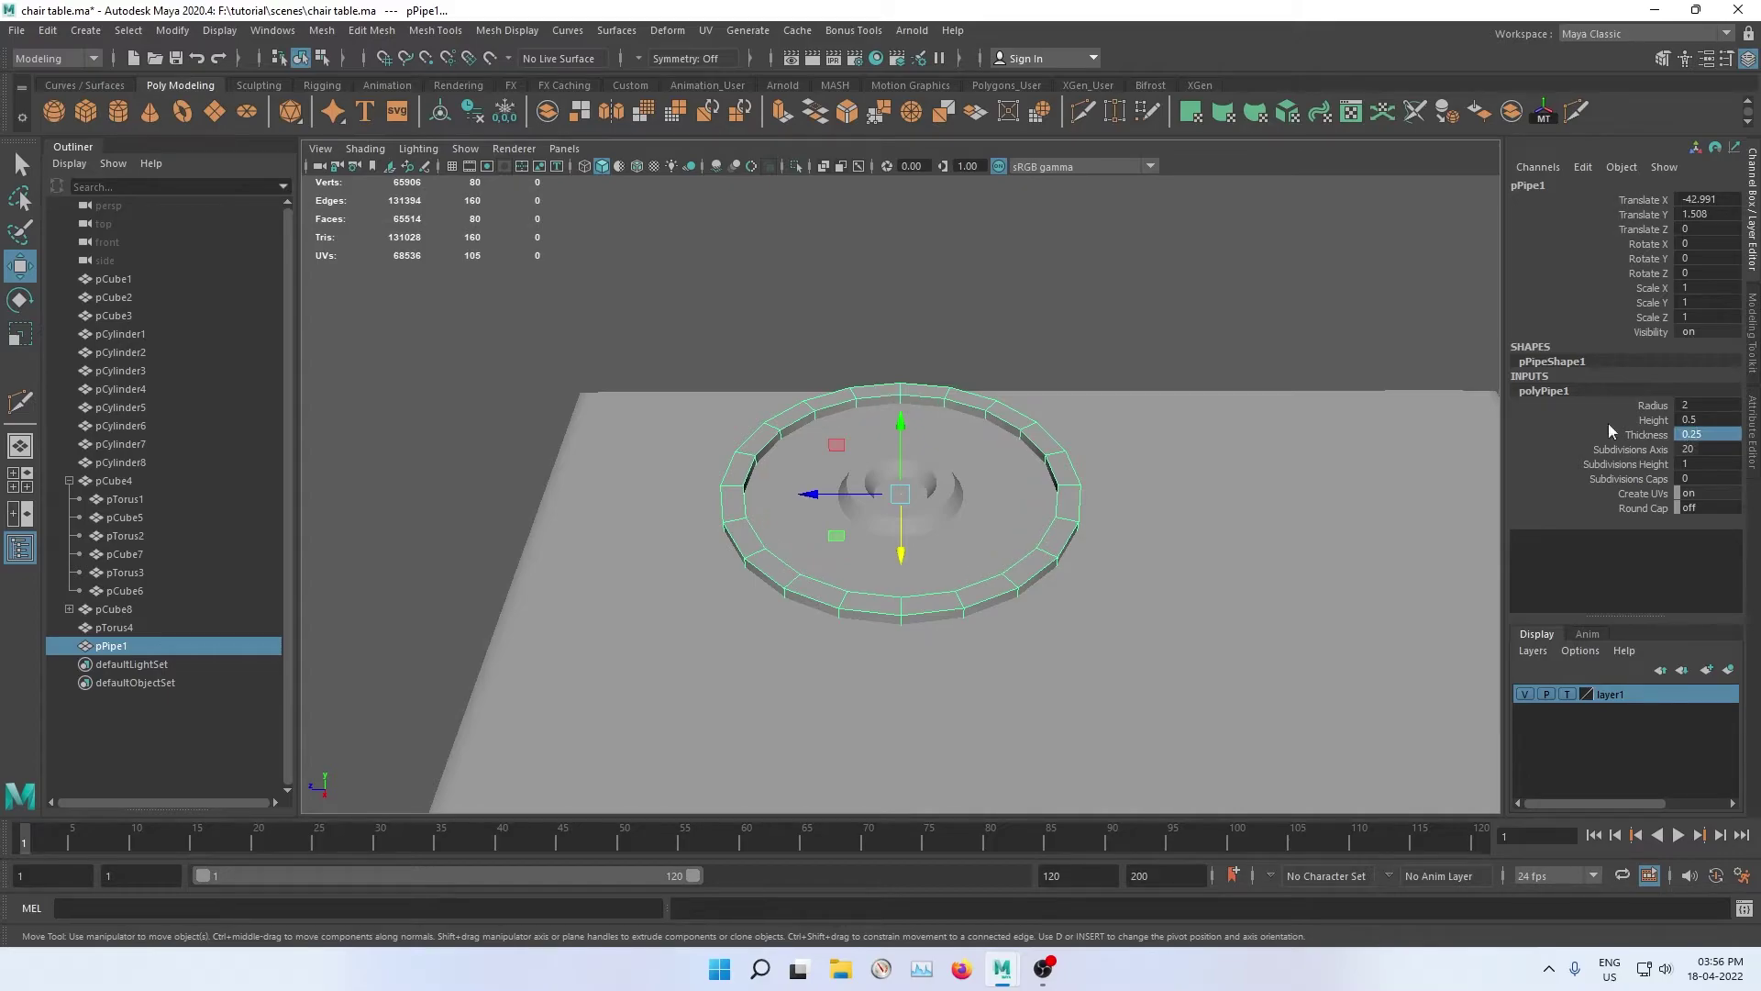
Step: Reduce the pipe radius to 1.75
left_click(1192, 304)
left_click_drag(1193, 304, 1003, 413, "alt")
left_click(1003, 412)
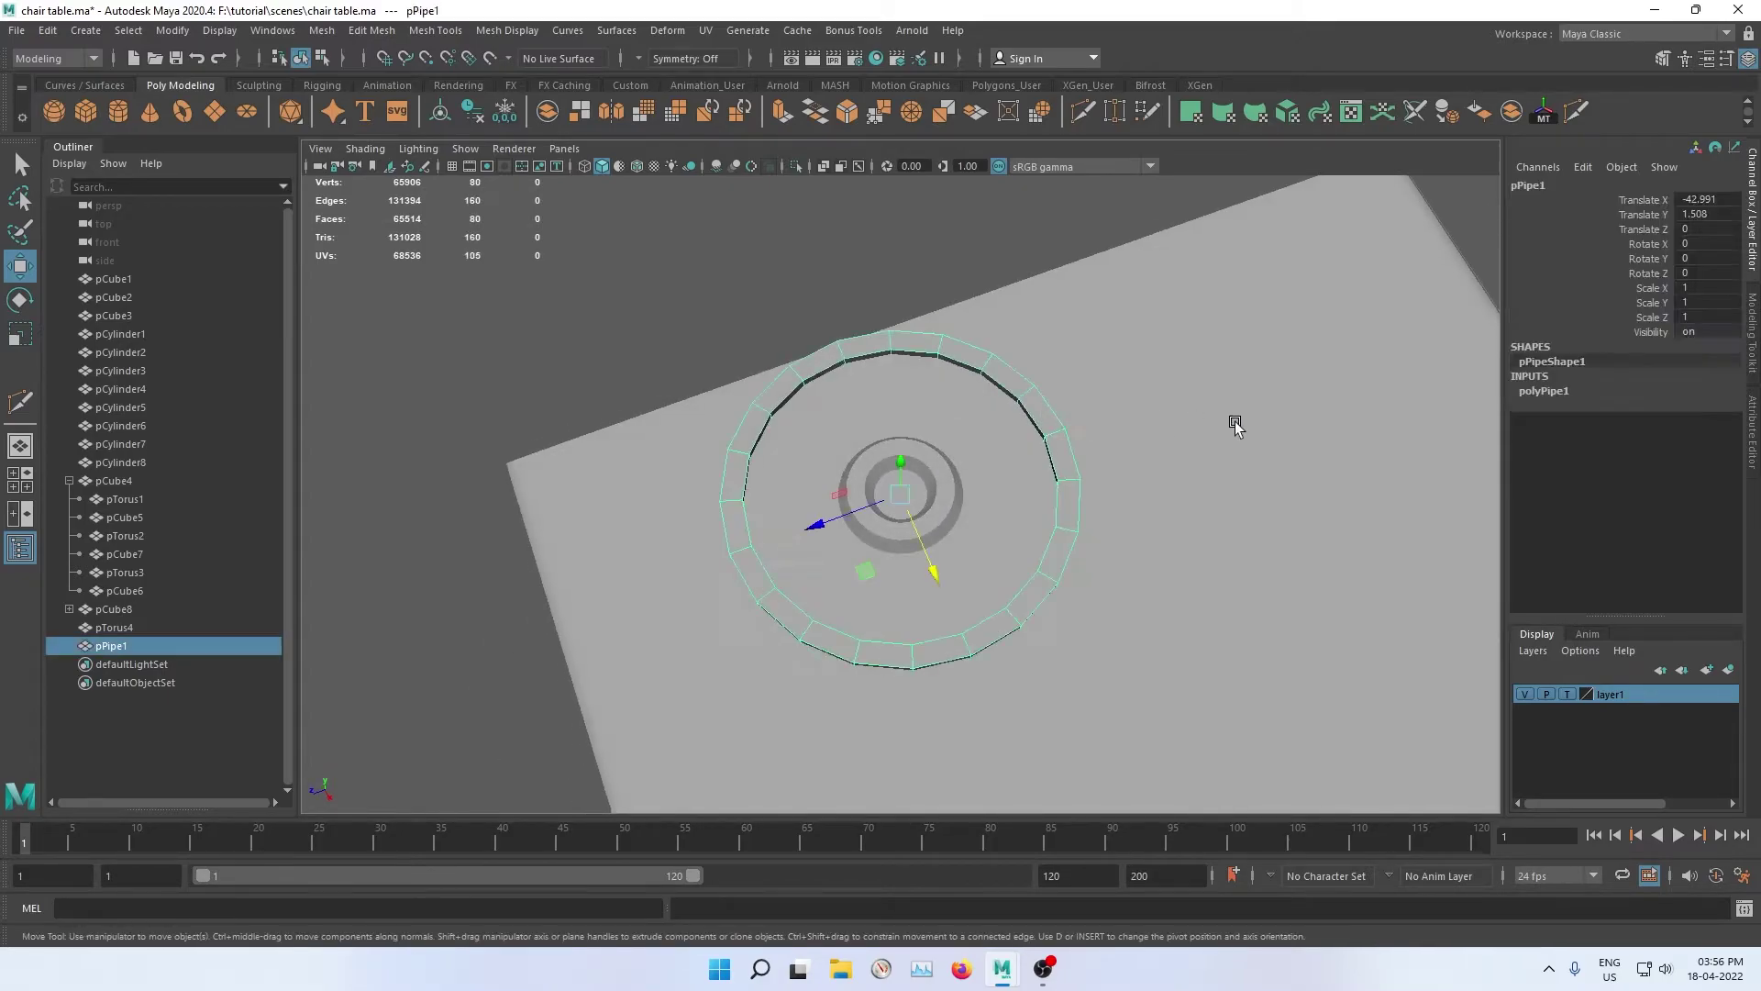
left_click(1548, 398)
double_click(1699, 406)
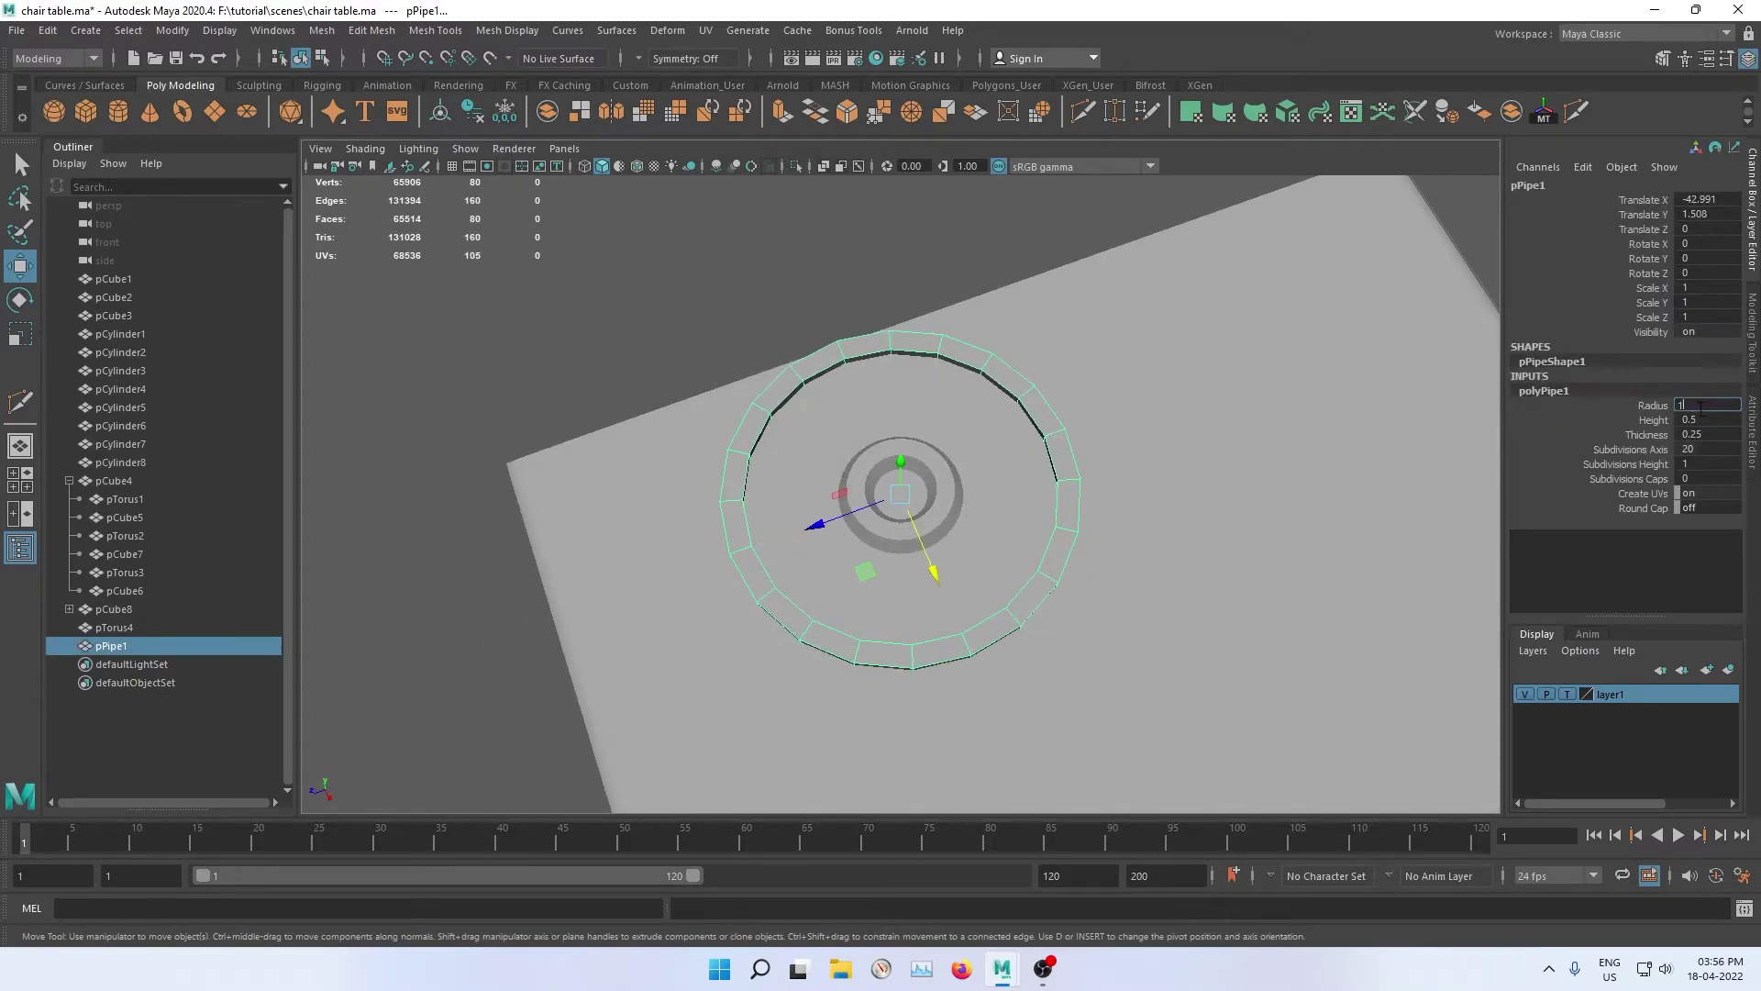
key("Return")
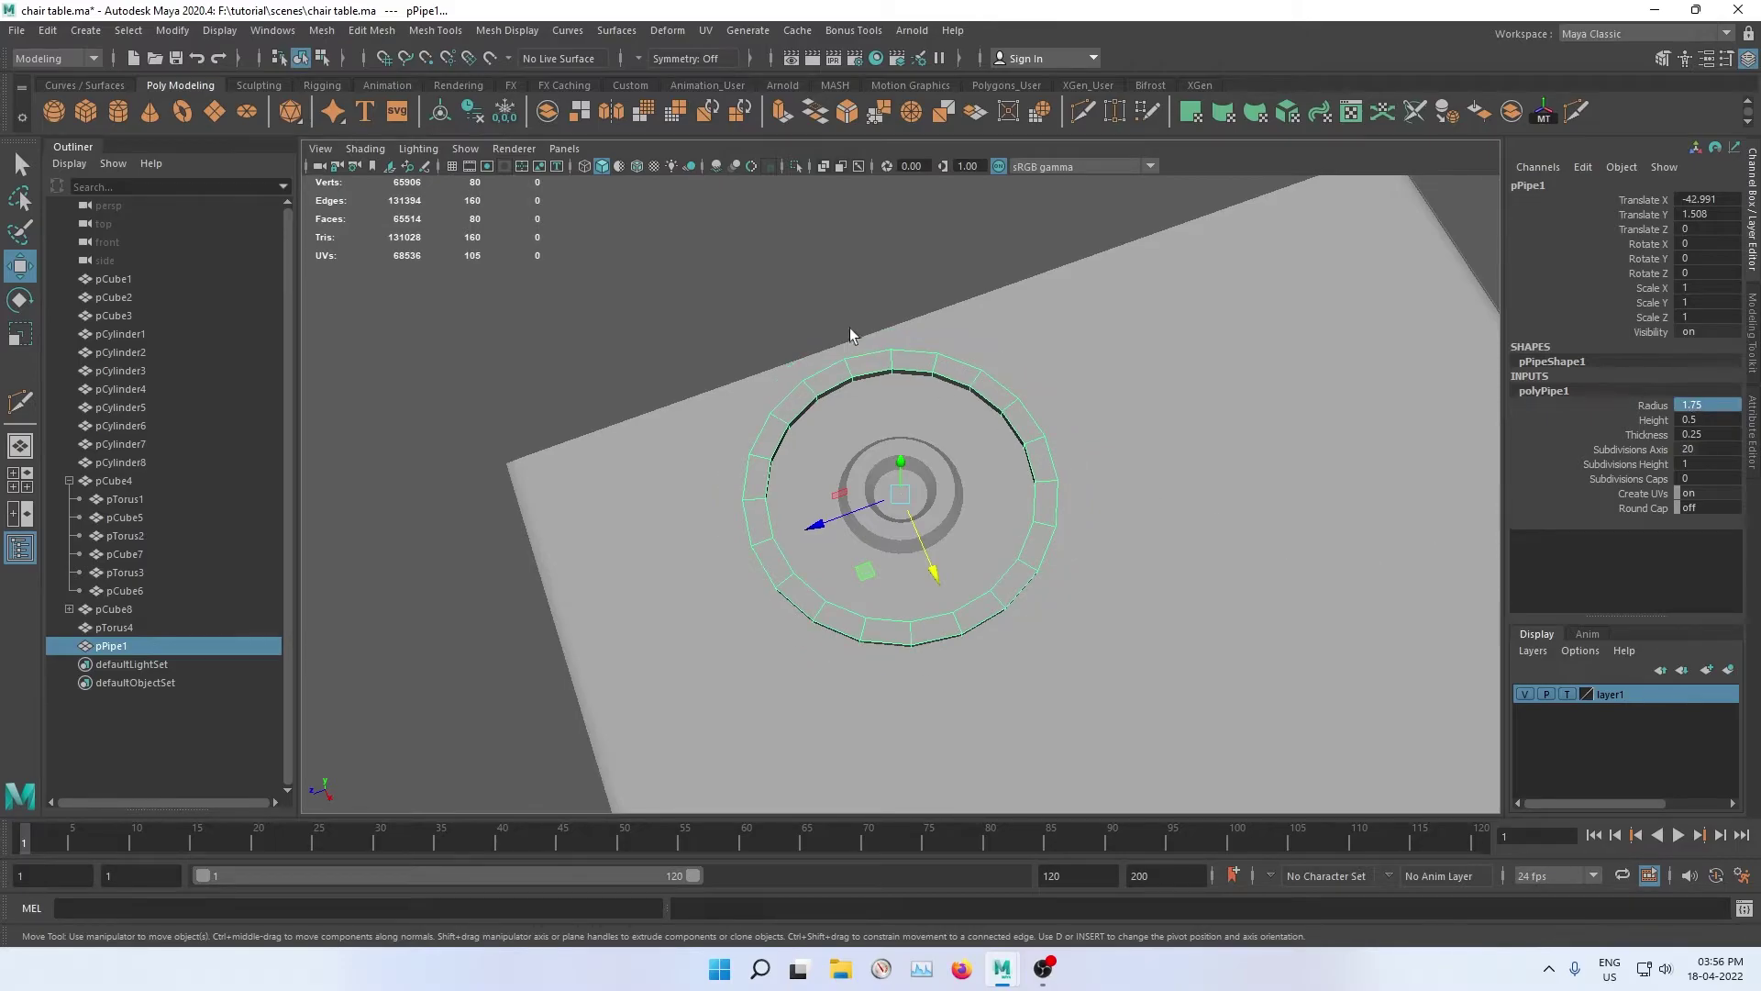
Step: Reselect the pipe, switch it to component editing, and show the four-view layout
left_click(850, 327)
left_click_drag(846, 397, 708, 562, "alt")
left_click(752, 498)
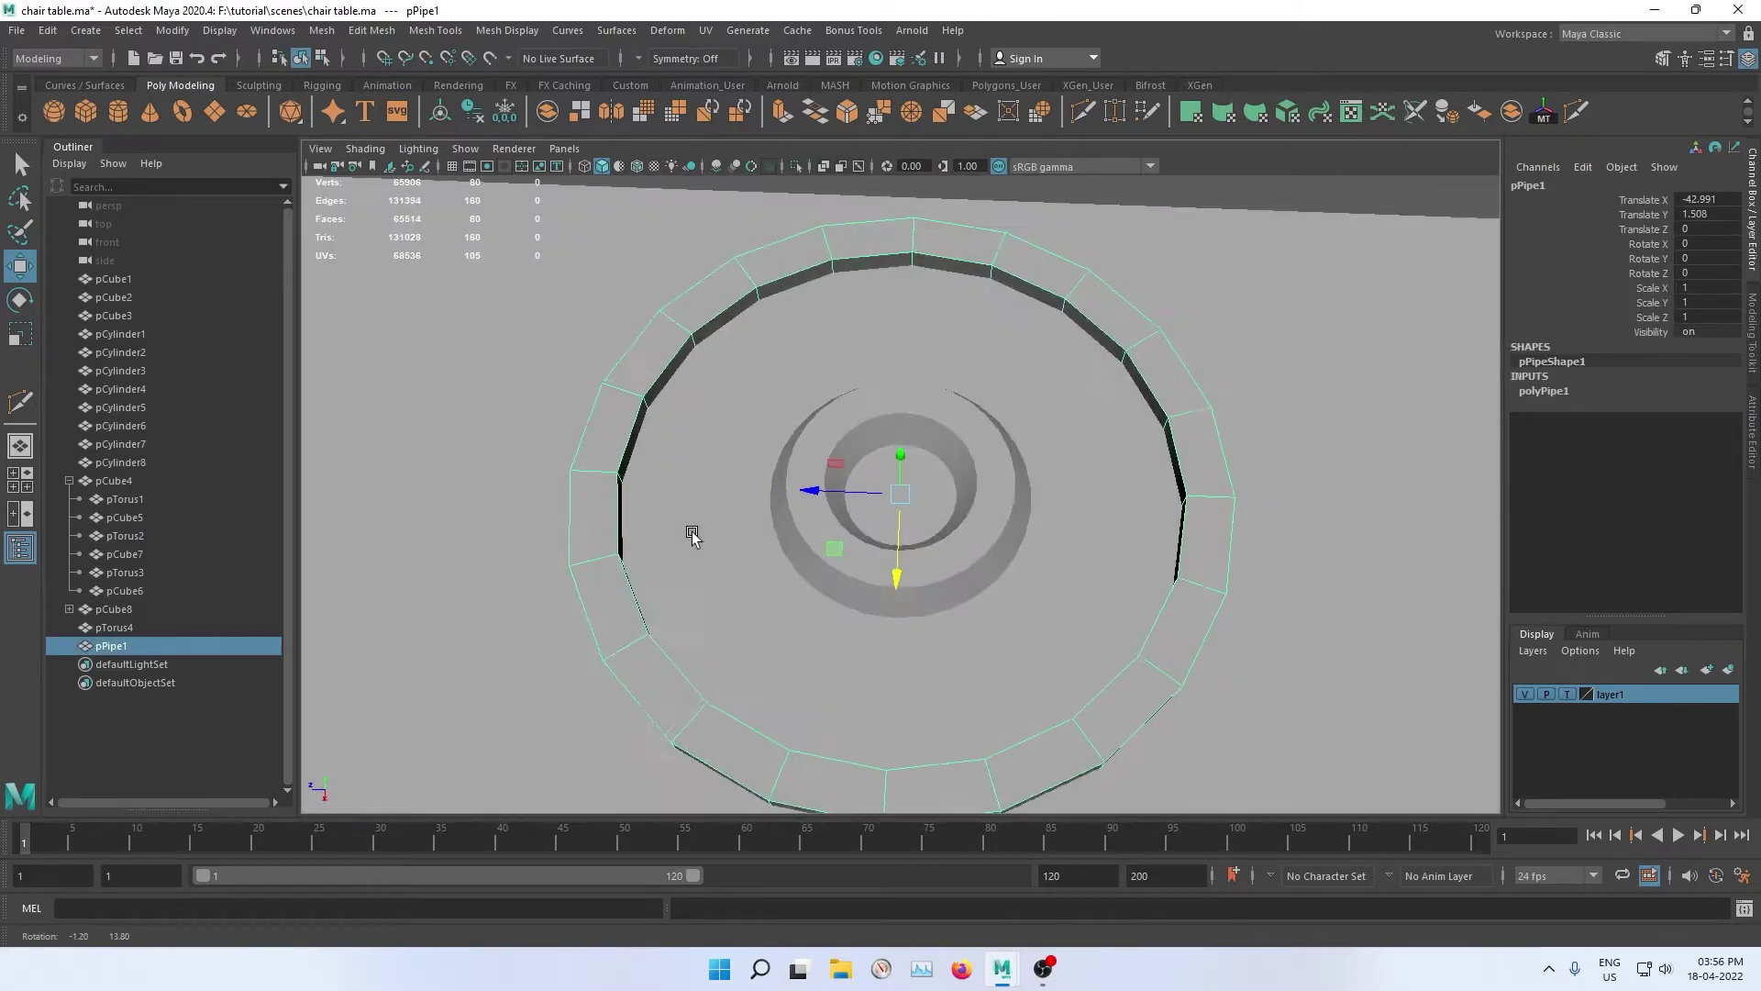
left_click(1546, 402)
scroll(1140, 539, "down", 2)
key("space")
key("space")
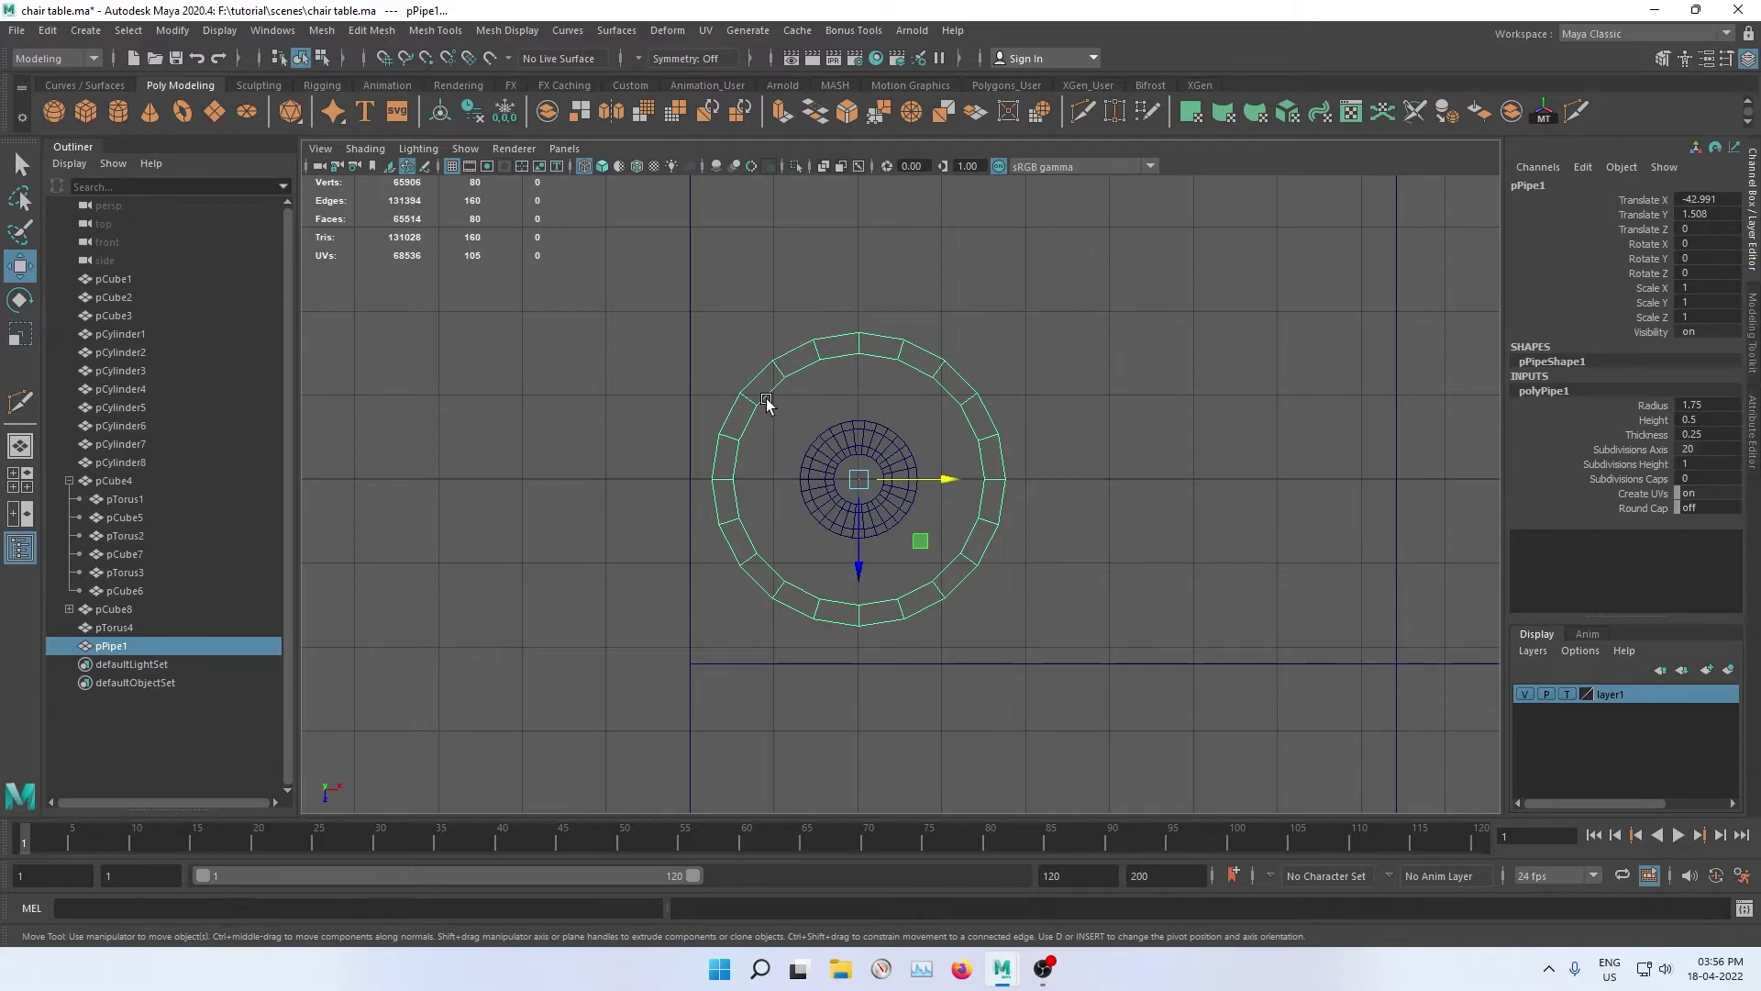
right_click_drag(767, 394, 772, 411)
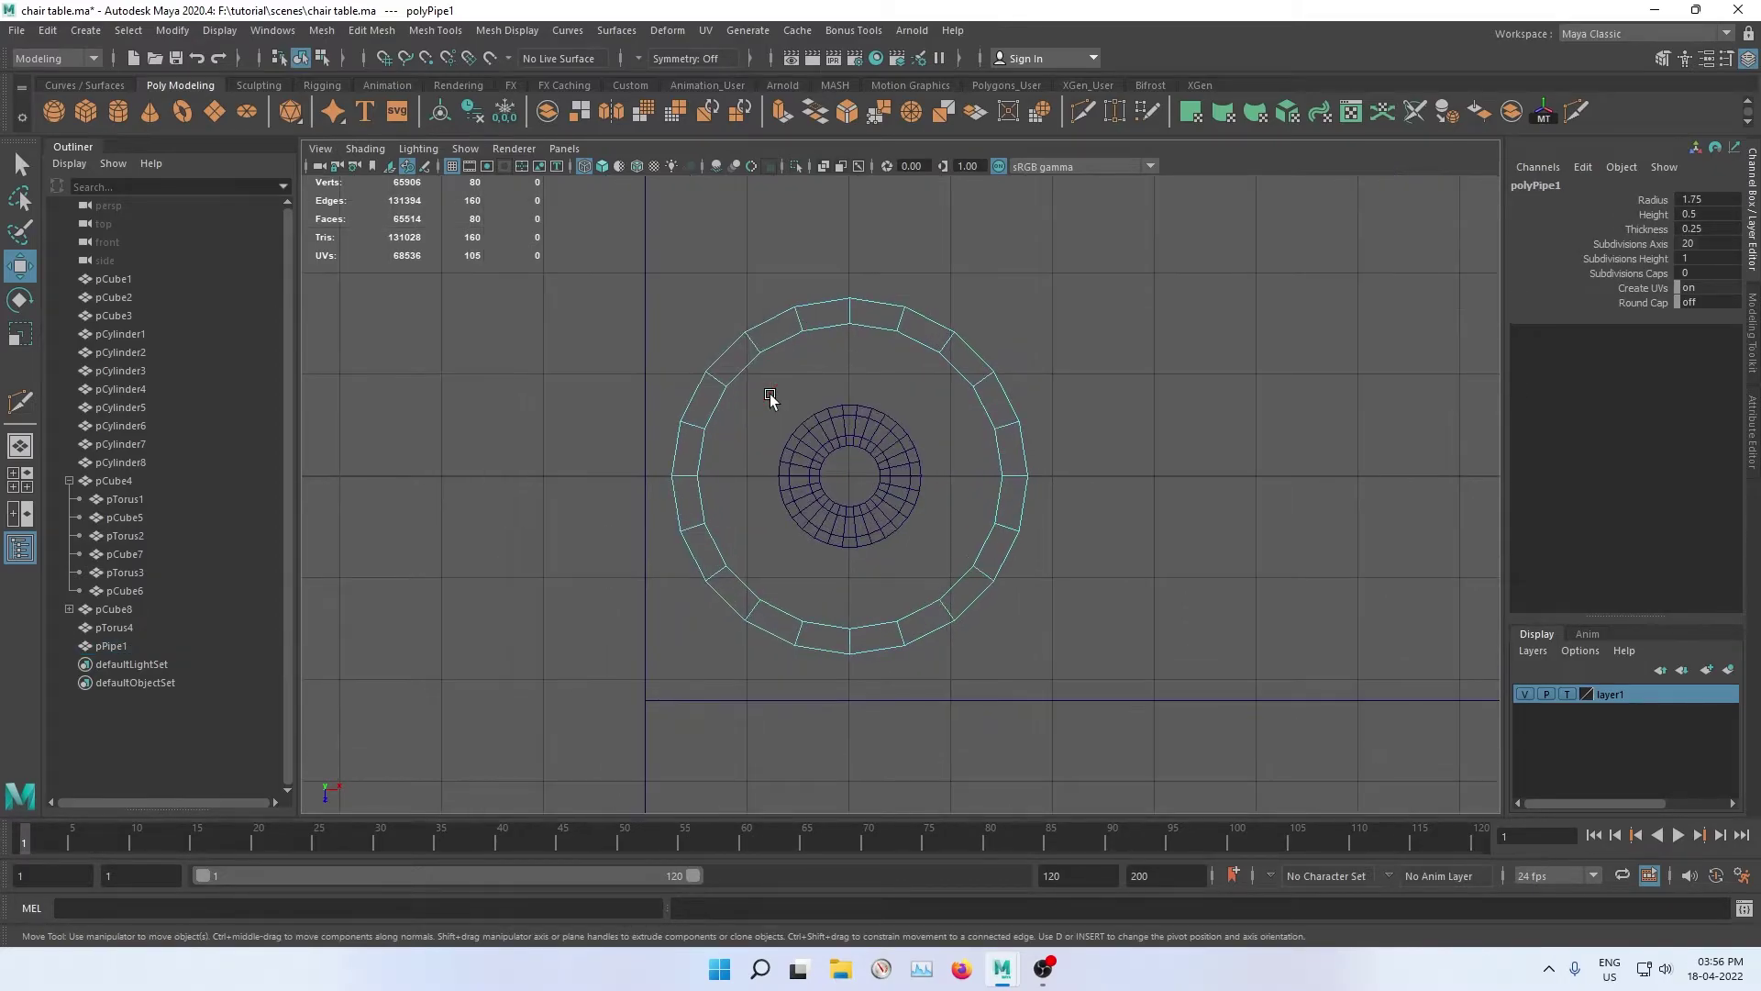
key("space")
key("space")
Step: Select the upper-left, upper-right, lower-right and lower-left top faces of the ring
scroll(696, 348, "up", 2)
left_click(712, 357)
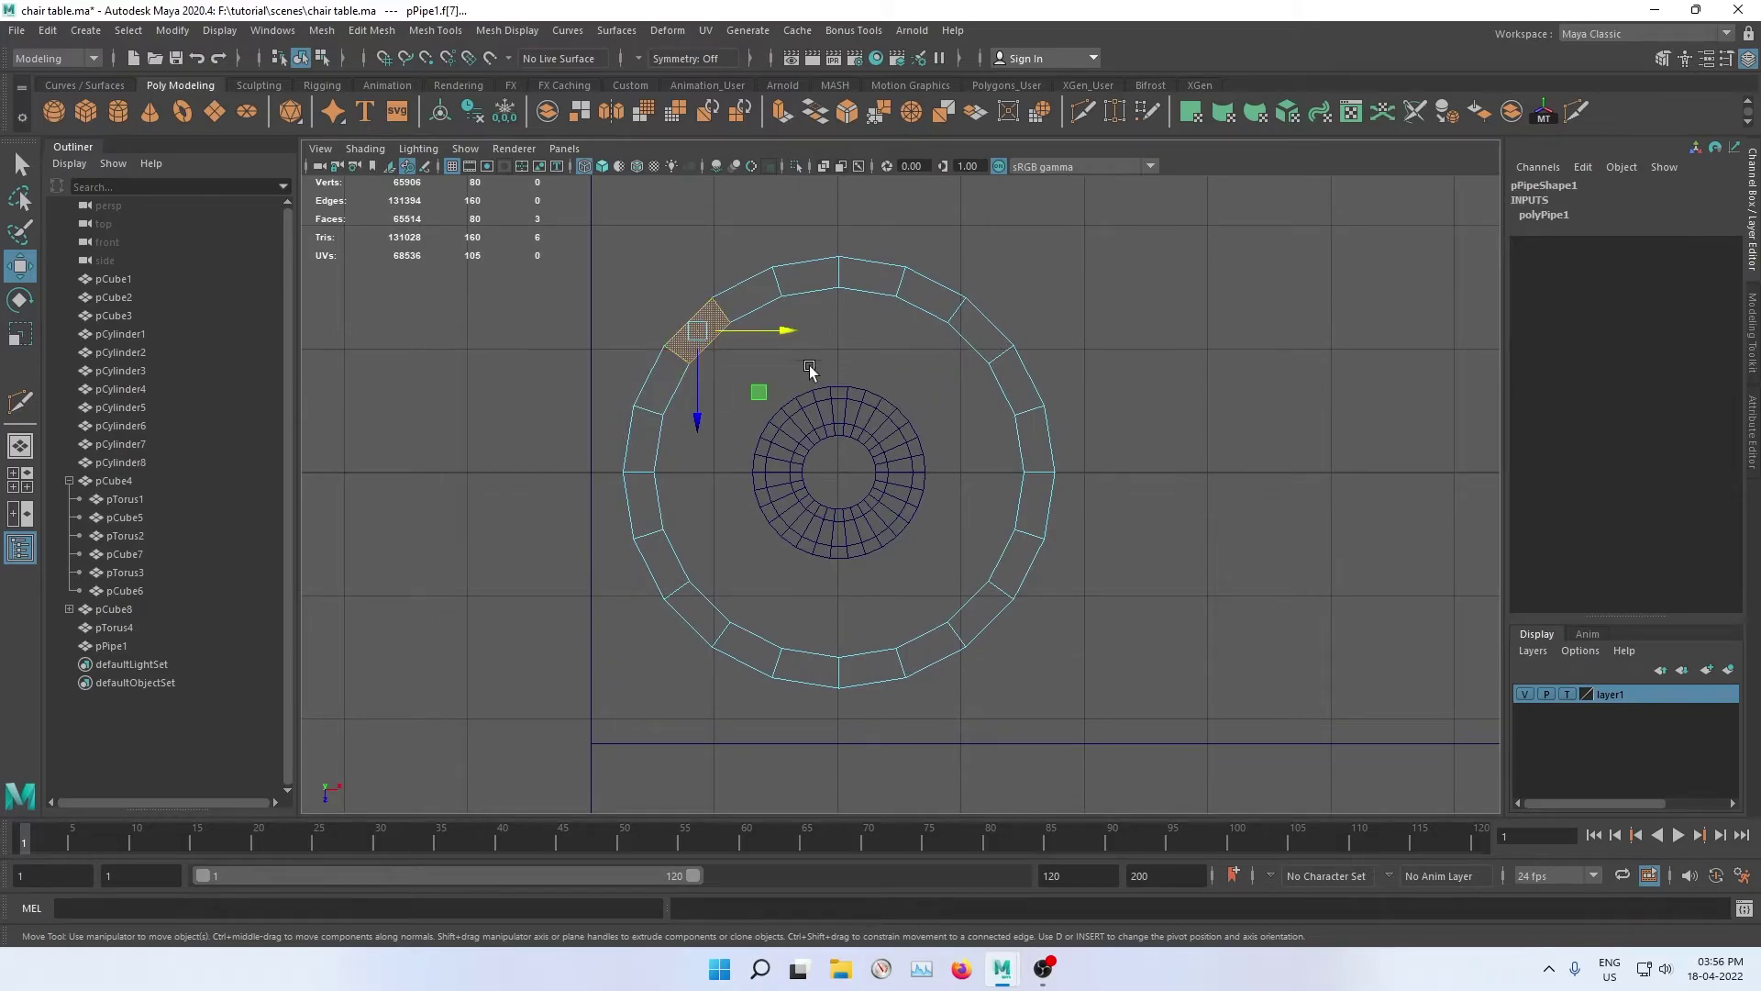
left_click(789, 376)
left_click(690, 334)
left_click(986, 335, "shift")
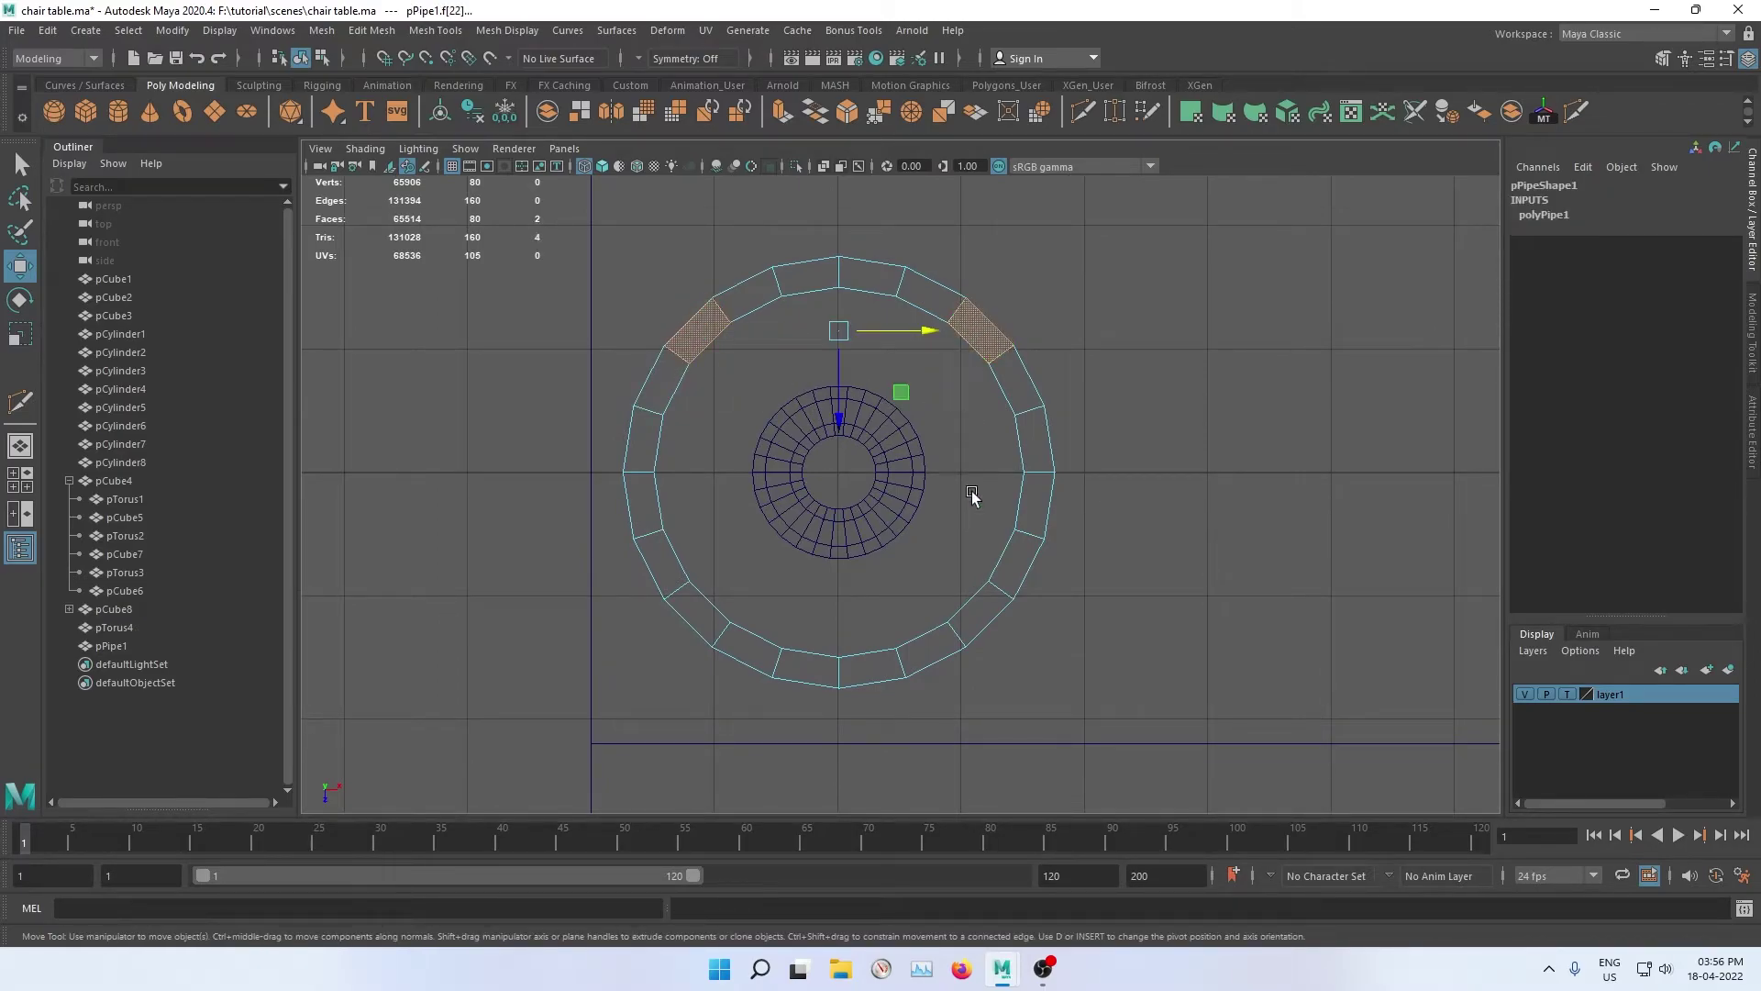
left_click(986, 602, "shift")
left_click(697, 613, "shift")
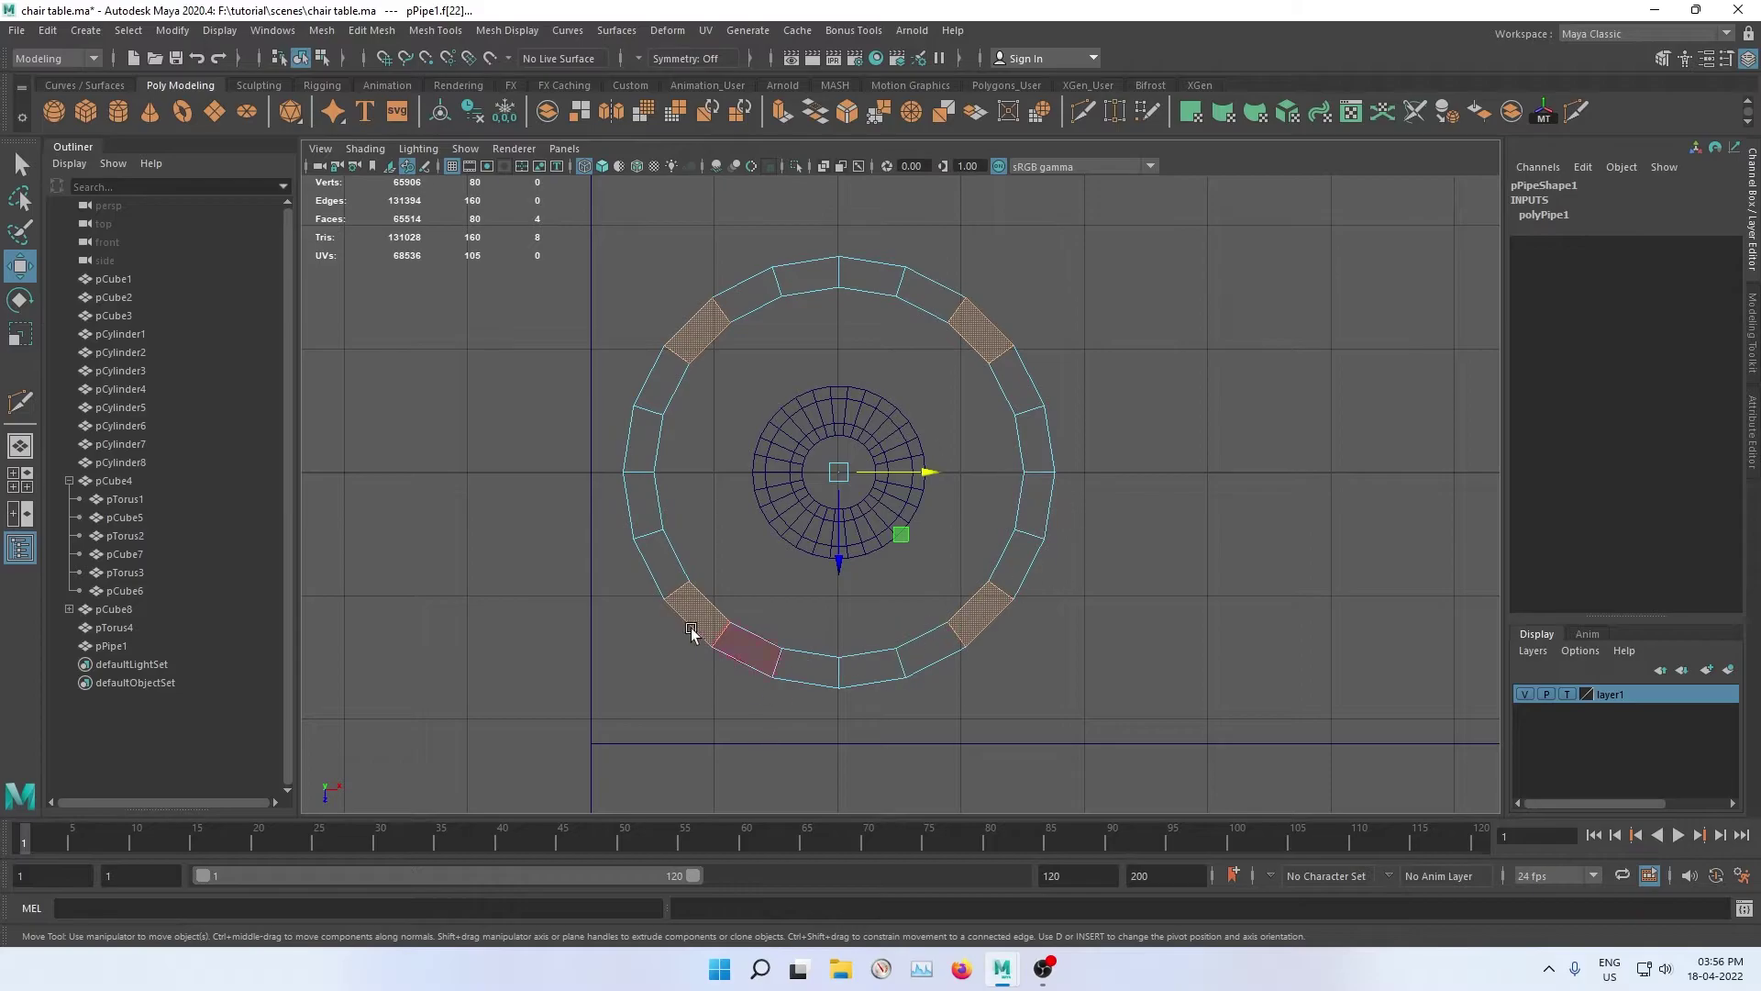
key("space")
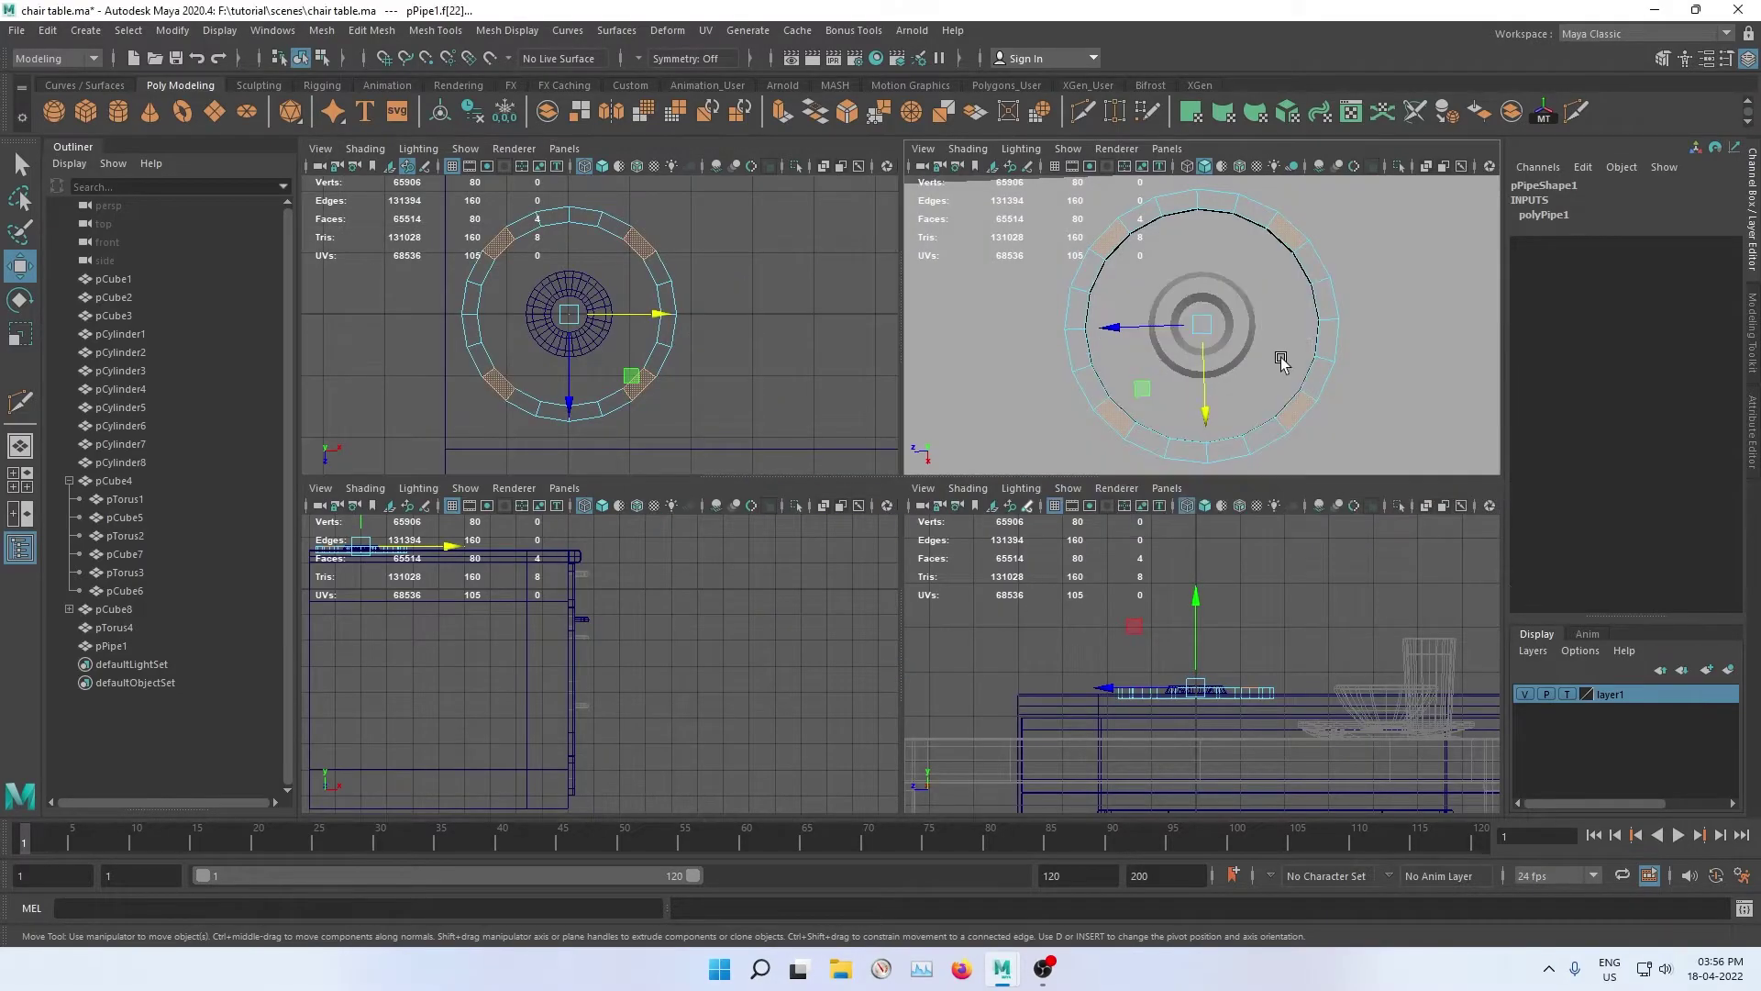
key("space")
mouse_move(1147, 366)
left_mouse_down("alt")
mouse_move(1360, 223)
mouse_move(999, 292)
mouse_move(837, 294)
mouse_move(920, 267)
mouse_move(902, 318)
mouse_move(734, 393)
mouse_move(476, 421)
mouse_move(355, 367)
mouse_move(621, 389)
mouse_move(697, 239)
left_mouse_up("alt")
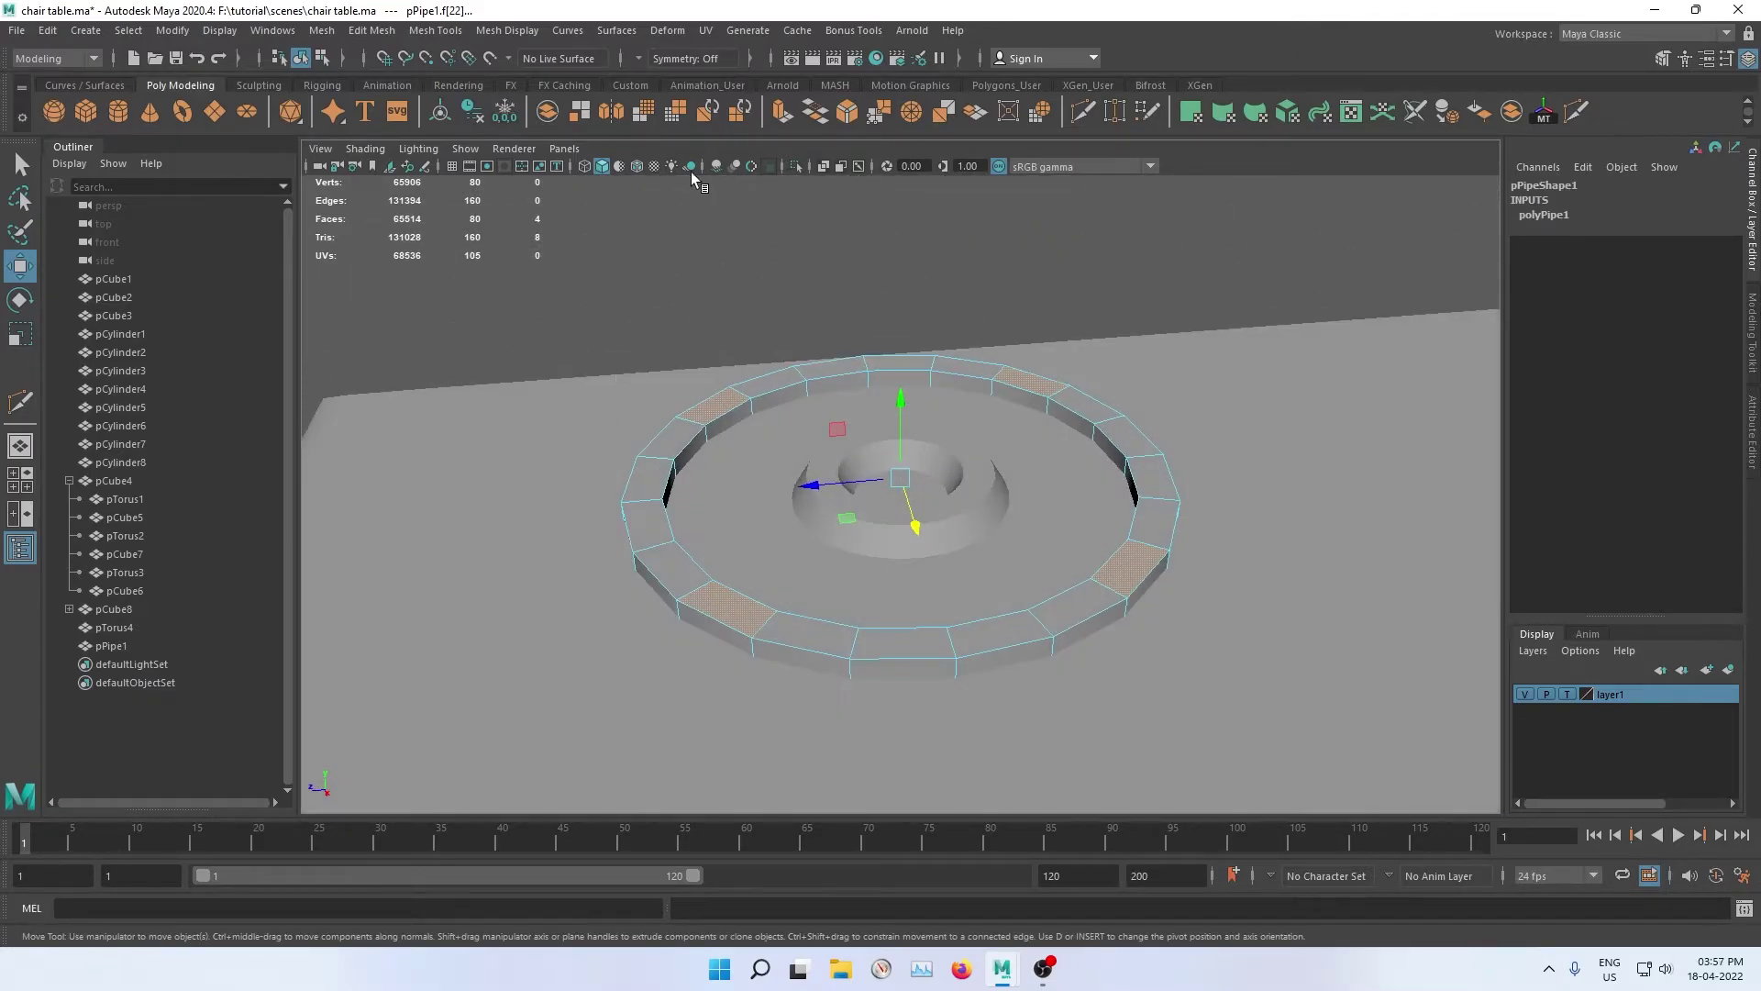
Step: Extrude the four ring faces into short blocks with thickness 0.2
left_click(781, 112)
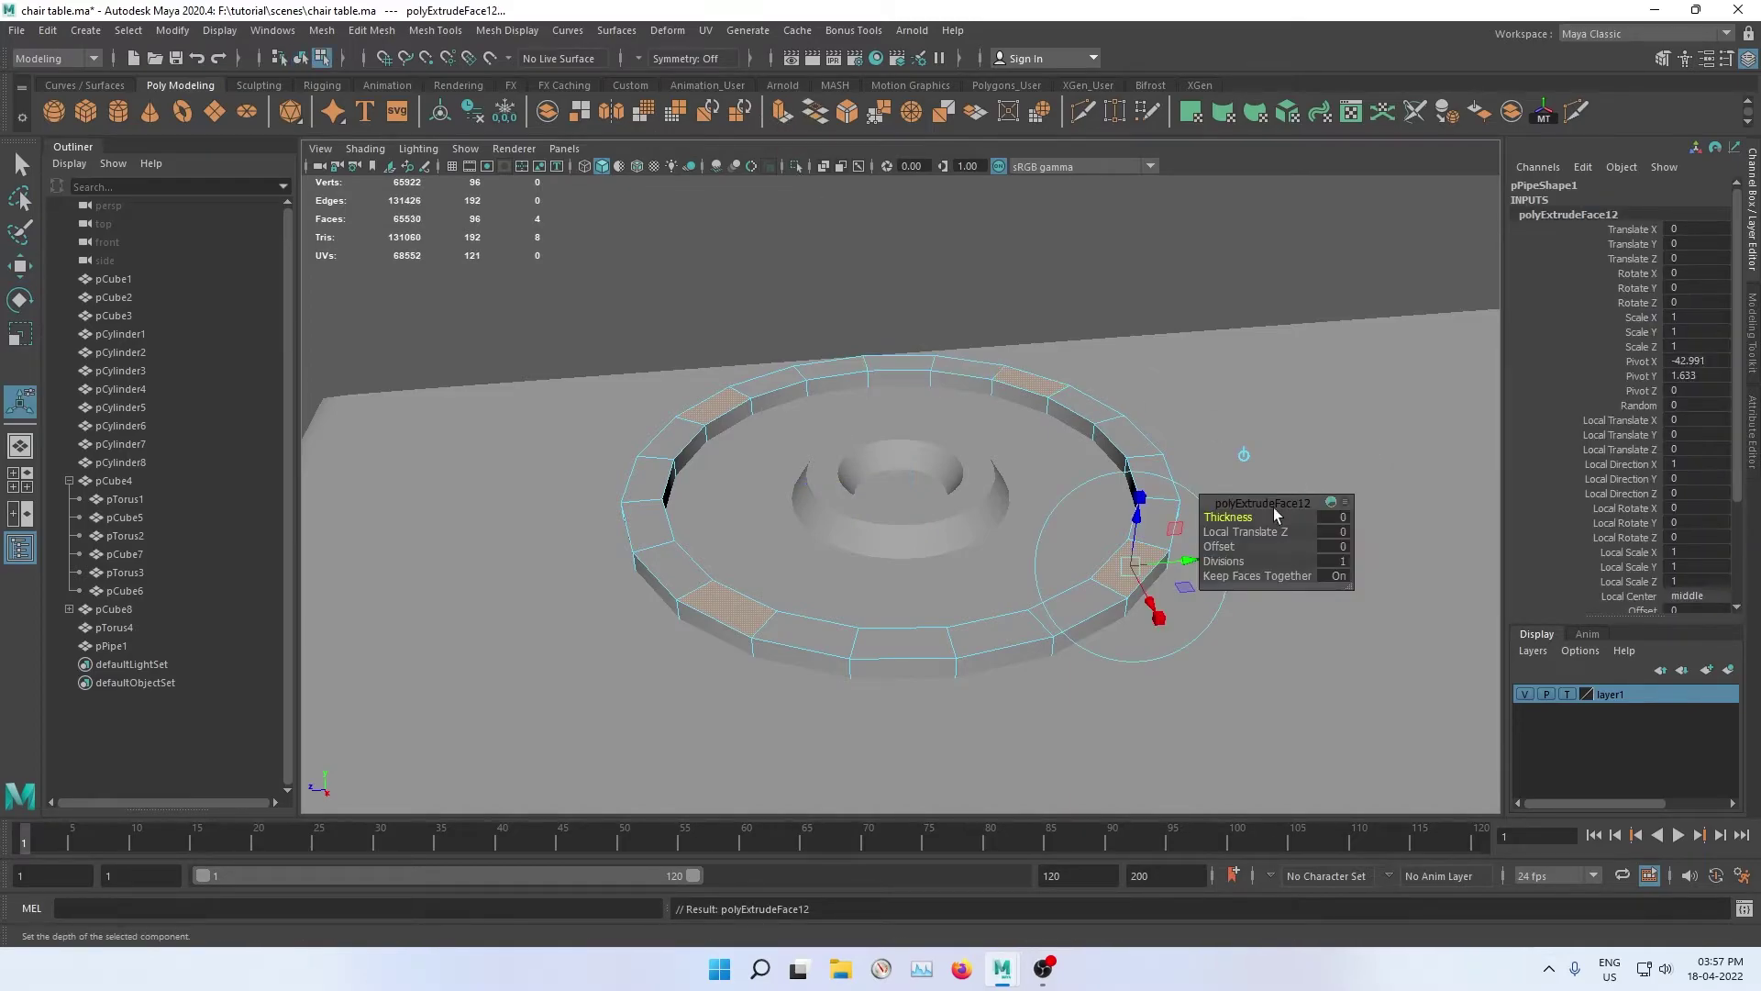
left_click(1334, 519)
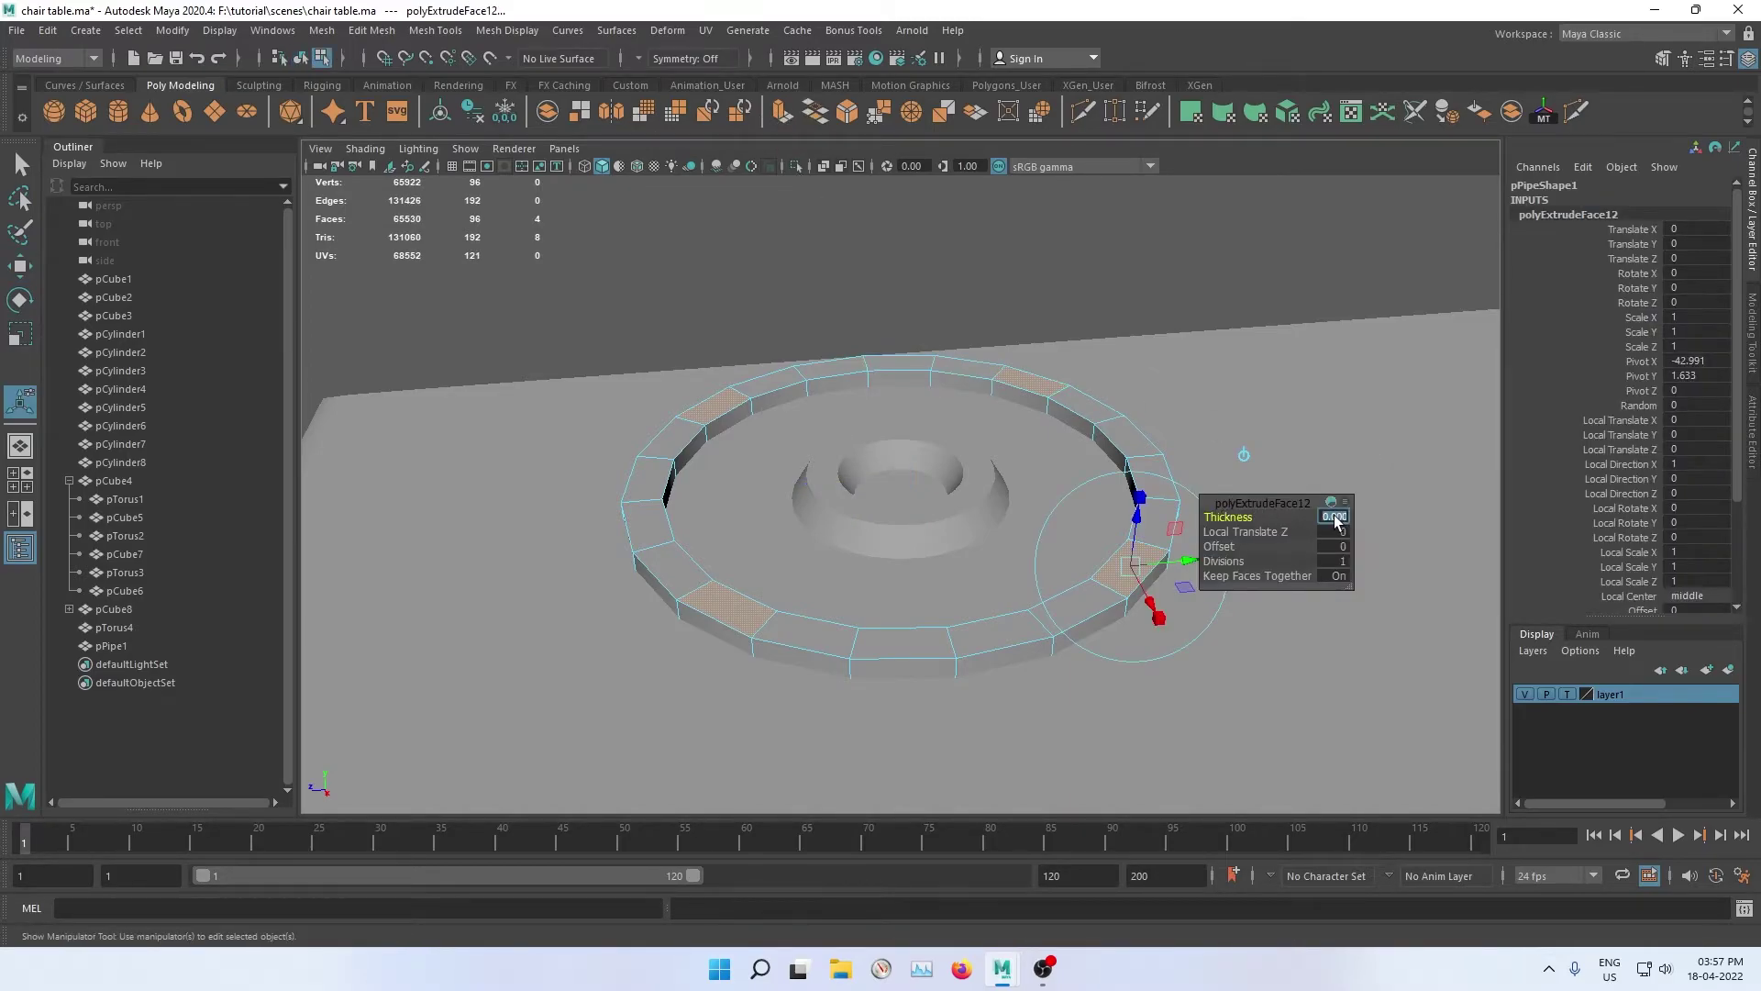
type("1")
key("Return")
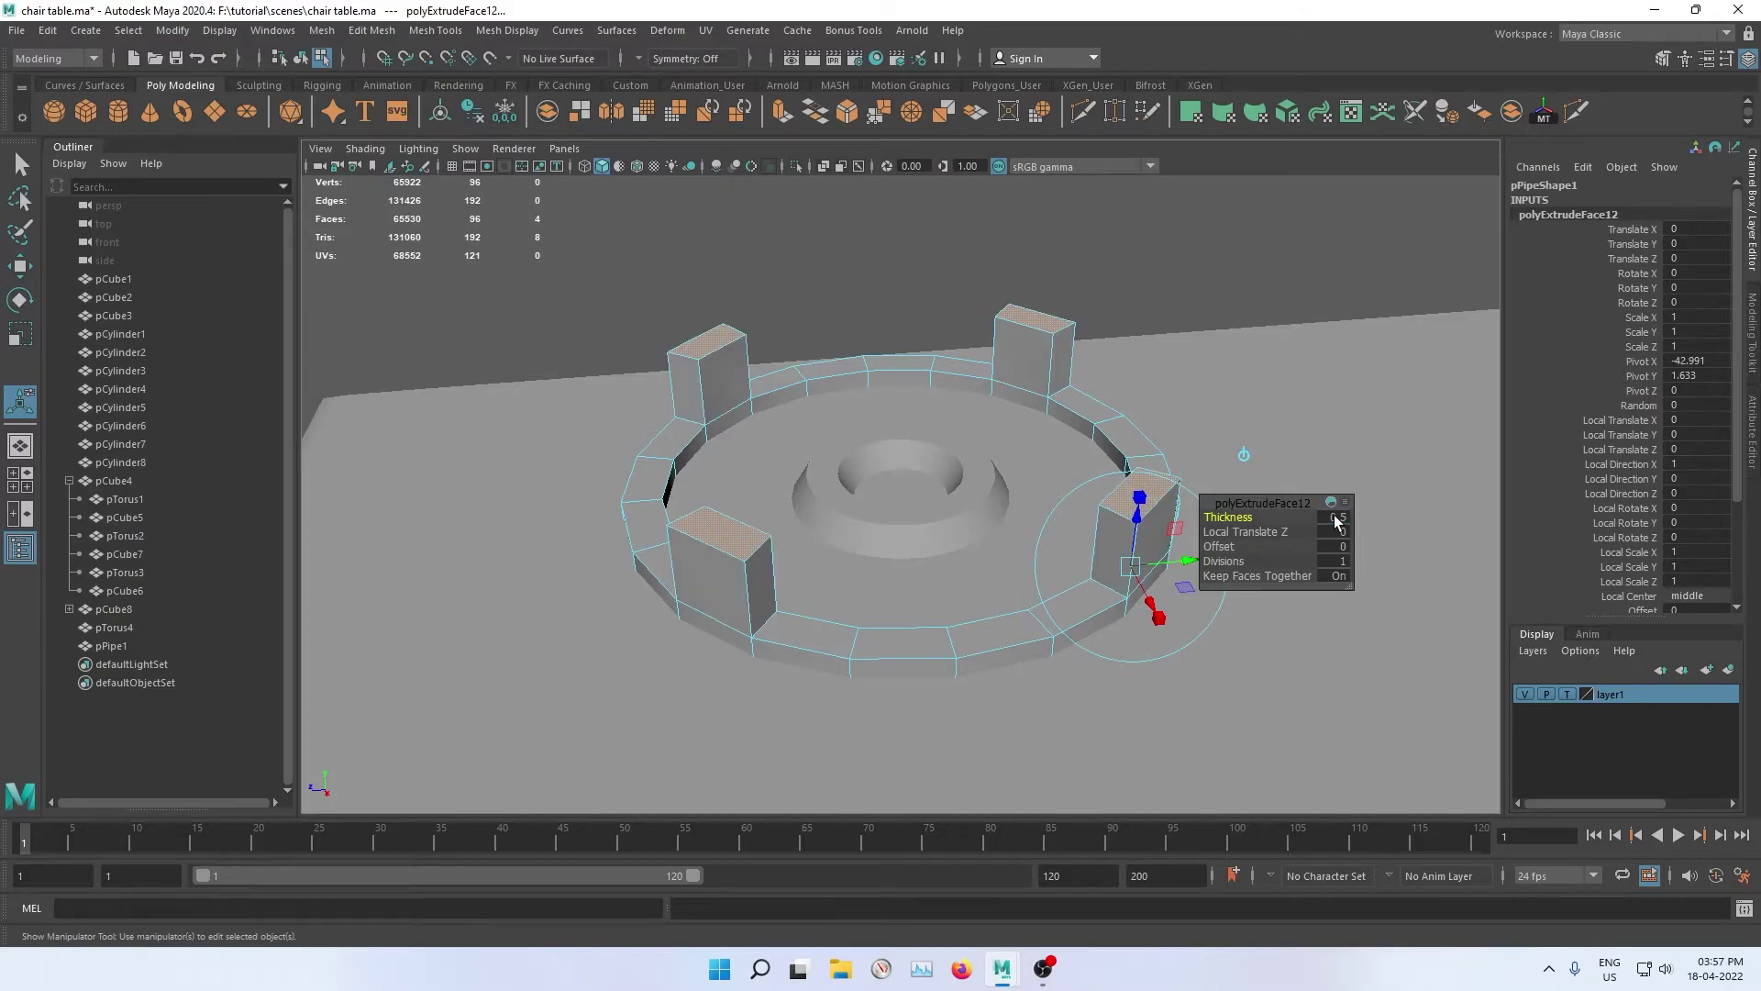
left_click(1336, 519)
type("0.2")
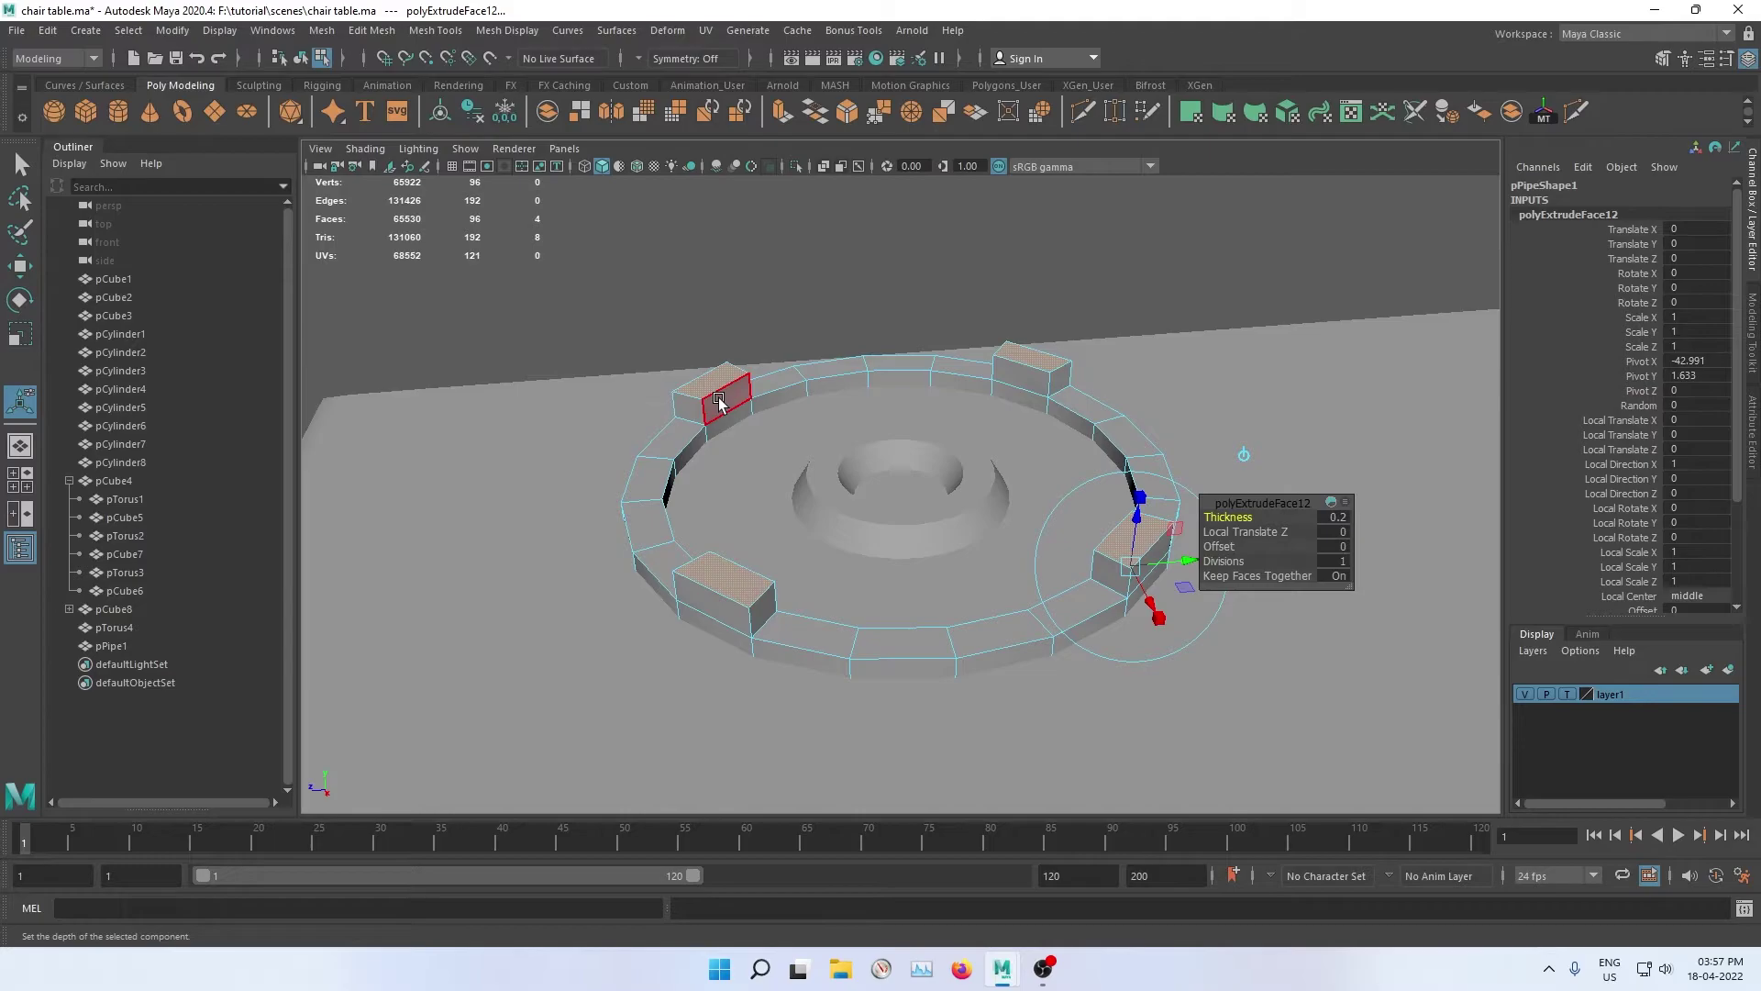
Step: Select the inner side faces of the raised blocks
left_click(724, 396)
mouse_move(782, 446)
left_mouse_down("alt")
mouse_move(917, 355)
mouse_move(1074, 475)
left_mouse_up("alt")
left_click(845, 358, "shift")
left_click(867, 353, "shift")
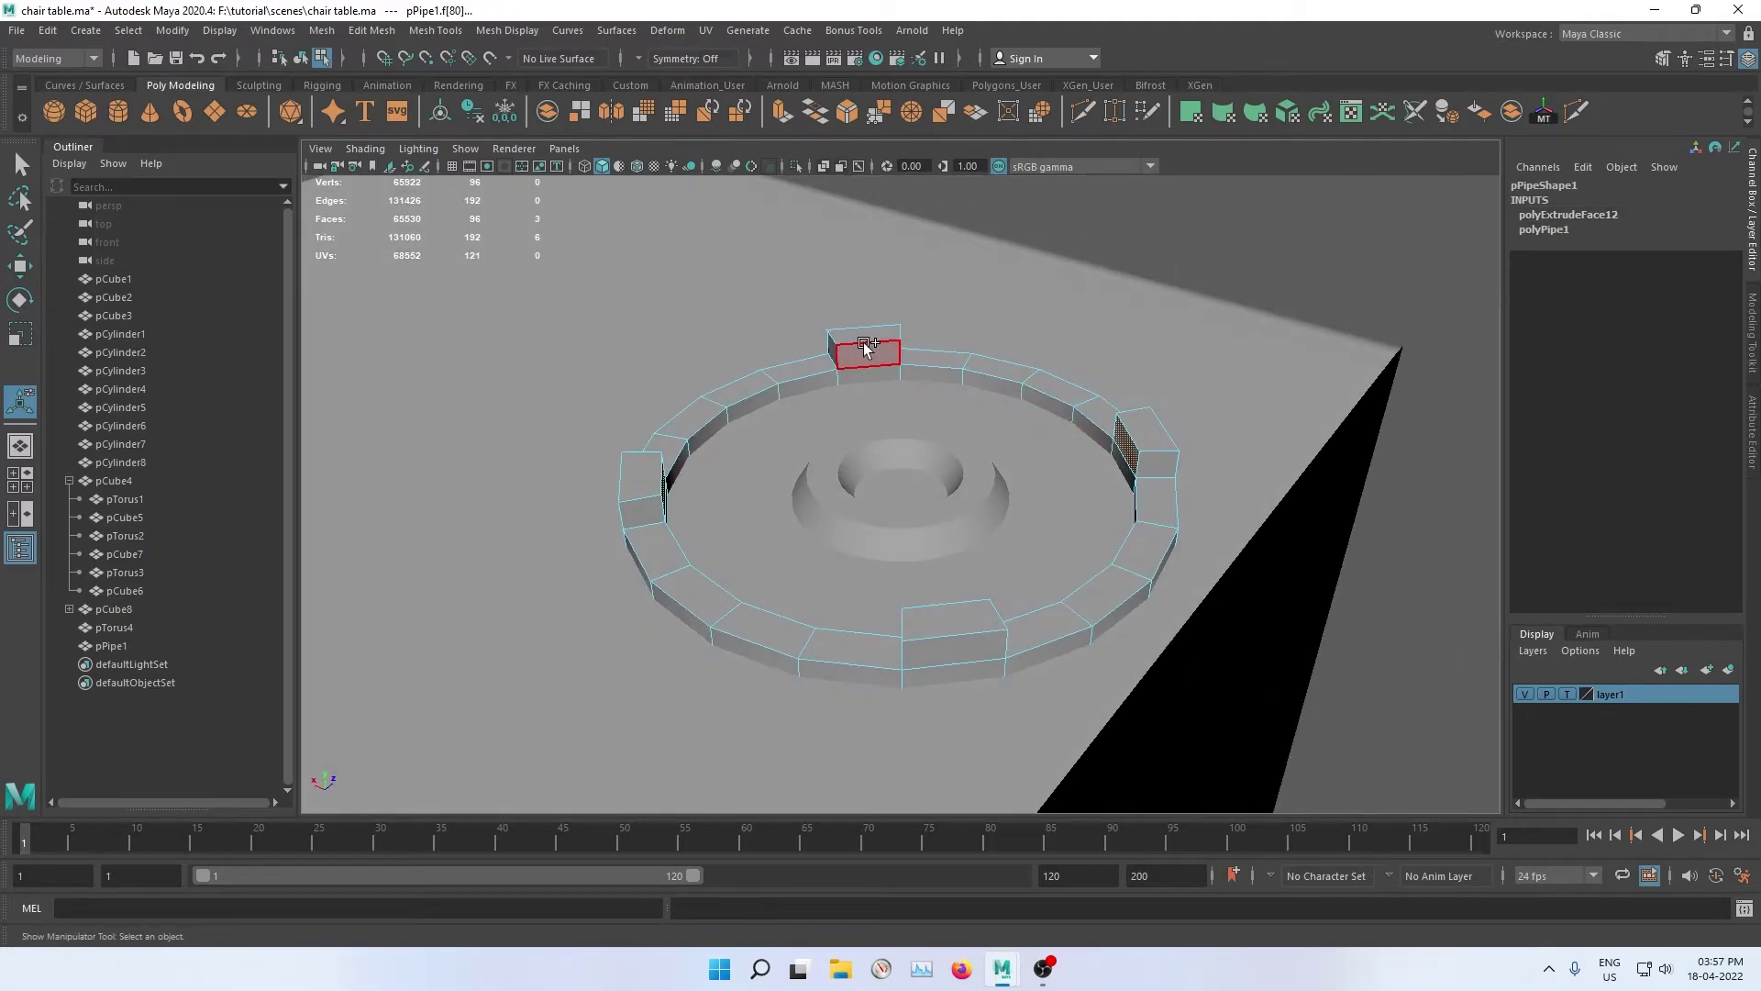
Step: Extrude the block side faces 0.7 toward the ring centre
left_click(777, 112)
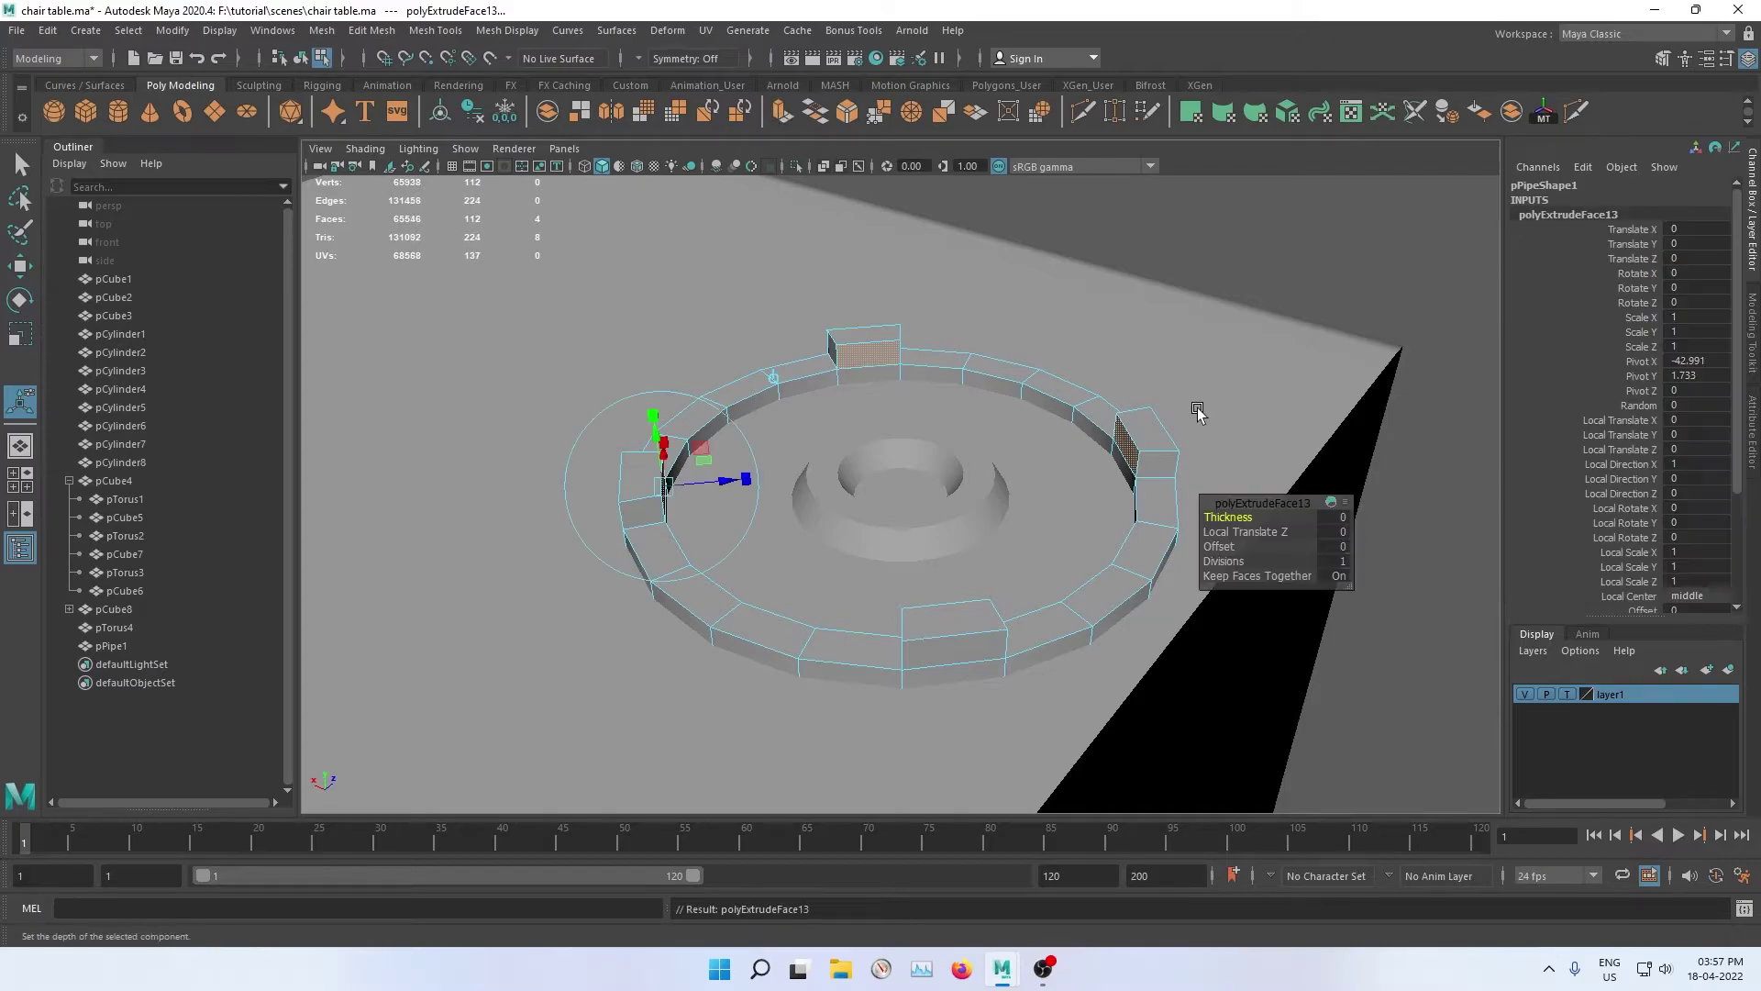
left_click_drag(1239, 515, 1246, 515)
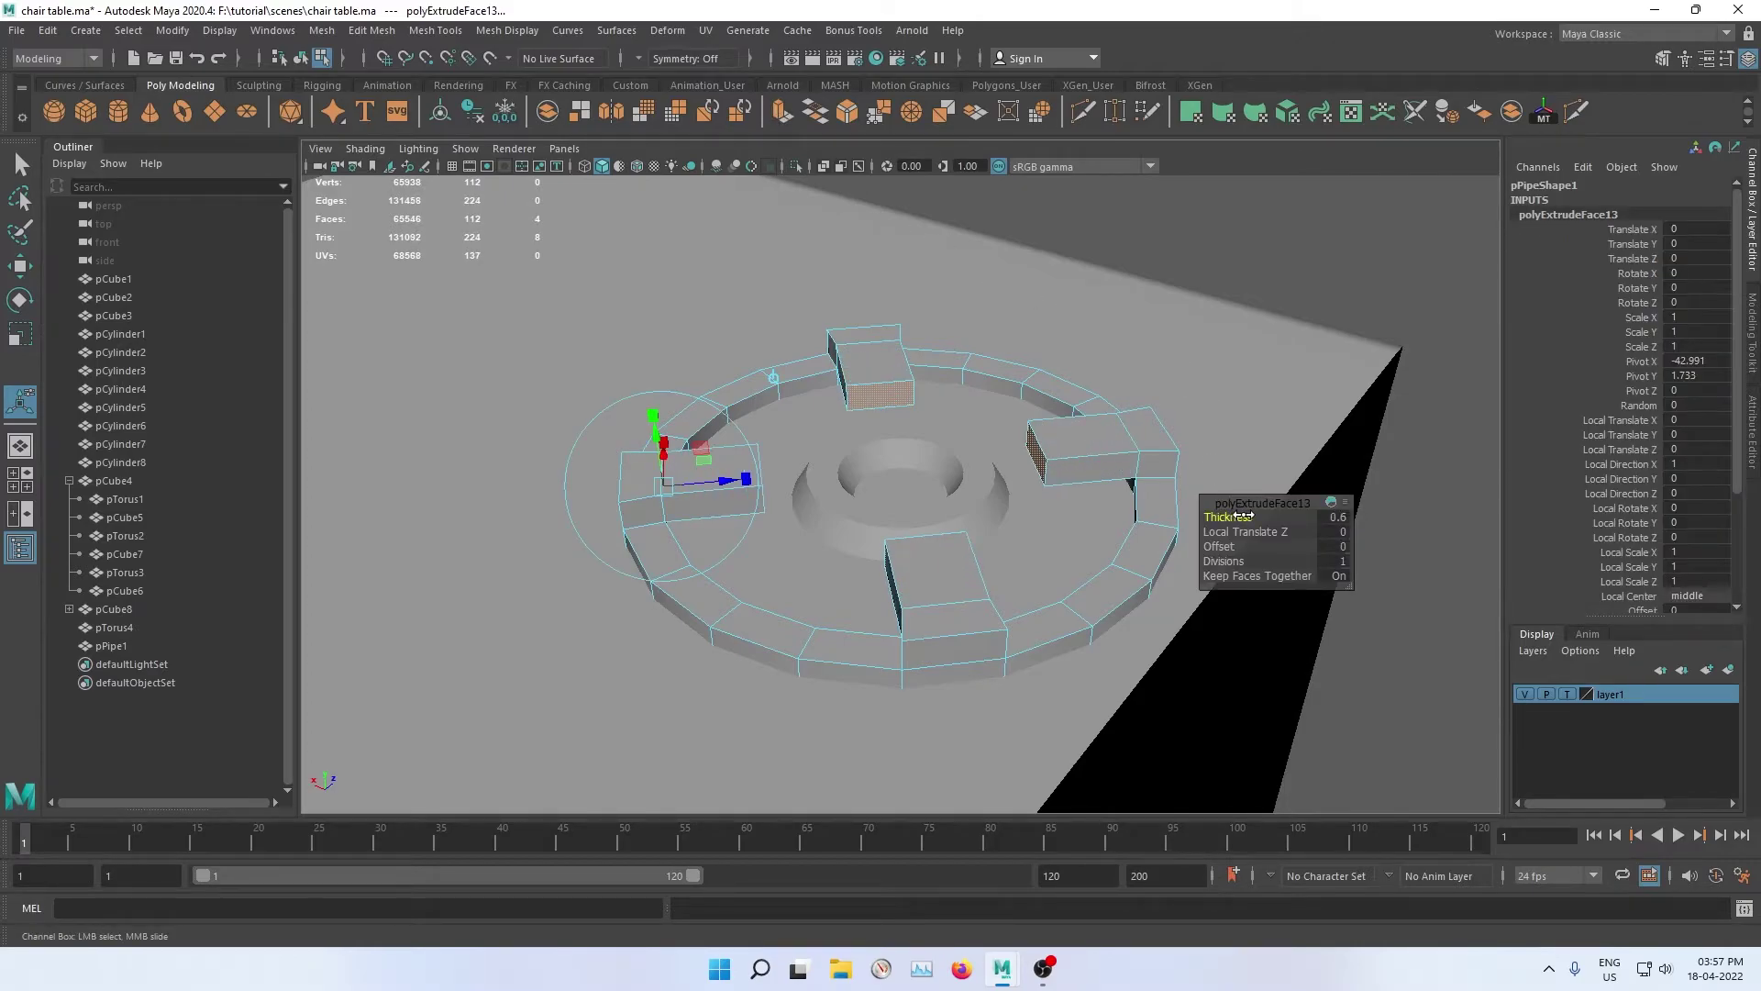
mouse_move(1035, 528)
left_mouse_down("alt")
mouse_move(923, 574)
mouse_move(908, 543)
left_mouse_up("alt")
left_click_drag(1229, 546, 1222, 547)
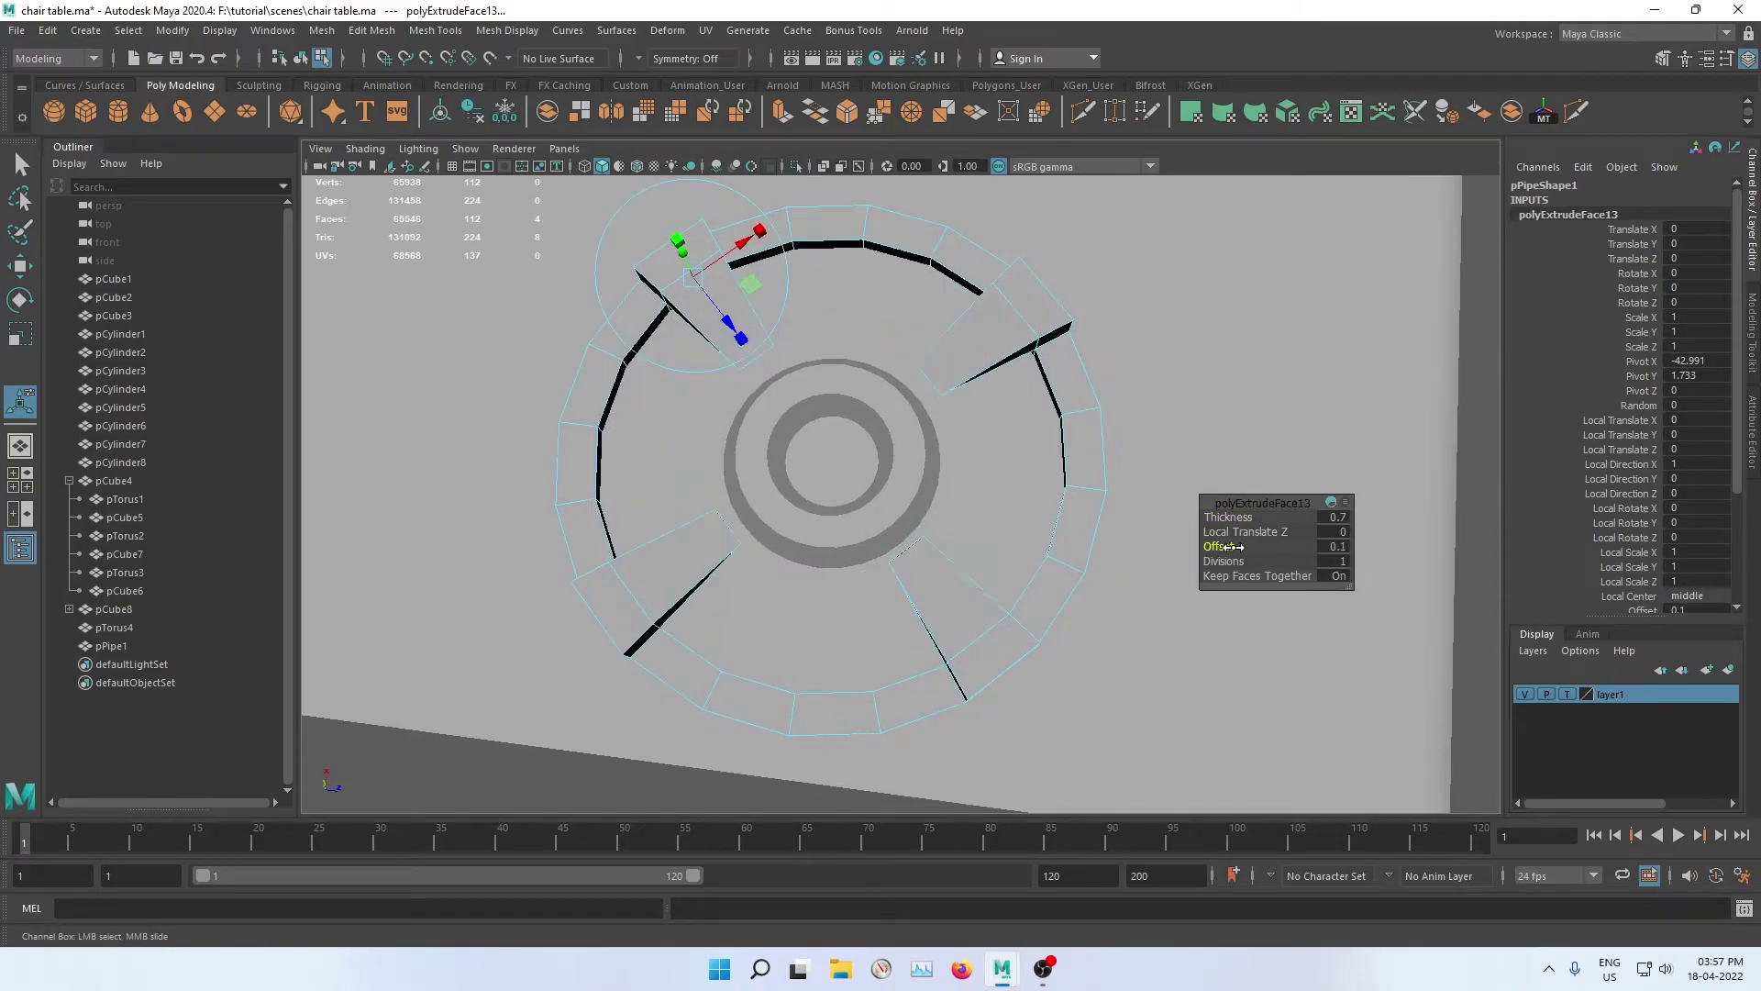
mouse_move(967, 464)
left_mouse_down("alt")
mouse_move(1128, 355)
mouse_move(1042, 381)
left_mouse_up("alt")
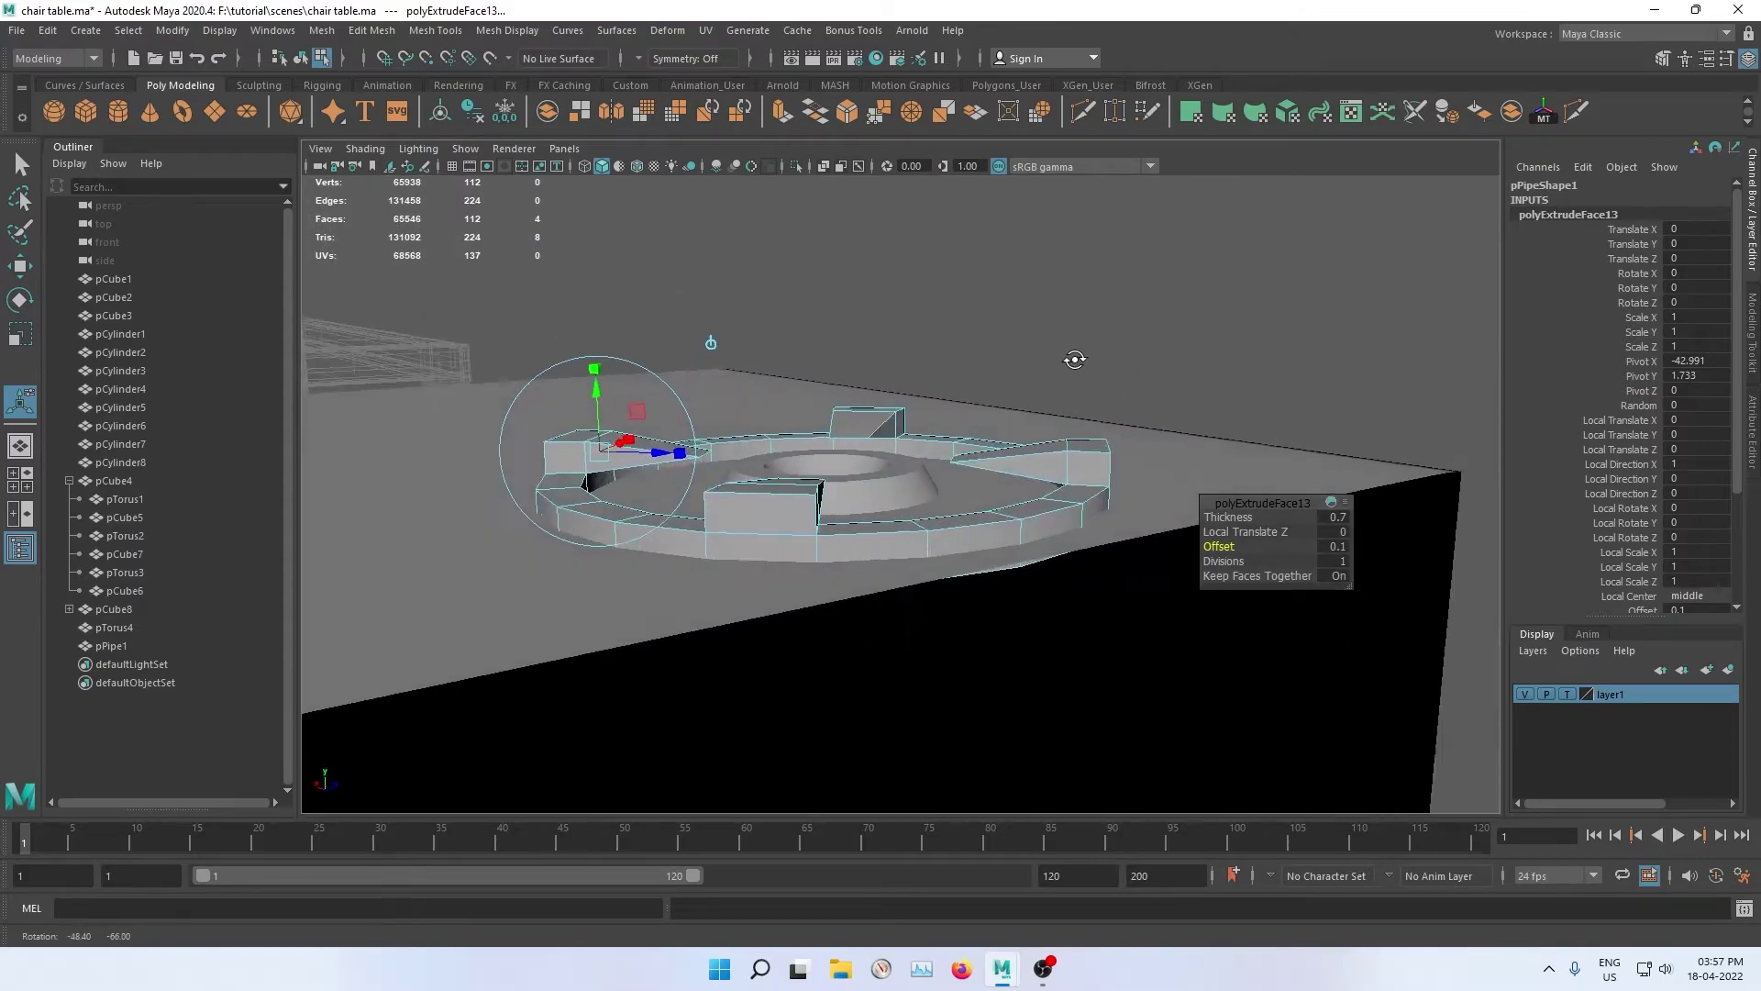
Step: Taper the extruded prongs with an offset of 0.08
key("ctrl+z")
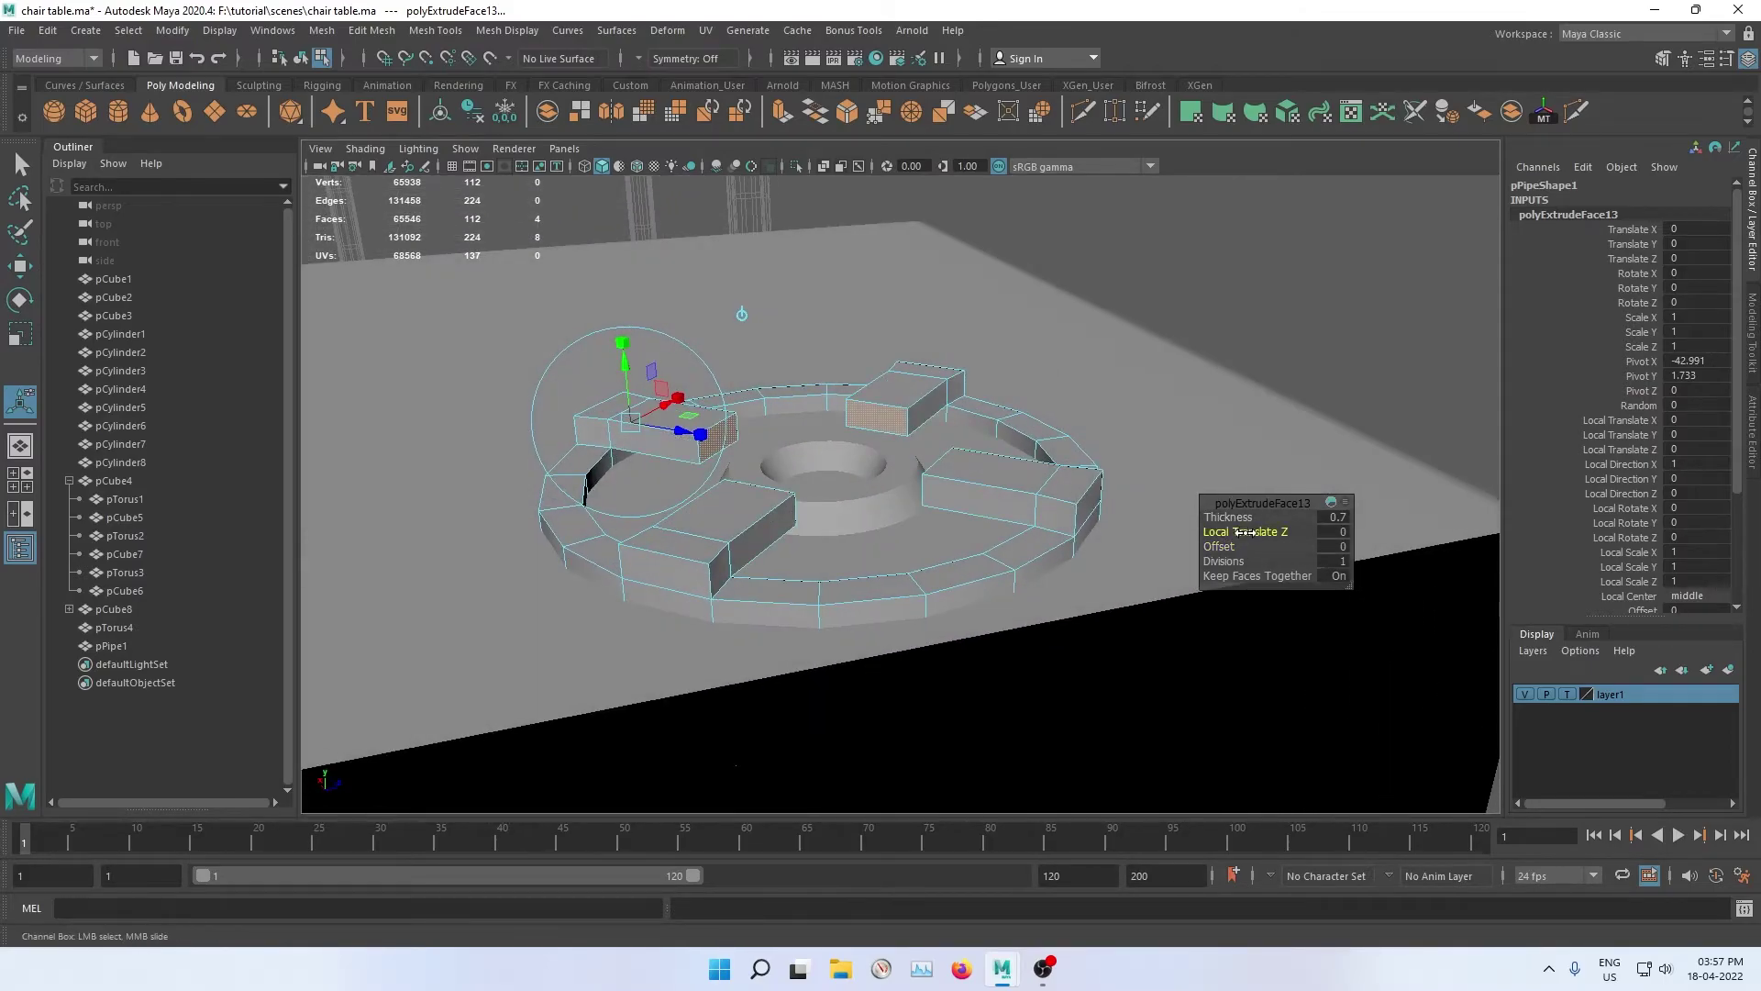
left_click_drag(1244, 534, 1243, 532)
key("ctrl+z")
left_click_drag(1226, 547, 1231, 547)
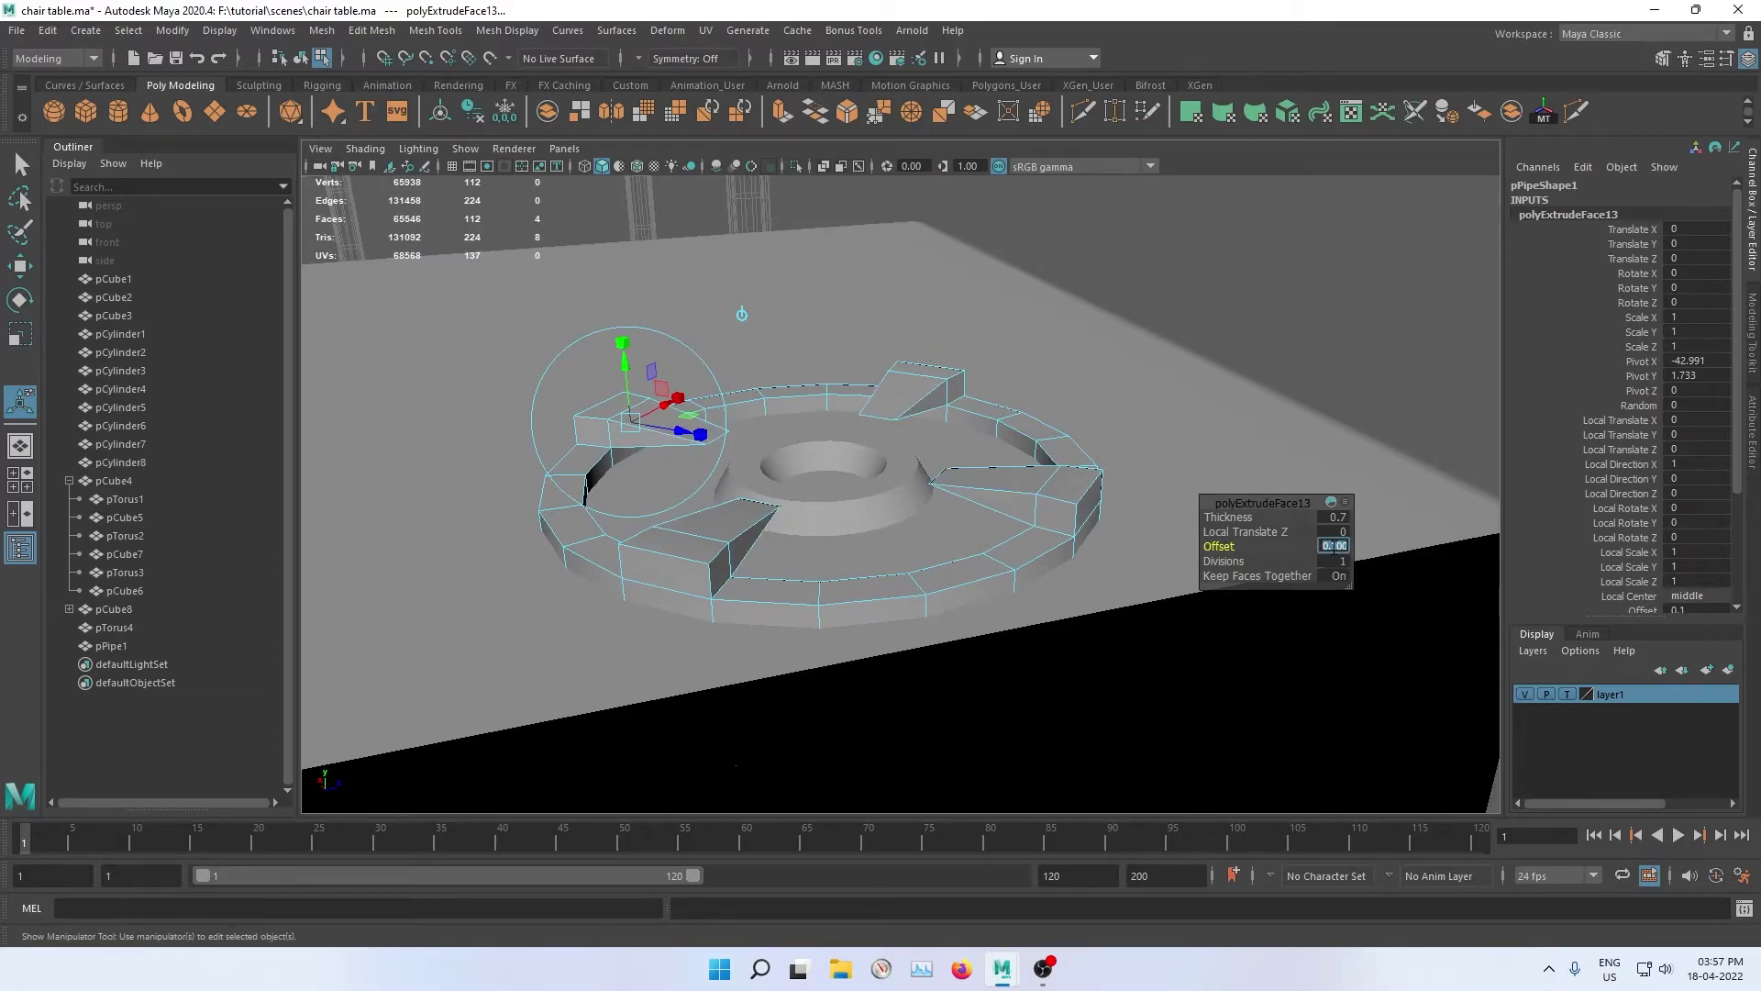
type("0.09")
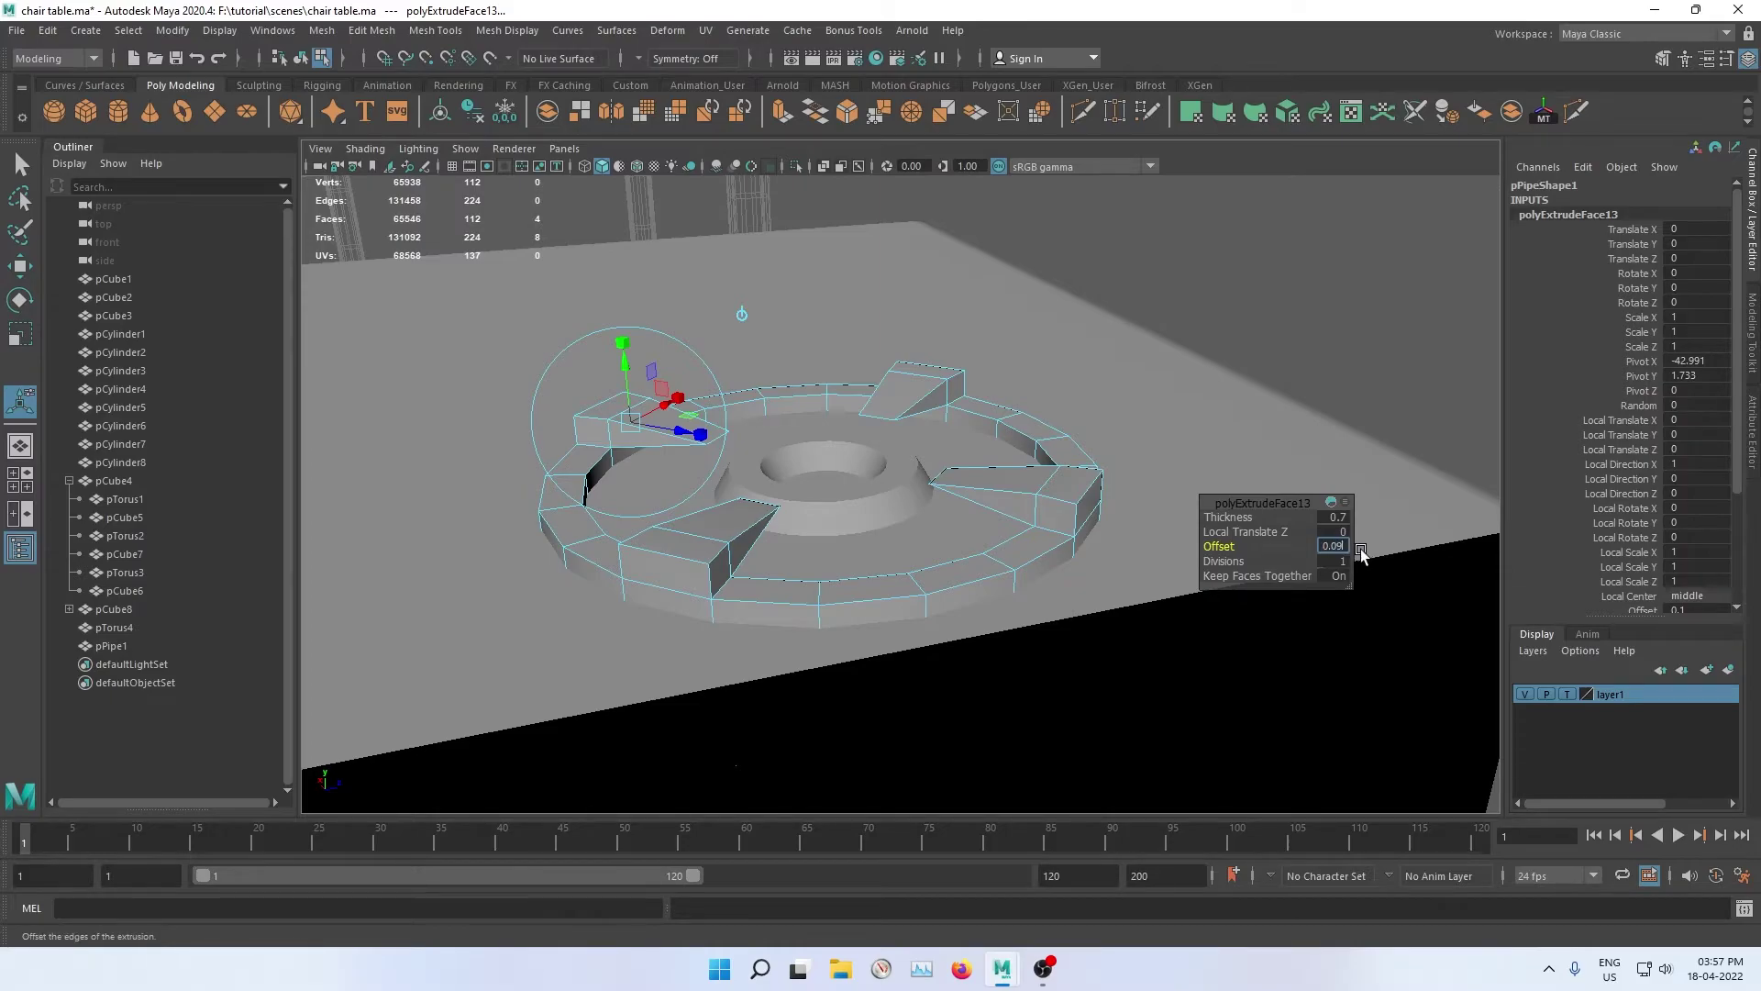
mouse_move(960, 487)
left_mouse_down("alt")
mouse_move(1124, 427)
mouse_move(1203, 420)
mouse_move(679, 421)
mouse_move(771, 427)
left_mouse_up("alt")
type("0.08")
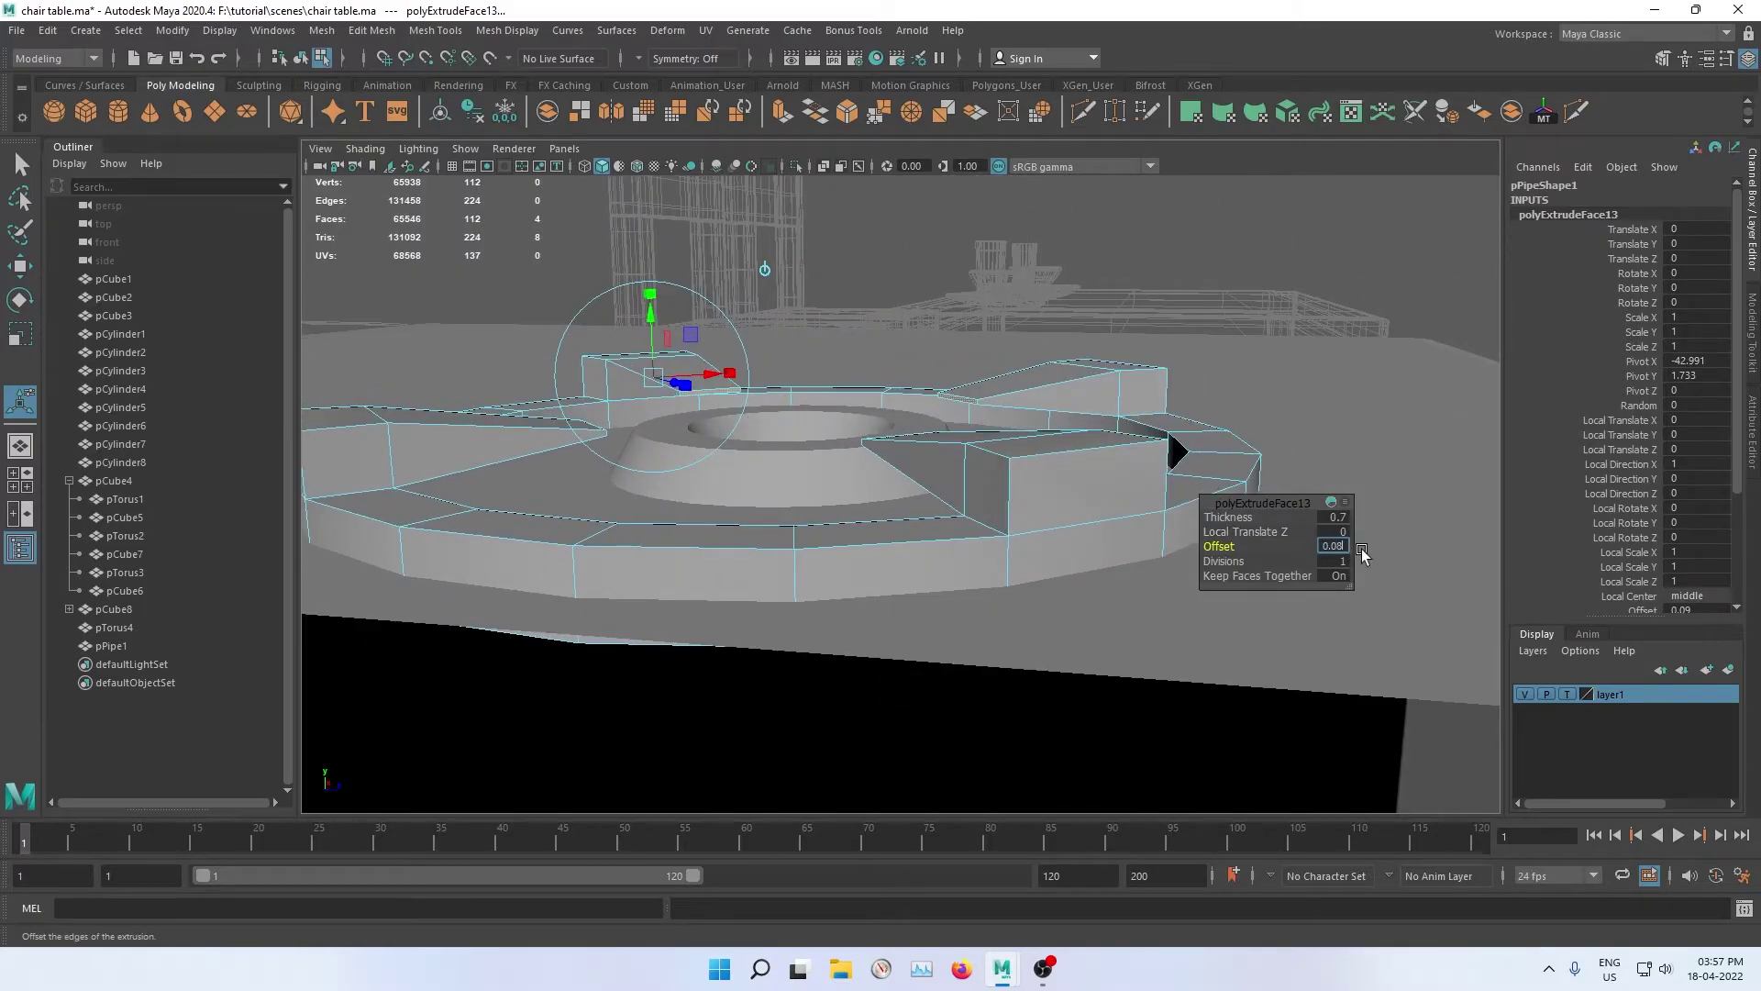
key("Return")
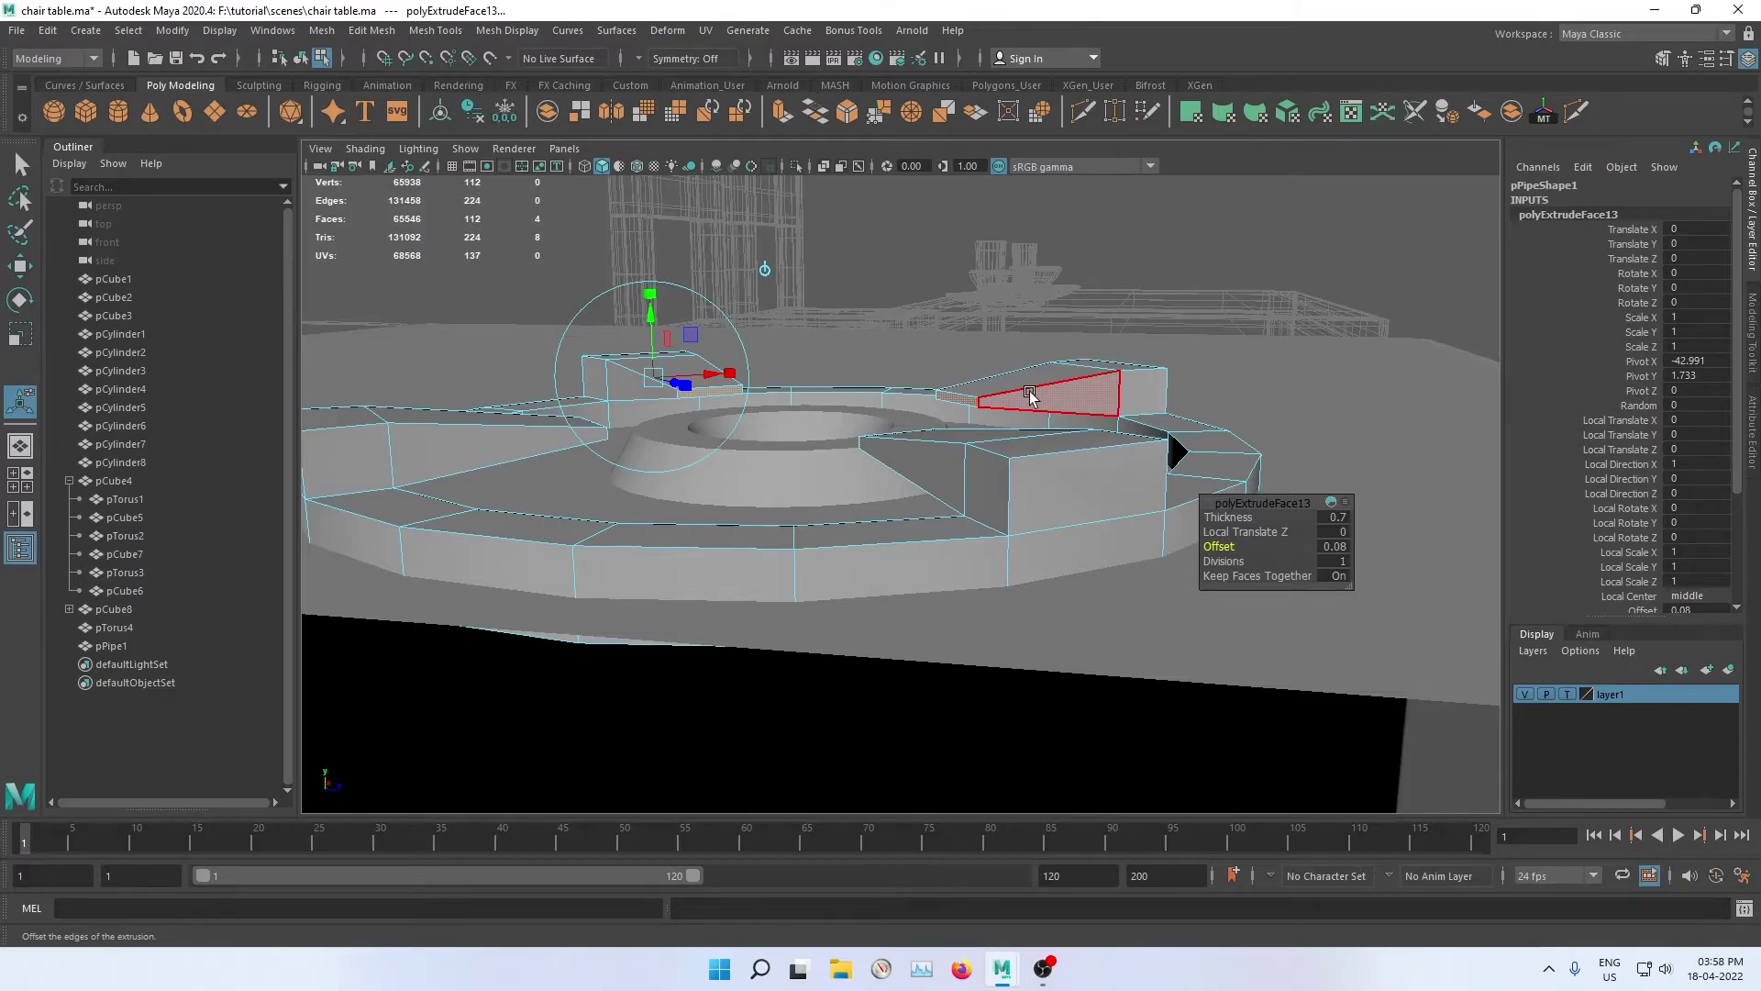
key("w")
key("space")
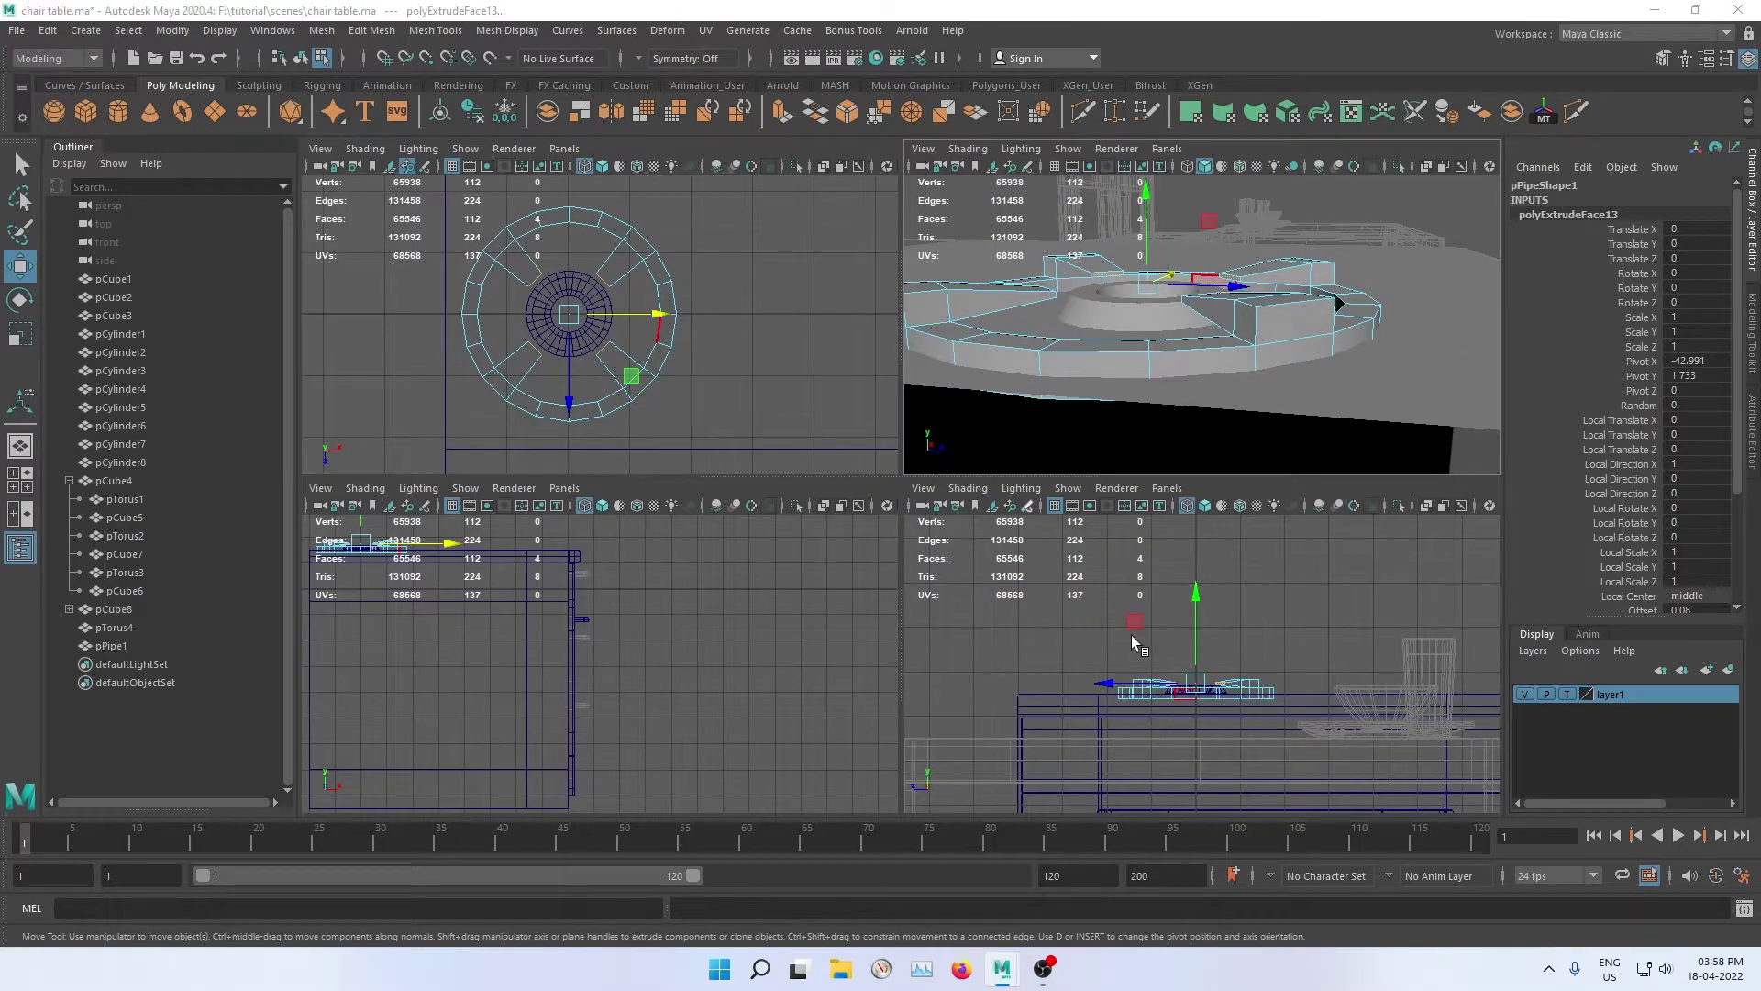
Step: Raise the extruded prong faces upward in the front view
key("space")
scroll(1009, 550, "up", 3)
scroll(917, 505, "up", 2)
scroll(886, 477, "up", 2)
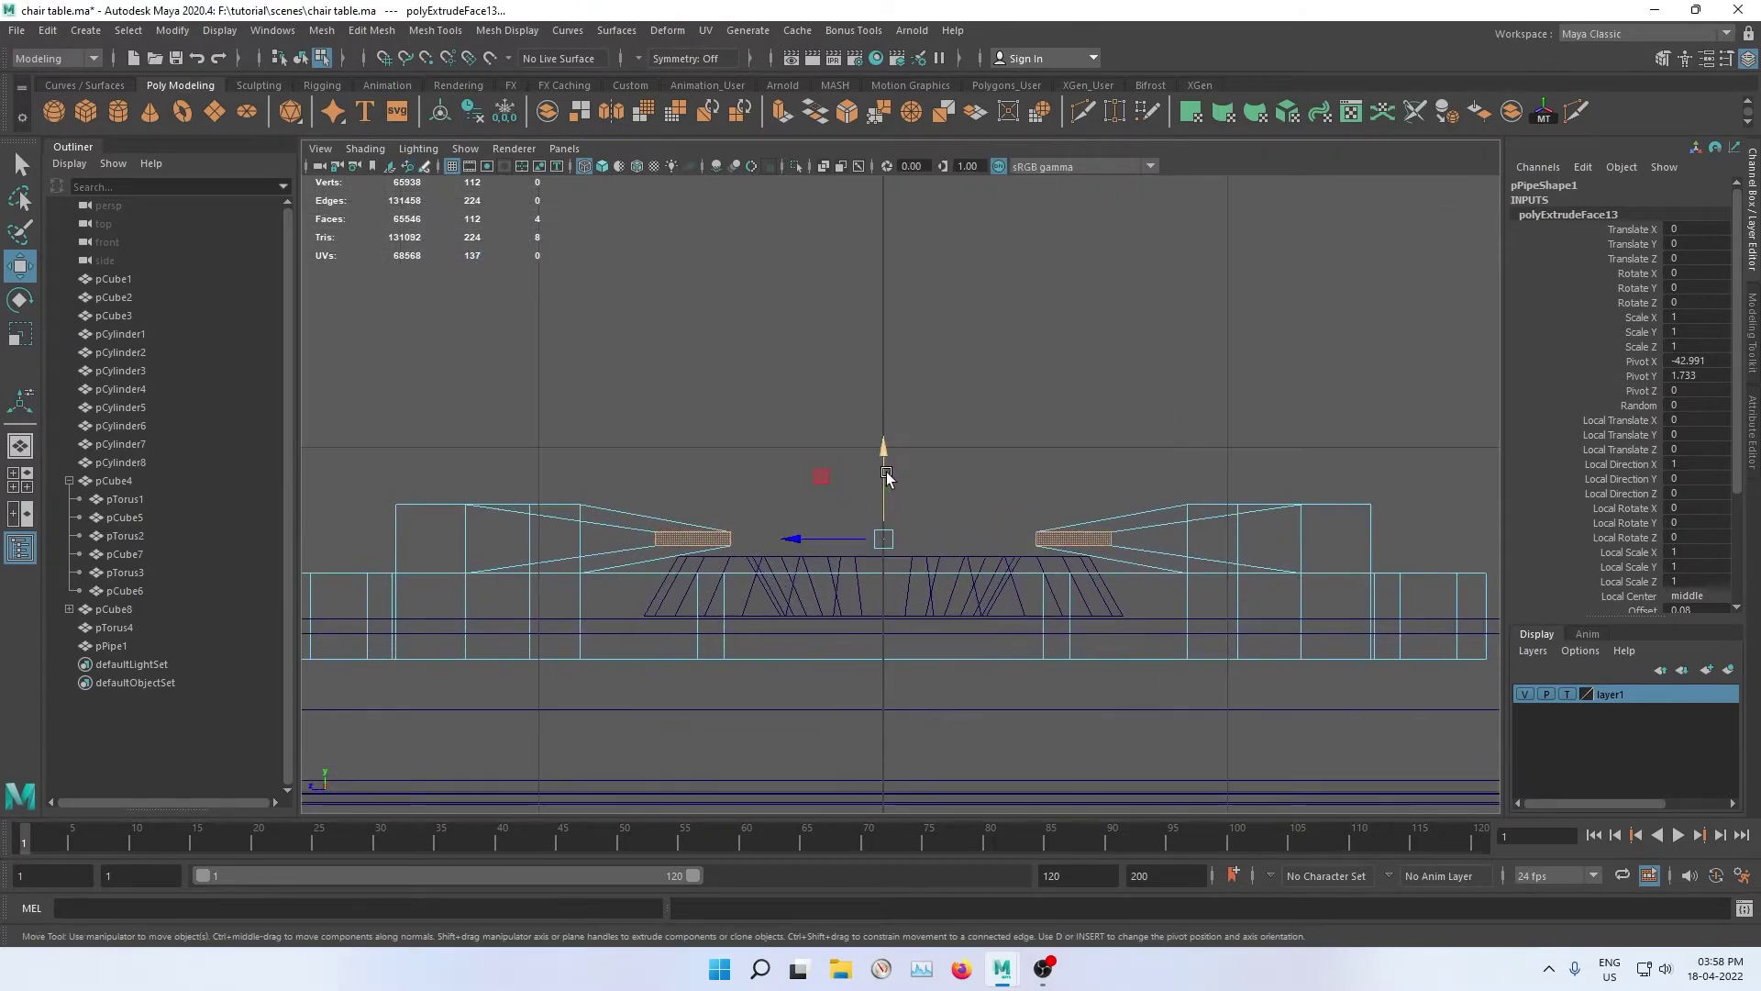
left_click_drag(884, 469, 886, 449)
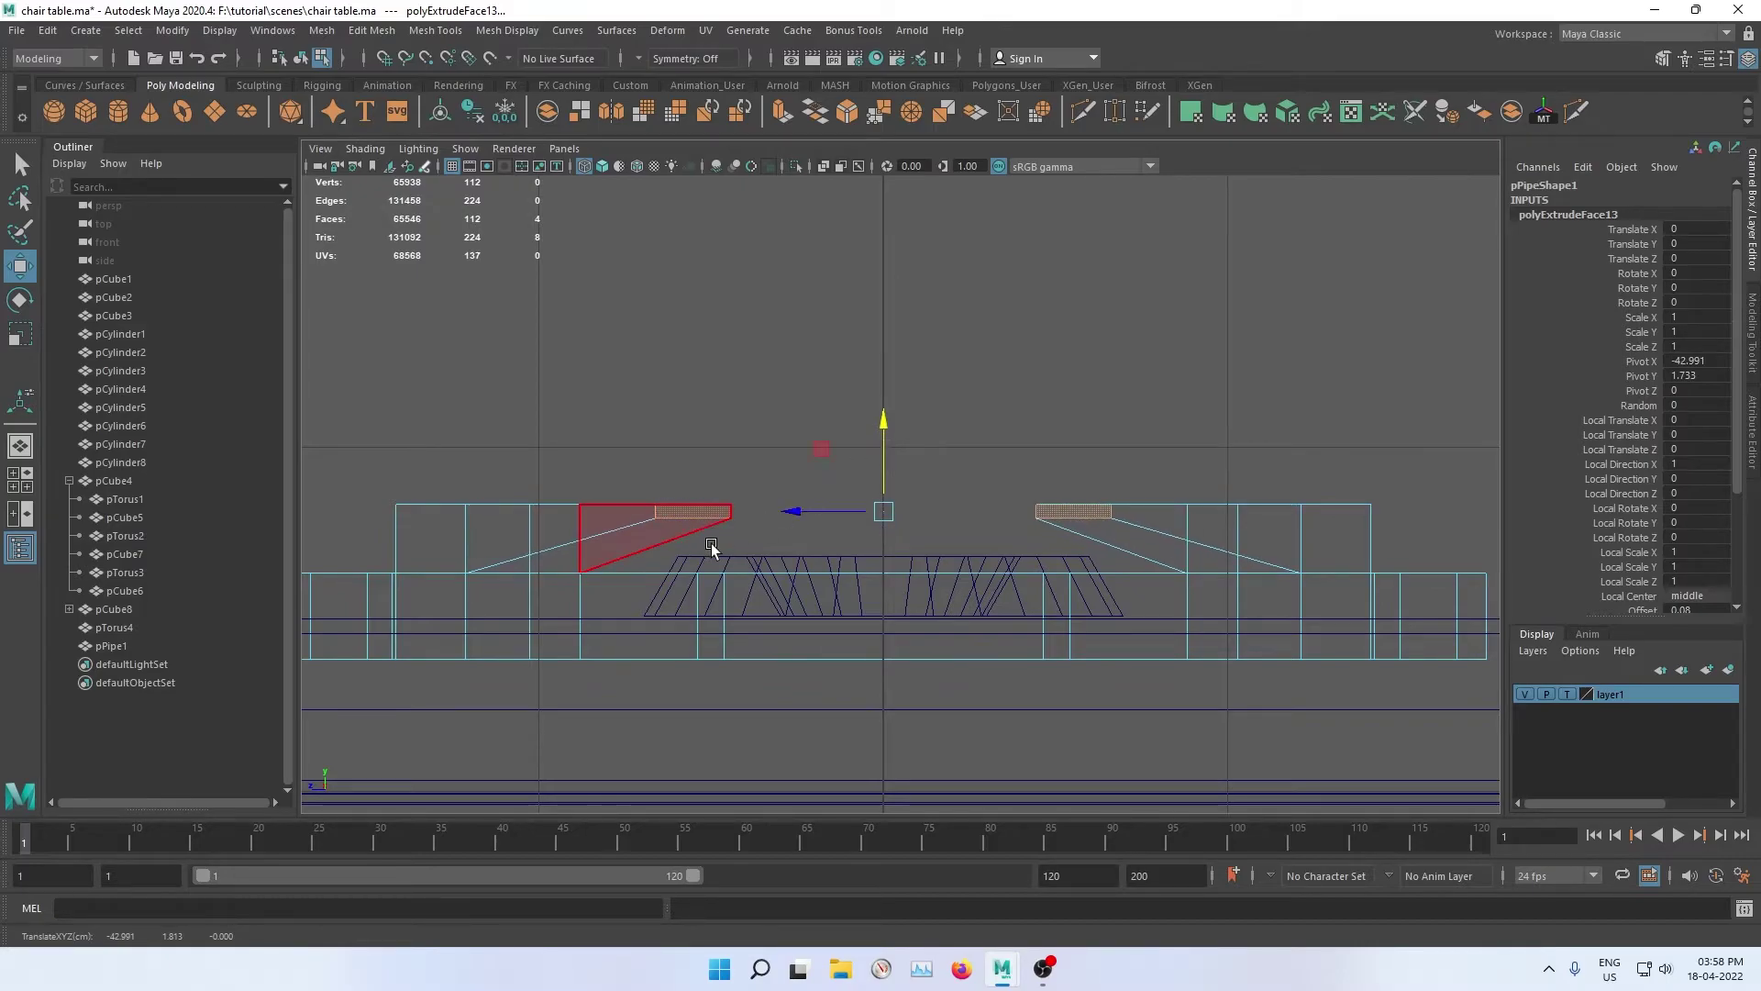
Step: Return the grate to object mode and inspect it in perspective
right_click_drag(710, 546, 806, 437)
key("space")
key("space")
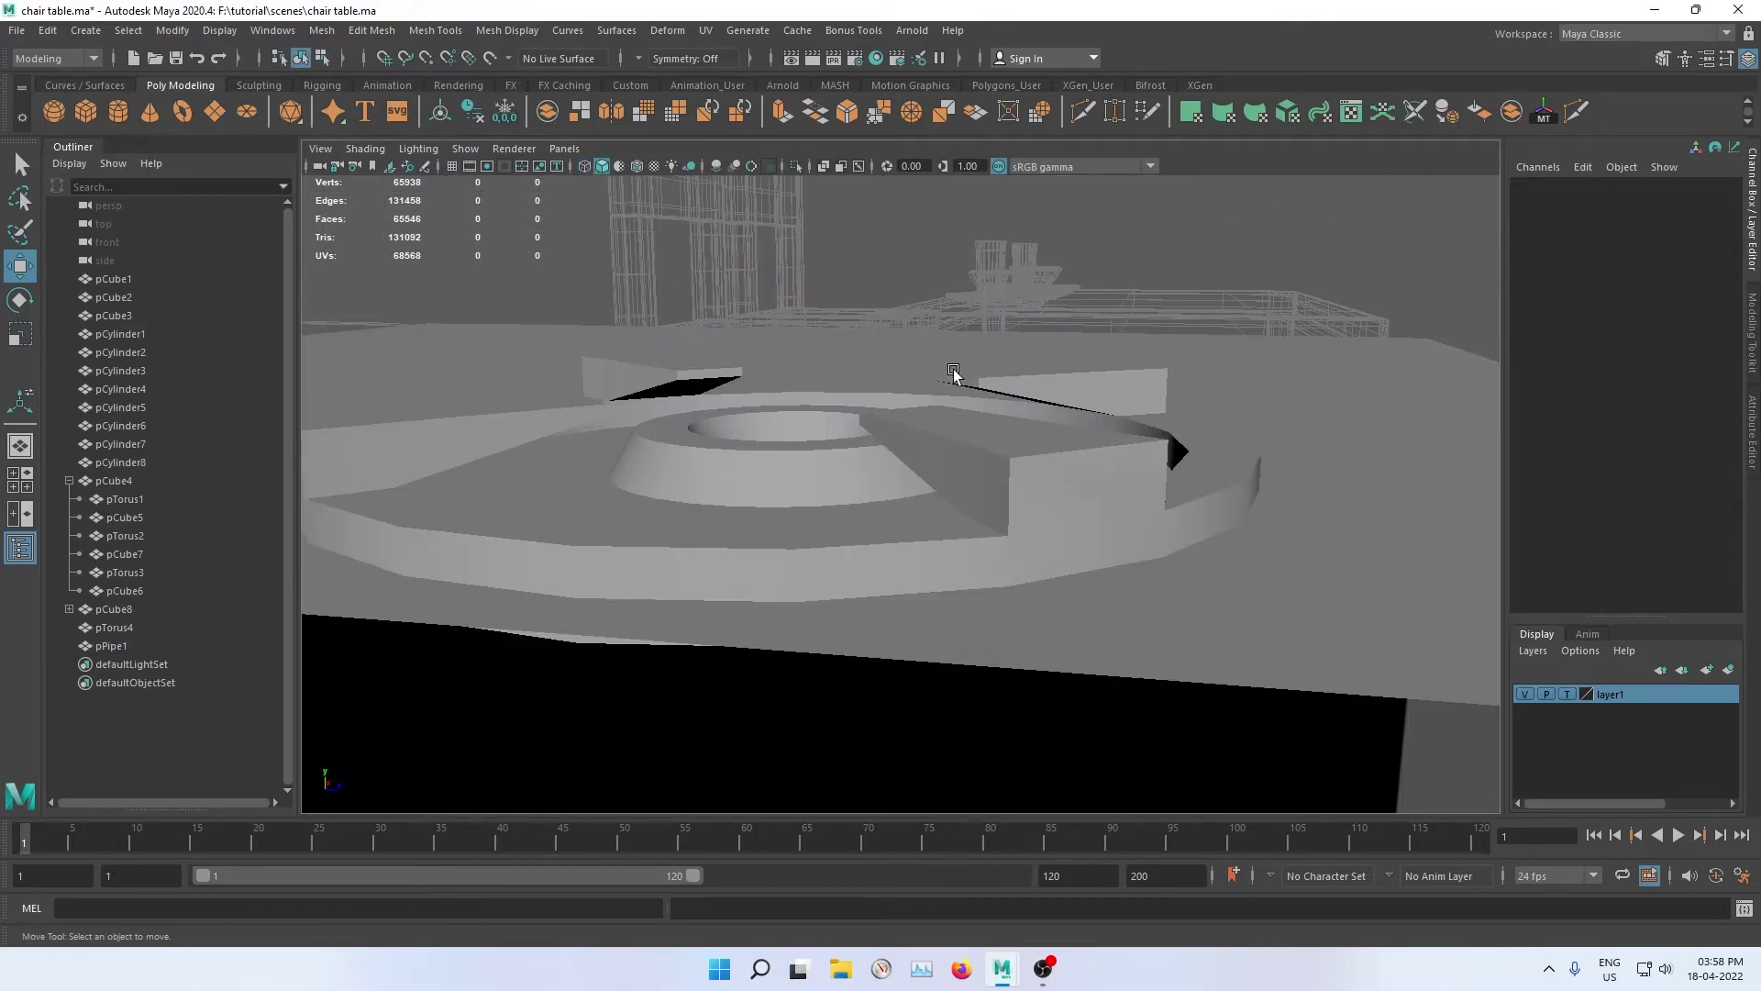
mouse_move(953, 371)
left_mouse_down("alt")
mouse_move(822, 523)
mouse_move(551, 551)
mouse_move(393, 609)
mouse_move(458, 499)
mouse_move(481, 541)
left_mouse_up("alt")
left_click(820, 396)
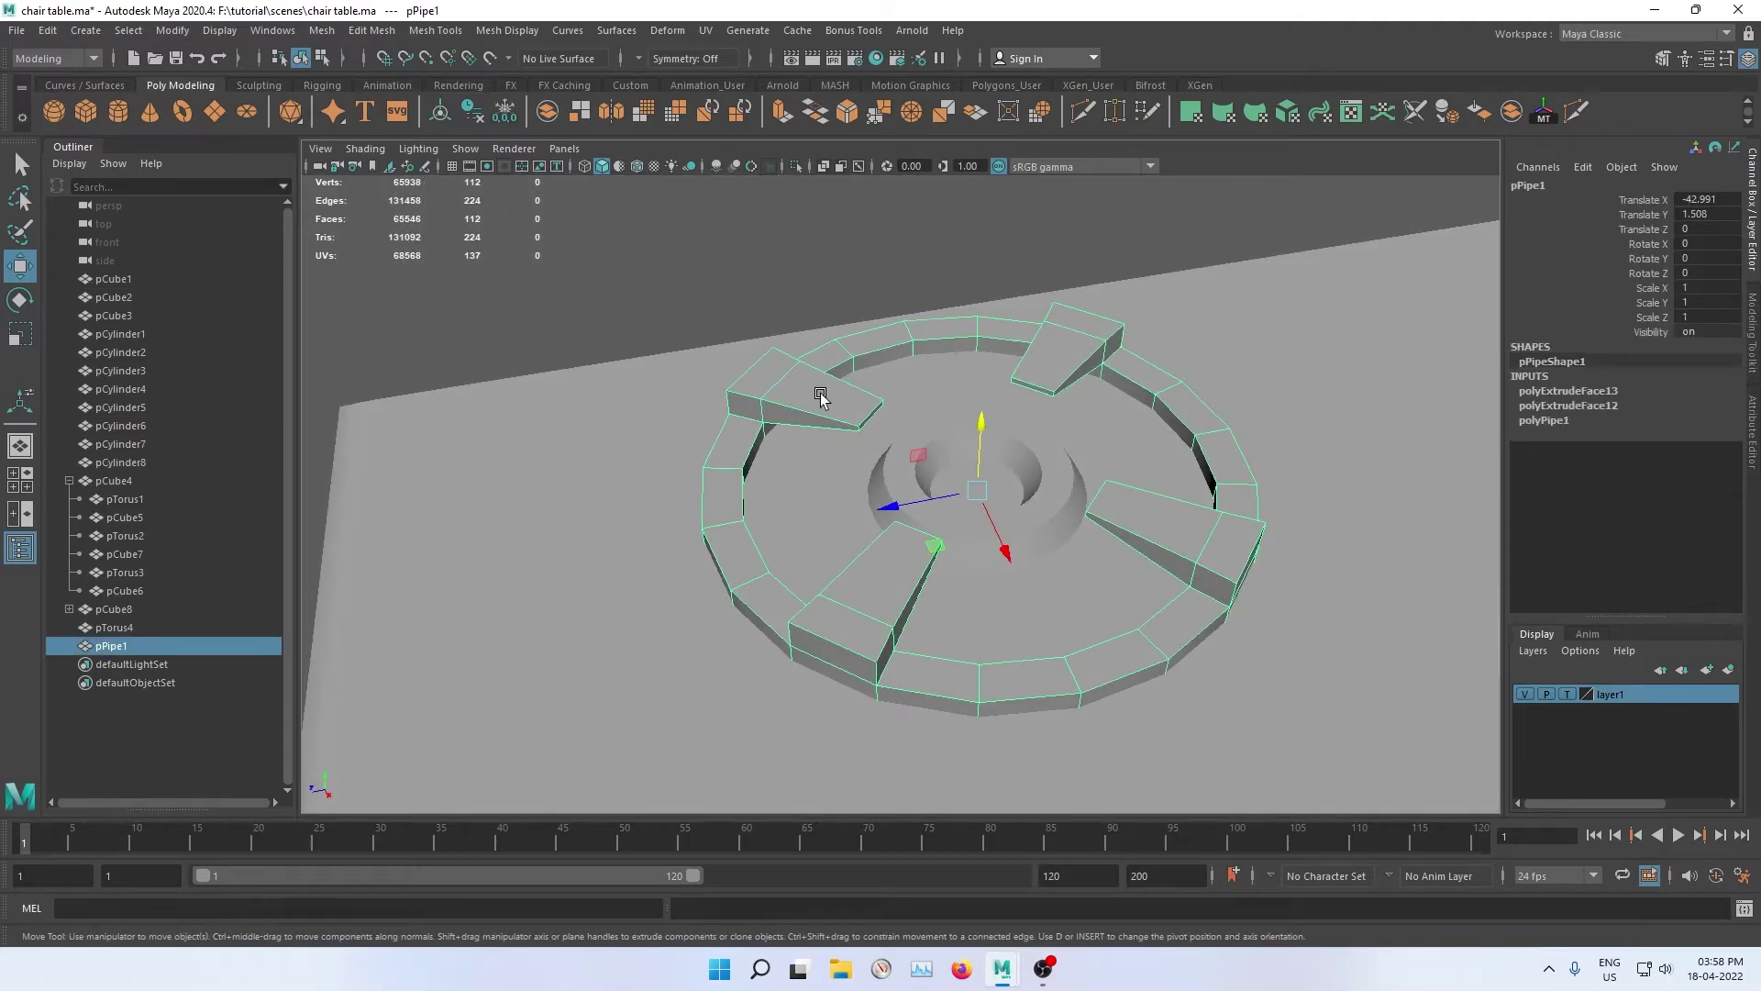
left_click(629, 314)
mouse_move(629, 315)
left_mouse_down("alt")
mouse_move(661, 361)
mouse_move(1135, 546)
mouse_move(1217, 442)
mouse_move(1411, 460)
mouse_move(1474, 542)
mouse_move(1180, 484)
mouse_move(657, 480)
mouse_move(578, 590)
mouse_move(877, 502)
mouse_move(991, 427)
mouse_move(979, 498)
left_mouse_up("alt")
Step: Select pPipe1 and frame the burner grate closely in the front view
left_click(979, 498)
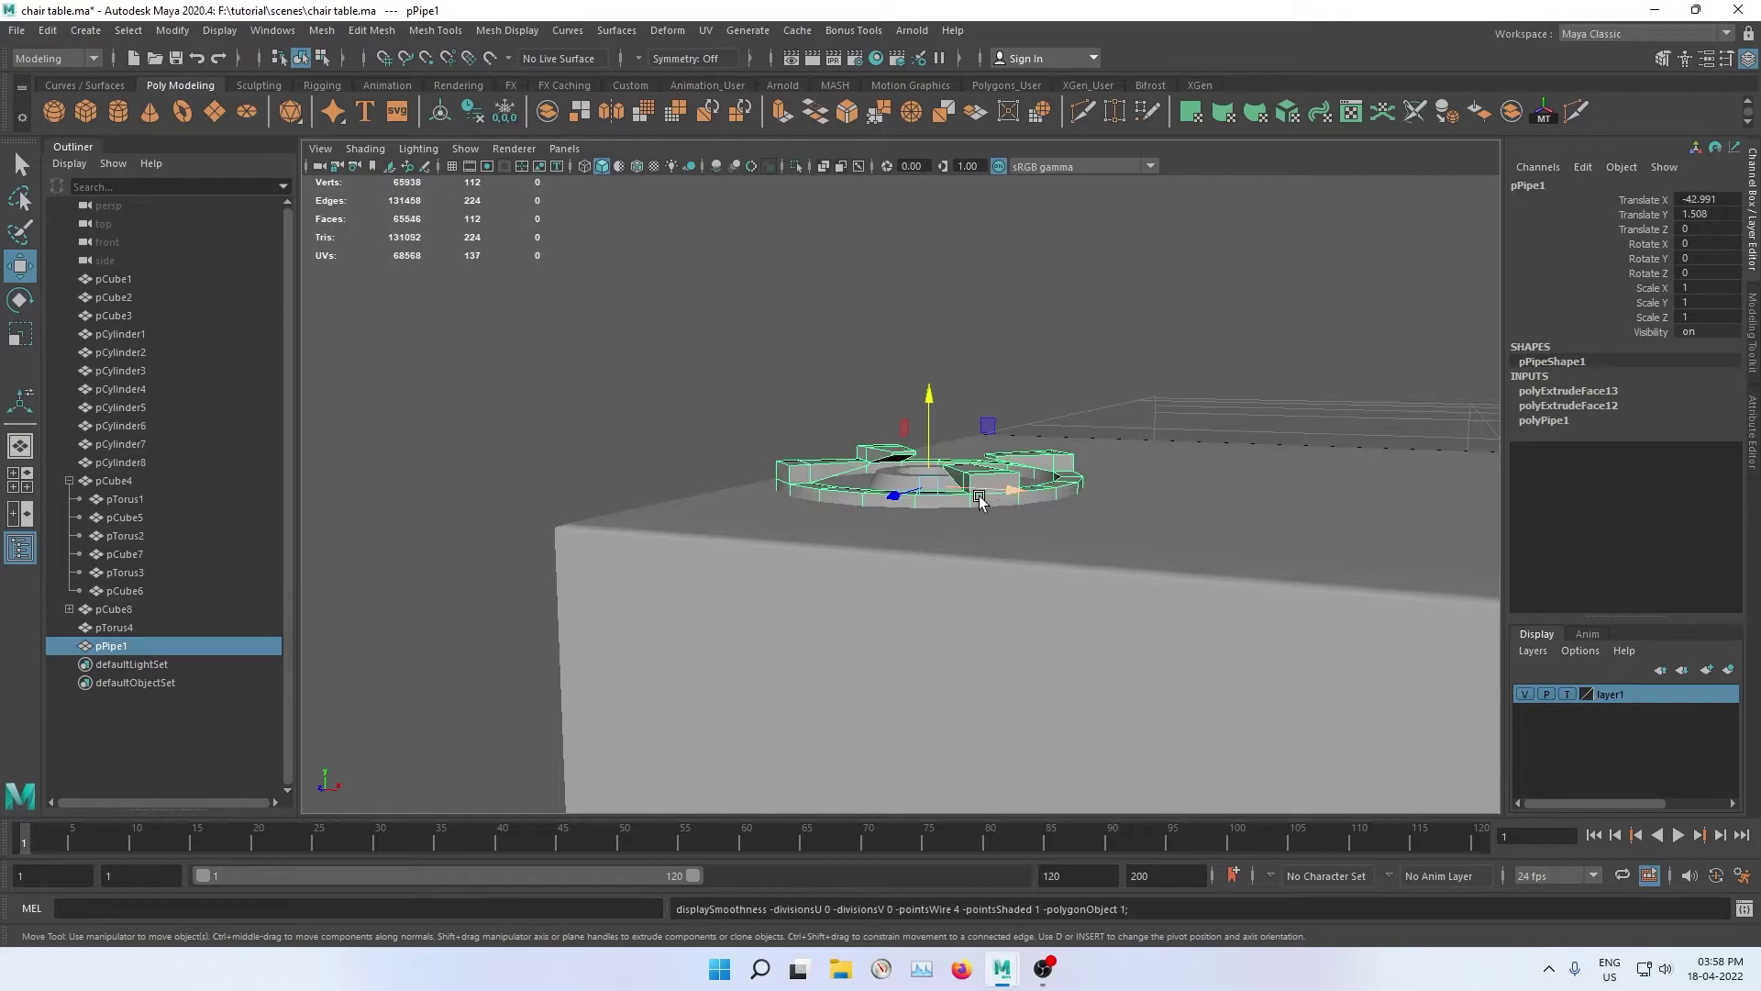
key("space")
key("space")
scroll(1172, 786, "down", 3)
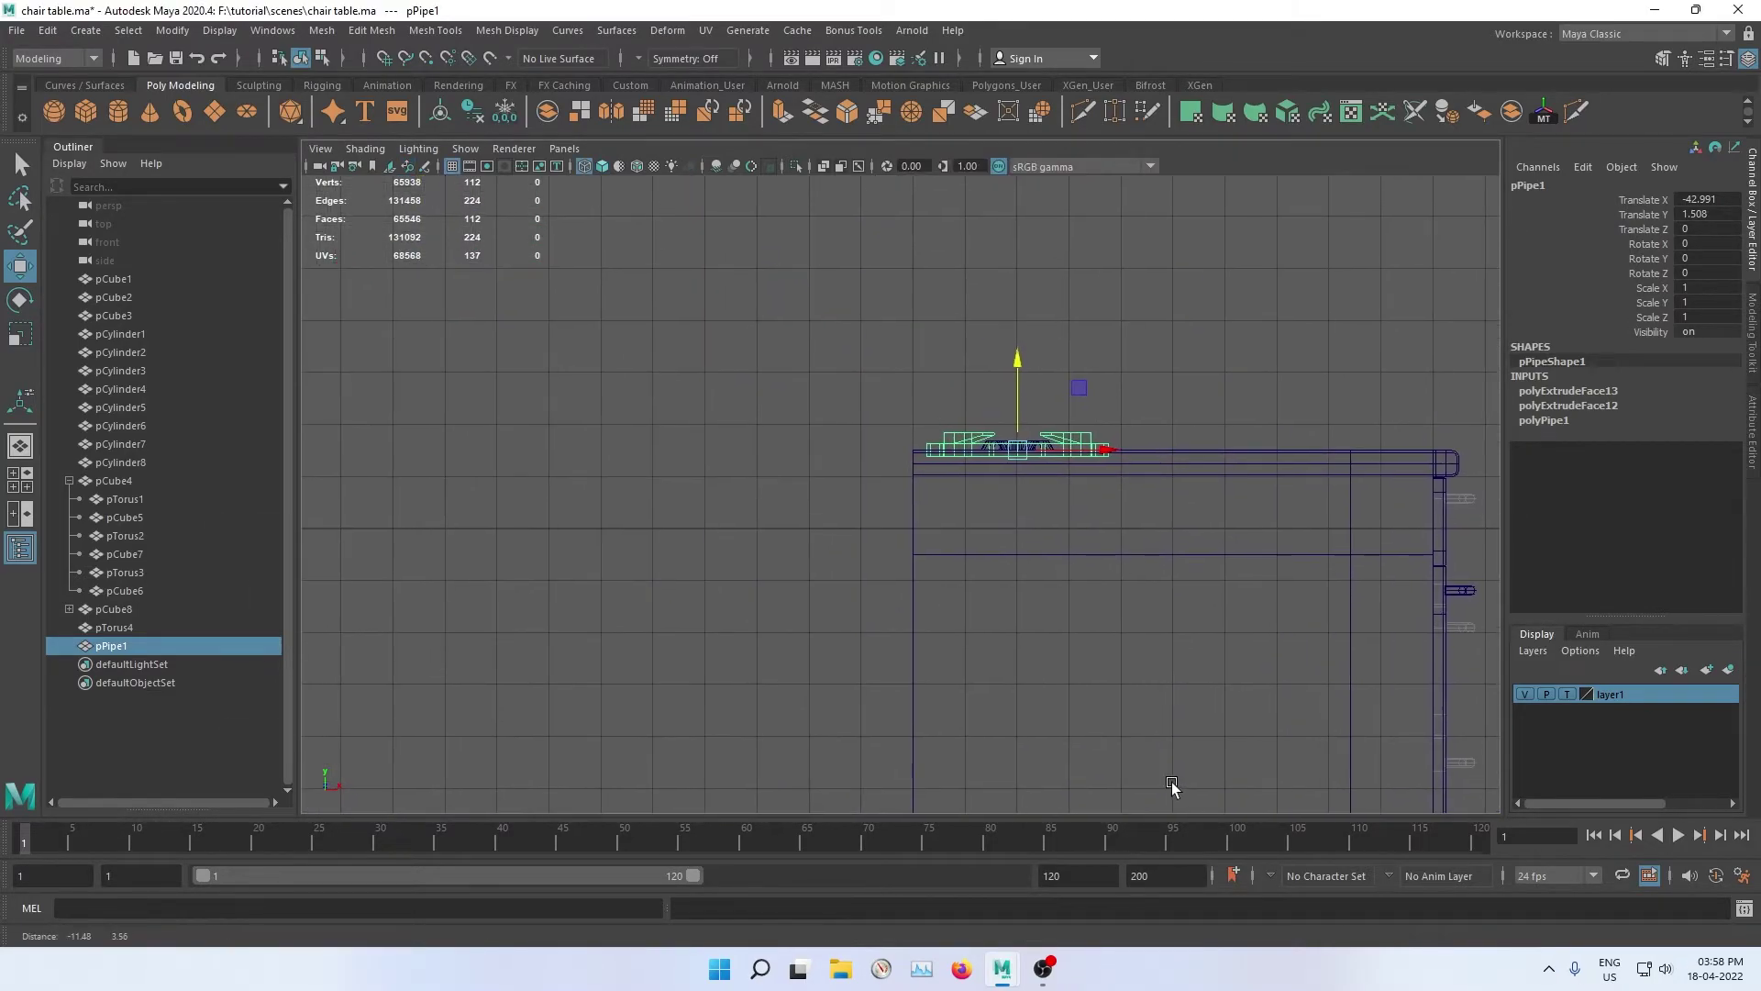
scroll(1076, 496, "up", 2)
middle_click_drag(1076, 496, 806, 602, "alt")
scroll(687, 578, "up", 2)
right_click_drag(688, 578, 448, 453)
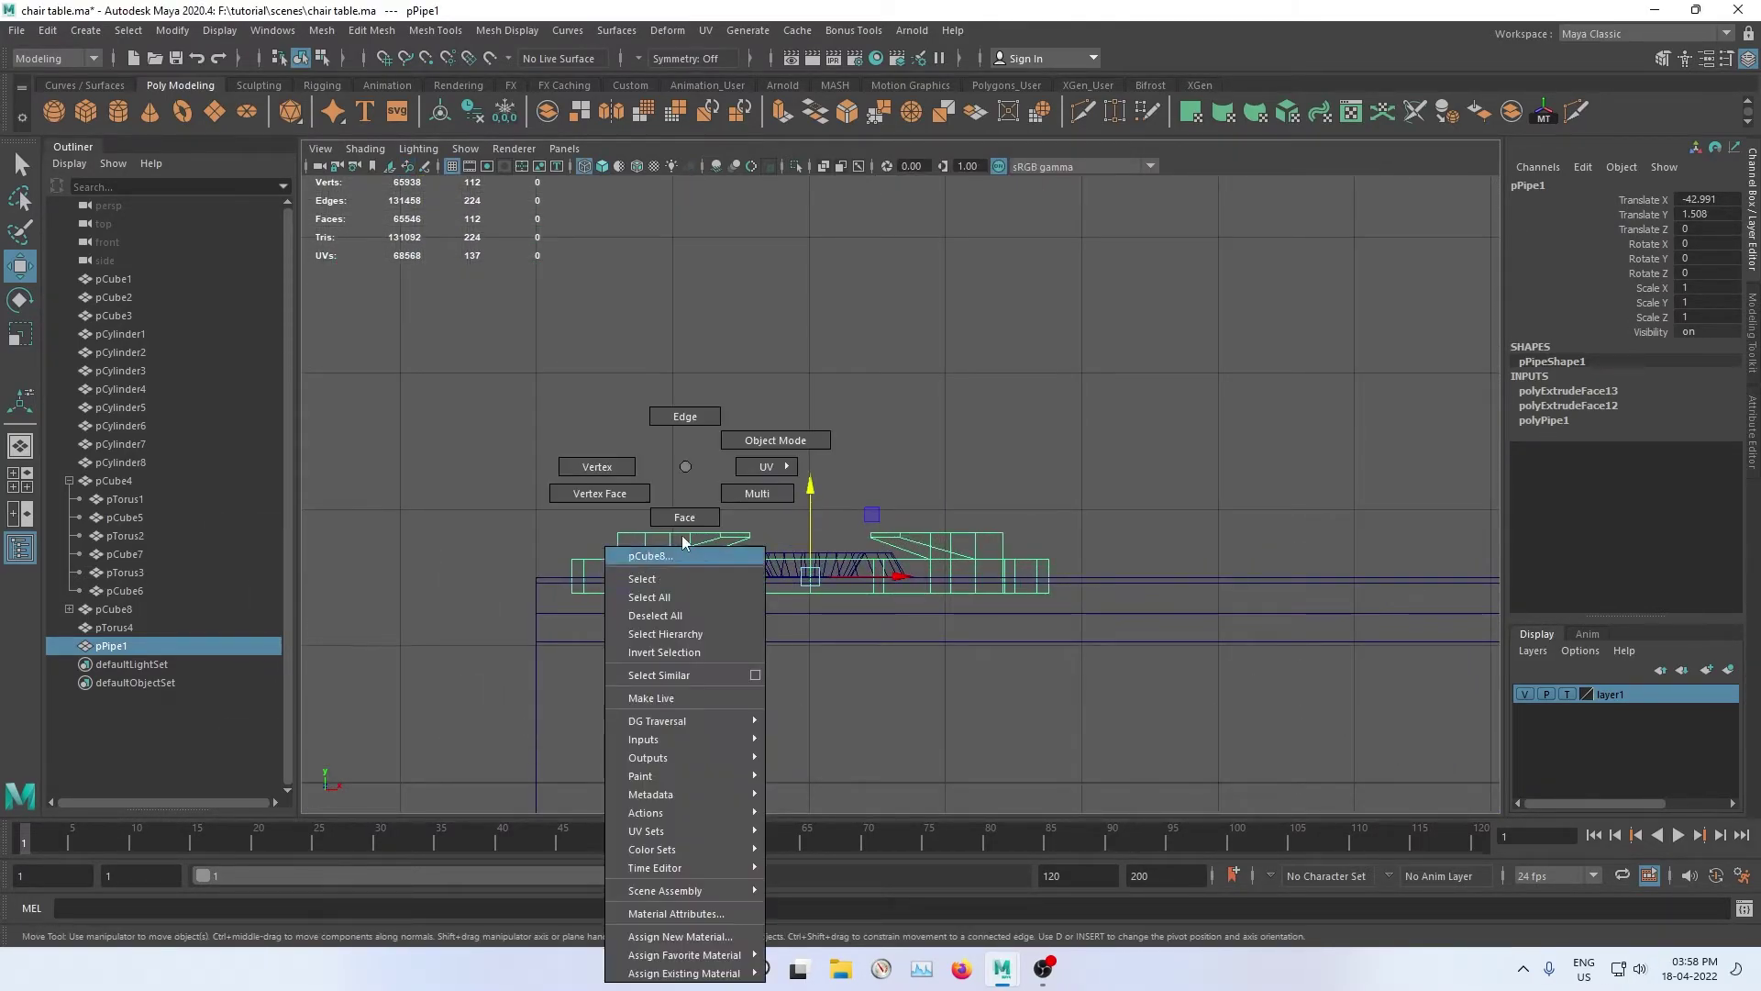
left_click(881, 541)
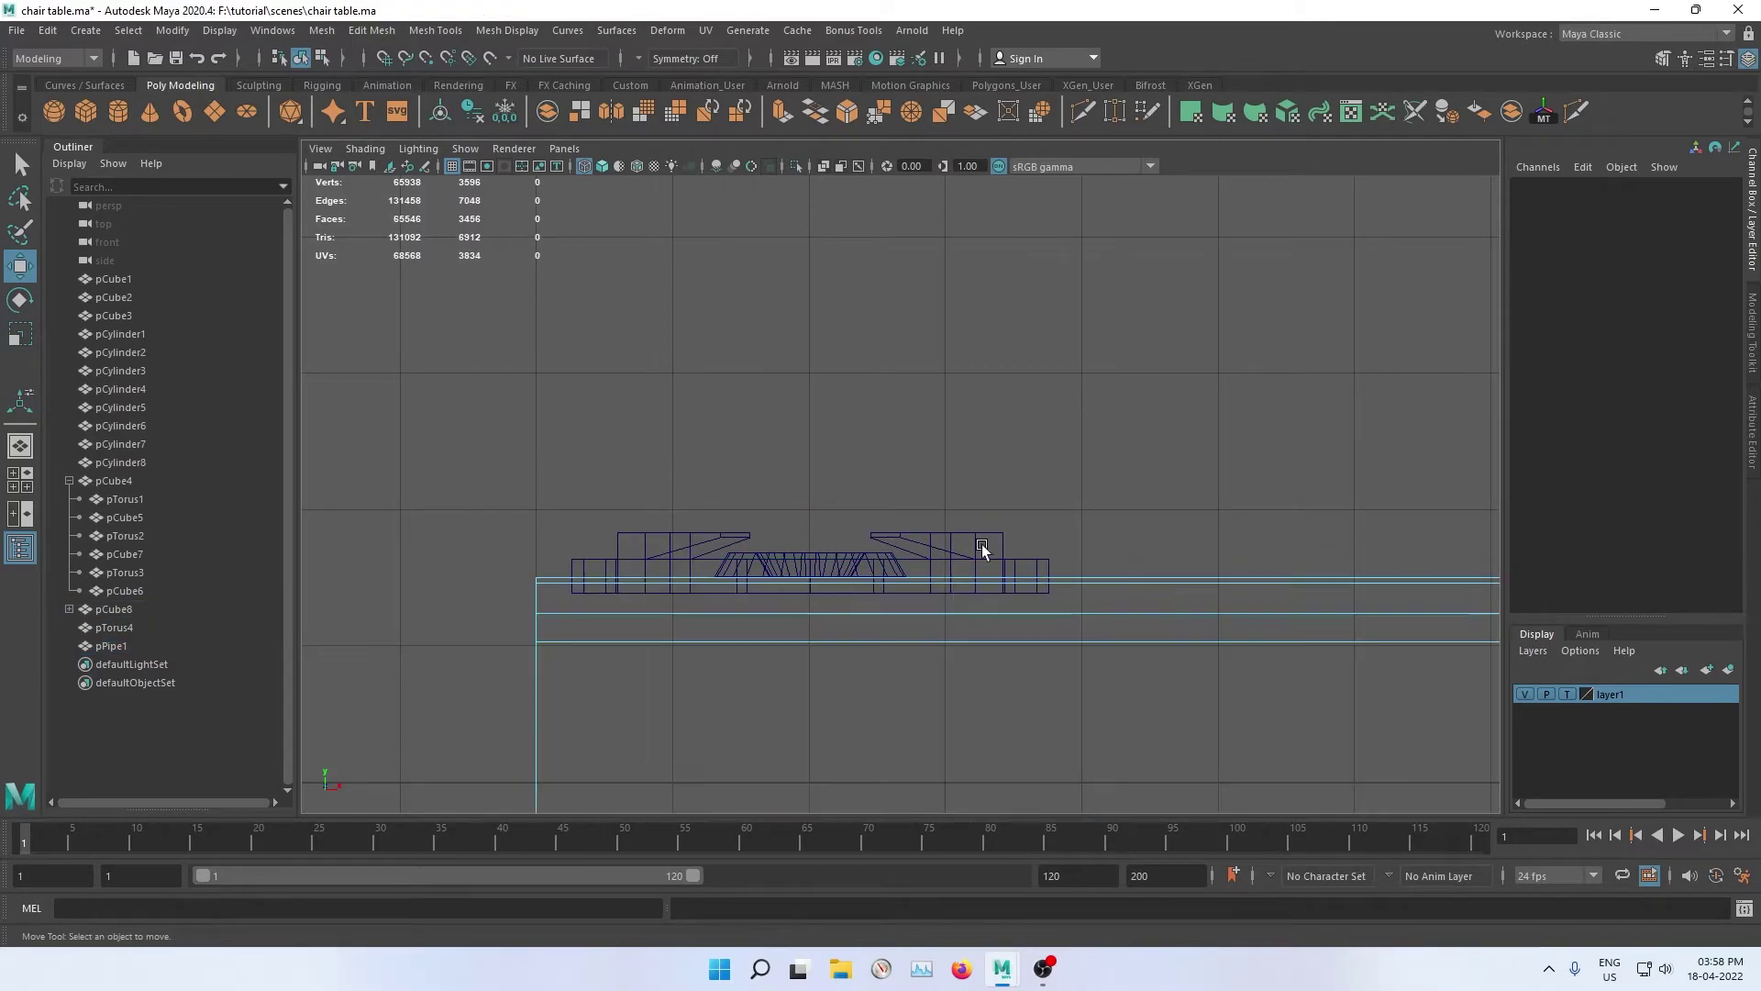
Step: Switch pPipe1 to face mode and select its 20 underside faces
right_click(982, 543)
left_click(974, 537)
right_click(975, 541)
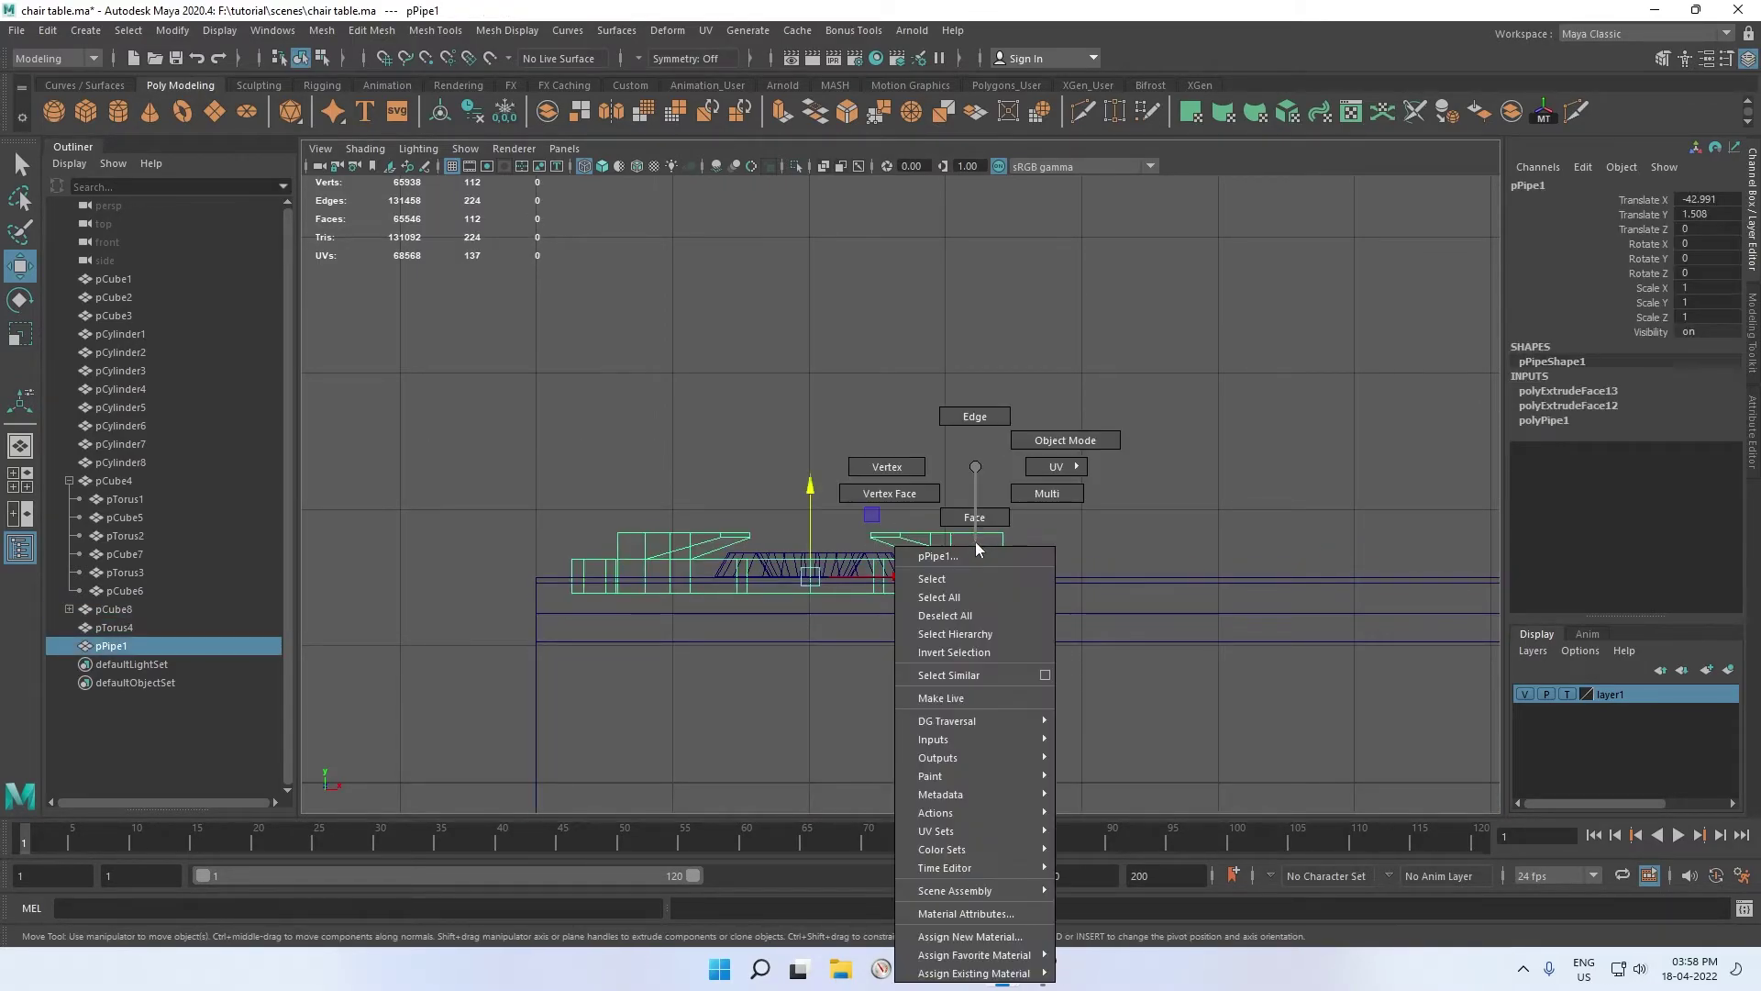
left_click(982, 518)
mouse_move(1194, 437)
left_mouse_down()
mouse_move(389, 680)
mouse_move(382, 717)
left_mouse_up()
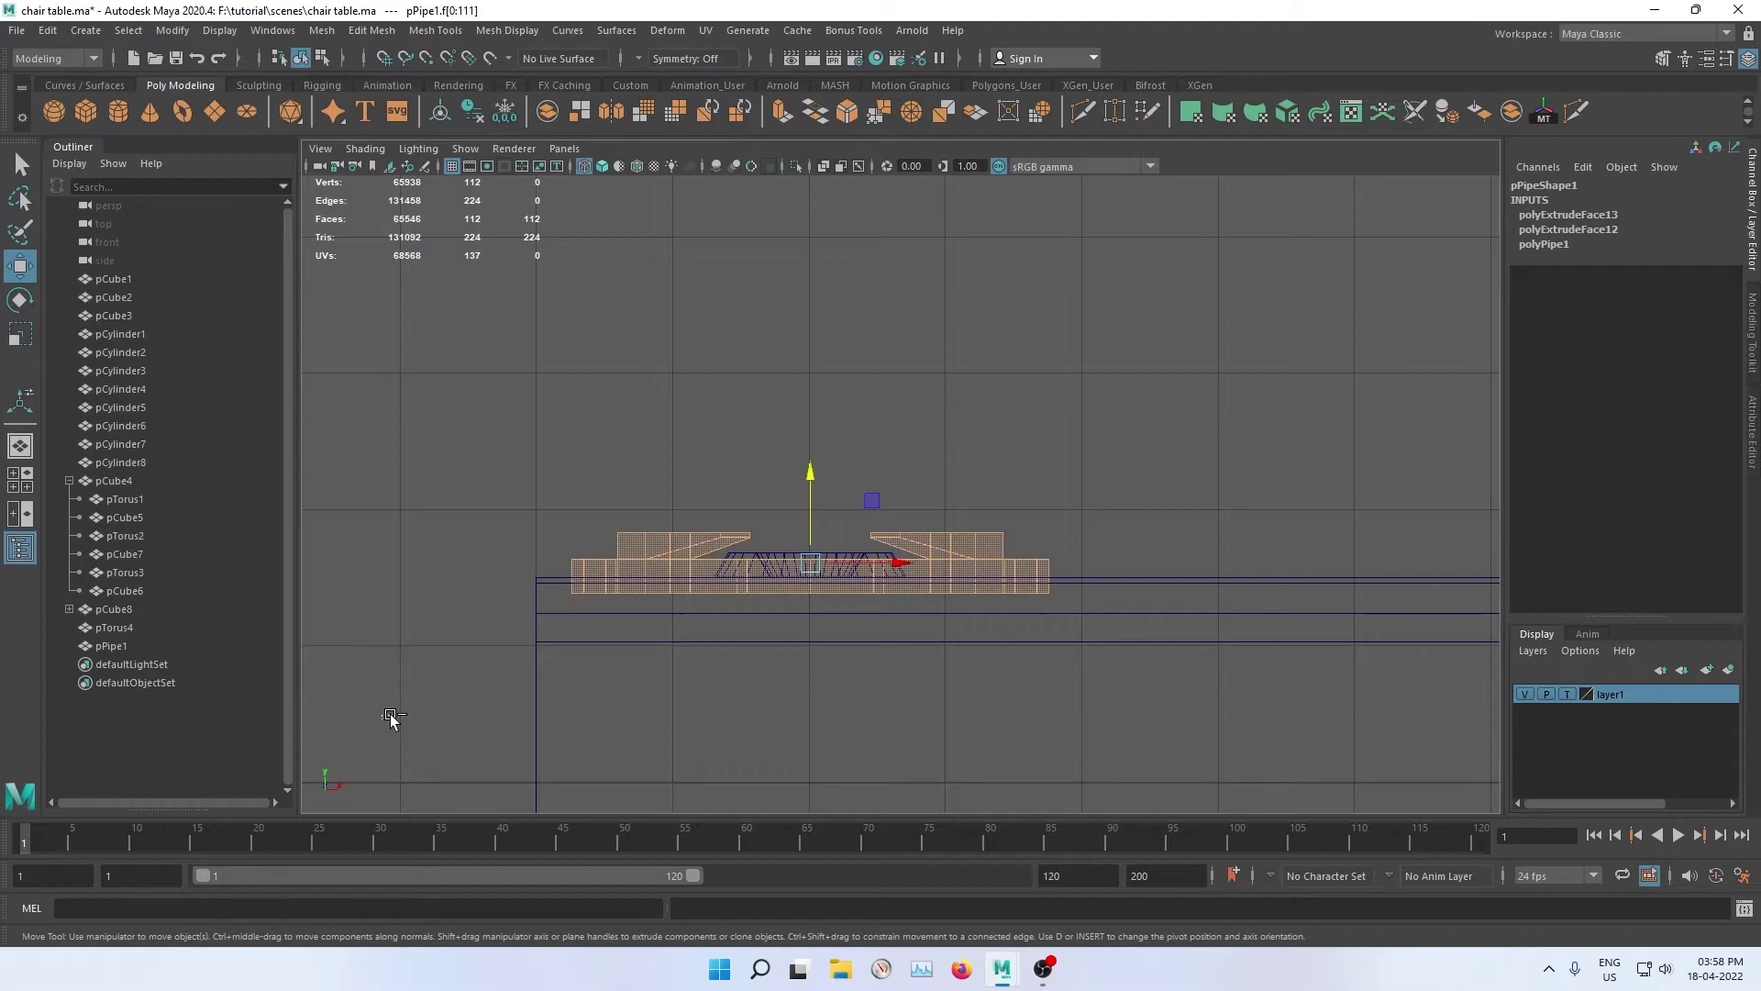
left_click_drag(349, 480, 1229, 594)
Step: Delete the underside faces and return the grate to object mode
scroll(1007, 610, "up", 1)
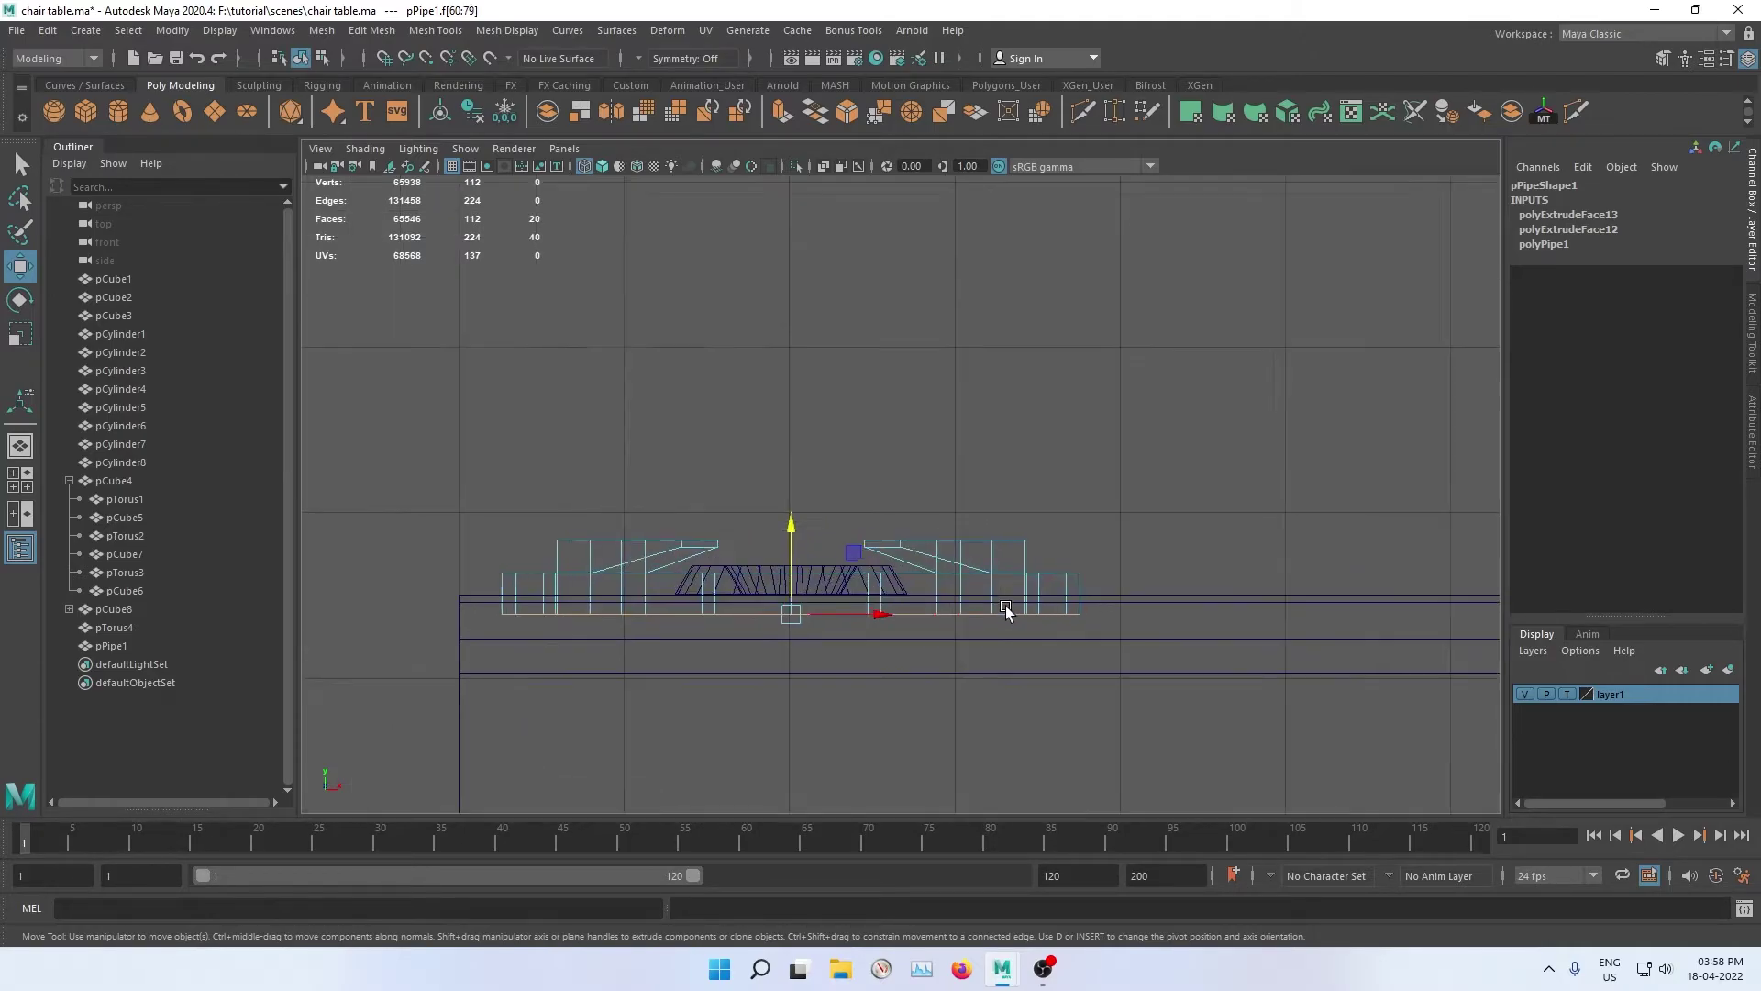
scroll(1006, 610, "up", 1)
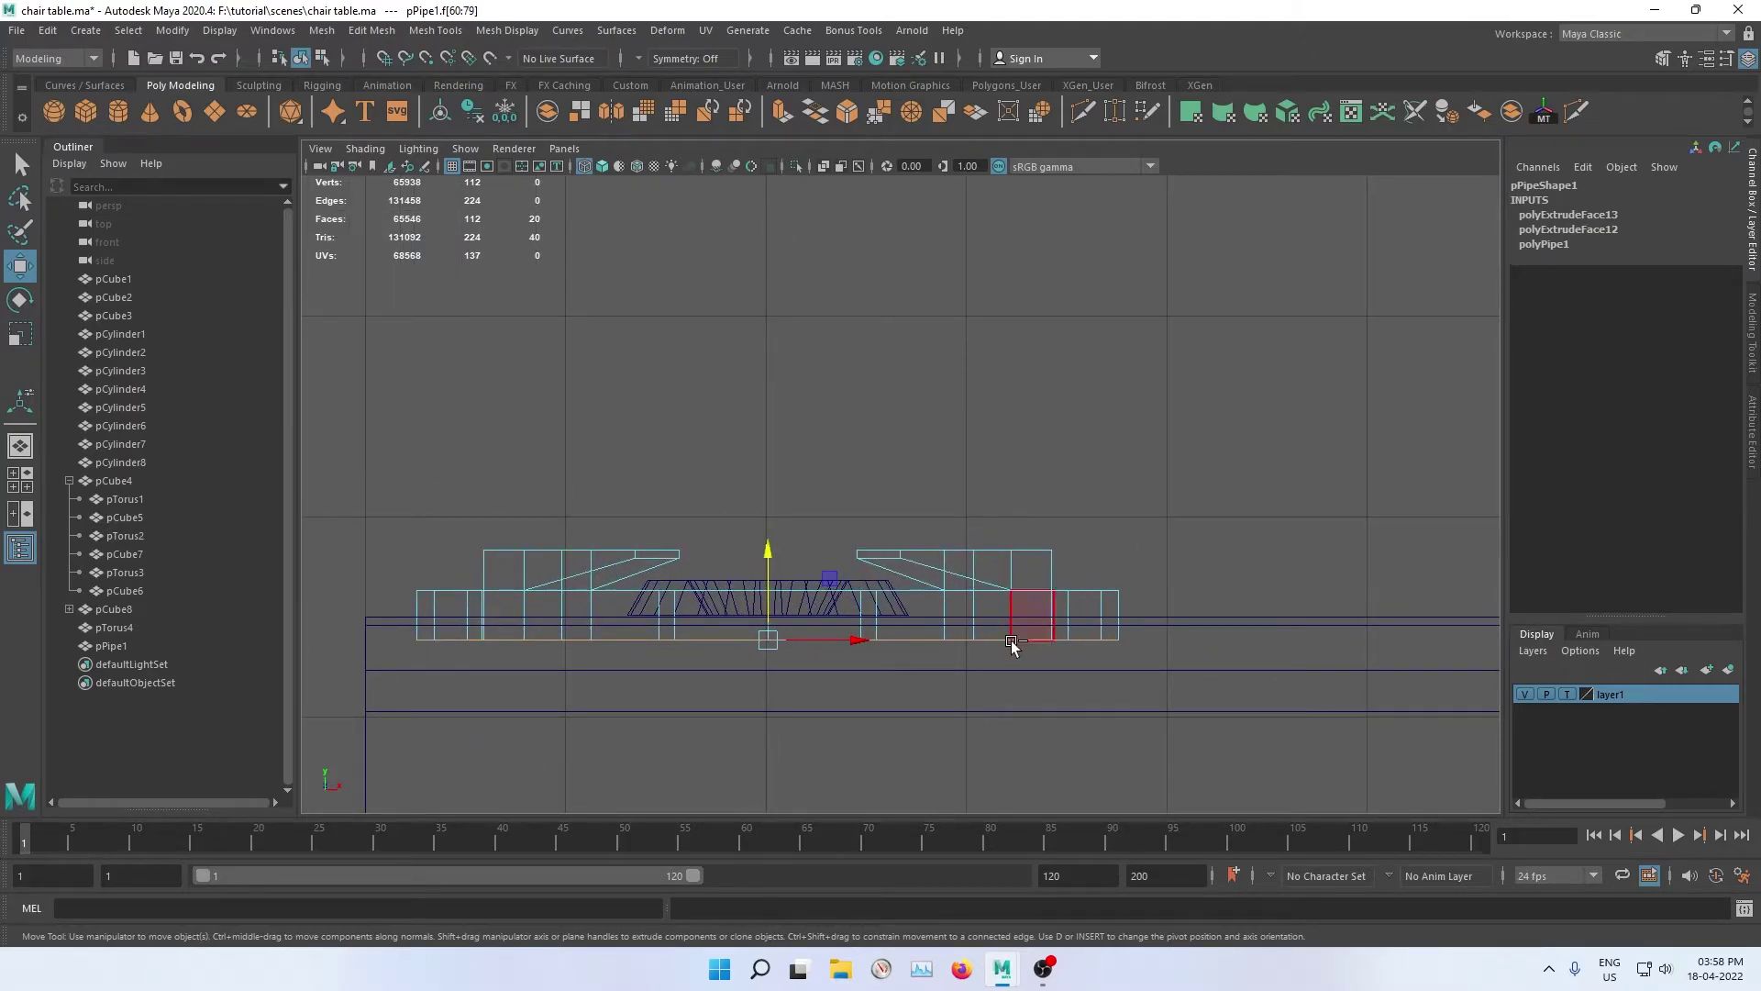
key("space")
key("space")
key("f")
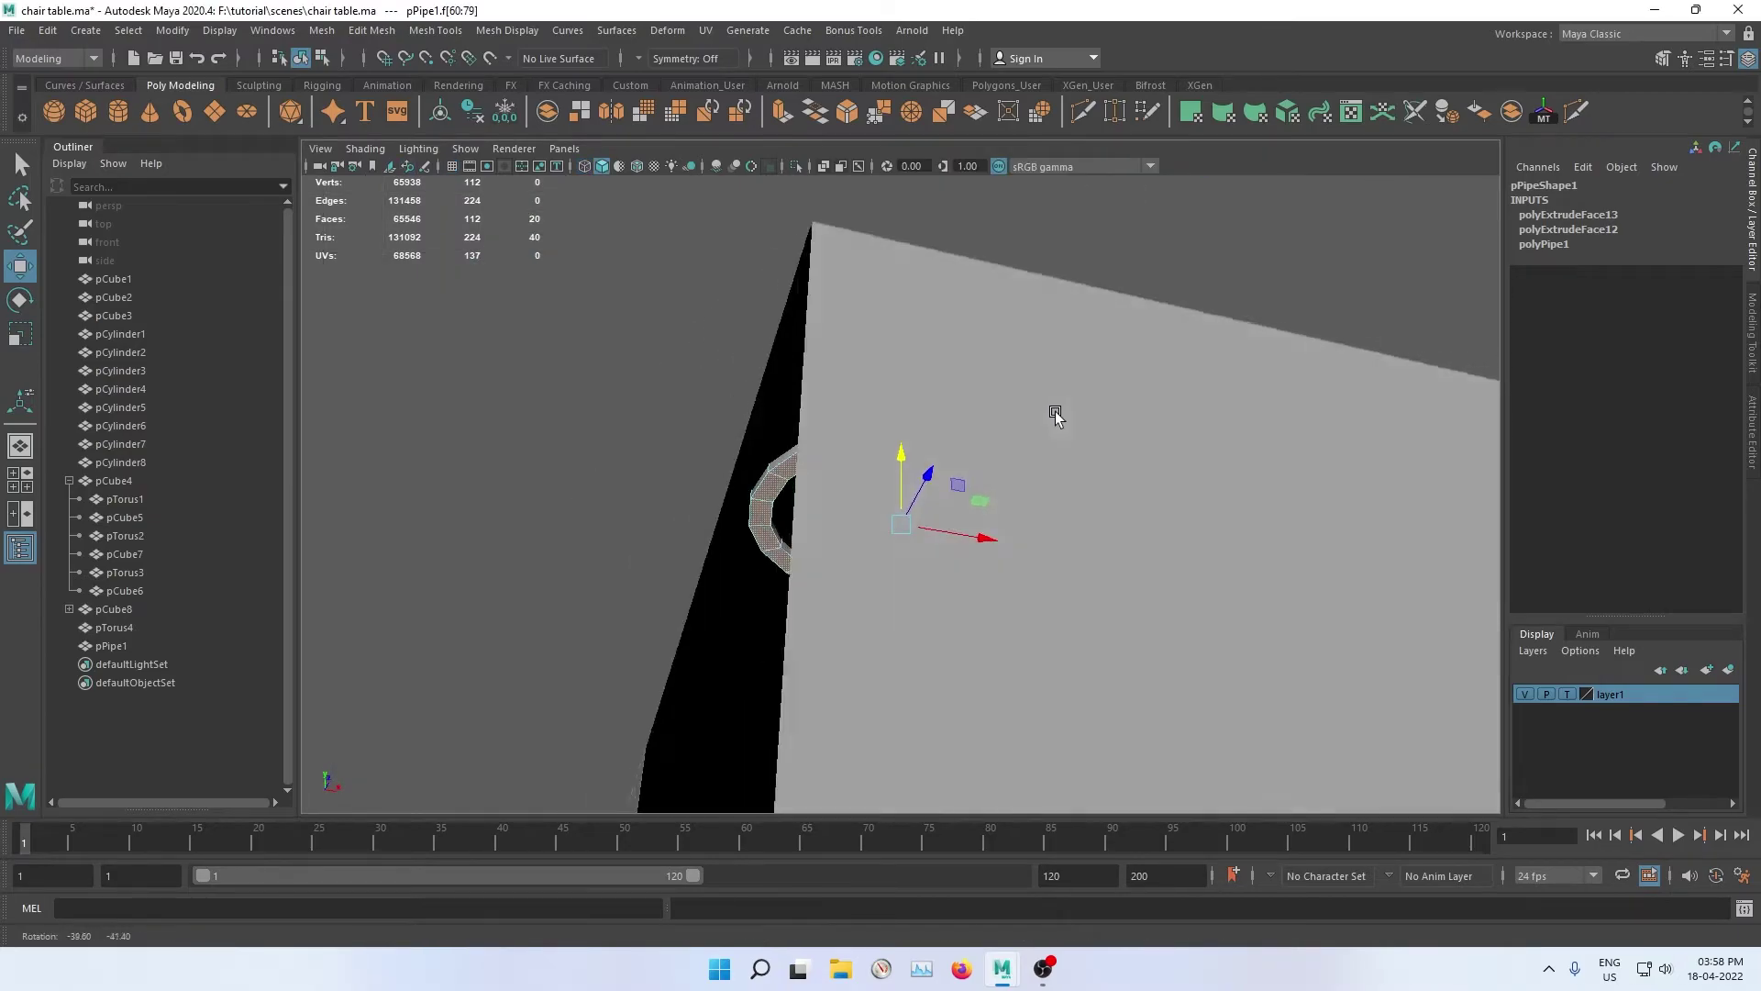
scroll(959, 404, "up", 2)
scroll(961, 368, "up", 2)
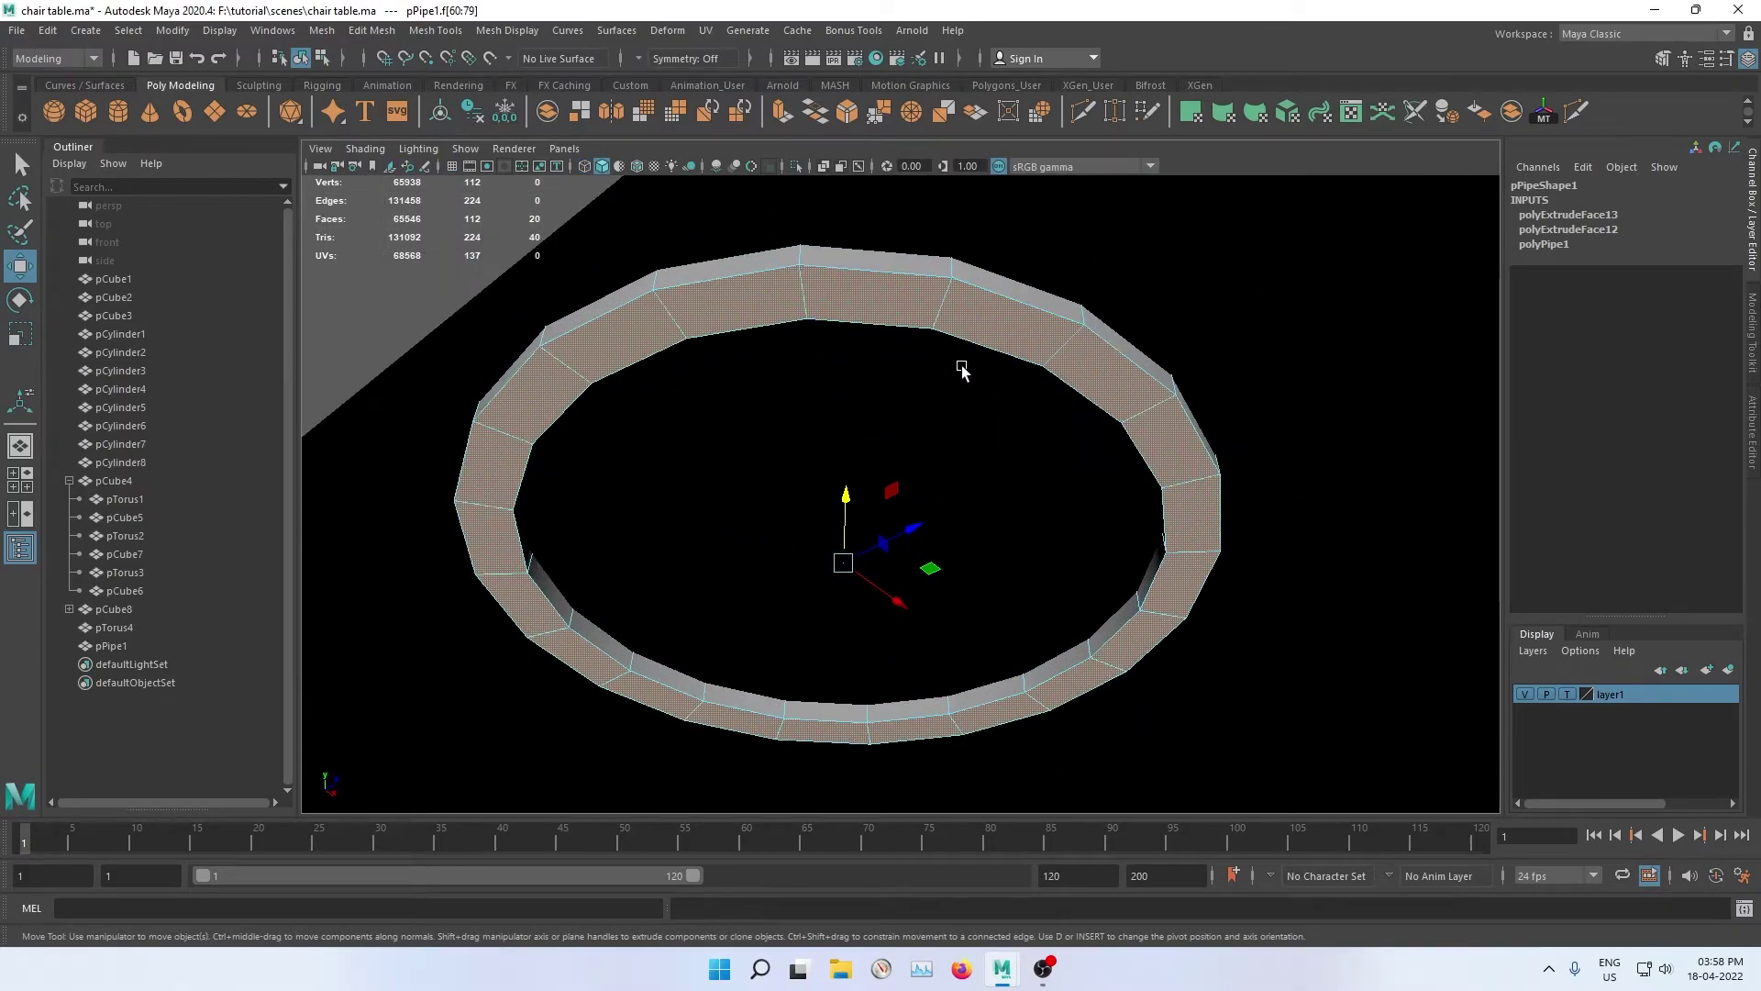
key("Delete")
right_click_drag(1028, 394, 1160, 289)
scroll(1073, 444, "down", 5)
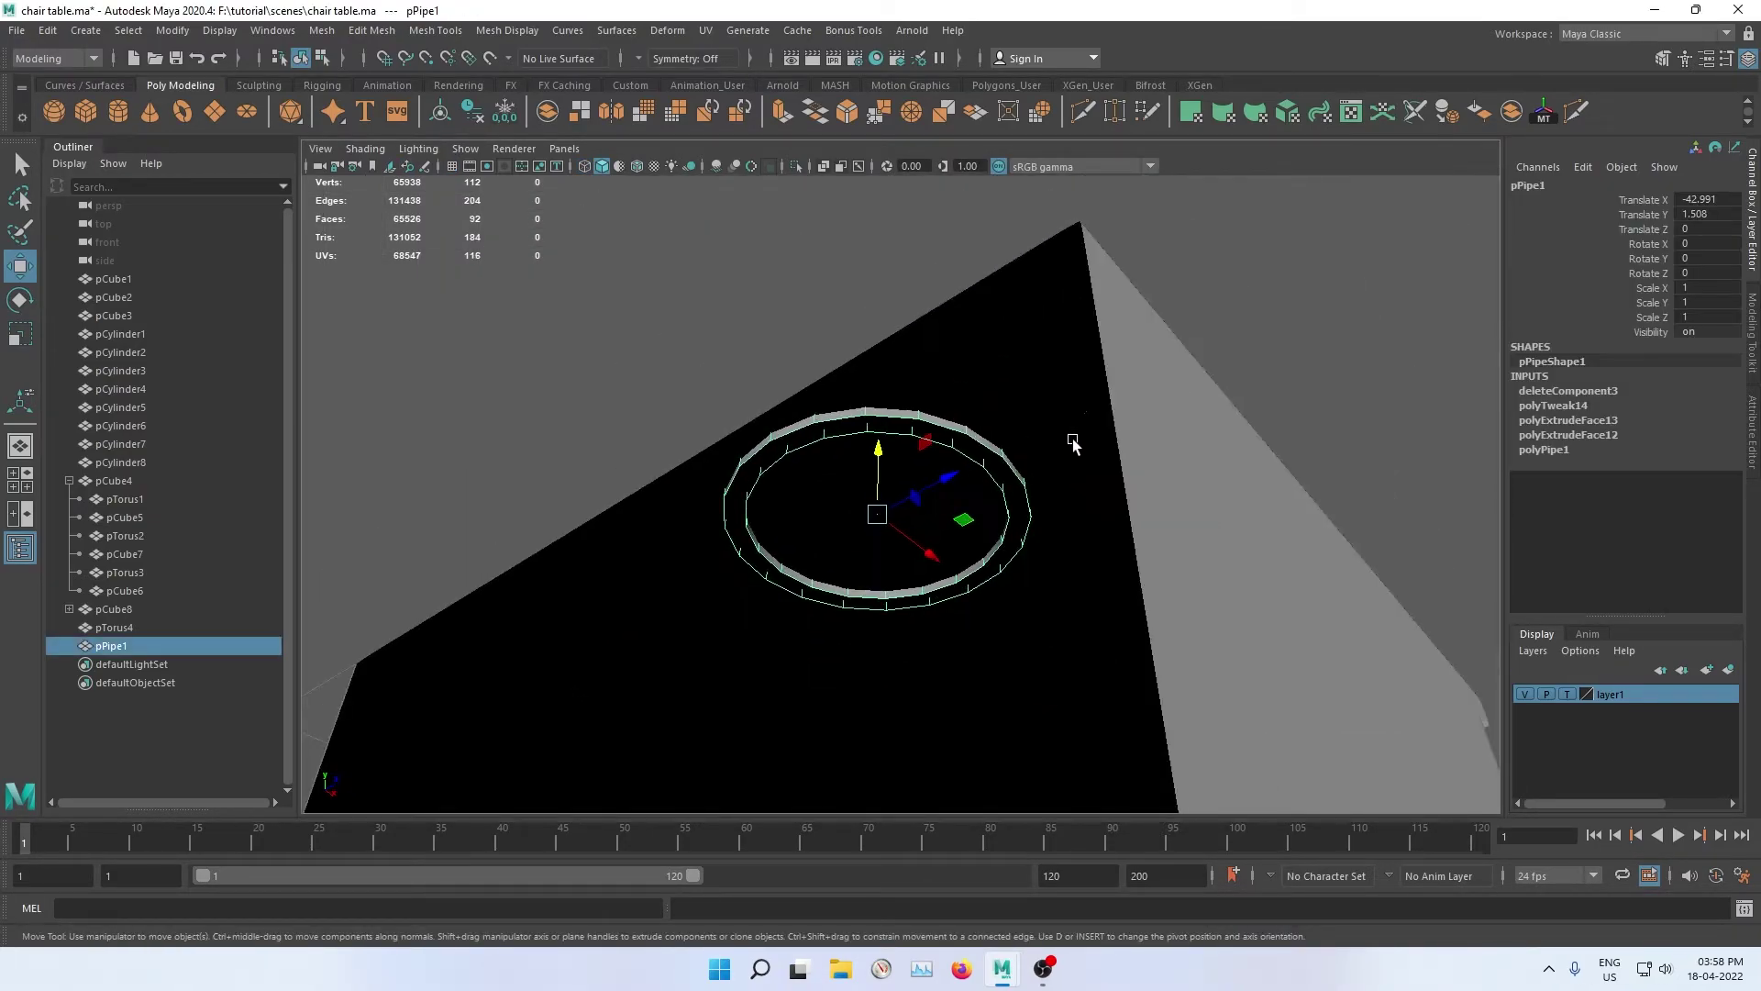
mouse_move(1073, 443)
left_mouse_down("alt")
mouse_move(944, 538)
mouse_move(983, 539)
mouse_move(1078, 458)
left_mouse_up("alt")
scroll(982, 541, "up", 2)
Step: Preview the grate smoothed and raise it slightly above the stovetop
key("3")
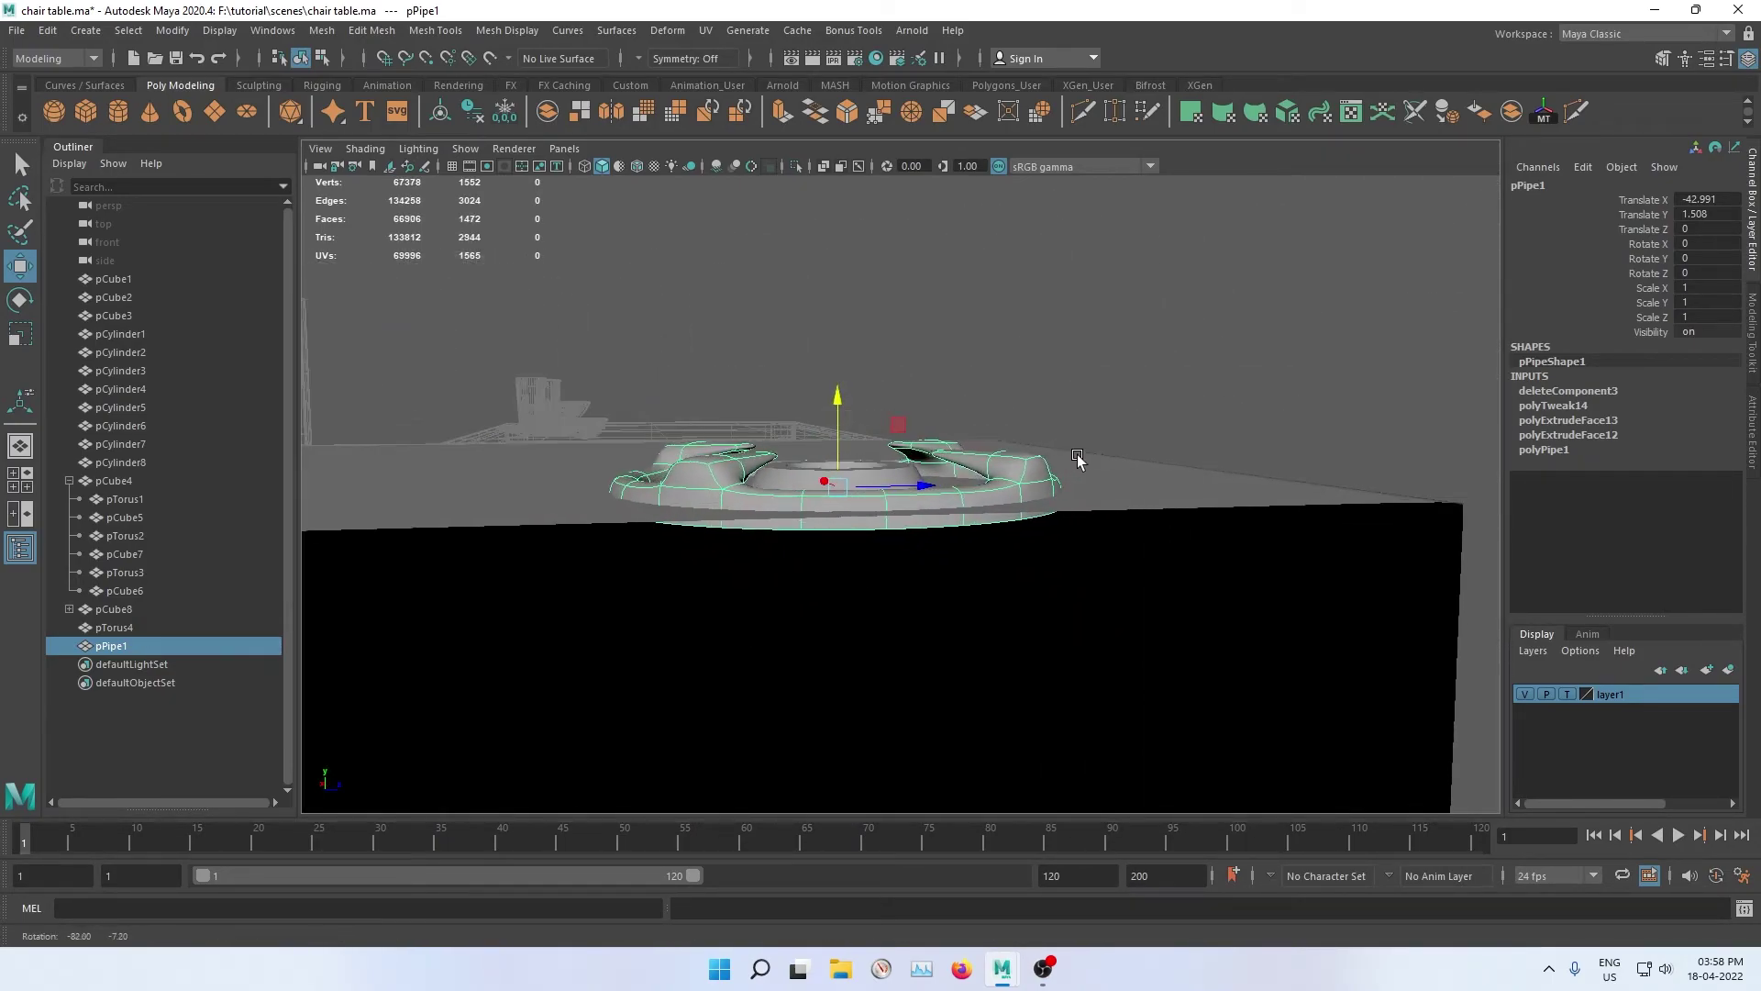
key("space")
key("space")
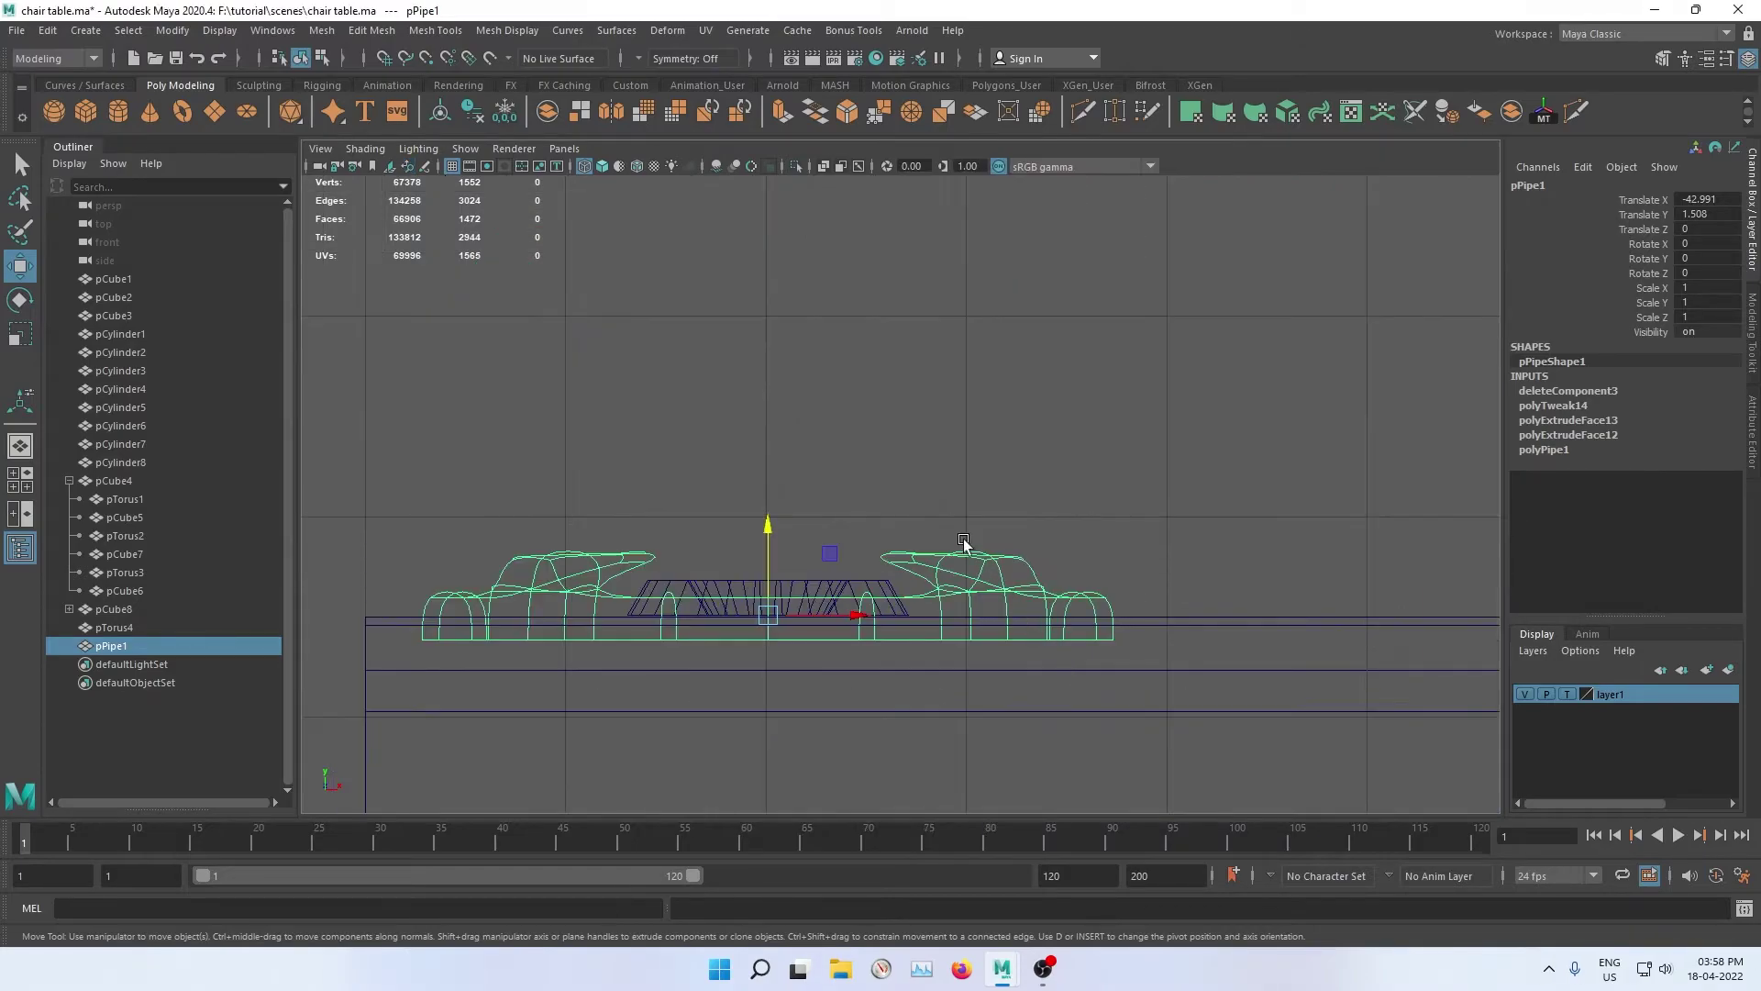
left_click_drag(783, 532, 772, 517)
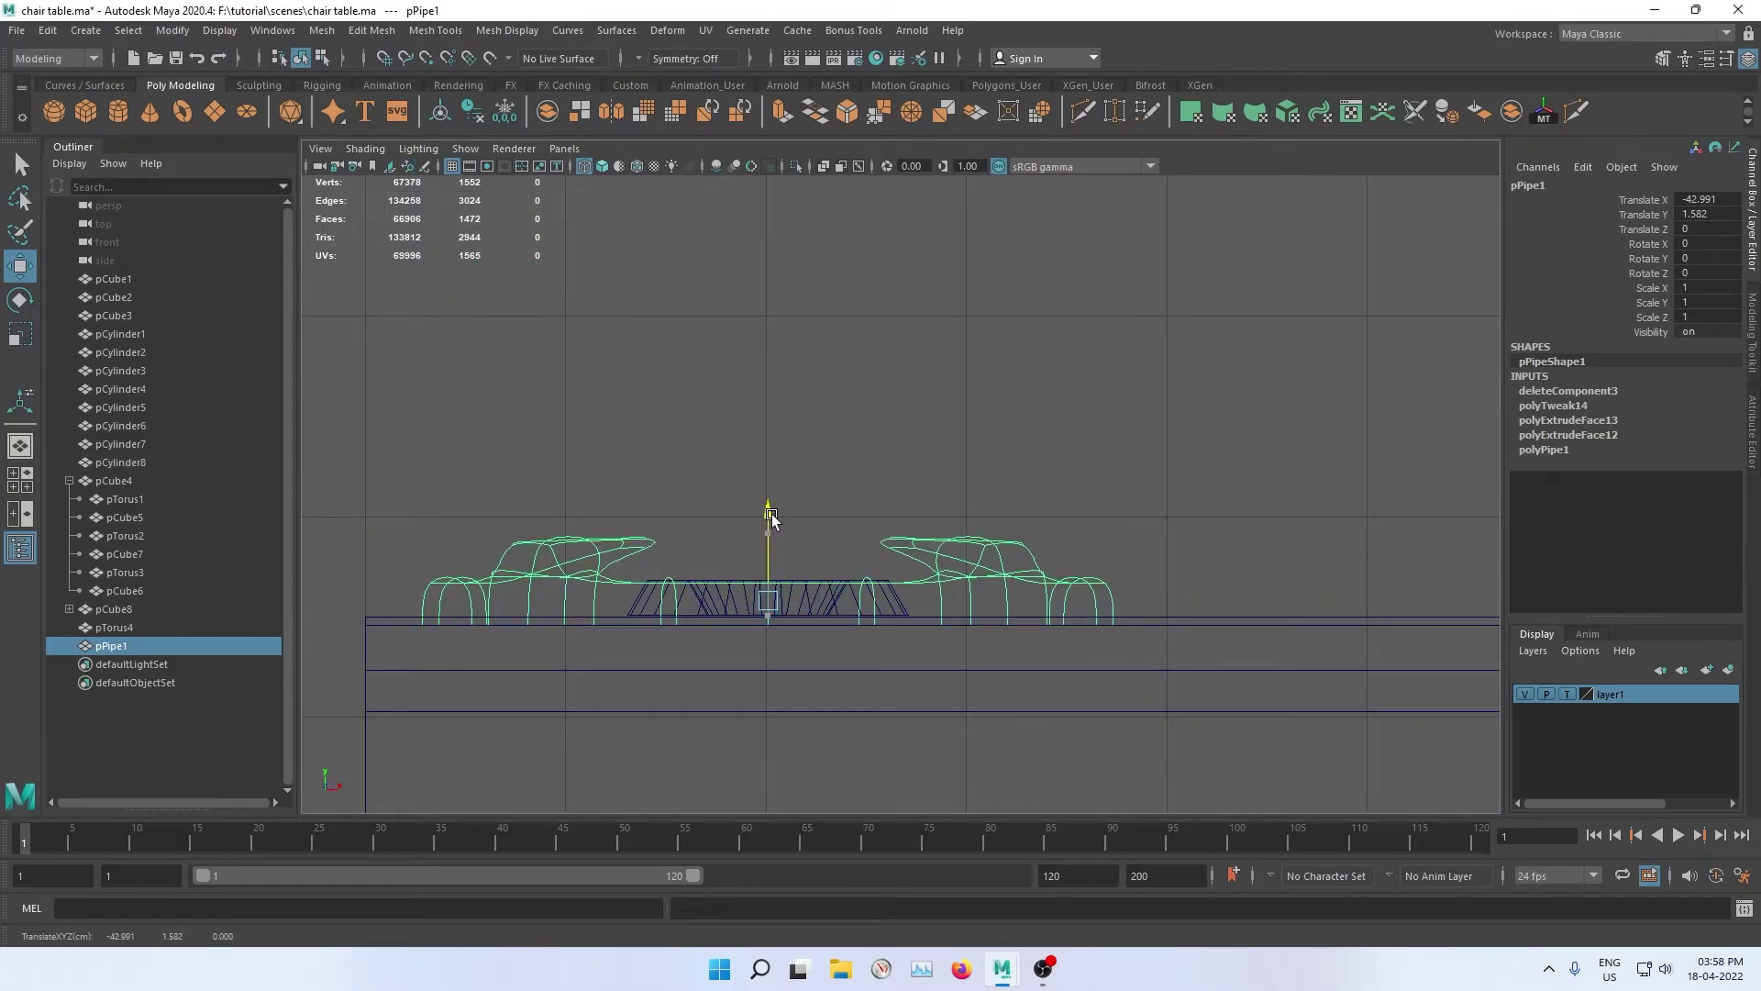
left_click(1077, 387)
key("space")
Step: Parent the inner burner ring pTorus4 under the grate pPipe1
mouse_move(1077, 392)
left_mouse_down("alt")
mouse_move(862, 542)
mouse_move(515, 511)
mouse_move(562, 550)
left_mouse_up("alt")
right_click_drag(562, 550, 989, 548, "alt")
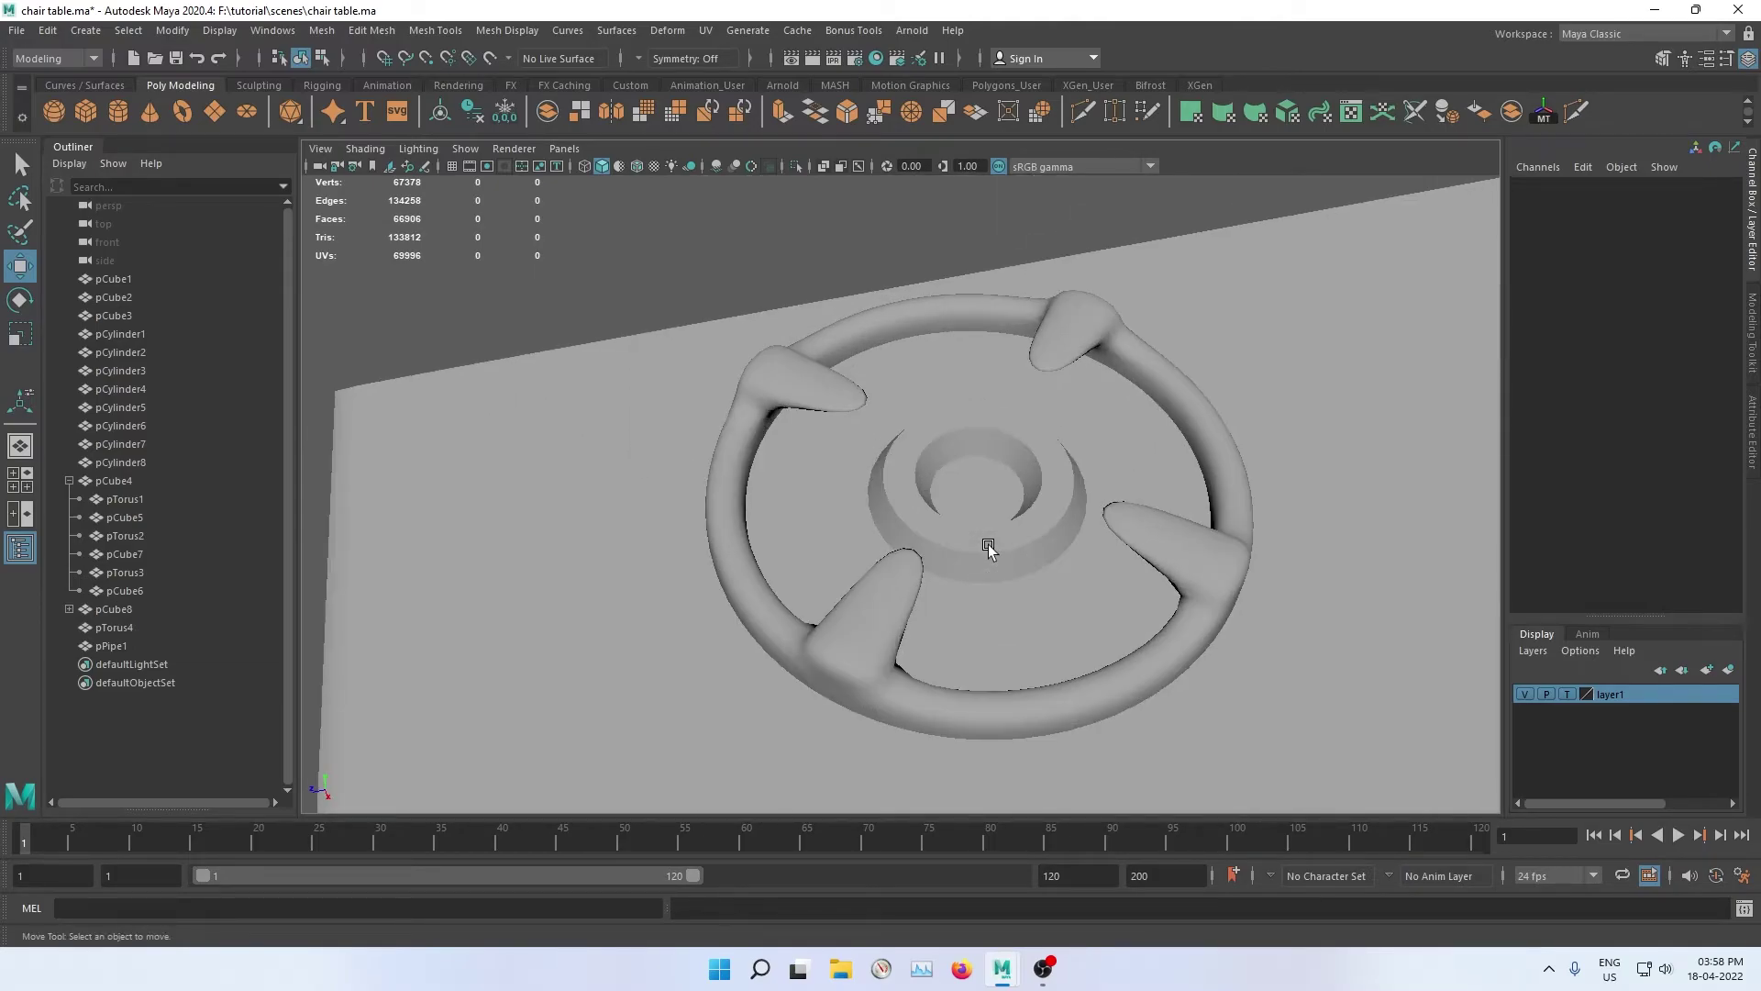
left_click(988, 548)
left_click(885, 636, "shift")
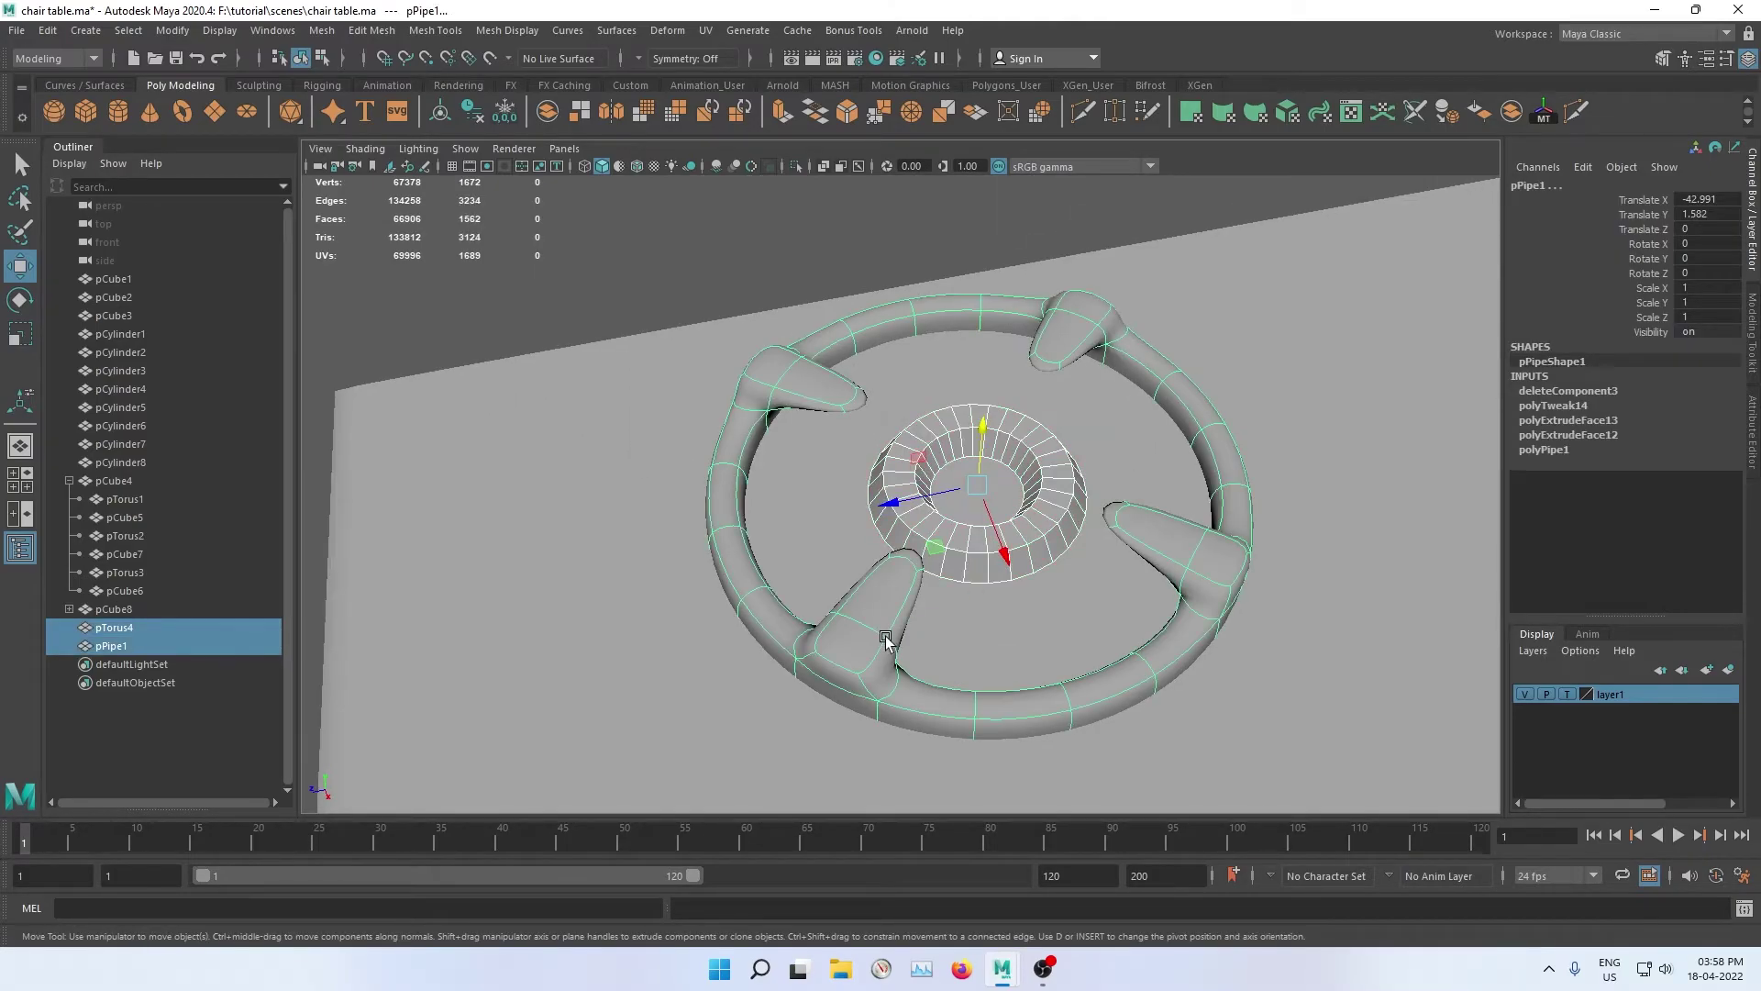
key("p")
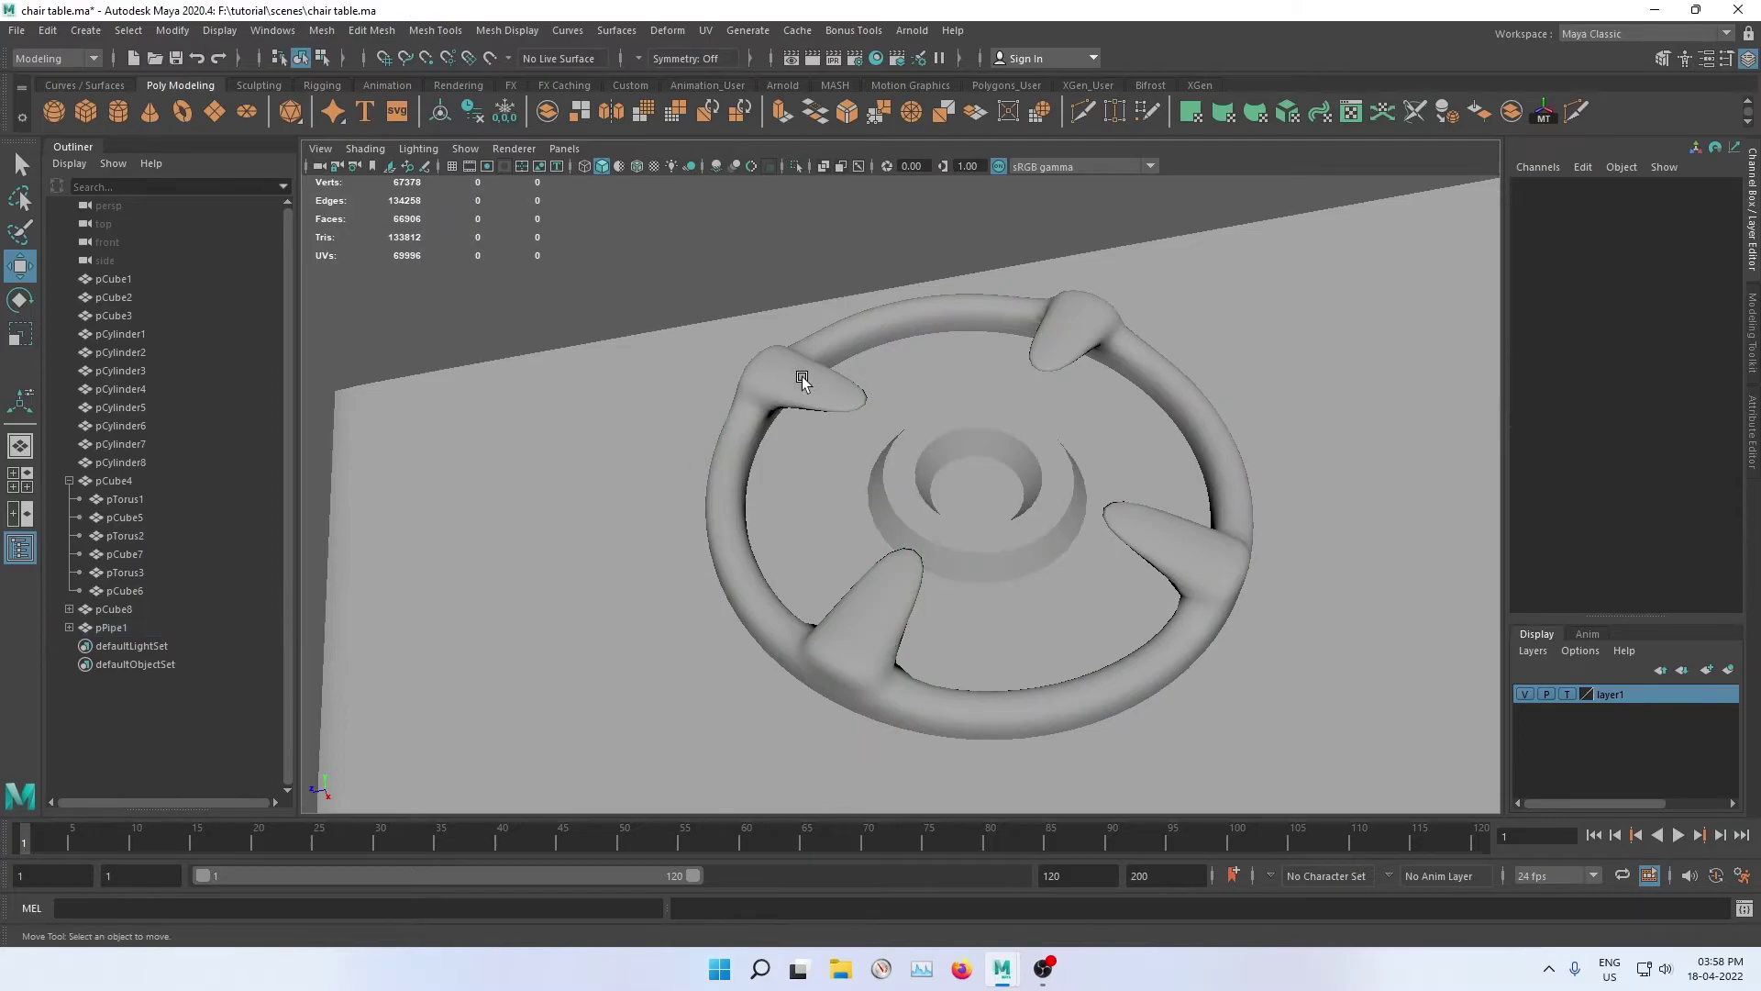
left_click(802, 378)
scroll(801, 378, "down", 3)
scroll(814, 493, "down", 3)
left_click_drag(814, 493, 719, 669, "alt")
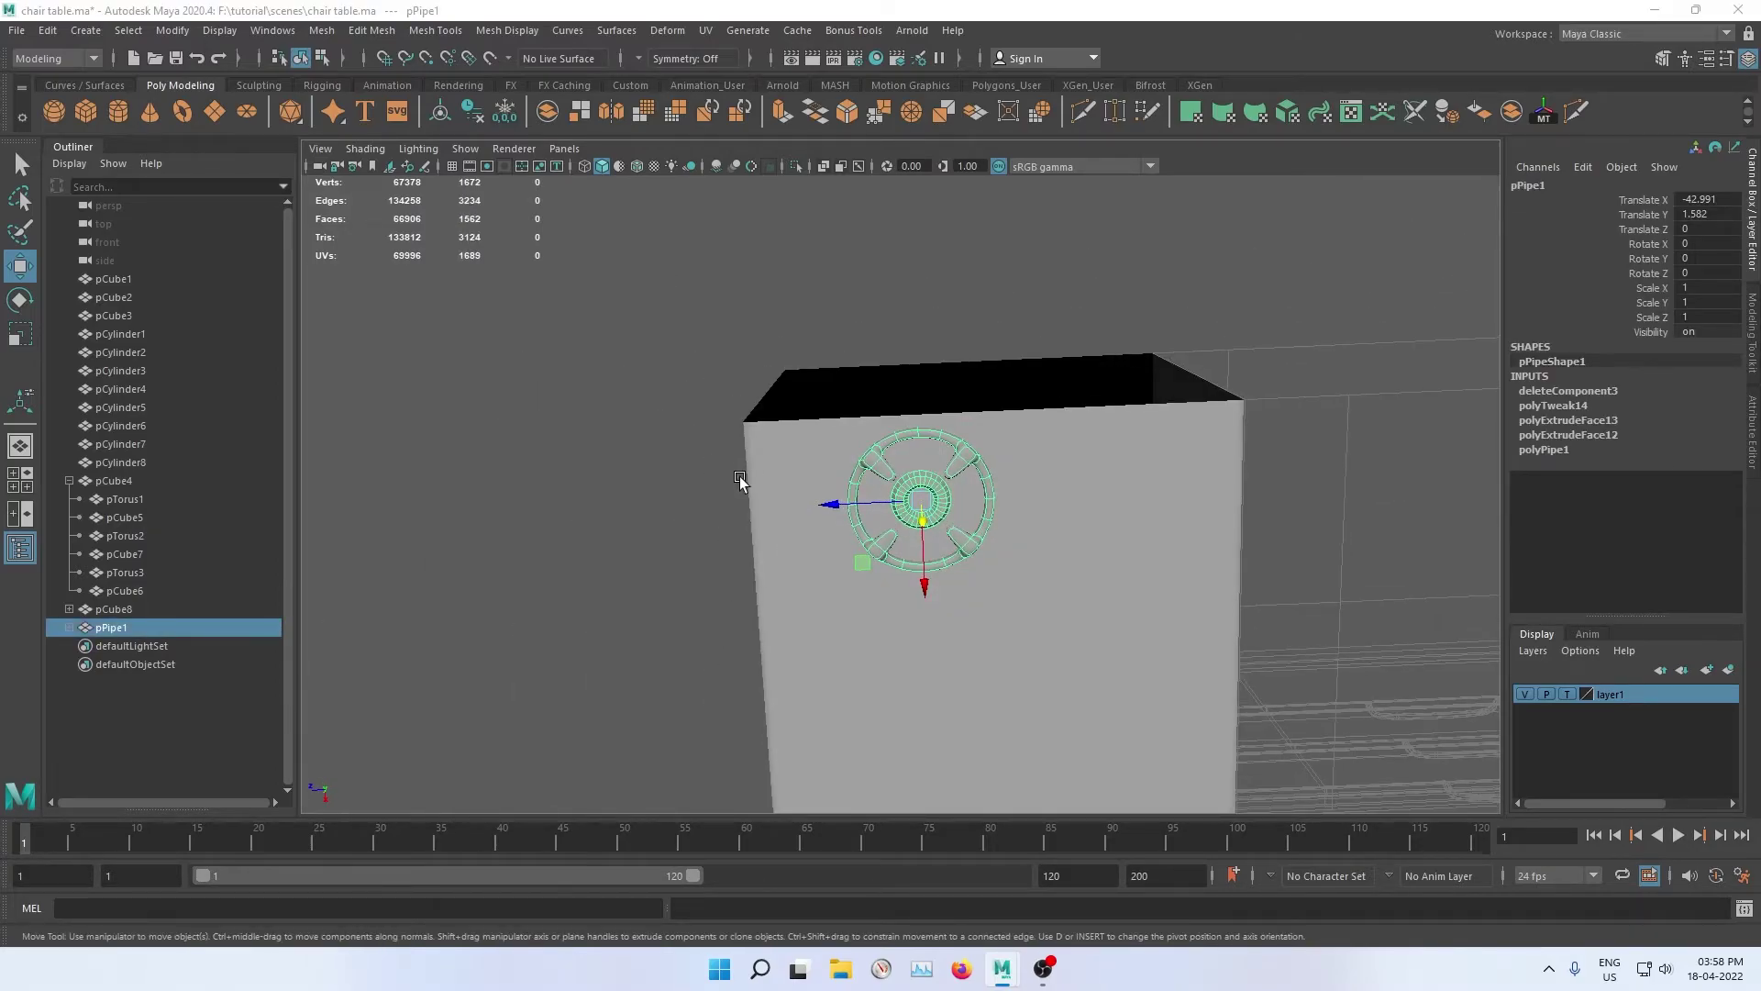
Step: Place a burner at lower-left and duplicate it to form a two-by-two grid of four burners
key("space")
key("space")
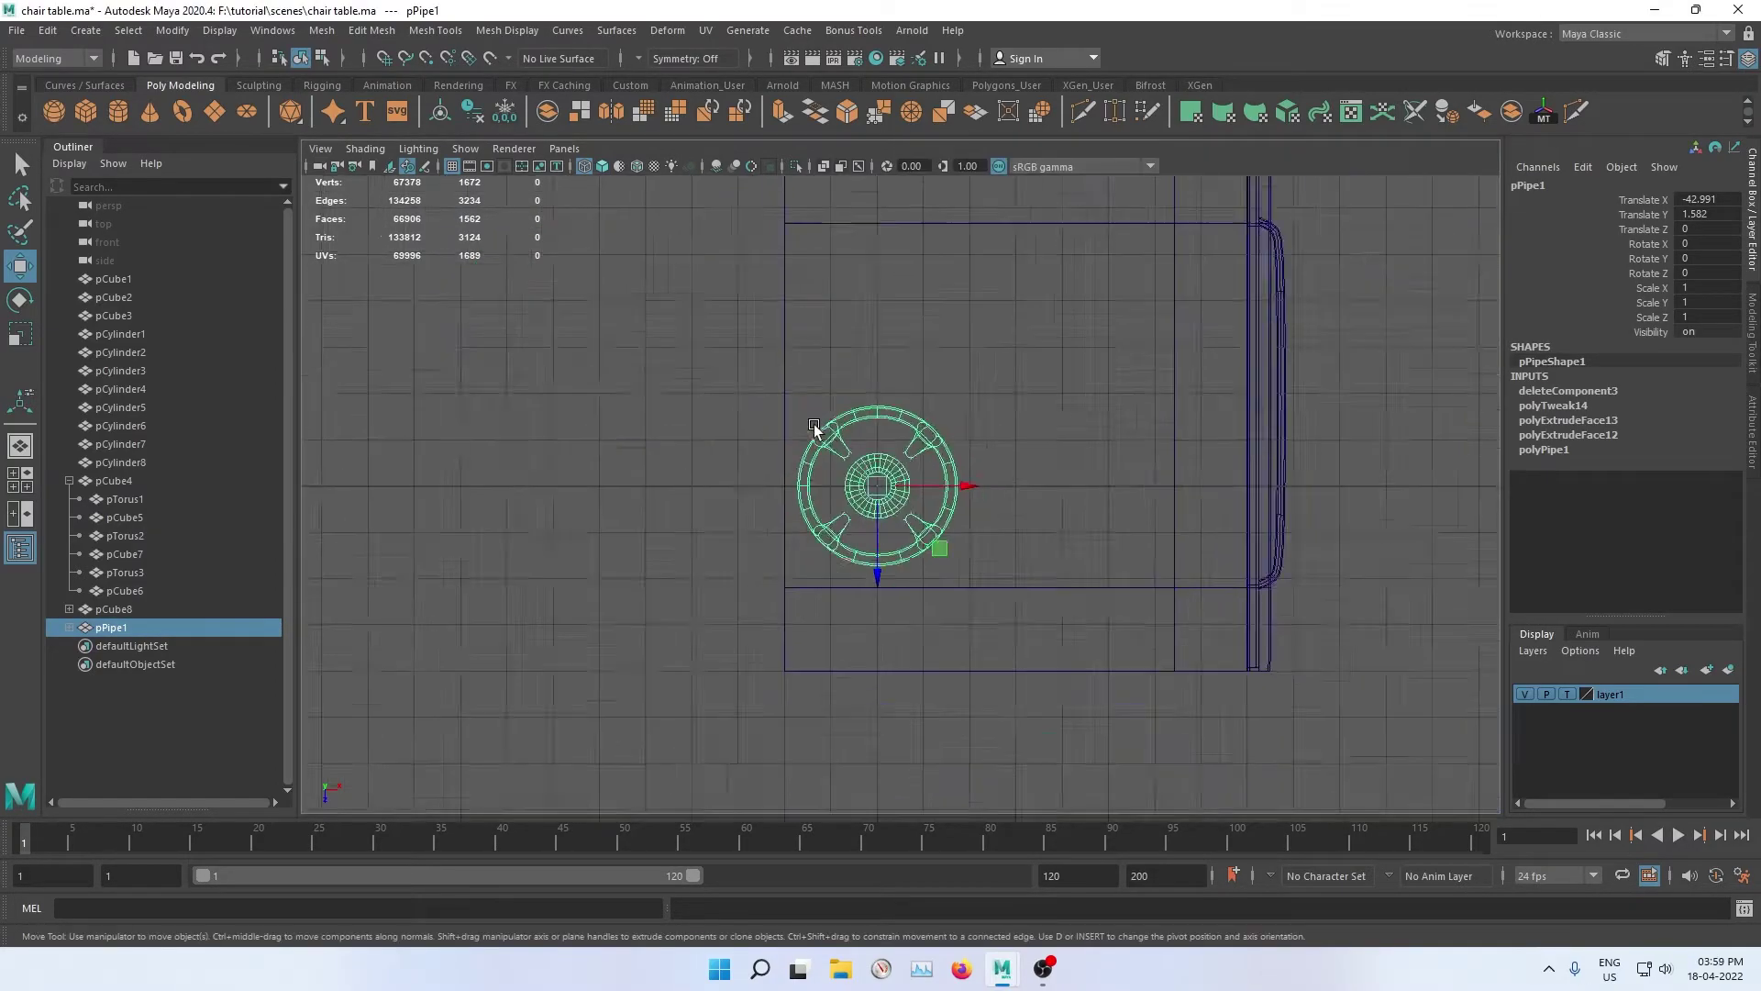
scroll(857, 452, "down", 3)
left_click_drag(860, 541, 880, 579)
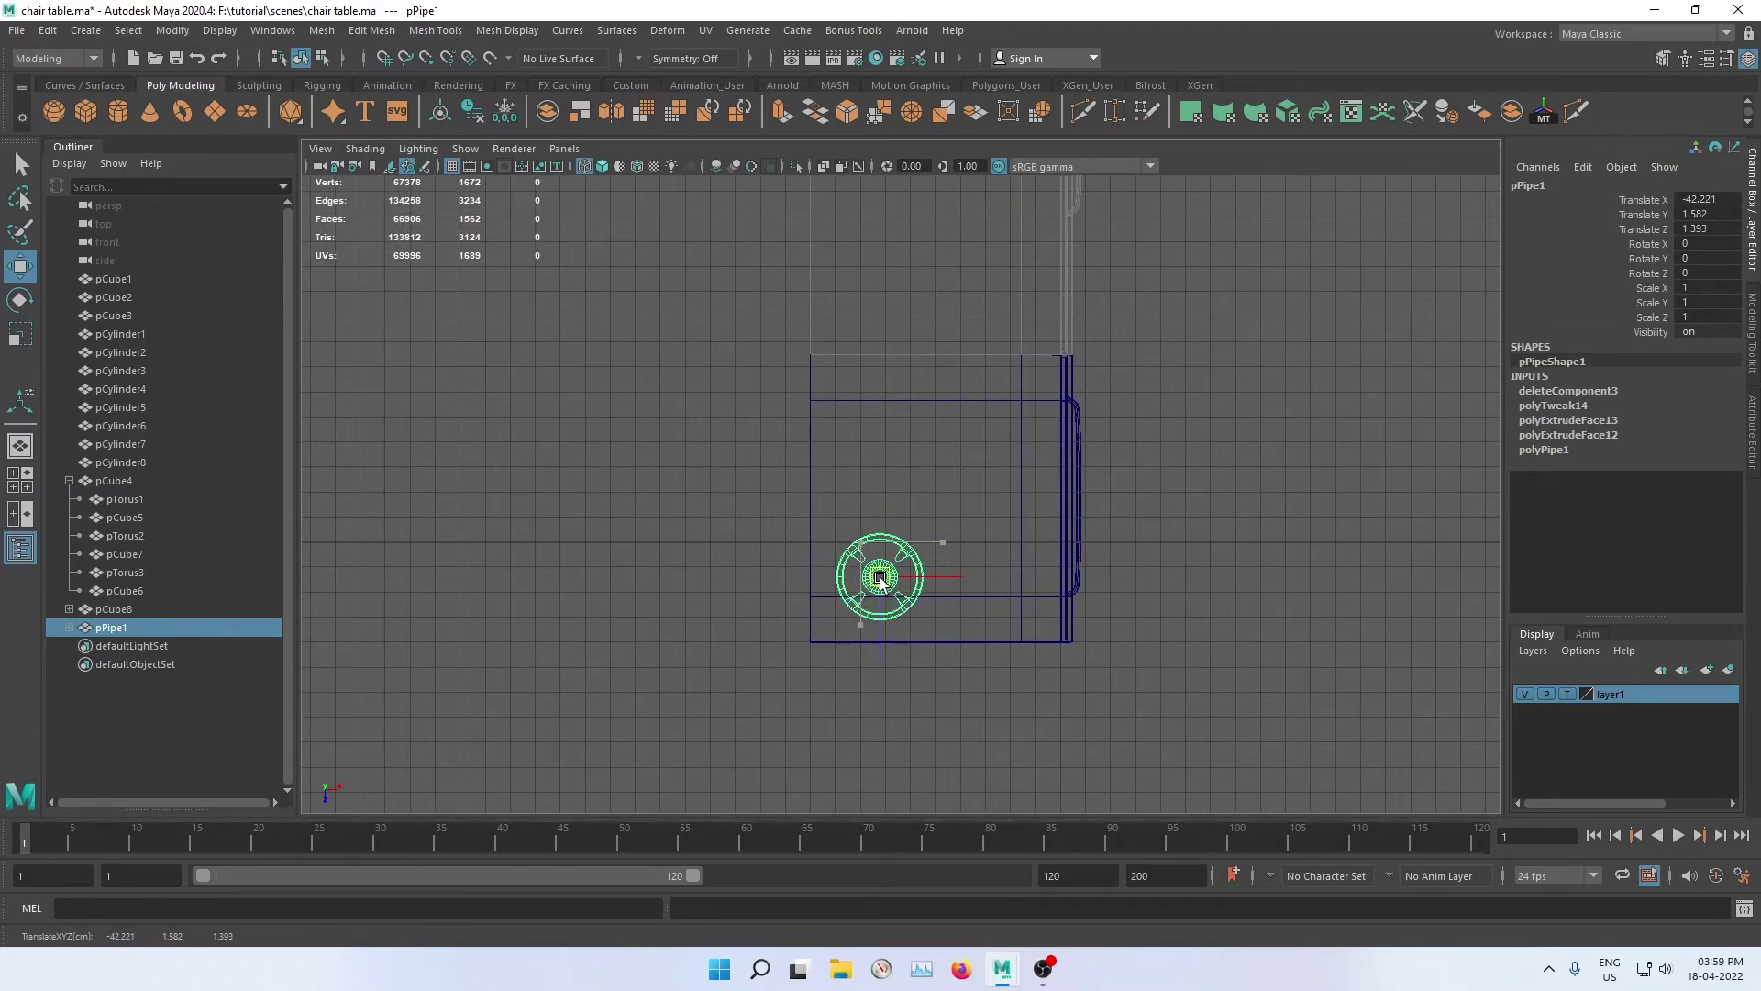
key("ctrl+d")
left_click_drag(880, 656, 888, 493)
left_click(912, 549, "shift")
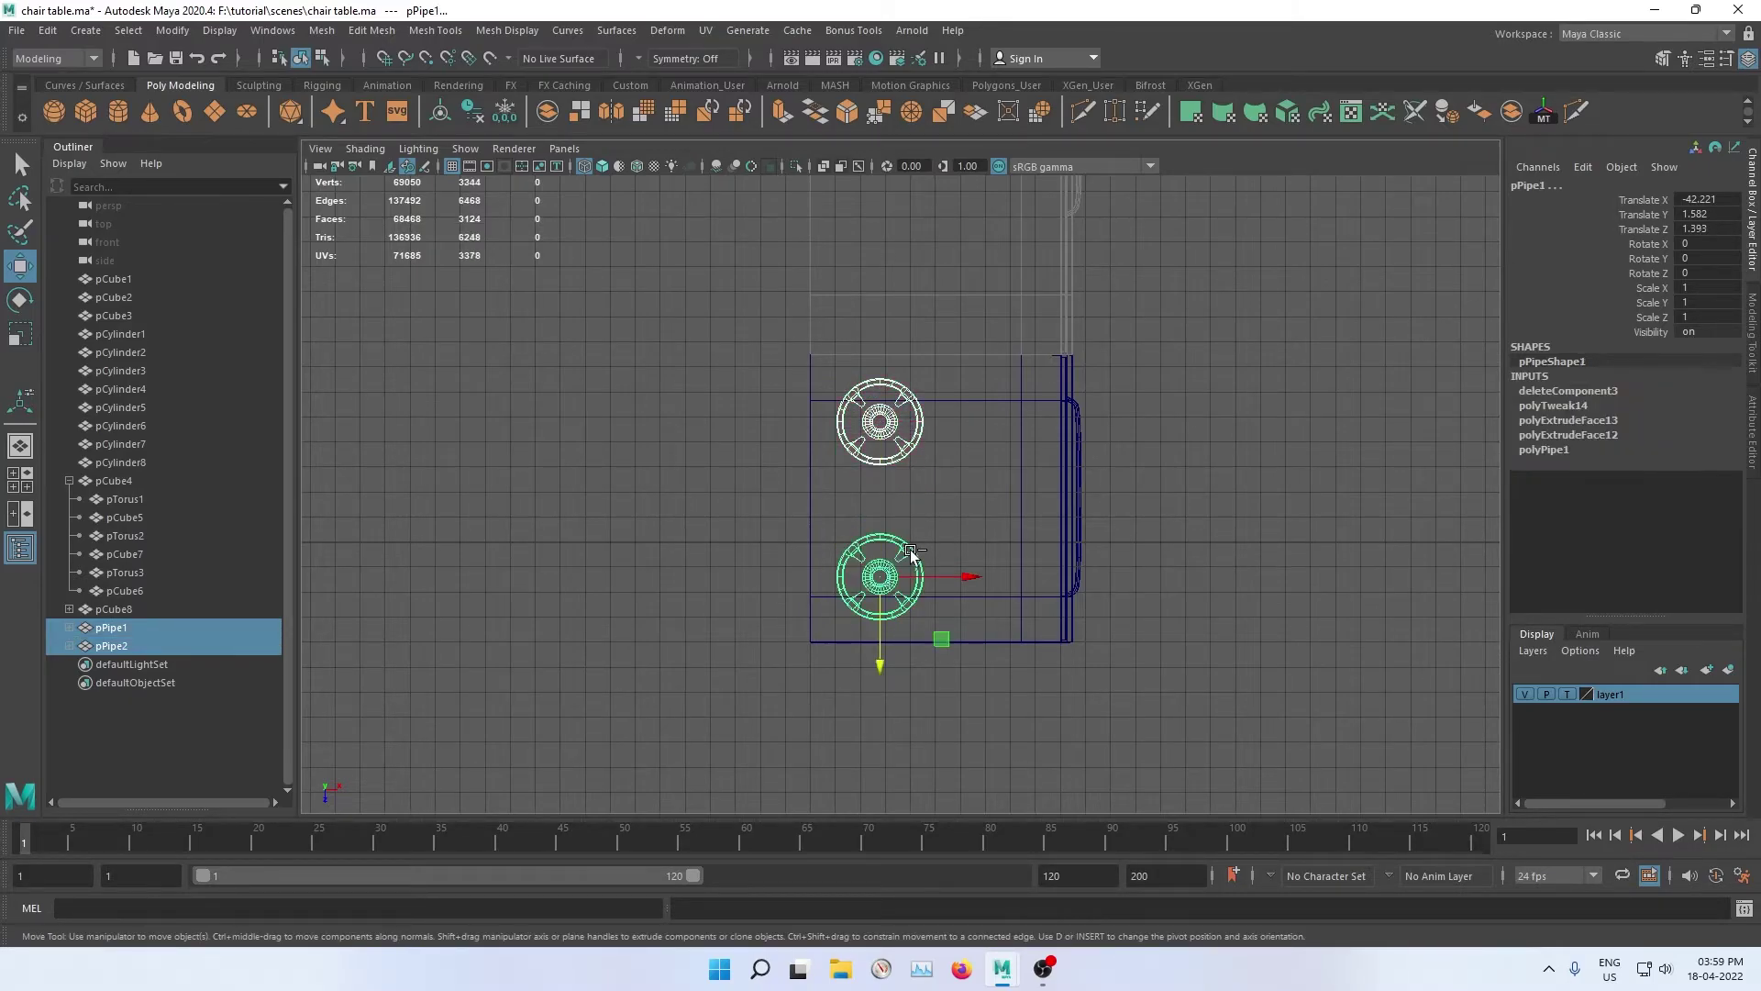
left_click_drag(954, 576, 1077, 576)
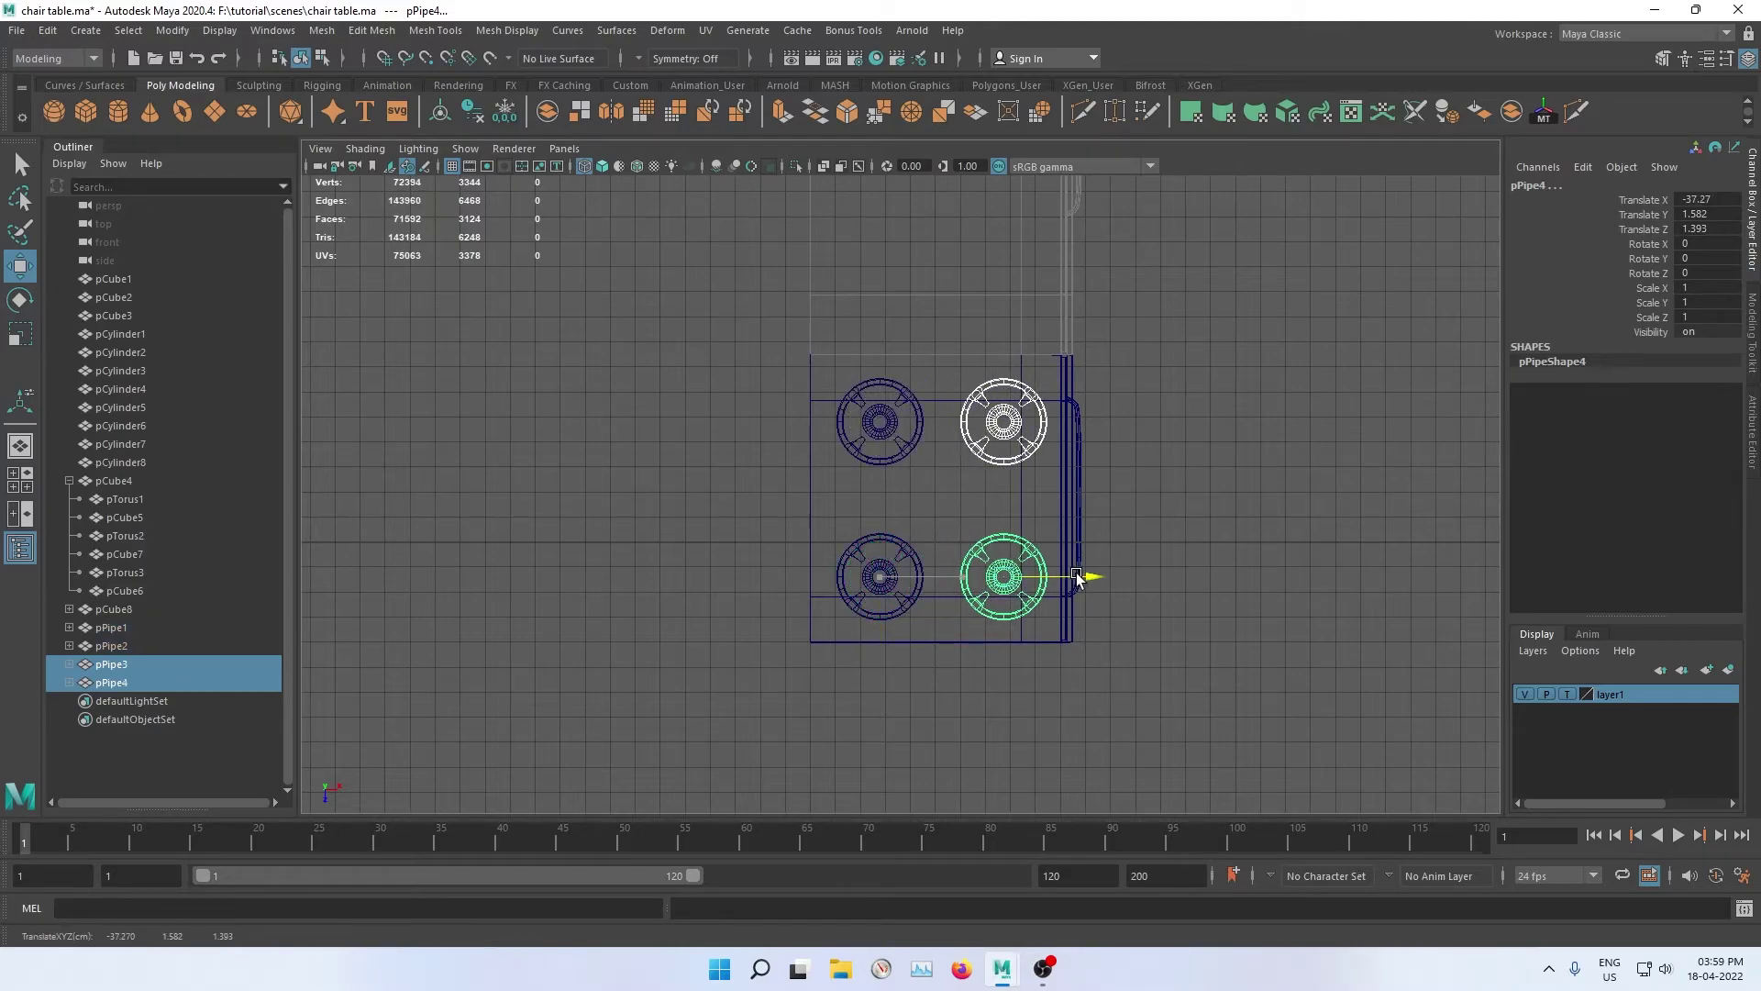
left_click(1237, 507)
key("5")
mouse_move(1305, 377)
left_mouse_down("alt")
mouse_move(1059, 403)
mouse_move(1054, 303)
mouse_move(995, 358)
mouse_move(1113, 373)
mouse_move(1078, 380)
left_mouse_up("alt")
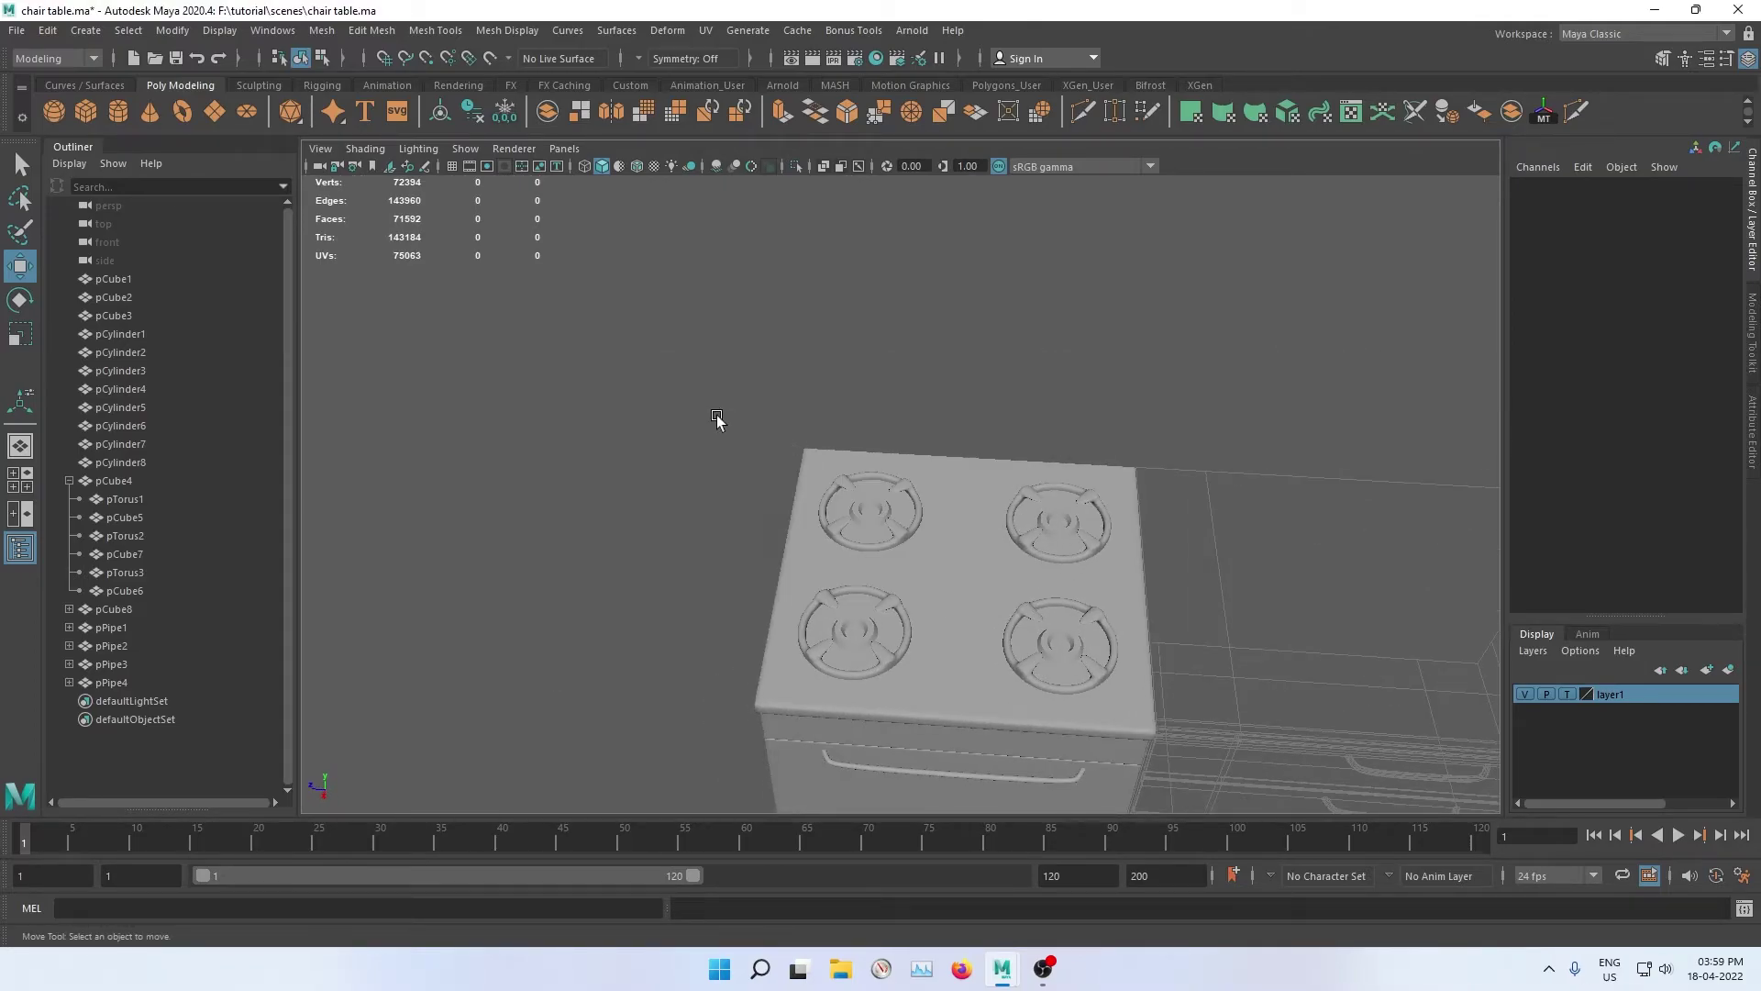
Step: In the top view, shift the two upper burner rings toward the stove centre
key("space")
key("space")
left_click(881, 414)
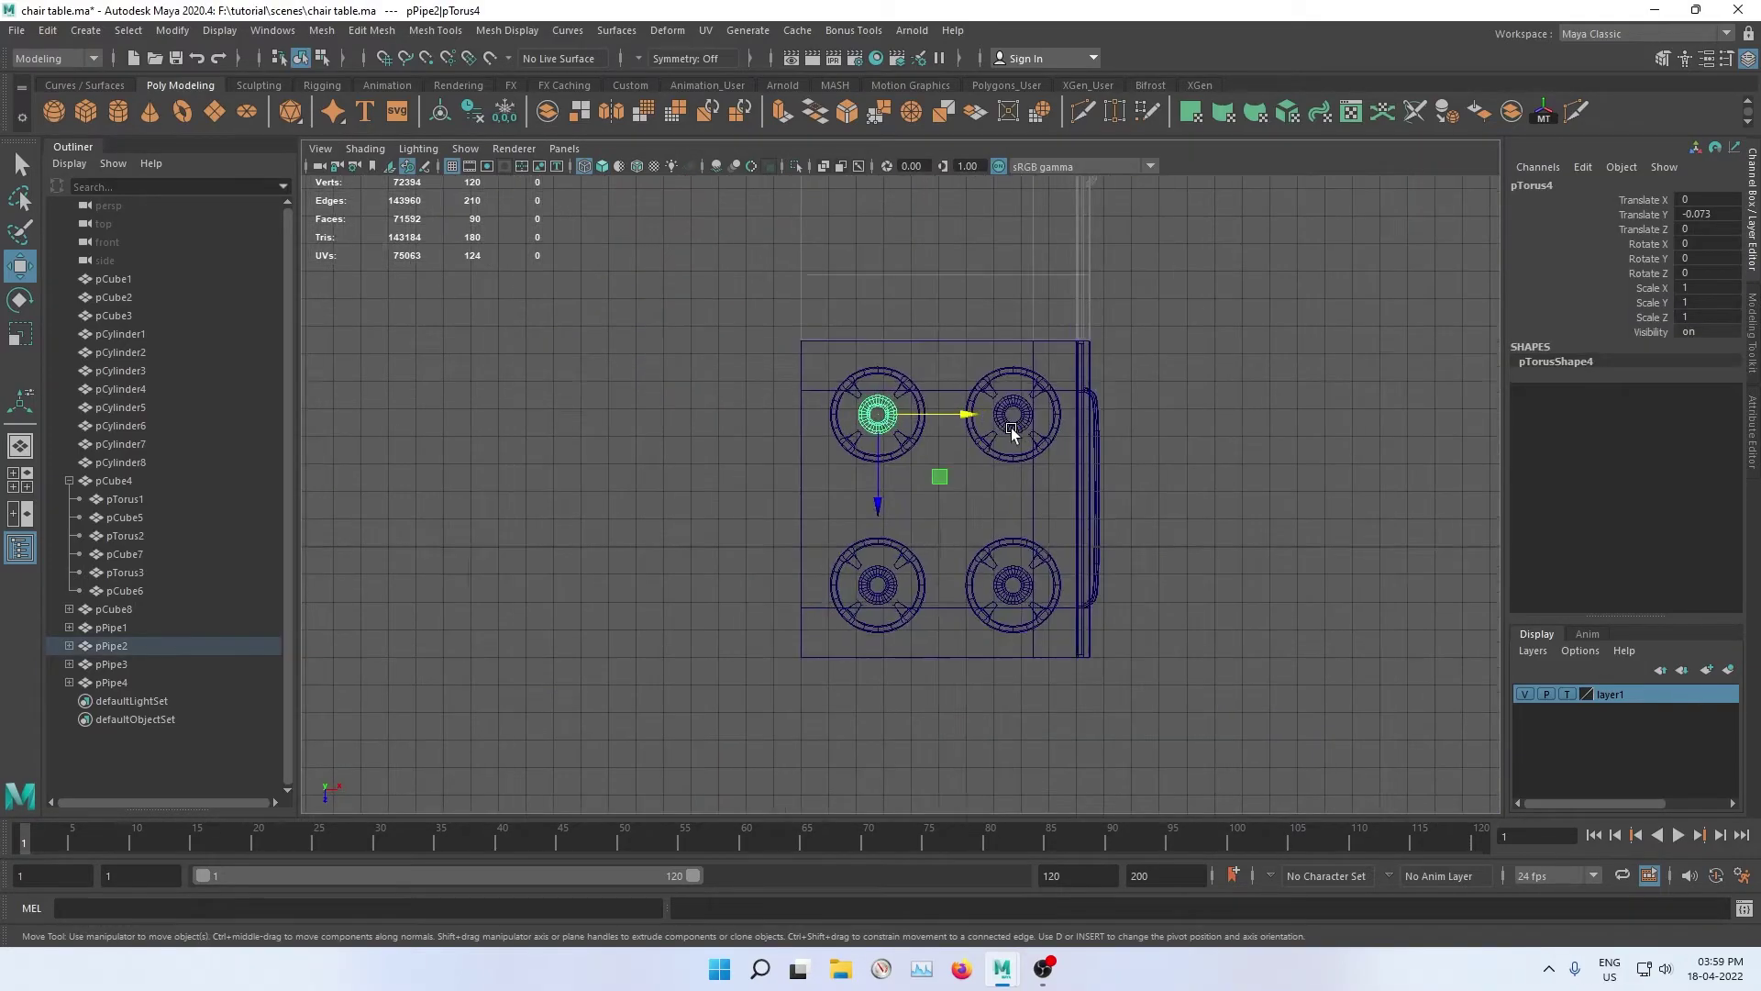
scroll(1011, 428, "up", 1)
left_click(912, 438)
left_click(1016, 448, "shift")
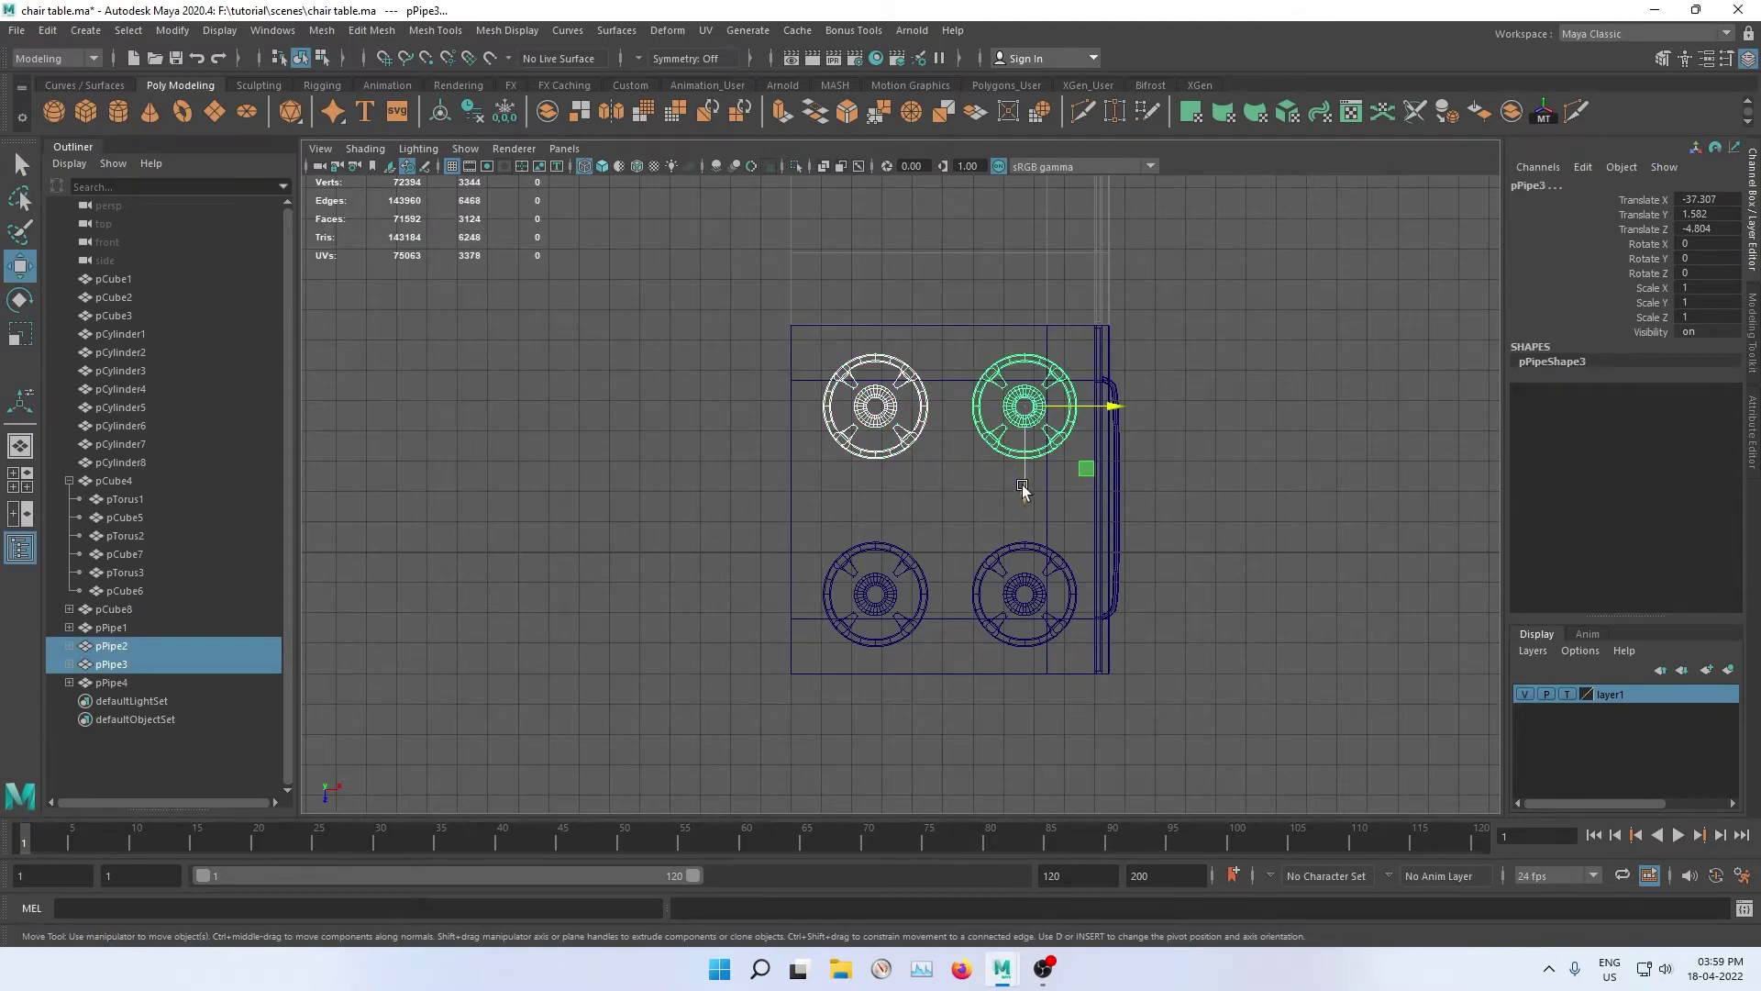
left_click_drag(1022, 484, 1021, 495)
Step: Shift the two lower burner rings up toward the centre, then deselect them
left_click(906, 573)
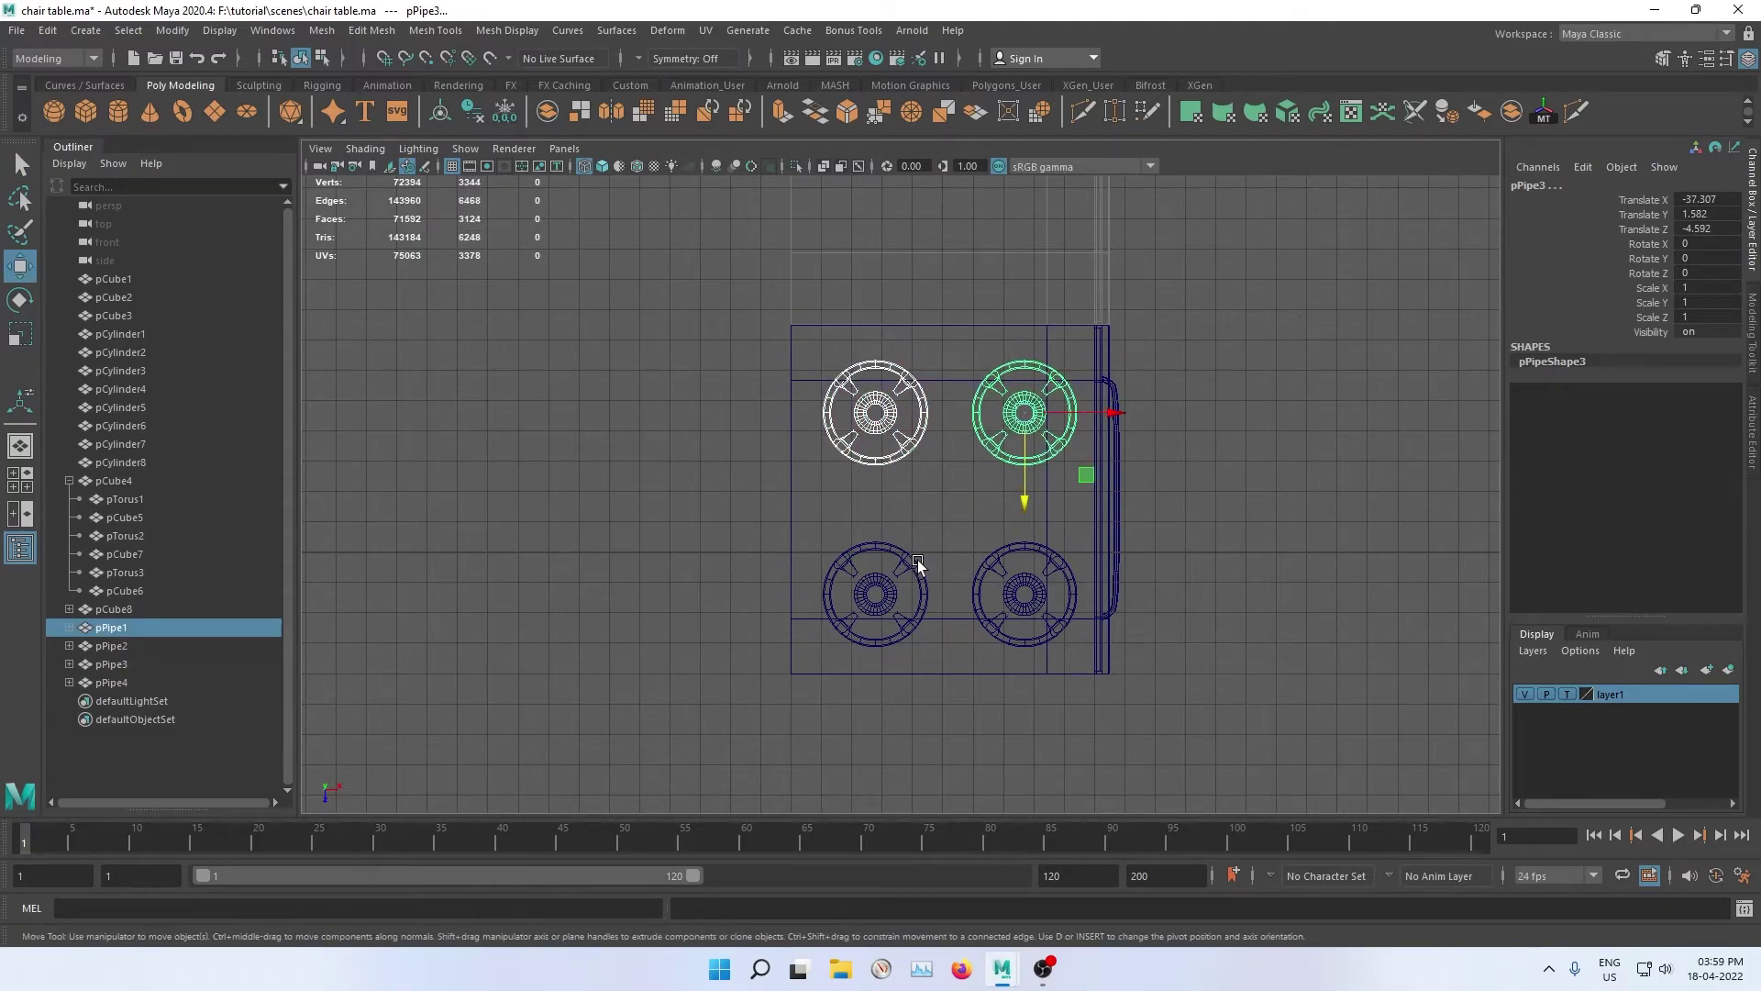
left_click(1056, 563, "shift")
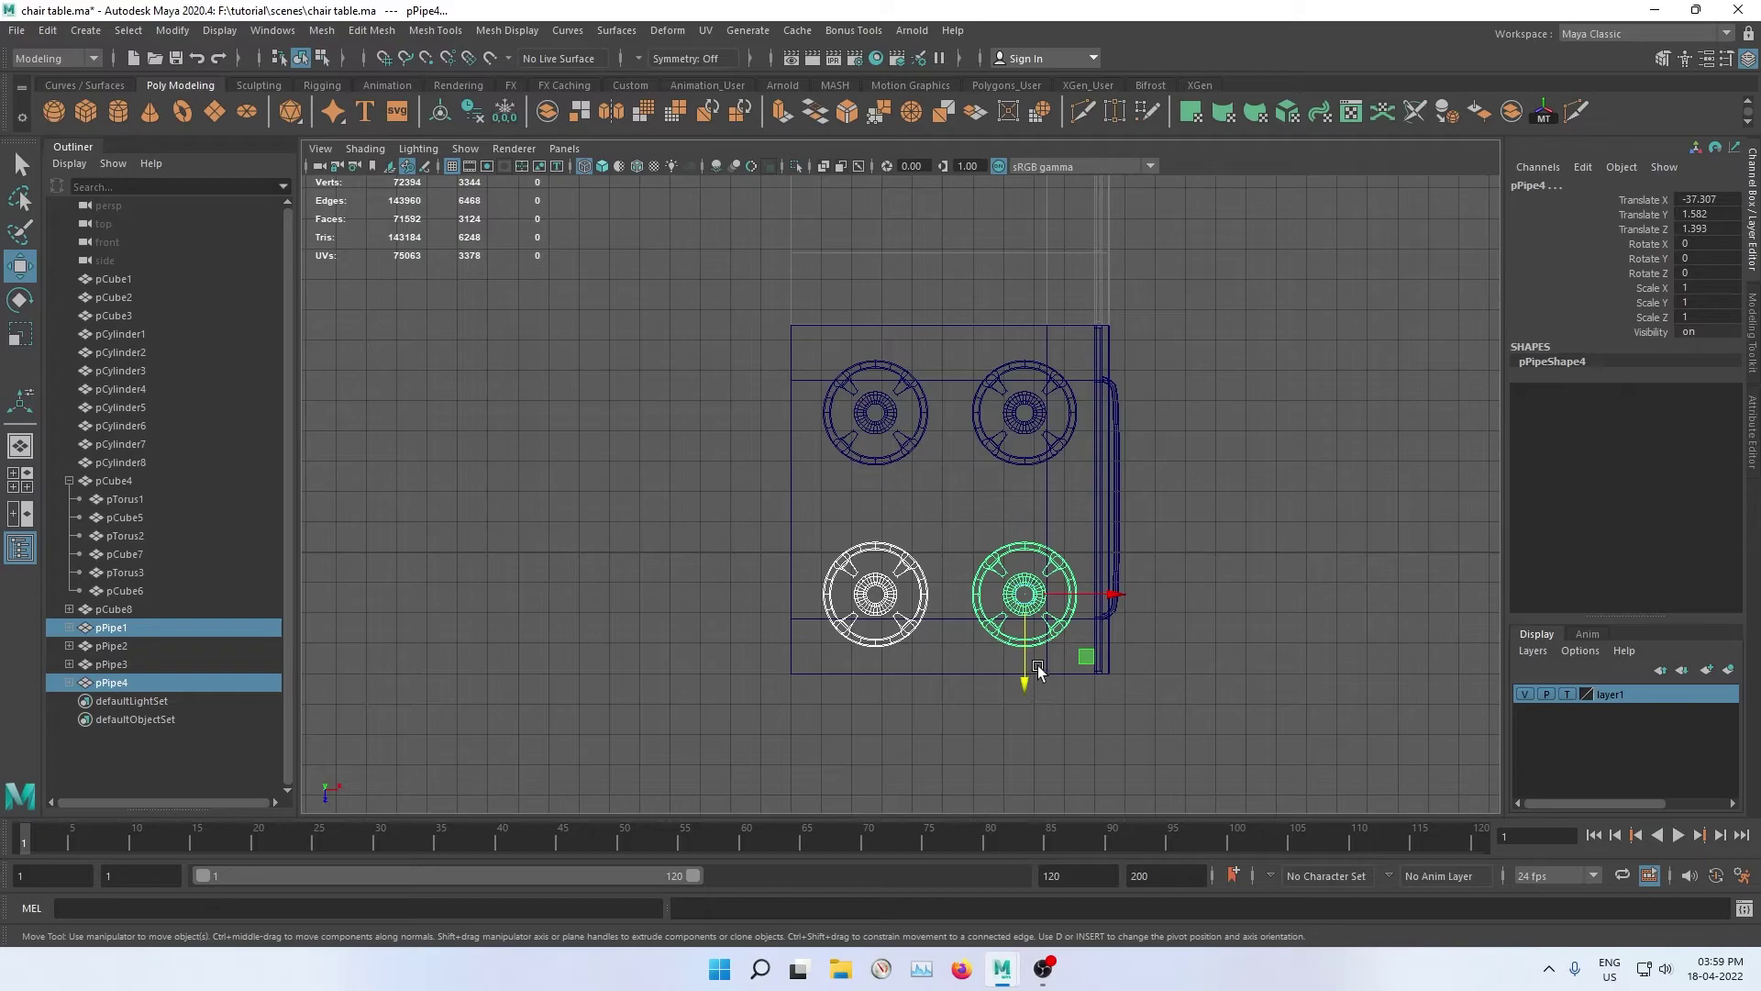
left_click(1034, 653)
left_click(941, 603)
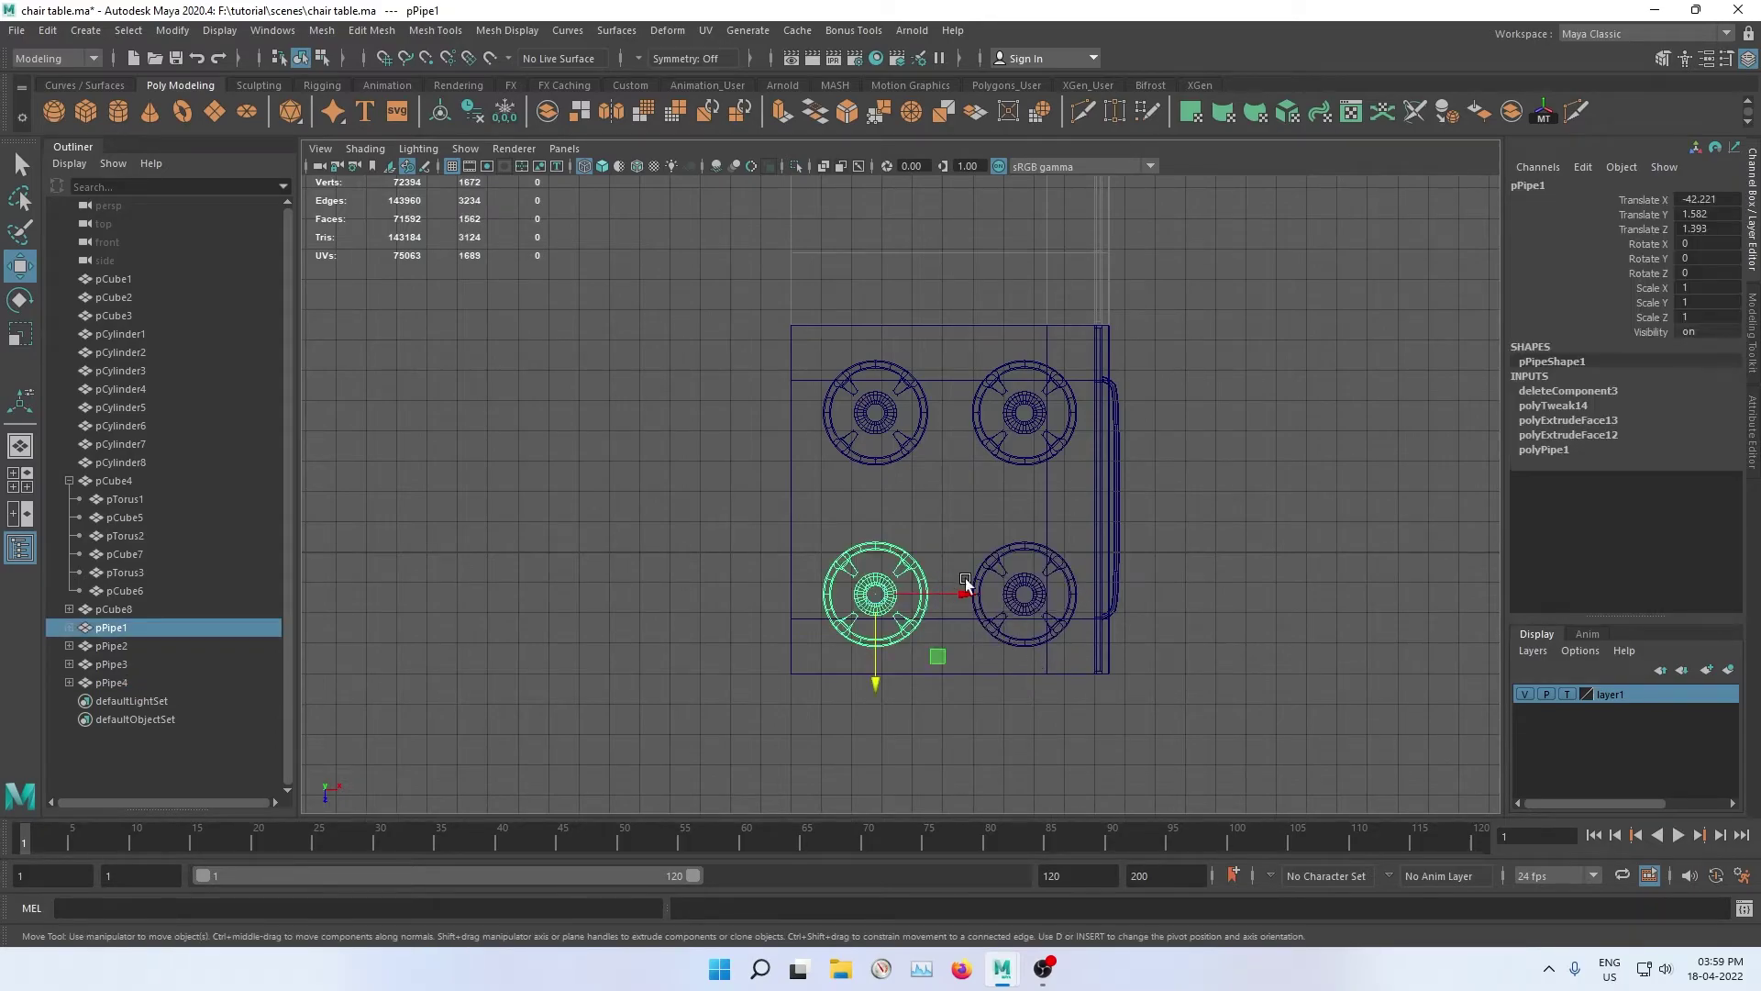
left_click(976, 576, "shift")
left_click_drag(1025, 675, 1024, 662)
left_click(678, 558)
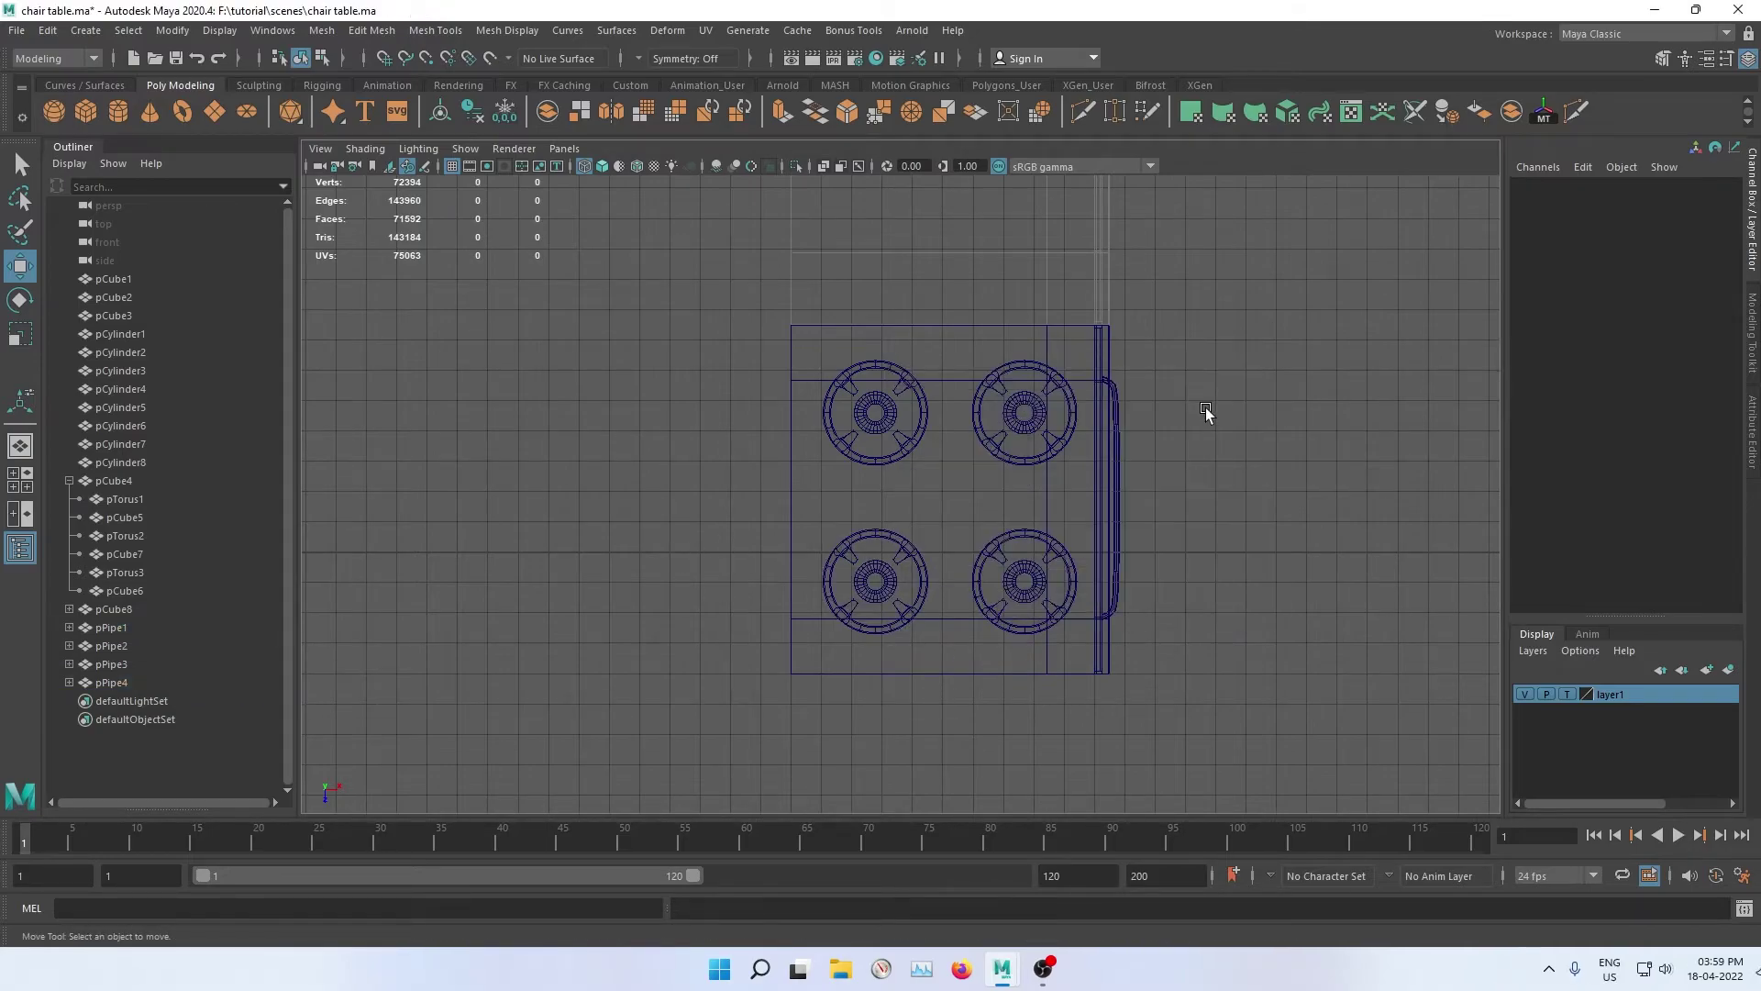
Step: Orbit and pan the perspective view to inspect the four-burner stove top
key("5")
mouse_move(1191, 413)
left_mouse_down("alt")
mouse_move(1132, 354)
mouse_move(952, 417)
mouse_move(885, 479)
mouse_move(943, 421)
mouse_move(1147, 421)
mouse_move(1296, 447)
mouse_move(1192, 395)
mouse_move(1062, 381)
left_mouse_up("alt")
right_click_drag(1062, 382, 1078, 603, "alt")
left_click_drag(1079, 603, 922, 367, "alt")
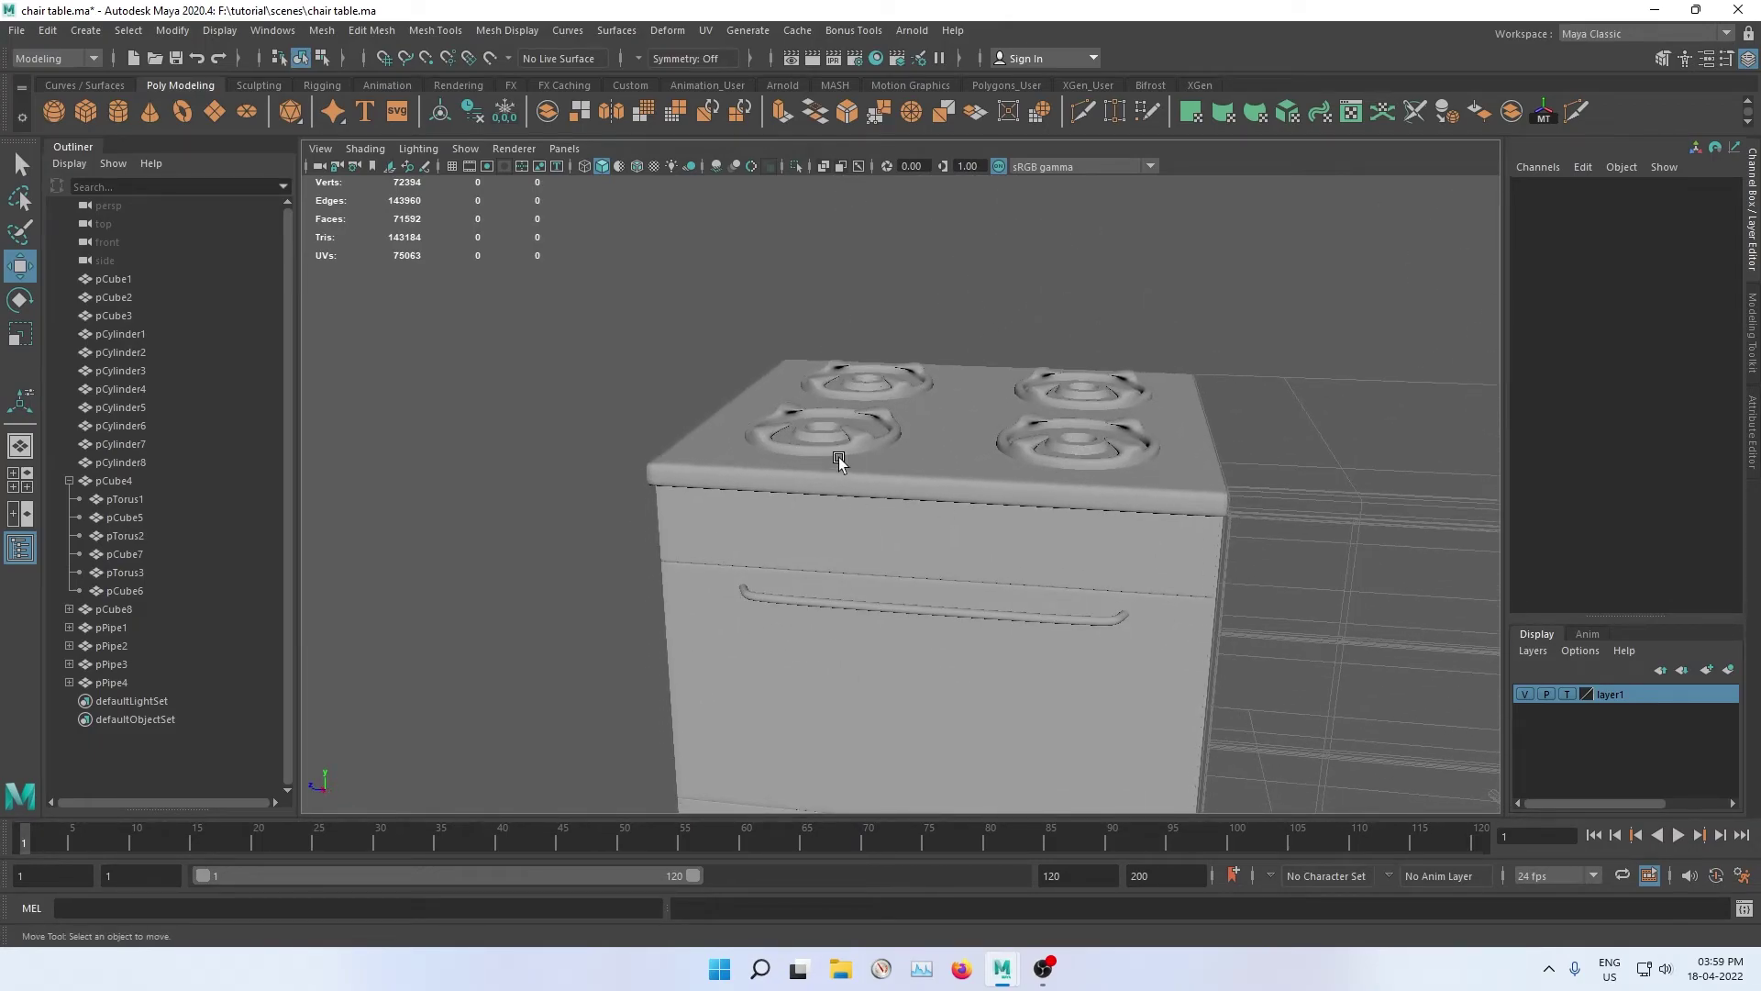
mouse_move(838, 461)
left_mouse_down("alt")
mouse_move(739, 453)
mouse_move(779, 460)
mouse_move(676, 486)
mouse_move(828, 519)
mouse_move(905, 363)
left_mouse_up("alt")
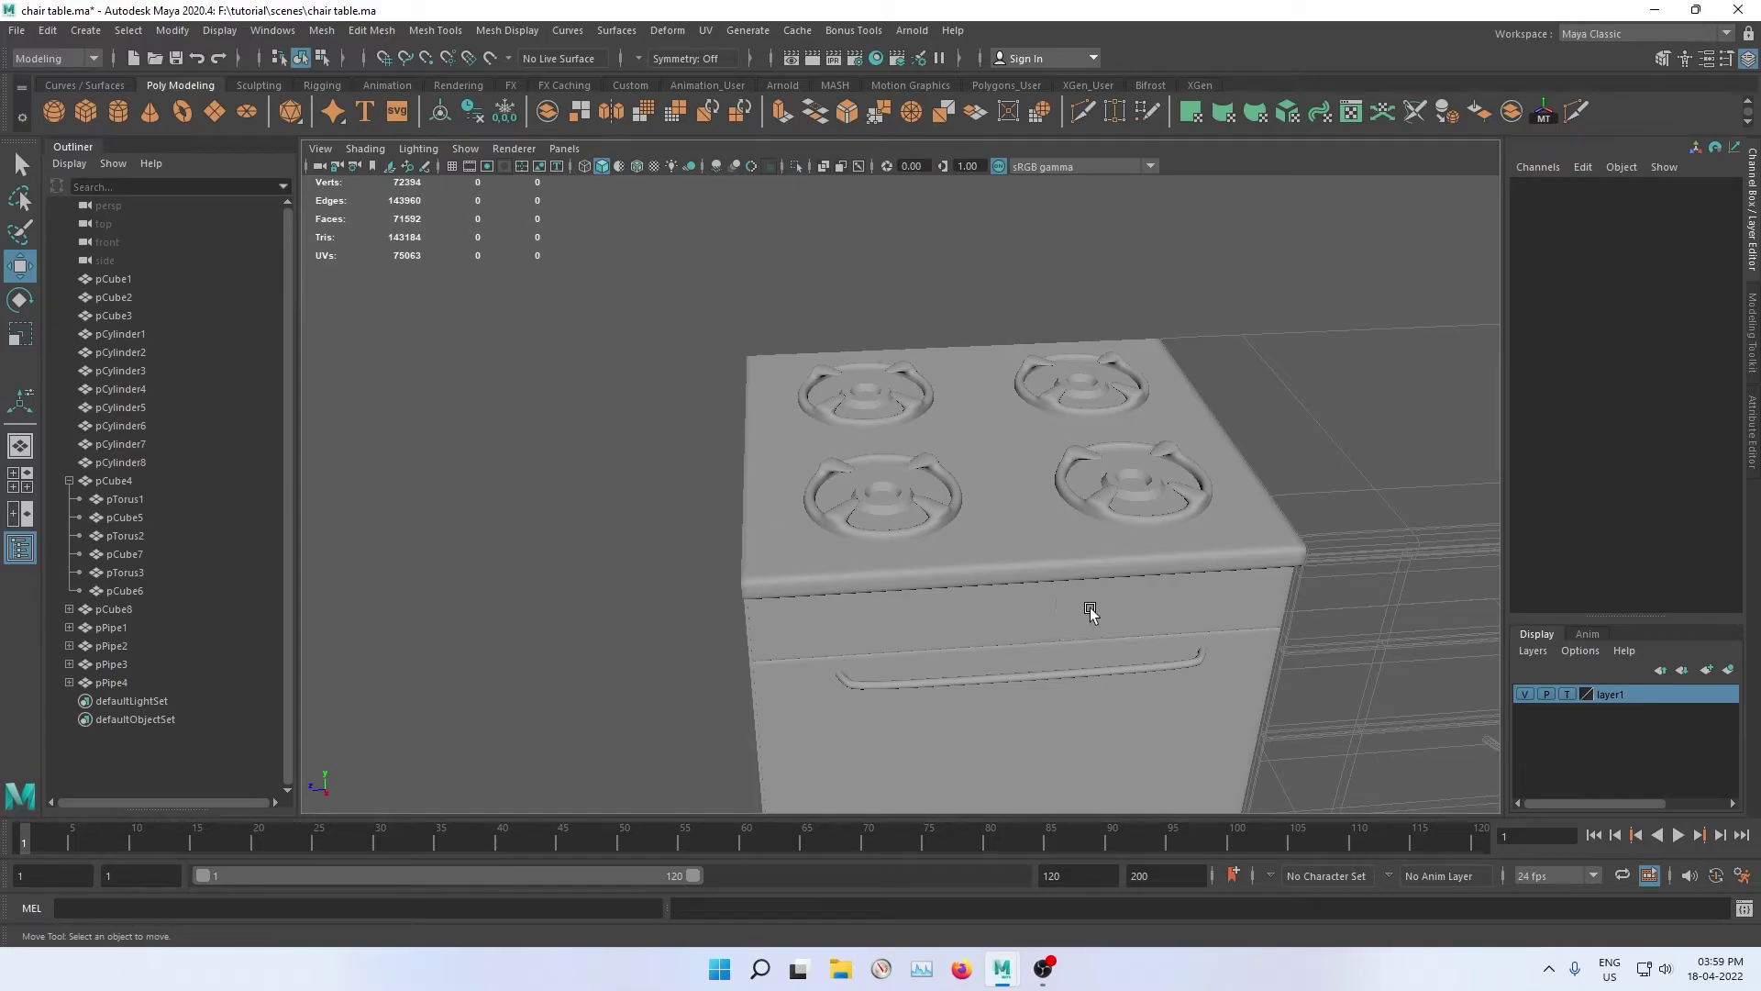
mouse_move(1090, 612)
middle_mouse_down("alt")
mouse_move(947, 538)
mouse_move(970, 550)
middle_mouse_up("alt")
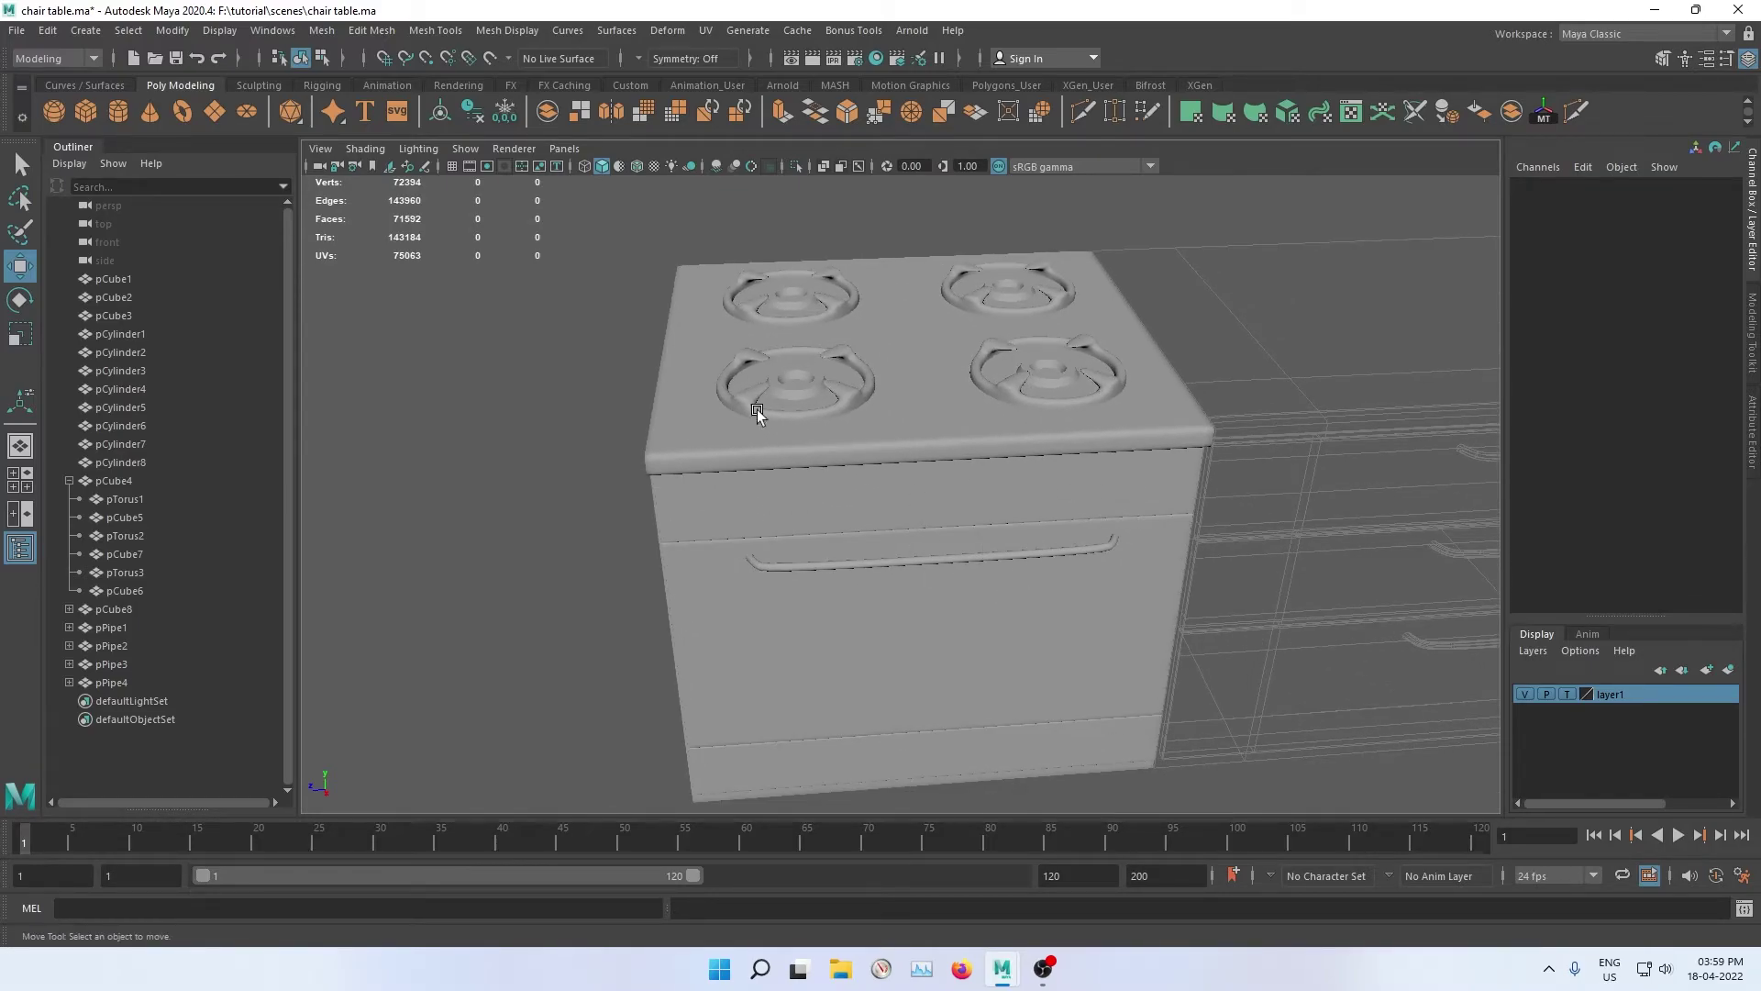
Step: Create a polygon cylinder near the stove front with Height set to 1
left_click(118, 111)
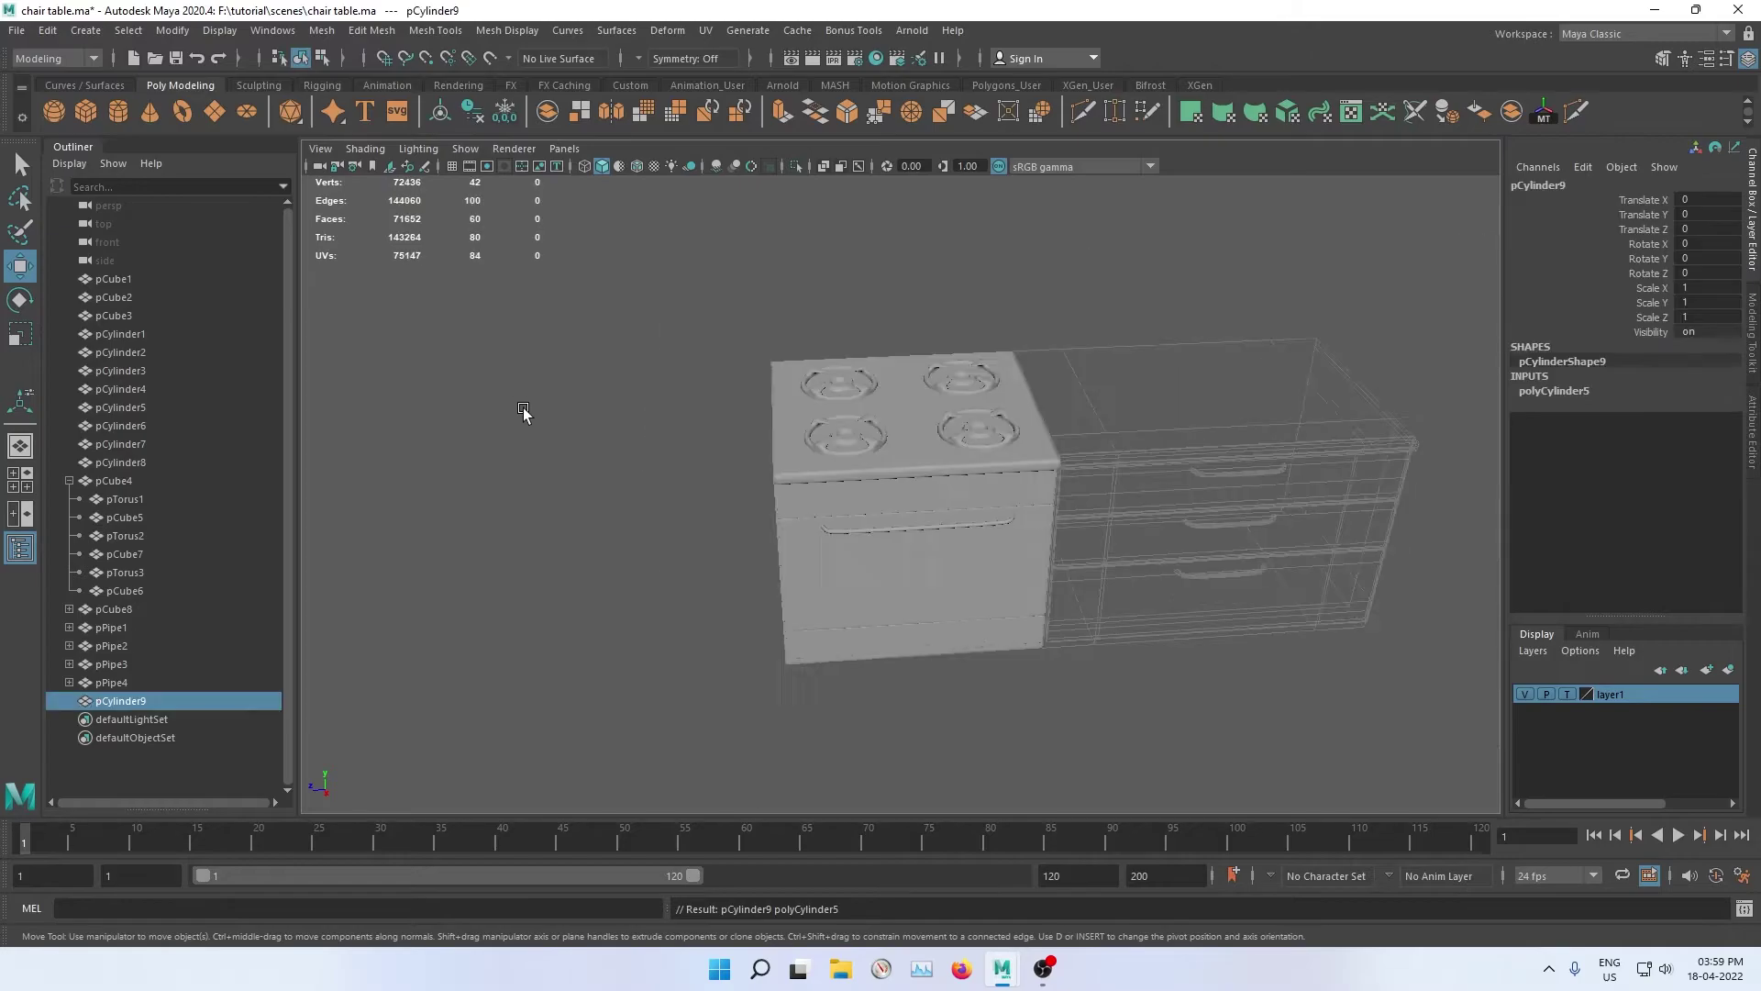
scroll(728, 535, "down", 5)
left_click_drag(921, 674, 906, 610)
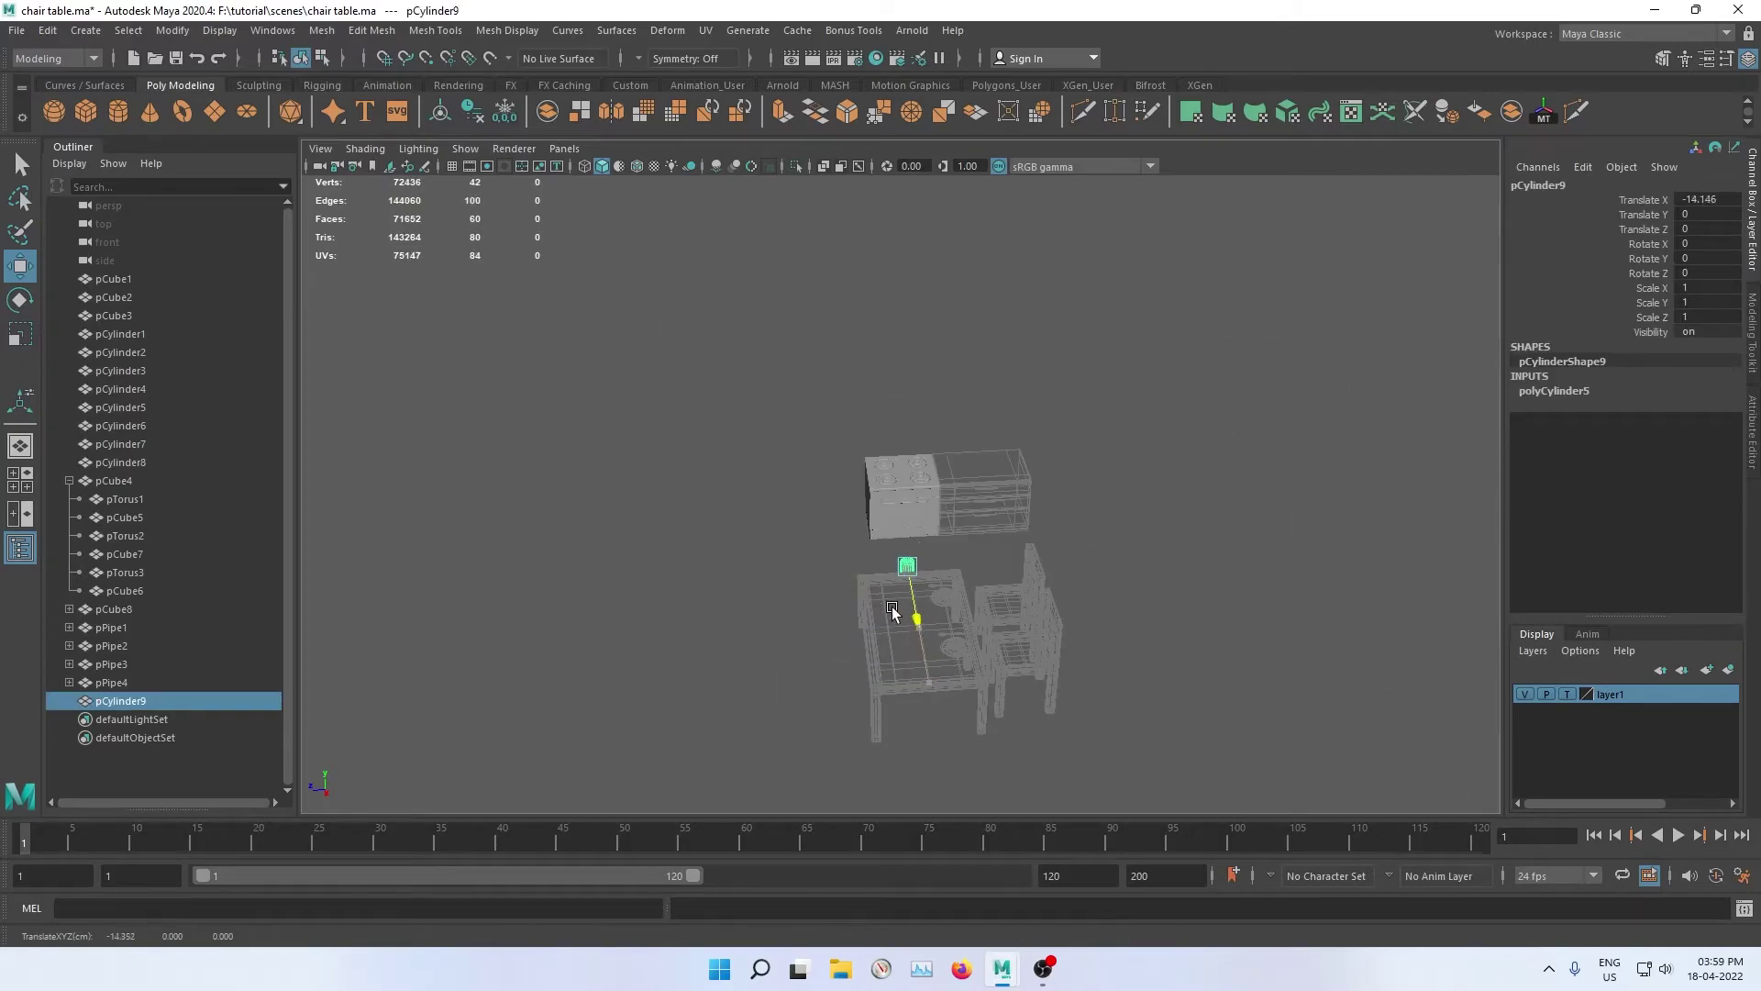
scroll(918, 568, "up", 3)
scroll(969, 482, "up", 3)
scroll(969, 482, "up", 3)
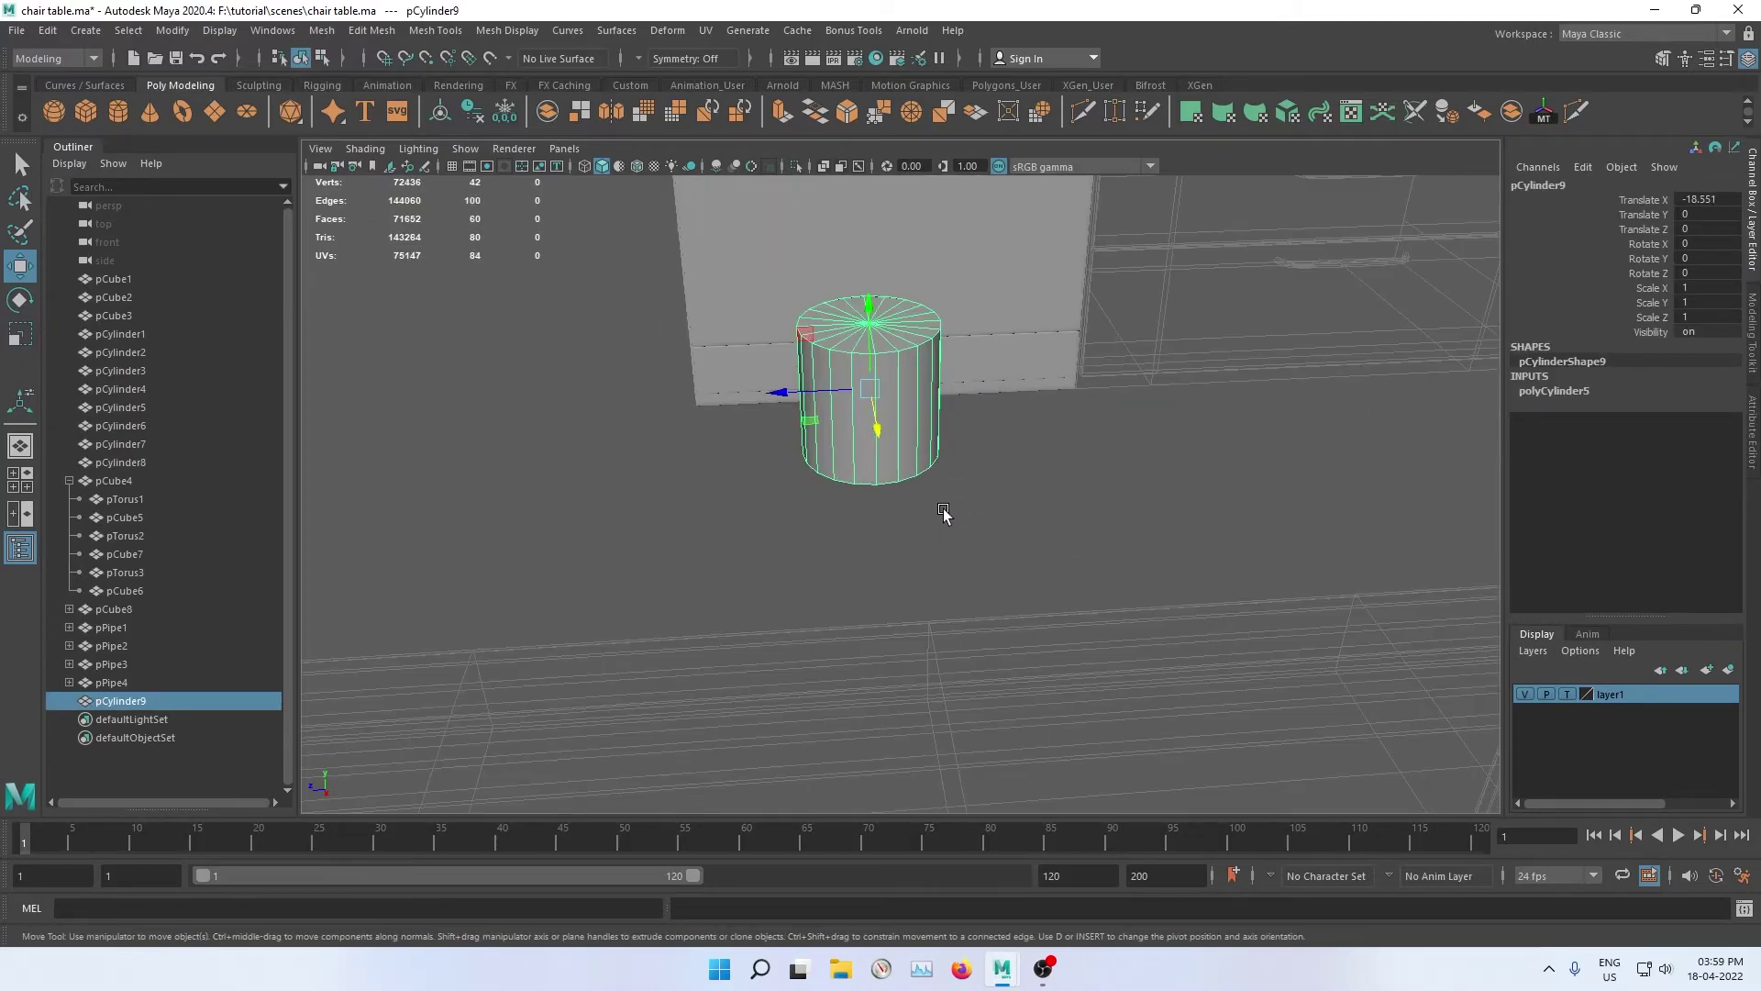
scroll(1283, 477, "up", 1)
left_click(1571, 392)
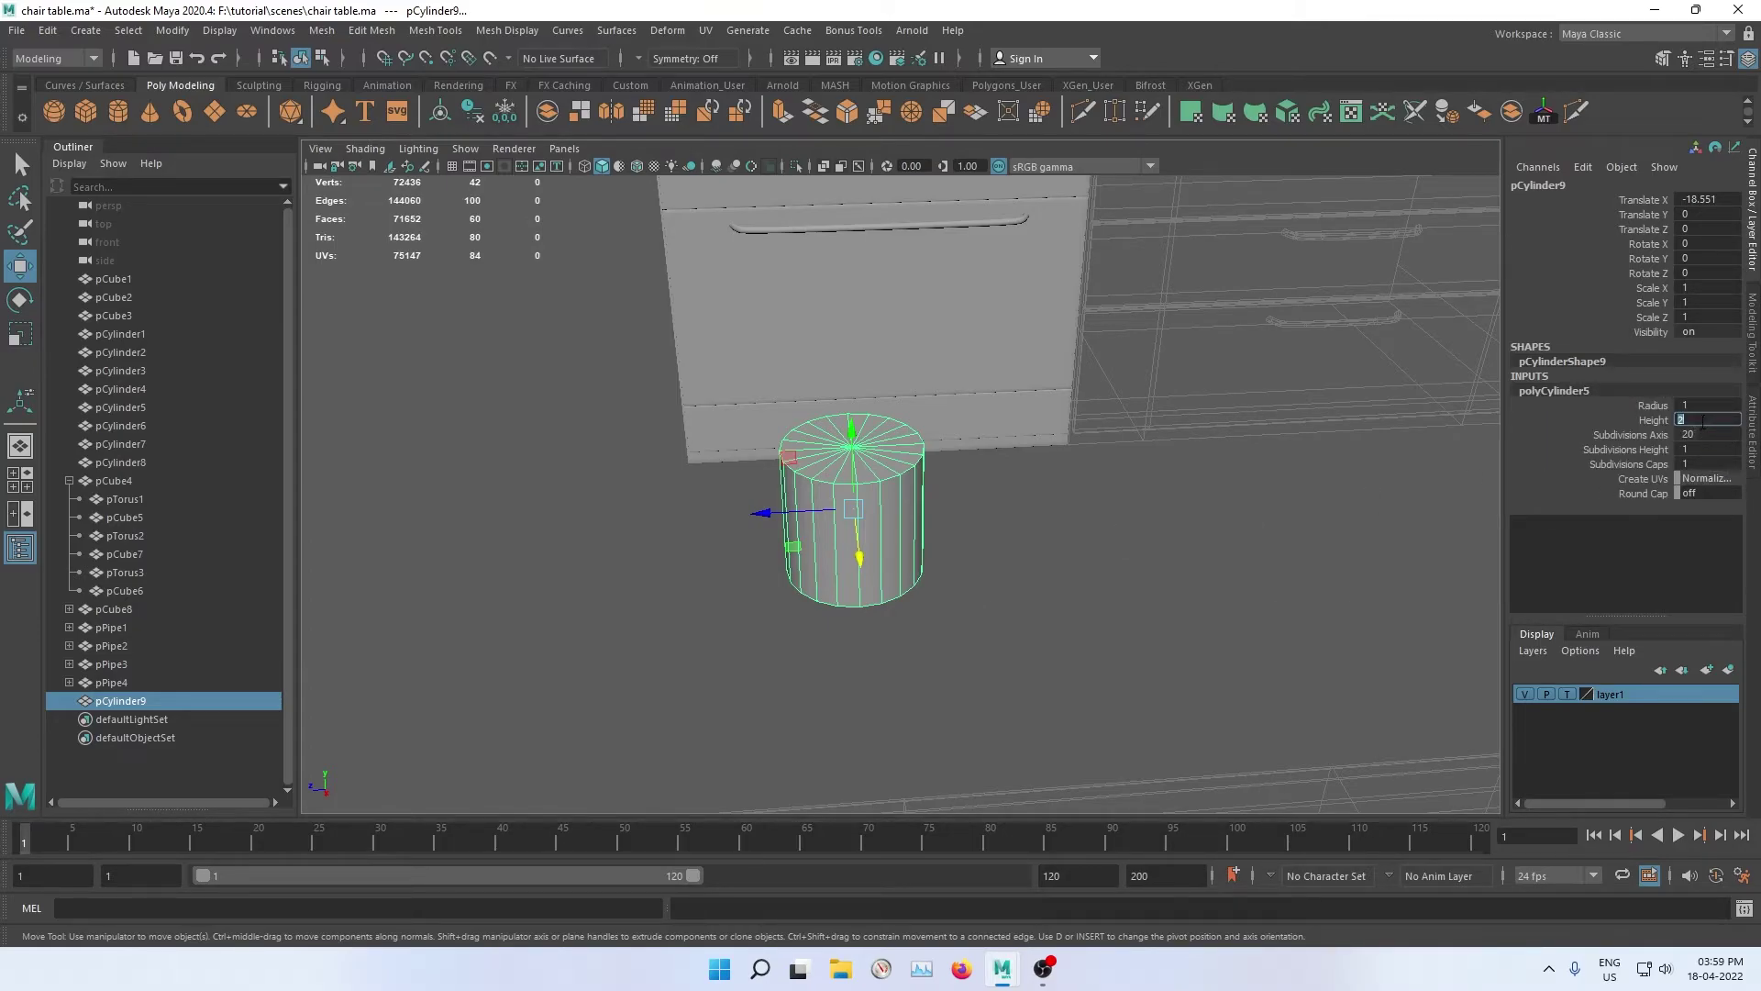
key("Return")
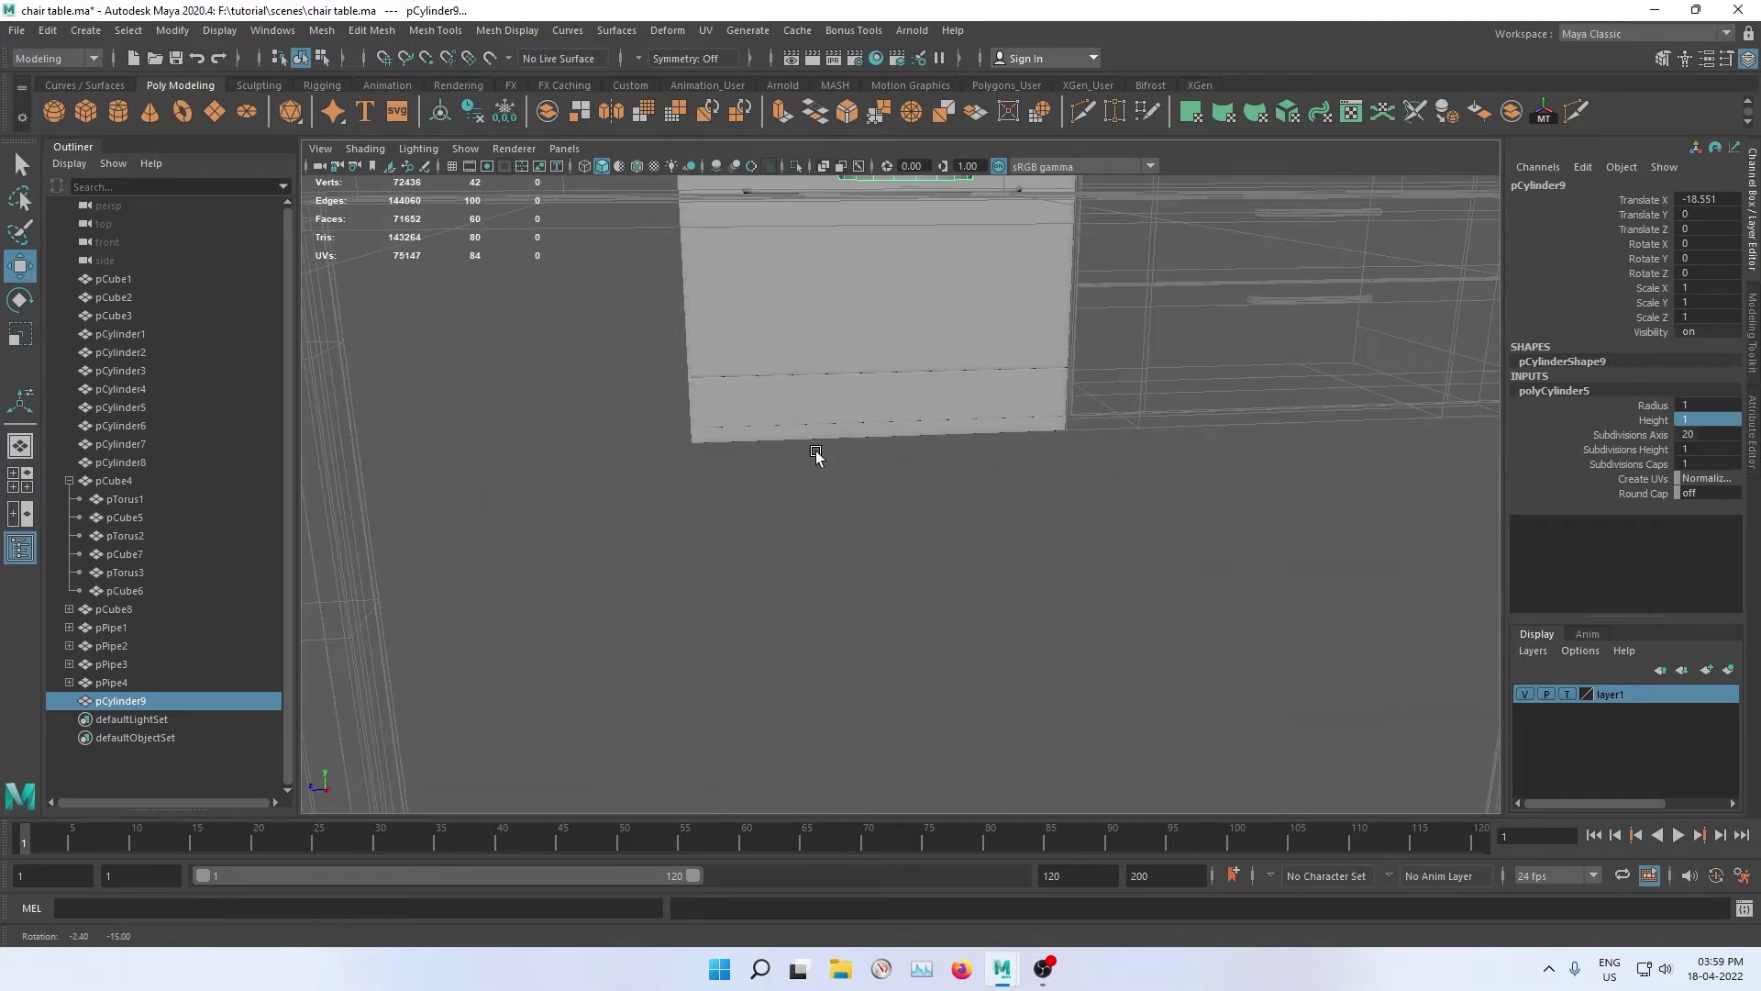
Step: Delete the cylinder's bottom cap faces
left_click_drag(849, 506, 823, 384, "alt")
right_click(823, 384)
left_click(823, 433)
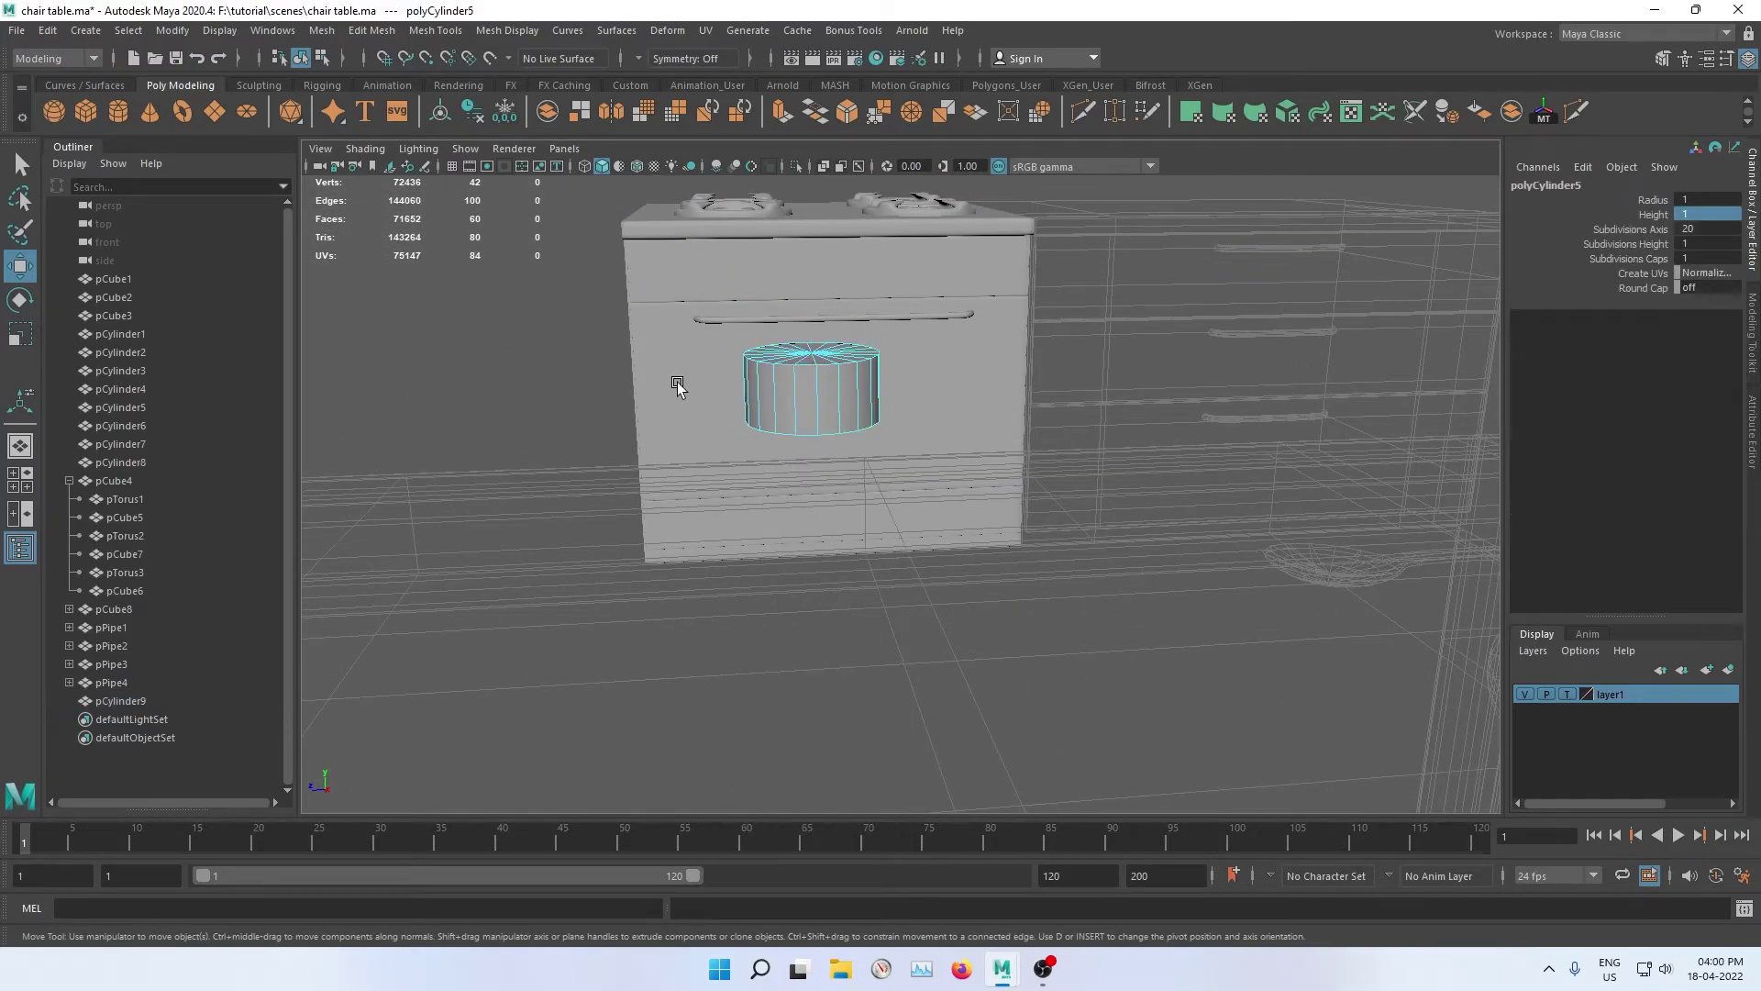
left_click_drag(1023, 544, 725, 331)
left_click_drag(972, 285, 832, 336)
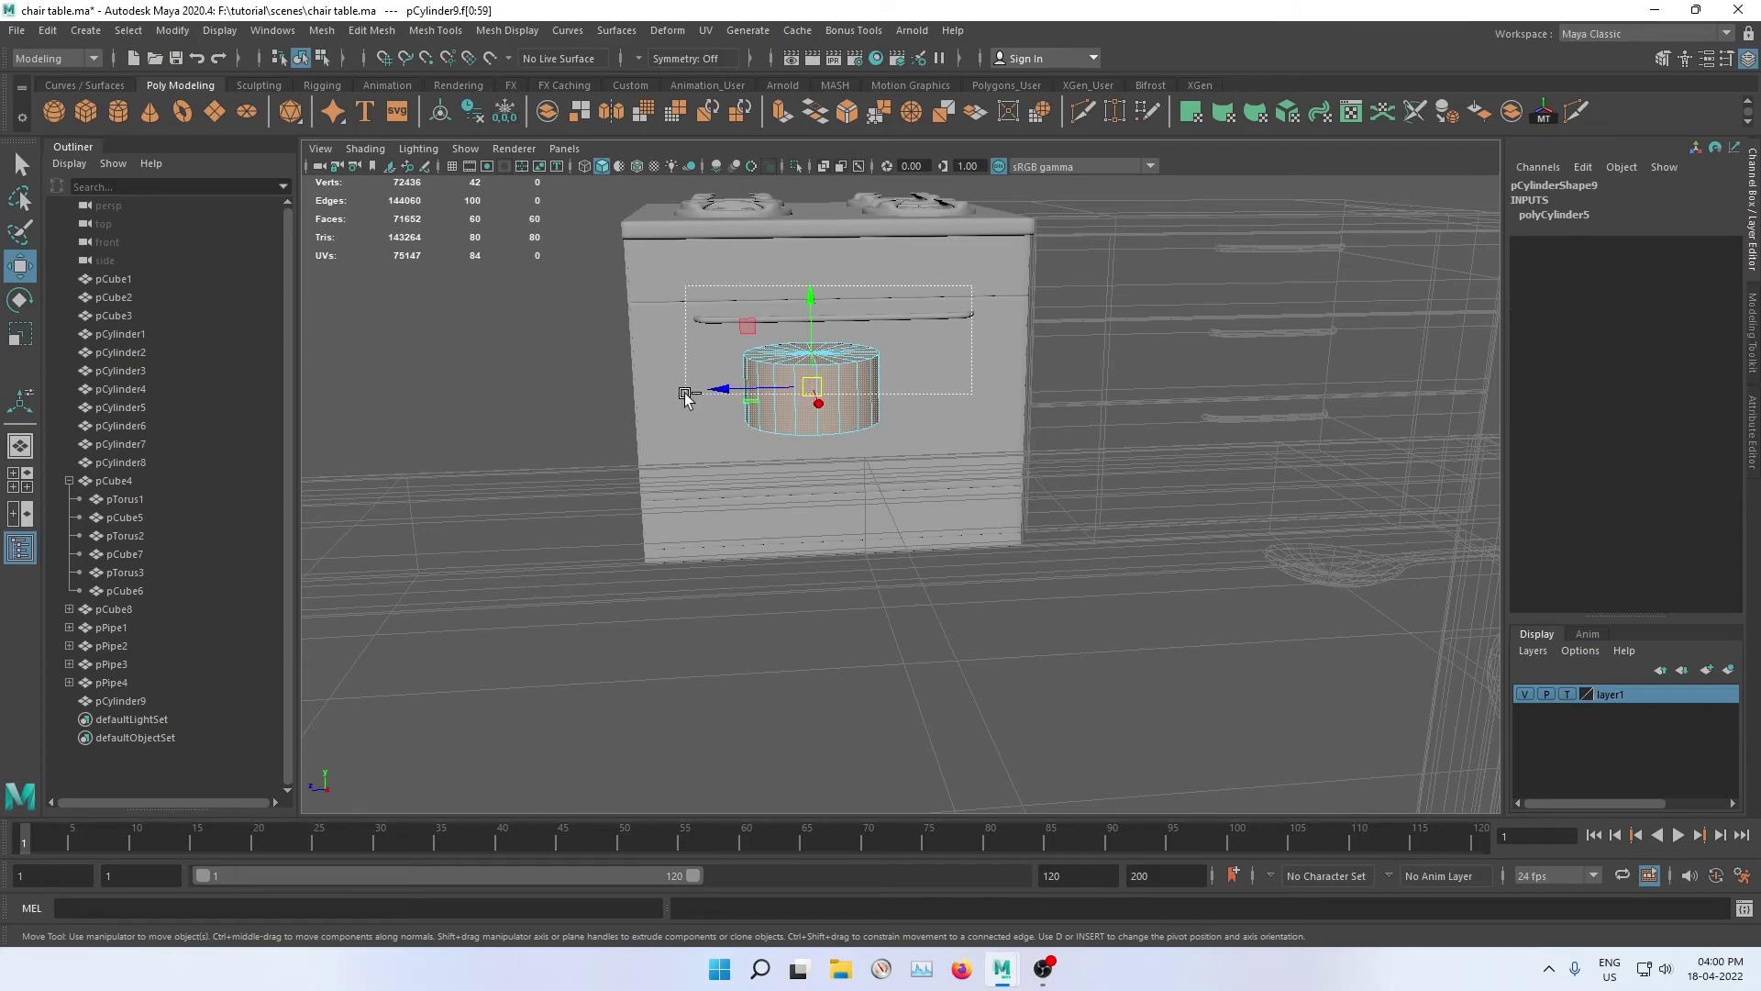
left_click_drag(686, 396, 686, 397)
mouse_move(686, 396)
left_mouse_down("alt")
mouse_move(1011, 354)
mouse_move(488, 633)
mouse_move(876, 478)
mouse_move(875, 417)
mouse_move(862, 485)
mouse_move(743, 492)
mouse_move(692, 676)
mouse_move(771, 292)
mouse_move(872, 589)
mouse_move(767, 688)
mouse_move(869, 381)
mouse_move(911, 514)
left_mouse_up("alt")
key("Delete")
Step: Reselect the cylinder and select its top rim edge loop
scroll(910, 512, "up", 3)
middle_click_drag(810, 456, 893, 405, "alt")
right_click_drag(886, 402, 956, 370)
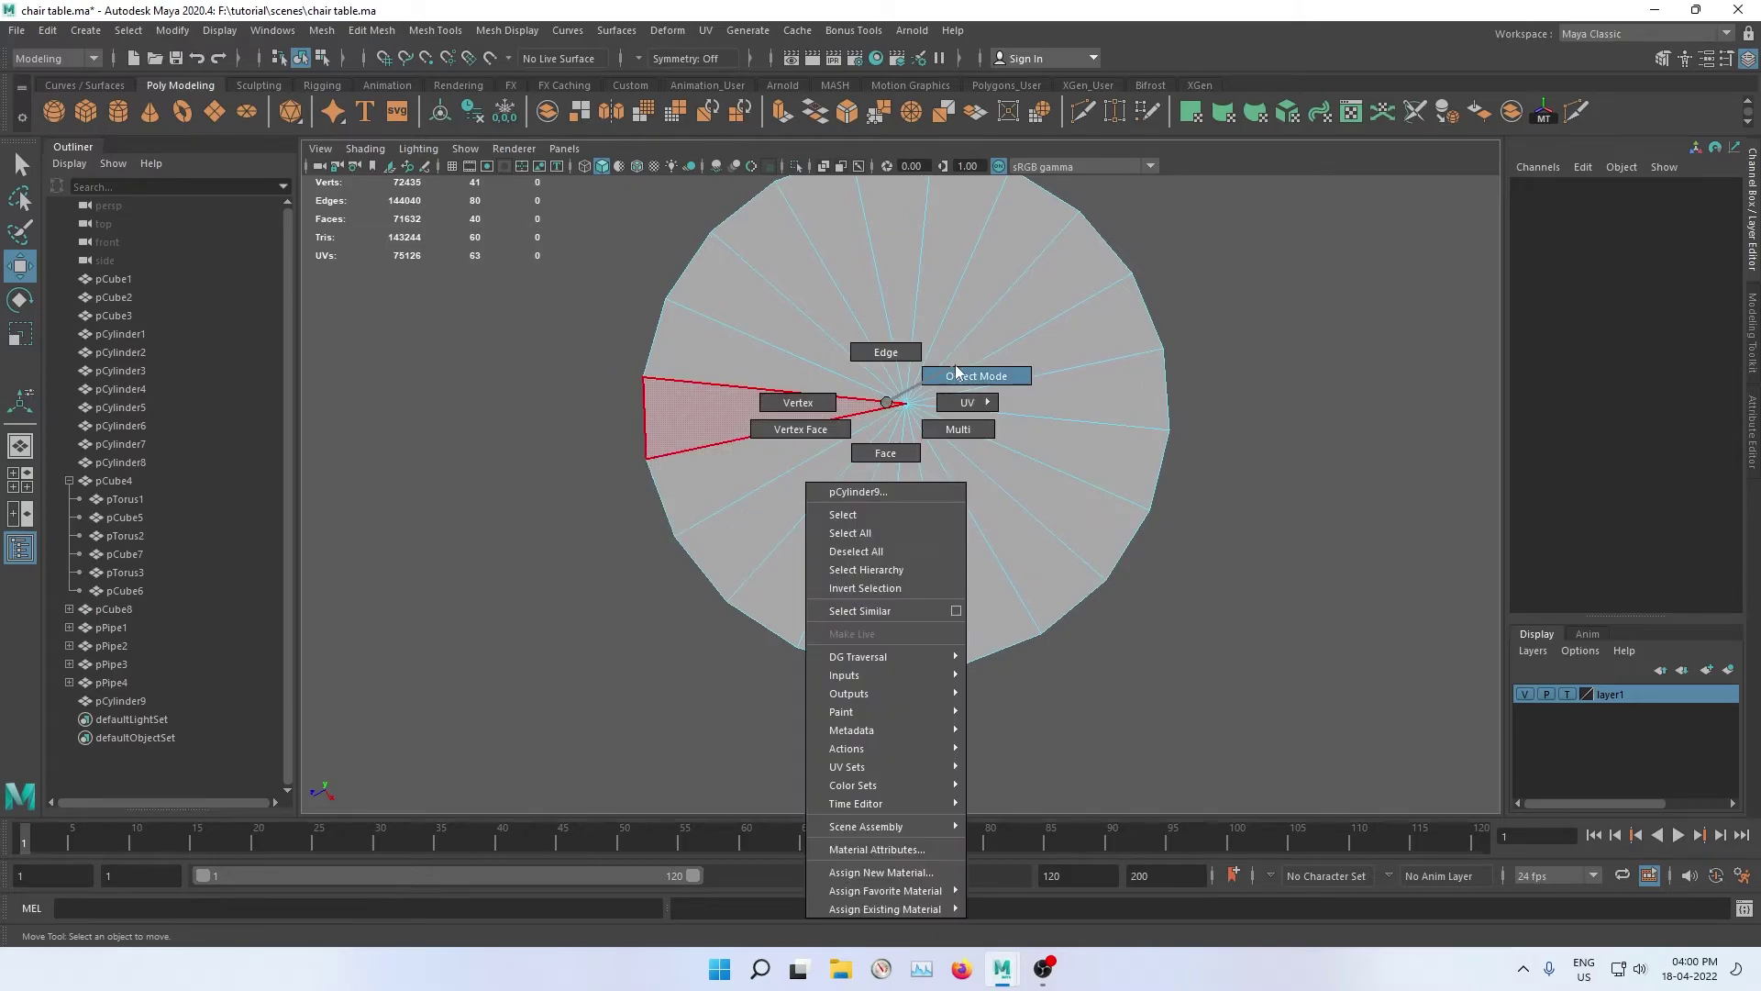
left_click(1287, 370)
left_click(1034, 380)
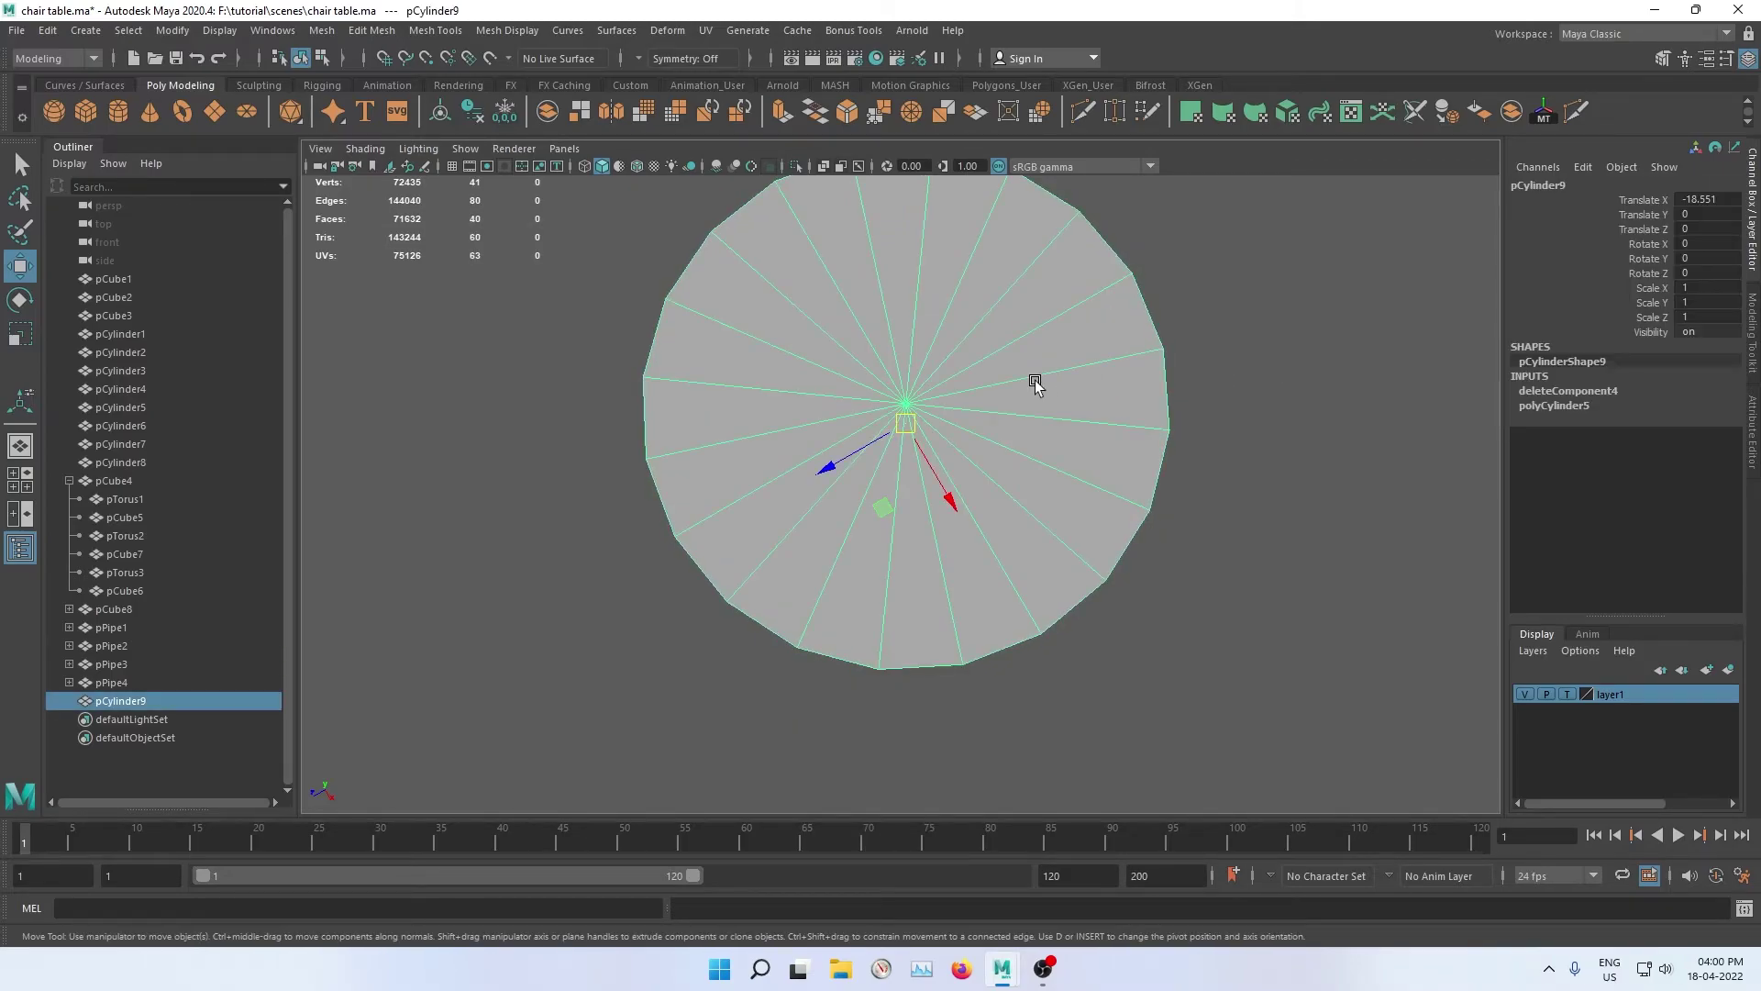
mouse_move(1035, 361)
left_mouse_down("alt")
mouse_move(947, 357)
mouse_move(918, 430)
left_mouse_up("alt")
right_click_drag(918, 430, 913, 367)
double_click(902, 414)
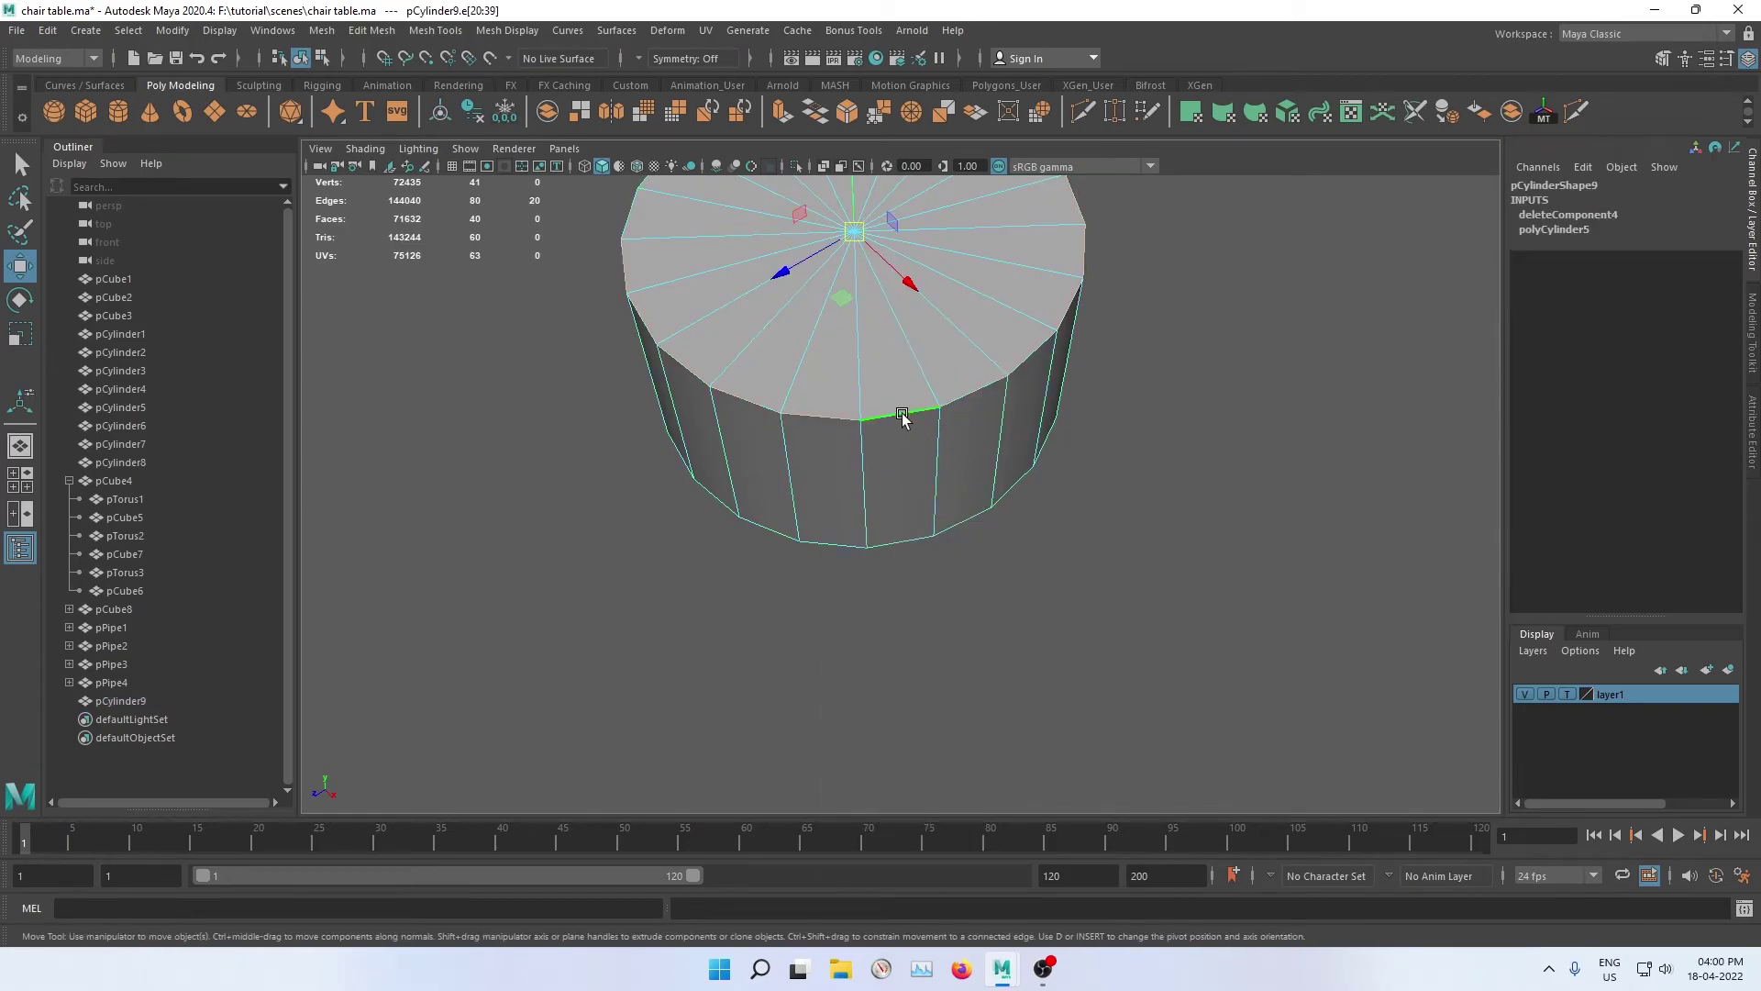
Step: Bevel the top rim edge with Fraction 0.1 and 3 segments
right_click(902, 415, "shift")
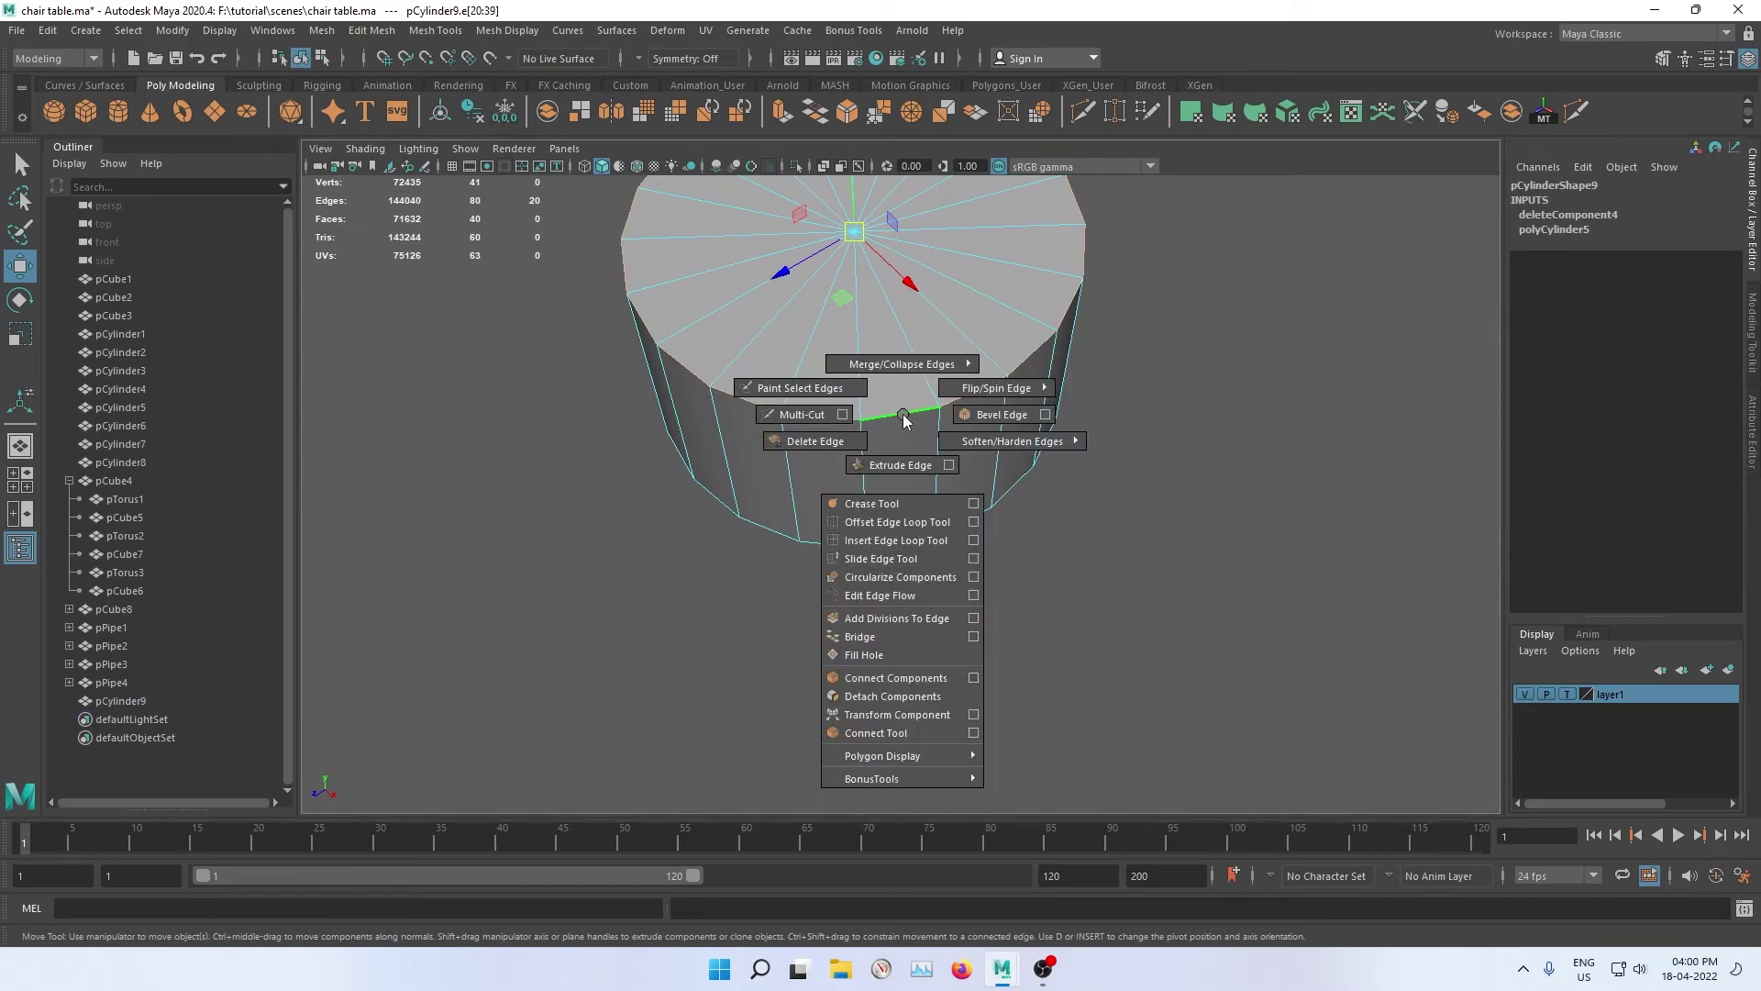
right_click_drag(1016, 419, 1014, 417, "shift")
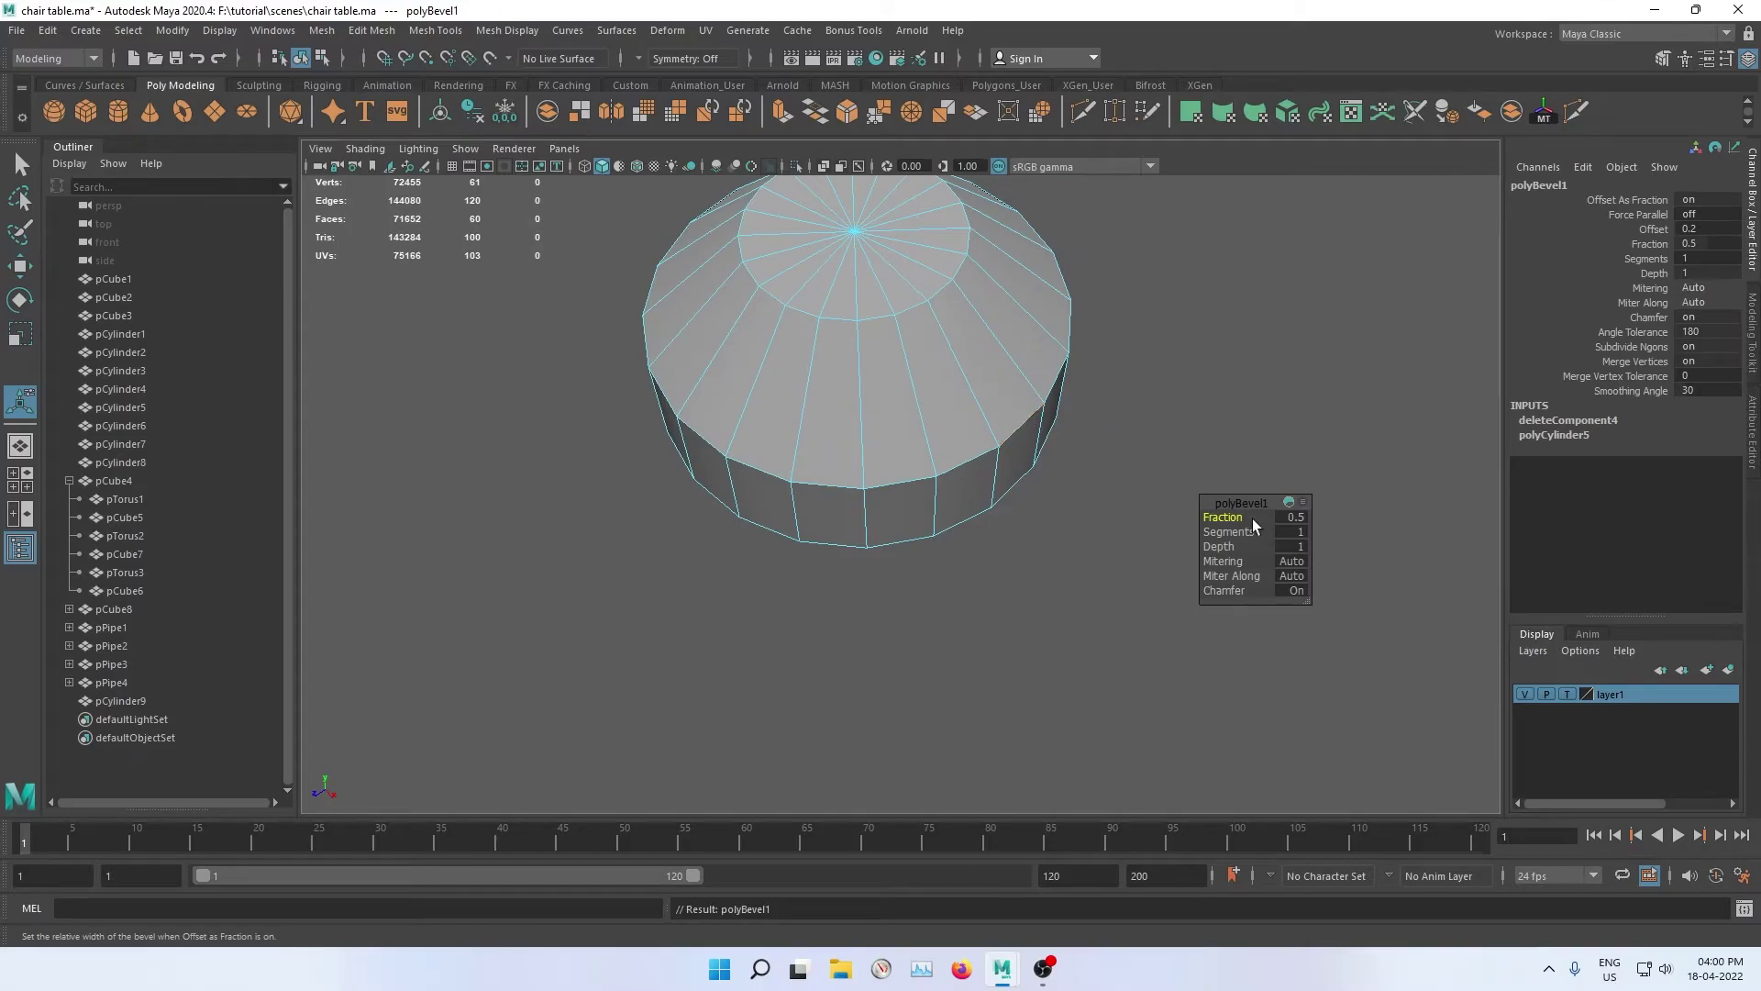
left_click_drag(1238, 517, 1248, 531)
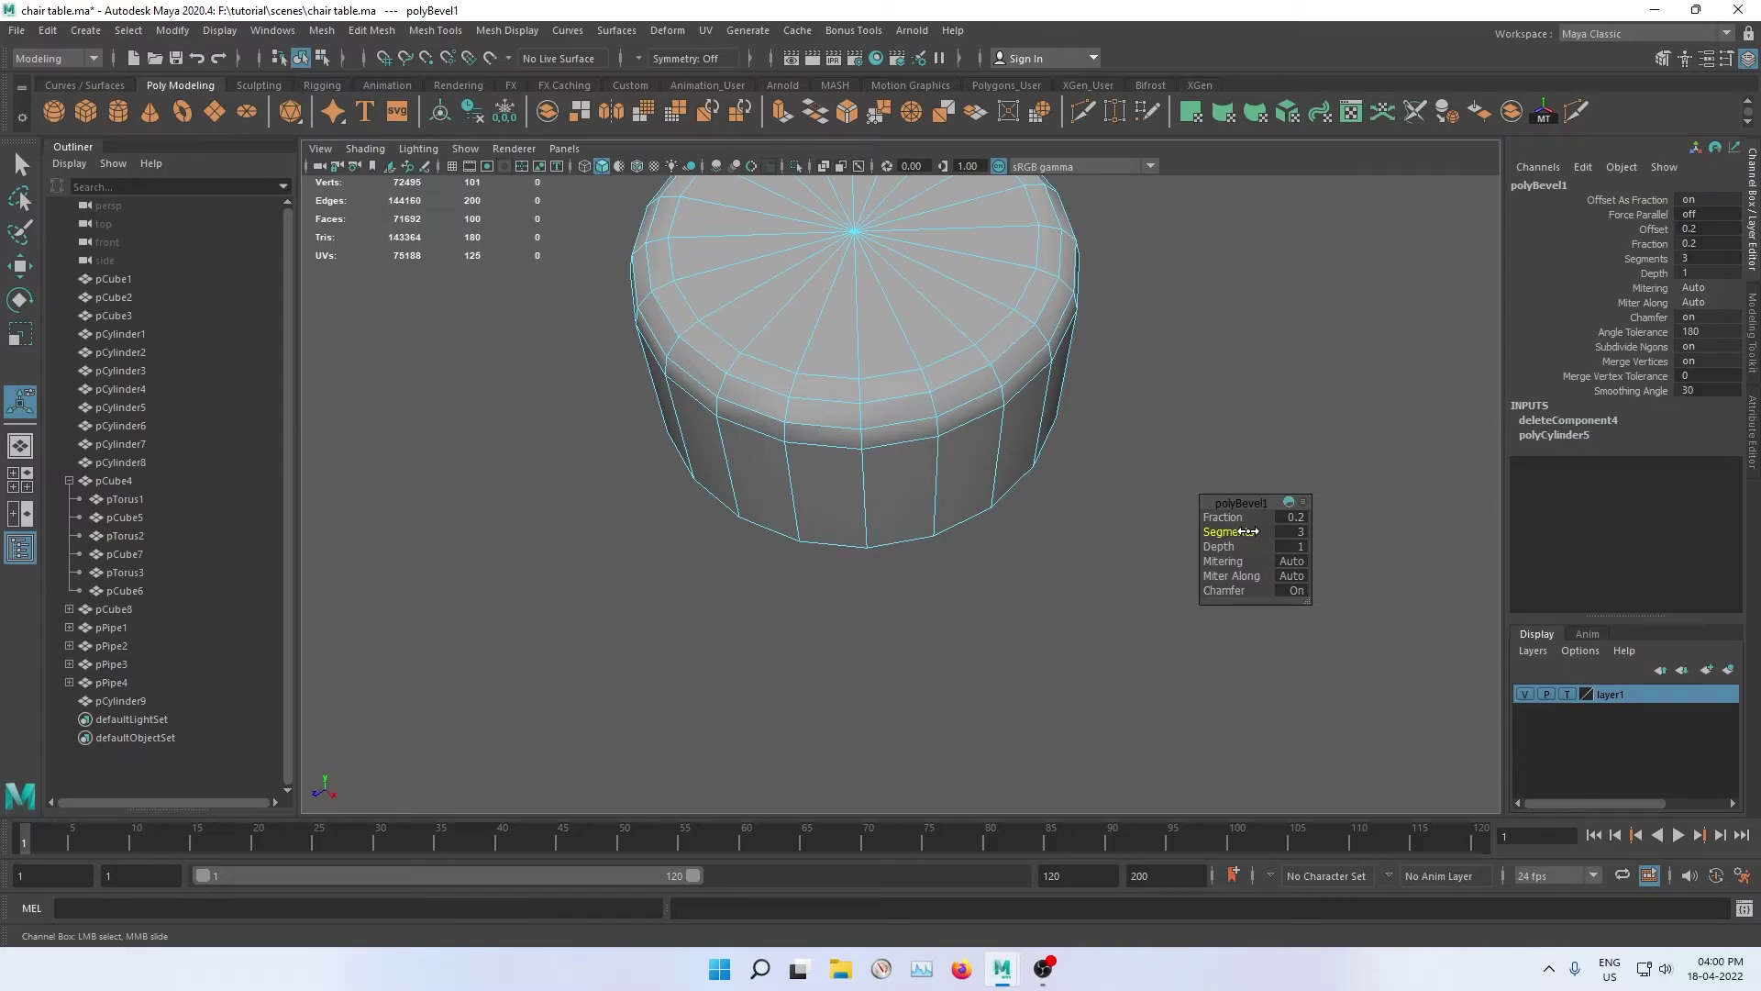
left_click_drag(1231, 518, 1227, 518)
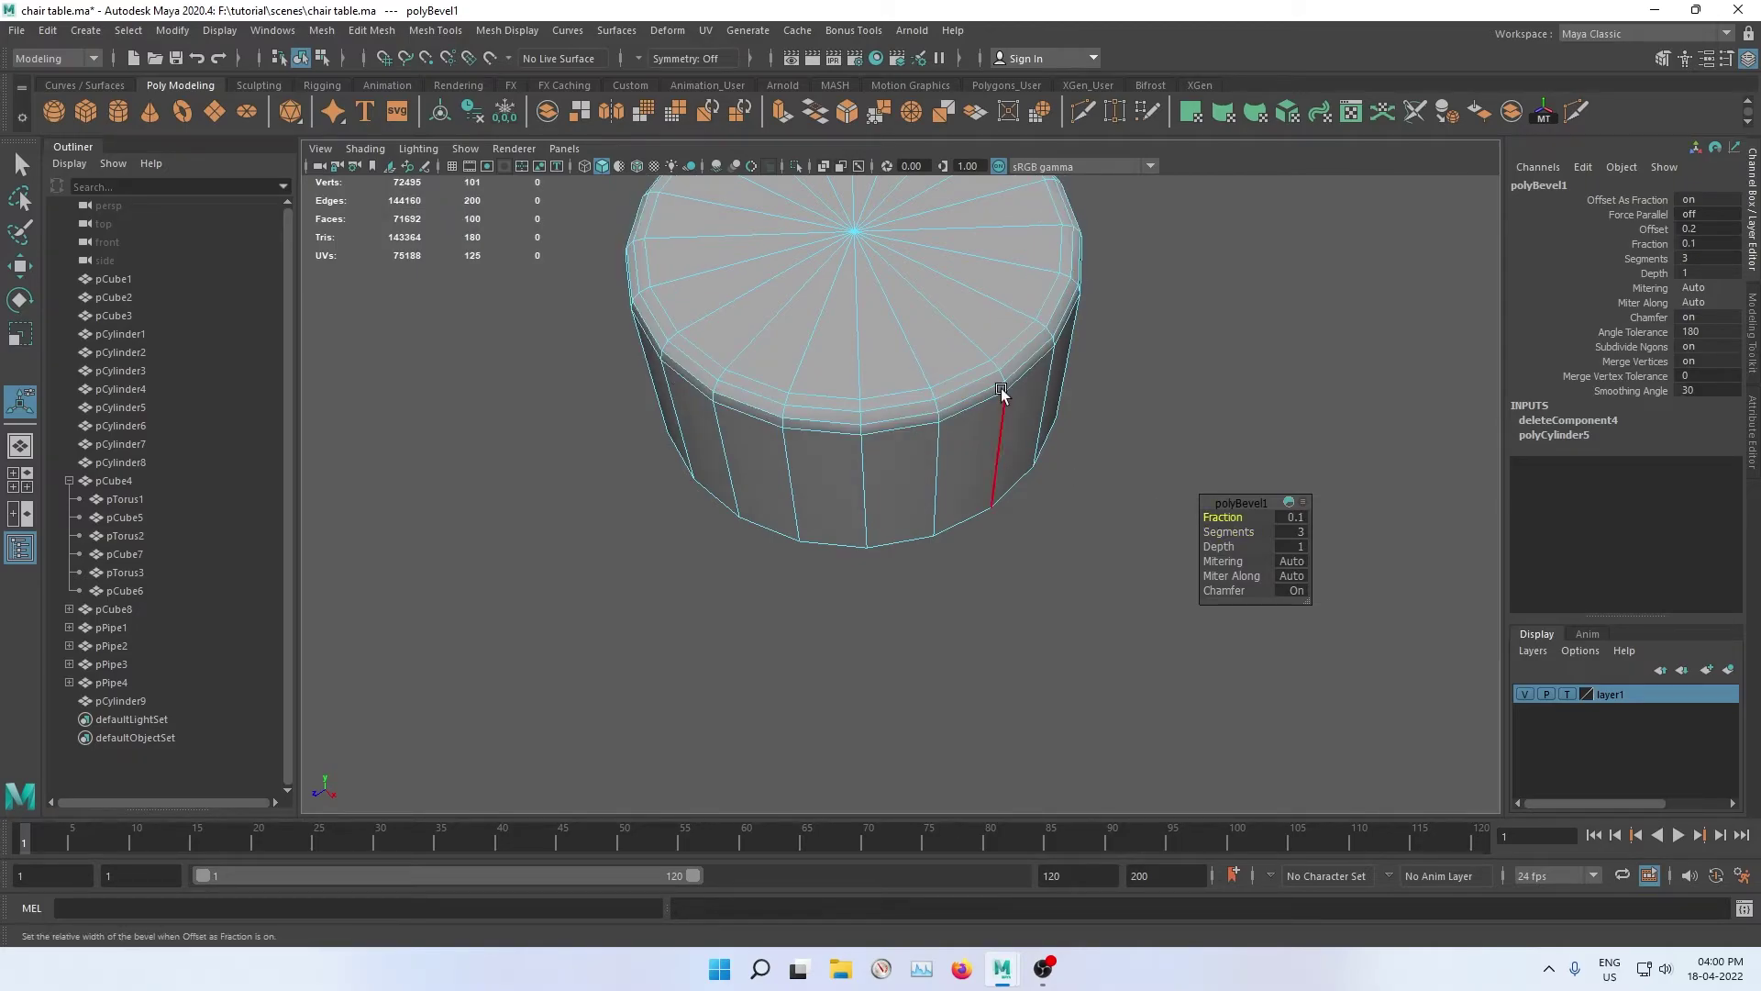
right_click_drag(1001, 393, 1081, 311)
left_click(1231, 316)
scroll(1231, 316, "down", 5)
mouse_move(1099, 409)
left_mouse_down("alt")
mouse_move(1042, 512)
mouse_move(1054, 425)
left_mouse_up("alt")
scroll(1054, 425, "down", 2)
scroll(960, 374, "up", 2)
Step: Select the cylinder and frame it in an enlarged top view
scroll(960, 374, "up", 3)
left_click(922, 373)
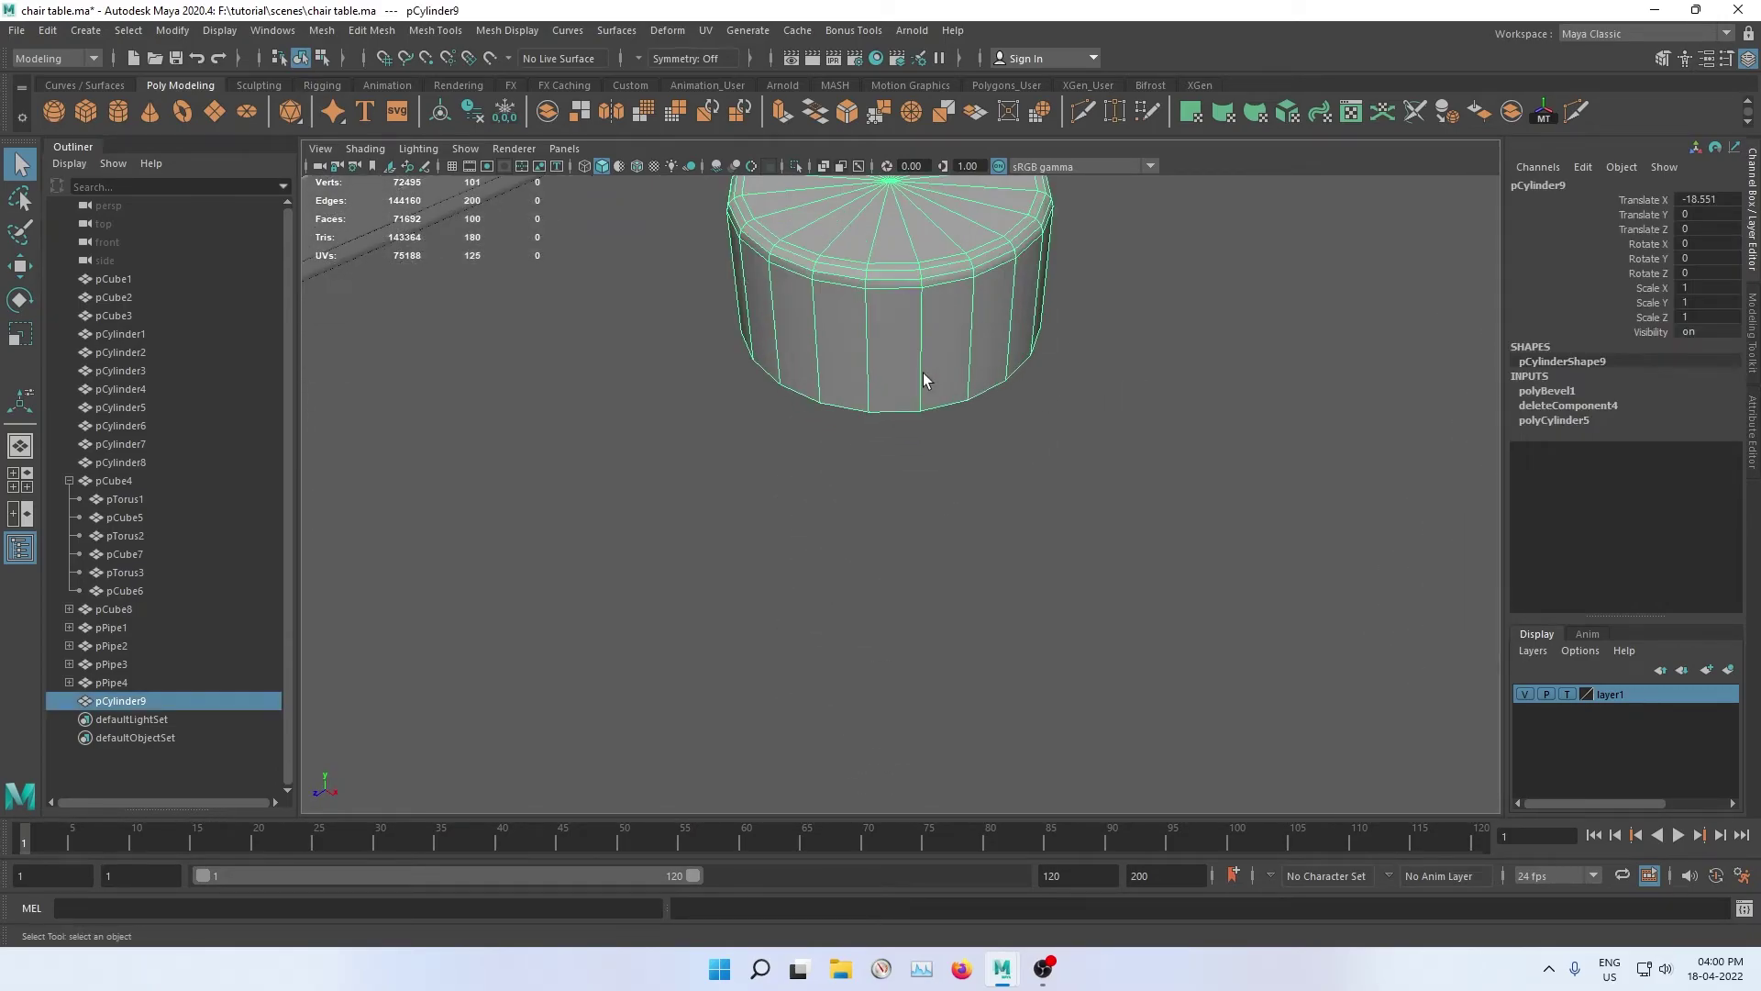
scroll(923, 378, "down", 2)
left_click_drag(927, 464, 932, 527, "alt")
scroll(931, 526, "up", 3)
key("space")
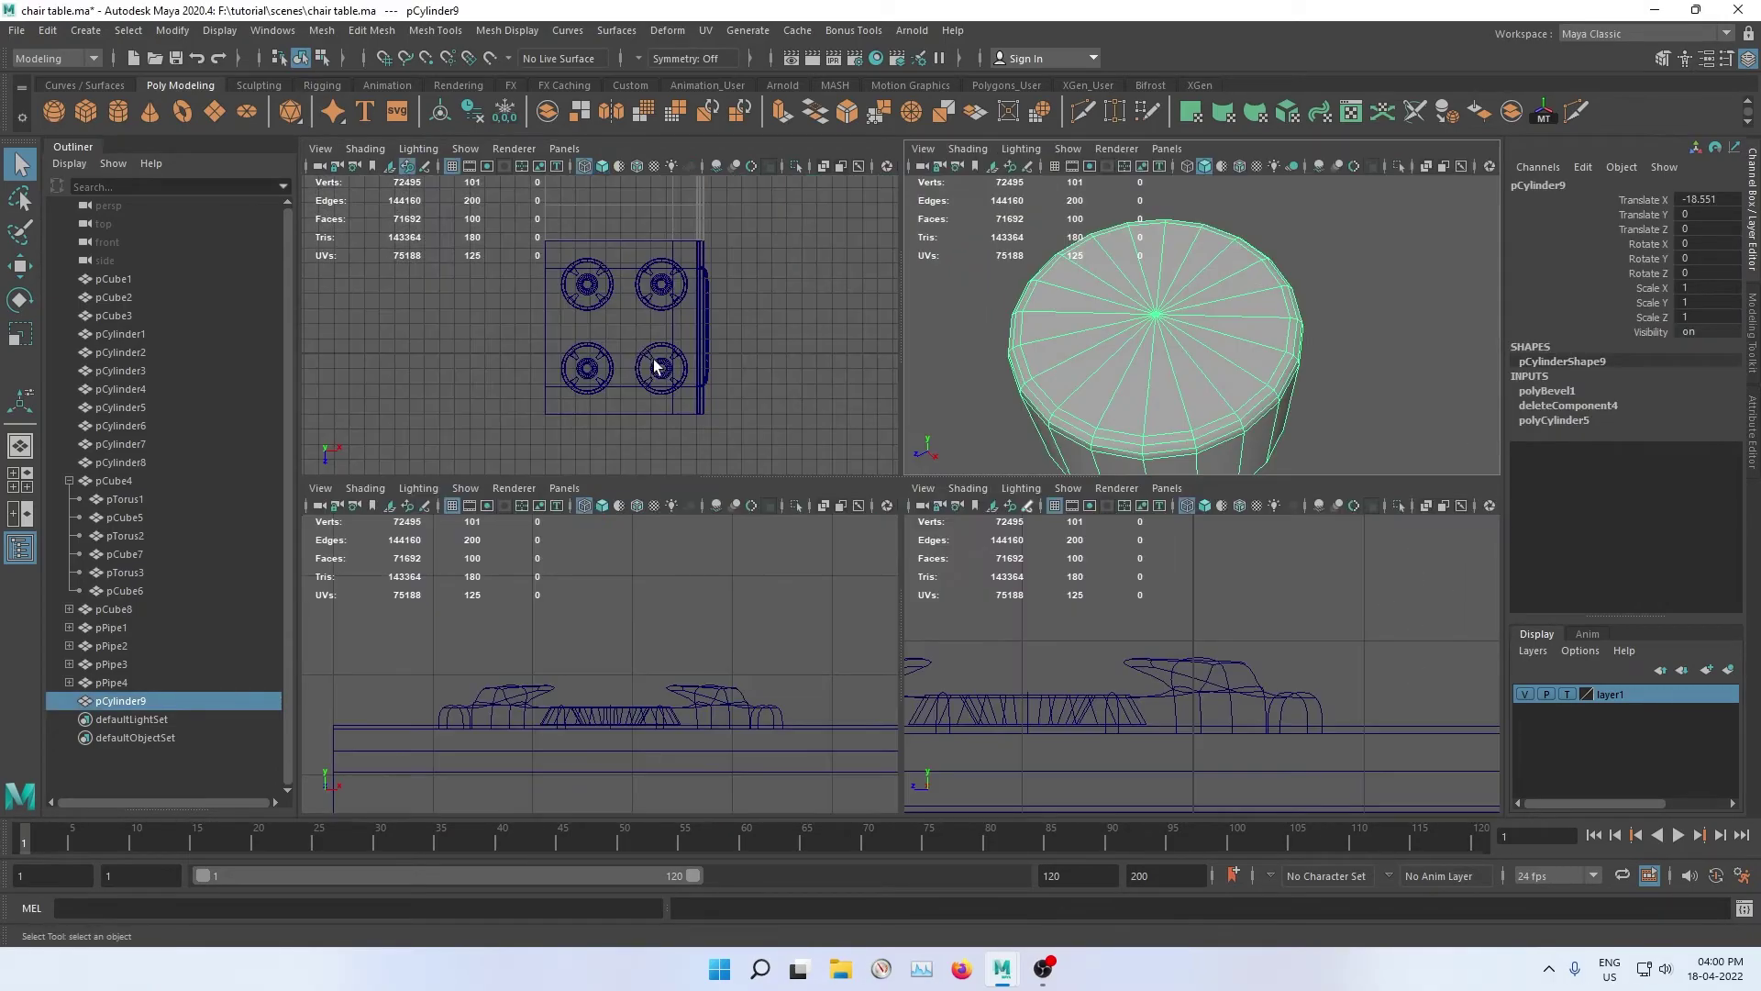
key("space")
key("f")
middle_click_drag(908, 468, 805, 421, "alt")
Step: Select eight alternate spoke edges on the cylinder top and delete them
right_click_drag(829, 275, 829, 252)
left_click(818, 305)
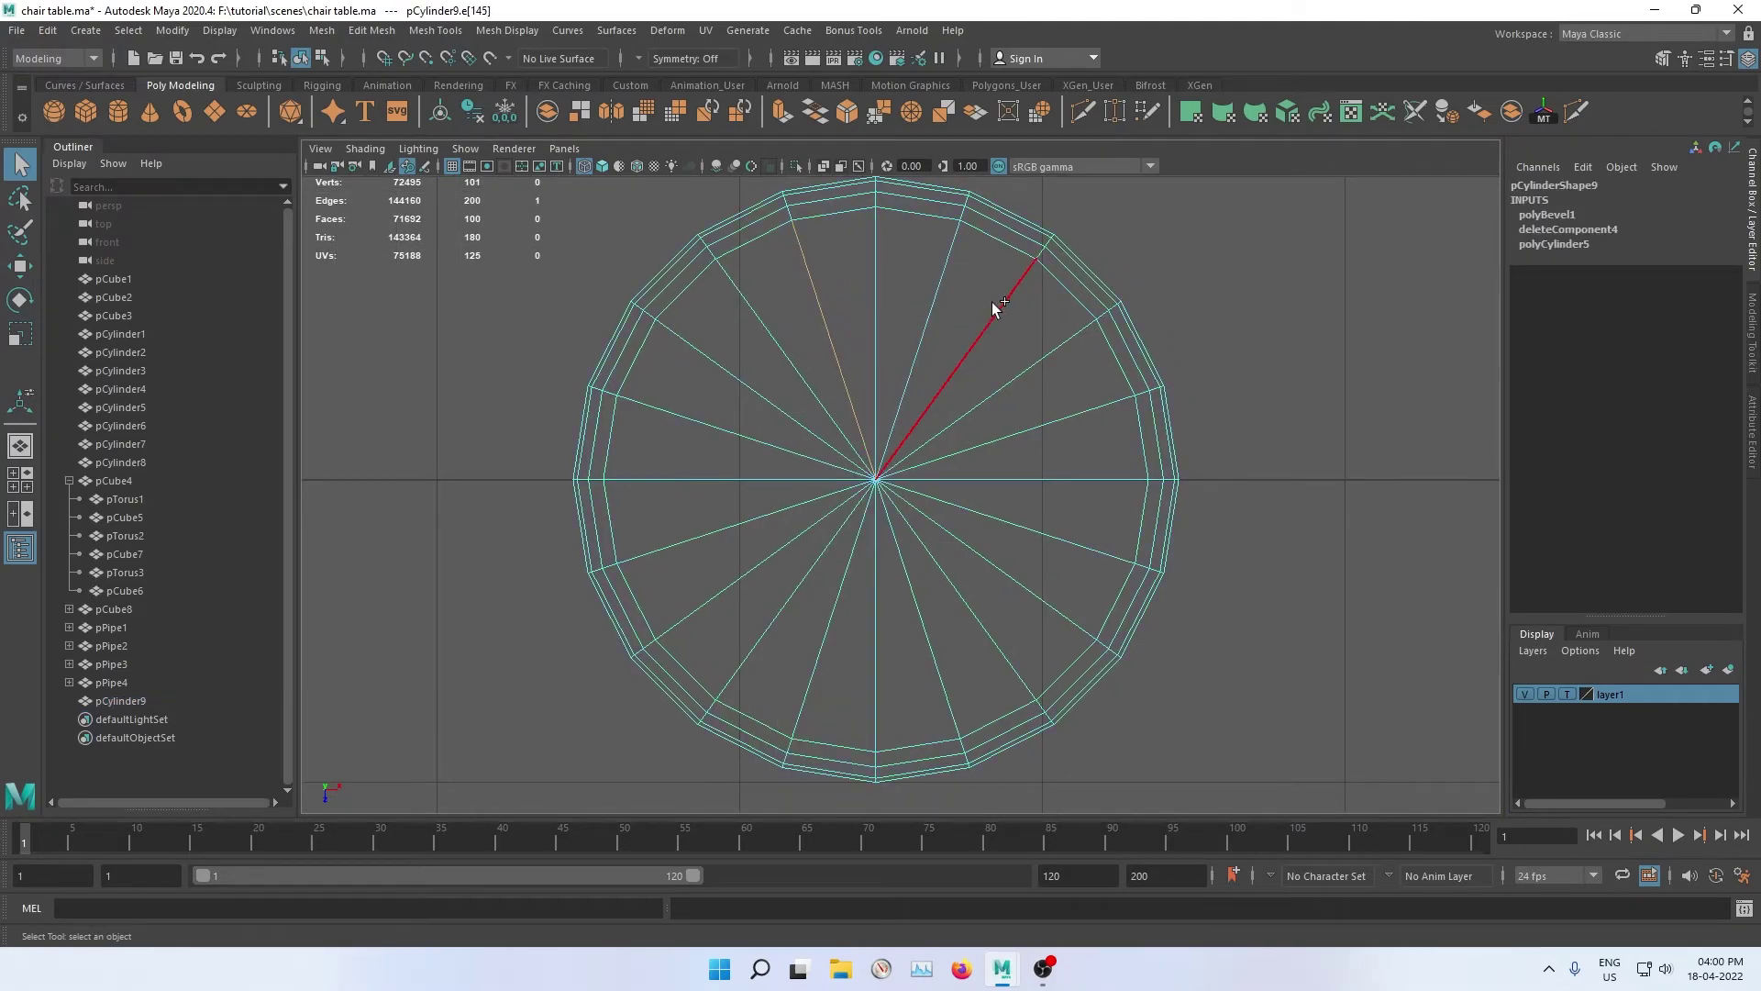
left_click(936, 298, "shift")
left_click(1020, 364, "shift")
left_click(1053, 481, "shift")
left_click(1029, 596, "shift")
left_click(930, 652, "shift")
left_click(826, 653, "shift")
left_click(731, 582, "shift")
right_click_drag(960, 307, 1058, 275)
left_click(1257, 251)
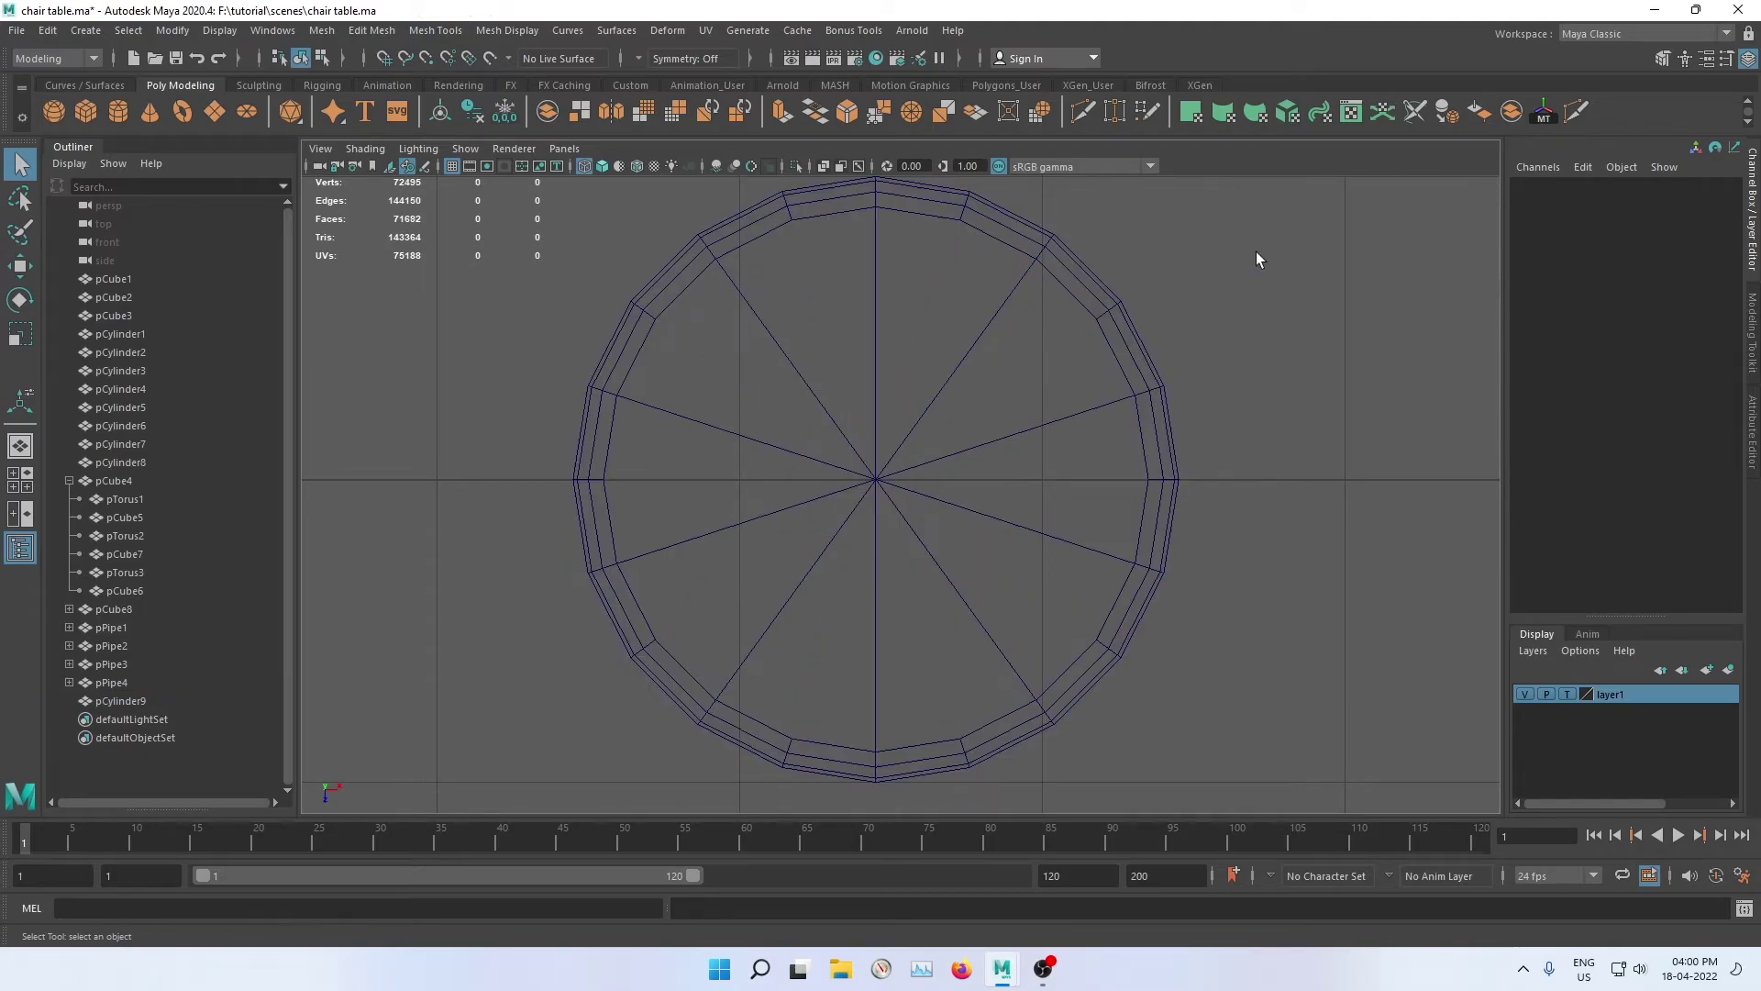
Step: Rotate the cylinder to Rotate Z -90 so it lies on its side
key("space")
key("space")
left_click(883, 434)
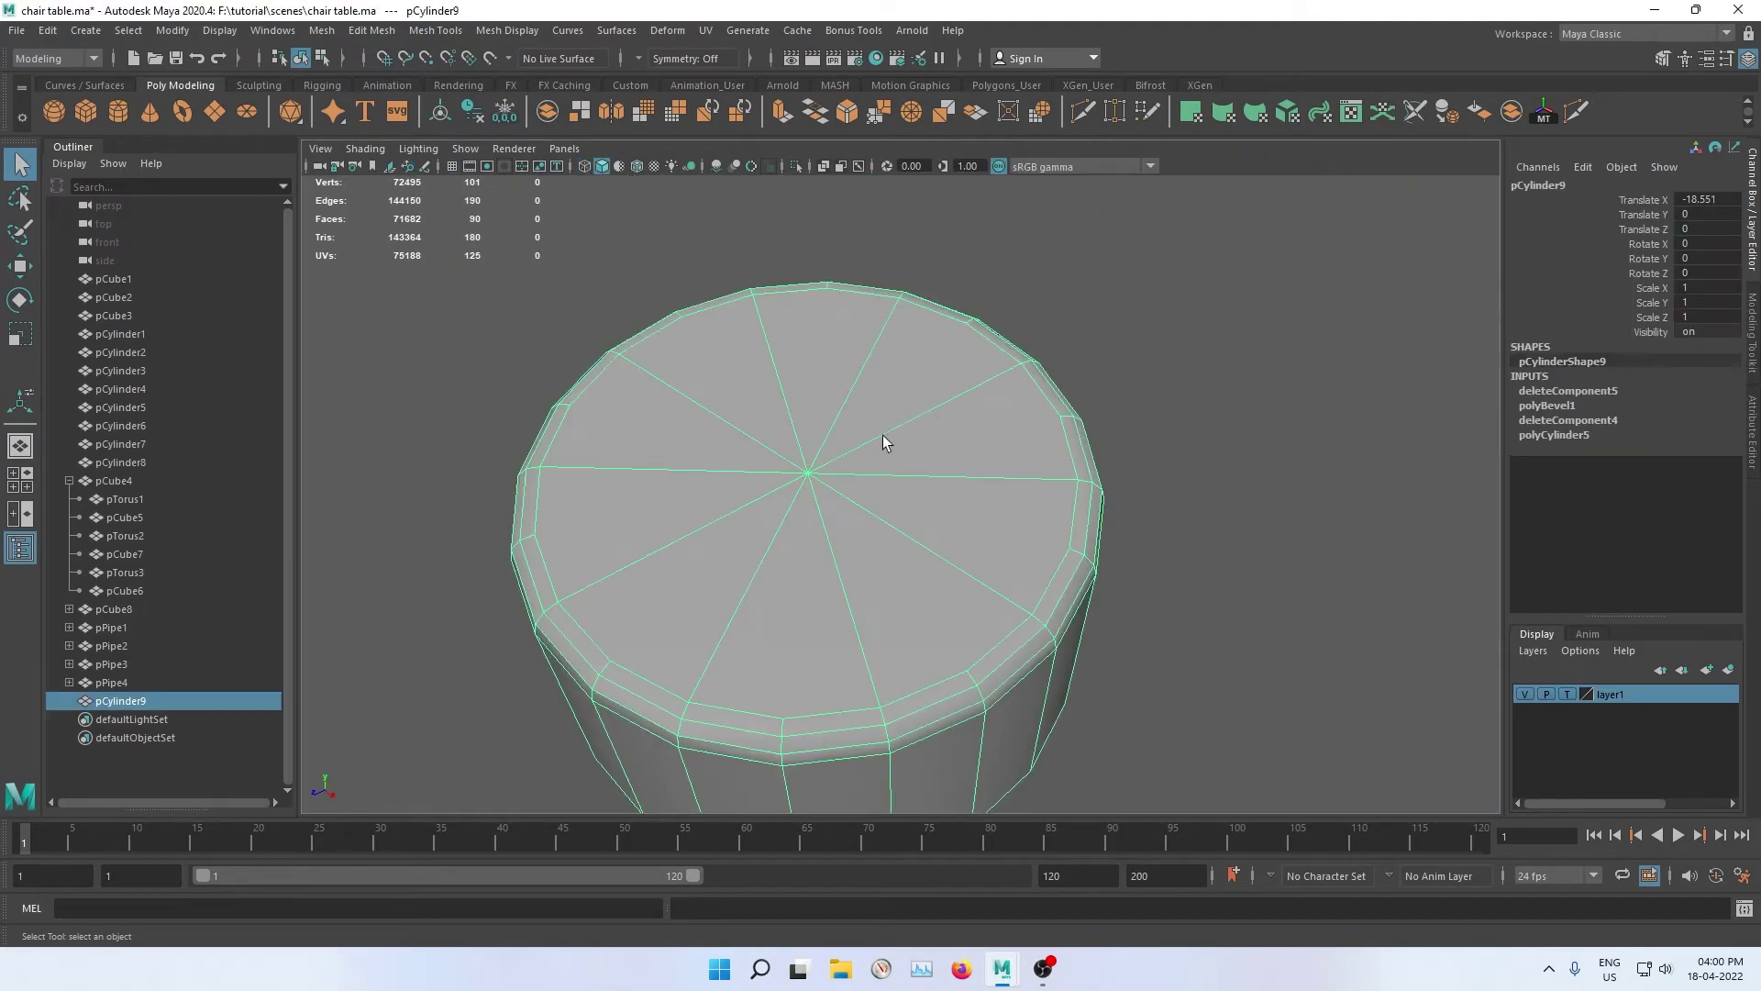
scroll(1073, 399, "down", 4)
scroll(1074, 407, "down", 2)
scroll(851, 550, "down", 2)
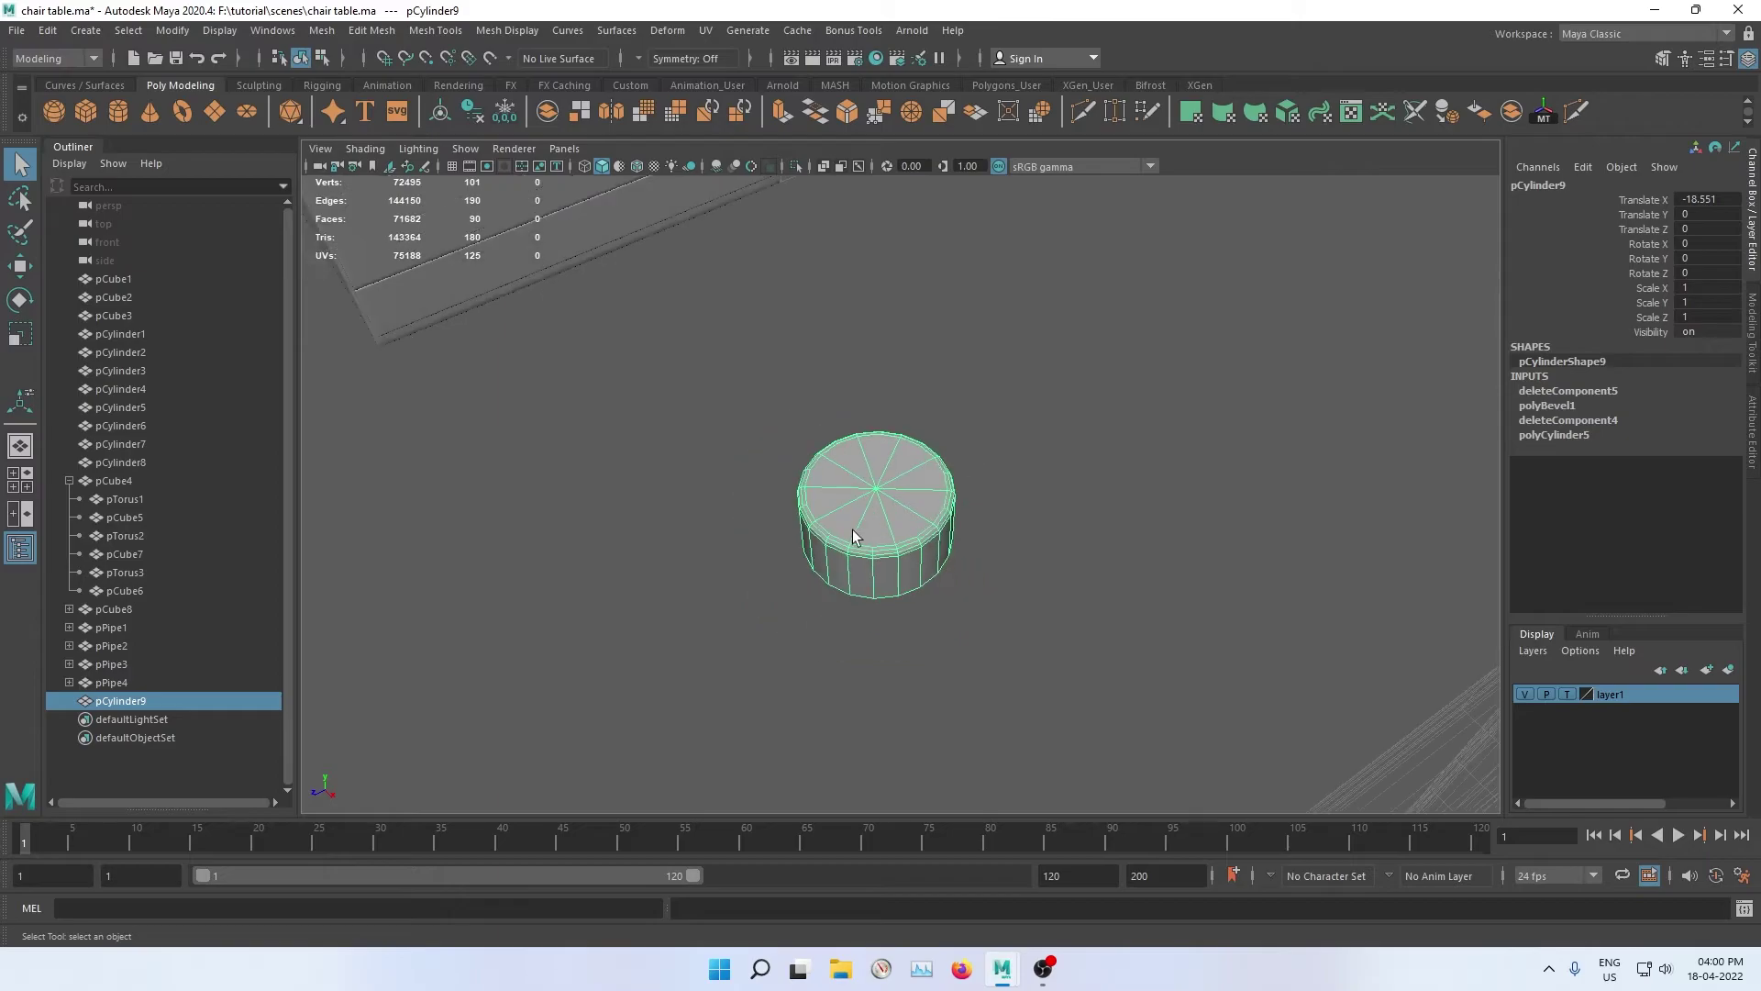
key("w")
key("e")
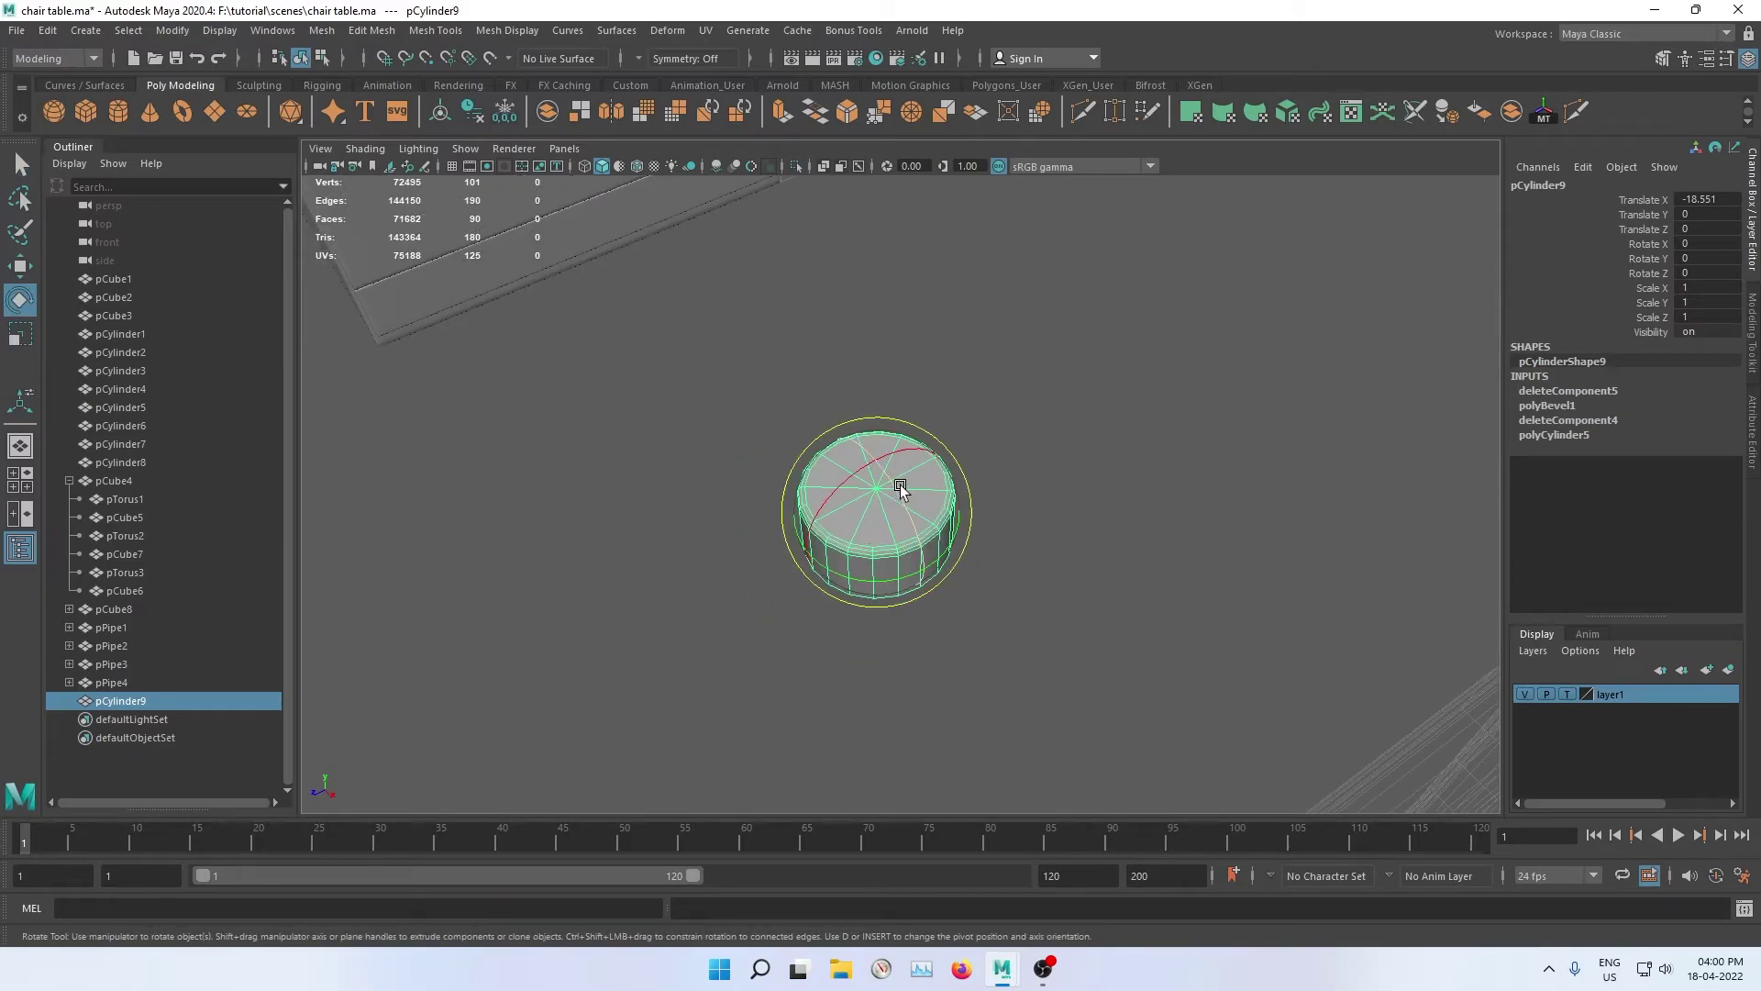
left_click_drag(895, 492, 1009, 564)
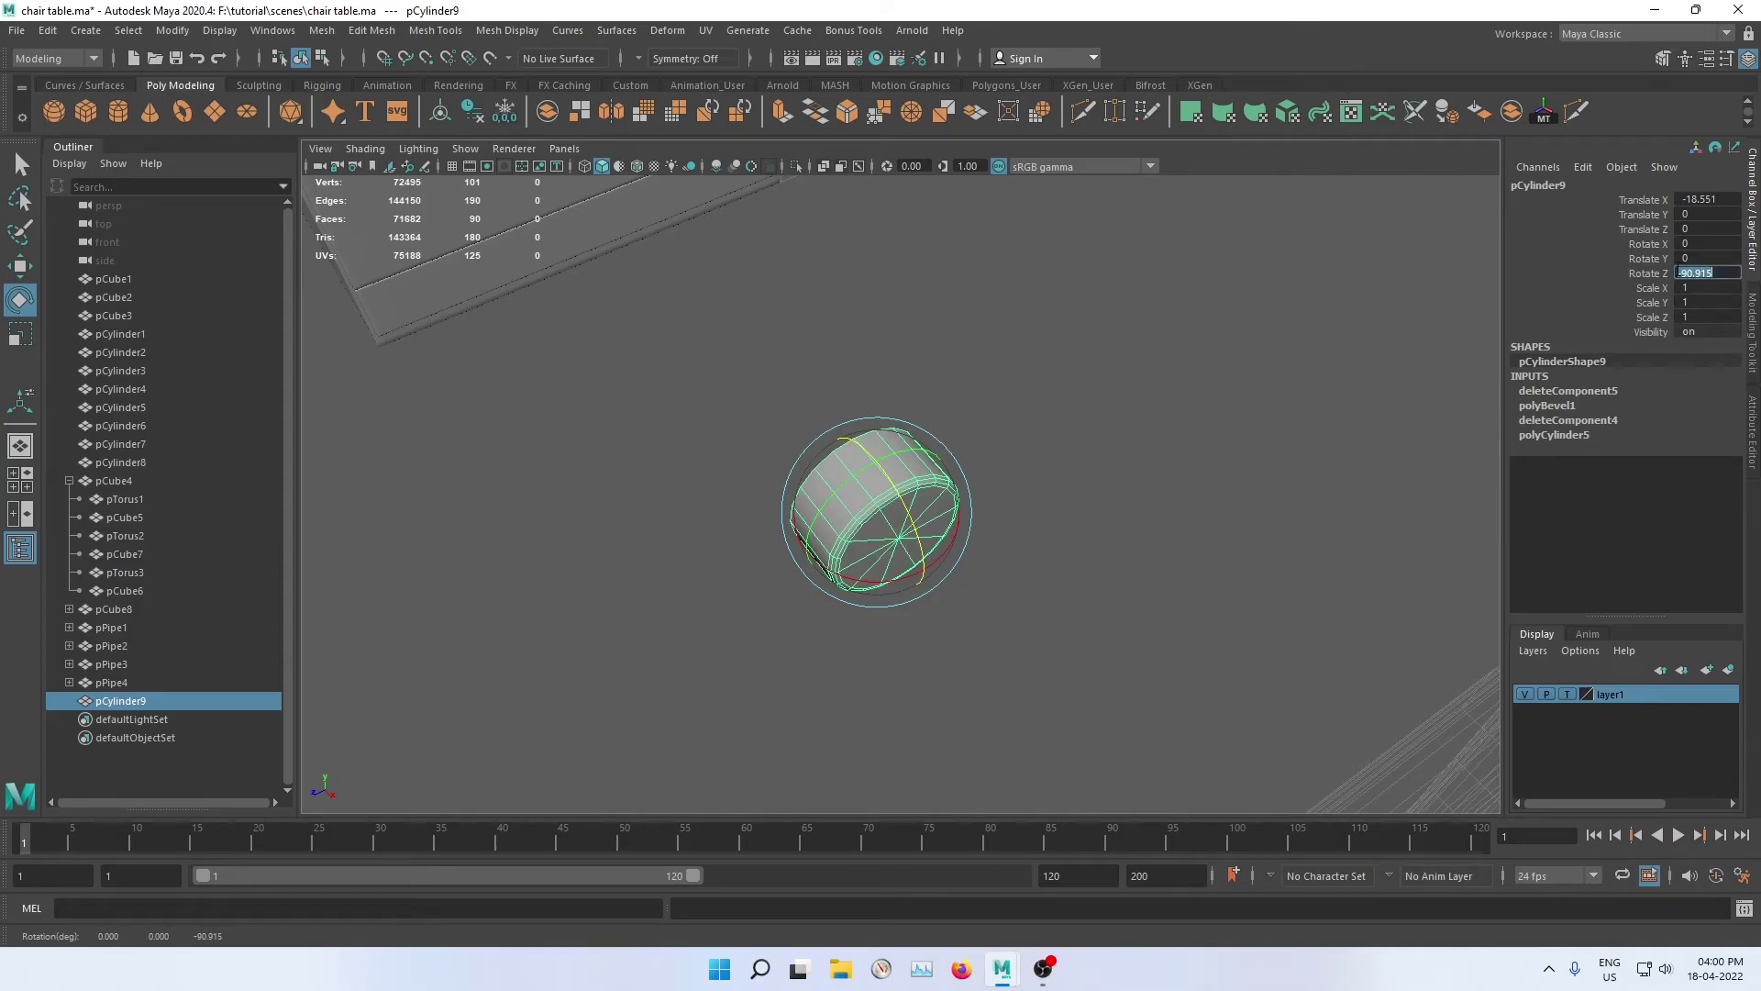
type("-90")
key("Return")
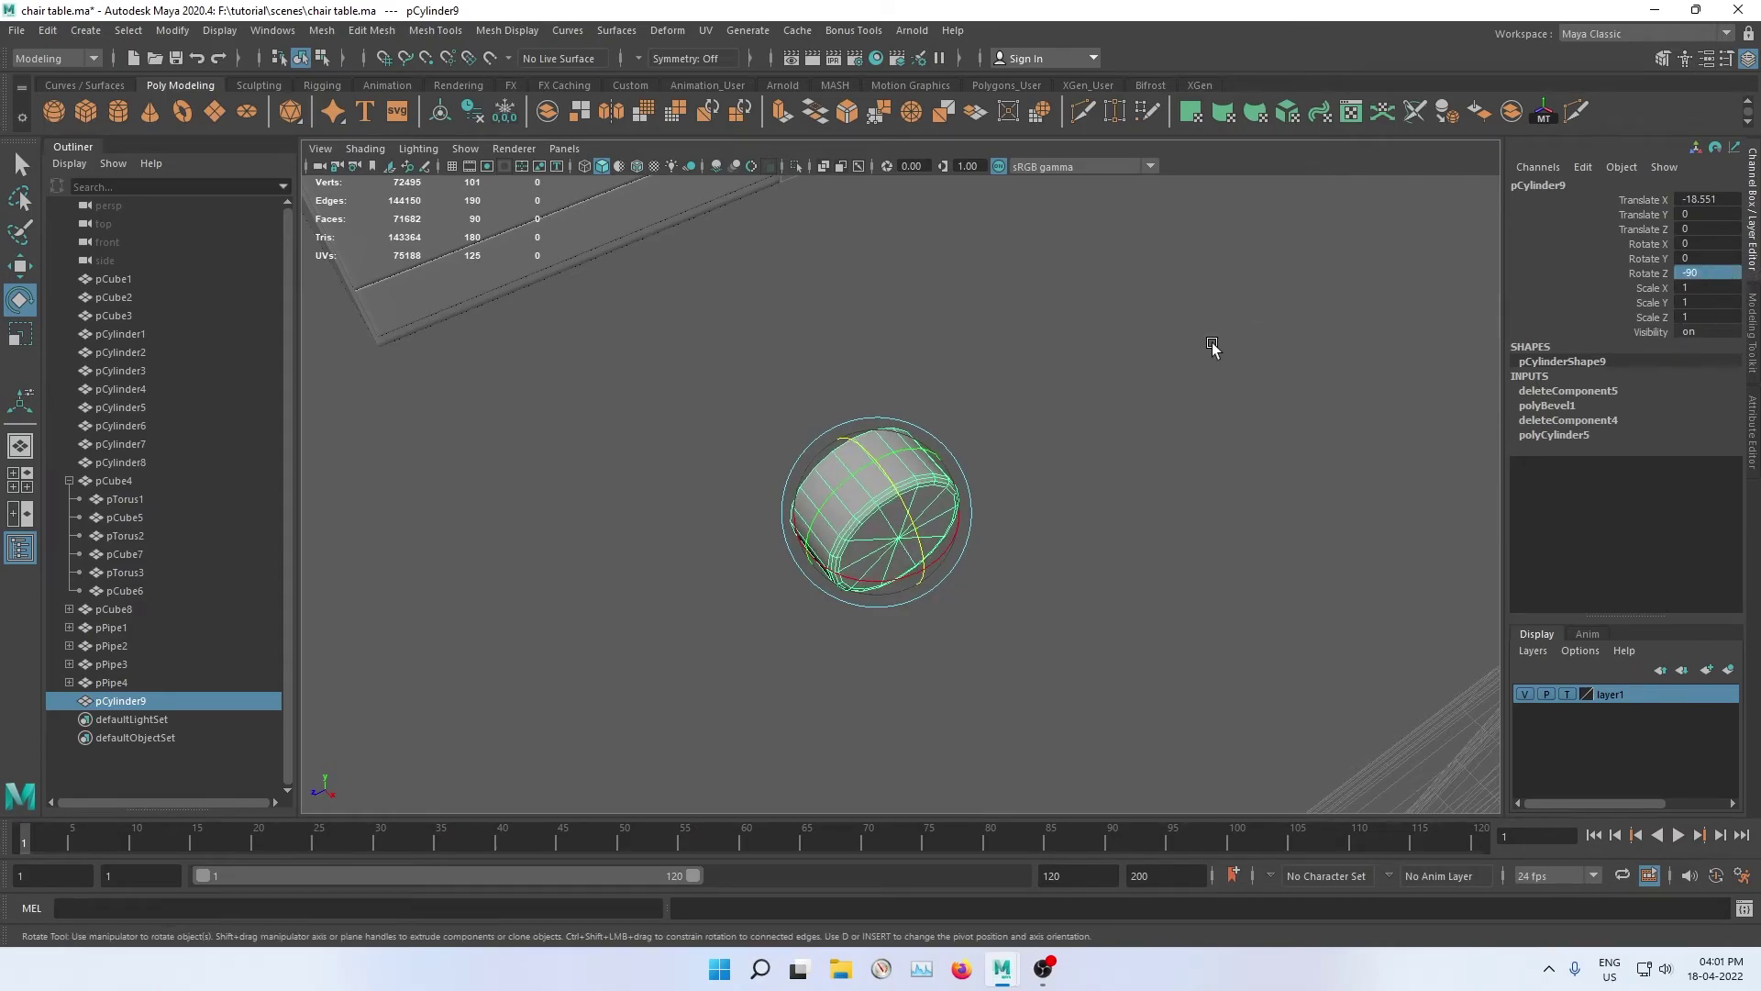
key("w")
scroll(900, 524, "down", 3)
Step: In the side view, move the cylinder beside the stove and push it against the stove front
key("space")
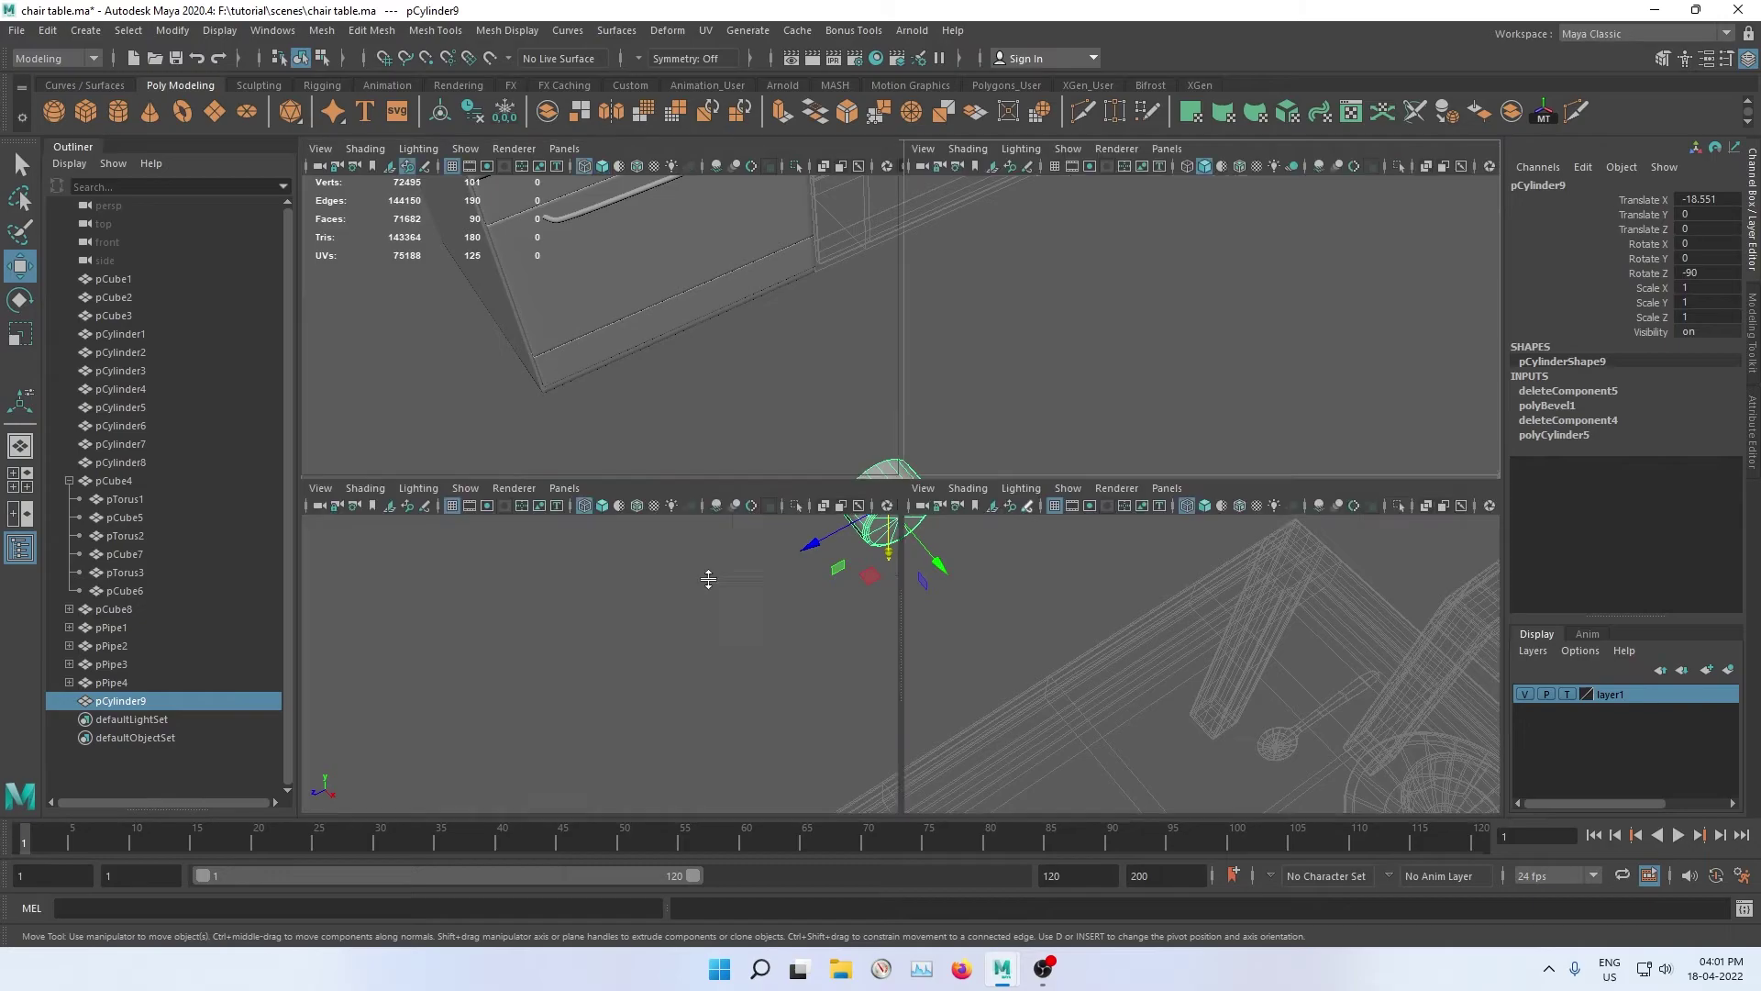
key("space")
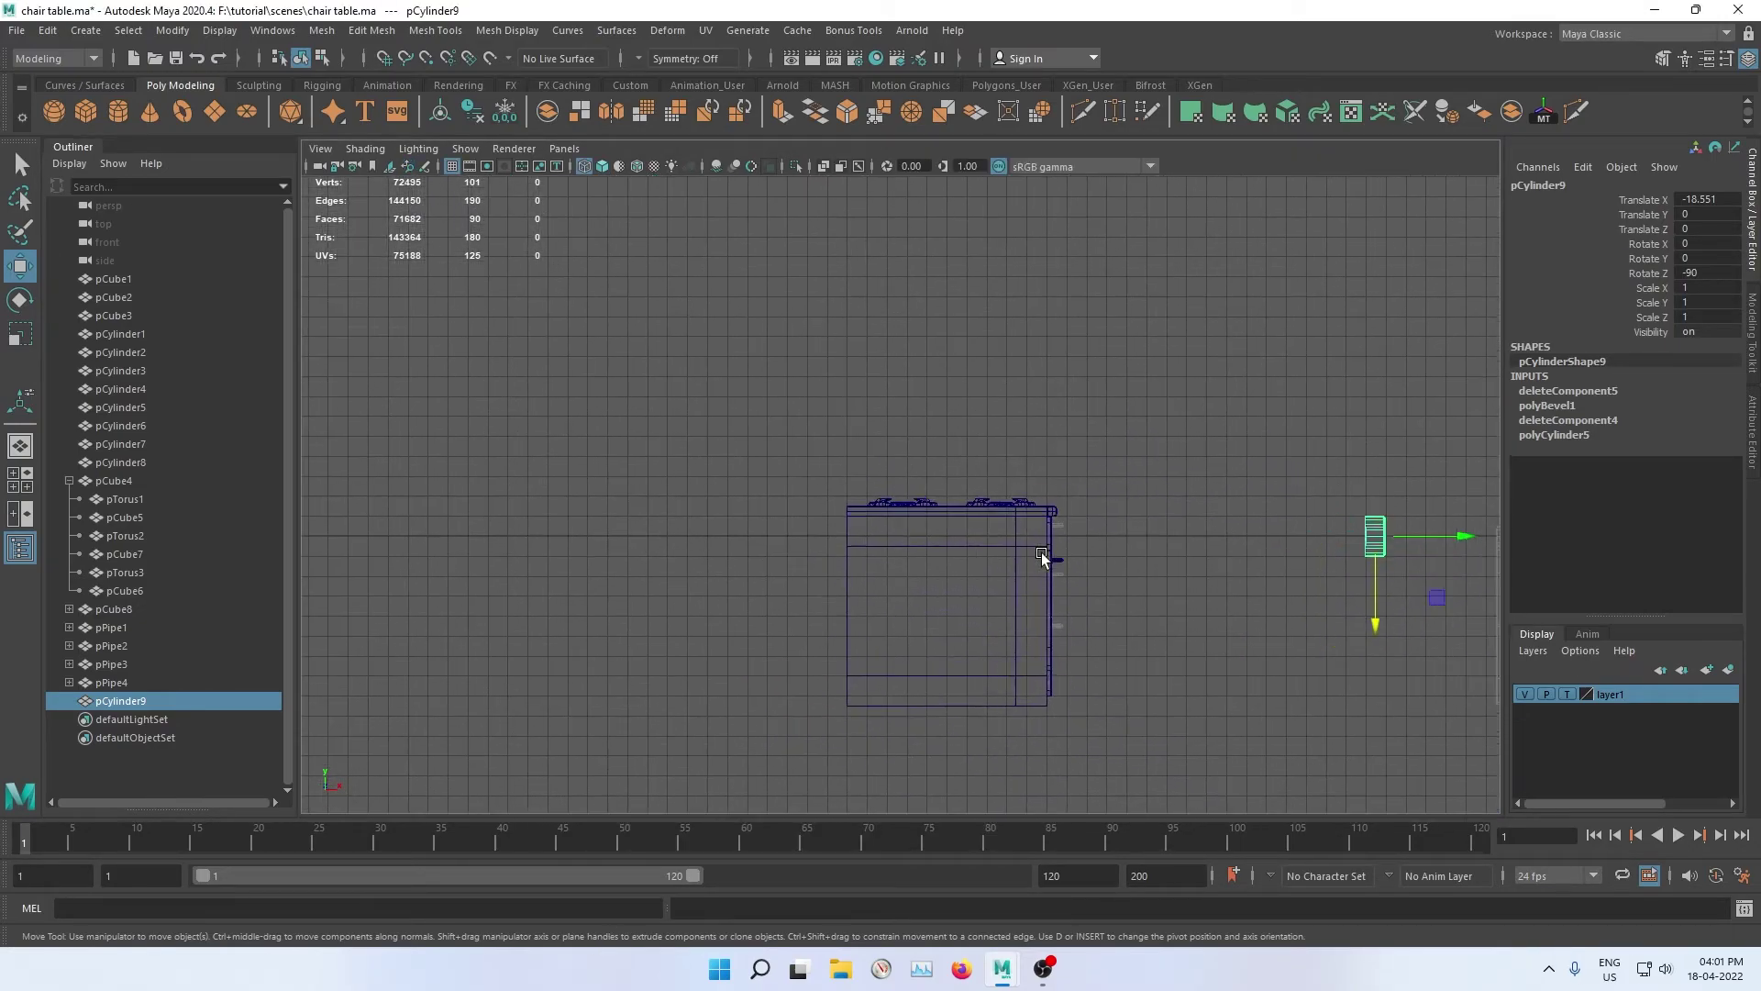
middle_click_drag(1050, 550, 811, 506, "alt")
left_click_drag(1152, 532, 814, 539)
scroll(719, 569, "up", 1)
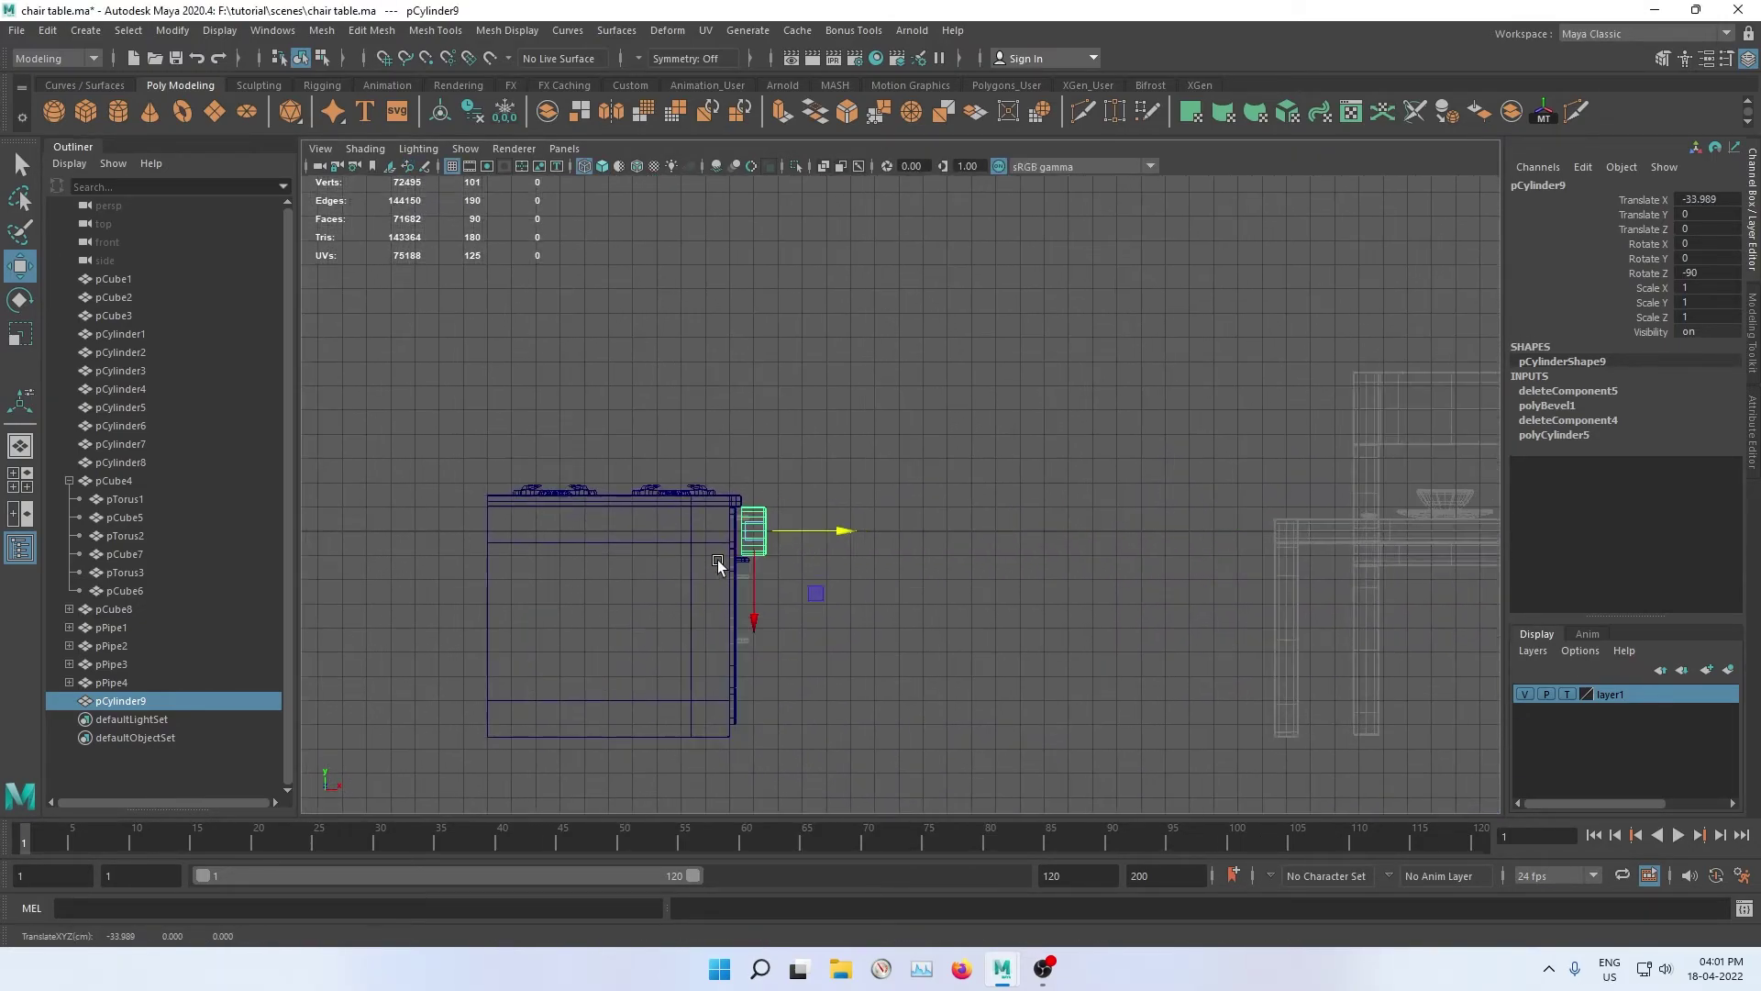
scroll(642, 578, "up", 2)
middle_click_drag(590, 551, 940, 537, "alt")
scroll(941, 535, "up", 3)
left_click_drag(983, 550, 894, 542)
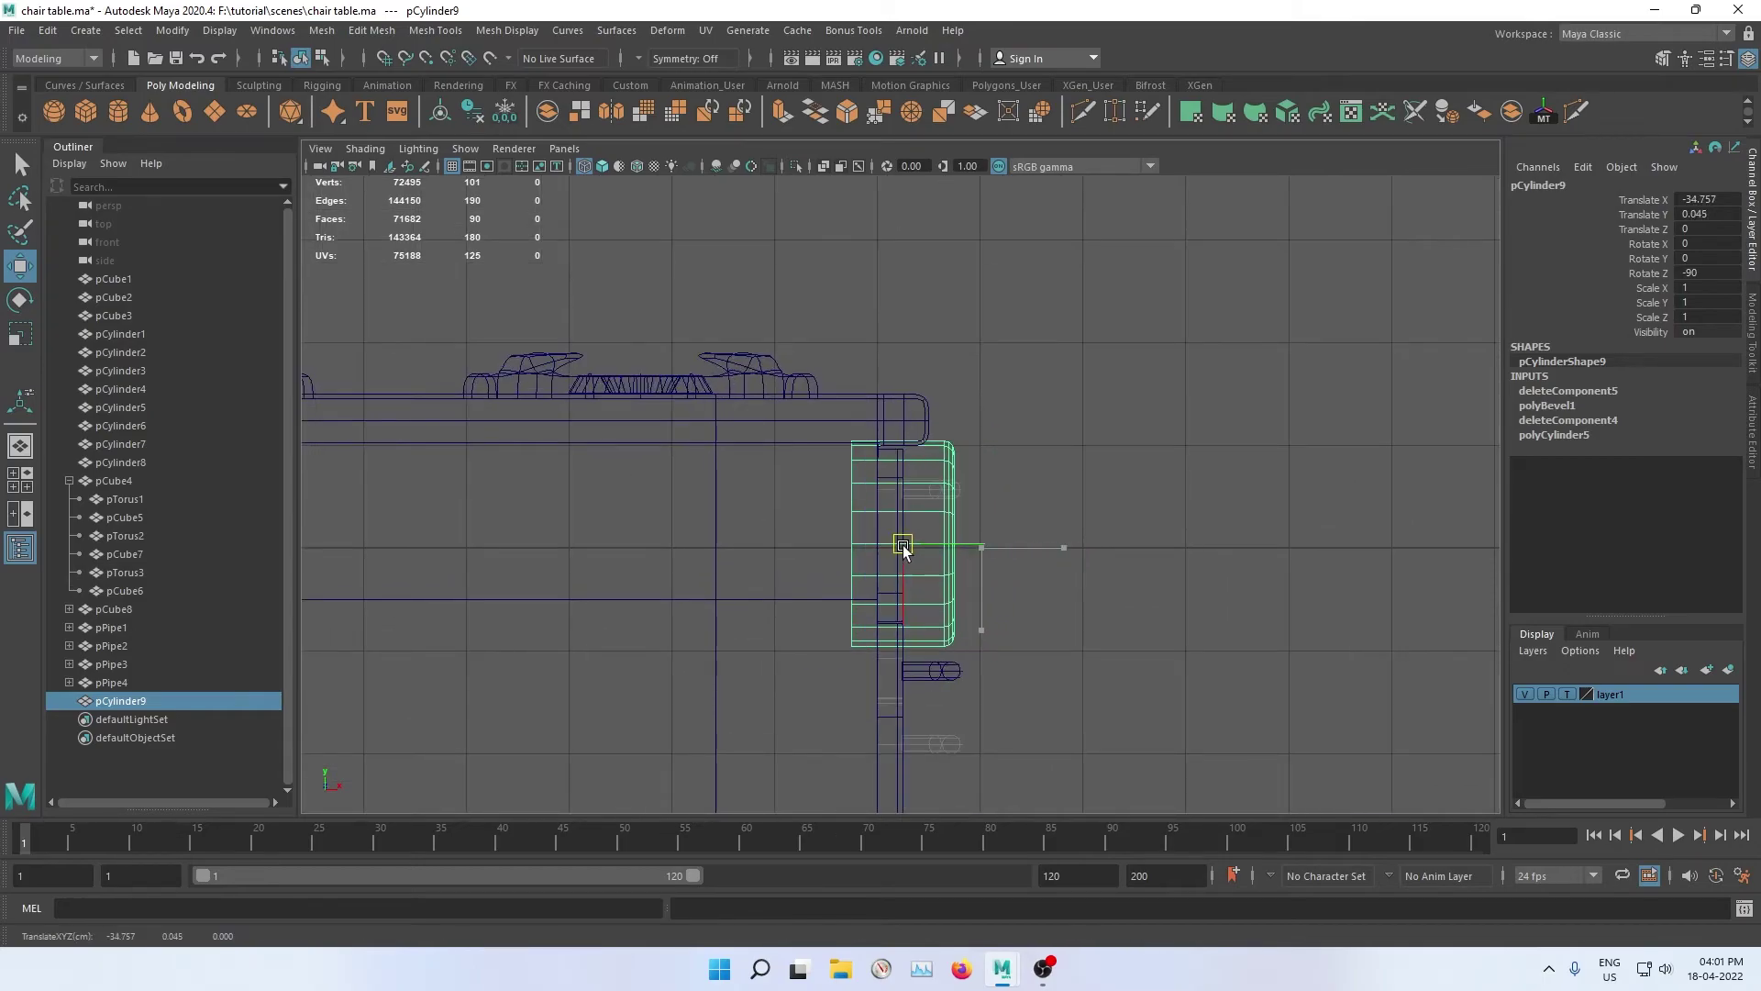
Step: Shrink the cylinder to about a third (scale 0.314) and nudge it up against the panel
key("e")
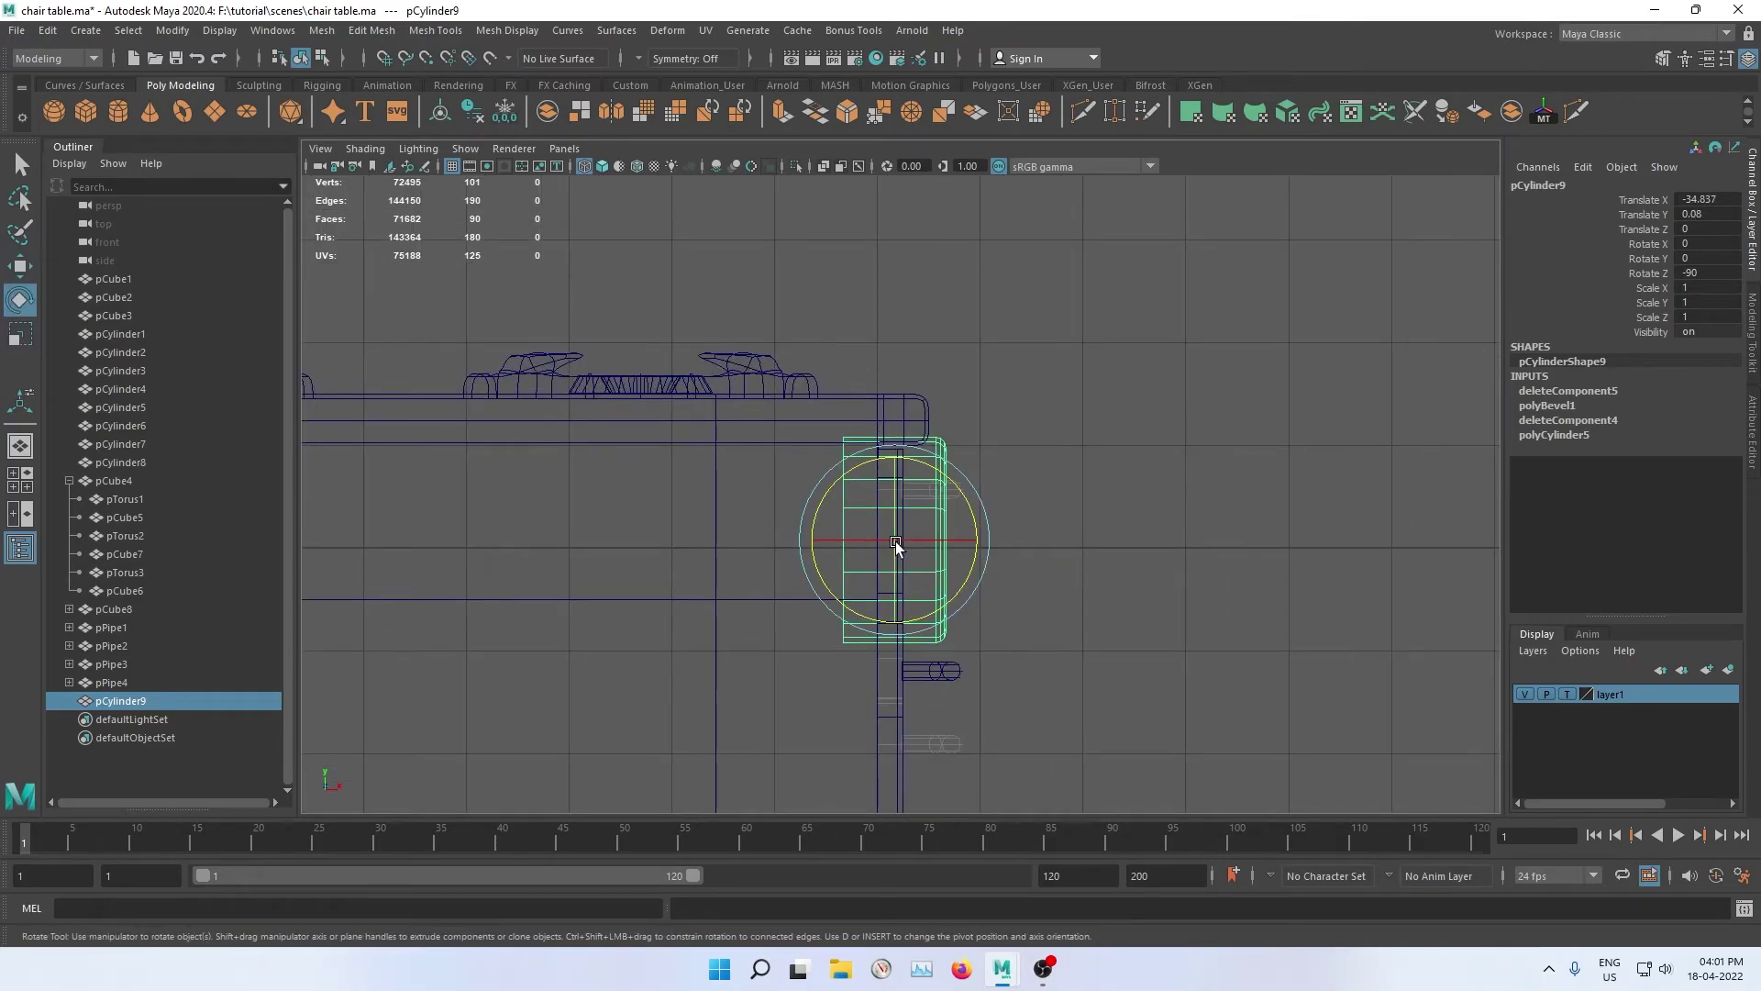
key("r")
left_click_drag(896, 545, 789, 568)
scroll(924, 549, "up", 2)
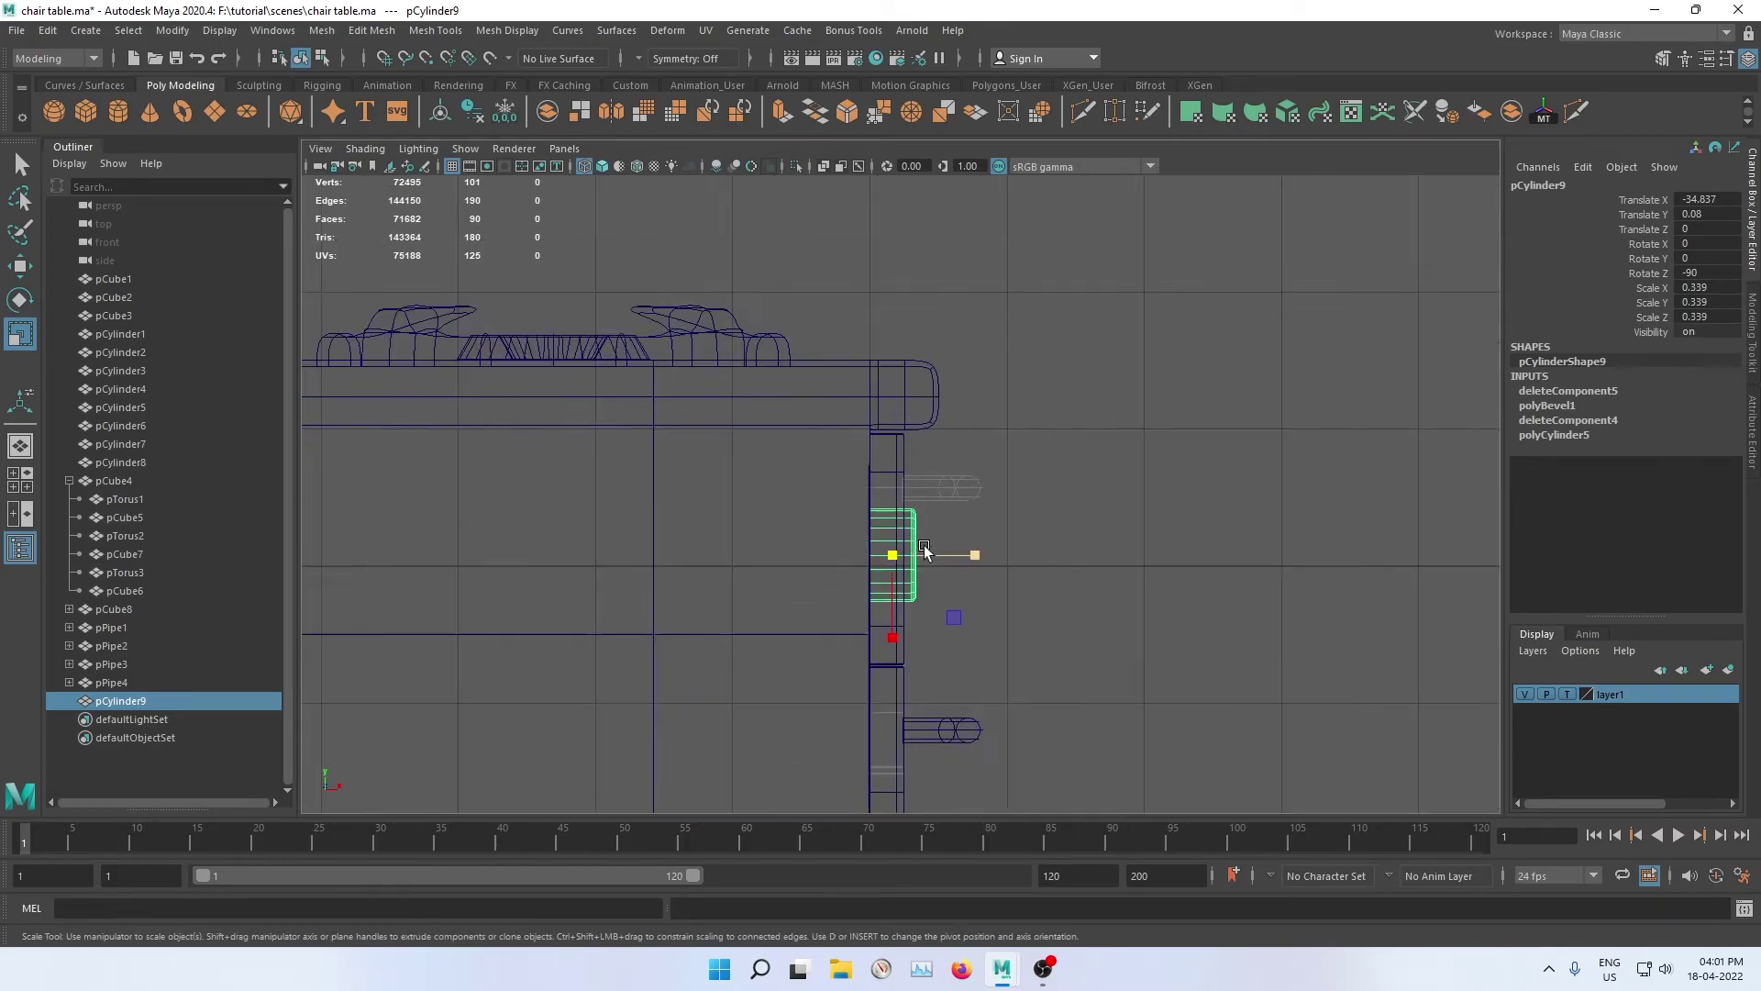
scroll(925, 549, "up", 2)
key("w")
left_click_drag(886, 592, 927, 570)
key("r")
key("w")
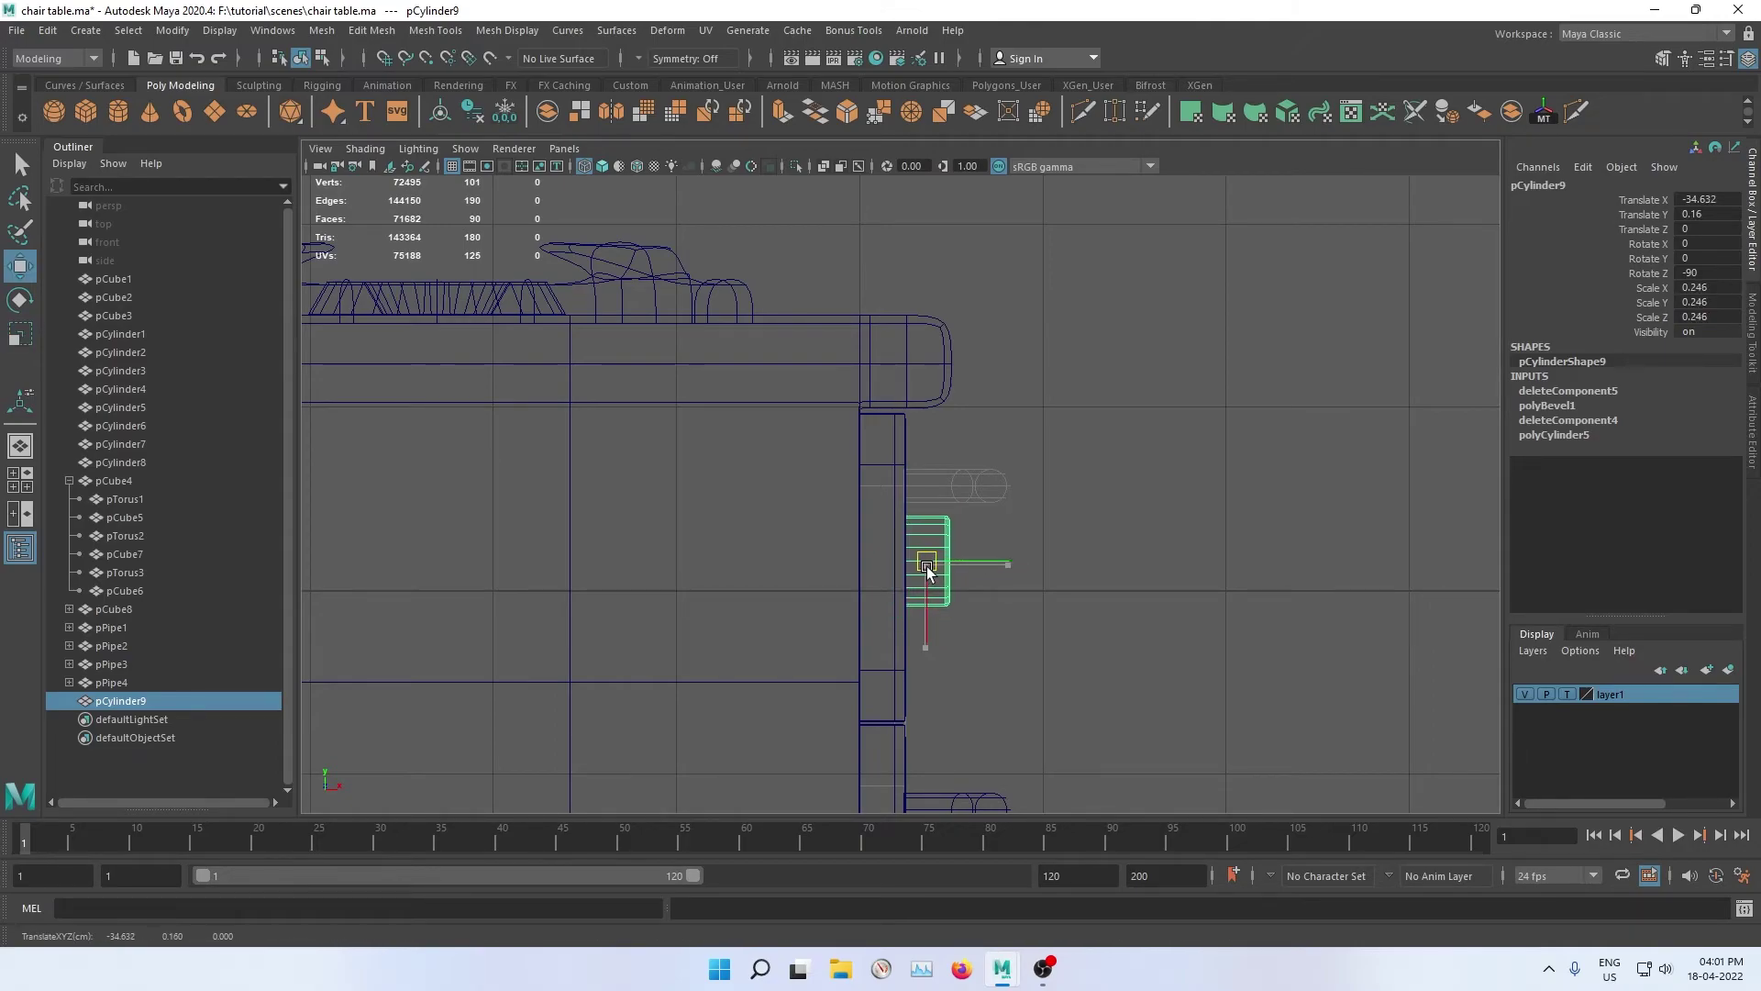
Step: Orbit to a frontal view of the stove, then reselect and frame the small knob
key("space")
key("space")
key("f")
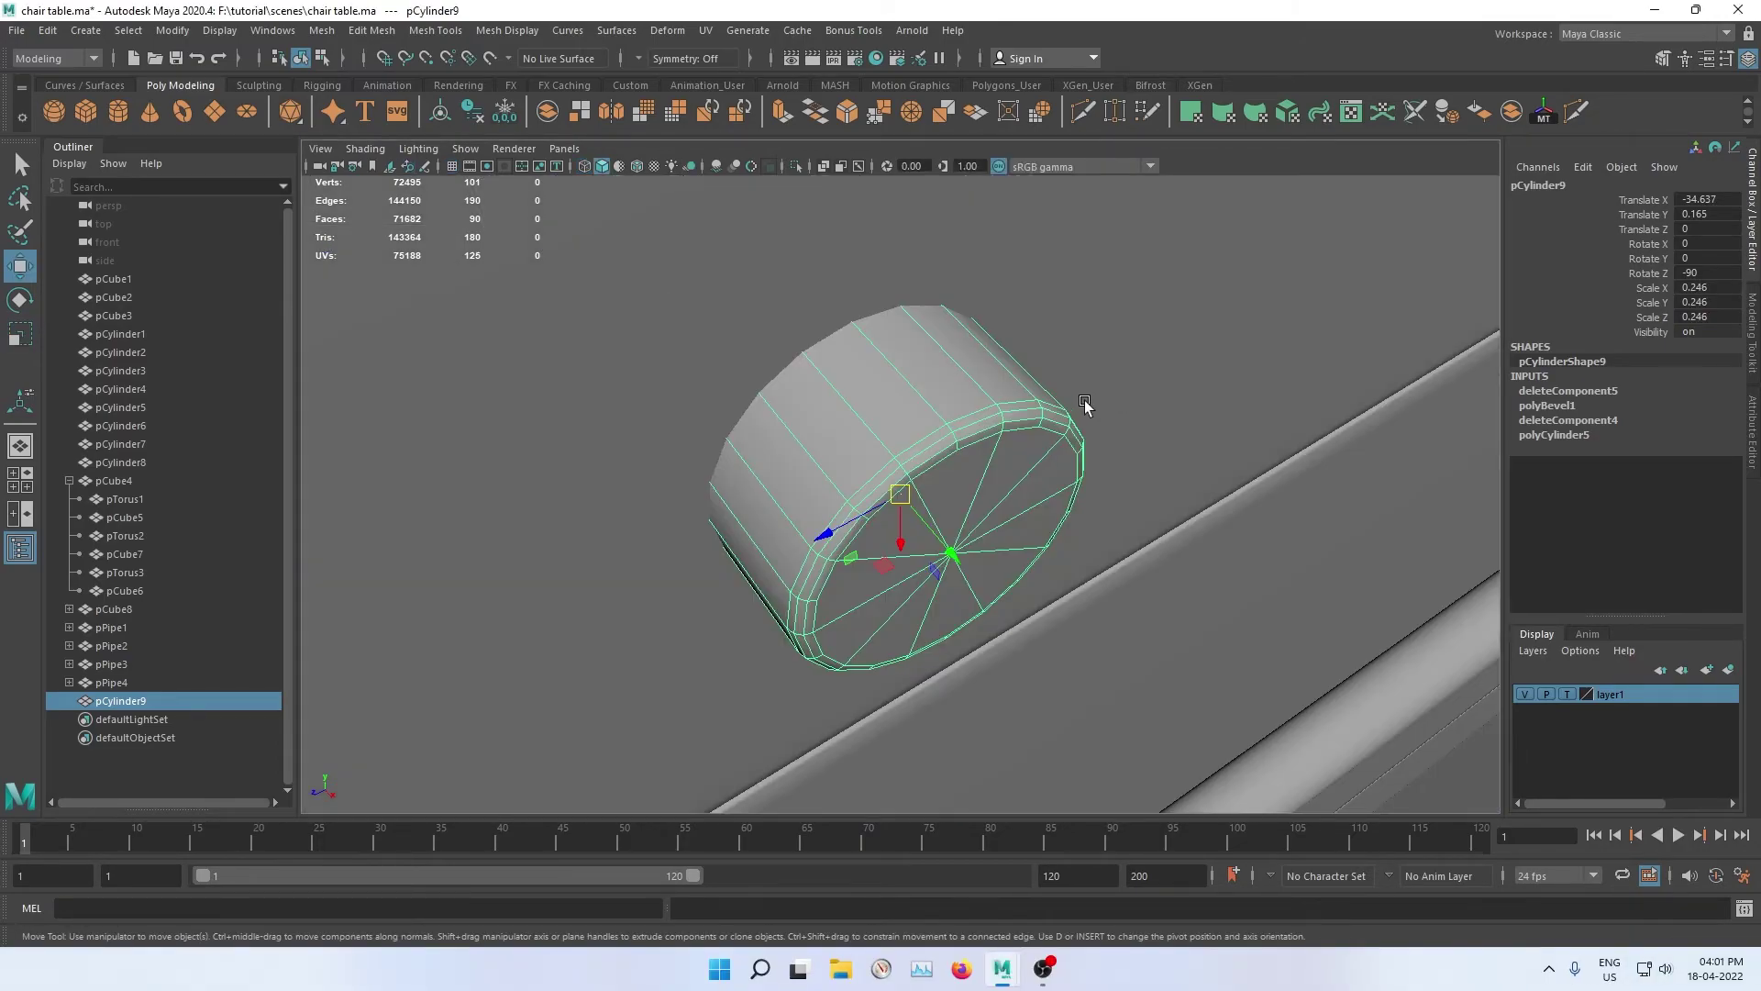
scroll(1024, 486, "down", 2)
scroll(1009, 514, "down", 5)
scroll(999, 523, "down", 3)
left_click(543, 599)
left_click_drag(543, 599, 456, 523, "alt")
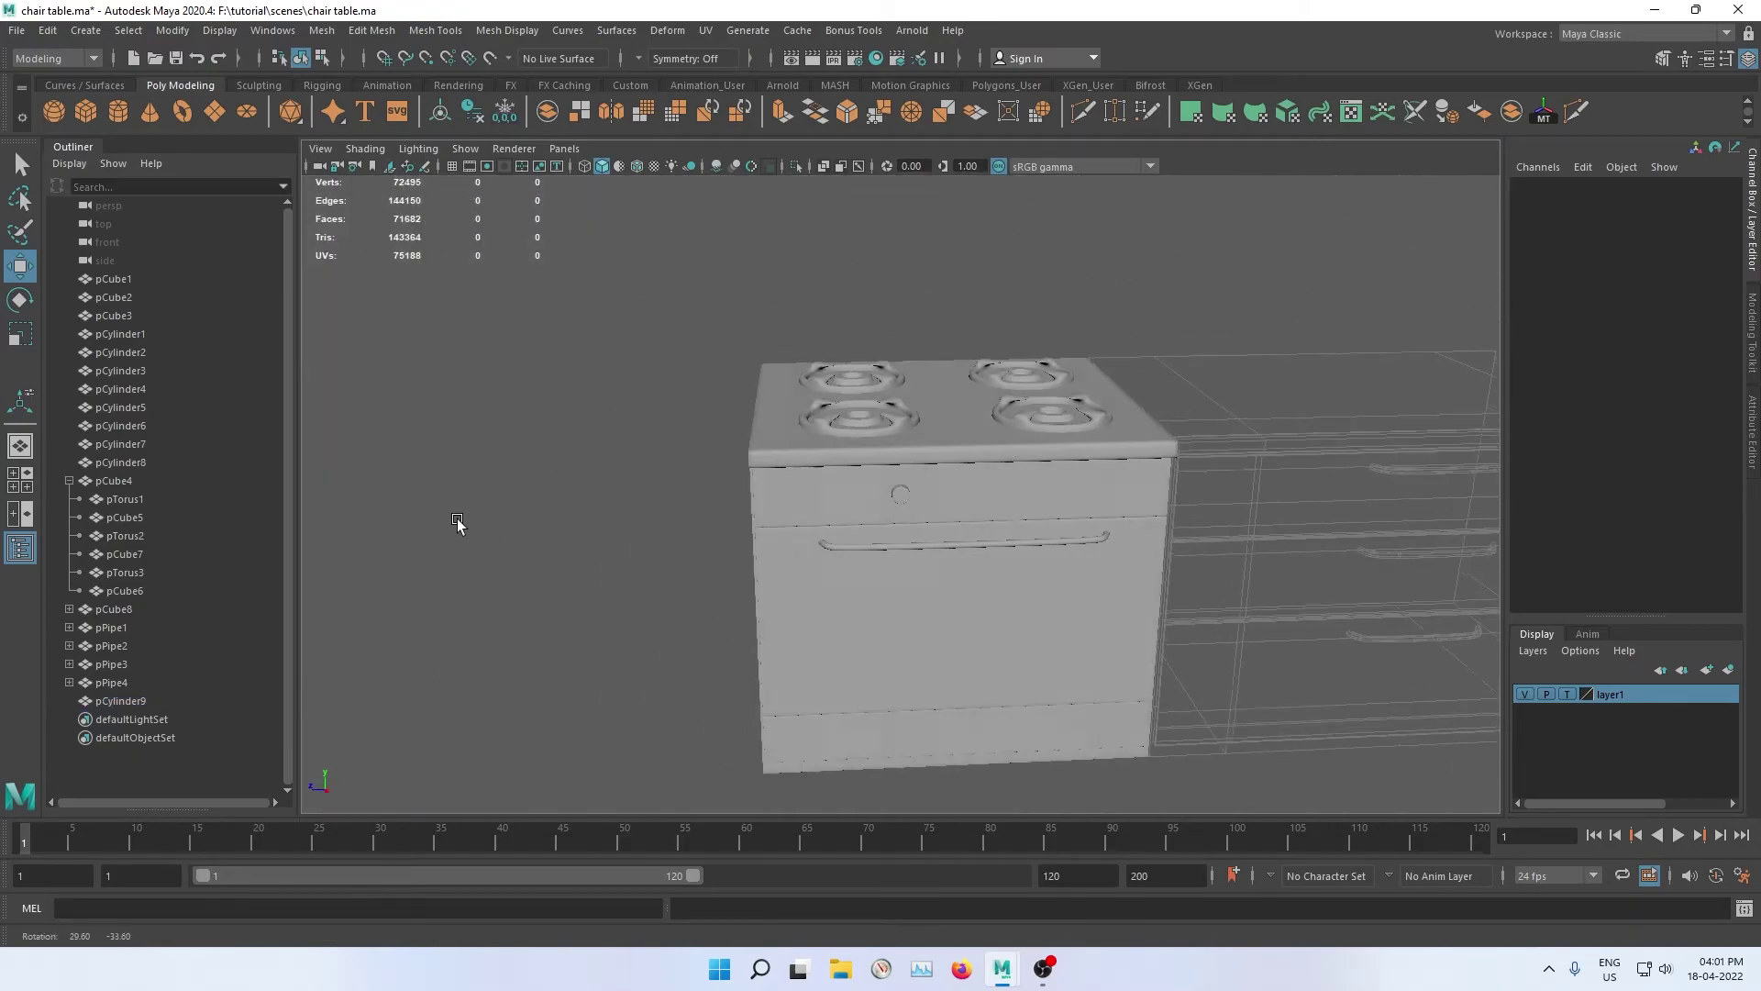
left_click(903, 496)
key("space")
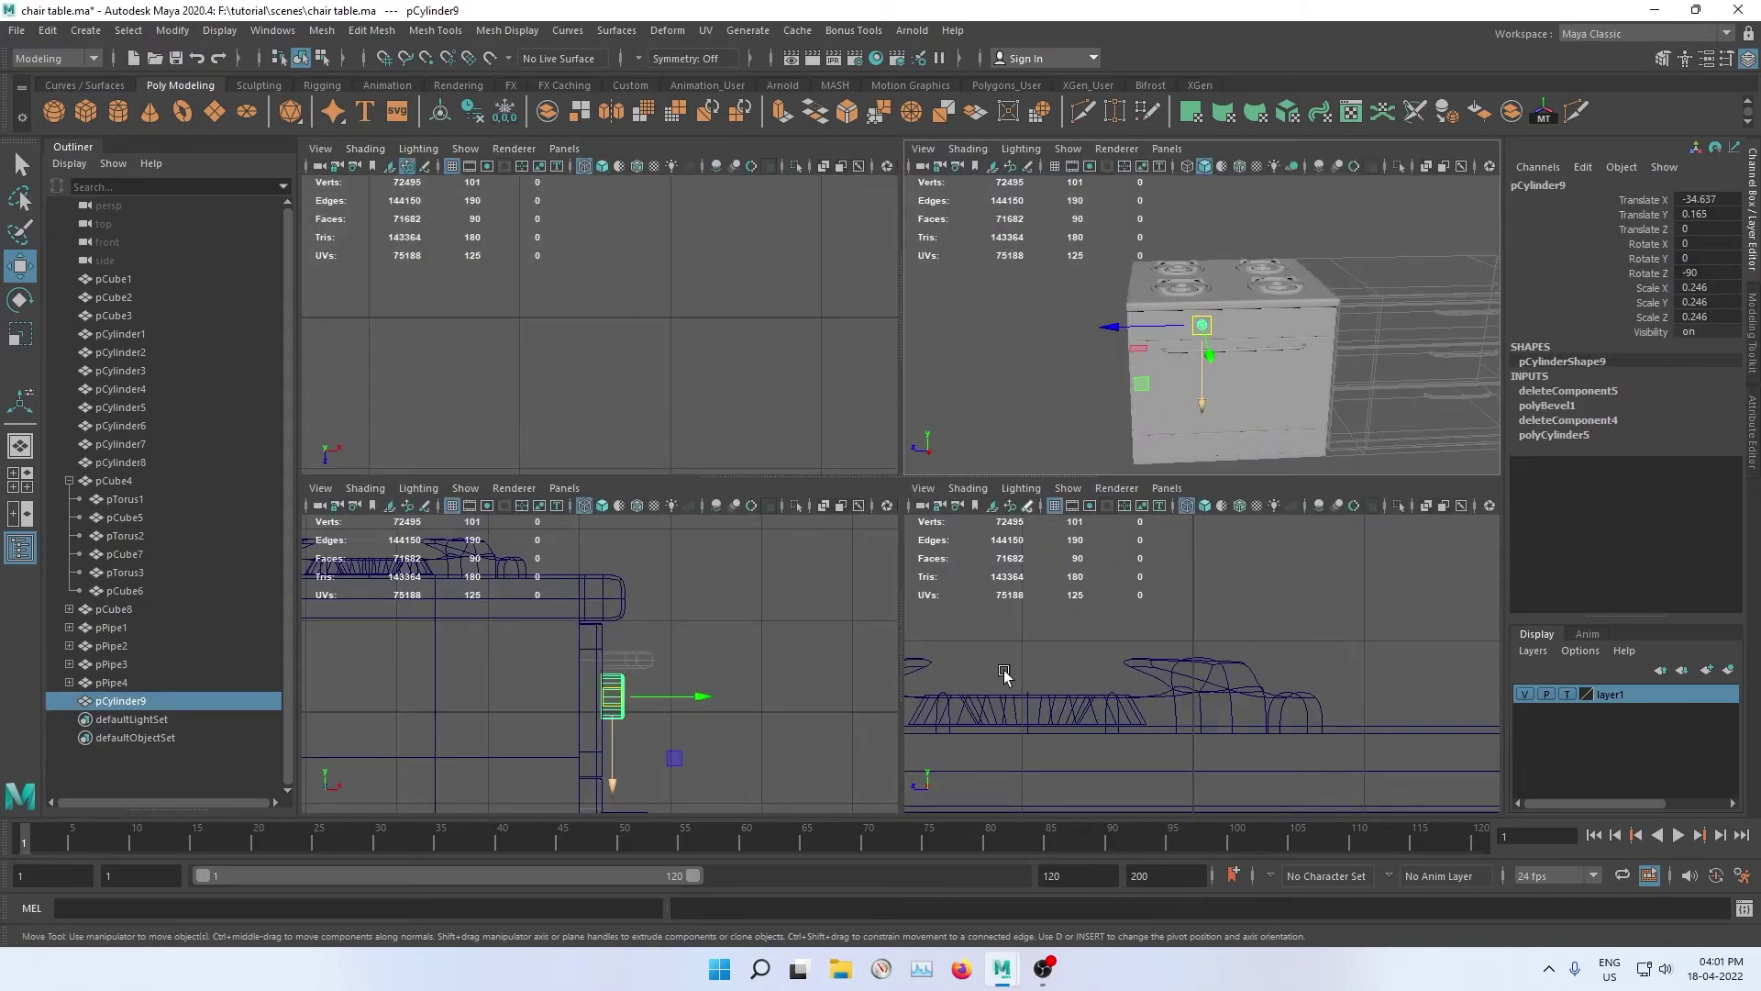
key("space")
key("f")
scroll(918, 624, "down", 3)
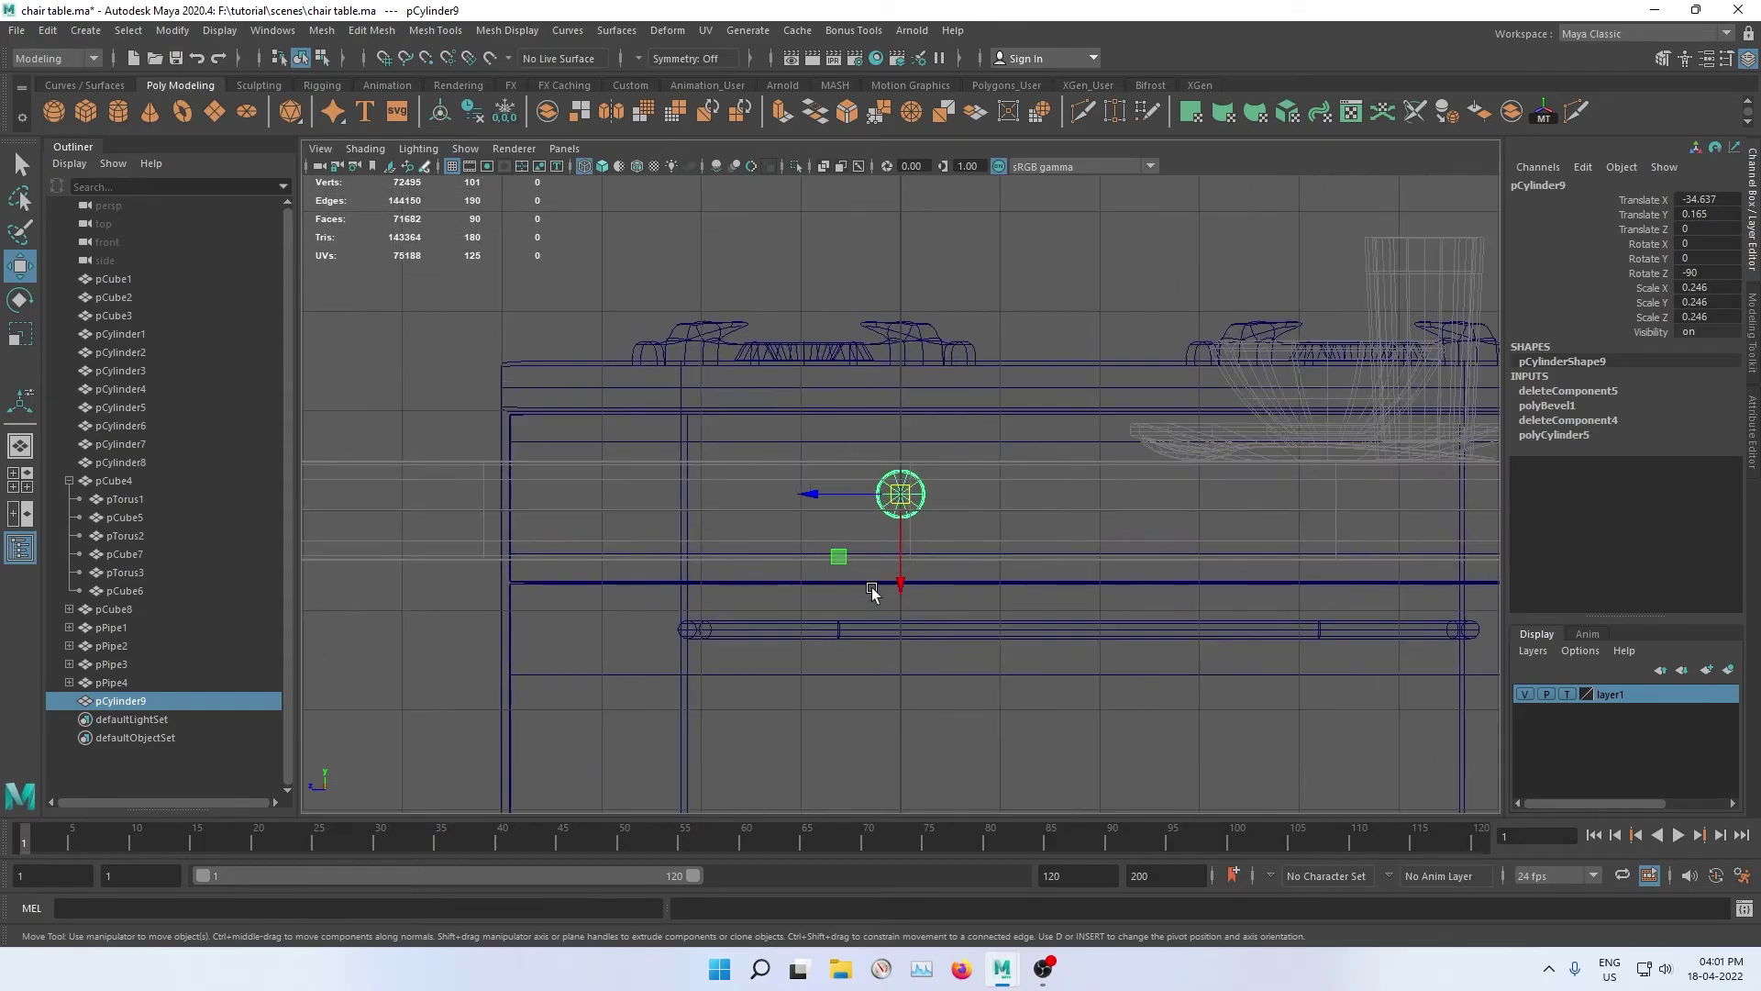
Step: Slide the knob toward the stove front's left end, above the oven handle
mouse_move(816, 497)
left_mouse_down()
mouse_move(519, 496)
mouse_move(631, 514)
left_mouse_up()
key("r")
key("w")
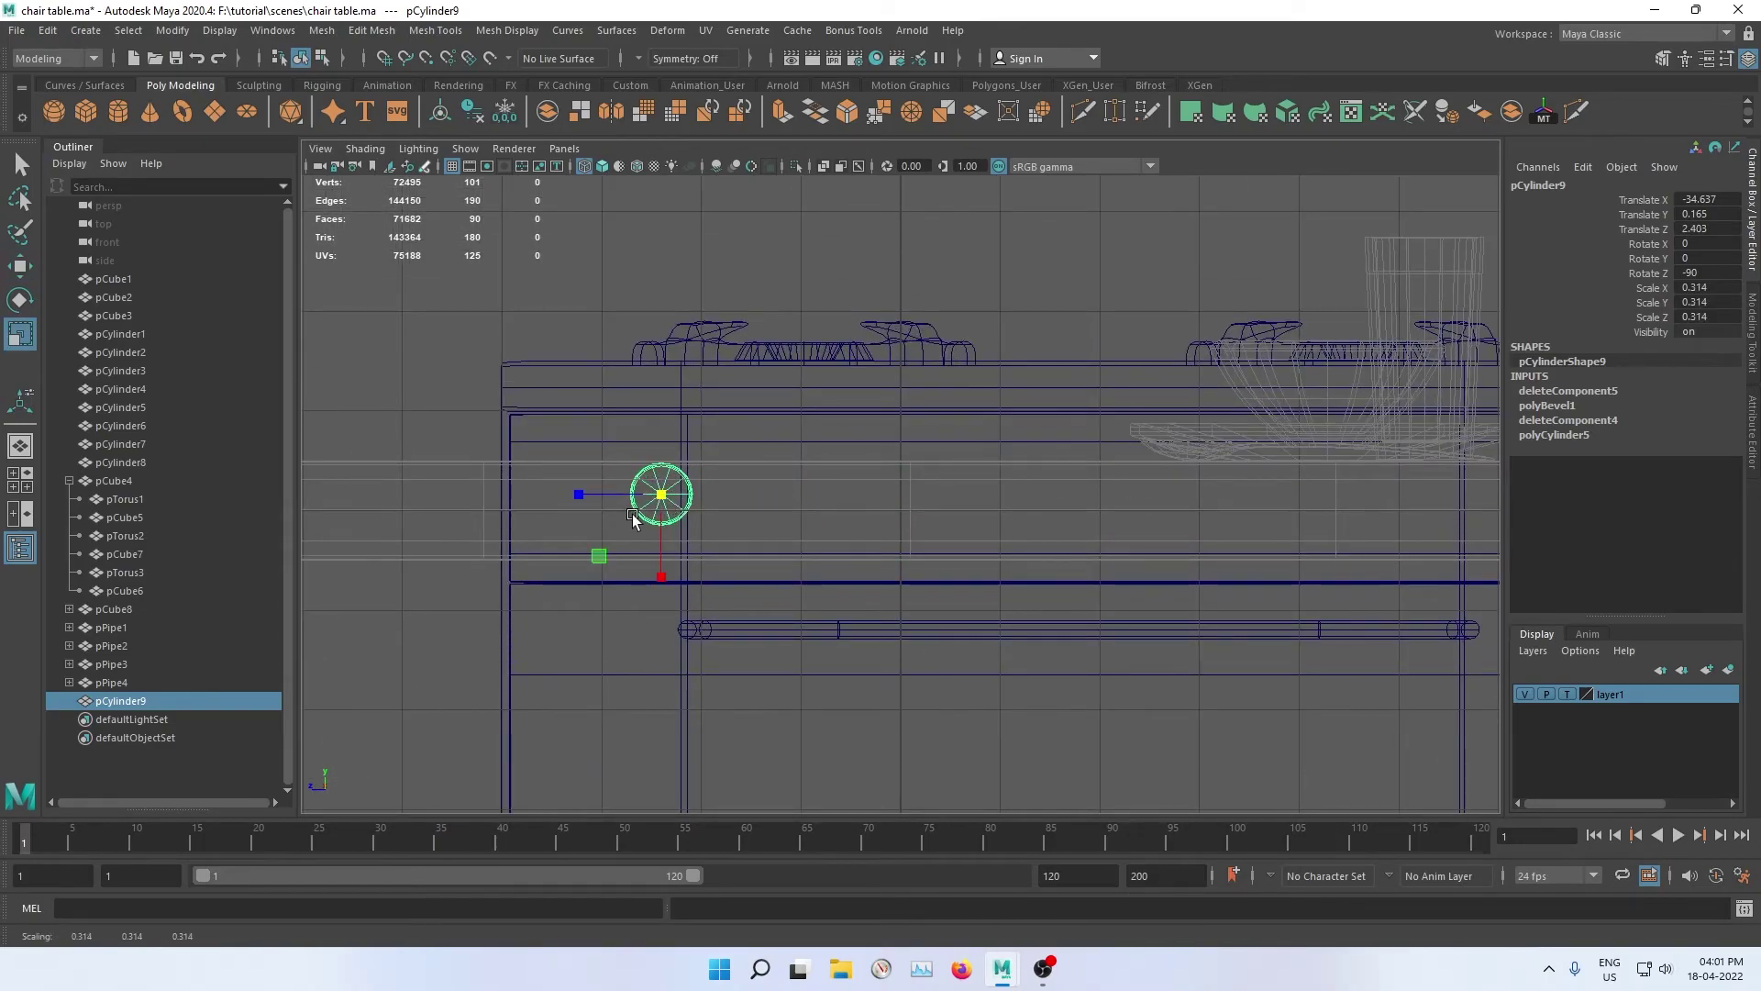
key("space")
key("space")
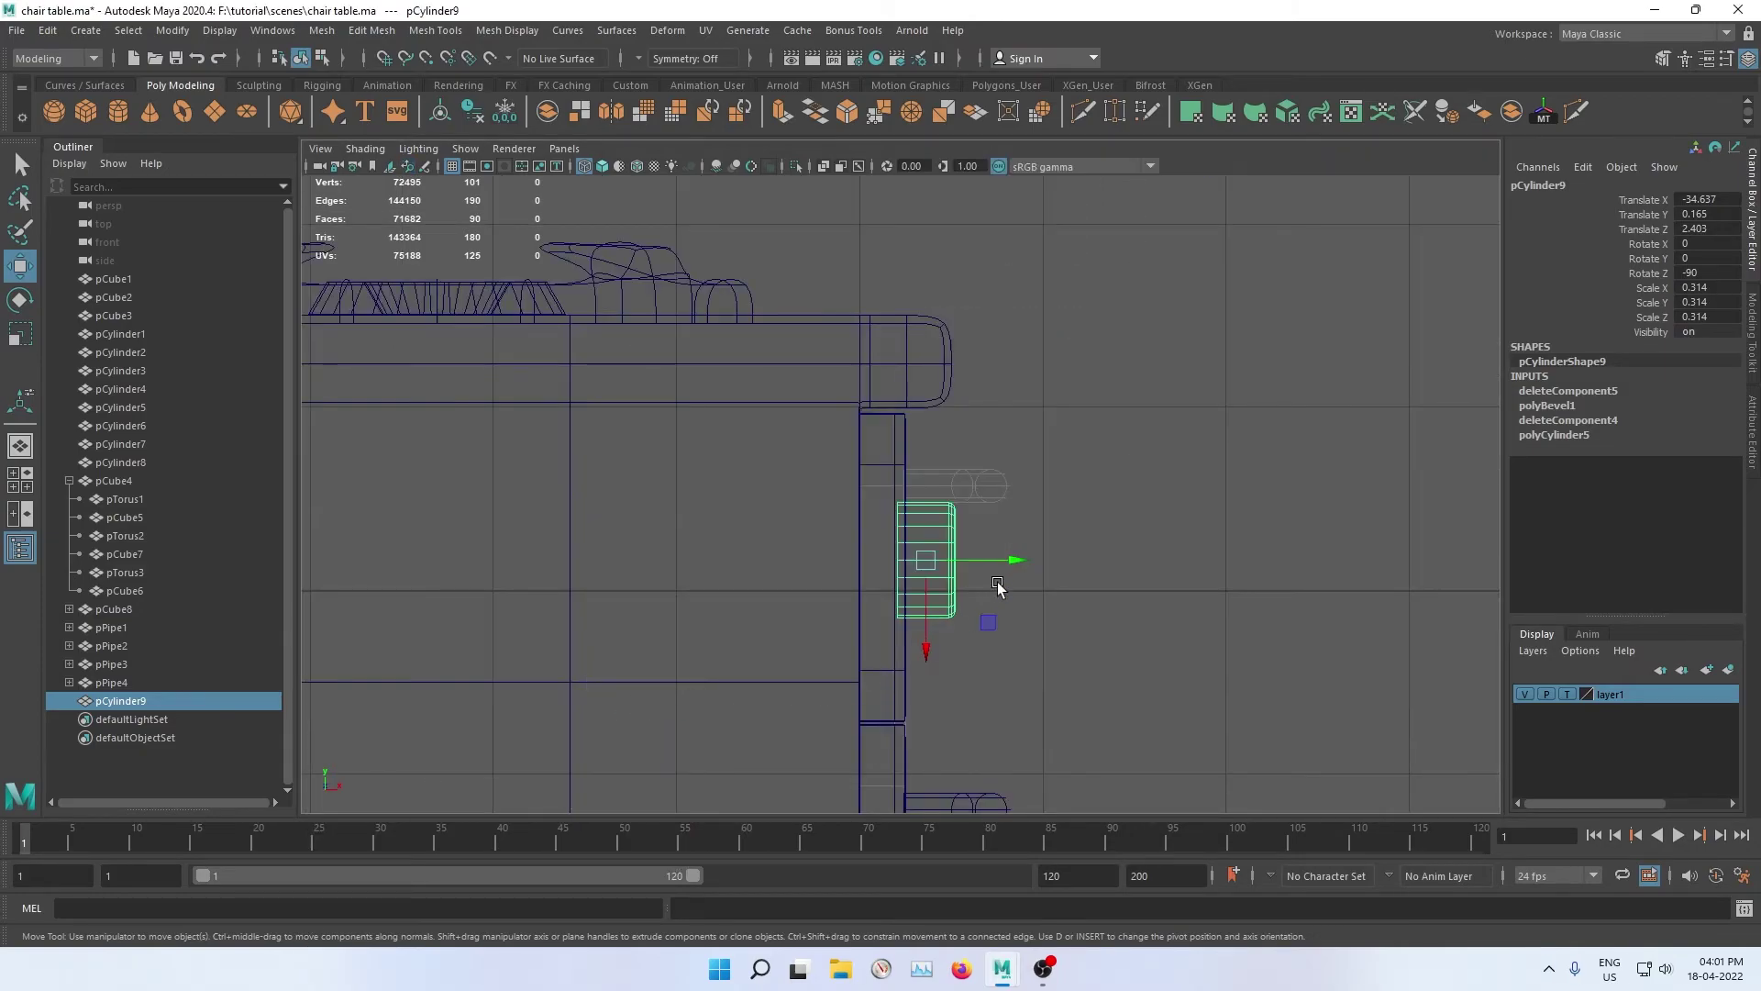
Step: Shift the knob's vertices outward and seat the knob flush on the panel at Translate Z 2.403
key("r")
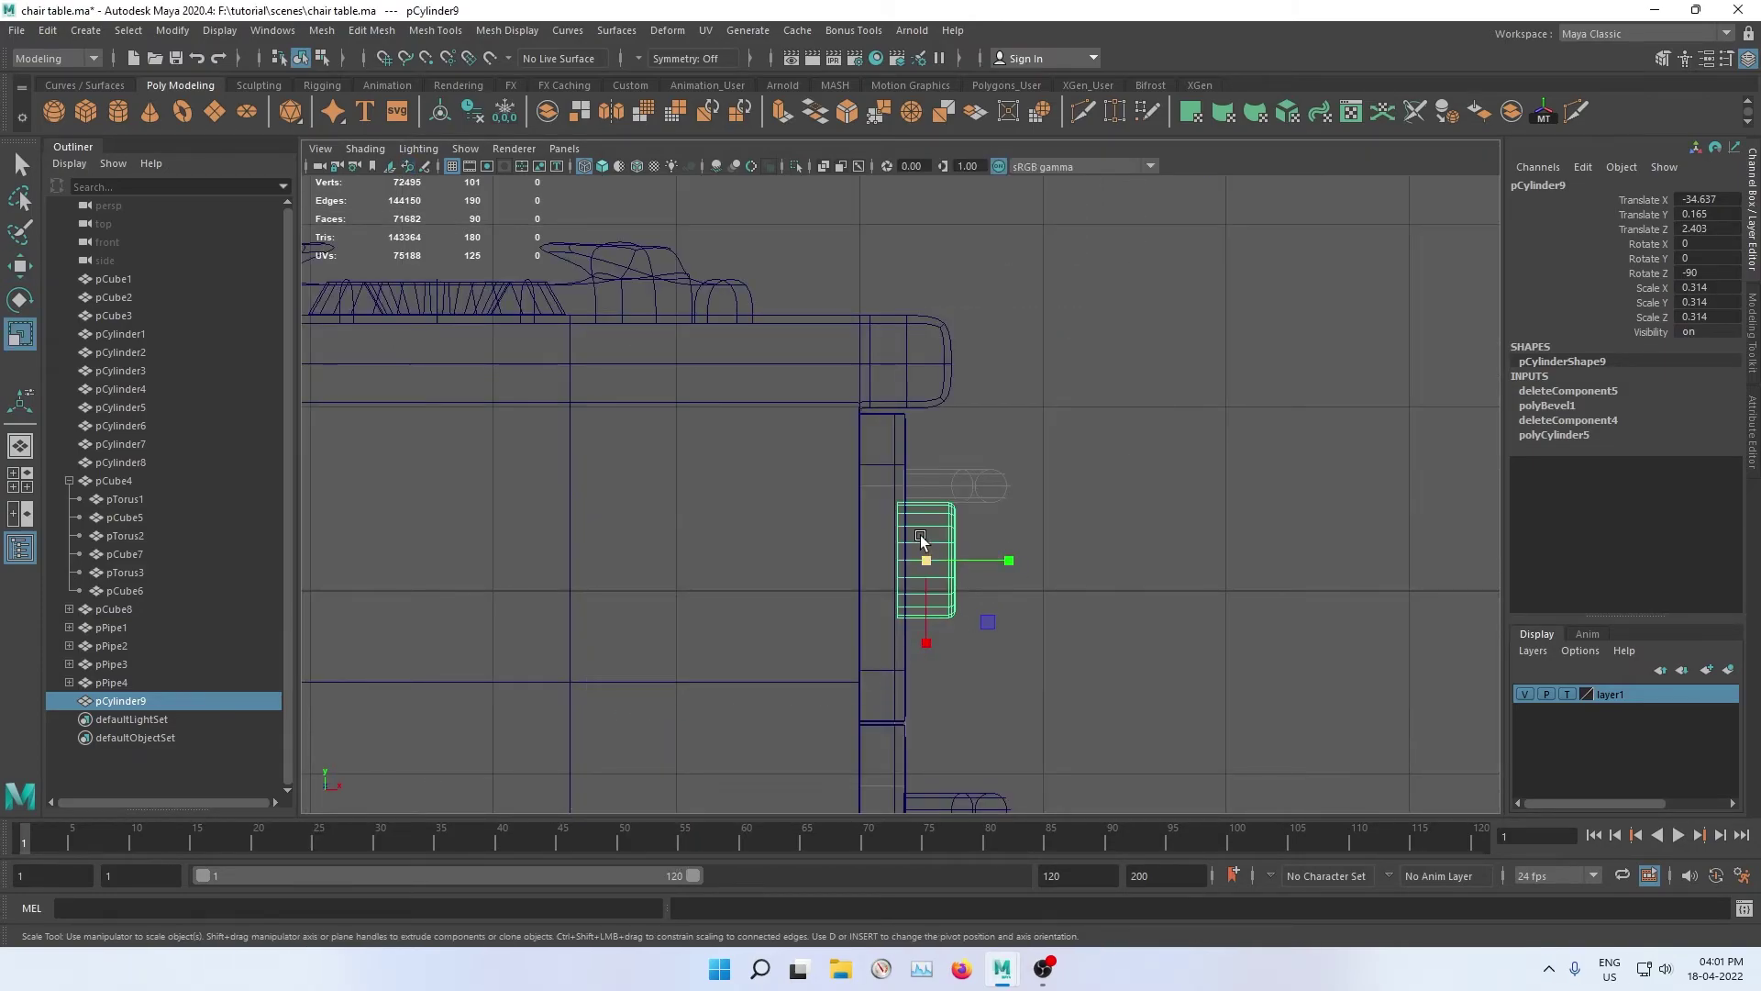
right_click_drag(924, 541, 859, 494)
left_click_drag(823, 463, 922, 694)
key("w")
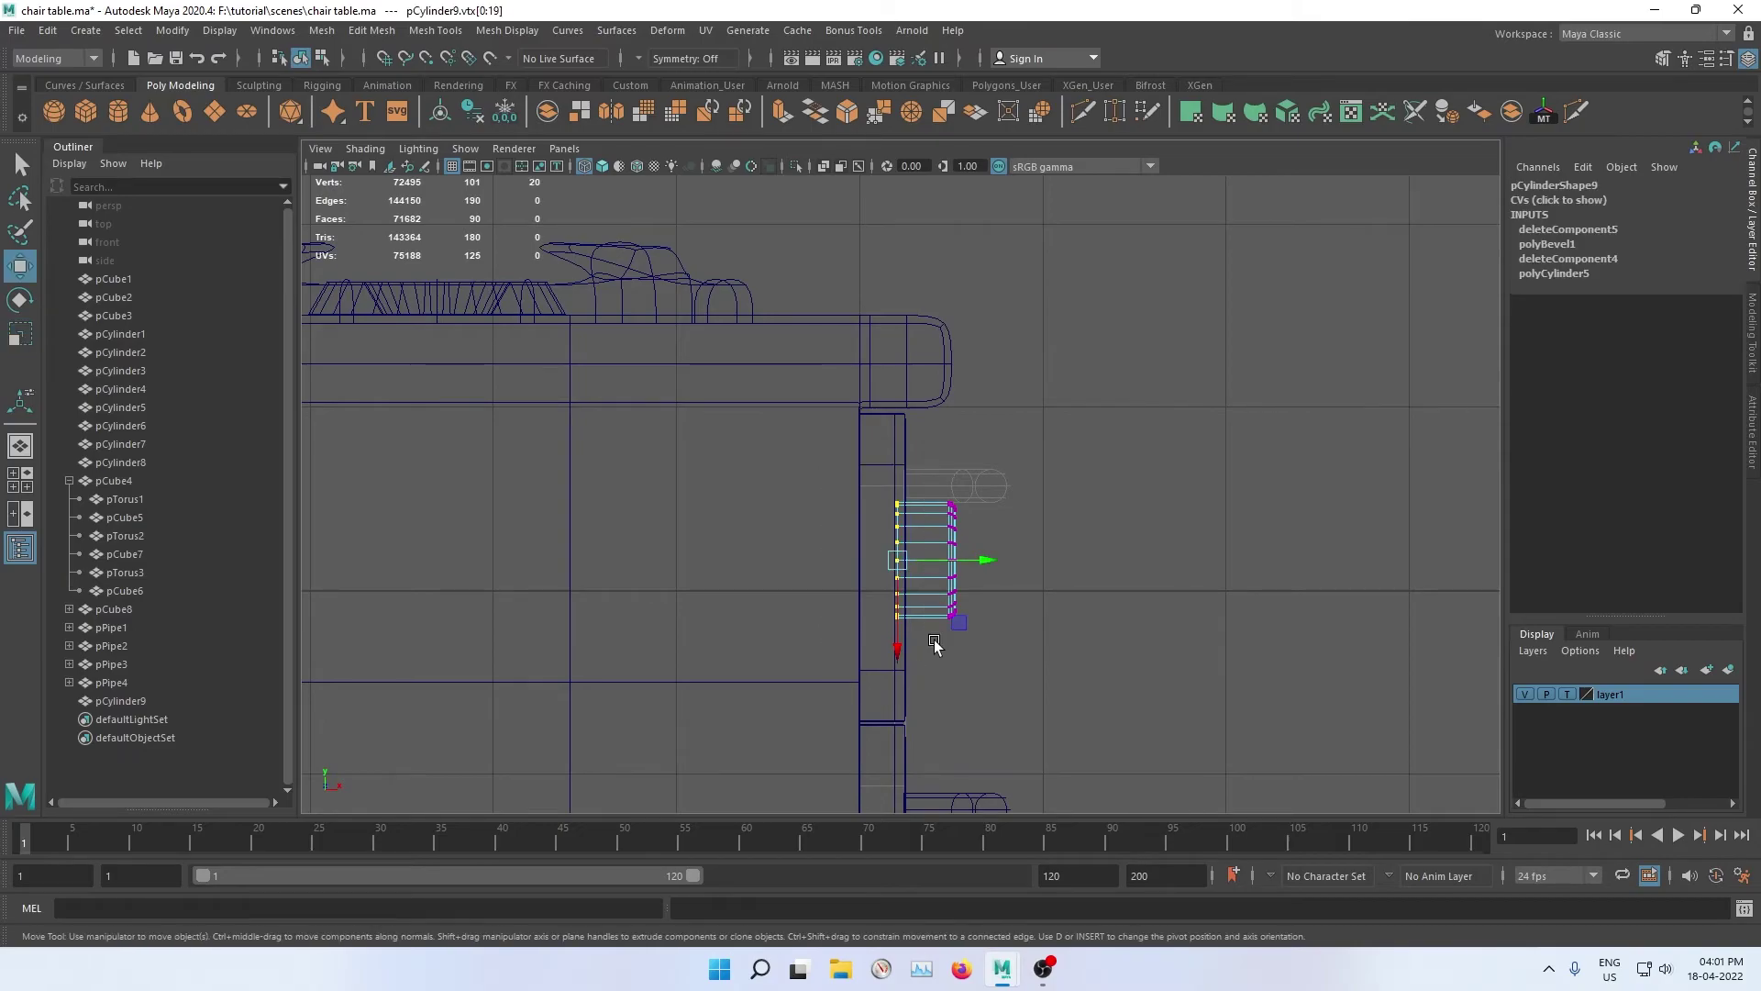
left_click_drag(974, 559, 984, 562)
right_click_drag(996, 566, 1020, 439)
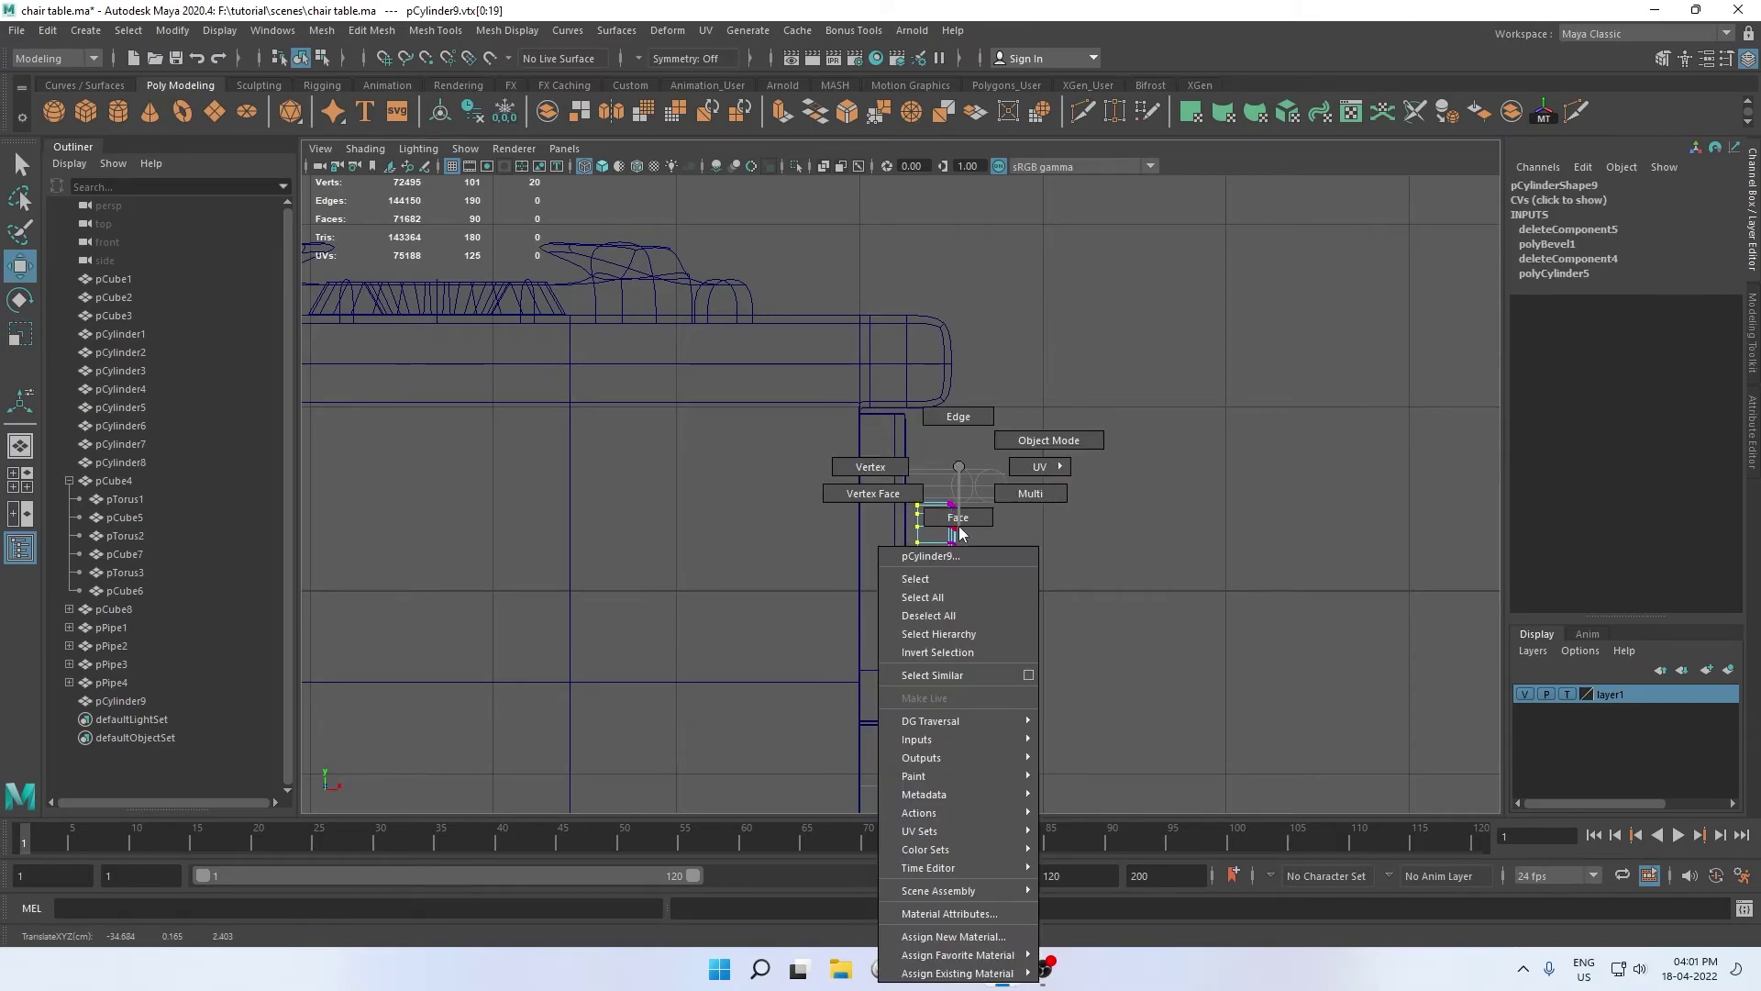
left_click_drag(999, 558, 997, 558)
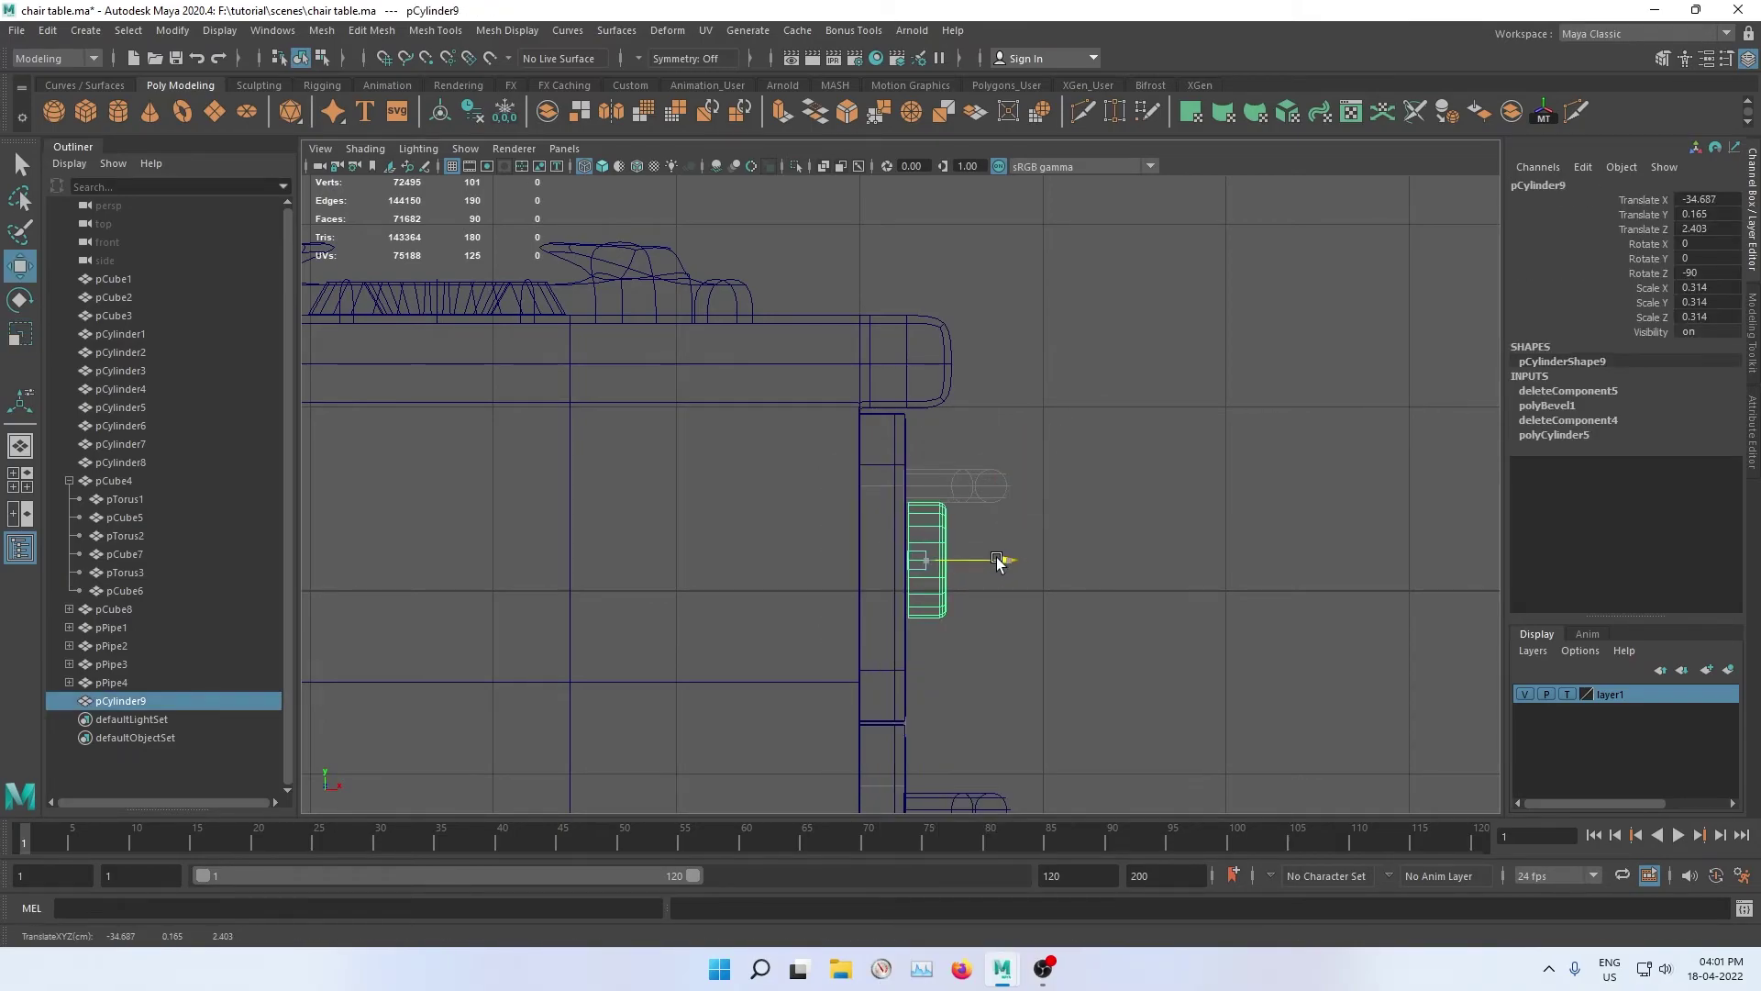
scroll(877, 538, "up", 3)
scroll(902, 545, "up", 2)
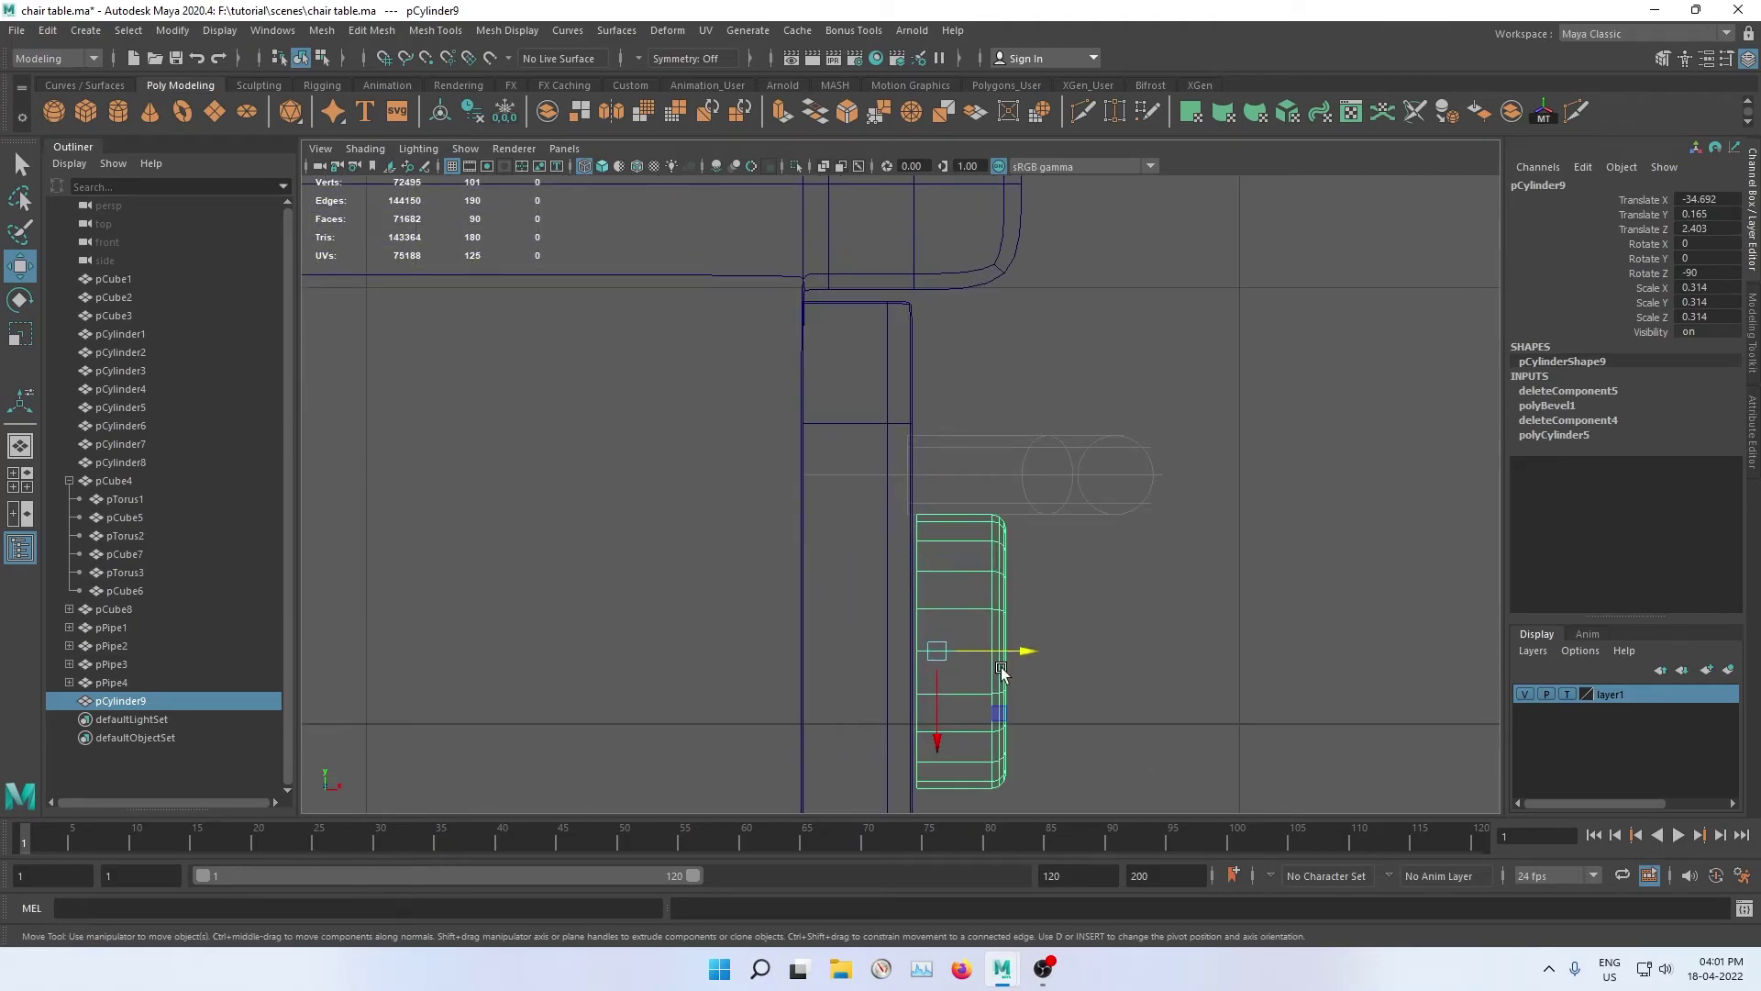
scroll(888, 608, "up", 2)
scroll(817, 563, "up", 1)
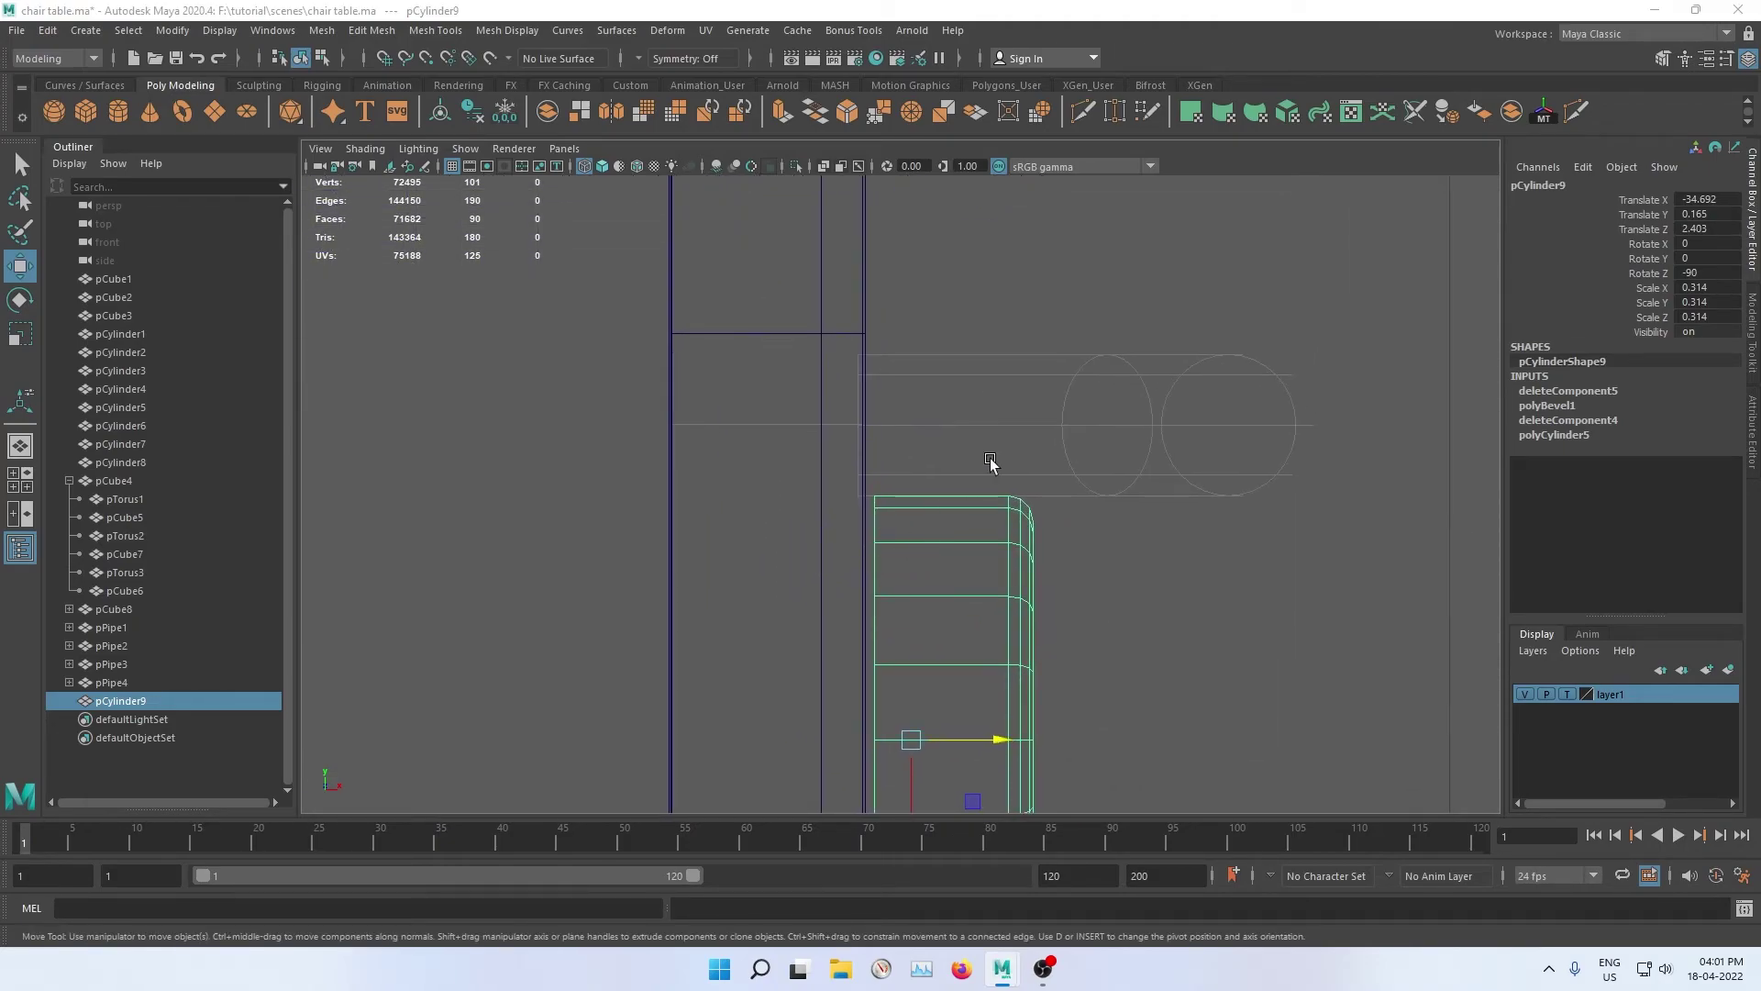
key("space")
key("space")
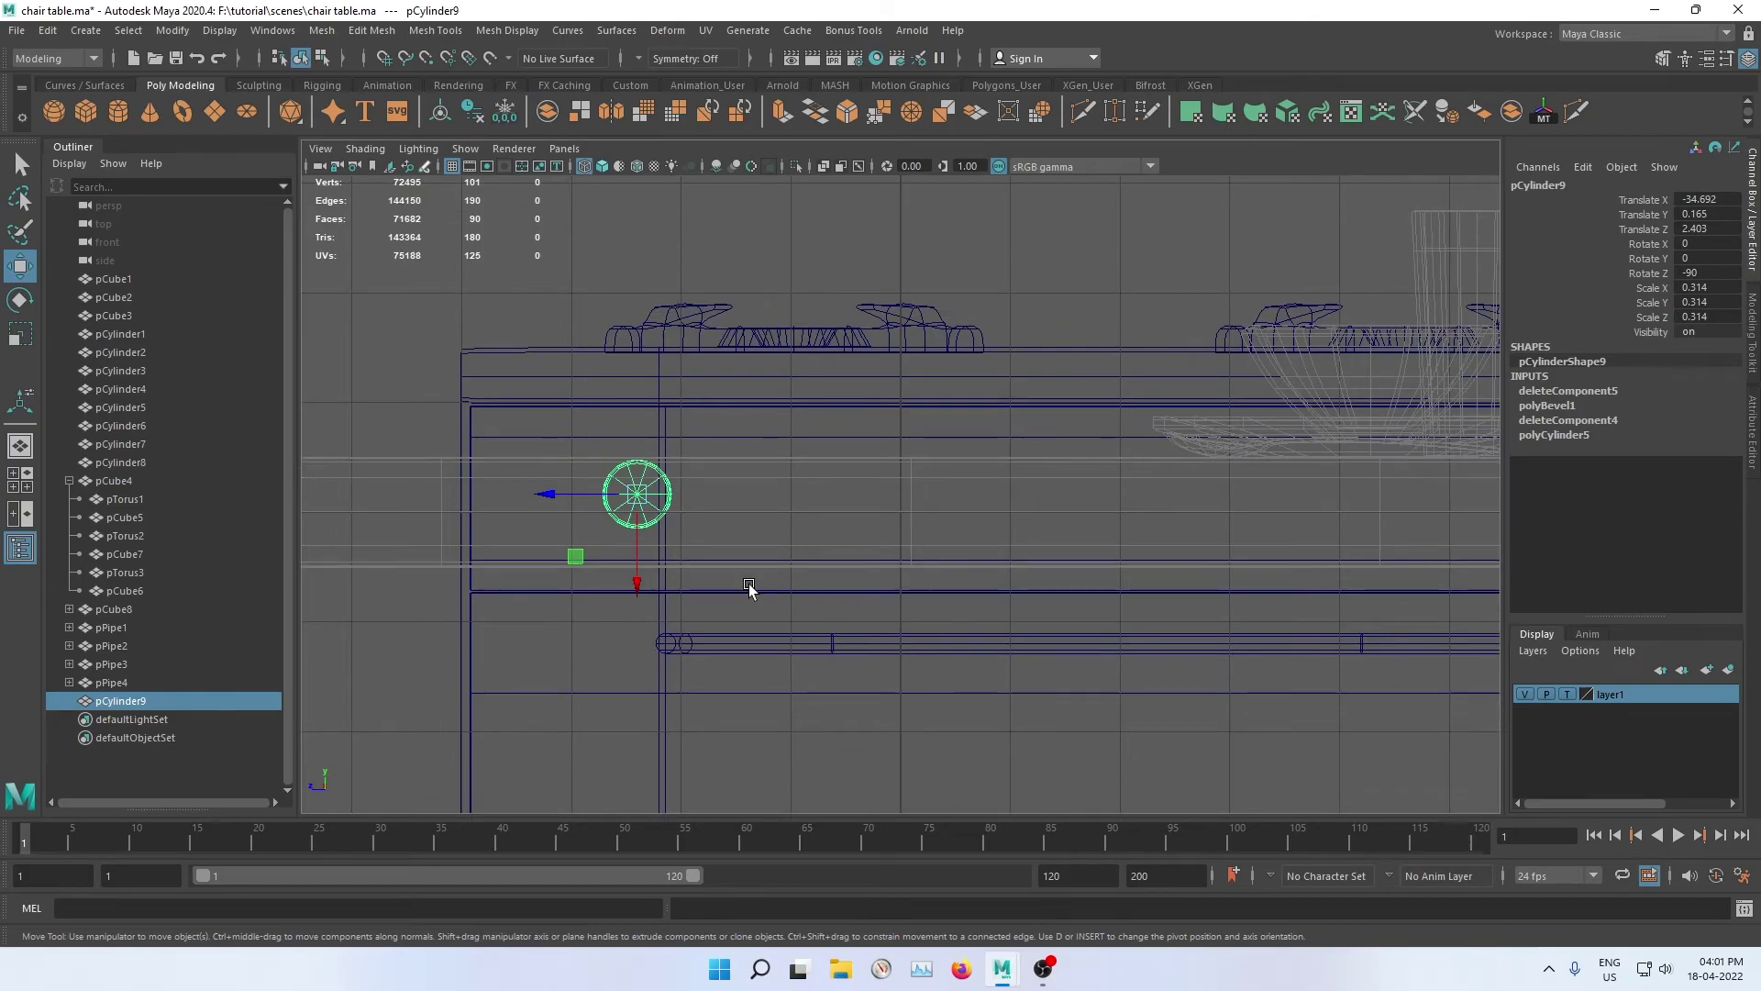
Step: Try duplicating the knob to the right, then delete the three trial copies
middle_click_drag(748, 583, 722, 648, "alt")
key("ctrl+d")
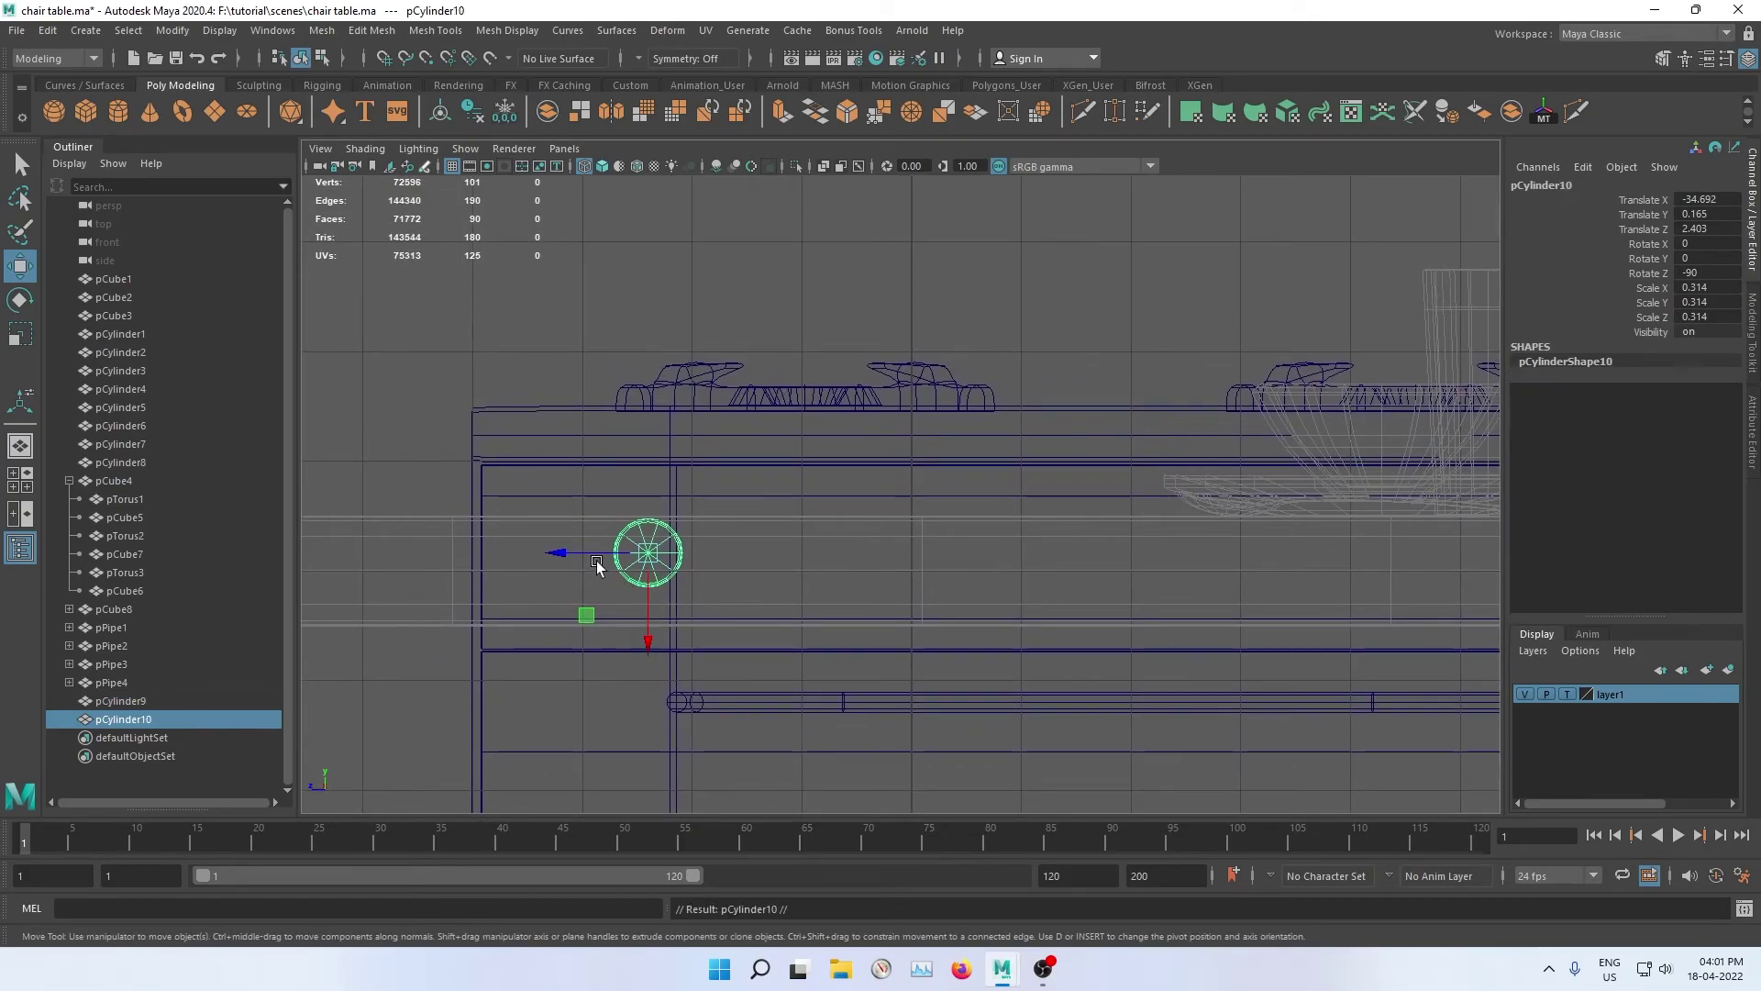
left_click_drag(588, 558, 977, 557)
key("ctrl+d")
key("ctrl+d")
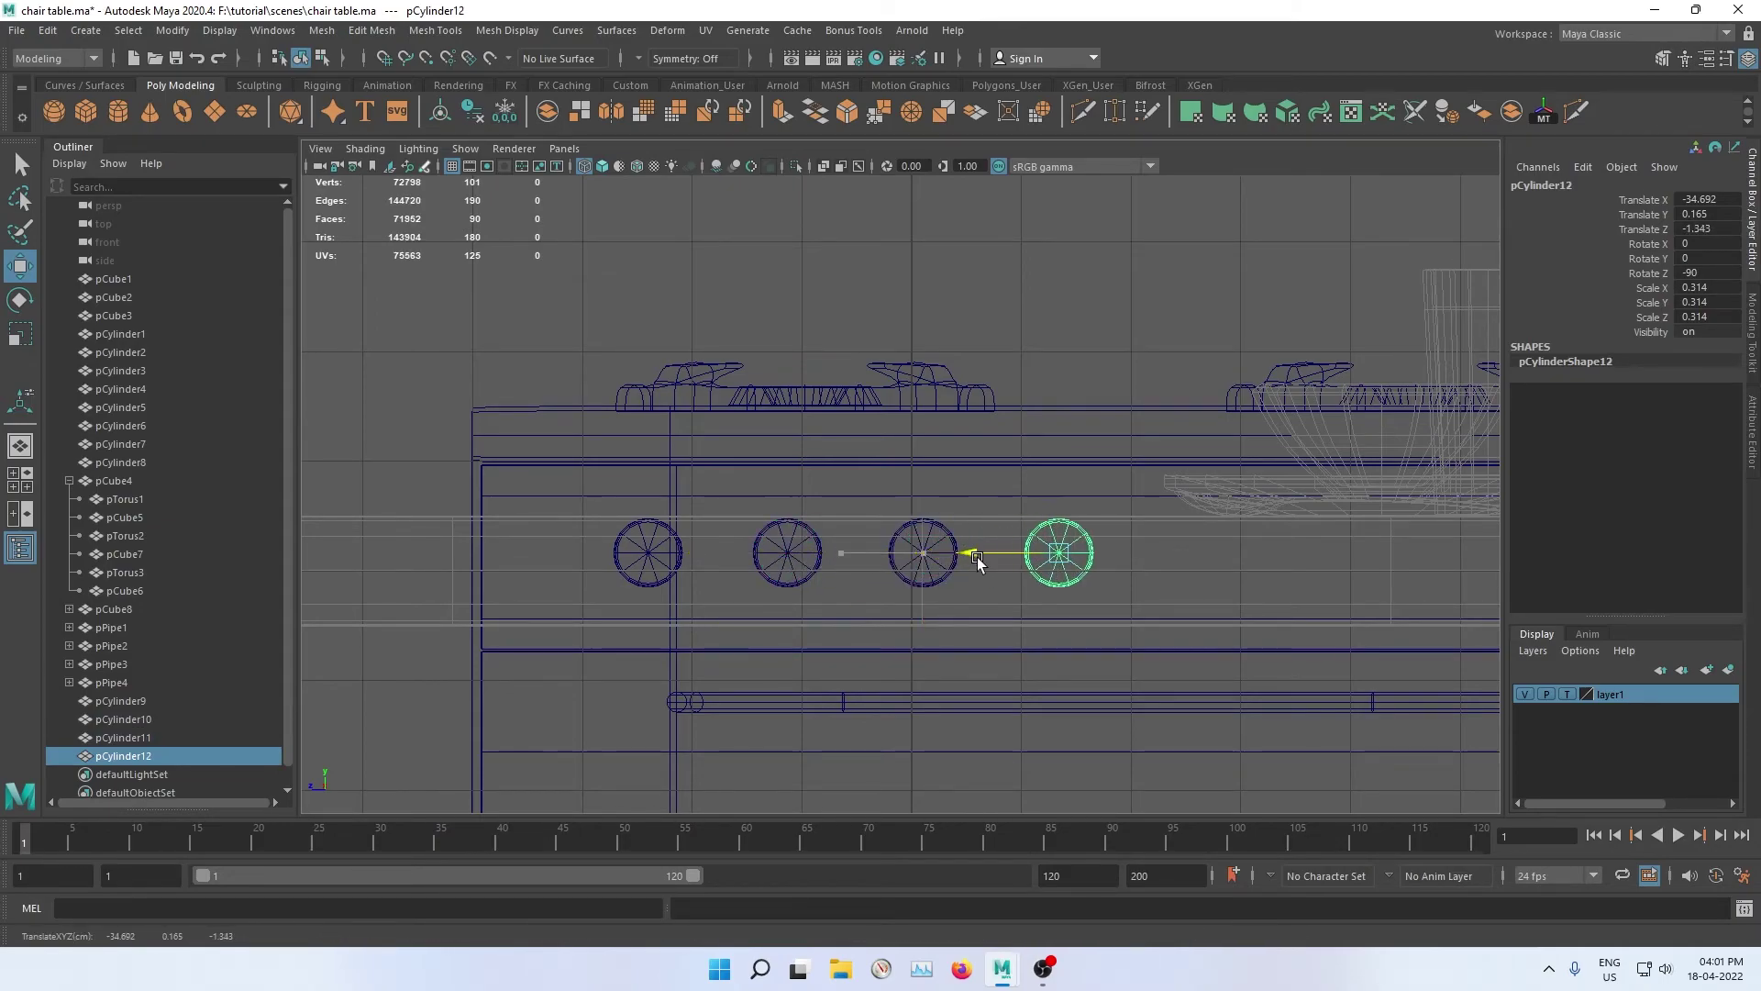
middle_click_drag(1000, 605, 821, 653, "alt")
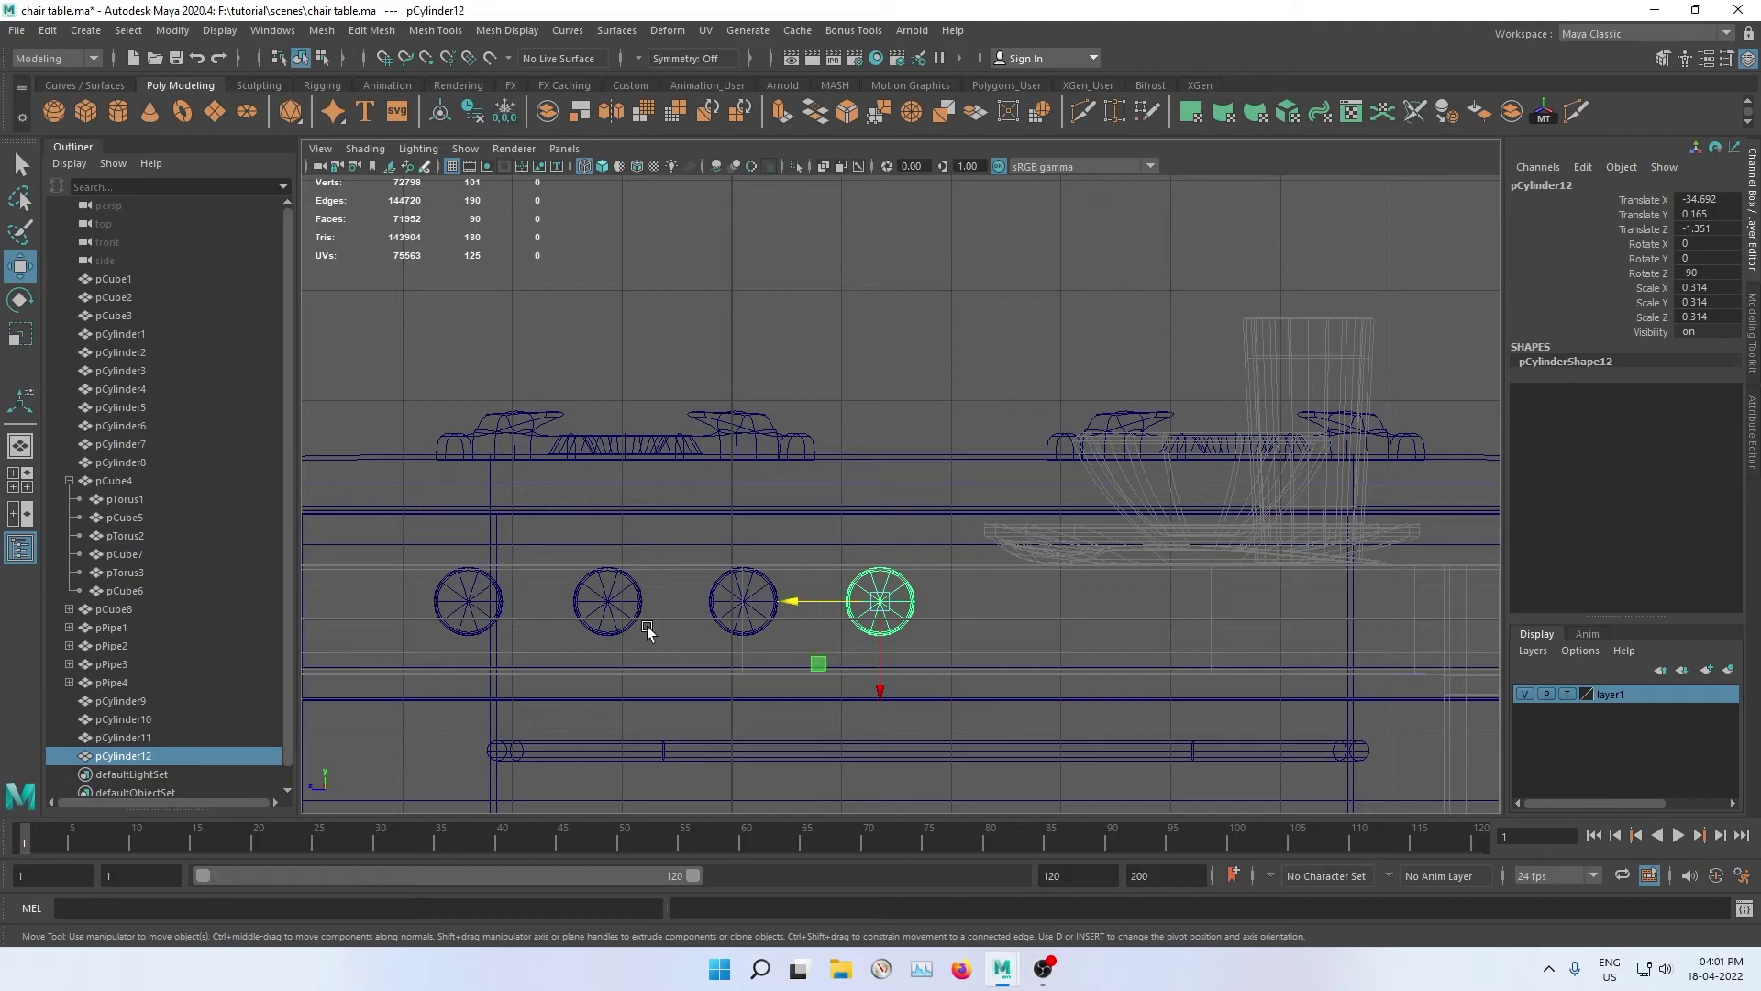
left_click_drag(645, 603, 888, 608)
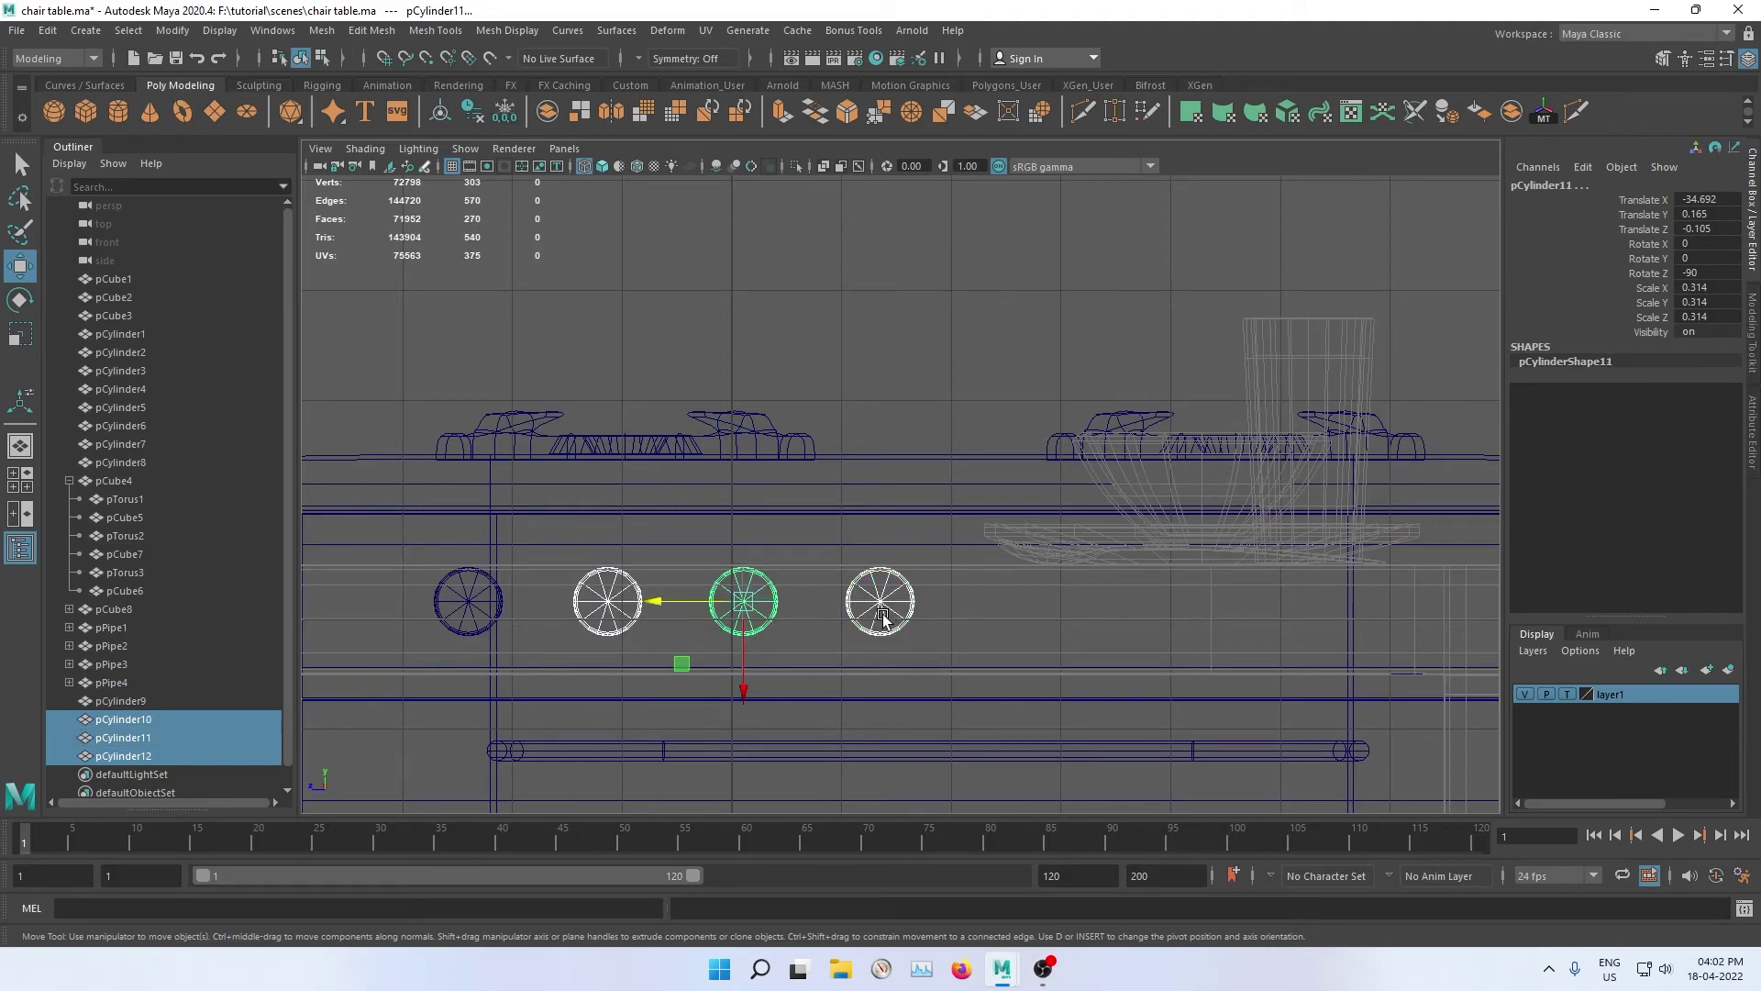
key("Delete")
Step: Move the remaining knob further left and duplicate it three times at equal spacing
middle_click_drag(626, 616, 688, 602, "alt")
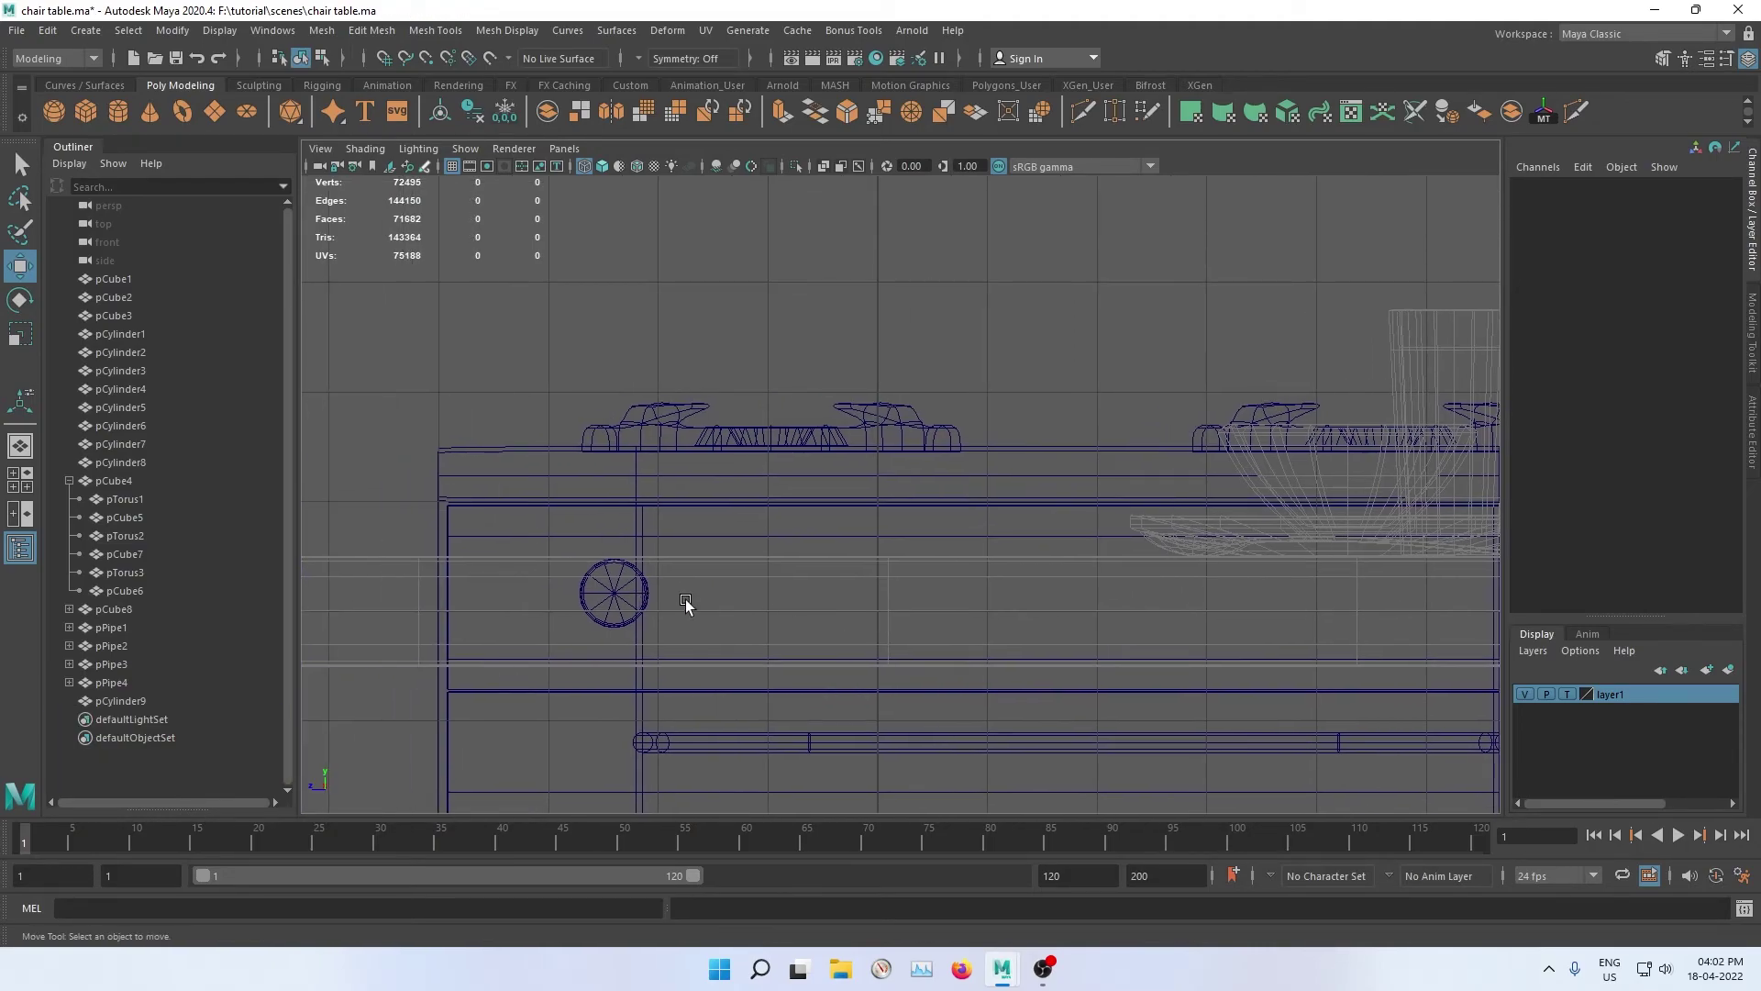
left_click(610, 592)
left_click_drag(538, 597, 514, 600)
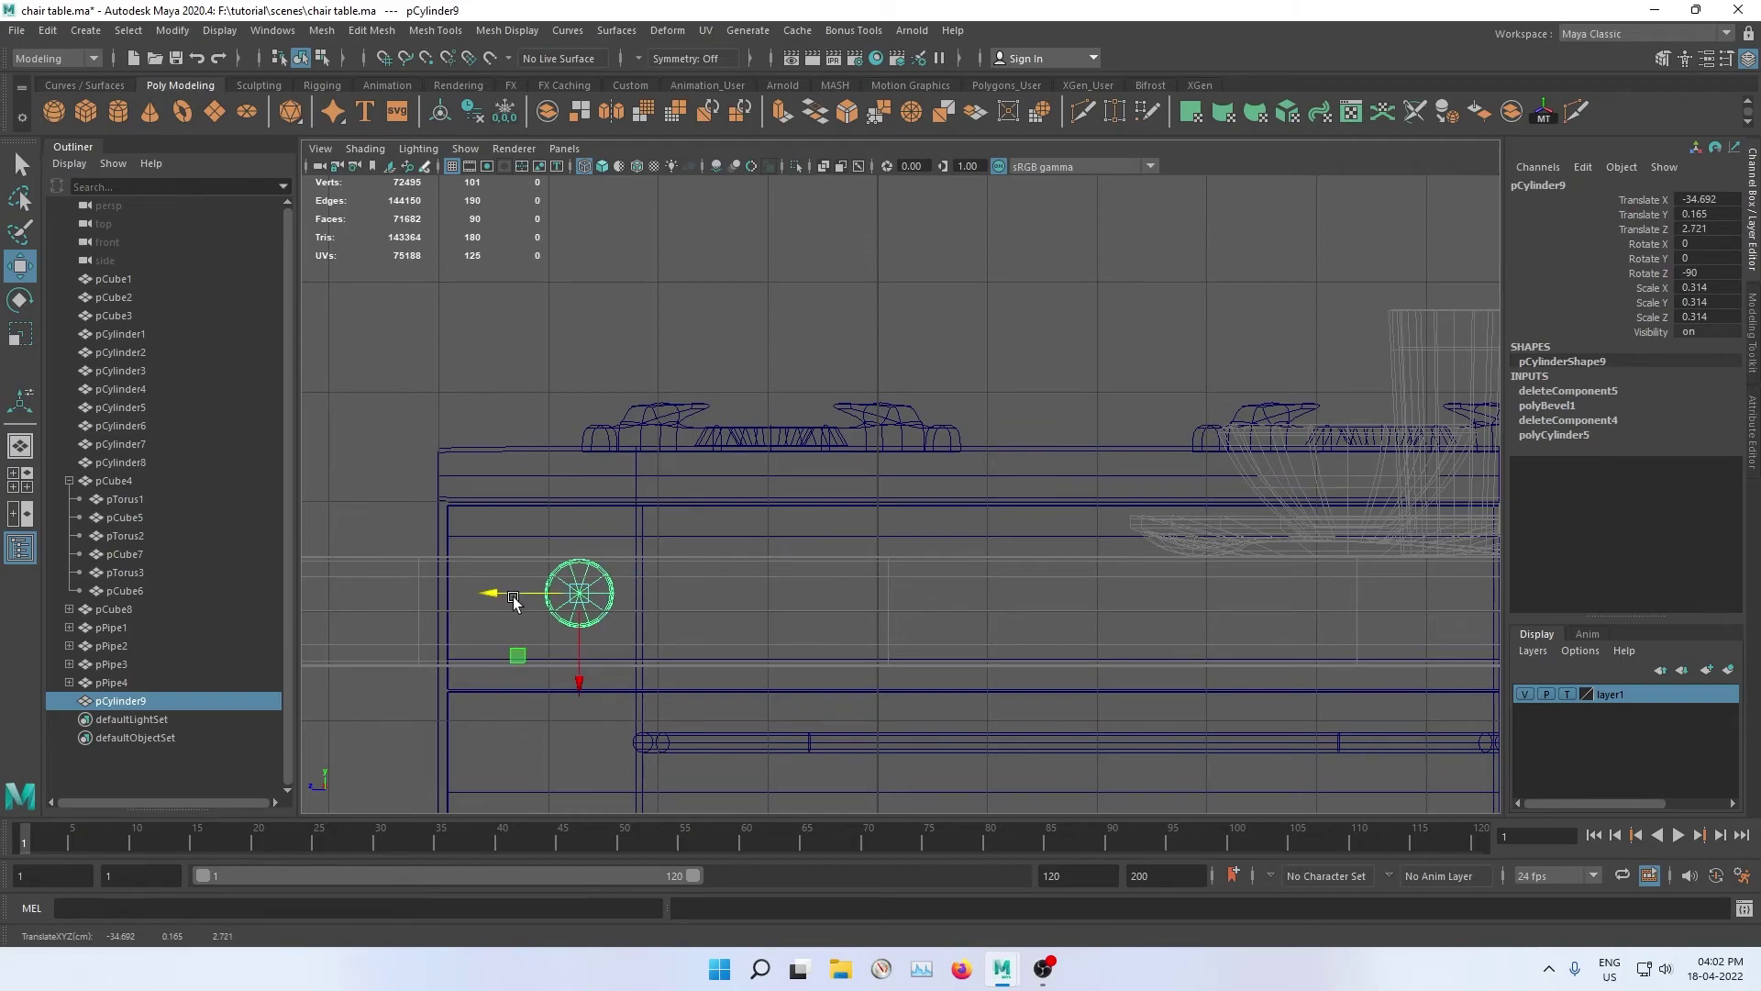
key("ctrl+d")
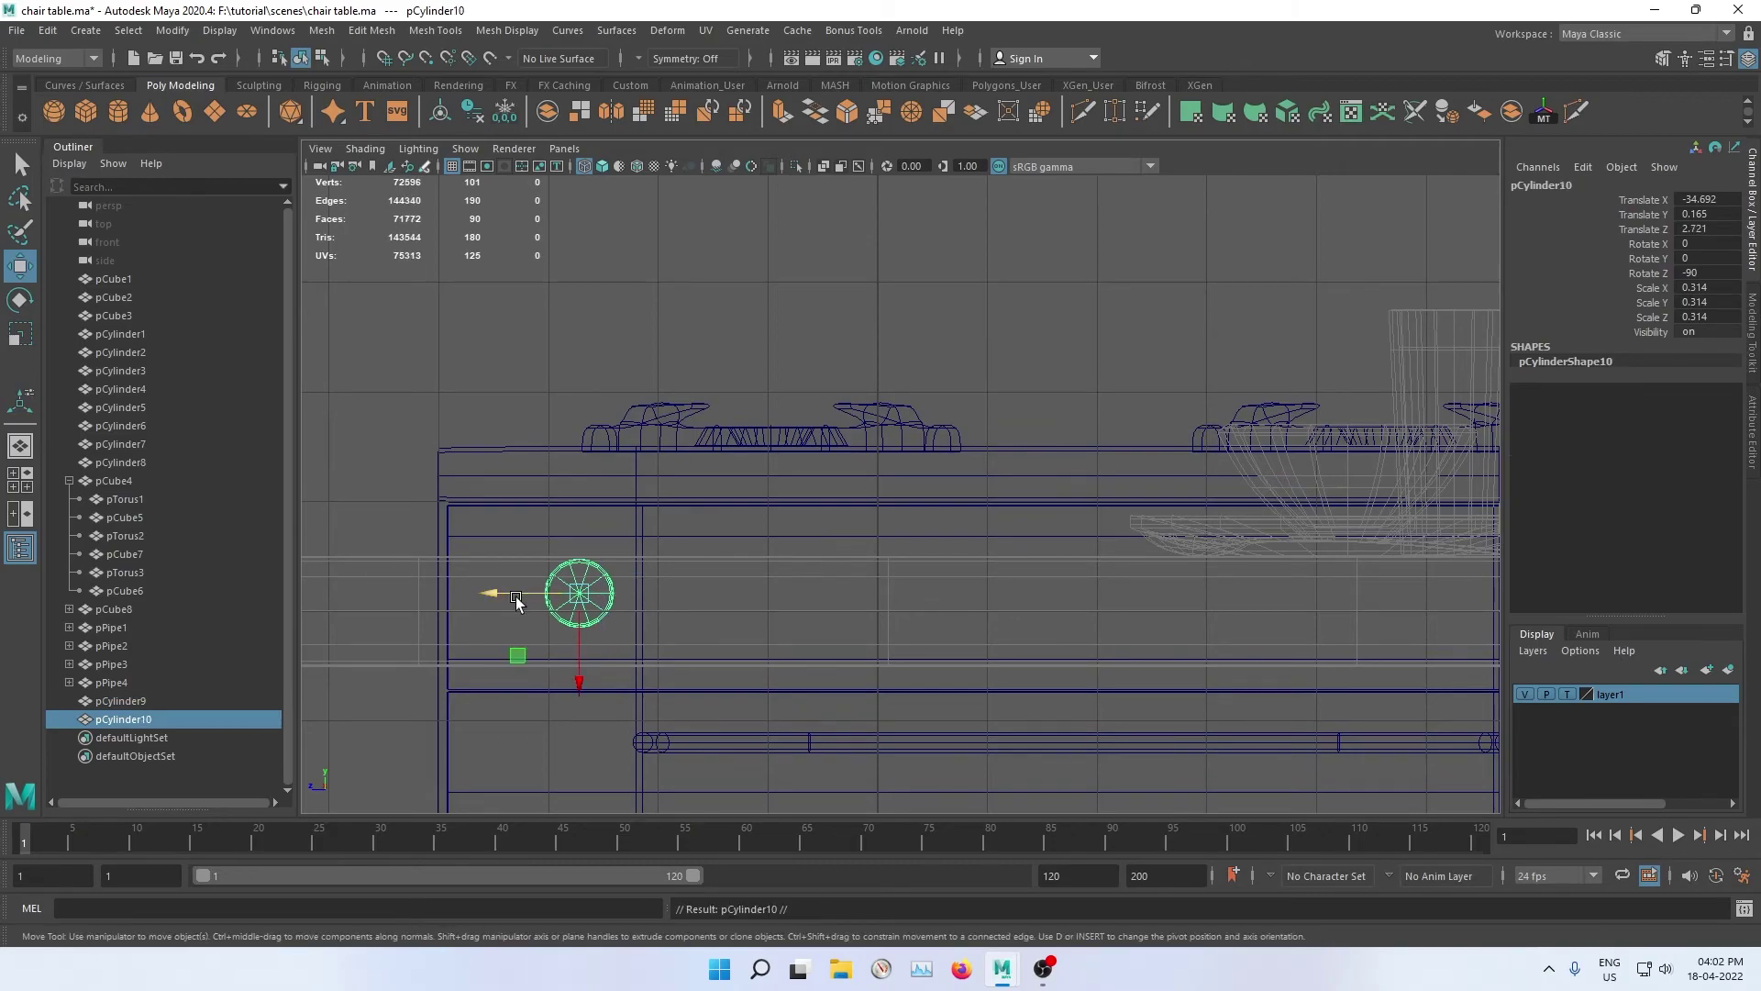
left_click_drag(514, 601, 698, 600)
key("shift+d")
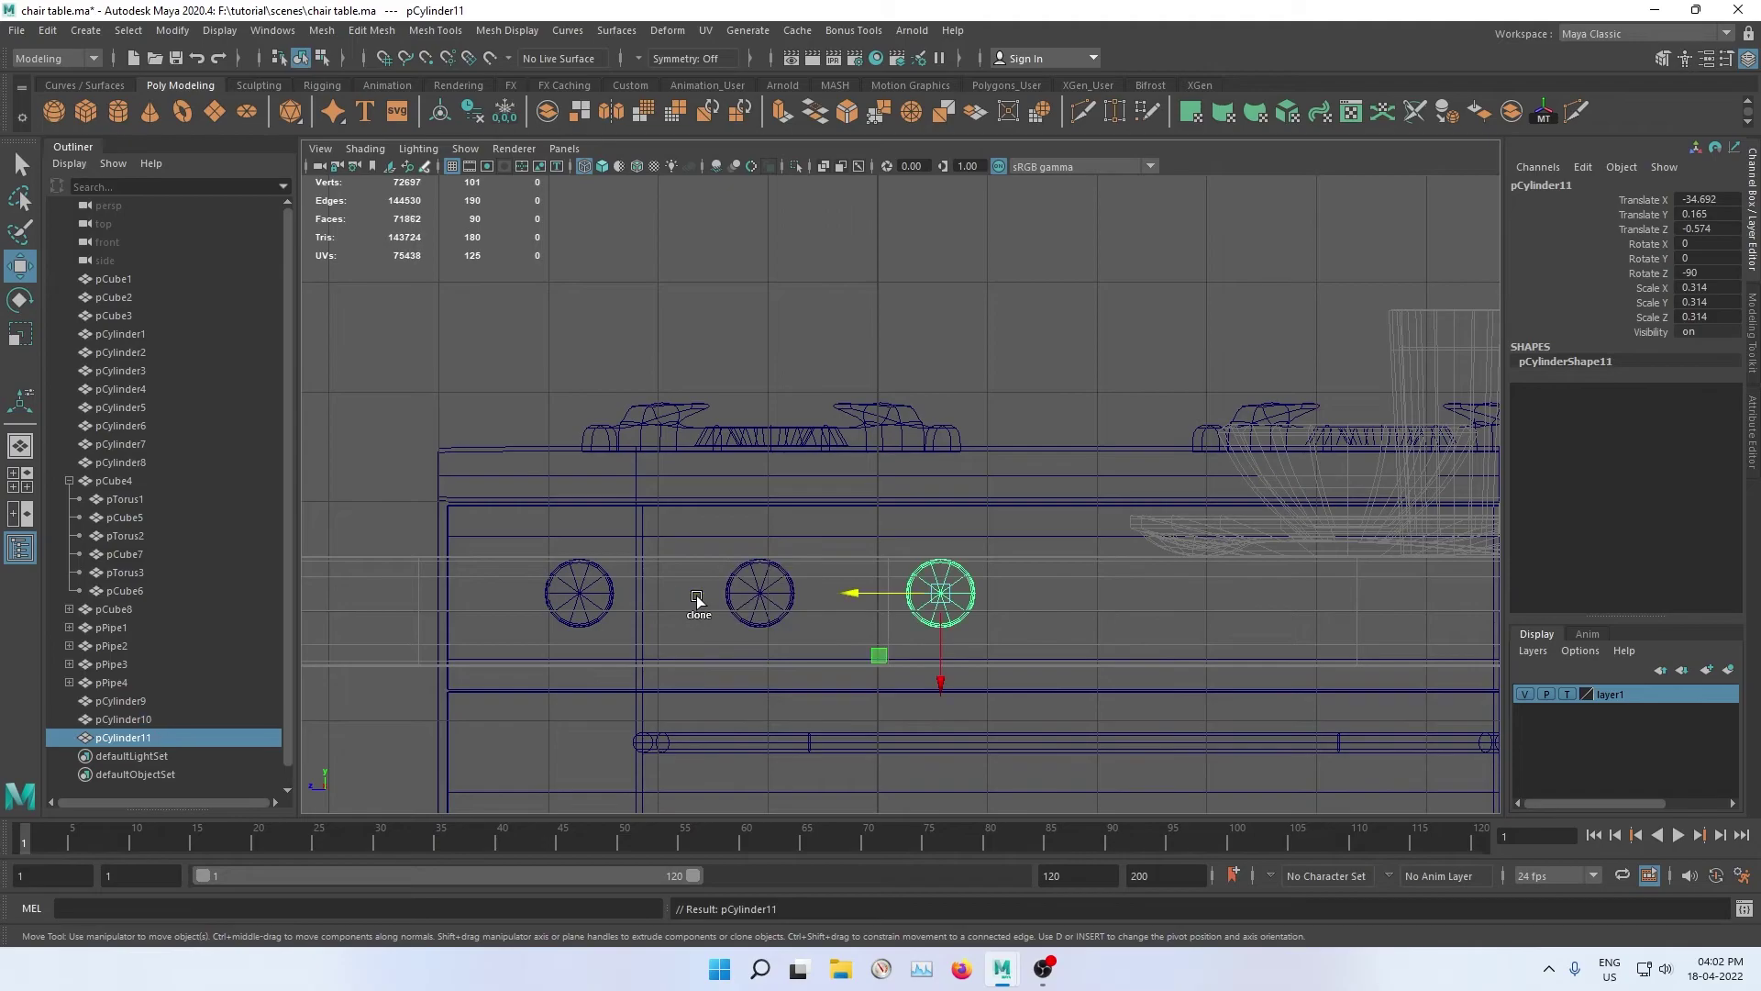
key("shift+d")
Step: Add a fifth knob further right along the stove front and adjust its scale
scroll(933, 631, "down", 5)
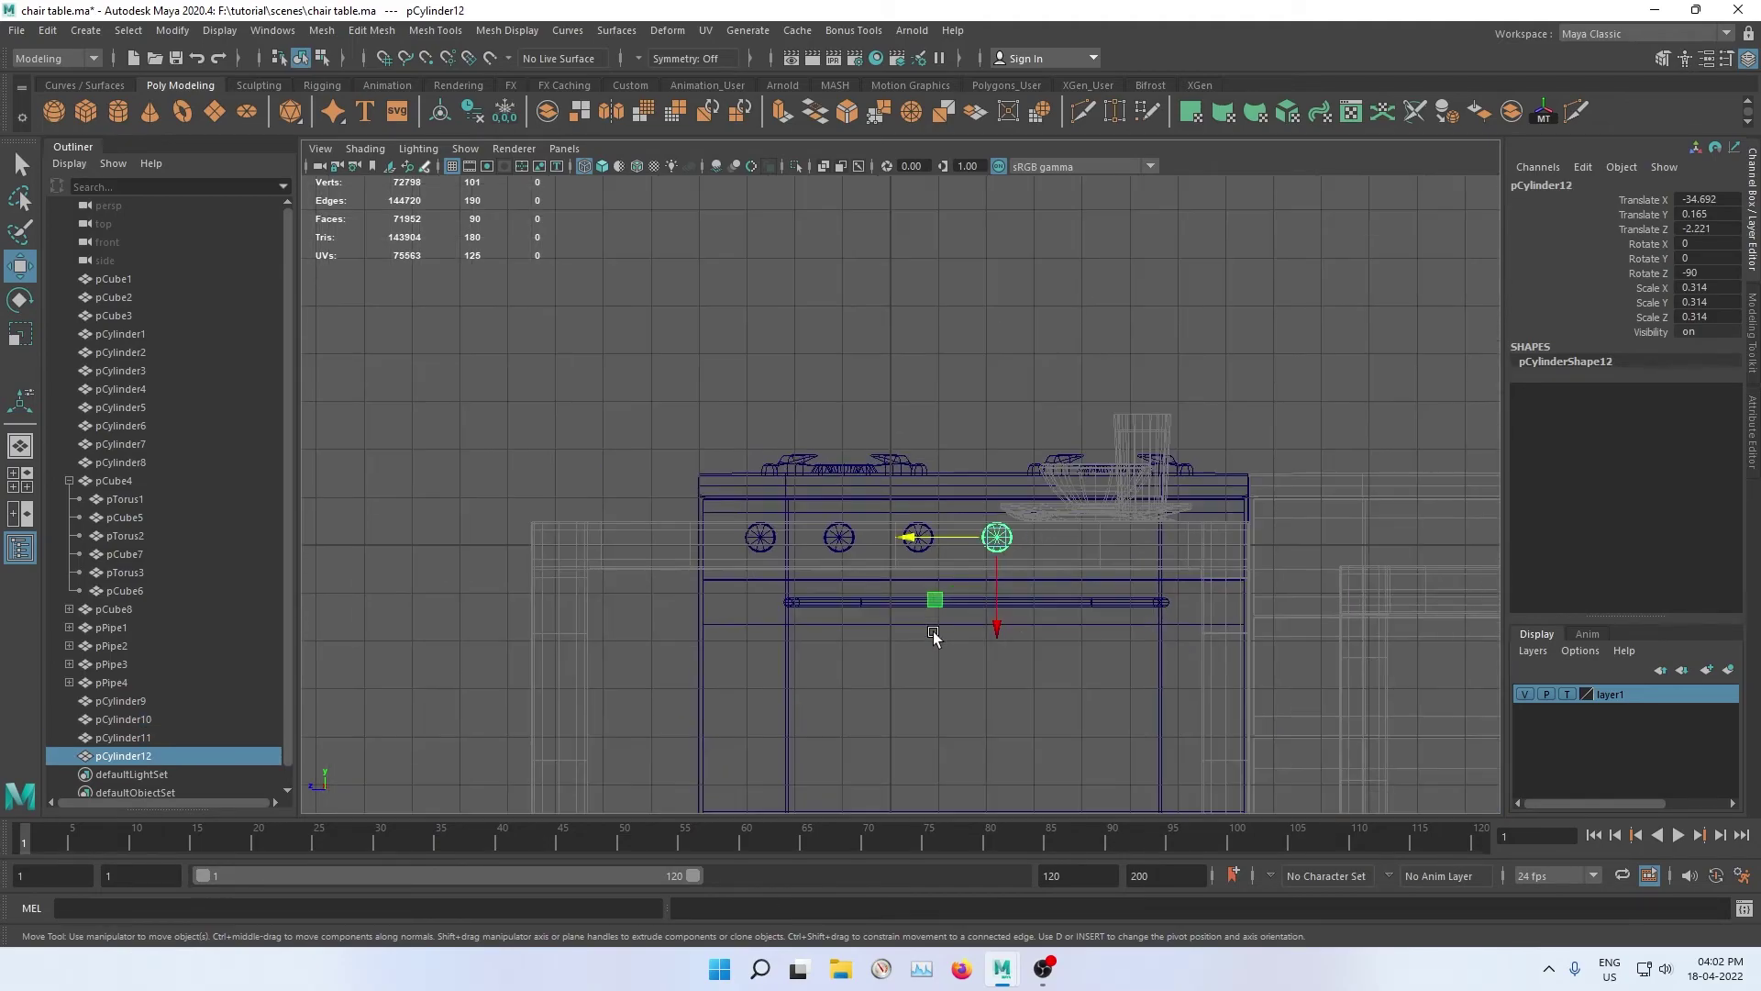
middle_click_drag(933, 631, 813, 637, "alt")
scroll(805, 615, "up", 3)
key("ctrl+d")
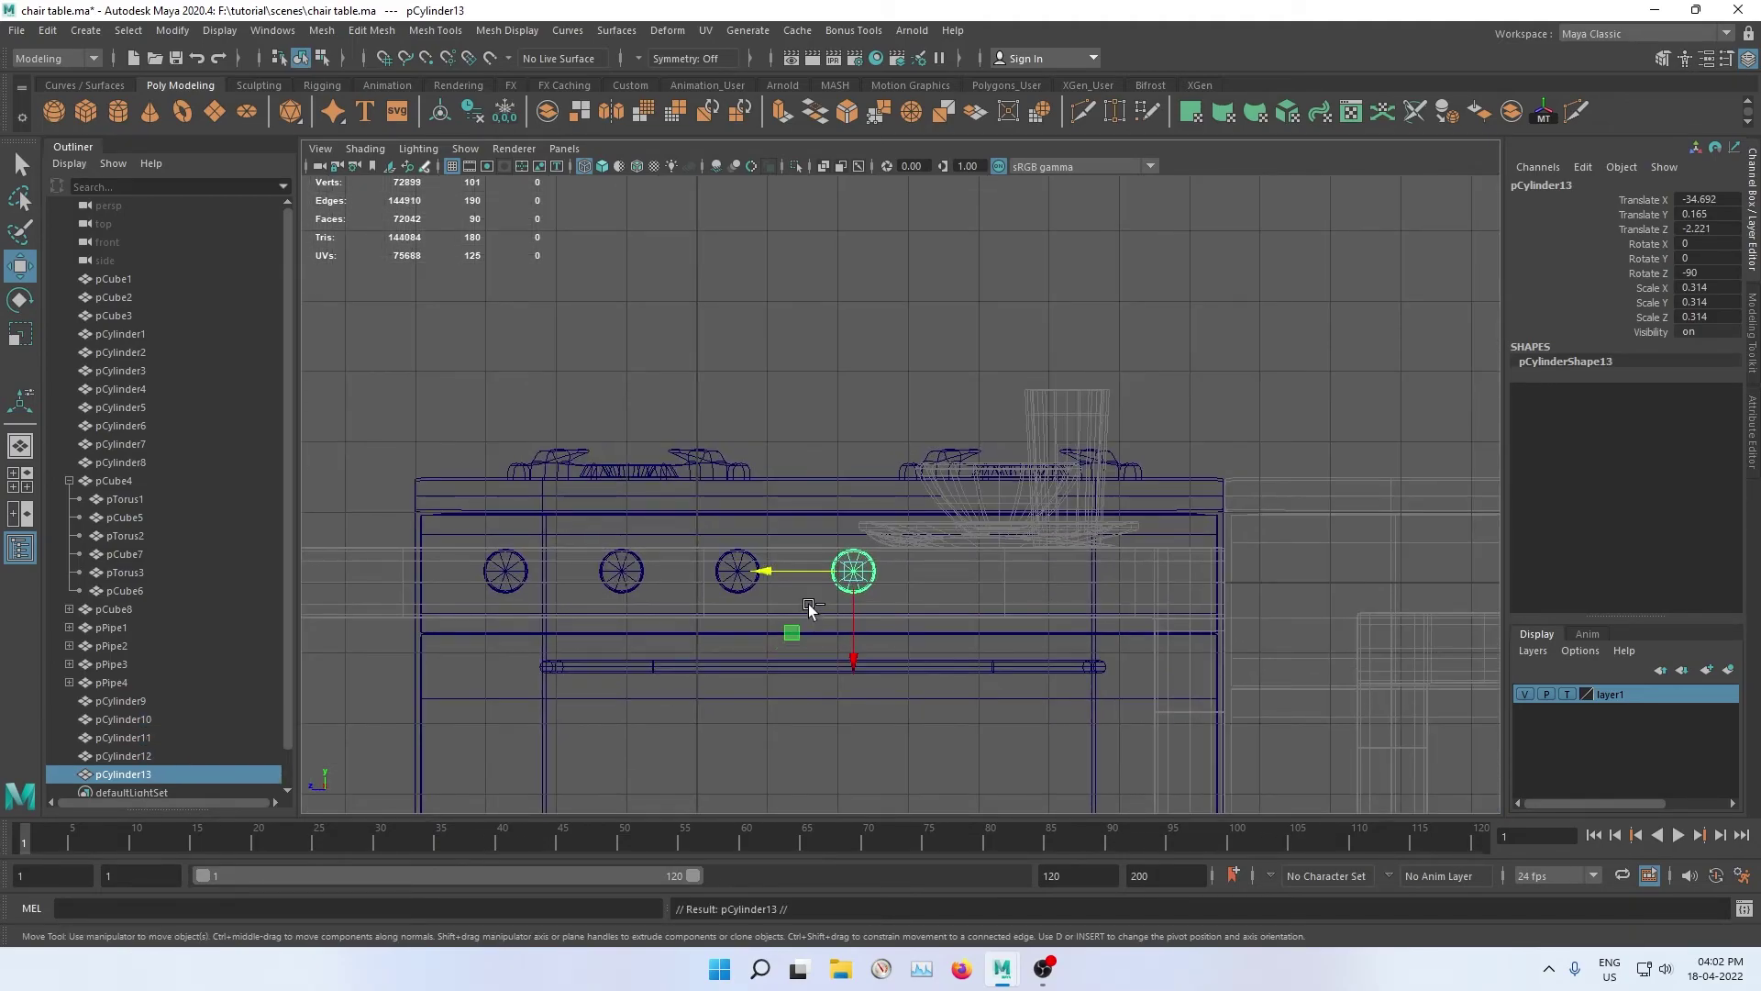
left_click_drag(781, 571, 908, 569)
key("r")
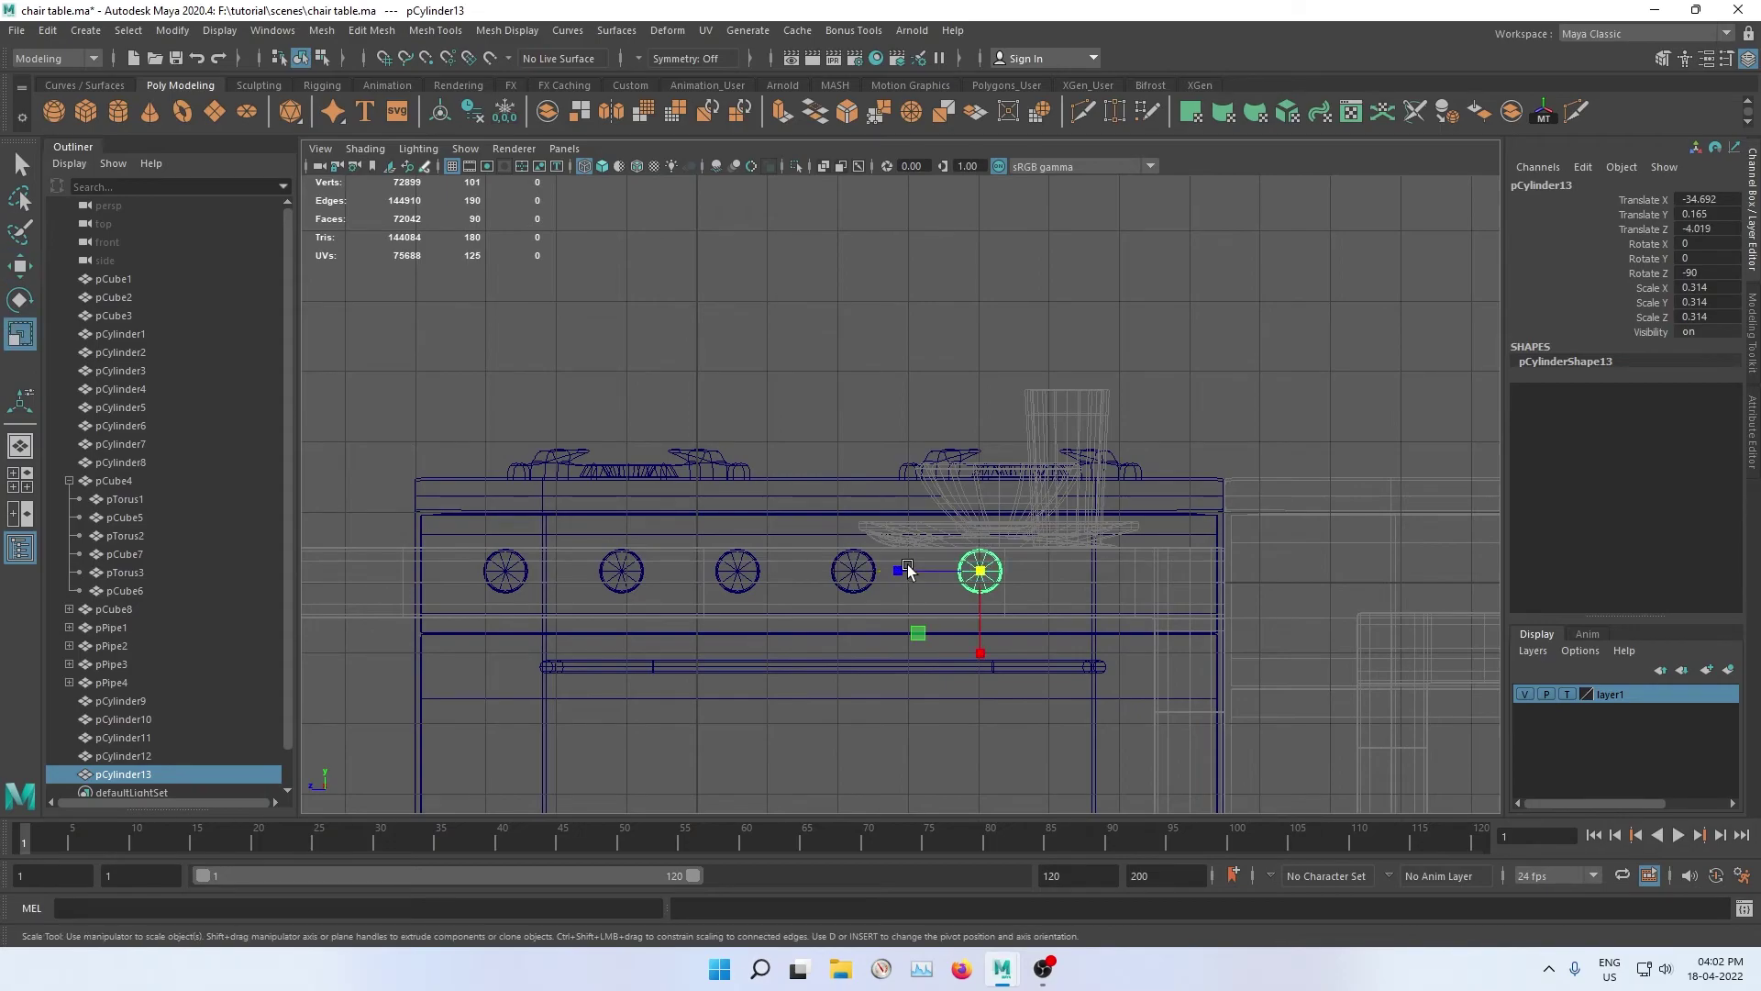
left_click_drag(919, 642, 903, 642)
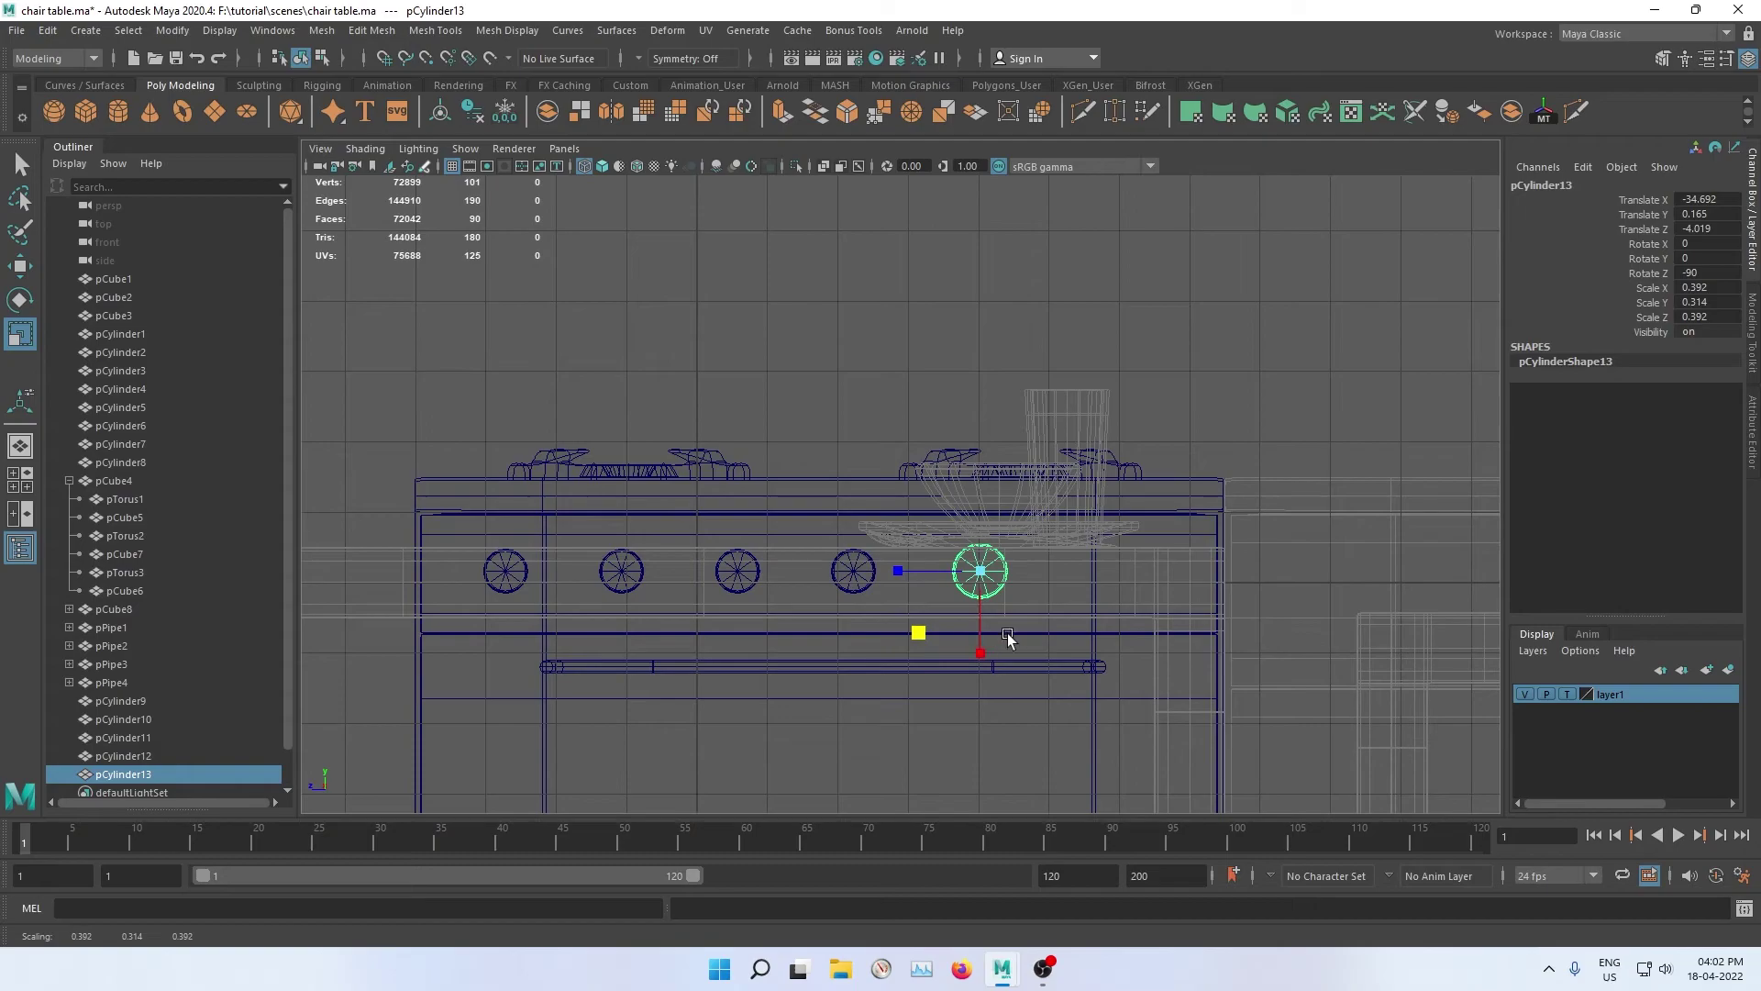
Step: Duplicate a sixth knob onto the right end of the stove front
key("ctrl+d")
key("w")
scroll(1037, 629, "up", 1)
scroll(1036, 629, "up", 3)
mouse_move(1037, 629)
middle_mouse_down("alt")
mouse_move(955, 620)
mouse_move(1062, 582)
middle_mouse_up("alt")
key("space")
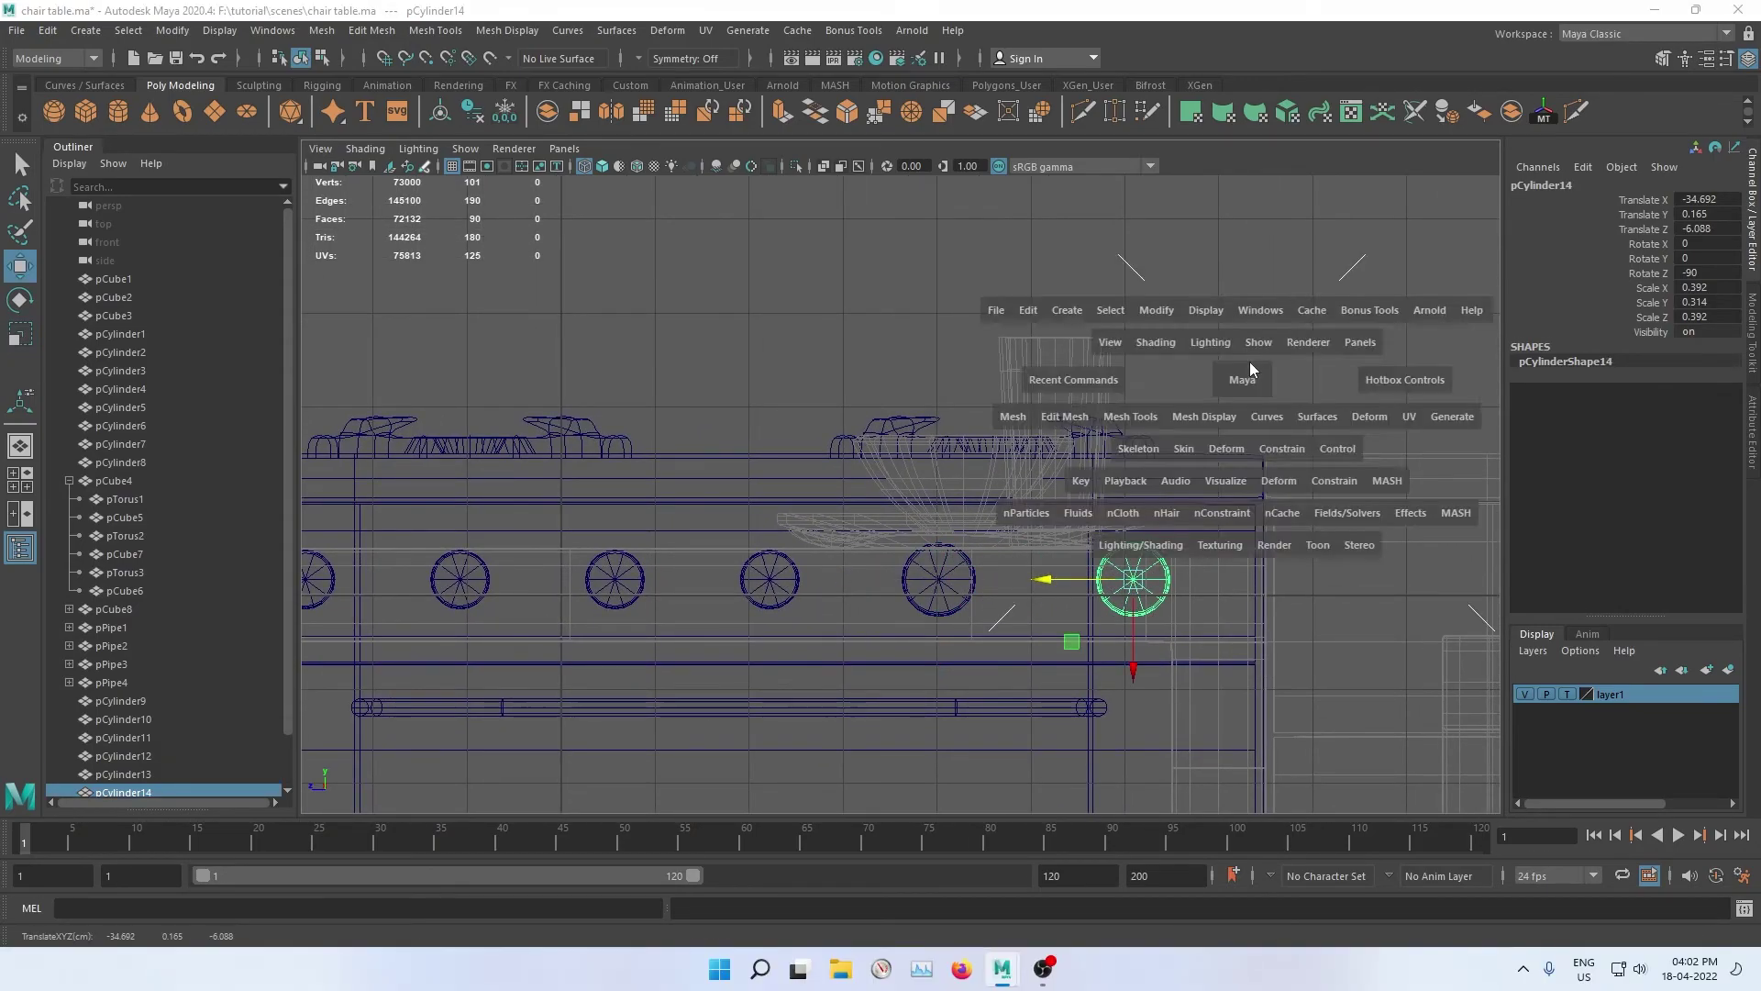
left_click_drag(1250, 369, 1250, 364)
Step: Deselect, orbit around the stove, and turn off layer1's template so the drawer cabinet shows solid
left_click(622, 363)
mouse_move(826, 463)
left_mouse_down("alt")
mouse_move(860, 432)
mouse_move(1063, 585)
left_mouse_up("alt")
left_click_drag(907, 512, 793, 554, "alt")
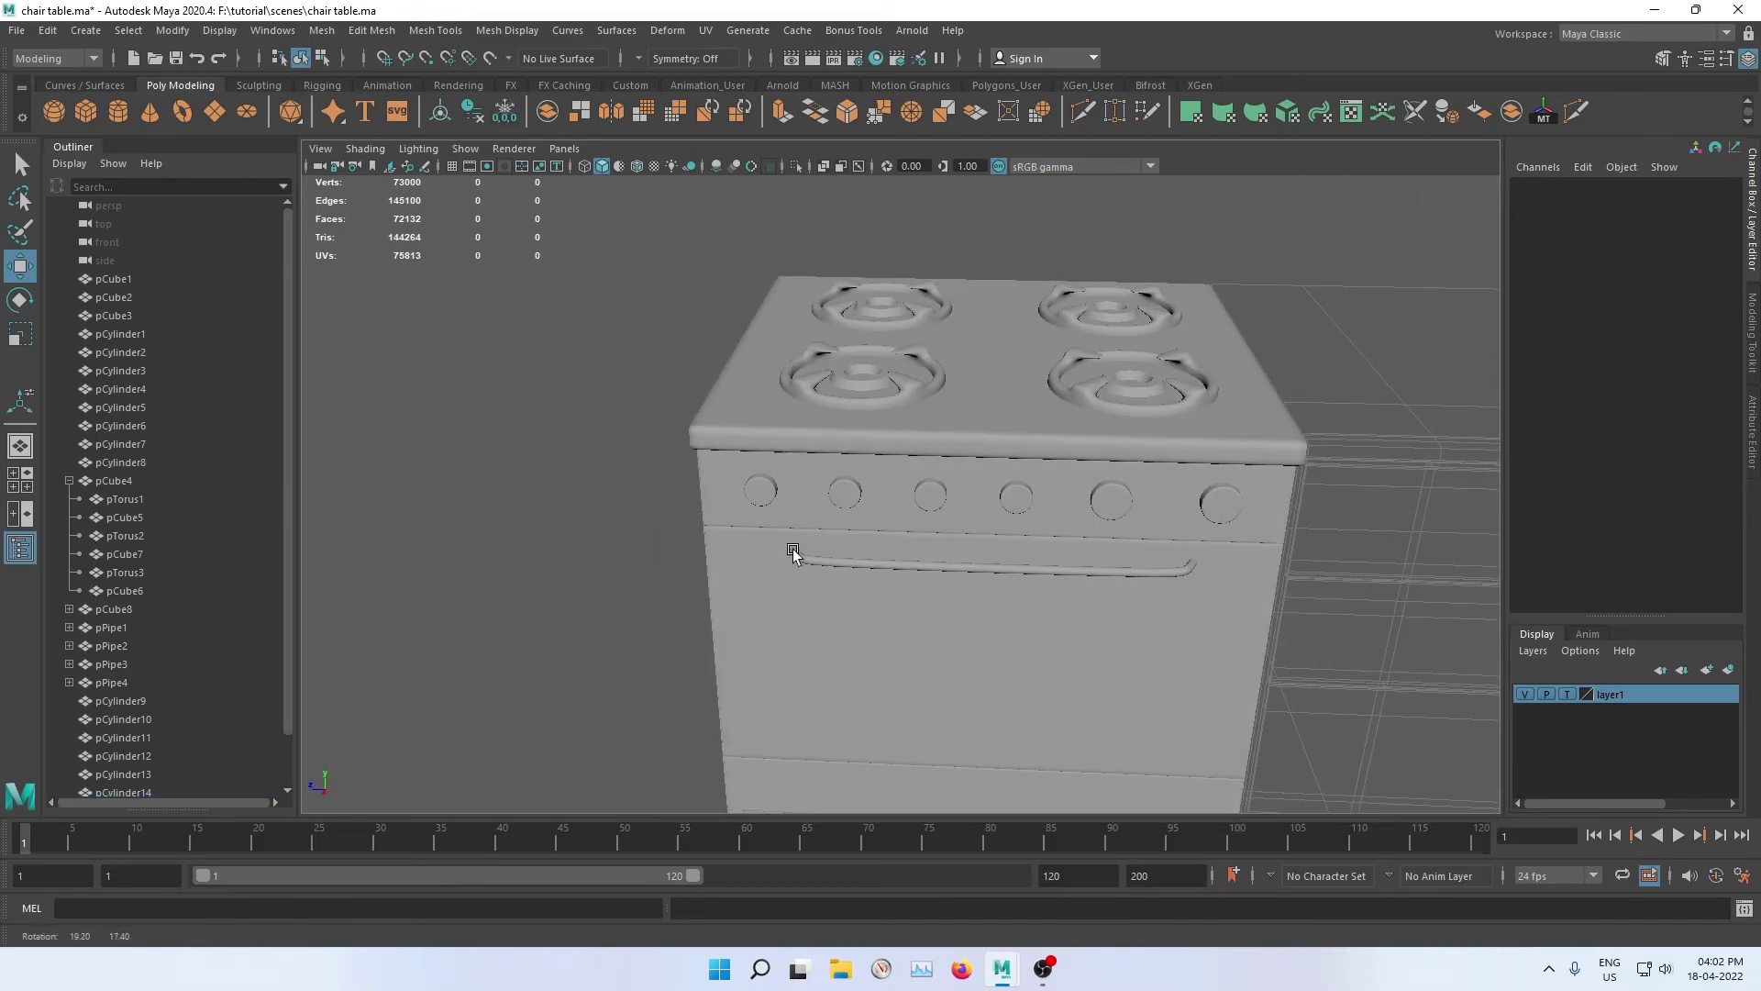
middle_click_drag(964, 501, 916, 573, "alt")
mouse_move(978, 469)
left_mouse_down("alt")
mouse_move(1147, 542)
mouse_move(1018, 641)
mouse_move(916, 636)
mouse_move(785, 521)
mouse_move(944, 532)
mouse_move(872, 613)
left_mouse_up("alt")
left_click_drag(1104, 477, 1156, 500, "alt")
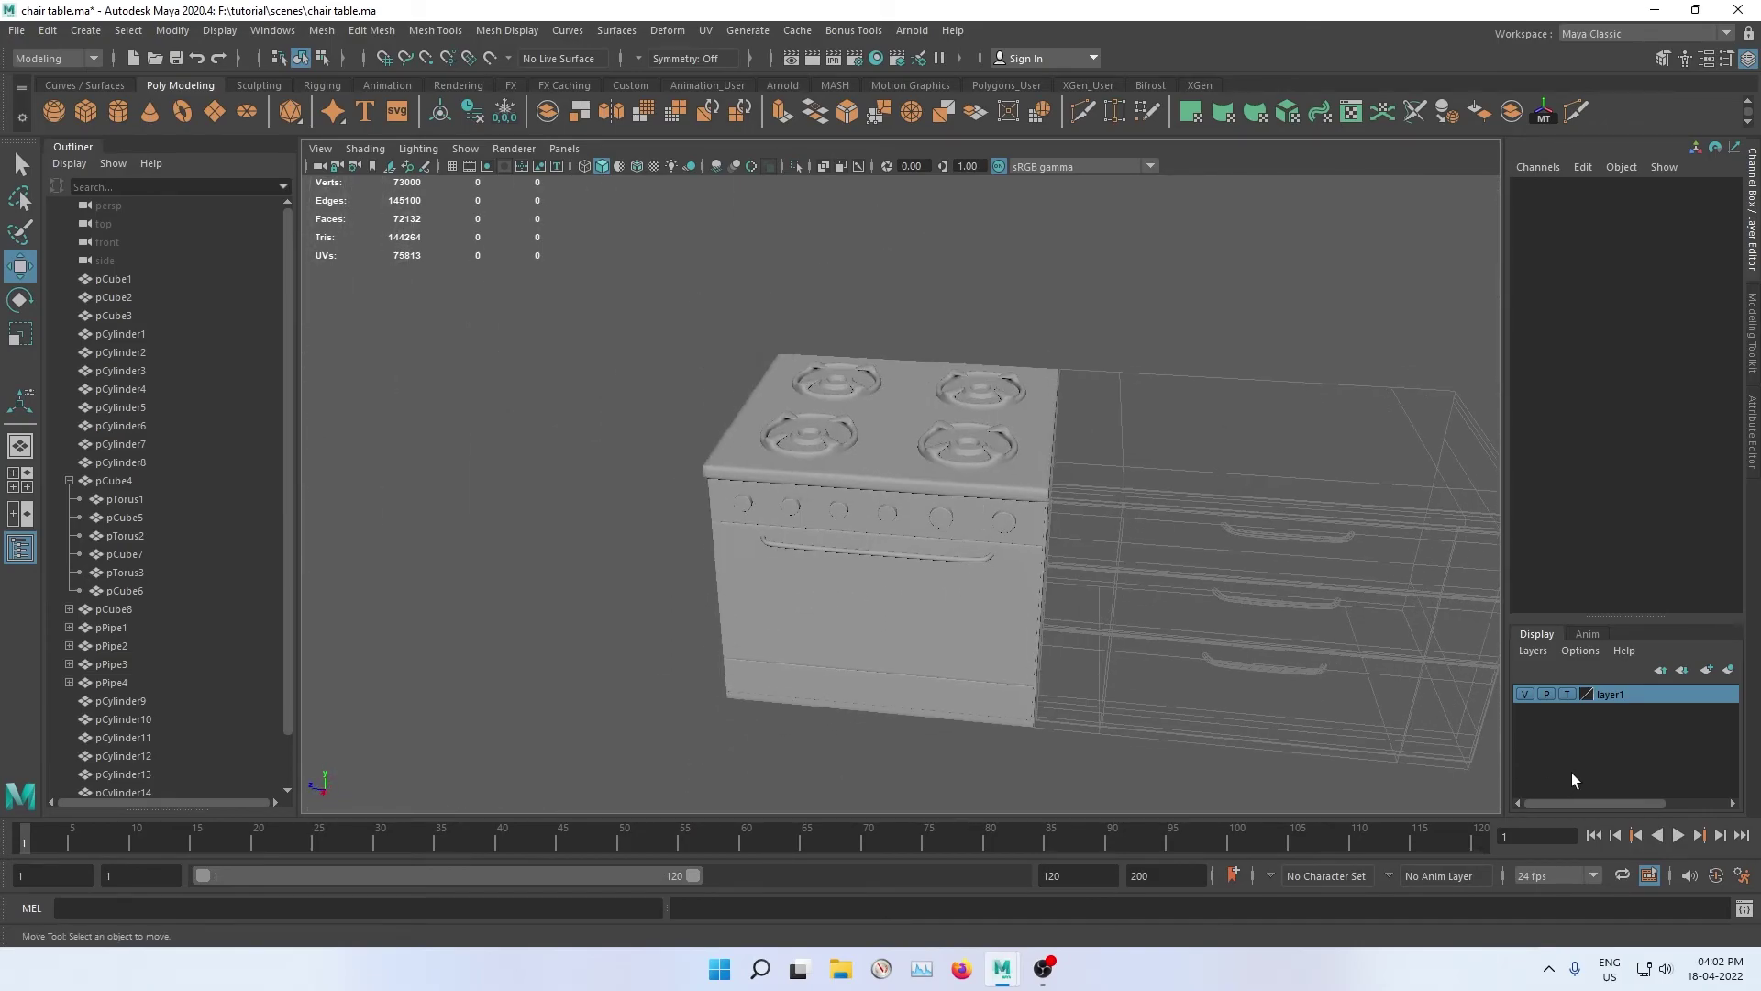
left_click(1567, 694)
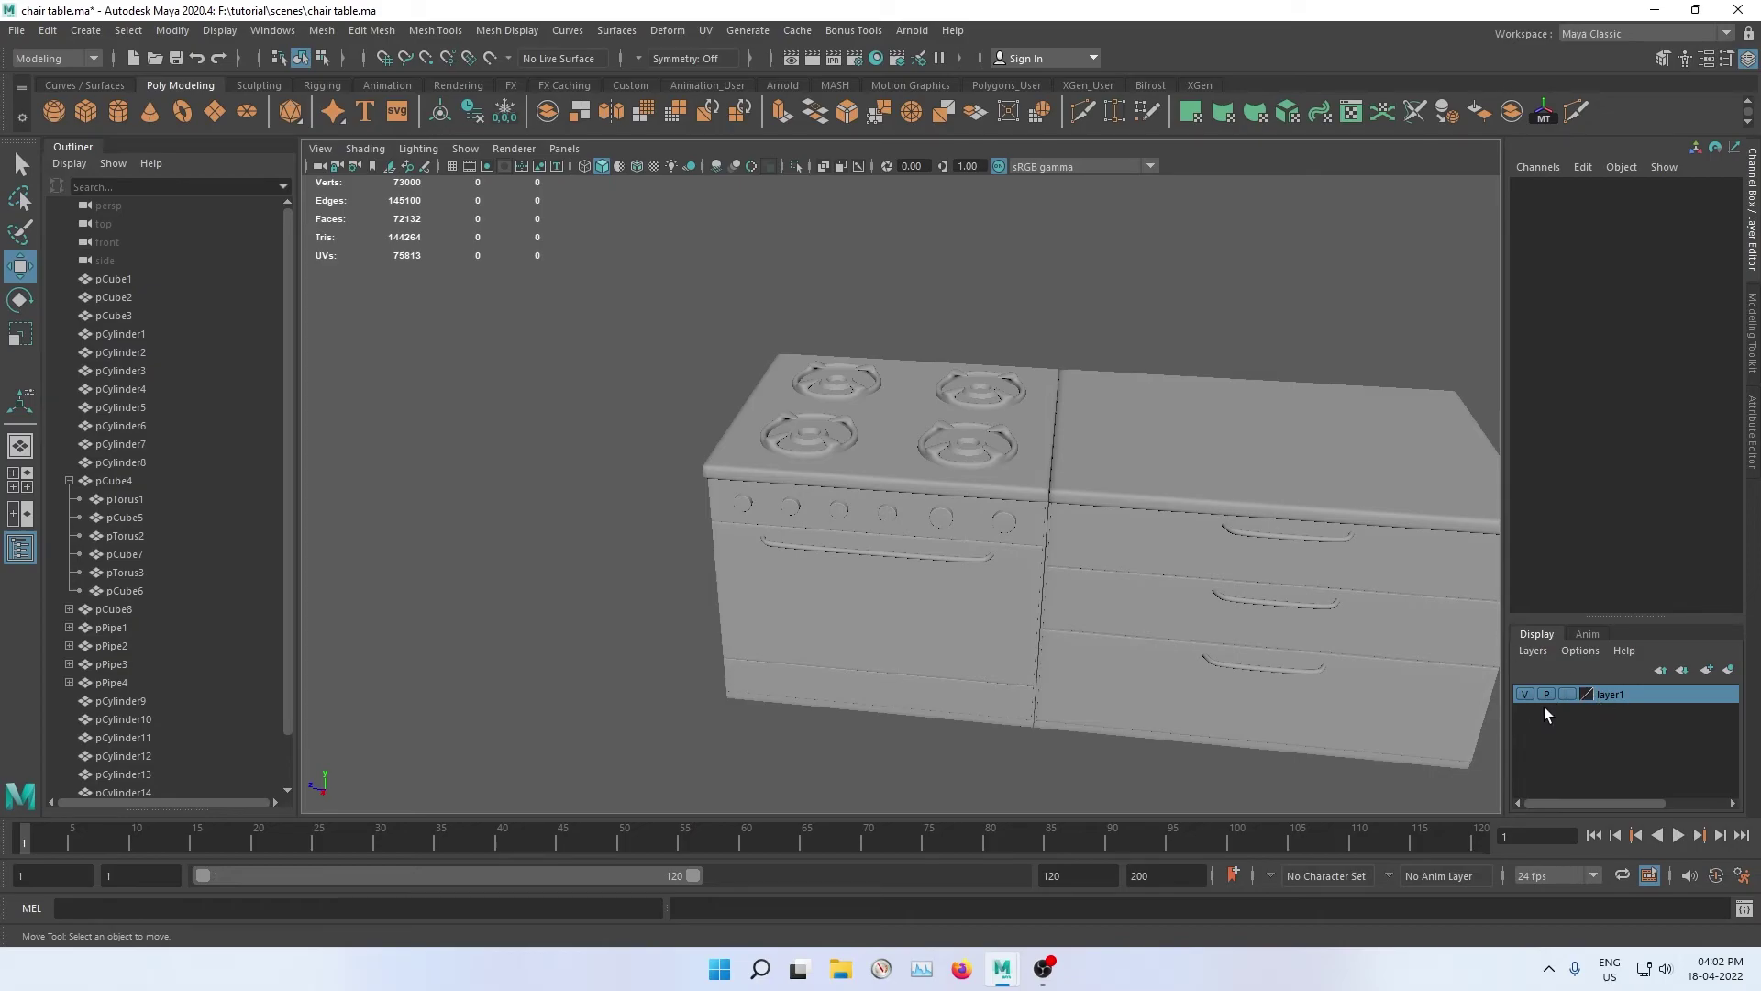
Step: Duplicate the drawer cabinet pCube4 and move the copy across to the stove's other side
left_click(1331, 533)
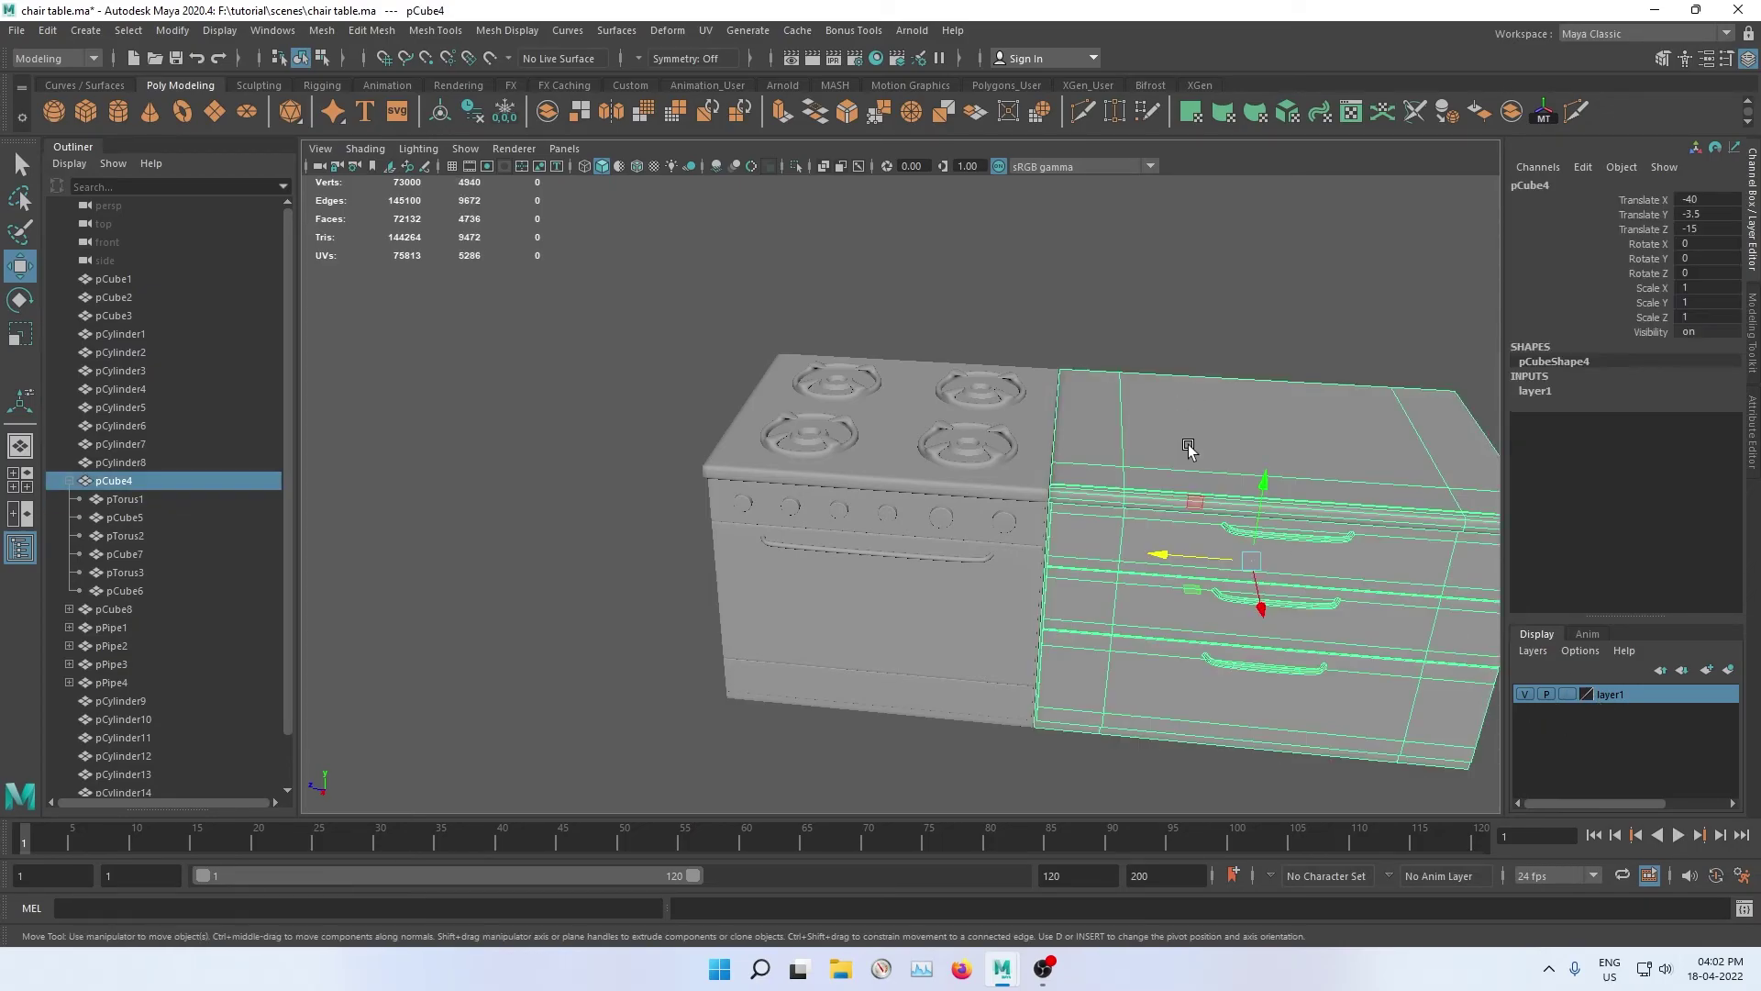
key("ctrl+d")
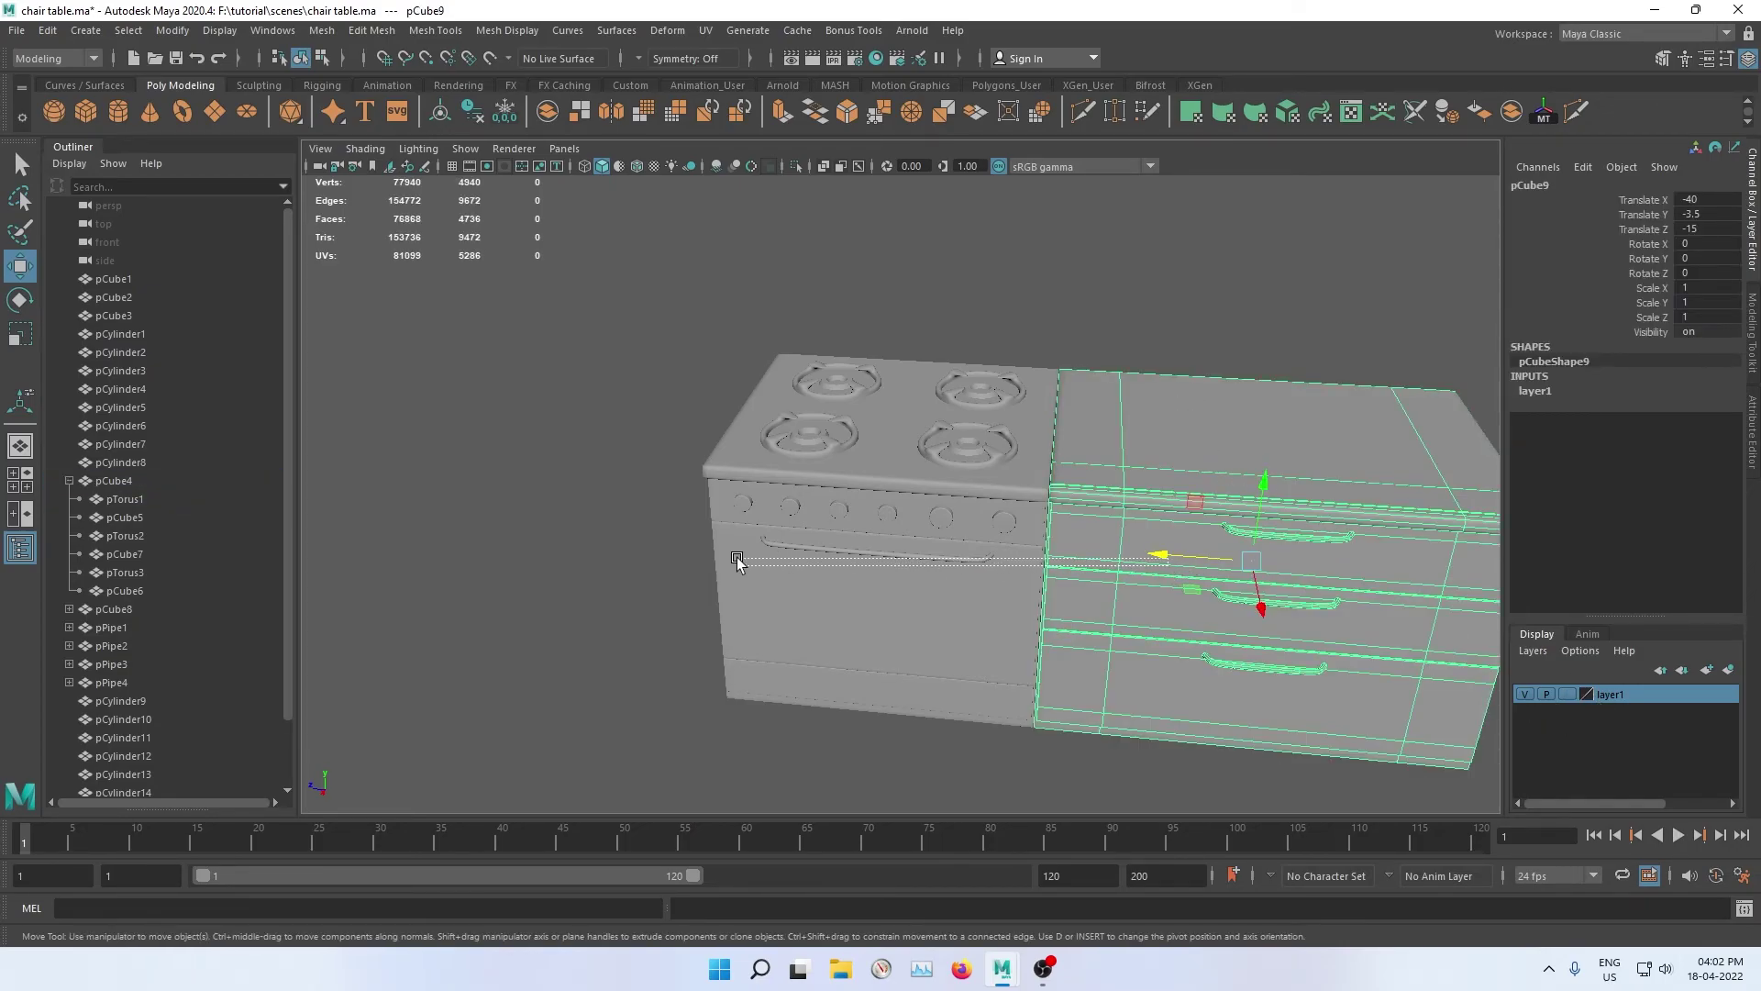
mouse_move(1165, 552)
left_mouse_down()
mouse_move(714, 541)
mouse_move(476, 501)
left_mouse_up()
Step: In a flat orthographic view, nudge the cabinet copy flush against the stove
key("space")
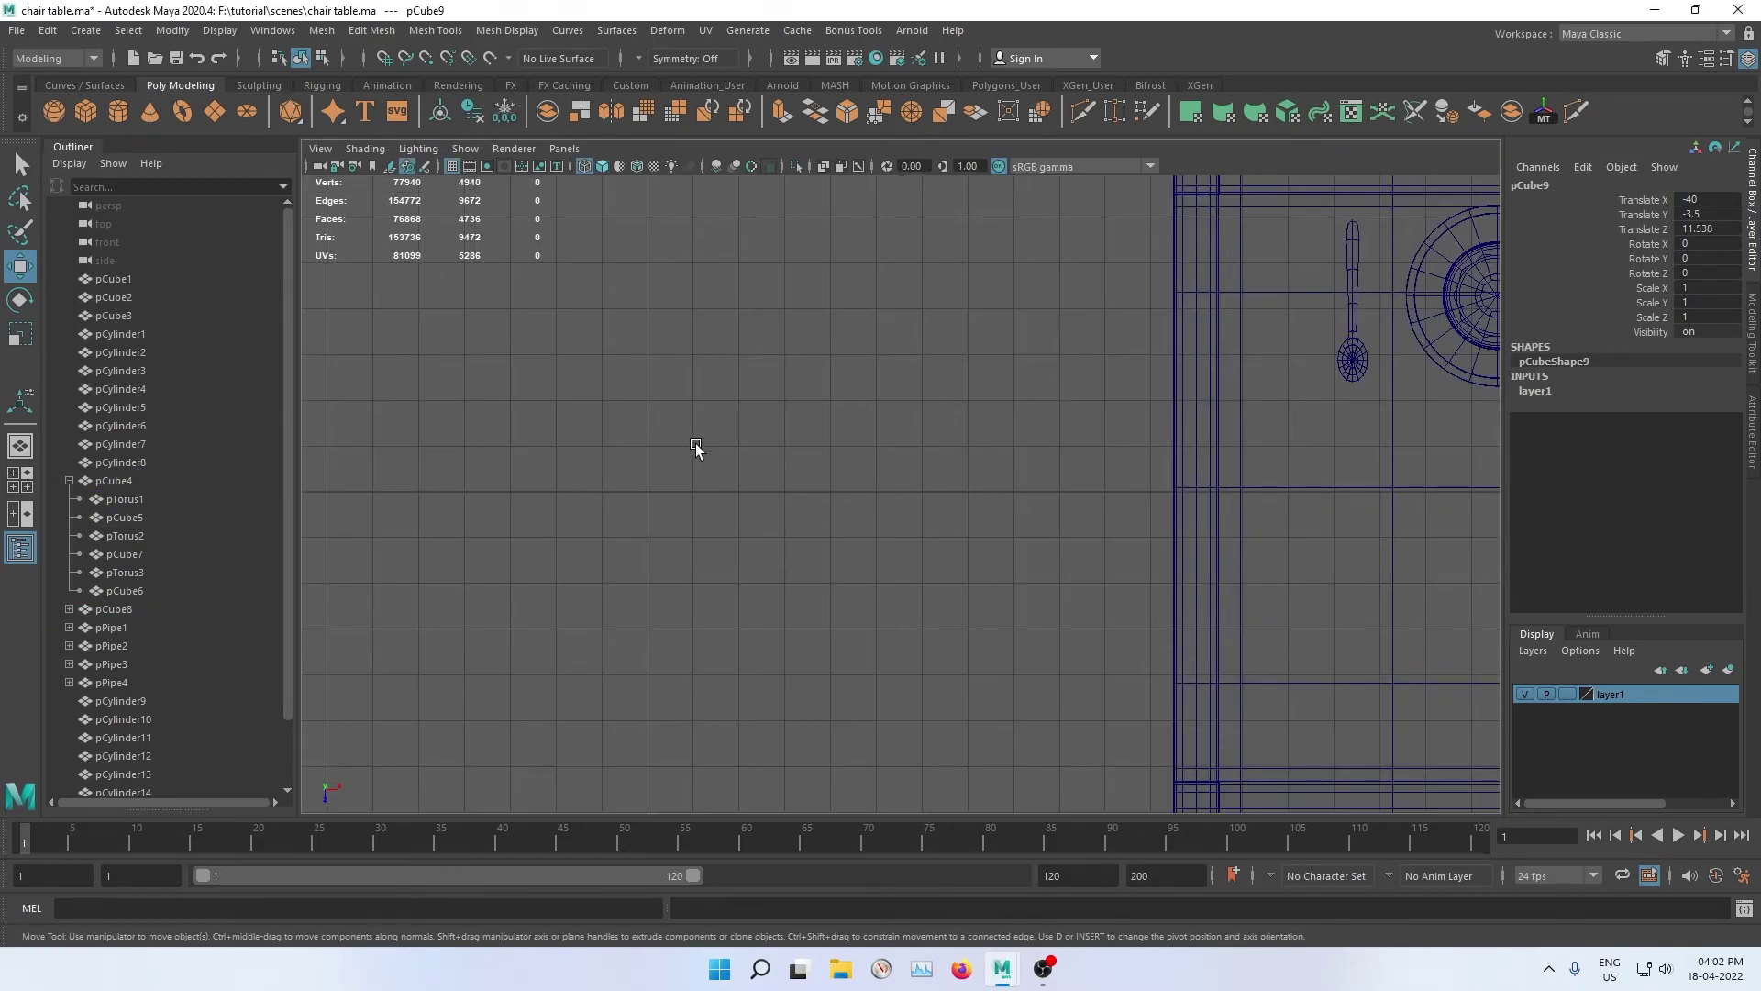
scroll(724, 472, "down", 3)
scroll(757, 505, "up", 3)
scroll(806, 492, "up", 4)
scroll(806, 493, "up", 2)
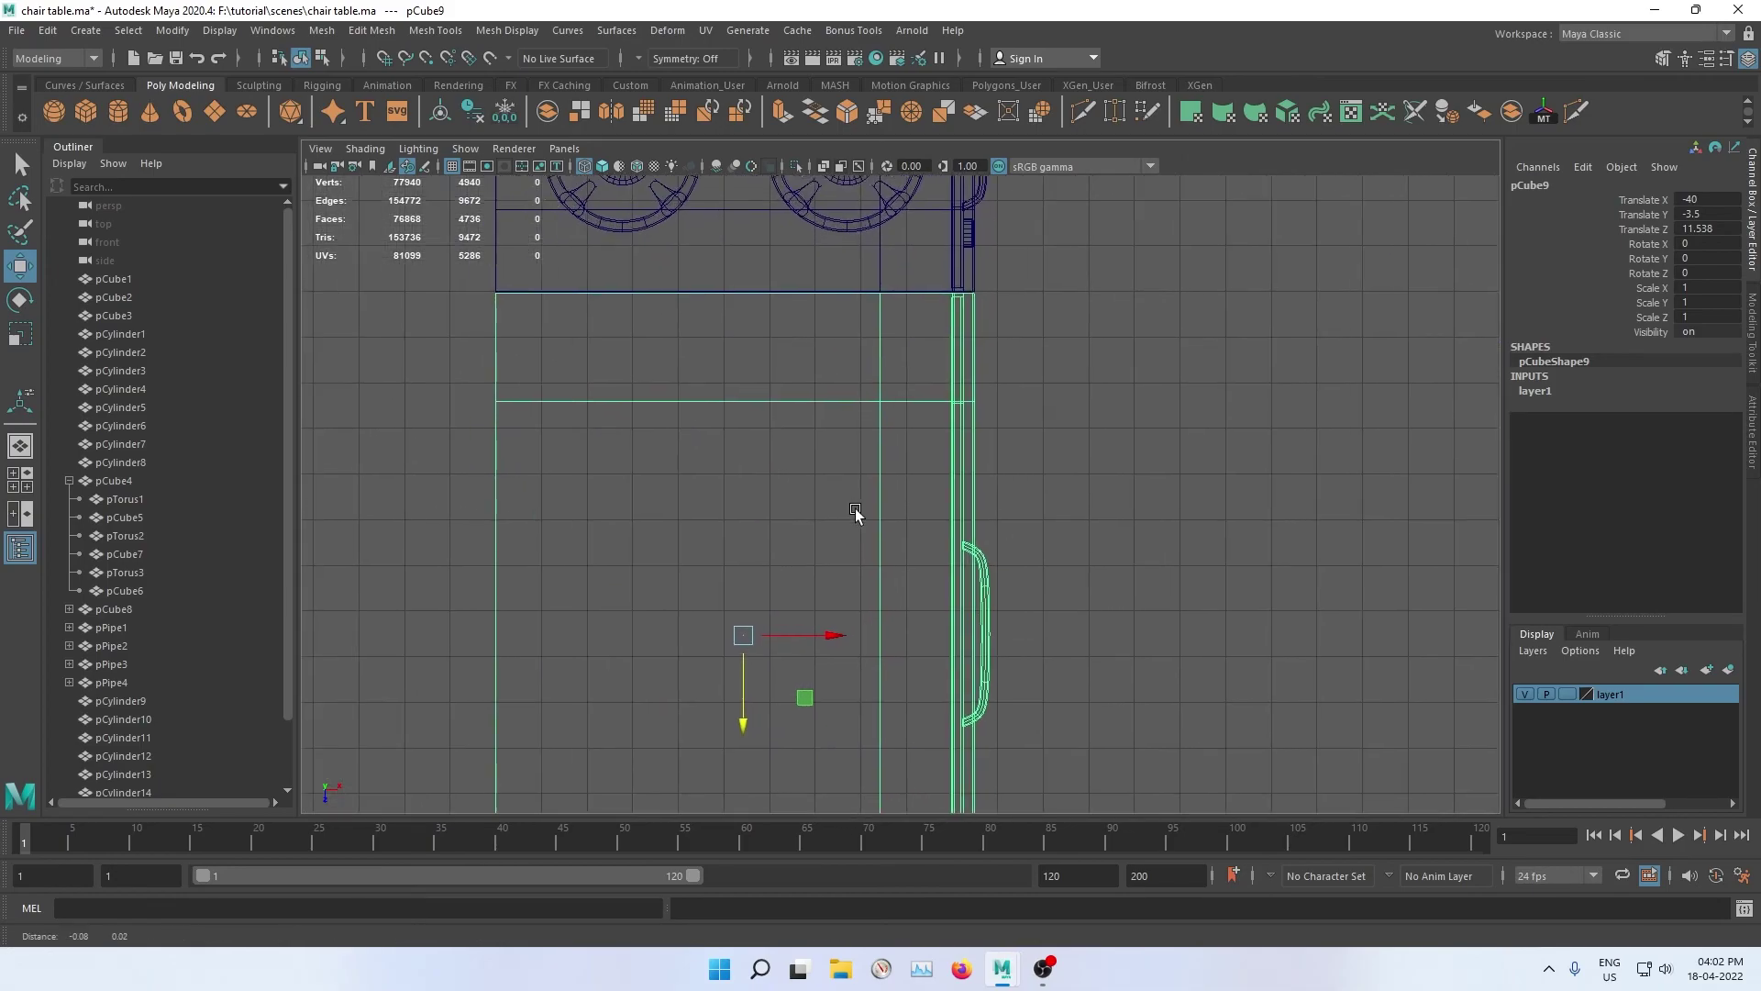
scroll(855, 508, "up", 2)
left_click_drag(912, 708, 908, 718)
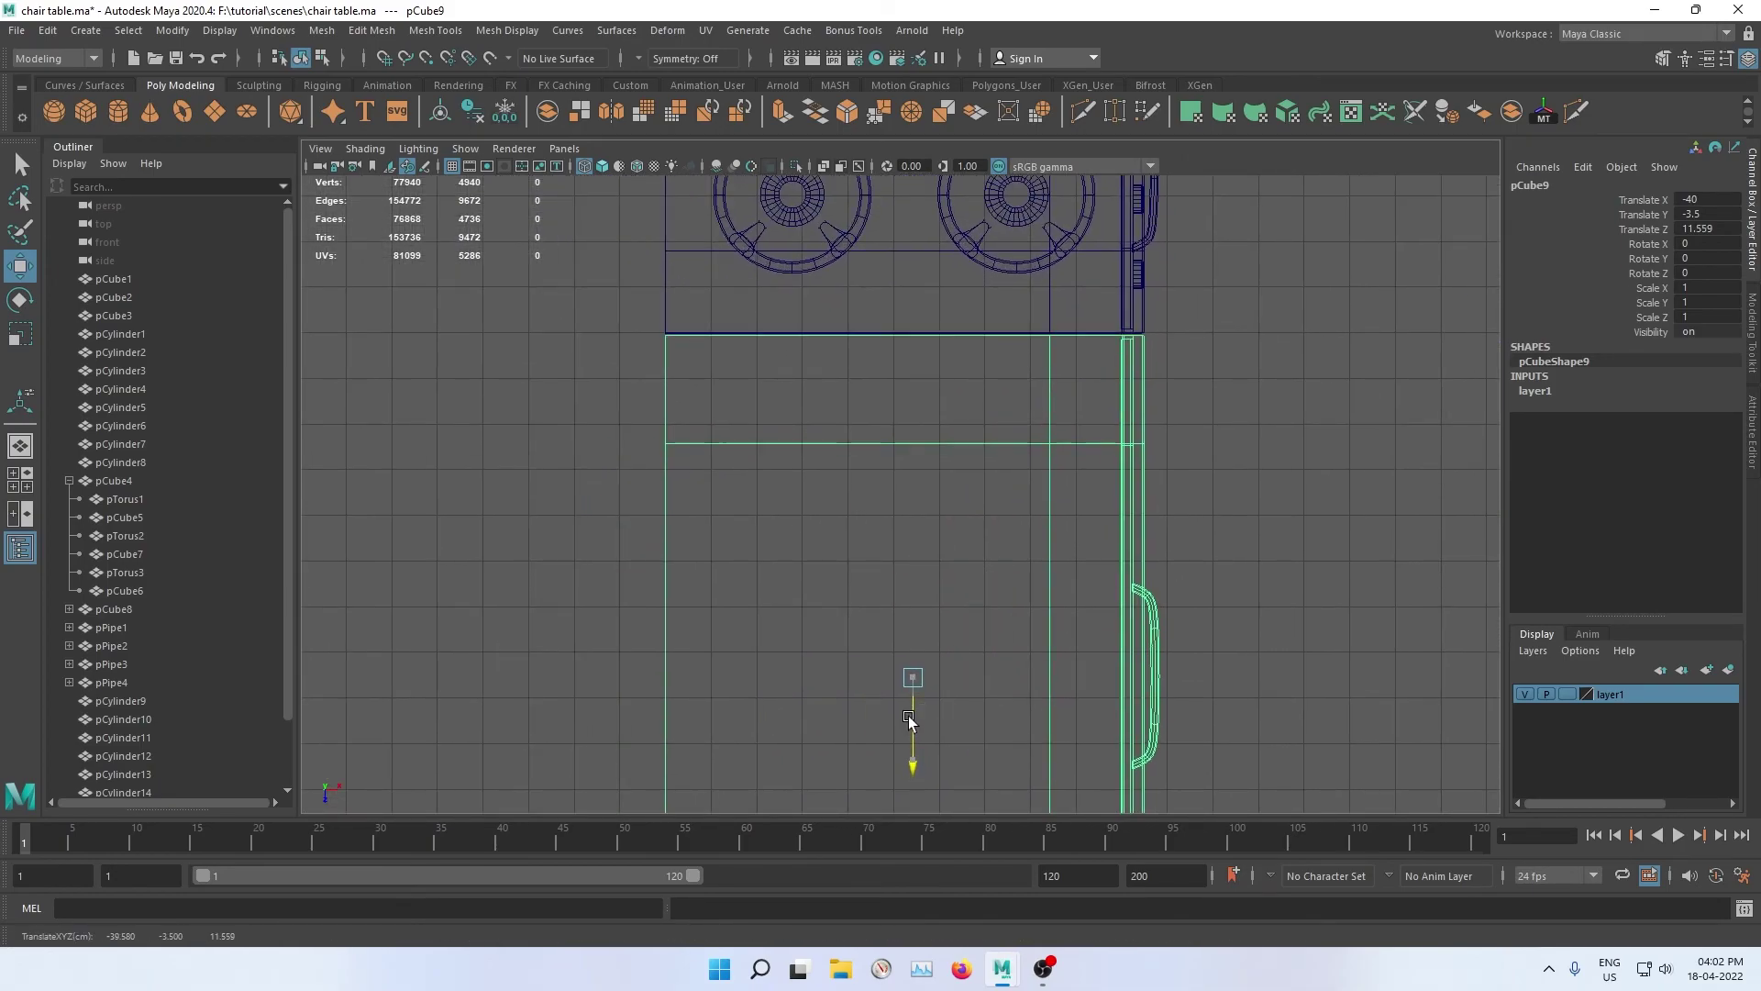
left_click(1288, 470)
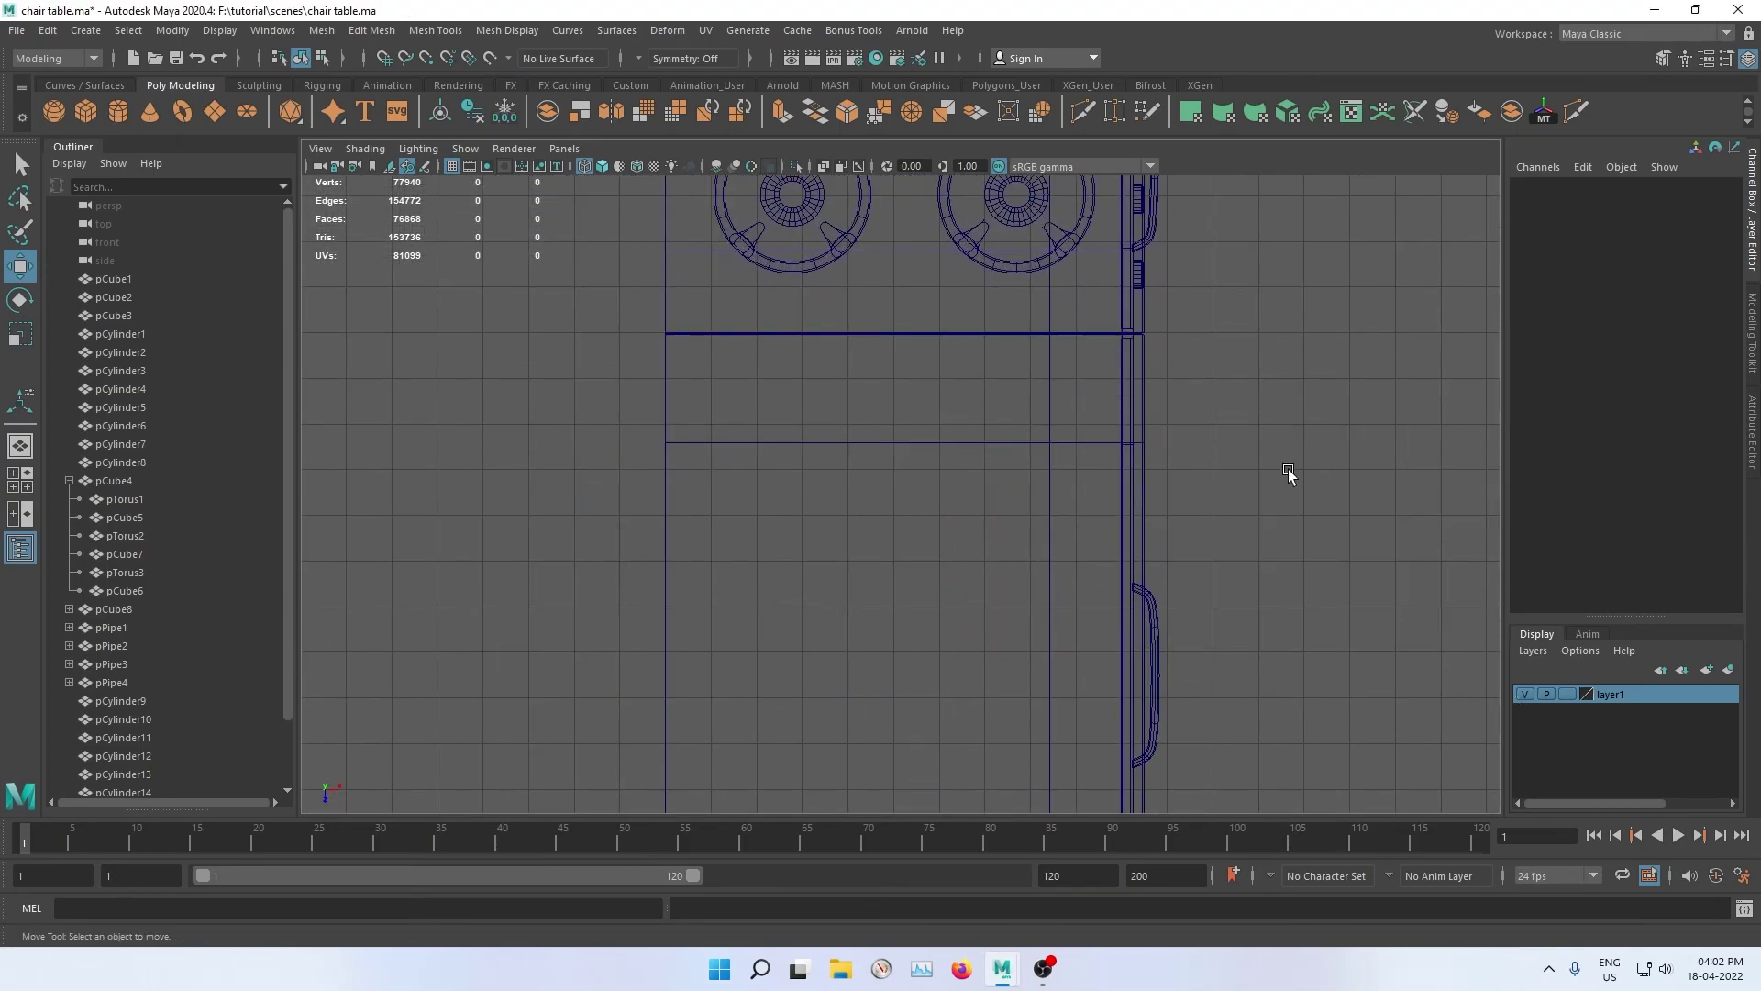
key("space")
key("space")
mouse_move(1195, 456)
left_mouse_down("alt")
mouse_move(1144, 487)
mouse_move(1216, 471)
mouse_move(774, 460)
mouse_move(935, 499)
left_mouse_up("alt")
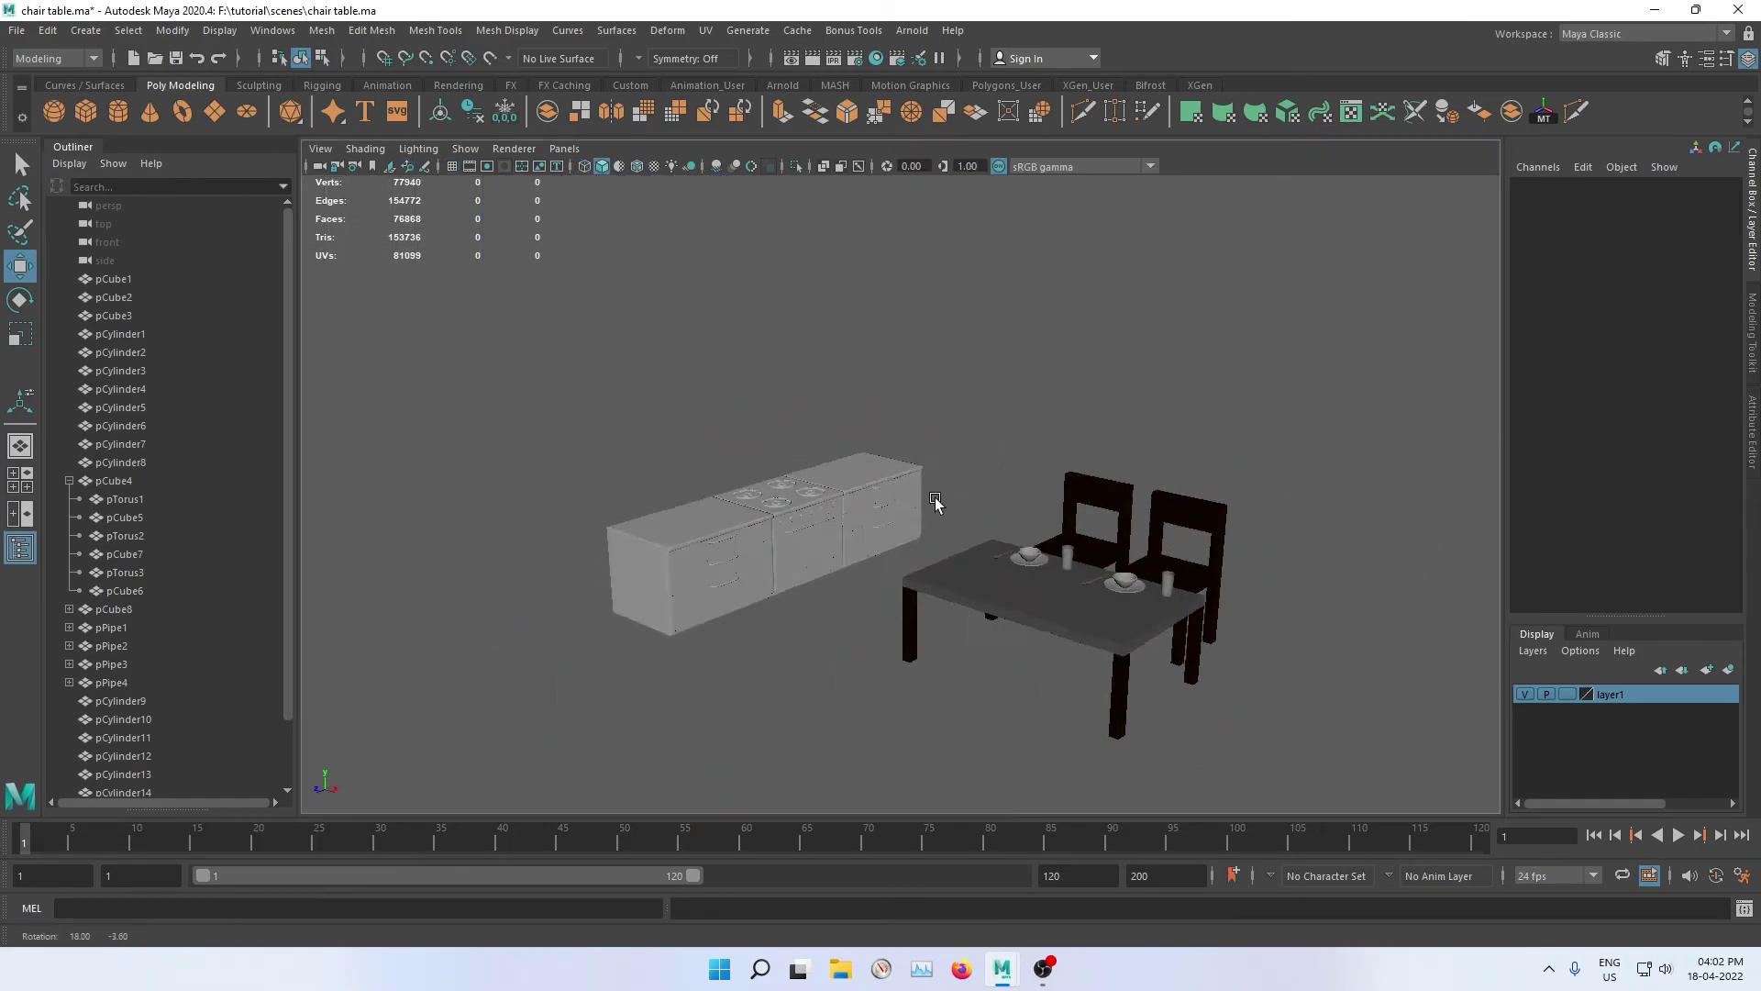
right_click_drag(936, 499, 1094, 663, "alt")
mouse_move(1093, 663)
left_mouse_down("alt")
mouse_move(829, 510)
mouse_move(719, 547)
mouse_move(554, 532)
mouse_move(531, 511)
mouse_move(633, 554)
mouse_move(884, 547)
mouse_move(1005, 520)
mouse_move(826, 542)
mouse_move(887, 533)
left_mouse_up("alt")
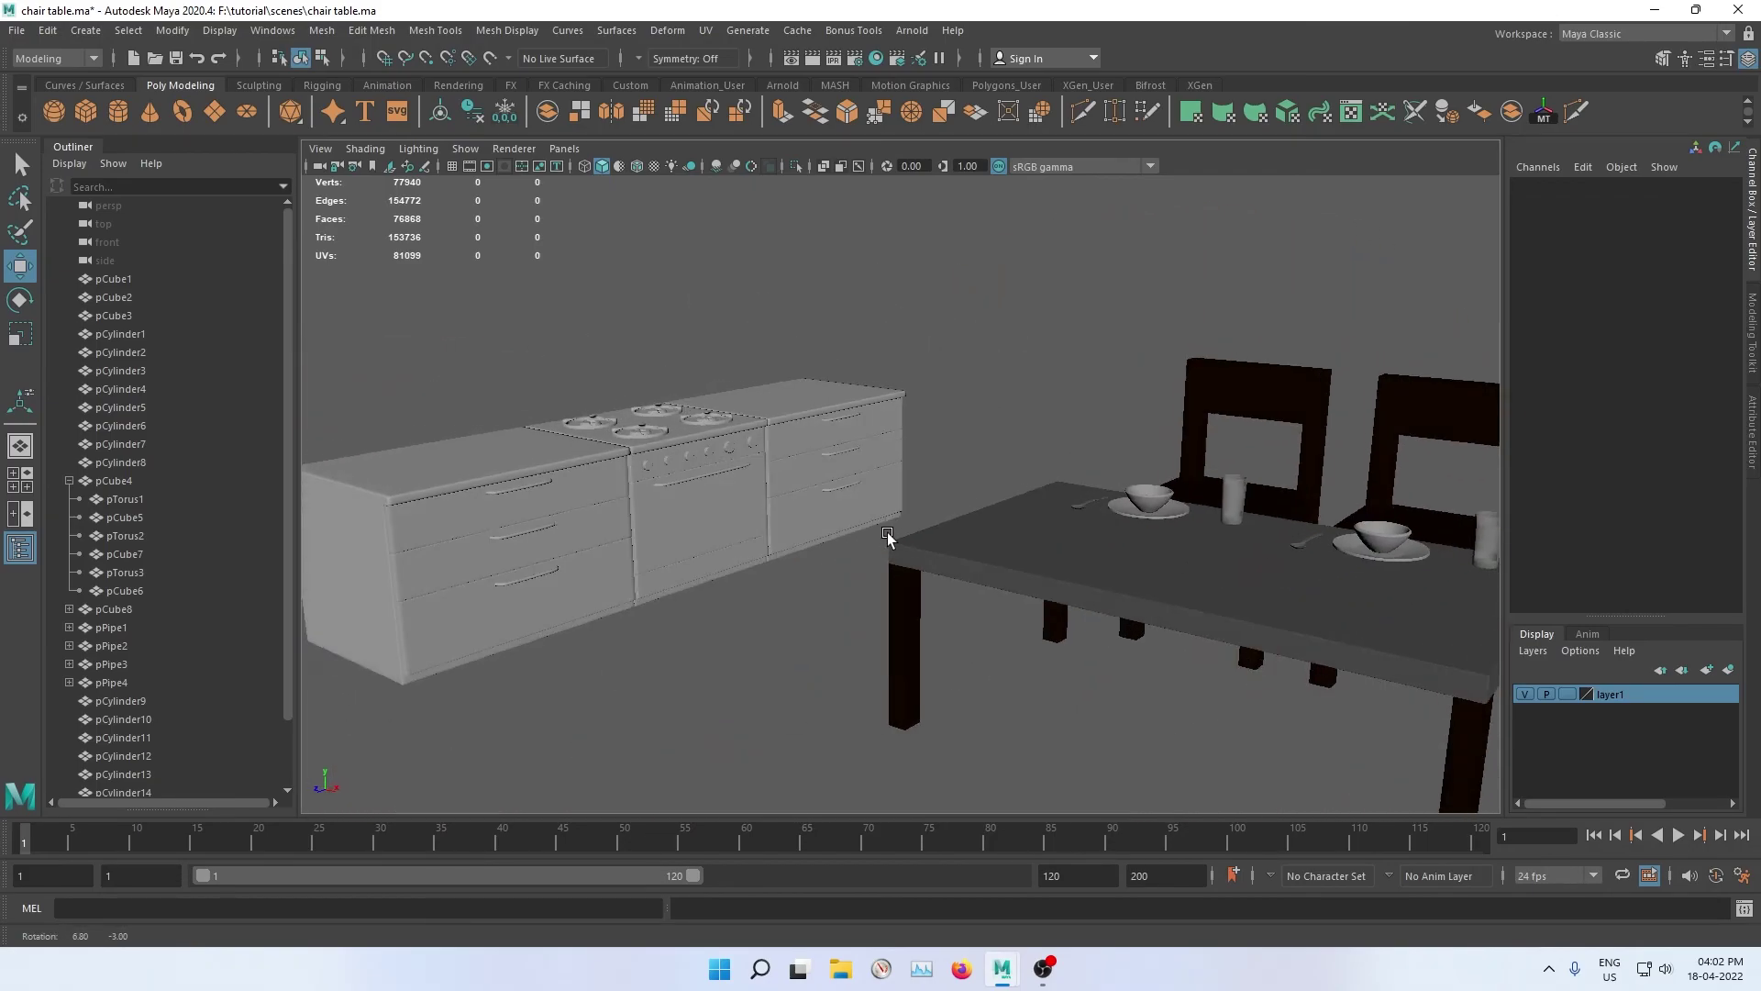
left_click_drag(516, 499, 816, 538, "alt")
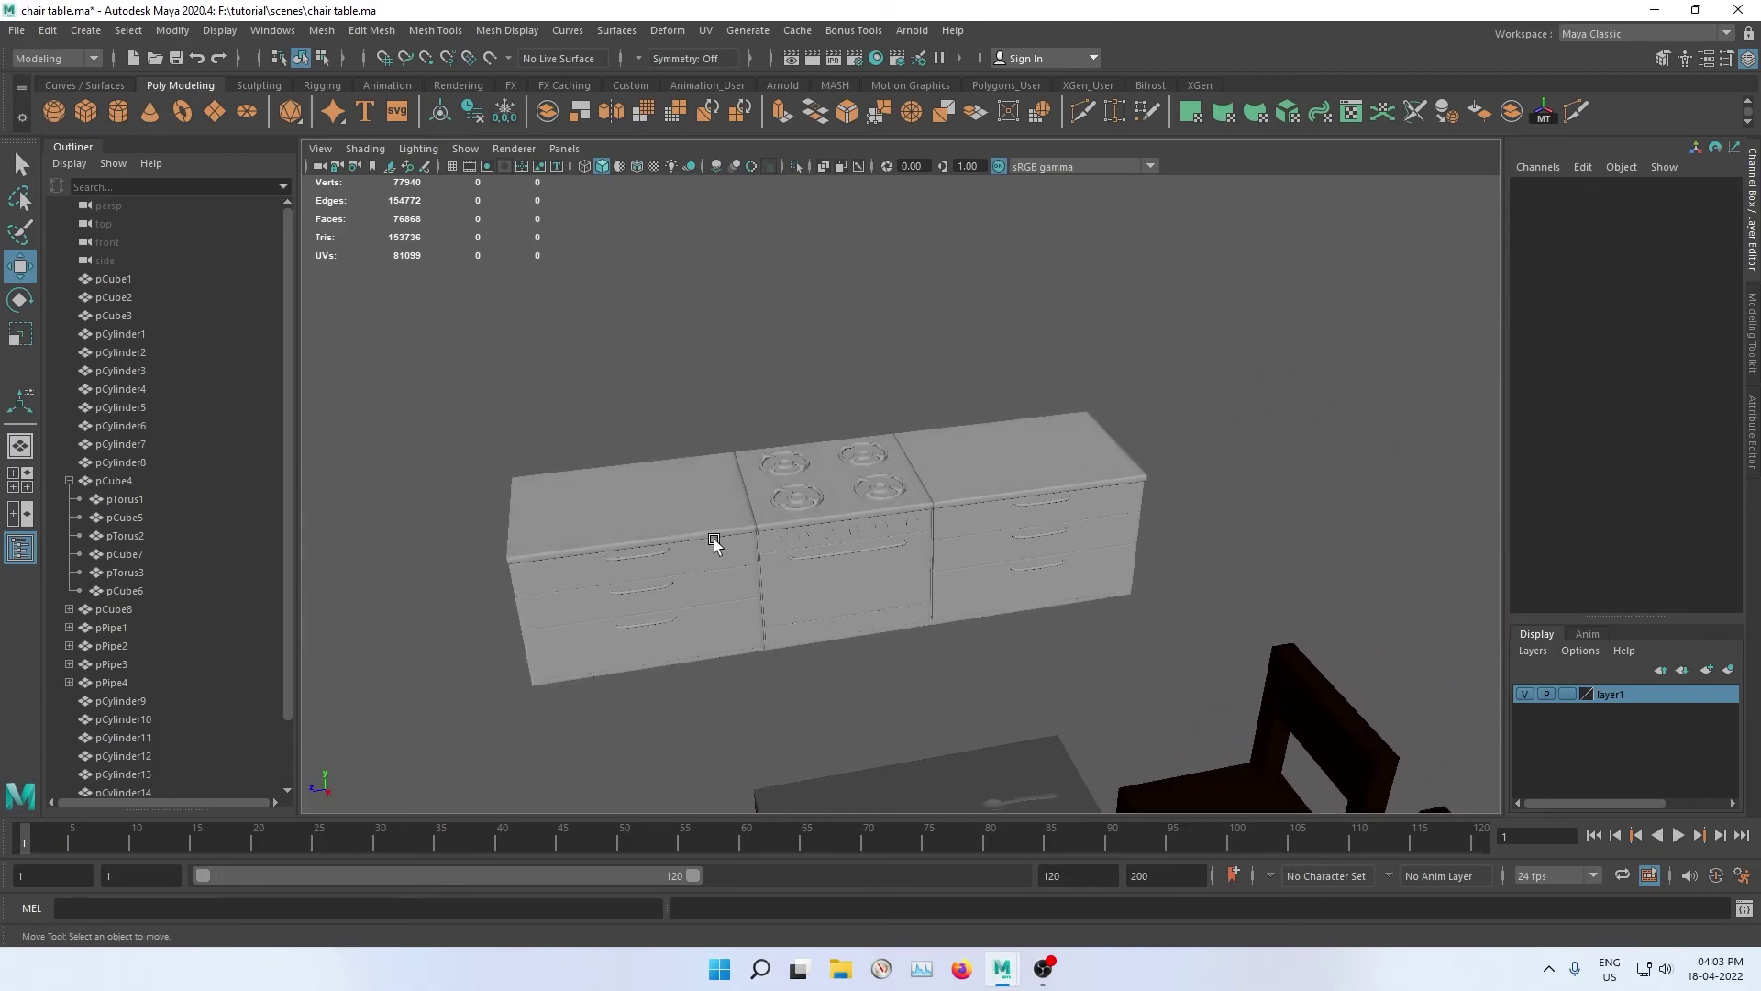
mouse_move(635, 519)
left_mouse_down("alt")
mouse_move(807, 491)
mouse_move(719, 449)
mouse_move(841, 389)
mouse_move(687, 381)
mouse_move(531, 436)
mouse_move(581, 471)
mouse_move(653, 460)
left_mouse_up("alt")
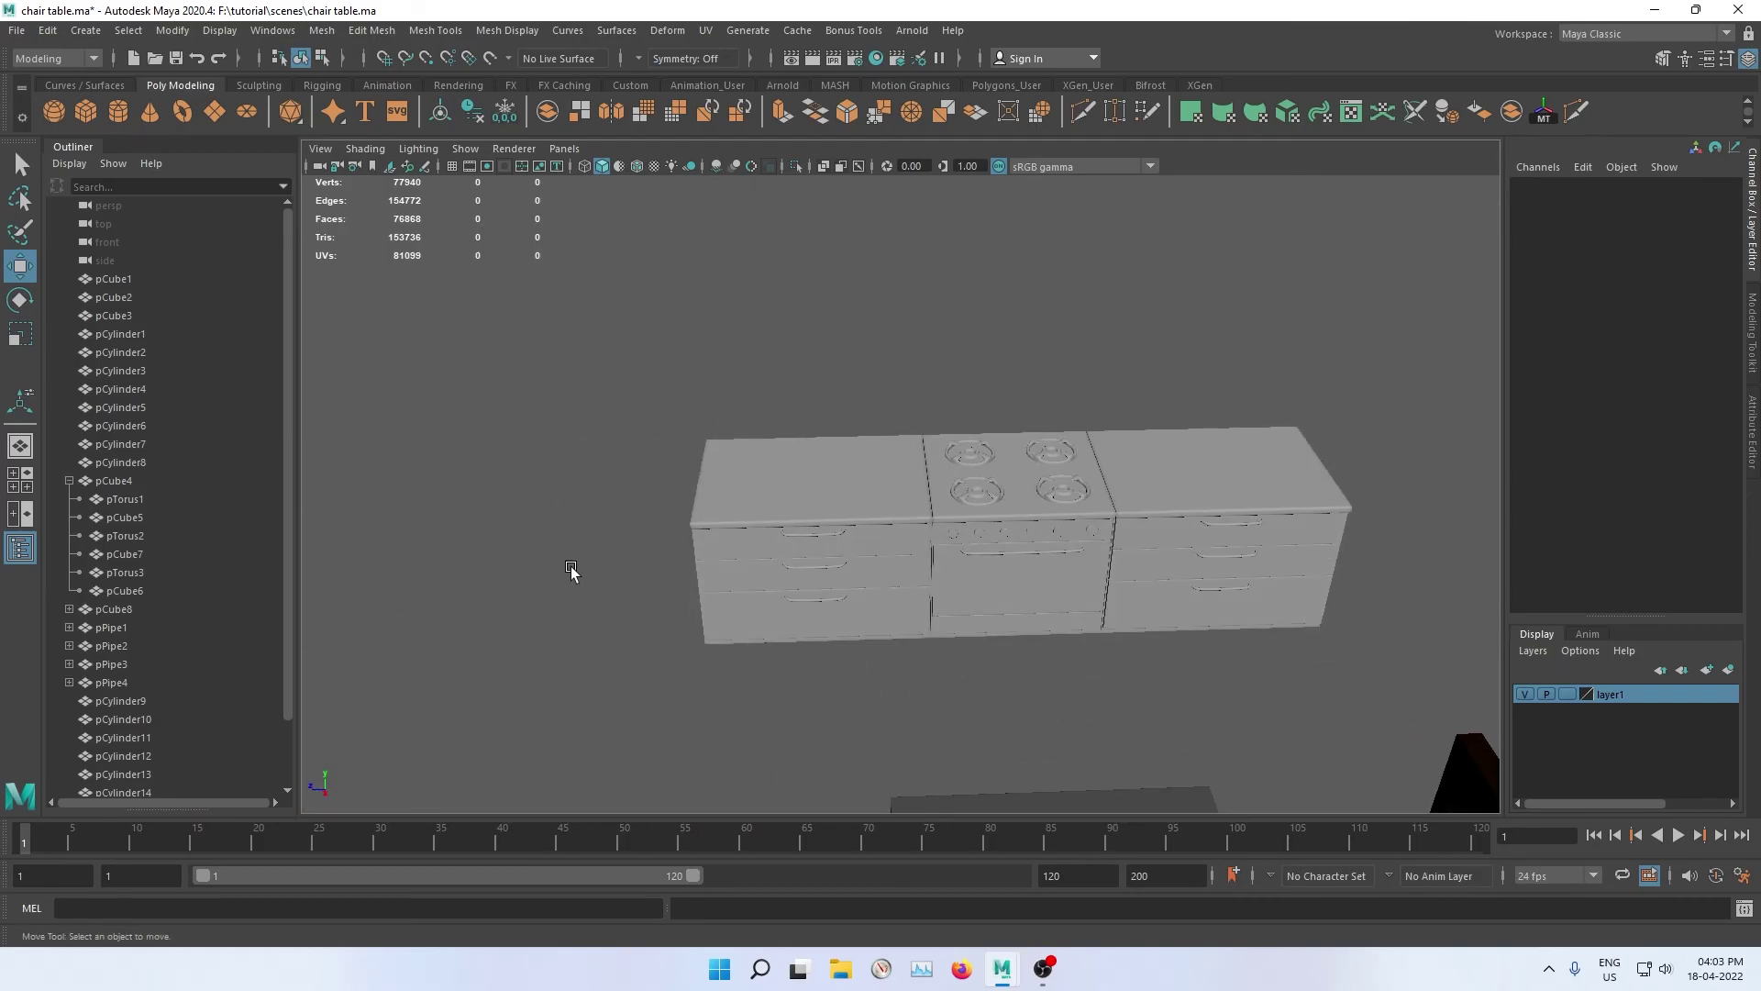
mouse_move(871, 627)
left_mouse_down("alt")
mouse_move(900, 648)
mouse_move(892, 629)
mouse_move(743, 578)
mouse_move(944, 499)
mouse_move(1020, 558)
left_mouse_up("alt")
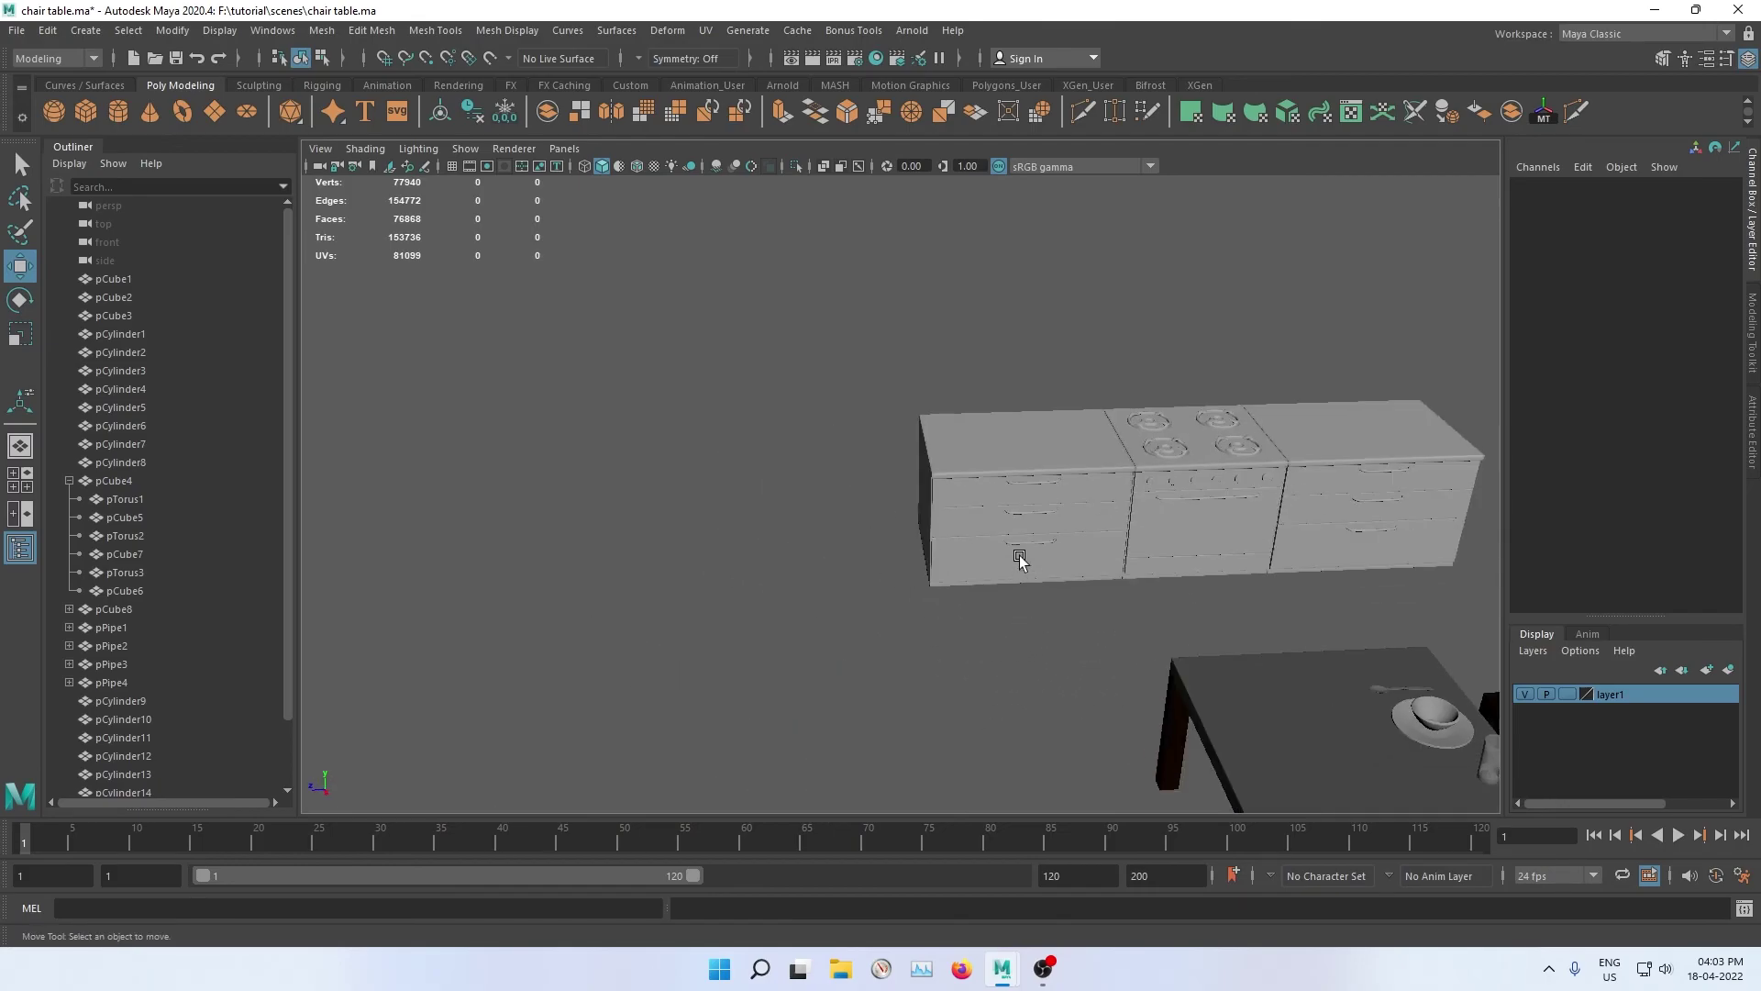
mouse_move(1107, 627)
left_mouse_down("alt")
mouse_move(837, 515)
mouse_move(1014, 526)
mouse_move(881, 503)
mouse_move(722, 548)
mouse_move(932, 531)
mouse_move(756, 607)
mouse_move(884, 590)
mouse_move(857, 590)
mouse_move(850, 618)
left_mouse_up("alt")
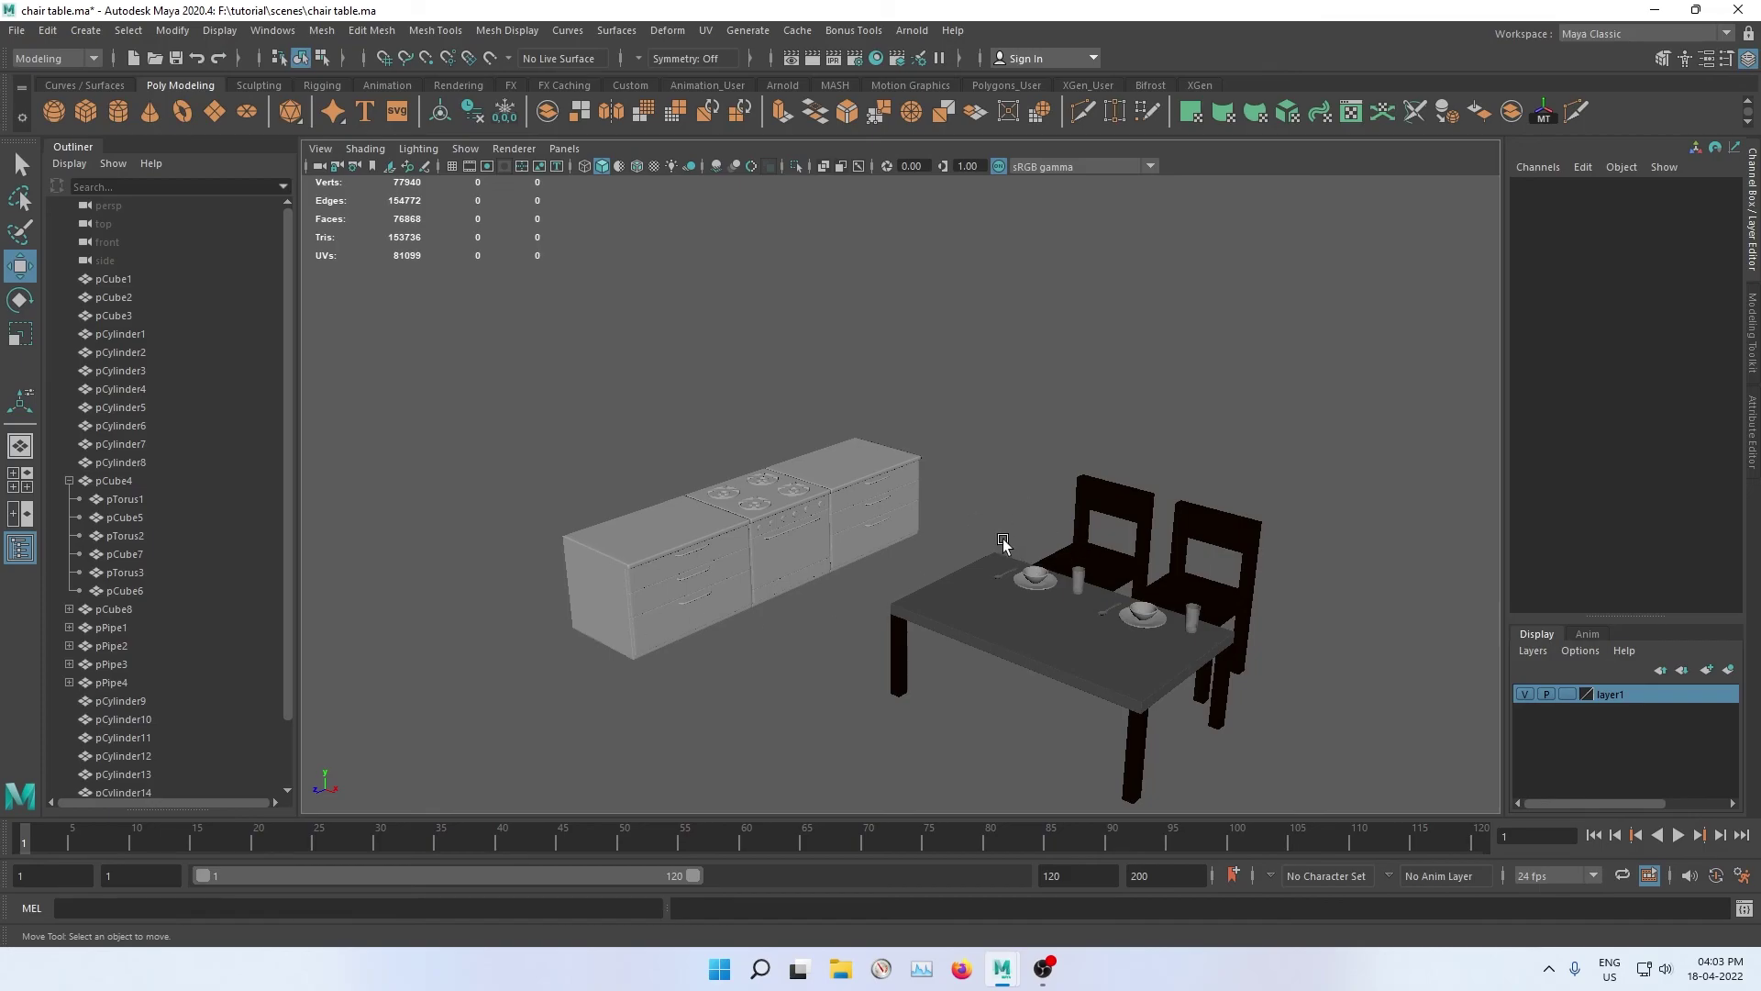
scroll(712, 550, "up", 2)
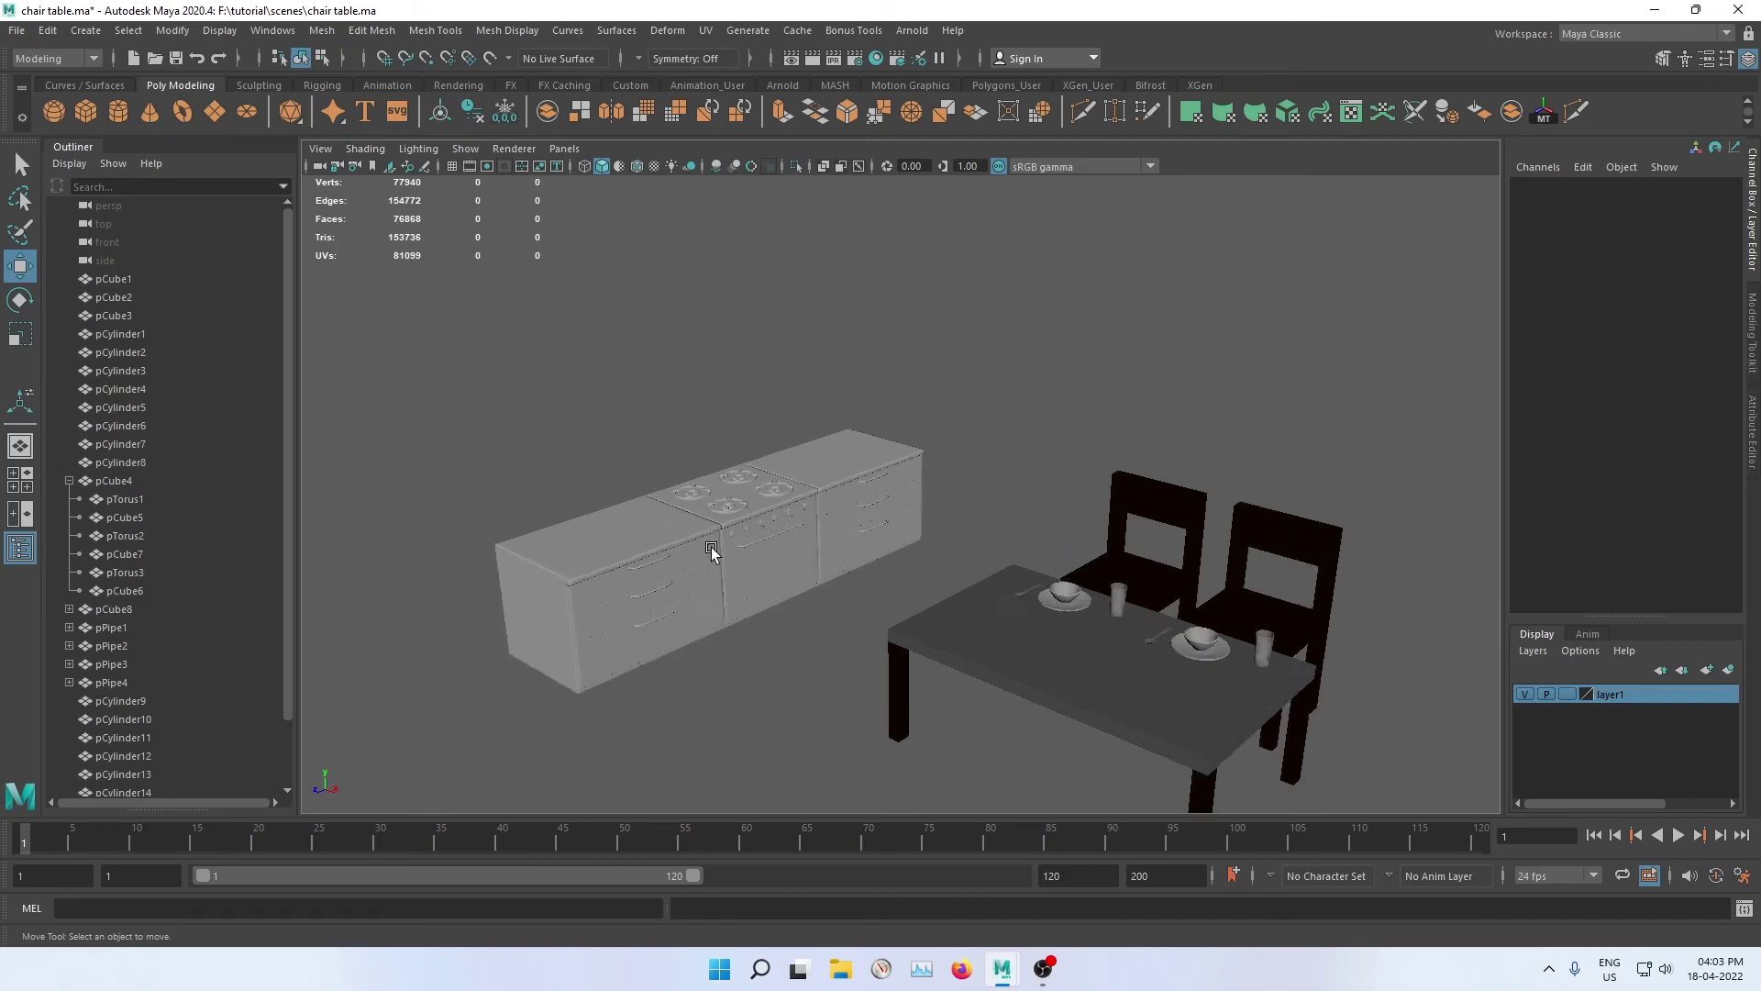
scroll(712, 551, "up", 4)
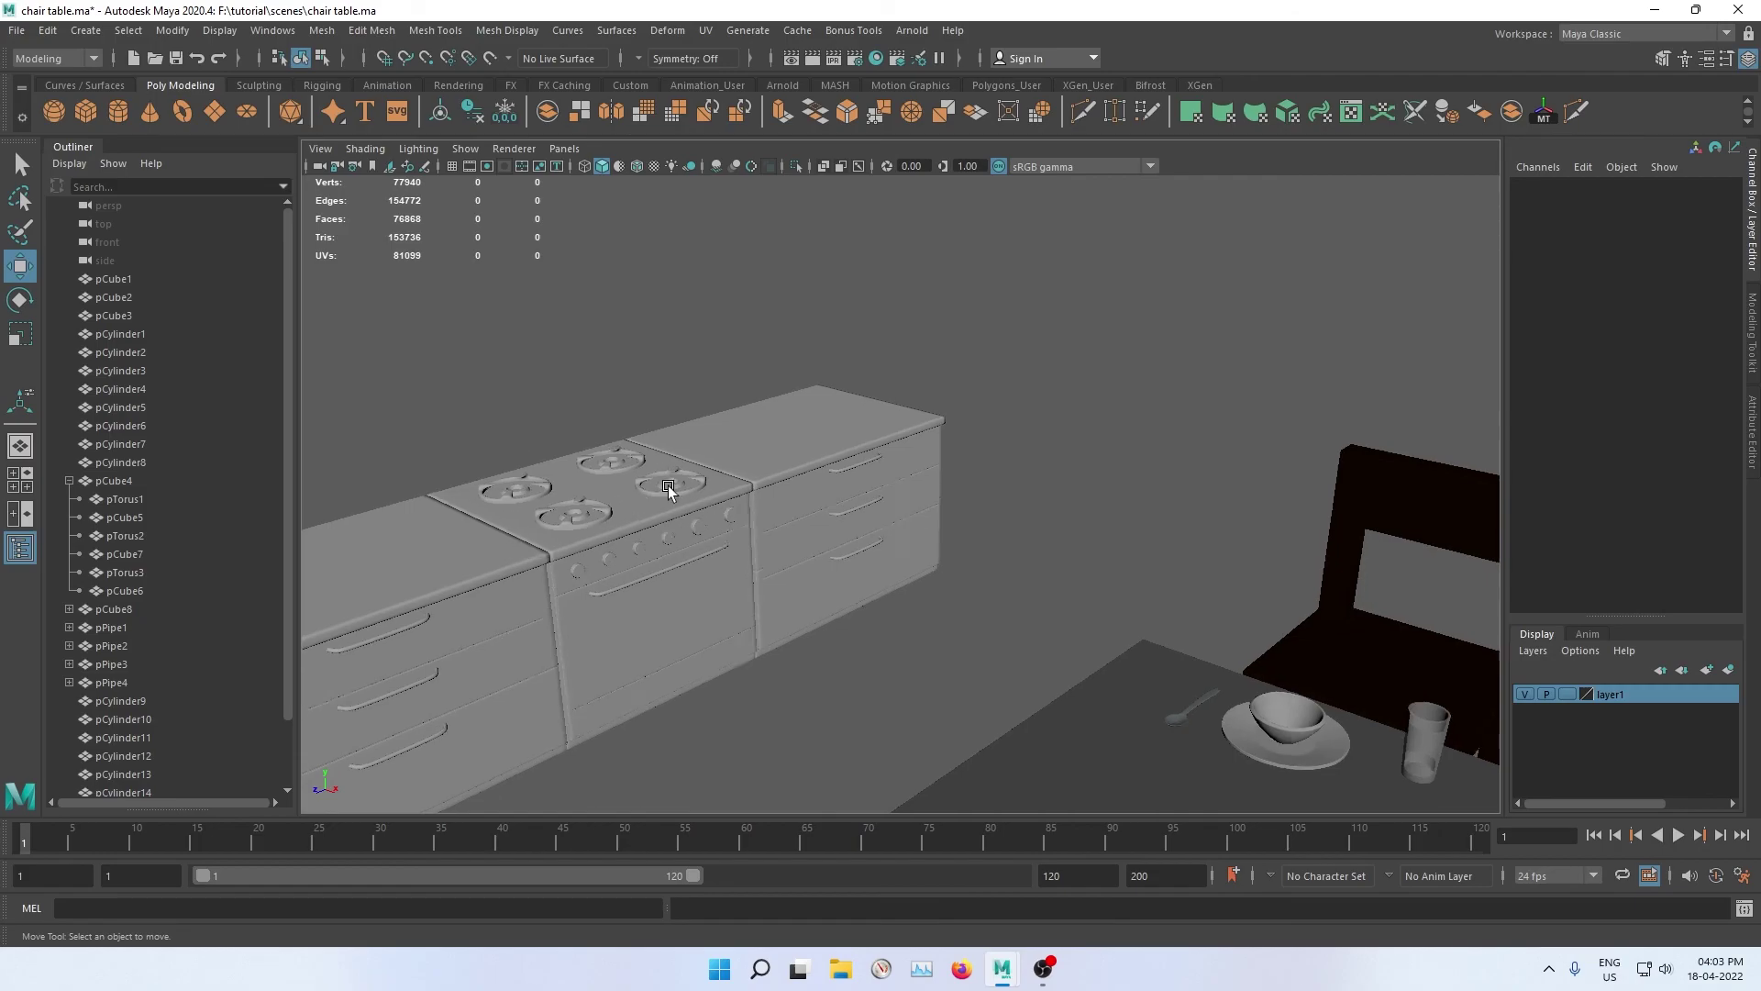
left_click_drag(751, 513, 857, 409, "alt")
mouse_move(623, 523)
left_mouse_down("alt")
mouse_move(798, 574)
mouse_move(903, 654)
left_mouse_up("alt")
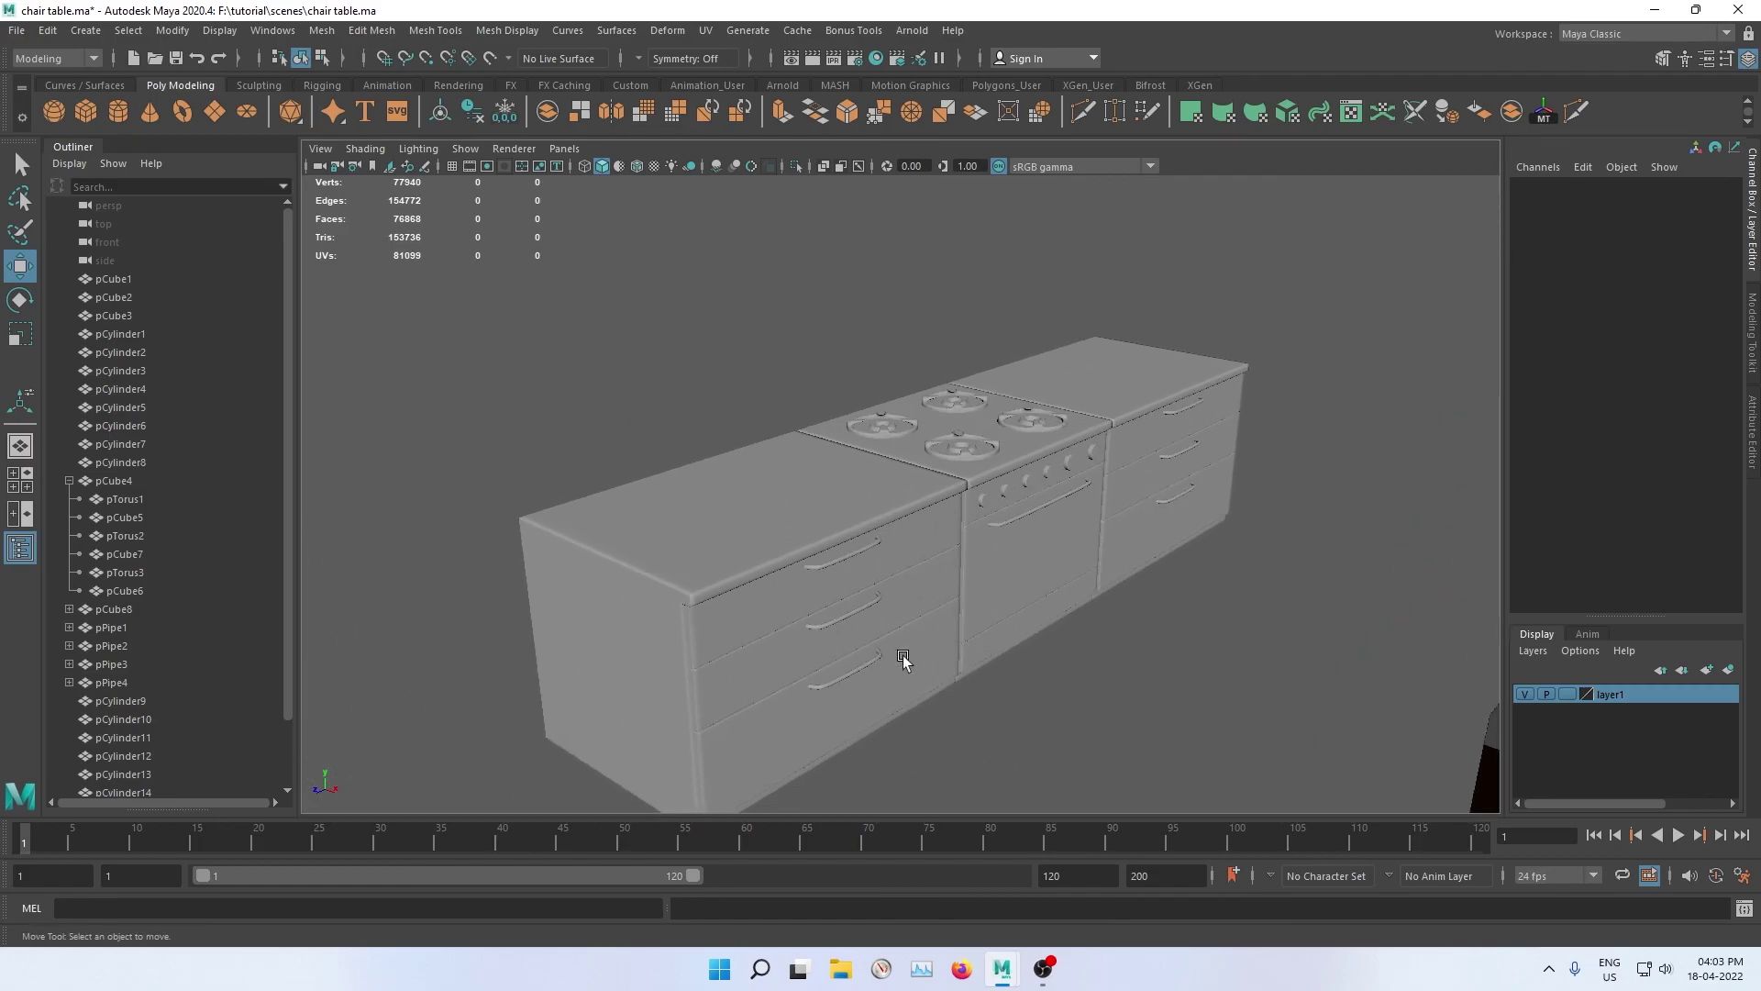
scroll(918, 655, "down", 3)
left_click_drag(1212, 627, 973, 566, "alt")
scroll(974, 566, "up", 3)
scroll(987, 523, "down", 3)
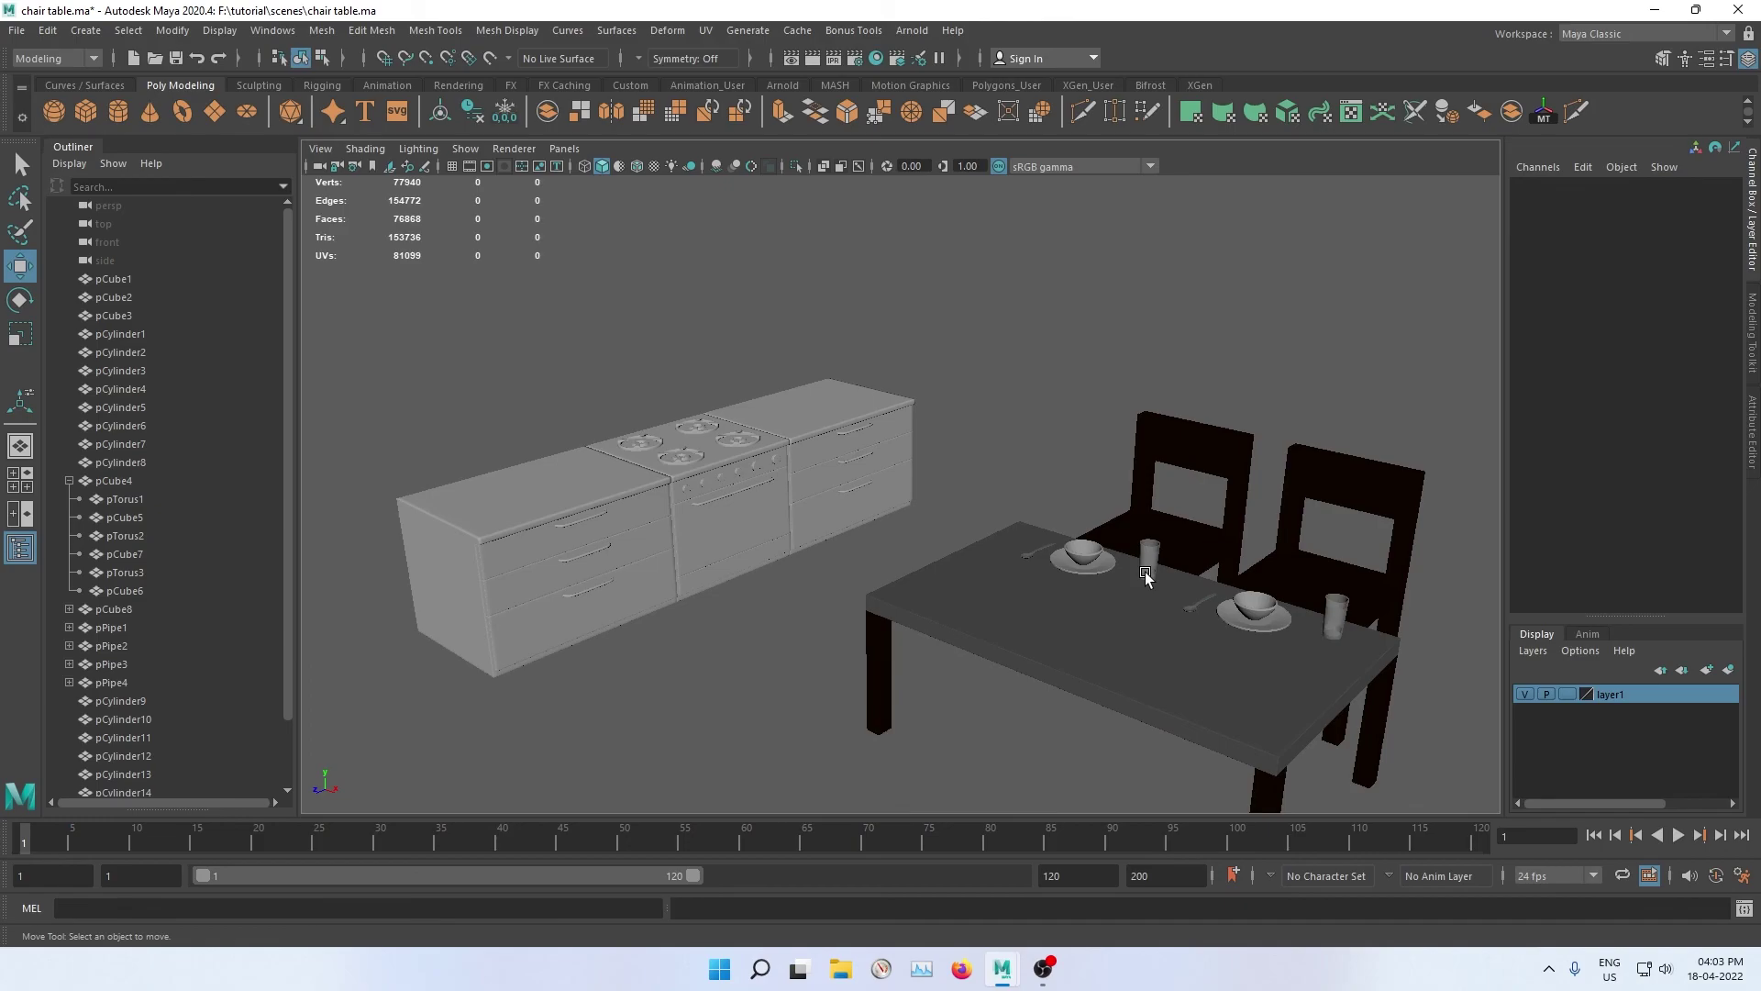
scroll(1049, 563, "up", 1)
scroll(1027, 562, "up", 2)
scroll(1027, 559, "up", 1)
scroll(1018, 560, "down", 4)
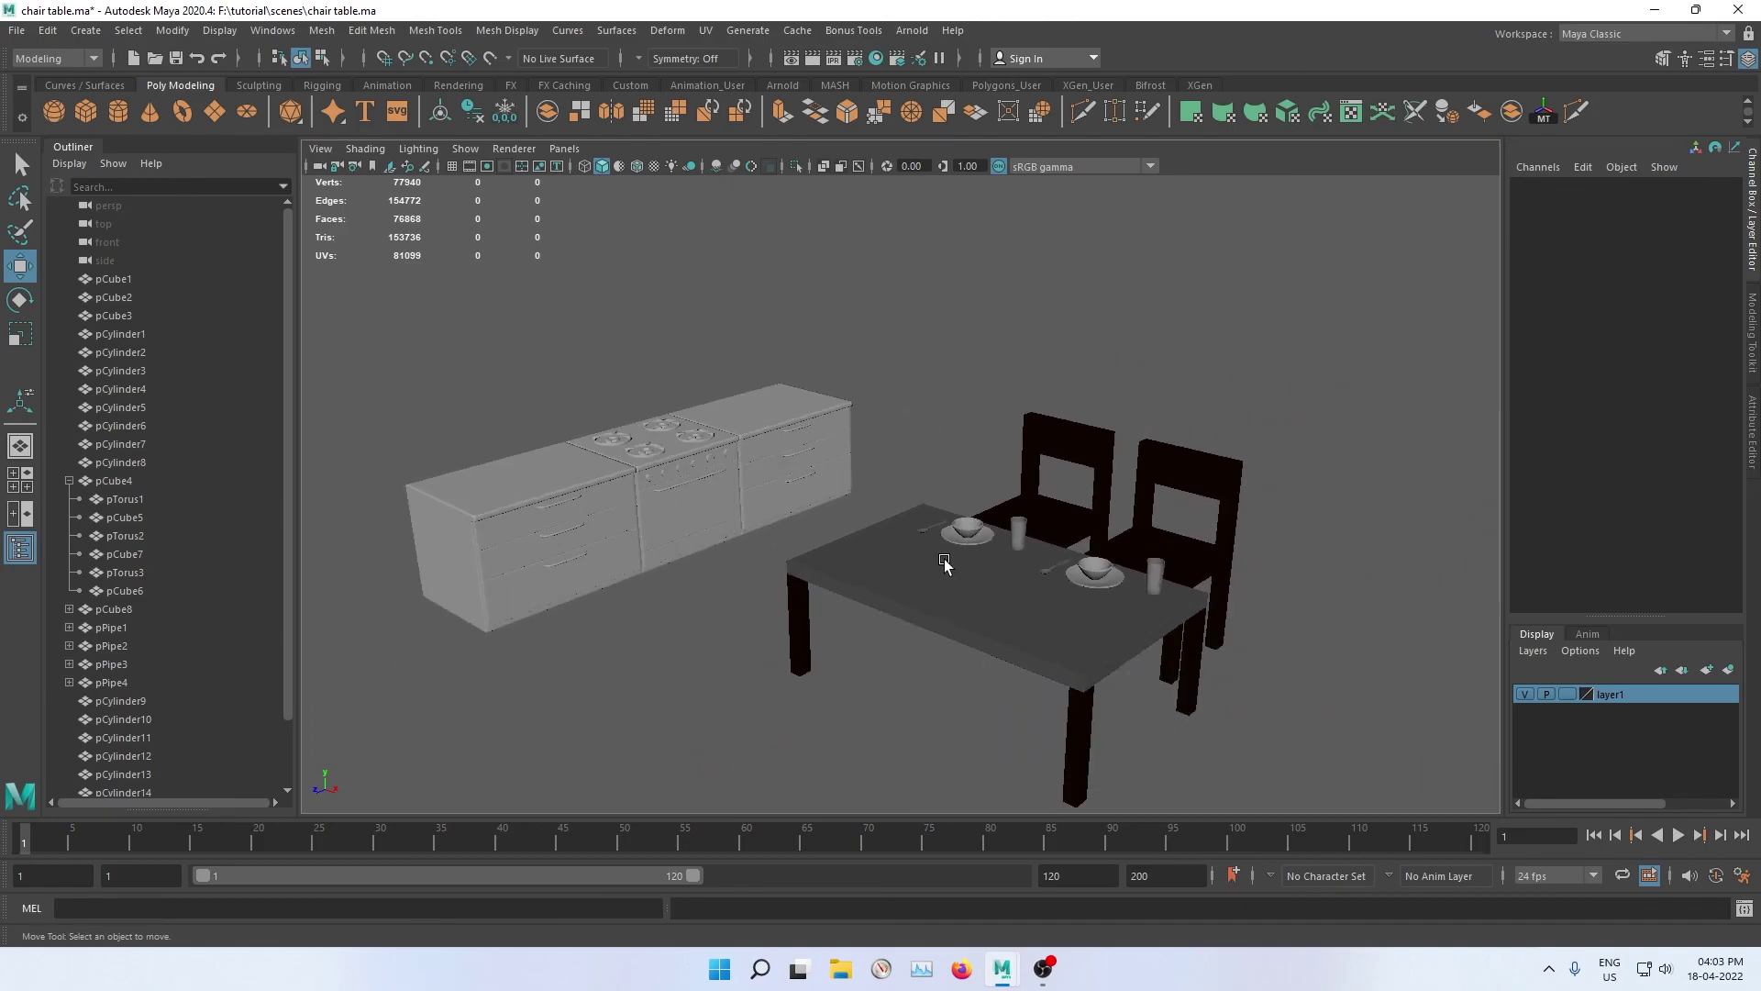
mouse_move(1018, 559)
left_mouse_down("alt")
mouse_move(800, 537)
mouse_move(920, 529)
mouse_move(915, 548)
left_mouse_up("alt")
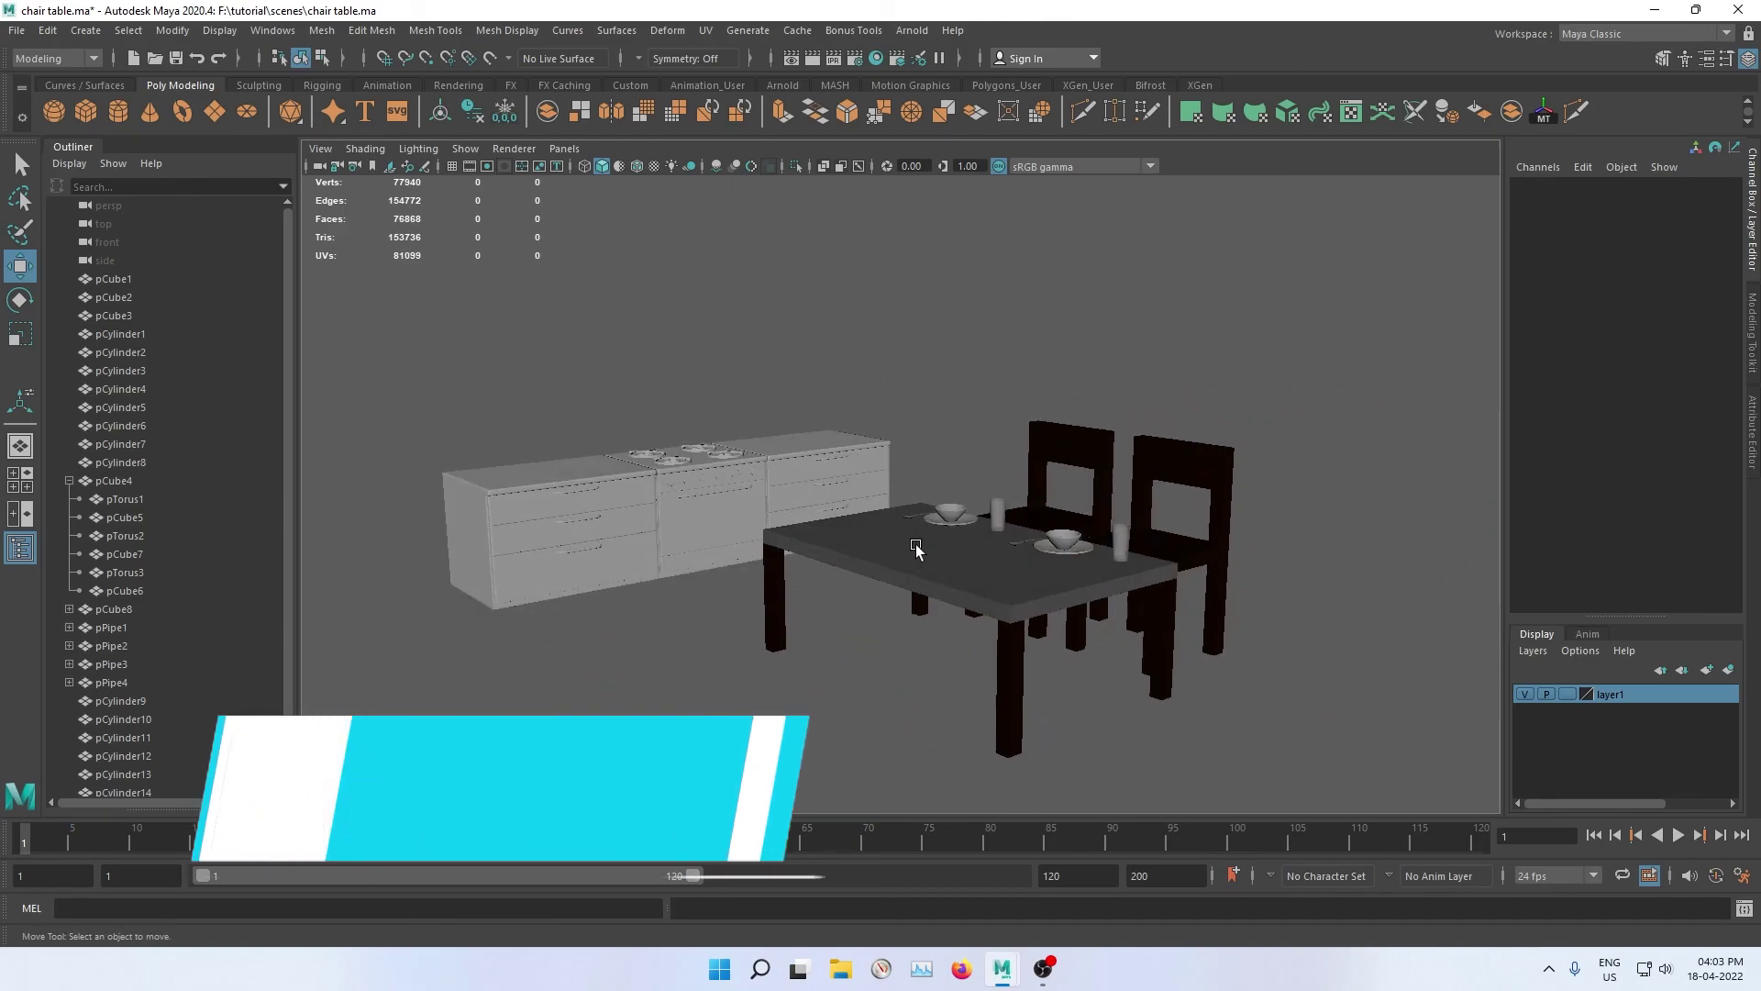